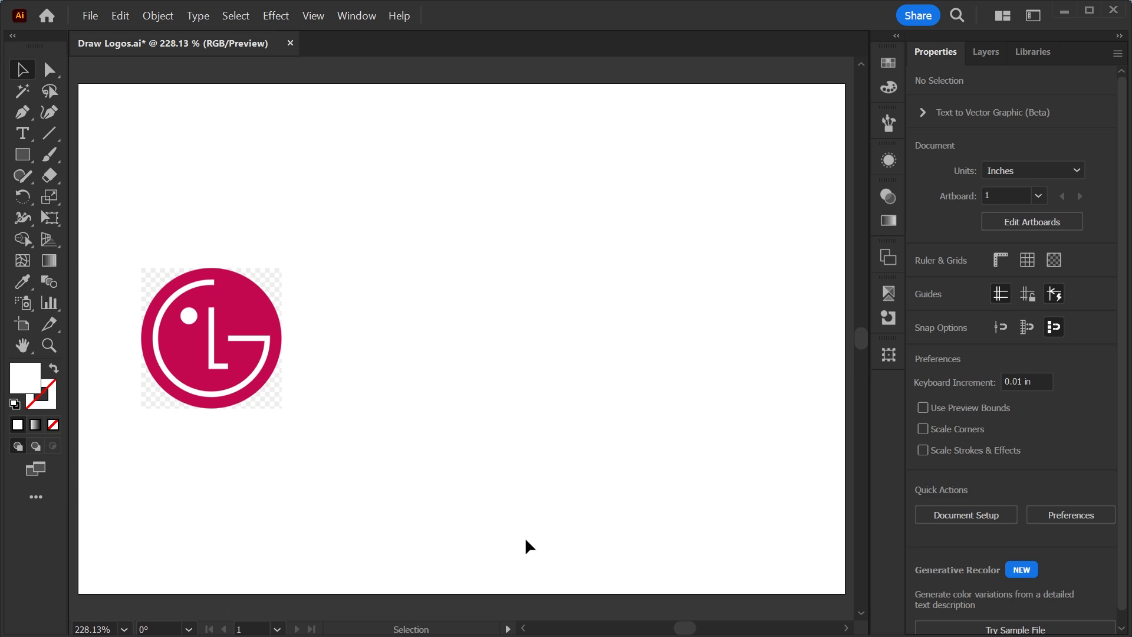
# Enlarge the LG reference logo and draw a perfect circle about 1.99 in wide beside it
pyautogui.moveTo(276, 300); pyautogui.dragTo(275, 329)
pyautogui.click(477, 305)
pyautogui.moveTo(21, 161); pyautogui.dragTo(84, 196)
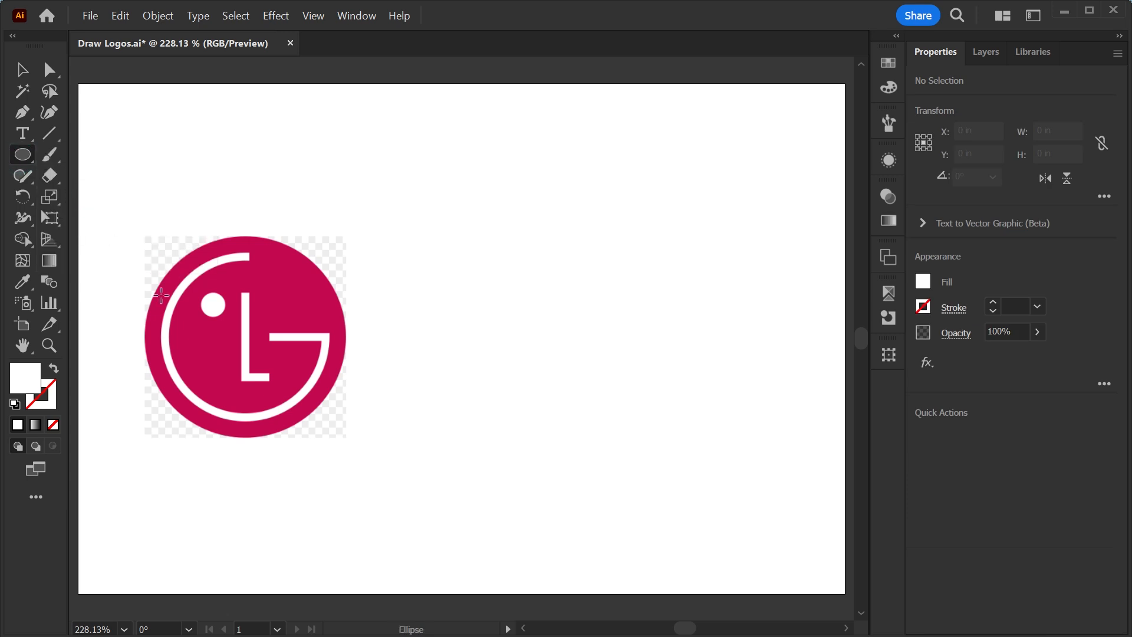
pyautogui.moveTo(458, 247)
pyautogui.mouseDown()
pyautogui.moveTo(515, 321)
pyautogui.moveTo(705, 433)
pyautogui.mouseUp()
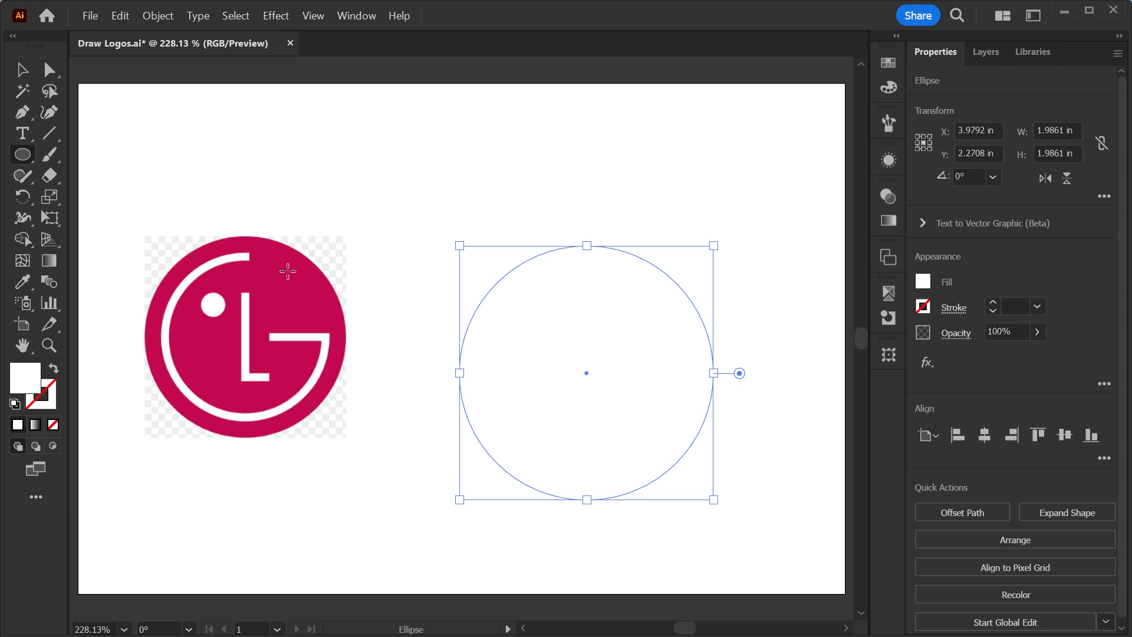
pyautogui.press('v')
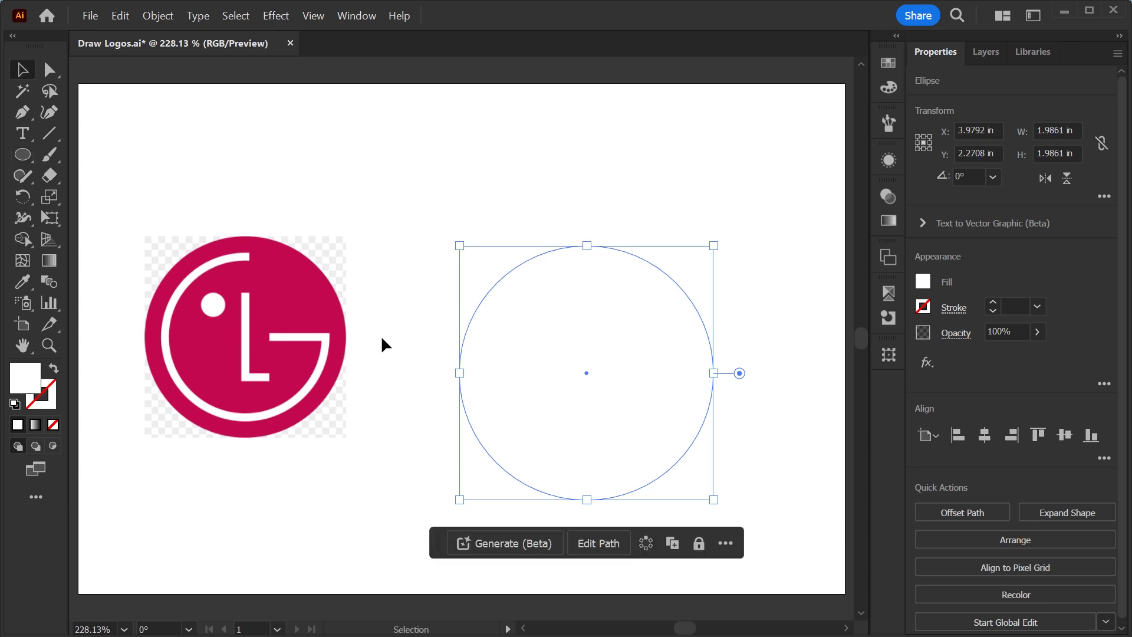
# Fill the new circle with the crimson sampled from the reference logo and centre it vertically on the artboard
pyautogui.press('i')
pyautogui.click(311, 308)
pyautogui.press('v')
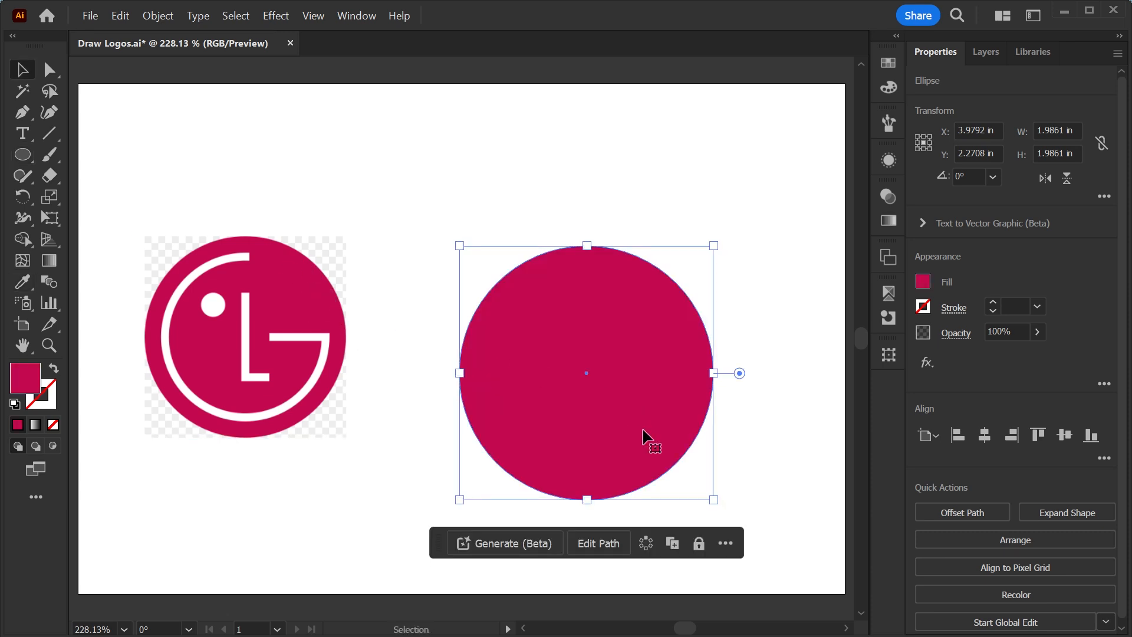
pyautogui.click(1064, 435)
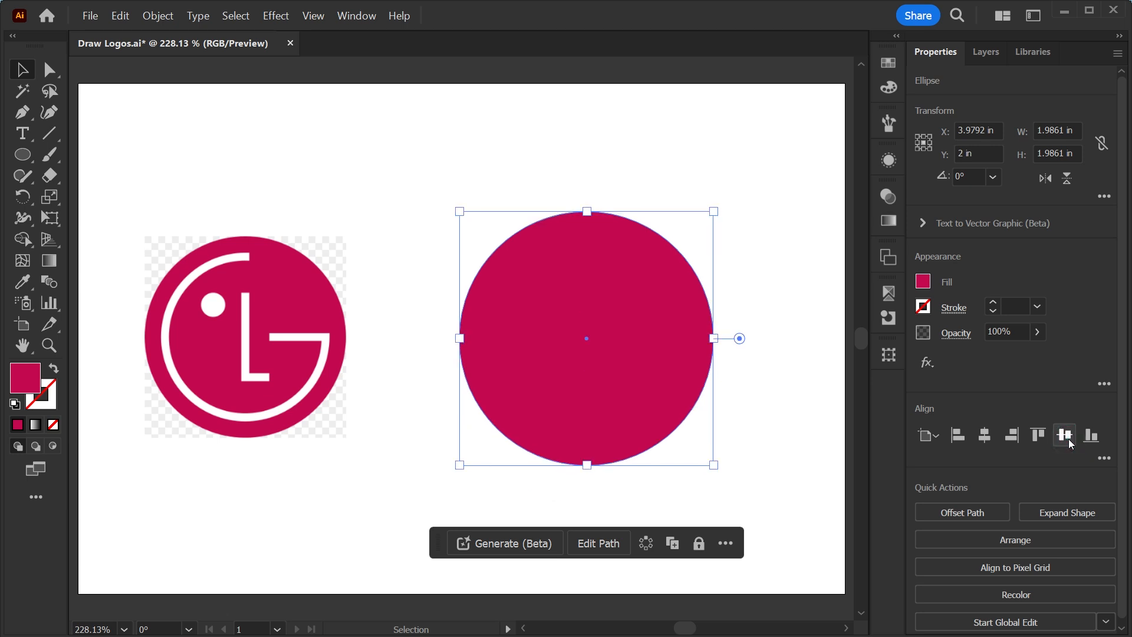
# Switch the document units to points and offset the circle's path by -14 pt to make an inner circle
pyautogui.hotkey('ctrl', 'alt', 'shift', 'u')
pyautogui.click(942, 513)
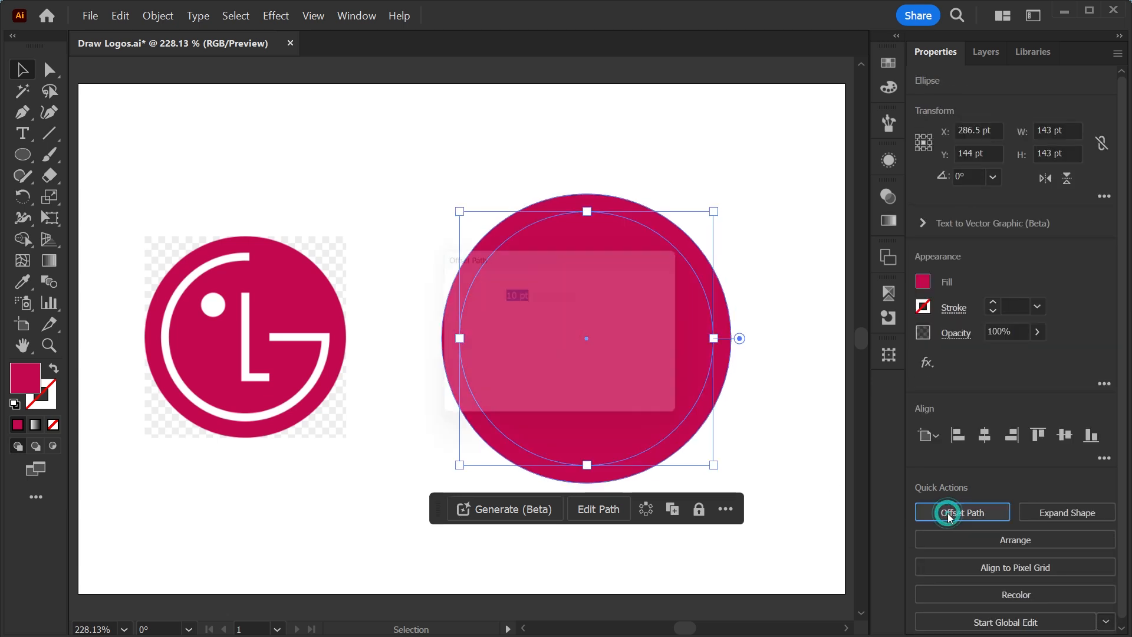
pyautogui.moveTo(586, 263); pyautogui.dragTo(935, 328)
pyautogui.write('-7')
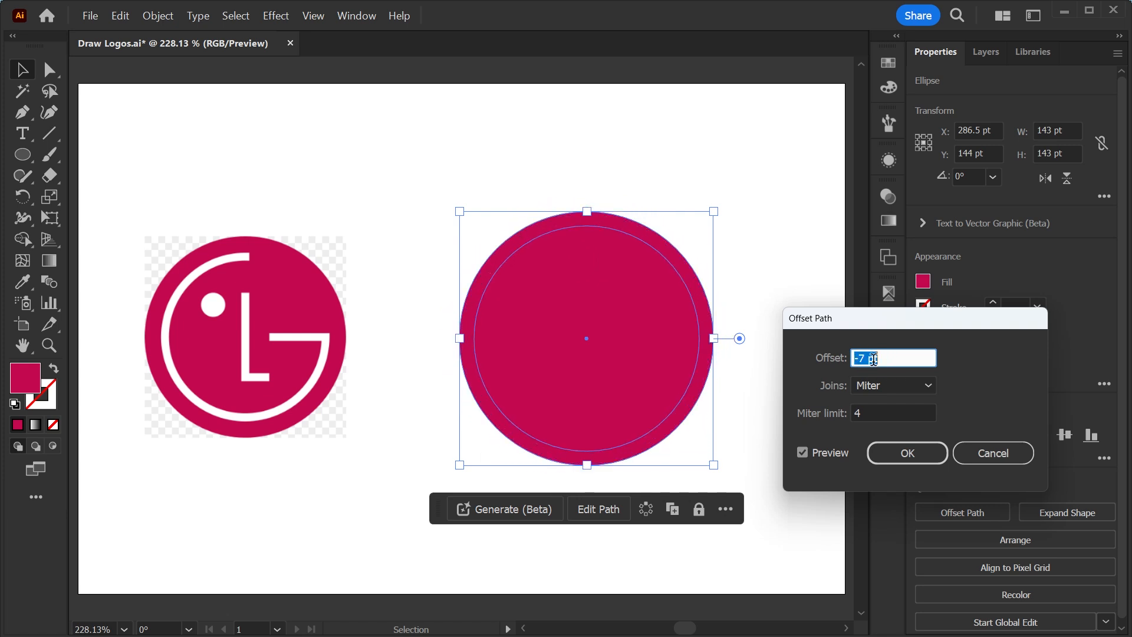
pyautogui.press('Down')
pyautogui.press('Down')
pyautogui.press('Down')
pyautogui.press('Down')
pyautogui.press('Down')
pyautogui.press('Down')
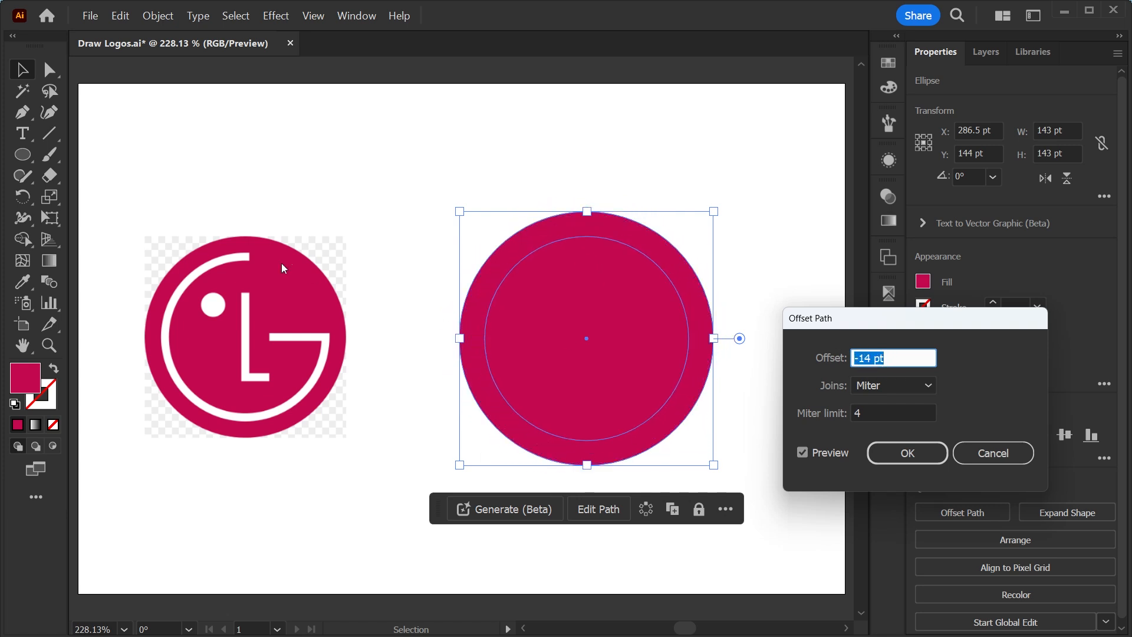
pyautogui.click(902, 454)
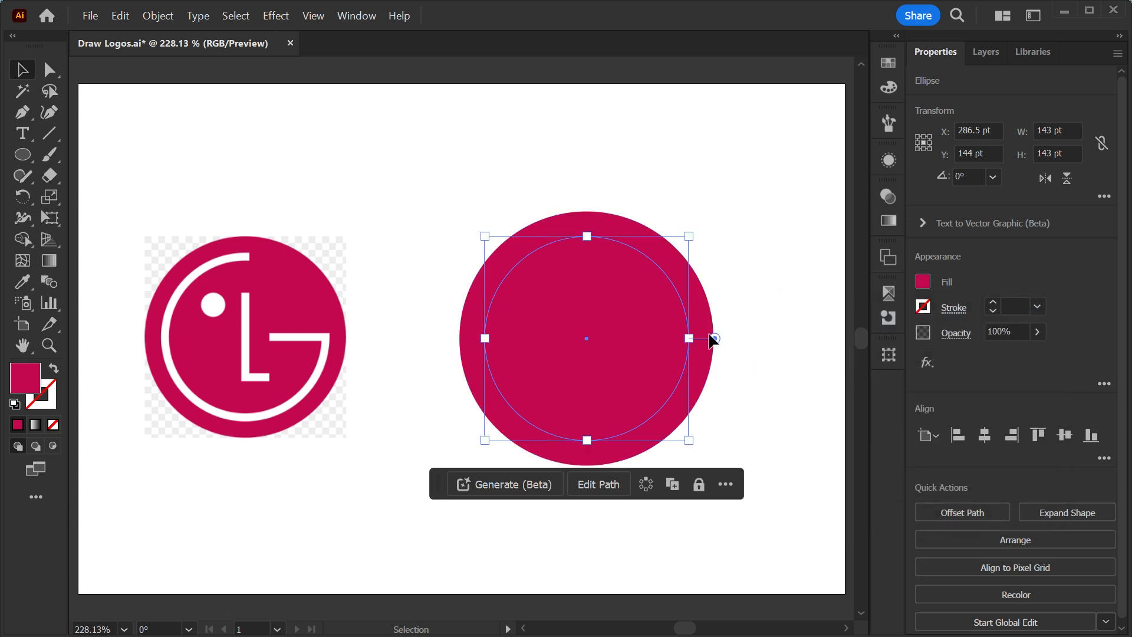
# Give the inner circle no fill and a white 5 pt stroke
pyautogui.click(53, 370)
pyautogui.click(49, 400)
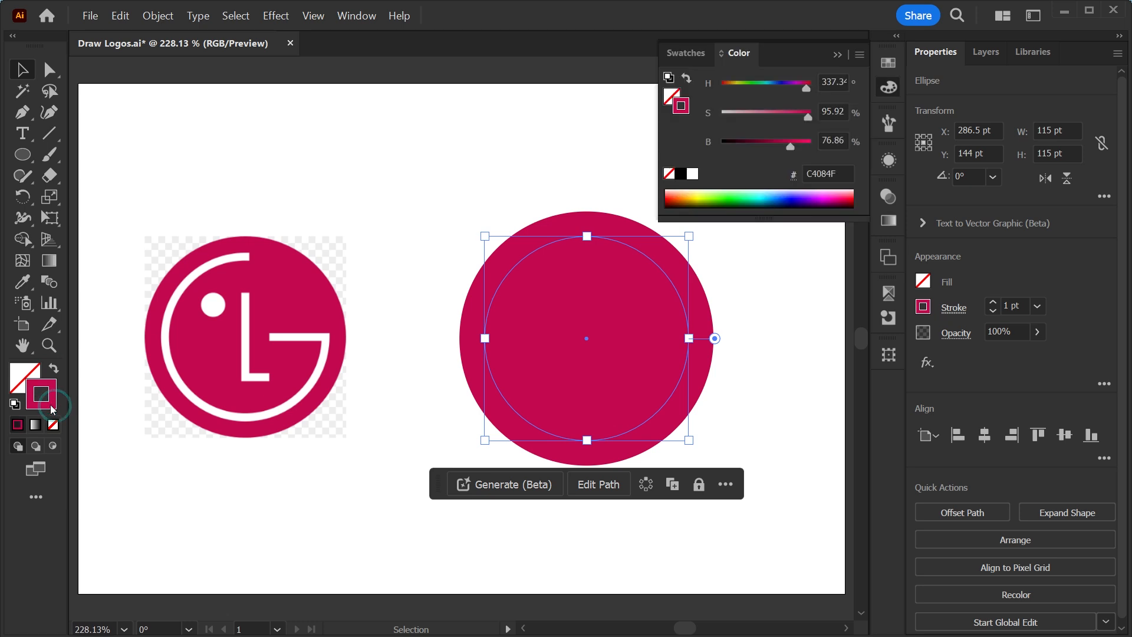
pyautogui.click(691, 174)
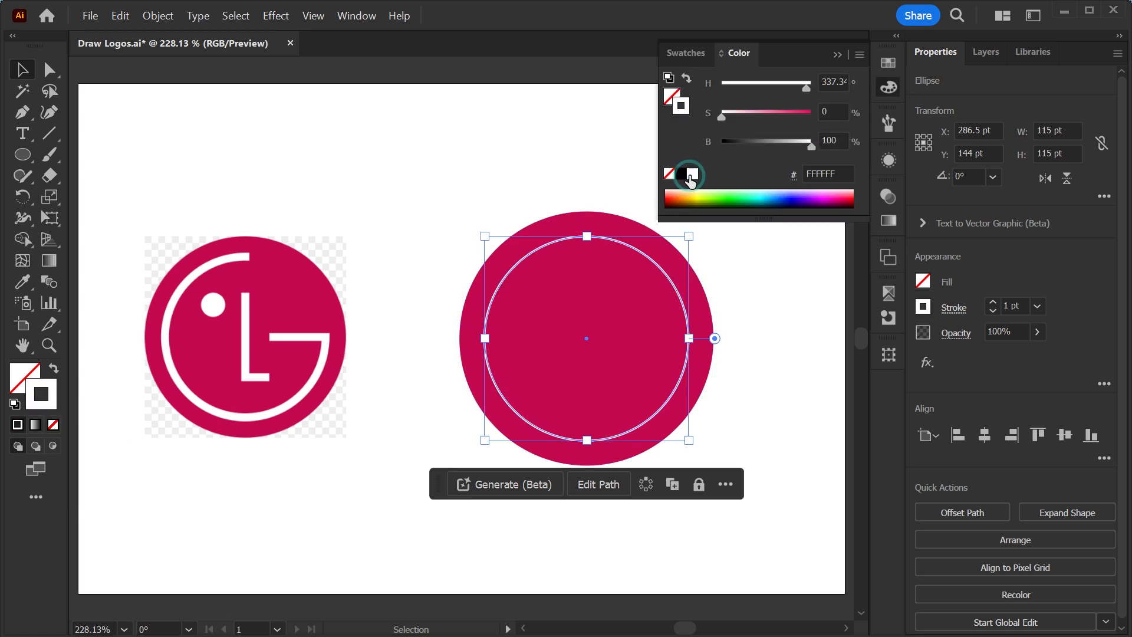
pyautogui.doubleClick(1012, 306)
pyautogui.write('5')
pyautogui.press('Return')
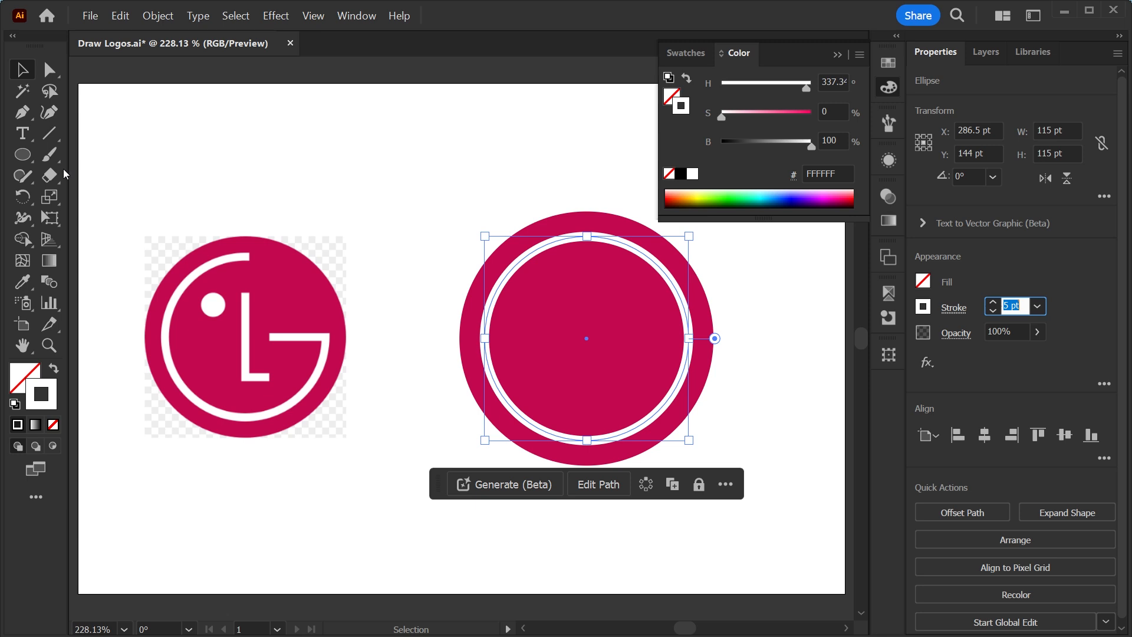
# Cut the white ring at its top and right anchor points with the Scissors tool and delete the upper-right quarter arc
pyautogui.moveTo(51, 178); pyautogui.dragTo(121, 200)
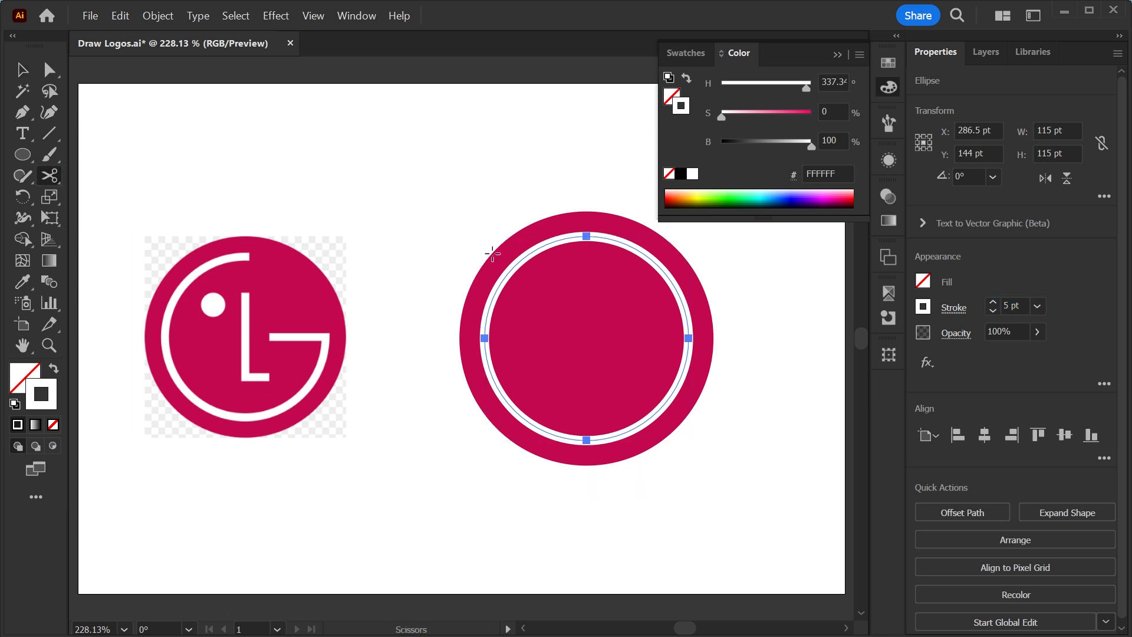
pyautogui.click(585, 235)
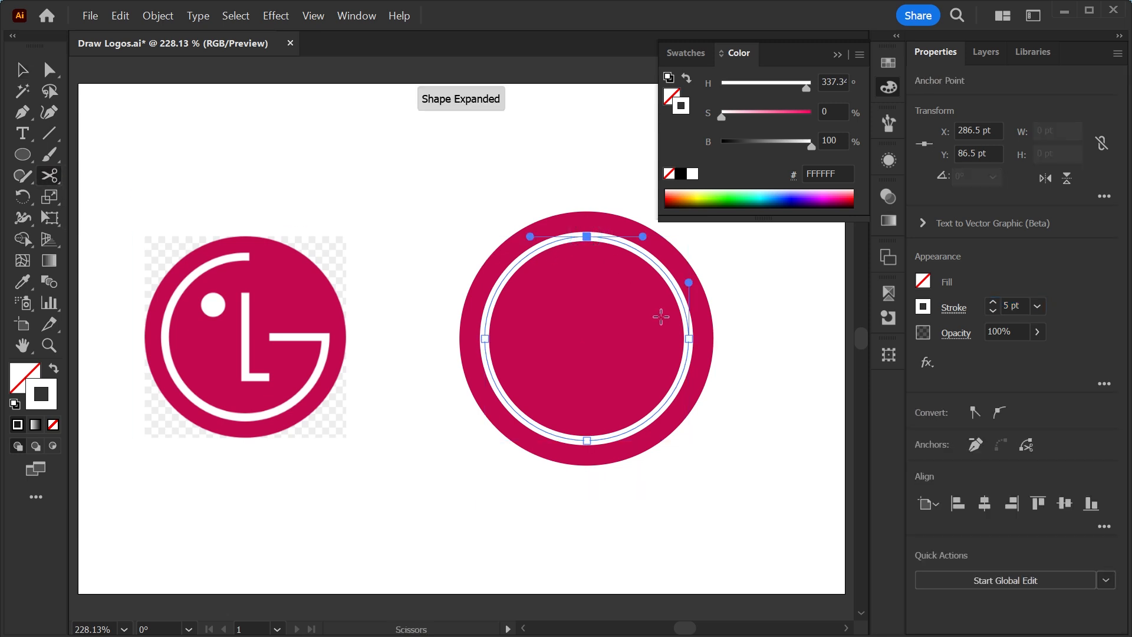
pyautogui.click(688, 338)
pyautogui.click(688, 338)
pyautogui.click(22, 69)
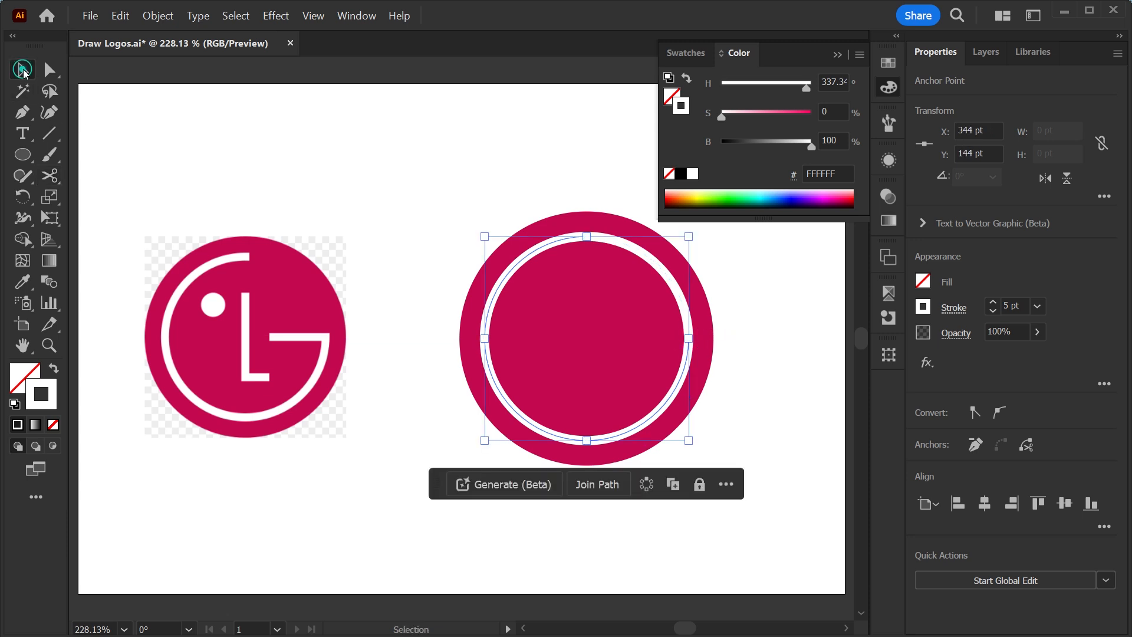
pyautogui.click(765, 271)
pyautogui.click(672, 281)
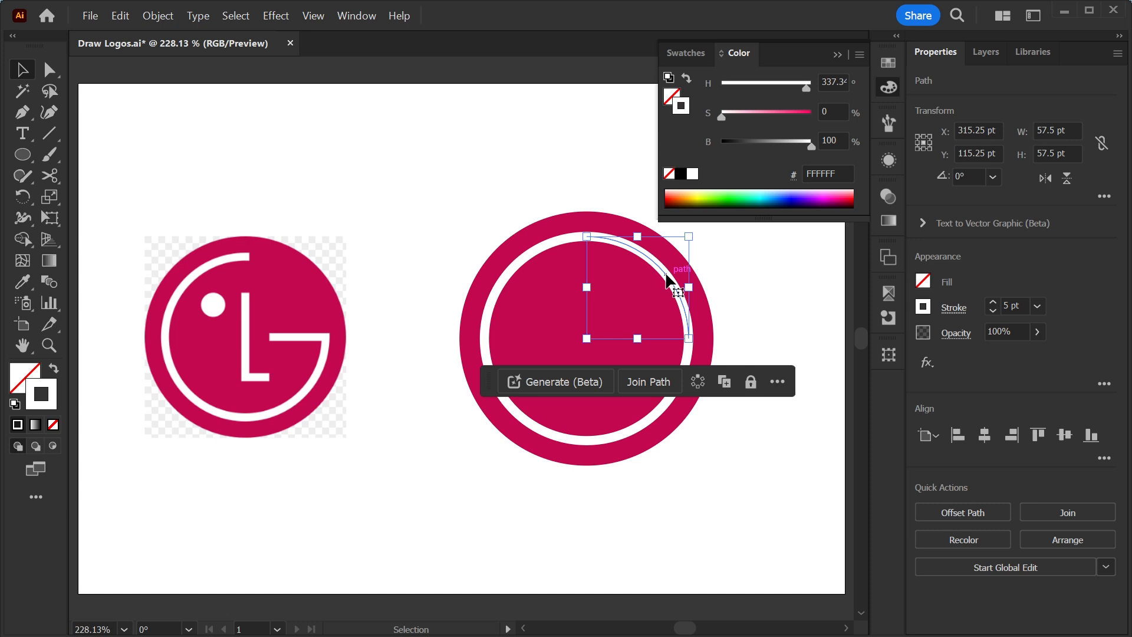
pyautogui.press('Delete')
# Extend the arc's right end with the Pen tool into a horizontal bar running inward, forming the G
pyautogui.click(22, 112)
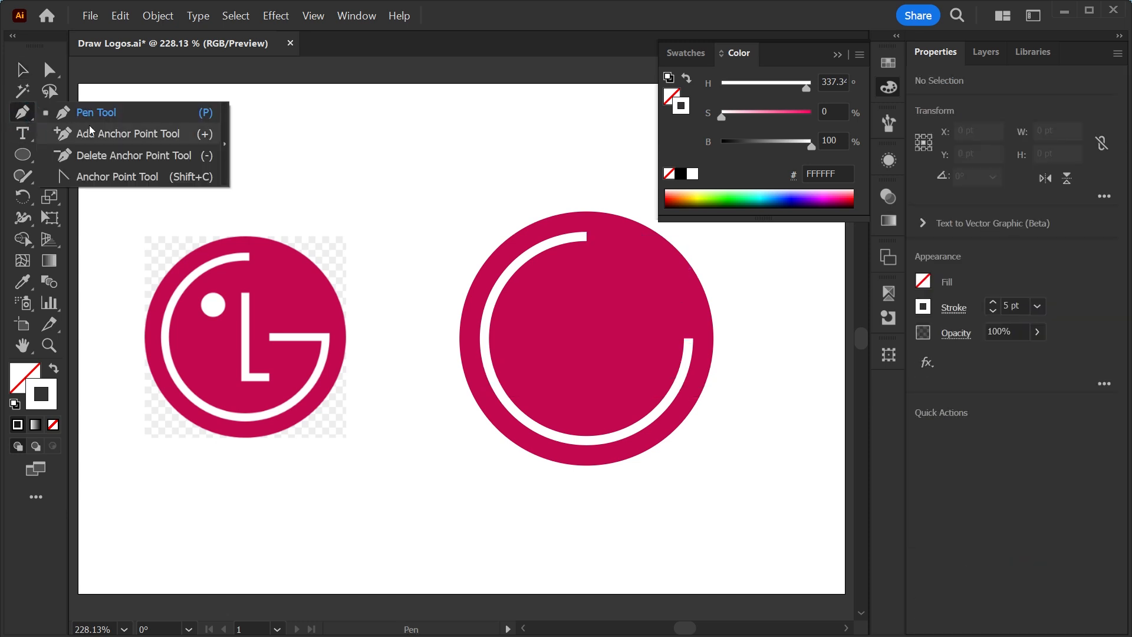
pyautogui.click(97, 116)
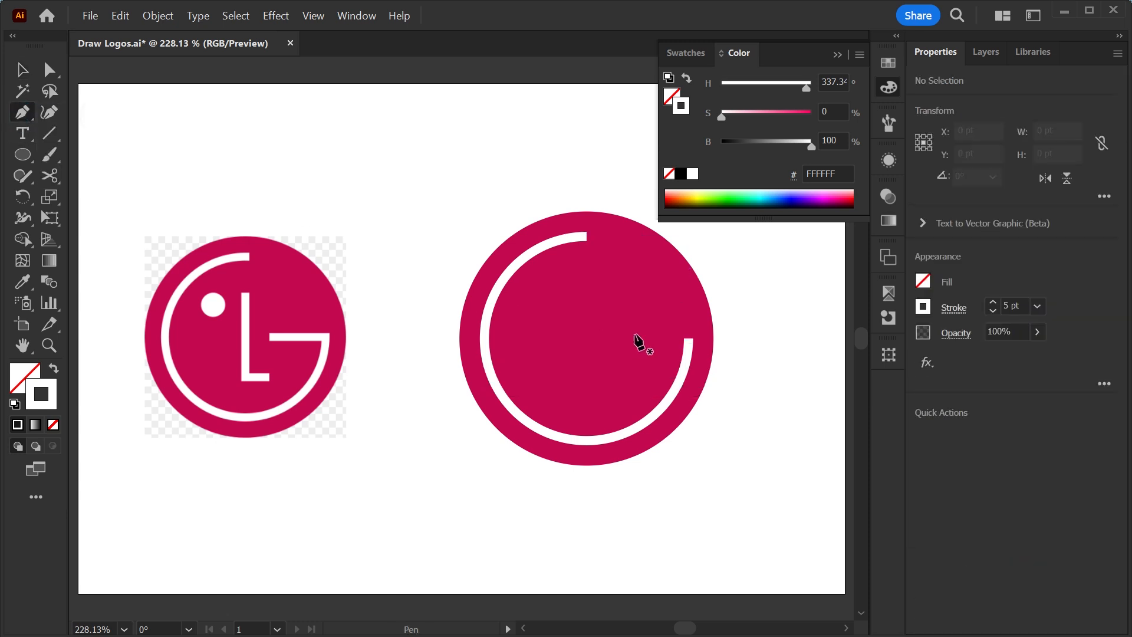
pyautogui.click(689, 339)
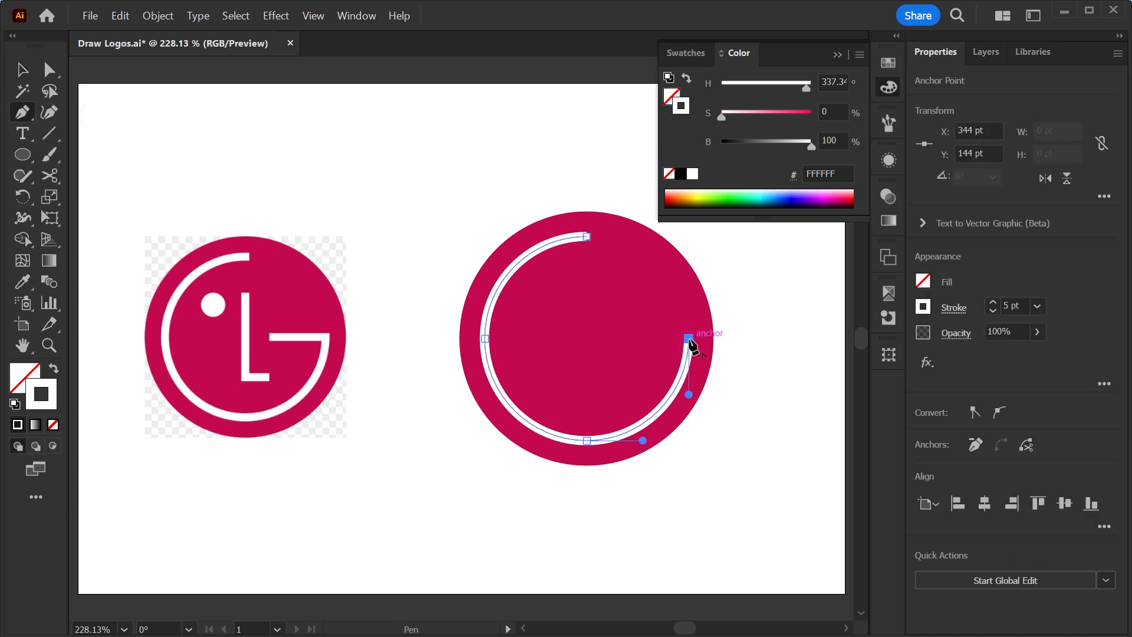
pyautogui.click(617, 338)
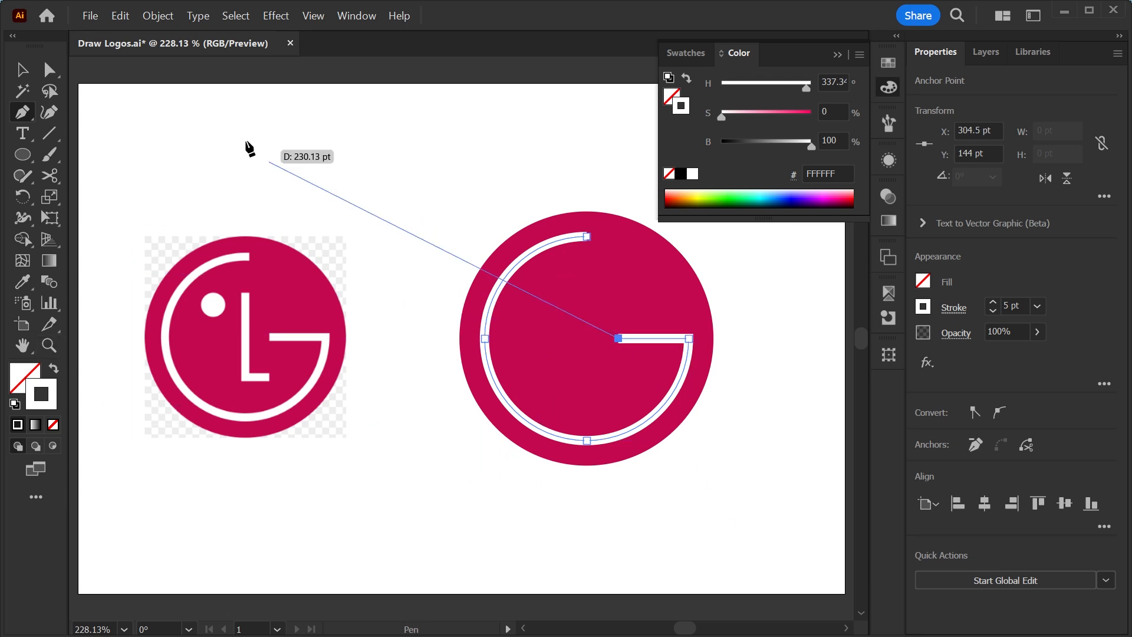
# Draw a vertical line about 73 pt long in the circle's middle and extend its lower end to the right, forming the L
pyautogui.click(49, 133)
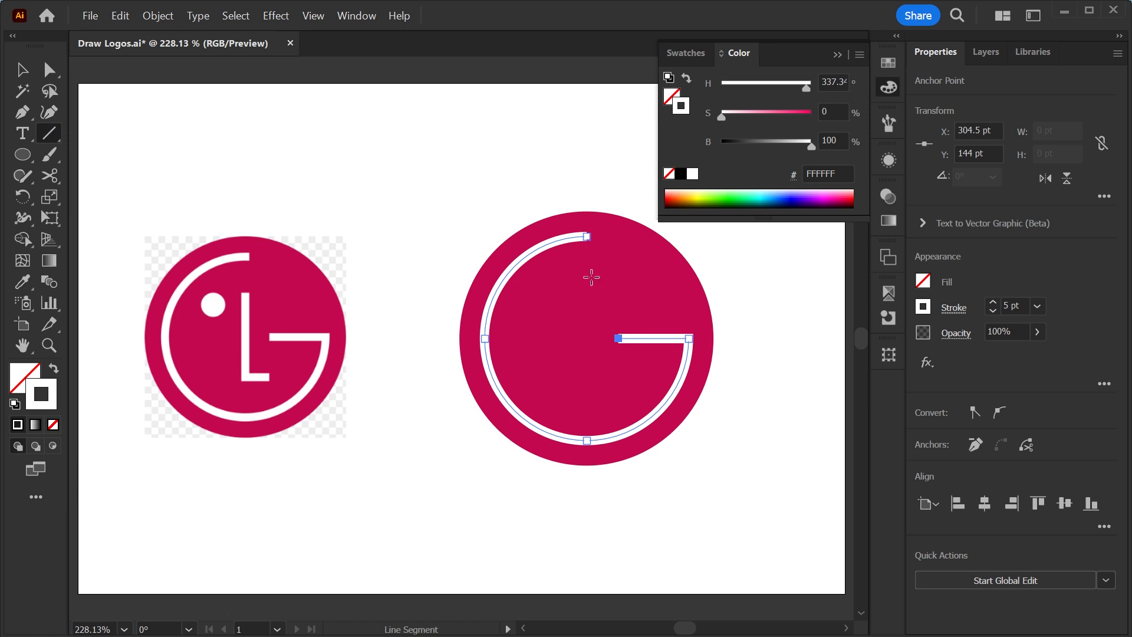
pyautogui.moveTo(586, 260); pyautogui.dragTo(586, 390)
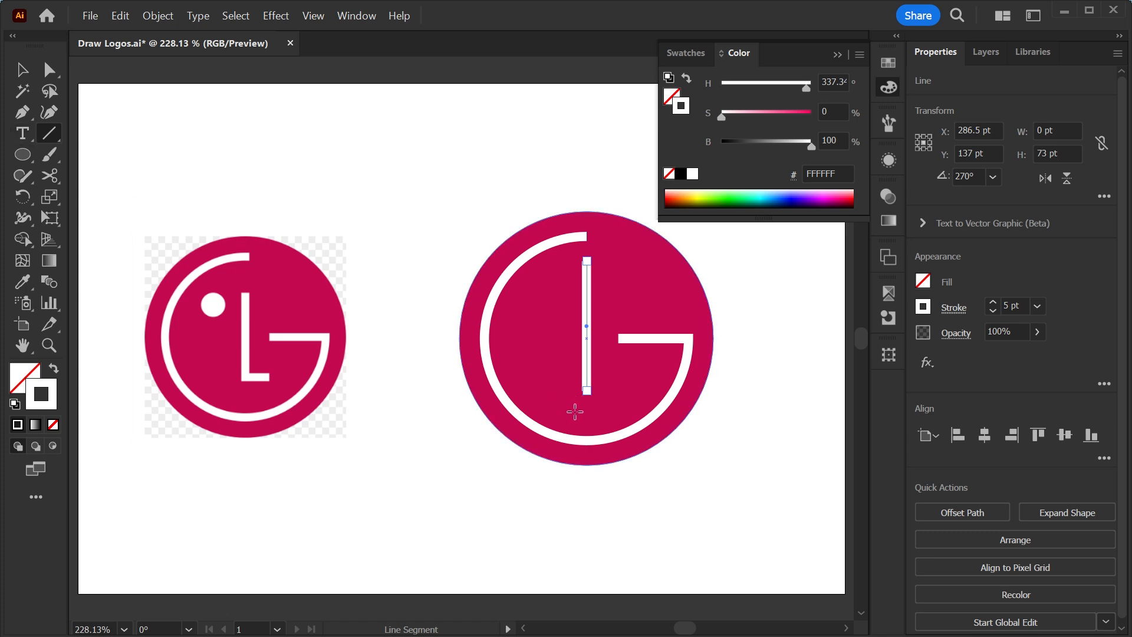
pyautogui.moveTo(22, 112); pyautogui.dragTo(87, 117)
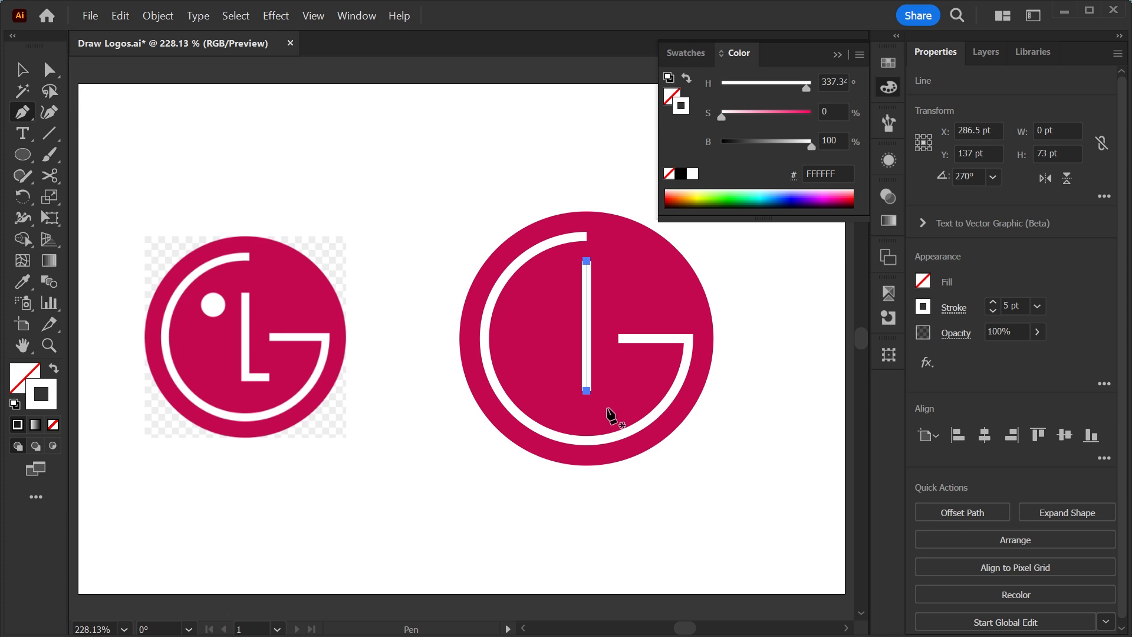
pyautogui.click(586, 390)
pyautogui.click(621, 390)
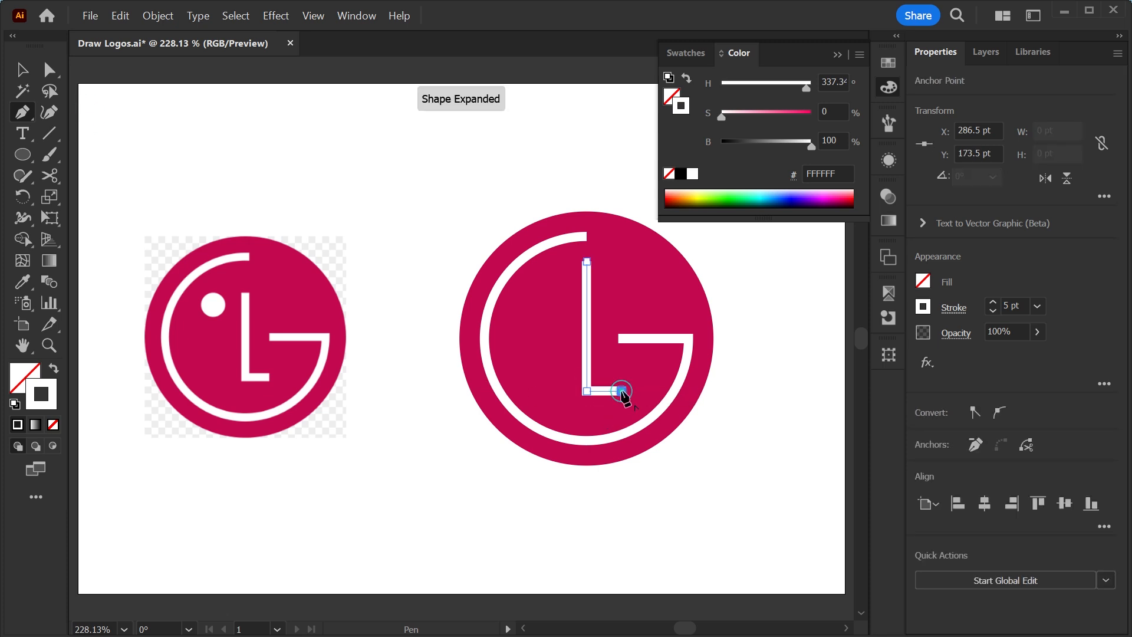
pyautogui.press('v')
pyautogui.click(810, 424)
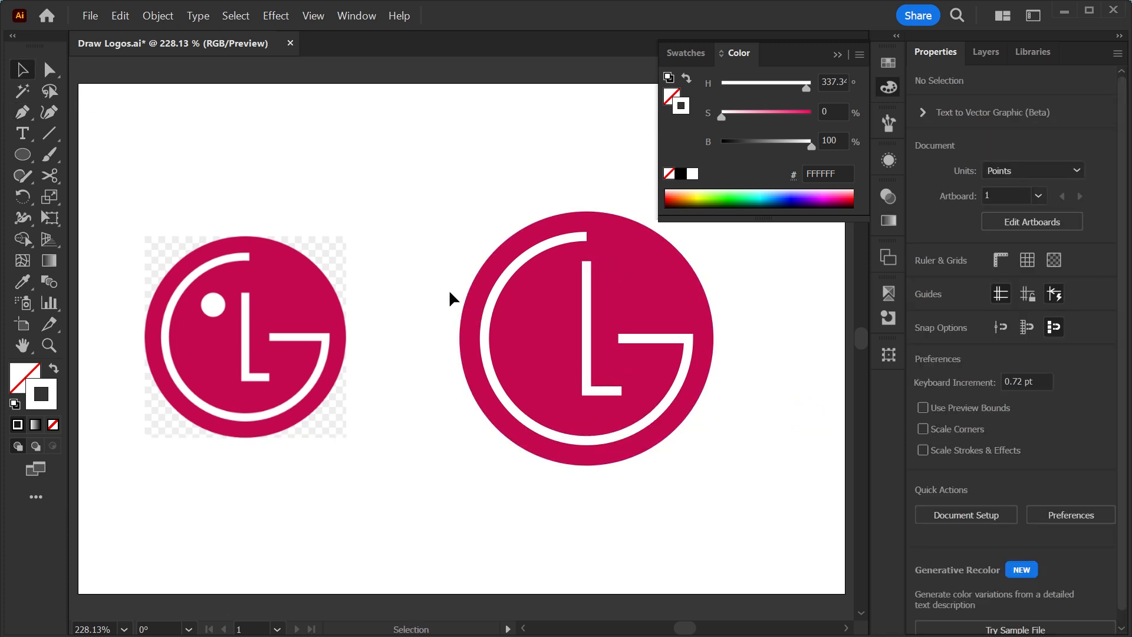
# Draw a circle about 14 pt wide to the left of the L and give it a white fill with no stroke
pyautogui.click(22, 155)
pyautogui.moveTo(321, 165)
pyautogui.mouseDown()
pyautogui.moveTo(568, 290)
pyautogui.moveTo(538, 290)
pyautogui.moveTo(548, 292)
pyautogui.mouseUp()
pyautogui.press('v')
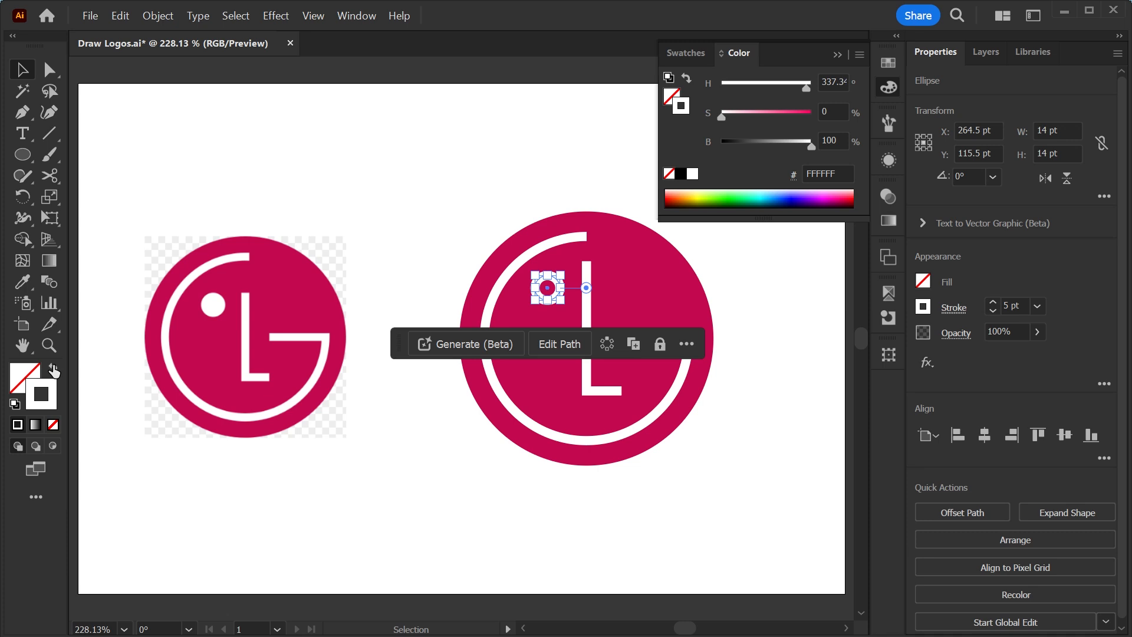
pyautogui.click(53, 369)
pyautogui.click(76, 373)
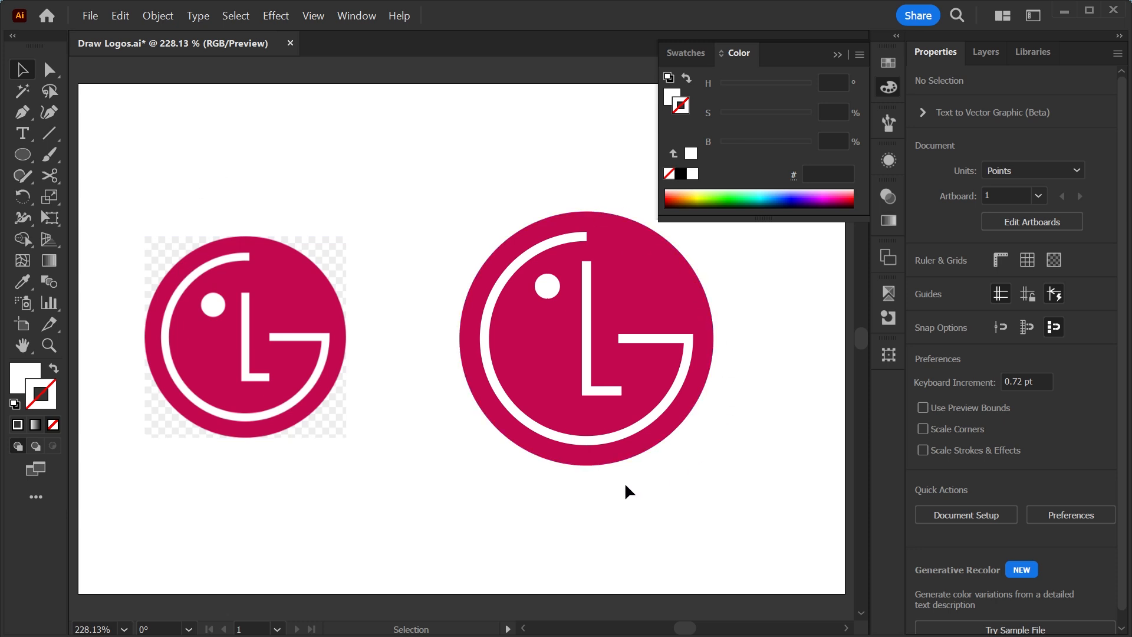
# Select the LG reference together with the drawn logo and move both off the artboard, below it
pyautogui.moveTo(253, 523); pyautogui.dragTo(756, 269)
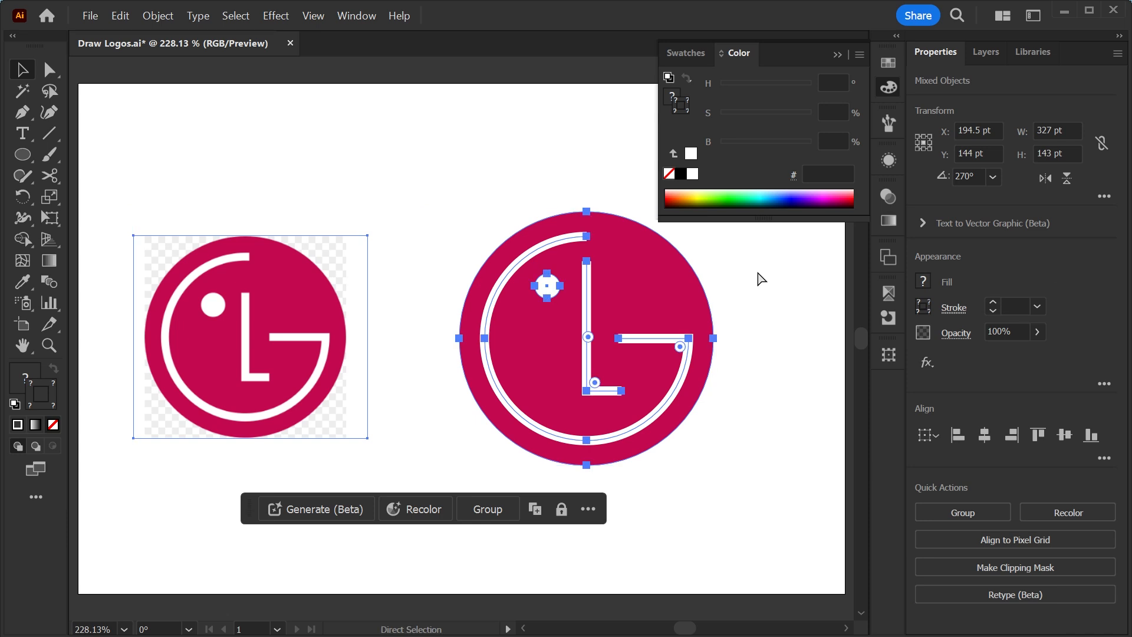
pyautogui.hotkey('ctrl', '-')
pyautogui.hotkey('ctrl', '-')
pyautogui.hotkey('ctrl', '-')
pyautogui.hotkey('ctrl', '-')
pyautogui.hotkey('ctrl', '-')
pyautogui.click(669, 375)
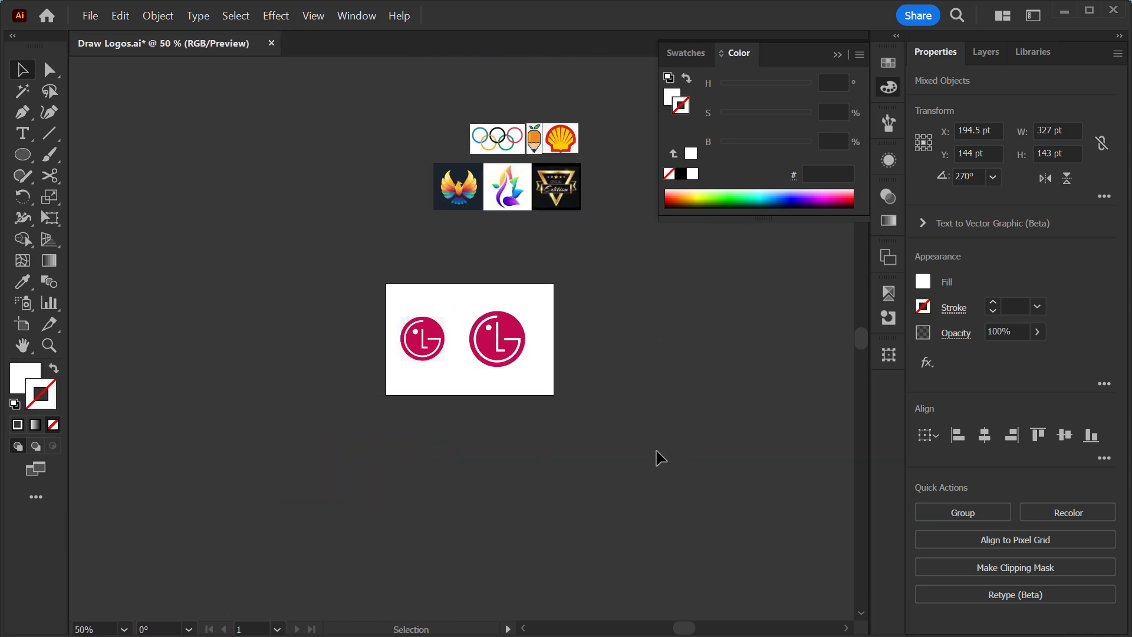
pyautogui.moveTo(534, 455); pyautogui.dragTo(522, 556)
# Move the Olympic rings reference image onto the artboard and enlarge it
pyautogui.moveTo(534, 437); pyautogui.dragTo(495, 139)
pyautogui.moveTo(493, 244); pyautogui.dragTo(419, 441)
pyautogui.hotkey('ctrl', '0')
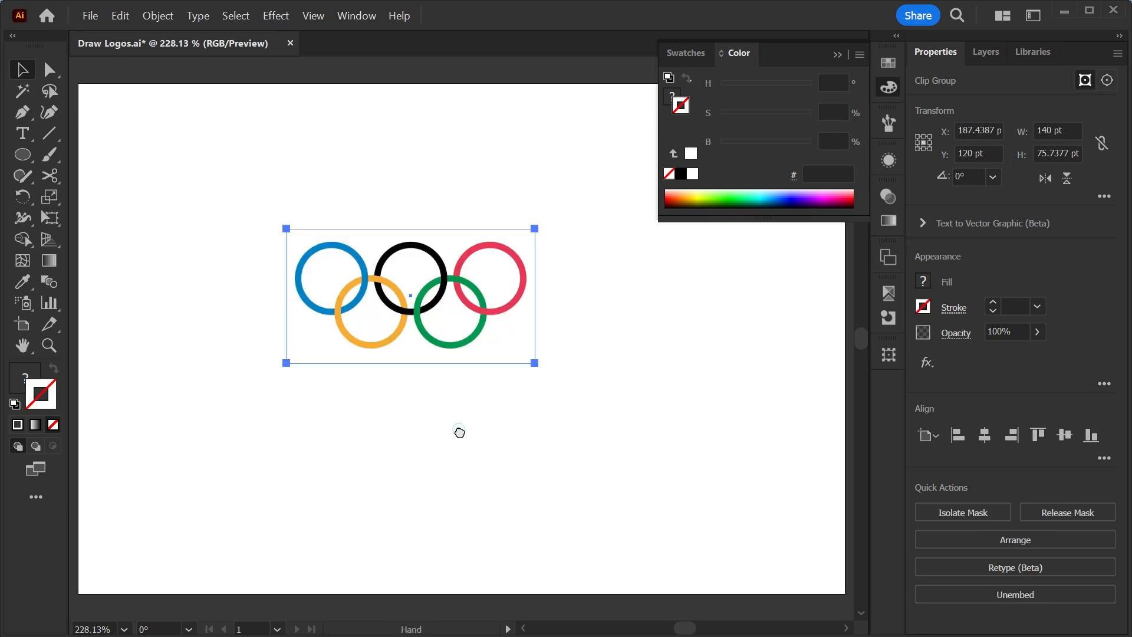
pyautogui.click(843, 55)
pyautogui.moveTo(530, 316); pyautogui.dragTo(687, 257)
pyautogui.moveTo(588, 281); pyautogui.dragTo(567, 270)
# Draw a circle about 63 pt wide below the reference rings and apply the blue sampled from the first ring
pyautogui.click(22, 154)
pyautogui.moveTo(199, 428); pyautogui.dragTo(313, 537)
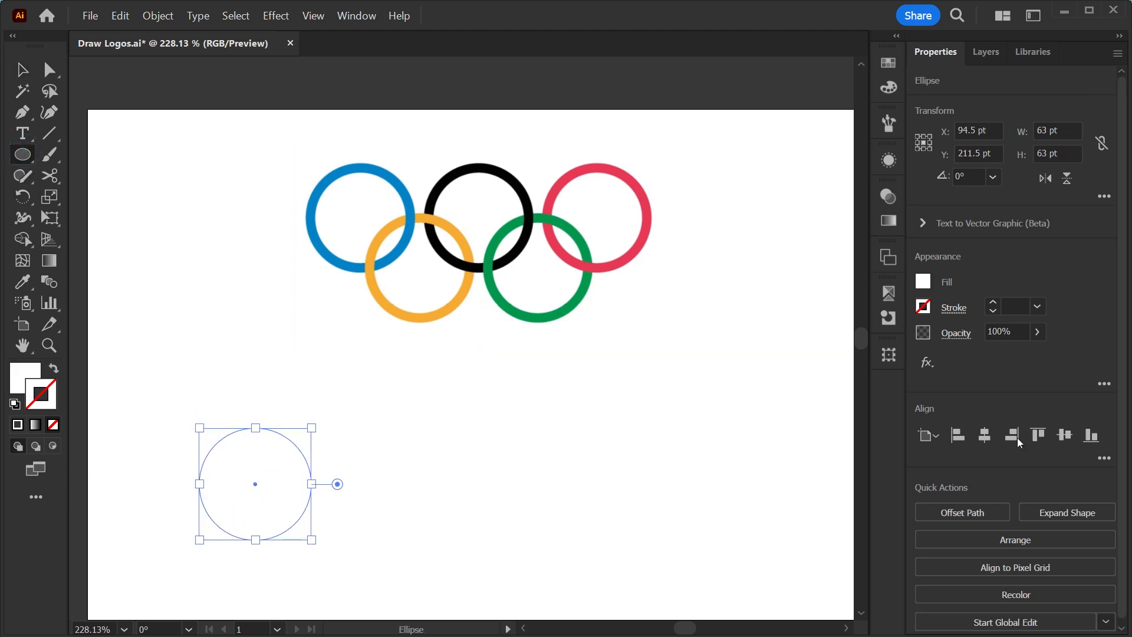
pyautogui.click(53, 368)
pyautogui.press('i')
pyautogui.click(377, 175)
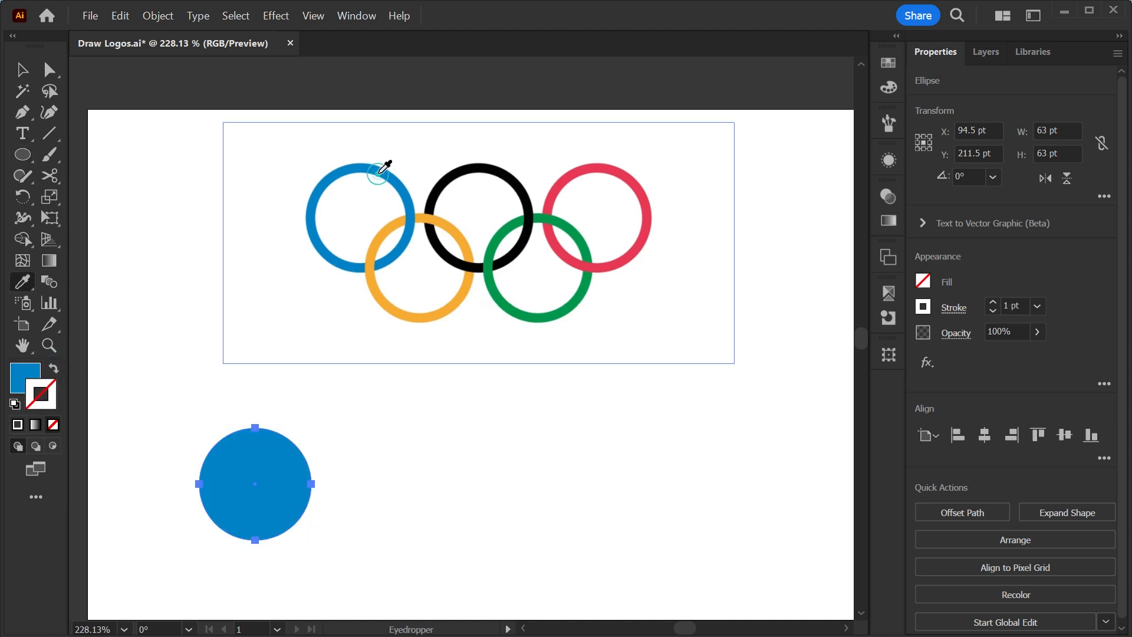
# Swap the circle's blue fill to its stroke, leaving no fill, and set the stroke weight to 5 pt
pyautogui.press('v')
pyautogui.hotkey('shift', 'x')
pyautogui.click(1015, 306)
pyautogui.write('5')
pyautogui.press('Return')
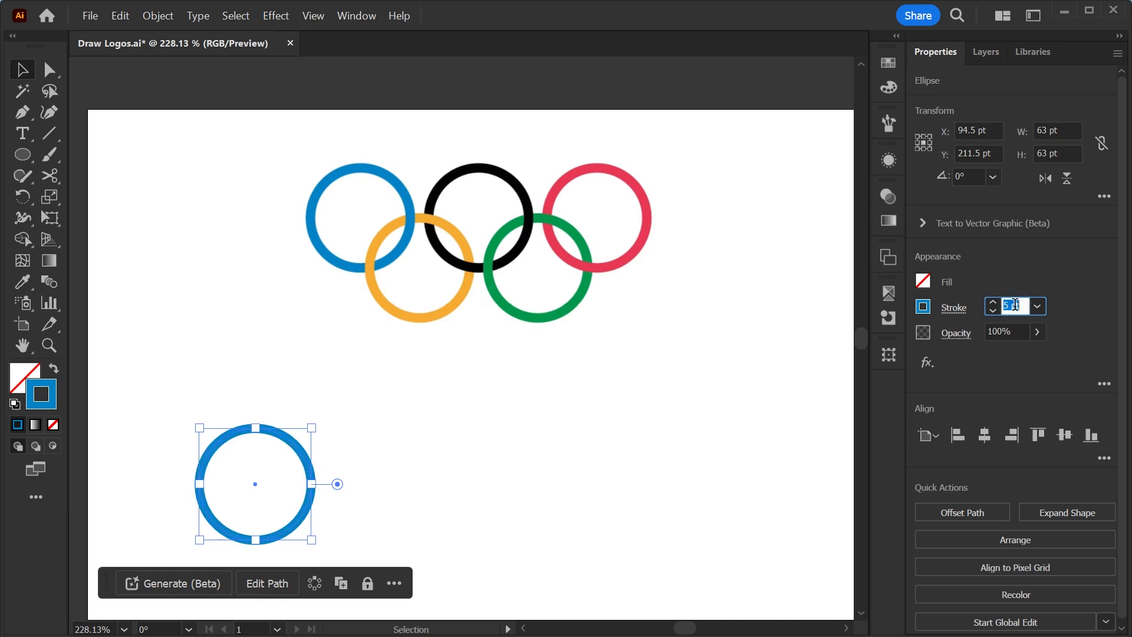
# Move the blue ring slightly closer to the reference and duplicate it 74 pt horizontally to the right
pyautogui.moveTo(314, 467); pyautogui.dragTo(323, 433)
pyautogui.click(386, 423)
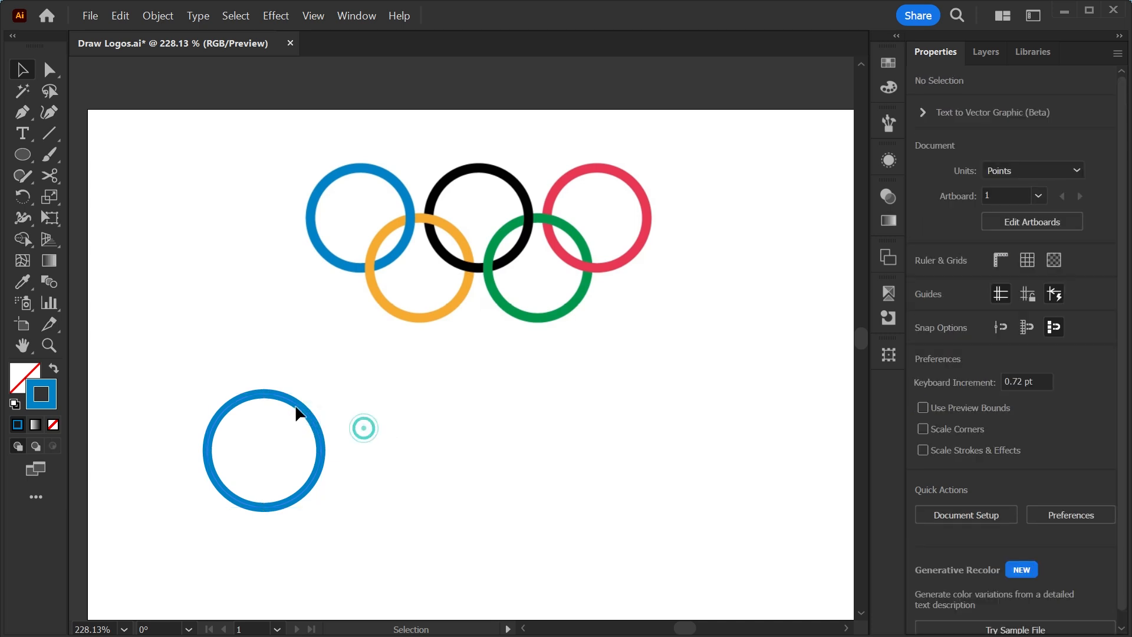
pyautogui.click(300, 405)
pyautogui.moveTo(295, 404); pyautogui.dragTo(424, 413)
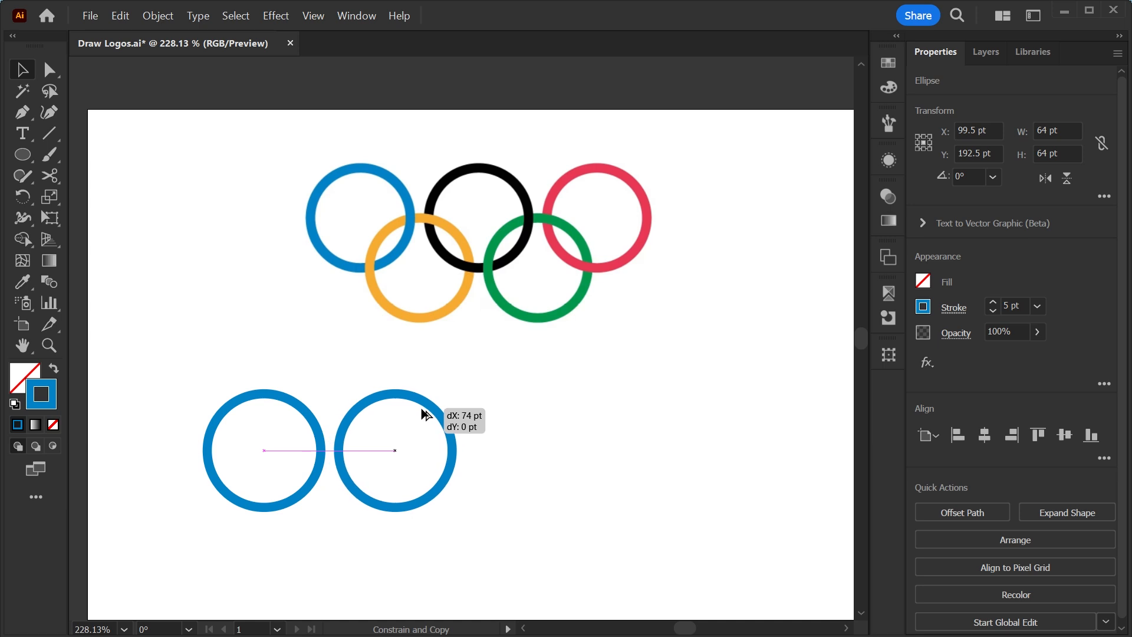
# Repeat the 74 pt duplication for a third upper ring and copy two rings into a lower row, offset -39 pt horizontally and 34 pt down
pyautogui.moveTo(423, 409); pyautogui.dragTo(422, 409)
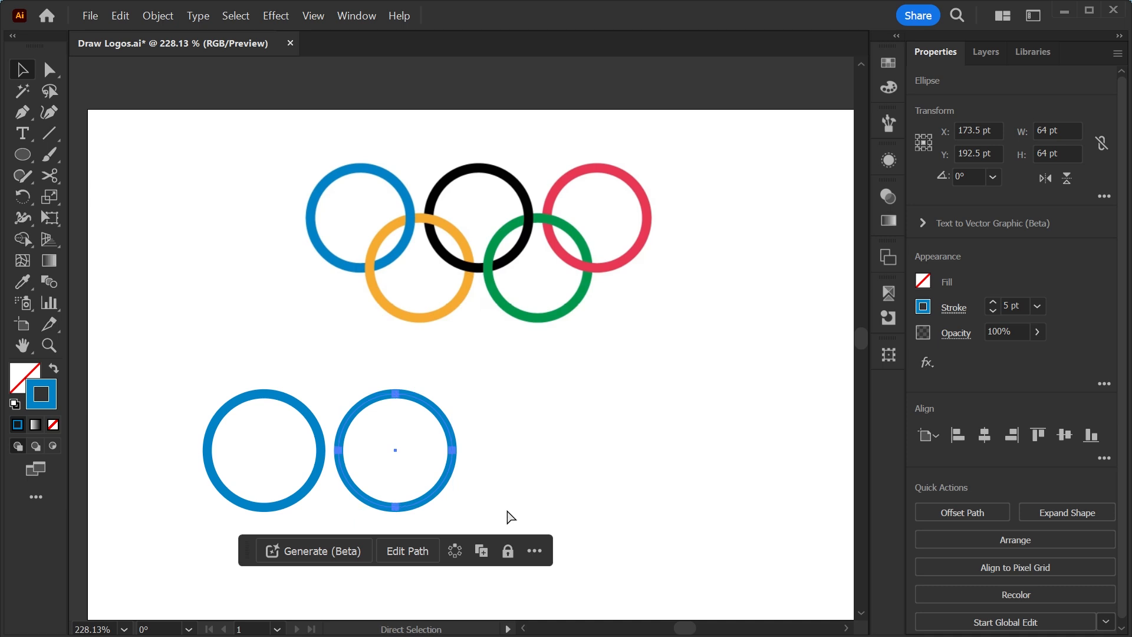
pyautogui.hotkey('ctrl', 'd')
pyautogui.moveTo(701, 439); pyautogui.dragTo(387, 510)
pyautogui.moveTo(470, 452); pyautogui.dragTo(401, 509)
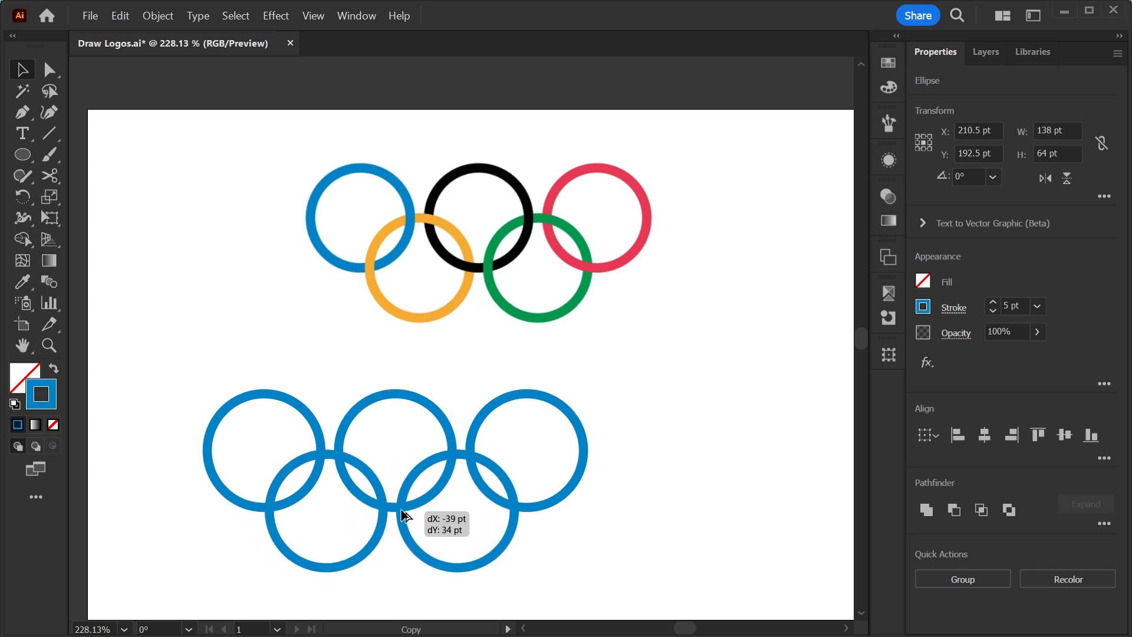
pyautogui.moveTo(403, 515); pyautogui.dragTo(404, 514)
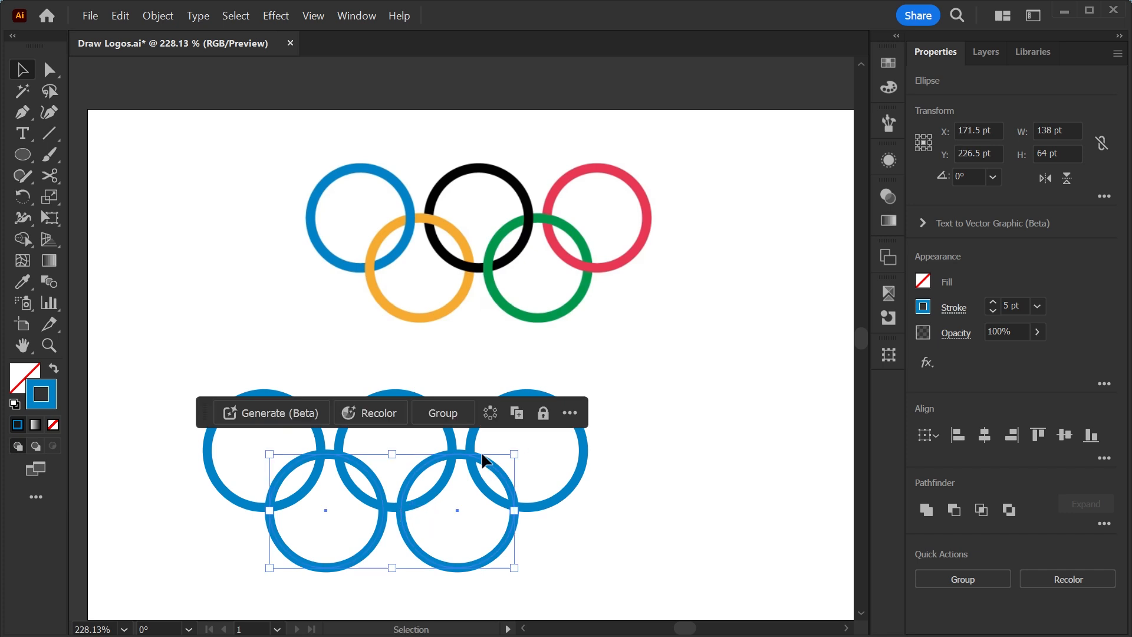
# Centre the two lower rings horizontally on the upper middle ring by treating them as a temporary group
pyautogui.hotkey('ctrl', 'g')
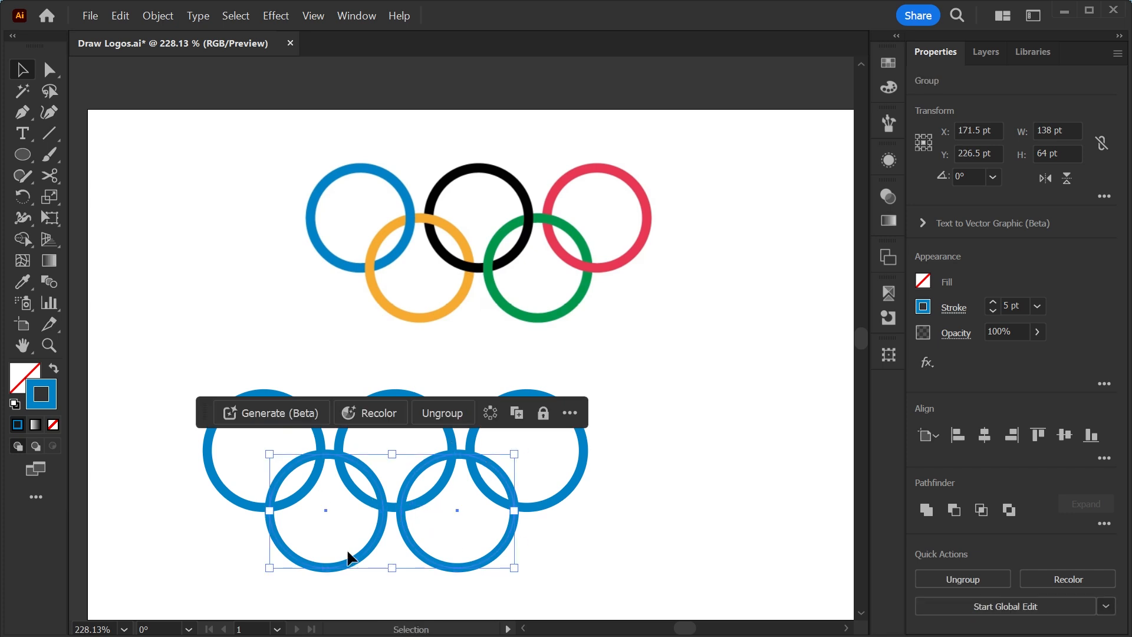
pyautogui.click(631, 528)
pyautogui.click(483, 554)
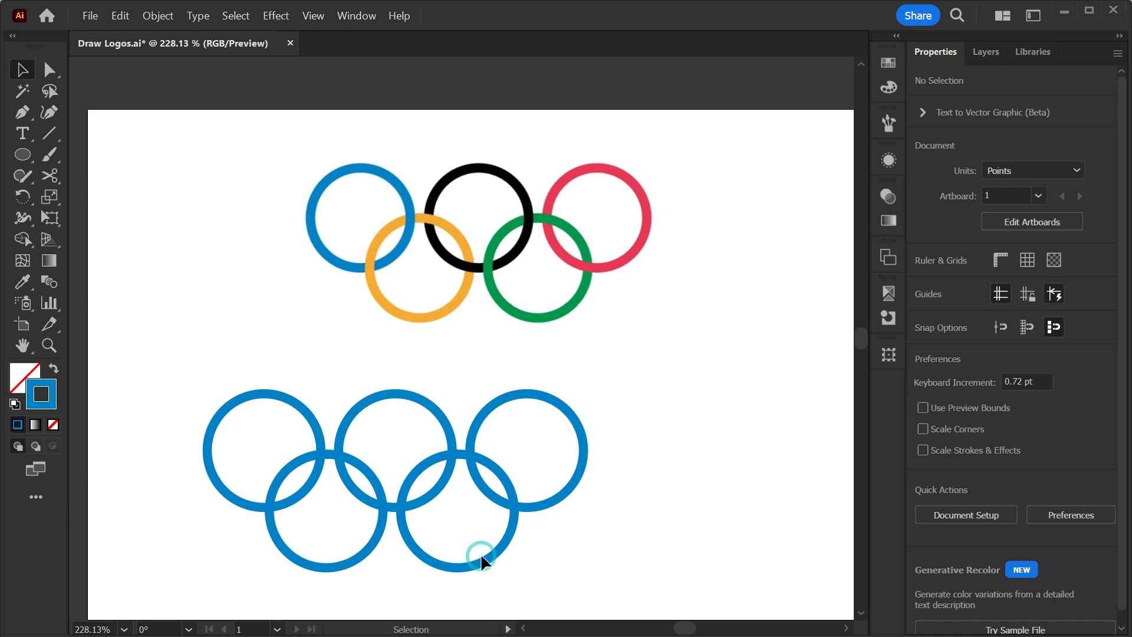
pyautogui.click(453, 565)
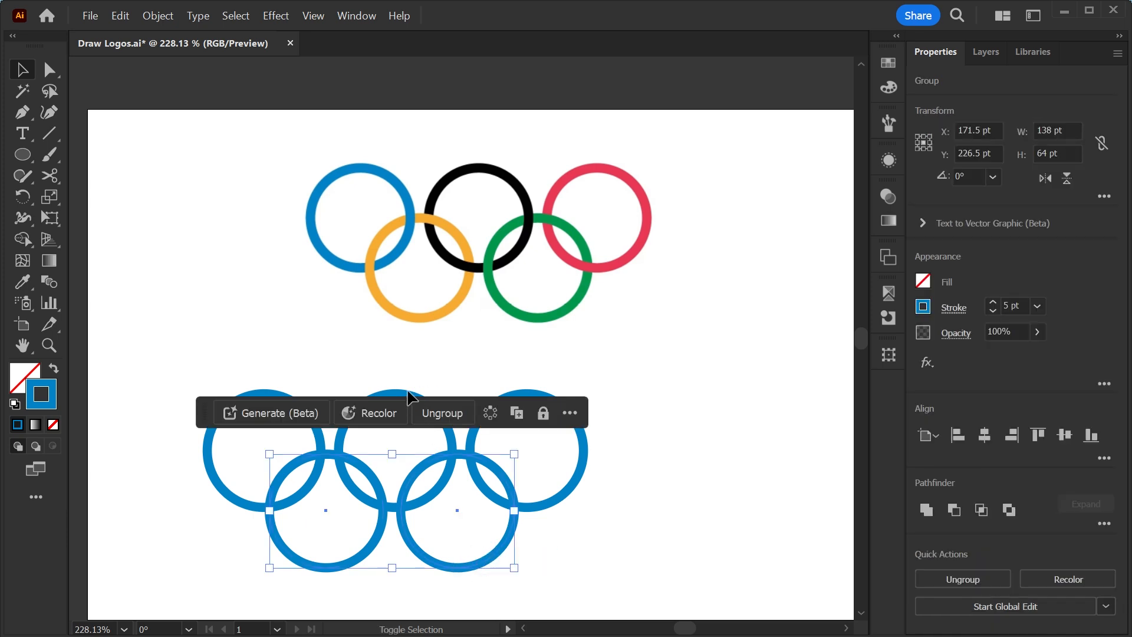
pyautogui.keyDown('shift'); pyautogui.click(450, 436); pyautogui.keyUp('shift')
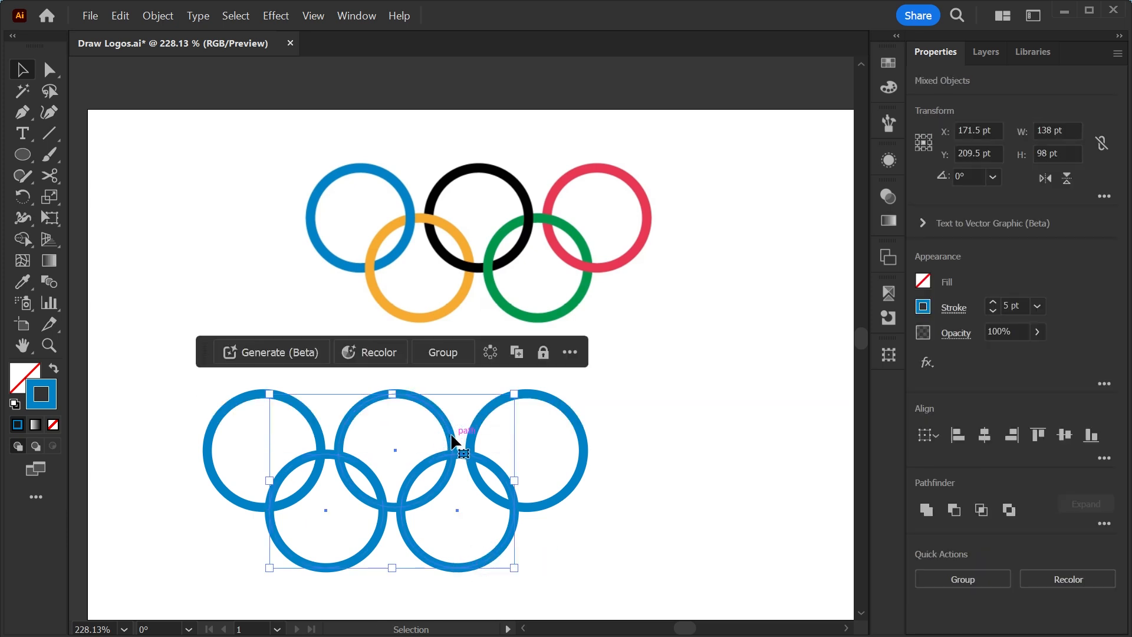
pyautogui.moveTo(701, 416); pyautogui.dragTo(258, 550)
pyautogui.click(637, 480)
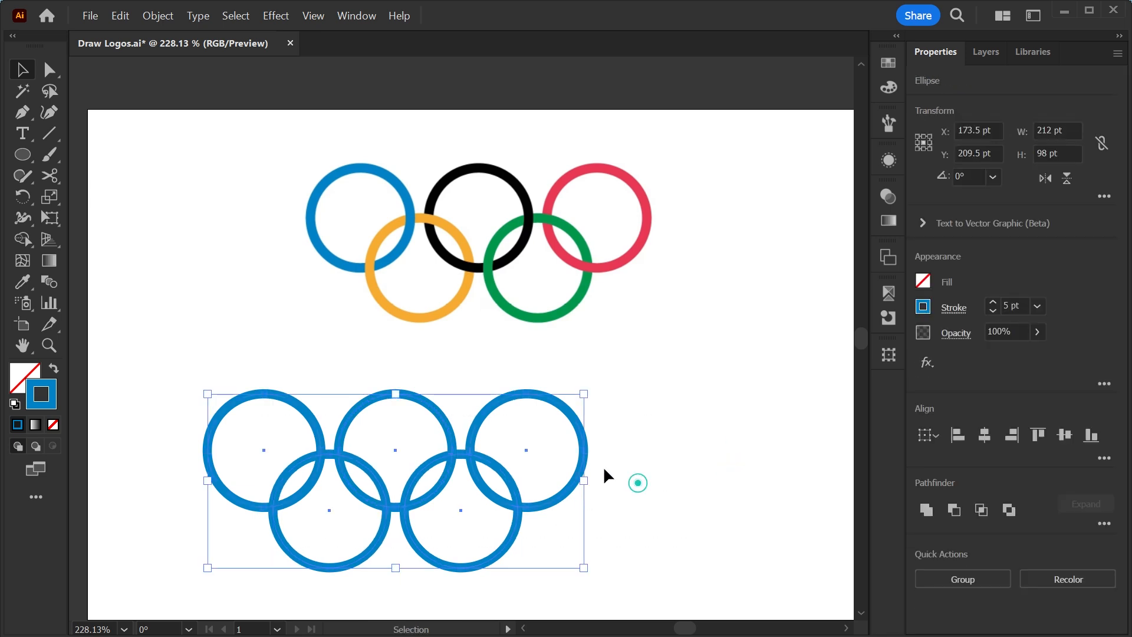
# Recolour the upper middle ring's stroke with the black sampled from the reference logo
pyautogui.click(420, 403)
pyautogui.press('i')
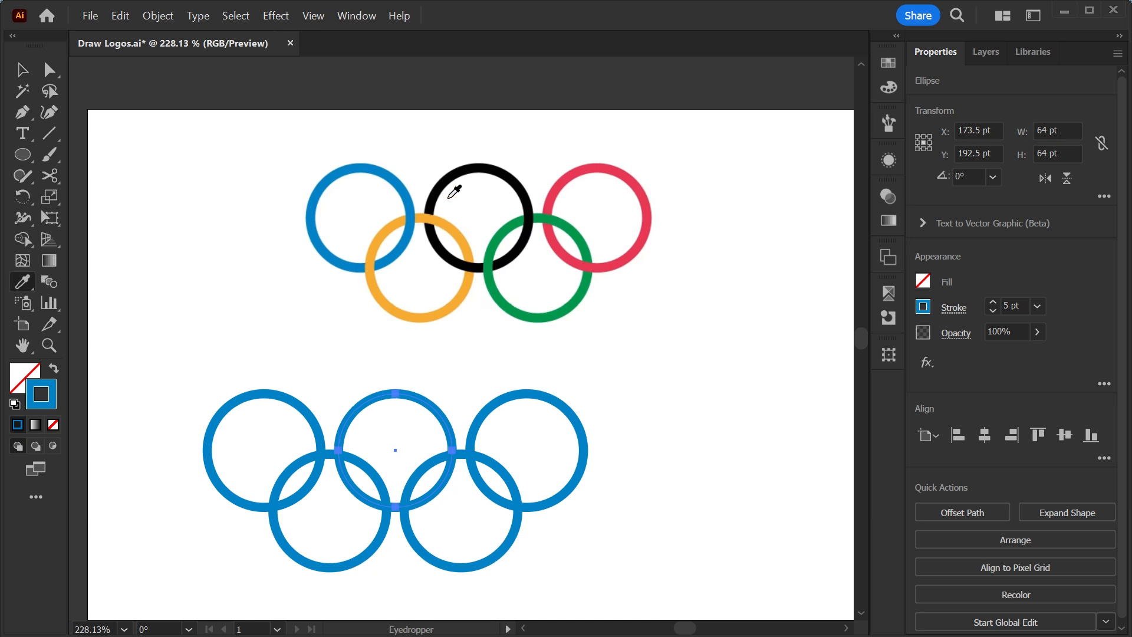
pyautogui.click(457, 171)
pyautogui.press('v')
# Recolour the third upper ring's stroke with the red sampled from the reference logo
pyautogui.click(513, 395)
pyautogui.click(518, 422)
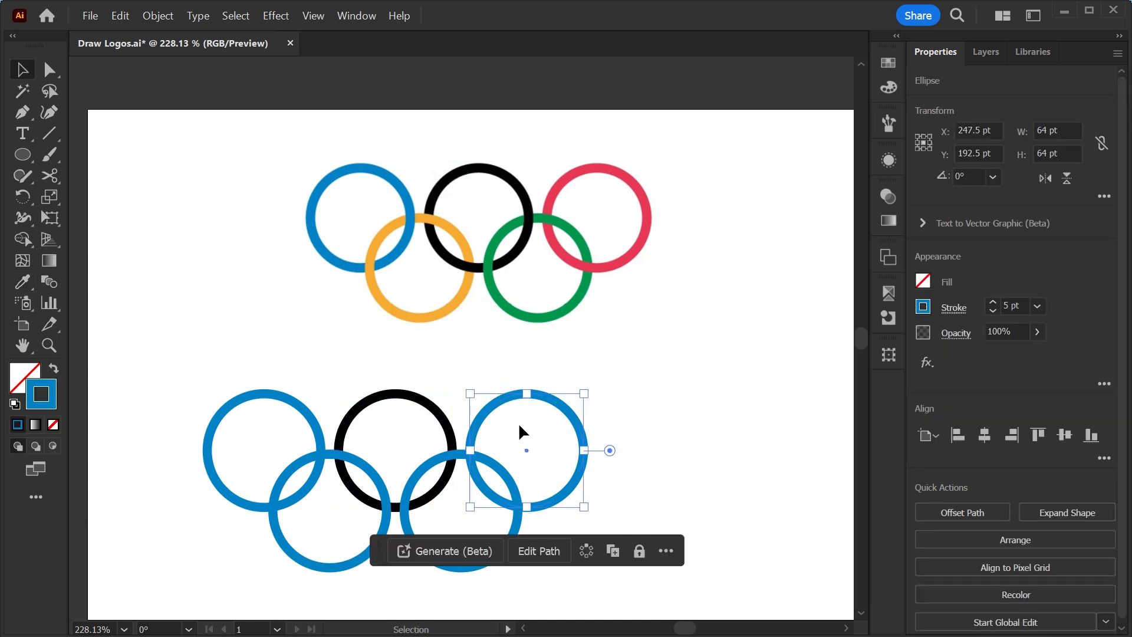
pyautogui.press('i')
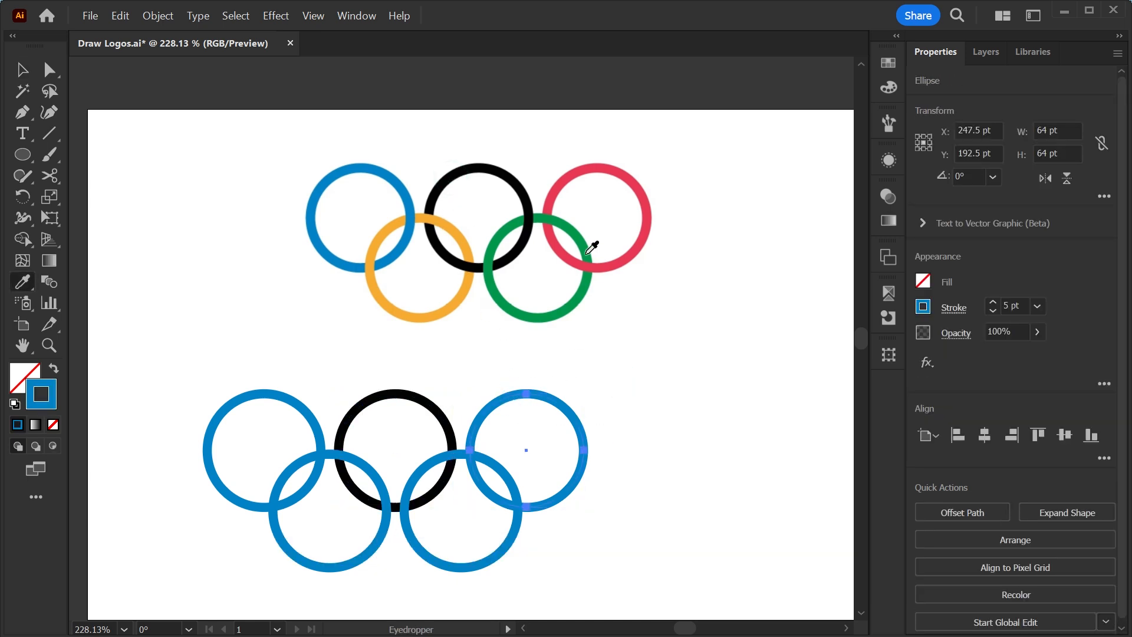
pyautogui.click(583, 171)
pyautogui.press('v')
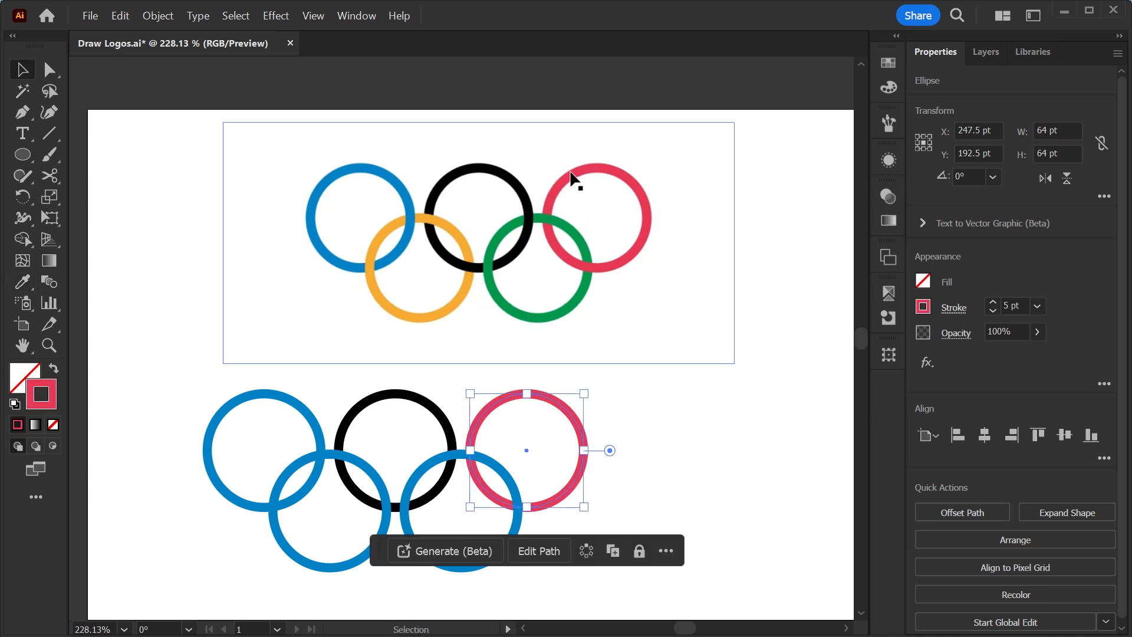
# Recolour the two lower rings with the yellow and green sampled from the reference logo
pyautogui.click(372, 474)
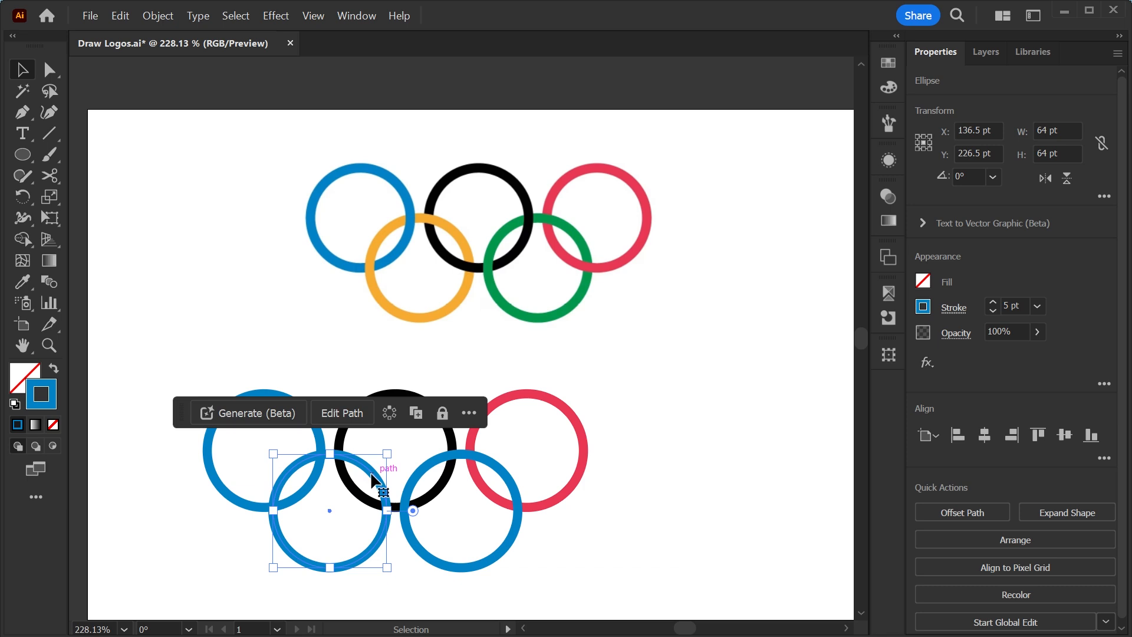
pyautogui.press('i')
pyautogui.click(399, 320)
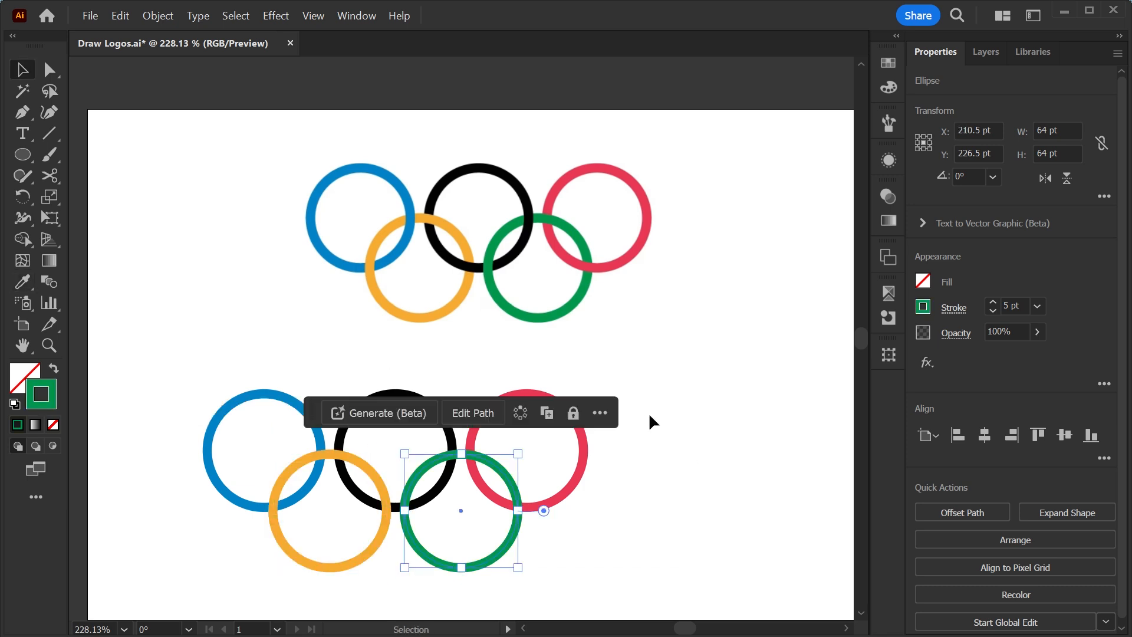
pyautogui.click(649, 416)
# Scale the five rings proportionally to about 198.5 pt wide and place a copy of the set 208 pt to the right
pyautogui.moveTo(677, 387); pyautogui.dragTo(334, 551)
pyautogui.moveTo(587, 482); pyautogui.dragTo(559, 482)
pyautogui.moveTo(508, 510); pyautogui.dragTo(400, 471)
pyautogui.moveTo(281, 468); pyautogui.dragTo(649, 463)
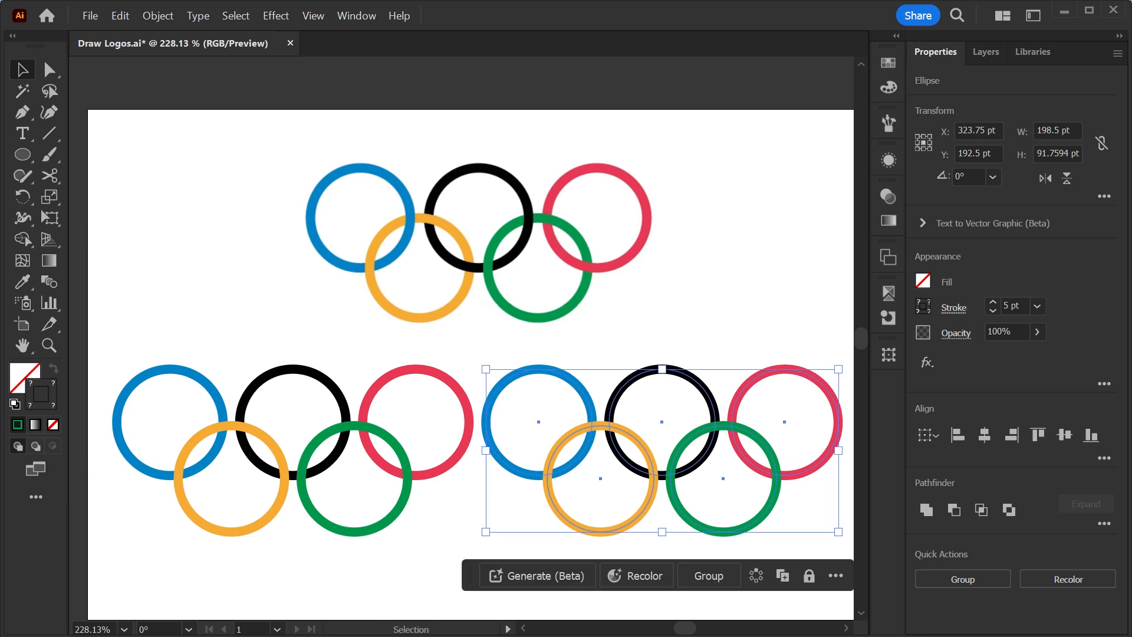
# Make an Intertwine object from the five rings of the original set
pyautogui.moveTo(147, 353); pyautogui.dragTo(393, 552)
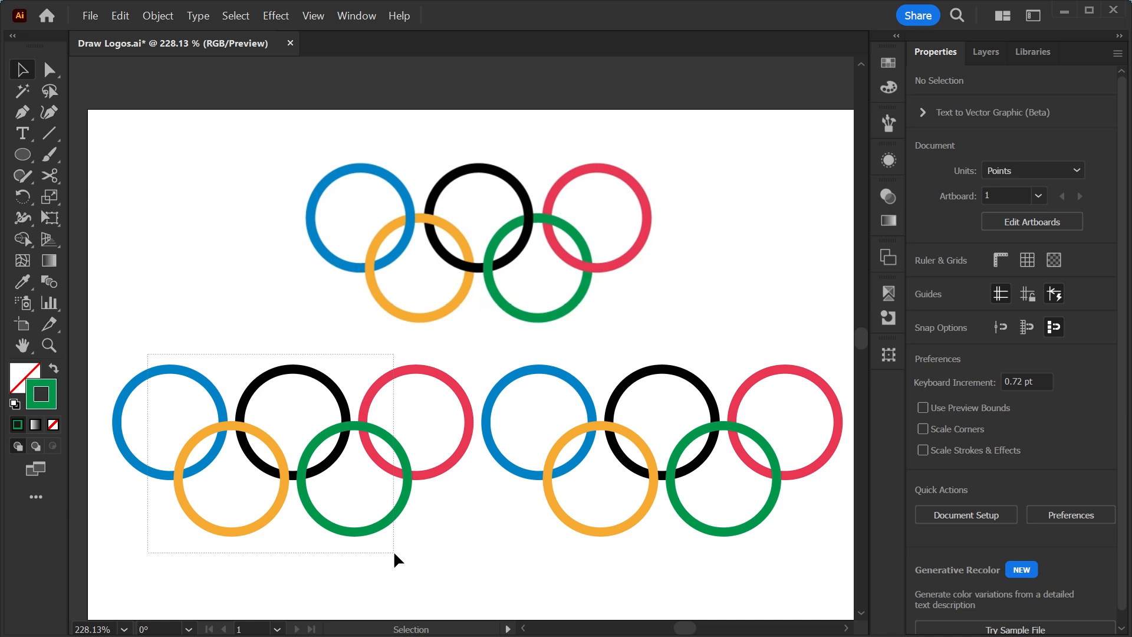
pyautogui.moveTo(394, 550); pyautogui.dragTo(408, 553)
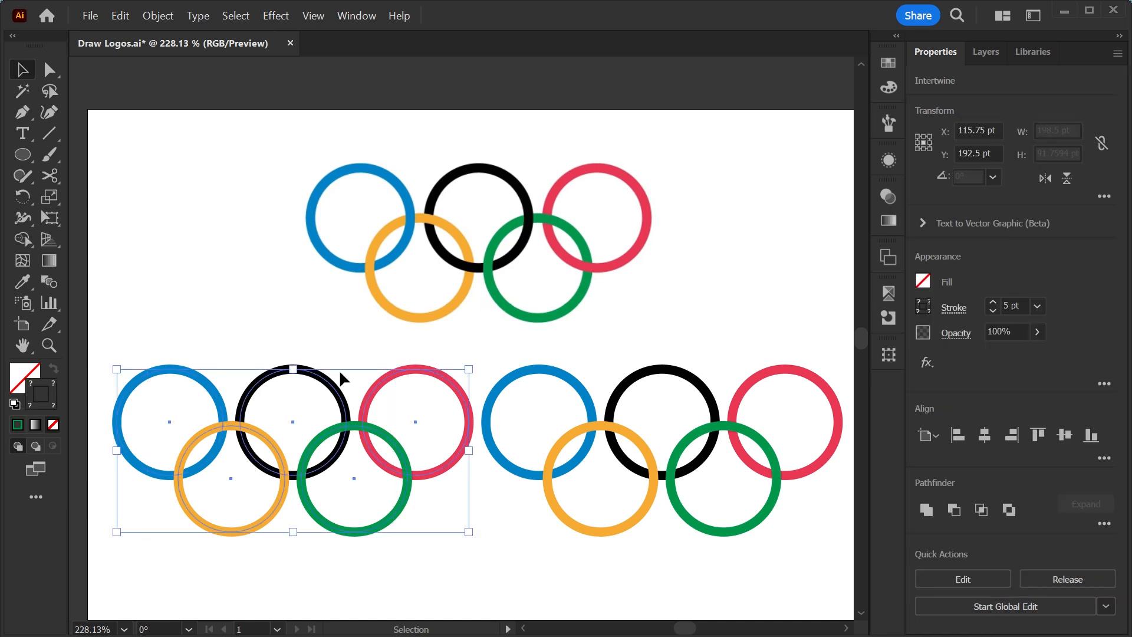
pyautogui.click(158, 15)
pyautogui.moveTo(179, 436)
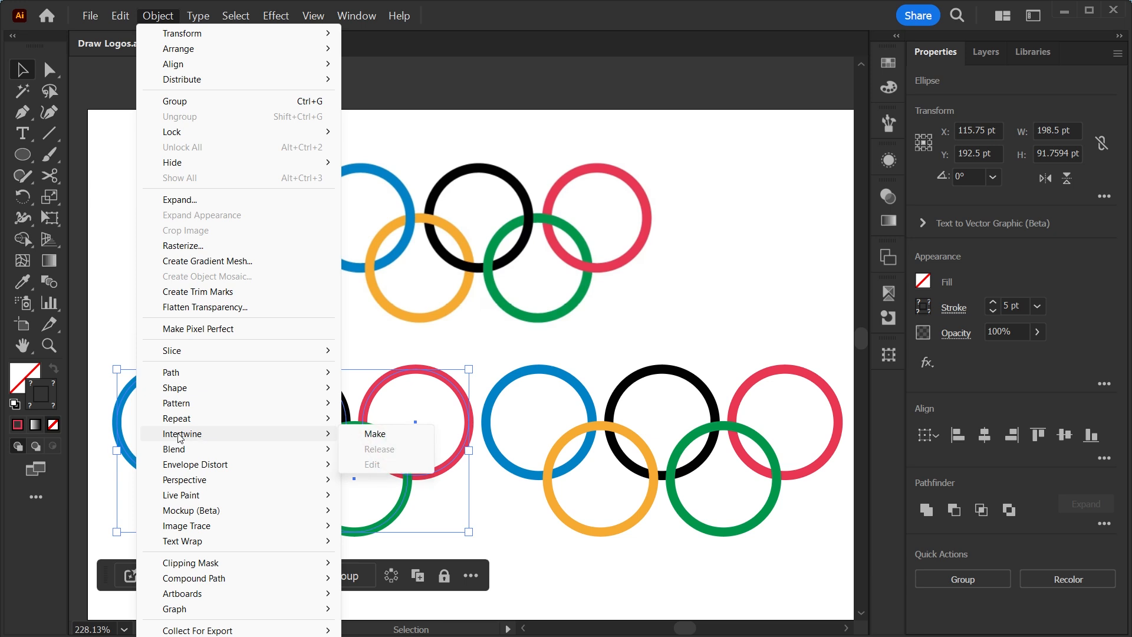
pyautogui.click(375, 433)
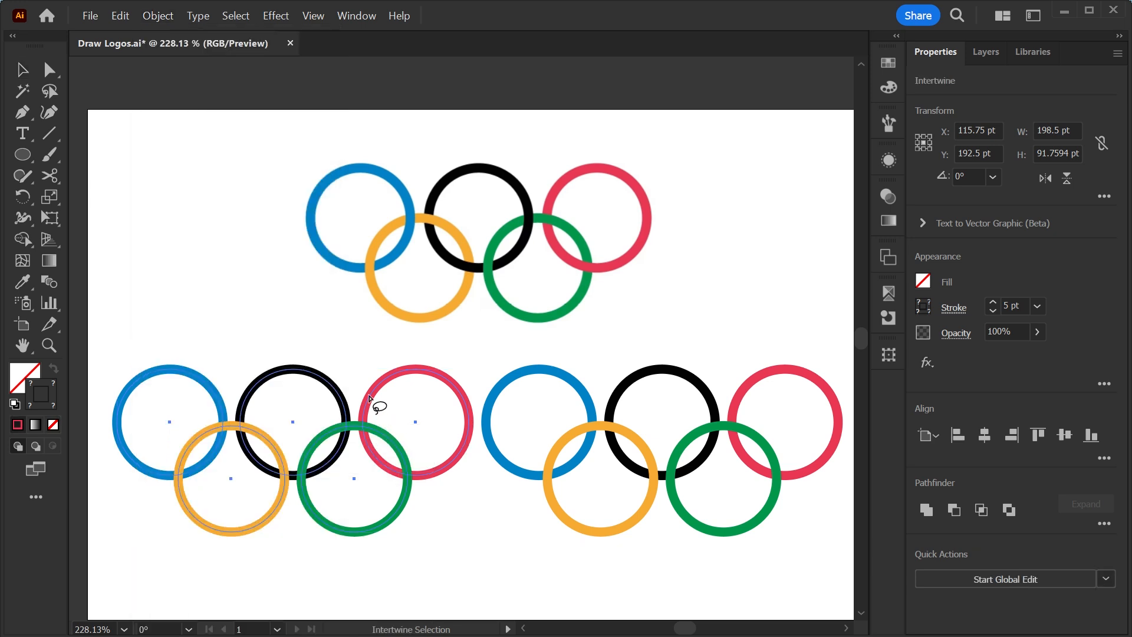
# Bring the blue ring in front of the yellow ring at their upper crossing in the intertwined set
pyautogui.scroll(2, 230, 399)
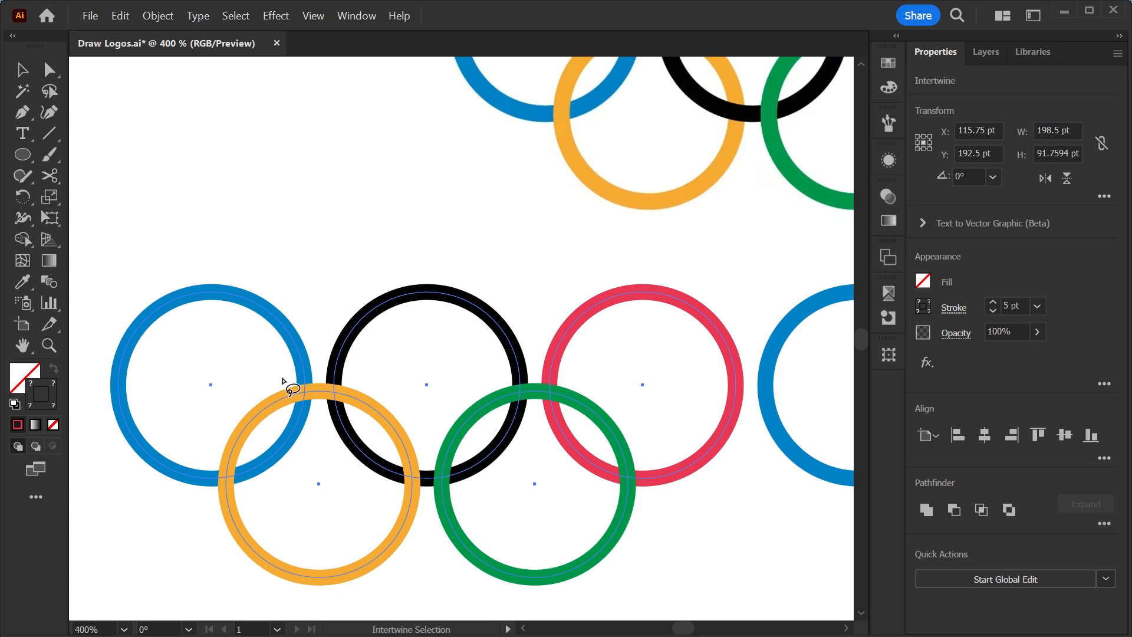
pyautogui.scroll(2, 259, 383)
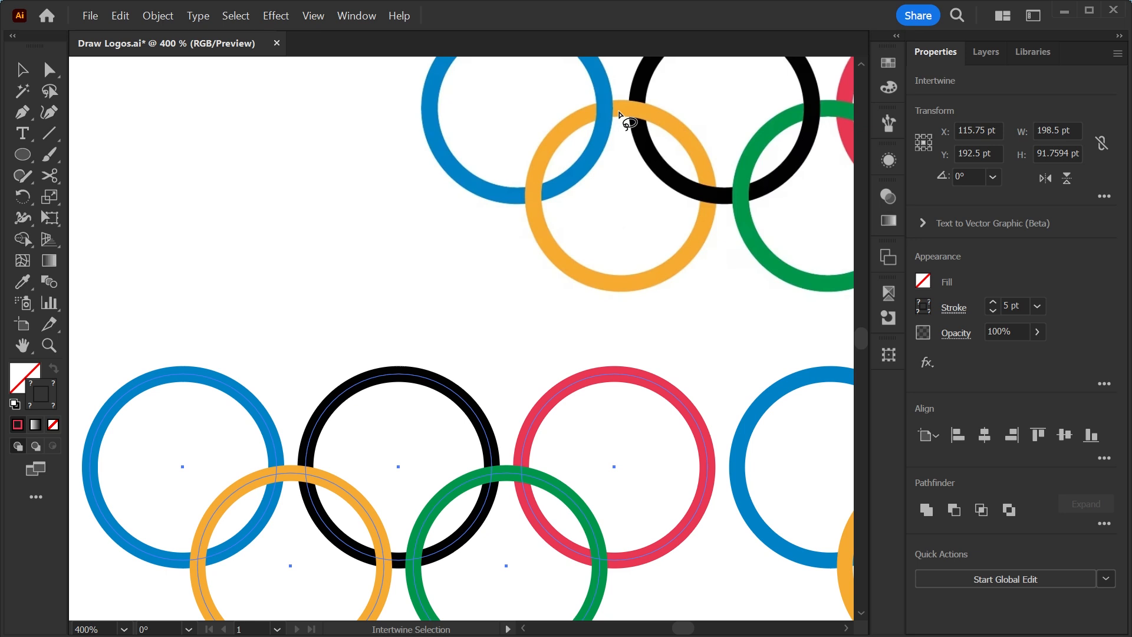
pyautogui.moveTo(247, 465)
pyautogui.mouseDown()
pyautogui.moveTo(282, 443)
pyautogui.moveTo(292, 463)
pyautogui.moveTo(293, 488)
pyautogui.moveTo(270, 495)
pyautogui.moveTo(248, 483)
pyautogui.mouseUp()
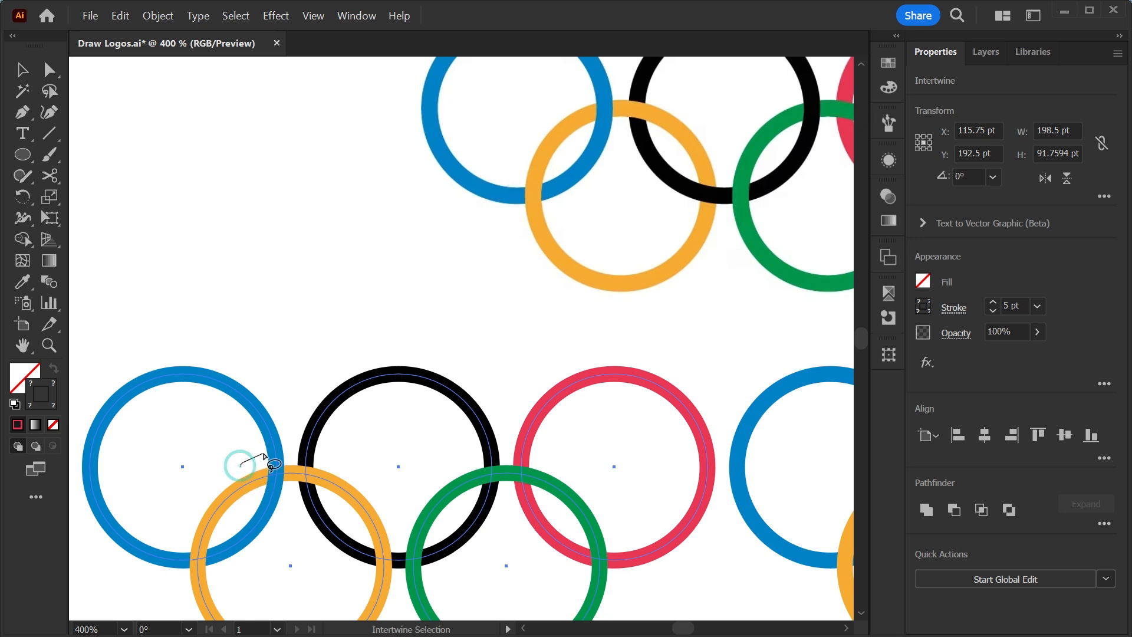
pyautogui.moveTo(240, 465)
pyautogui.mouseDown()
pyautogui.moveTo(285, 457)
pyautogui.moveTo(296, 497)
pyautogui.moveTo(250, 498)
pyautogui.mouseUp()
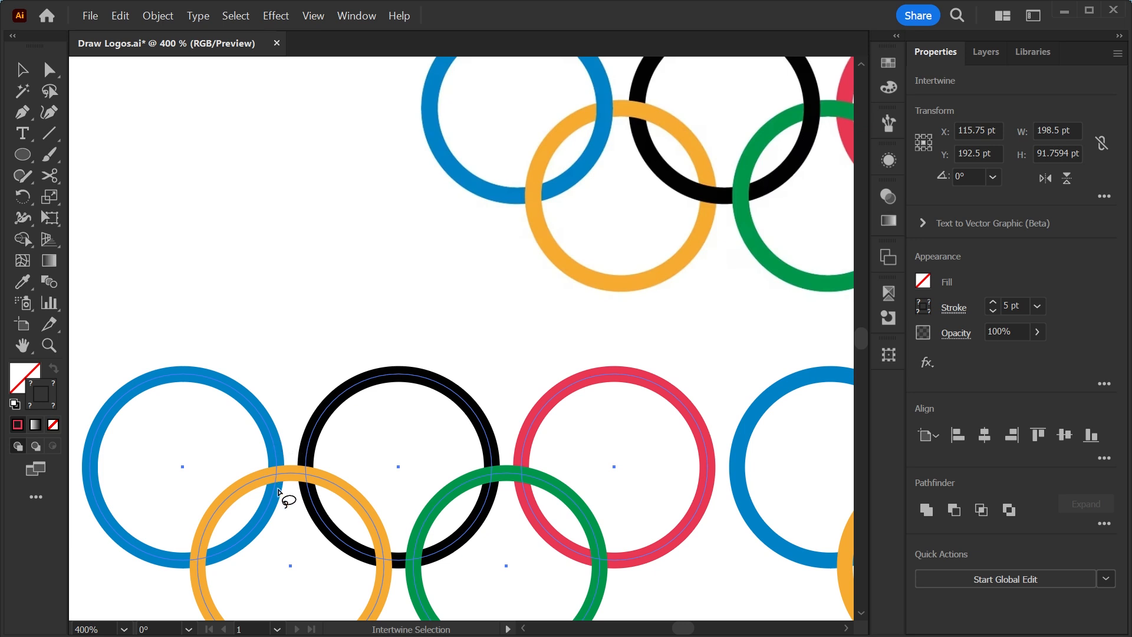
pyautogui.moveTo(253, 466)
pyautogui.mouseDown()
pyautogui.moveTo(289, 463)
pyautogui.moveTo(280, 492)
pyautogui.moveTo(253, 465)
pyautogui.mouseUp()
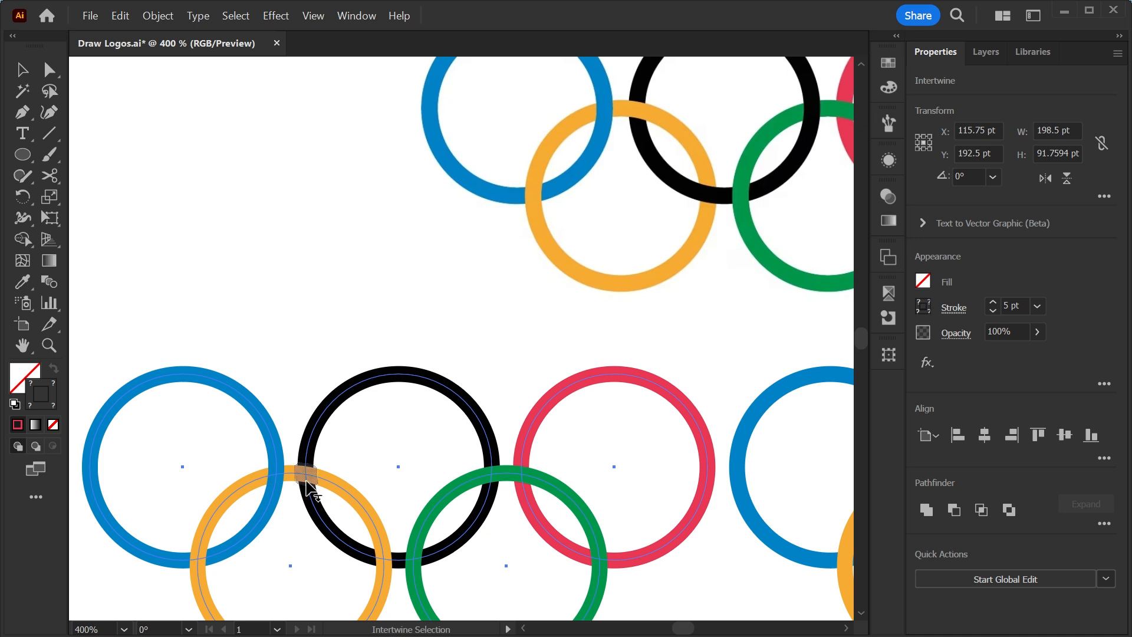
# Bring the black ring in front of the green ring at their upper crossing in the intertwined set
pyautogui.click(462, 448)
pyautogui.moveTo(474, 446)
pyautogui.mouseDown()
pyautogui.moveTo(501, 453)
pyautogui.moveTo(508, 481)
pyautogui.moveTo(469, 486)
pyautogui.moveTo(464, 453)
pyautogui.mouseUp()
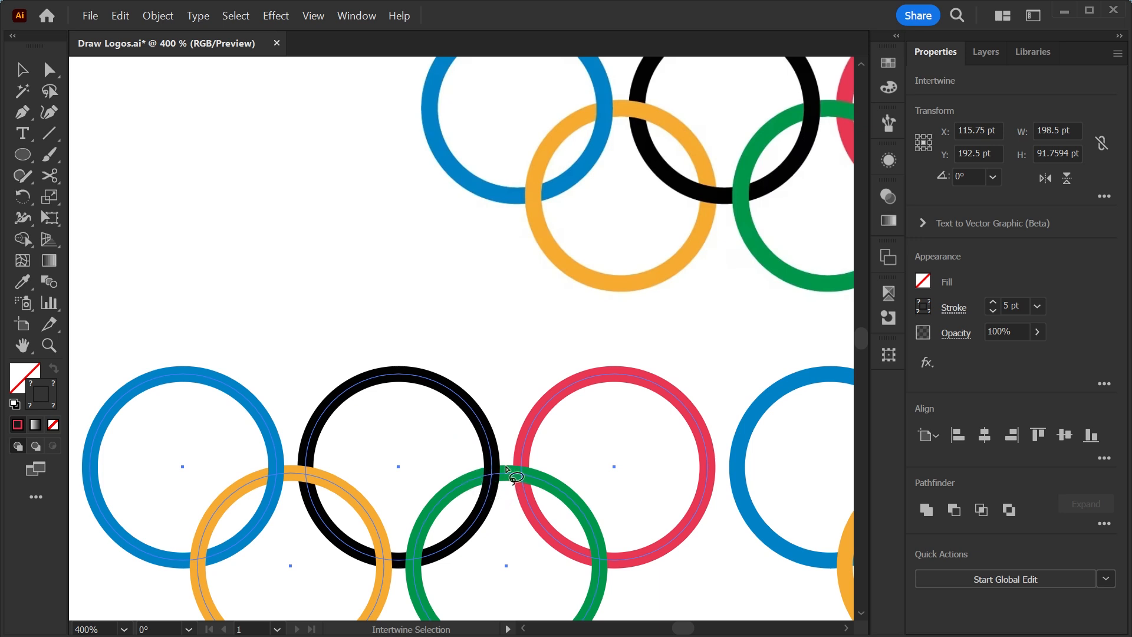
pyautogui.click(518, 482)
# Compare the remaining crossings of the intertwined rings with those of the reference logo
pyautogui.hscroll(3, 518, 482)
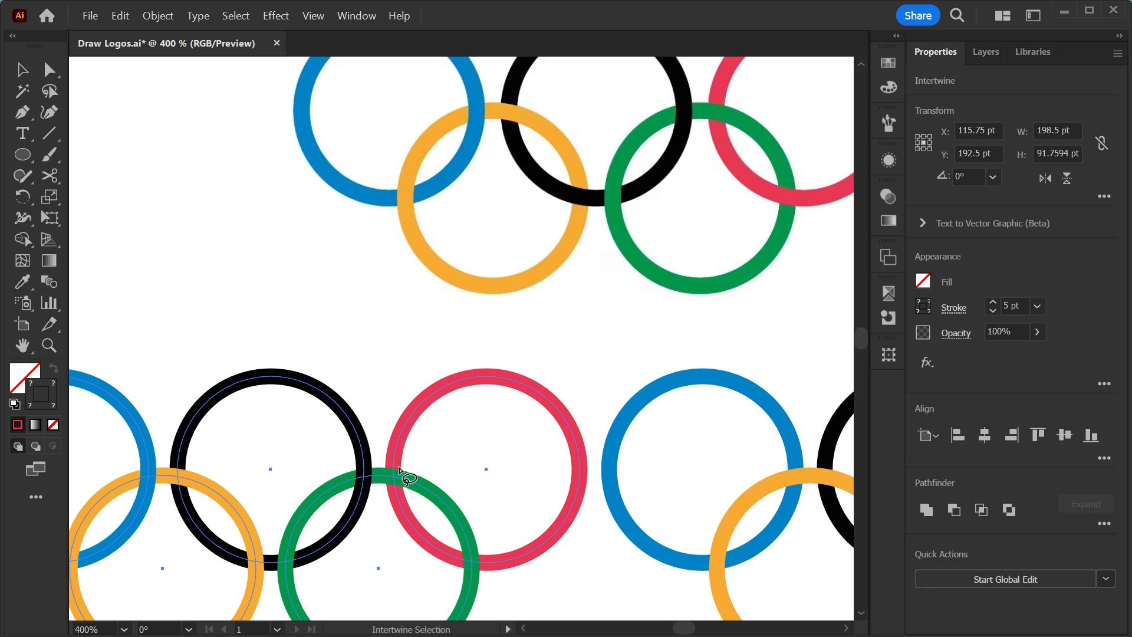
pyautogui.scroll(-3, 424, 442)
pyautogui.scroll(1, 548, 336)
pyautogui.hscroll(1, 656, 270)
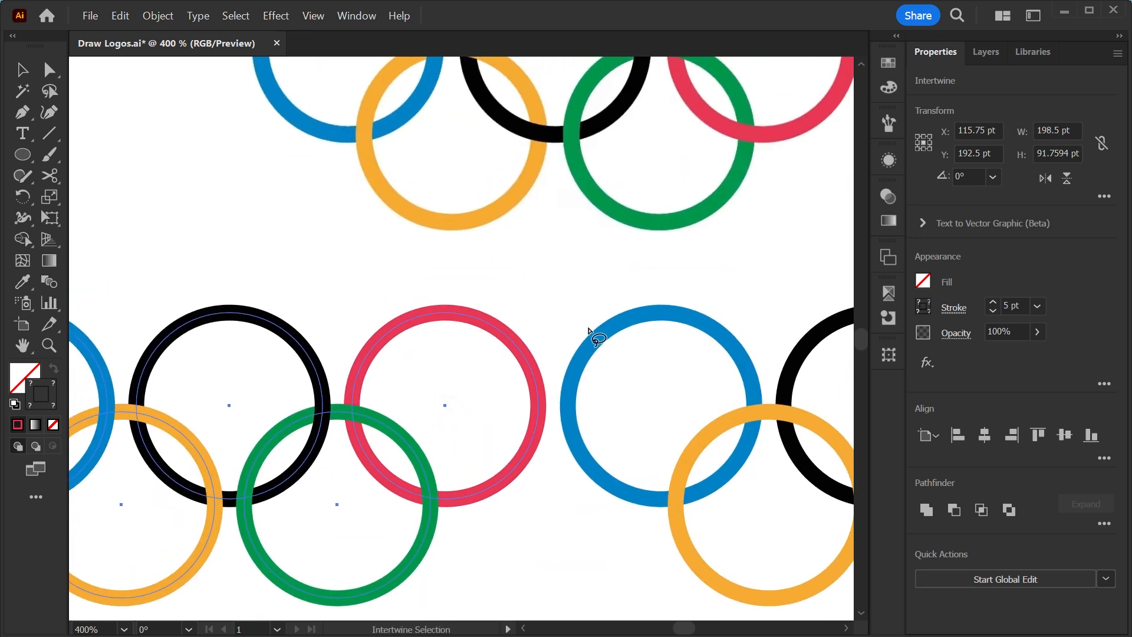
pyautogui.moveTo(458, 480)
pyautogui.mouseDown()
pyautogui.moveTo(426, 479)
pyautogui.moveTo(411, 506)
pyautogui.moveTo(432, 516)
pyautogui.moveTo(456, 496)
pyautogui.mouseUp()
pyautogui.moveTo(303, 551); pyautogui.dragTo(430, 525)
pyautogui.moveTo(300, 495)
pyautogui.mouseDown()
pyautogui.moveTo(332, 444)
pyautogui.moveTo(352, 451)
pyautogui.moveTo(362, 498)
pyautogui.mouseUp()
pyautogui.hotkey('ctrl', '-')
pyautogui.hotkey('ctrl', '-')
pyautogui.moveTo(361, 386)
pyautogui.mouseDown()
pyautogui.moveTo(320, 433)
pyautogui.moveTo(276, 455)
pyautogui.mouseUp()
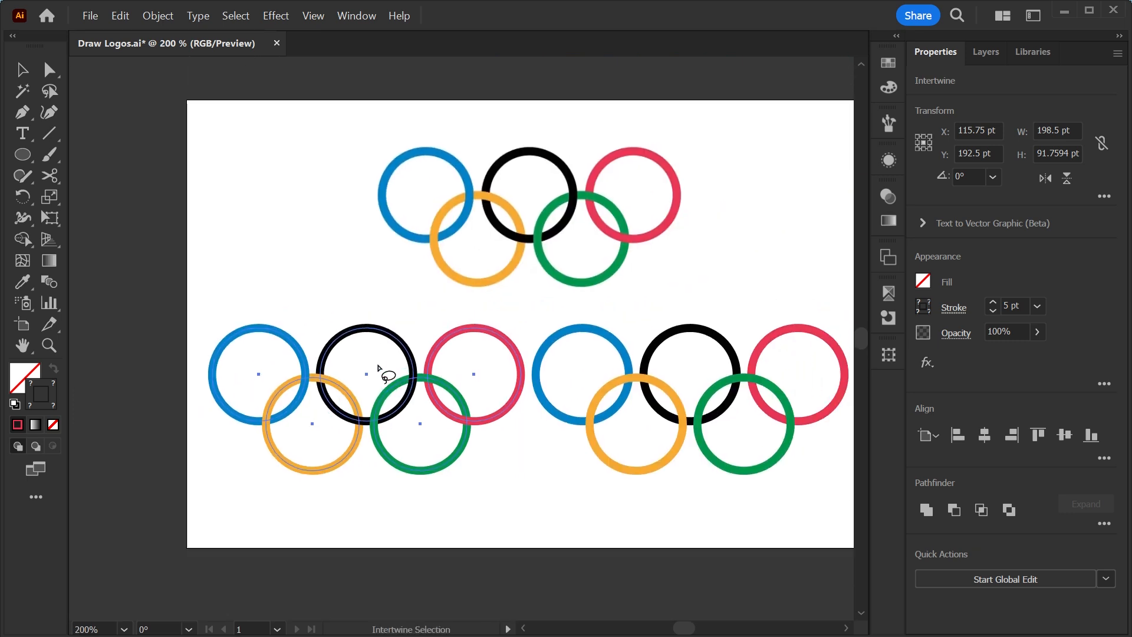
# Delete the intertwined set and centre the remaining set of five rings beneath the reference at about X 182.75 pt, Y 198.5 pt
pyautogui.press('v')
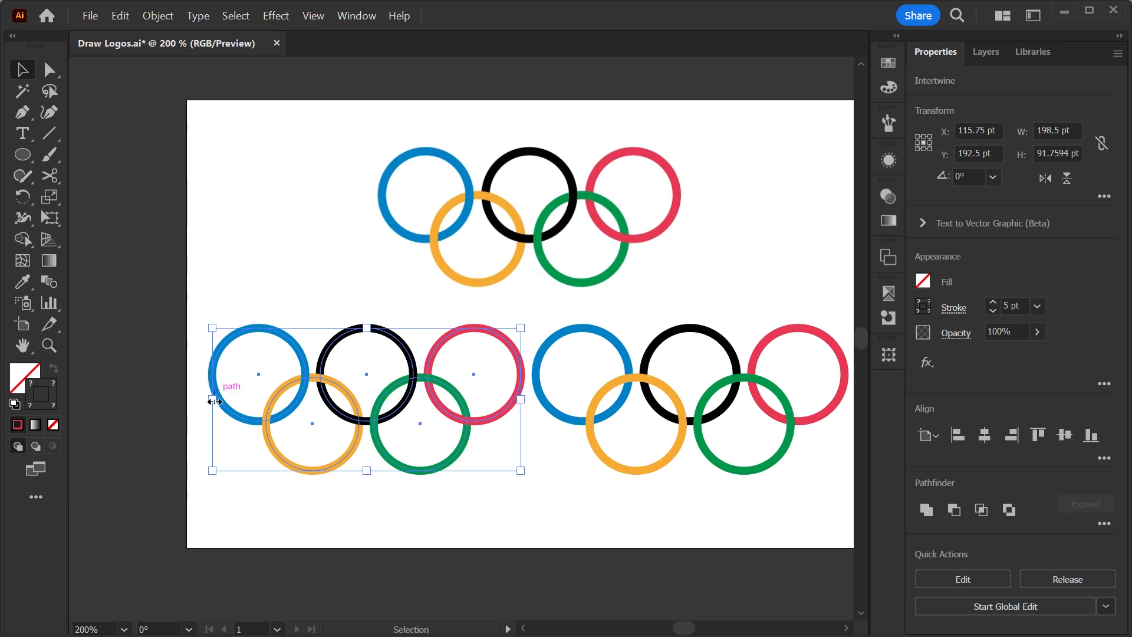
pyautogui.press('Delete')
pyautogui.moveTo(407, 480); pyautogui.dragTo(772, 401)
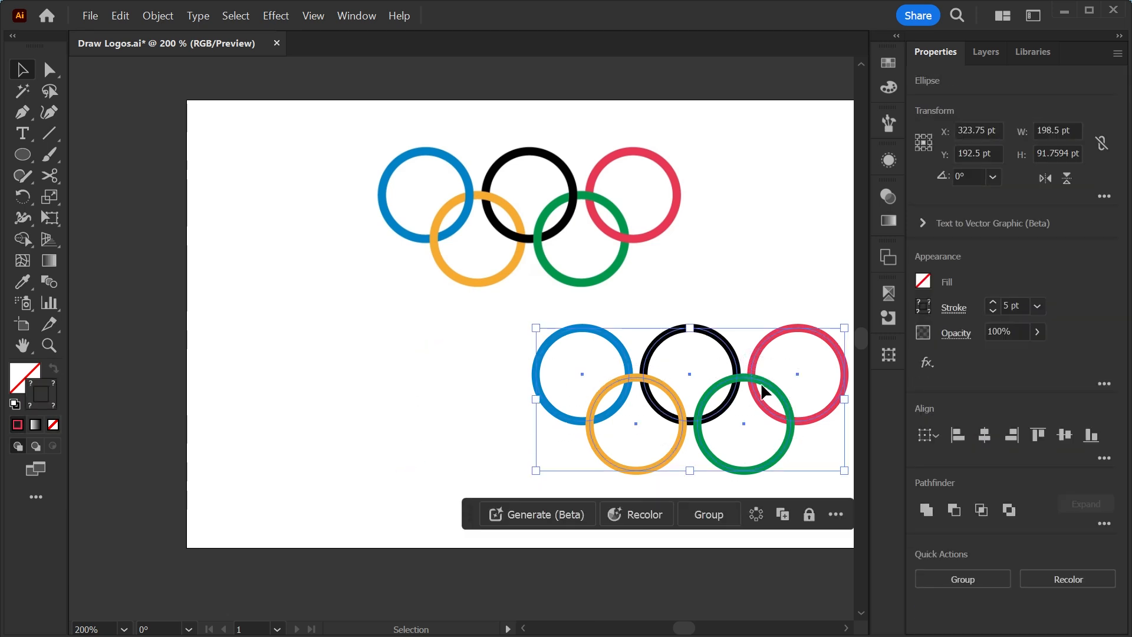
pyautogui.press('z')
pyautogui.moveTo(440, 344); pyautogui.dragTo(799, 470)
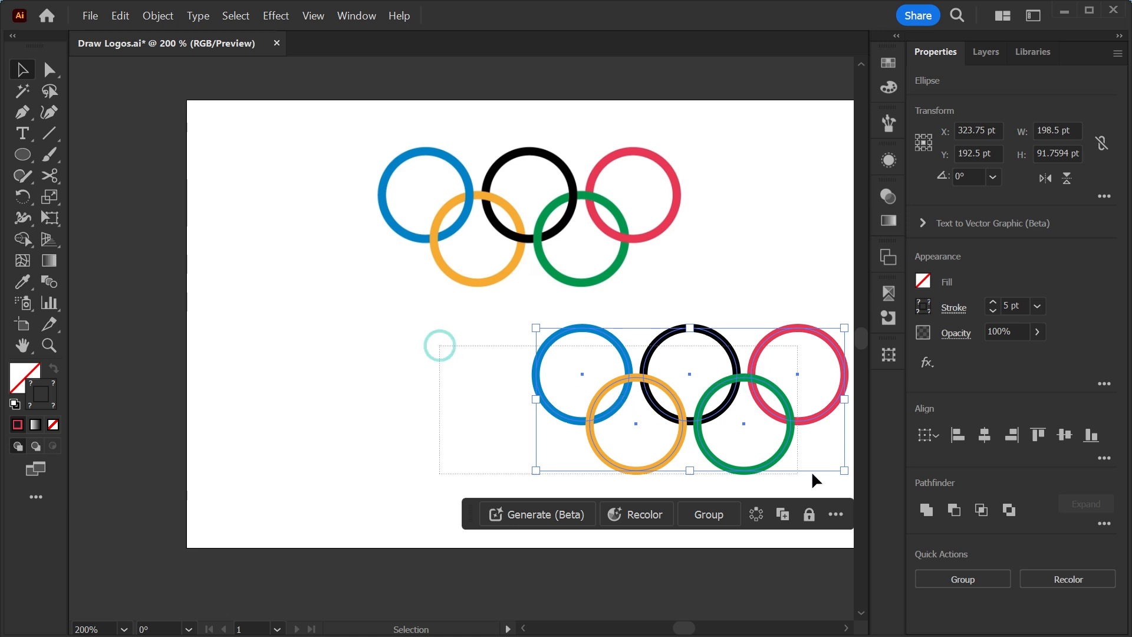
pyautogui.press('v')
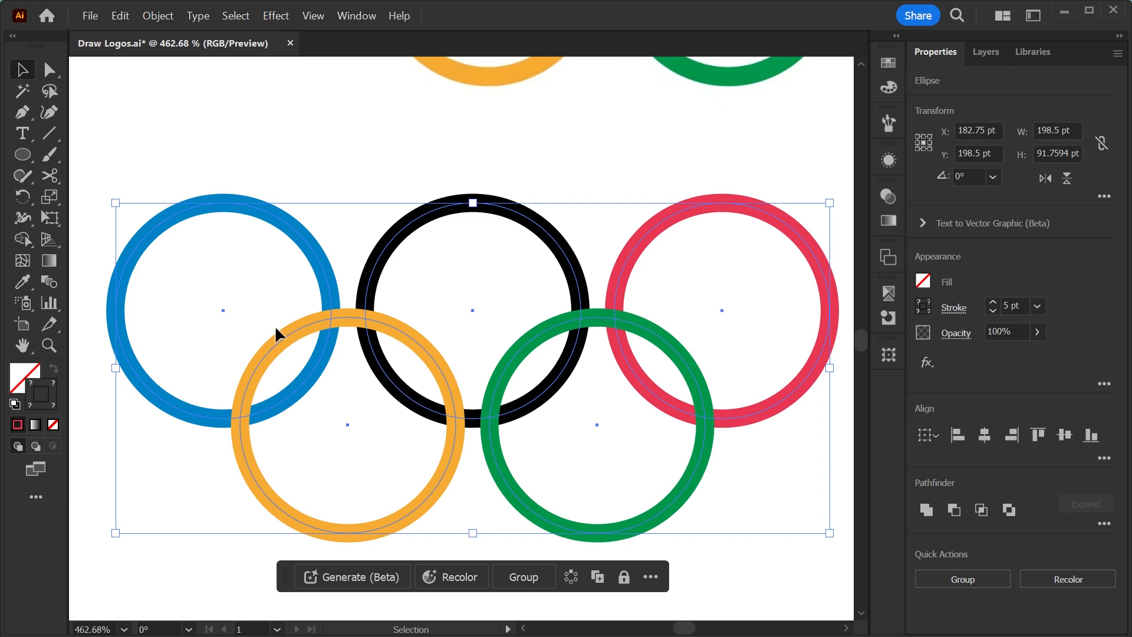
# Expand the fill and stroke of the five selected rings
pyautogui.hotkey('ctrl', '-')
pyautogui.click(158, 16)
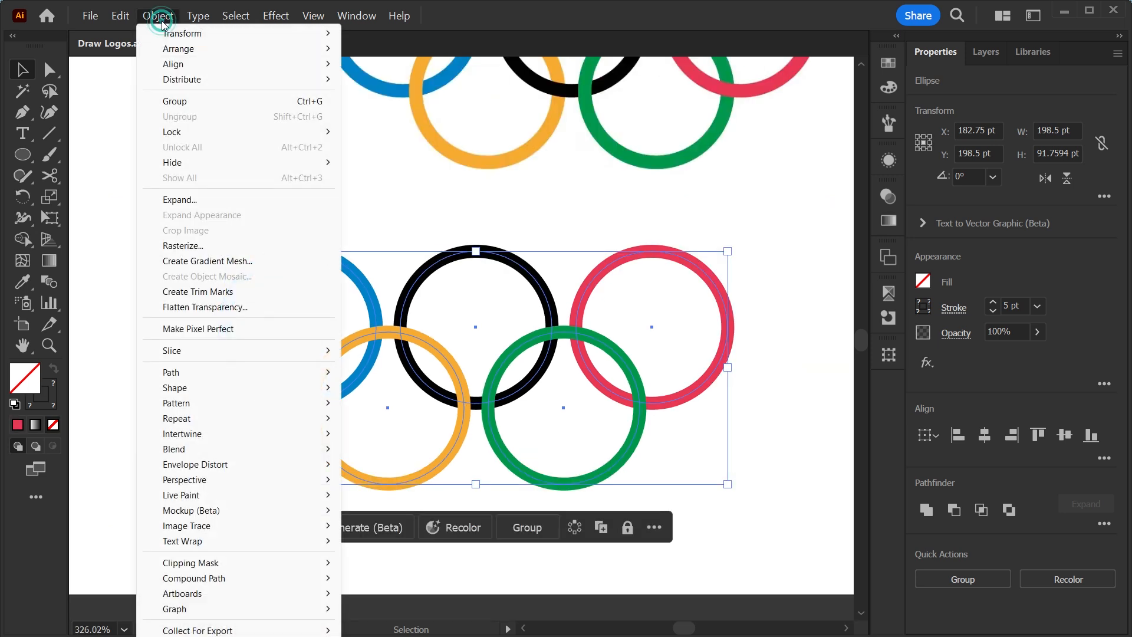
pyautogui.click(194, 209)
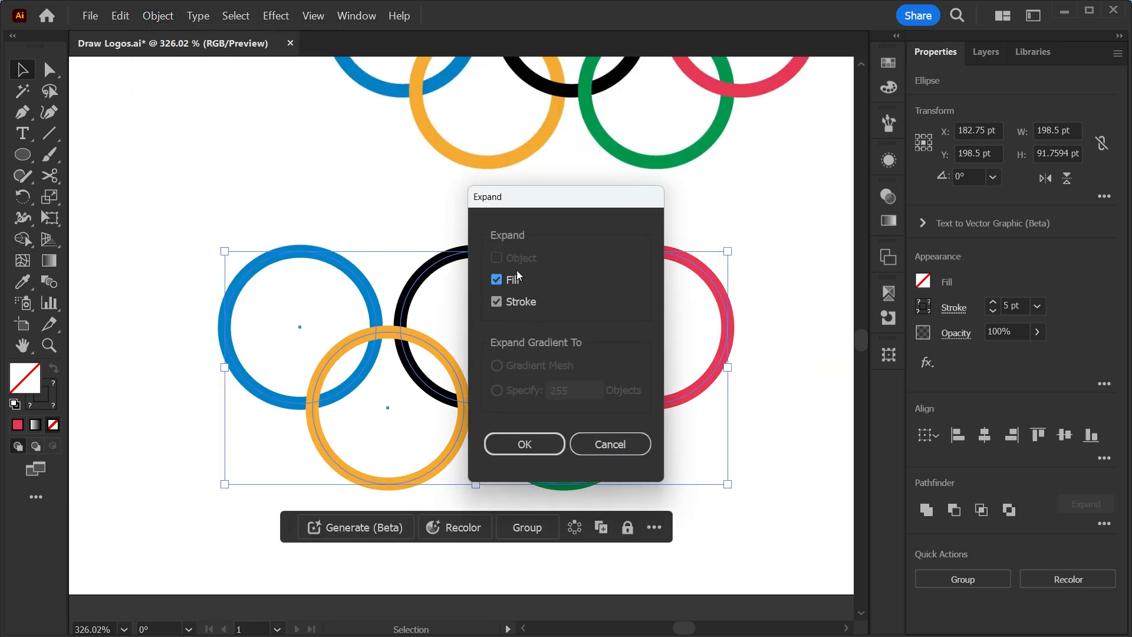
pyautogui.click(516, 445)
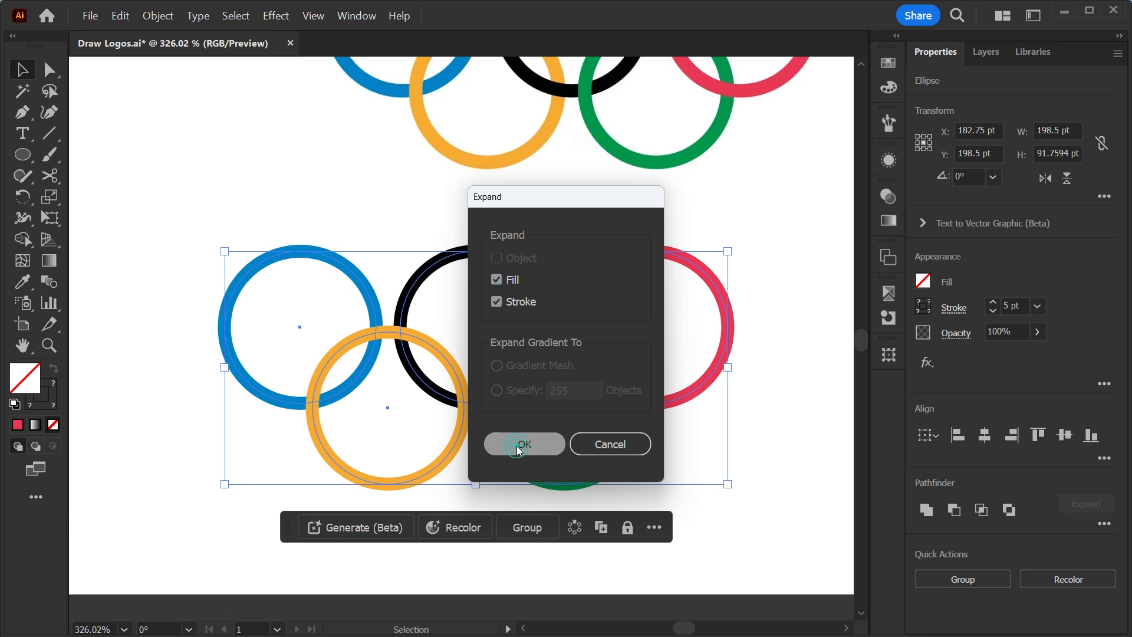
# Merge the blue ring across its upper crossing with the yellow ring using Shape Builder
pyautogui.press('z')
pyautogui.moveTo(391, 303); pyautogui.dragTo(445, 359)
pyautogui.press('v')
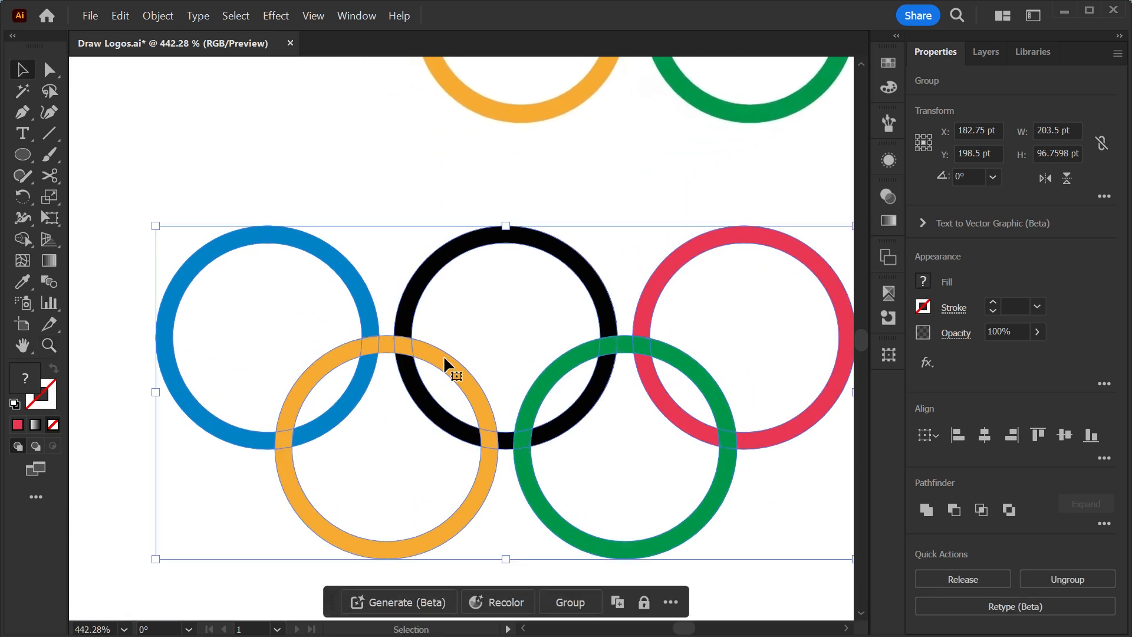
pyautogui.click(22, 239)
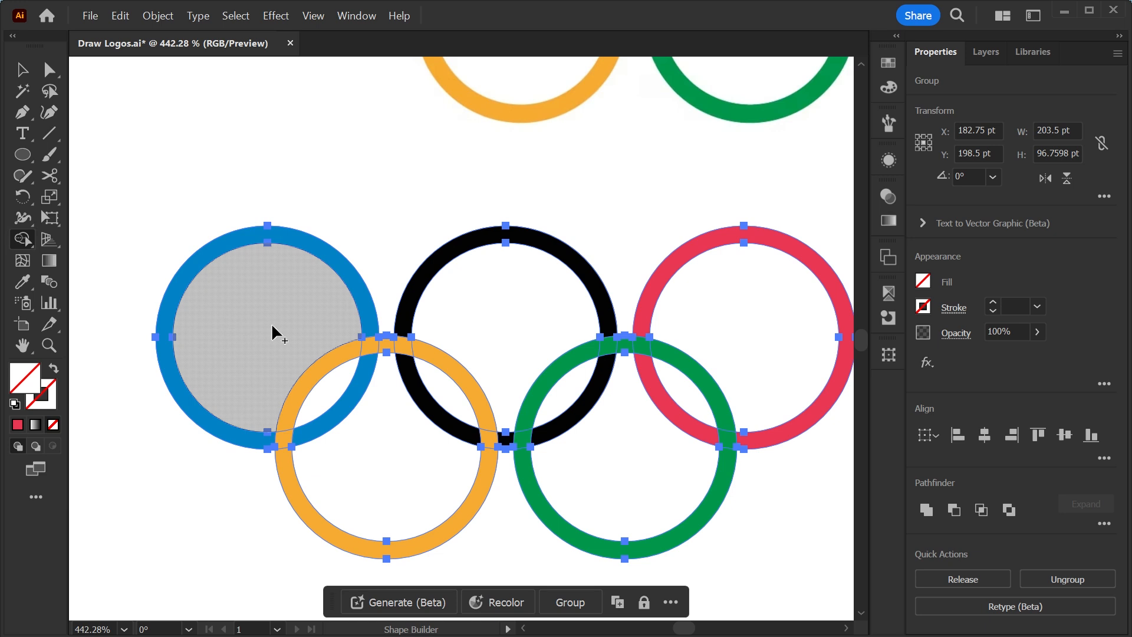
pyautogui.hotkey('ctrl', '-')
pyautogui.moveTo(298, 328); pyautogui.dragTo(342, 470)
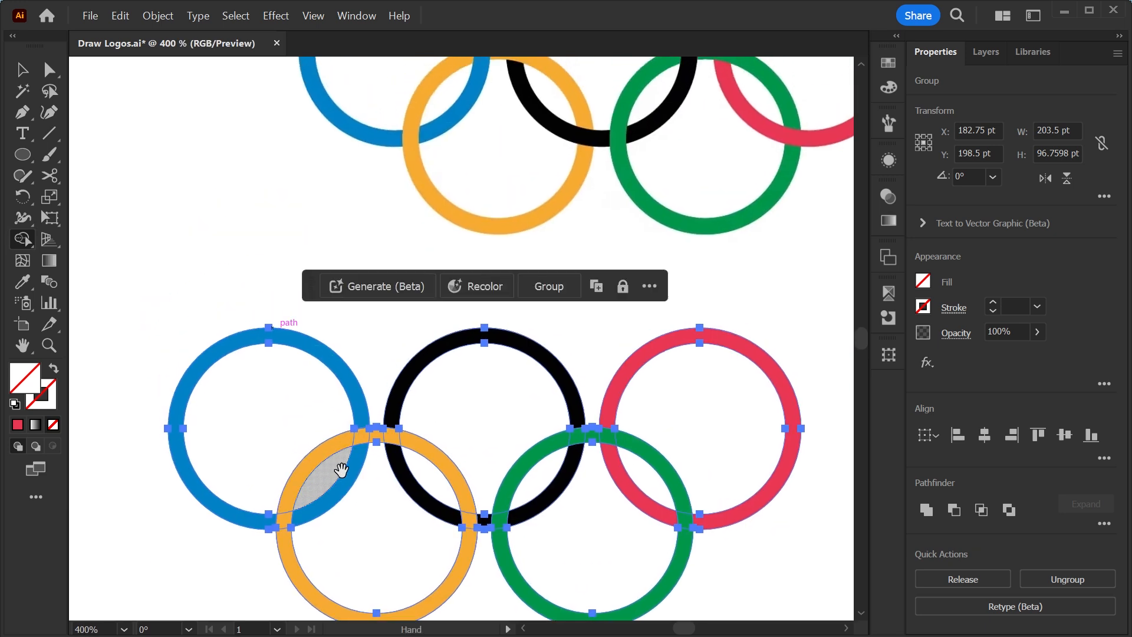
pyautogui.hotkey('ctrl', '-')
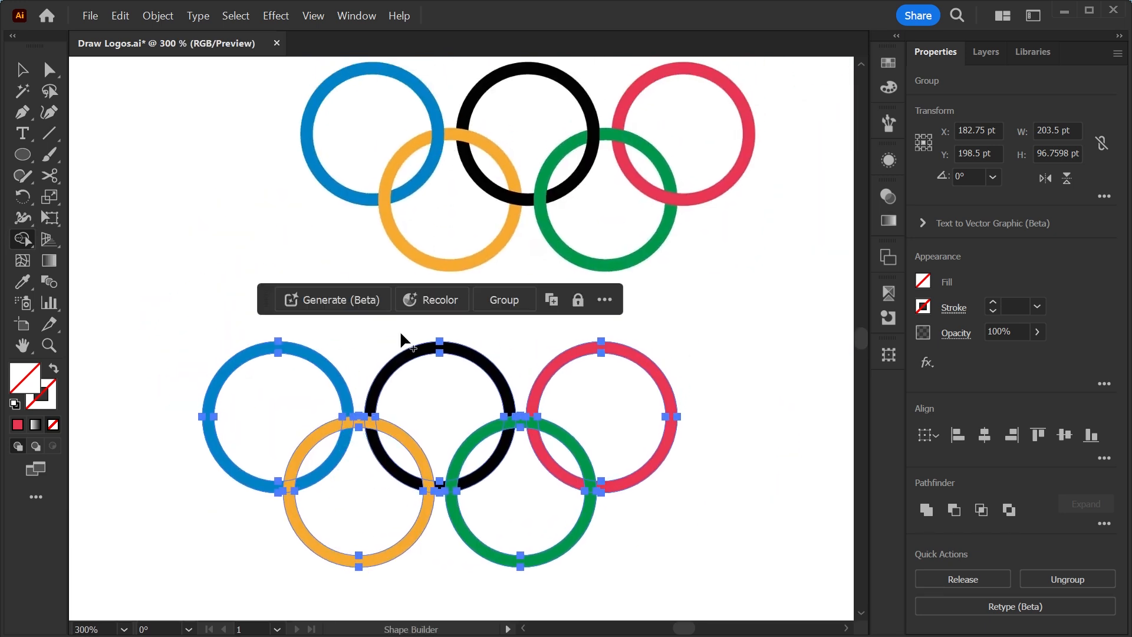
pyautogui.click(346, 442)
# Fill only the merged blue ring with the blue sampled from the reference logo
pyautogui.press('i')
pyautogui.click(436, 99)
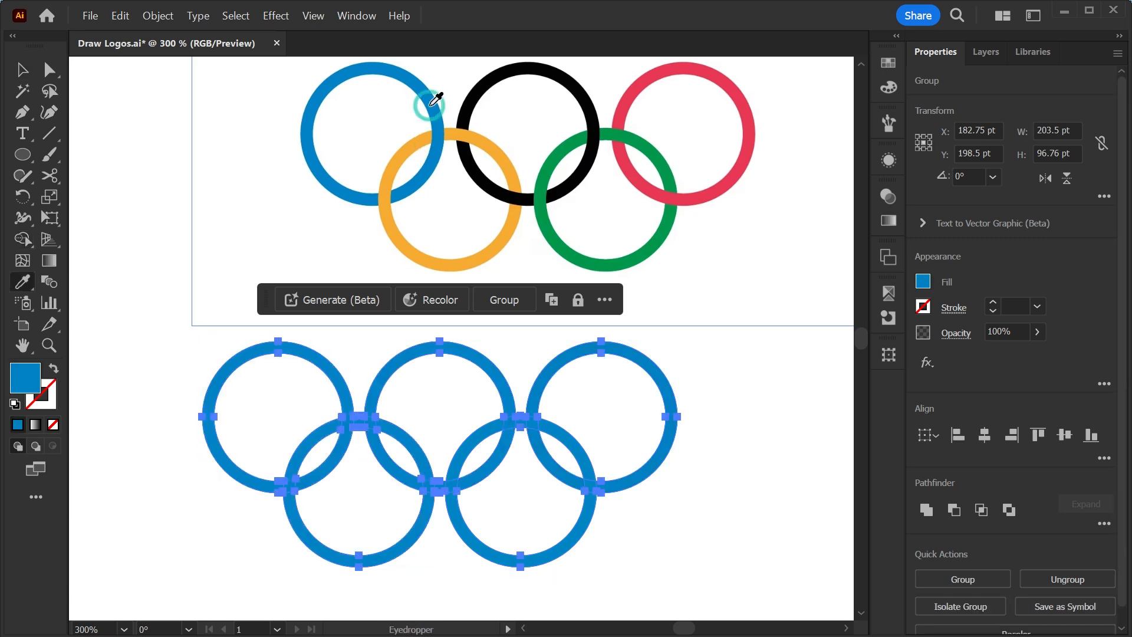
pyautogui.hotkey('ctrl', 'z')
pyautogui.click(419, 83)
pyautogui.press('v')
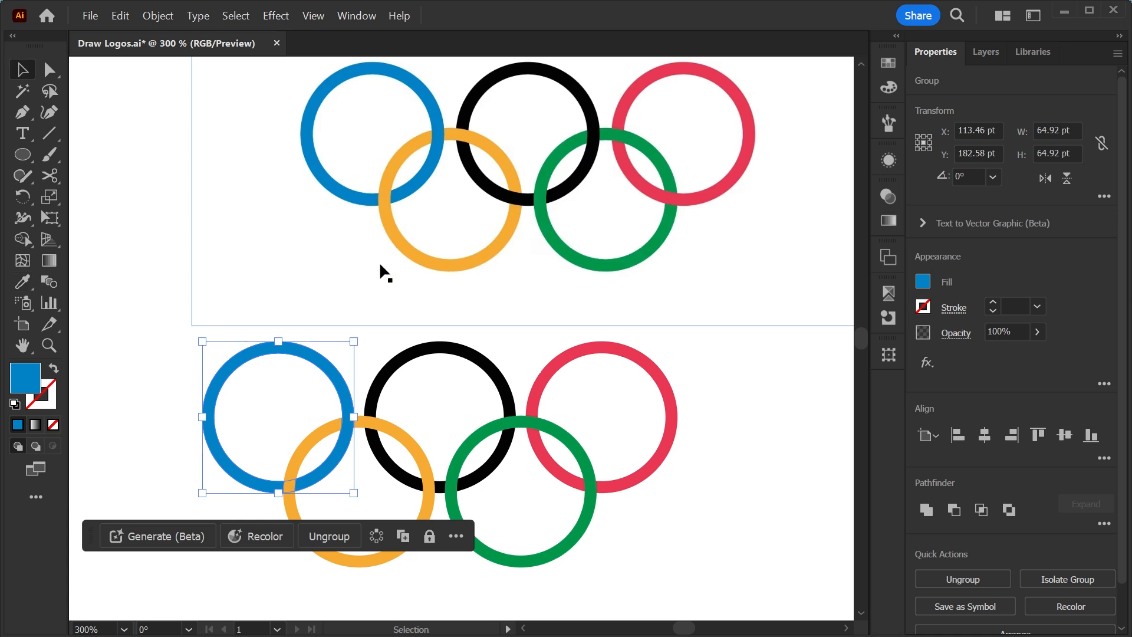
pyautogui.click(367, 344)
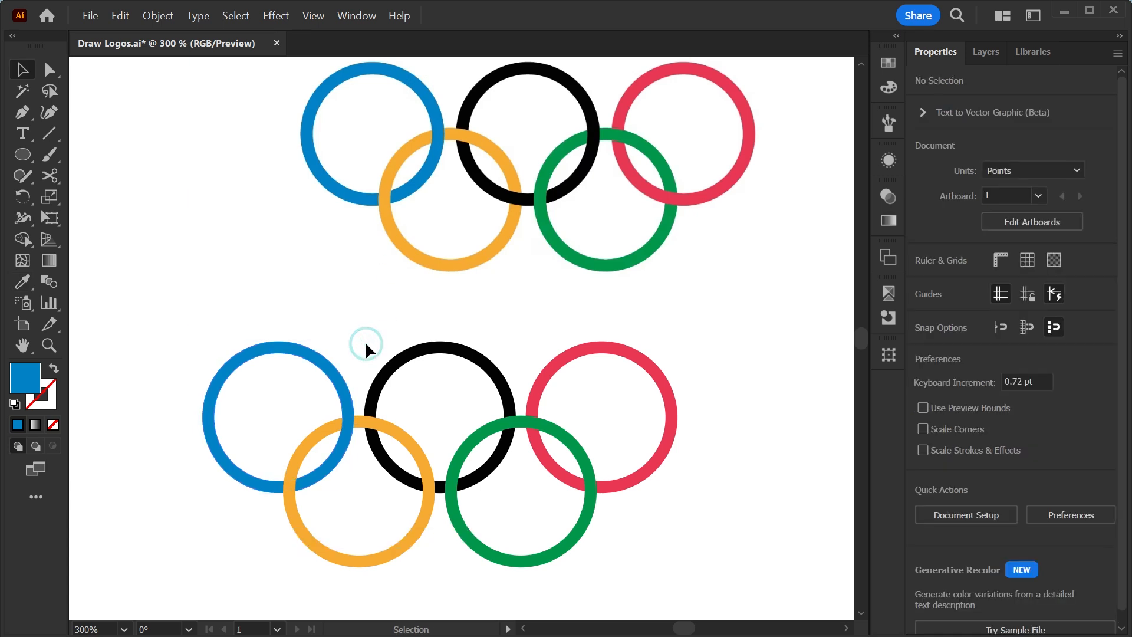
# Merge the black ring across its upper crossing with the green ring using Shape Builder
pyautogui.click(389, 370)
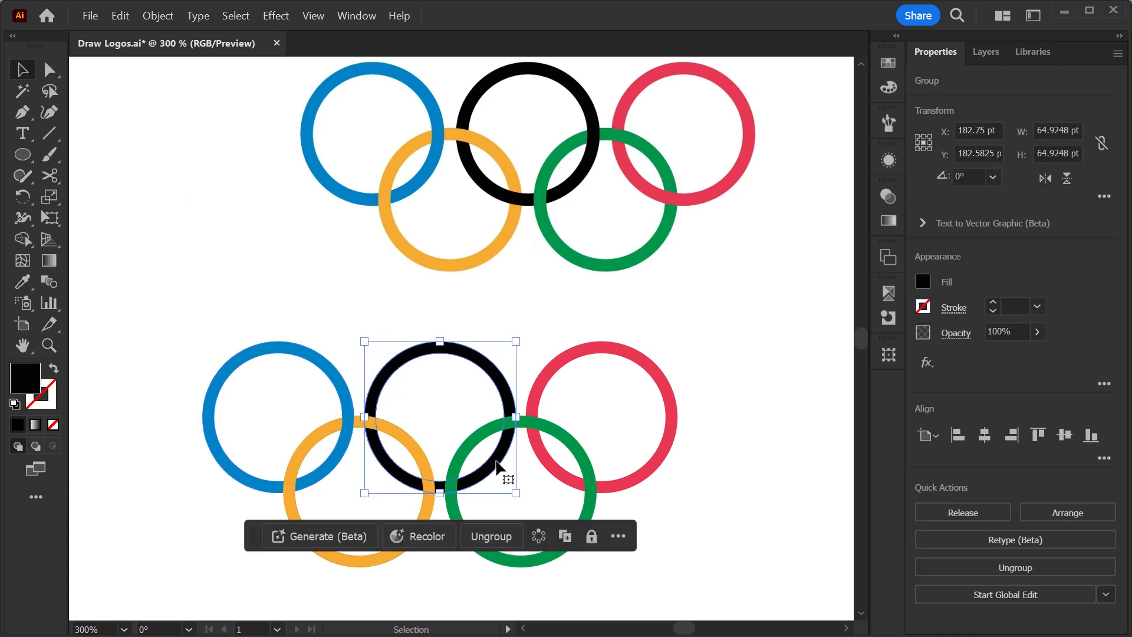
pyautogui.keyDown('shift'); pyautogui.click(490, 430); pyautogui.keyUp('shift')
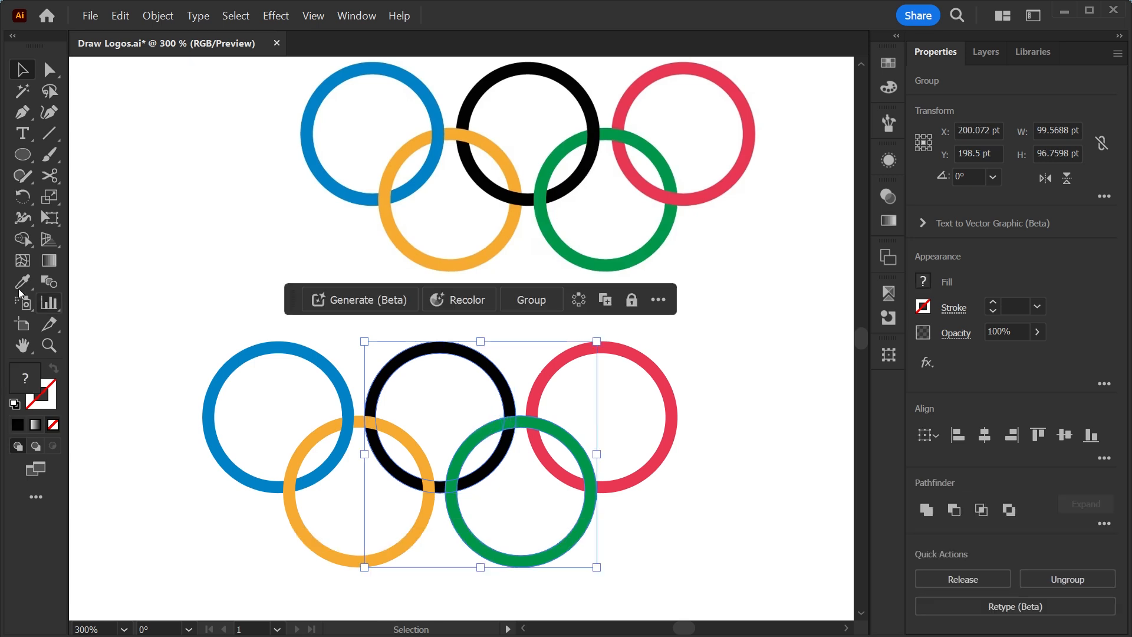
pyautogui.click(27, 236)
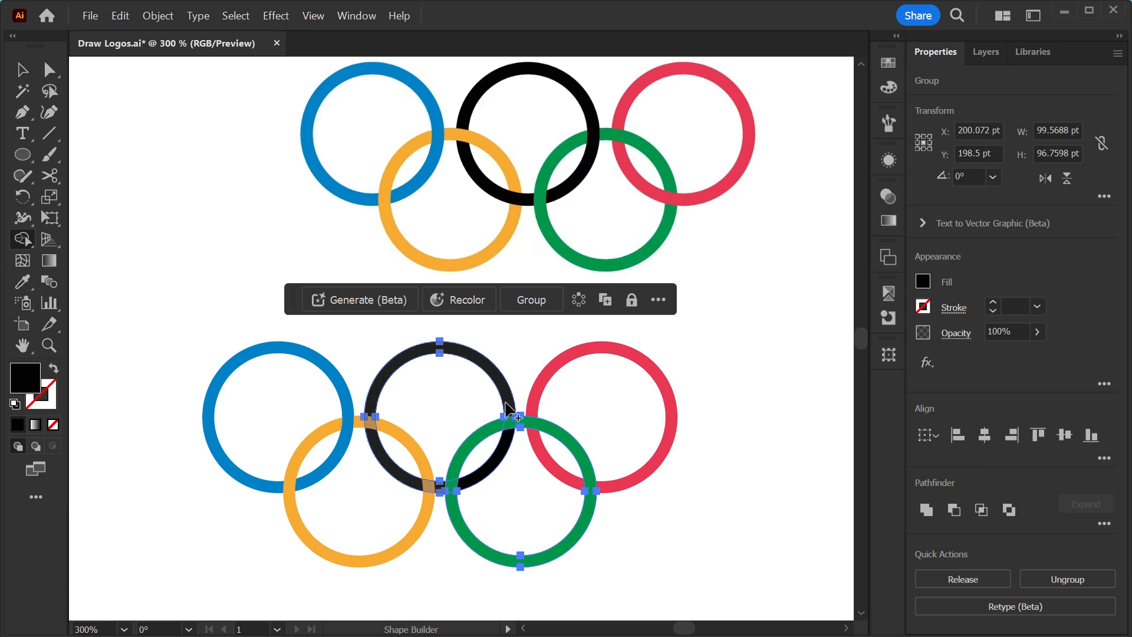
pyautogui.click(508, 434)
pyautogui.press('v')
pyautogui.click(730, 472)
# Merge the red ring across its lower crossing with the green ring using Shape Builder
pyautogui.moveTo(710, 377); pyautogui.dragTo(561, 494)
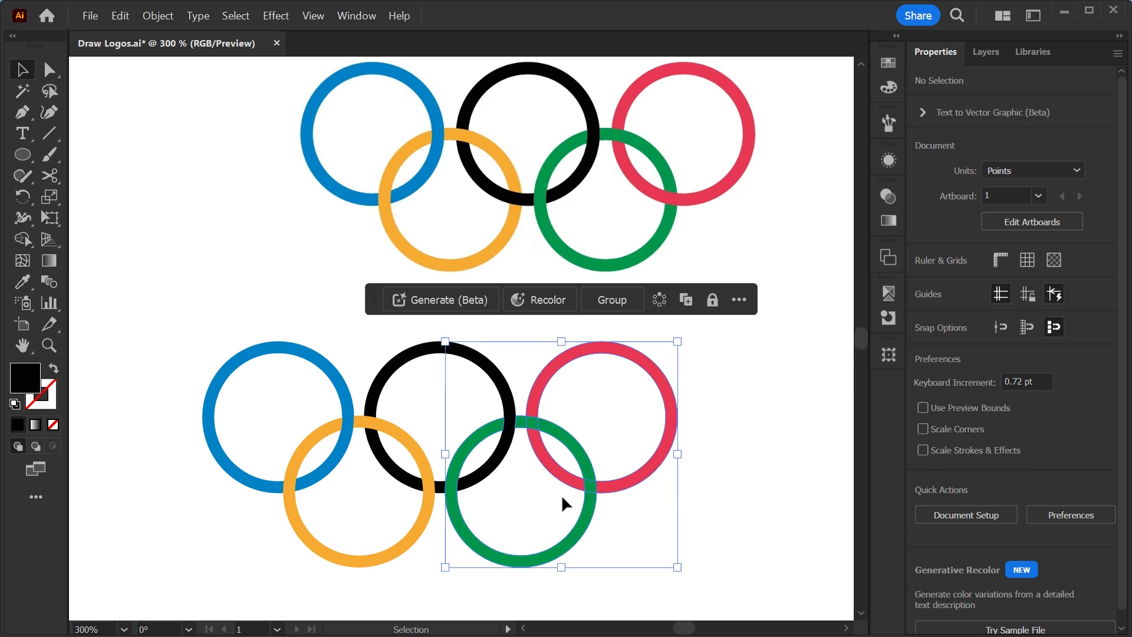
pyautogui.click(23, 239)
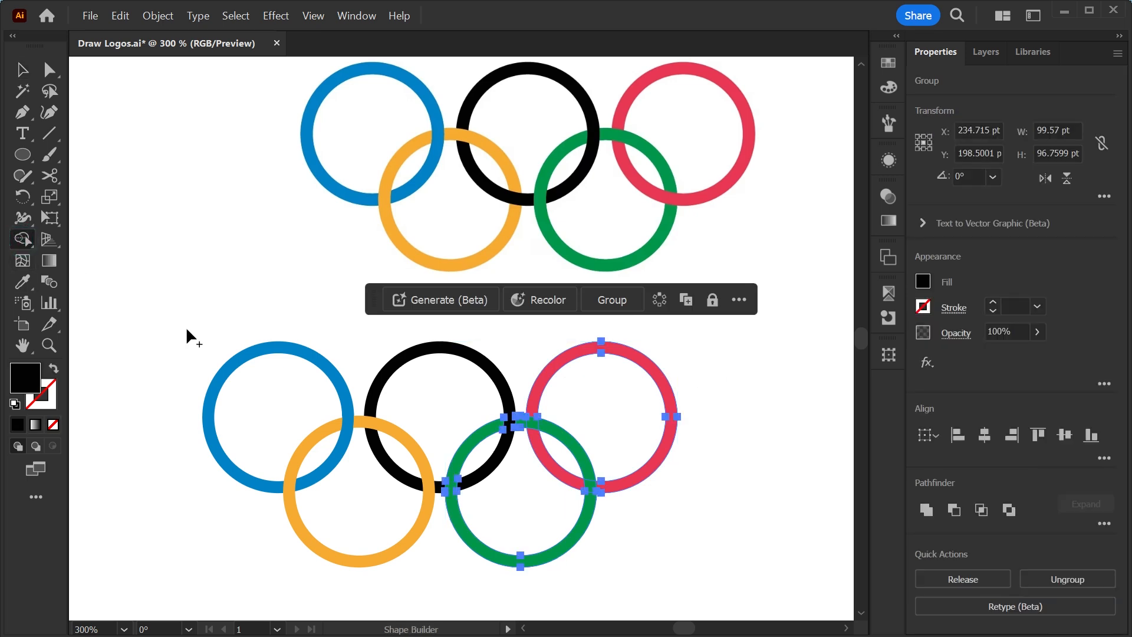
pyautogui.click(608, 489)
pyautogui.press('v')
pyautogui.click(670, 372)
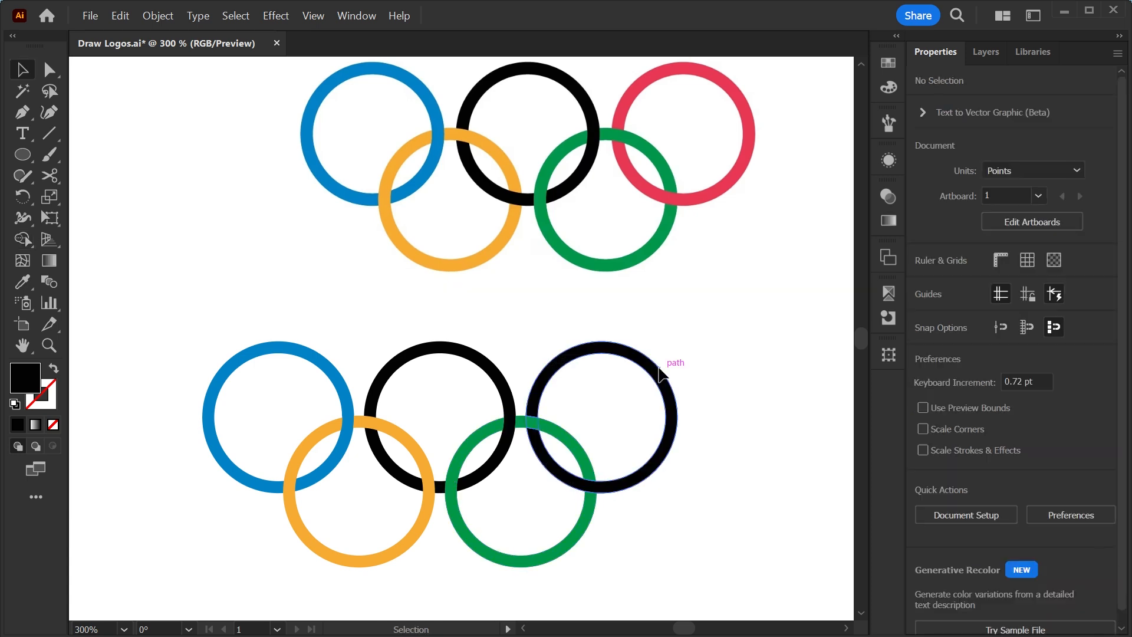
# Fill the merged right-hand ring with the red sampled from the reference logo
pyautogui.click(672, 382)
pyautogui.press('i')
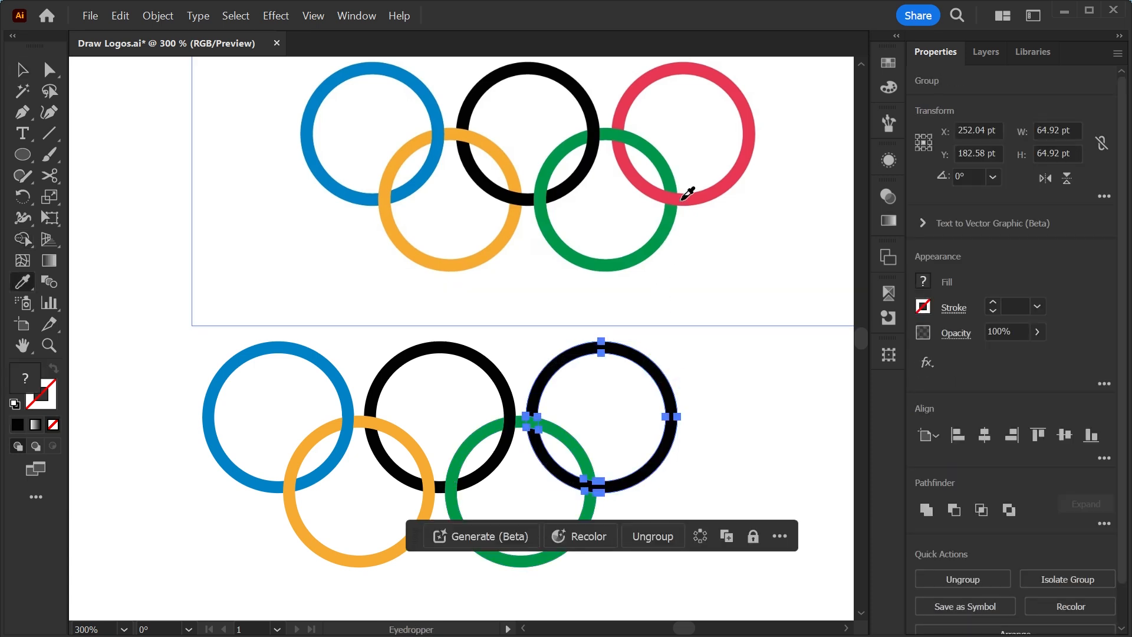
pyautogui.click(687, 193)
pyautogui.press('v')
pyautogui.click(747, 415)
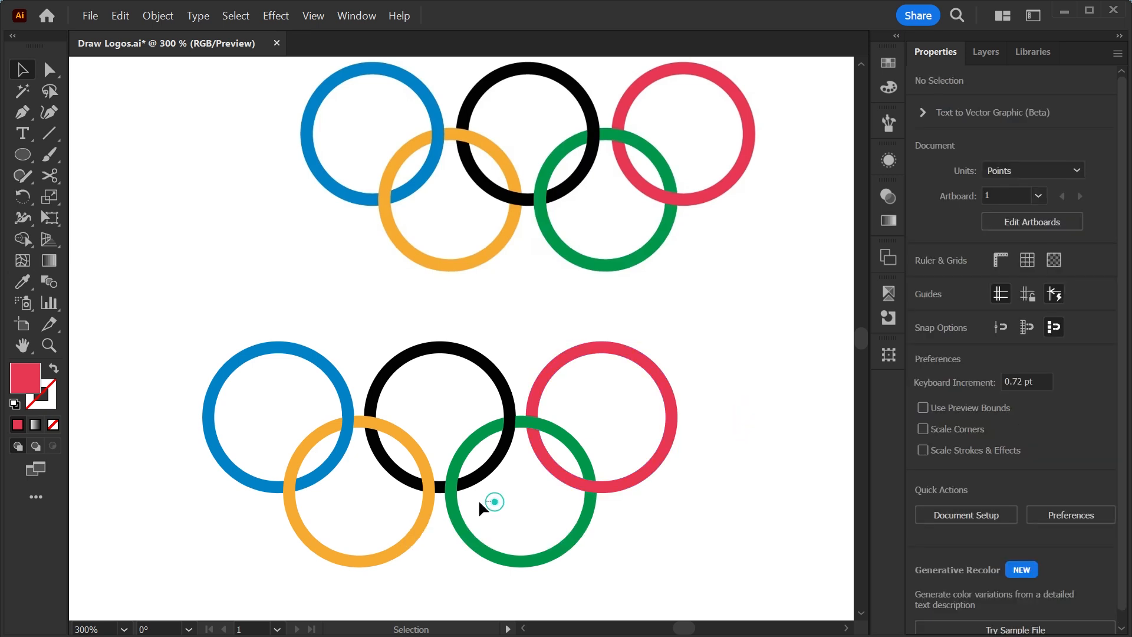
# Merge the black ring's pieces at its lower crossing with the green ring using Shape Builder
pyautogui.moveTo(455, 500); pyautogui.dragTo(443, 480)
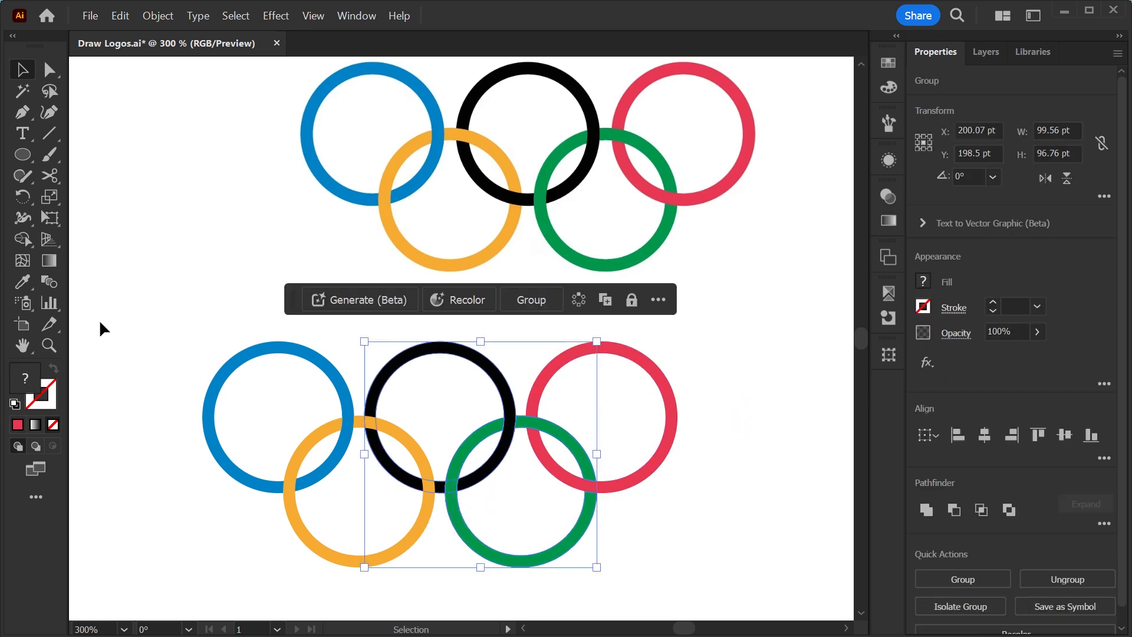
pyautogui.click(24, 239)
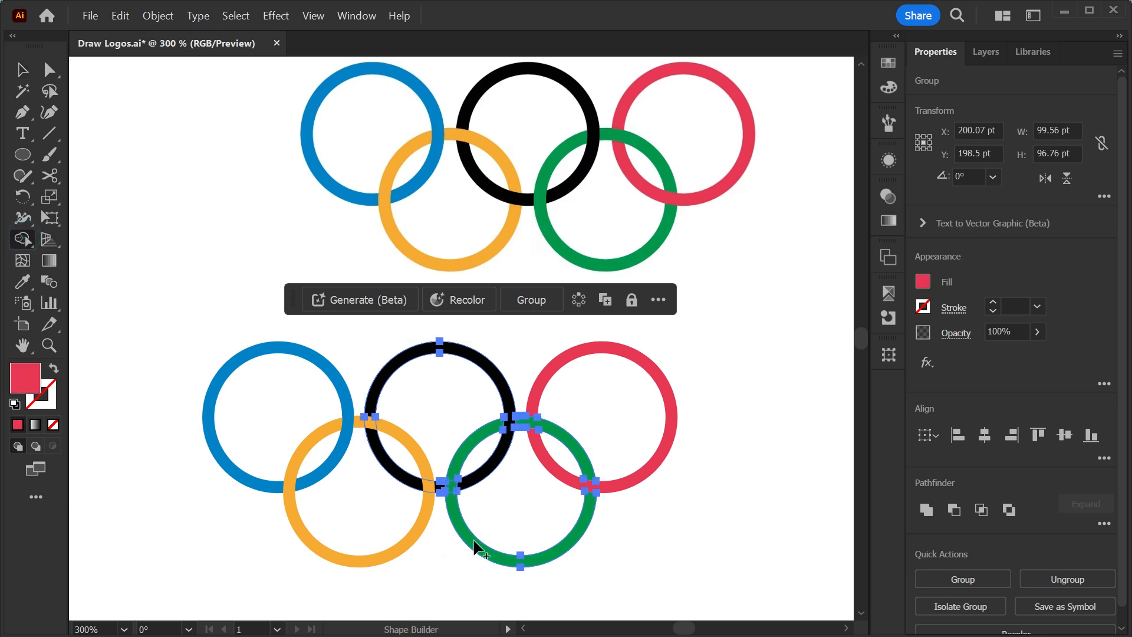
pyautogui.click(465, 485)
pyautogui.press('v')
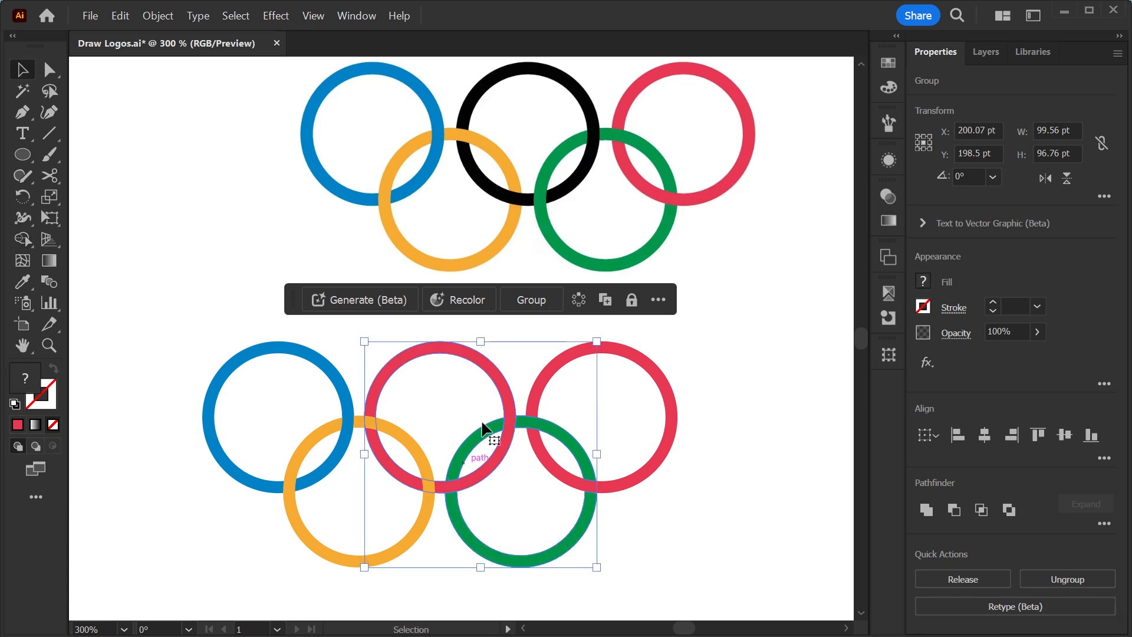
# Fill the merged middle ring with the black sampled from the reference logo
pyautogui.click(488, 372)
pyautogui.press('i')
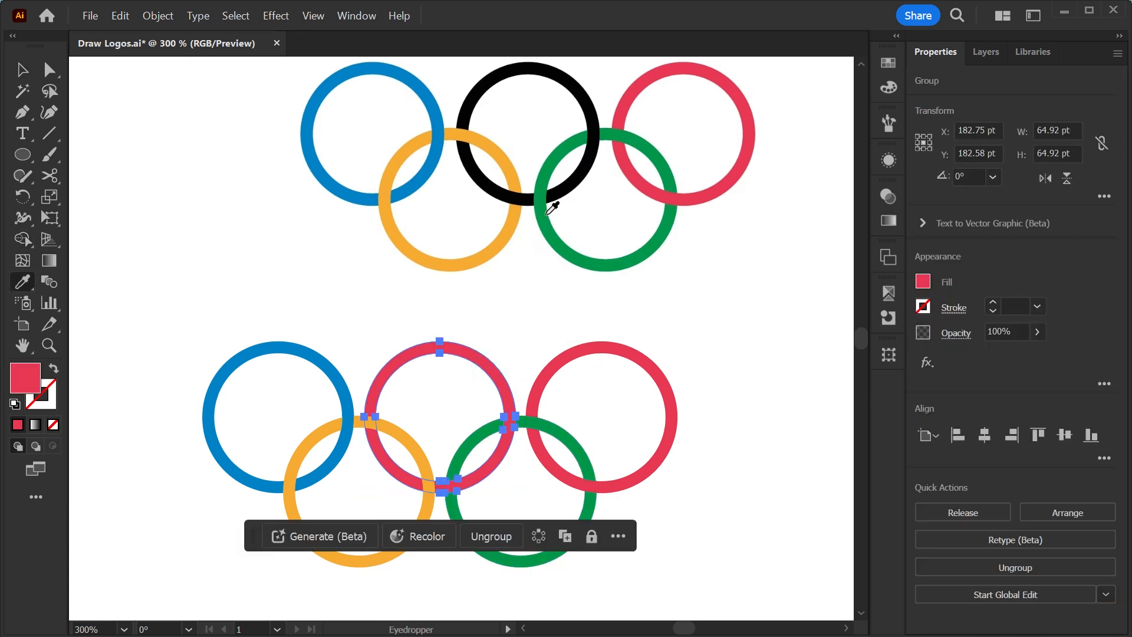
pyautogui.click(565, 189)
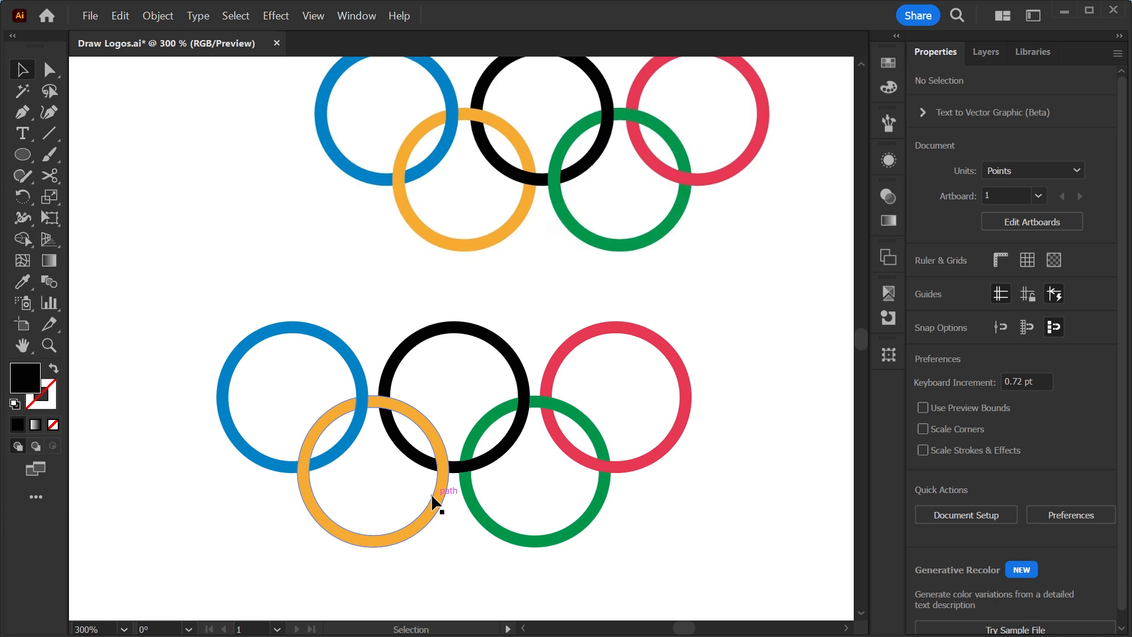
# Merge the black ring across its lower crossing with the yellow ring using Shape Builder, keeping its fill black
pyautogui.click(433, 498)
pyautogui.keyDown('shift'); pyautogui.click(436, 336); pyautogui.keyUp('shift')
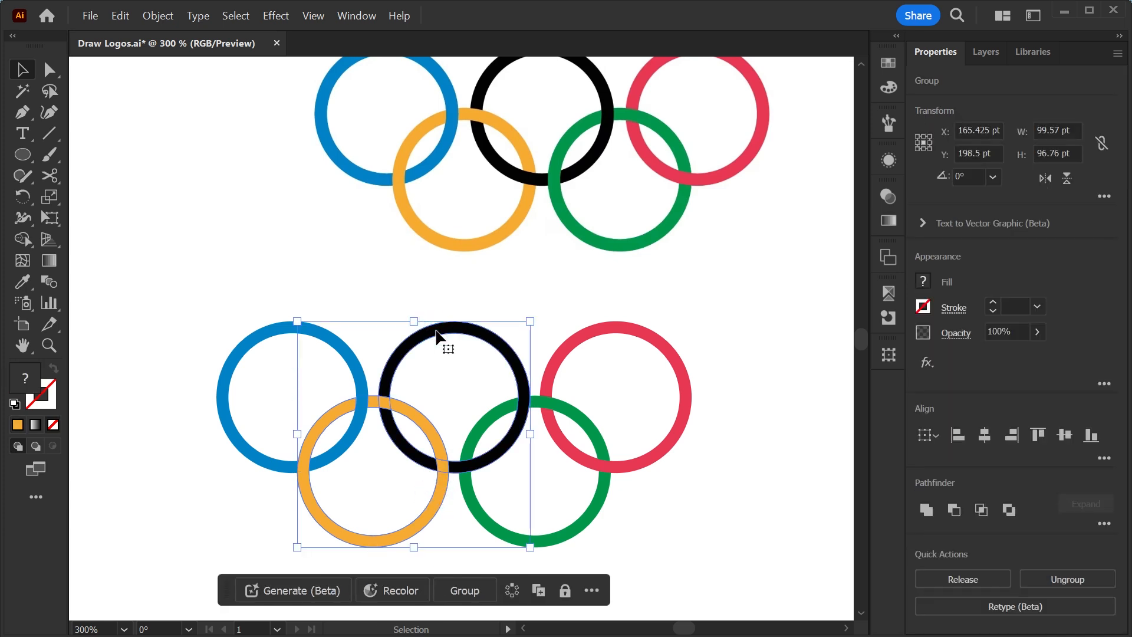
pyautogui.click(23, 239)
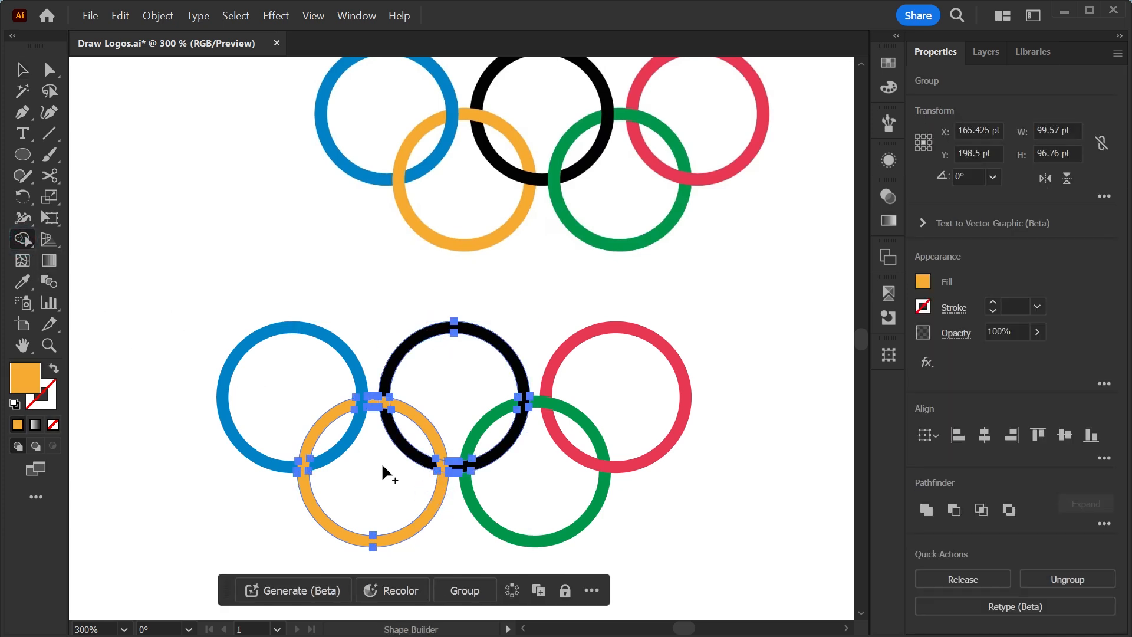
pyautogui.click(436, 466)
pyautogui.press('v')
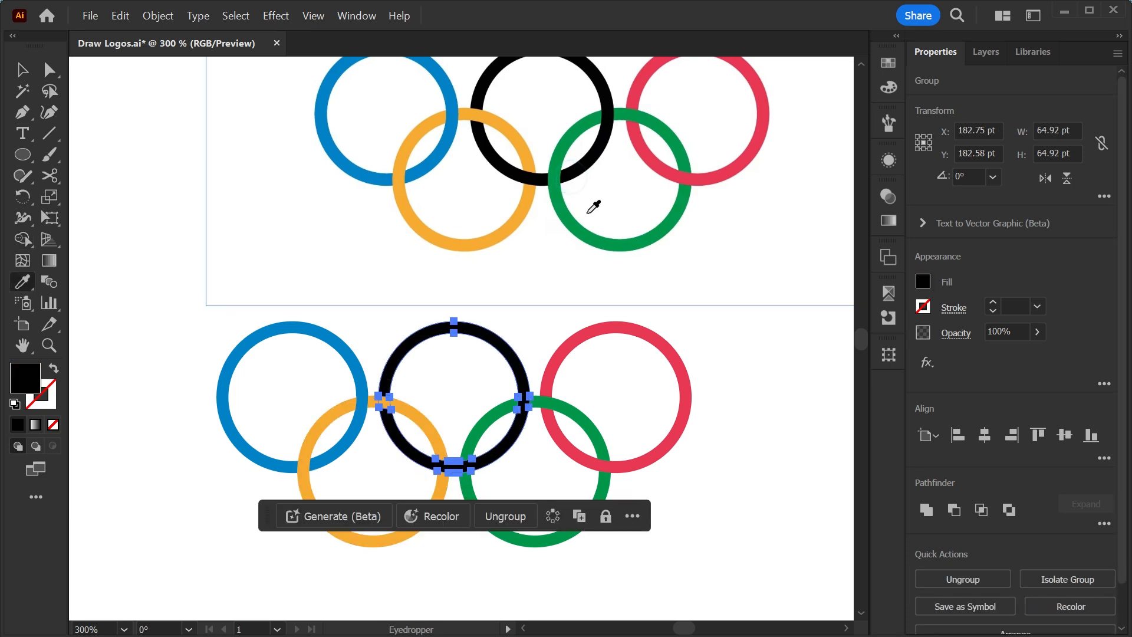
pyautogui.click(755, 443)
# Compare the finished interlaced rings with the reference logo at several magnifications
pyautogui.hotkey('ctrl', '-')
pyautogui.hotkey('ctrl', '-')
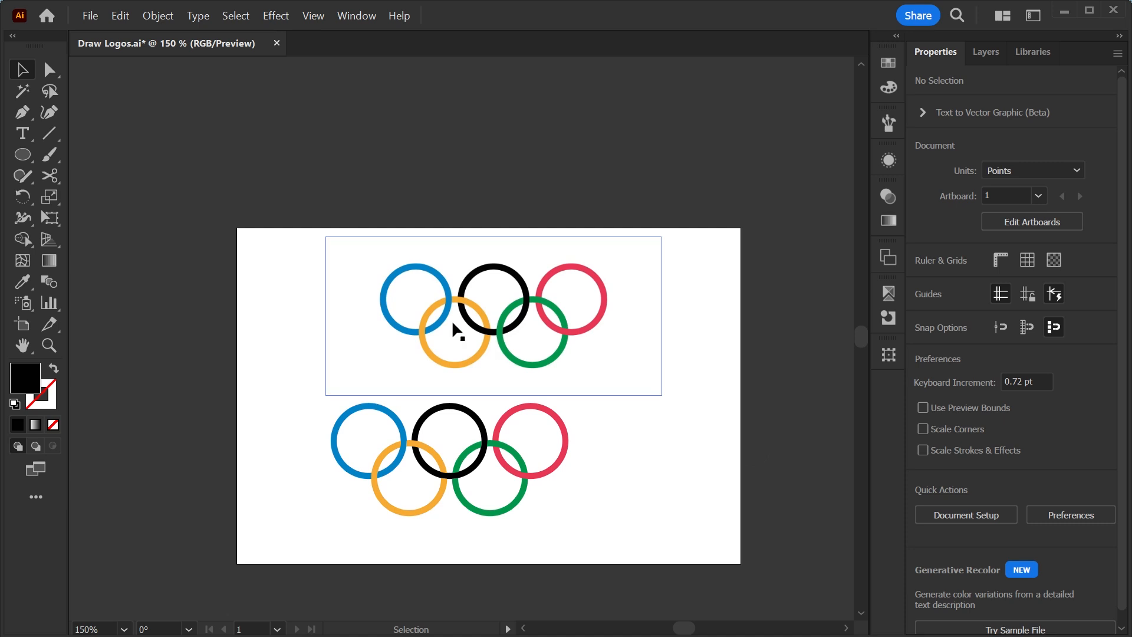
pyautogui.hotkey('ctrl', '-')
pyautogui.hotkey('ctrl', '-')
pyautogui.hotkey('ctrl', '-')
pyautogui.press('z')
pyautogui.moveTo(481, 354); pyautogui.dragTo(590, 525)
pyautogui.press('v')
pyautogui.press('z')
pyautogui.moveTo(433, 325); pyautogui.dragTo(495, 391)
pyautogui.press('v')
# Delete the Olympic reference image above the finished rings
pyautogui.moveTo(643, 240); pyautogui.dragTo(302, 348)
pyautogui.press('Delete')
pyautogui.hotkey('ctrl', '-')
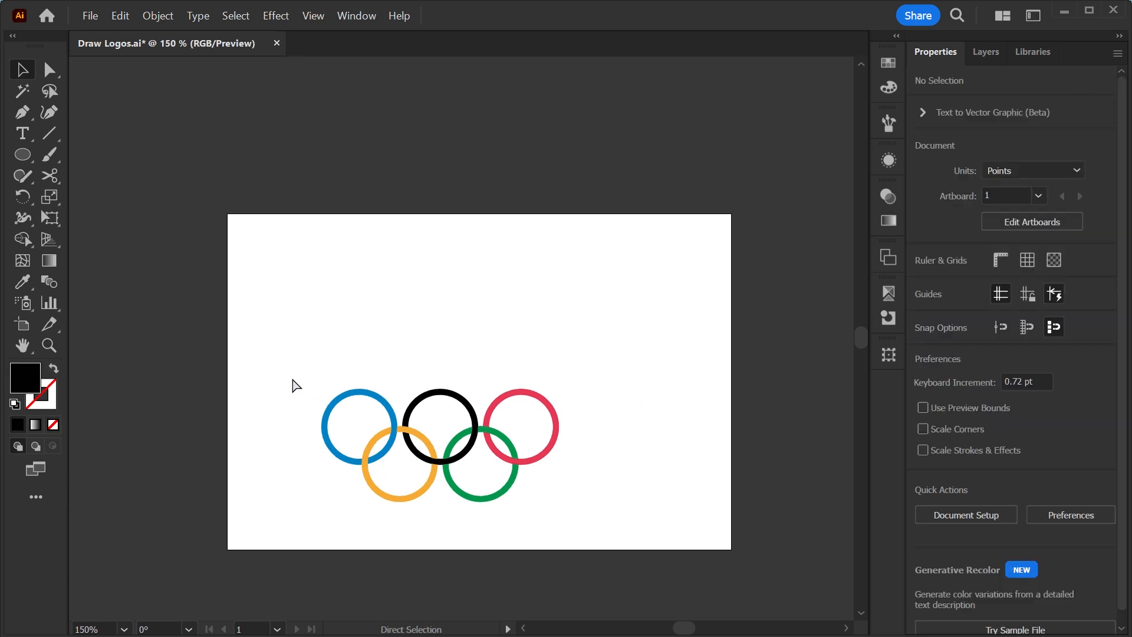
pyautogui.hotkey('ctrl', '-')
pyautogui.hotkey('ctrl', '-')
pyautogui.hotkey('ctrl', '-')
pyautogui.moveTo(561, 296); pyautogui.dragTo(419, 486)
# Draw a black rectangle over the yellow base of the Shell reference logo
pyautogui.press('z')
pyautogui.moveTo(462, 528); pyautogui.dragTo(461, 357)
pyautogui.click(460, 356)
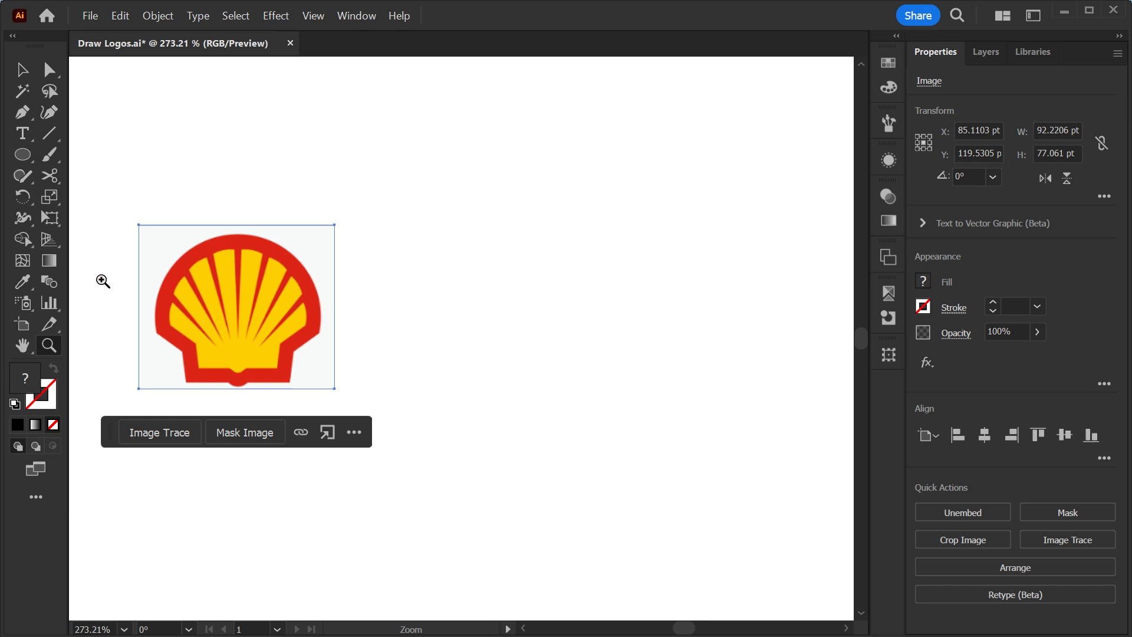
pyautogui.moveTo(29, 168); pyautogui.dragTo(74, 154)
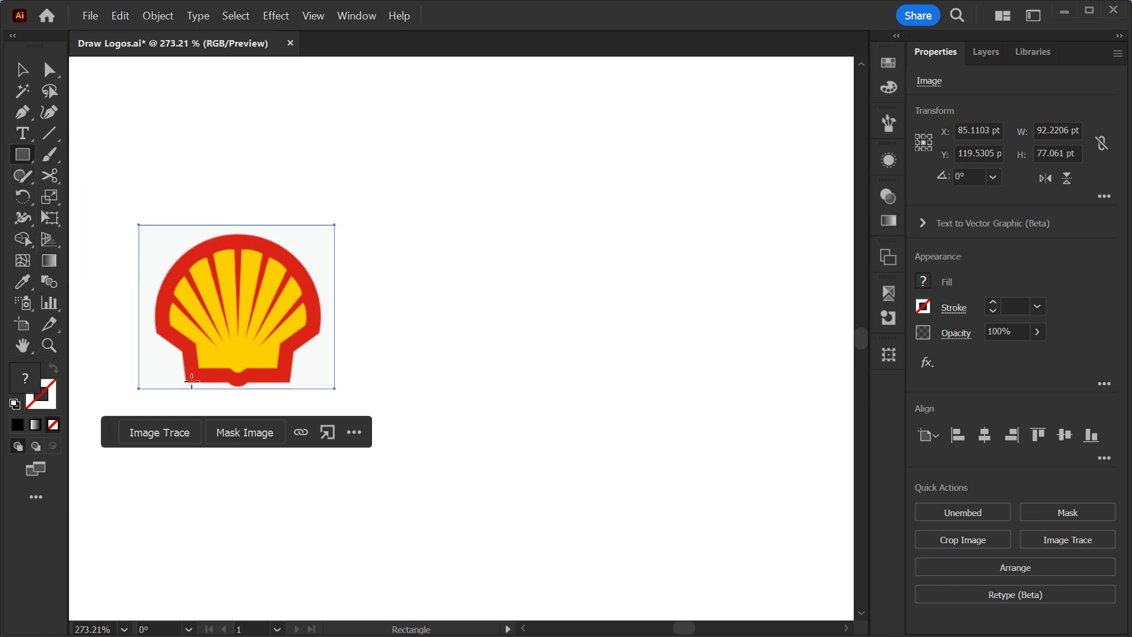
pyautogui.moveTo(199, 370)
pyautogui.mouseDown()
pyautogui.moveTo(295, 321)
pyautogui.moveTo(277, 328)
pyautogui.mouseUp()
# Adjust the rectangle's edges to fit the shell's yellow base, making it 36 pt wide and 19 pt high
pyautogui.scroll(6, 159, 320)
pyautogui.press('v')
pyautogui.moveTo(425, 475); pyautogui.dragTo(425, 482)
pyautogui.moveTo(299, 413); pyautogui.dragTo(298, 412)
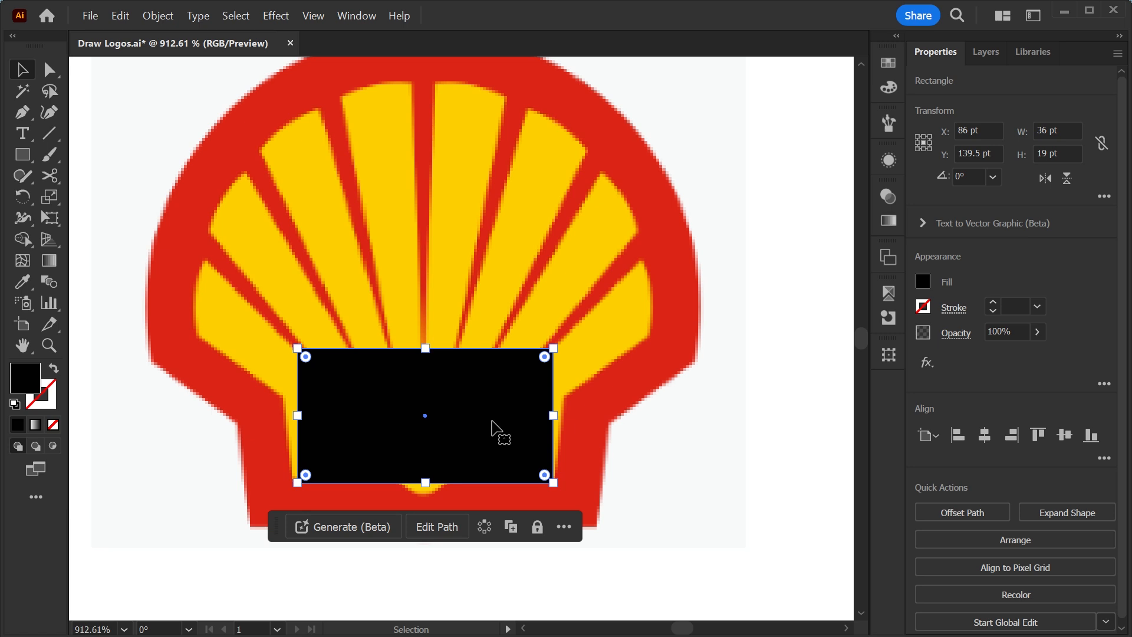
# Scale the rectangle's two upper anchor points outward to about 40.1 pt apart, matching the shell base's slanted sides
pyautogui.hotkey('ctrl', '-')
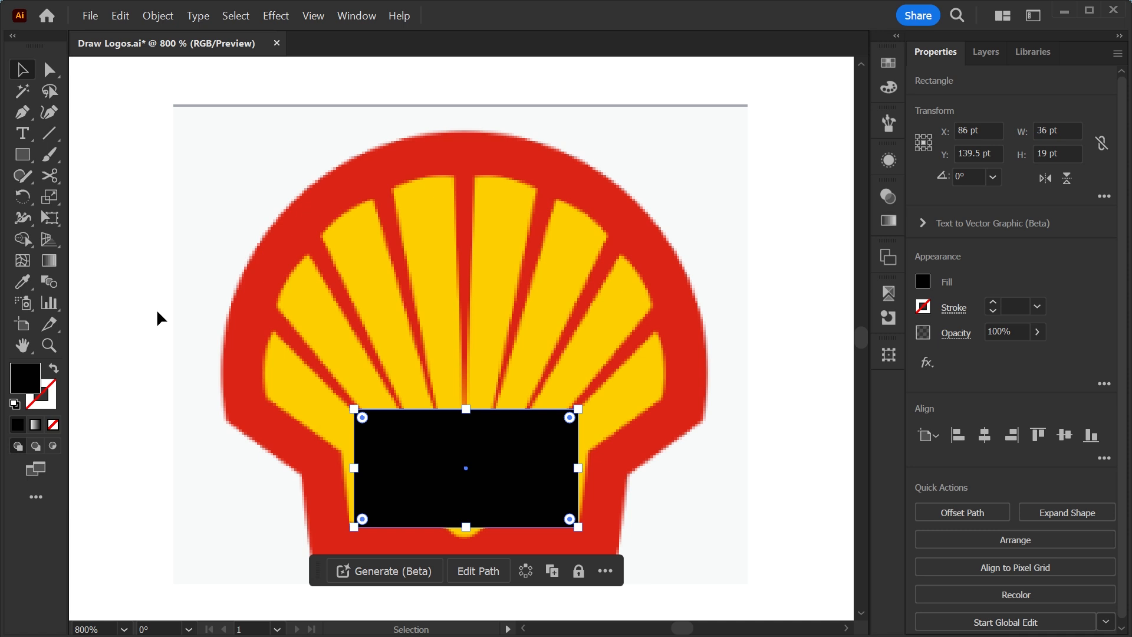
pyautogui.click(52, 74)
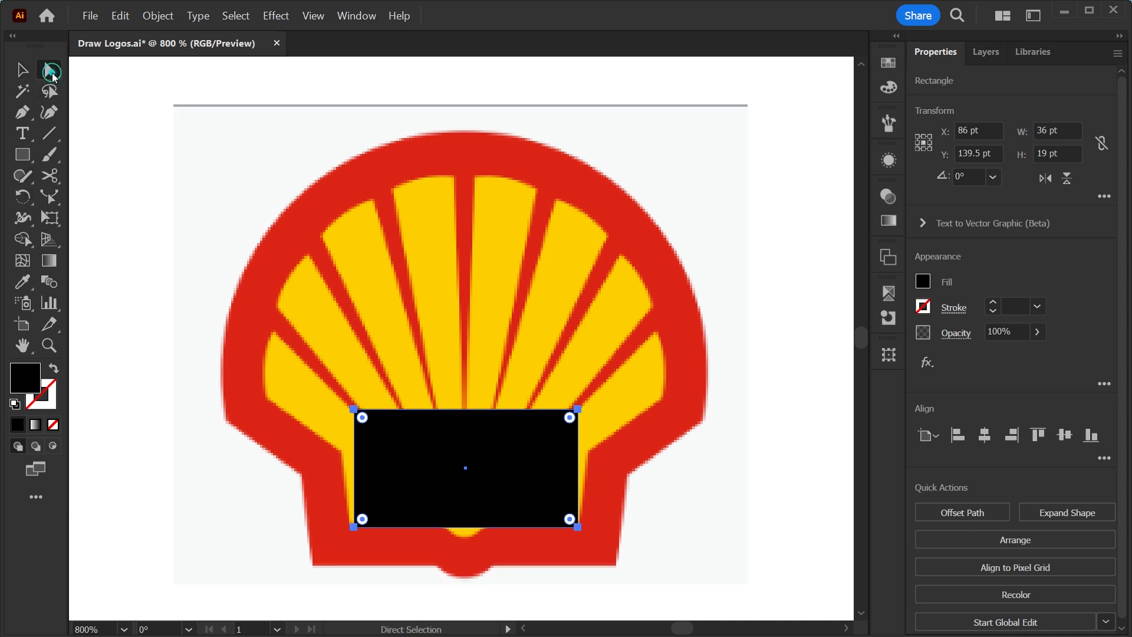
pyautogui.click(355, 411)
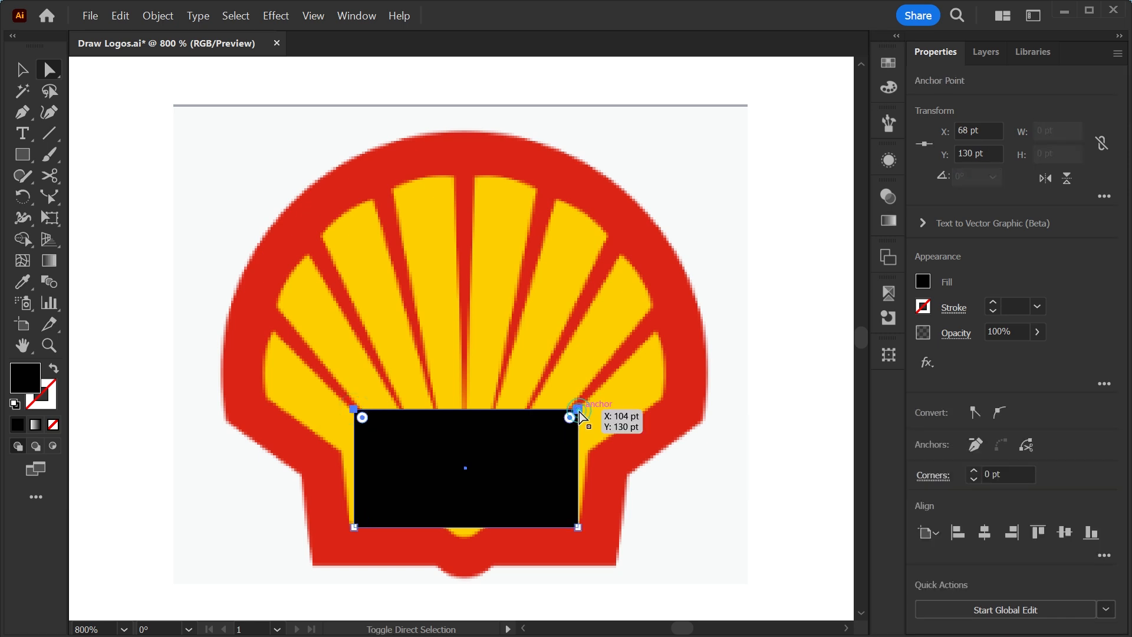
pyautogui.keyDown('shift'); pyautogui.click(578, 411); pyautogui.keyUp('shift')
pyautogui.click(59, 186)
pyautogui.click(126, 197)
pyautogui.press('s')
pyautogui.moveTo(576, 410); pyautogui.dragTo(589, 408)
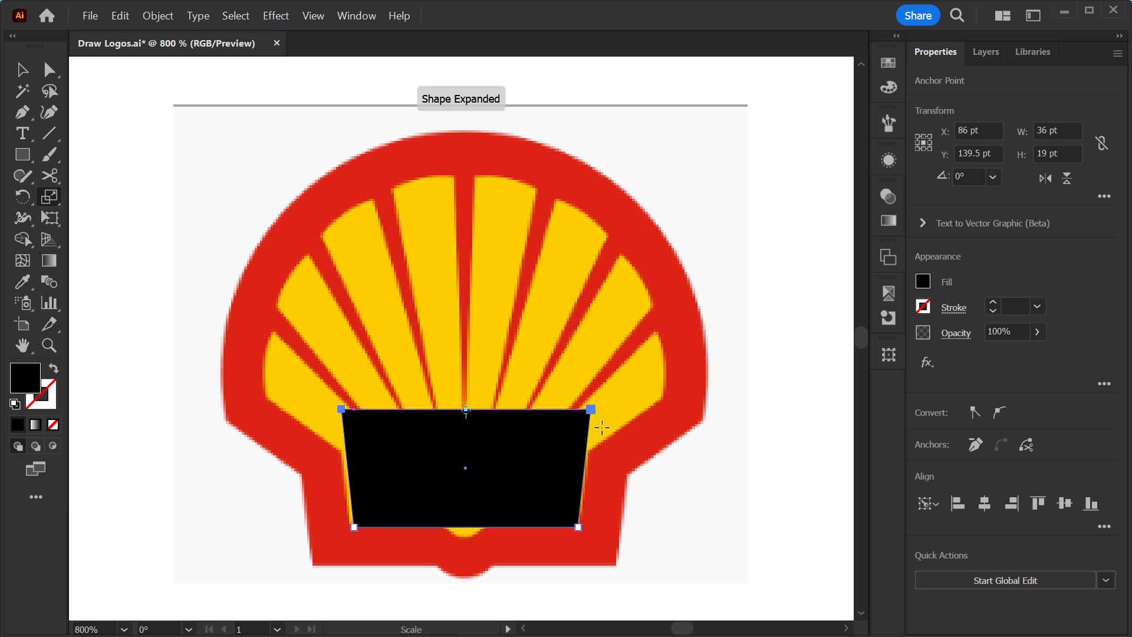
# Draw a circle about 52 pt in diameter over the shell and give it a black 1 pt stroke with no fill
pyautogui.click(22, 155)
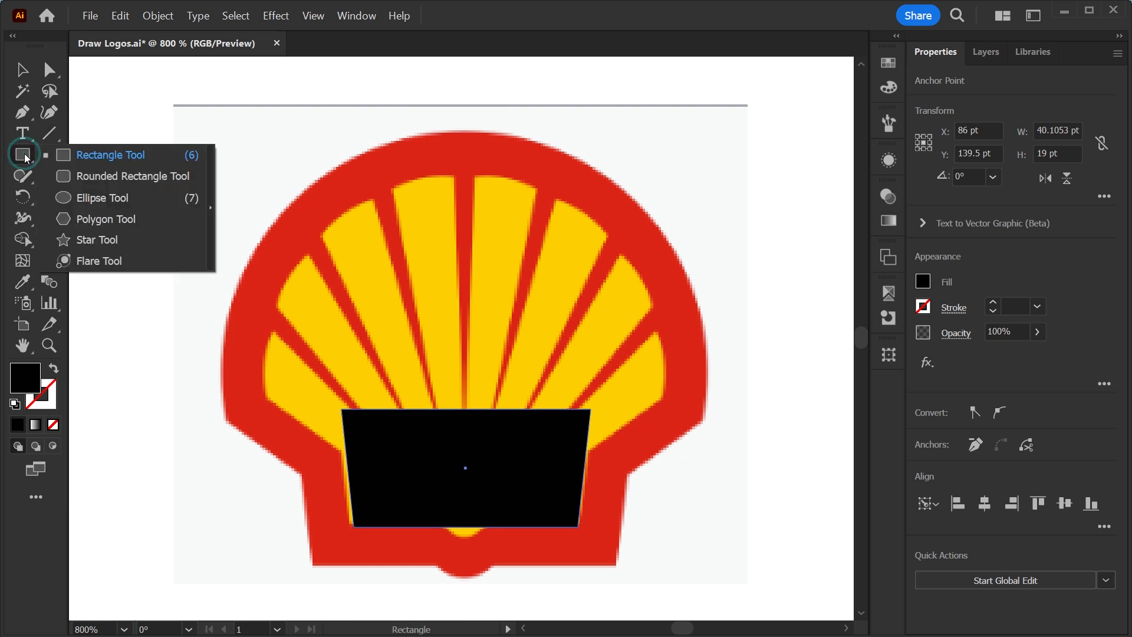
pyautogui.click(101, 196)
pyautogui.moveTo(291, 197); pyautogui.dragTo(613, 480)
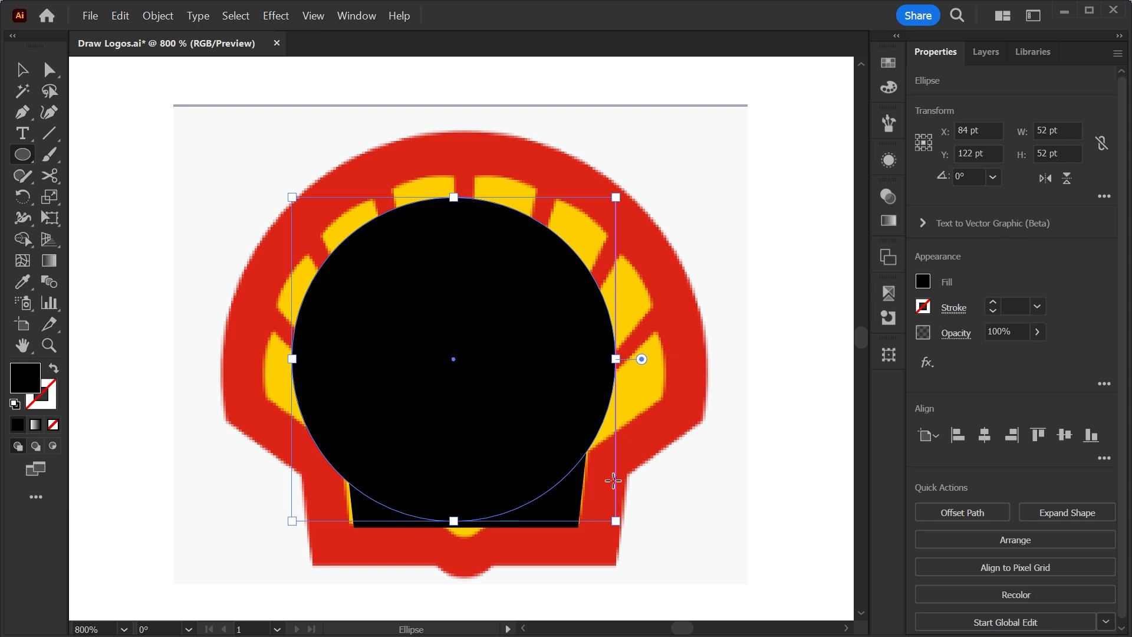
pyautogui.click(54, 370)
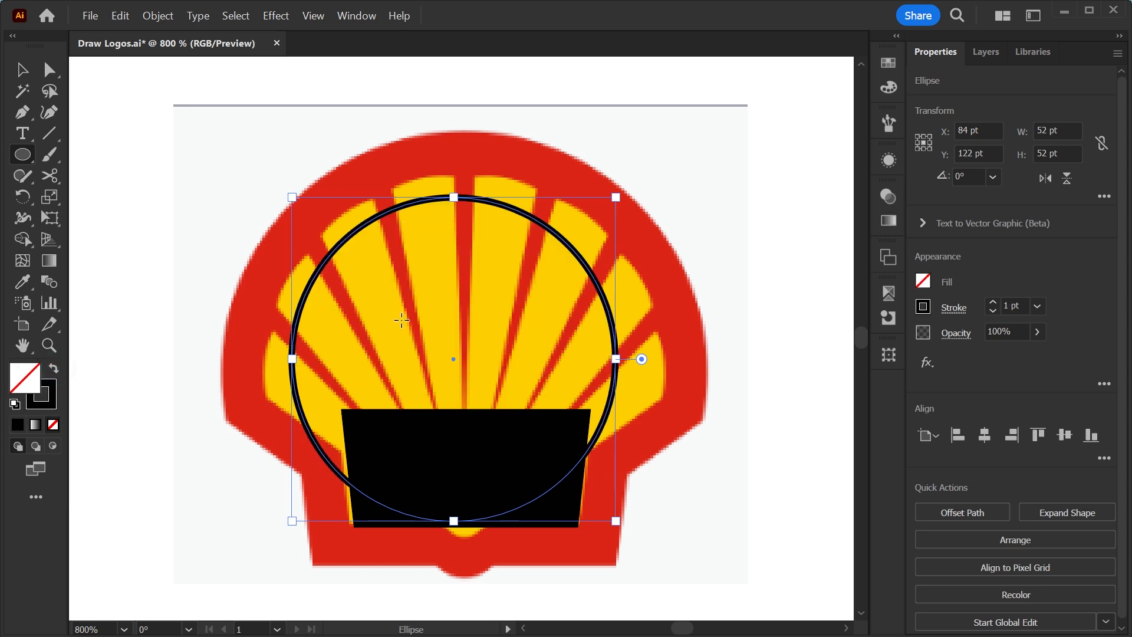
# Move and enlarge the circle to 65 pt in diameter so it follows the outer edge of the yellow shell
pyautogui.press('v')
pyautogui.moveTo(453, 522)
pyautogui.mouseDown()
pyautogui.moveTo(465, 497)
pyautogui.moveTo(464, 583)
pyautogui.mouseUp()
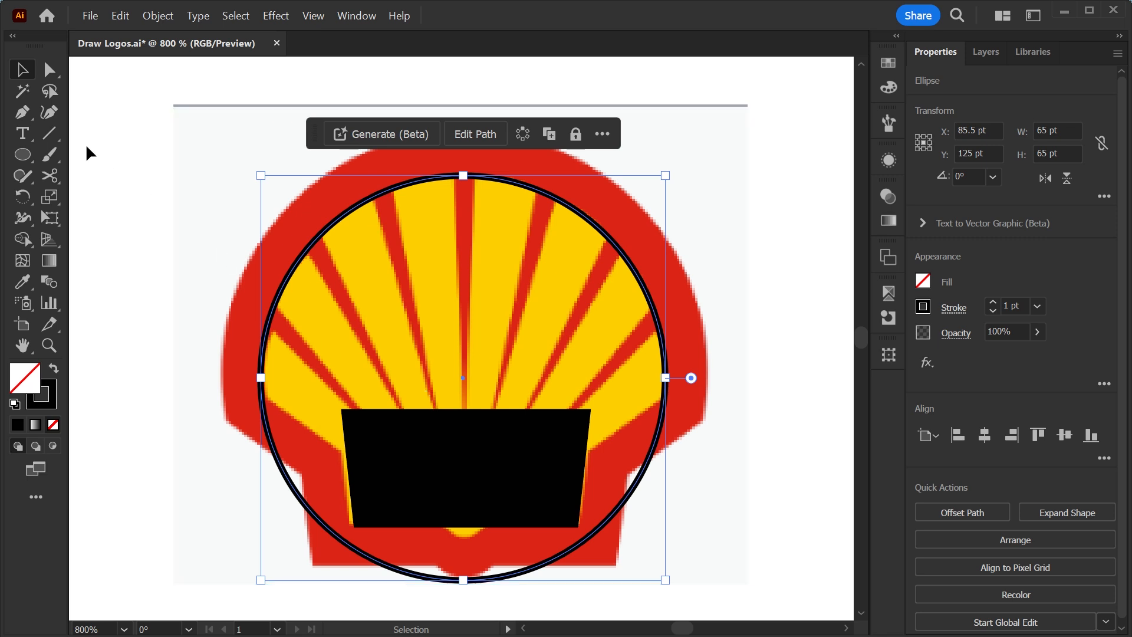
# Draw a diagonal line about 22 pt wide and 17 pt high along the shell's lower-left edge and place a mirrored copy on the lower-right edge
pyautogui.click(49, 134)
pyautogui.moveTo(245, 380)
pyautogui.mouseDown()
pyautogui.moveTo(382, 487)
pyautogui.moveTo(471, 458)
pyautogui.mouseUp()
pyautogui.press('v')
pyautogui.moveTo(370, 380); pyautogui.dragTo(674, 382)
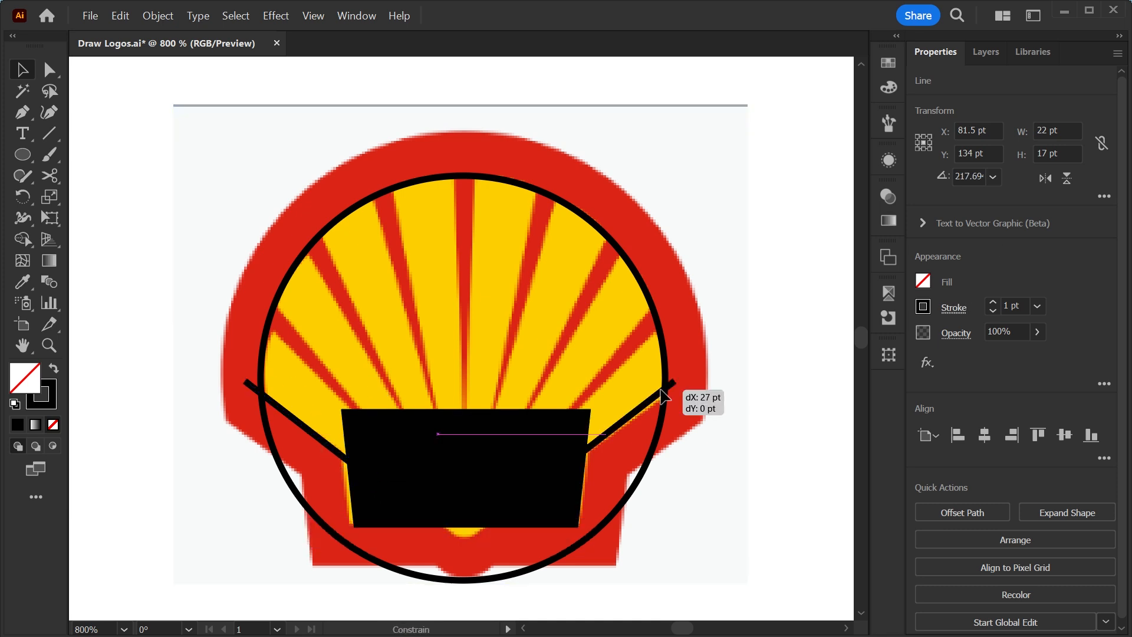
pyautogui.keyDown('ctrl'); pyautogui.click(730, 376); pyautogui.keyUp('ctrl')
pyautogui.hotkey('ctrl', 'shift', 'a')
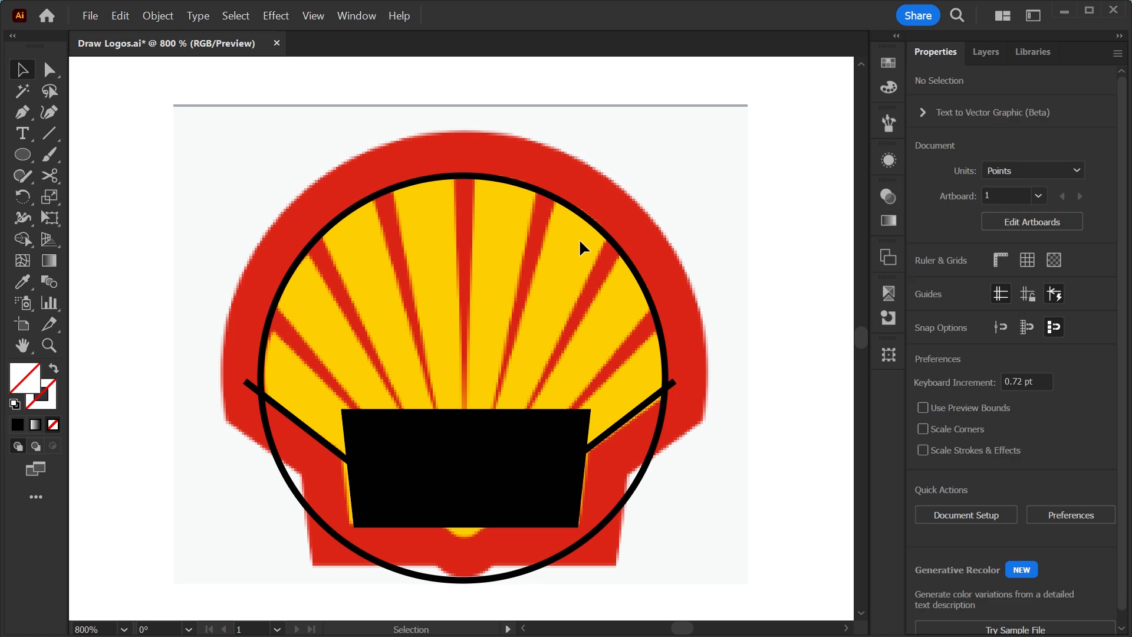
# Merge the black base shape with the circle's upper area between the diagonal lines using the Shape Builder
pyautogui.moveTo(783, 256); pyautogui.dragTo(203, 505)
pyautogui.click(25, 239)
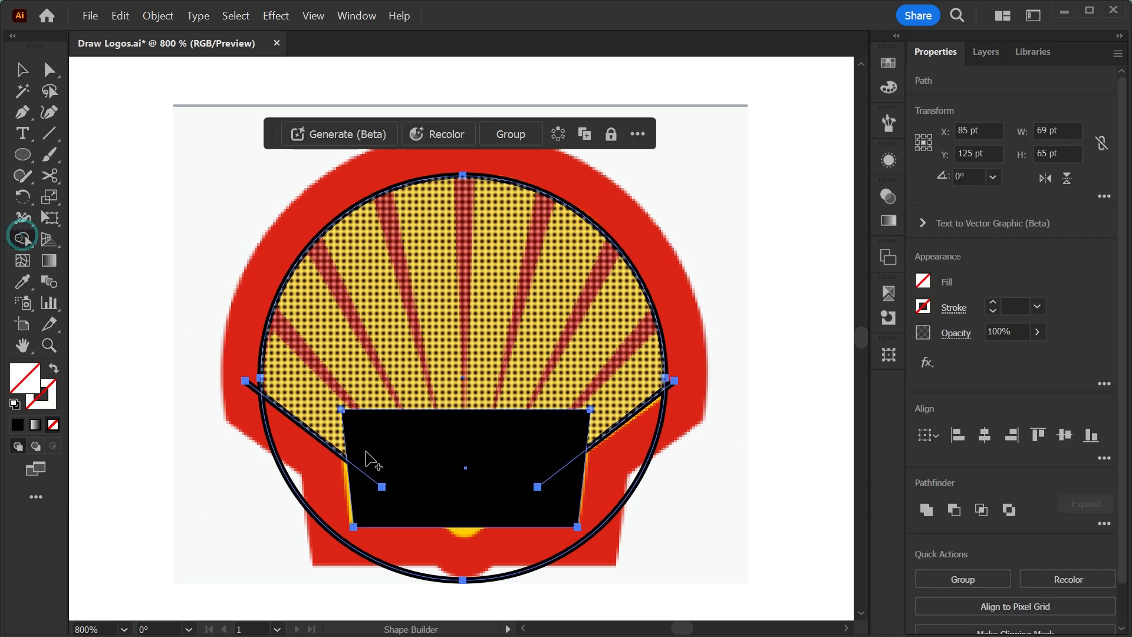
pyautogui.moveTo(422, 471); pyautogui.dragTo(391, 350)
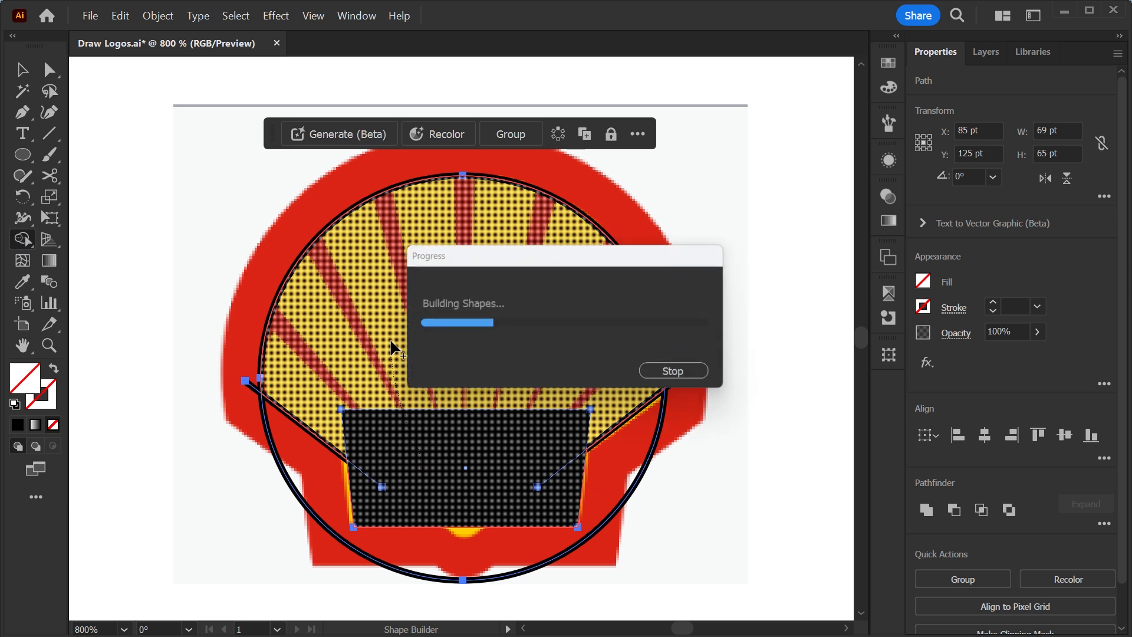
pyautogui.press('v')
pyautogui.click(835, 451)
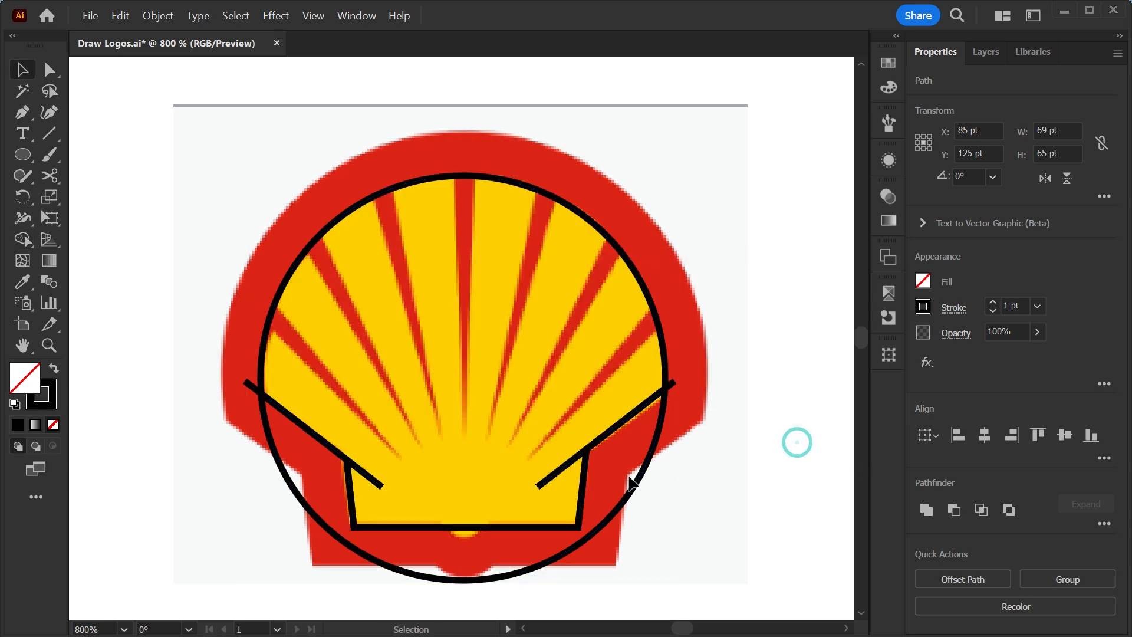
# Remove the leftover line ends and the circle's lower arc, keeping only the merged shell outline
pyautogui.click(587, 469)
pyautogui.moveTo(592, 470); pyautogui.dragTo(521, 532)
pyautogui.moveTo(521, 532); pyautogui.dragTo(522, 532)
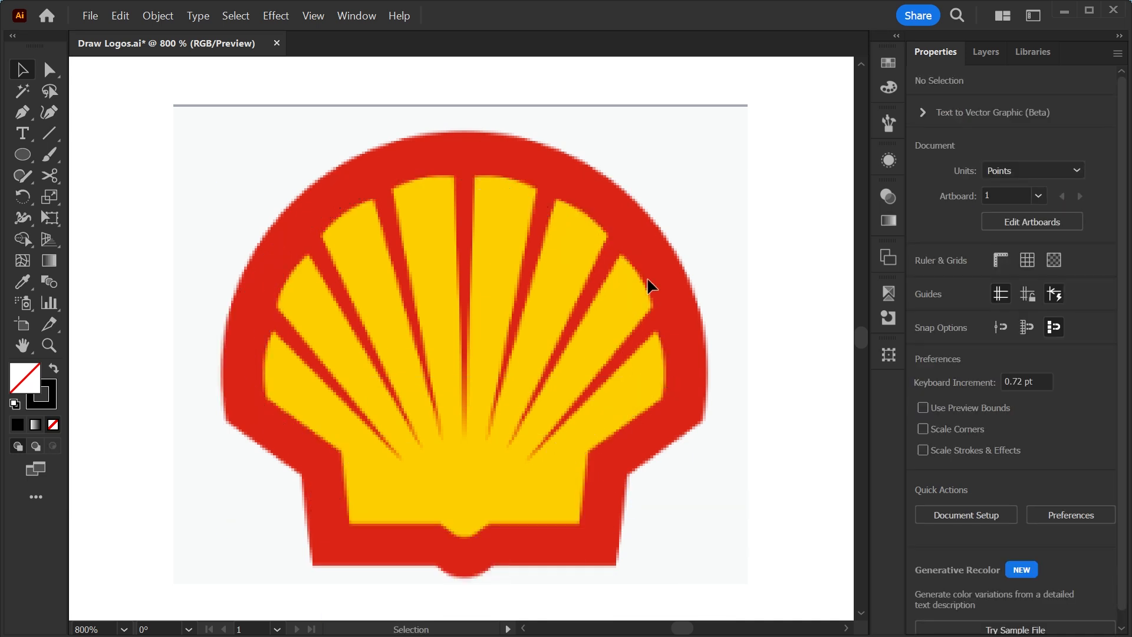
pyautogui.click(448, 297)
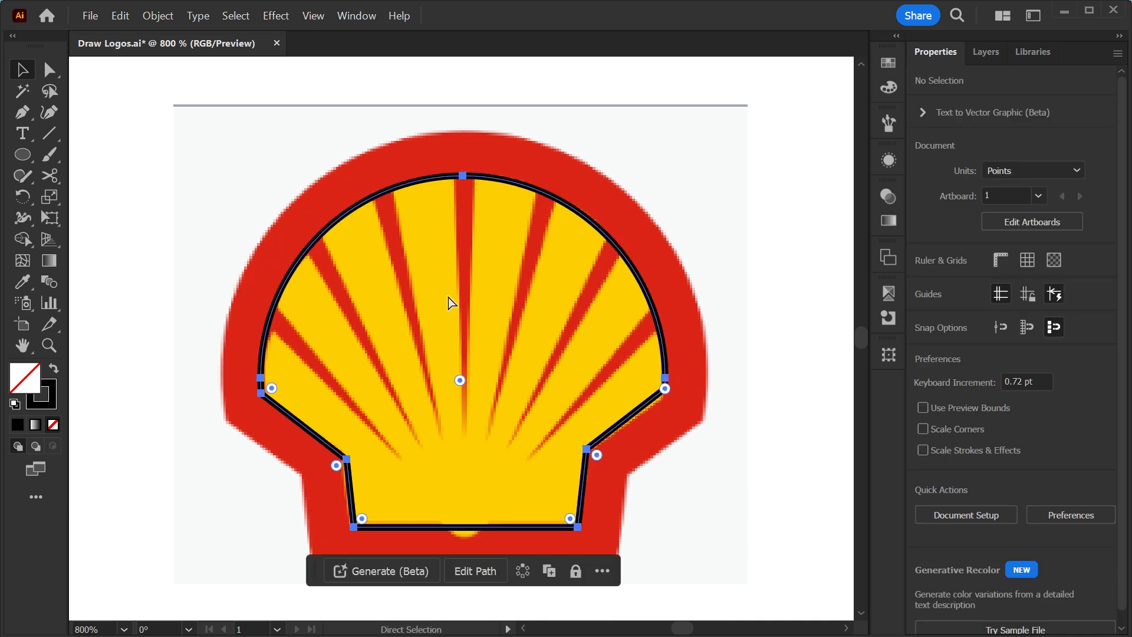
pyautogui.click(781, 411)
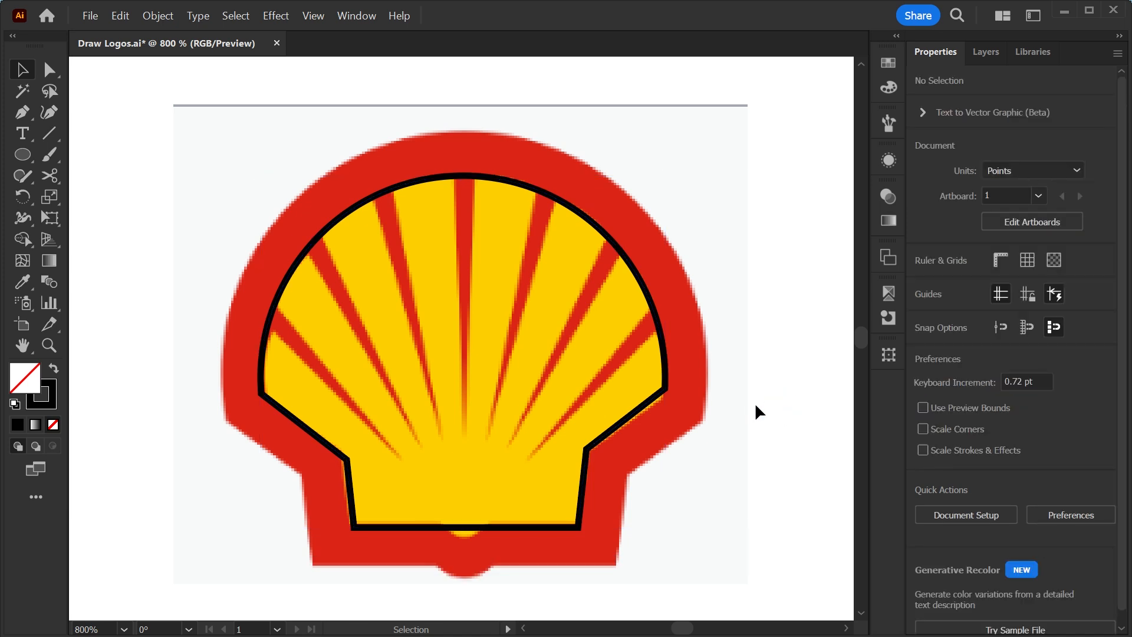
# Draw a 5 pt circle and place it over the bump in the middle of the shell outline's bottom edge
pyautogui.click(22, 154)
pyautogui.moveTo(450, 455); pyautogui.dragTo(482, 486)
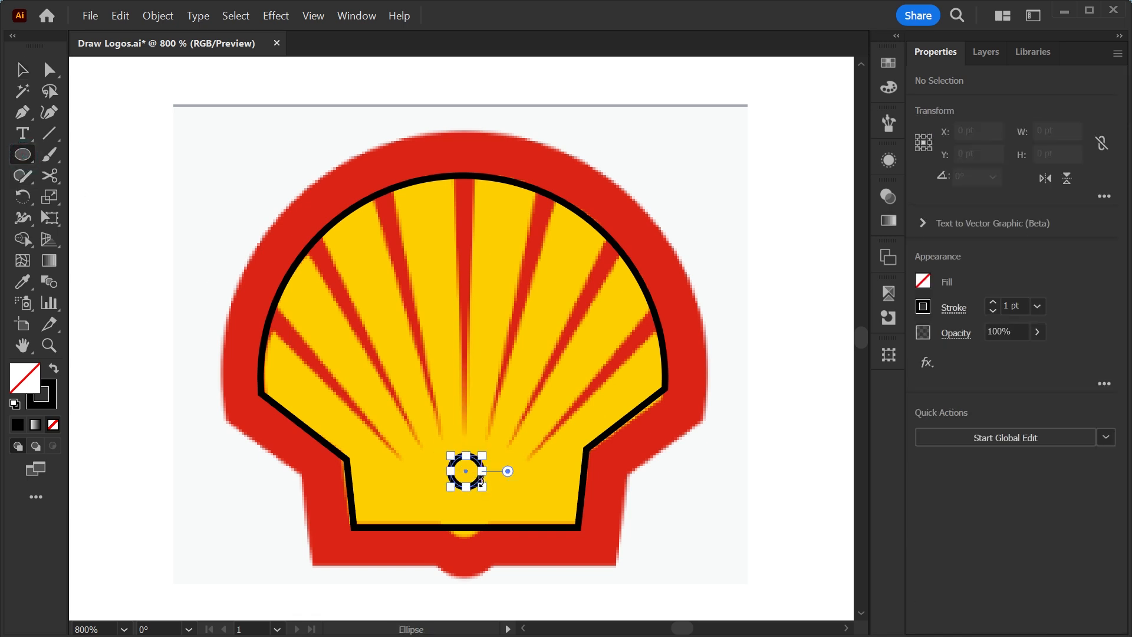
pyautogui.scroll(3, 507, 469)
pyautogui.moveTo(488, 333); pyautogui.dragTo(468, 442)
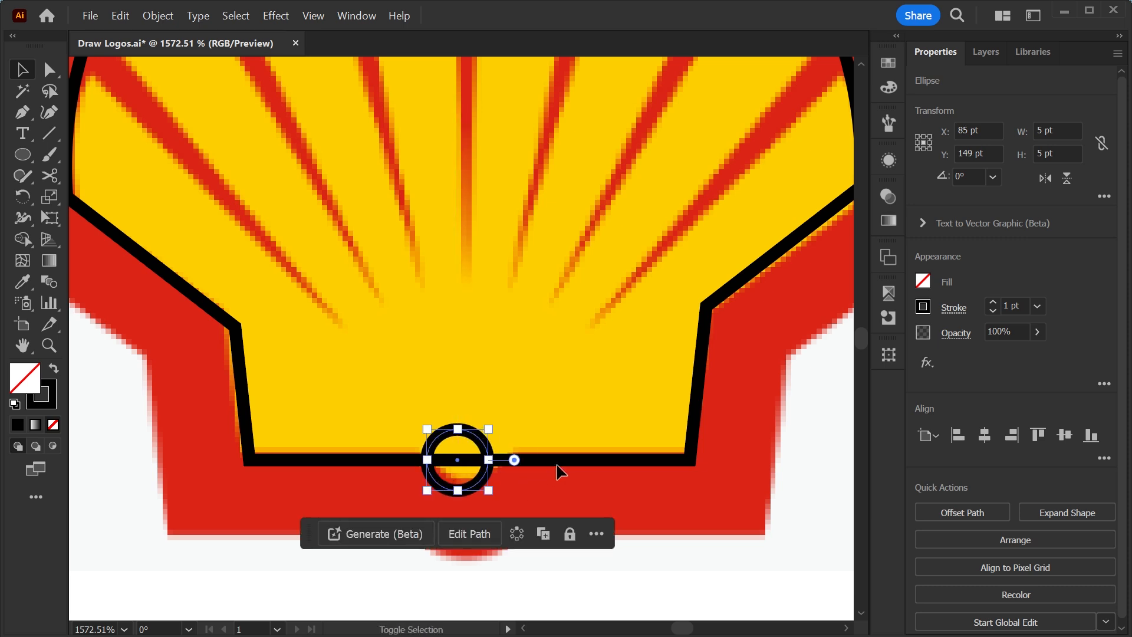
# Center the small circle horizontally on the shell outline
pyautogui.doubleClick(561, 461)
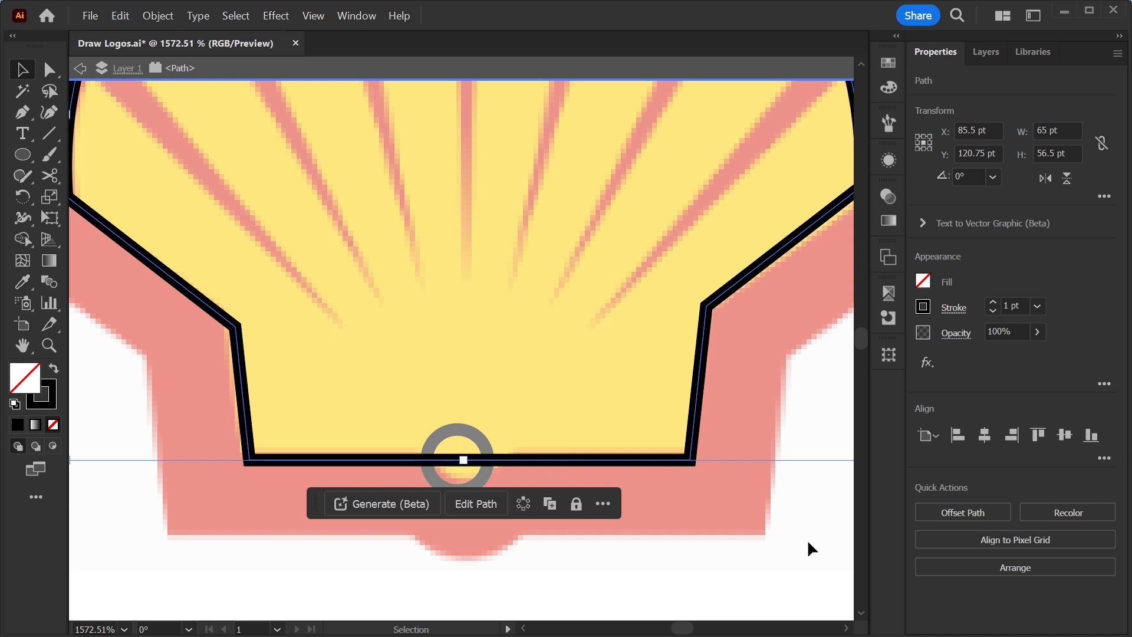
pyautogui.doubleClick(808, 541)
pyautogui.hotkey('ctrl', 'a')
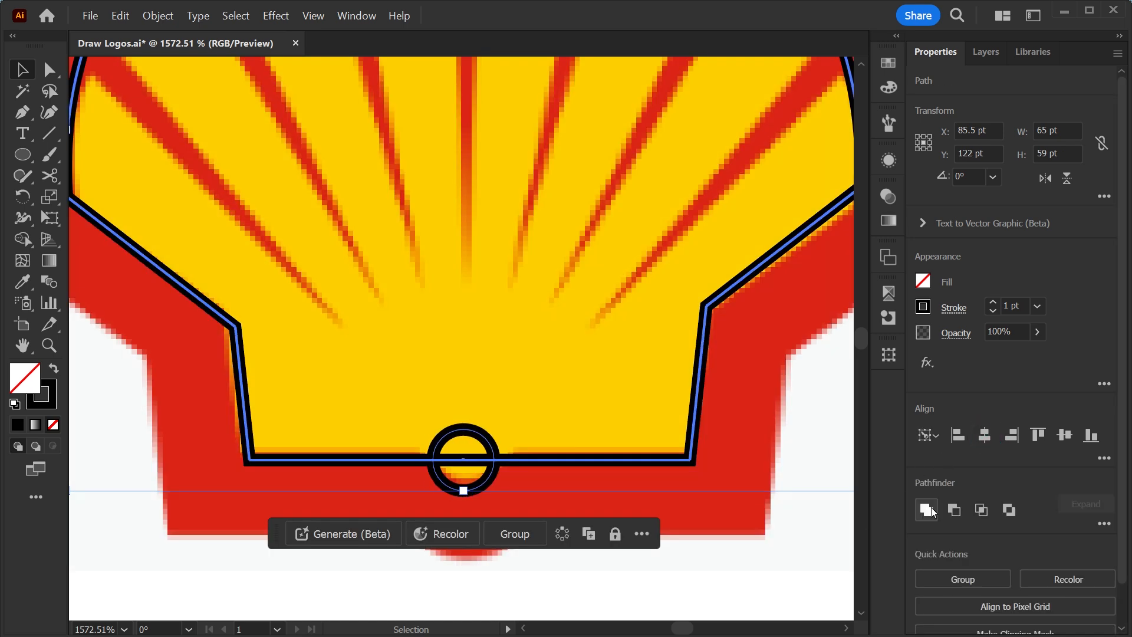
# Merge the small circle into the shell outline with the Shape Builder to form the rounded bump at the base
pyautogui.click(927, 509)
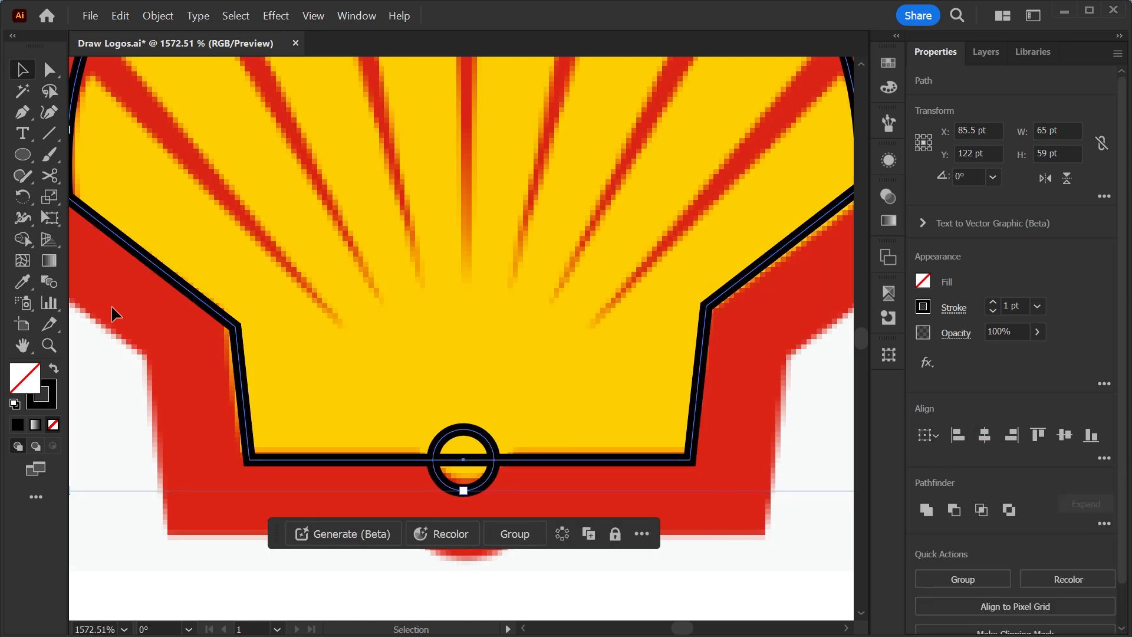
pyautogui.click(22, 239)
pyautogui.moveTo(463, 475); pyautogui.dragTo(479, 370)
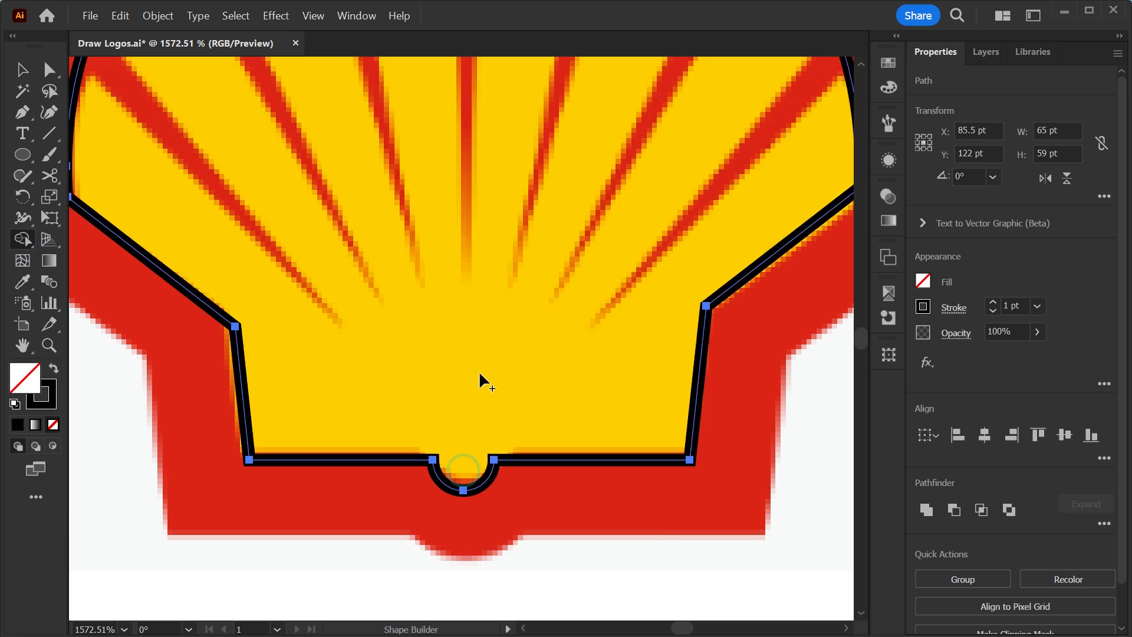
pyautogui.hotkey('ctrl', '-')
pyautogui.hotkey('ctrl', '-')
pyautogui.hscroll(5, 442, 397)
pyautogui.press('v')
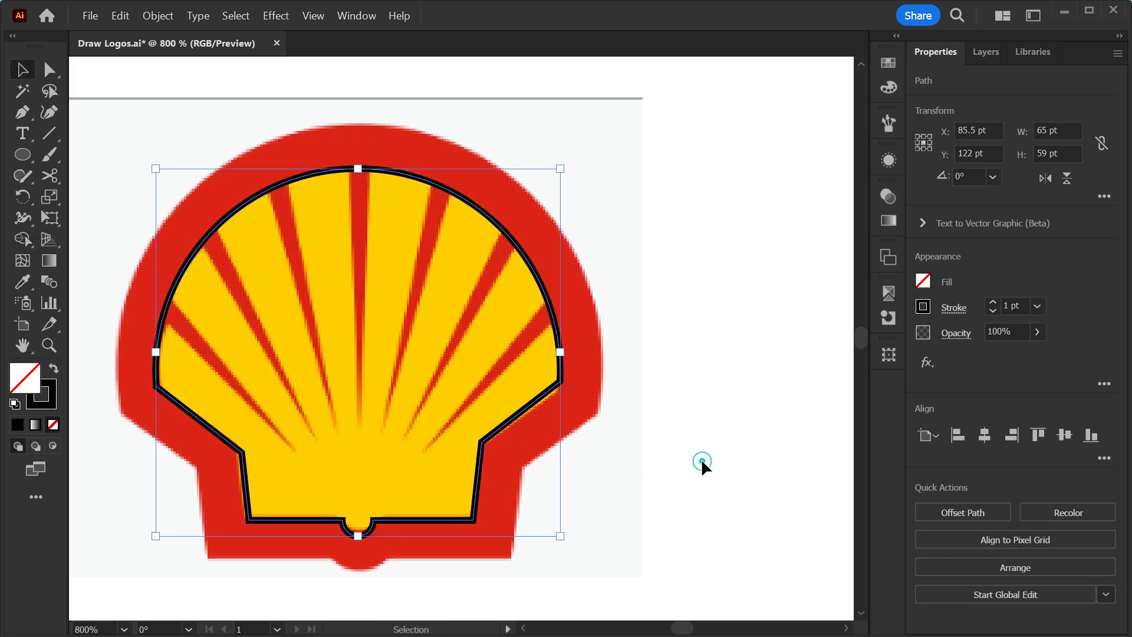
pyautogui.click(701, 458)
# Create a triangle using the Polygon tool with a 50 pt radius and 3 sides
pyautogui.moveTo(641, 528); pyautogui.dragTo(687, 514)
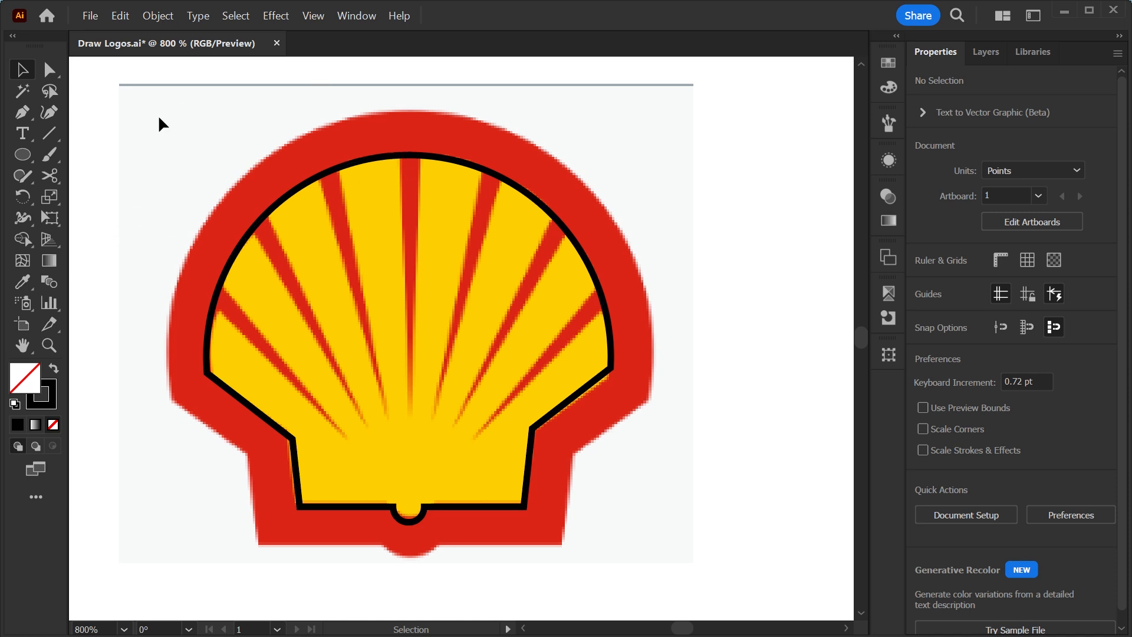
pyautogui.moveTo(25, 158); pyautogui.dragTo(60, 154)
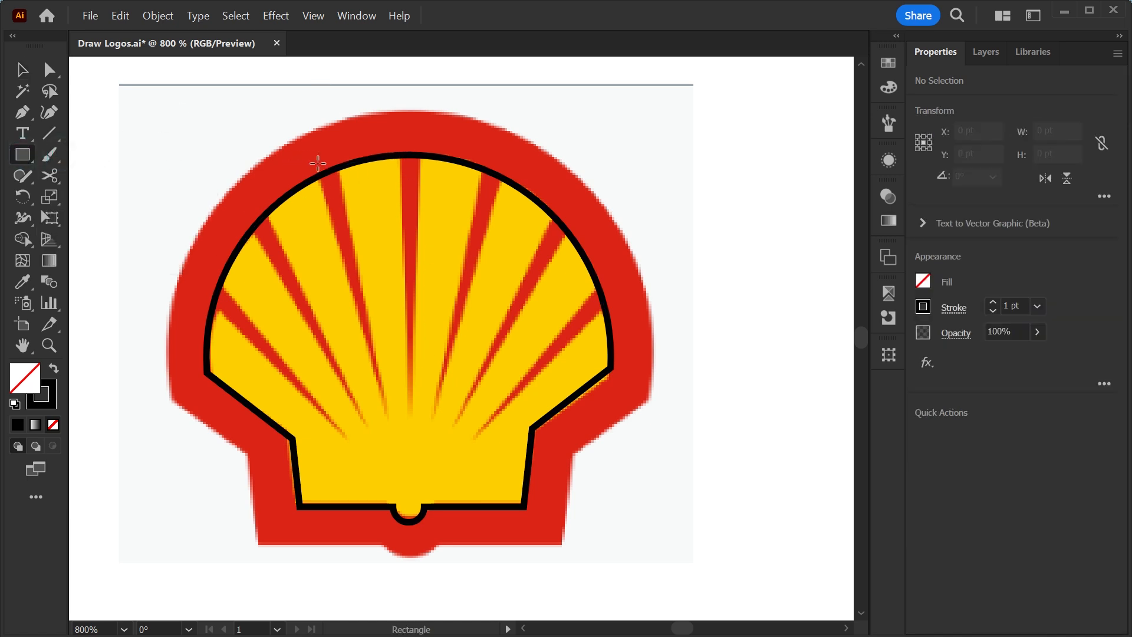
pyautogui.moveTo(22, 156); pyautogui.dragTo(97, 218)
pyautogui.click(545, 255)
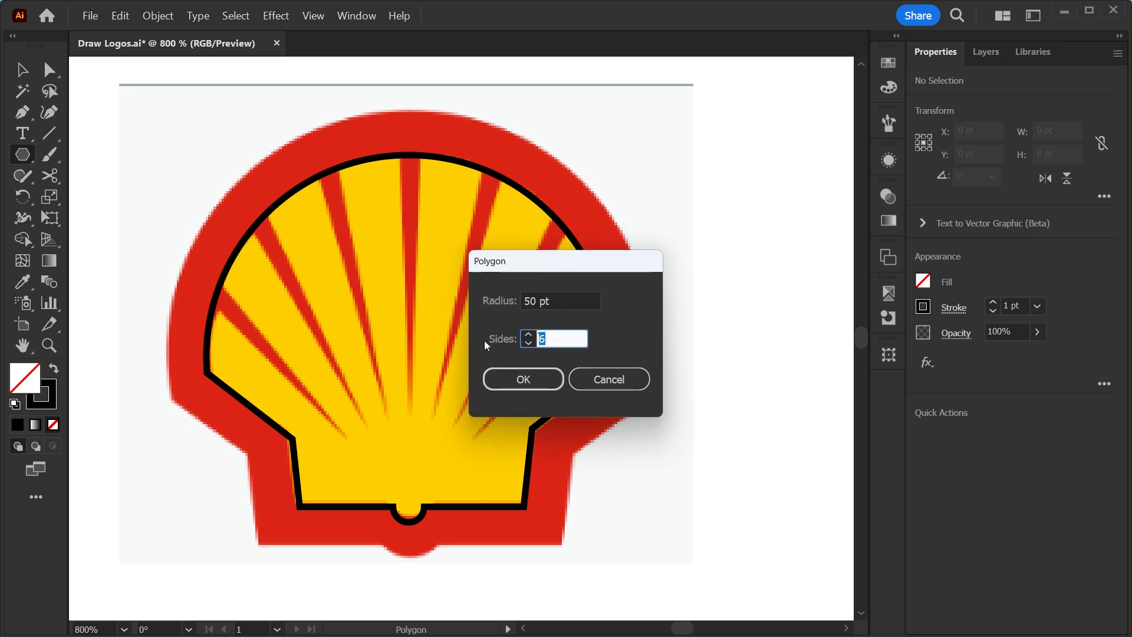
pyautogui.write('3')
pyautogui.press('Return')
# Narrow the triangle to 11 pt wide and flip it vertically so its tip points down
pyautogui.press('v')
pyautogui.keyDown('alt'); pyautogui.moveTo(375, 154); pyautogui.dragTo(608, 173); pyautogui.keyUp('alt')
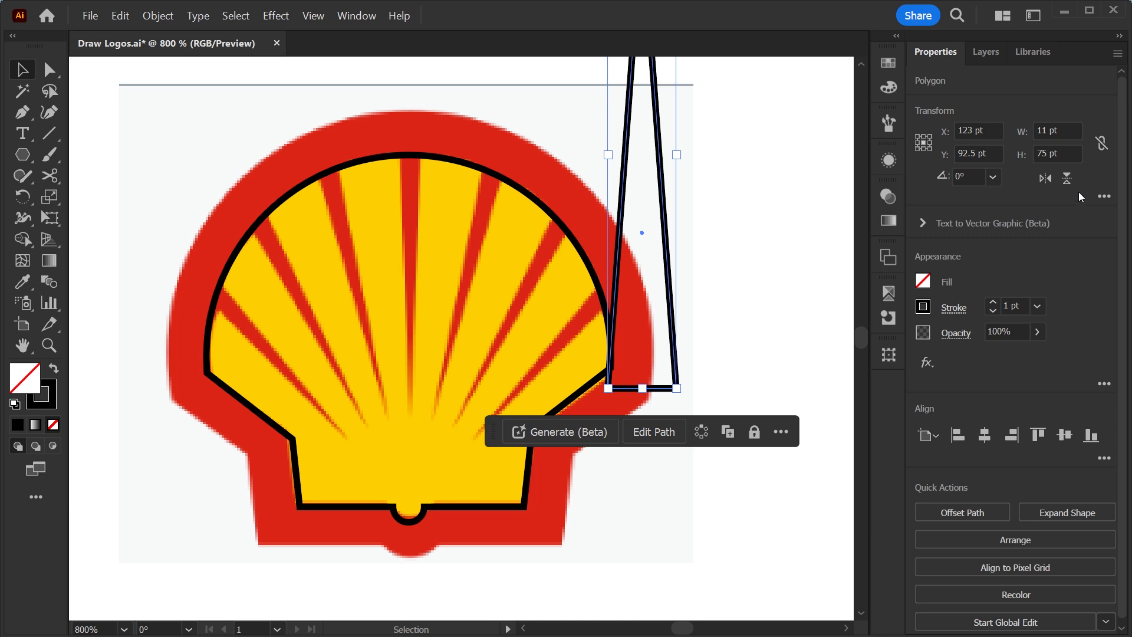
pyautogui.click(1066, 178)
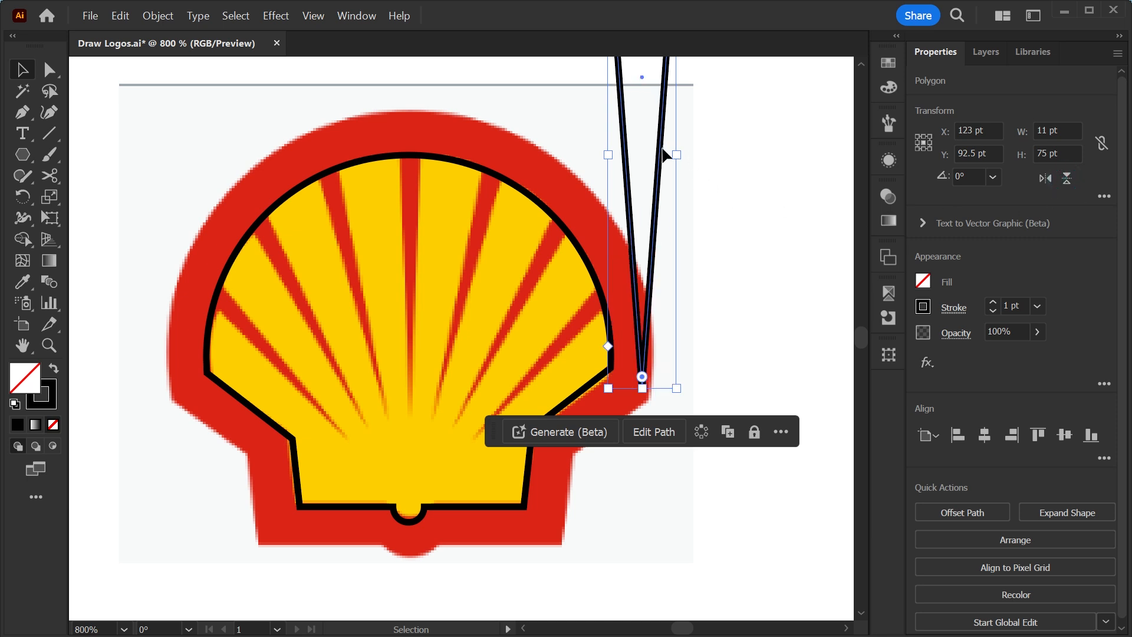
# Fit the triangle over the shell's central red stripe, sizing it to 3 pt wide and 42 pt high
pyautogui.click(540, 298)
pyautogui.click(730, 137)
pyautogui.moveTo(665, 123); pyautogui.dragTo(431, 354)
pyautogui.scroll(-3, 477, 525)
pyautogui.hscroll(-2, 477, 524)
pyautogui.moveTo(469, 535); pyautogui.dragTo(475, 325)
pyautogui.scroll(4, 554, 431)
pyautogui.hscroll(-1, 554, 432)
pyautogui.moveTo(553, 432); pyautogui.dragTo(529, 431)
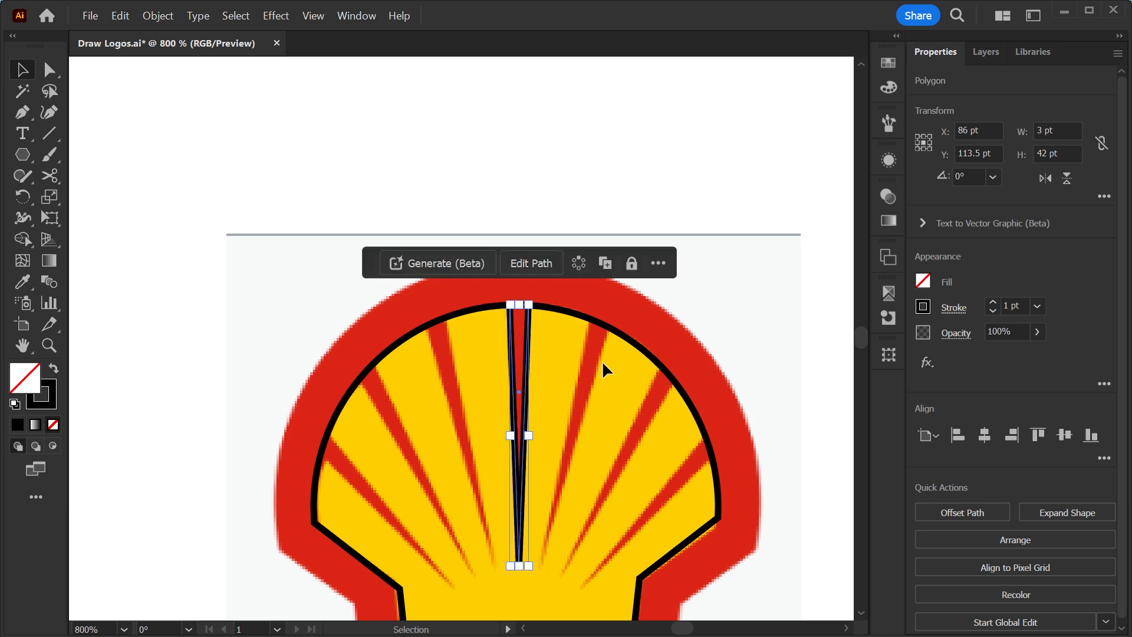
# Give the triangle a black fill with no stroke, and widen it to 3.5 pt, centered on the shell outline
pyautogui.click(887, 63)
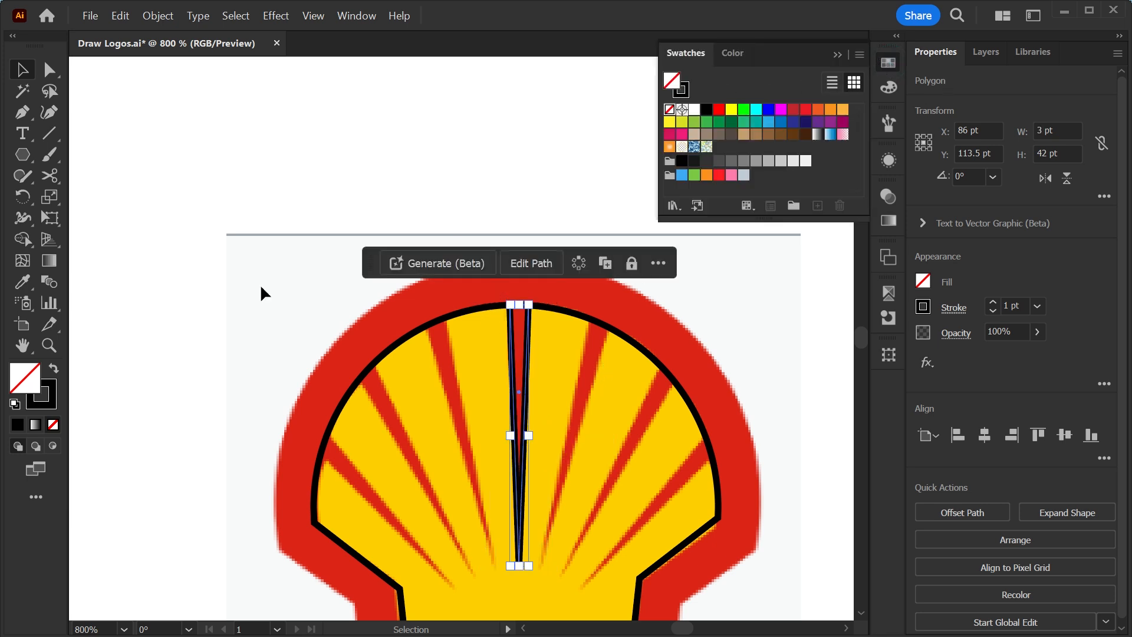
pyautogui.click(155, 258)
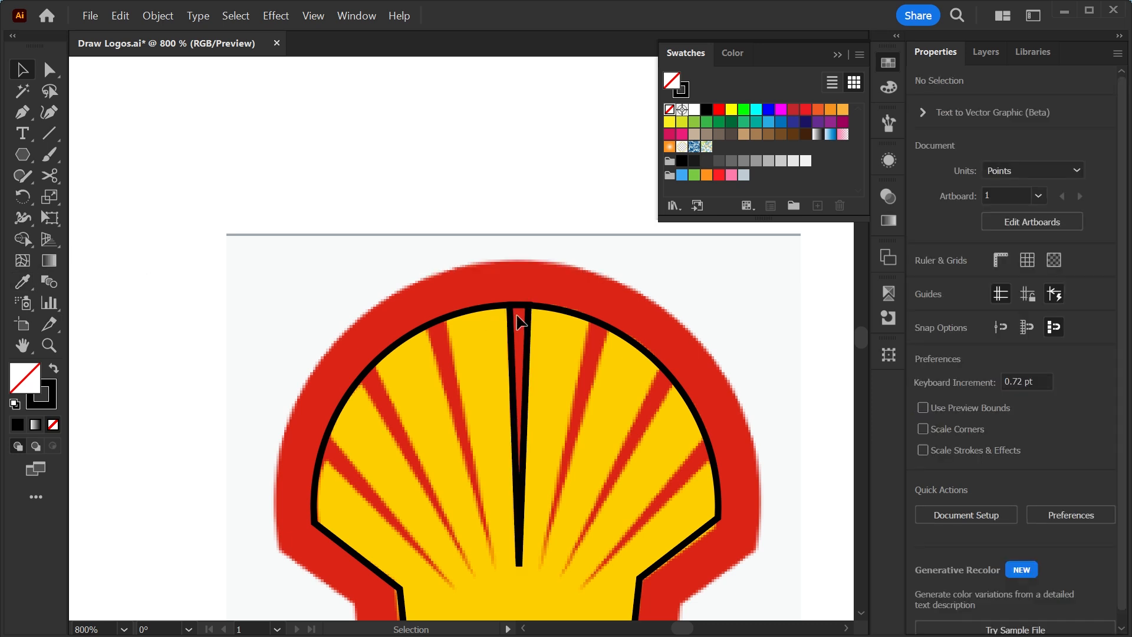
pyautogui.click(527, 320)
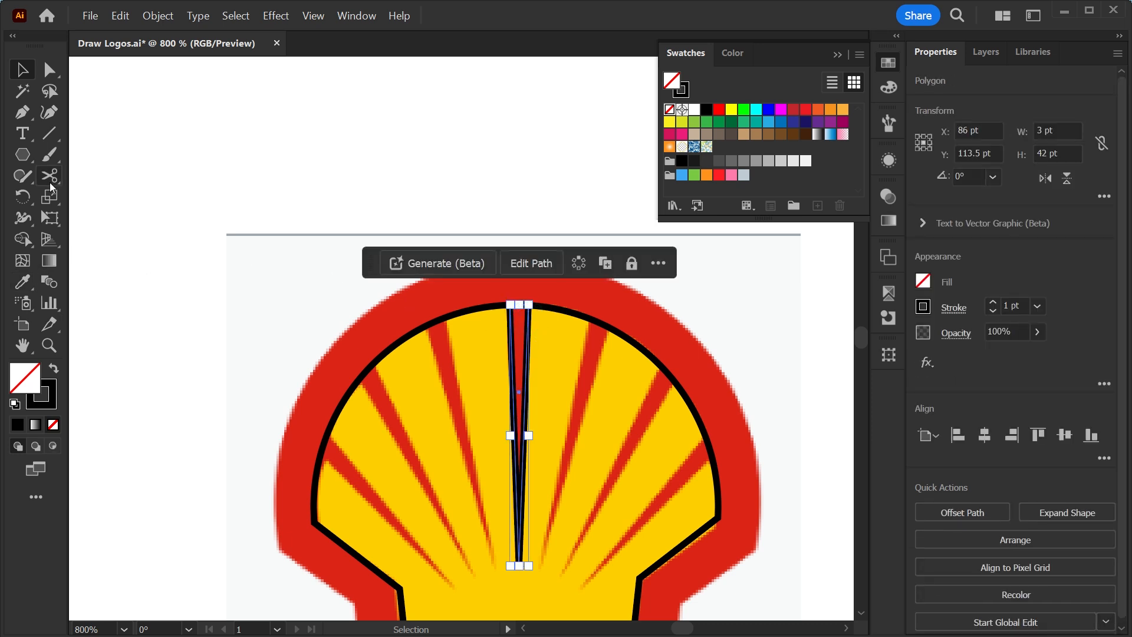
pyautogui.keyDown('shift'); pyautogui.click(574, 314); pyautogui.keyUp('shift')
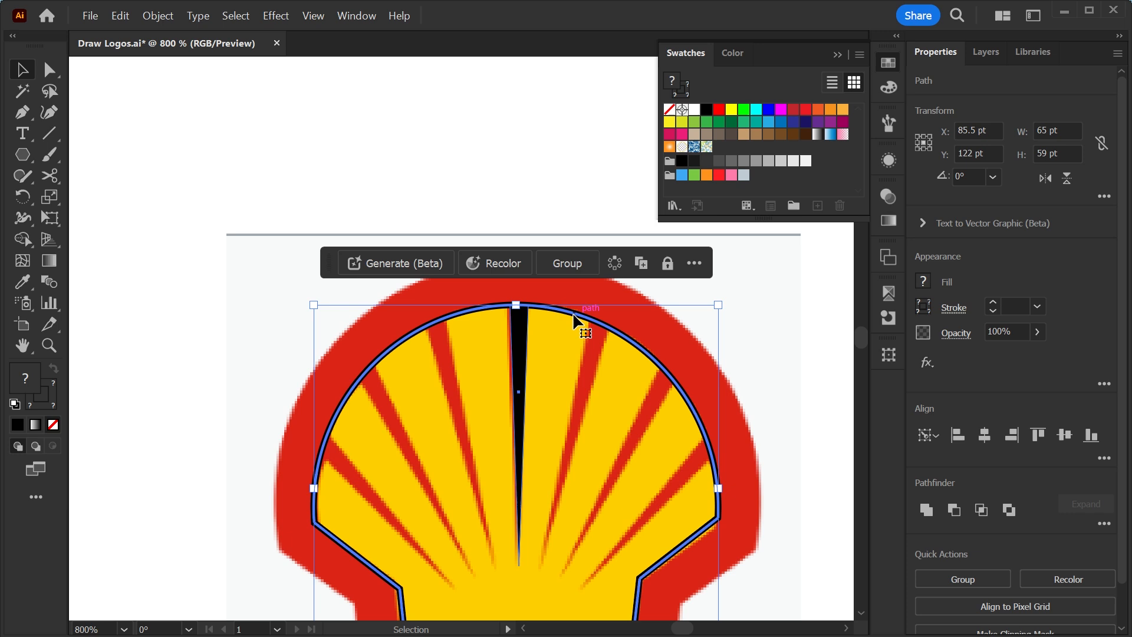
pyautogui.press('v')
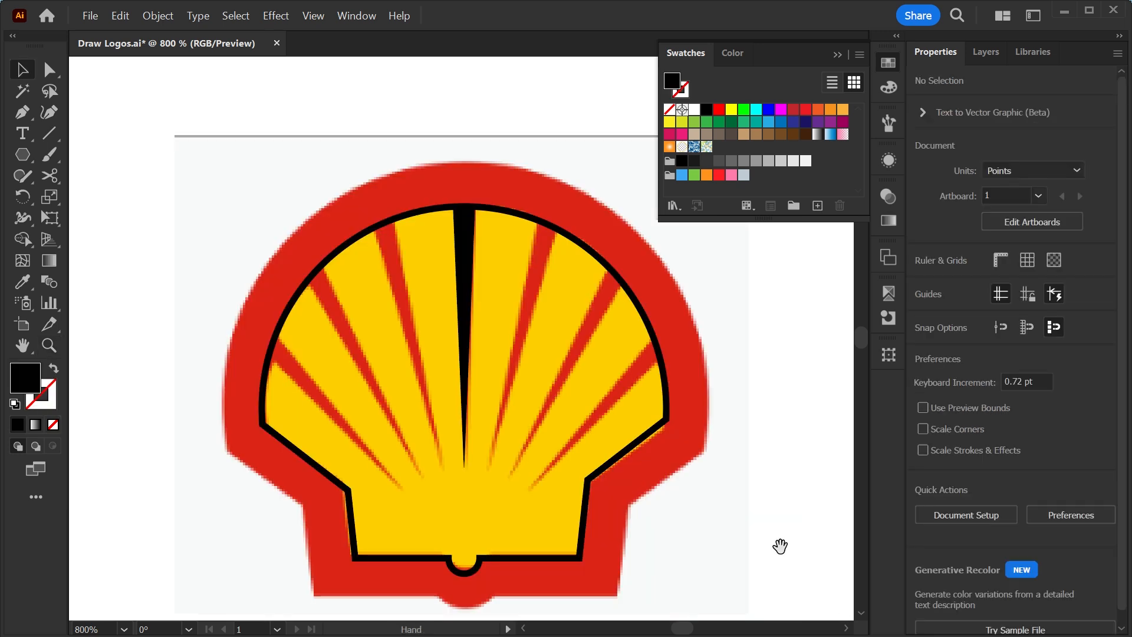
pyautogui.moveTo(779, 544); pyautogui.dragTo(786, 519)
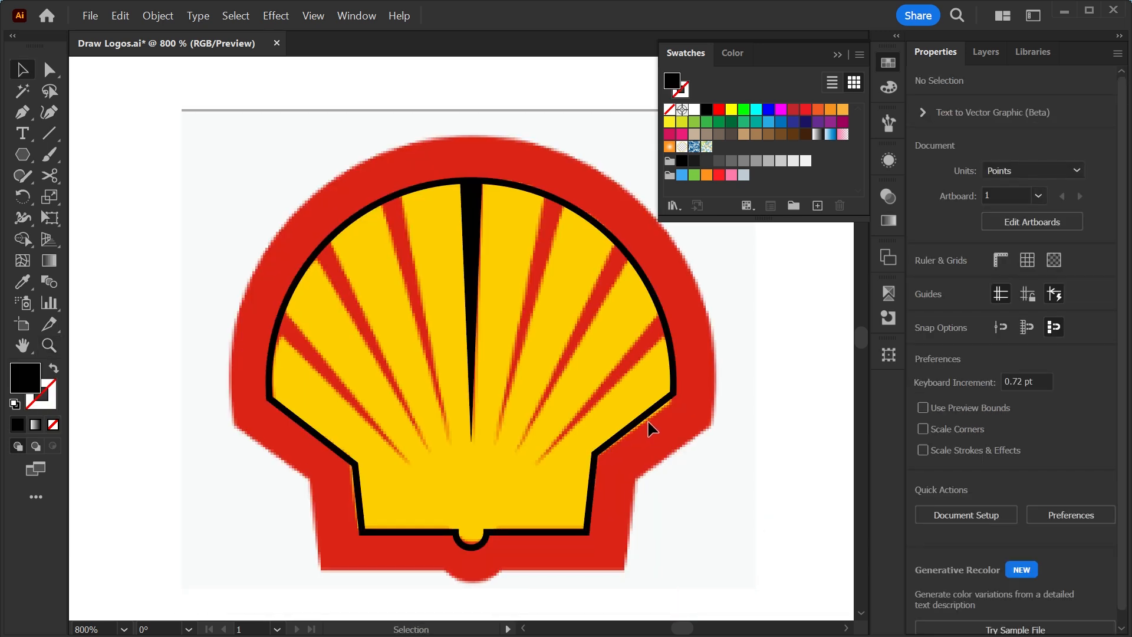
# Draw a 34 pt circle with a black 1 pt stroke and no fill, and place it over the shell's base just below the triangle's tip
pyautogui.hotkey('ctrl', '-')
pyautogui.click(23, 154)
pyautogui.click(73, 195)
pyautogui.moveTo(204, 275)
pyautogui.mouseDown()
pyautogui.moveTo(306, 391)
pyautogui.moveTo(361, 434)
pyautogui.mouseUp()
pyautogui.press('d')
pyautogui.press('v')
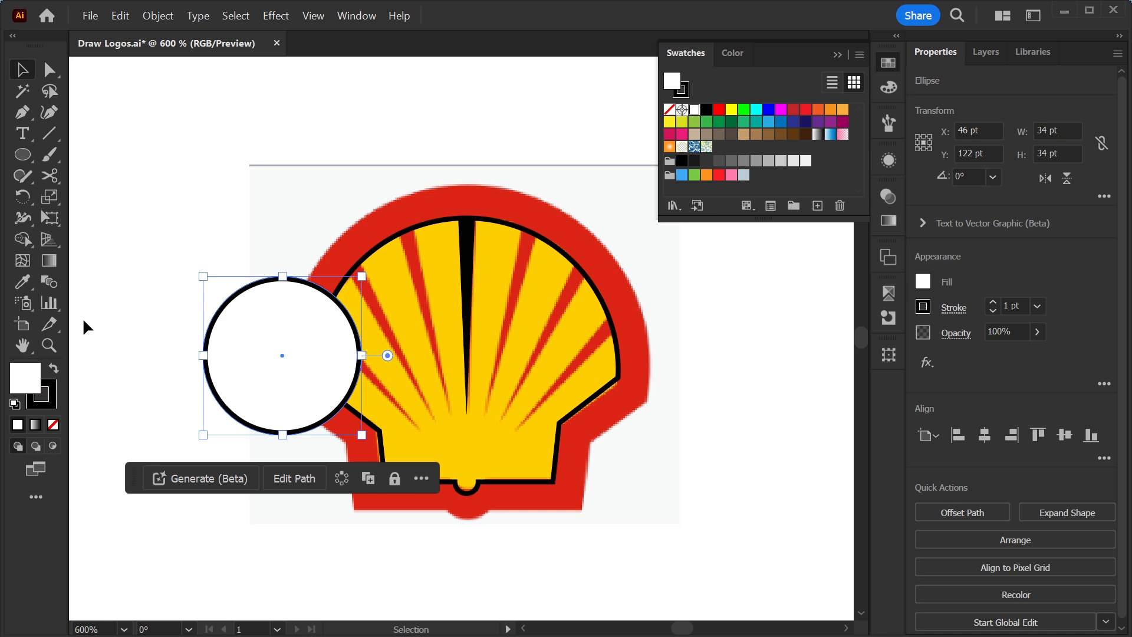
pyautogui.click(52, 424)
pyautogui.moveTo(257, 288); pyautogui.dragTo(451, 420)
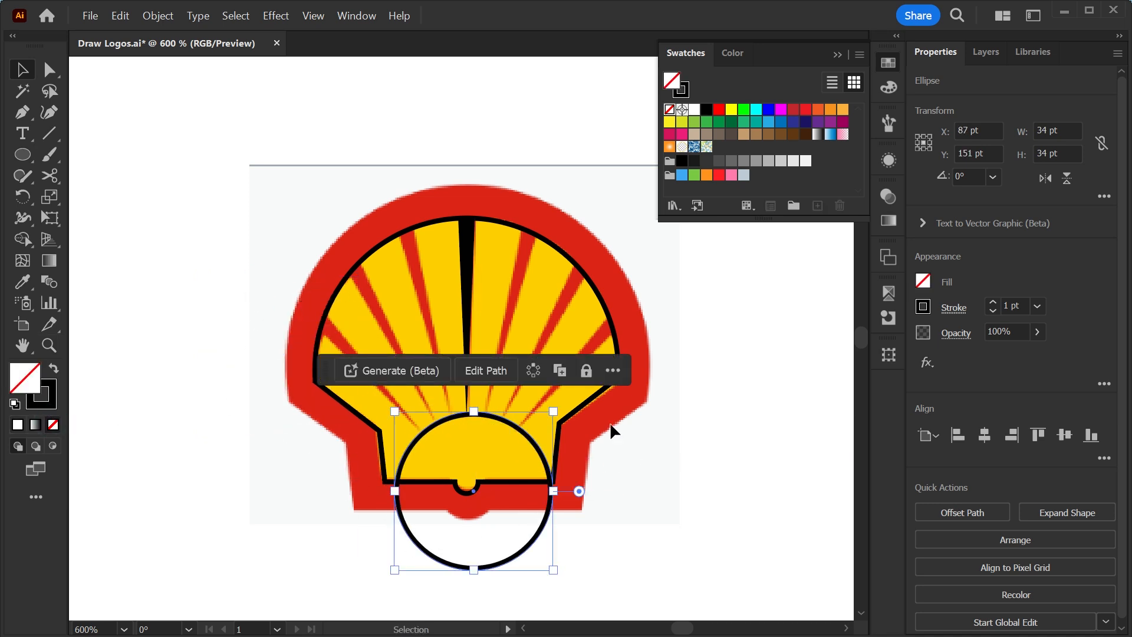
pyautogui.keyDown('shift'); pyautogui.click(583, 406); pyautogui.keyUp('shift')
pyautogui.click(412, 501)
pyautogui.moveTo(399, 479); pyautogui.dragTo(448, 473)
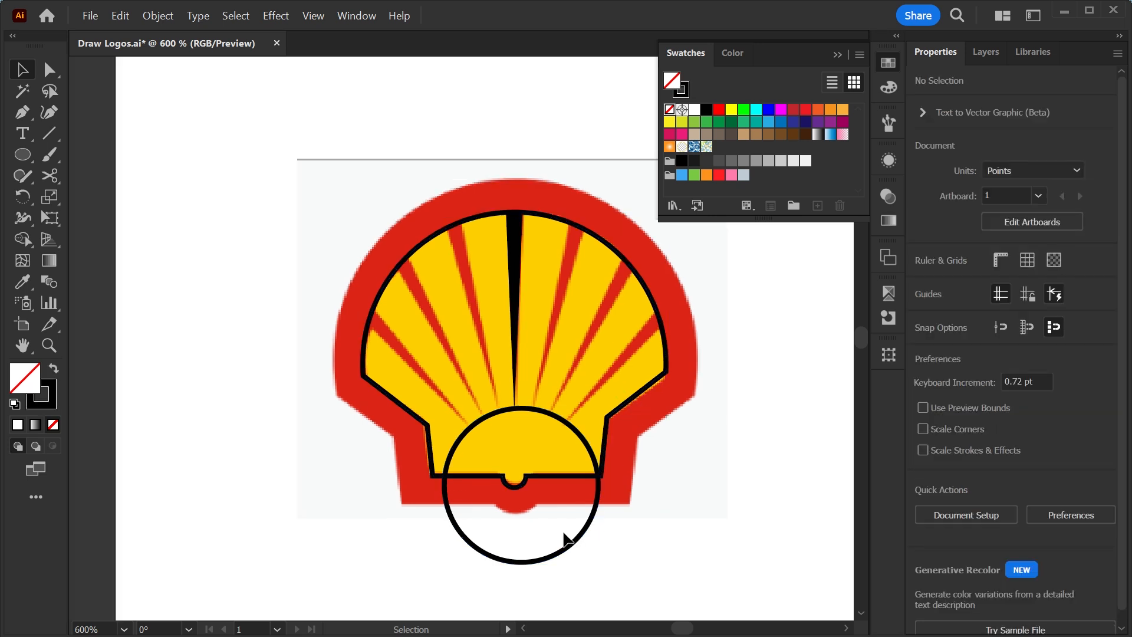
# Select the black triangle and hide the contextual task bar
pyautogui.click(515, 255)
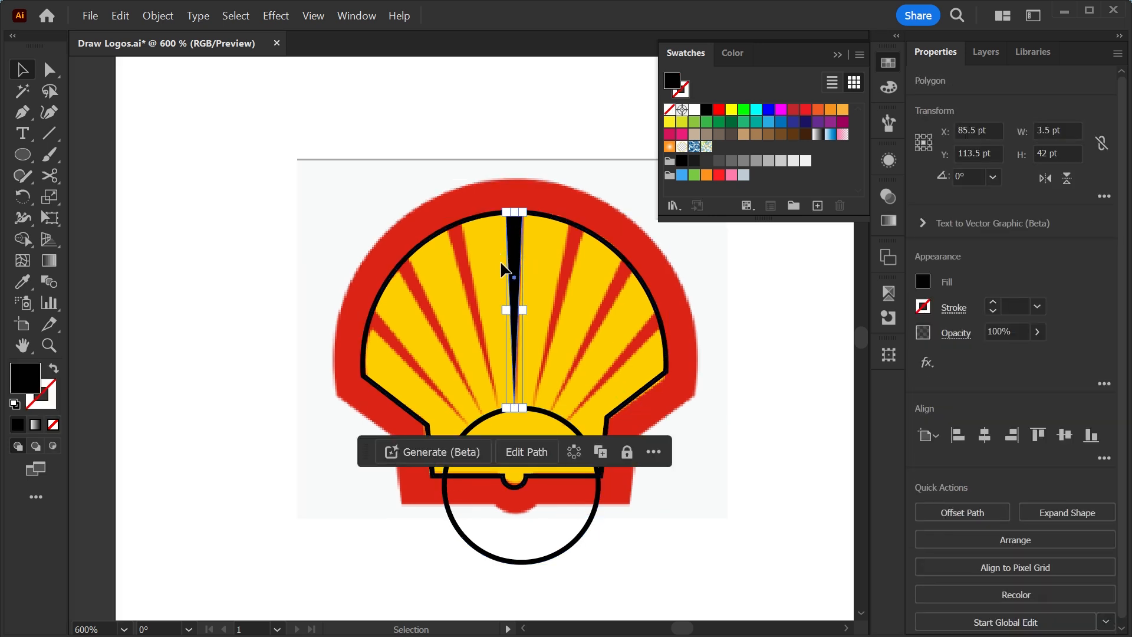
pyautogui.click(653, 451)
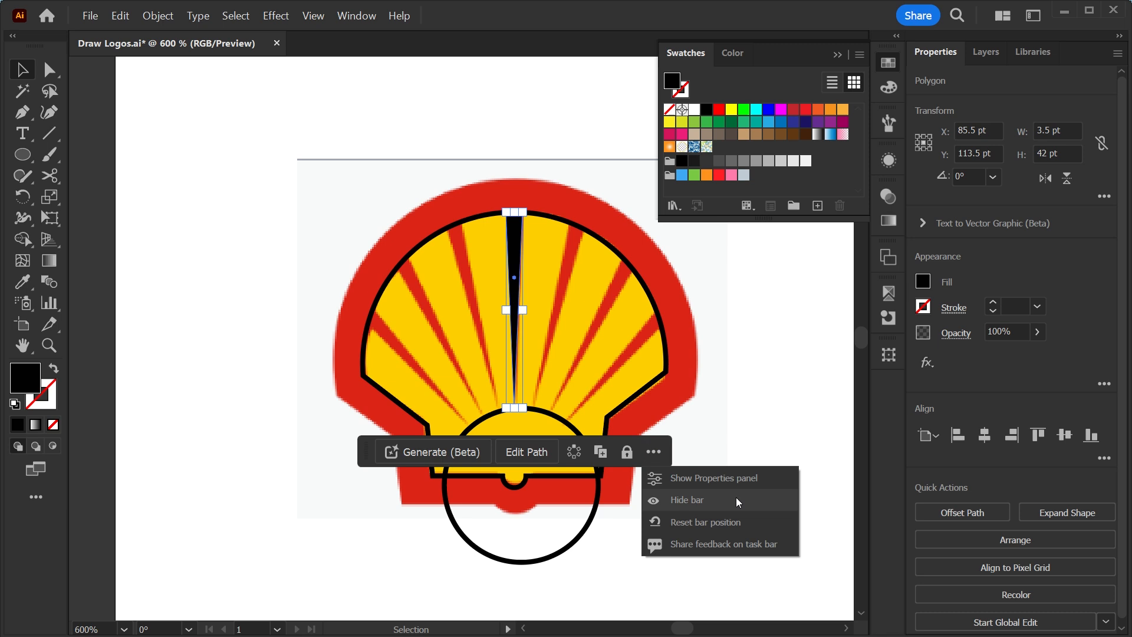
pyautogui.click(690, 500)
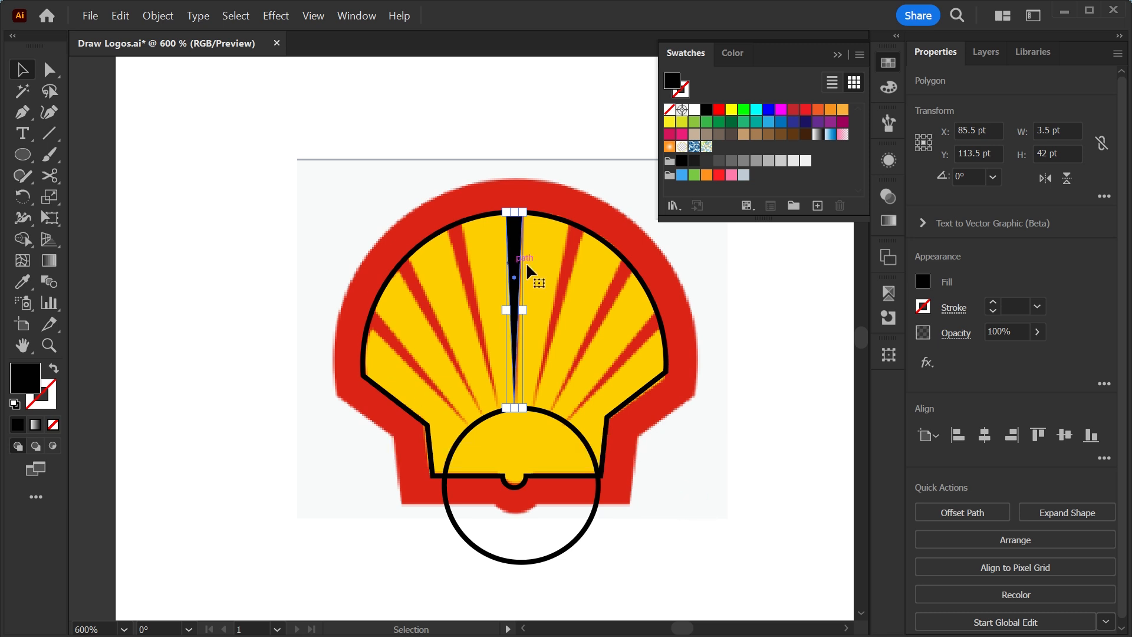
# Rotate a copy of the black stripe about 13° counterclockwise around the circle's center, and repeat the copy twice to cover the left stripes
pyautogui.click(22, 195)
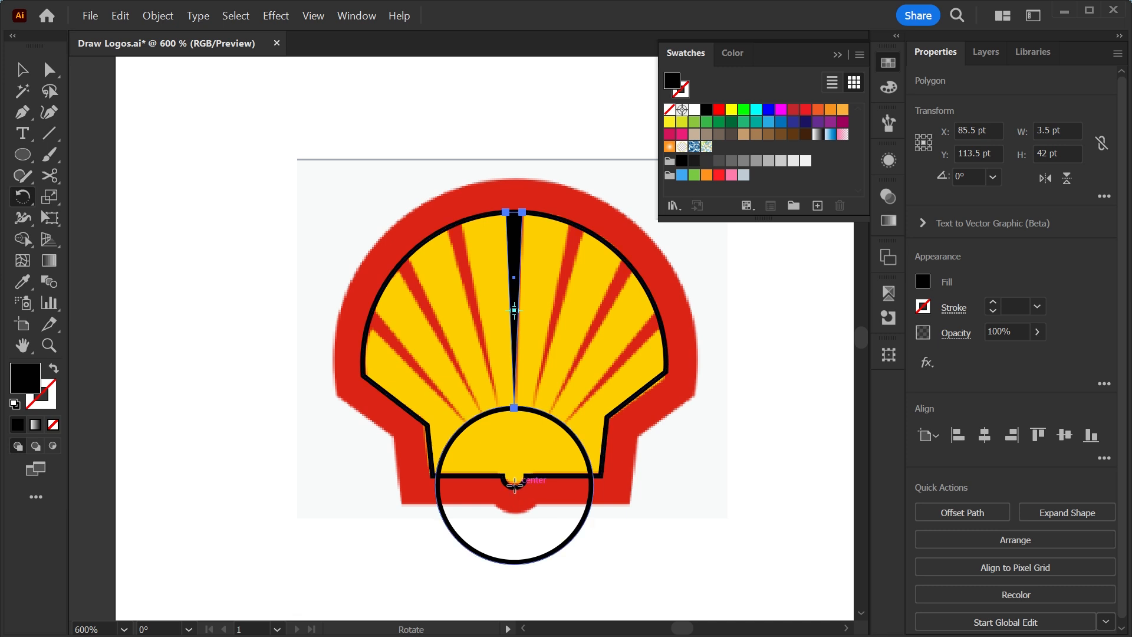
pyautogui.click(514, 482)
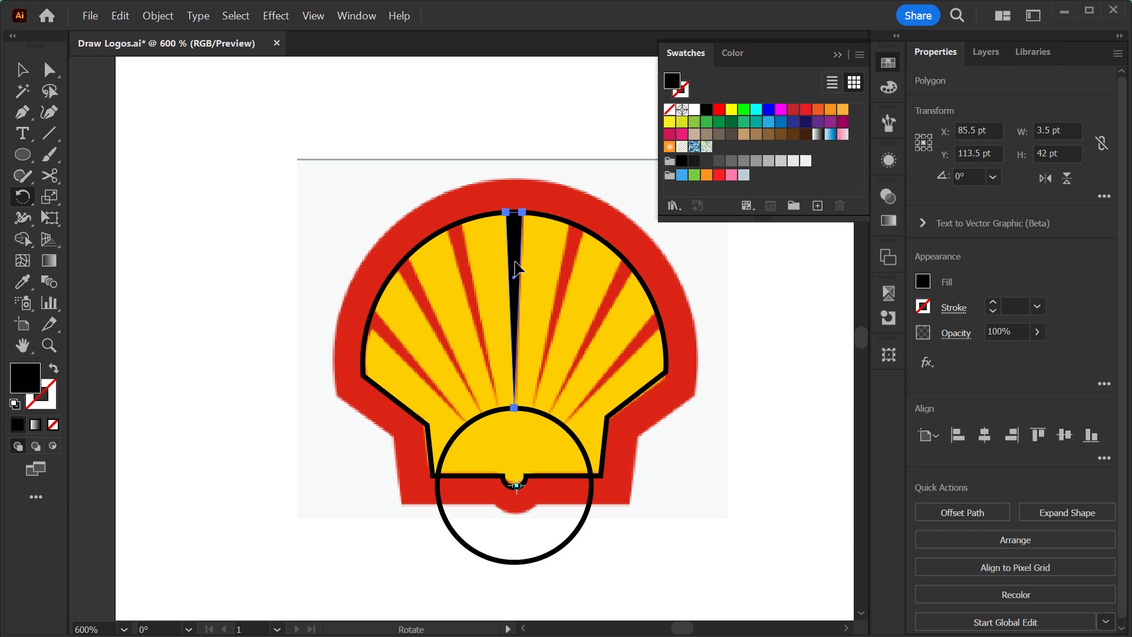
pyautogui.moveTo(512, 235); pyautogui.dragTo(459, 254)
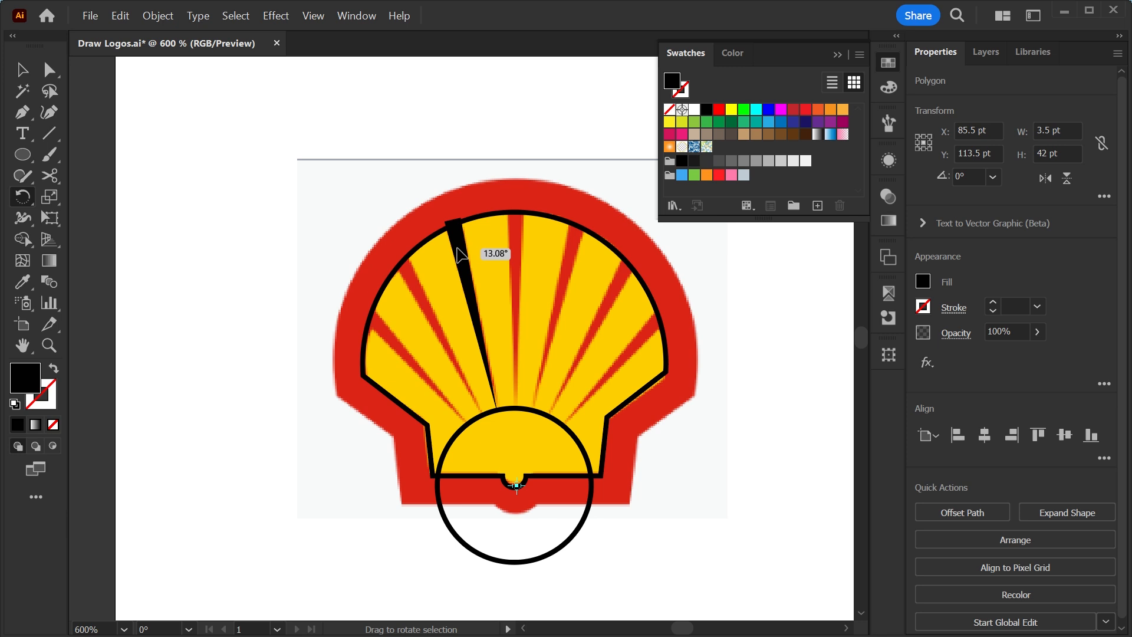
pyautogui.moveTo(457, 247); pyautogui.dragTo(461, 253)
pyautogui.press('alt')
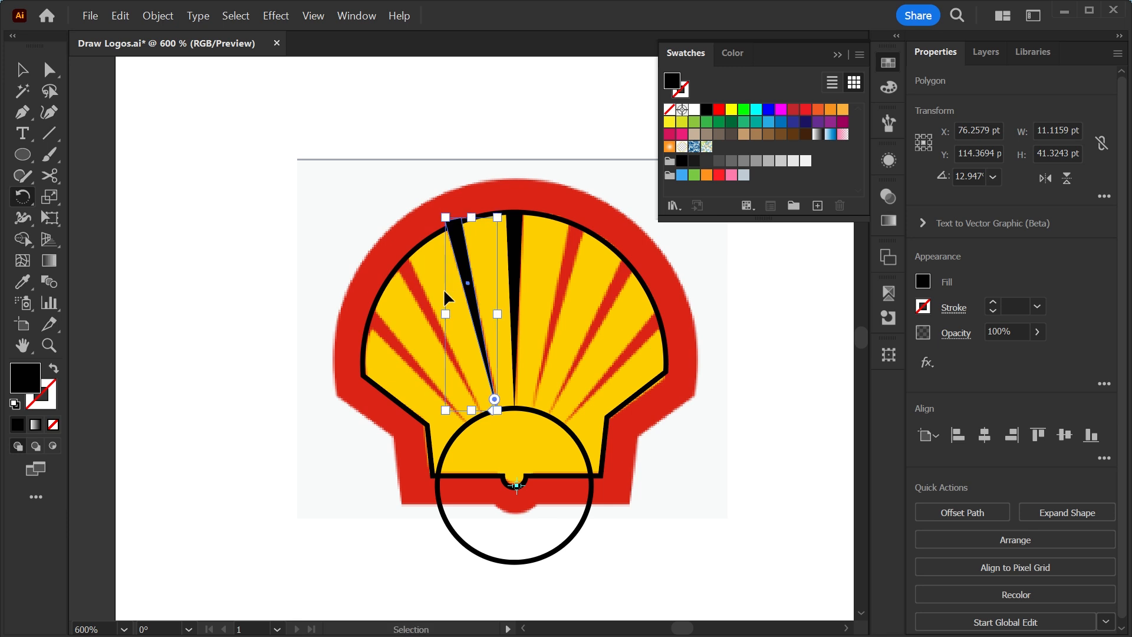
pyautogui.hotkey('ctrl', 'd')
pyautogui.hotkey('ctrl', 'd')
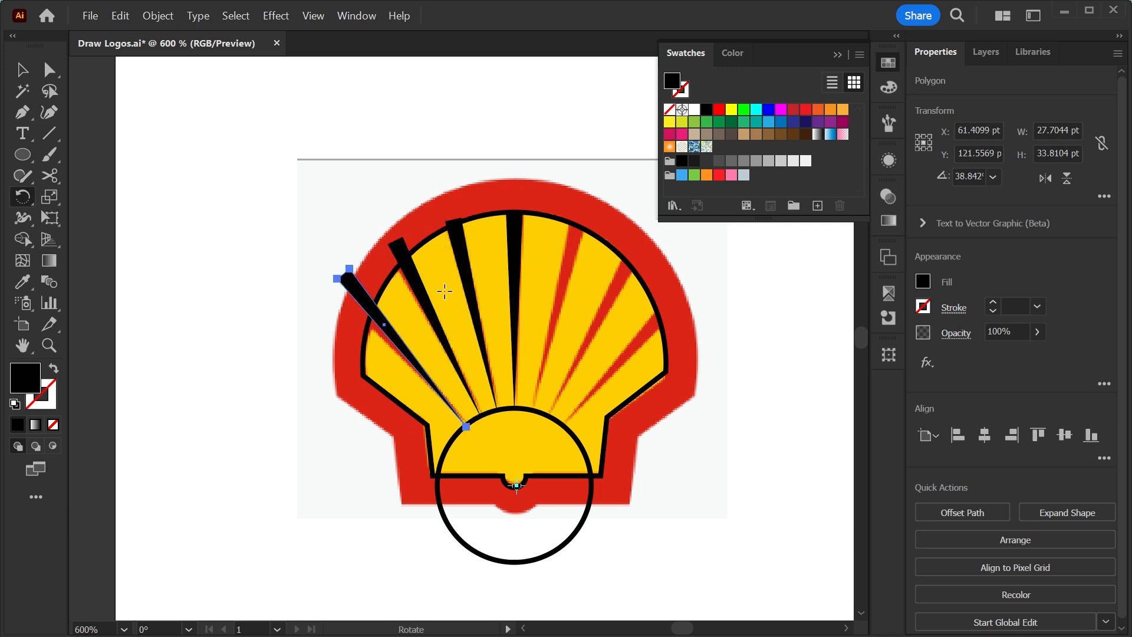
# Select the three left stripes and reflect a copy of them across the central stripe's vertical axis onto the right side
pyautogui.keyDown('ctrl'); pyautogui.keyDown('shift'); pyautogui.click(420, 288); pyautogui.keyUp('shift'); pyautogui.keyUp('ctrl')
pyautogui.keyDown('ctrl'); pyautogui.keyDown('shift'); pyautogui.click(463, 259); pyautogui.keyUp('shift'); pyautogui.keyUp('ctrl')
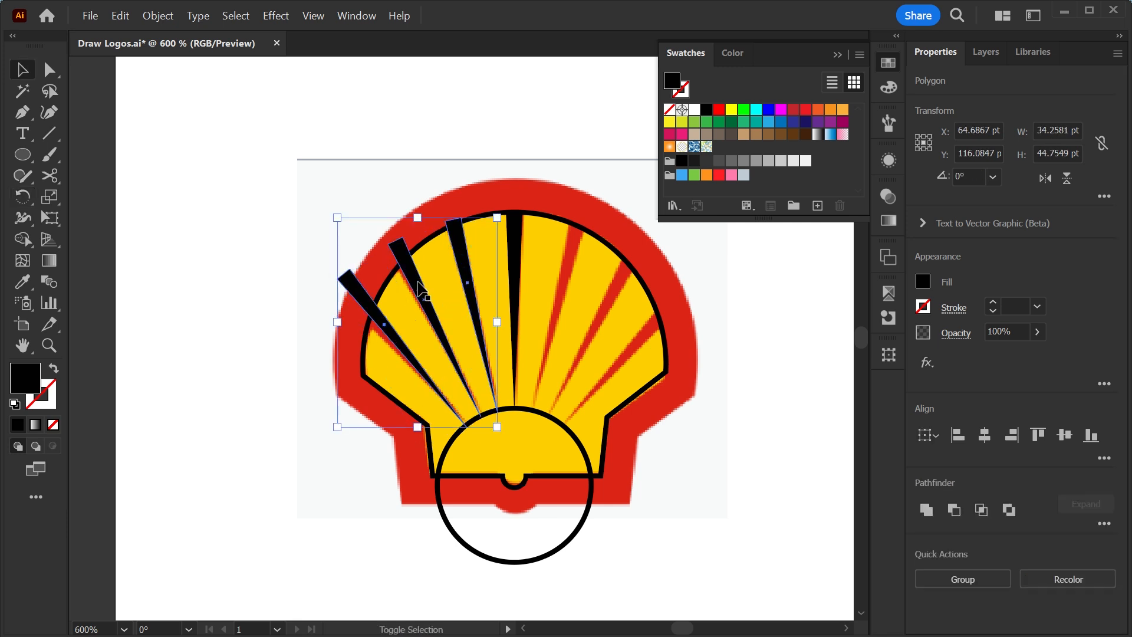
pyautogui.moveTo(22, 193); pyautogui.dragTo(82, 217)
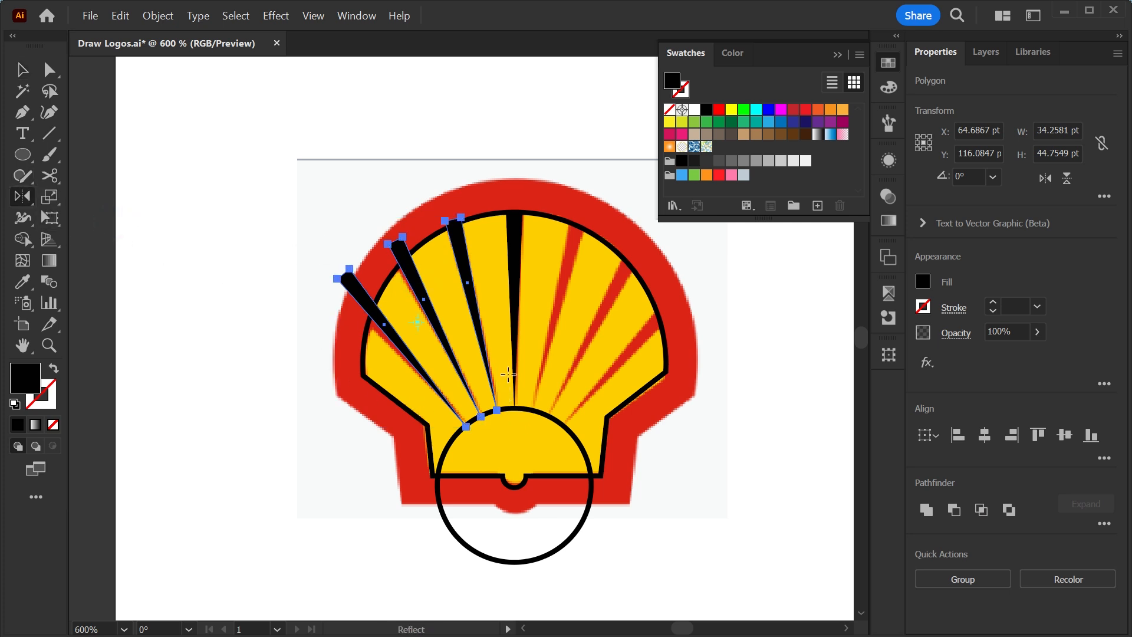
pyautogui.click(513, 226)
pyautogui.moveTo(460, 262); pyautogui.dragTo(617, 280)
# Delete the construction circle at the shell's base
pyautogui.press('v')
pyautogui.hotkey('ctrl', '-')
pyautogui.moveTo(548, 263); pyautogui.dragTo(251, 524)
pyautogui.moveTo(432, 485); pyautogui.dragTo(314, 518)
pyautogui.press('Delete')
# Move the shell outline and all seven stripes off the reference image to the empty area on its right
pyautogui.moveTo(194, 526); pyautogui.dragTo(436, 241)
pyautogui.moveTo(407, 303); pyautogui.dragTo(703, 306)
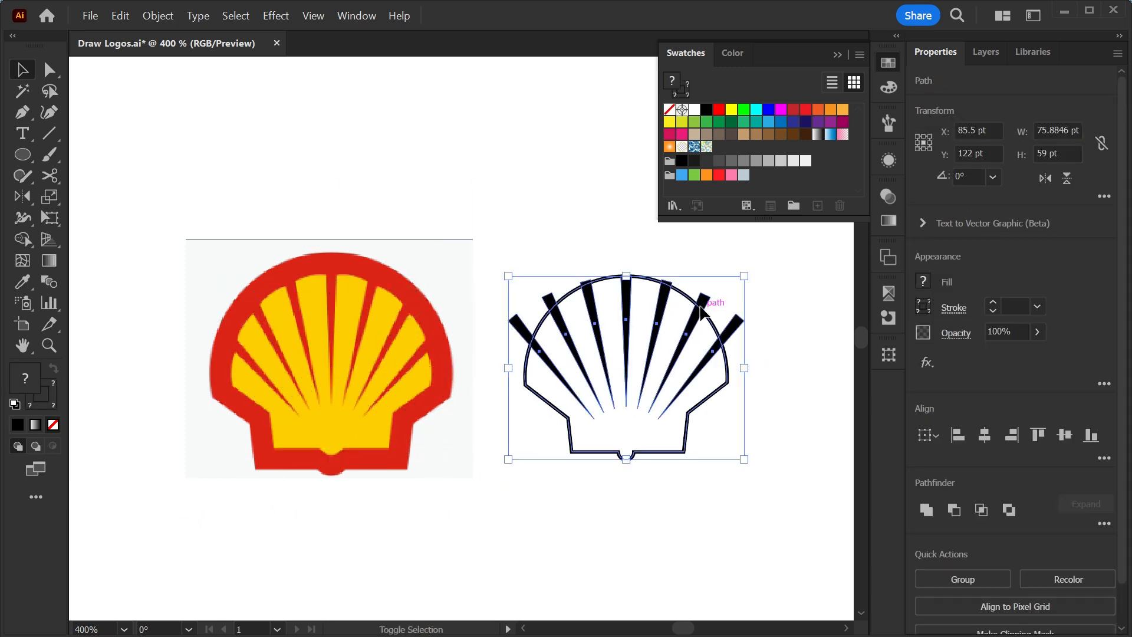
pyautogui.click(727, 404)
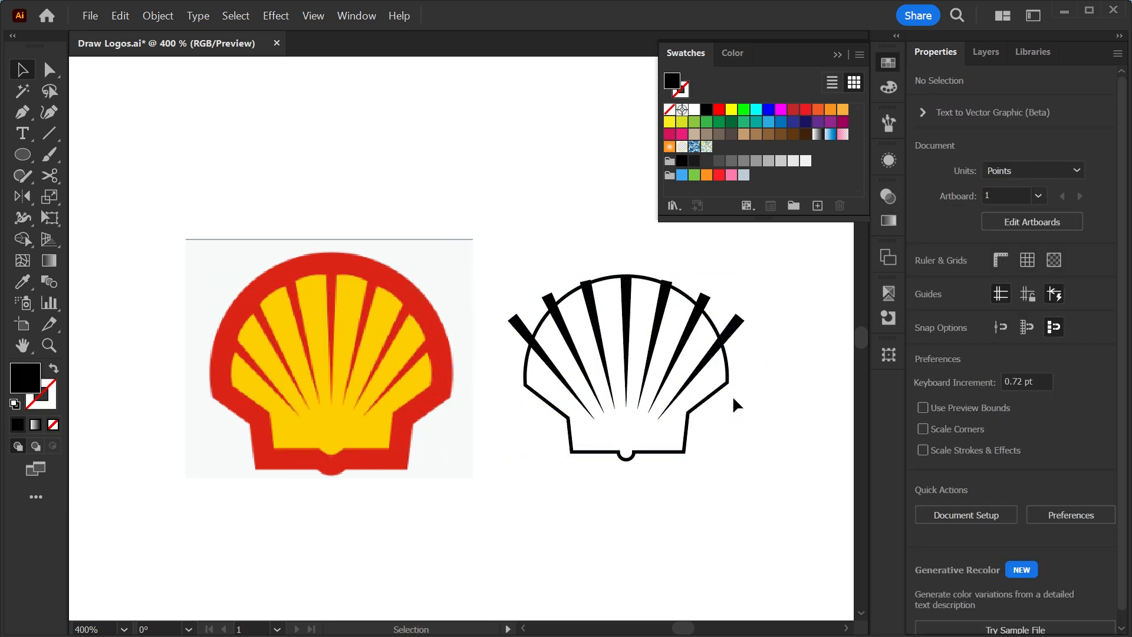
# Try to cut all seven black stripes out of the shell outline with the Shape Builder tool
pyautogui.moveTo(555, 458); pyautogui.dragTo(546, 468)
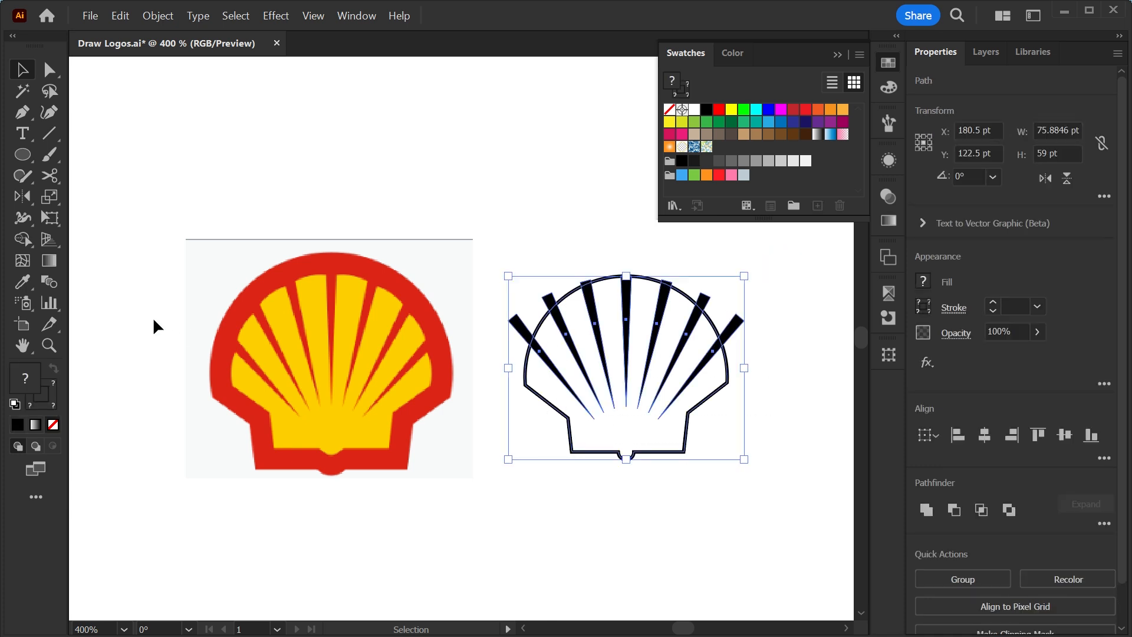
pyautogui.click(23, 238)
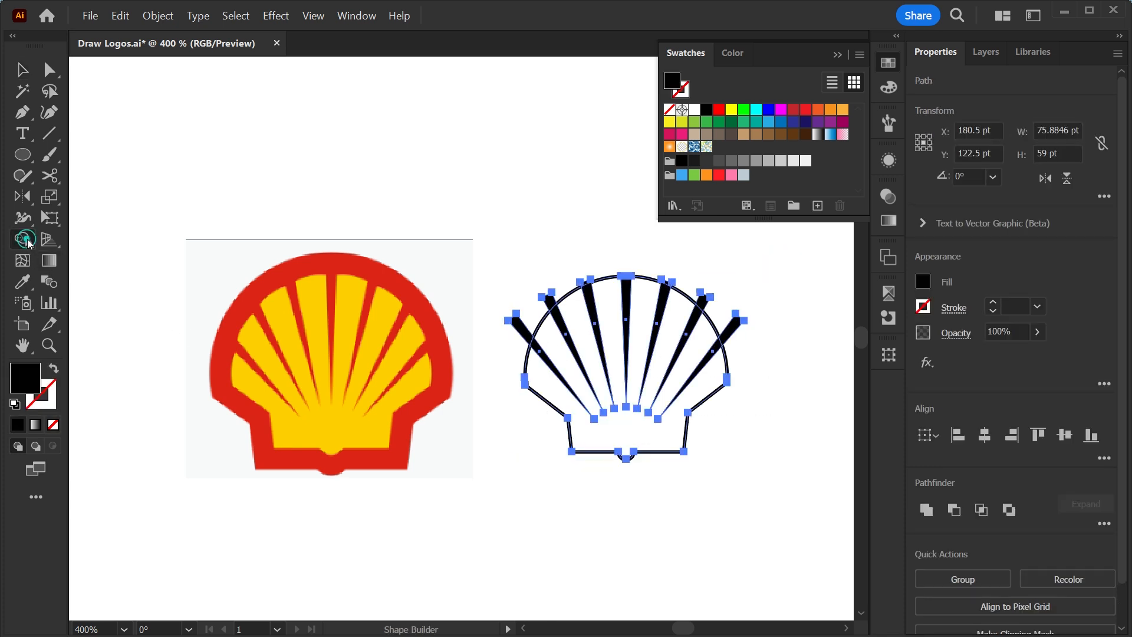
pyautogui.keyDown('alt'); pyautogui.click(719, 349); pyautogui.keyUp('alt')
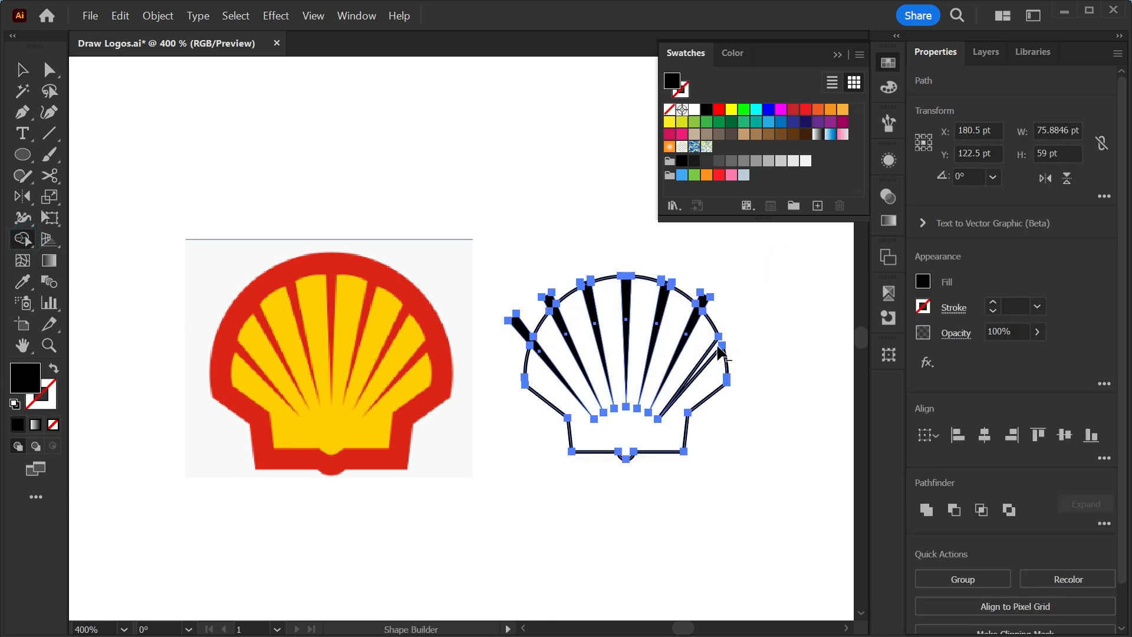
pyautogui.keyDown('alt'); pyautogui.click(697, 319); pyautogui.keyUp('alt')
pyautogui.keyDown('alt'); pyautogui.click(664, 304); pyautogui.keyUp('alt')
pyautogui.keyDown('alt'); pyautogui.click(626, 312); pyautogui.keyUp('alt')
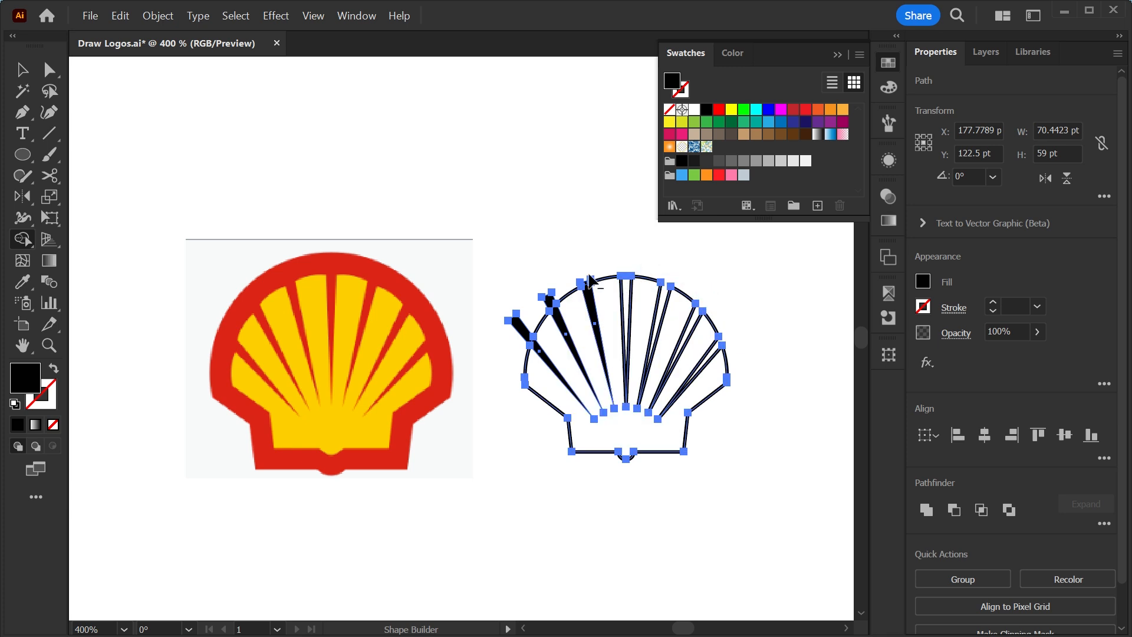
pyautogui.keyDown('alt'); pyautogui.click(591, 306); pyautogui.keyUp('alt')
pyautogui.keyDown('alt'); pyautogui.click(551, 302); pyautogui.keyUp('alt')
pyautogui.keyDown('alt'); pyautogui.click(510, 320); pyautogui.keyUp('alt')
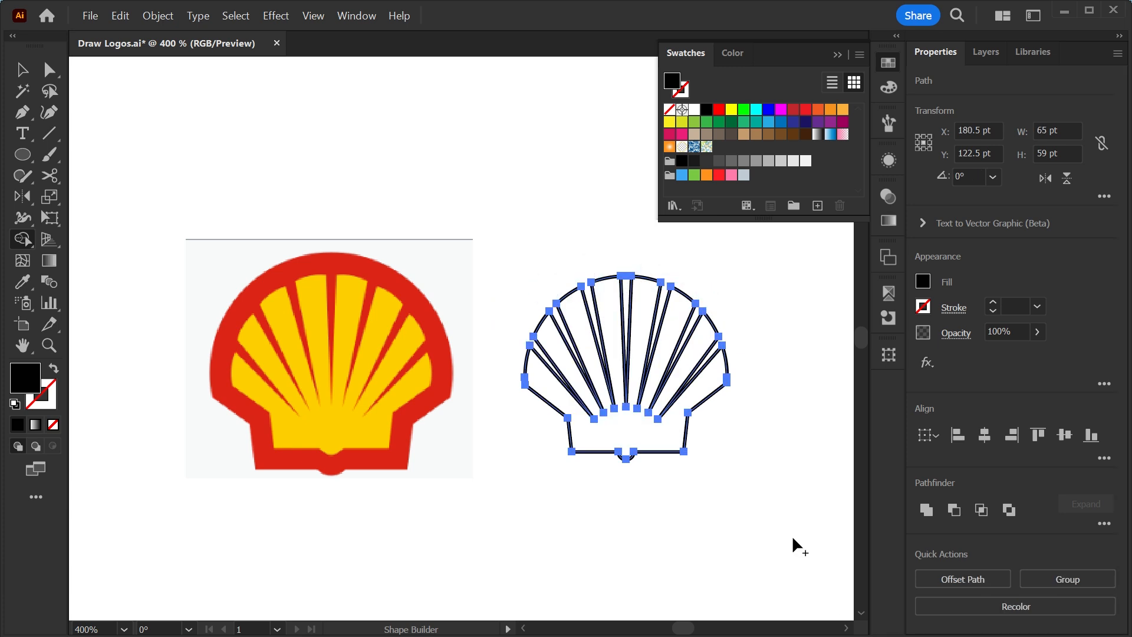
pyautogui.press('v')
pyautogui.click(642, 523)
pyautogui.press('a')
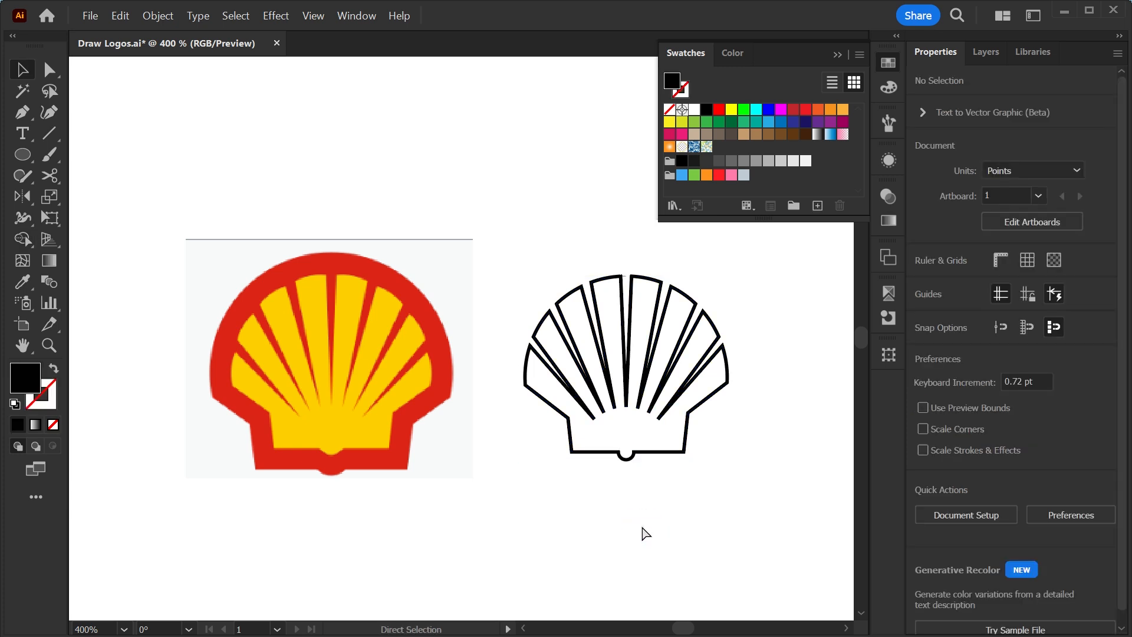
# Undo the Shape Builder cuts and the move of the artwork off the reference
pyautogui.hotkey('ctrl', 'a')
pyautogui.hotkey('ctrl', 'z')
pyautogui.hotkey('ctrl', 'z')
pyautogui.hotkey('ctrl', 'z')
# Move the shell outline with its seven stripes level to the right, clear of the reference image
pyautogui.press('v')
pyautogui.moveTo(416, 328); pyautogui.dragTo(749, 327)
pyautogui.click(790, 277)
# Unite the seven black stripes into one object, leaving the shell outline out of the selection
pyautogui.moveTo(808, 264); pyautogui.dragTo(545, 500)
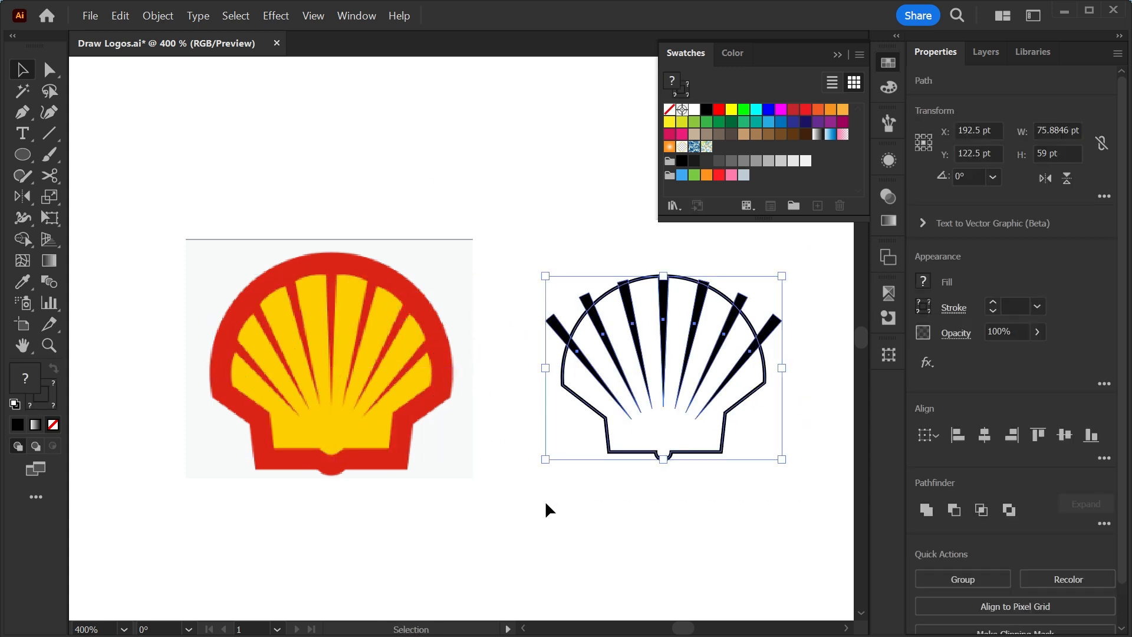
pyautogui.keyDown('shift'); pyautogui.click(689, 452); pyautogui.keyUp('shift')
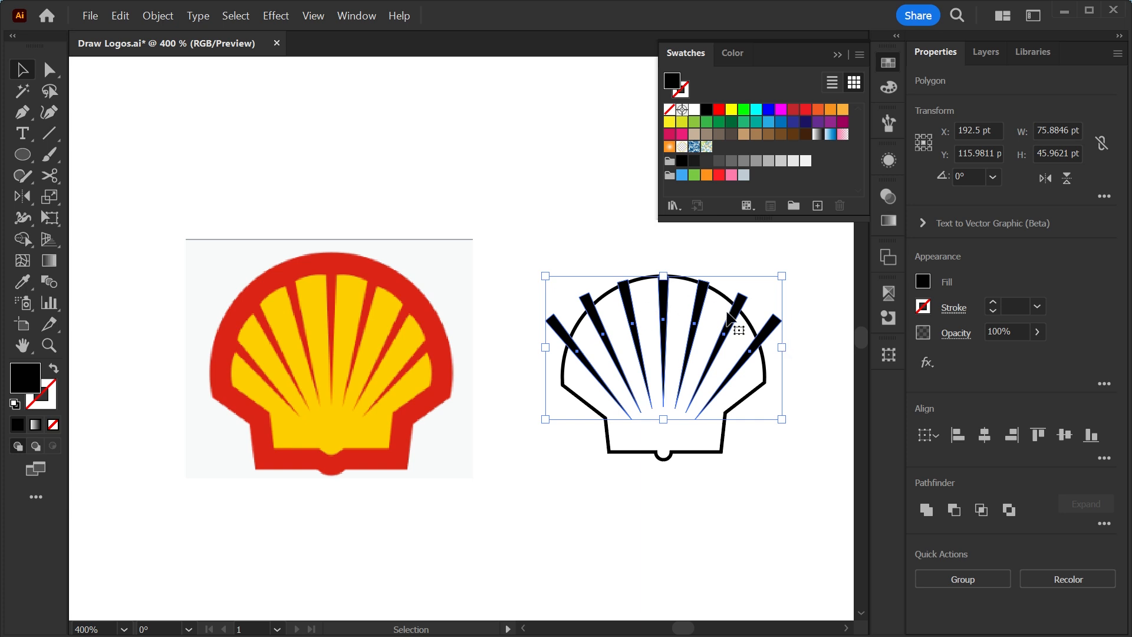
pyautogui.click(926, 509)
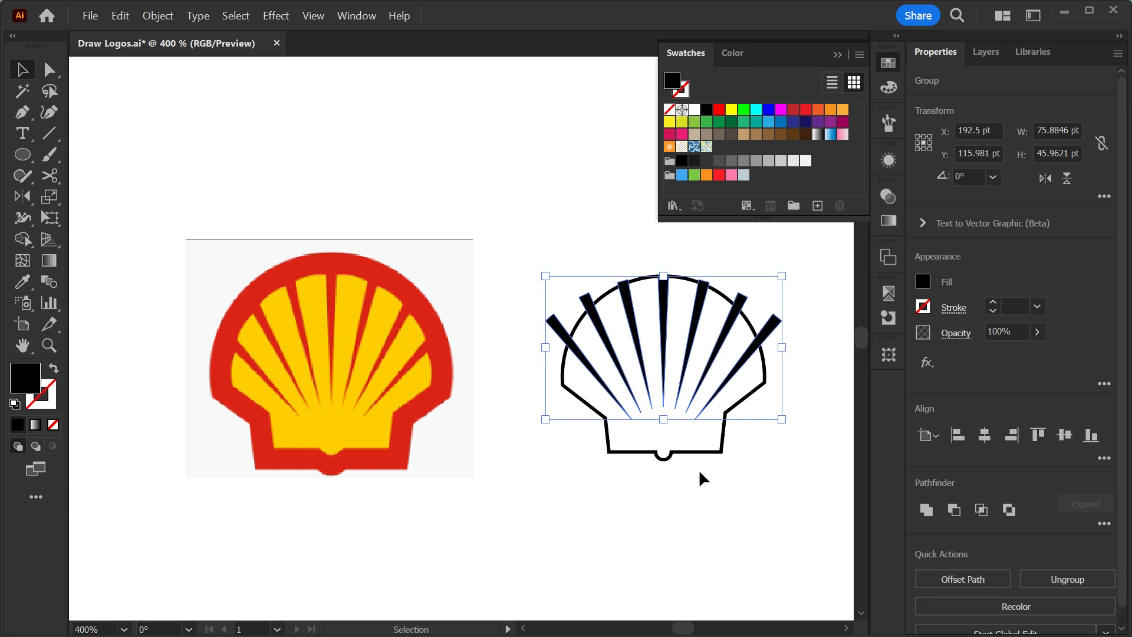
pyautogui.click(756, 455)
# Offset the shell outline outward by 6 pt with mitered joins for the logo's outer border
pyautogui.click(755, 391)
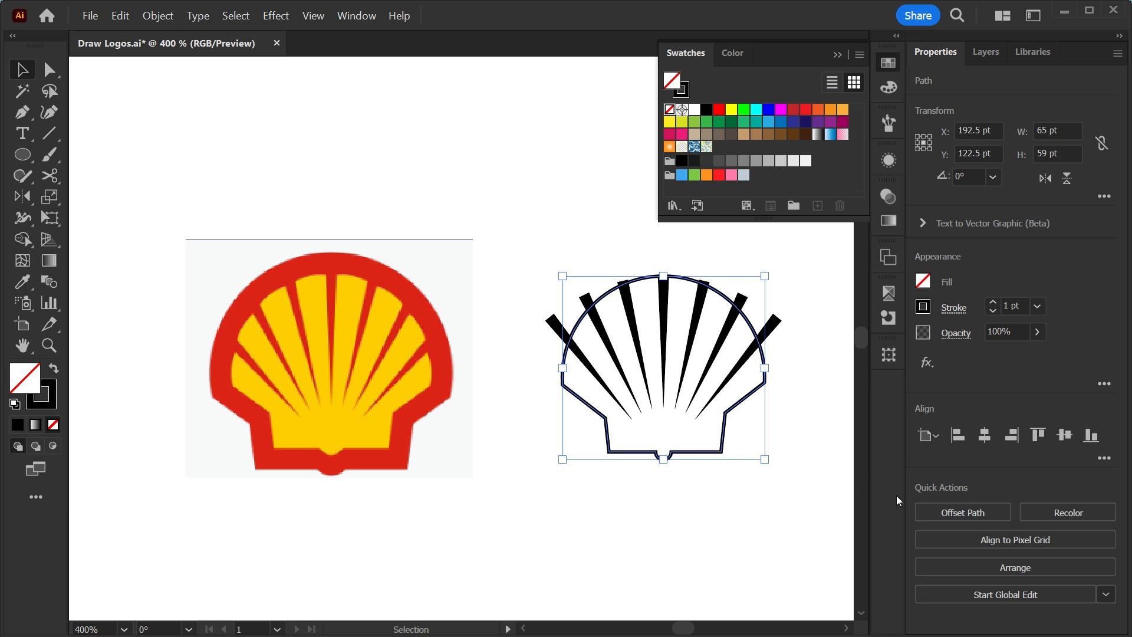
pyautogui.click(940, 514)
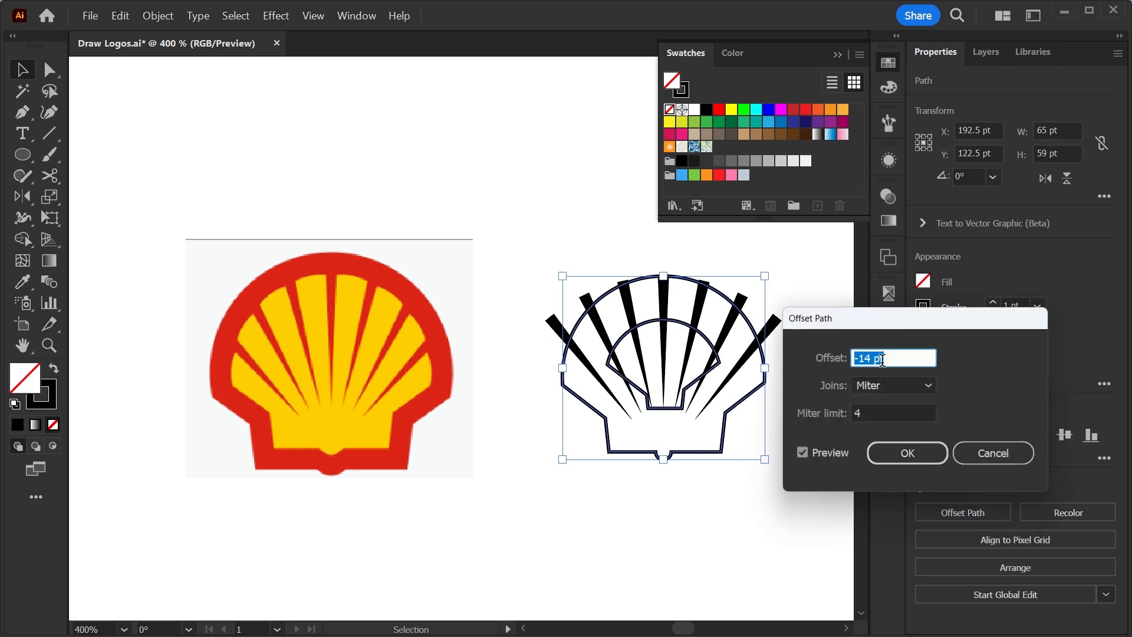
pyautogui.write('-1')
pyautogui.press('Up')
pyautogui.press('Up')
pyautogui.press('Up')
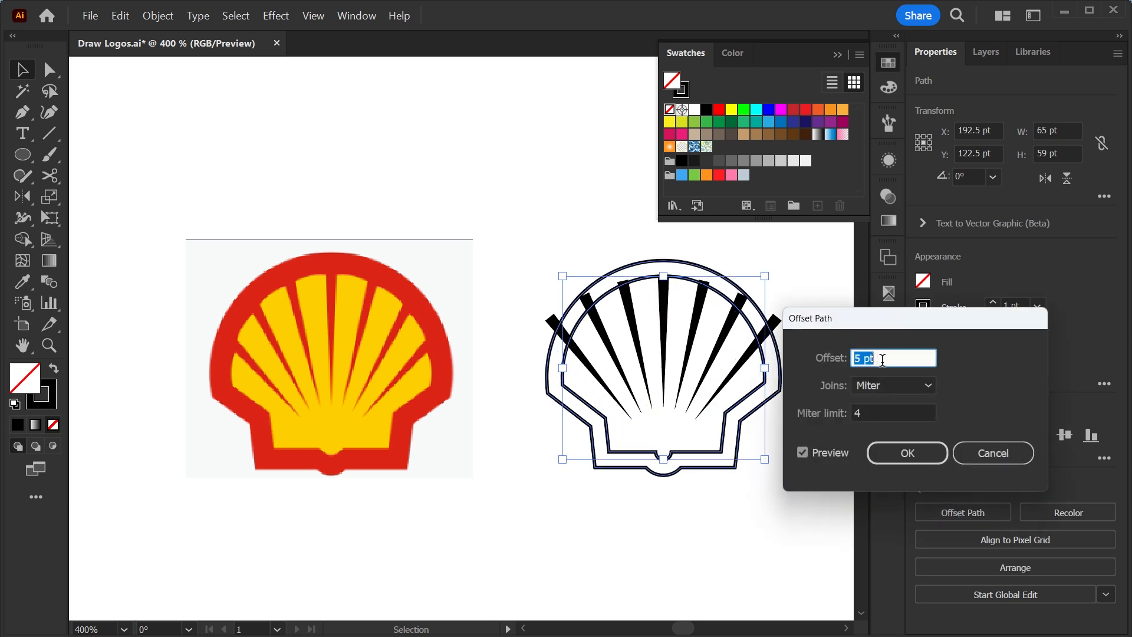
pyautogui.click(892, 455)
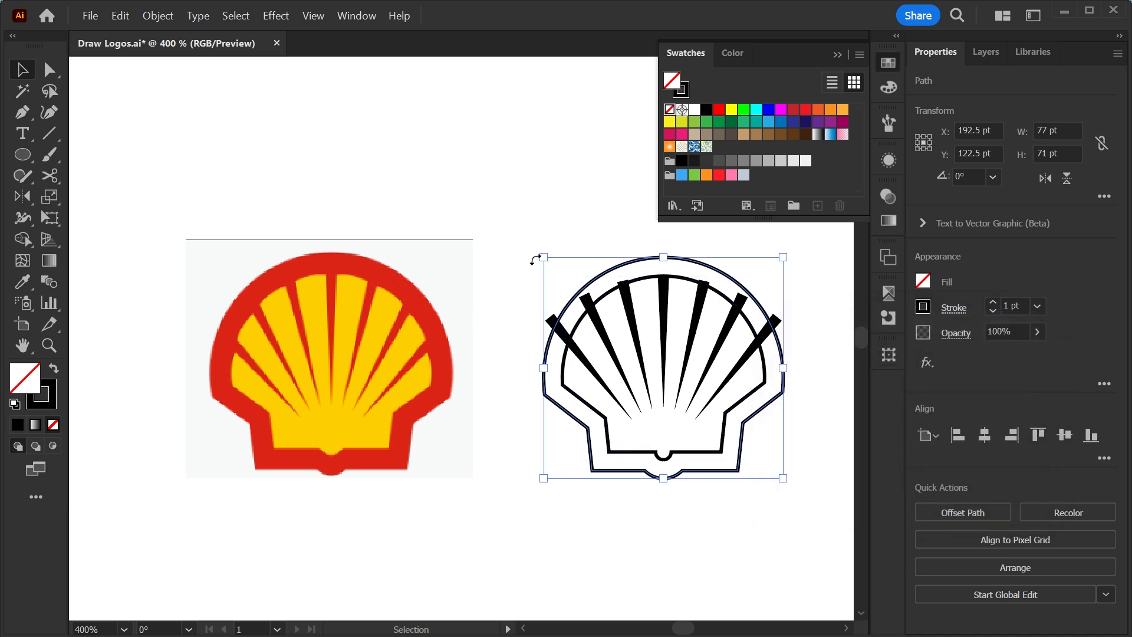
# Fill the outer shell shape with the red sampled from the reference logo
pyautogui.press('i')
pyautogui.click(391, 271)
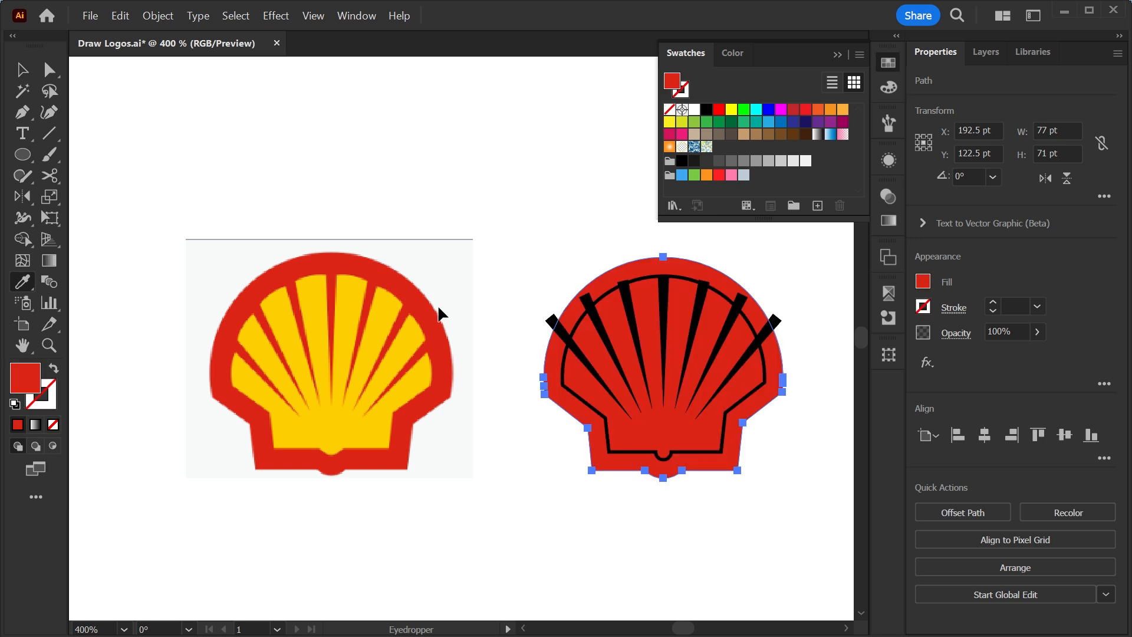
pyautogui.press('v')
pyautogui.click(693, 543)
# Fill the inner shell shape with the yellow sampled from the reference logo
pyautogui.click(720, 452)
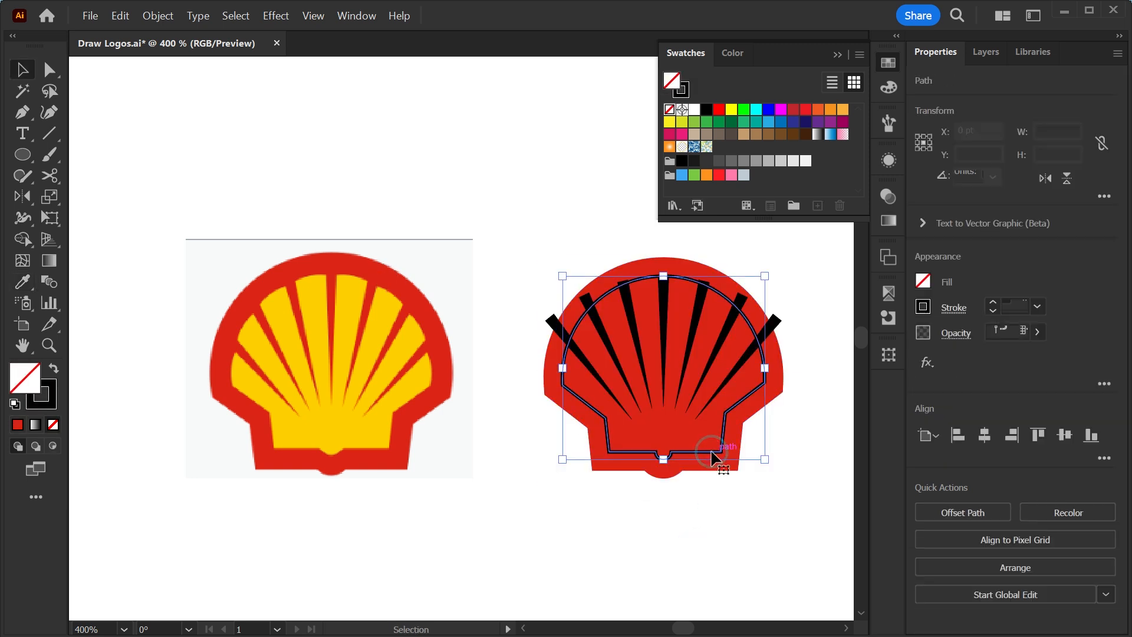
pyautogui.press('i')
pyautogui.click(375, 428)
pyautogui.press('v')
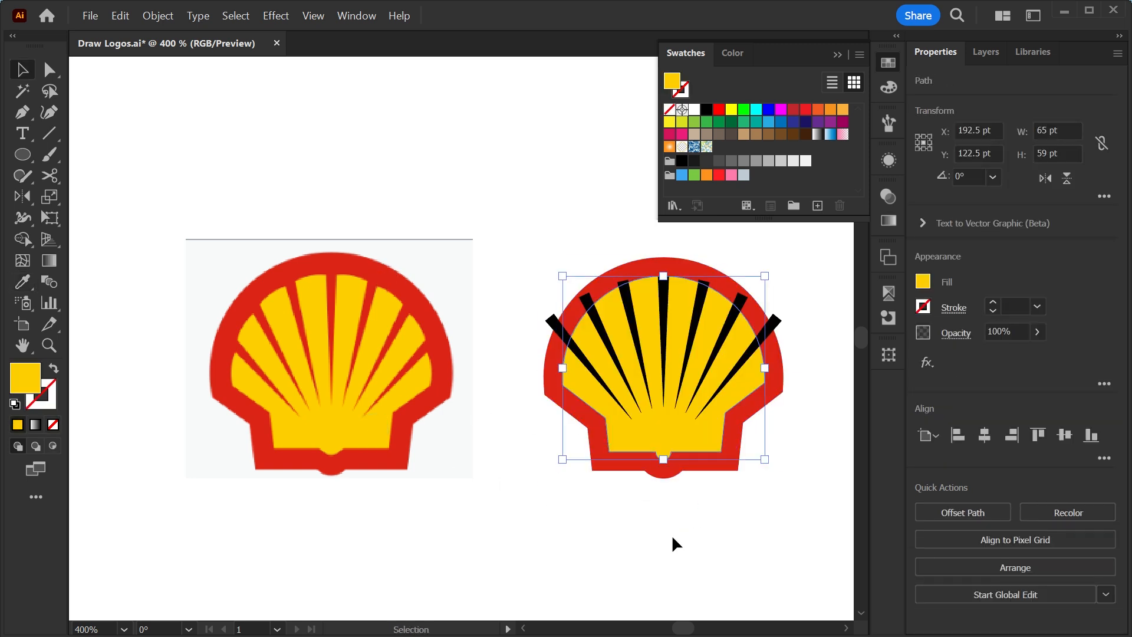
pyautogui.click(672, 536)
# Subtract the united black stripes from the yellow shell shape with Minus Front
pyautogui.click(777, 323)
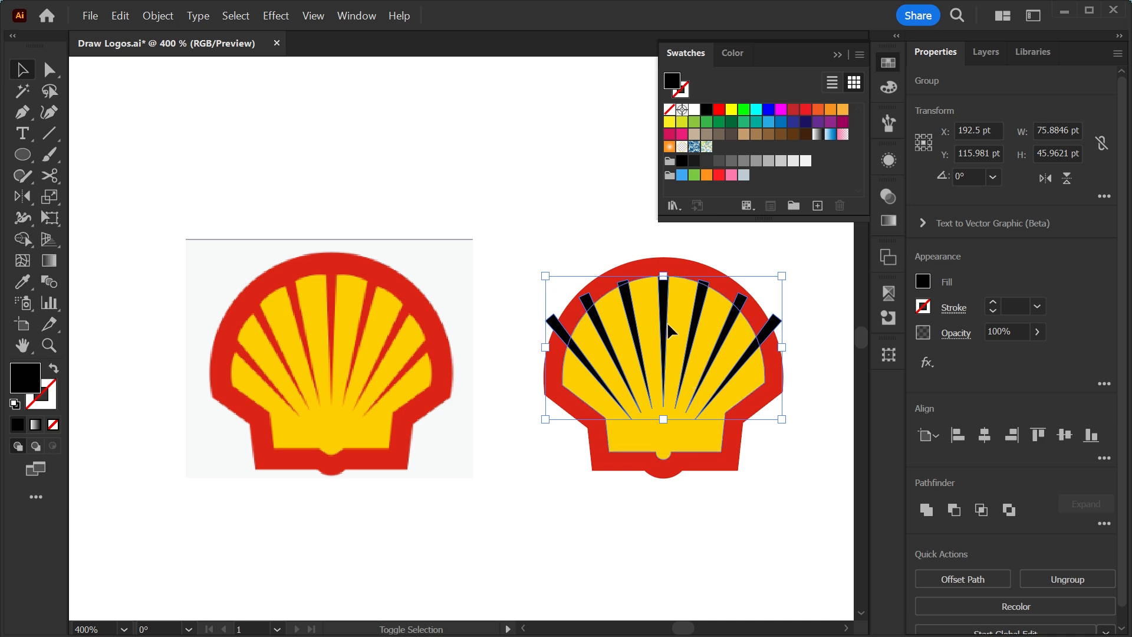
pyautogui.keyDown('shift'); pyautogui.click(677, 445); pyautogui.keyUp('shift')
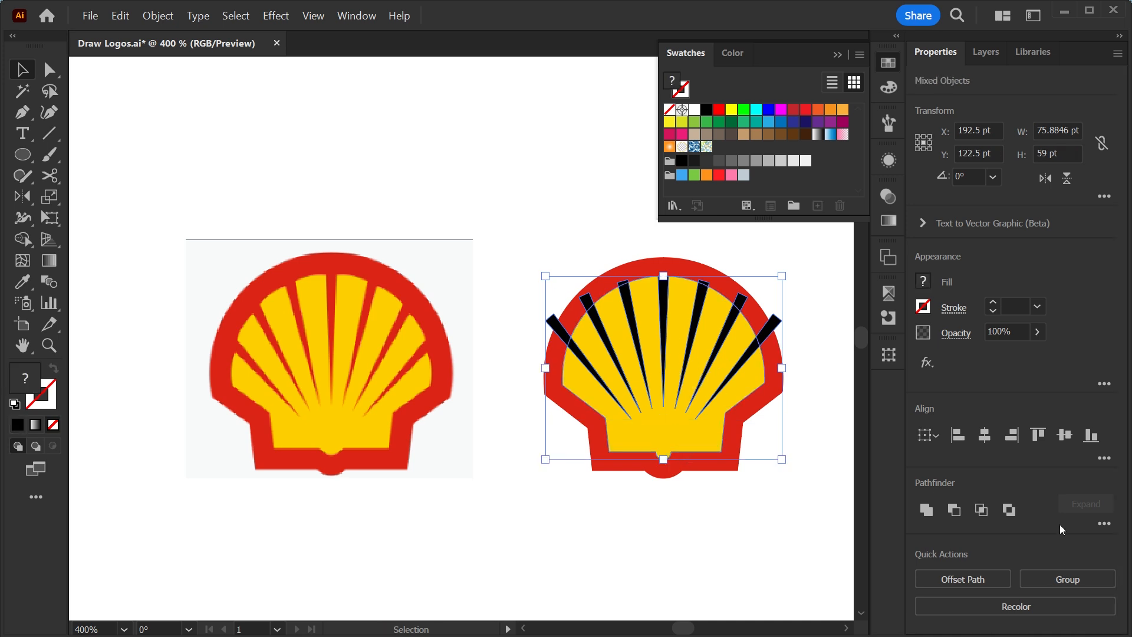
pyautogui.click(1103, 523)
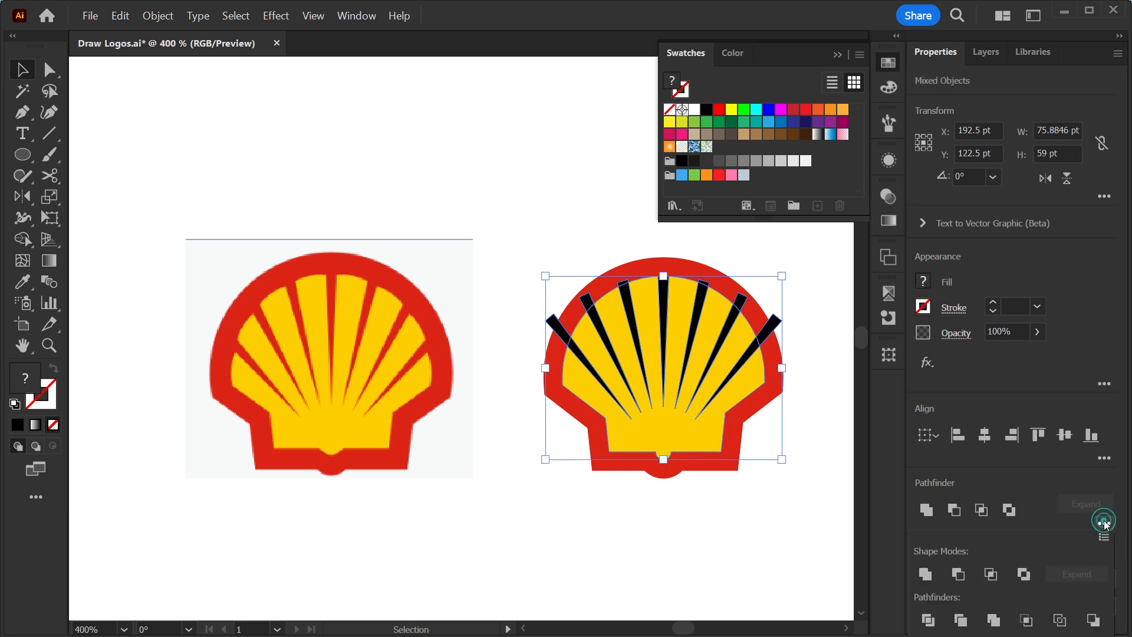
pyautogui.click(958, 573)
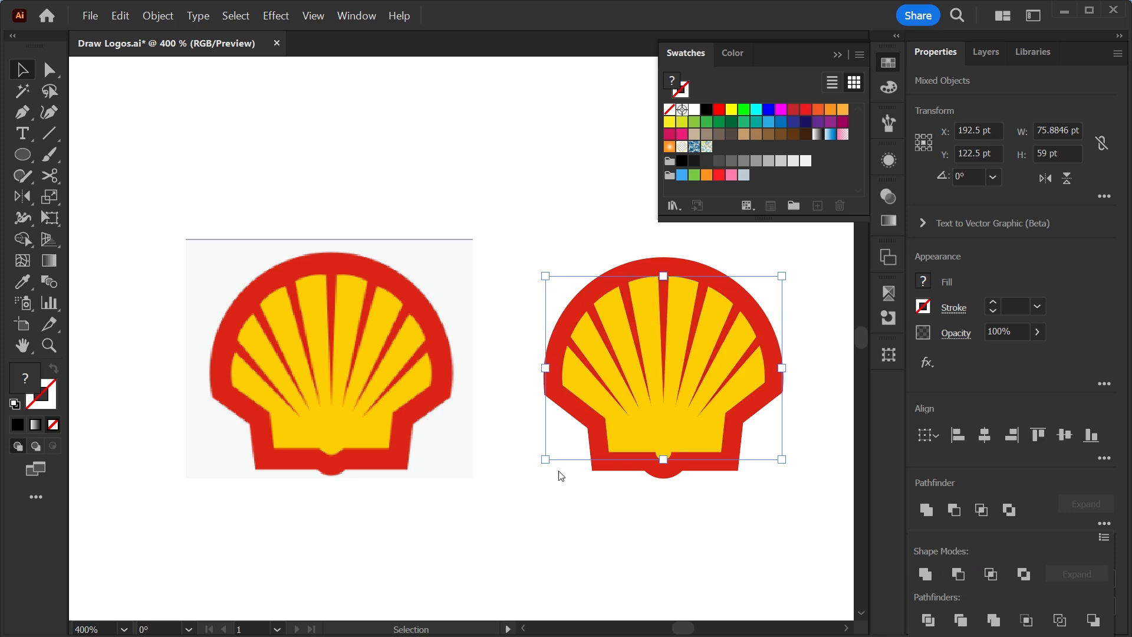
pyautogui.click(634, 541)
# Nudge the redrawn shell toward the reference, and unlock and delete the Shell reference image
pyautogui.moveTo(631, 423); pyautogui.dragTo(605, 416)
pyautogui.press('a')
pyautogui.hotkey('ctrl', '-')
pyautogui.hotkey('ctrl', '-')
pyautogui.hotkey('ctrl', '-')
pyautogui.press('space')
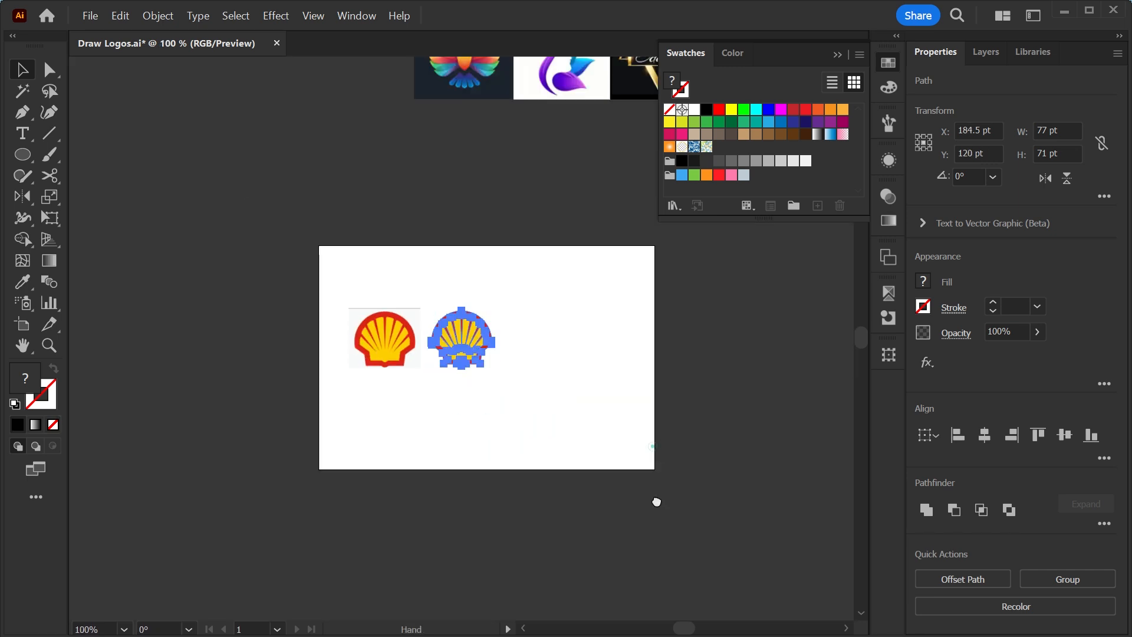
pyautogui.moveTo(652, 447); pyautogui.dragTo(683, 574)
pyautogui.click(422, 472)
pyautogui.rightClick(415, 457)
pyautogui.click(422, 503)
pyautogui.press('alt')
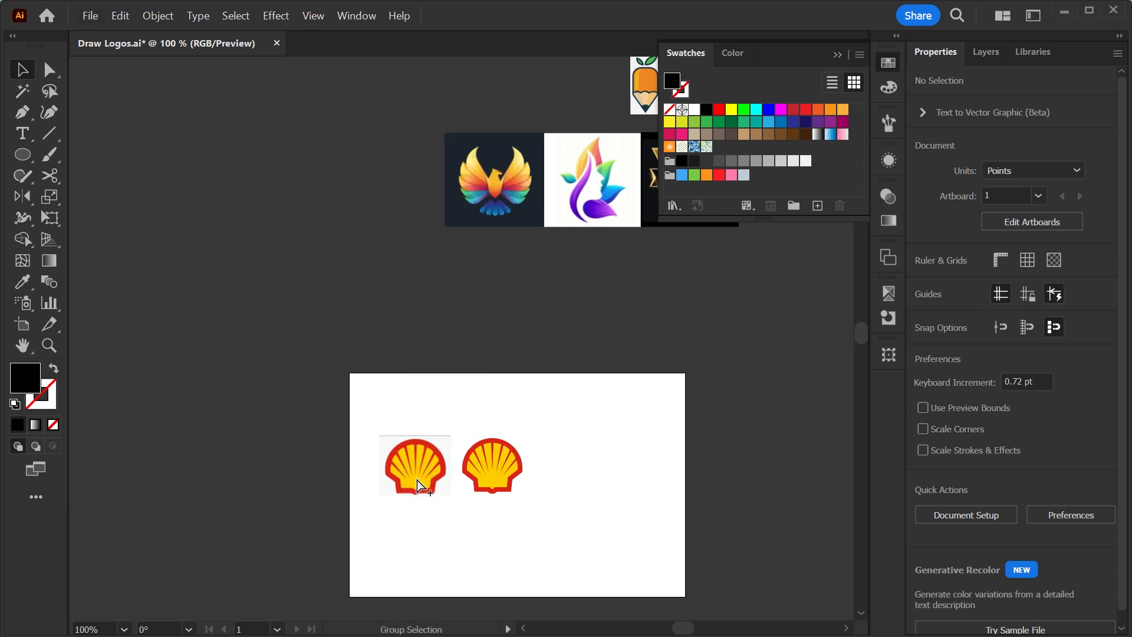
pyautogui.keyDown('alt'); pyautogui.click(416, 480); pyautogui.keyUp('alt')
pyautogui.moveTo(425, 459); pyautogui.dragTo(390, 436)
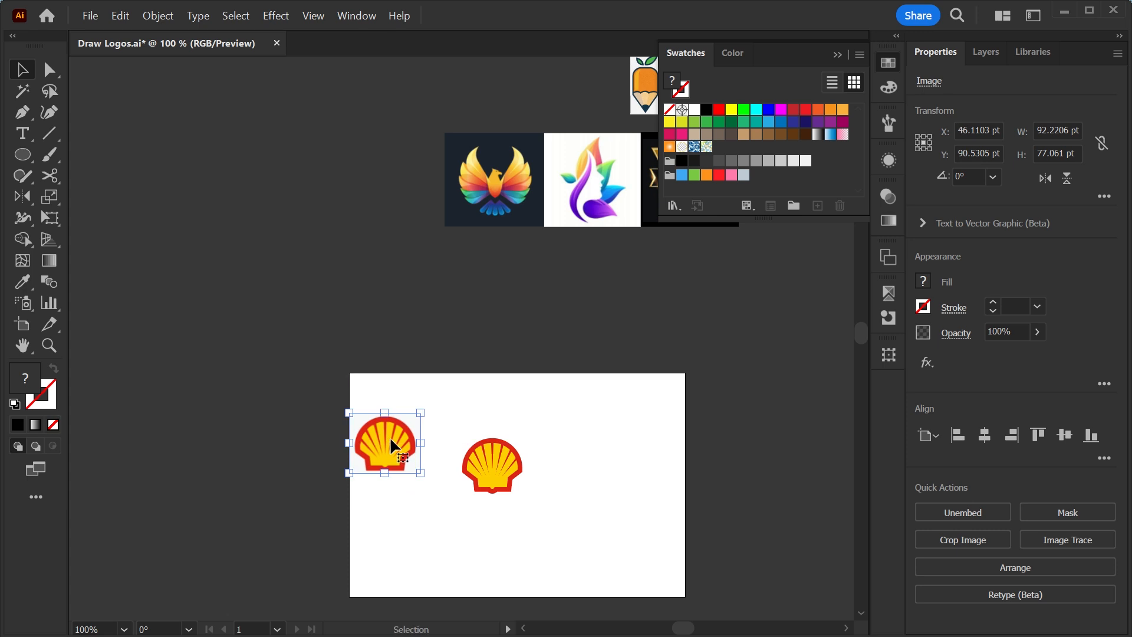
pyautogui.press('Delete')
# Move the finished Shell logo off the artboard, up beside the completed LG and Olympic rings logos
pyautogui.moveTo(586, 416); pyautogui.dragTo(432, 99)
pyautogui.hotkey('ctrl', '-')
pyautogui.scroll(3, 450, 511)
pyautogui.scroll(5, 432, 99)
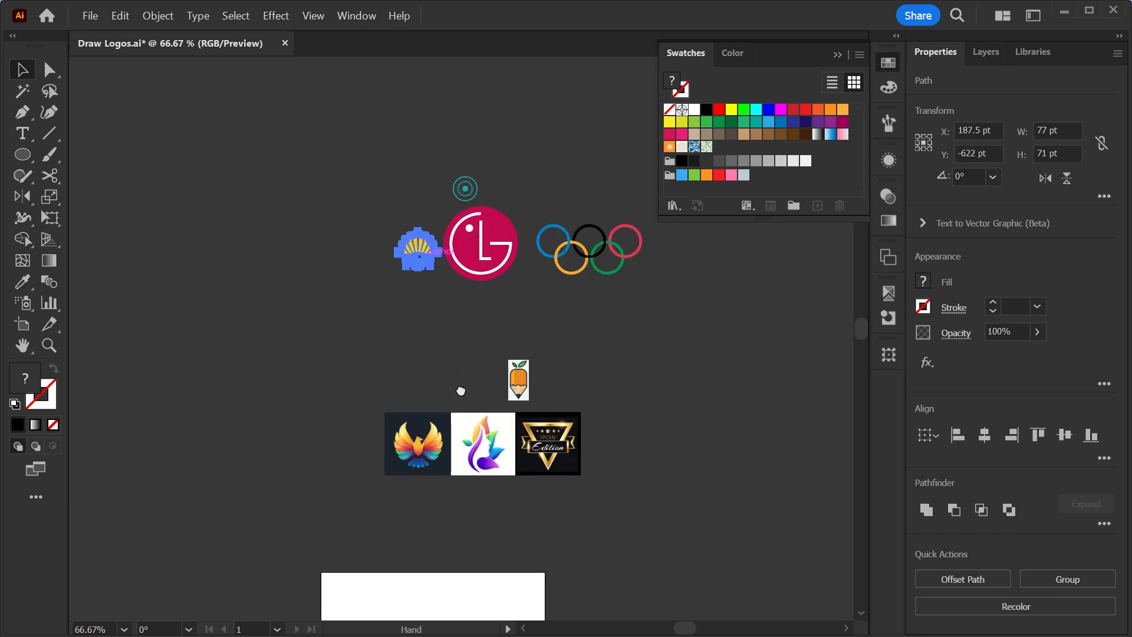
pyautogui.moveTo(431, 287); pyautogui.dragTo(443, 270)
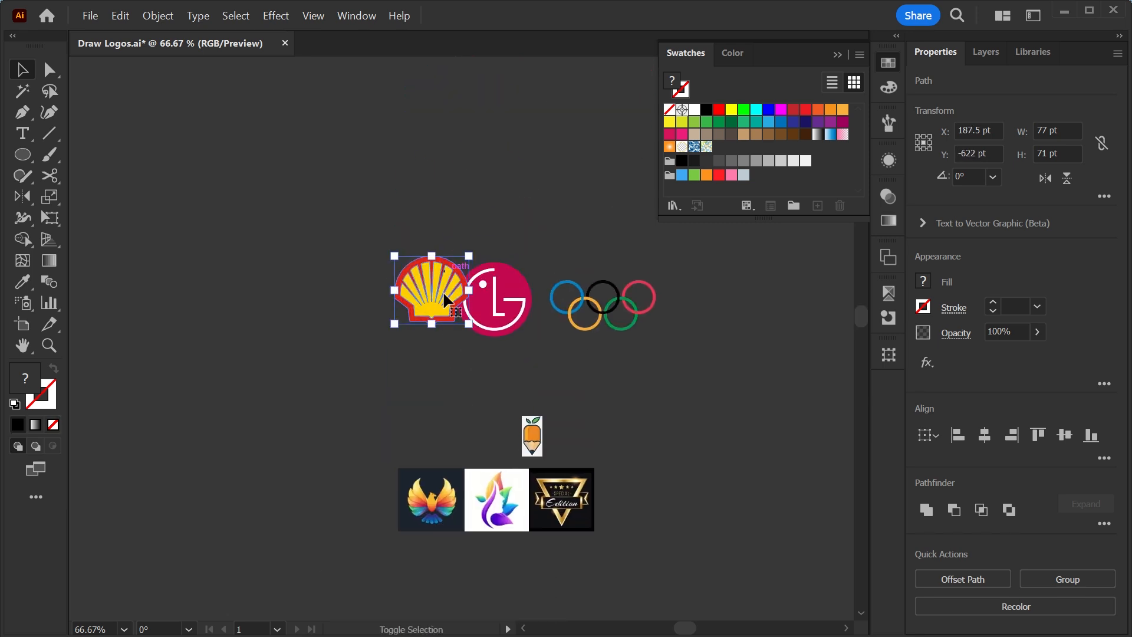
# Examine the frame, ribbon and lettering of the Special Edition badge reference up close
pyautogui.press('z')
pyautogui.moveTo(529, 468); pyautogui.dragTo(594, 531)
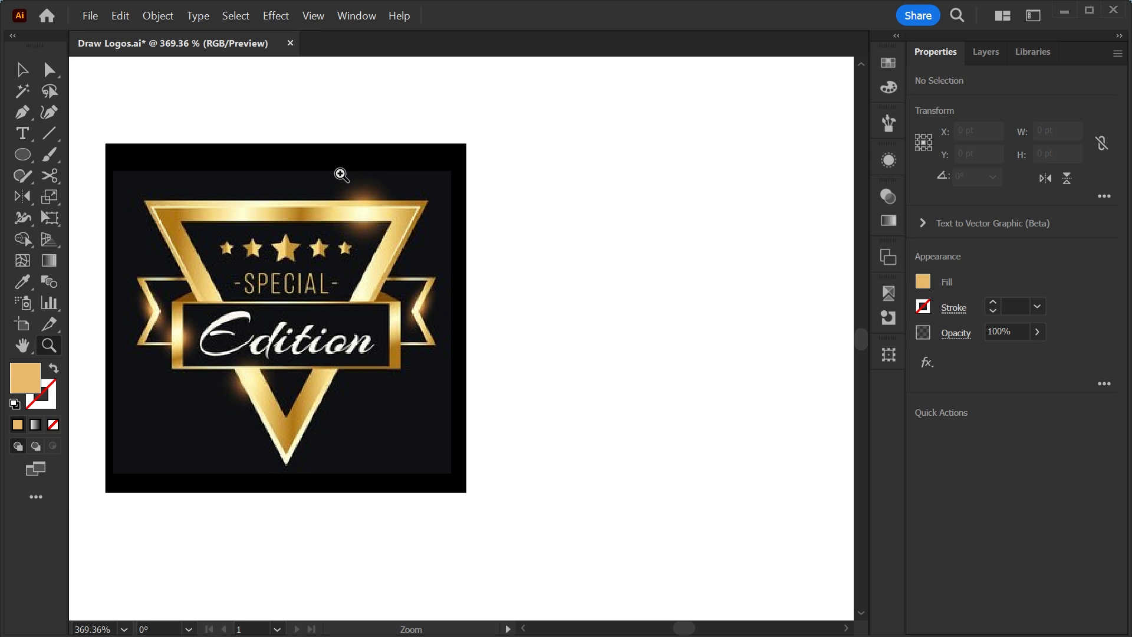
pyautogui.moveTo(367, 316); pyautogui.dragTo(457, 397)
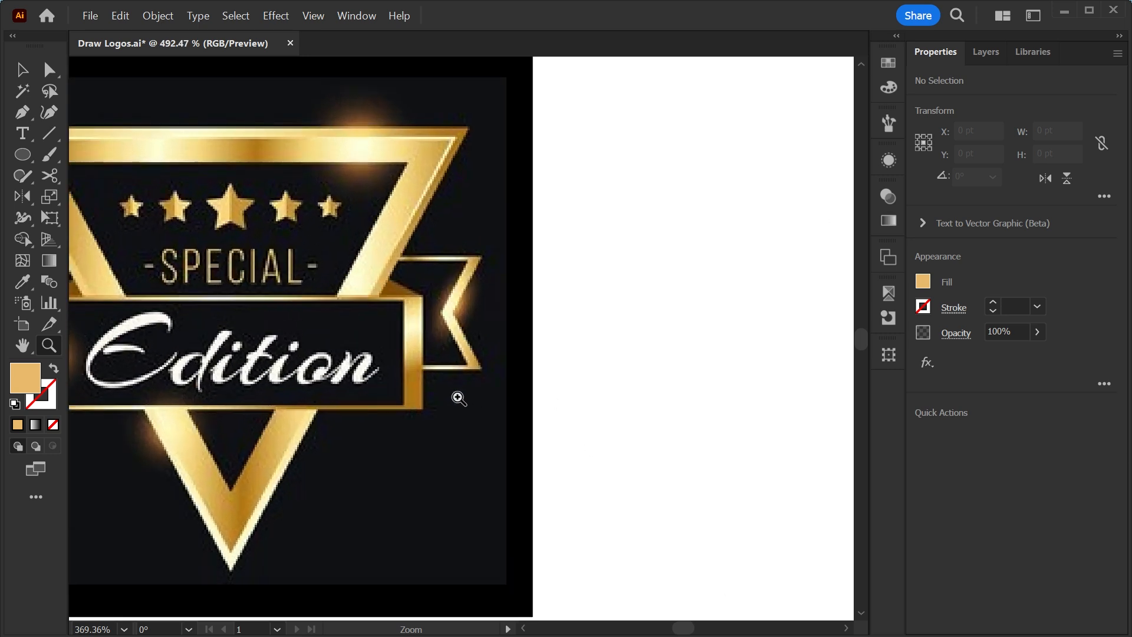
pyautogui.moveTo(387, 396); pyautogui.dragTo(532, 261)
pyautogui.press('v')
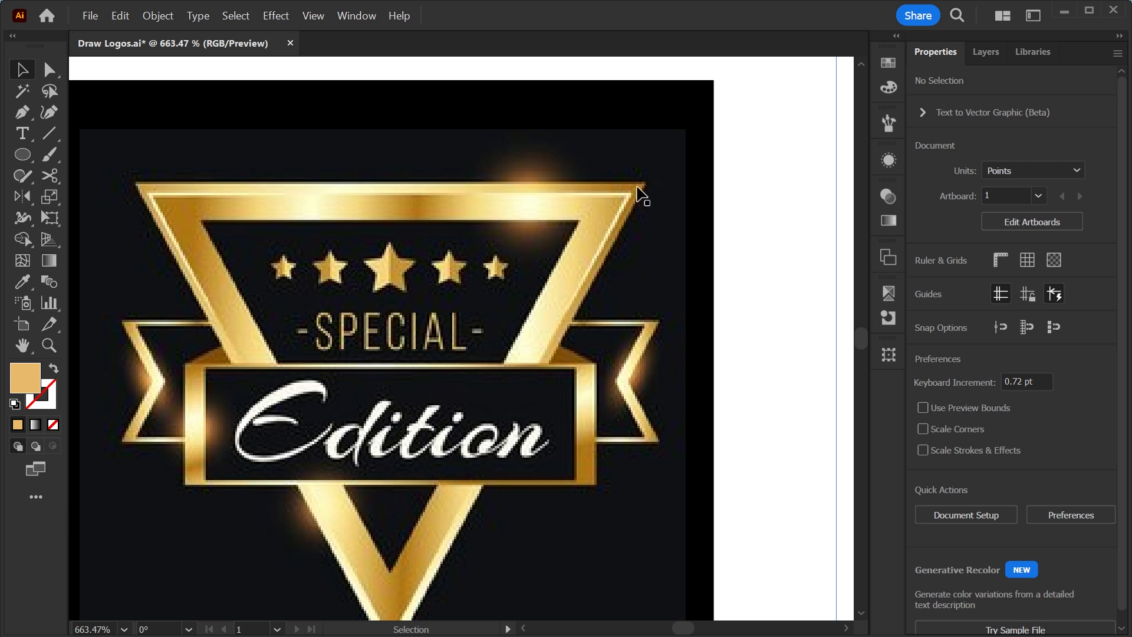
pyautogui.hotkey('ctrl', '-')
pyautogui.hotkey('ctrl', '-')
pyautogui.hotkey('ctrl', '-')
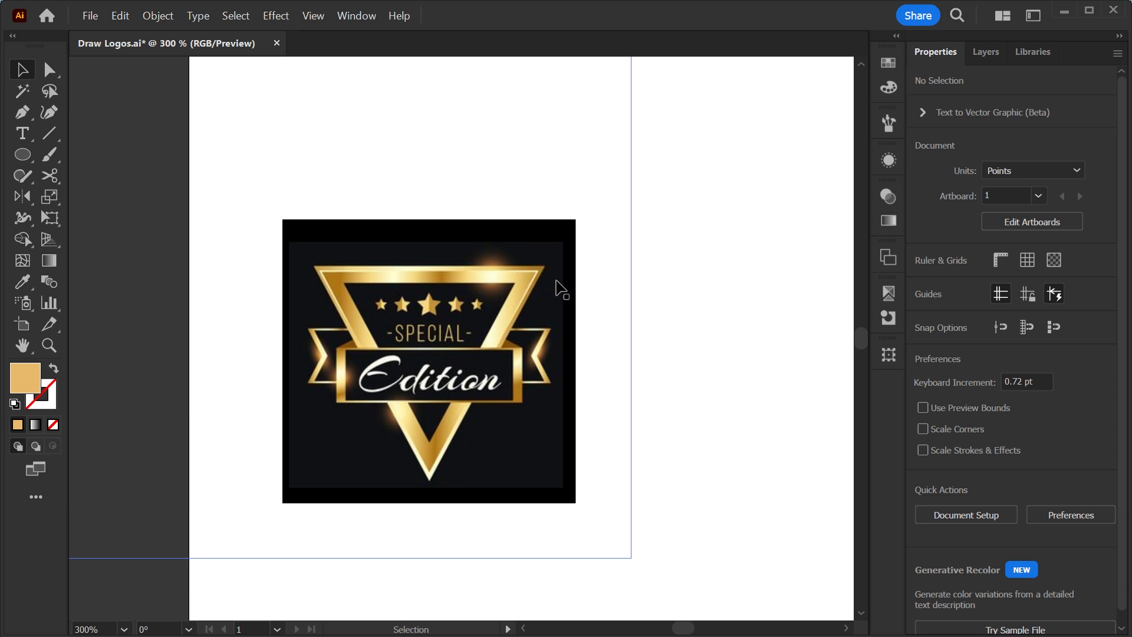
# Create a three-sided polygon with a 50 pt radius beside the badge reference and flip it vertically to point down
pyautogui.hscroll(5, 672, 311)
pyautogui.click(22, 154)
pyautogui.click(107, 222)
pyautogui.click(543, 321)
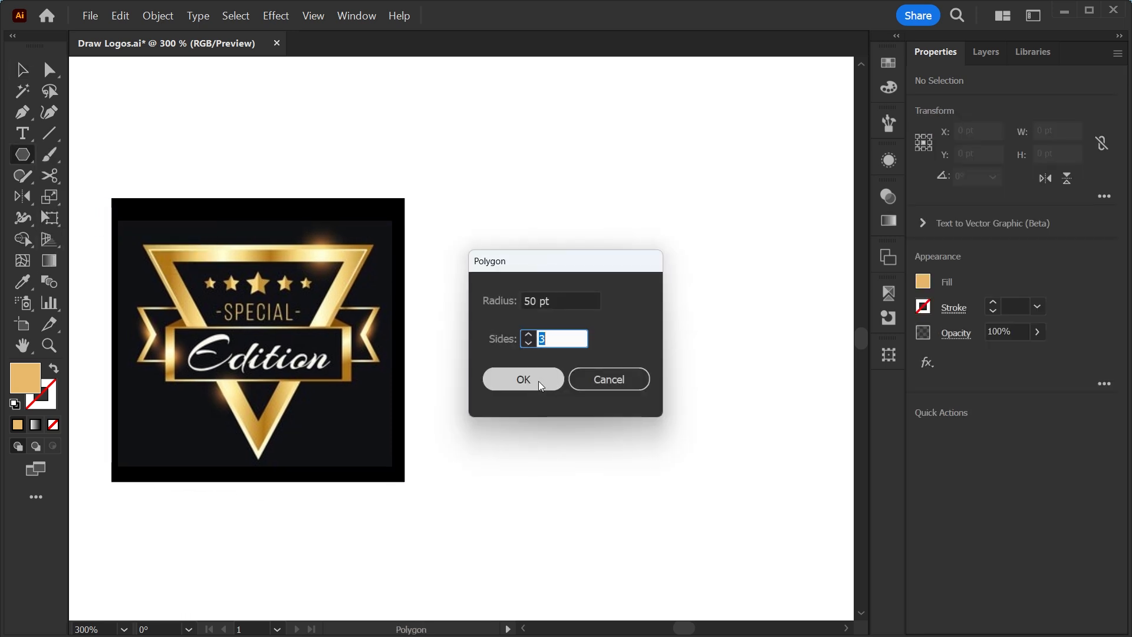
pyautogui.click(532, 385)
pyautogui.press('v')
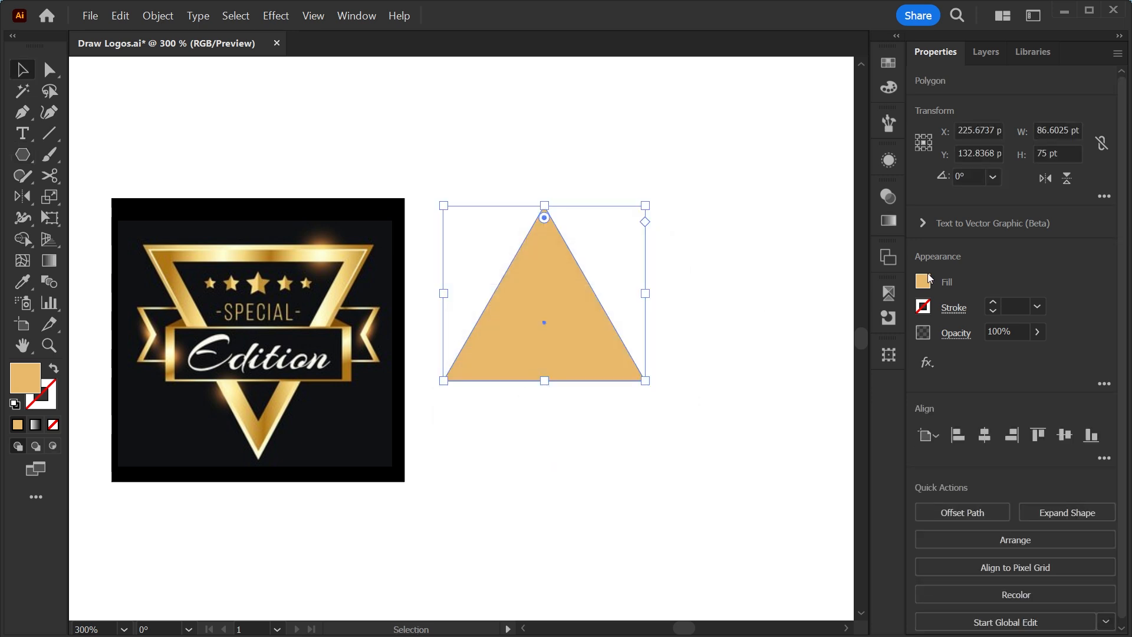
pyautogui.click(1067, 178)
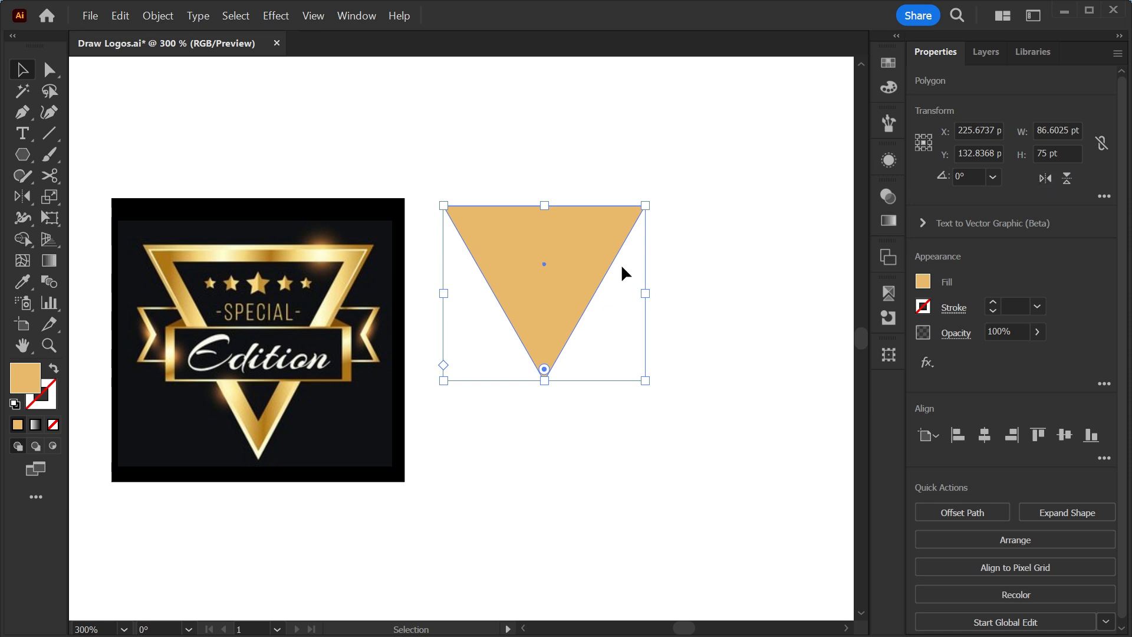
# Fit the triangle to the reference frame's outline at about 93 × 88 pt and place it beside the reference
pyautogui.moveTo(568, 250); pyautogui.dragTo(268, 287)
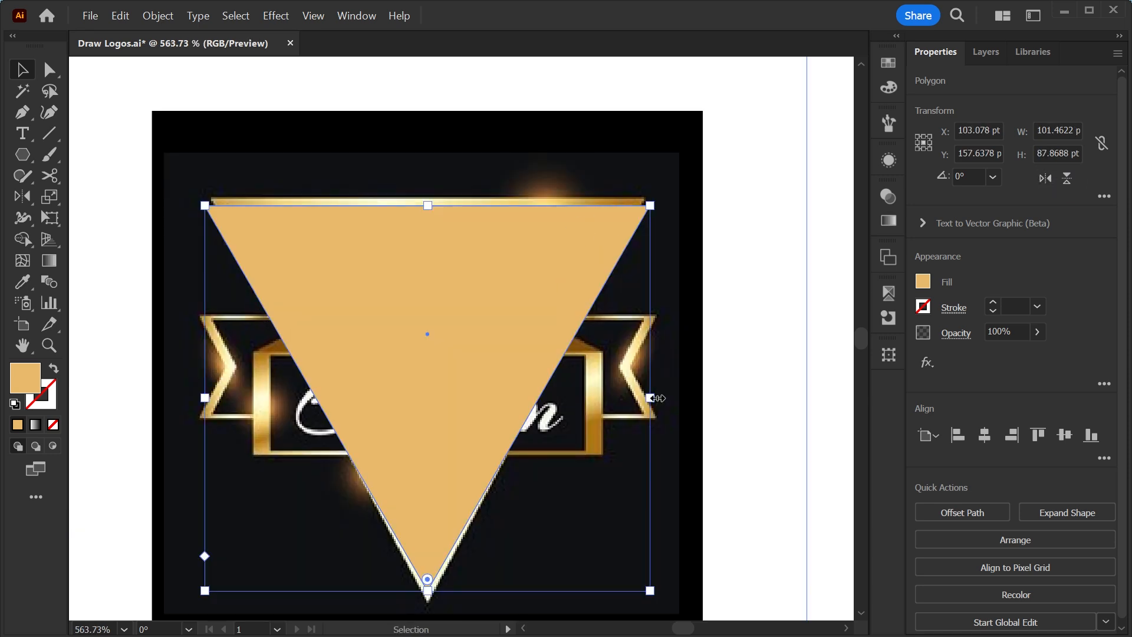
pyautogui.moveTo(650, 398); pyautogui.dragTo(632, 397)
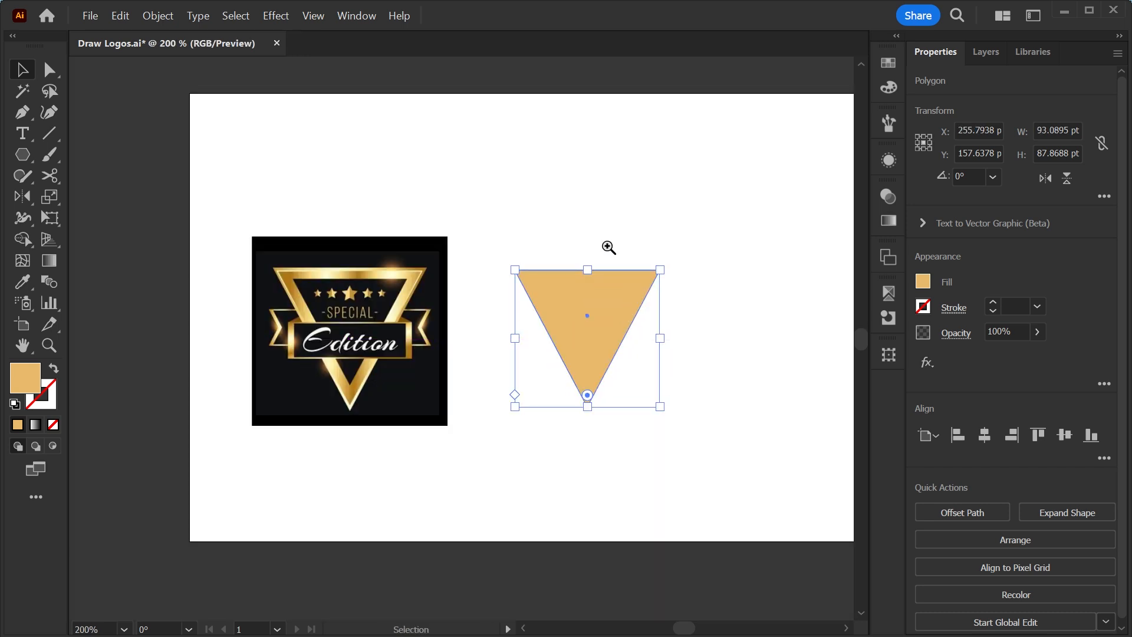
pyautogui.scroll(3, 601, 240)
pyautogui.moveTo(673, 349); pyautogui.dragTo(703, 333)
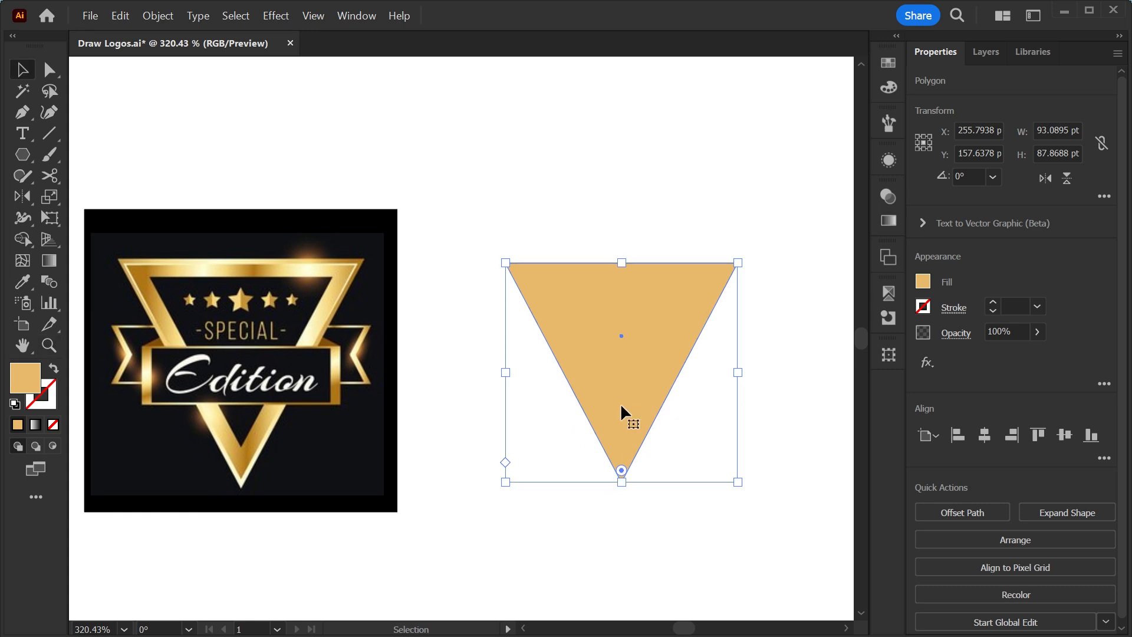
# Offset the triangle's path by -6 pt with miter joins
pyautogui.click(964, 512)
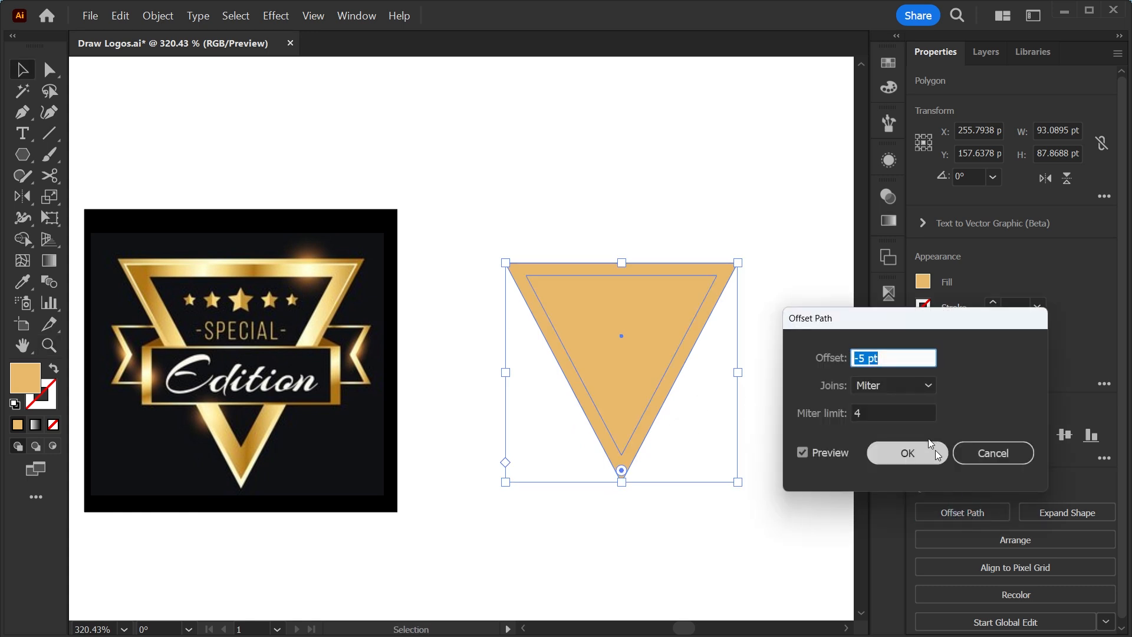
pyautogui.scroll(1, 868, 353)
pyautogui.scroll(-2, 868, 353)
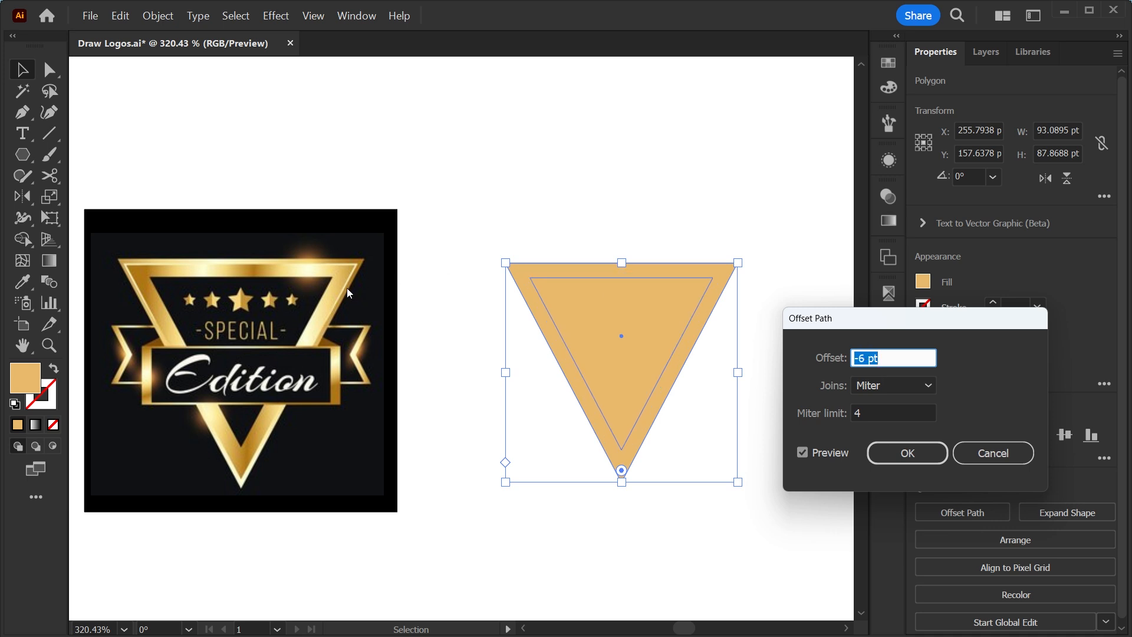
pyautogui.click(893, 455)
# Subtract the inner triangle from the outer one with Minus Front to leave a hollow triangular frame
pyautogui.moveTo(745, 285); pyautogui.dragTo(643, 382)
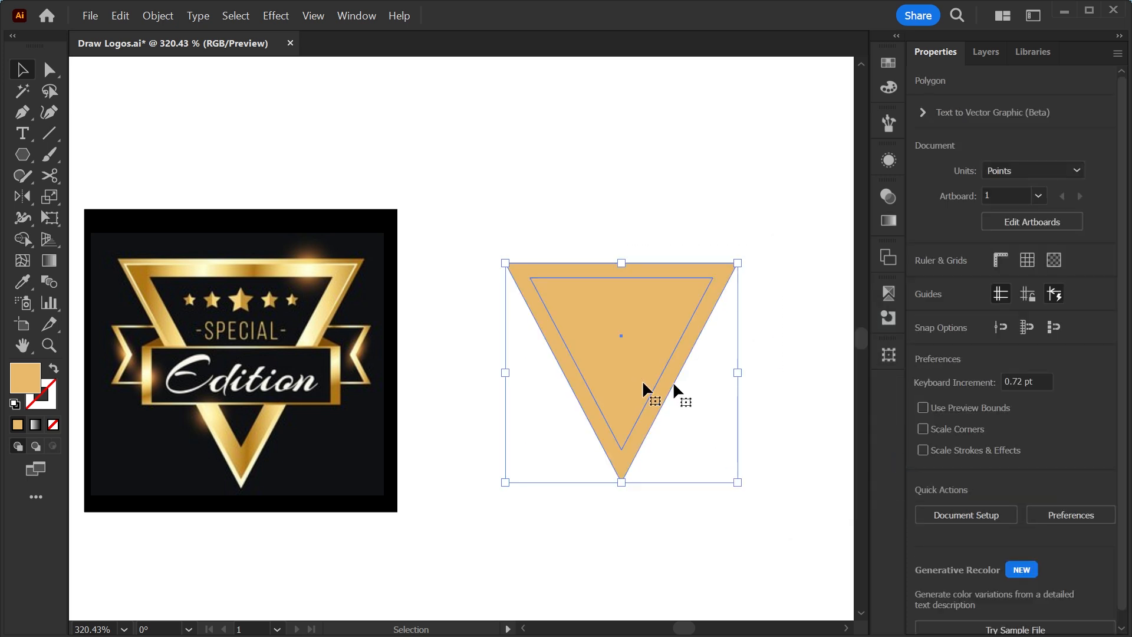
pyautogui.click(954, 510)
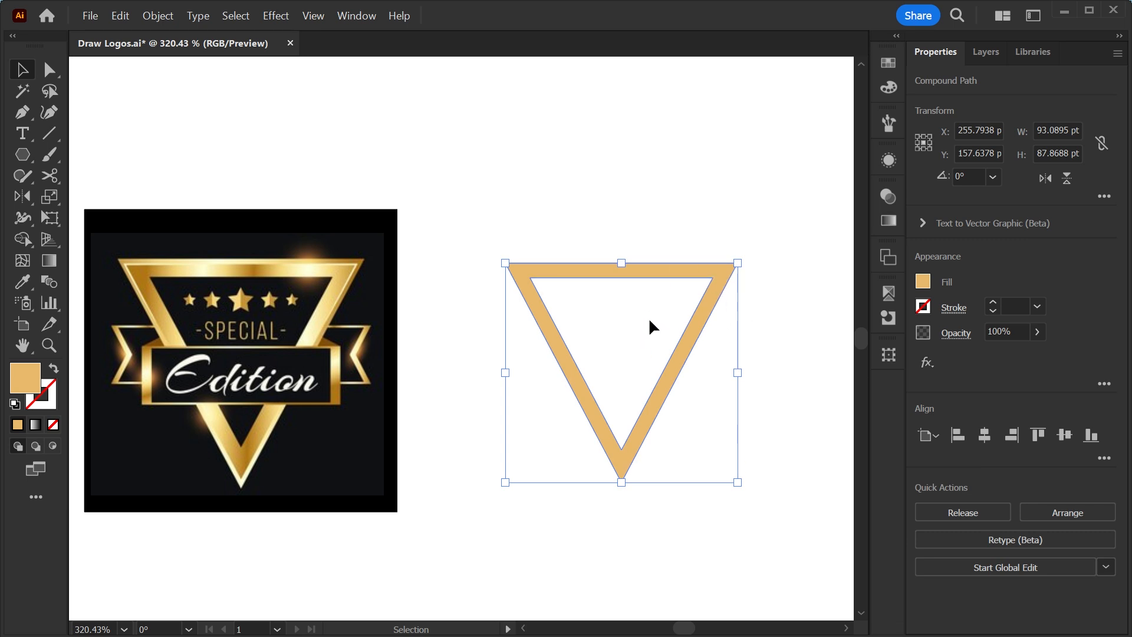
pyautogui.click(605, 455)
pyautogui.click(672, 362)
# Apply a linear gradient to the triangular frame and add seven intermediate color stops along it
pyautogui.scroll(1, 747, 353)
pyautogui.hscroll(1, 747, 354)
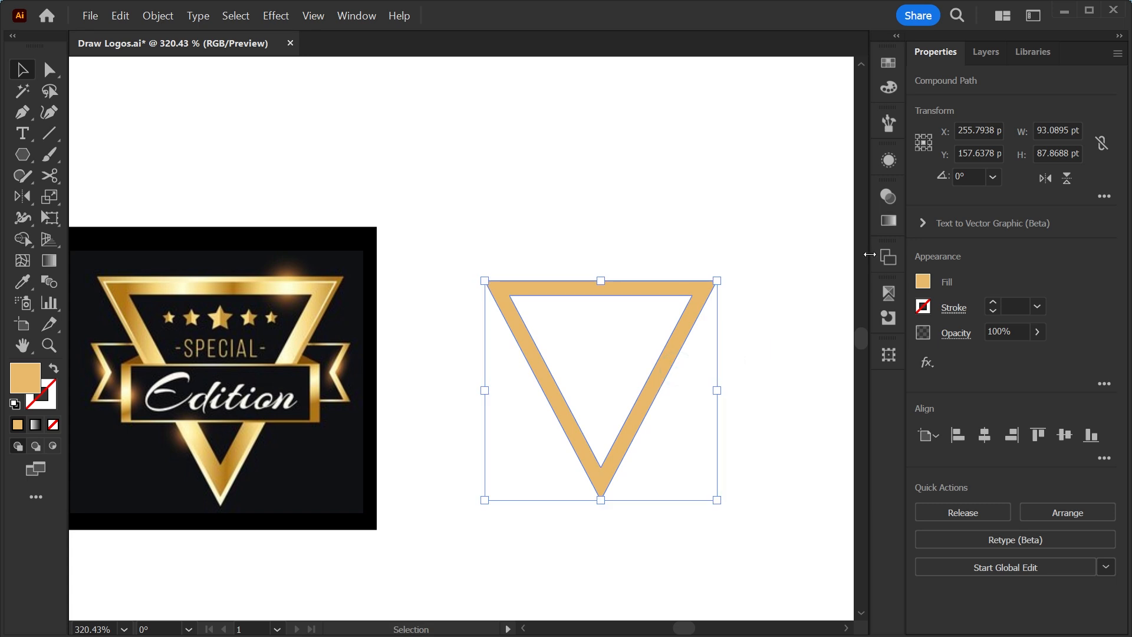
pyautogui.click(888, 218)
pyautogui.click(687, 222)
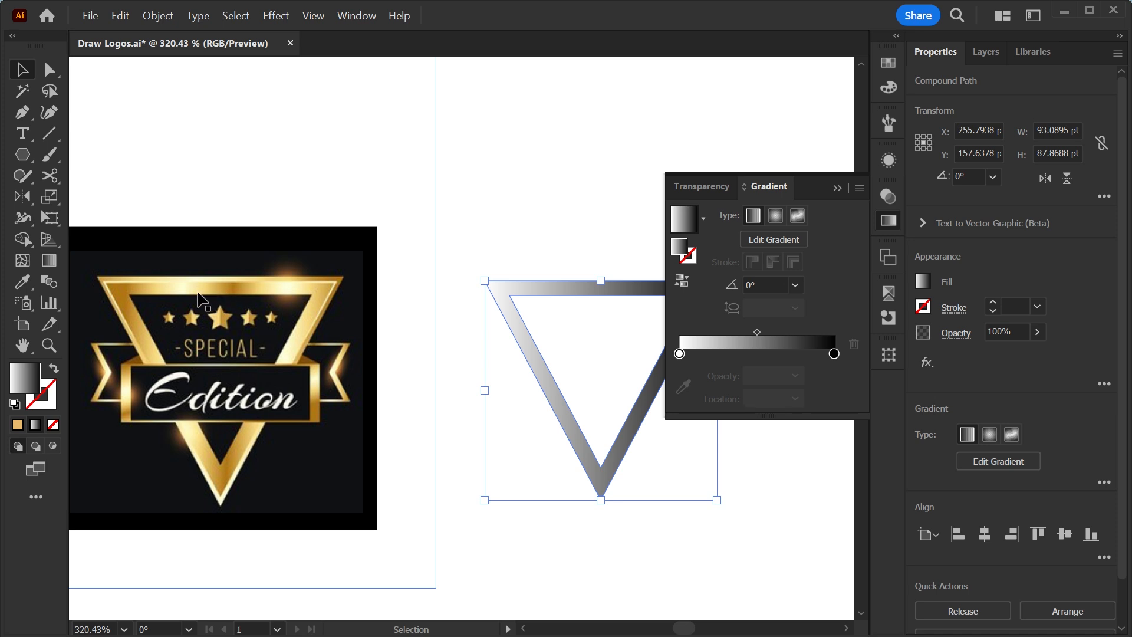
pyautogui.click(814, 354)
pyautogui.click(795, 354)
pyautogui.click(770, 354)
pyautogui.click(745, 354)
pyautogui.click(721, 353)
pyautogui.click(705, 354)
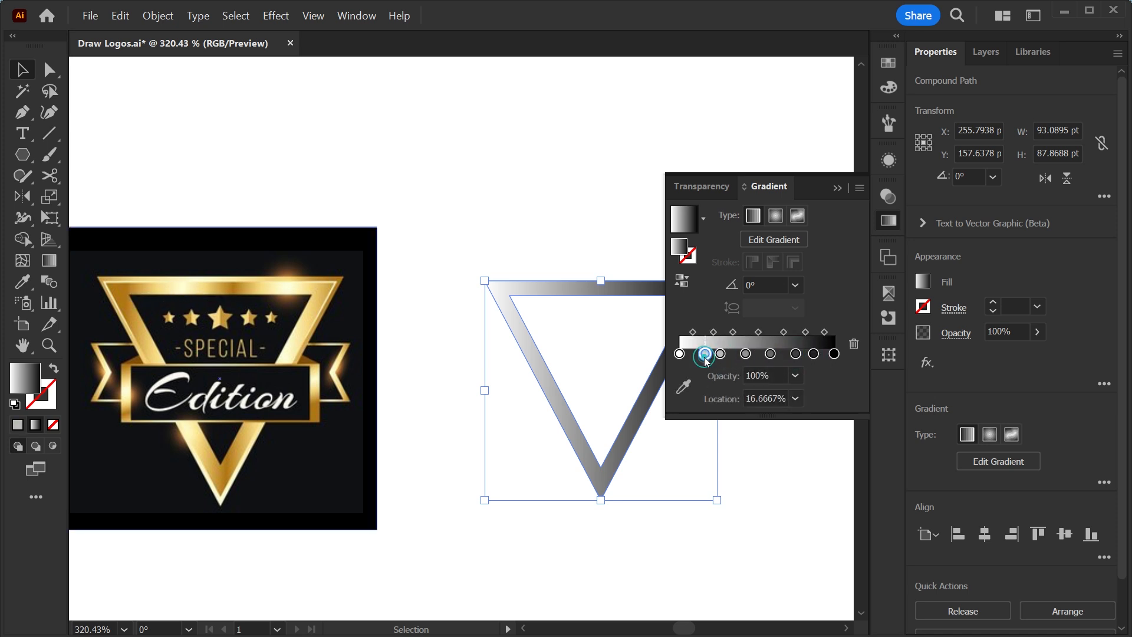
pyautogui.moveTo(705, 354); pyautogui.dragTo(709, 354)
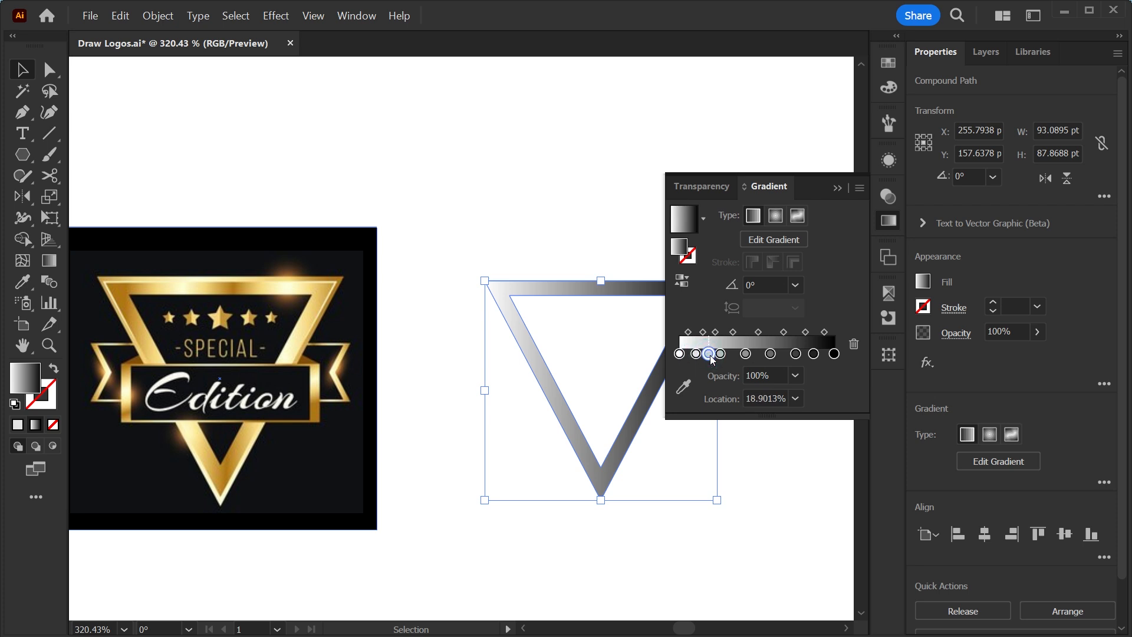
# Color the gradient's 100% stop dark gold and the 88.5475% stop lighter gold, sampled from the reference frame's upper-right corner
pyautogui.click(833, 353)
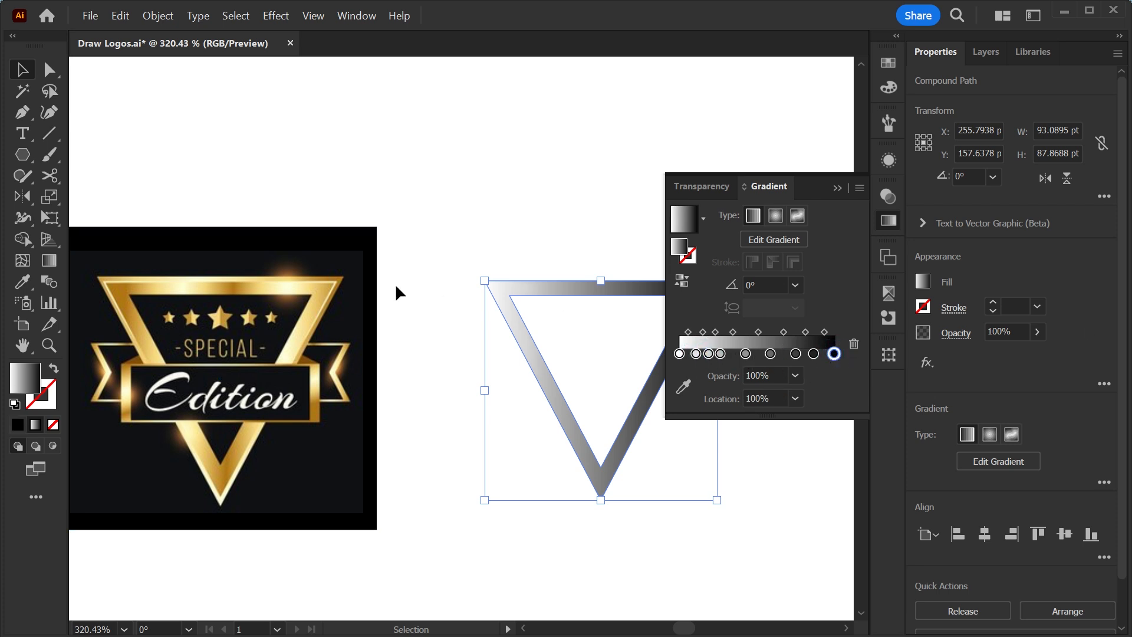
pyautogui.press('i')
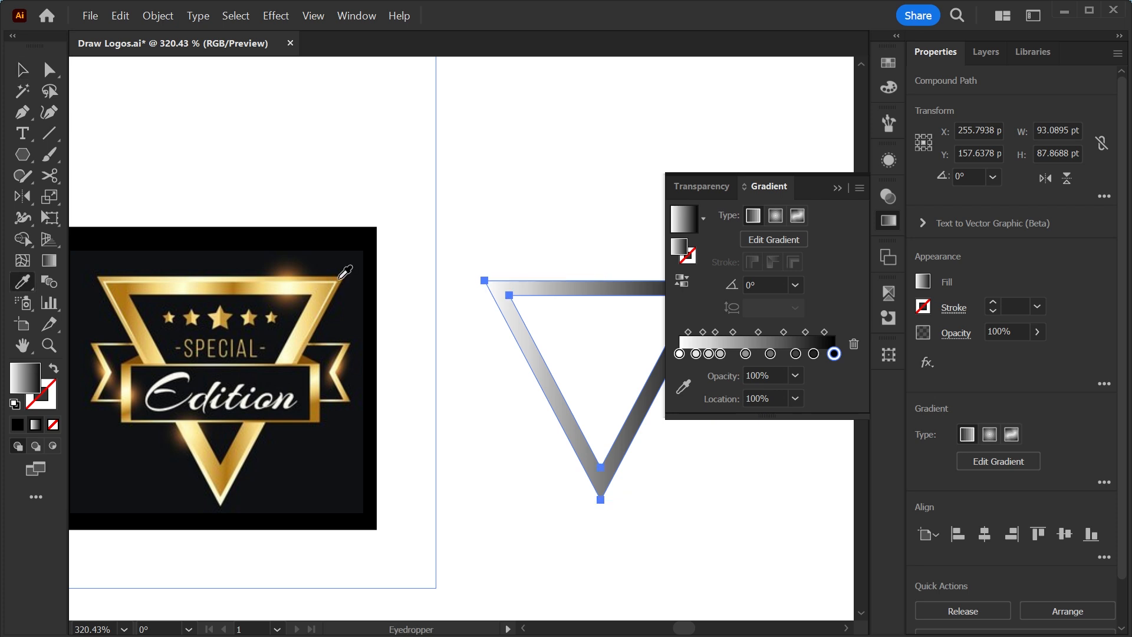
pyautogui.keyDown('shift'); pyautogui.click(340, 278); pyautogui.keyUp('shift')
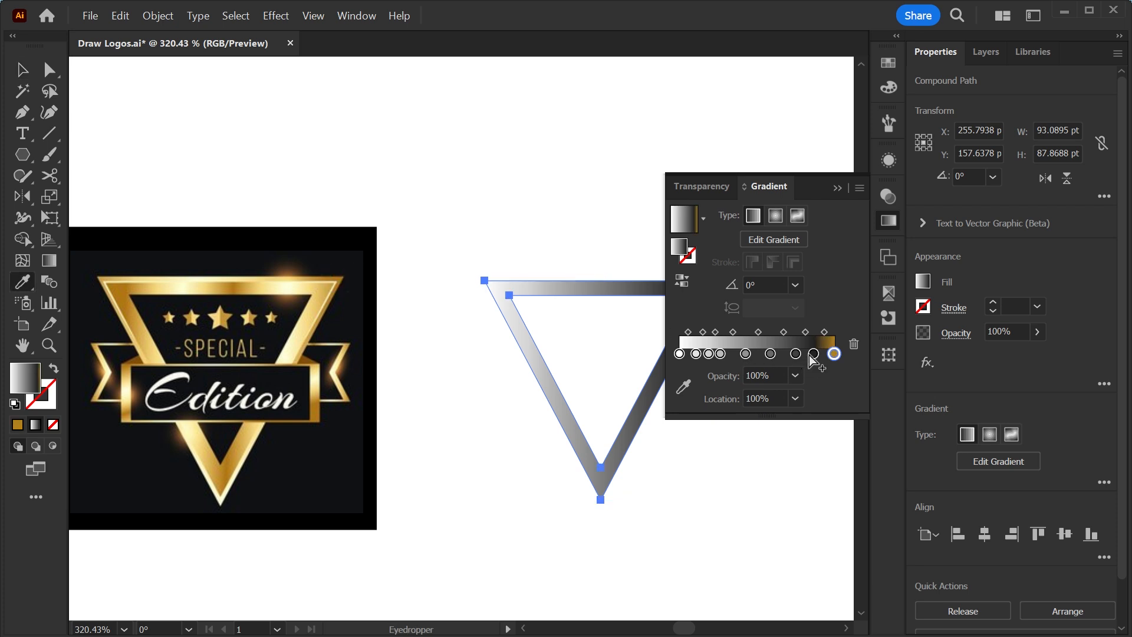
pyautogui.moveTo(813, 354); pyautogui.dragTo(815, 355)
pyautogui.click(682, 388)
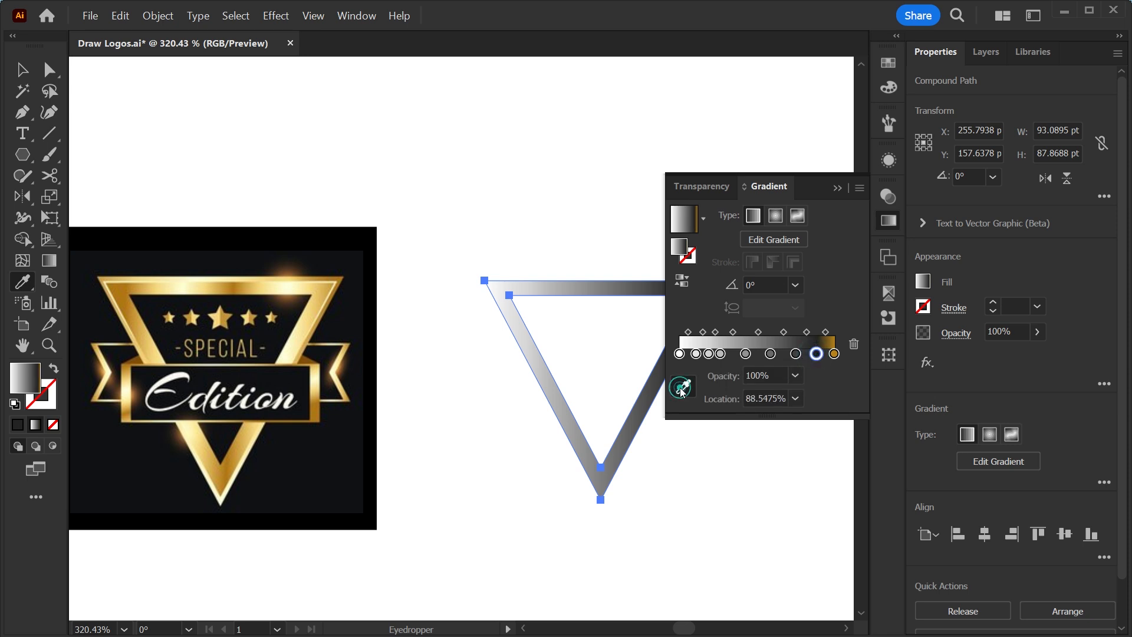
pyautogui.click(328, 287)
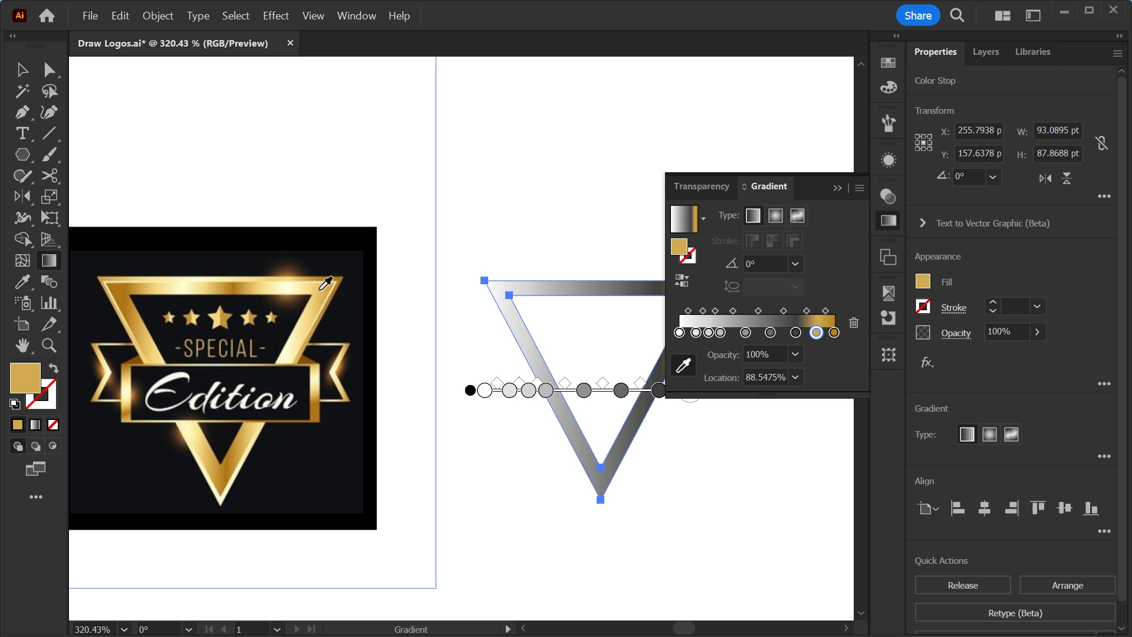
# Color the 75.1396% stop light yellow and the 58.7523% stop pale cream, sampled from the reference frame's top bar
pyautogui.click(795, 333)
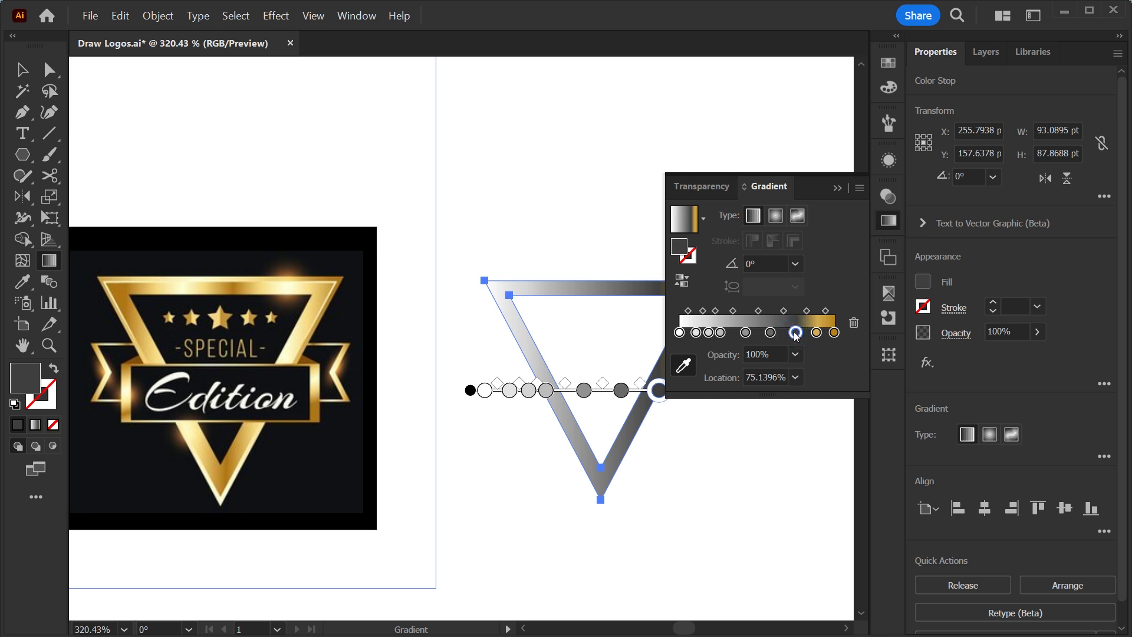
pyautogui.press('i')
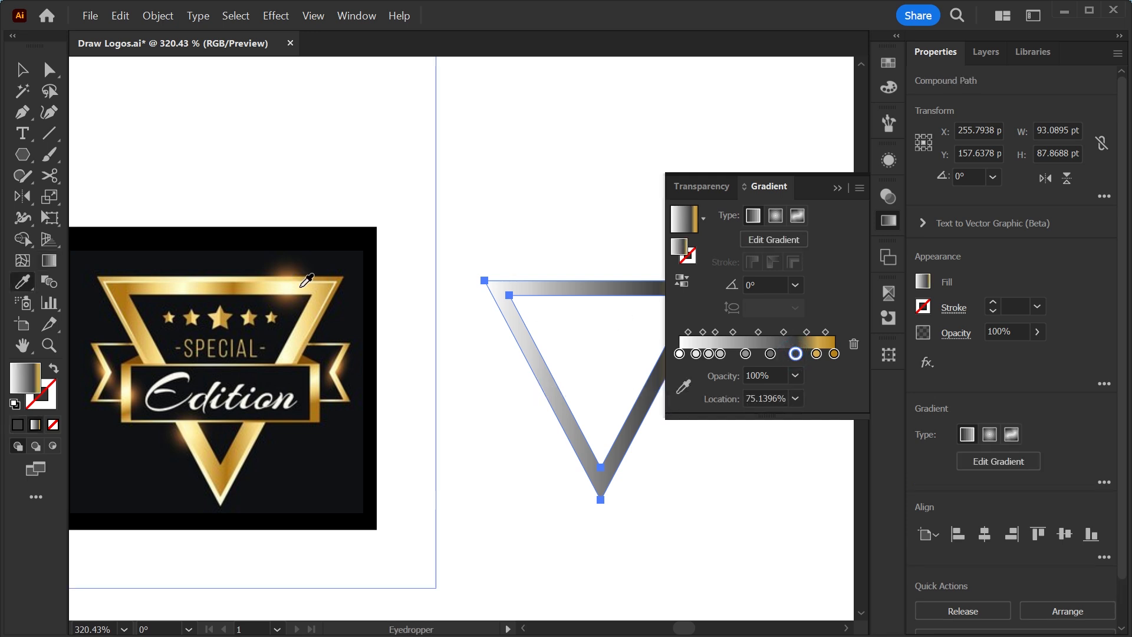
pyautogui.keyDown('shift'); pyautogui.click(310, 279); pyautogui.keyUp('shift')
pyautogui.press('v')
pyautogui.click(770, 354)
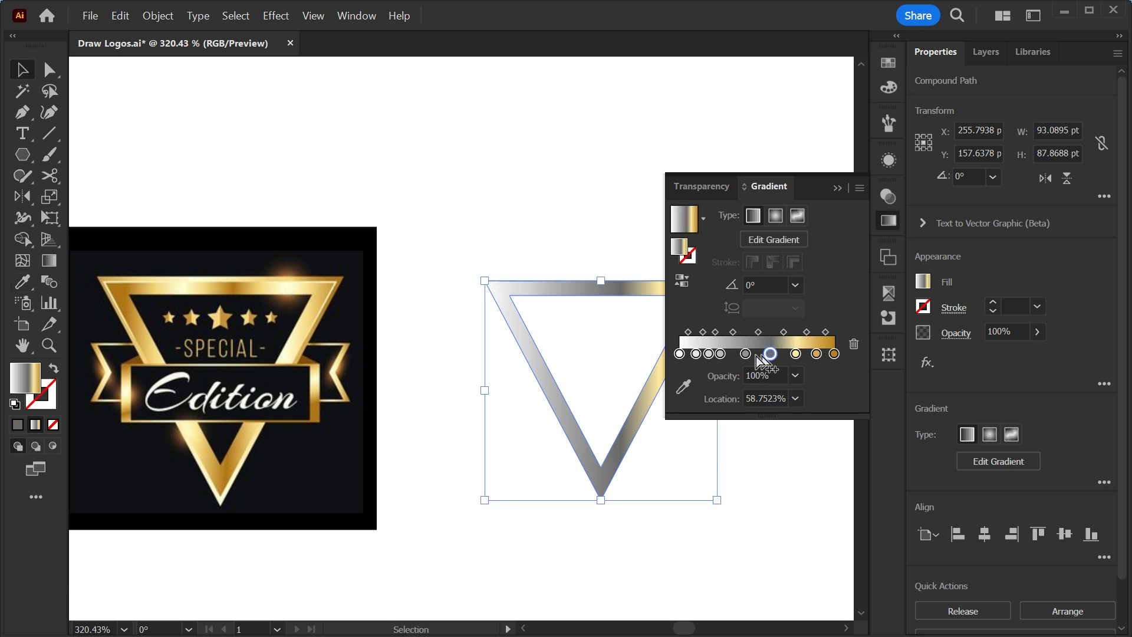
pyautogui.press('i')
pyautogui.keyDown('shift'); pyautogui.click(290, 288); pyautogui.keyUp('shift')
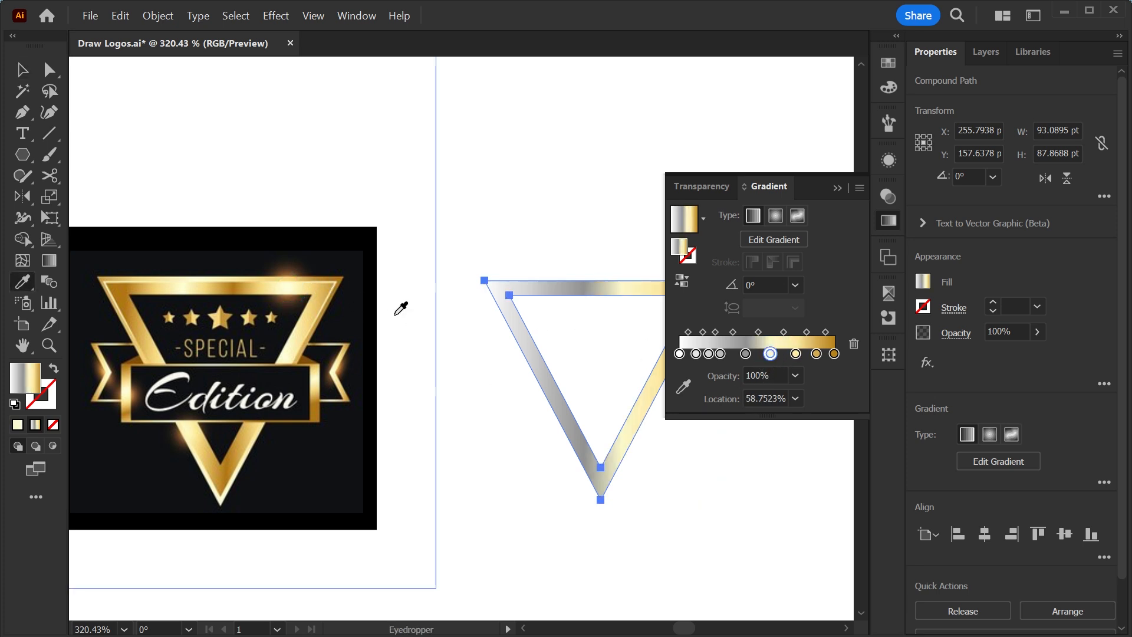
pyautogui.press('v')
# Color the 42.7374% stop gold, and move the neighboring stop to 32.6816% and color it brownish gold, both sampled from the reference
pyautogui.click(745, 354)
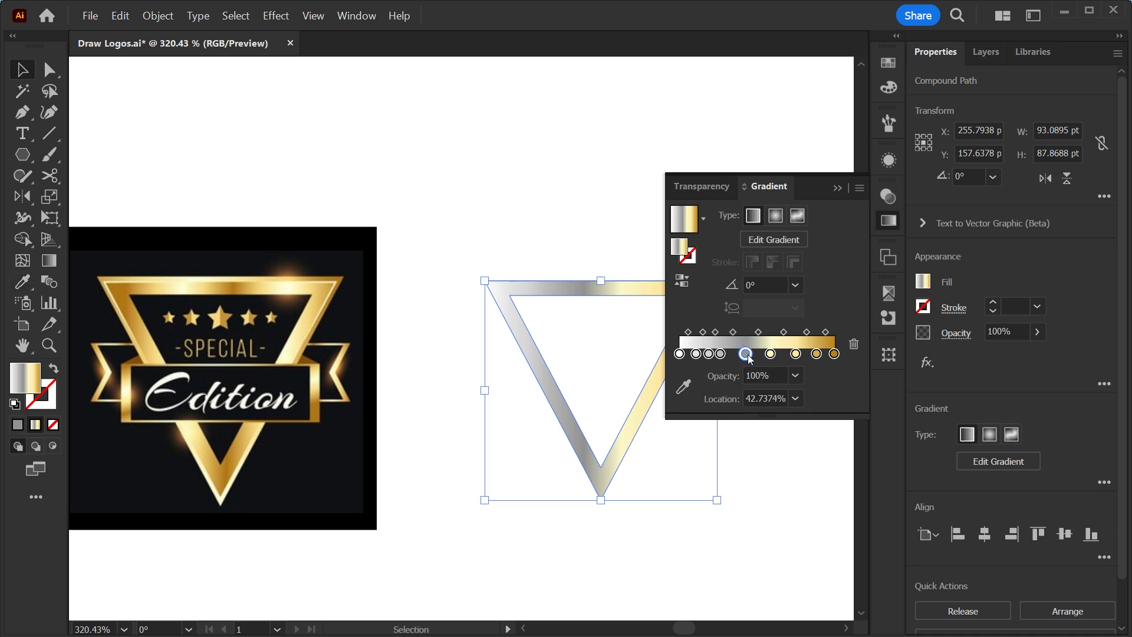
pyautogui.press('i')
pyautogui.keyDown('shift'); pyautogui.click(257, 293); pyautogui.keyUp('shift')
pyautogui.press('v')
pyautogui.moveTo(720, 355); pyautogui.dragTo(729, 358)
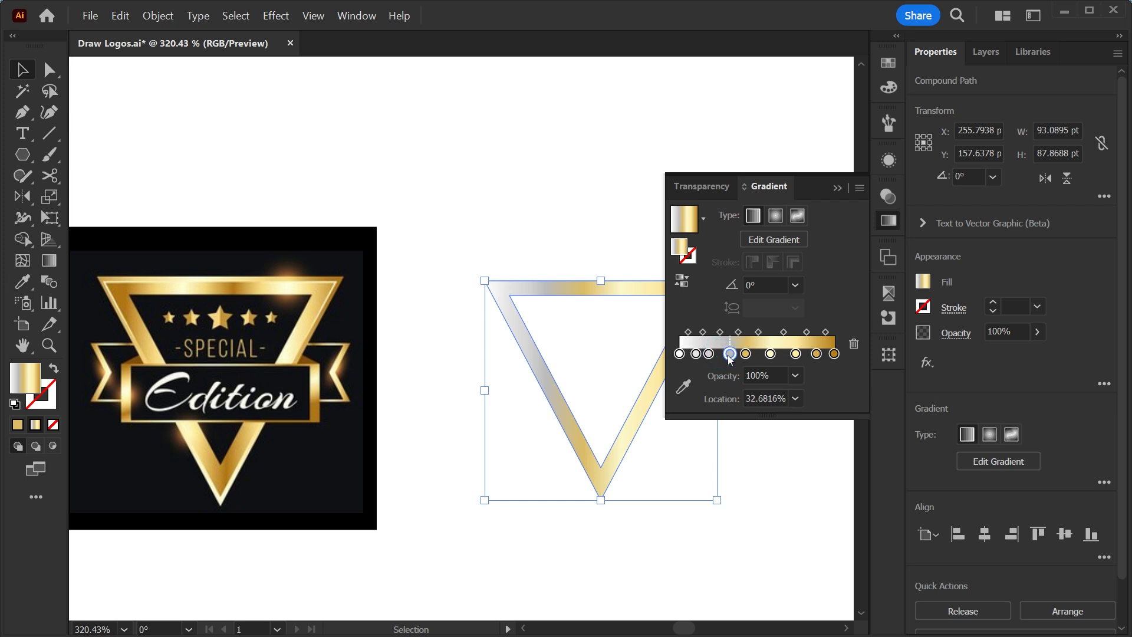
pyautogui.press('i')
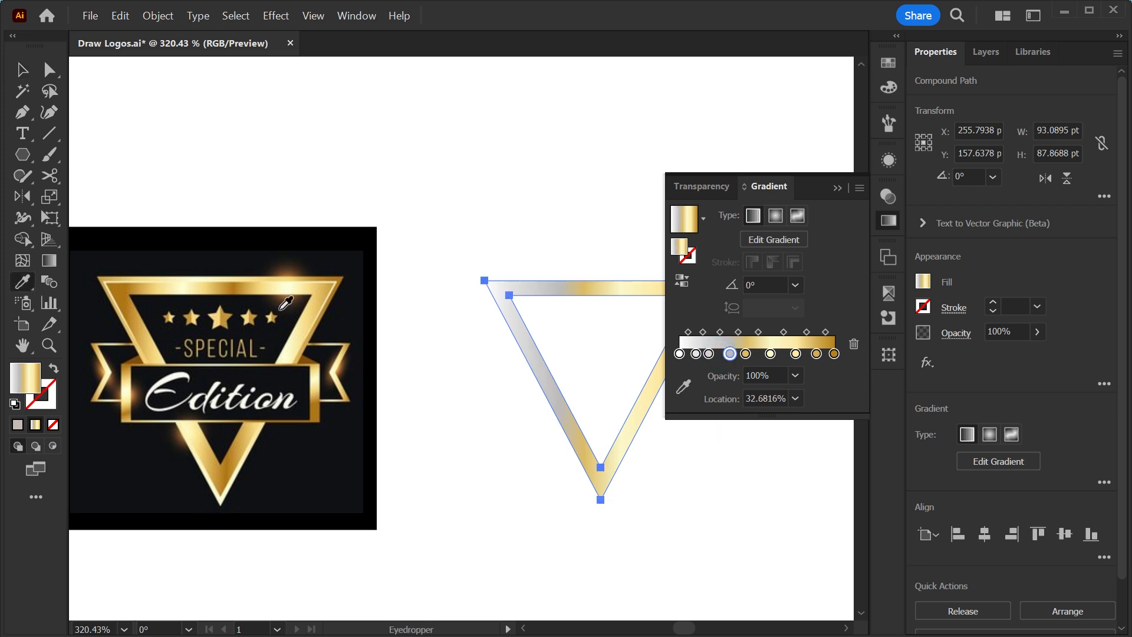
pyautogui.keyDown('shift'); pyautogui.click(233, 289); pyautogui.keyUp('shift')
pyautogui.press('v')
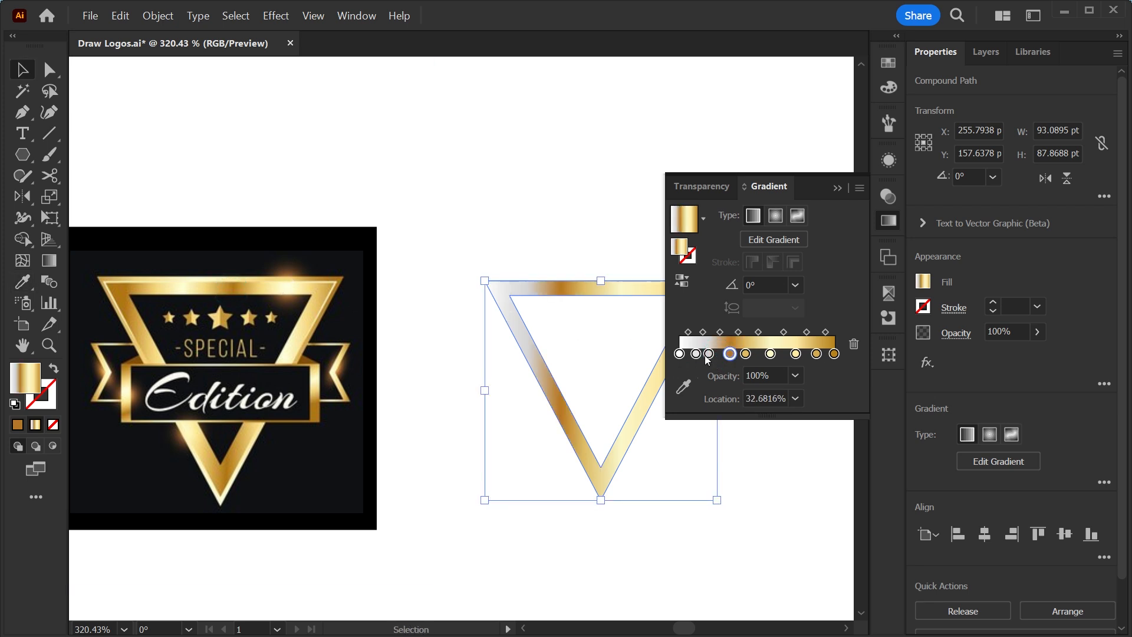
# Color the first gray stop light gold from the reference frame's top edge and remove the two white stops at the gradient's start
pyautogui.click(708, 354)
pyautogui.press('i')
pyautogui.keyDown('shift'); pyautogui.click(213, 279); pyautogui.keyUp('shift')
pyautogui.press('v')
pyautogui.moveTo(697, 354); pyautogui.dragTo(692, 401)
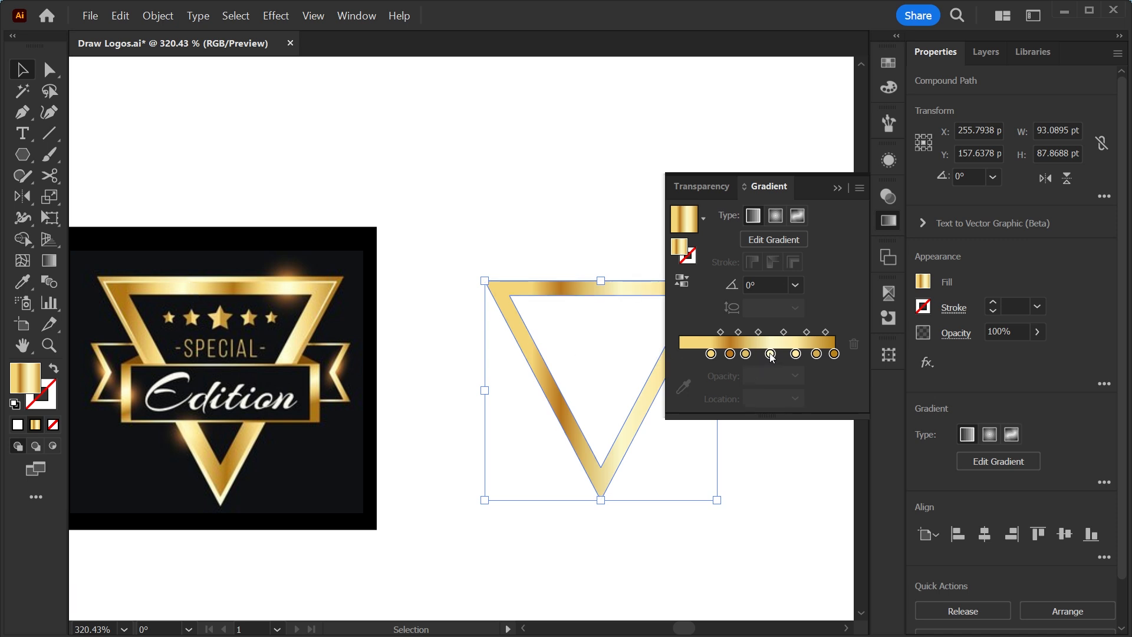
# Duplicate and rearrange the cream and gold stops toward the gradient's start, placing a brownish gold stop at 0%
pyautogui.moveTo(770, 354); pyautogui.dragTo(697, 355)
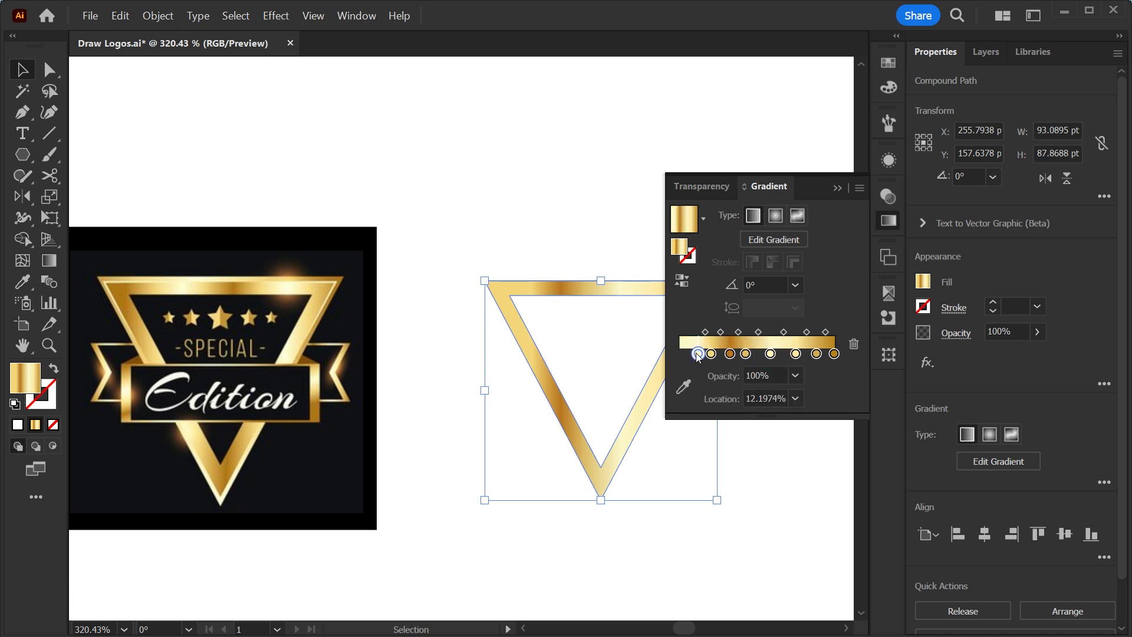
pyautogui.moveTo(770, 354); pyautogui.dragTo(730, 356)
pyautogui.click(746, 354)
pyautogui.click(714, 356)
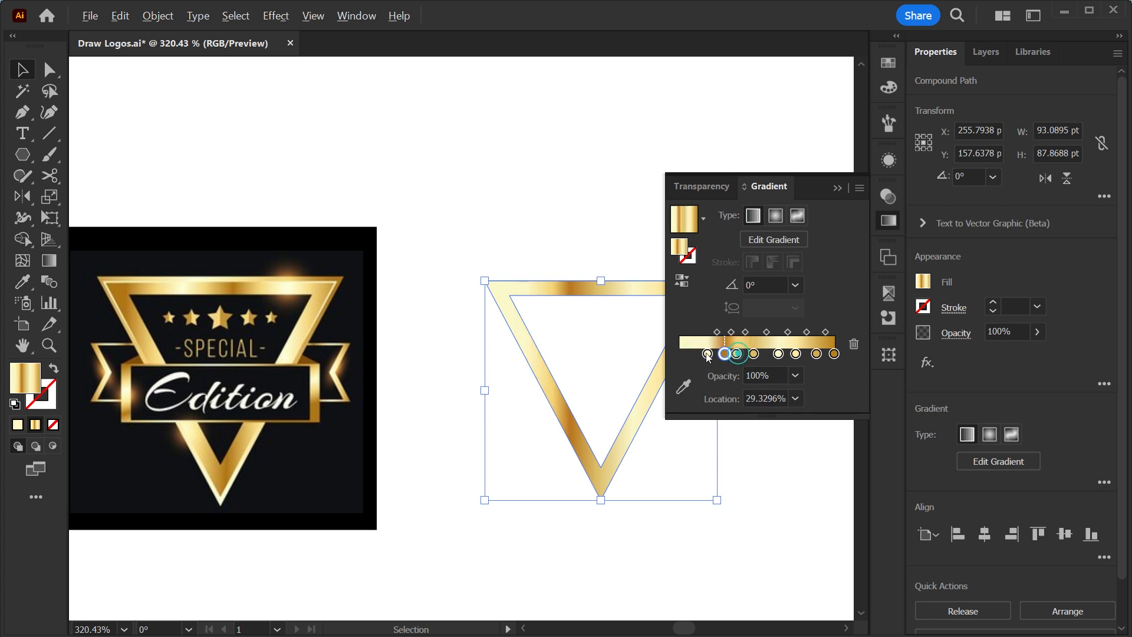
pyautogui.click(680, 354)
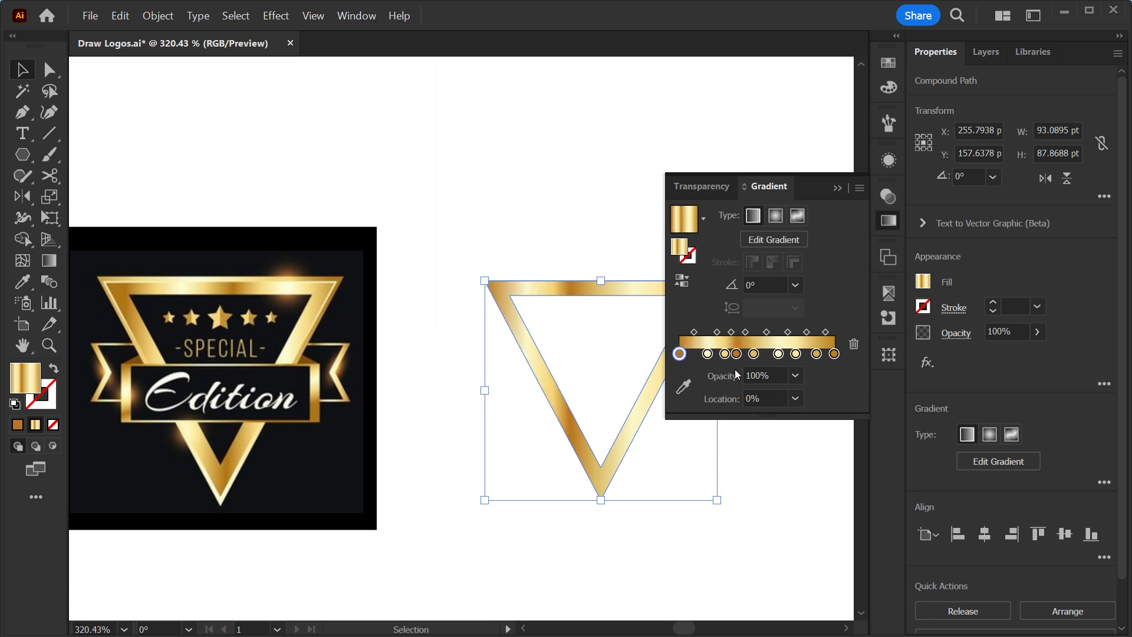
# Add a light gold stop at 9.9628% in the frame's gradient and move the frame closer to the reference badge
pyautogui.click(695, 353)
pyautogui.moveTo(571, 290); pyautogui.dragTo(492, 292)
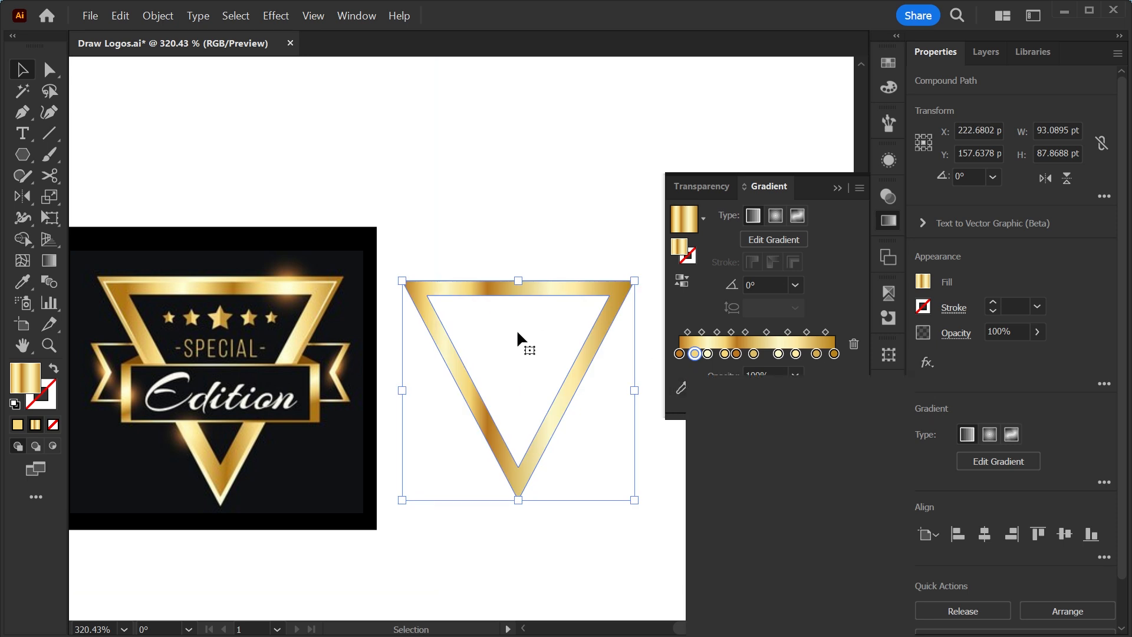
pyautogui.click(591, 437)
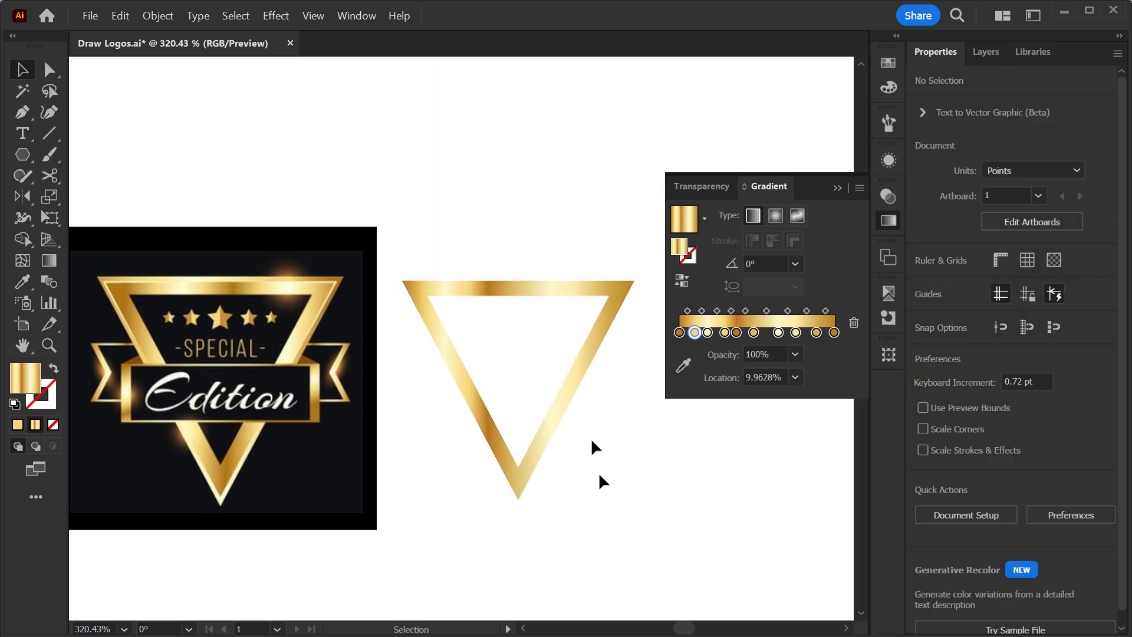
pyautogui.click(568, 293)
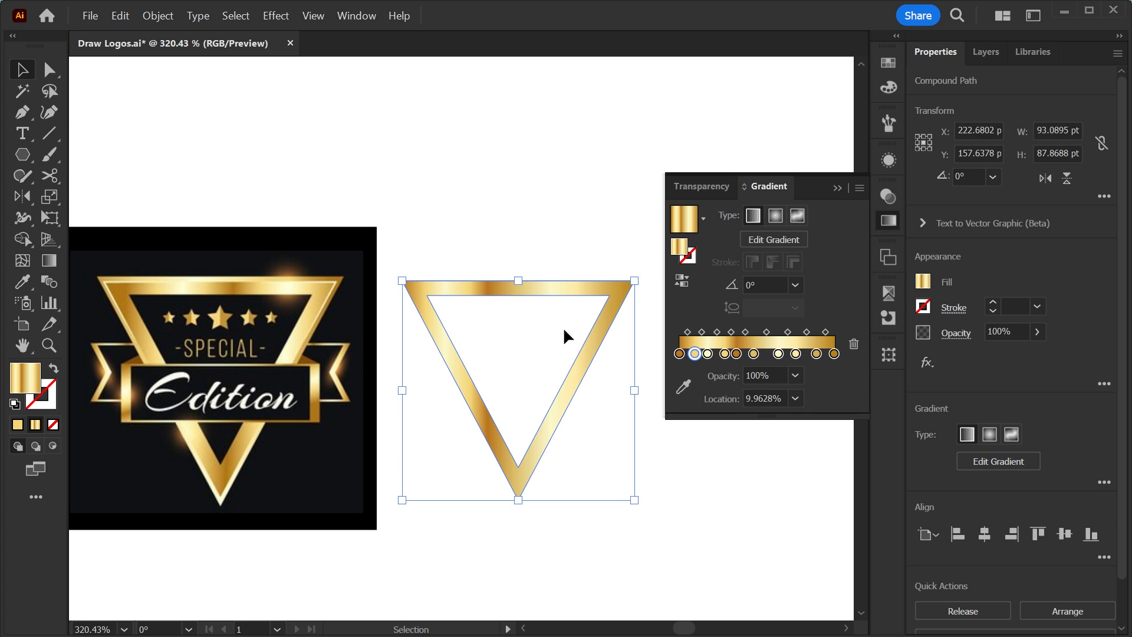
pyautogui.click(838, 189)
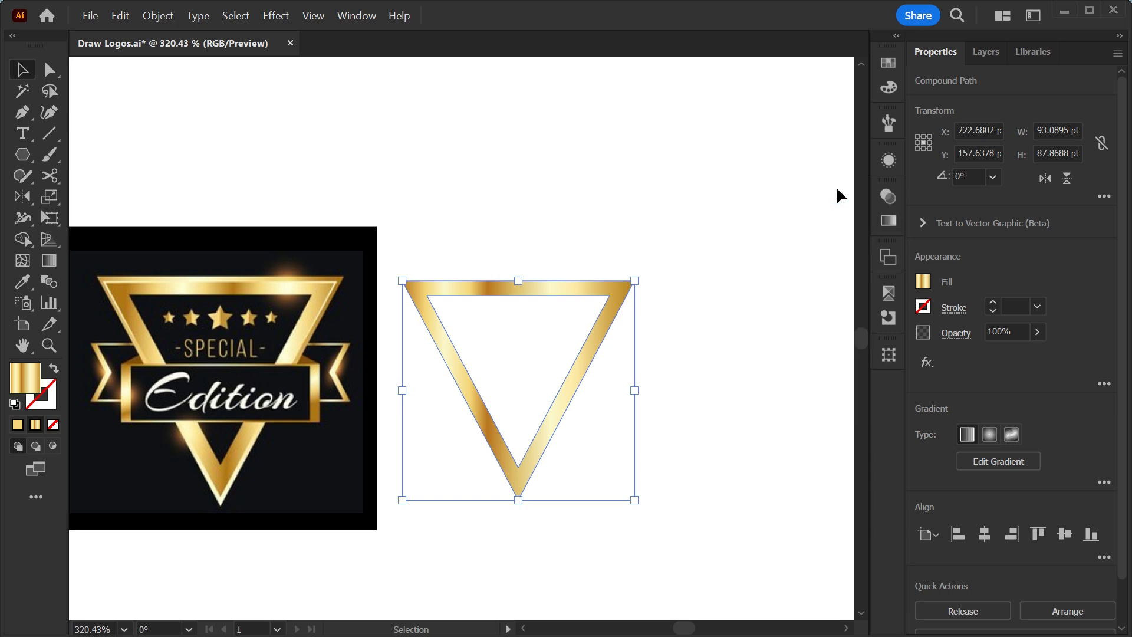
pyautogui.moveTo(565, 289); pyautogui.dragTo(549, 285)
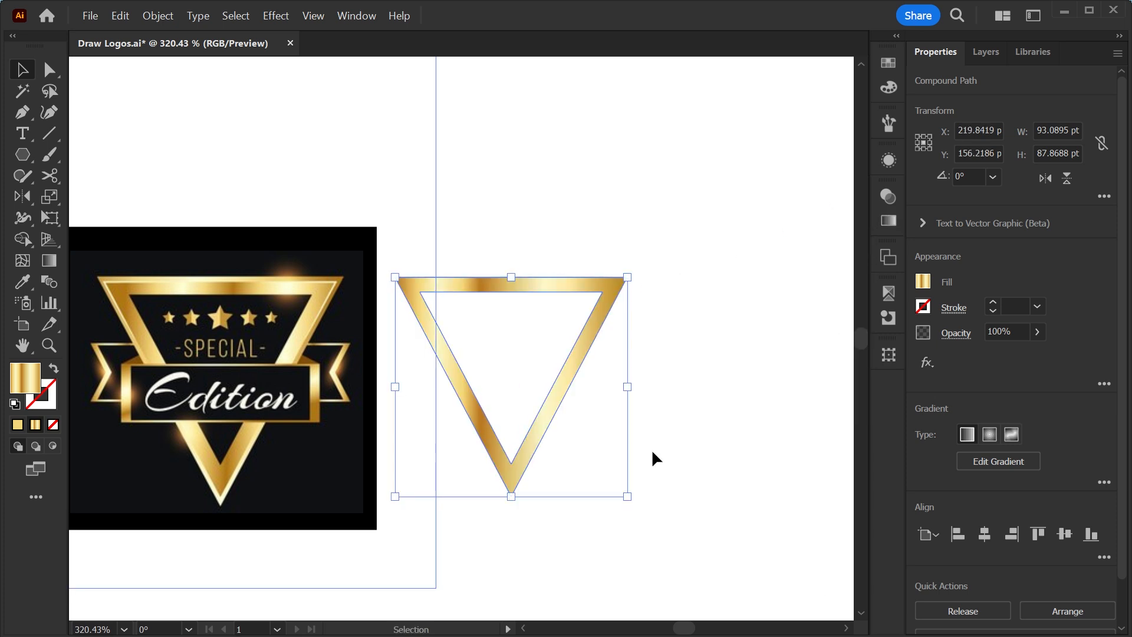
# Shift the frame's gradient line and respace its color stops, placing the brownish gold band in the middle above the lower tip
pyautogui.press('g')
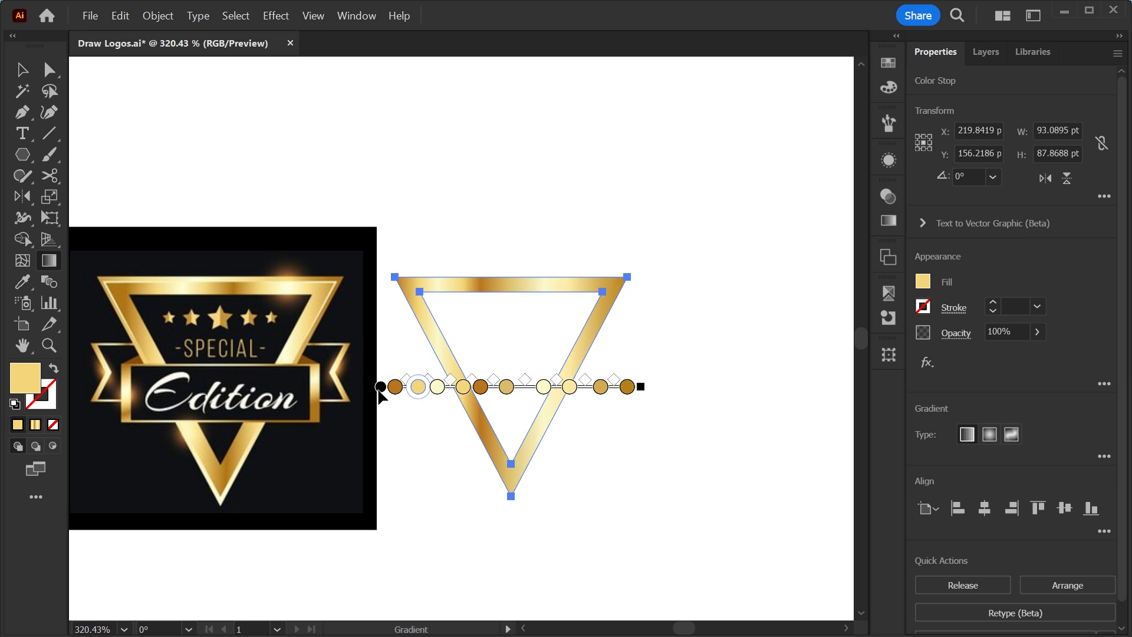
pyautogui.moveTo(379, 388); pyautogui.dragTo(398, 388)
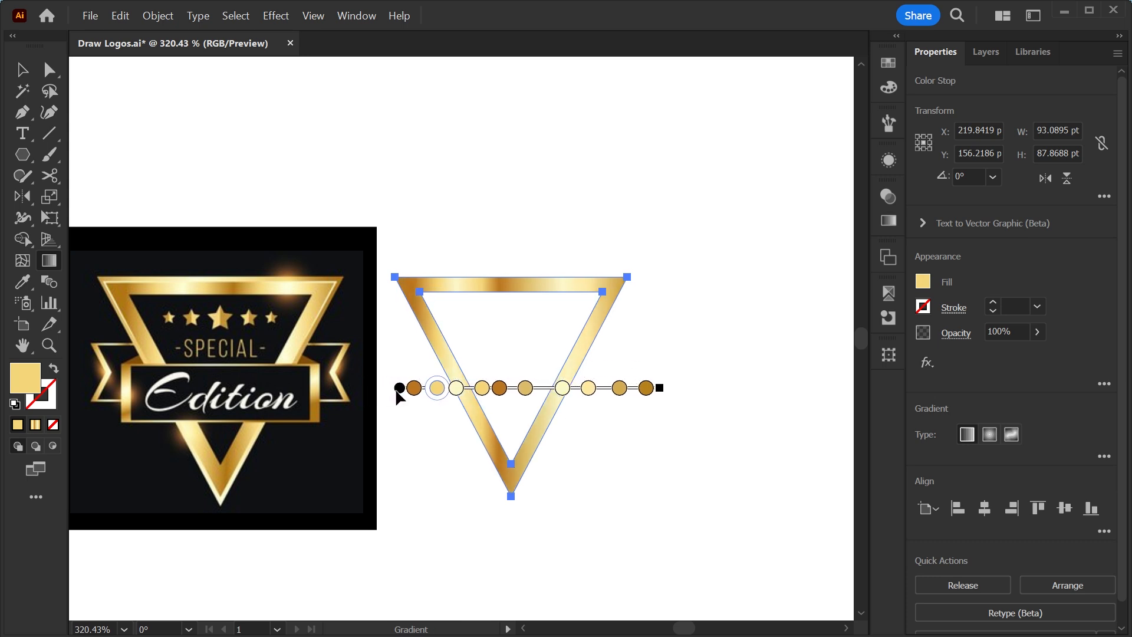
pyautogui.moveTo(660, 387); pyautogui.dragTo(597, 388)
pyautogui.click(625, 387)
pyautogui.moveTo(549, 387); pyautogui.dragTo(506, 388)
pyautogui.click(578, 387)
pyautogui.moveTo(475, 387); pyautogui.dragTo(462, 387)
pyautogui.moveTo(435, 388); pyautogui.dragTo(543, 387)
pyautogui.moveTo(566, 387); pyautogui.dragTo(563, 388)
pyautogui.press('v')
pyautogui.hotkey('ctrl', 'shift', 'a')
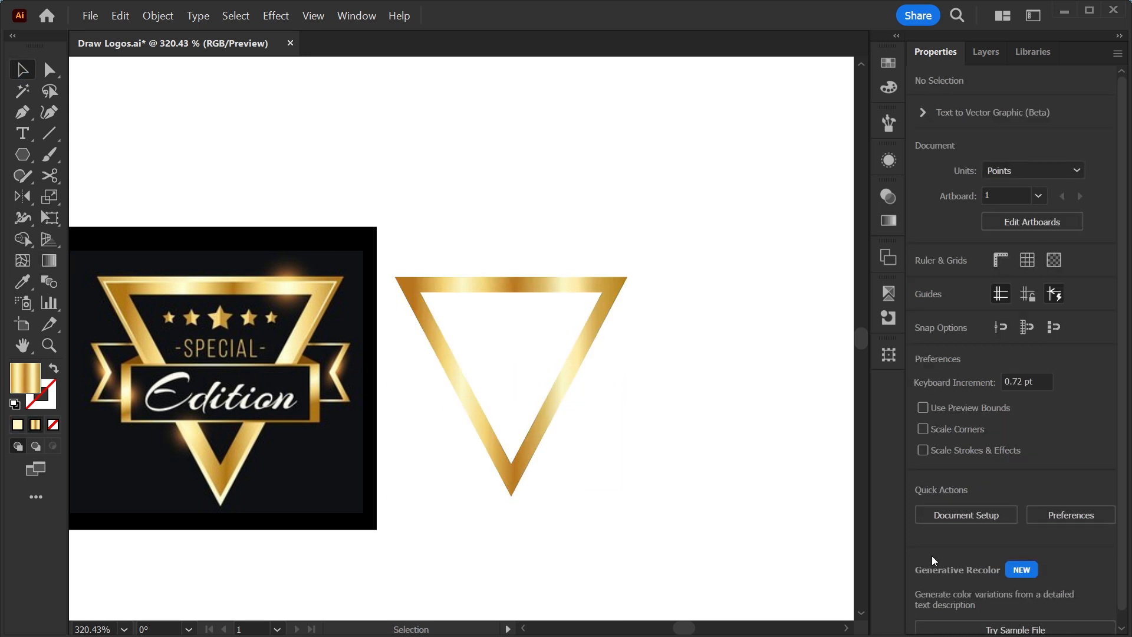
# Create a gradient-filled triangle with the Polygon tool and flip it vertically to point downward
pyautogui.click(508, 287)
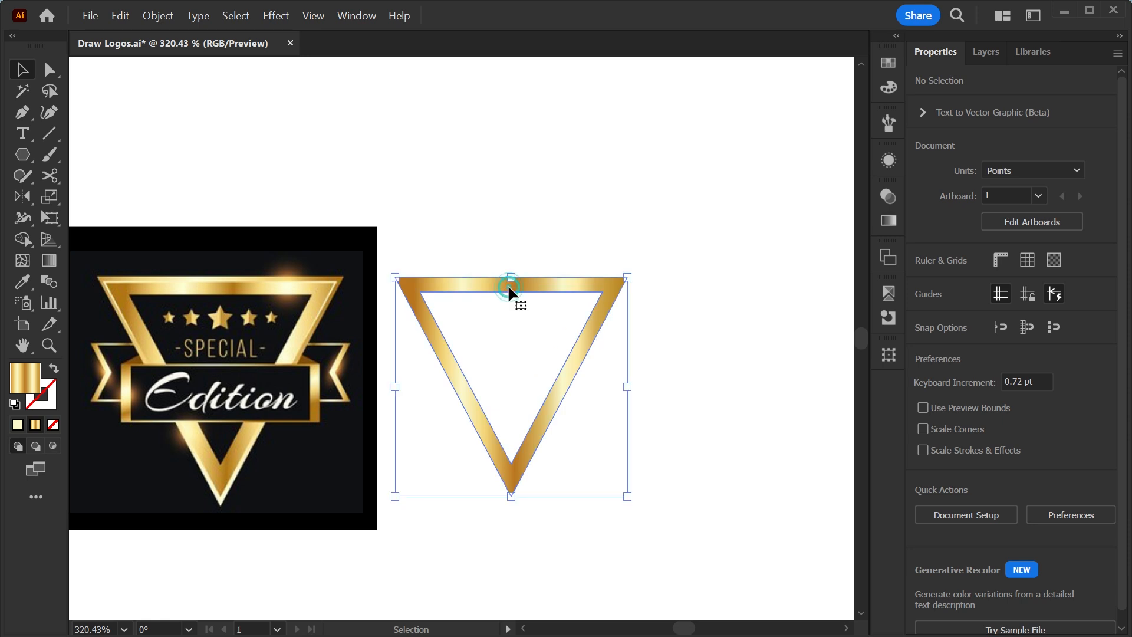
pyautogui.press('z')
pyautogui.moveTo(505, 296); pyautogui.dragTo(524, 329)
pyautogui.press('v')
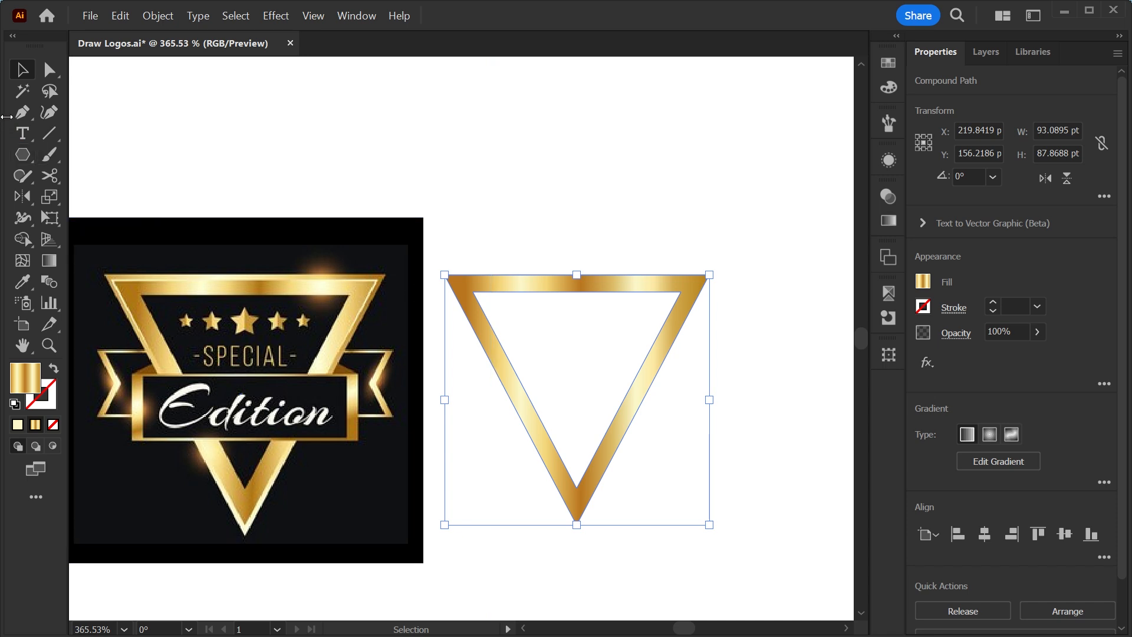
pyautogui.click(25, 158)
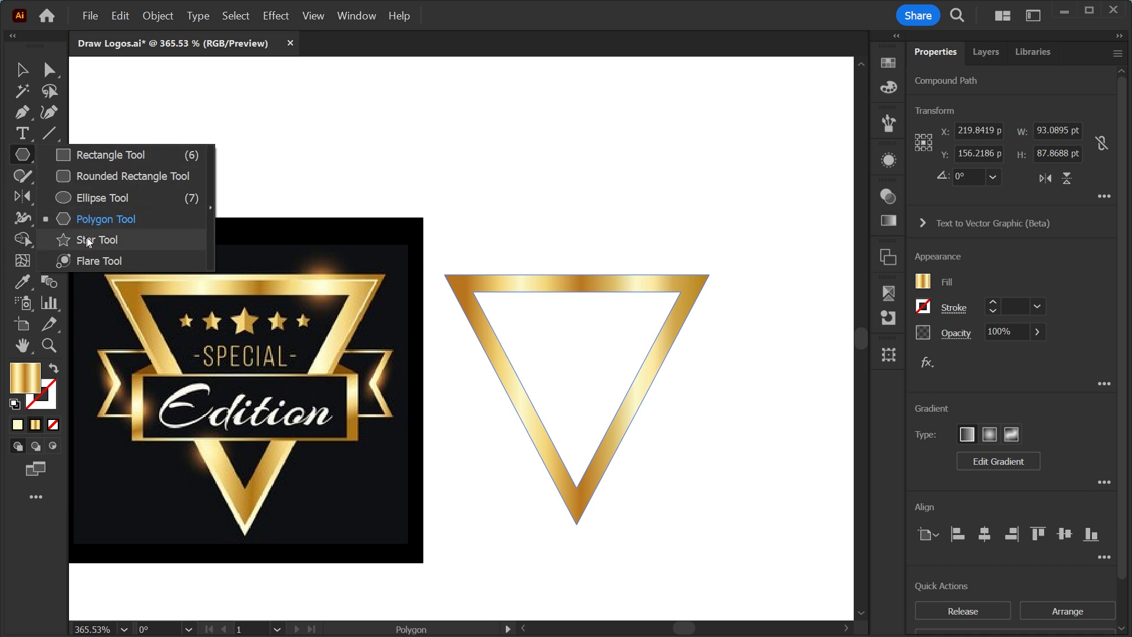
pyautogui.click(498, 218)
pyautogui.click(522, 379)
pyautogui.press('v')
pyautogui.click(1067, 179)
# Move the triangle over the gold frame, stretch it to the frame's outer edges, and swap its fill and stroke
pyautogui.moveTo(525, 106); pyautogui.dragTo(595, 231)
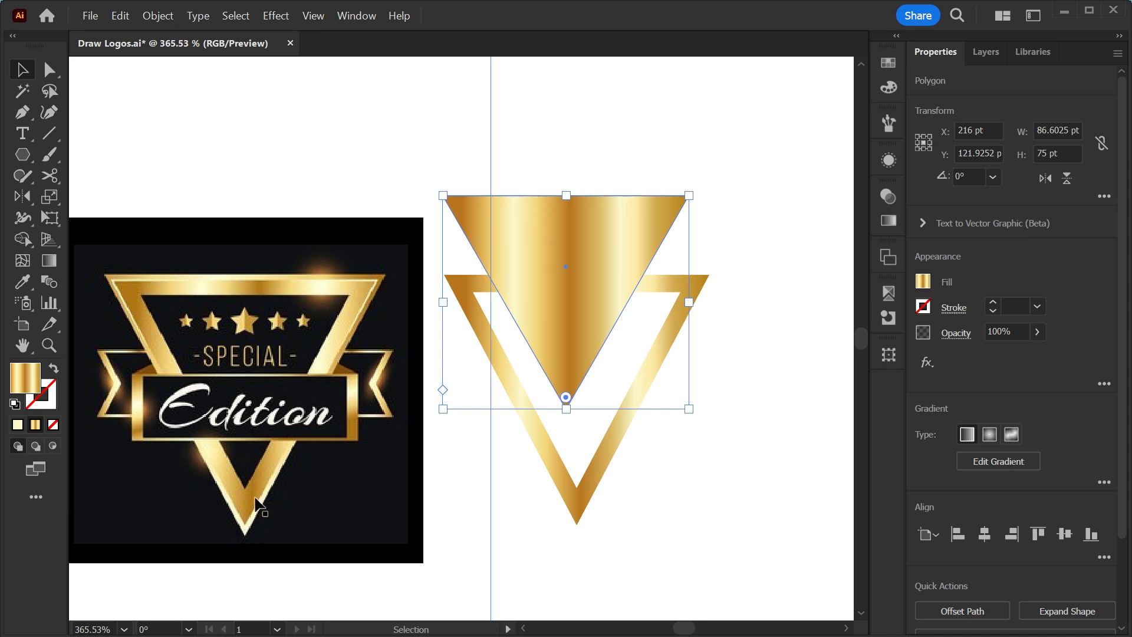
pyautogui.moveTo(639, 242); pyautogui.dragTo(640, 318)
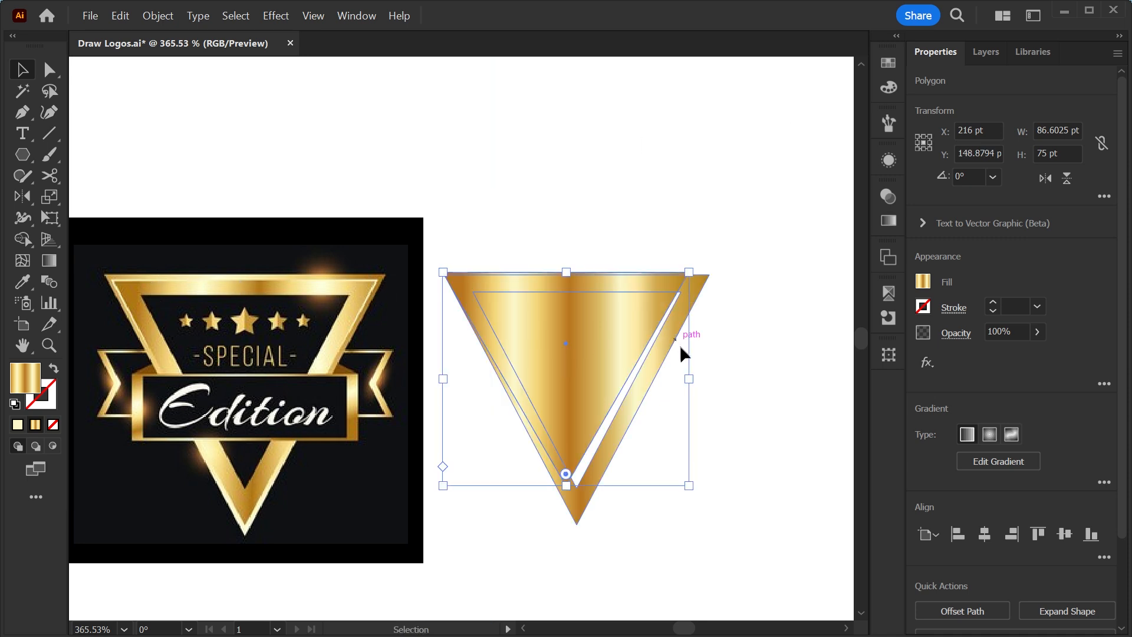
pyautogui.moveTo(691, 378); pyautogui.dragTo(709, 378)
pyautogui.moveTo(577, 485); pyautogui.dragTo(578, 524)
pyautogui.click(54, 369)
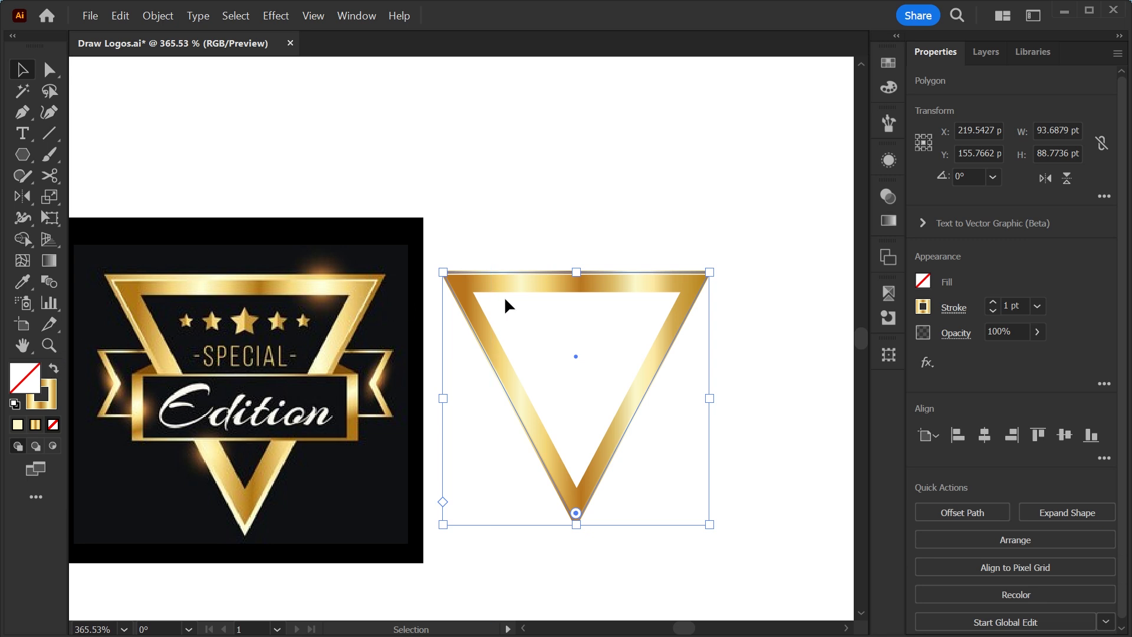
# Lower the triangle outline's top edge to line up with the gold frame's top edge
pyautogui.press('z')
pyautogui.moveTo(558, 251); pyautogui.dragTo(663, 422)
pyautogui.press('v')
pyautogui.moveTo(589, 291); pyautogui.dragTo(589, 295)
pyautogui.click(627, 260)
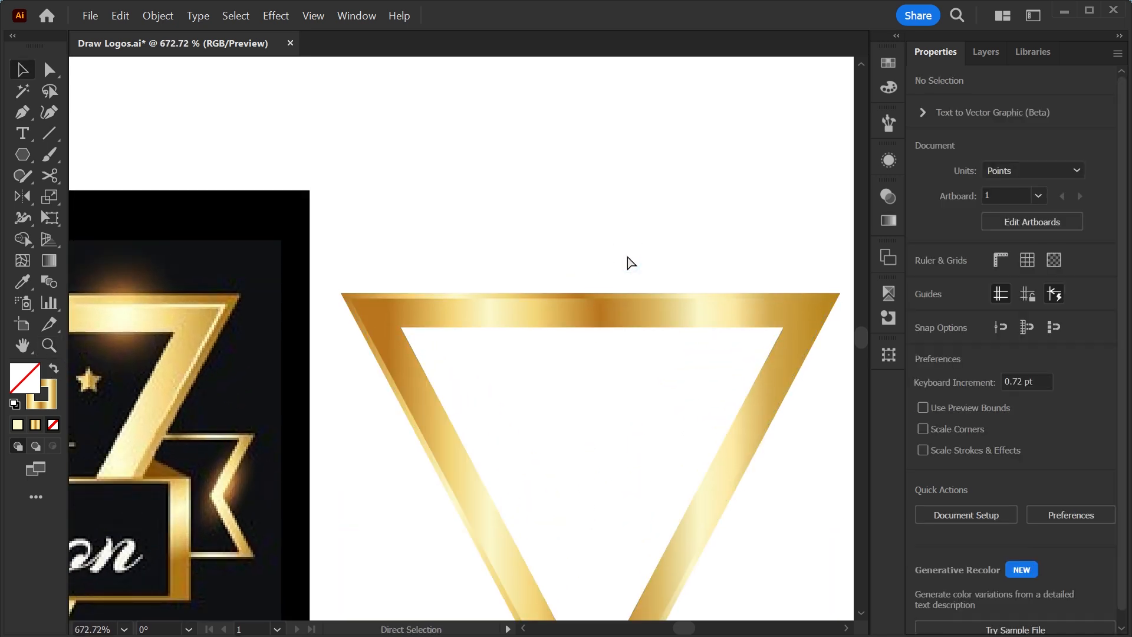
# Color the triangle outline's stroke pale cream FFFFD4, sampled from the lower tip of the reference frame
pyautogui.hotkey('ctrl', '-')
pyautogui.hotkey('ctrl', '-')
pyautogui.hotkey('ctrl', '-')
pyautogui.hotkey('ctrl', '-')
pyautogui.press('z')
pyautogui.moveTo(482, 298); pyautogui.dragTo(645, 281)
pyautogui.press('v')
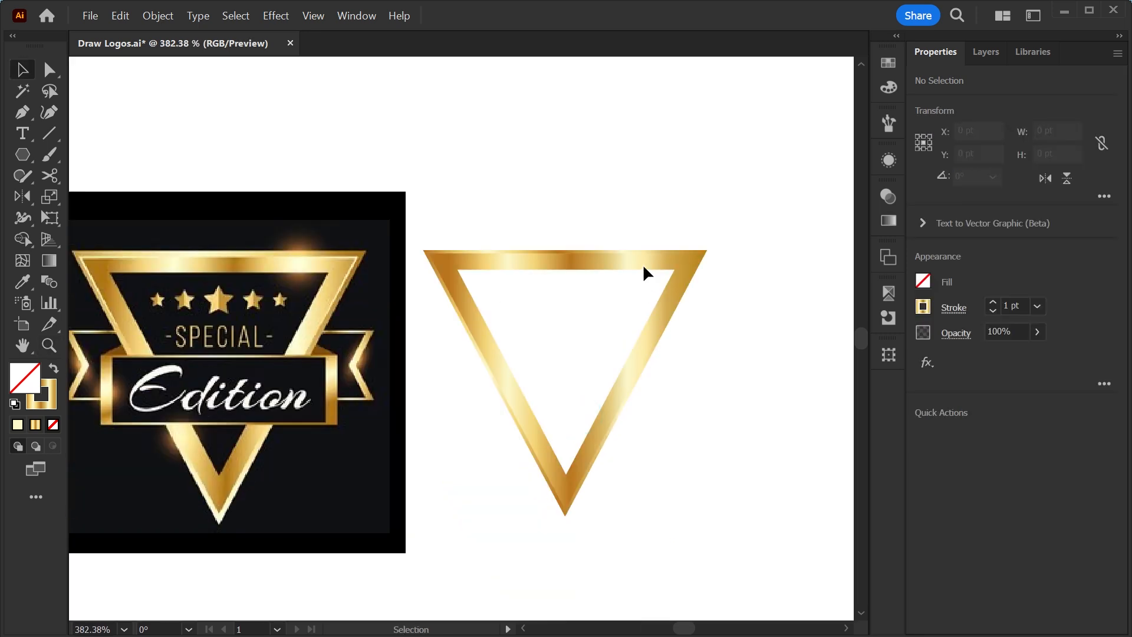
pyautogui.click(642, 246)
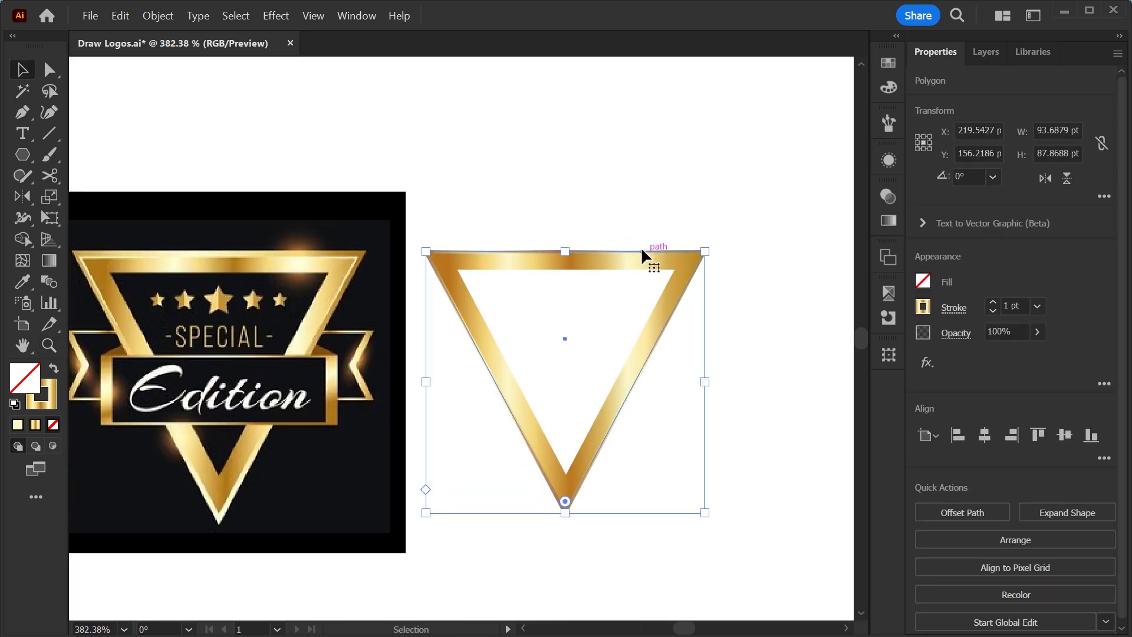
pyautogui.press('i')
pyautogui.click(50, 404)
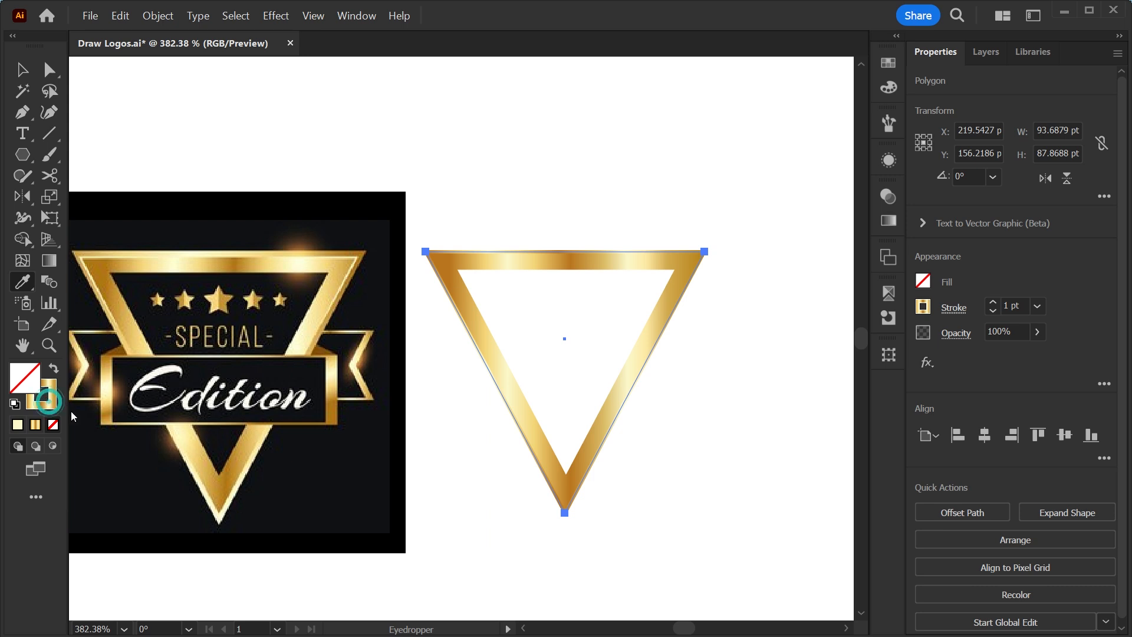
pyautogui.click(226, 507)
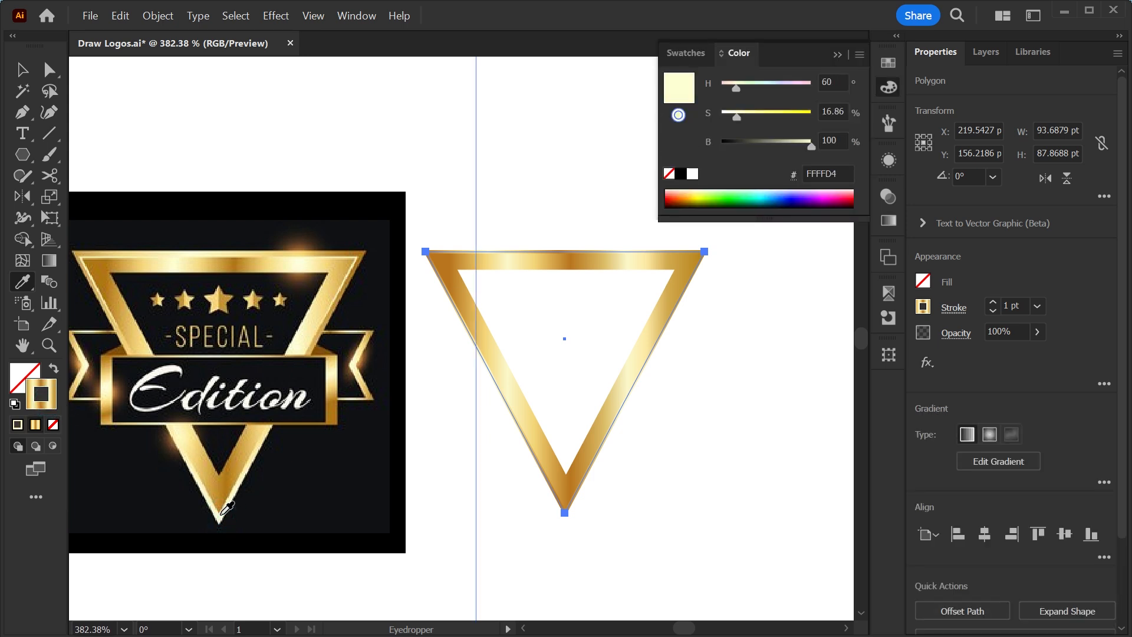
pyautogui.press('v')
pyautogui.click(703, 280)
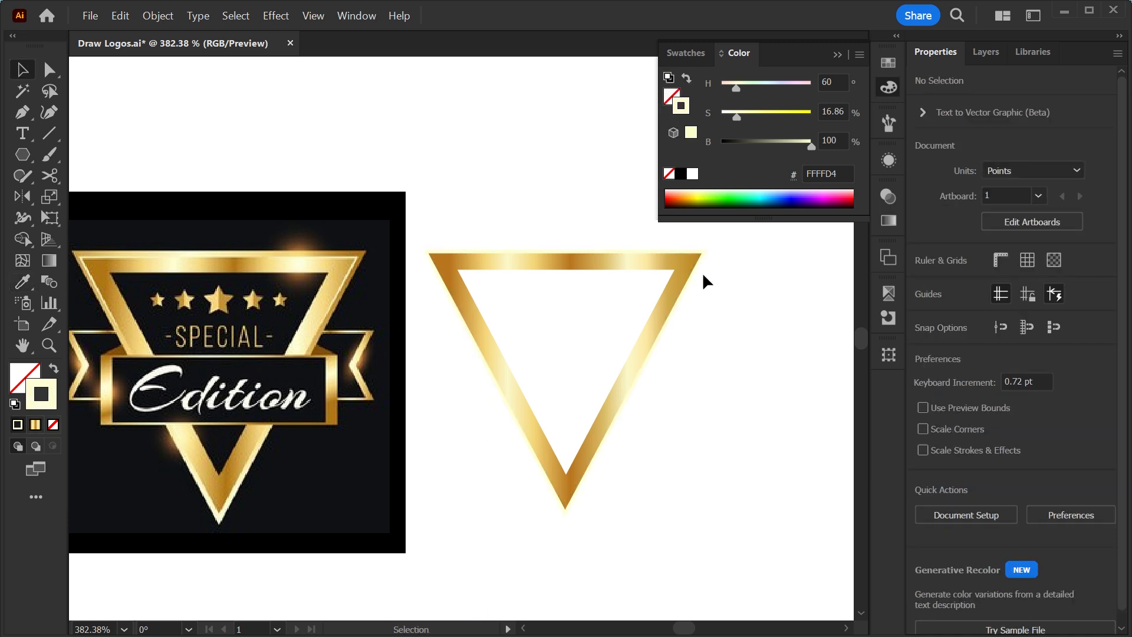
pyautogui.click(839, 55)
pyautogui.click(676, 259)
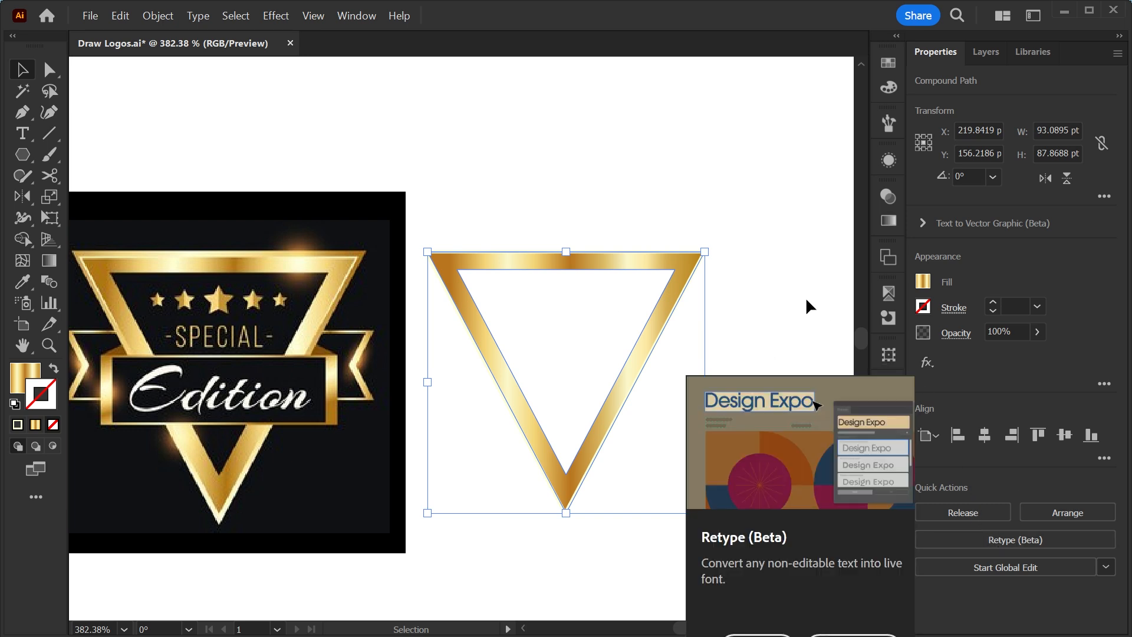
pyautogui.click(788, 292)
pyautogui.moveTo(670, 272); pyautogui.dragTo(651, 278)
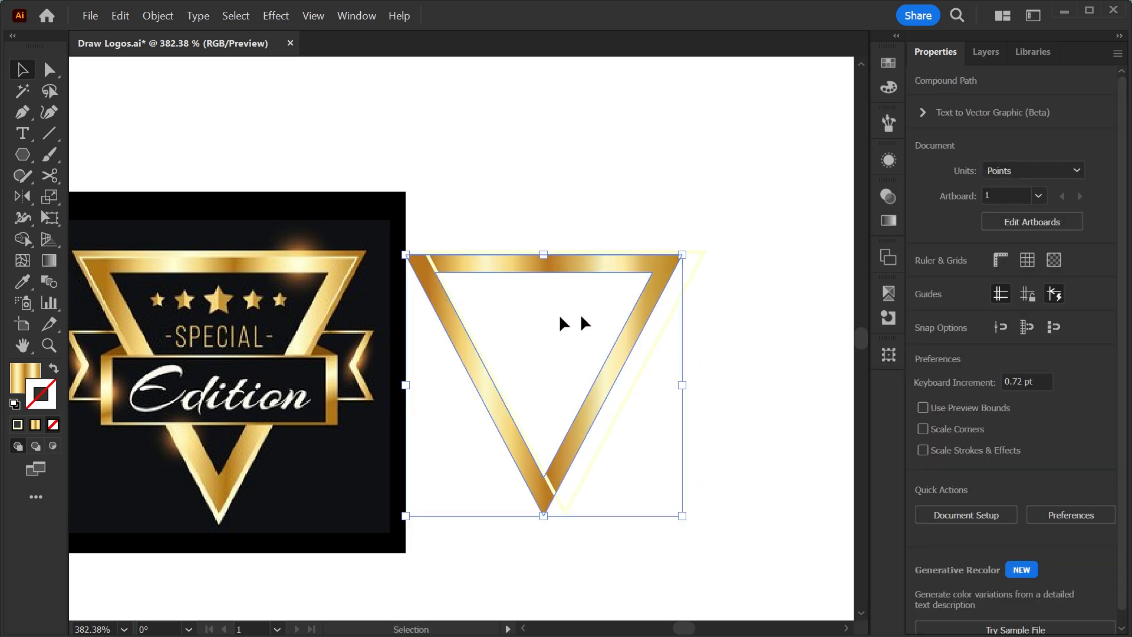
pyautogui.press('a')
pyautogui.hotkey('ctrl', 'z')
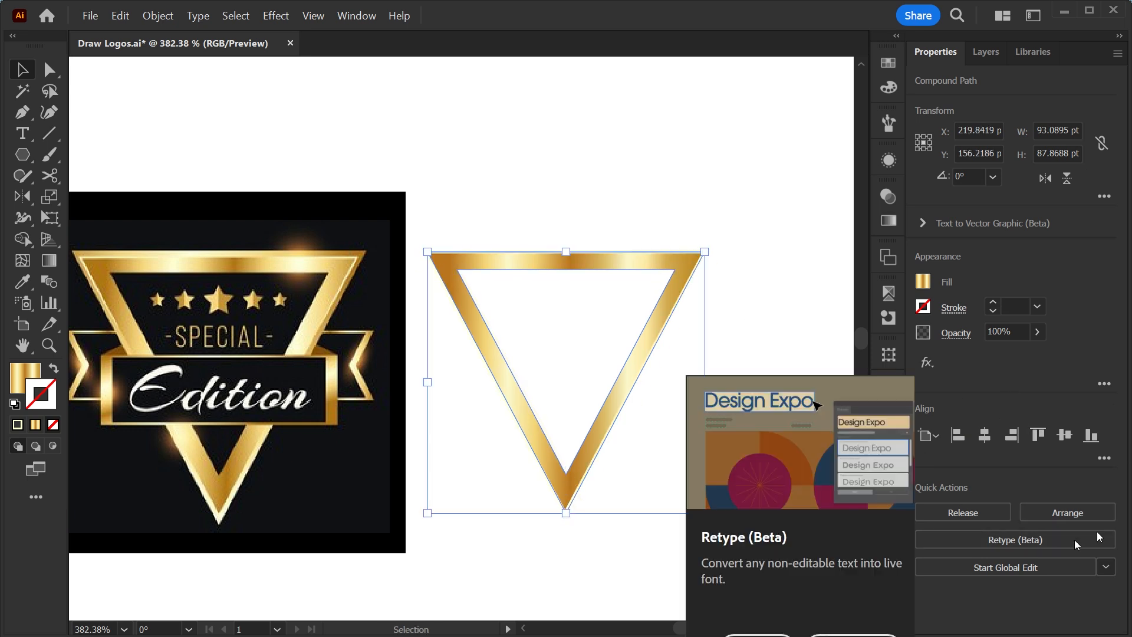
# Offset the gold frame's path outward with mitered joins so that it extends past the cream outline
pyautogui.click(168, 17)
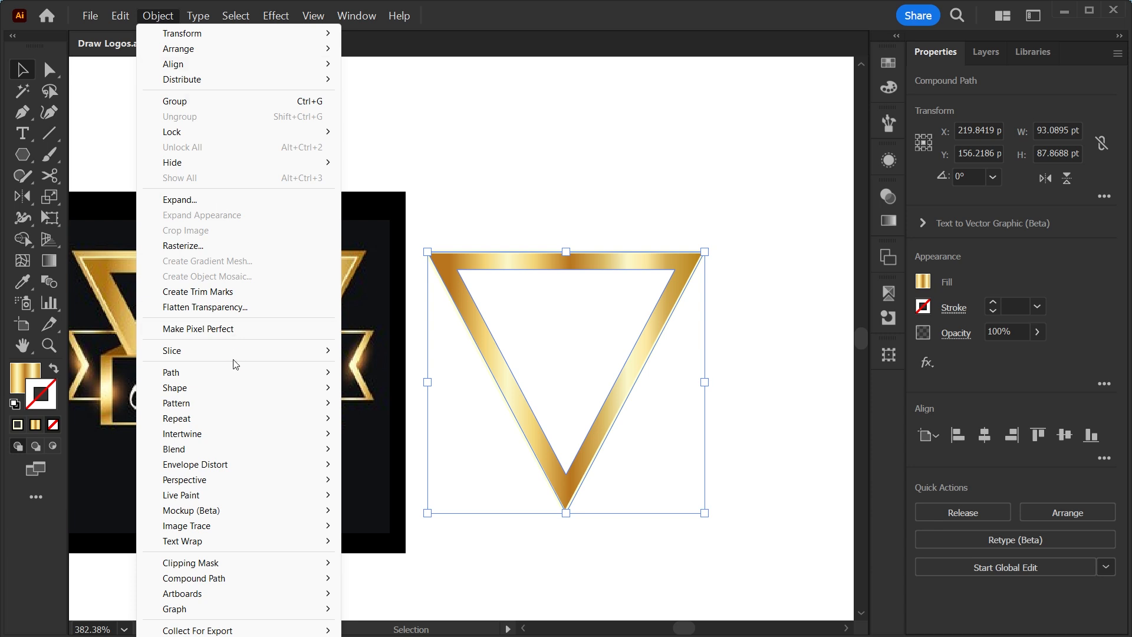
pyautogui.moveTo(235, 371)
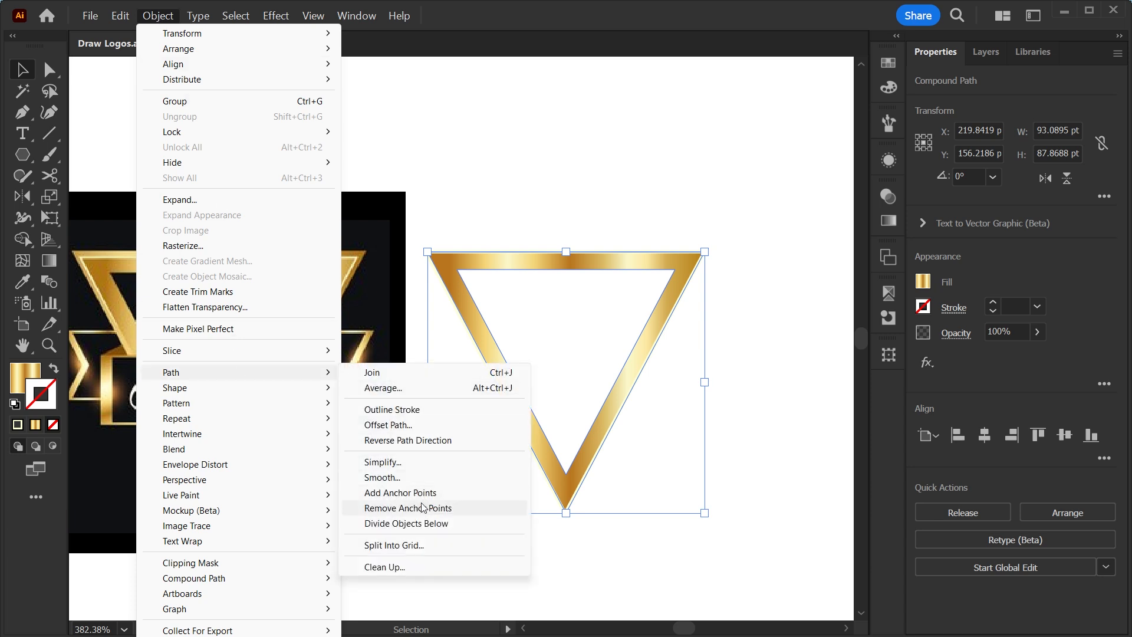
pyautogui.click(369, 425)
pyautogui.press('Up')
pyautogui.press('Up')
pyautogui.press('Up')
pyautogui.press('Up')
pyautogui.press('Up')
pyautogui.press('Up')
pyautogui.press('Up')
pyautogui.press('Up')
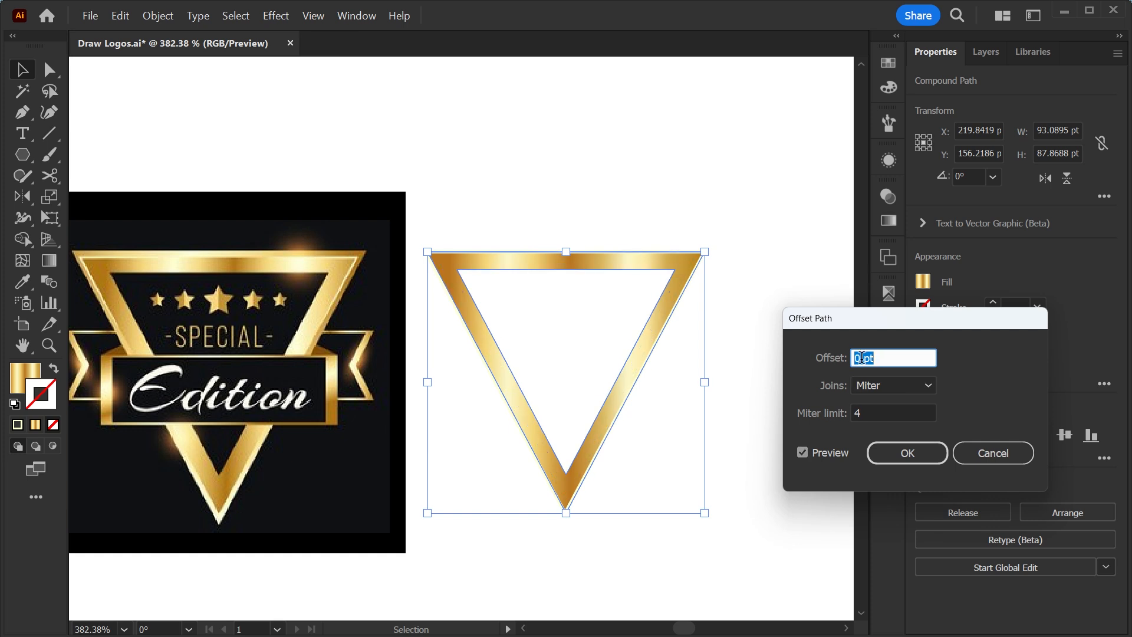
pyautogui.click(906, 453)
pyautogui.click(789, 334)
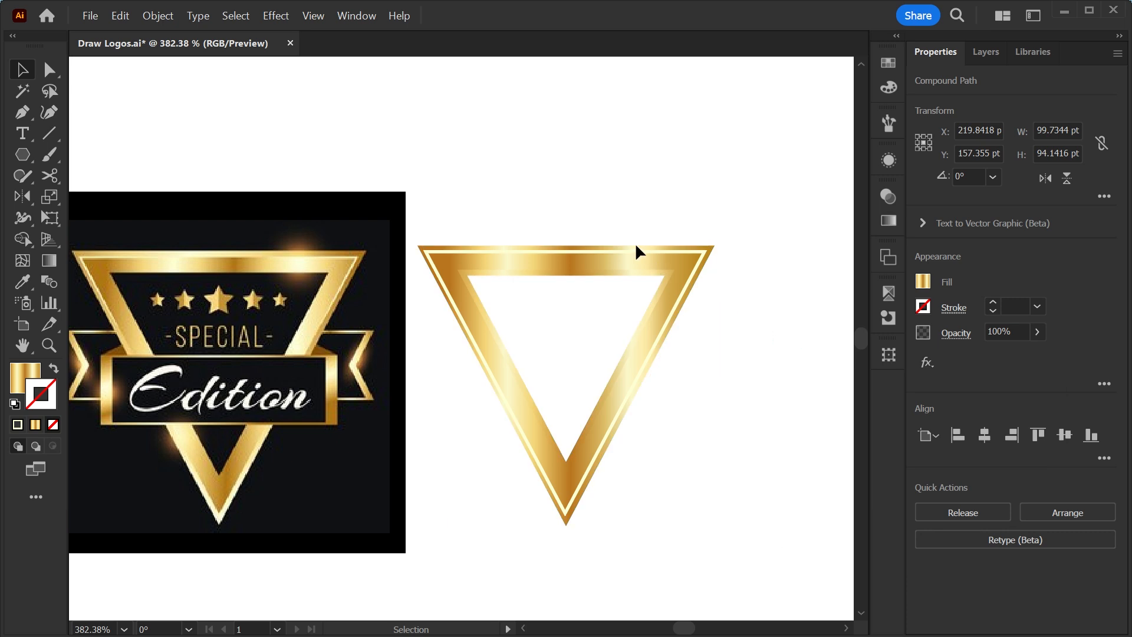
# Remove the offset copy's extra strip along the frame's inner edge with the Shape Builder tool
pyautogui.scroll(2, 637, 246)
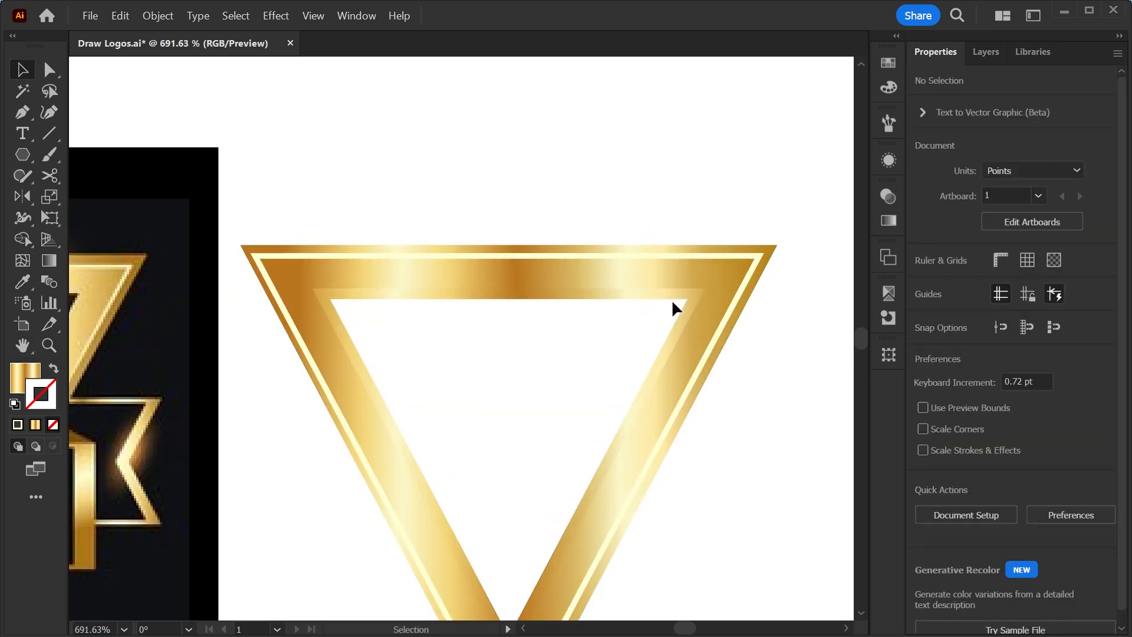
pyautogui.moveTo(770, 176); pyautogui.dragTo(561, 424)
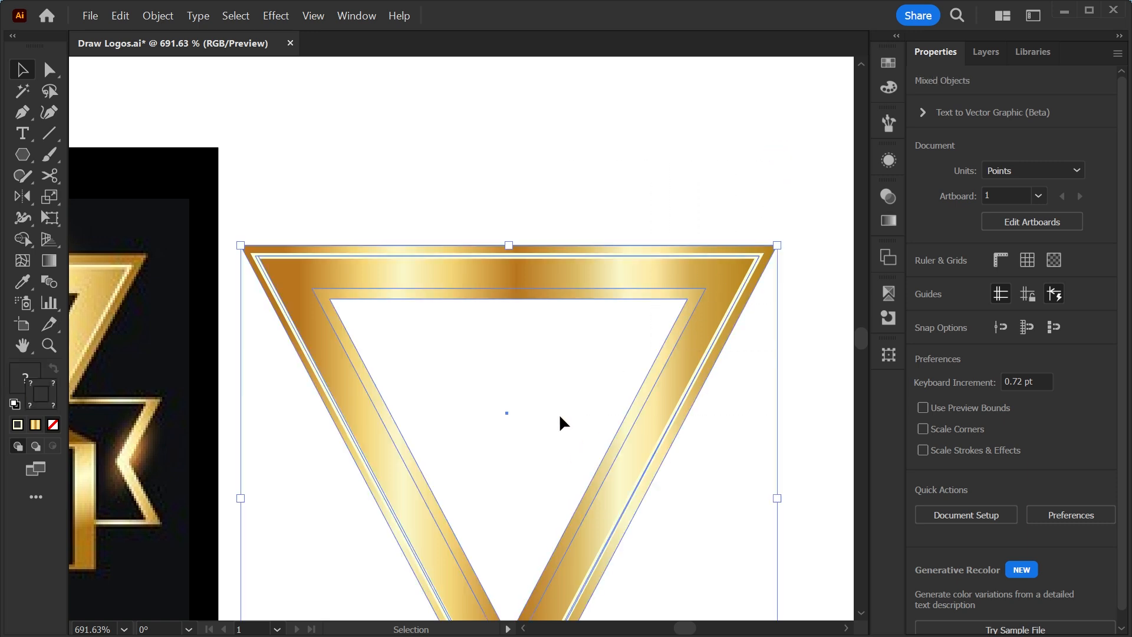
pyautogui.click(22, 239)
pyautogui.click(361, 292)
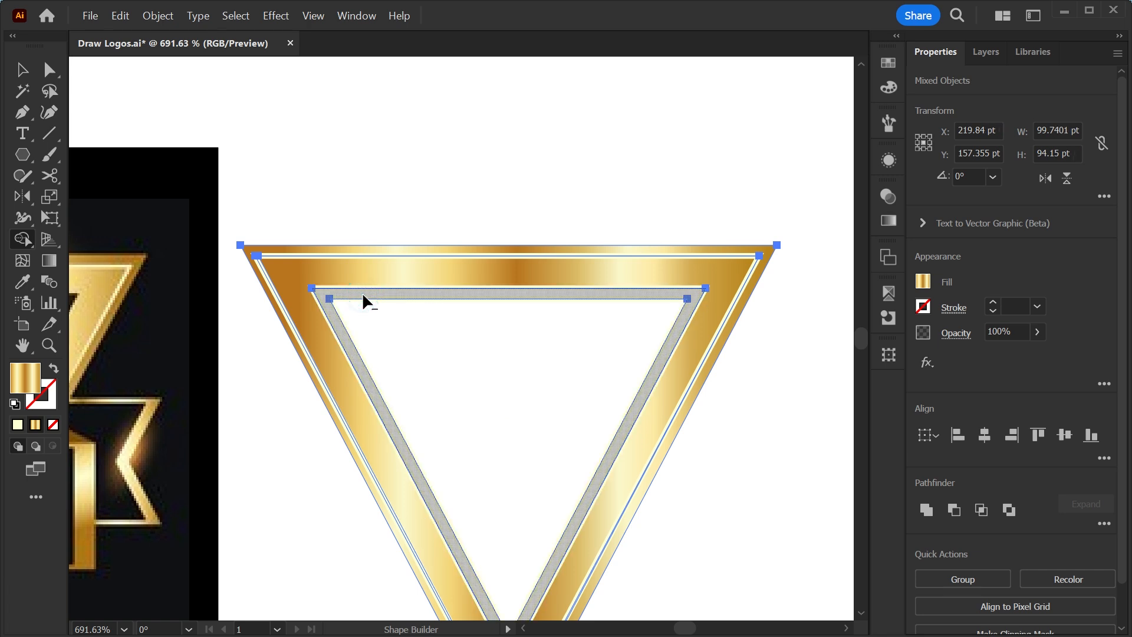
pyautogui.click(400, 324)
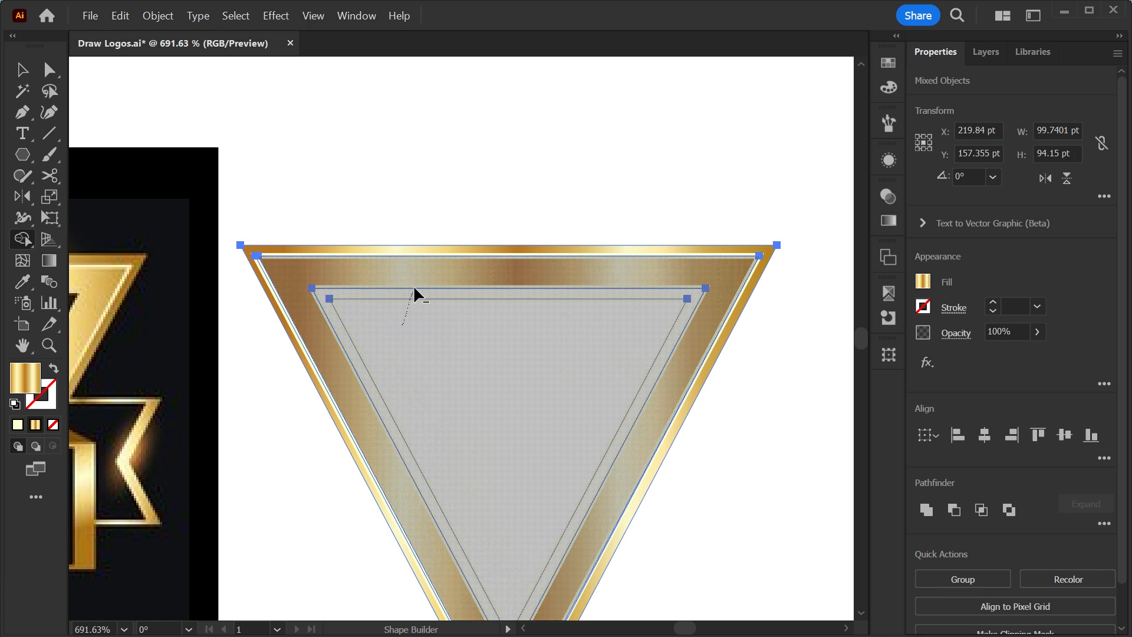
pyautogui.keyDown('alt'); pyautogui.click(415, 293); pyautogui.keyUp('alt')
pyautogui.press('v')
pyautogui.hotkey('ctrl', 'shift', 'a')
pyautogui.scroll(-3, 732, 237)
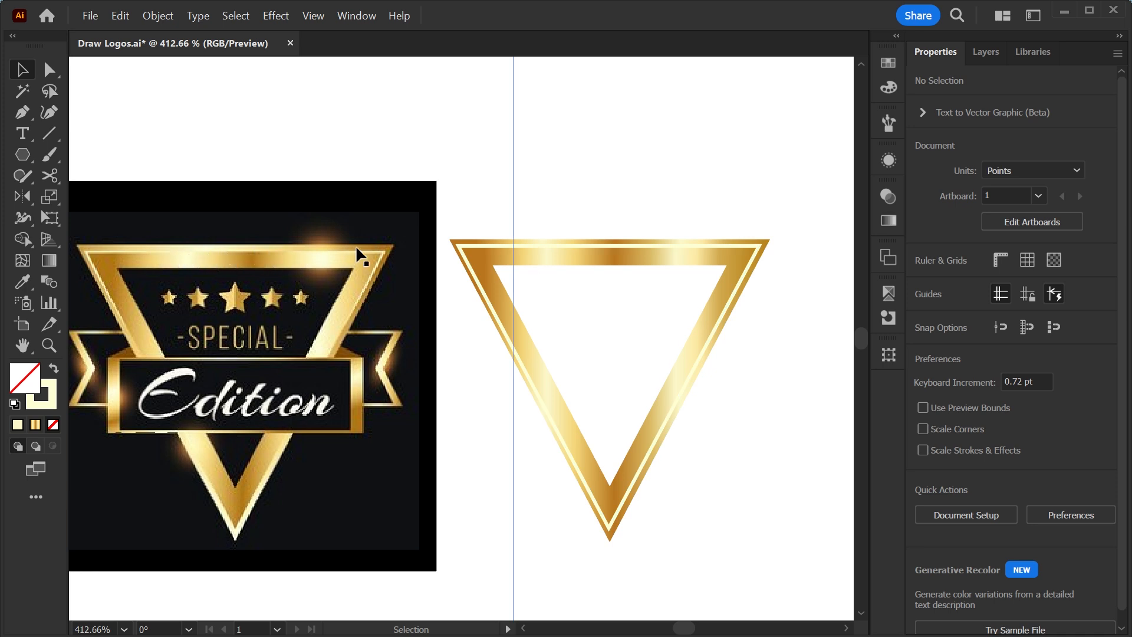
# Rework the outer gold frame's gradient by removing its two center stops and shifting the others so the lower tip becomes pale cream
pyautogui.click(707, 250)
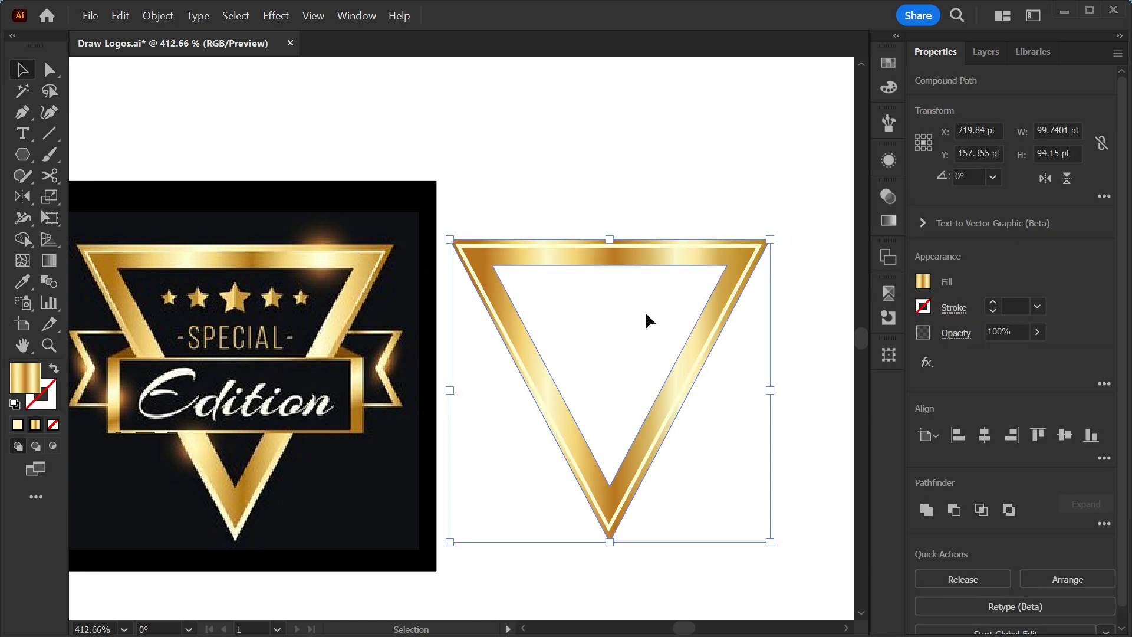
pyautogui.press('g')
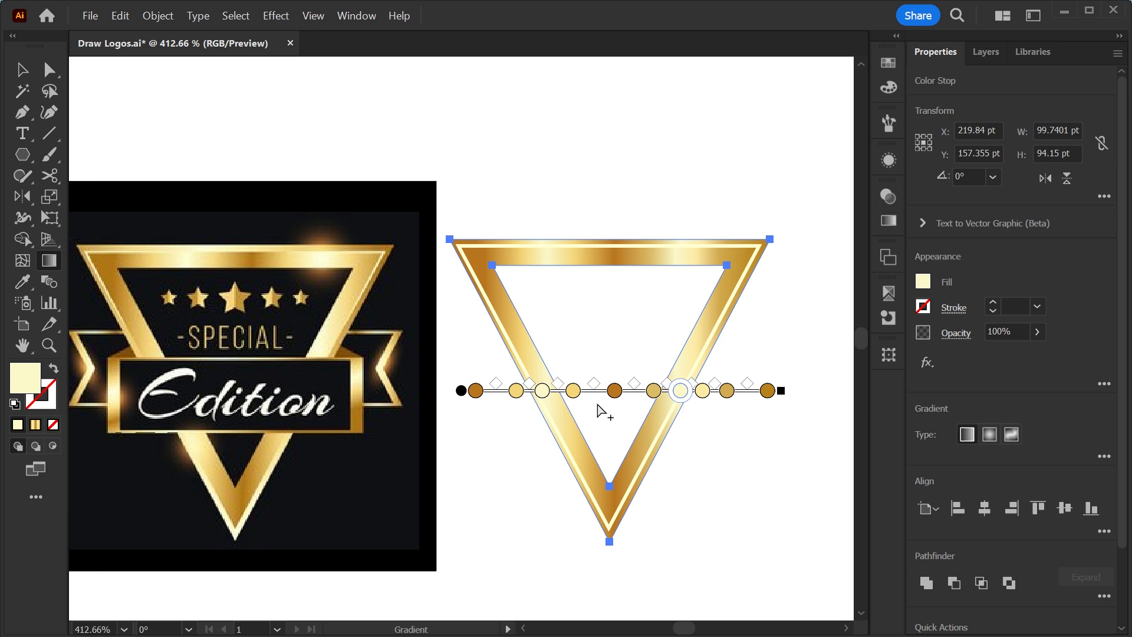
pyautogui.moveTo(612, 399)
pyautogui.mouseDown()
pyautogui.moveTo(569, 400)
pyautogui.moveTo(582, 404)
pyautogui.moveTo(611, 501)
pyautogui.mouseUp()
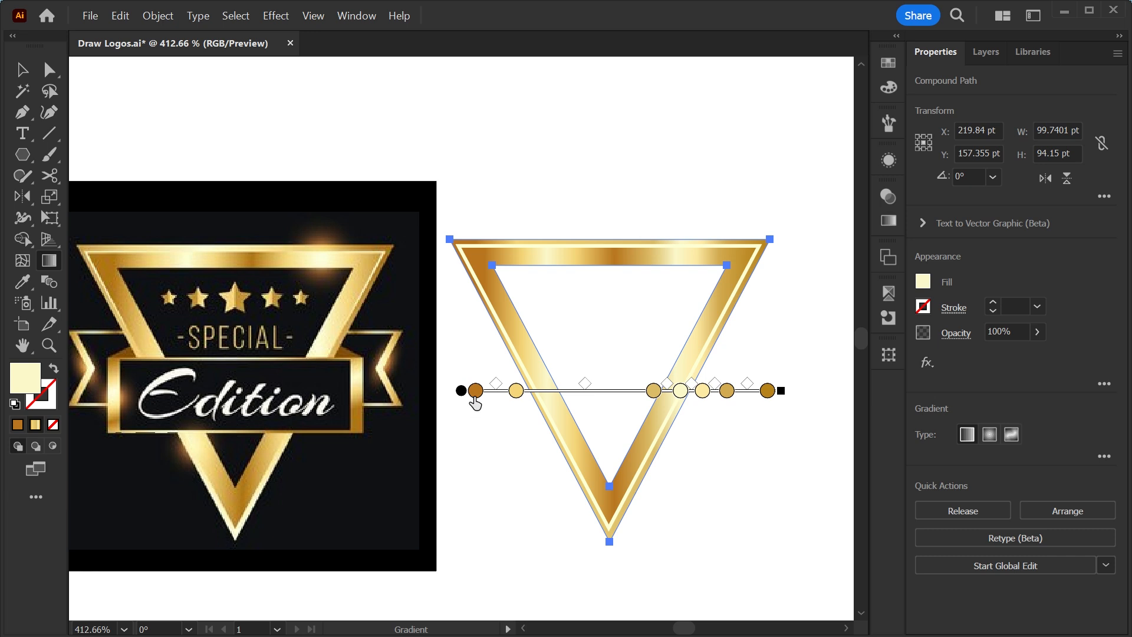
pyautogui.moveTo(475, 403); pyautogui.dragTo(542, 400)
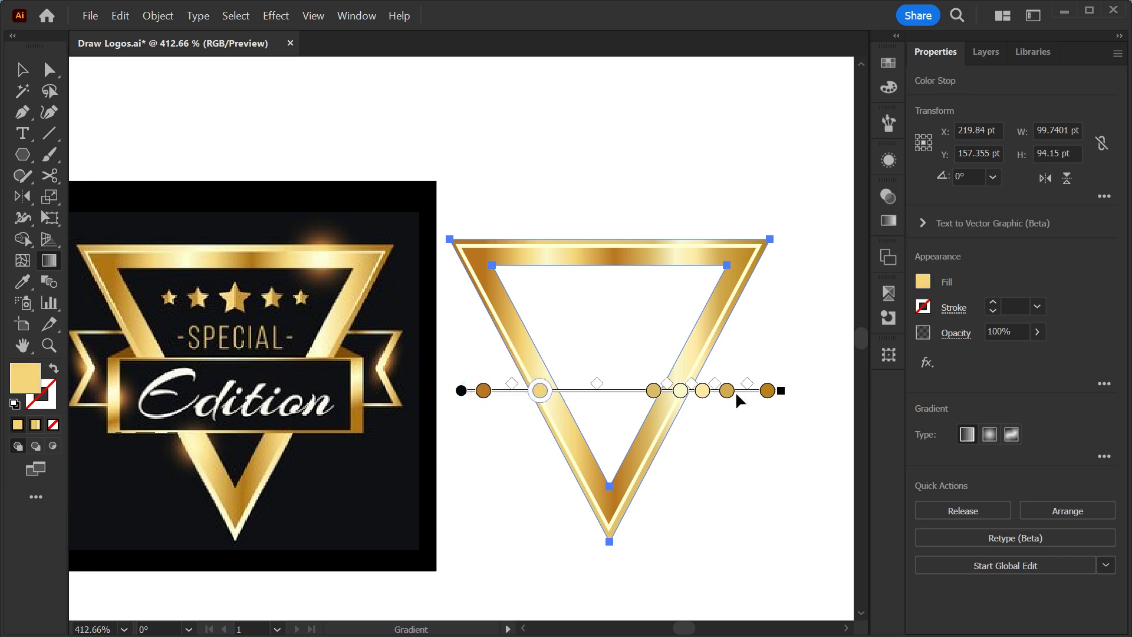
pyautogui.moveTo(732, 401); pyautogui.dragTo(742, 401)
pyautogui.moveTo(653, 397); pyautogui.dragTo(581, 393)
pyautogui.moveTo(679, 396); pyautogui.dragTo(613, 399)
pyautogui.click(702, 390)
pyautogui.click(24, 71)
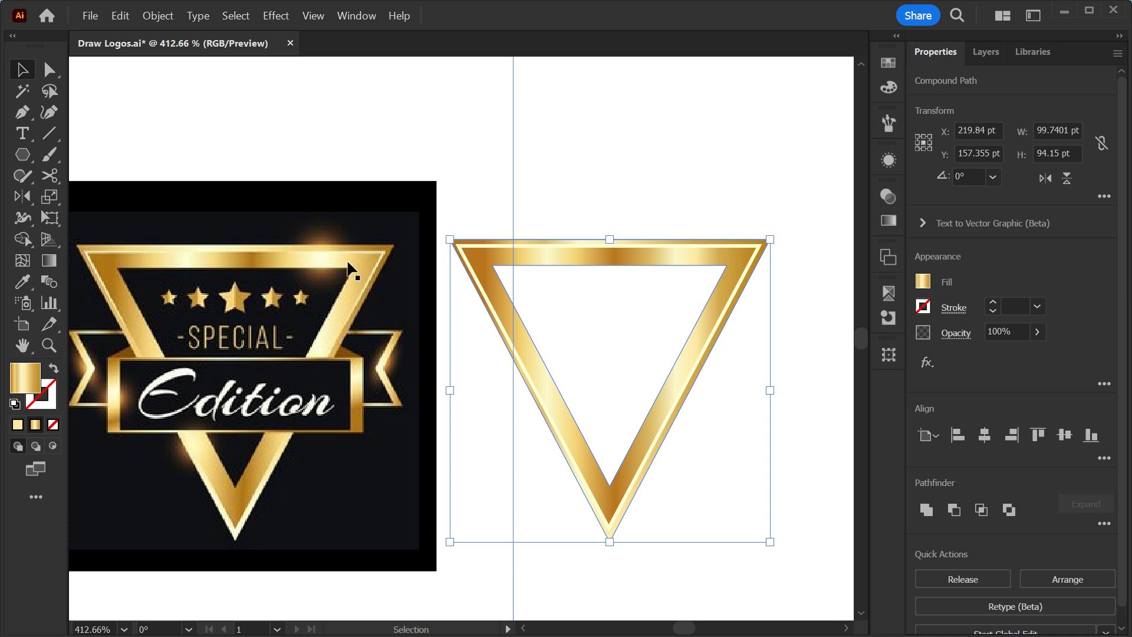
pyautogui.click(738, 202)
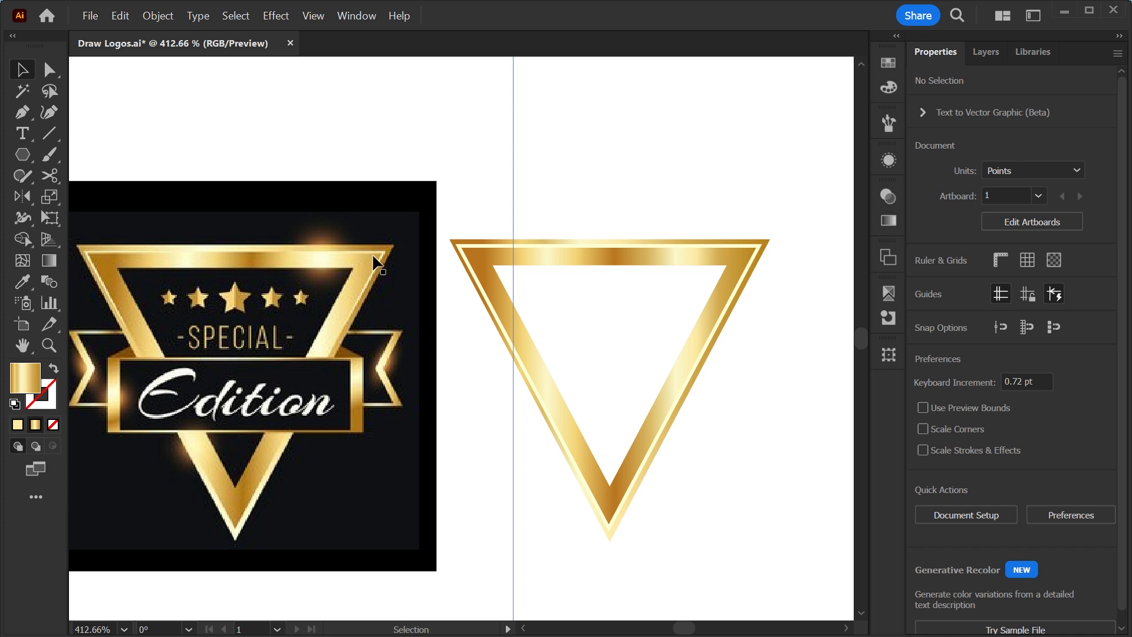
# Cut the cream triangle outline at the middle of its top edge and halfway down its right side with the Scissors tool
pyautogui.moveTo(465, 250); pyautogui.dragTo(487, 182)
pyautogui.hotkey('ctrl', 'z')
pyautogui.press('z')
pyautogui.moveTo(716, 230); pyautogui.dragTo(739, 318)
pyautogui.press('v')
pyautogui.click(49, 176)
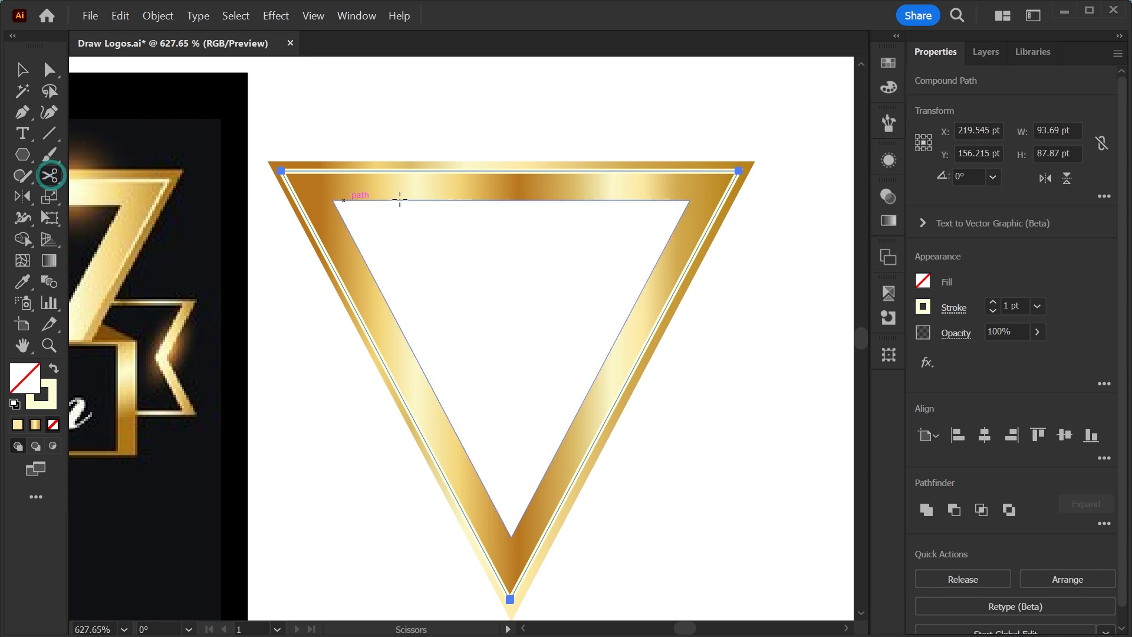
pyautogui.click(504, 171)
pyautogui.click(625, 376)
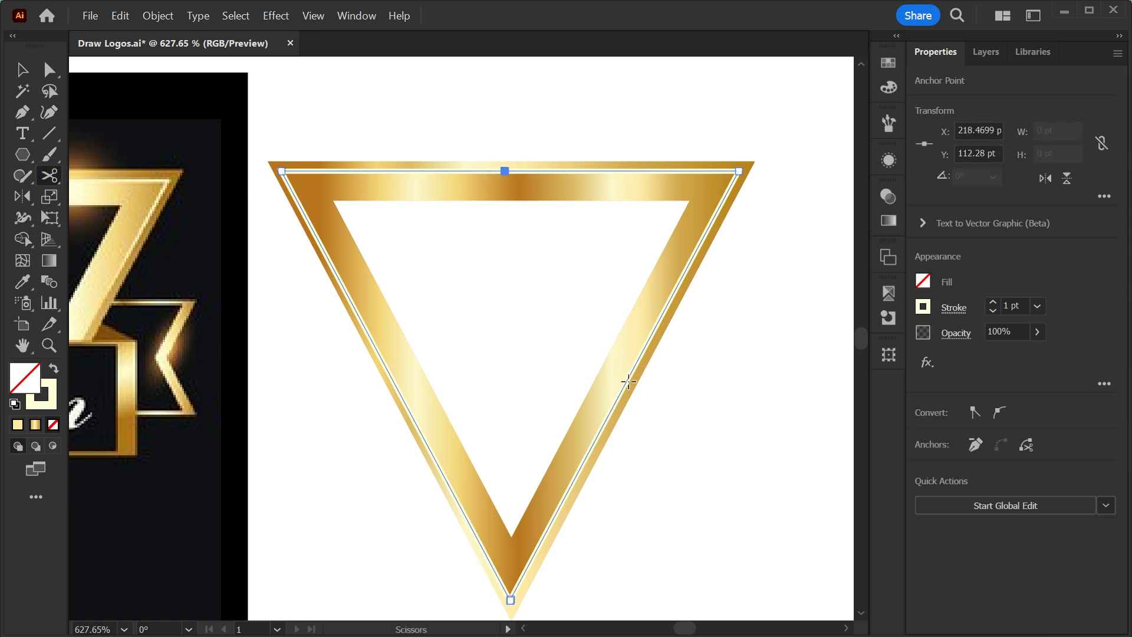
pyautogui.press('v')
pyautogui.click(627, 381)
# Delete the cut-off left part of the cream outline, keeping only the piece around the upper-right corner
pyautogui.click(680, 407)
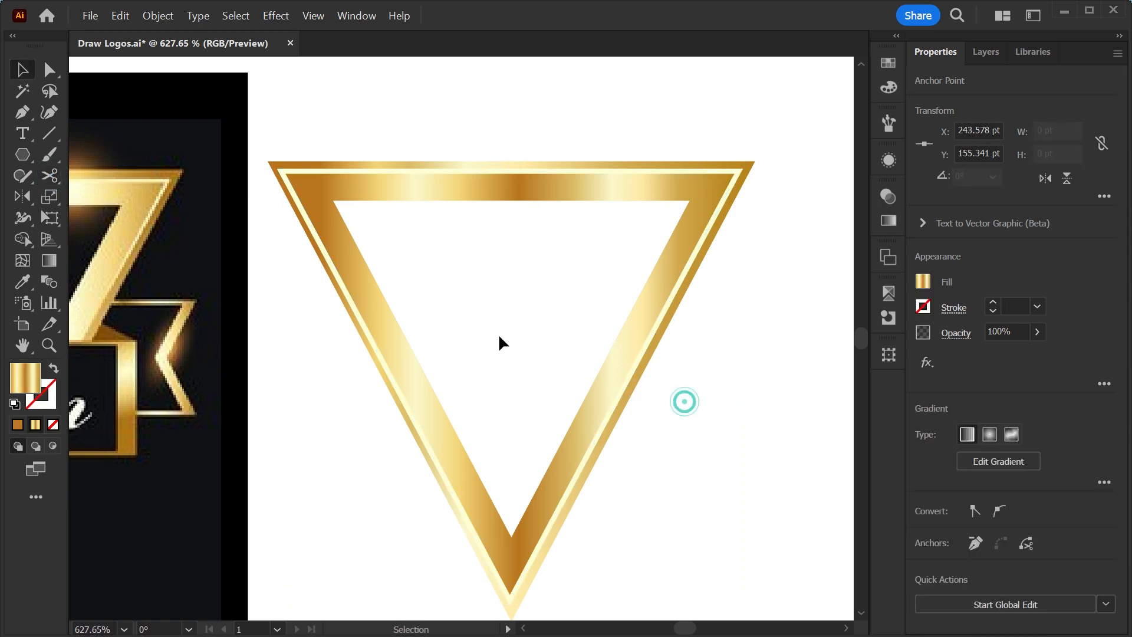
pyautogui.click(768, 396)
pyautogui.moveTo(382, 371); pyautogui.dragTo(314, 420)
pyautogui.hotkey('ctrl', 'z')
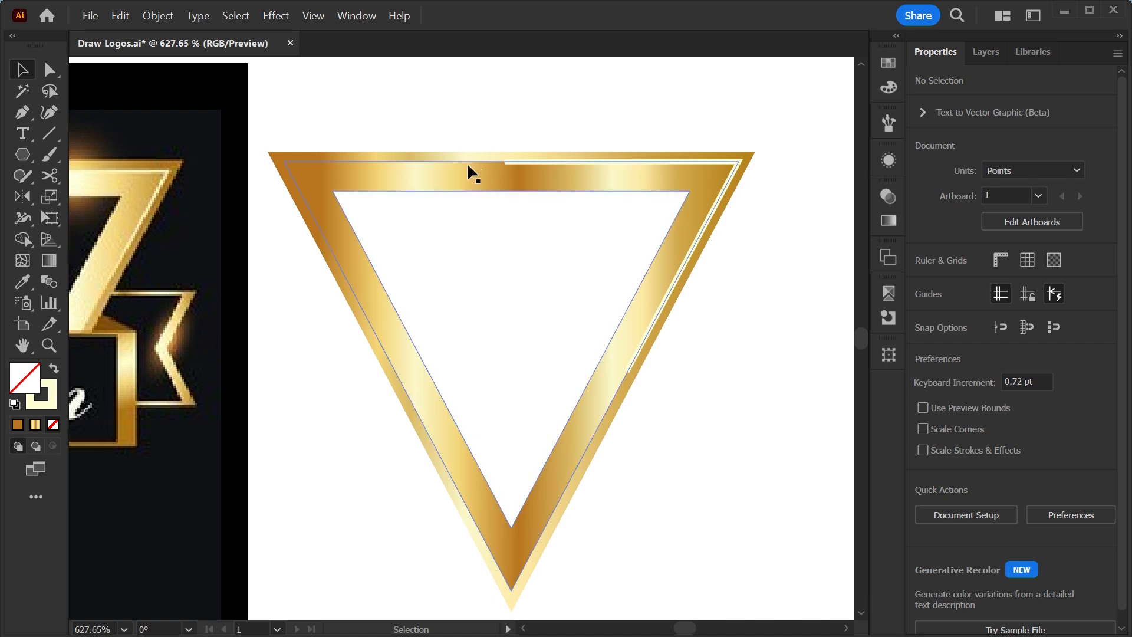
pyautogui.moveTo(519, 160); pyautogui.dragTo(478, 194)
pyautogui.hotkey('ctrl', 'z')
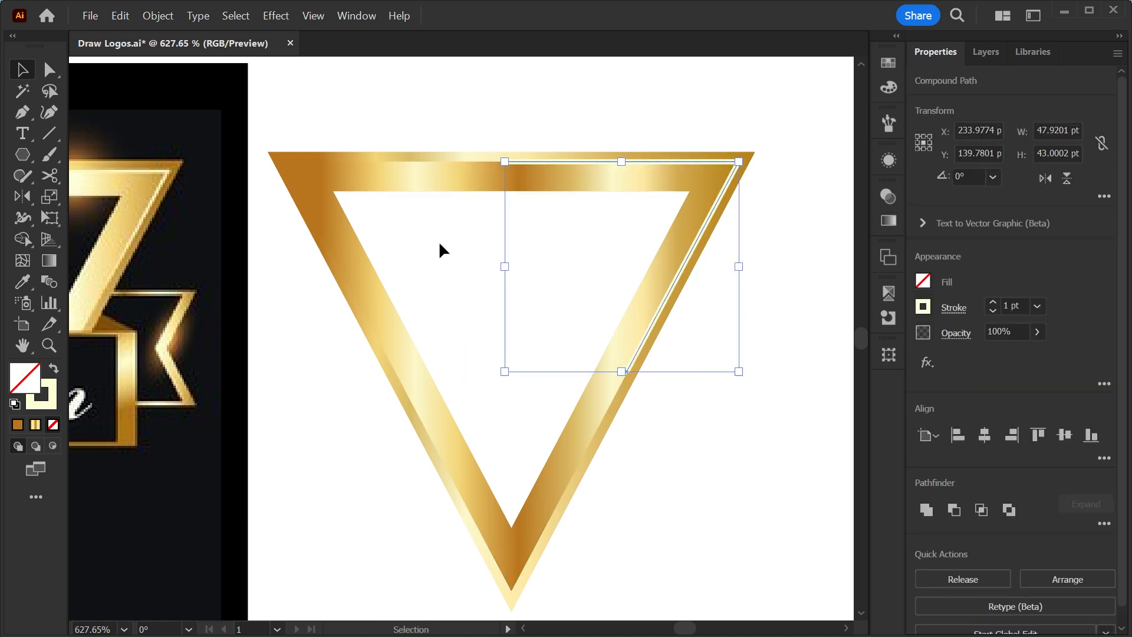
# Examine the highlight line along the upper-right corner of the reference frame
pyautogui.moveTo(158, 213); pyautogui.dragTo(500, 289)
pyautogui.press('z')
pyautogui.click(376, 229)
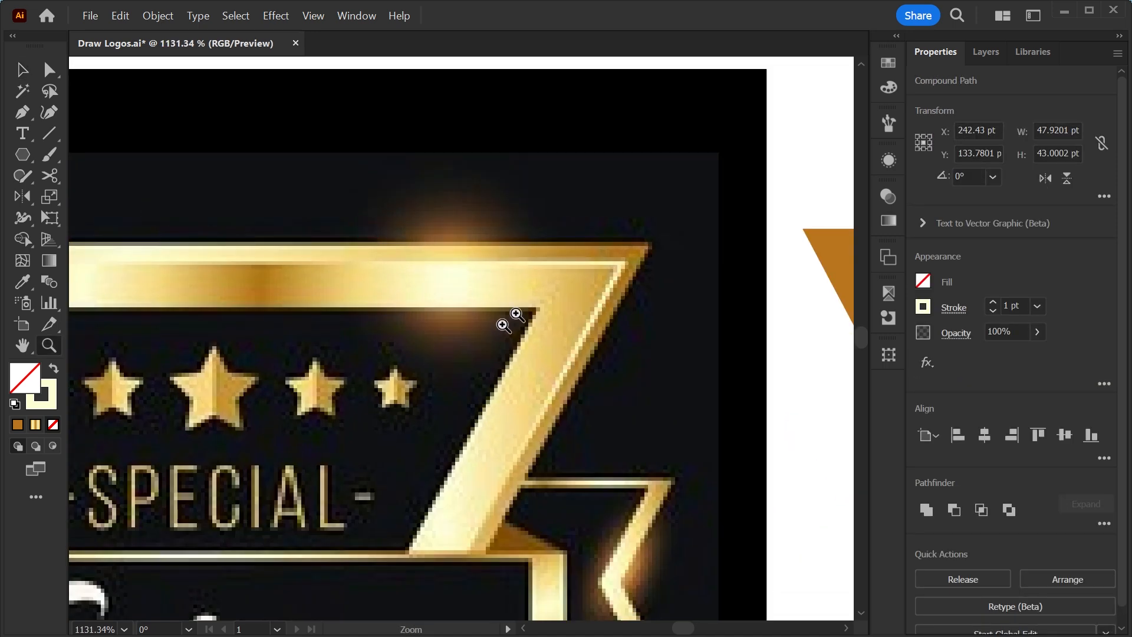
pyautogui.press('v')
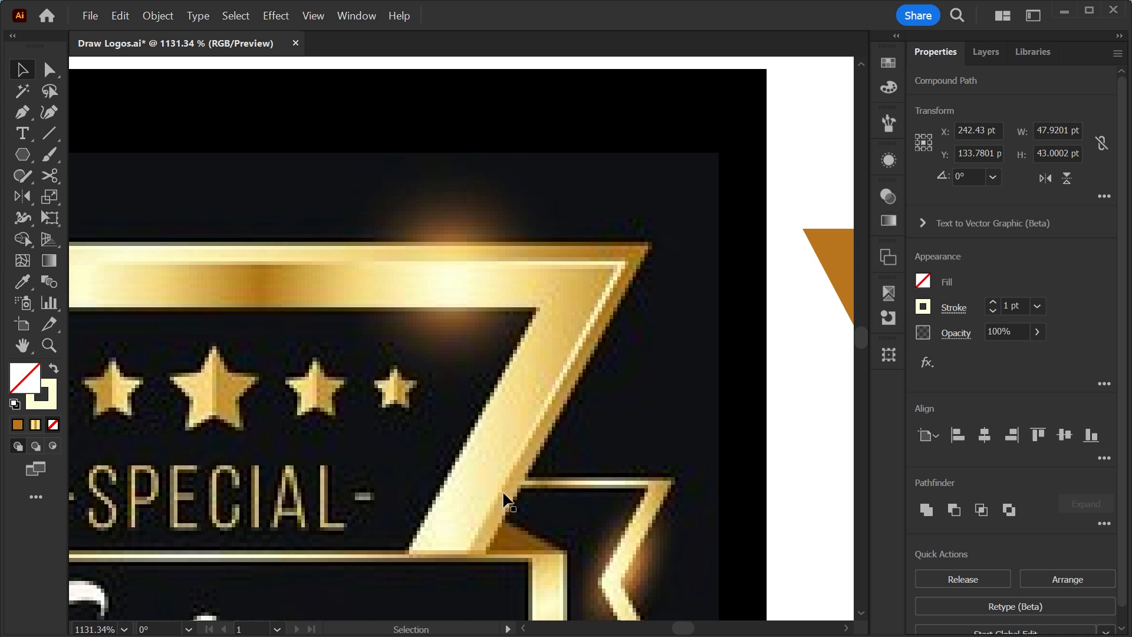
pyautogui.press('a')
pyautogui.hotkey('ctrl', '-')
pyautogui.hotkey('ctrl', 'space')
pyautogui.moveTo(460, 263); pyautogui.dragTo(686, 337)
pyautogui.press('v')
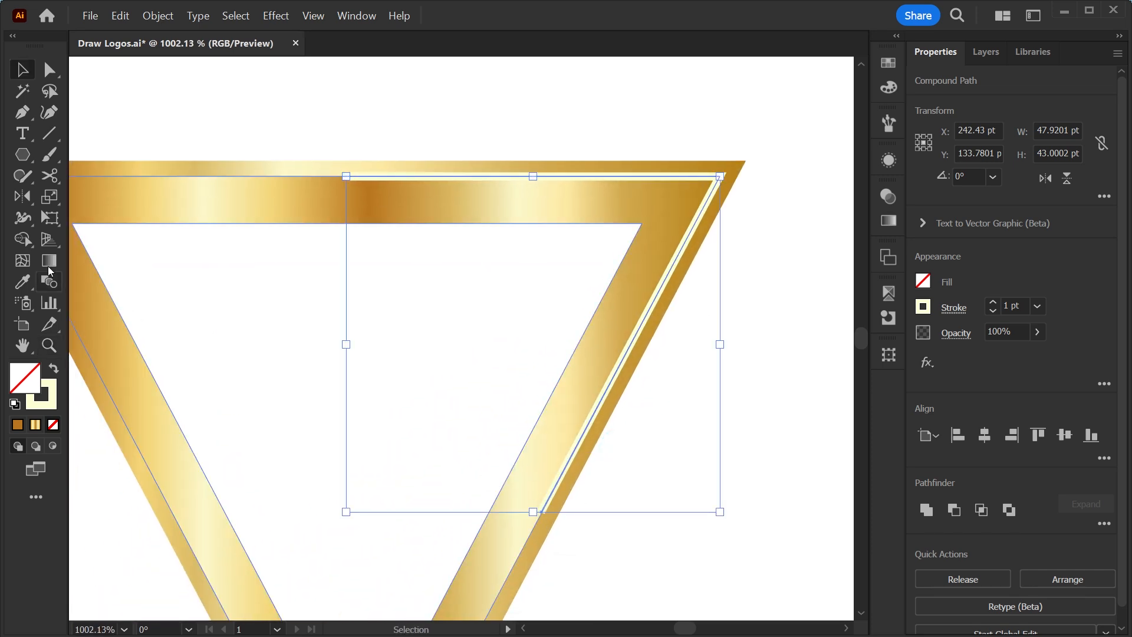
# Taper the lower end of the cream corner highlight's stroke to a point with the Width tool
pyautogui.click(23, 218)
pyautogui.press('z')
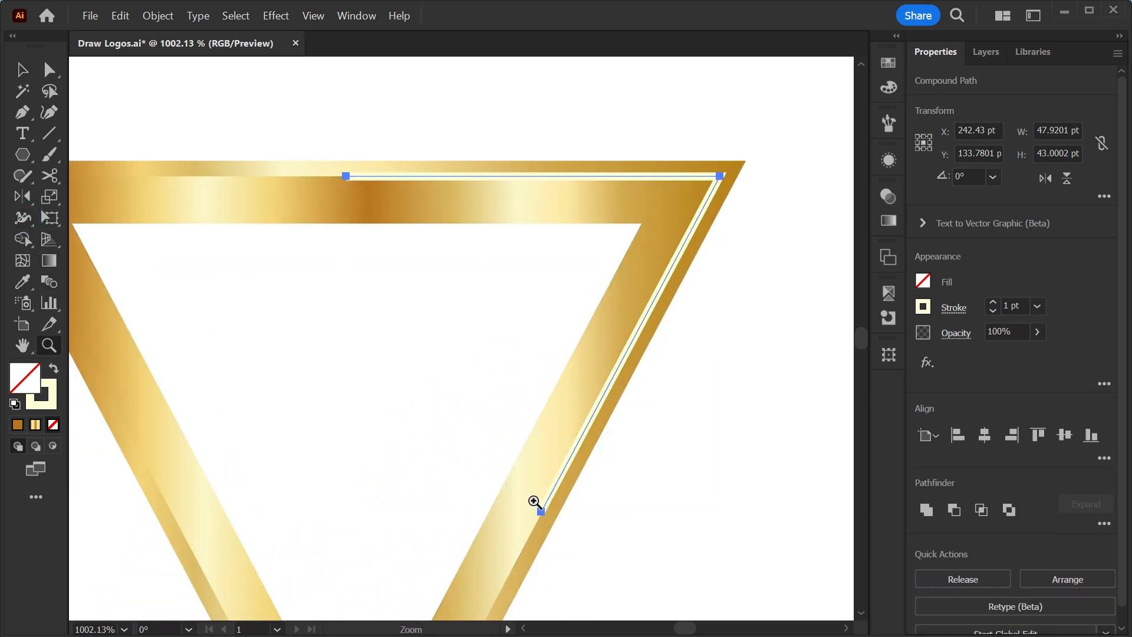
pyautogui.moveTo(533, 503); pyautogui.dragTo(702, 601)
pyautogui.moveTo(561, 539); pyautogui.dragTo(606, 525)
pyautogui.press('v')
pyautogui.click(22, 219)
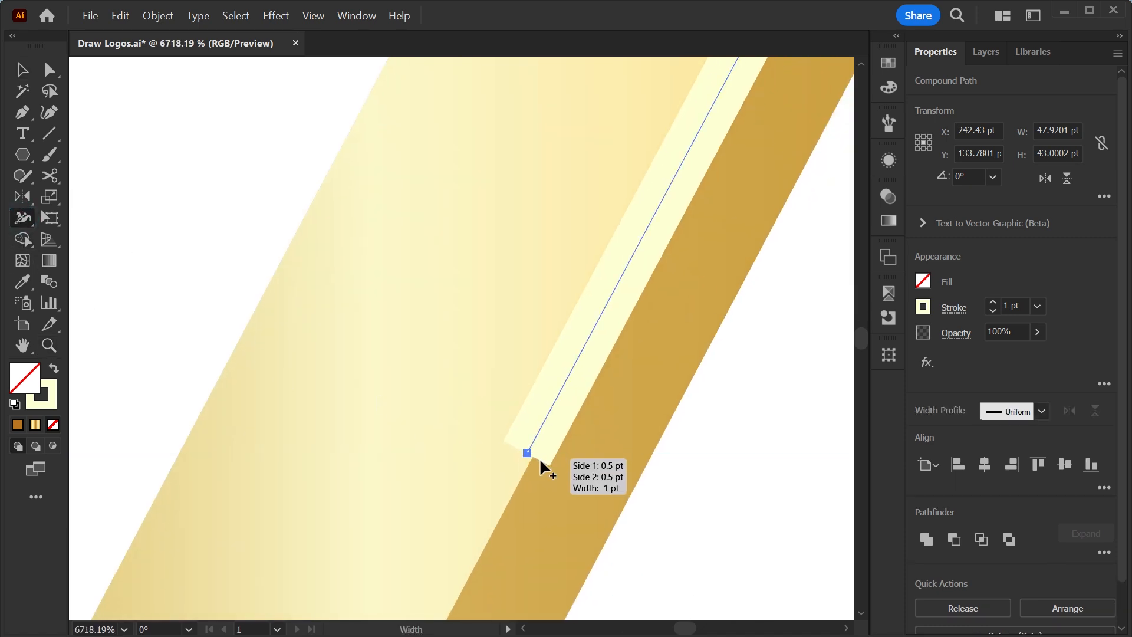
pyautogui.moveTo(548, 460); pyautogui.dragTo(523, 455)
pyautogui.hotkey('ctrl', 'z')
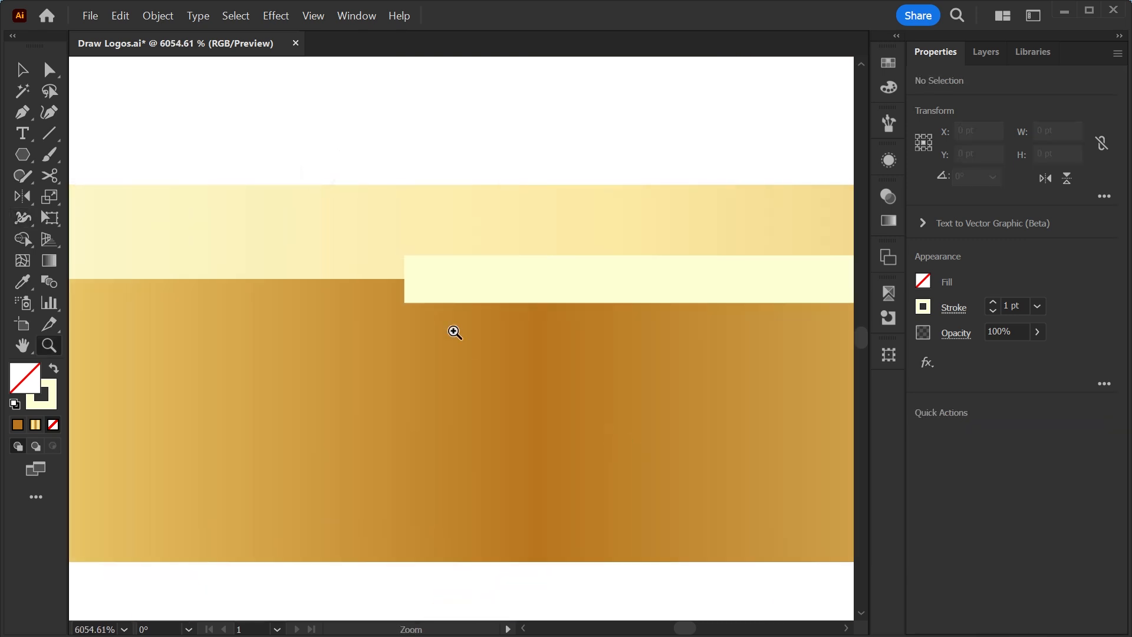
# Taper the corner highlight's other stroke end, on the frame's top edge, nearly to a point with the Width tool
pyautogui.press('v')
pyautogui.click(450, 261)
pyautogui.moveTo(437, 274)
pyautogui.mouseDown()
pyautogui.moveTo(477, 321)
pyautogui.moveTo(437, 286)
pyautogui.mouseUp()
pyautogui.hotkey('shift', 'w')
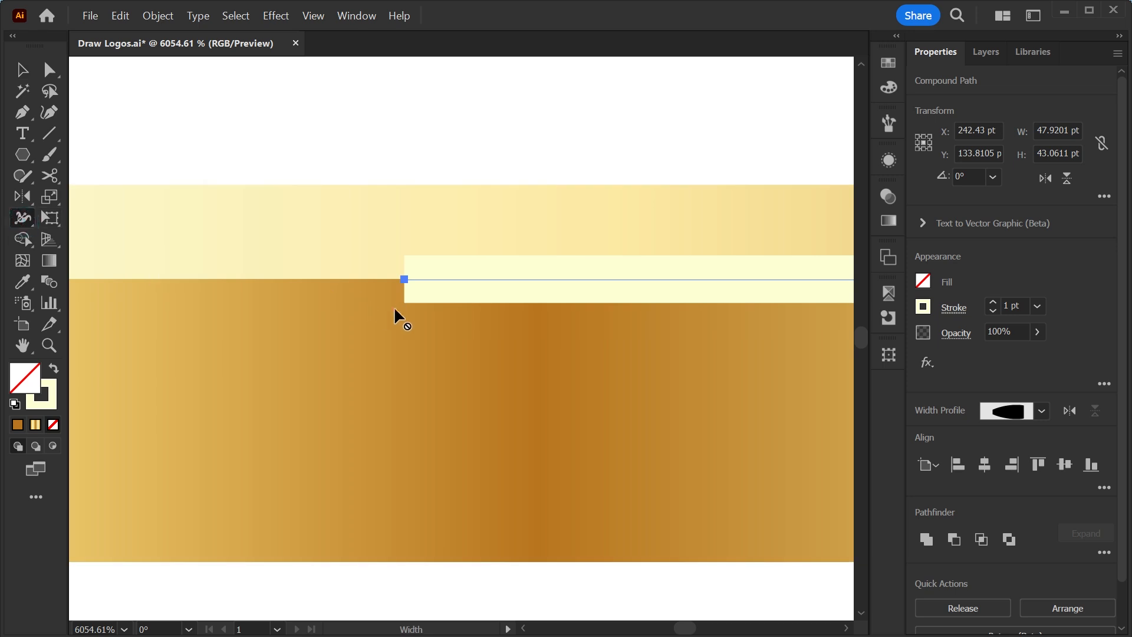
pyautogui.moveTo(406, 291); pyautogui.dragTo(404, 280)
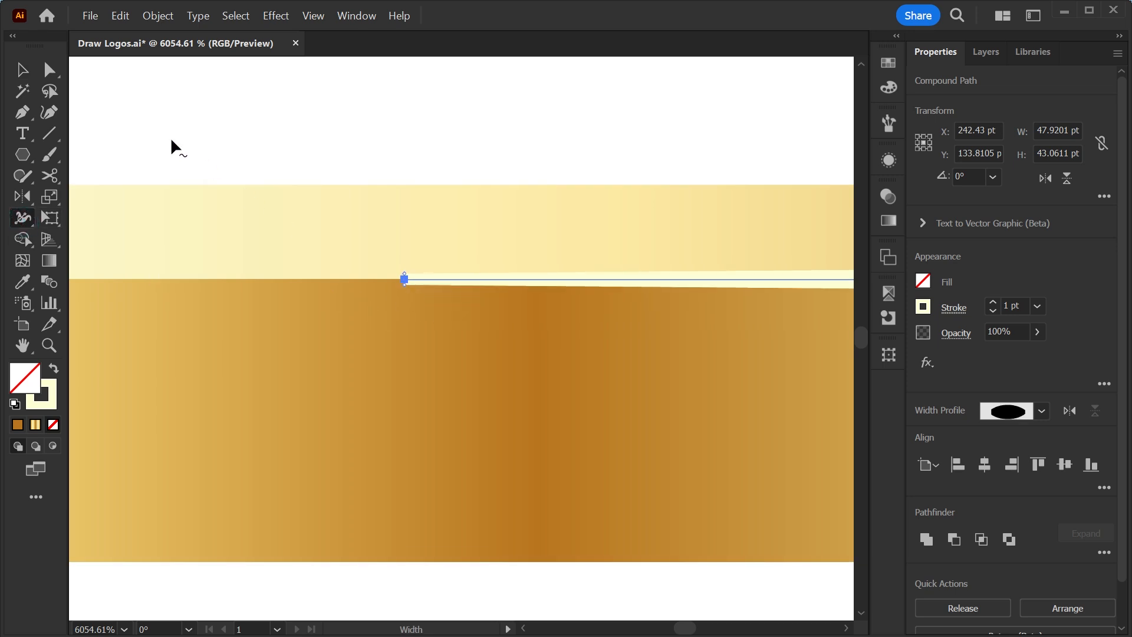
pyautogui.click(23, 70)
pyautogui.scroll(-6, 769, 361)
pyautogui.click(769, 362)
pyautogui.moveTo(738, 360); pyautogui.dragTo(752, 310)
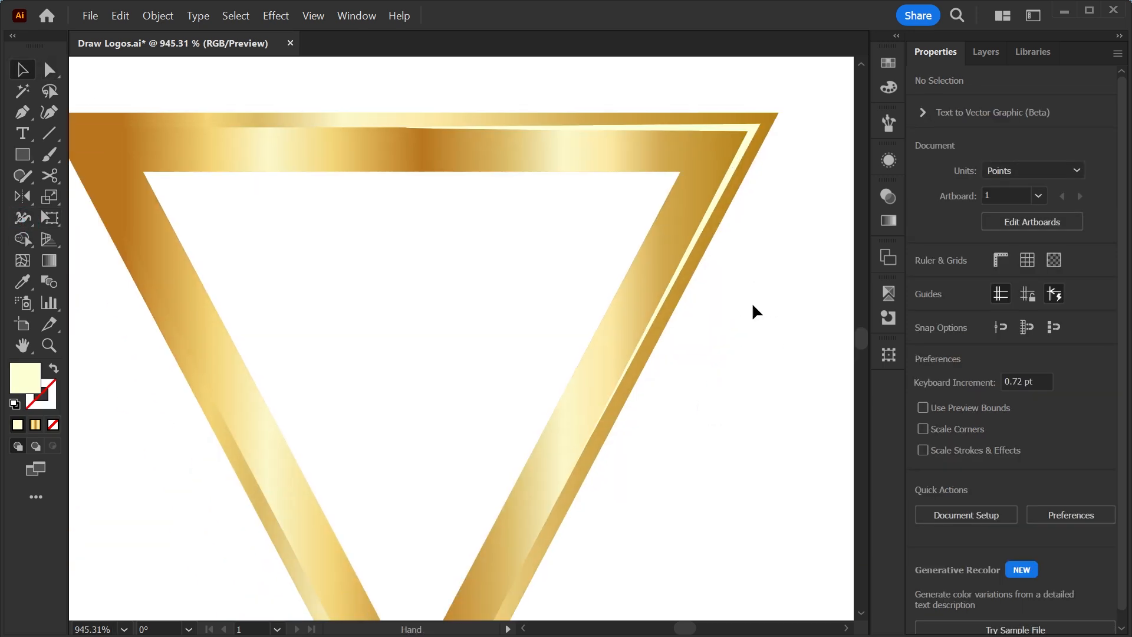
# Expand the appearance of the tapered corner highlight into a filled shape
pyautogui.click(748, 128)
pyautogui.click(158, 15)
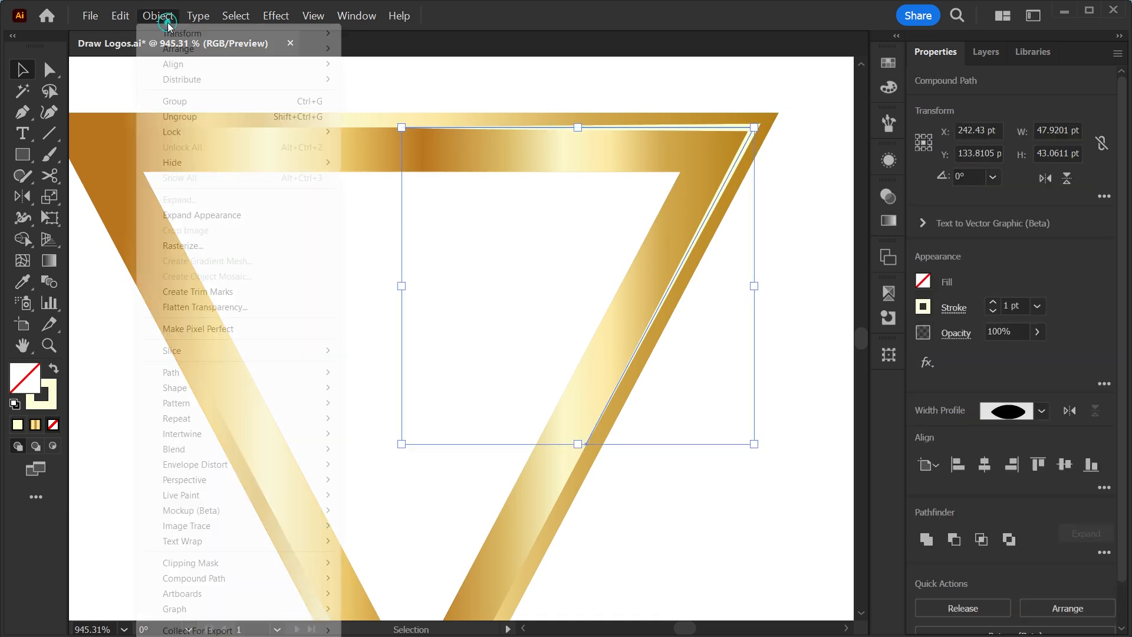
pyautogui.click(200, 215)
pyautogui.click(799, 180)
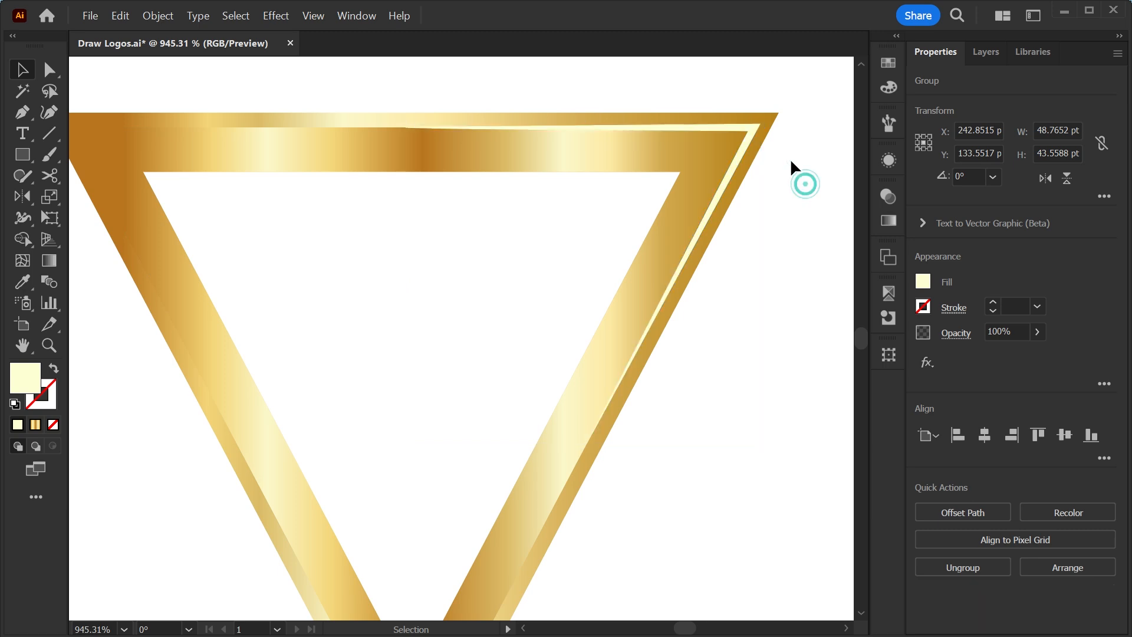
pyautogui.click(752, 126)
pyautogui.moveTo(761, 141); pyautogui.dragTo(756, 205)
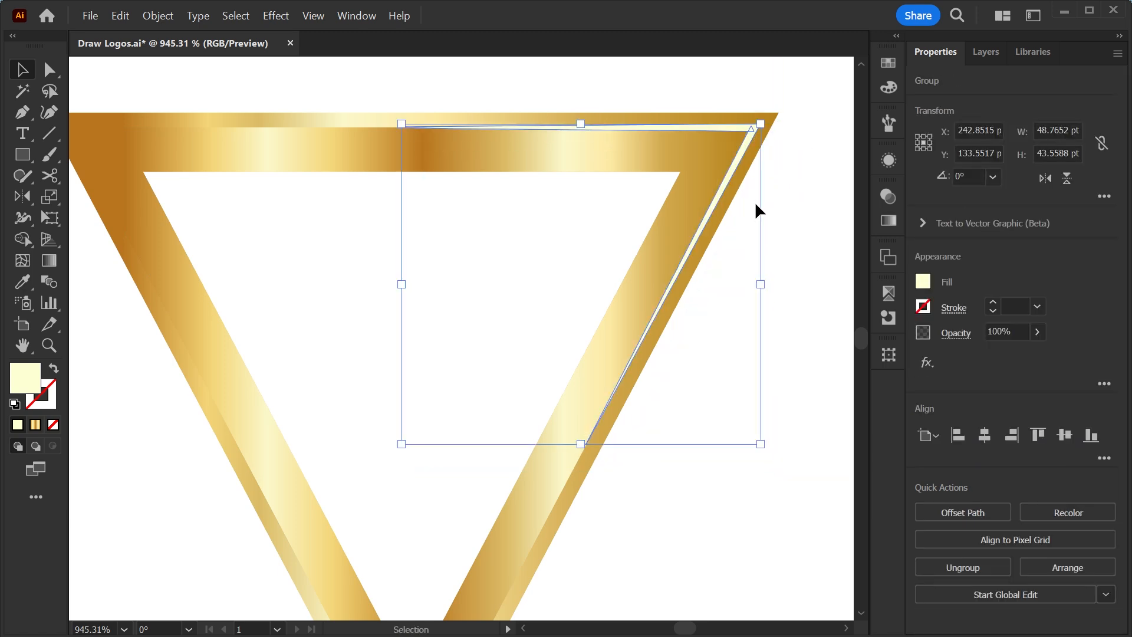
pyautogui.click(783, 253)
# Fill the highlight with a two-stop gradient by removing the middle stops, and color the end stop pale cream sampled from the frame
pyautogui.click(747, 136)
pyautogui.click(35, 425)
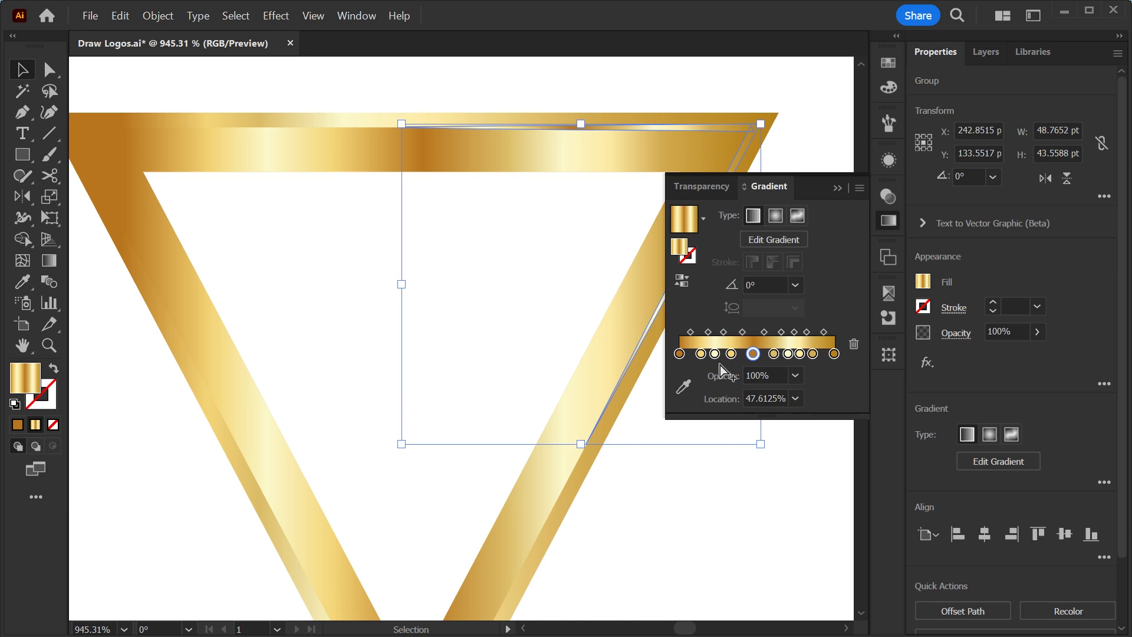
pyautogui.moveTo(700, 354); pyautogui.dragTo(820, 378)
pyautogui.click(834, 354)
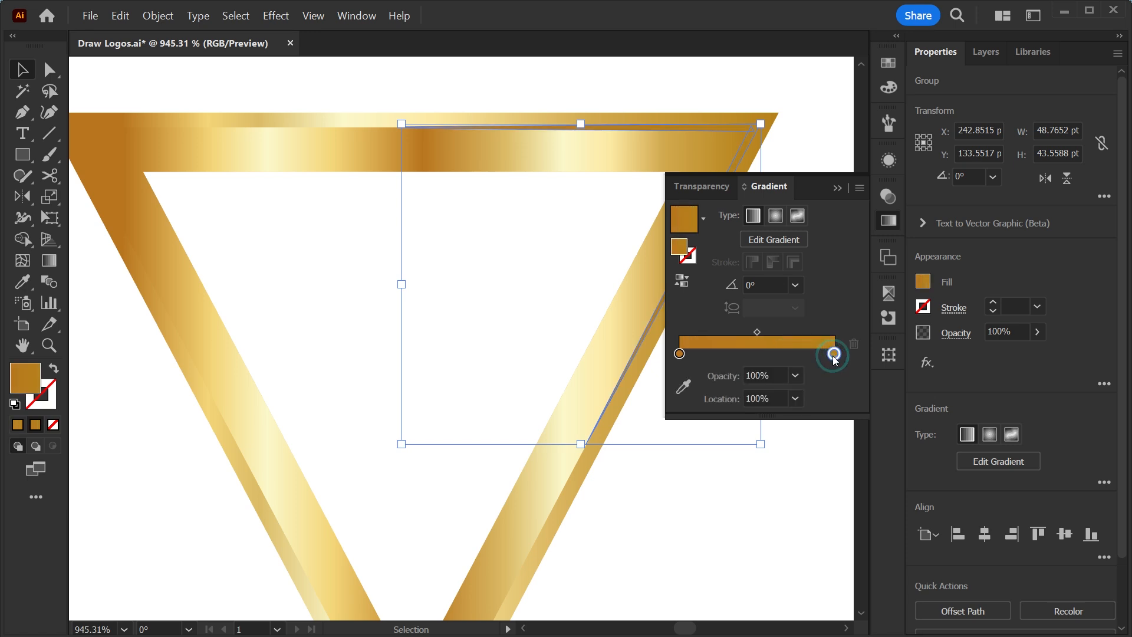
pyautogui.press('i')
pyautogui.click(269, 143)
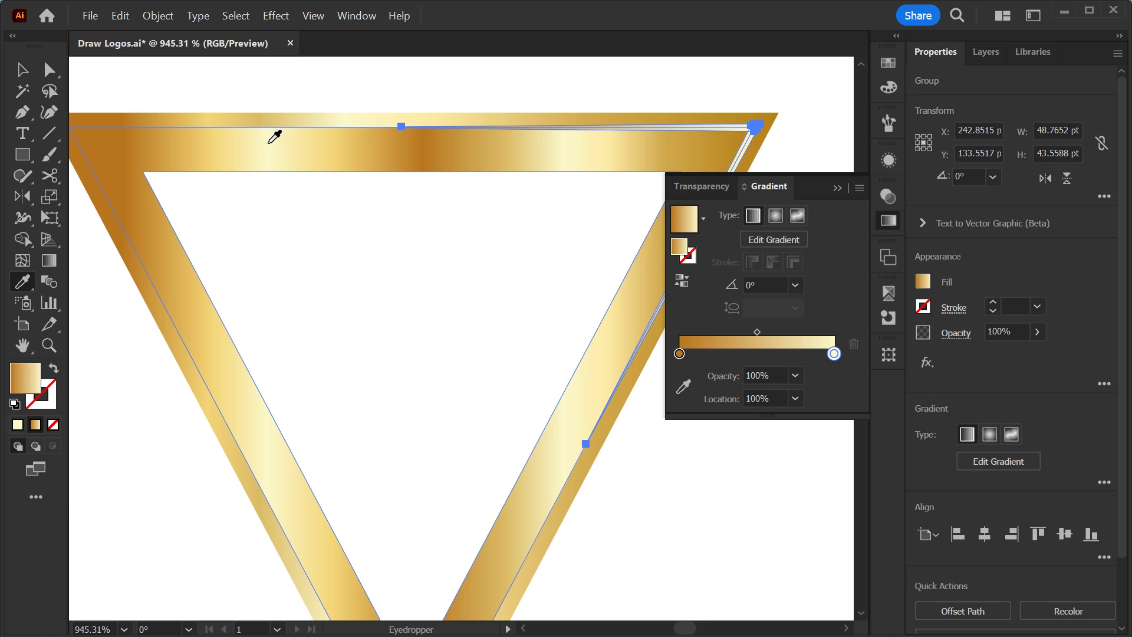
# Replace the highlight gradient's brown starting stop with a copy of the pale cream stop at about 2% location
pyautogui.press('v')
pyautogui.moveTo(826, 354); pyautogui.dragTo(790, 354)
pyautogui.moveTo(679, 354); pyautogui.dragTo(722, 383)
pyautogui.click(692, 354)
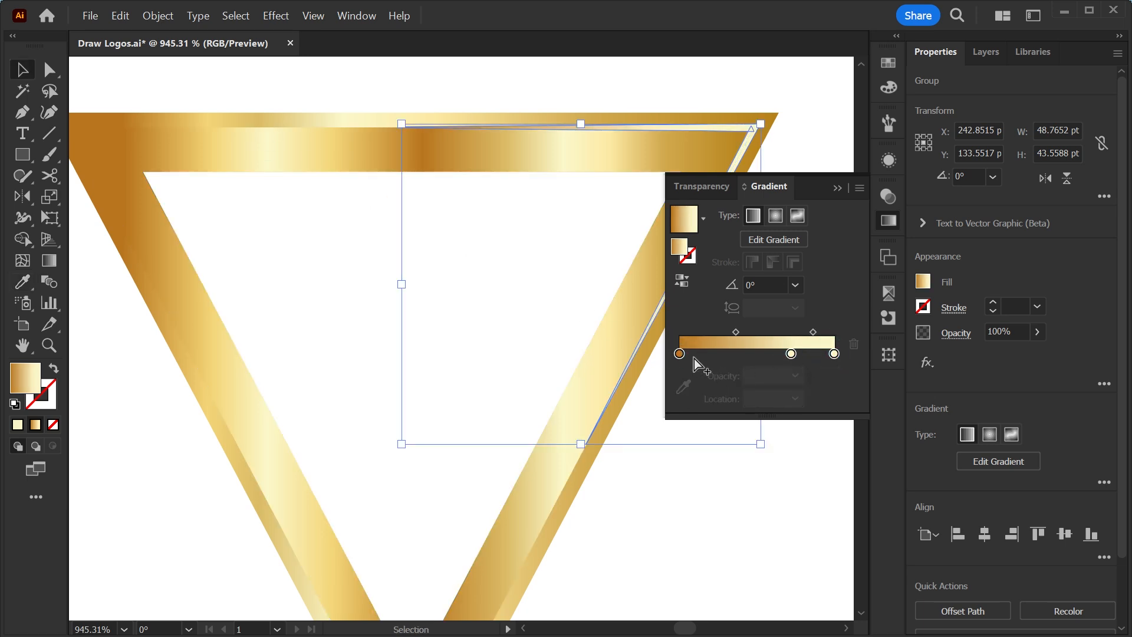
pyautogui.moveTo(790, 354); pyautogui.dragTo(787, 381)
pyautogui.moveTo(691, 354); pyautogui.dragTo(683, 354)
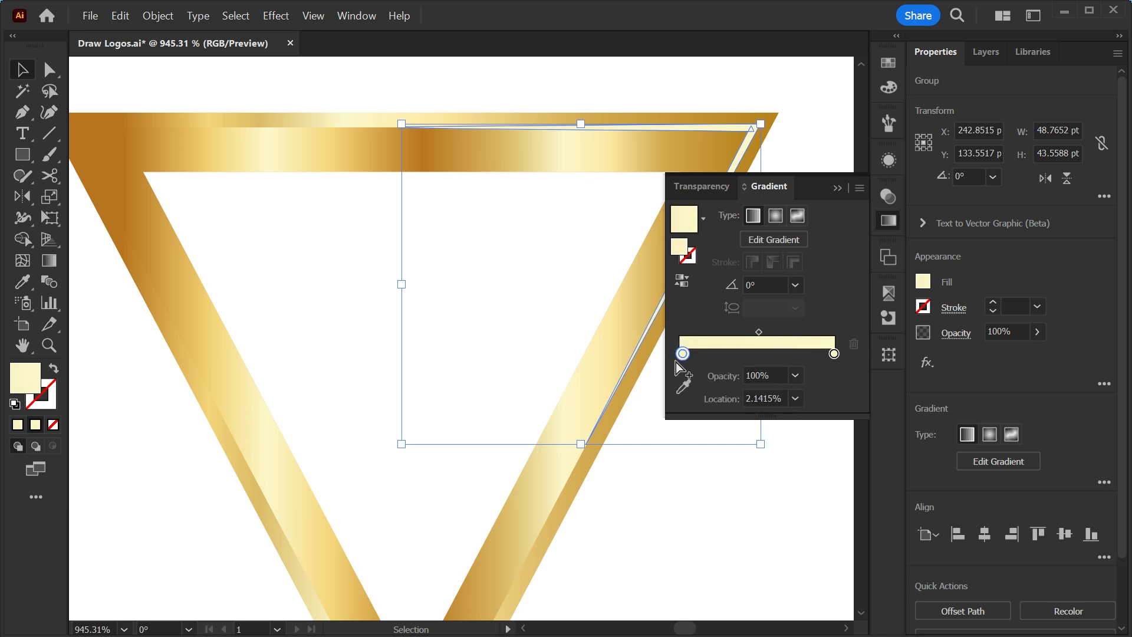
# Set the opacity of the highlight gradient's starting cream stop to 0%, then close the gradient settings and deselect
pyautogui.click(773, 375)
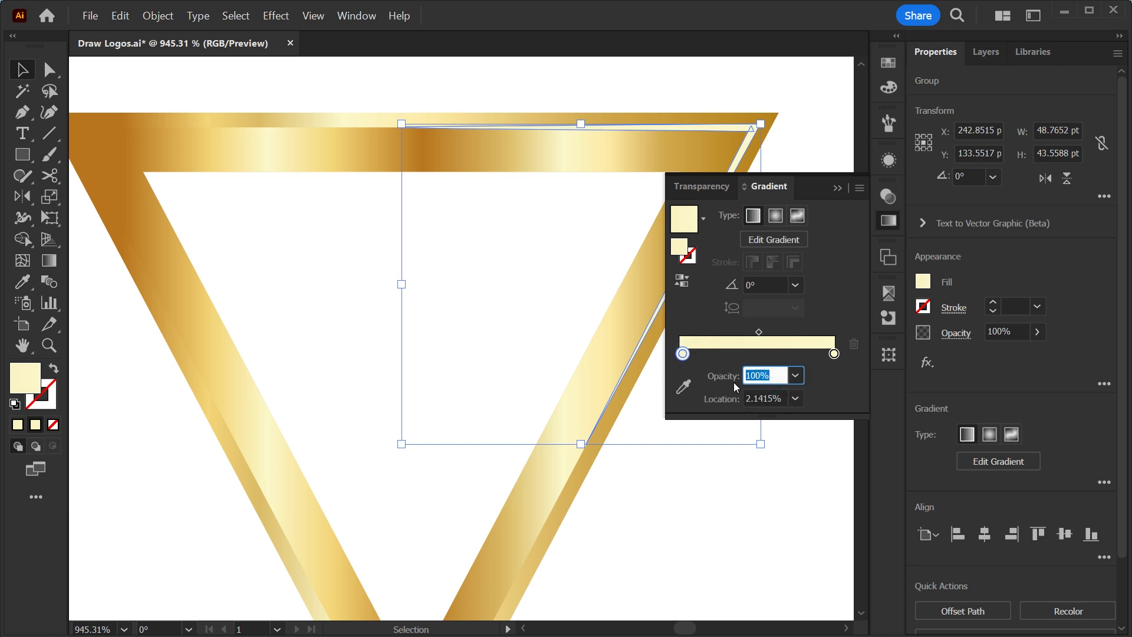
pyautogui.write('0')
pyautogui.press('Return')
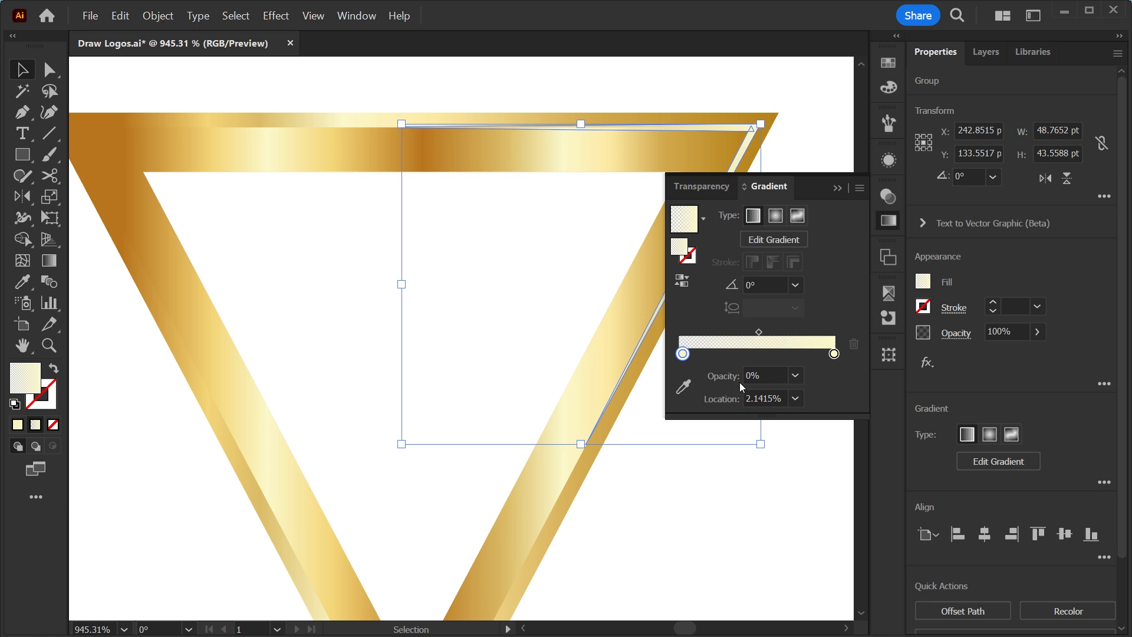
pyautogui.click(837, 190)
pyautogui.click(827, 187)
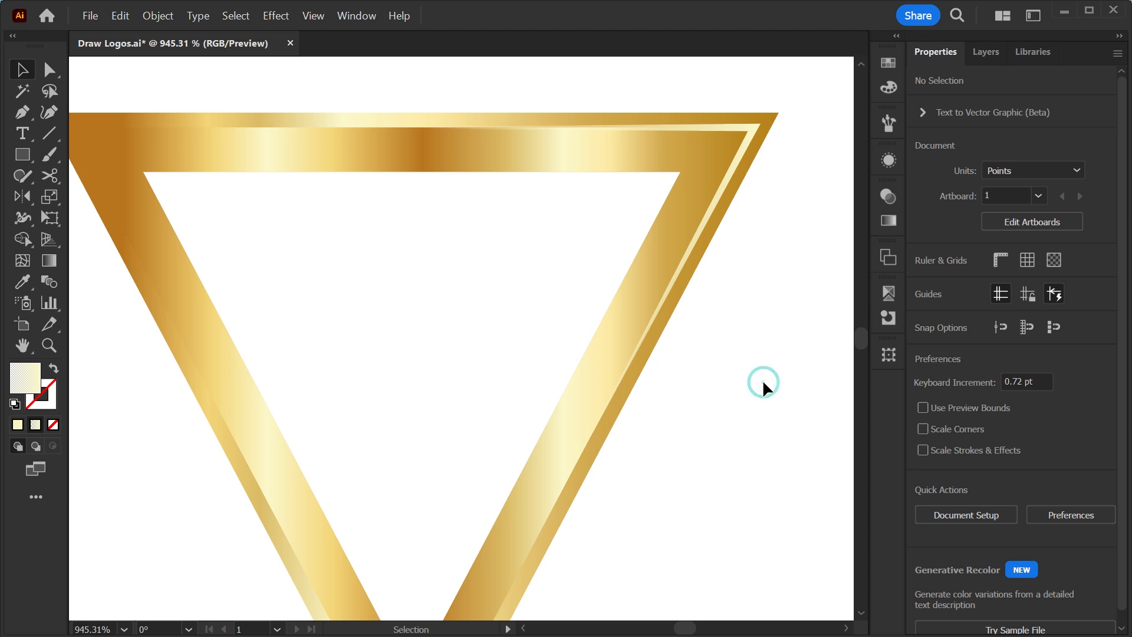
# Copy the corner highlight toward the frame's left side and flip the copy horizontally
pyautogui.hotkey('ctrl', '-')
pyautogui.hotkey('ctrl', '-')
pyautogui.hotkey('ctrl', '-')
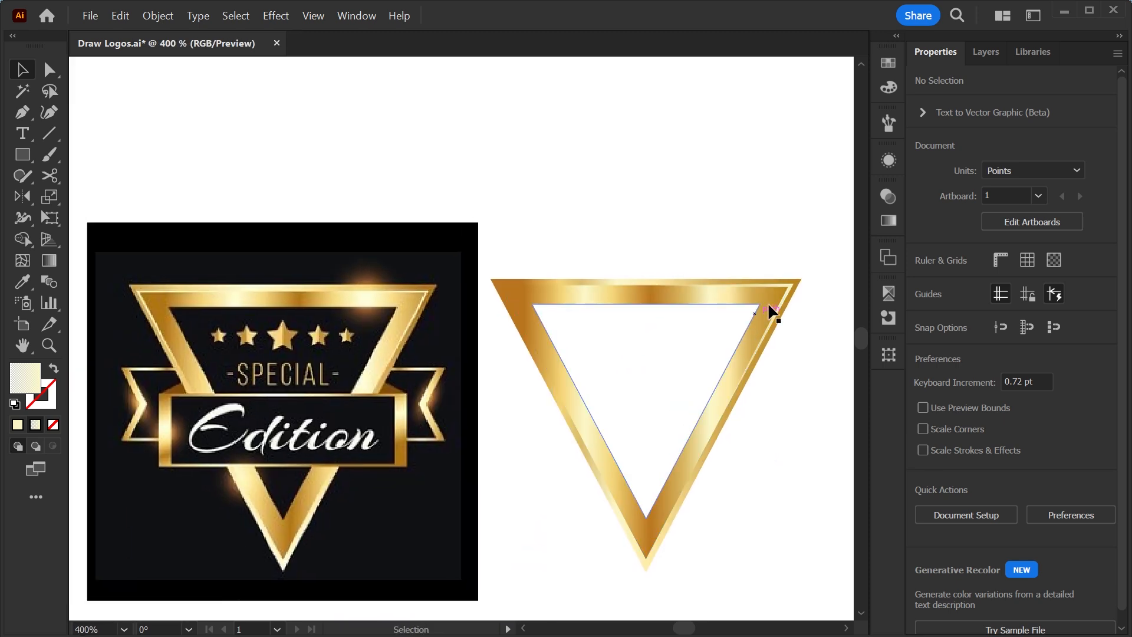
pyautogui.moveTo(790, 291); pyautogui.dragTo(704, 289)
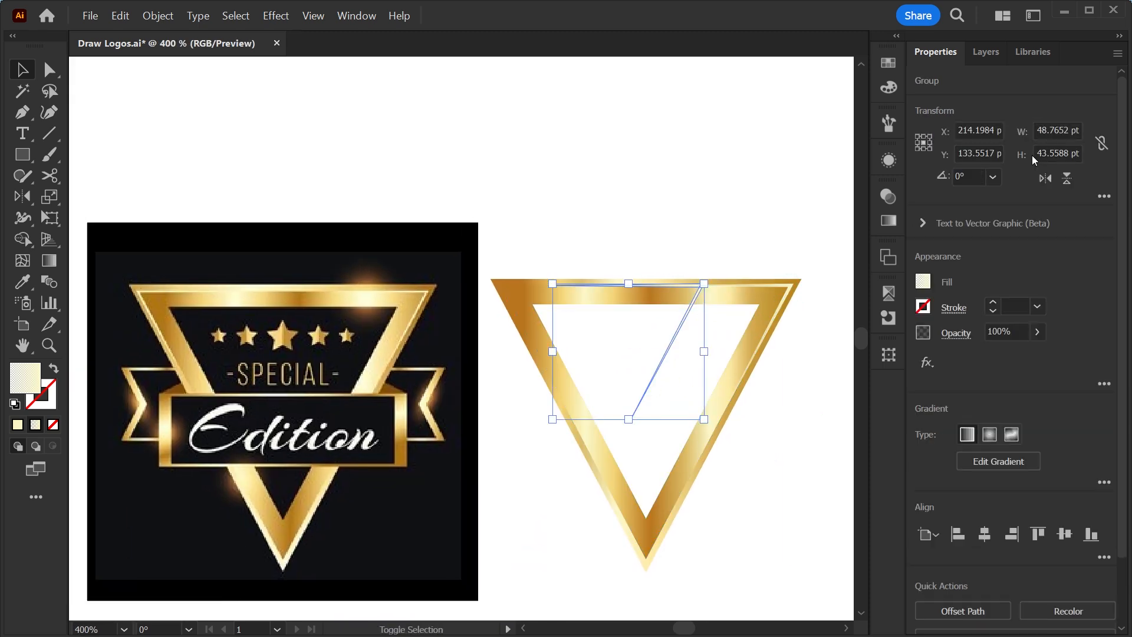
pyautogui.click(1044, 178)
# Move the mirrored highlight straight left by about 18 pt so it sits in the frame's upper-left corner
pyautogui.press('z')
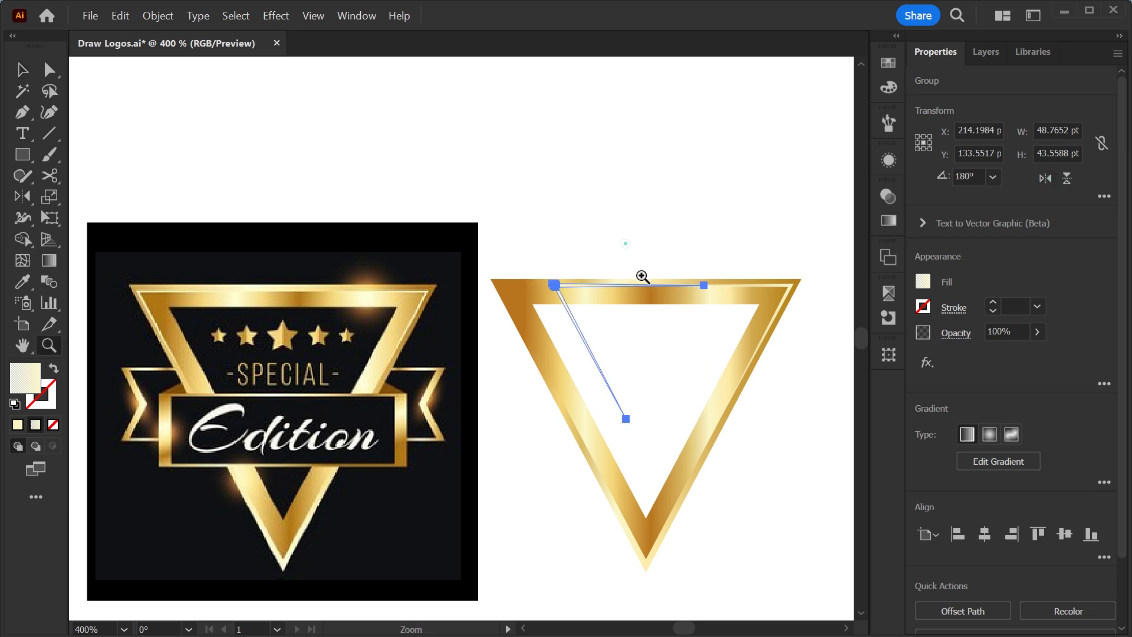
pyautogui.moveTo(624, 245); pyautogui.dragTo(758, 422)
pyautogui.scroll(-2, 518, 277)
pyautogui.press('v')
pyautogui.moveTo(497, 267); pyautogui.dragTo(334, 268)
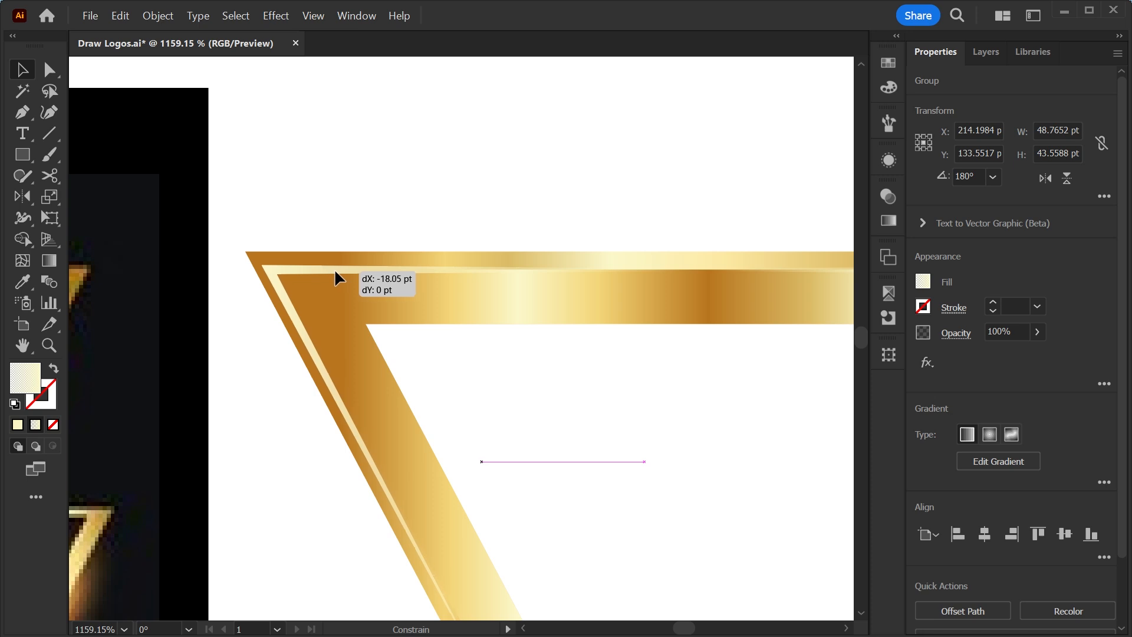
# Copy a corner highlight to the triangle frame's bottom corner and rotate the copy to about 240°
pyautogui.hotkey('ctrl', 'shift', 'a')
pyautogui.hotkey('ctrl', '-')
pyautogui.hotkey('ctrl', '-')
pyautogui.scroll(-2, 365, 227)
pyautogui.press('z')
pyautogui.moveTo(404, 255); pyautogui.dragTo(555, 389)
pyautogui.moveTo(557, 399); pyautogui.dragTo(595, 252)
pyautogui.press('v')
pyautogui.click(802, 269)
pyautogui.moveTo(784, 192); pyautogui.dragTo(580, 521)
pyautogui.hotkey('ctrl', 'space')
pyautogui.click(664, 495)
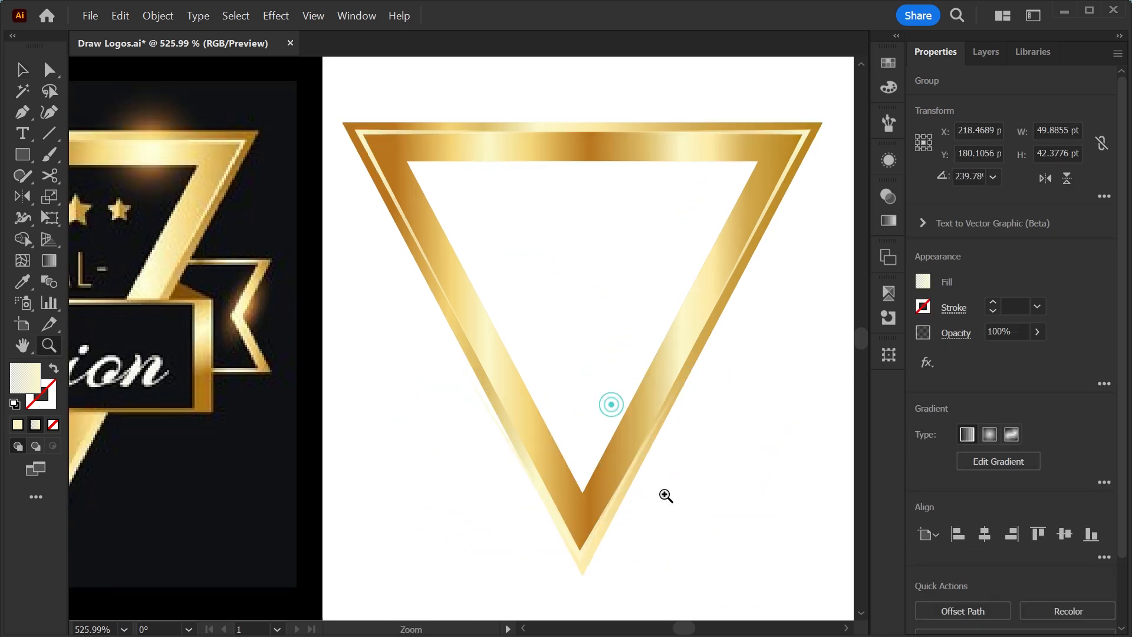
# Reshape the bottom-corner highlight by moving its two upper tip anchors so both arms follow the frame's edges
pyautogui.moveTo(664, 361); pyautogui.dragTo(656, 352)
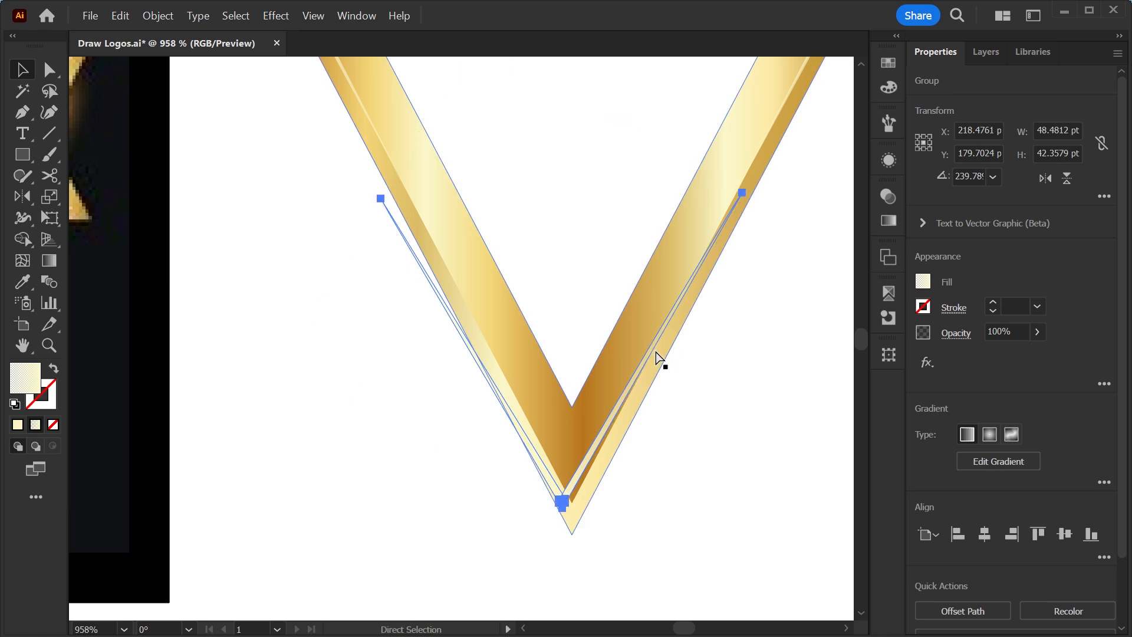
pyautogui.hotkey('ctrl', 'z')
pyautogui.press('a')
pyautogui.moveTo(375, 194); pyautogui.dragTo(406, 191)
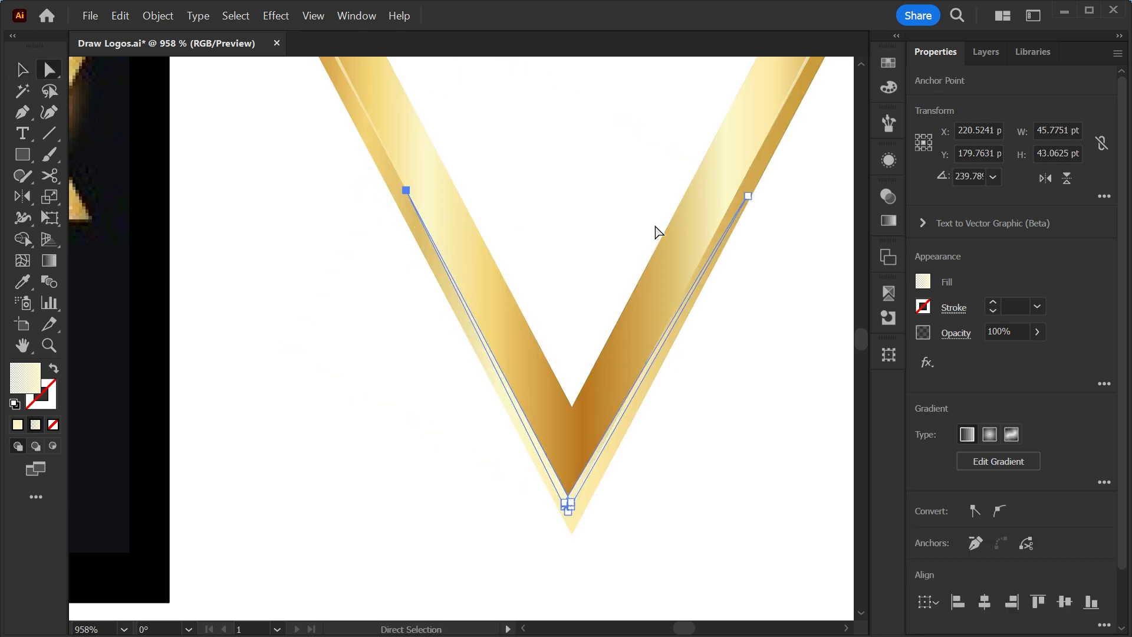
pyautogui.hotkey('ctrl', 'space')
pyautogui.click(742, 169)
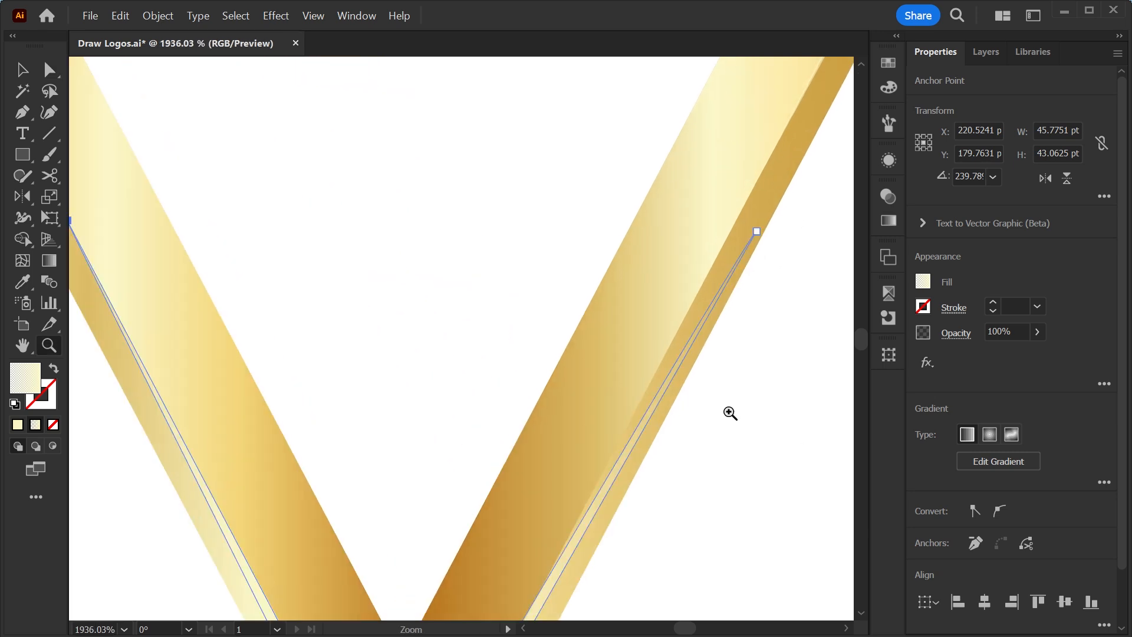
pyautogui.doubleClick(628, 447)
pyautogui.press('a')
pyautogui.click(755, 228)
pyautogui.doubleClick(794, 313)
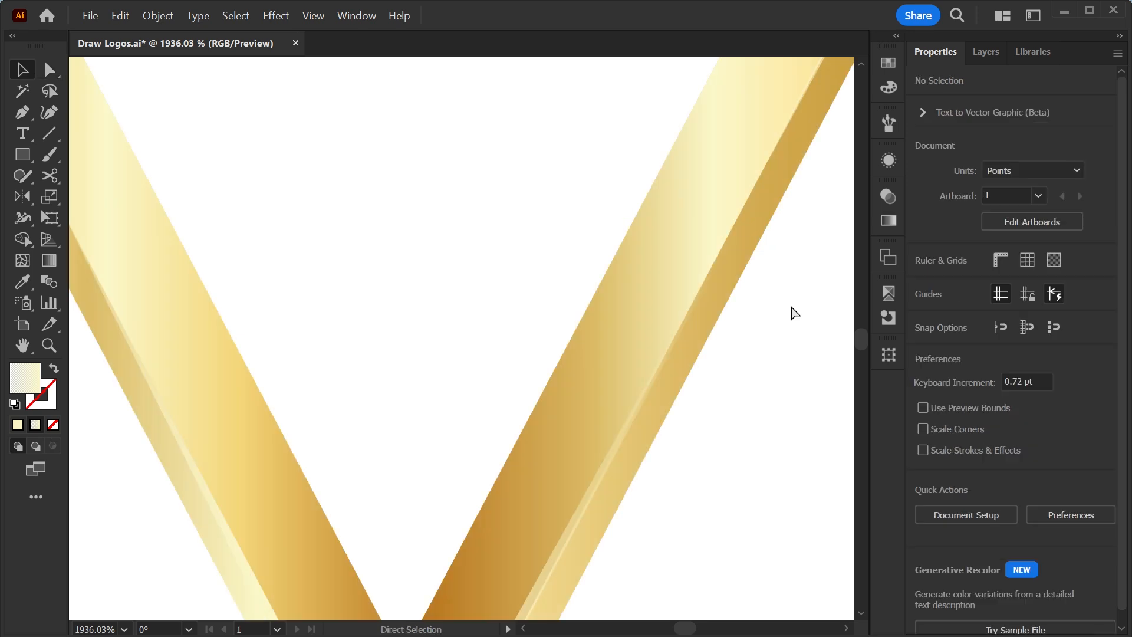
# Select the whole gold triangle frame with its highlights and move it slightly right, away from the reference image
pyautogui.hotkey('ctrl', '-')
pyautogui.hotkey('ctrl', '-')
pyautogui.hotkey('ctrl', '-')
pyautogui.hotkey('ctrl', '-')
pyautogui.hotkey('ctrl', '-')
pyautogui.press('v')
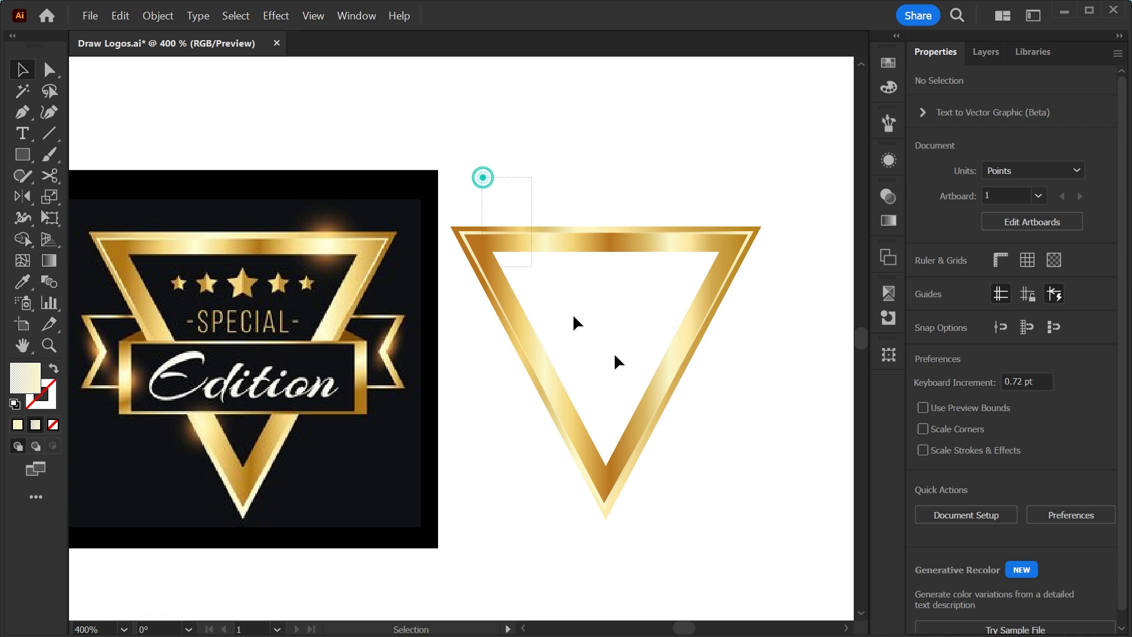
pyautogui.moveTo(482, 176); pyautogui.dragTo(613, 352)
pyautogui.moveTo(677, 242); pyautogui.dragTo(717, 239)
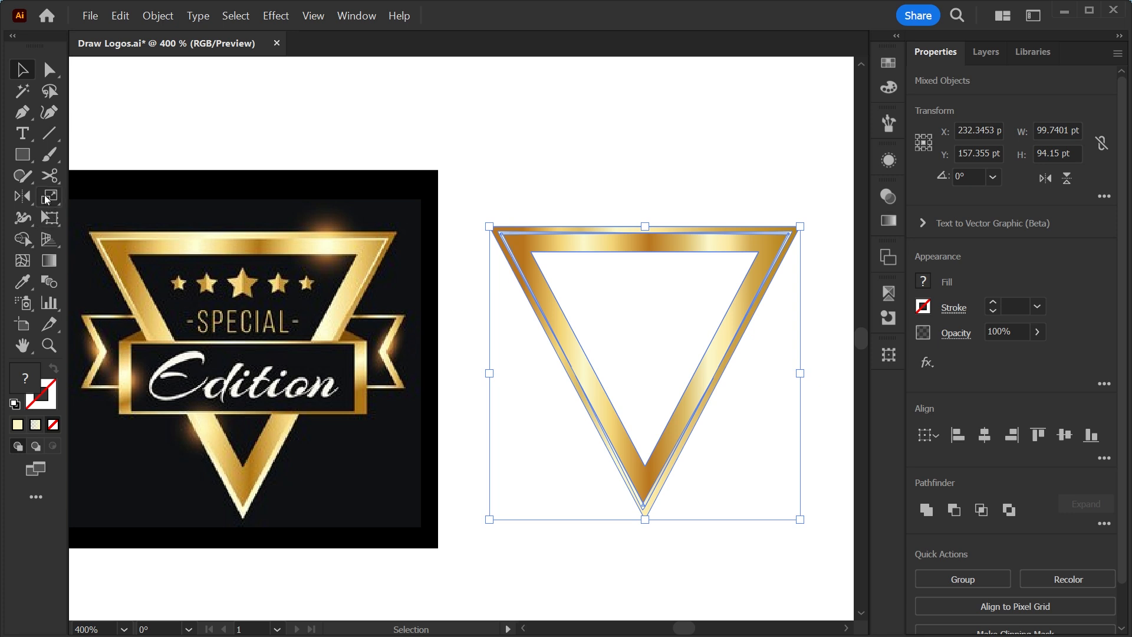
# Draw a rectangle about 79.4 by 23.3 pt over the reference's Edition banner and fill it with the frame's gold gradient
pyautogui.click(22, 155)
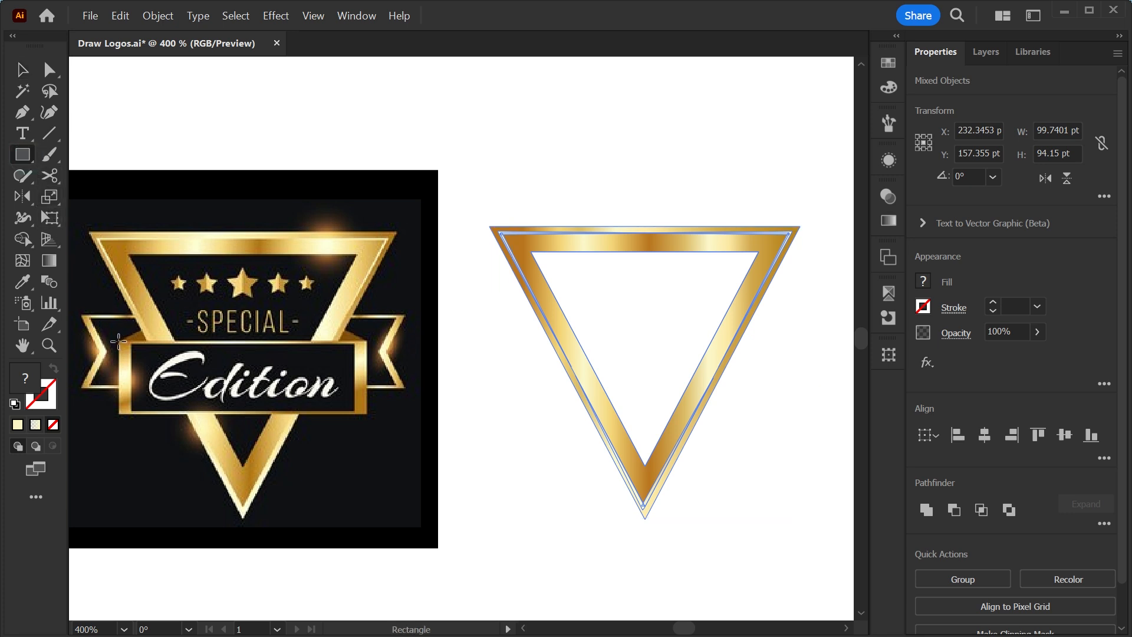
pyautogui.moveTo(118, 342); pyautogui.dragTo(366, 413)
pyautogui.press('v')
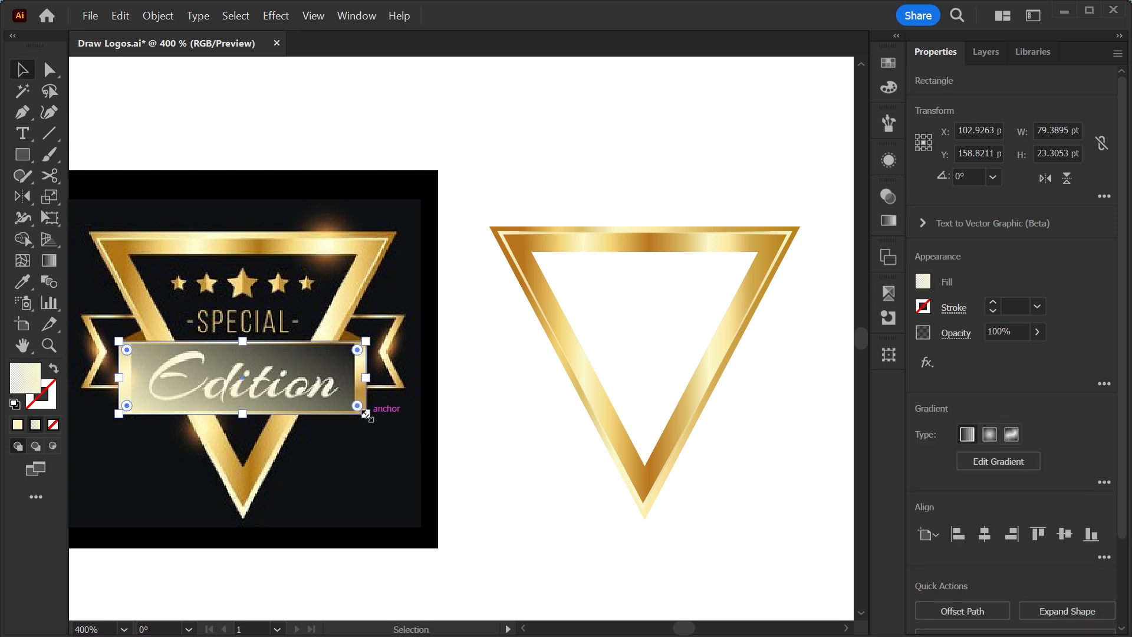
pyautogui.press('i')
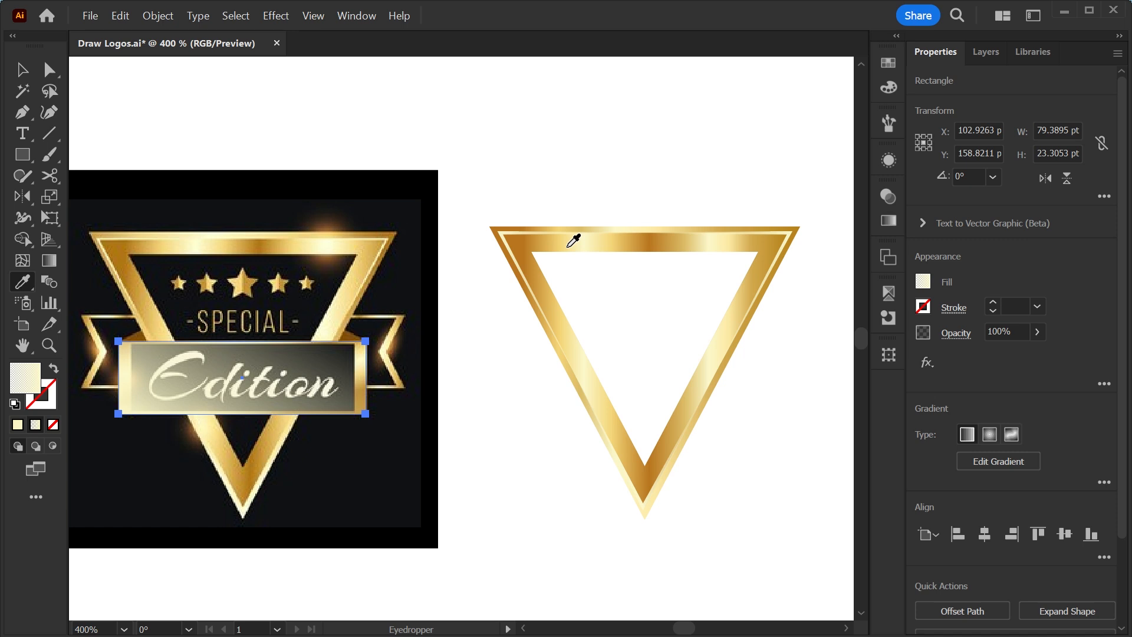
pyautogui.click(573, 241)
pyautogui.press('v')
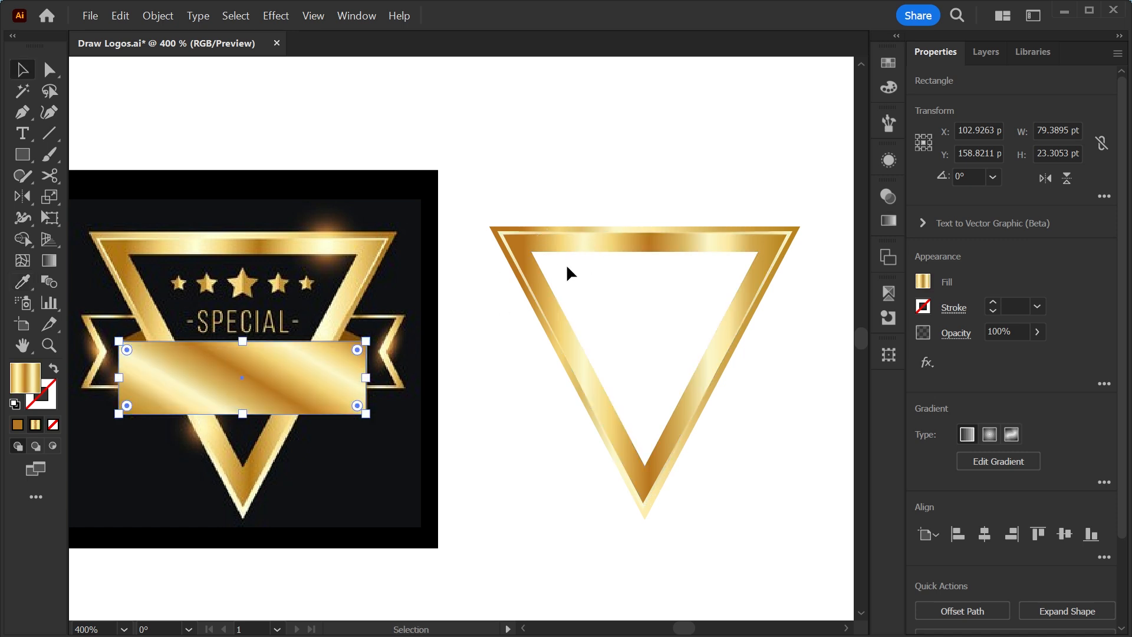
# Move the gold rectangle straight across onto the triangle and centre it horizontally on the frame
pyautogui.moveTo(331, 380); pyautogui.dragTo(684, 403)
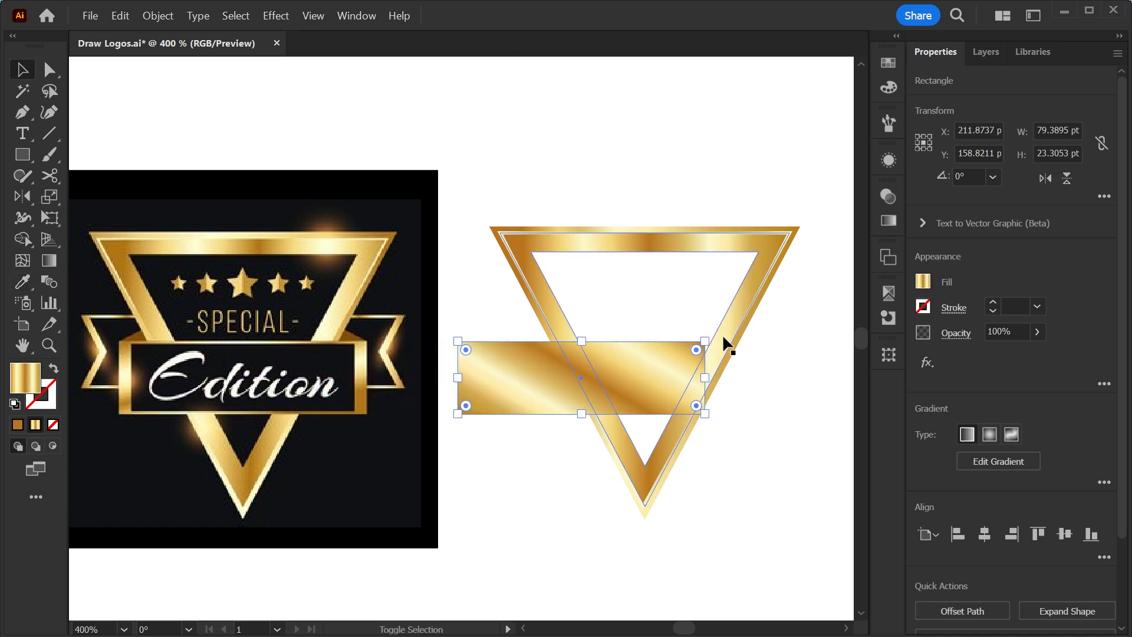
pyautogui.keyDown('shift'); pyautogui.click(726, 326); pyautogui.keyUp('shift')
pyautogui.doubleClick(726, 326)
pyautogui.doubleClick(748, 391)
pyautogui.click(660, 353)
pyautogui.keyDown('shift'); pyautogui.click(748, 238); pyautogui.keyUp('shift')
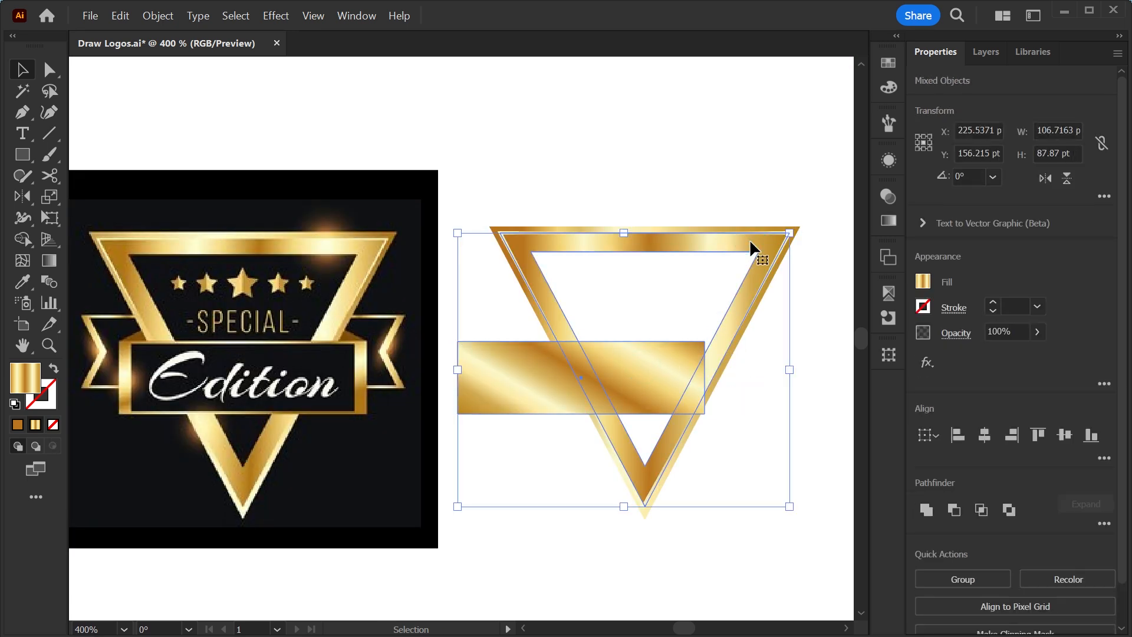
pyautogui.click(748, 238)
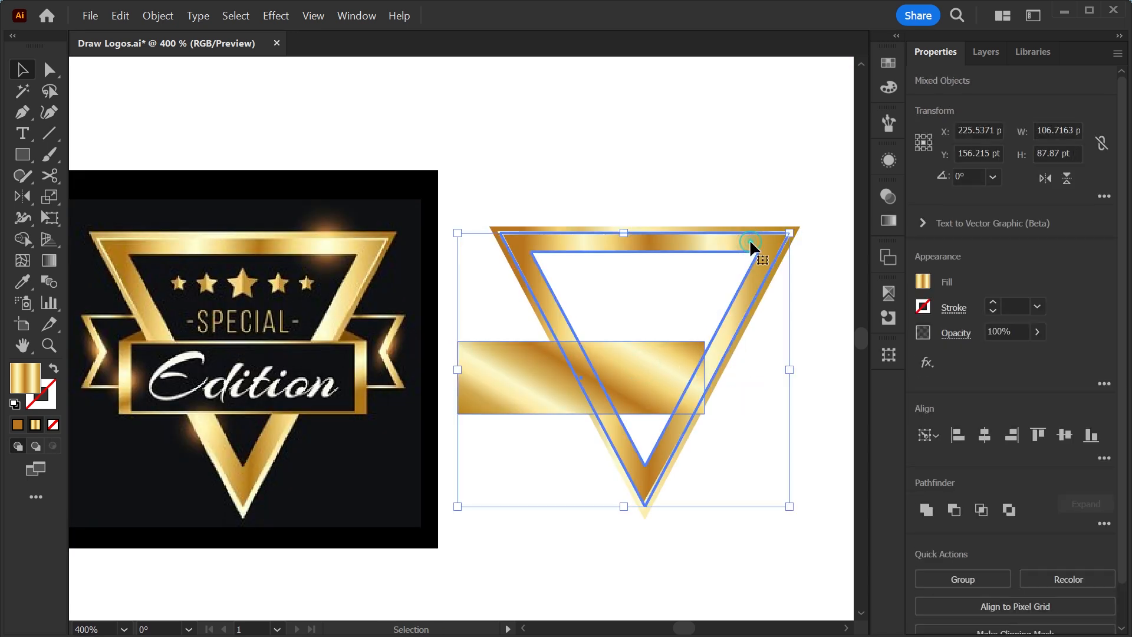
pyautogui.click(983, 437)
pyautogui.click(795, 529)
# Redirect the gold rectangle's gradient so its bands run across the banner, blending from upper to lower edge
pyautogui.click(730, 387)
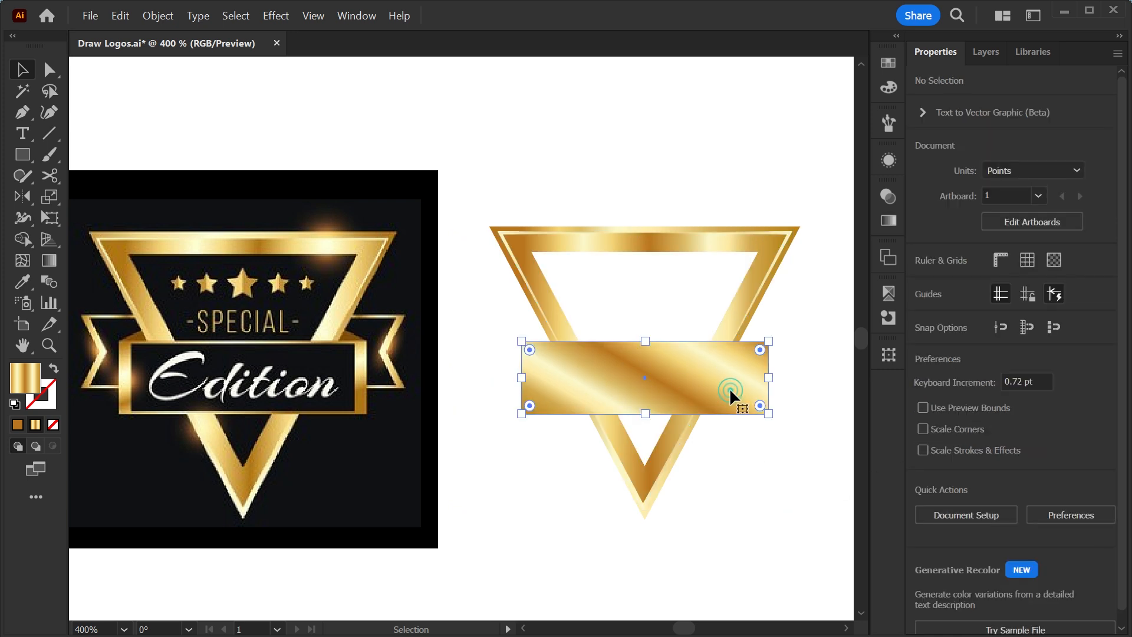
pyautogui.press('g')
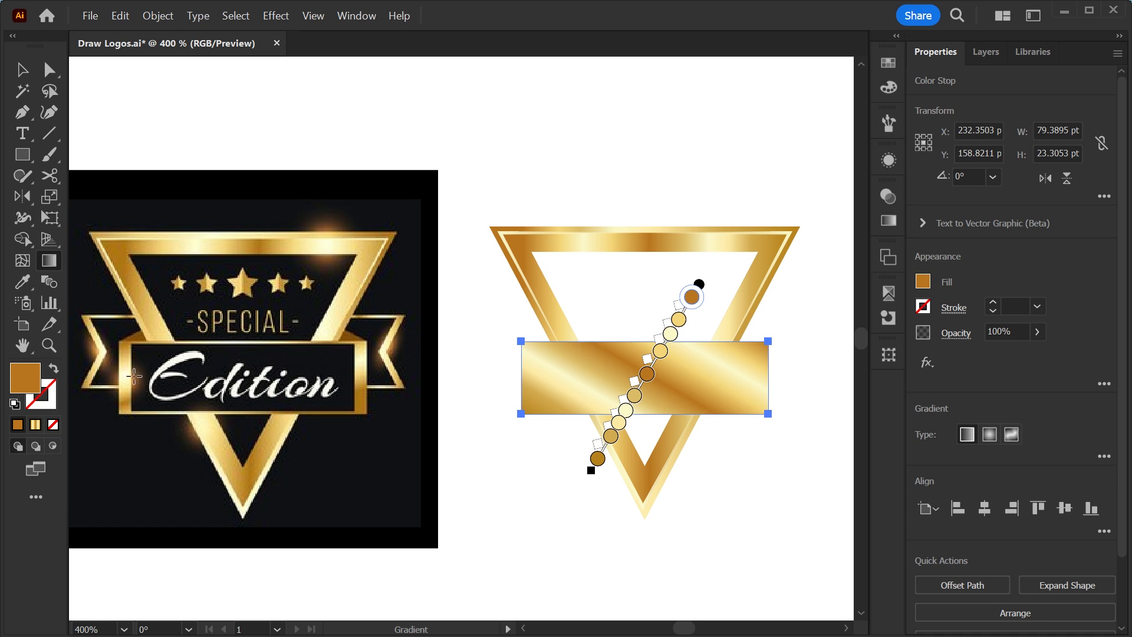
pyautogui.moveTo(615, 325)
pyautogui.mouseDown()
pyautogui.moveTo(615, 446)
pyautogui.moveTo(632, 476)
pyautogui.mouseUp()
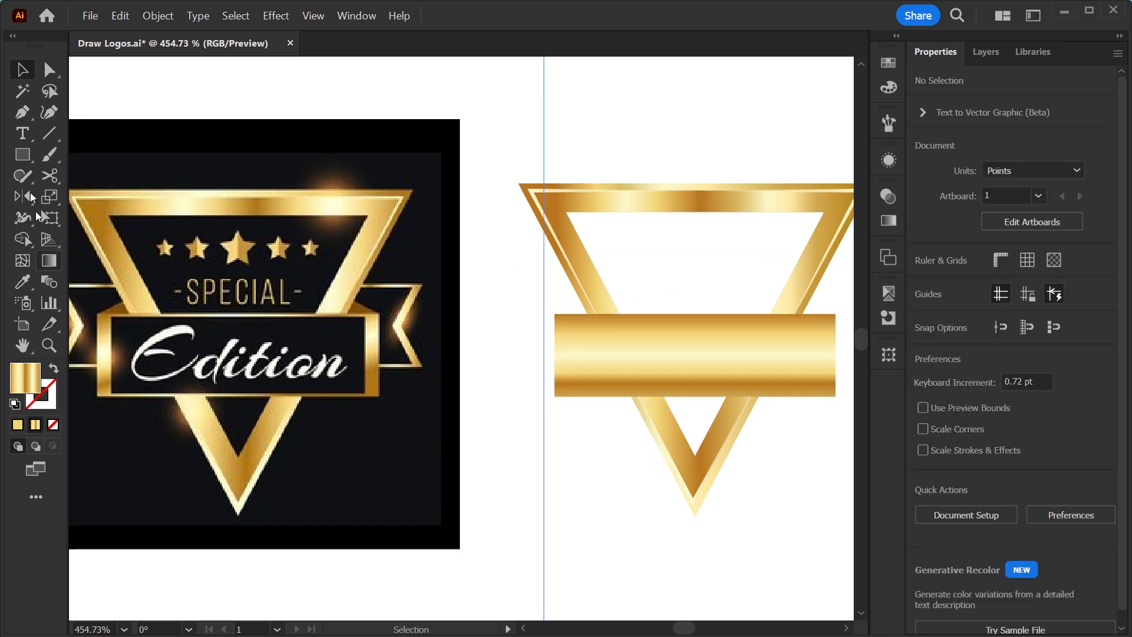
# Draw a smaller rectangle inside the gold banner and fill it near-black, leaving a narrow gold border around it
pyautogui.click(25, 157)
pyautogui.moveTo(566, 323); pyautogui.dragTo(824, 384)
pyautogui.press('v')
pyautogui.doubleClick(678, 390)
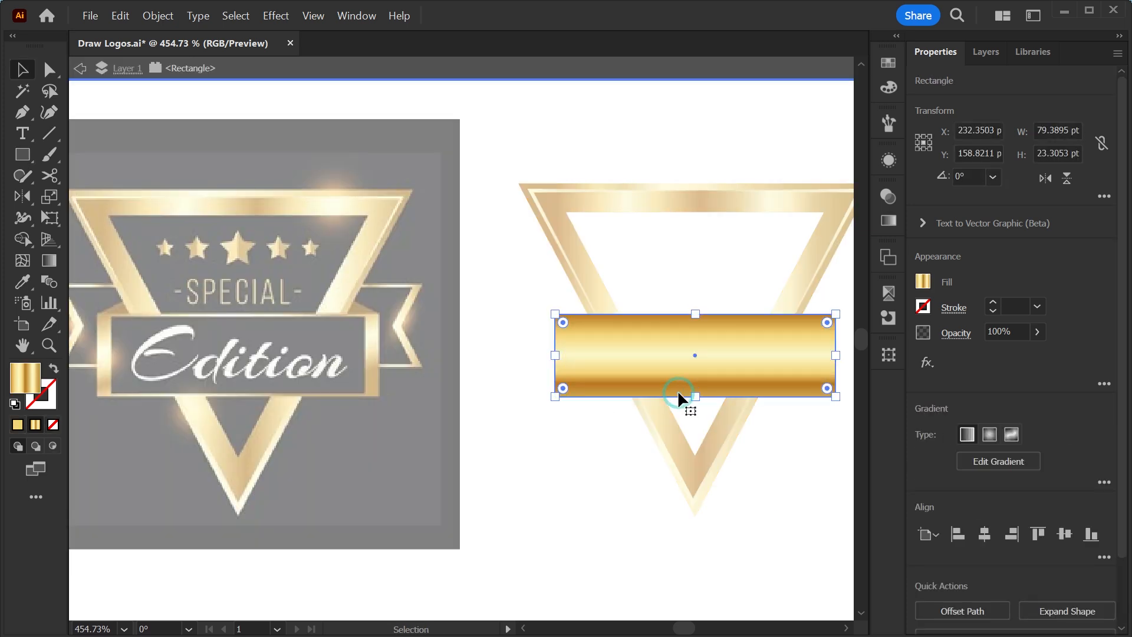
pyautogui.doubleClick(579, 457)
pyautogui.click(625, 358)
pyautogui.keyDown('shift'); pyautogui.click(580, 390); pyautogui.keyUp('shift')
pyautogui.click(580, 391)
pyautogui.press('F3')
pyautogui.click(594, 444)
pyautogui.moveTo(674, 295); pyautogui.dragTo(560, 448)
pyautogui.click(520, 406)
pyautogui.moveTo(493, 340); pyautogui.dragTo(497, 330)
pyautogui.click(722, 523)
# Copy the gold banner rectangle up and to the left, about 15 pt left in total, and send the copy behind the triangle frame
pyautogui.hotkey('ctrl', '-')
pyautogui.hotkey('ctrl', '-')
pyautogui.hotkey('ctrl', '-')
pyautogui.hotkey('ctrl', '-')
pyautogui.hotkey('ctrl', '-')
pyautogui.hotkey('ctrl', '-')
pyautogui.press('z')
pyautogui.moveTo(450, 295); pyautogui.dragTo(554, 439)
pyautogui.moveTo(508, 475); pyautogui.dragTo(607, 470)
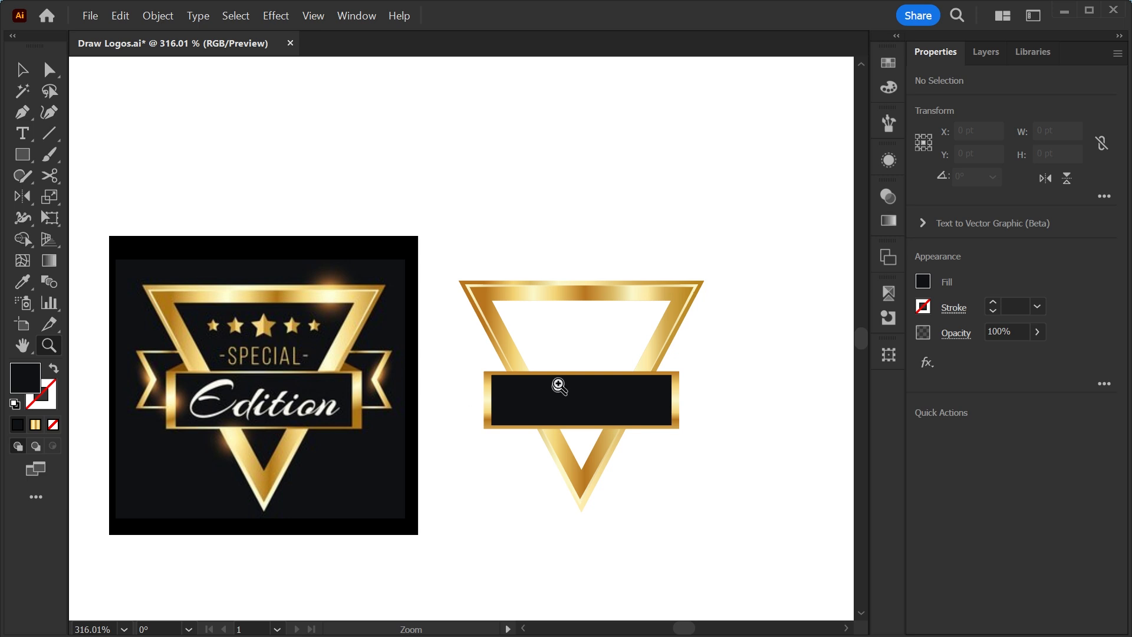
pyautogui.press('v')
pyautogui.moveTo(678, 388); pyautogui.dragTo(652, 366)
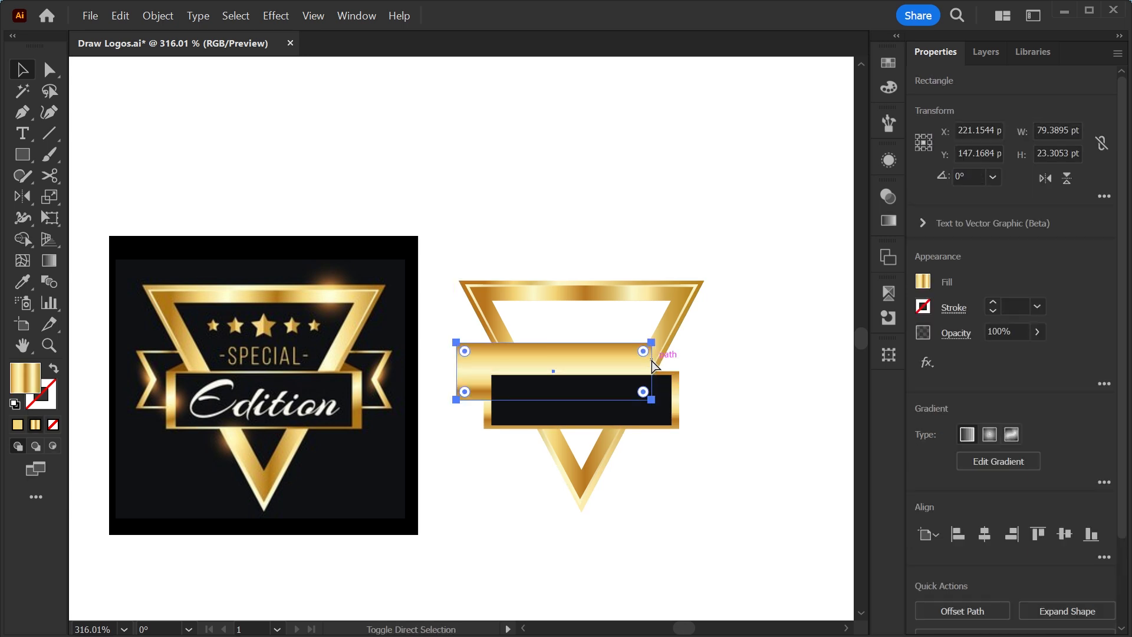
pyautogui.hotkey('ctrl', '[')
pyautogui.scroll(5, 498, 415)
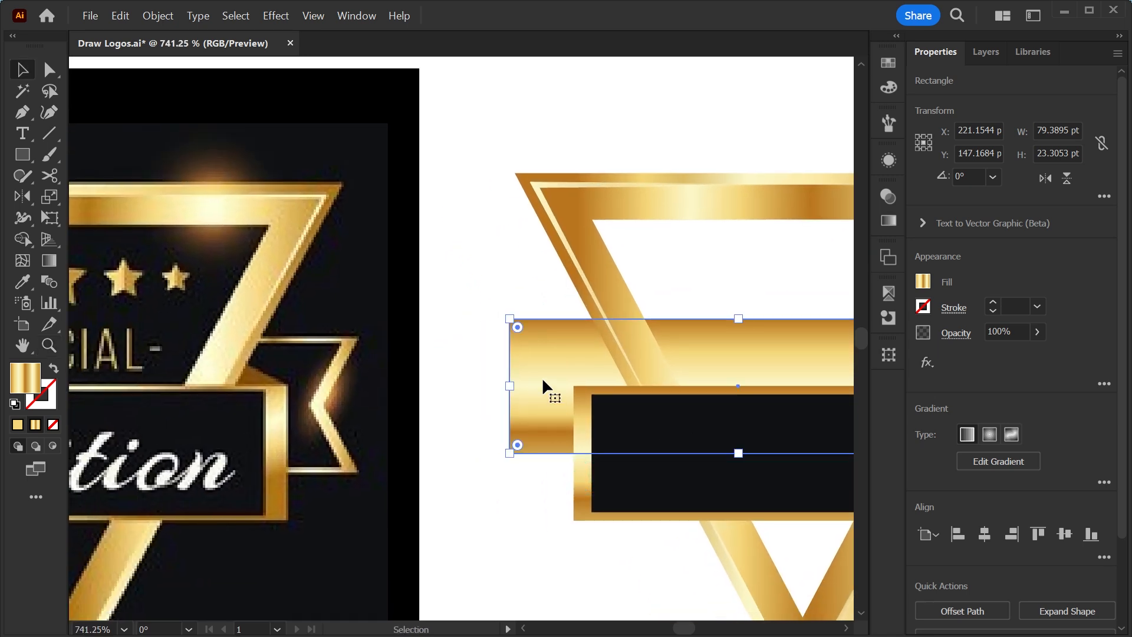
pyautogui.moveTo(543, 377); pyautogui.dragTo(519, 363)
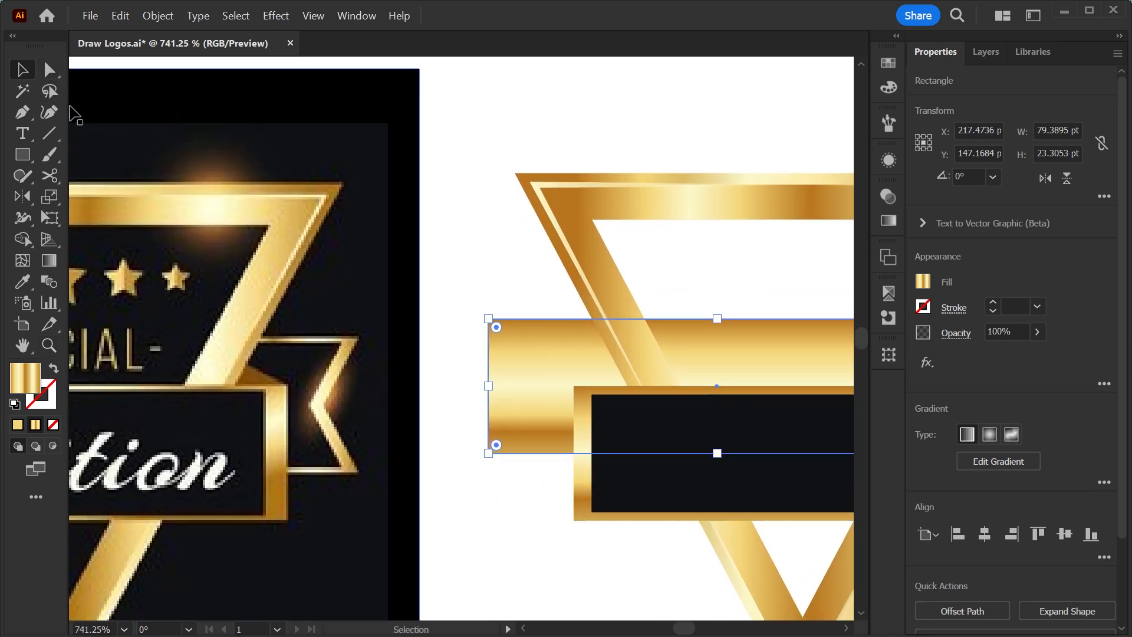
# Pull a new midpoint anchor on the copied ribbon's left edge inward as a V notch, and move the ribbon about 6 pt left and 3 pt down
pyautogui.click(23, 113)
pyautogui.moveTo(23, 113); pyautogui.dragTo(116, 139)
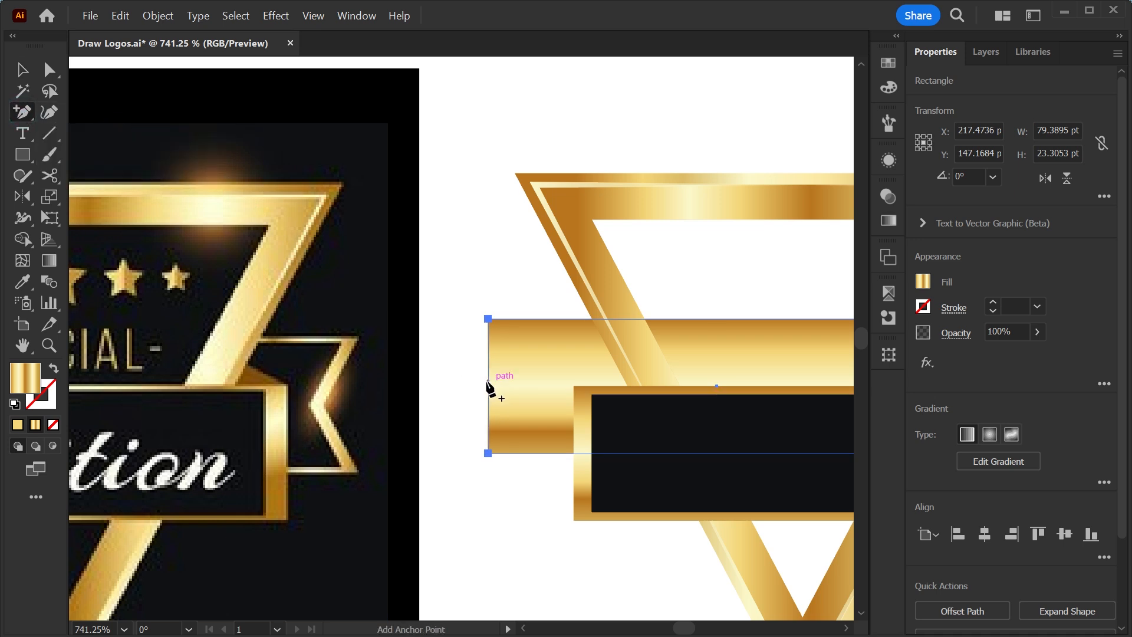
pyautogui.click(489, 383)
pyautogui.press('a')
pyautogui.moveTo(488, 383); pyautogui.dragTo(534, 388)
pyautogui.press('v')
pyautogui.moveTo(525, 435); pyautogui.dragTo(493, 455)
# Trim the ribbon with Shape Builder along the triangle's inner left edge, keeping only the notched left tail
pyautogui.hotkey('shift', 'm')
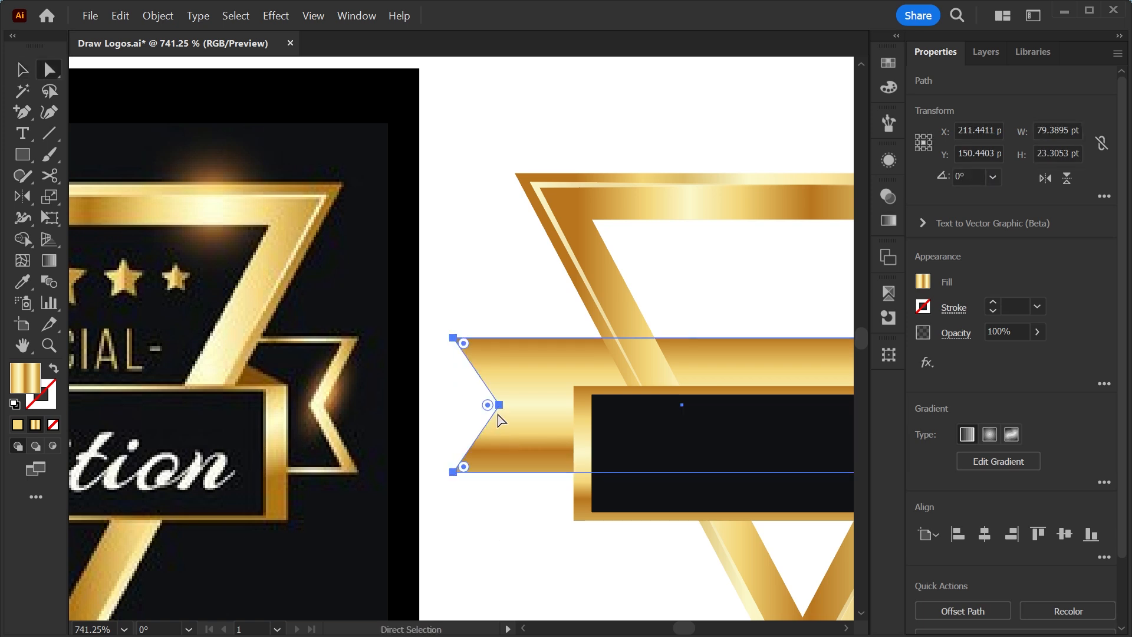
pyautogui.hotkey('ctrl', 'a')
pyautogui.hotkey('ctrl', '-')
pyautogui.click(575, 331)
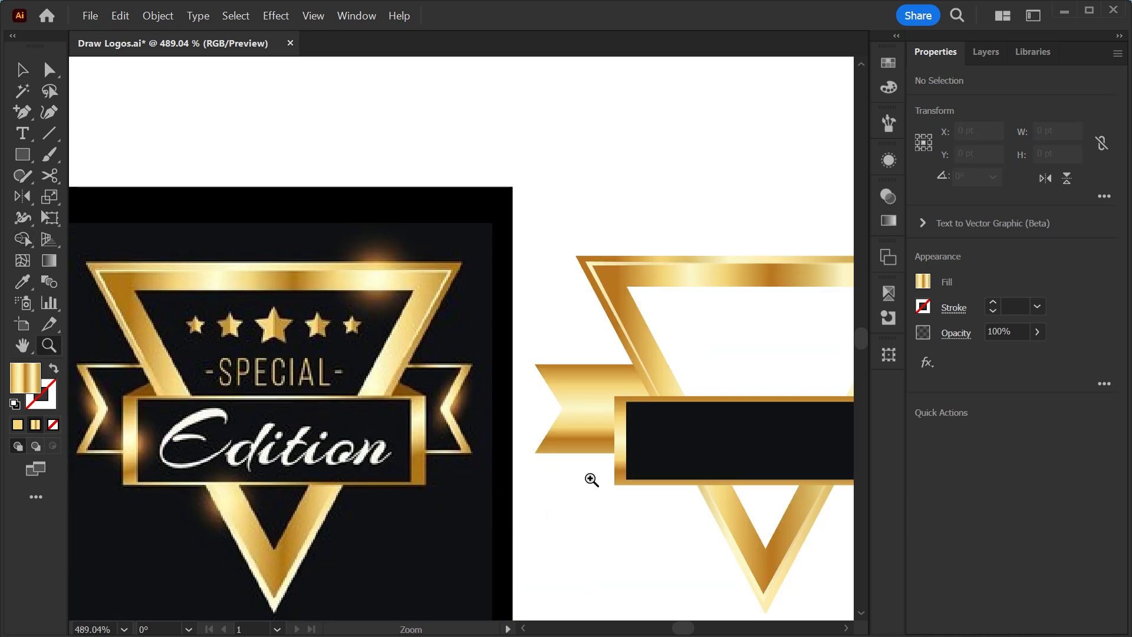
pyautogui.press('v')
pyautogui.moveTo(530, 526); pyautogui.dragTo(570, 503)
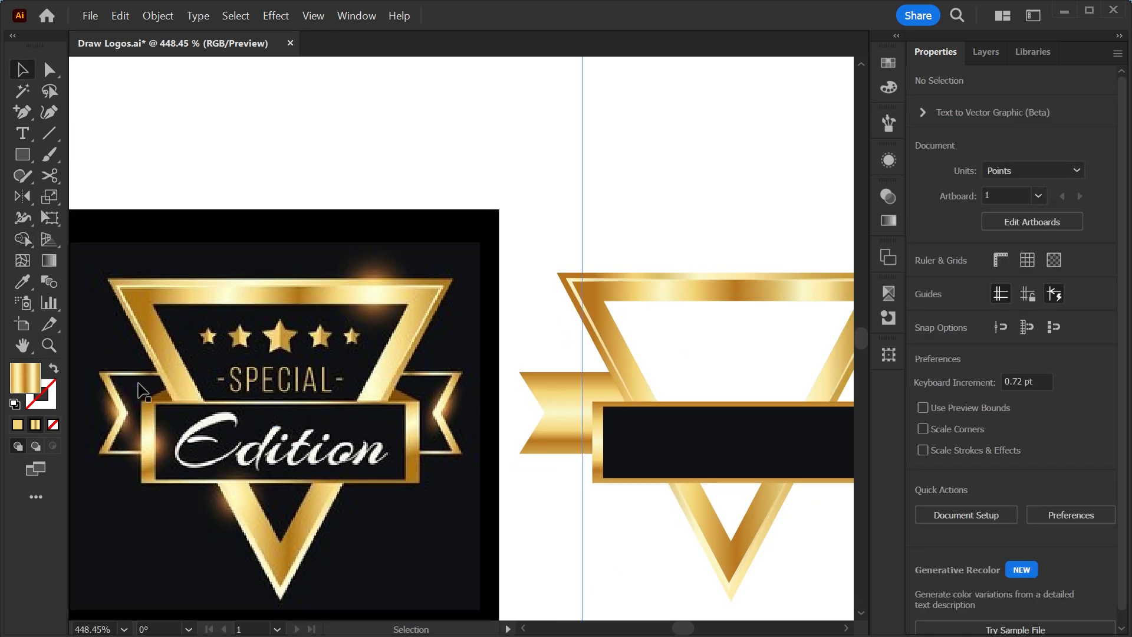
# Offset the left ribbon tail's path by -2 pt and fill the inset shape with the banner's near-black color
pyautogui.press('z')
pyautogui.click(563, 369)
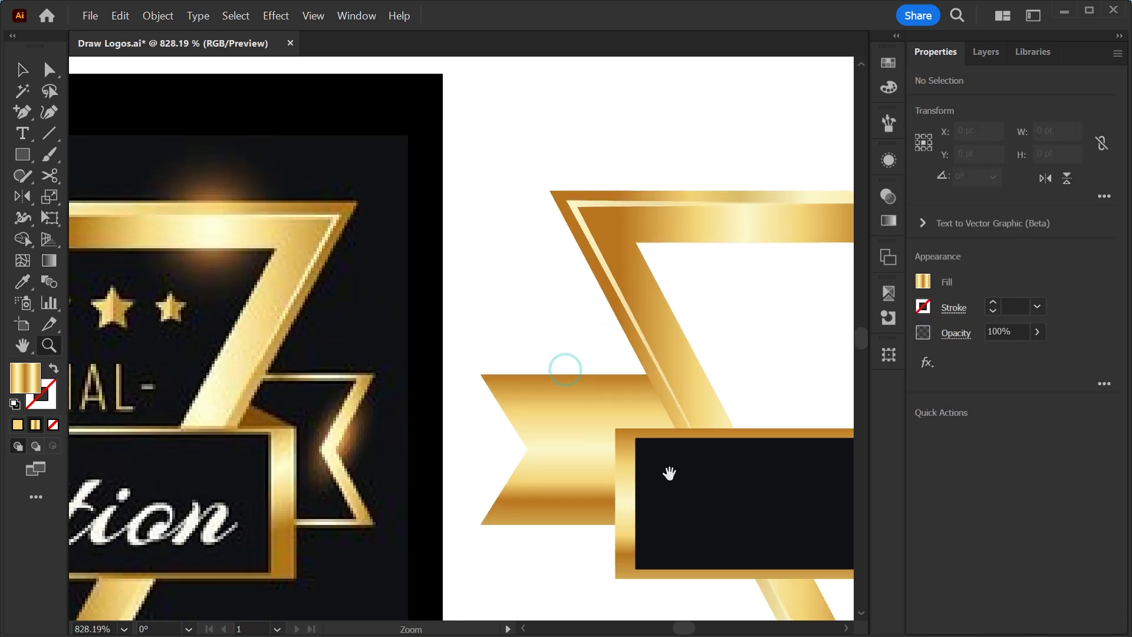
pyautogui.press('v')
pyautogui.click(509, 352)
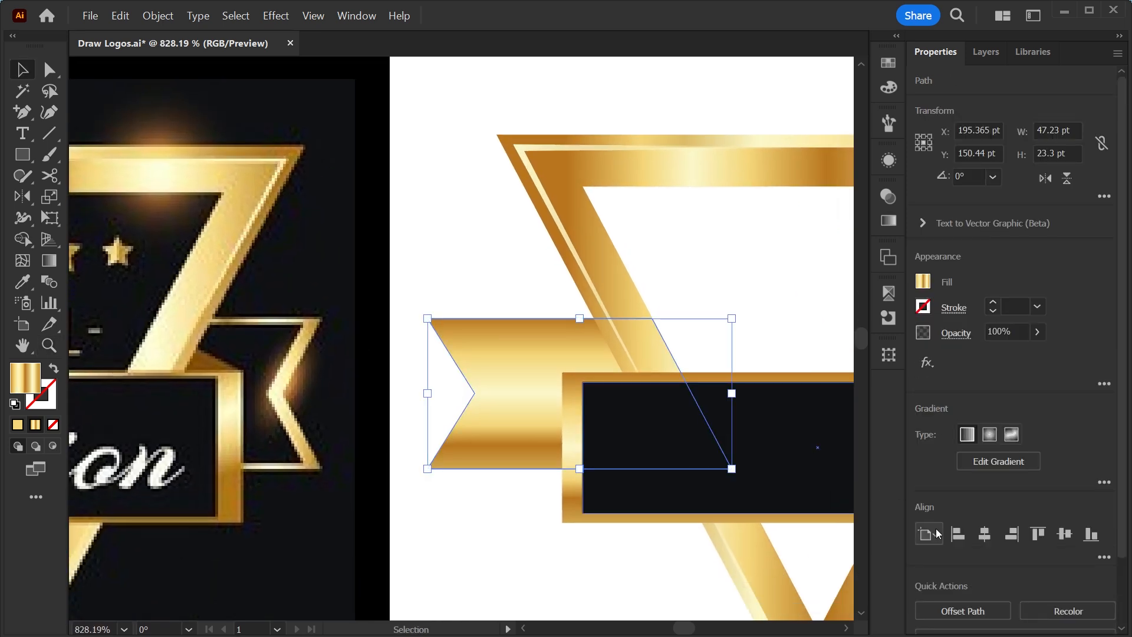
pyautogui.click(959, 612)
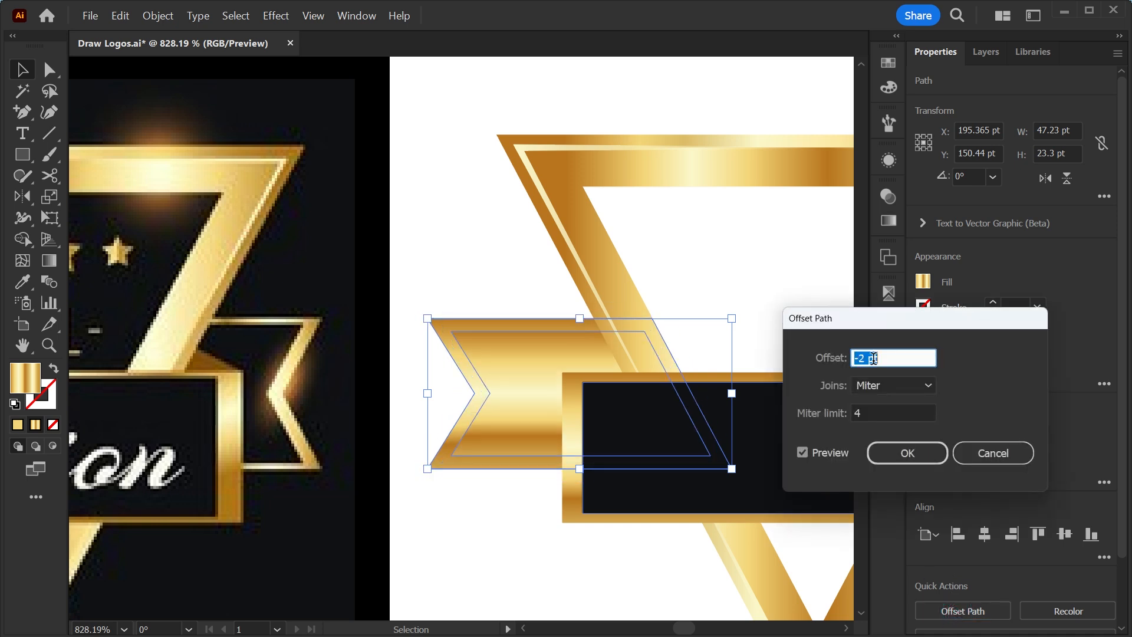
pyautogui.click(906, 454)
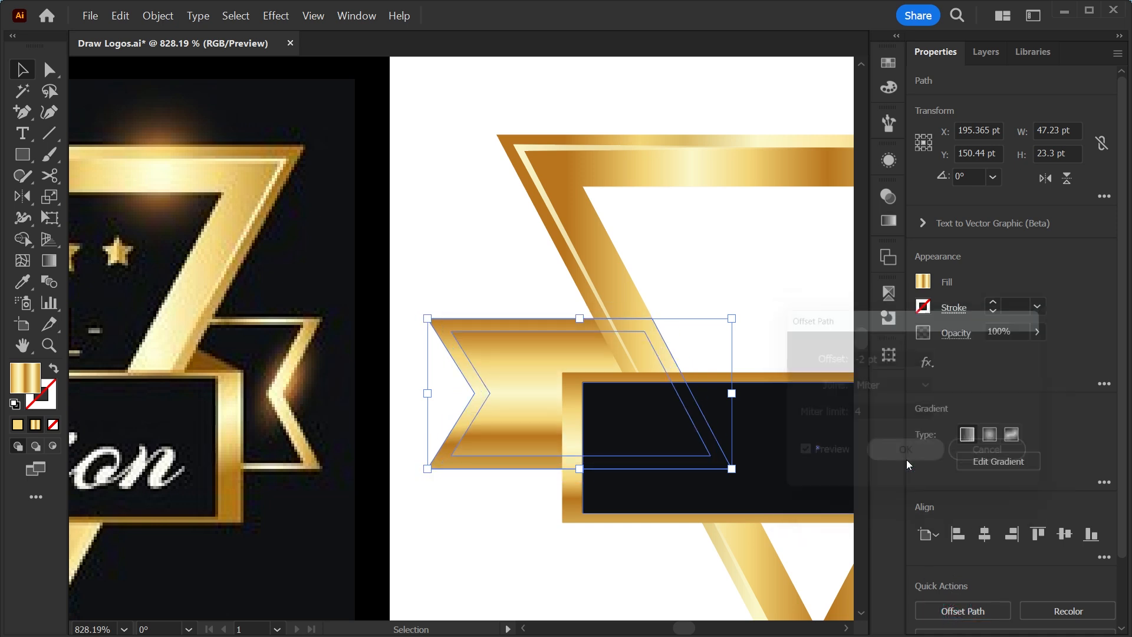
pyautogui.press('i')
pyautogui.click(775, 457)
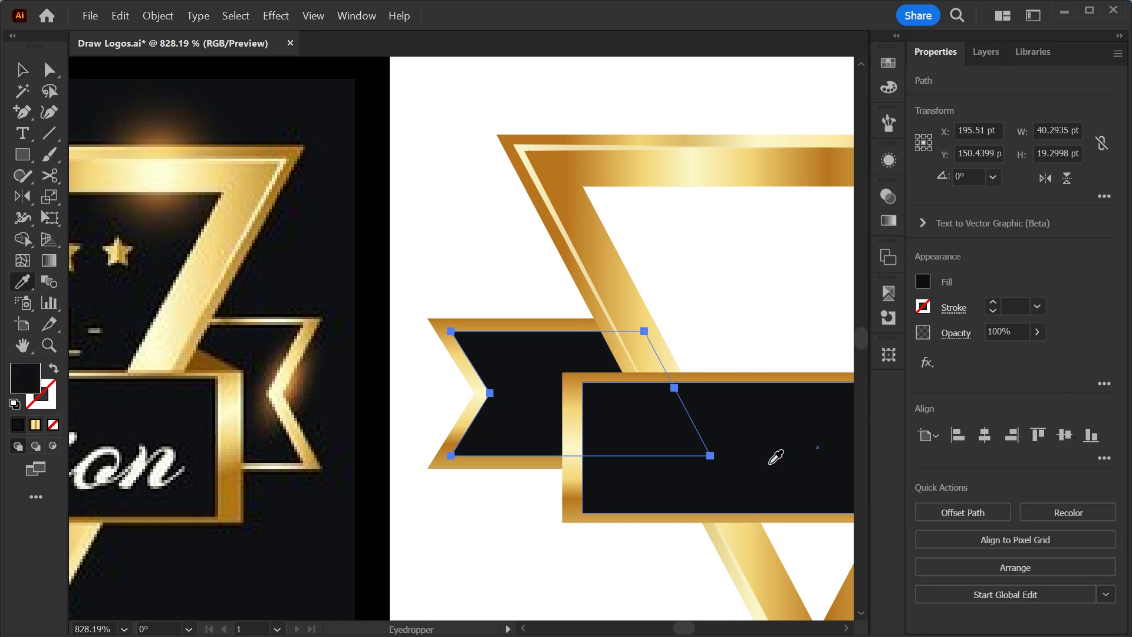
pyautogui.press('z')
pyautogui.click(515, 315)
pyautogui.hotkey('ctrl', 'shift', 'a')
# Draw a circle about 19.2 pt in diameter above the reference badge's upper-right corner
pyautogui.hotkey('ctrl', '0')
pyautogui.moveTo(282, 294); pyautogui.dragTo(415, 459)
pyautogui.press('v')
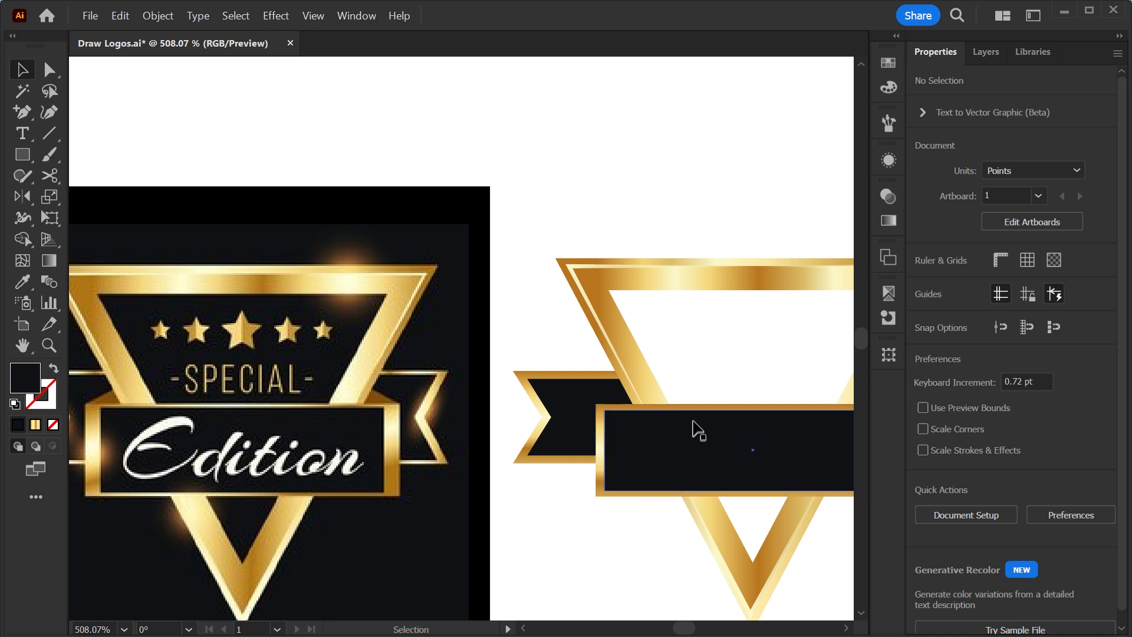
pyautogui.press('z')
pyautogui.press('v')
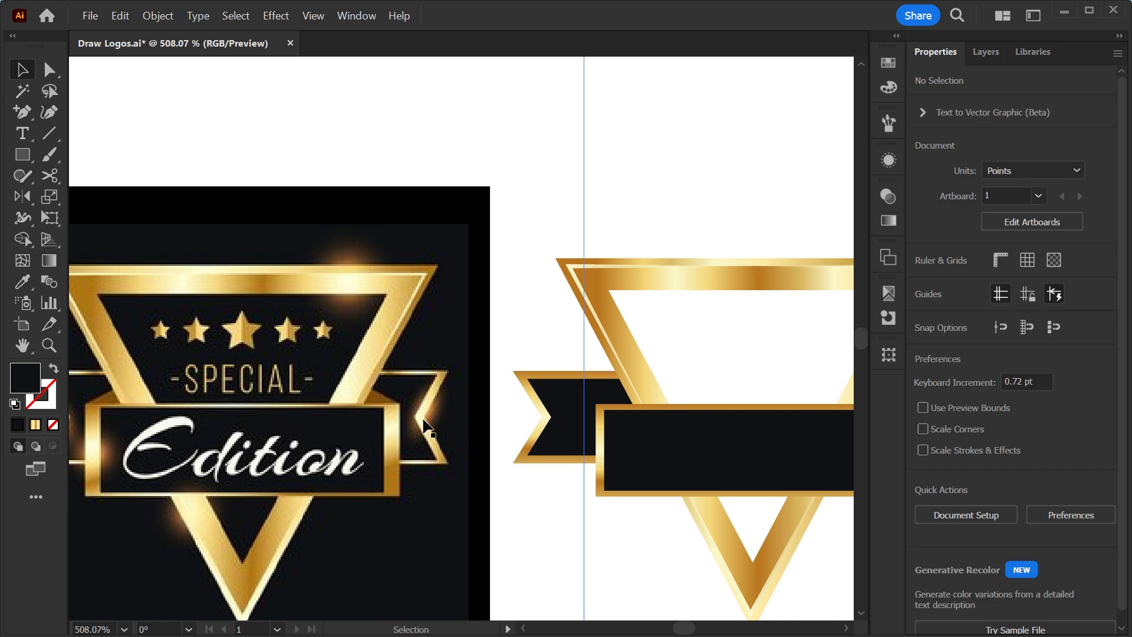
pyautogui.click(23, 155)
pyautogui.click(72, 196)
pyautogui.moveTo(377, 134); pyautogui.dragTo(454, 209)
pyautogui.press('v')
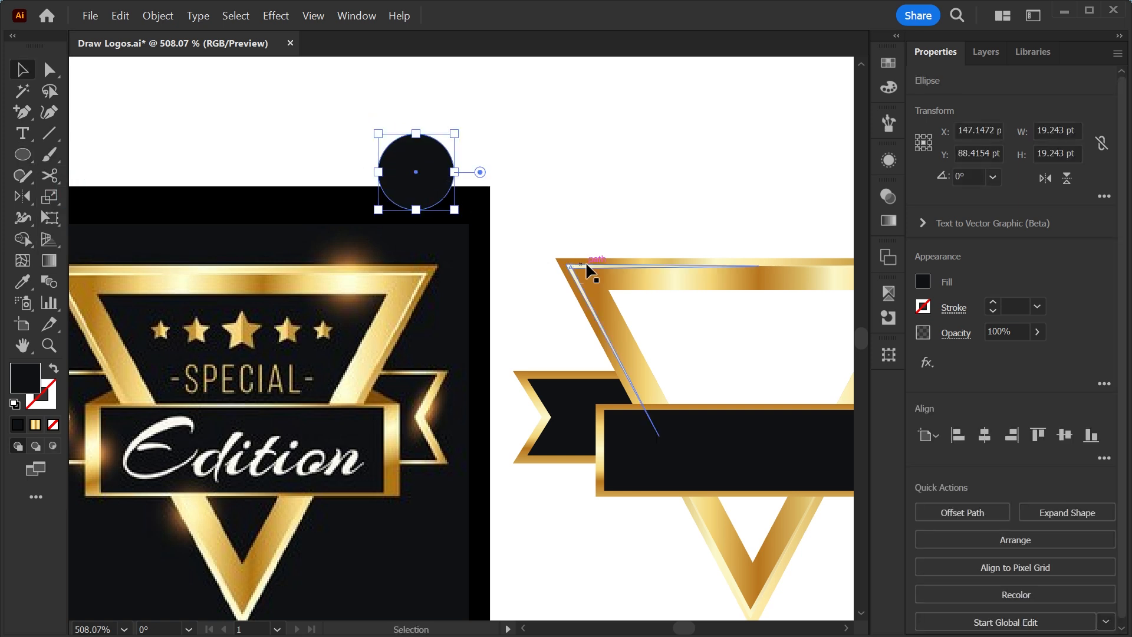
# Fill the new circle with the gold gradient sampled from the triangle frame
pyautogui.press('o')
pyautogui.press('i')
pyautogui.click(628, 281)
pyautogui.press('z')
pyautogui.click(375, 144)
pyautogui.press('v')
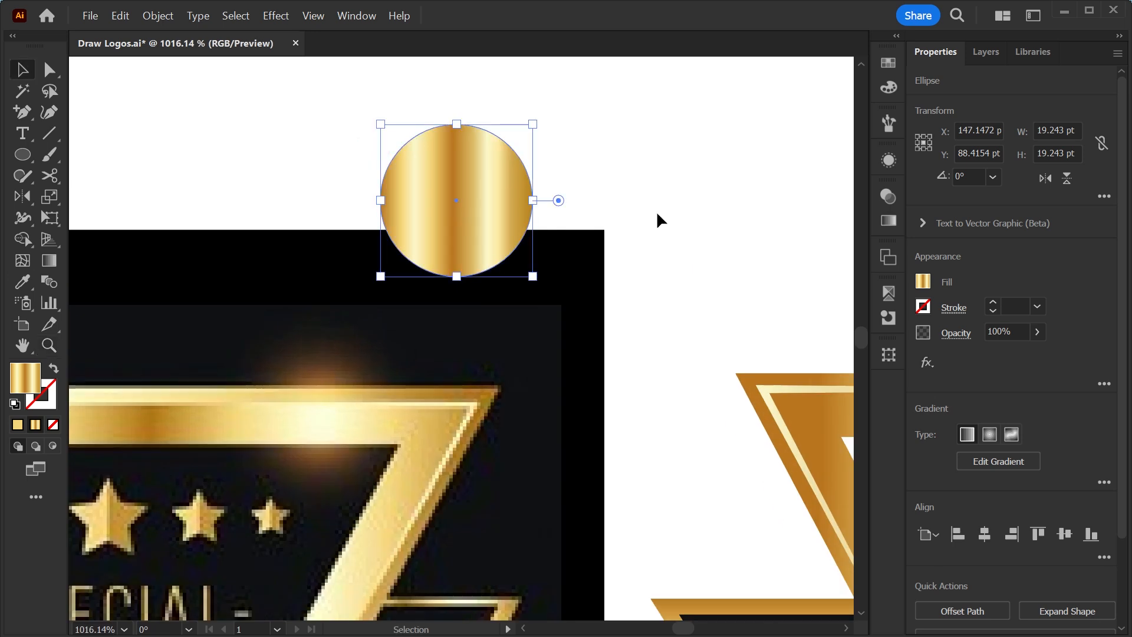
# Change the new circle's gold gradient from linear to radial and enable on-canvas gradient editing
pyautogui.click(890, 225)
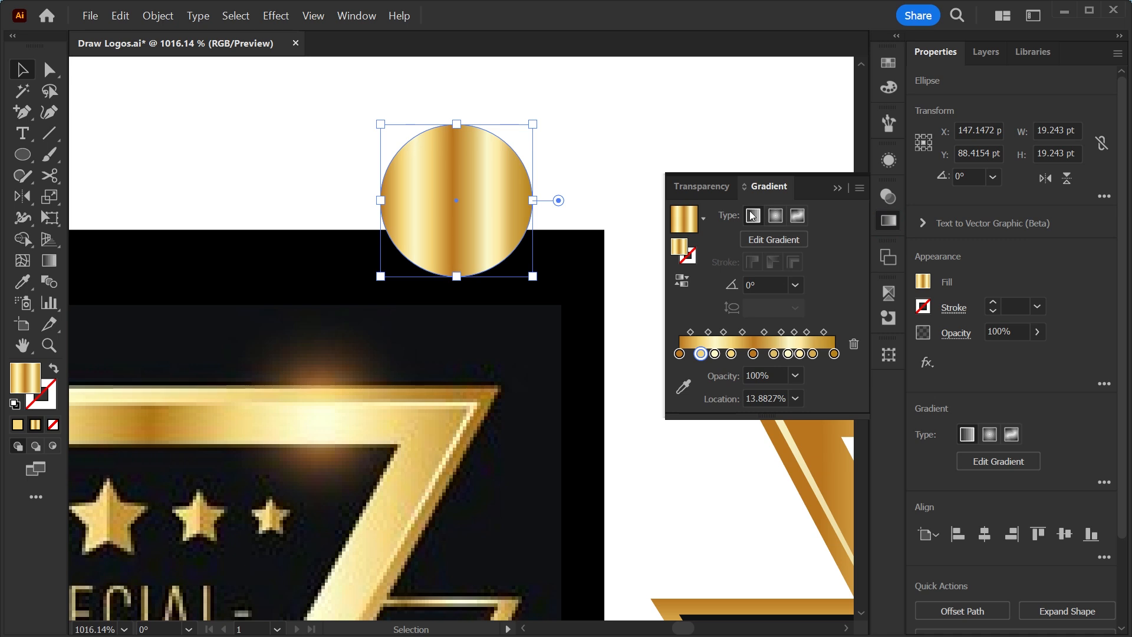
pyautogui.click(776, 216)
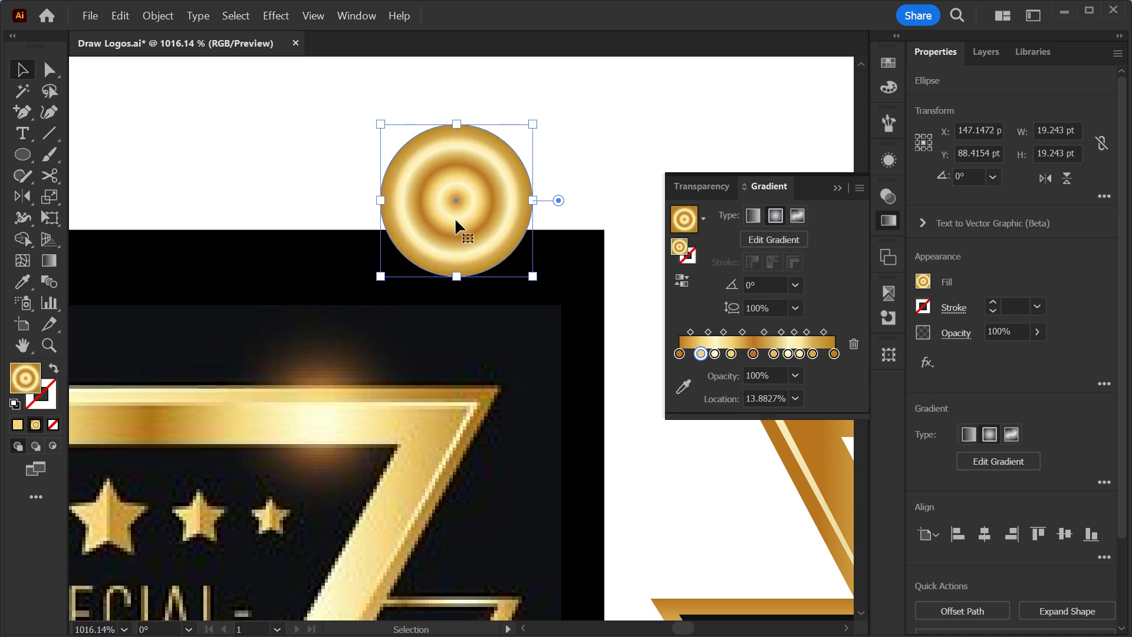
pyautogui.press('g')
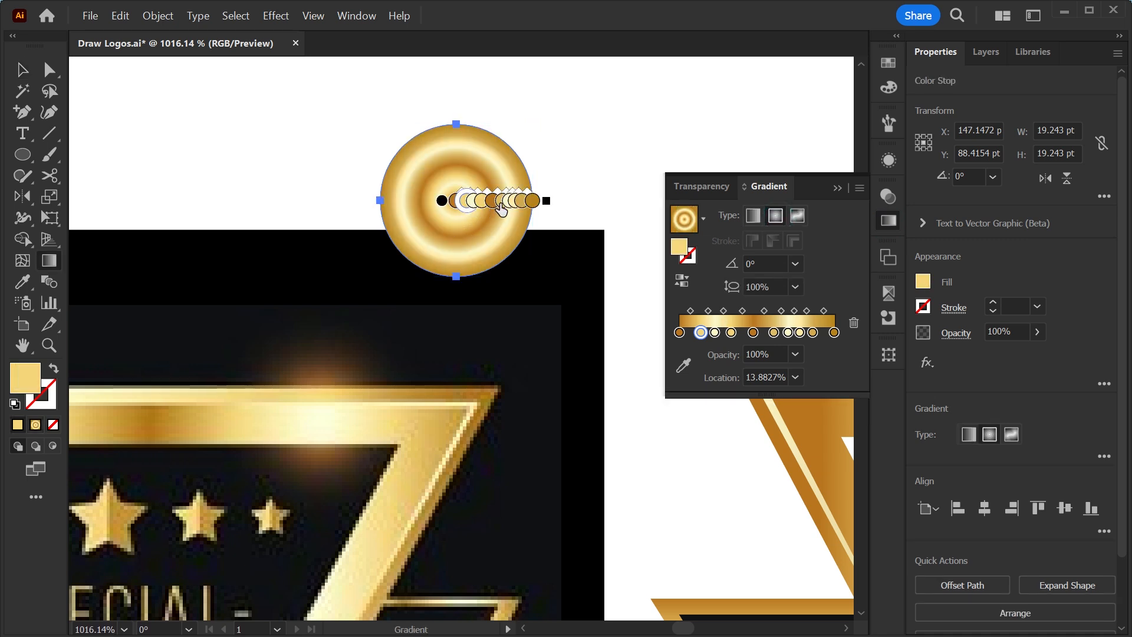
# Thin out the circle's radial gradient to four stops running from pale cream at the center to dark gold at the edge
pyautogui.click(438, 166)
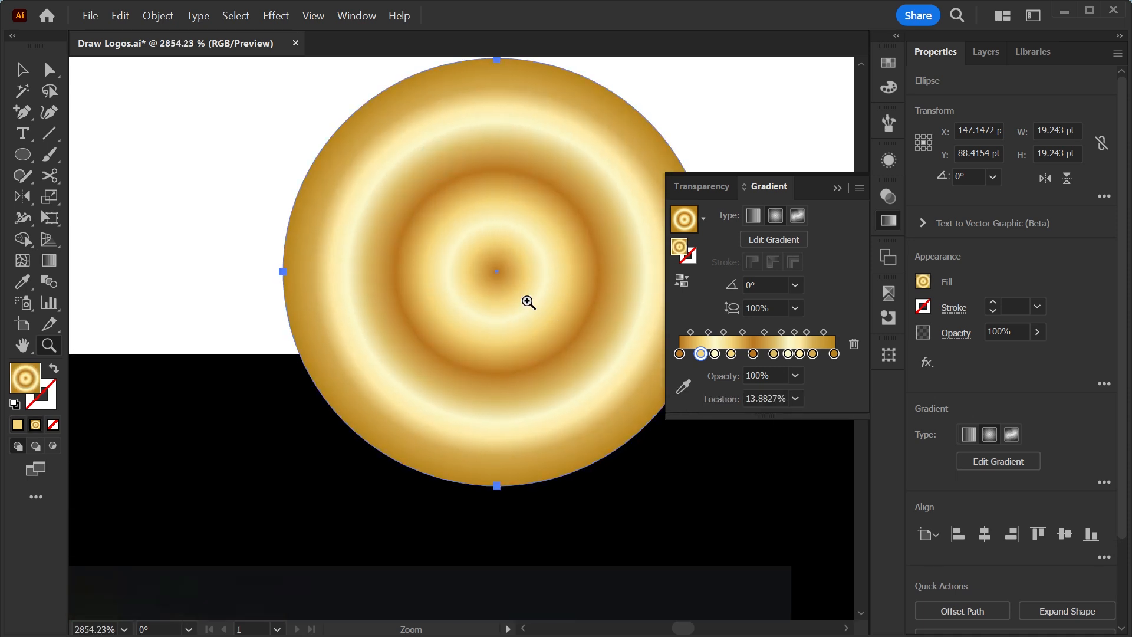
pyautogui.press('g')
pyautogui.moveTo(596, 272)
pyautogui.mouseDown()
pyautogui.moveTo(597, 315)
pyautogui.moveTo(625, 316)
pyautogui.mouseUp()
pyautogui.moveTo(647, 271)
pyautogui.mouseDown()
pyautogui.moveTo(634, 310)
pyautogui.moveTo(625, 295)
pyautogui.mouseUp()
pyautogui.moveTo(568, 272)
pyautogui.mouseDown()
pyautogui.moveTo(613, 263)
pyautogui.moveTo(550, 284)
pyautogui.moveTo(593, 272)
pyautogui.moveTo(567, 276)
pyautogui.mouseUp()
pyautogui.click(672, 271)
pyautogui.click(672, 272)
pyautogui.scroll(-3, 678, 268)
pyautogui.hotkey('ctrl', 'shift', 'F10')
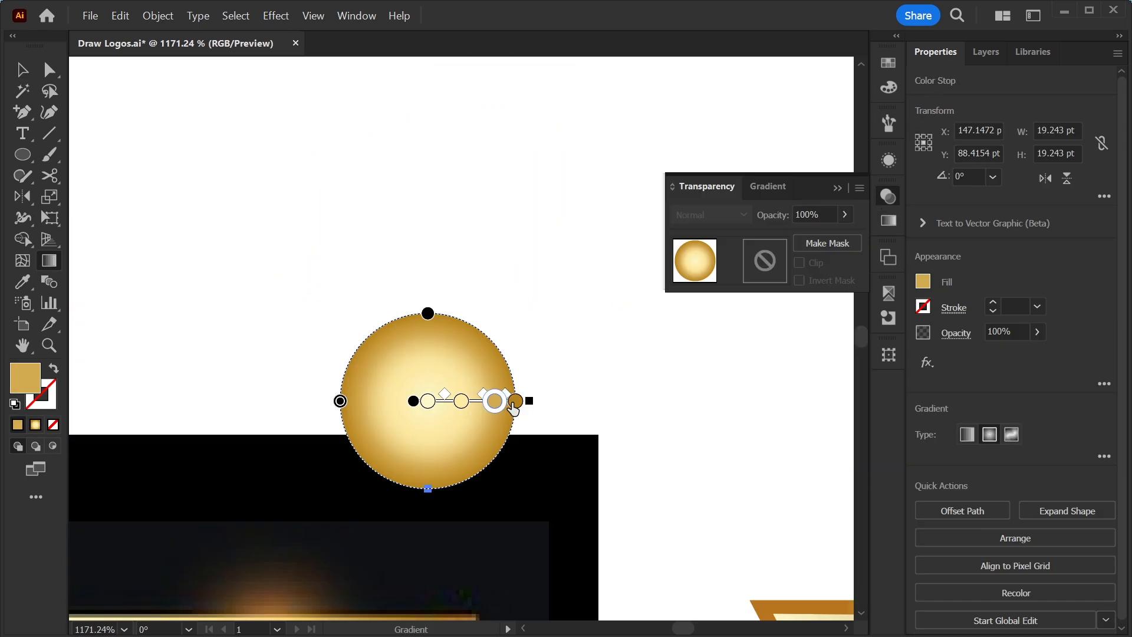
# Set the outermost dark-gold stop's opacity to 0% and shift that stop slightly inward so the circle's edge fades out
pyautogui.click(514, 401)
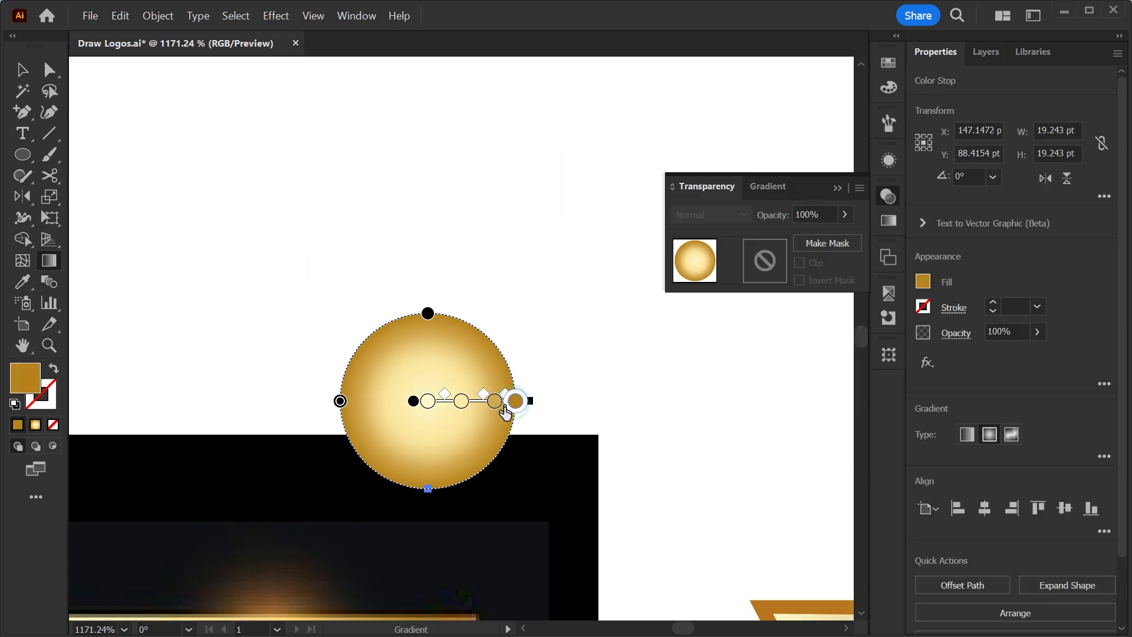
pyautogui.click(890, 219)
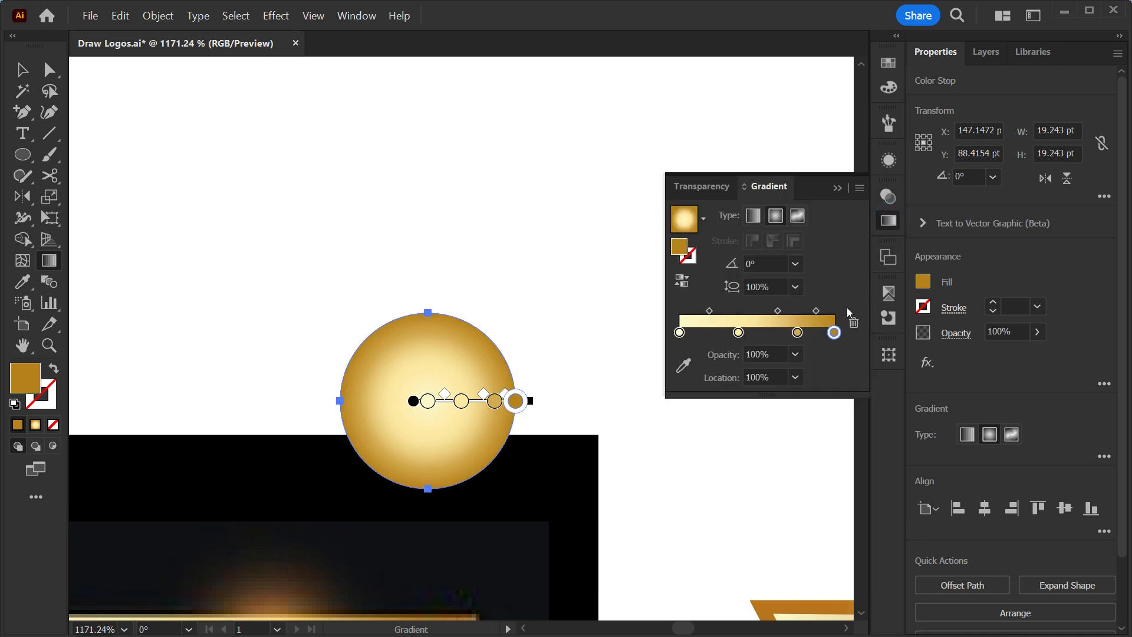
pyautogui.click(780, 353)
pyautogui.write('0')
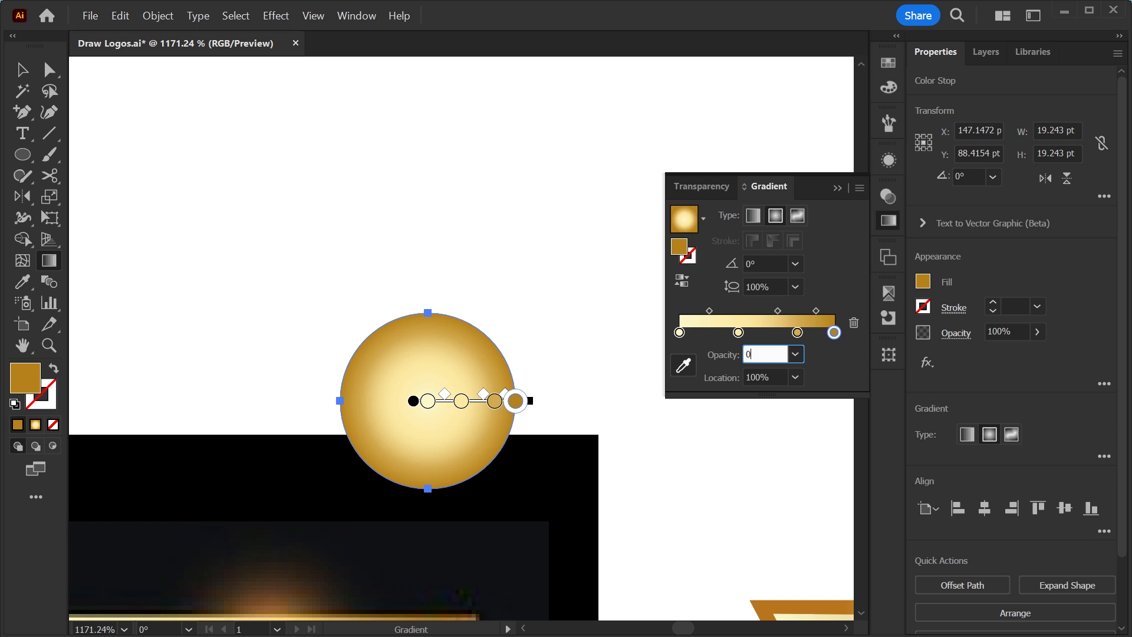
pyautogui.press('Return')
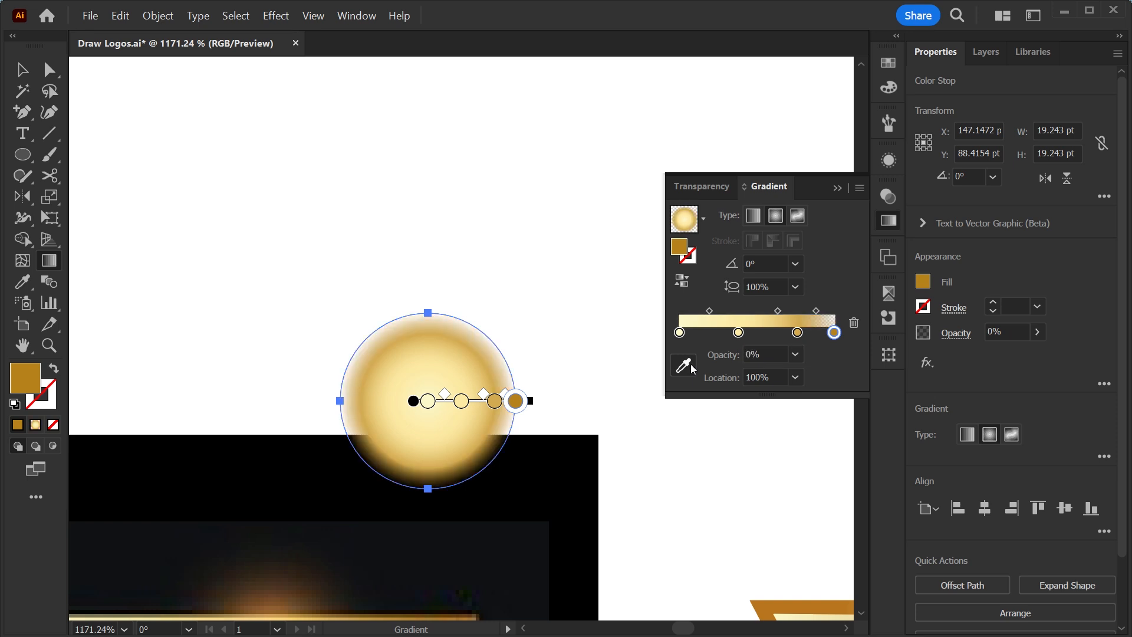
pyautogui.click(497, 403)
pyautogui.moveTo(498, 399); pyautogui.dragTo(507, 399)
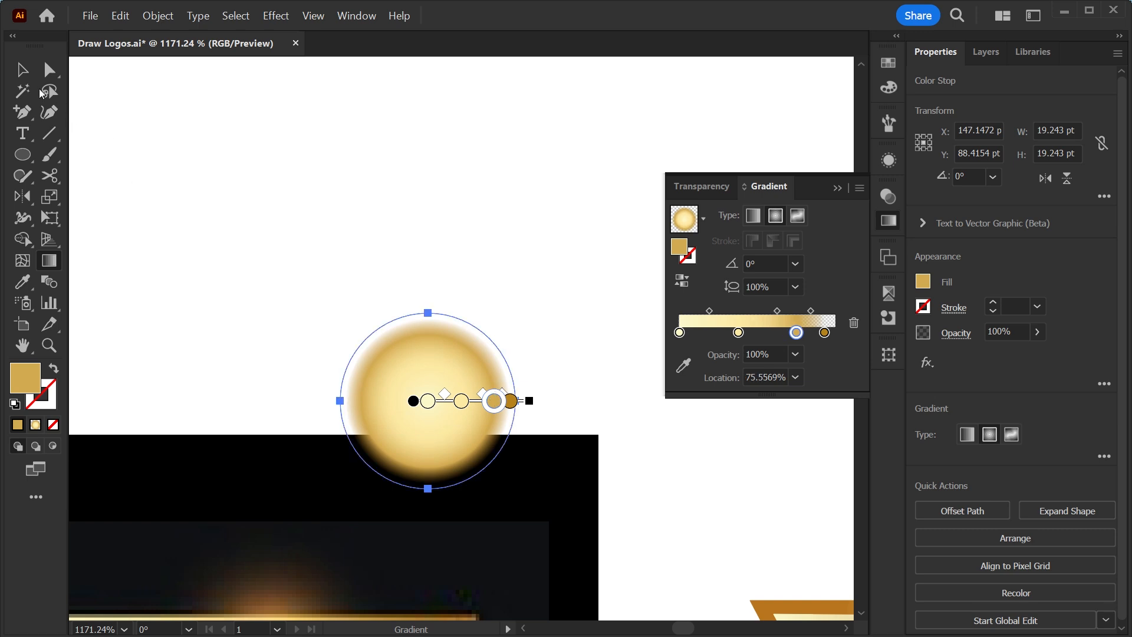
pyautogui.click(22, 67)
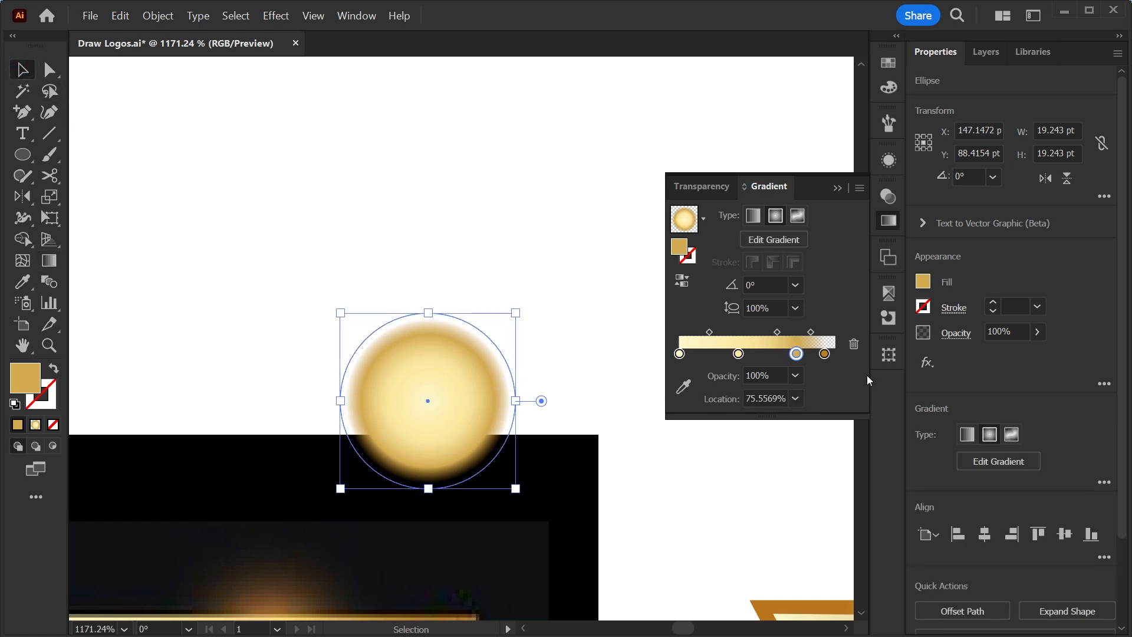
# Move the glow circle onto the left ribbon tail's notch and scale it down to about 8.2 pt in diameter
pyautogui.click(667, 471)
pyautogui.hotkey('ctrl', '-')
pyautogui.hotkey('ctrl', '-')
pyautogui.hotkey('ctrl', '-')
pyautogui.hotkey('ctrl', '-')
pyautogui.moveTo(453, 354); pyautogui.dragTo(511, 486)
pyautogui.press('z')
pyautogui.click(510, 485)
pyautogui.press('v')
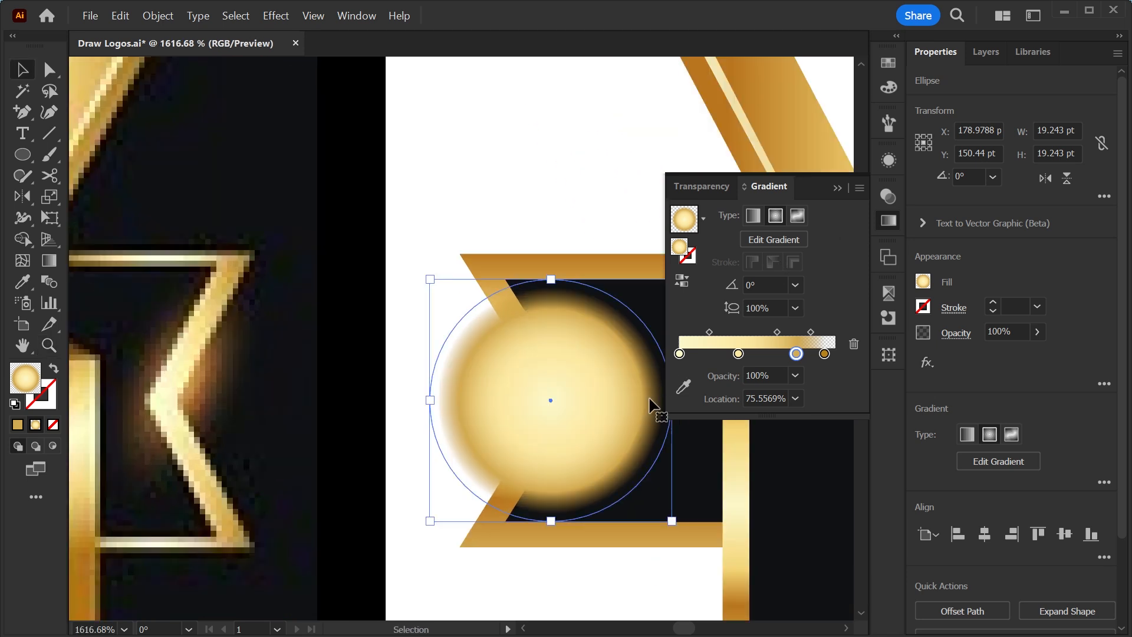
pyautogui.moveTo(550, 278); pyautogui.dragTo(555, 359)
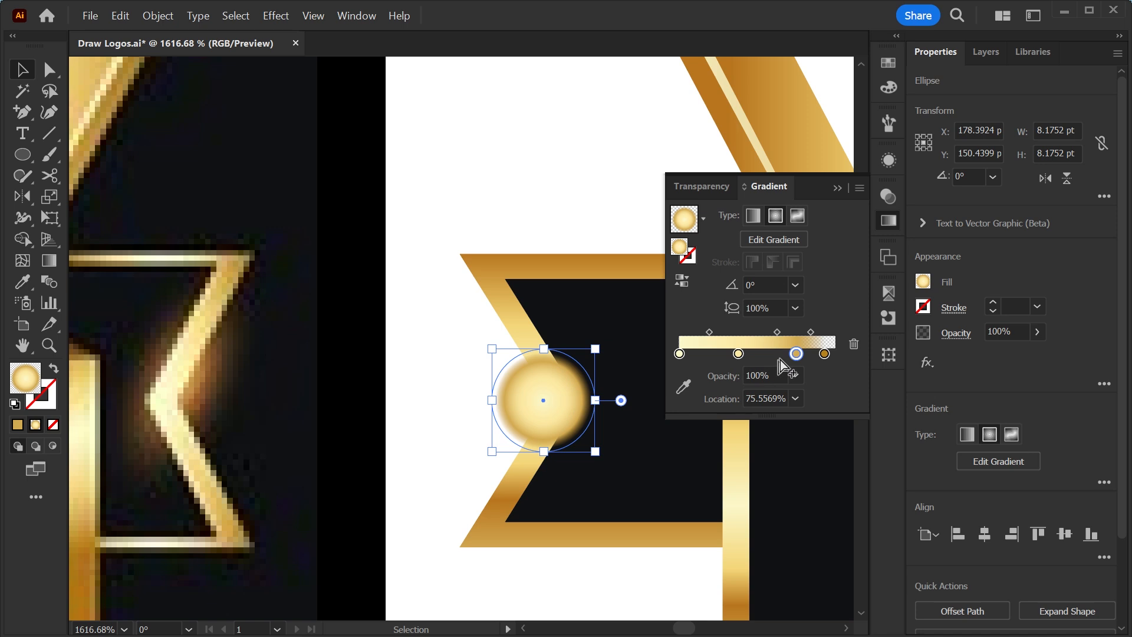
# Remove the mid-gold stop from the glow's gradient, shift the cream stop inward, and lighten the center stop's color
pyautogui.moveTo(795, 398); pyautogui.dragTo(795, 407)
pyautogui.moveTo(738, 353)
pyautogui.mouseDown()
pyautogui.moveTo(758, 357)
pyautogui.moveTo(718, 357)
pyautogui.mouseUp()
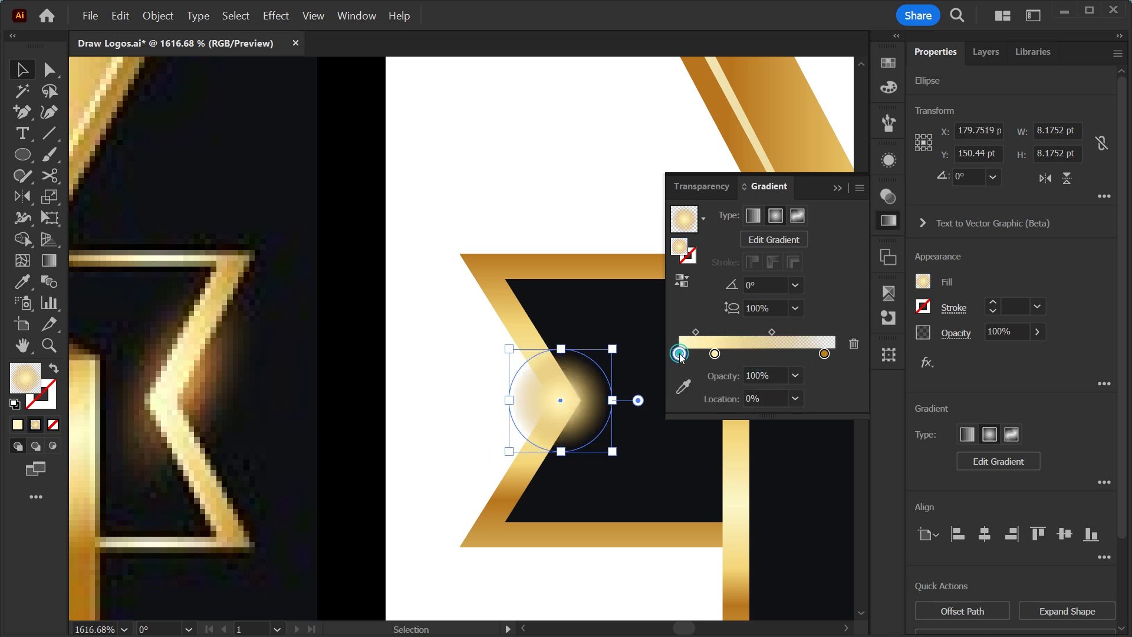
pyautogui.doubleClick(681, 357)
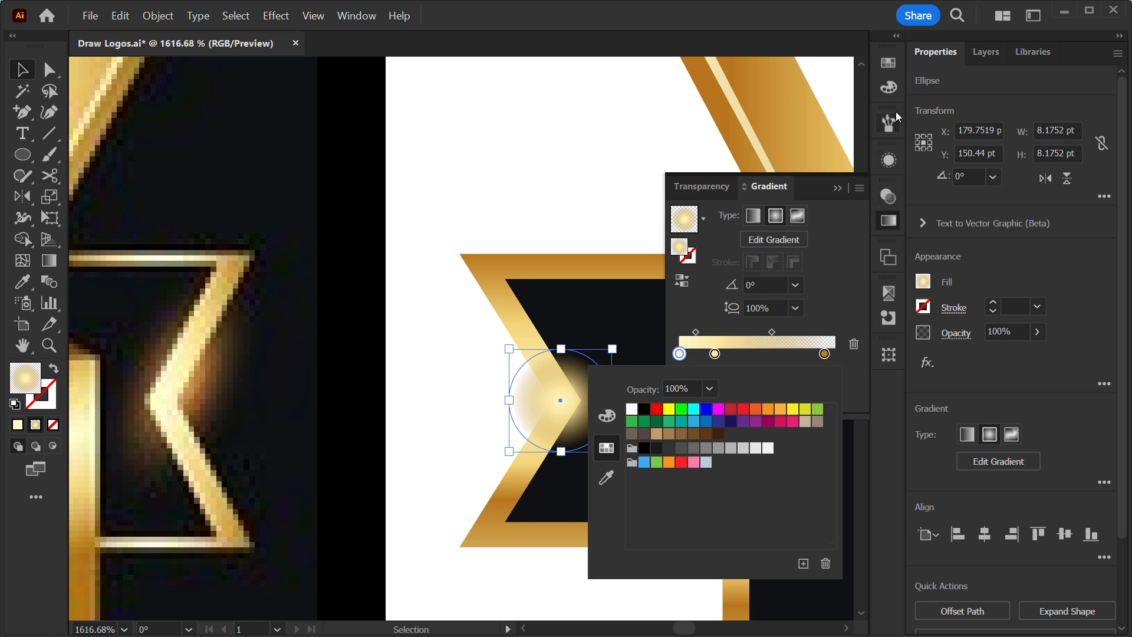
pyautogui.click(888, 87)
pyautogui.click(889, 87)
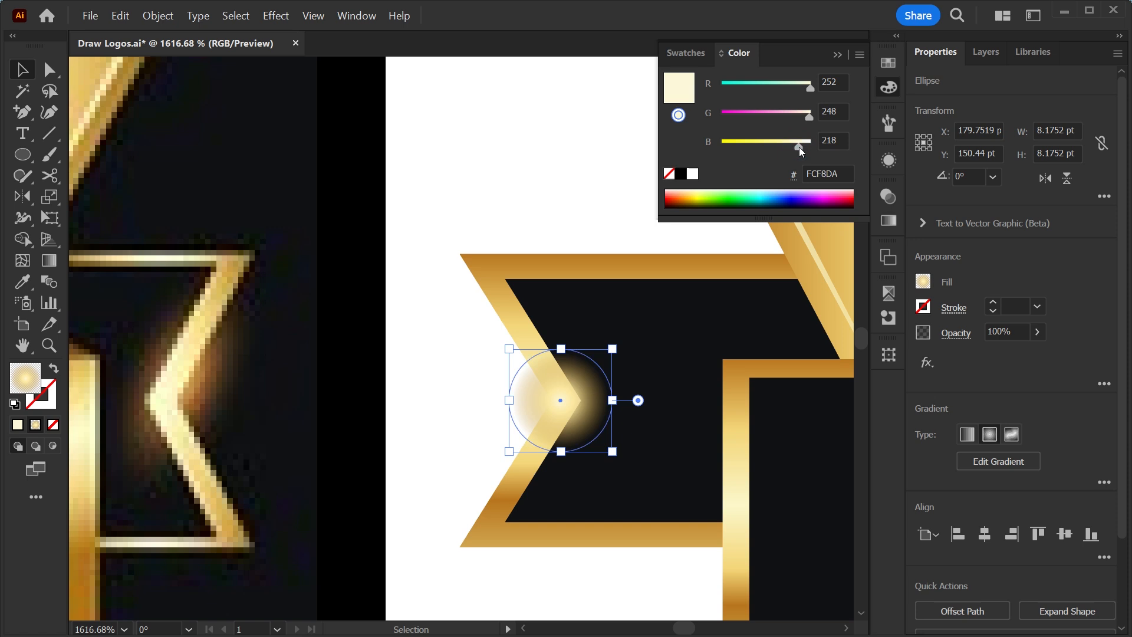
# Set the glow circle's blend mode to Hard Light and enlarge it to about 9.3 pt in diameter
pyautogui.click(890, 198)
pyautogui.click(742, 215)
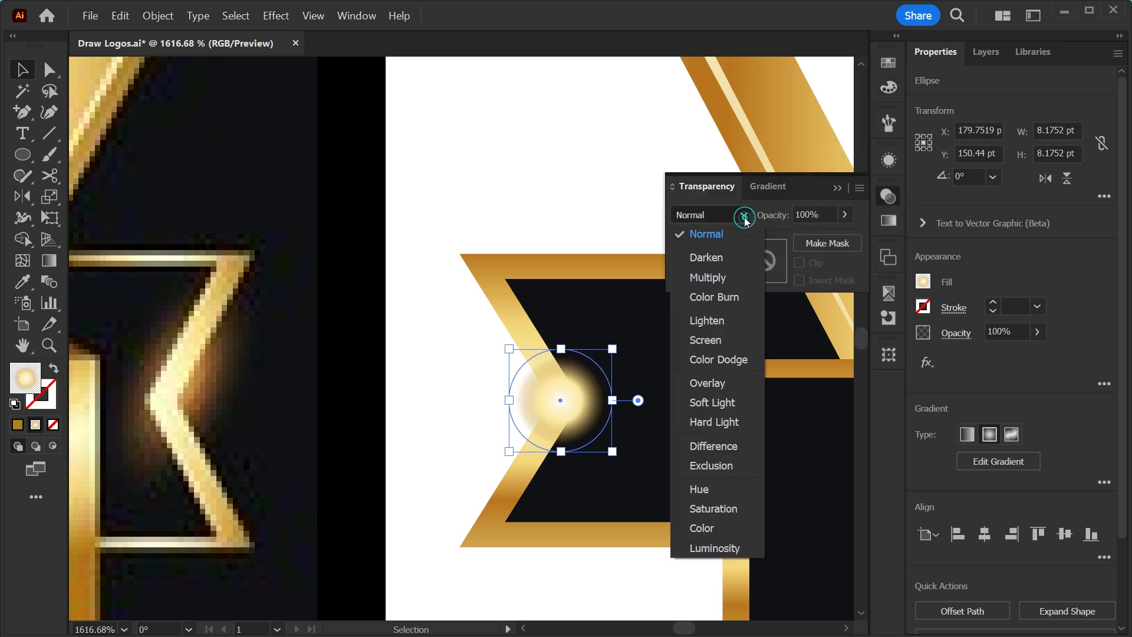
pyautogui.click(721, 323)
pyautogui.press('Down')
pyautogui.press('Down')
pyautogui.press('Down')
pyautogui.press('Down')
pyautogui.press('Down')
pyautogui.moveTo(611, 399); pyautogui.dragTo(619, 400)
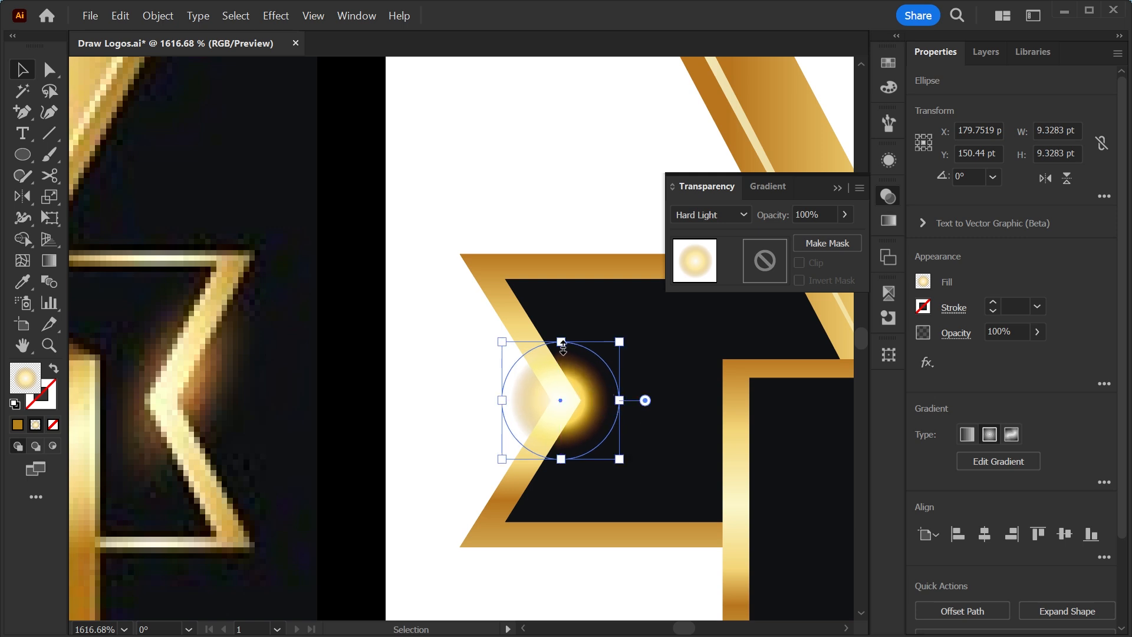
# Set the glow circle's opacity to 50% and place copies of it on the banner's left and right edges
pyautogui.click(1012, 331)
pyautogui.write('50')
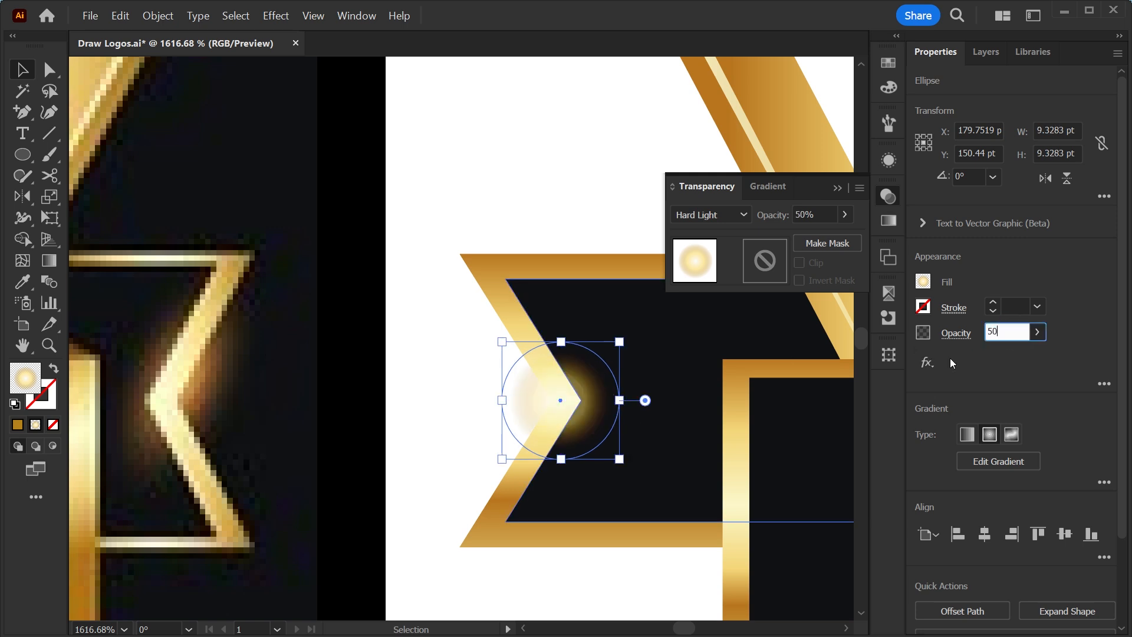
pyautogui.hotkey('ctrl', '0')
pyautogui.moveTo(459, 405); pyautogui.dragTo(702, 430)
pyautogui.click(494, 484)
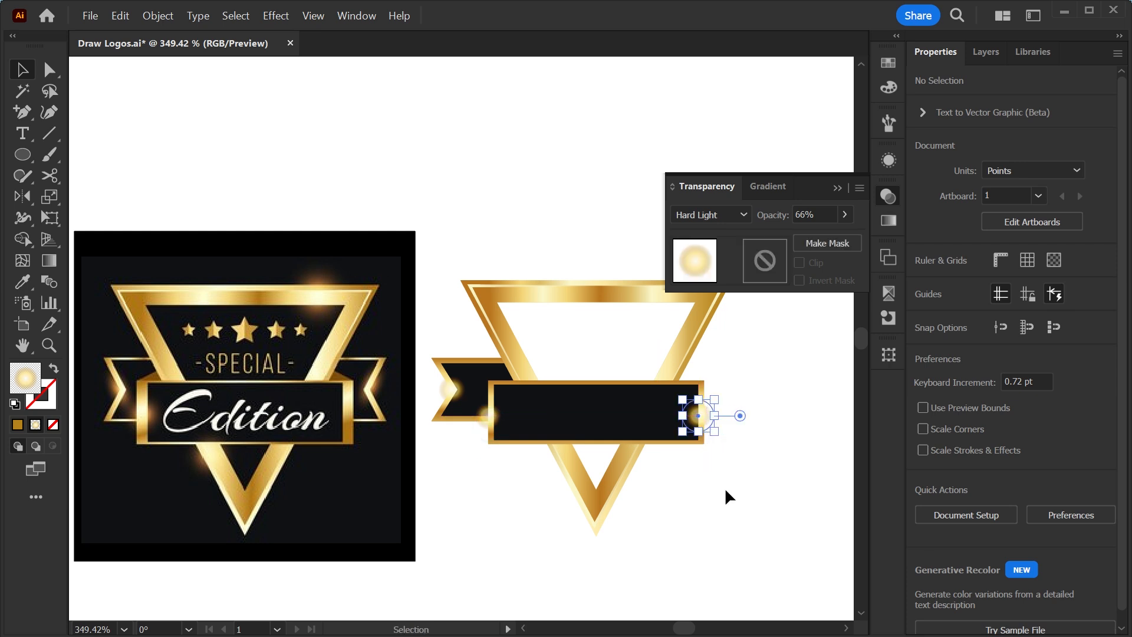
# Copy the left ribbon tail to the triangle's right side, flip it horizontally, and place it behind the banner
pyautogui.moveTo(707, 495); pyautogui.dragTo(689, 544)
pyautogui.click(442, 439)
pyautogui.moveTo(442, 439); pyautogui.dragTo(690, 440)
pyautogui.click(1051, 179)
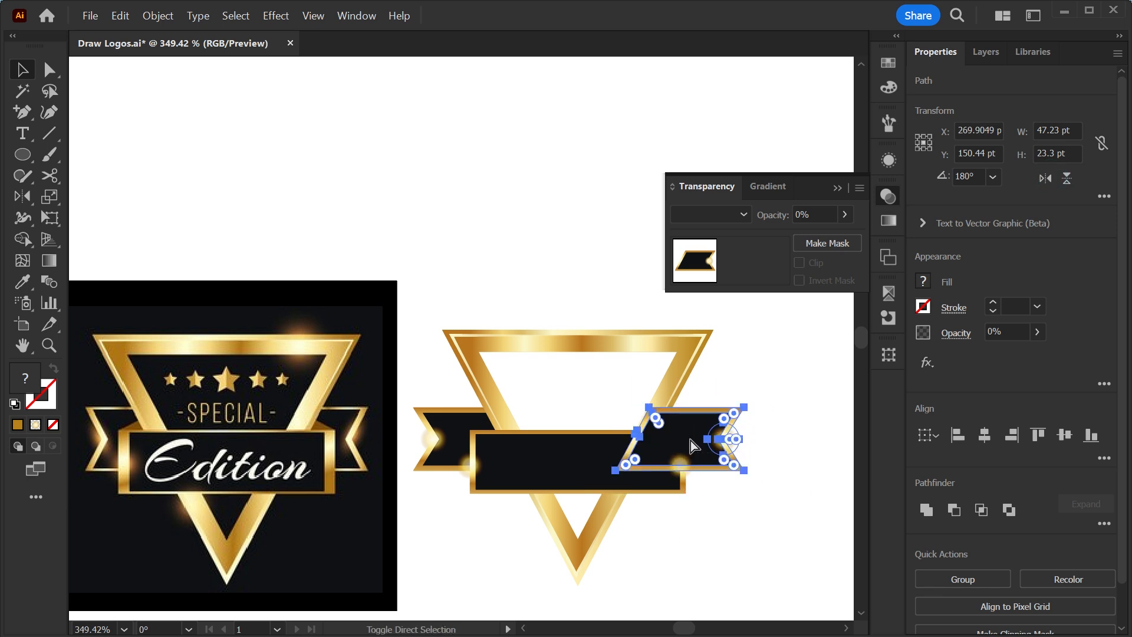
pyautogui.click(710, 525)
# Draw a near-black background rectangle around the recreated badge and place it behind the artwork
pyautogui.press('z')
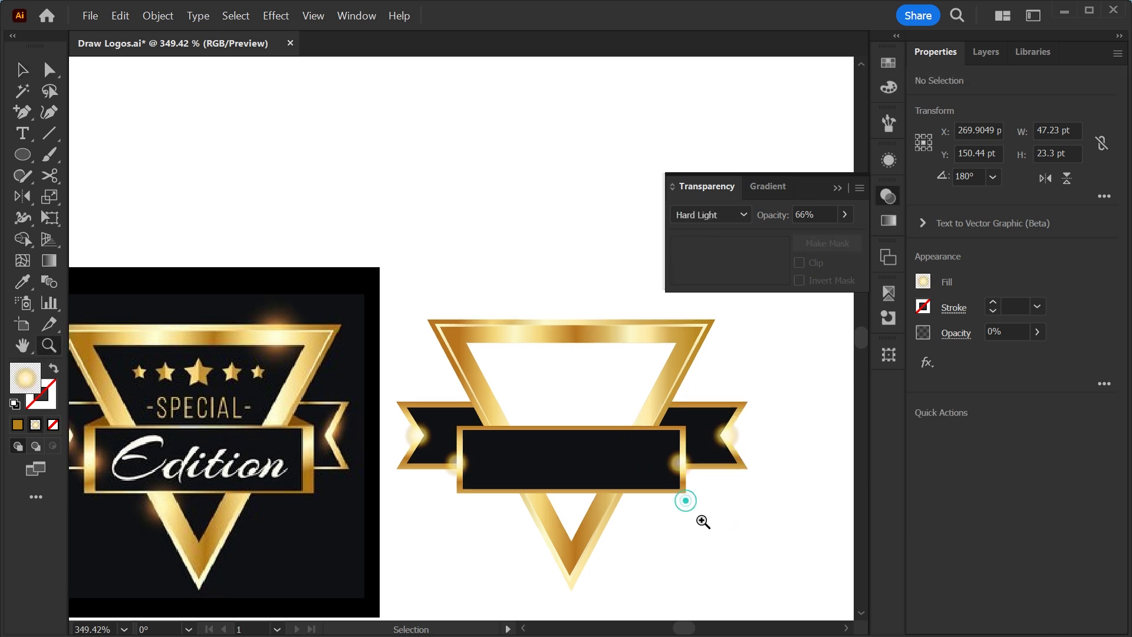
pyautogui.moveTo(685, 500); pyautogui.dragTo(698, 537)
pyautogui.hotkey('ctrl', '-')
pyautogui.press('v')
pyautogui.click(400, 495)
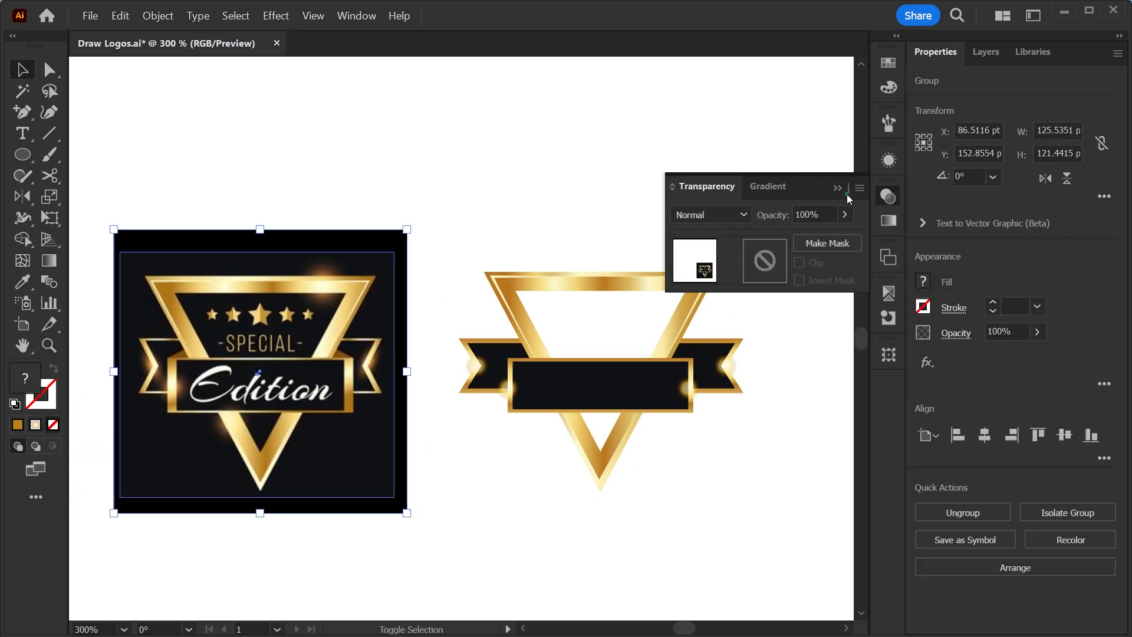
pyautogui.click(837, 187)
pyautogui.moveTo(22, 154); pyautogui.dragTo(88, 157)
pyautogui.moveTo(440, 232); pyautogui.dragTo(465, 237)
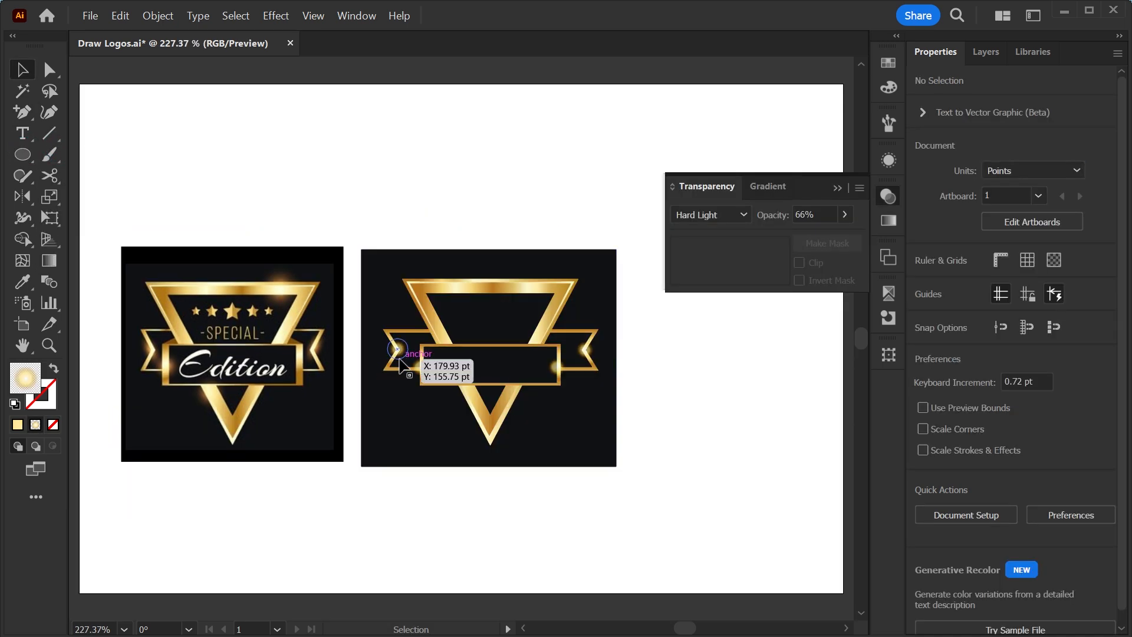
# Delete the four glow circles from the ribbon notches and the banner's side edges
pyautogui.scroll(5, 561, 425)
pyautogui.click(311, 382)
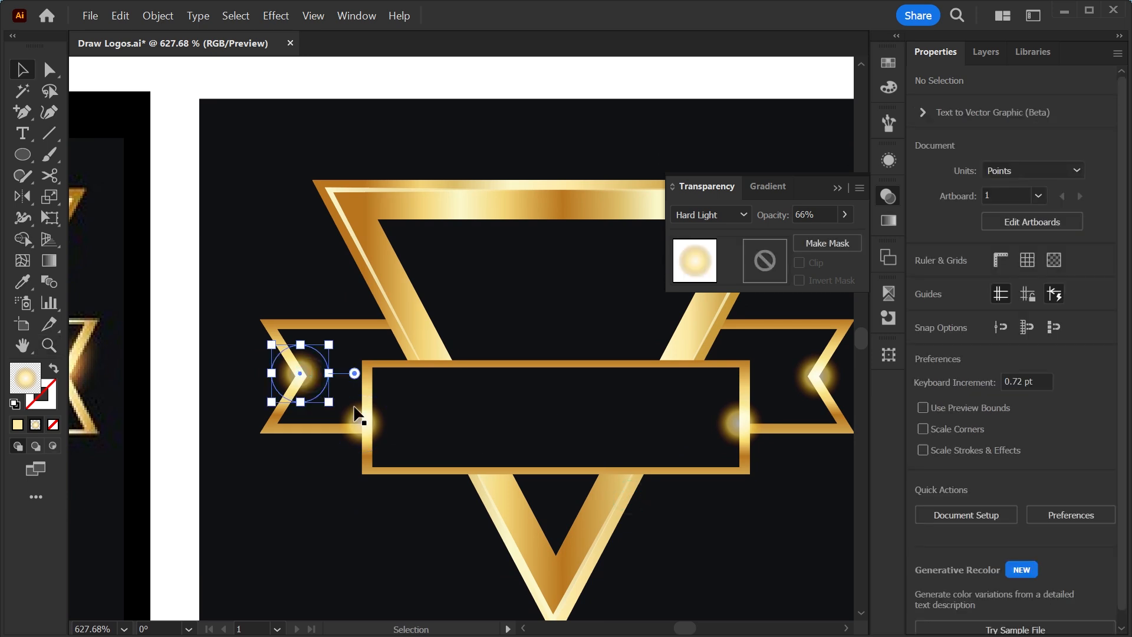
pyautogui.press('Delete')
pyautogui.click(377, 427)
pyautogui.press('Delete')
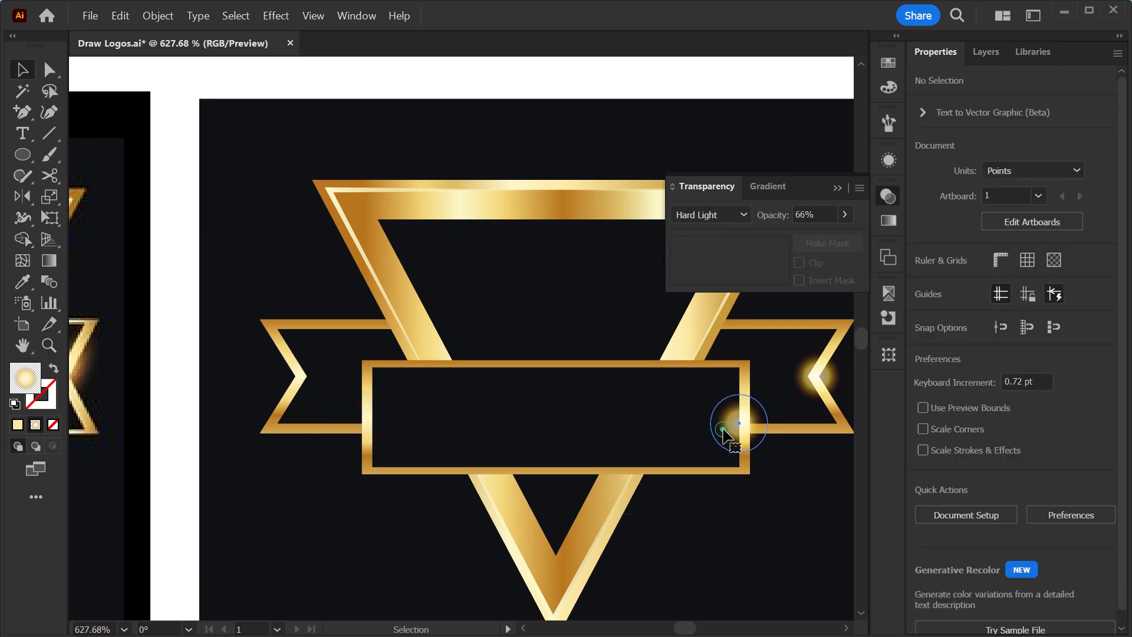
pyautogui.click(731, 425)
pyautogui.press('Delete')
pyautogui.click(816, 377)
pyautogui.press('Delete')
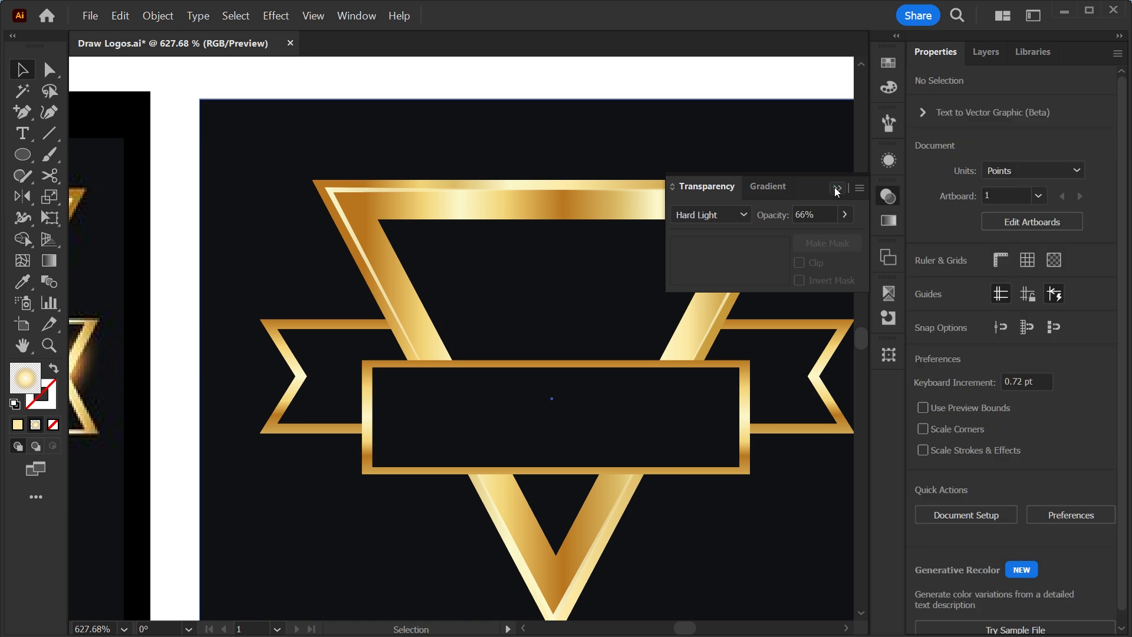
# Draw a circle about 15.9 pt in diameter on the dark background beside the triangle's upper-left corner, without a stroke
pyautogui.moveTo(324, 387); pyautogui.dragTo(533, 396)
pyautogui.keyDown('ctrl'); pyautogui.moveTo(480, 295); pyautogui.dragTo(522, 366); pyautogui.keyUp('ctrl')
pyautogui.moveTo(522, 372)
pyautogui.mouseDown()
pyautogui.moveTo(563, 417)
pyautogui.moveTo(603, 433)
pyautogui.mouseUp()
pyautogui.click(21, 152)
pyautogui.moveTo(580, 327); pyautogui.dragTo(672, 408)
pyautogui.click(45, 405)
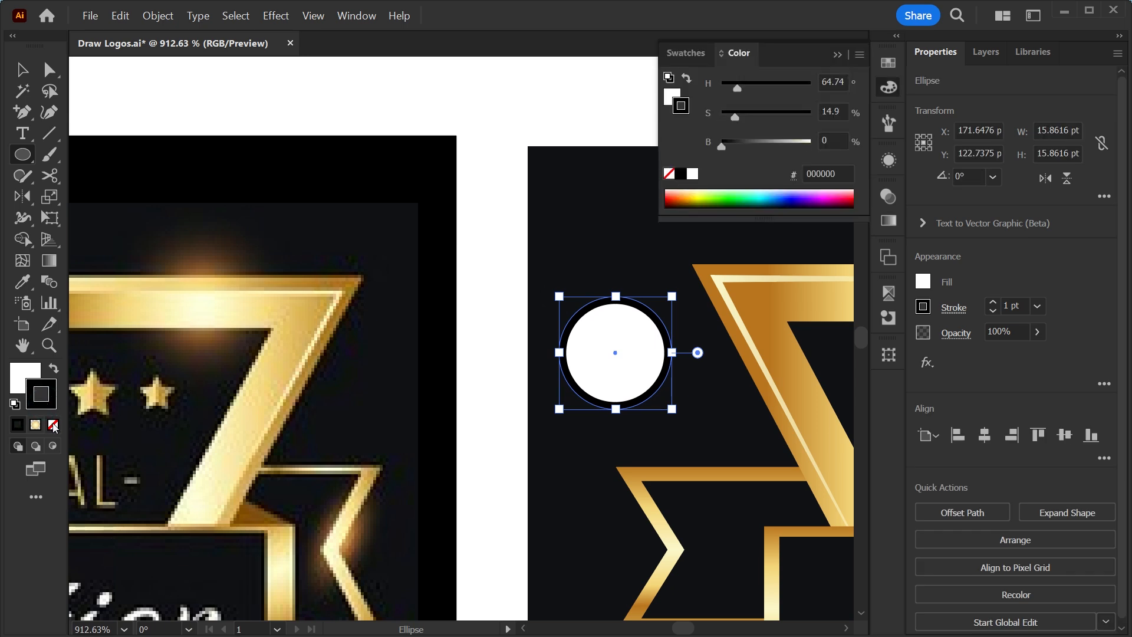
pyautogui.click(52, 425)
pyautogui.click(31, 379)
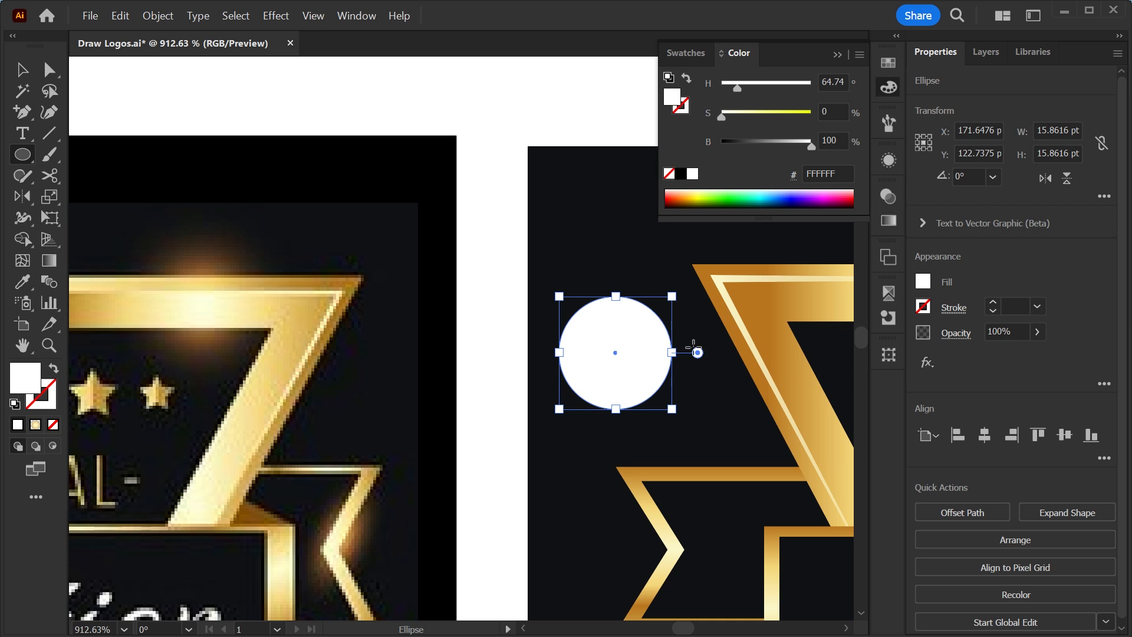
# Fill the circle with the radial glow gradient and recolor its middle stop with brown sampled from the reference badge's glow
pyautogui.press('g')
pyautogui.click(614, 399)
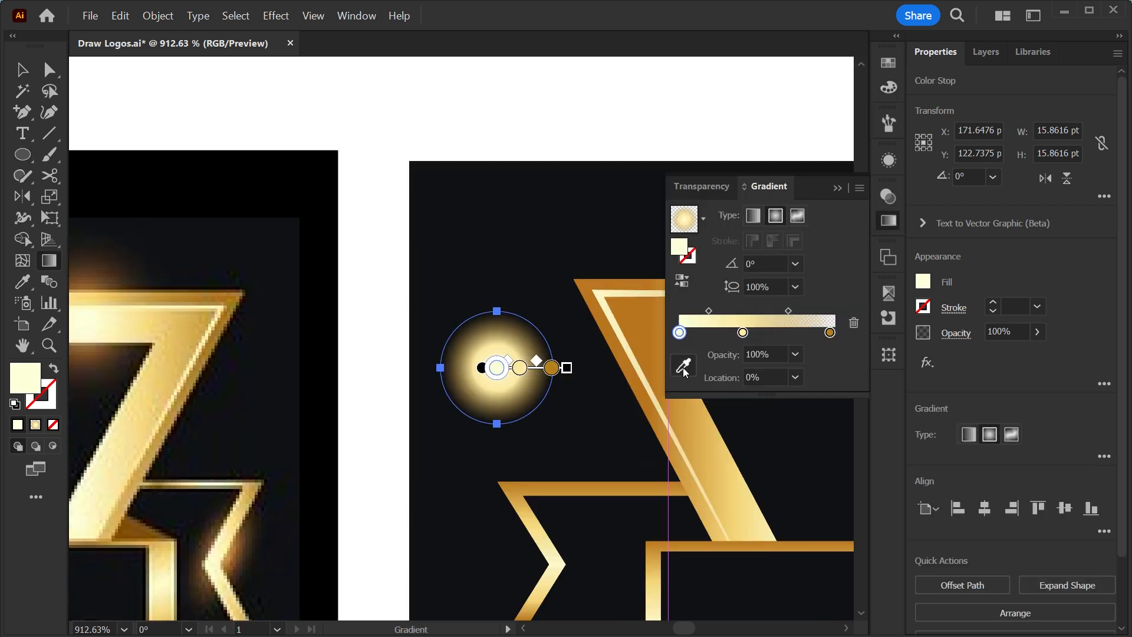
pyautogui.click(683, 366)
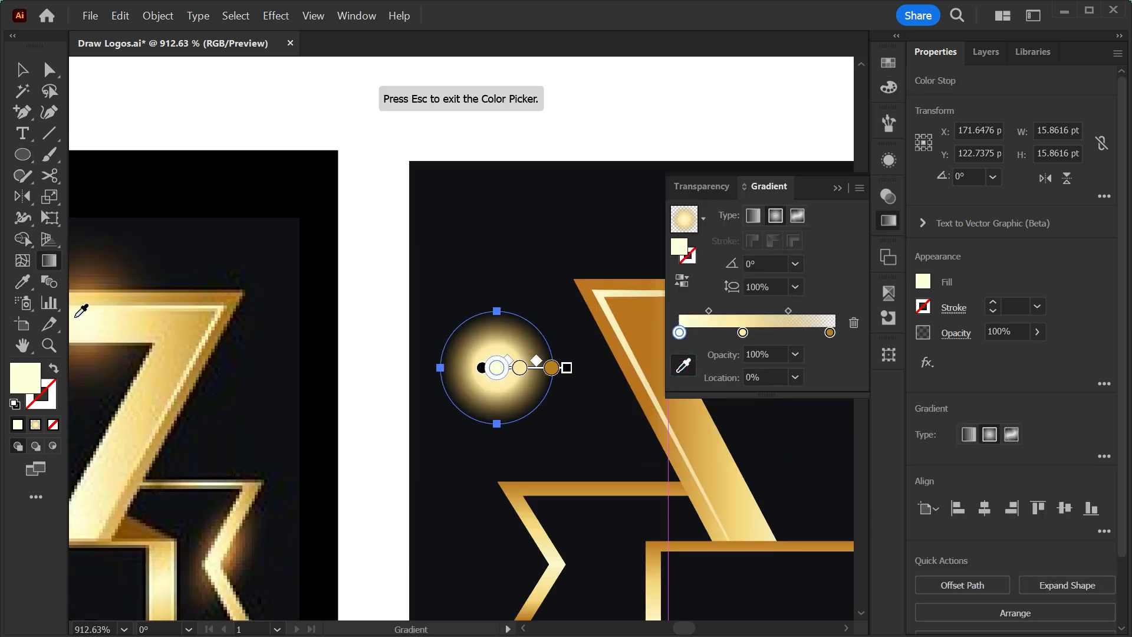
pyautogui.click(741, 333)
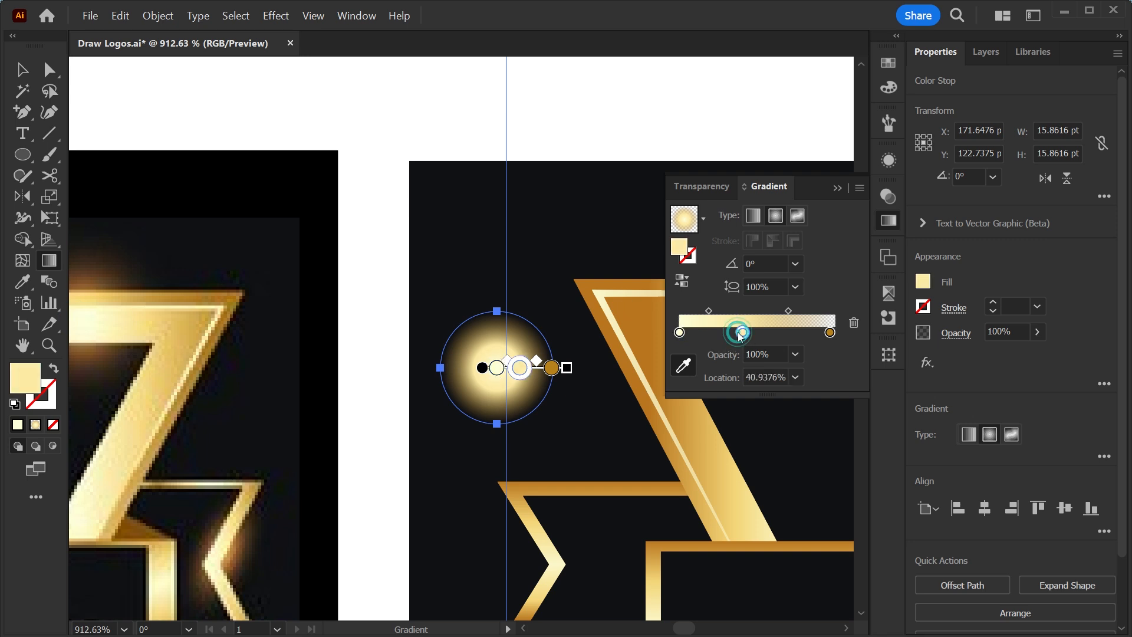
pyautogui.click(92, 279)
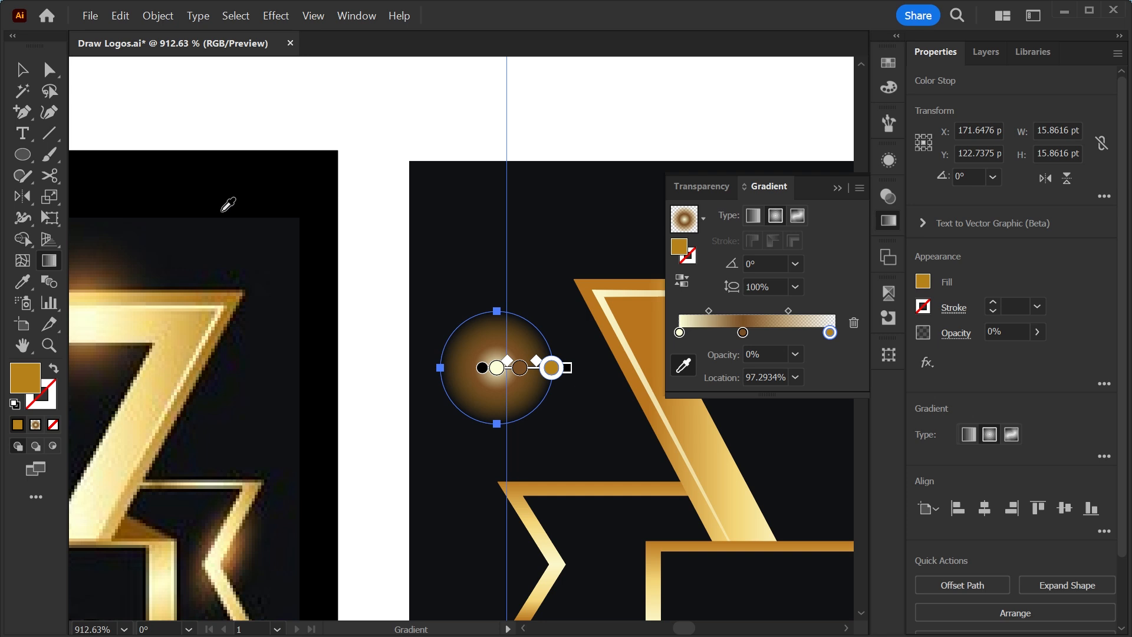
# Undo the last gradient stop changes on the glow circle and set its blend mode to Screen
pyautogui.hotkey('ctrl', 'z')
pyautogui.click(835, 188)
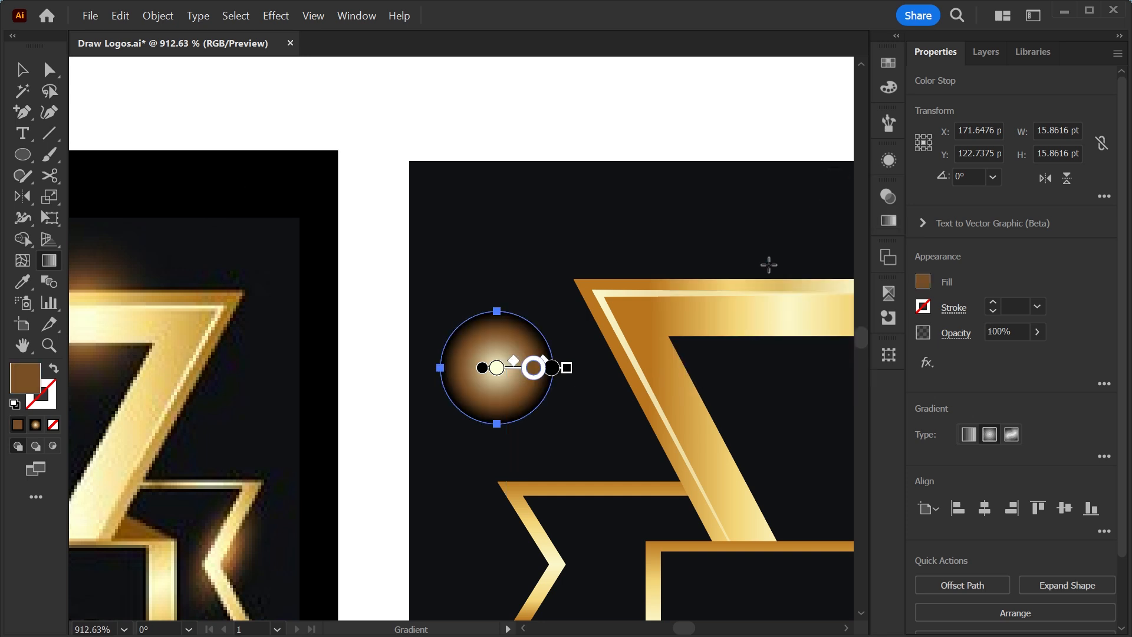
pyautogui.click(890, 200)
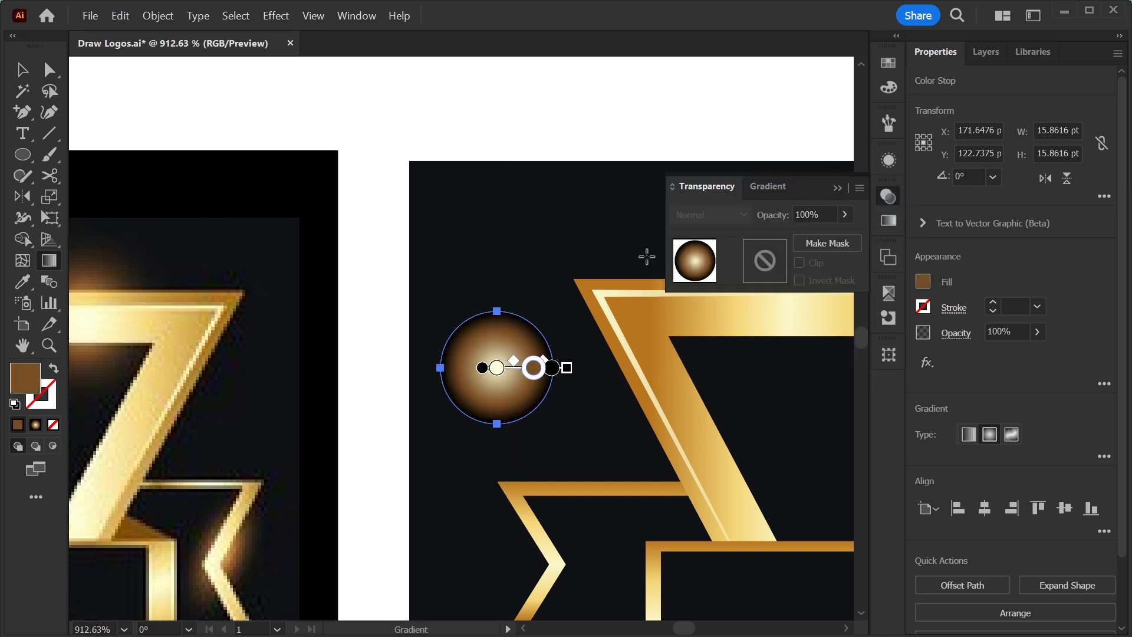
pyautogui.press('v')
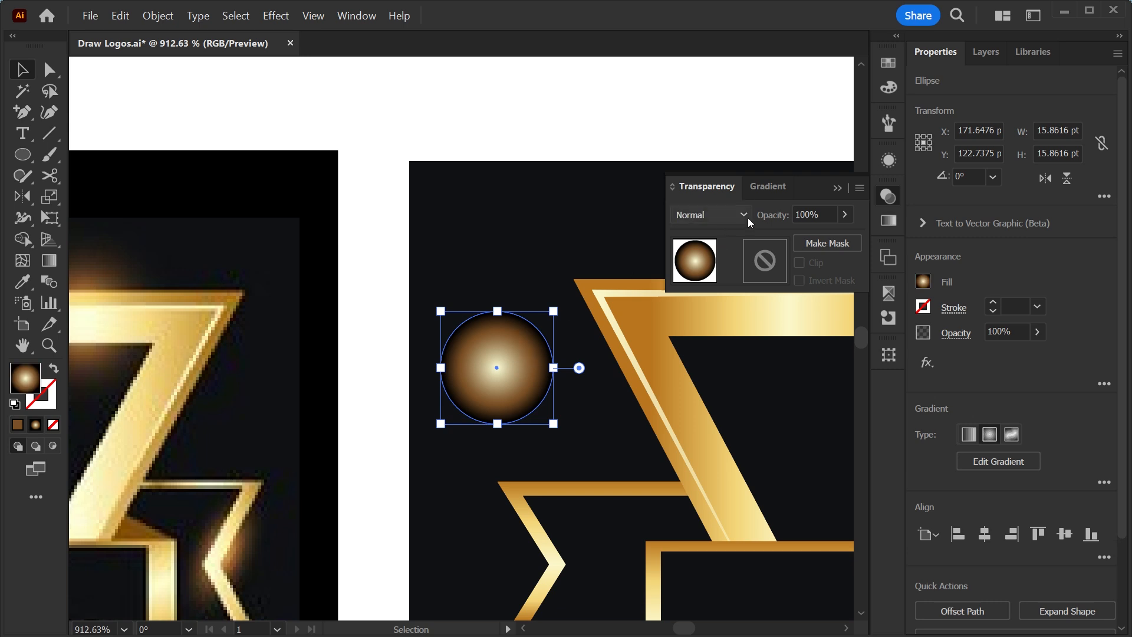
pyautogui.click(744, 215)
pyautogui.click(720, 339)
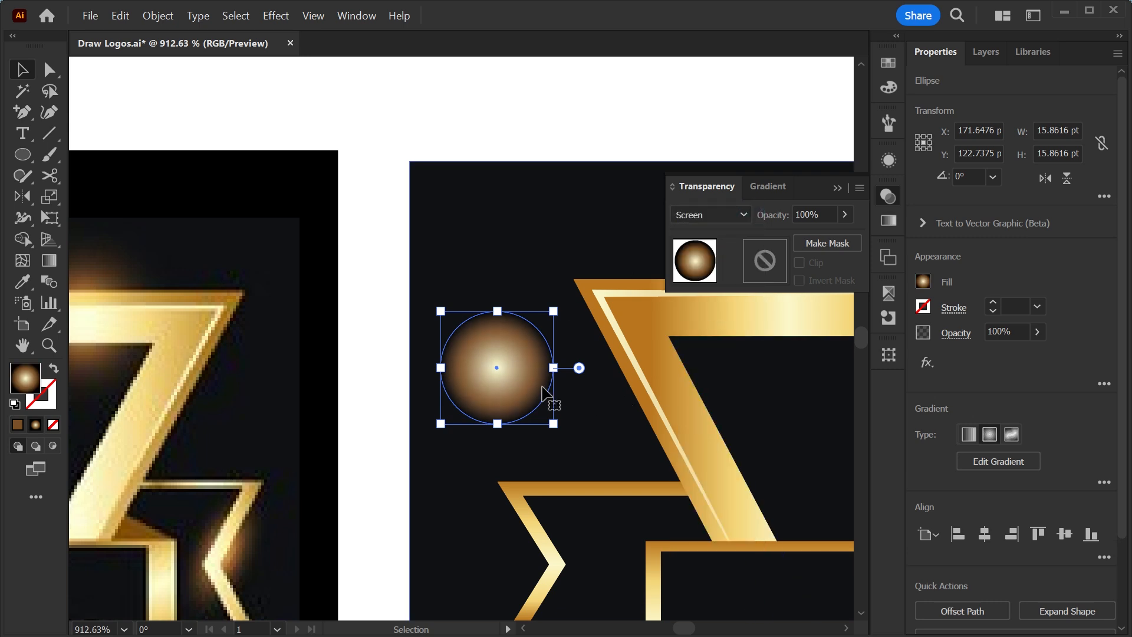
# Move the glow circle onto the left ribbon tail's notch and adjust the spacing of its radial gradient stops
pyautogui.moveTo(543, 390); pyautogui.dragTo(729, 480)
pyautogui.press('g')
pyautogui.click(729, 460)
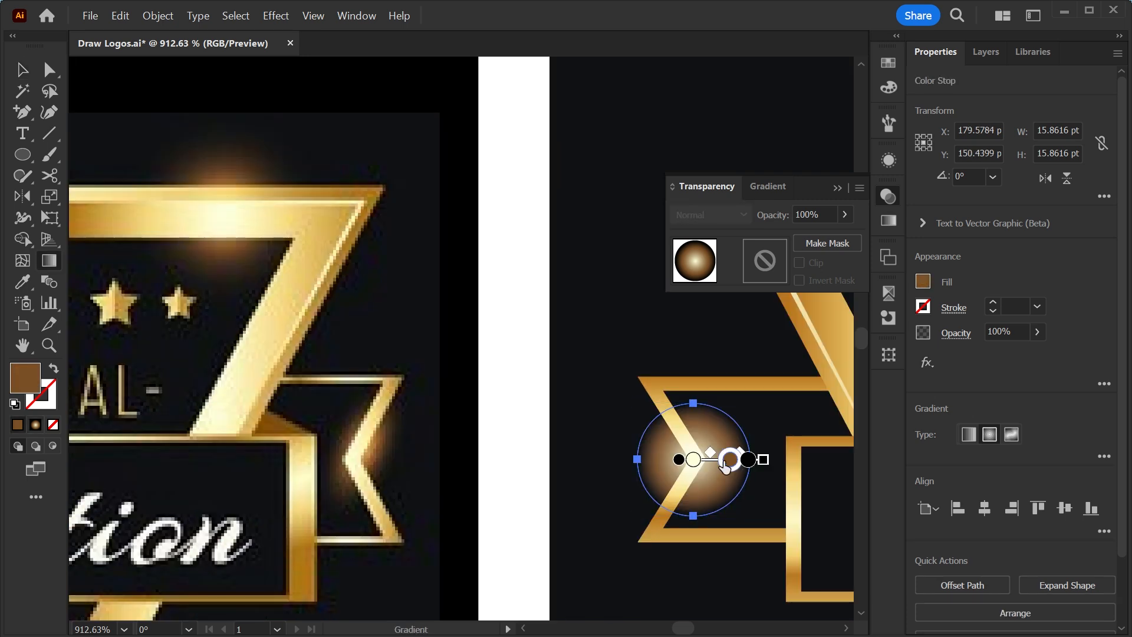
pyautogui.moveTo(729, 459)
pyautogui.mouseDown()
pyautogui.moveTo(716, 462)
pyautogui.moveTo(738, 461)
pyautogui.mouseUp()
pyautogui.press('v')
pyautogui.click(512, 392)
pyautogui.hotkey('ctrl', '-')
pyautogui.hotkey('ctrl', '-')
pyautogui.moveTo(511, 392); pyautogui.dragTo(415, 404)
pyautogui.scroll(3, 511, 390)
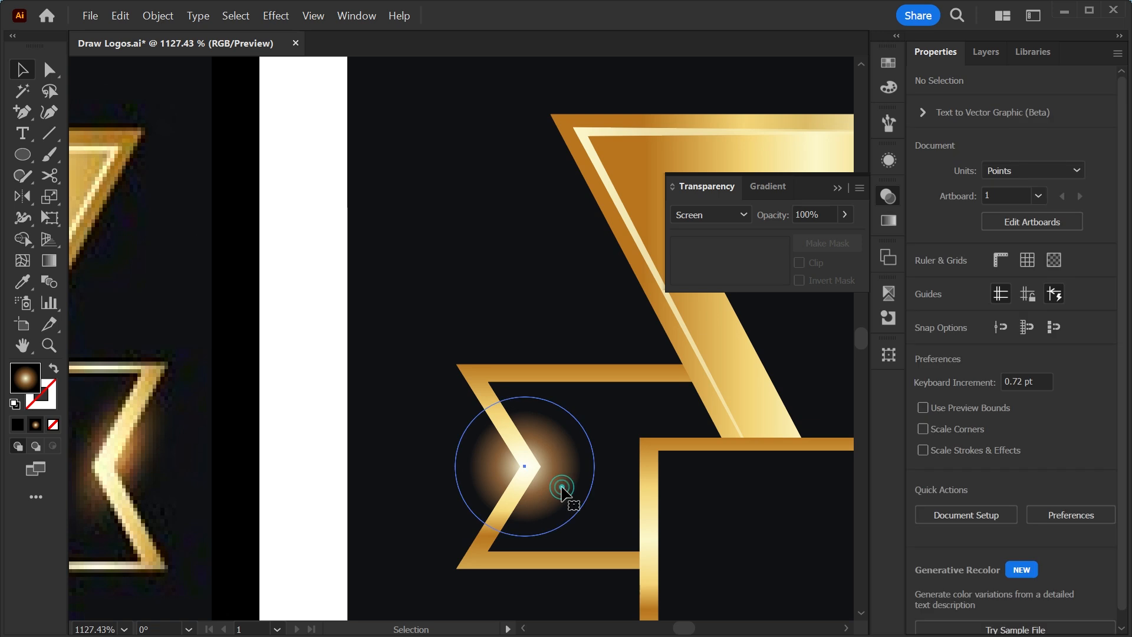
# Reduce the notch glow's opacity to 91% and shift its black gradient stop to 84.35%
pyautogui.click(564, 494)
pyautogui.press('g')
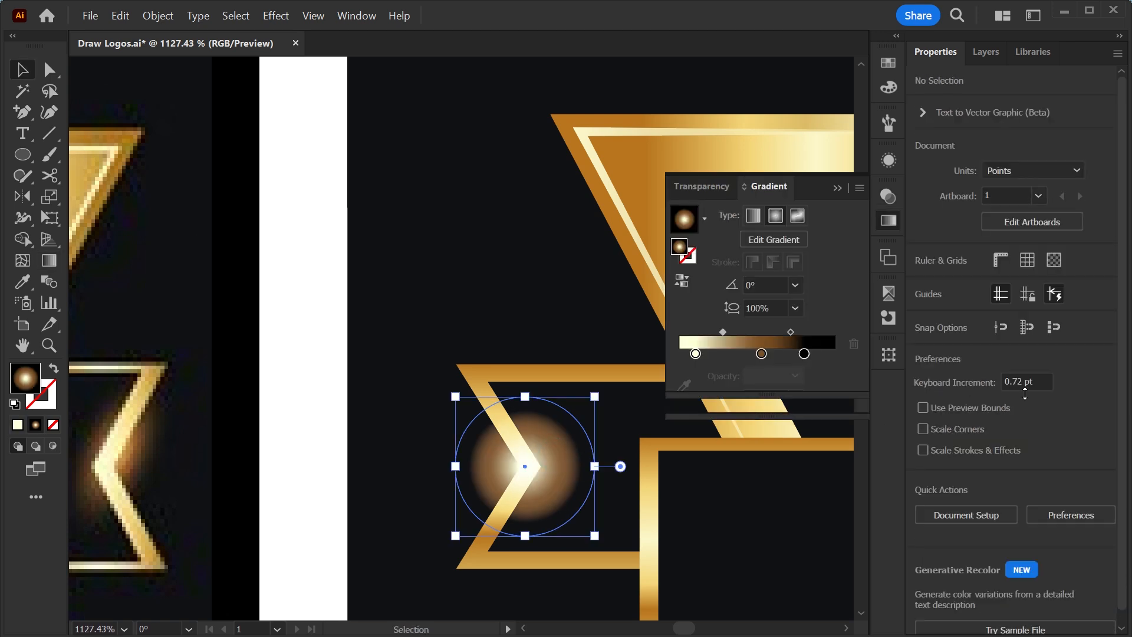
pyautogui.click(1019, 332)
pyautogui.click(1036, 333)
pyautogui.moveTo(1036, 358); pyautogui.dragTo(1030, 358)
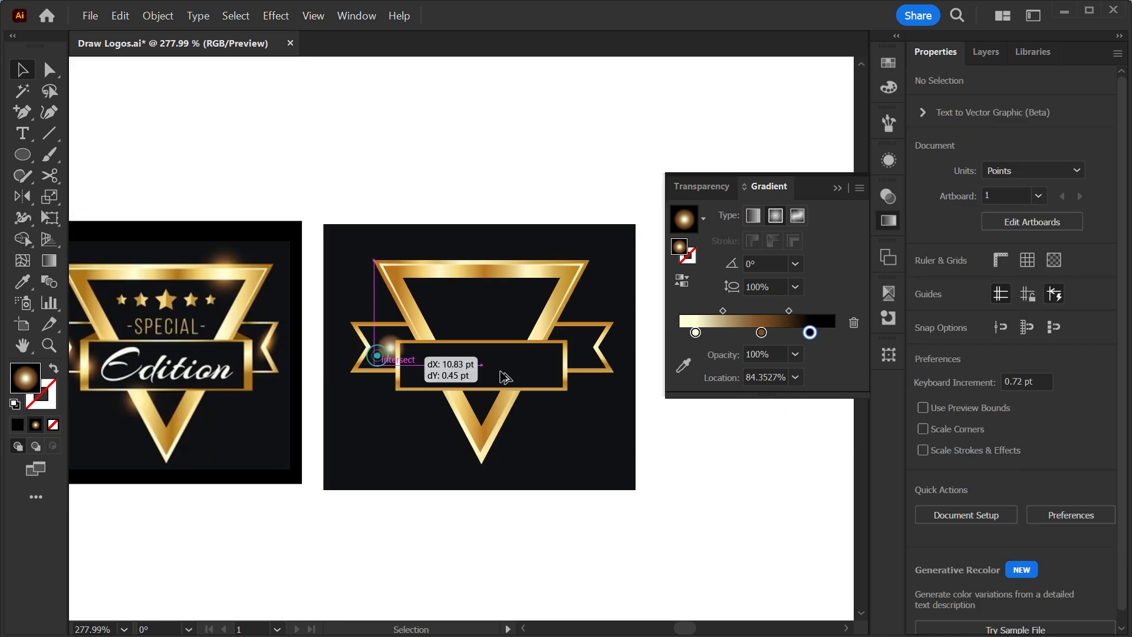
# Copy the glow to the right ribbon notch, the triangle's top edge and its lower left side, sizing the lower one to about 24.4 pt
pyautogui.moveTo(406, 381); pyautogui.dragTo(544, 282)
pyautogui.moveTo(539, 274); pyautogui.dragTo(540, 275)
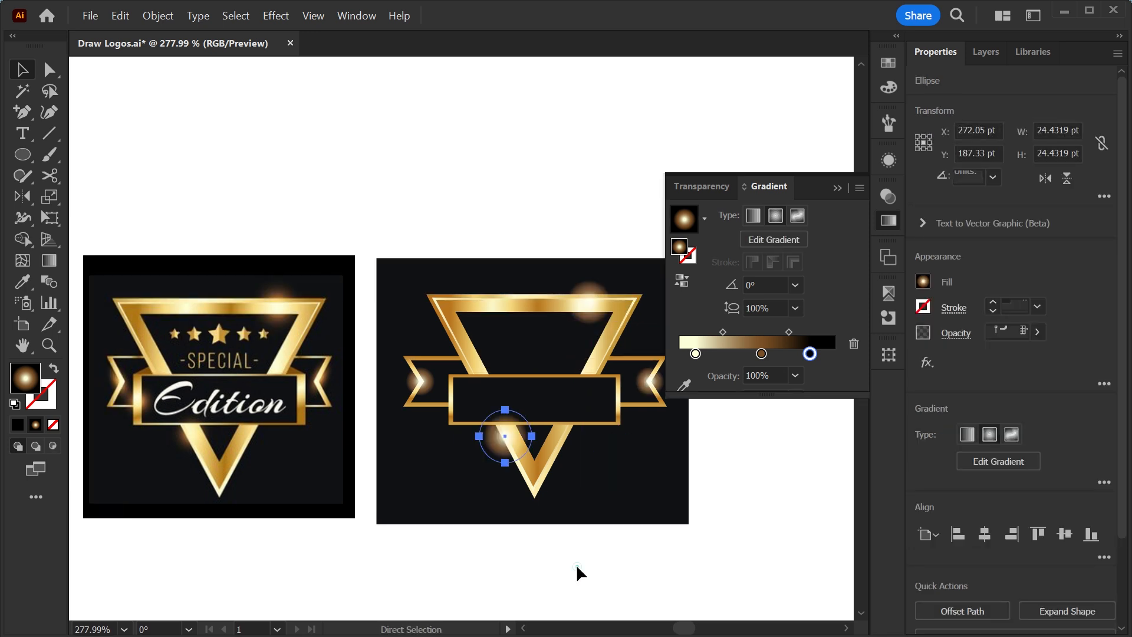
pyautogui.click(575, 563)
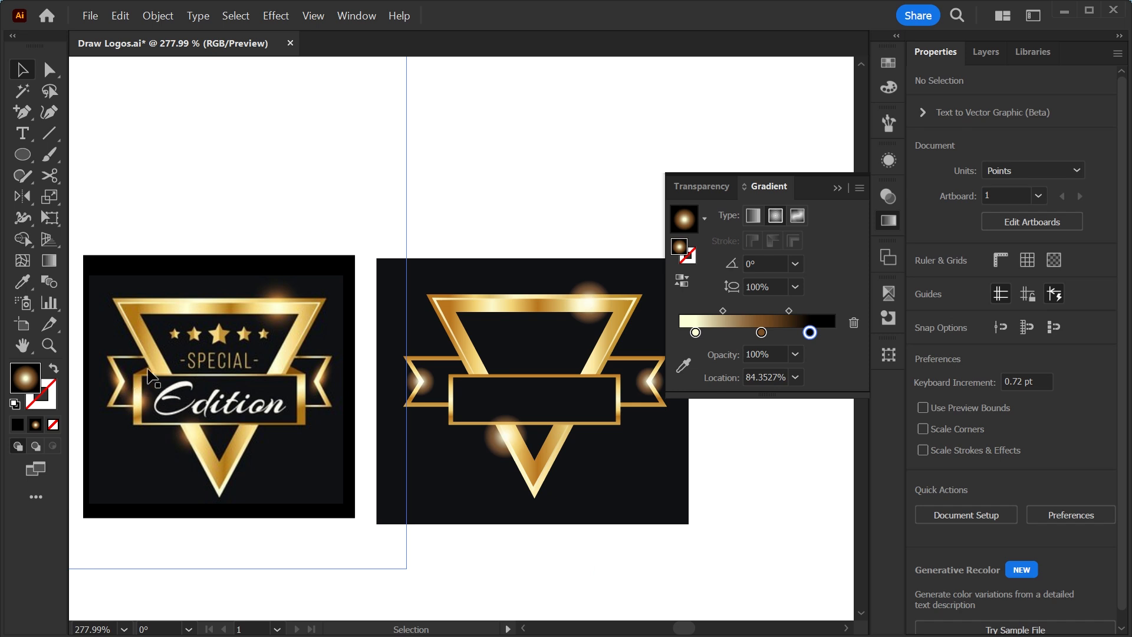
# Draw a three-point fold shape with the Pen tool from the banner's upper-left corner across the triangle's left arm
pyautogui.scroll(5, 270, 359)
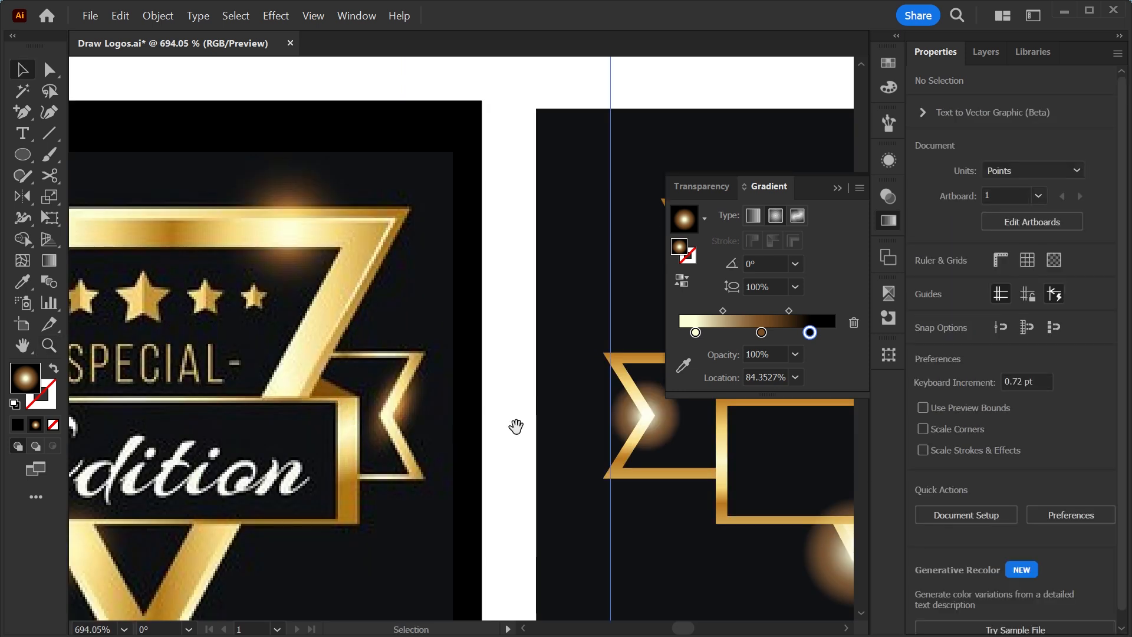
pyautogui.moveTo(516, 426); pyautogui.dragTo(214, 511)
pyautogui.press('z')
pyautogui.click(508, 444)
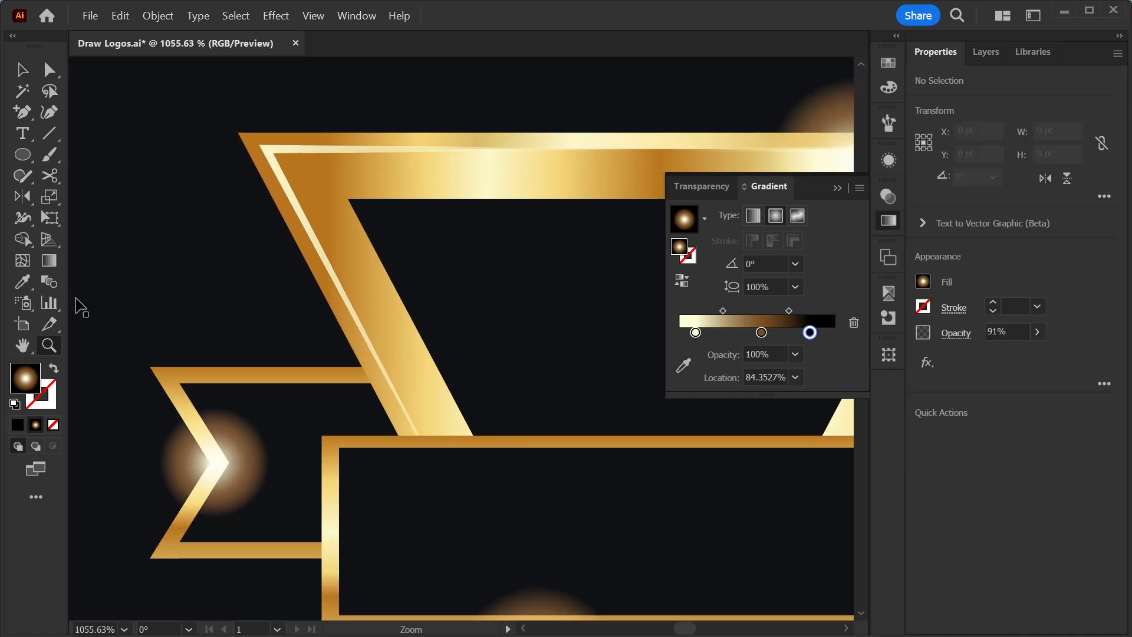
pyautogui.press('v')
pyautogui.click(24, 119)
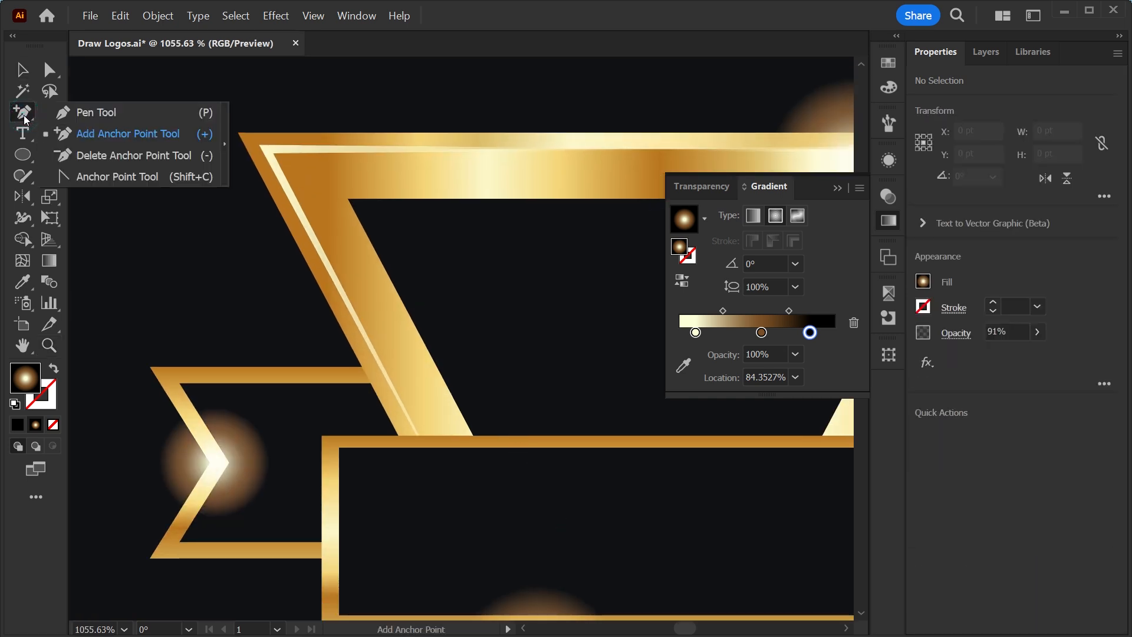
pyautogui.click(88, 110)
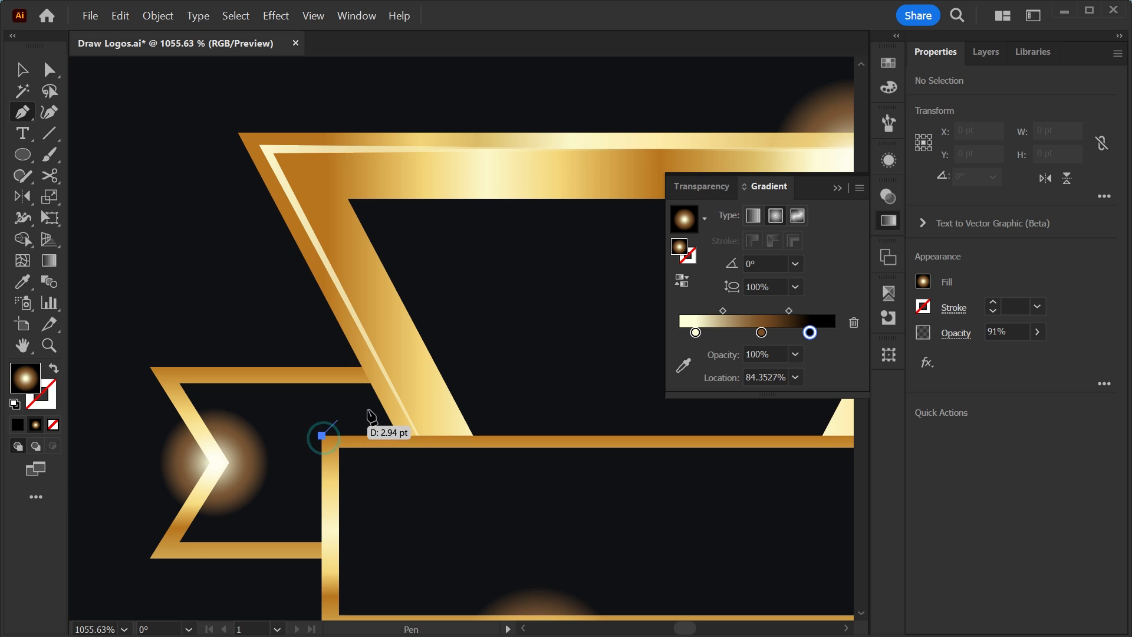
pyautogui.click(322, 436)
pyautogui.click(444, 381)
pyautogui.click(473, 435)
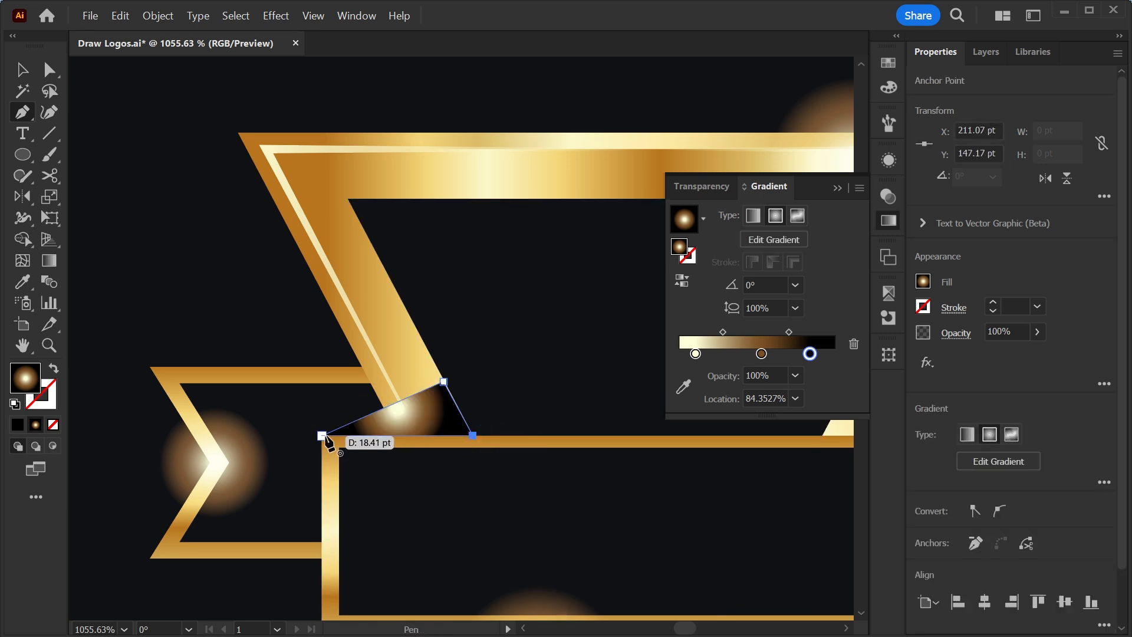
pyautogui.click(321, 436)
# Fill the fold with solid brown sampled from the triangle's edge, darken it to A3681B, and place it behind the triangle
pyautogui.press('i')
pyautogui.click(253, 143)
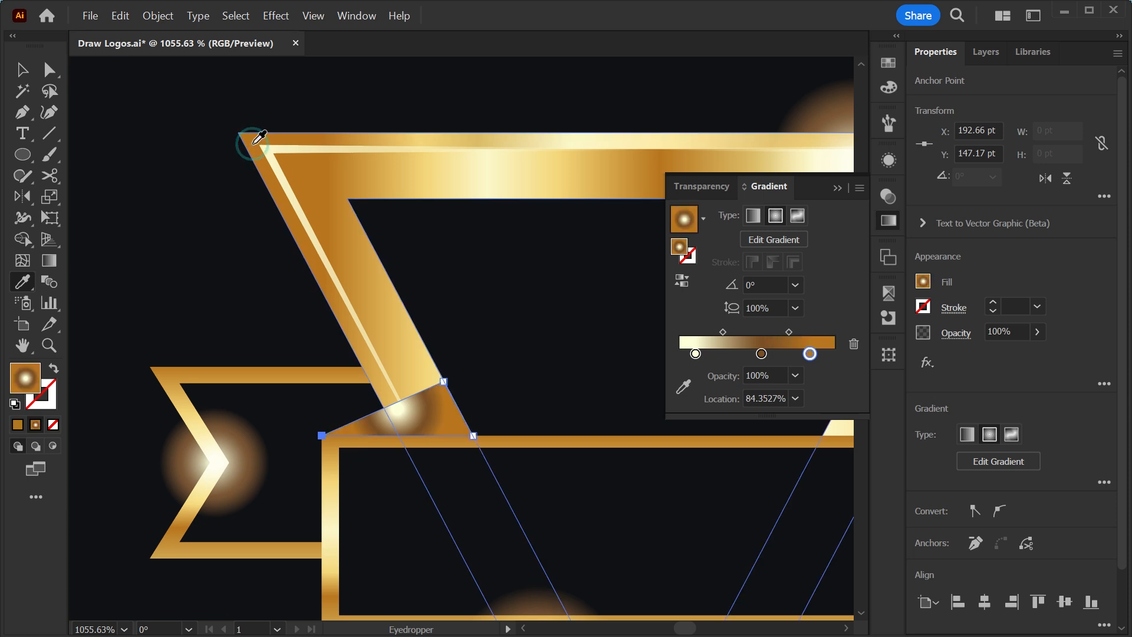
pyautogui.press('v')
pyautogui.click(18, 425)
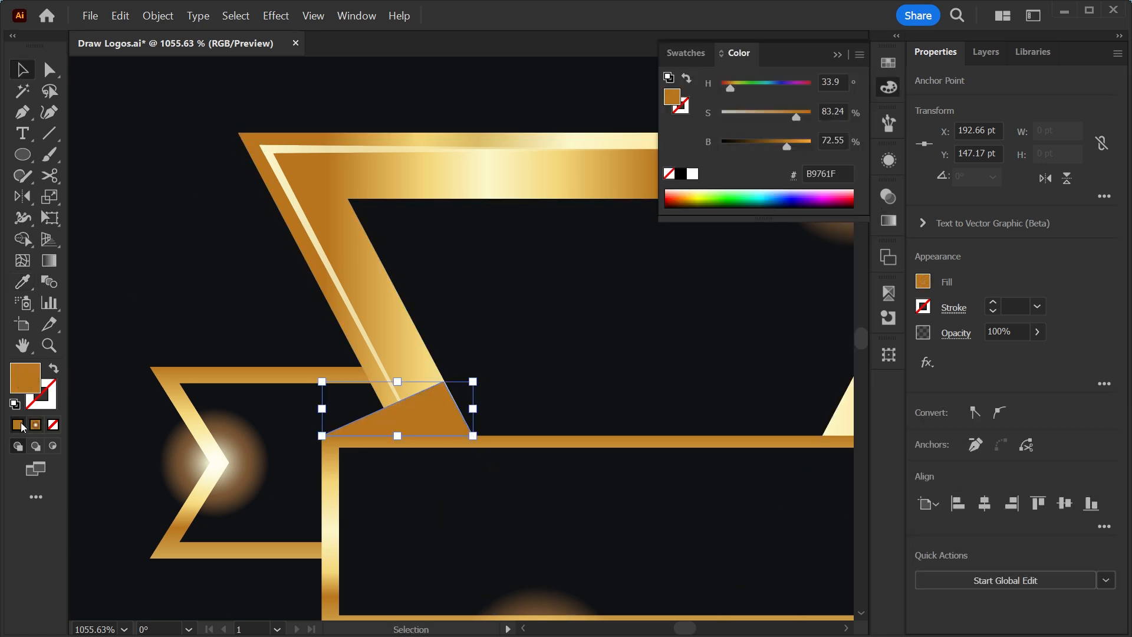
pyautogui.hotkey('ctrl', 'shift', '[')
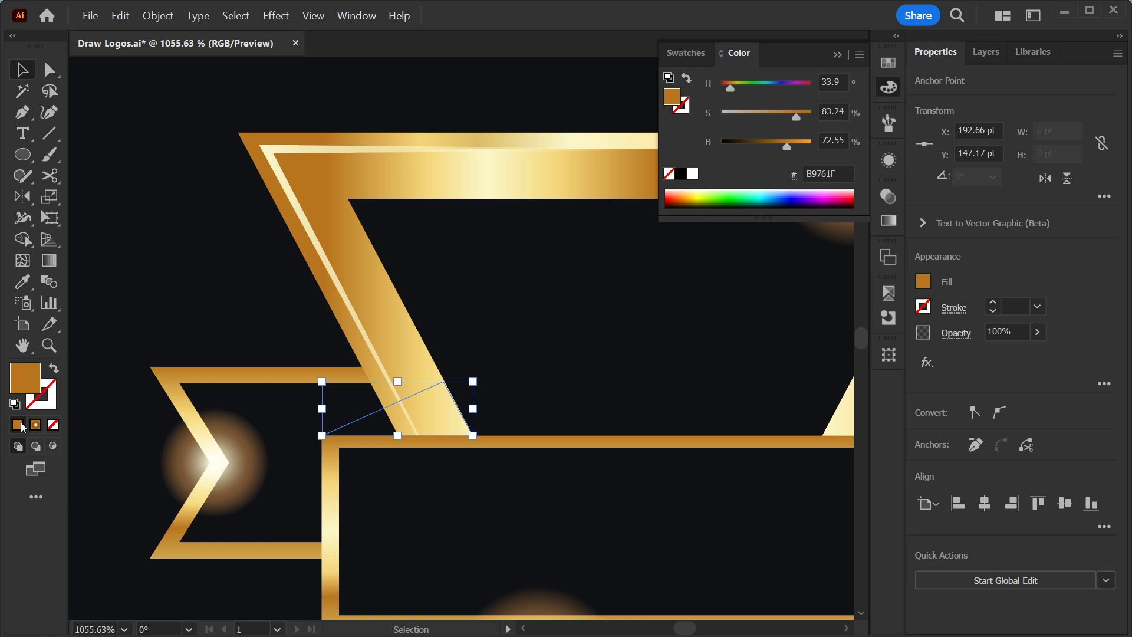
pyautogui.scroll(-5, 544, 276)
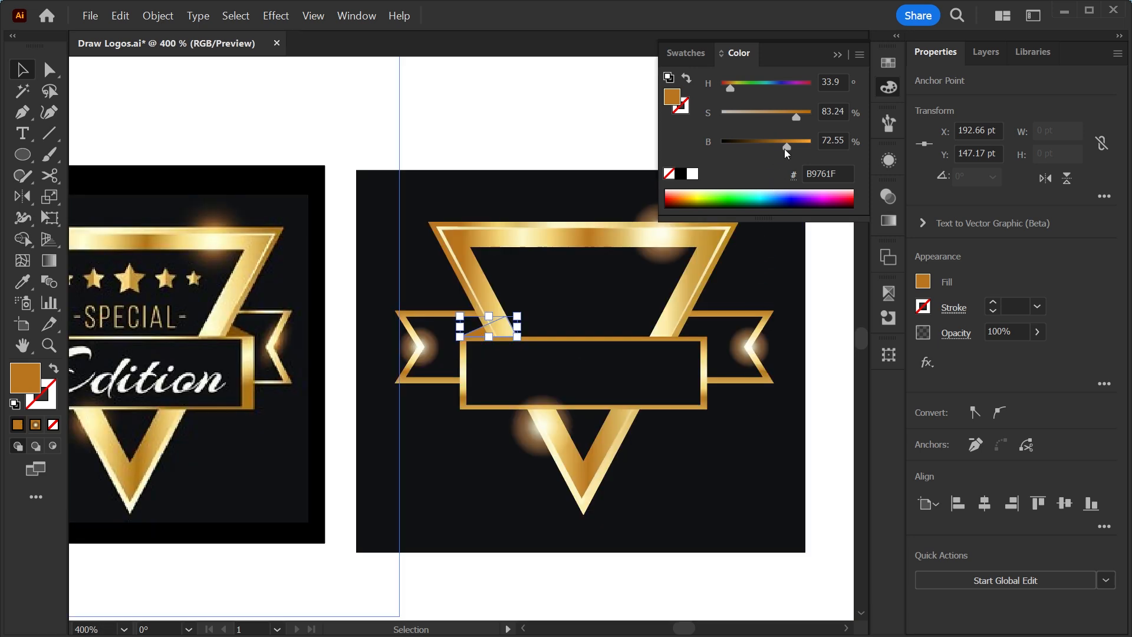
pyautogui.moveTo(785, 151); pyautogui.dragTo(779, 147)
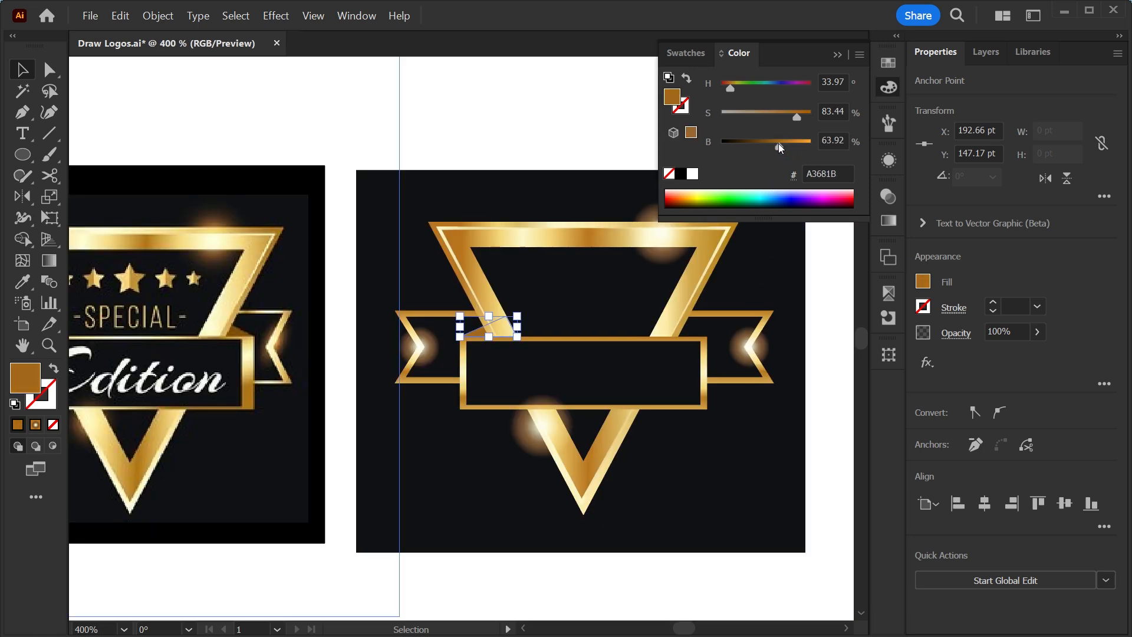
pyautogui.click(822, 344)
# Copy the fold to the banner's upper-right corner, flip it horizontally and align it with the corner
pyautogui.scroll(3, 701, 318)
pyautogui.moveTo(288, 358); pyautogui.dragTo(601, 386)
pyautogui.click(1045, 179)
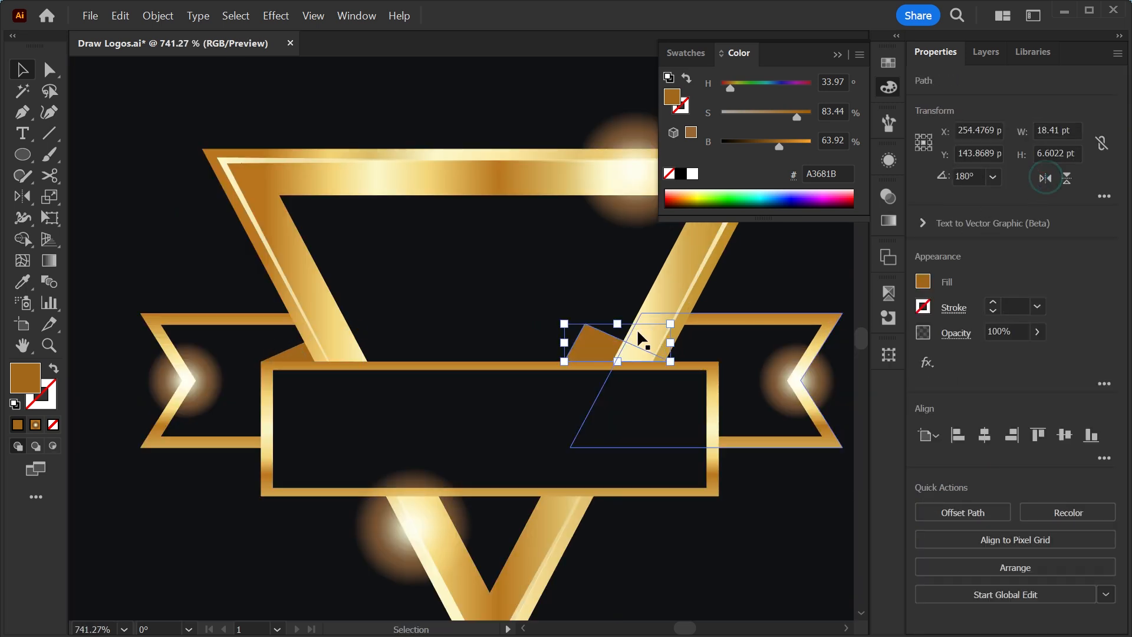
pyautogui.moveTo(599, 340); pyautogui.dragTo(661, 343)
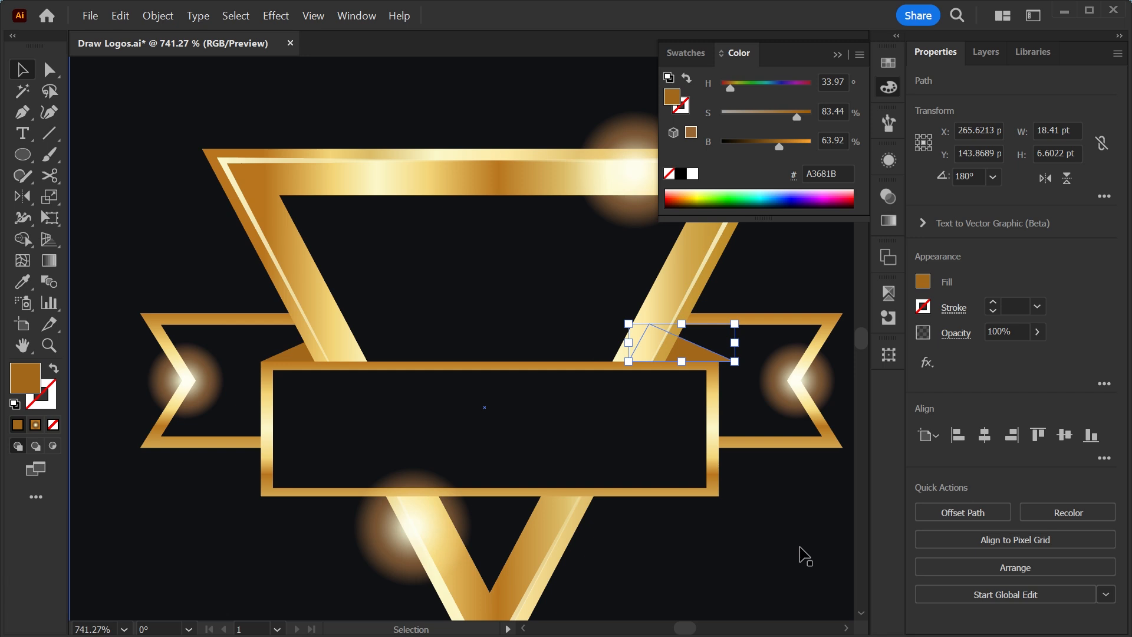
pyautogui.press('Left')
pyautogui.press('Left')
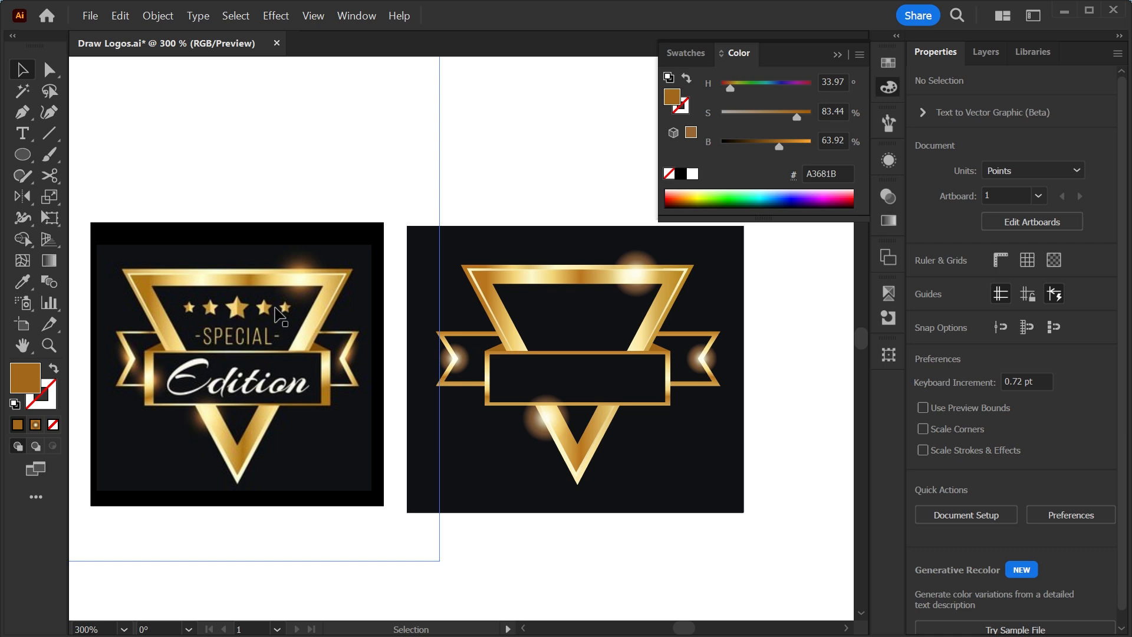
# Delete the reference badge image and move the finished badge off the artboard, above it
pyautogui.moveTo(301, 338)
pyautogui.mouseDown()
pyautogui.moveTo(267, 369)
pyautogui.moveTo(282, 340)
pyautogui.mouseUp()
pyautogui.press('Delete')
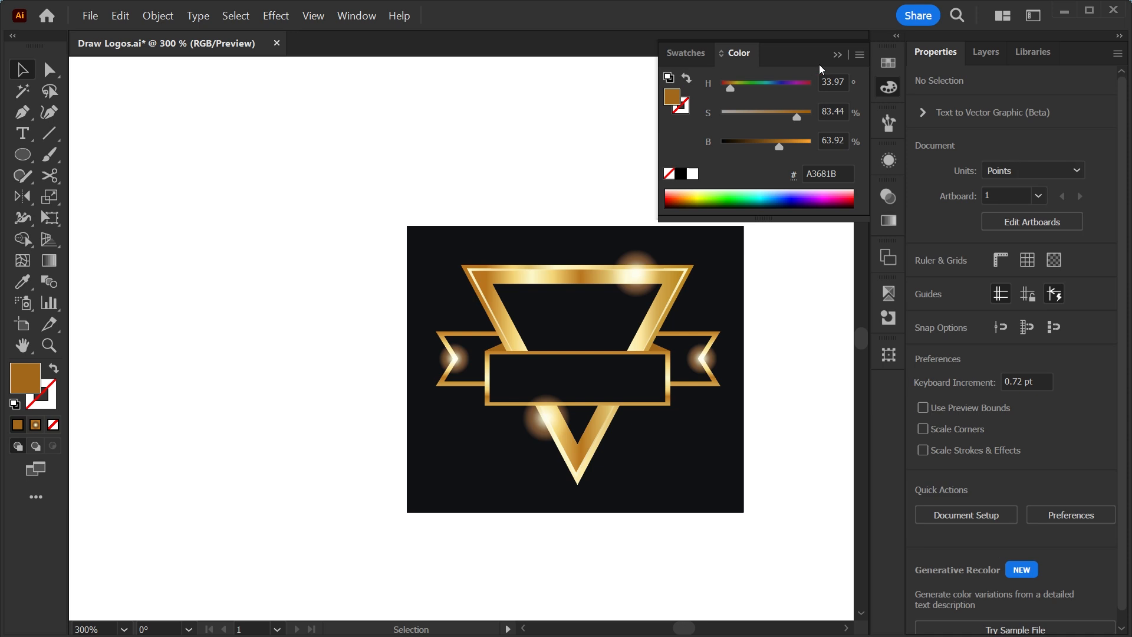
pyautogui.click(837, 55)
pyautogui.hotkey('ctrl', '1')
pyautogui.moveTo(782, 194); pyautogui.dragTo(426, 420)
pyautogui.scroll(5, 536, 462)
pyautogui.moveTo(548, 523); pyautogui.dragTo(483, 348)
pyautogui.scroll(5, 615, 469)
pyautogui.moveTo(515, 584); pyautogui.dragTo(388, 177)
pyautogui.scroll(-5, 663, 456)
pyautogui.hscroll(2, 663, 455)
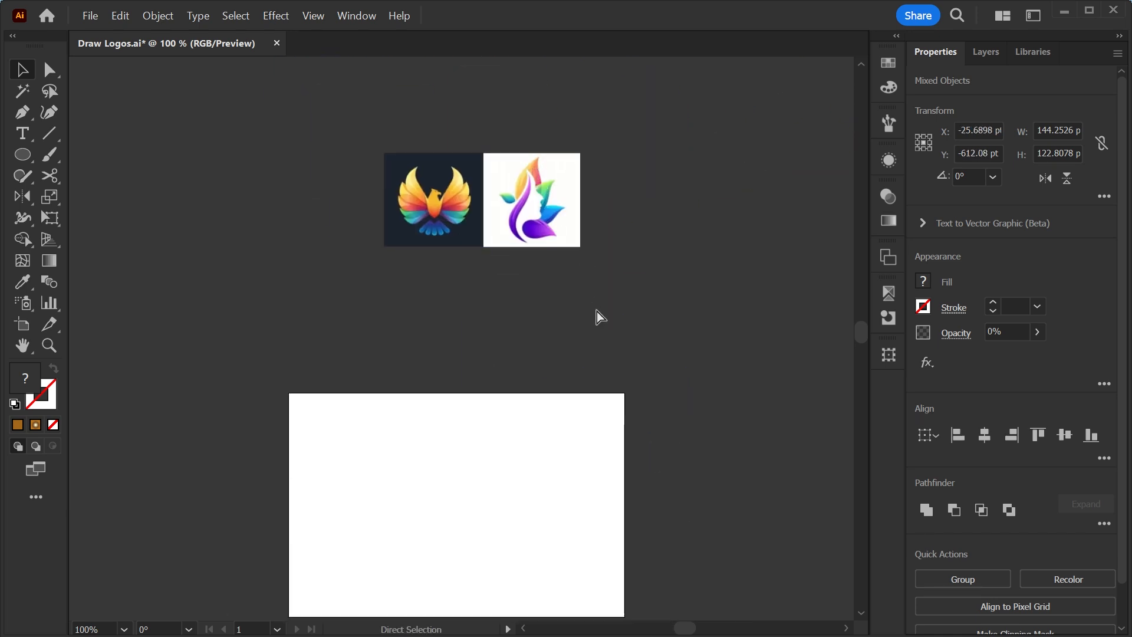
# Save the document and bring the woman's-face leaf logo reference onto the center of the artboard
pyautogui.hotkey('ctrl', 's')
pyautogui.moveTo(530, 198); pyautogui.dragTo(588, 585)
pyautogui.press('z')
pyautogui.scroll(-2, 530, 342)
pyautogui.moveTo(456, 369); pyautogui.dragTo(514, 434)
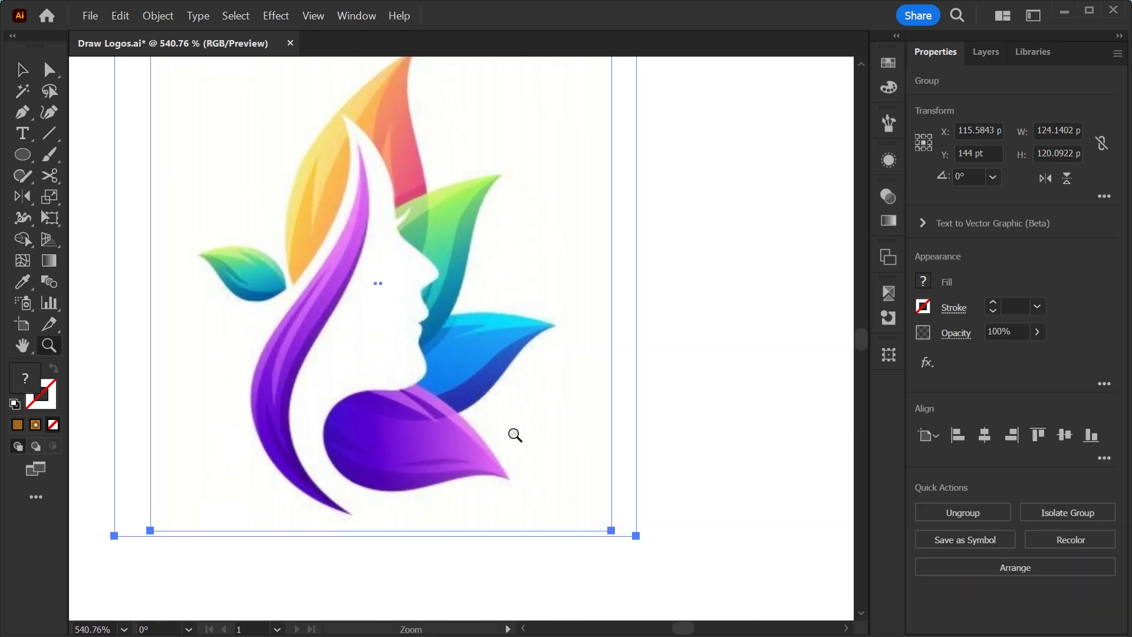
pyautogui.hotkey('ctrl', '-')
# Rotate the woman's-face logo reference until its small teal leaf points straight up, and deselect it
pyautogui.press('v')
pyautogui.click(660, 143)
pyautogui.click(629, 177)
pyautogui.moveTo(659, 147); pyautogui.dragTo(637, 430)
pyautogui.hotkey('ctrl', 'shift', 'a')
# Trace the small teal leaf as a filled brown shape about 12.6 by 22 pt and move it beside the reference leaf
pyautogui.press('z')
pyautogui.moveTo(417, 207); pyautogui.dragTo(516, 402)
pyautogui.press('a')
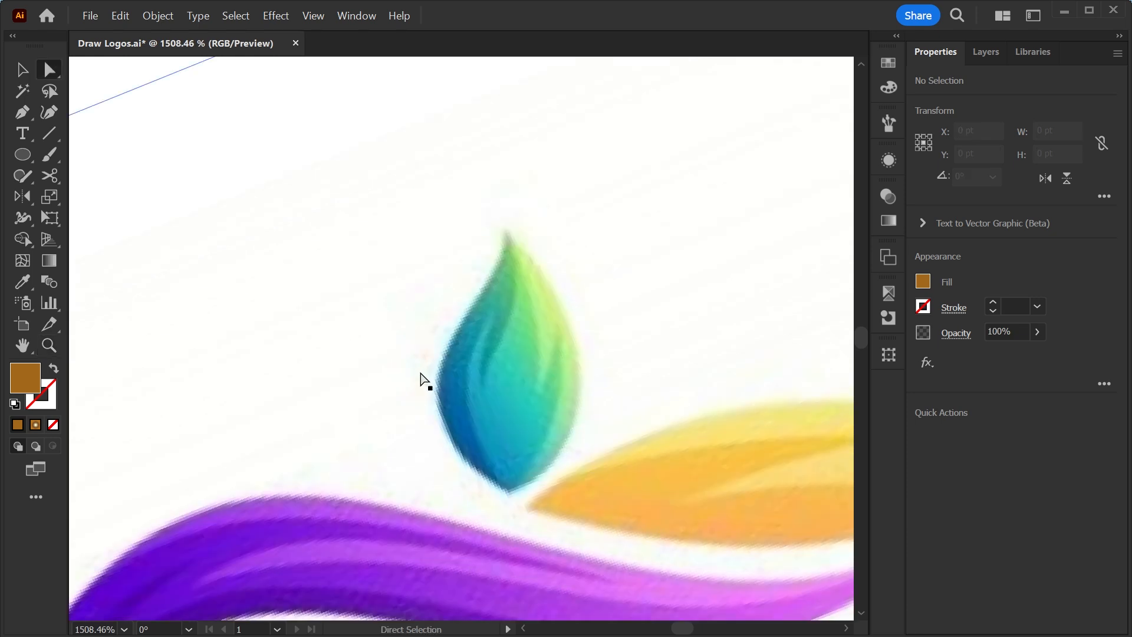
pyautogui.click(33, 156)
pyautogui.moveTo(23, 114); pyautogui.dragTo(89, 112)
pyautogui.click(505, 232)
pyautogui.moveTo(442, 357); pyautogui.dragTo(403, 390)
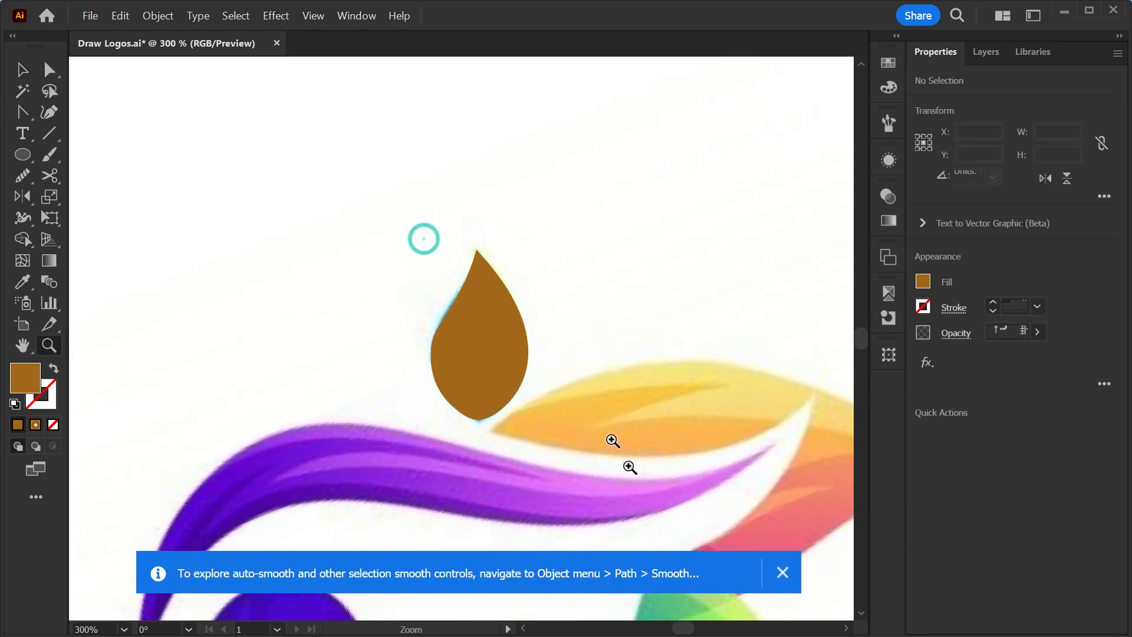
pyautogui.moveTo(588, 353); pyautogui.dragTo(845, 353)
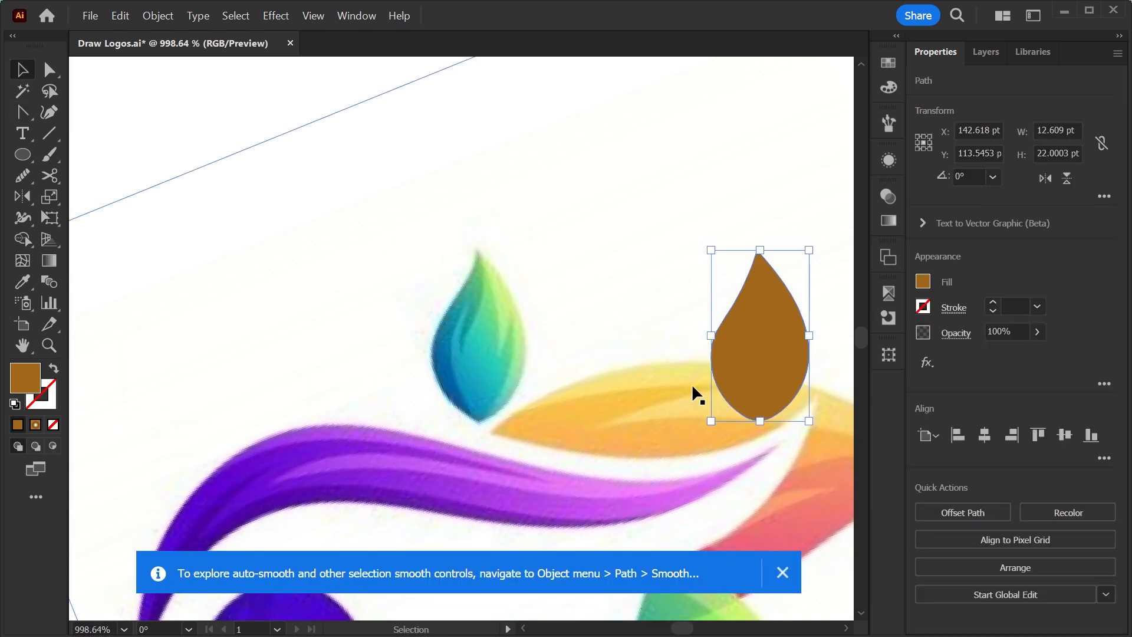
# Trace the leaf's flame-shaped inner area with the Pen tool as an unfilled 0.5 pt outline and move it beside the reference leaf
pyautogui.hscroll(2, 649, 342)
pyautogui.scroll(1, 687, 362)
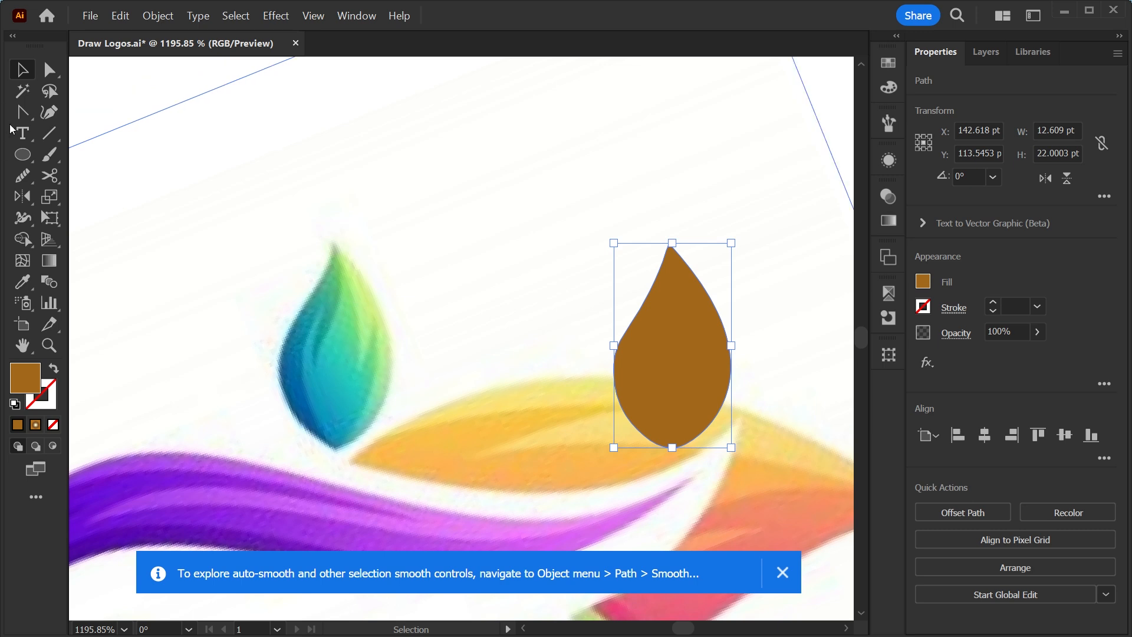
pyautogui.moveTo(21, 117); pyautogui.dragTo(65, 111)
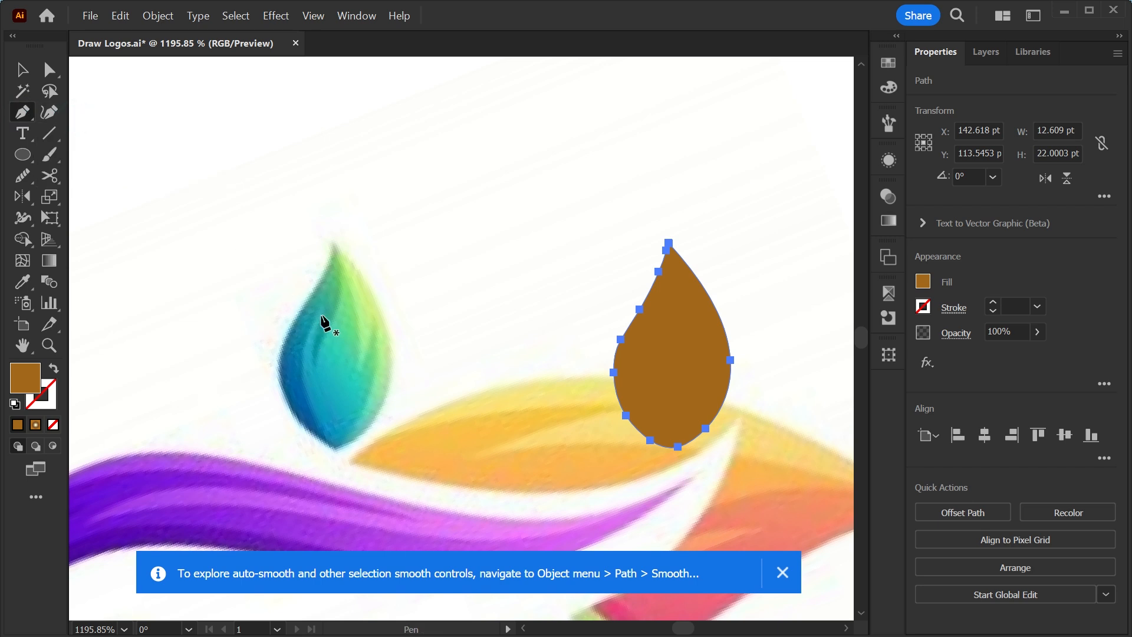
pyautogui.hotkey('ctrl', '+')
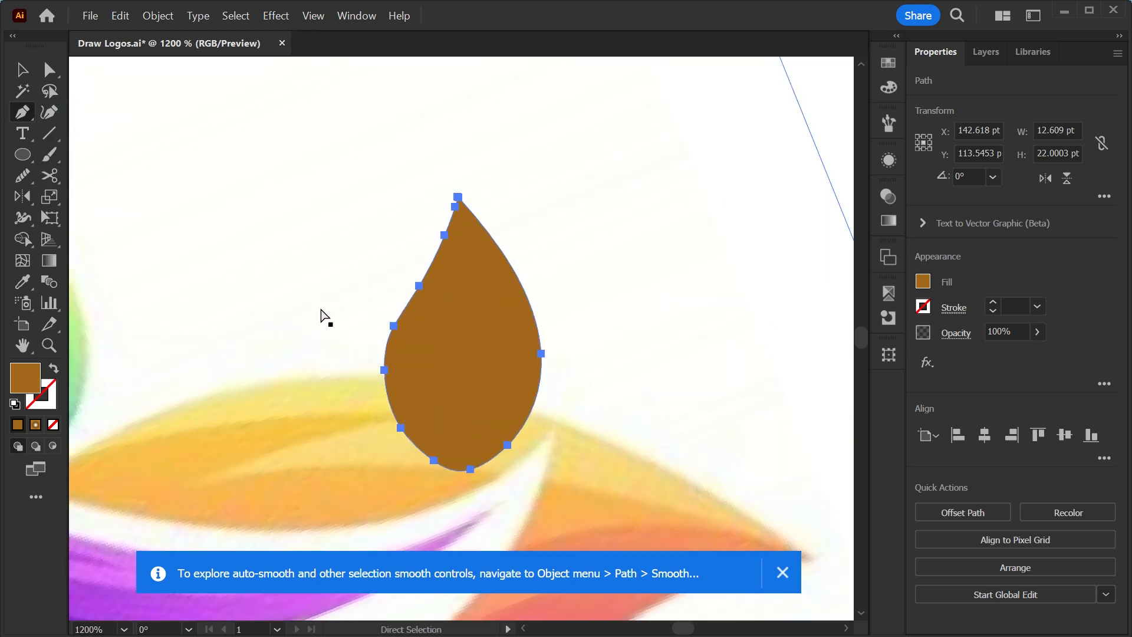
pyautogui.moveTo(279, 331); pyautogui.dragTo(668, 359)
pyautogui.click(382, 315)
pyautogui.moveTo(372, 388); pyautogui.dragTo(732, 378)
pyautogui.scroll(-2, 1011, 305)
pyautogui.moveTo(401, 325); pyautogui.dragTo(411, 310)
pyautogui.click(409, 263)
pyautogui.moveTo(432, 379); pyautogui.dragTo(424, 434)
pyautogui.click(432, 379)
pyautogui.moveTo(451, 321); pyautogui.dragTo(446, 294)
pyautogui.moveTo(403, 495); pyautogui.dragTo(332, 539)
pyautogui.click(403, 495)
pyautogui.moveTo(373, 386); pyautogui.dragTo(309, 390)
pyautogui.press('v')
pyautogui.moveTo(431, 371); pyautogui.dragTo(621, 312)
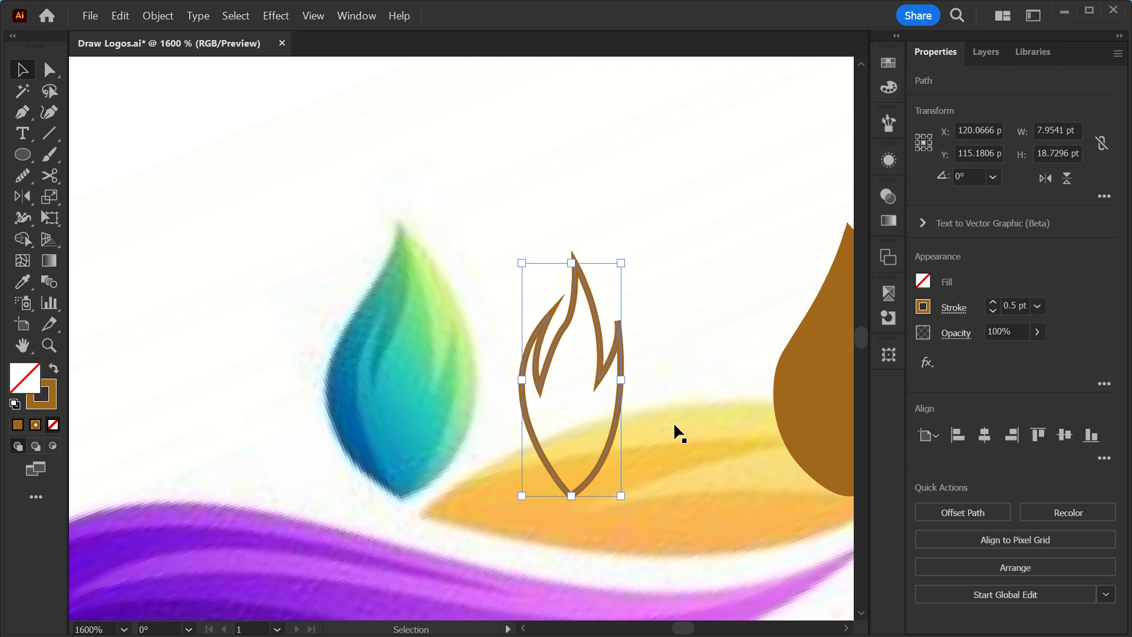
# Remove the flame outline's stroke and fill the flame shape with white
pyautogui.click(889, 62)
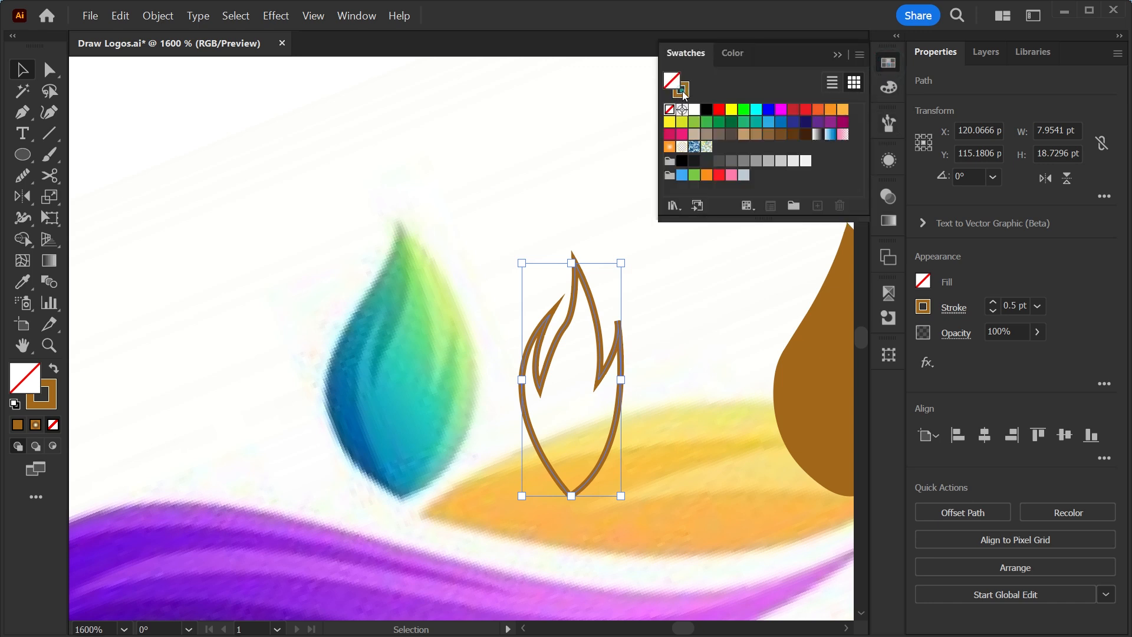
pyautogui.click(683, 92)
pyautogui.click(670, 110)
pyautogui.click(671, 78)
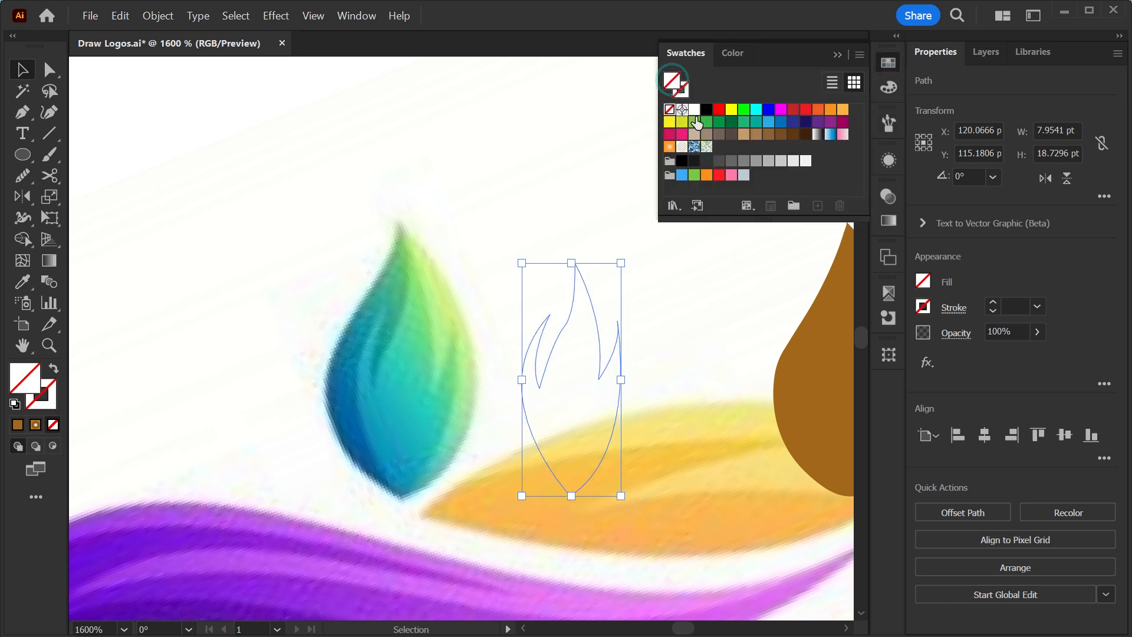
pyautogui.click(695, 109)
# Center the white flame horizontally on the brown leaf, keeping the leaf as the key object, and deselect both
pyautogui.moveTo(677, 243); pyautogui.dragTo(501, 271)
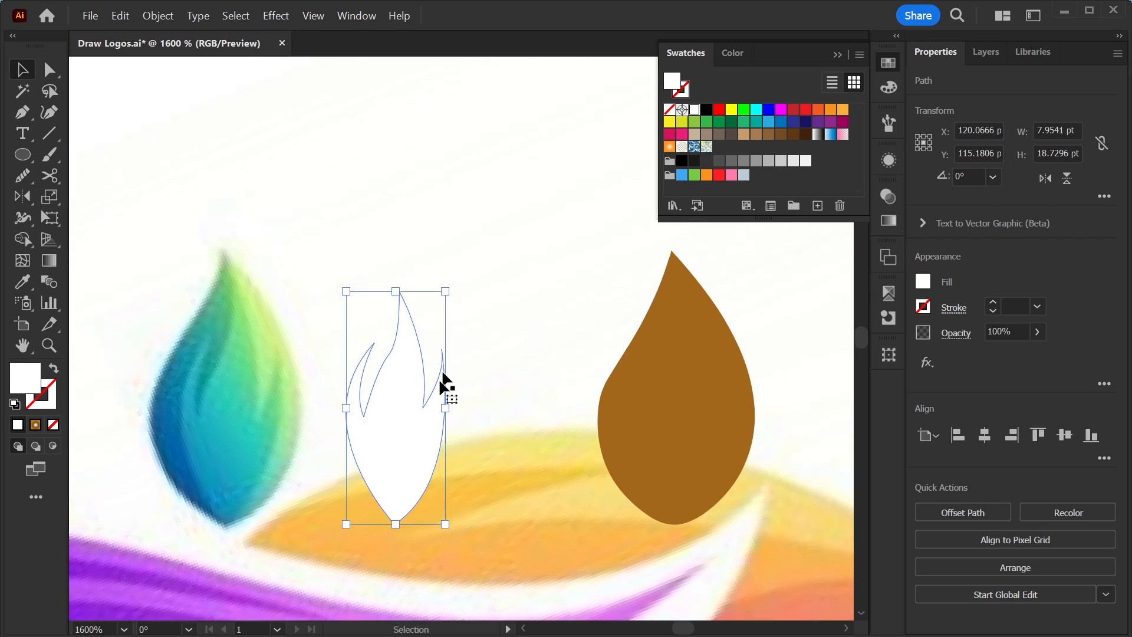
pyautogui.keyDown('shift'); pyautogui.click(653, 419); pyautogui.keyUp('shift')
pyautogui.click(653, 419)
pyautogui.click(983, 435)
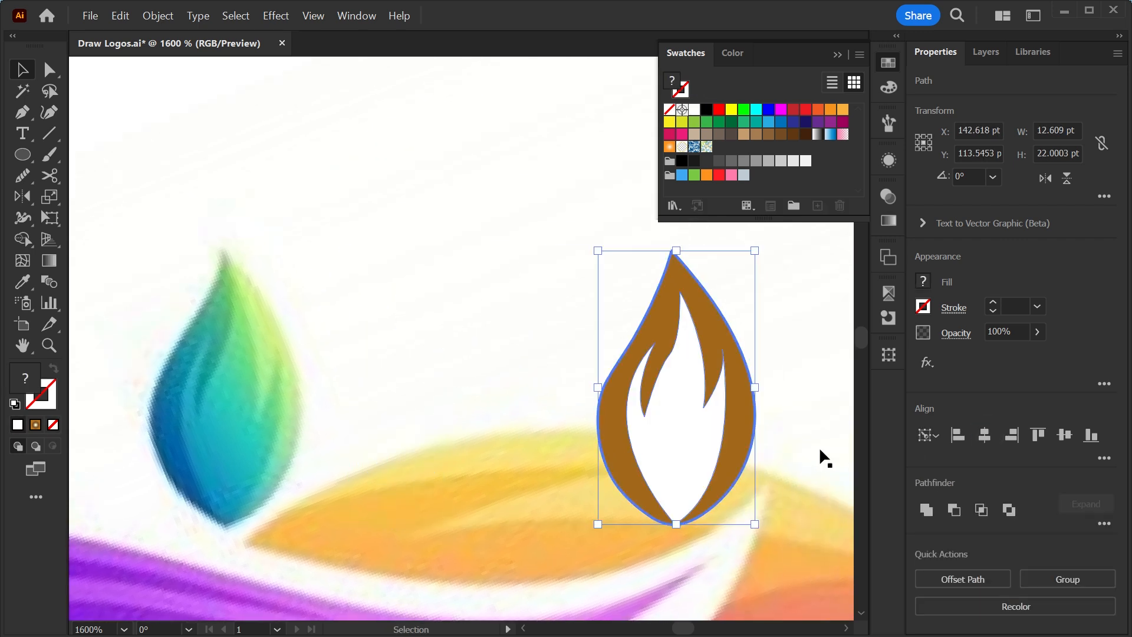
pyautogui.click(821, 455)
# Reshape the white flame's sides by adjusting the curve handles at its bottom point and its right tip
pyautogui.click(670, 448)
pyautogui.press('a')
pyautogui.click(676, 524)
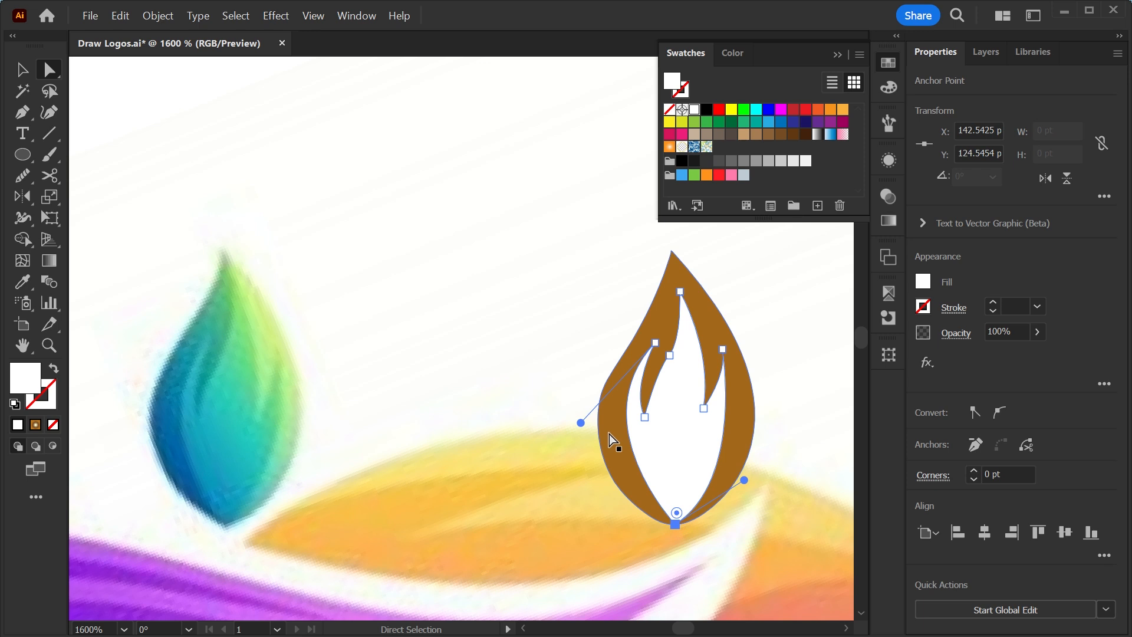
pyautogui.moveTo(582, 422); pyautogui.dragTo(570, 439)
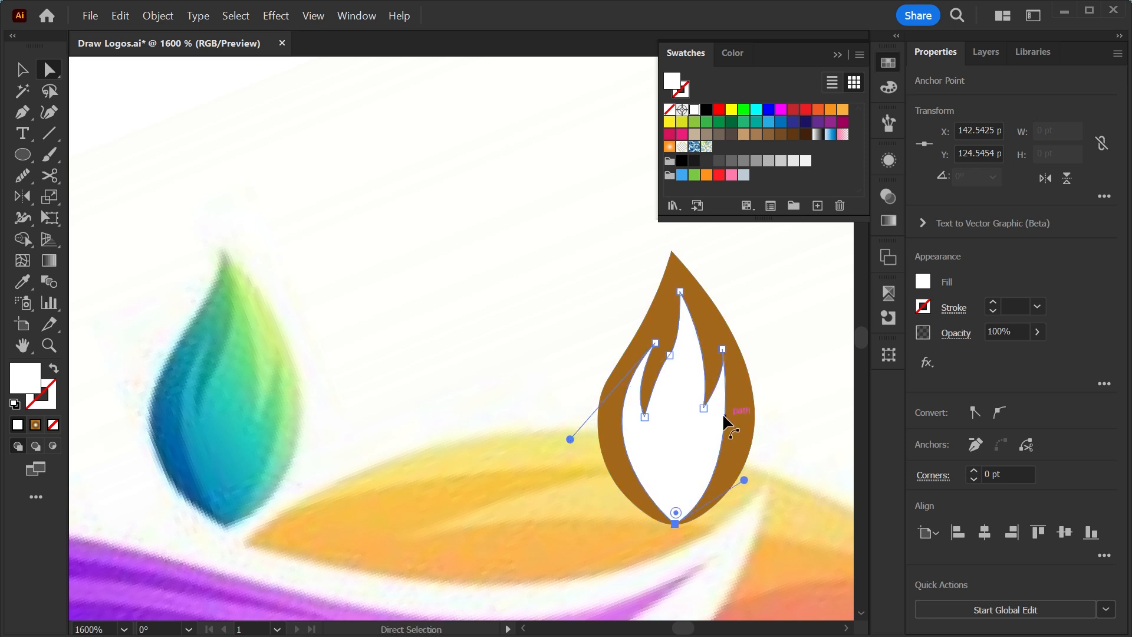
pyautogui.click(722, 349)
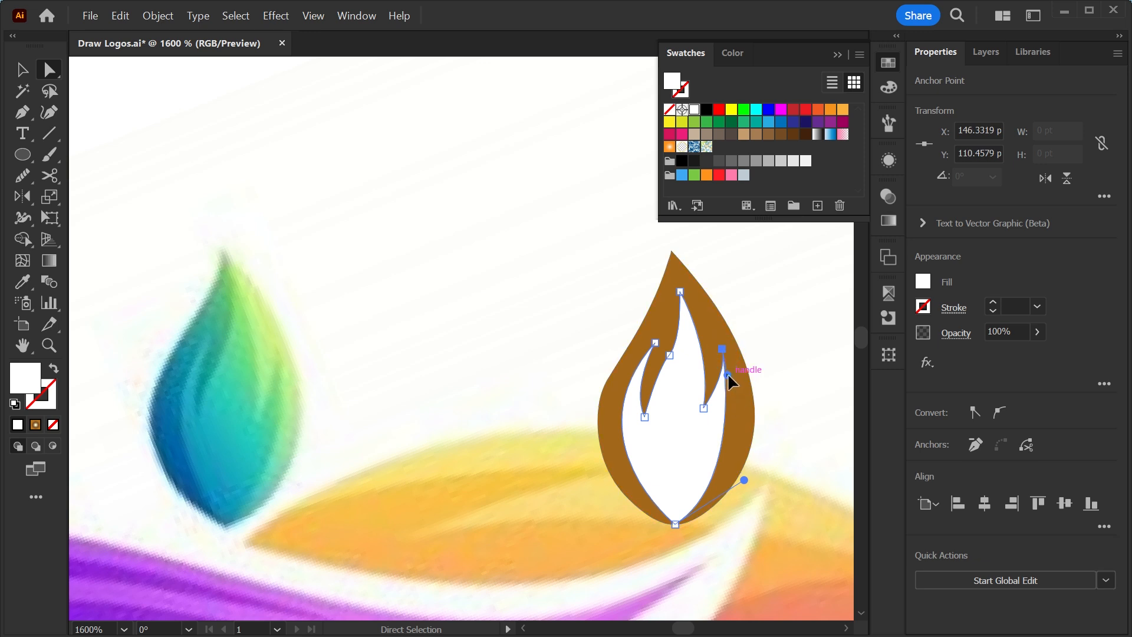
pyautogui.moveTo(728, 376); pyautogui.dragTo(725, 367)
pyautogui.press('v')
pyautogui.click(484, 384)
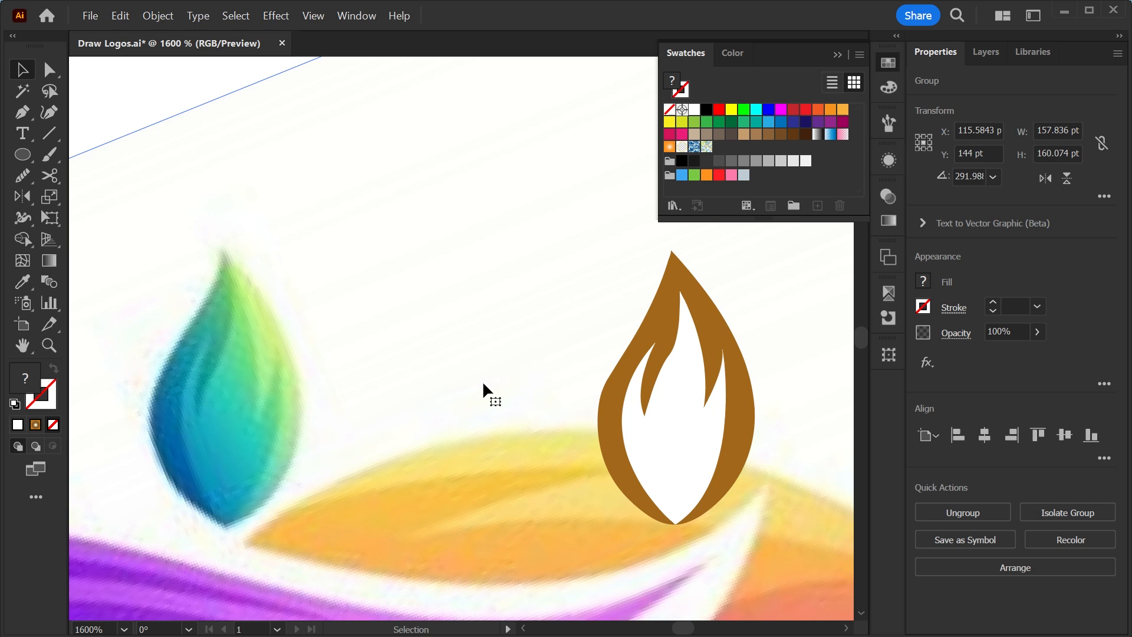
# Fill the brown leaf with the light-to-dark blue linear gradient preset at 0°
pyautogui.moveTo(446, 418); pyautogui.dragTo(479, 396)
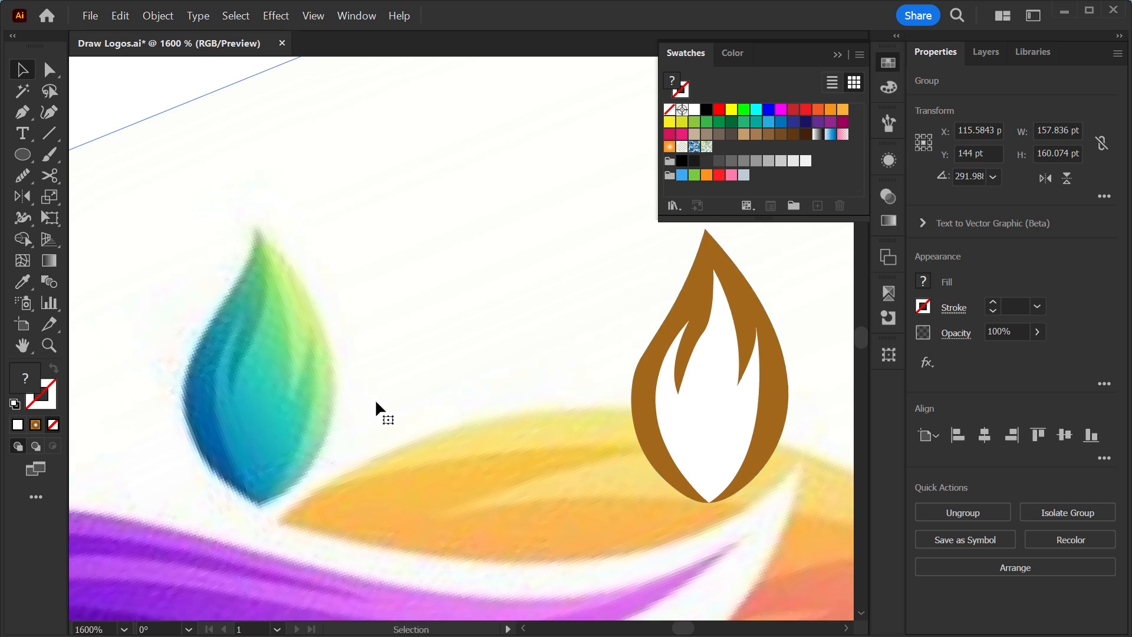
pyautogui.click(674, 314)
pyautogui.moveTo(674, 314); pyautogui.dragTo(638, 336)
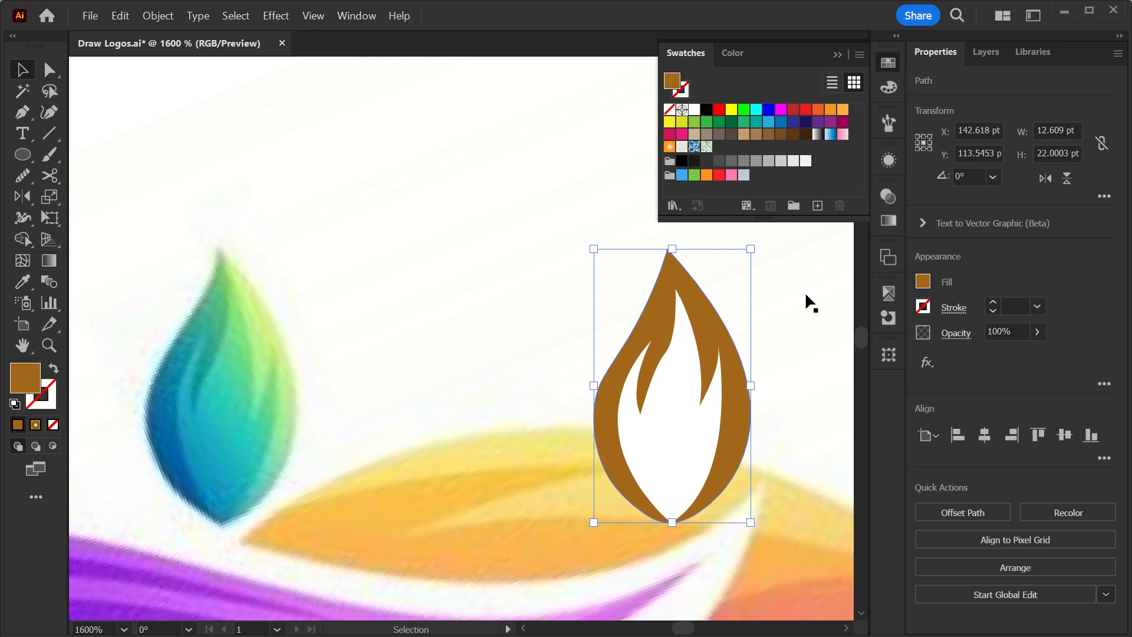
pyautogui.hotkey('ctrl', 'F9')
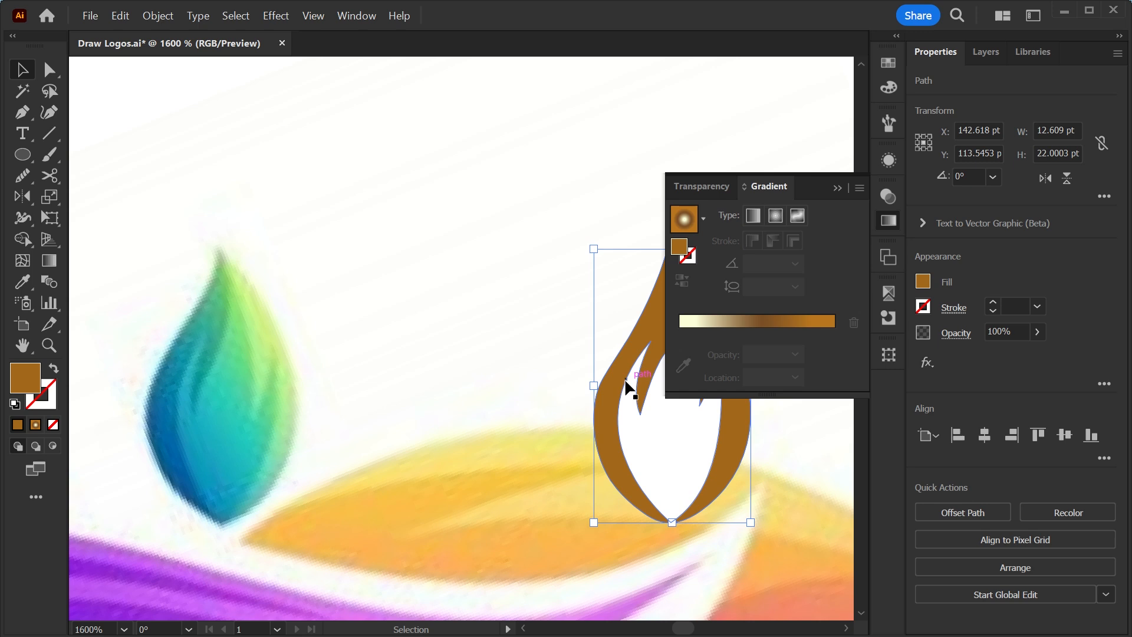
pyautogui.click(704, 219)
pyautogui.click(591, 253)
pyautogui.moveTo(743, 485); pyautogui.dragTo(704, 540)
pyautogui.hotkey('ctrl', 'z')
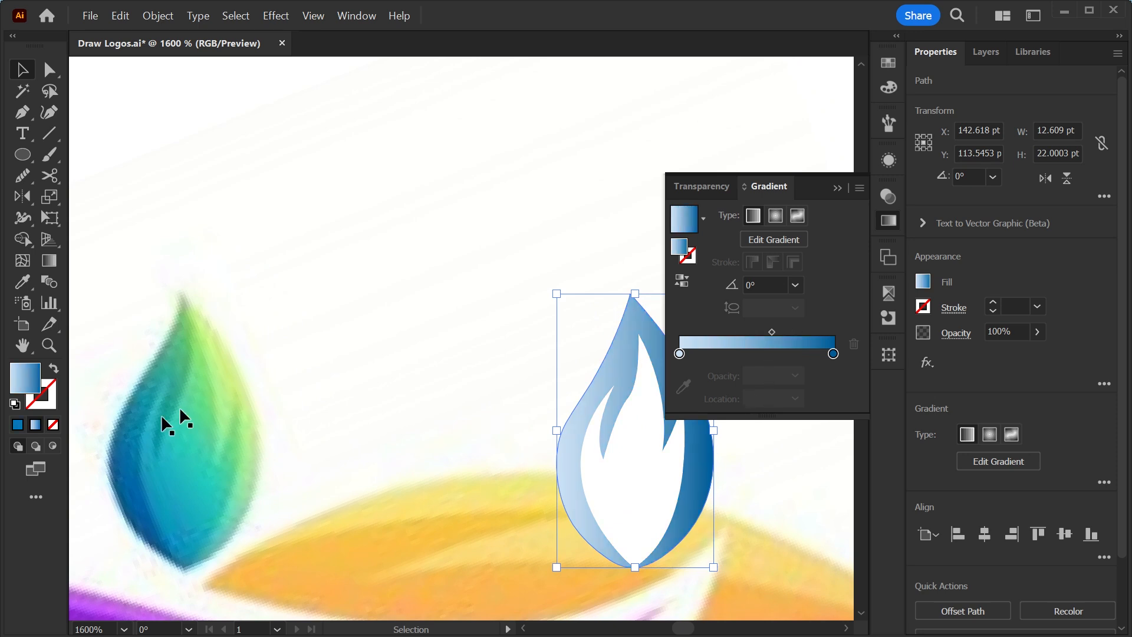
# Add three color stops to the leaf's gradient at about 23%, 53% and 76%
pyautogui.click(714, 355)
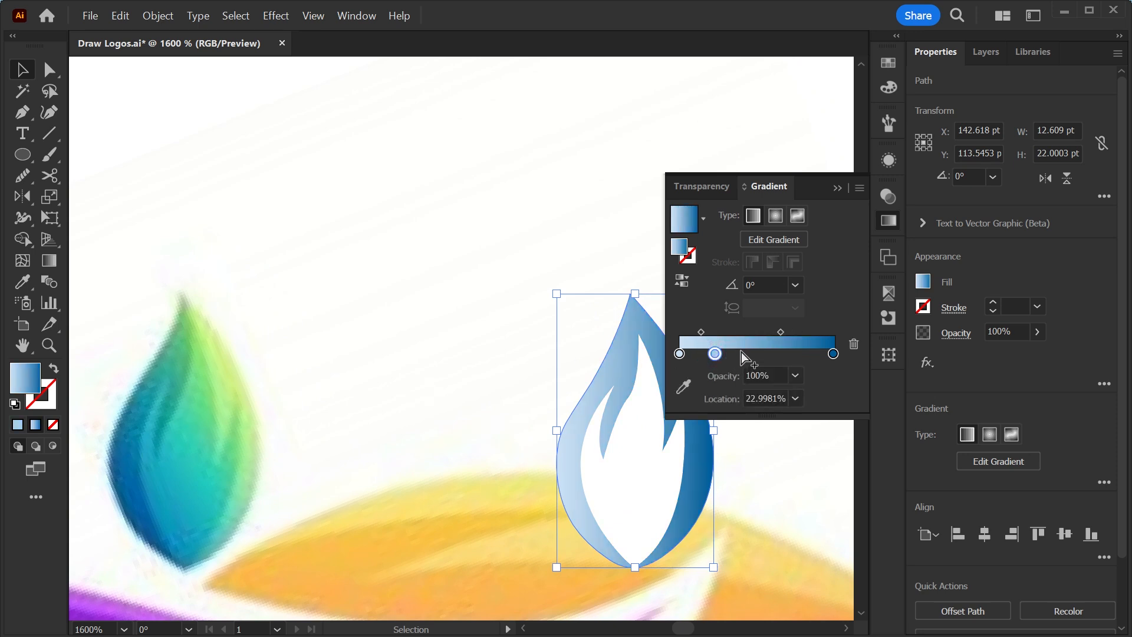
pyautogui.click(760, 355)
pyautogui.click(797, 355)
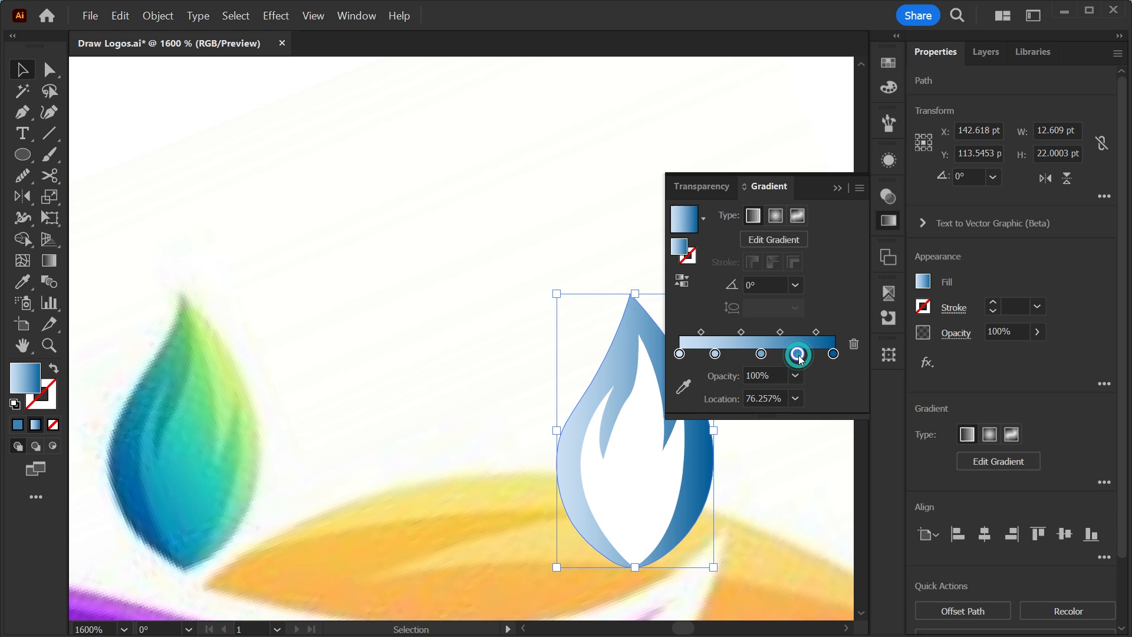
# Recolor the leaf gradient's first three stops with dark blue, blue and green sampled from the reference leaf
pyautogui.click(681, 355)
pyautogui.click(676, 396)
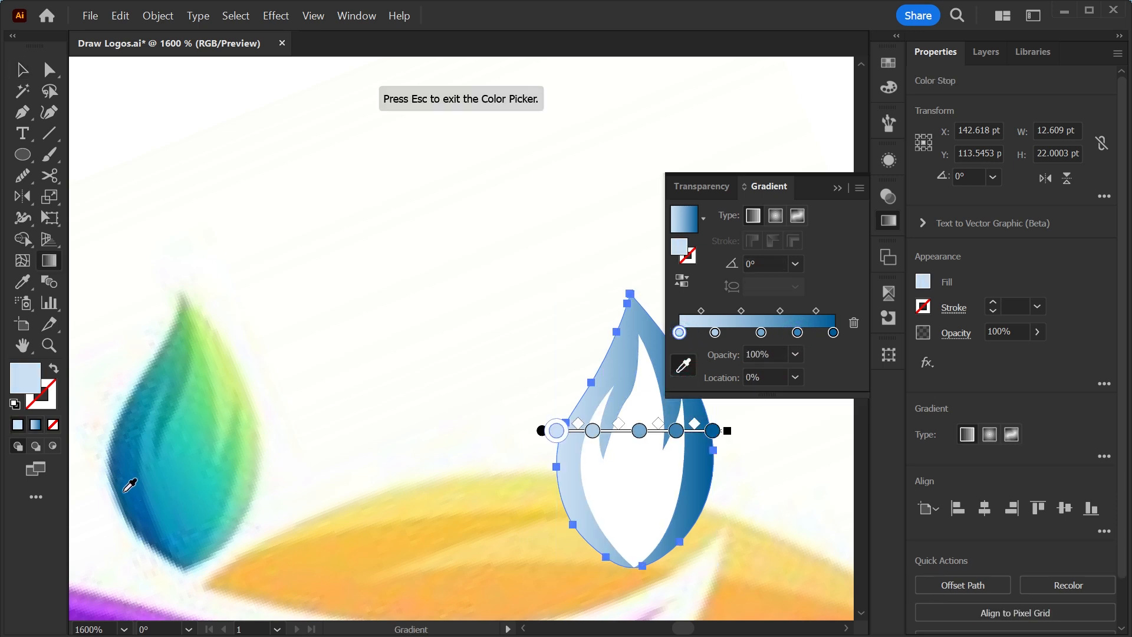
pyautogui.click(123, 490)
pyautogui.click(714, 332)
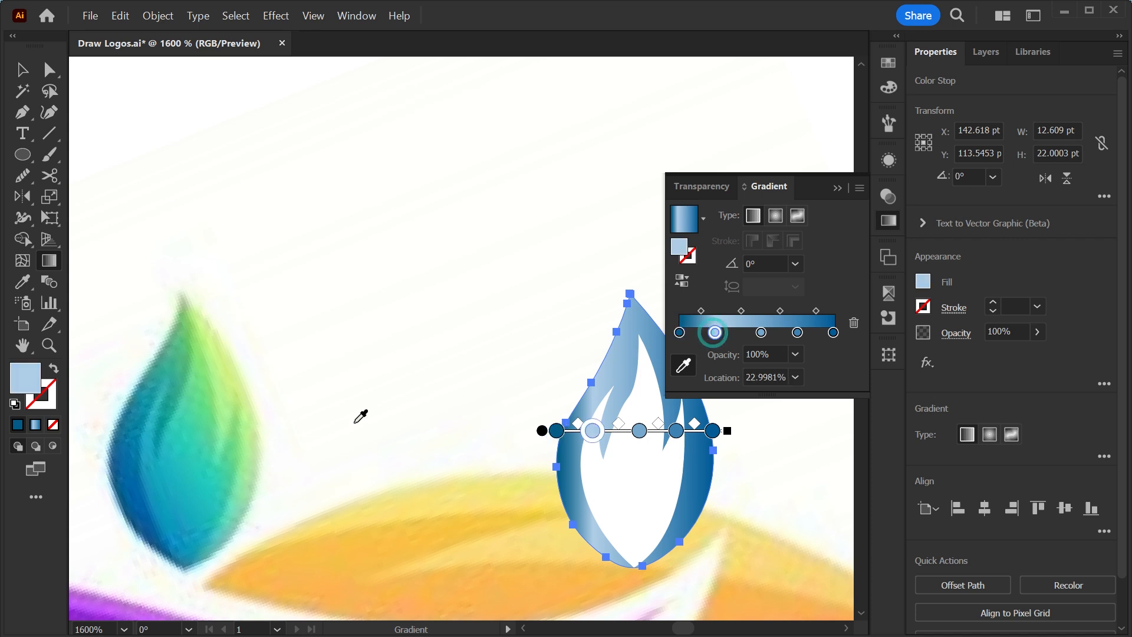
pyautogui.click(142, 461)
pyautogui.click(639, 430)
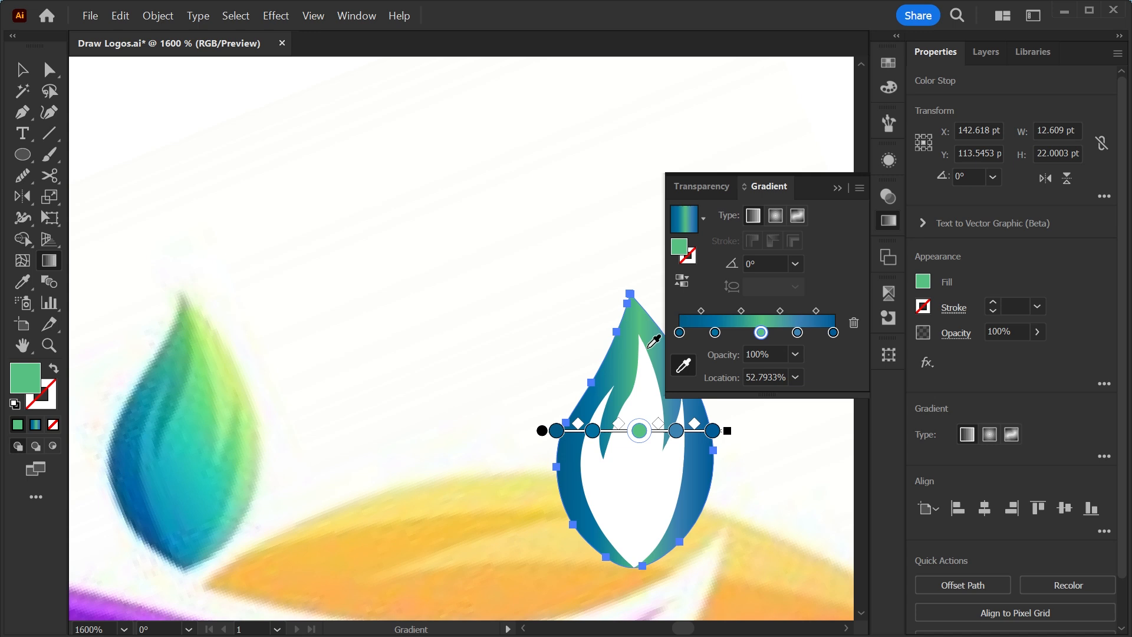
# Recolour the outer leaf's last two gradient stops light green and yellow-green, sampling the colours from the reference leaf
pyautogui.click(797, 333)
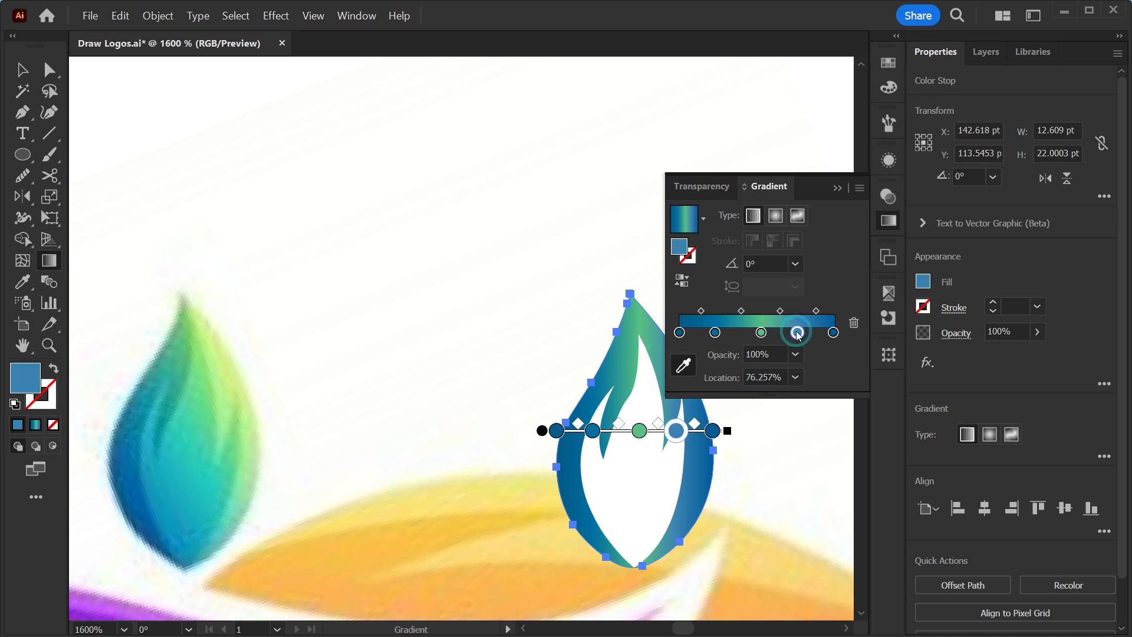
pyautogui.click(213, 360)
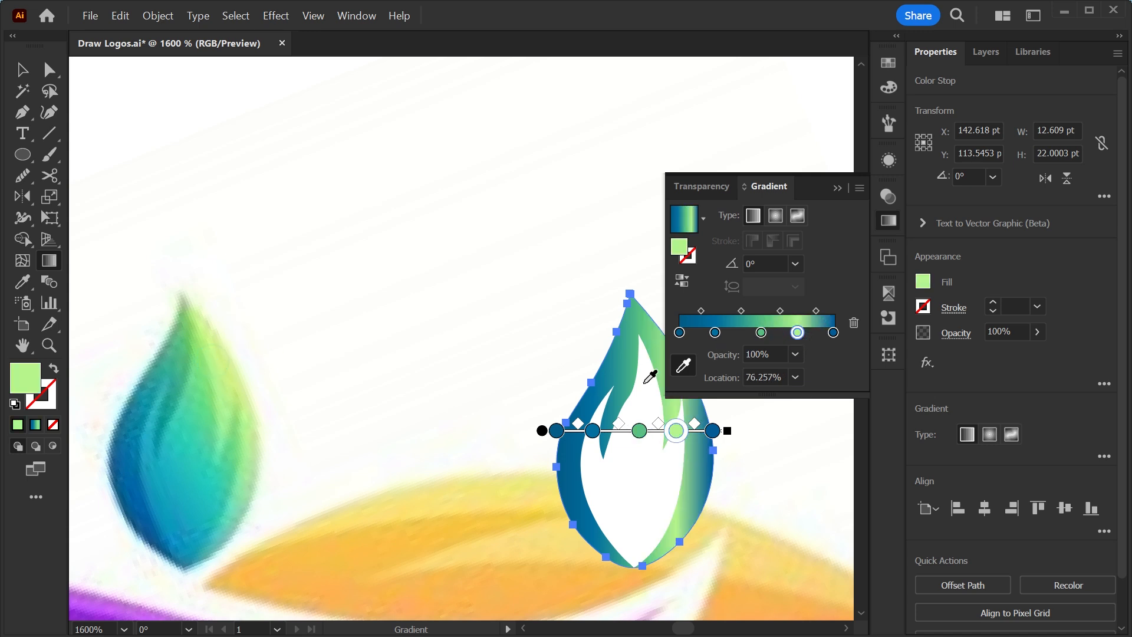
pyautogui.click(833, 333)
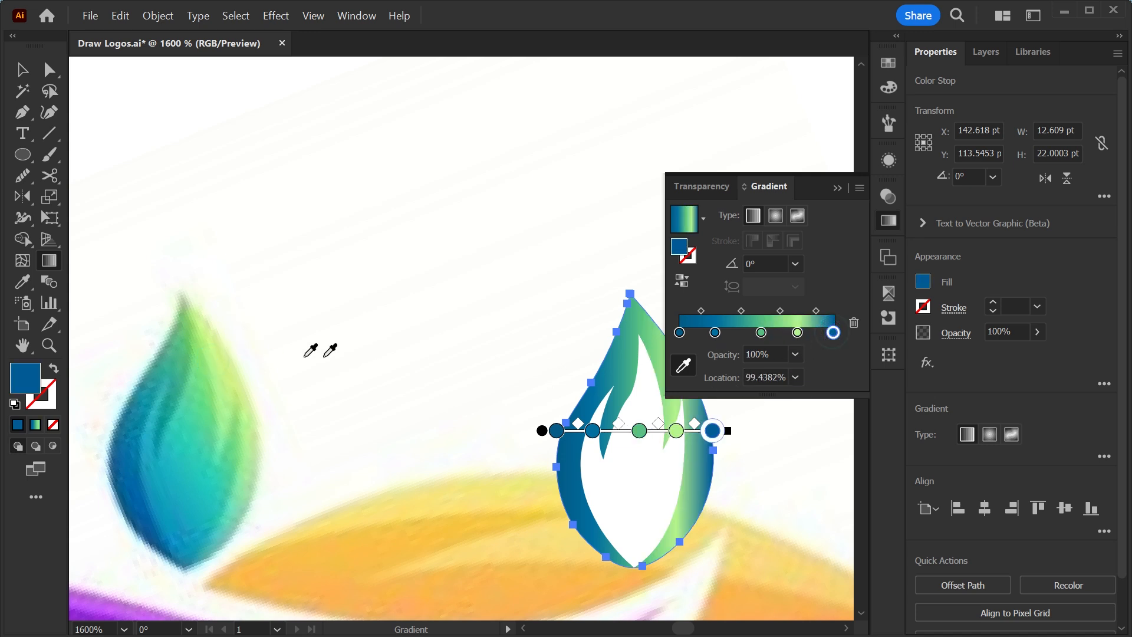
pyautogui.click(232, 371)
# Adjust the spacing of the outer leaf's gradient stops and redraw the gradient across the leaf's width, from blue to yellow-green
pyautogui.press('v')
pyautogui.press('g')
pyautogui.moveTo(727, 431); pyautogui.dragTo(587, 436)
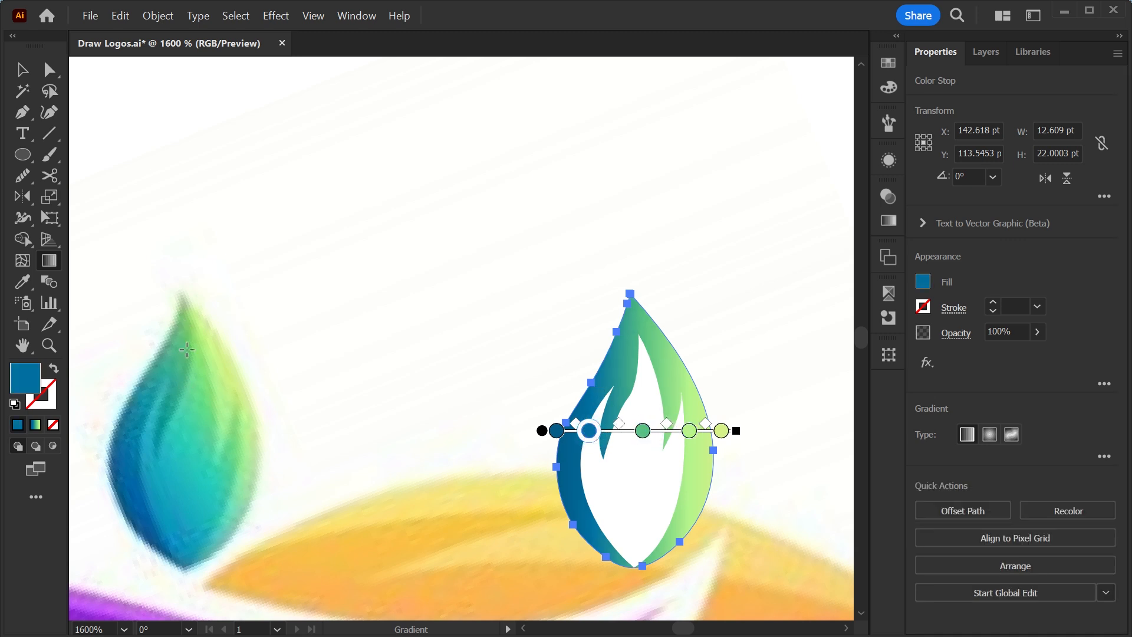
pyautogui.moveTo(693, 436); pyautogui.dragTo(689, 437)
pyautogui.moveTo(563, 484)
pyautogui.mouseDown()
pyautogui.moveTo(715, 452)
pyautogui.moveTo(723, 467)
pyautogui.moveTo(712, 477)
pyautogui.mouseUp()
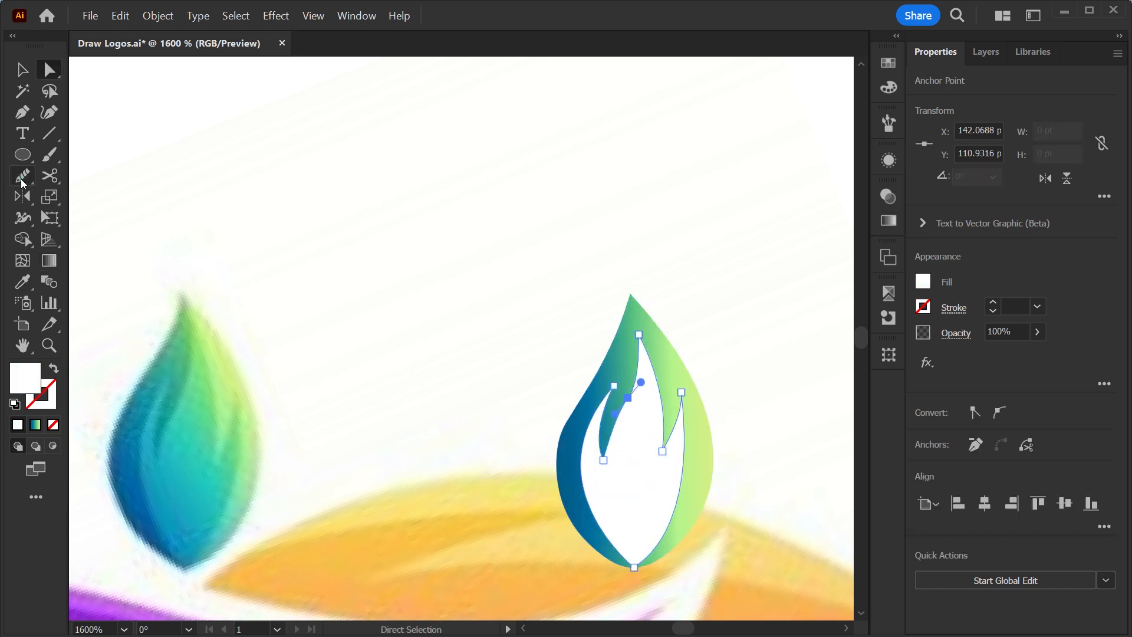
# Smooth the upper curve of the white inner leaf shape and give the shape a linear gradient fill
pyautogui.click(23, 178)
pyautogui.moveTo(638, 376); pyautogui.dragTo(616, 416)
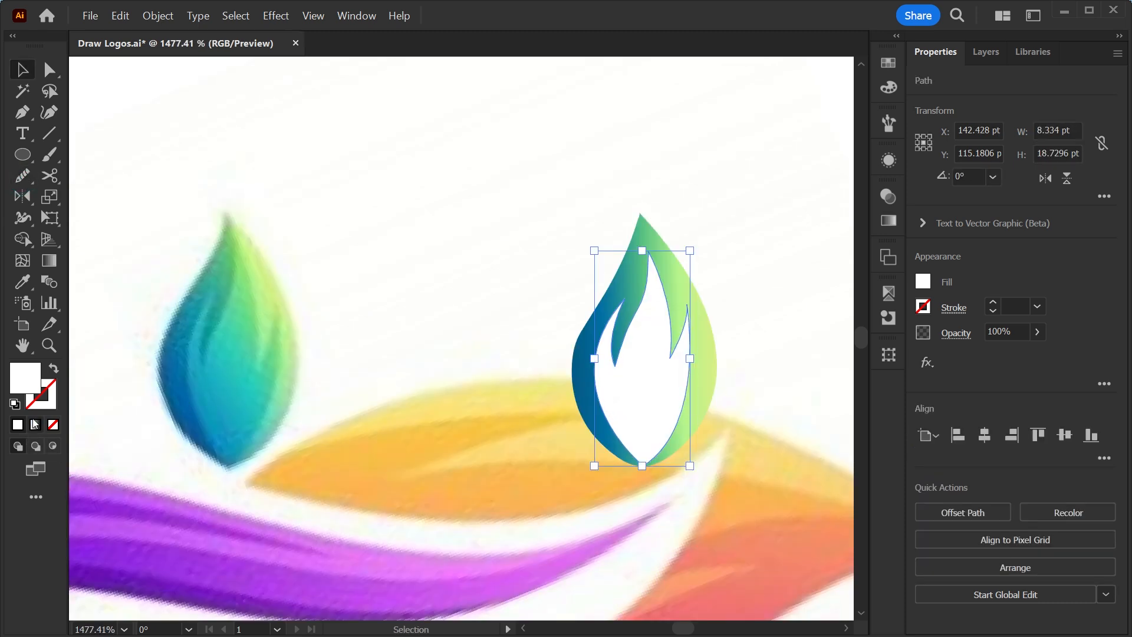
pyautogui.click(35, 424)
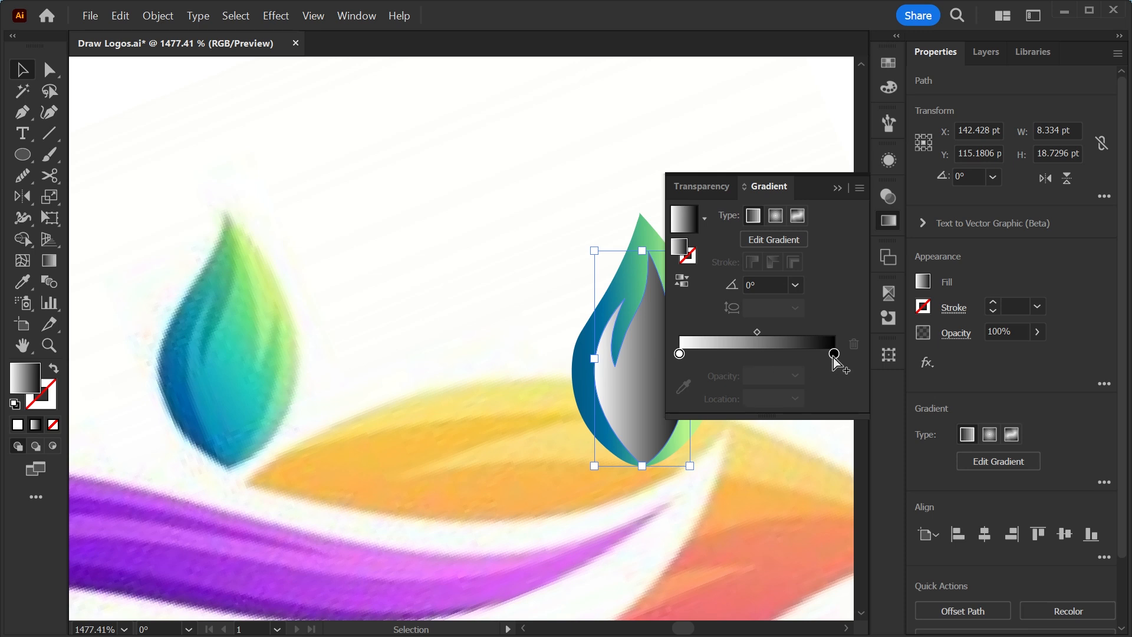
pyautogui.press('i')
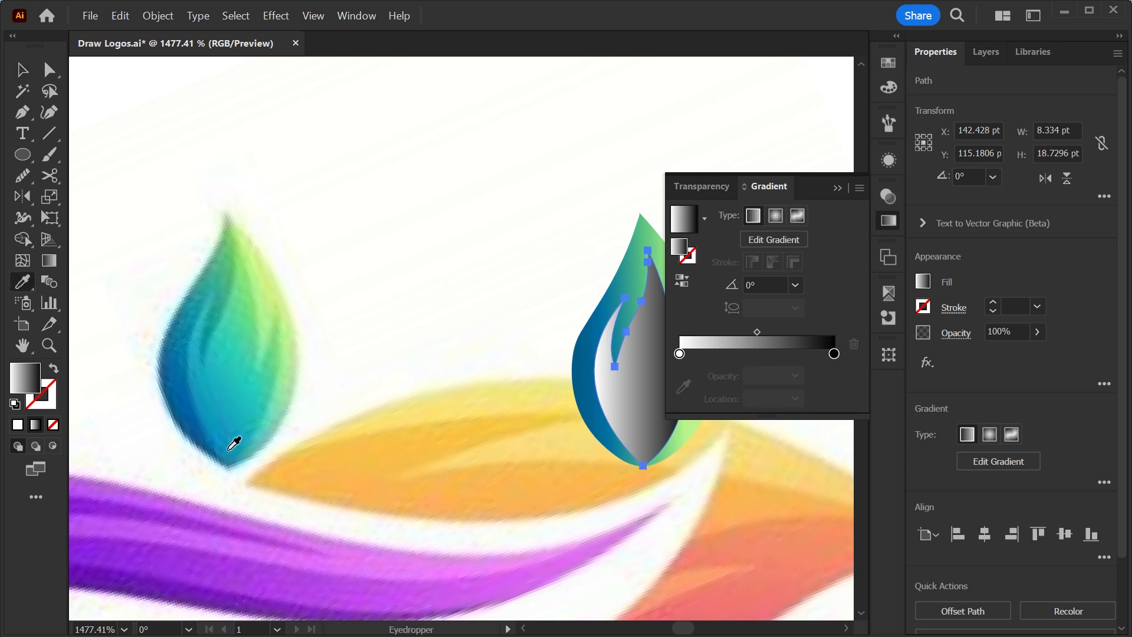
pyautogui.click(230, 450)
pyautogui.hotkey('ctrl', 'z')
pyautogui.click(234, 434)
pyautogui.hotkey('ctrl', 'z')
pyautogui.press('v')
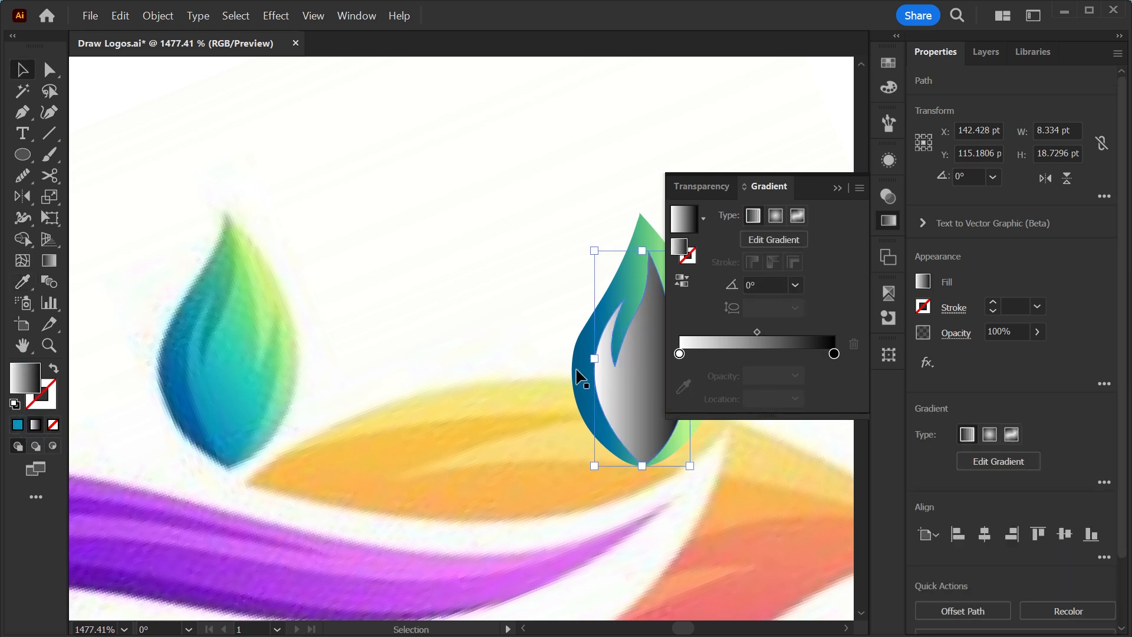
# Colour the inner leaf shape's gradient green and blue, and redirect it along the leaf from its lower tip
pyautogui.click(712, 354)
pyautogui.moveTo(712, 353); pyautogui.dragTo(851, 360)
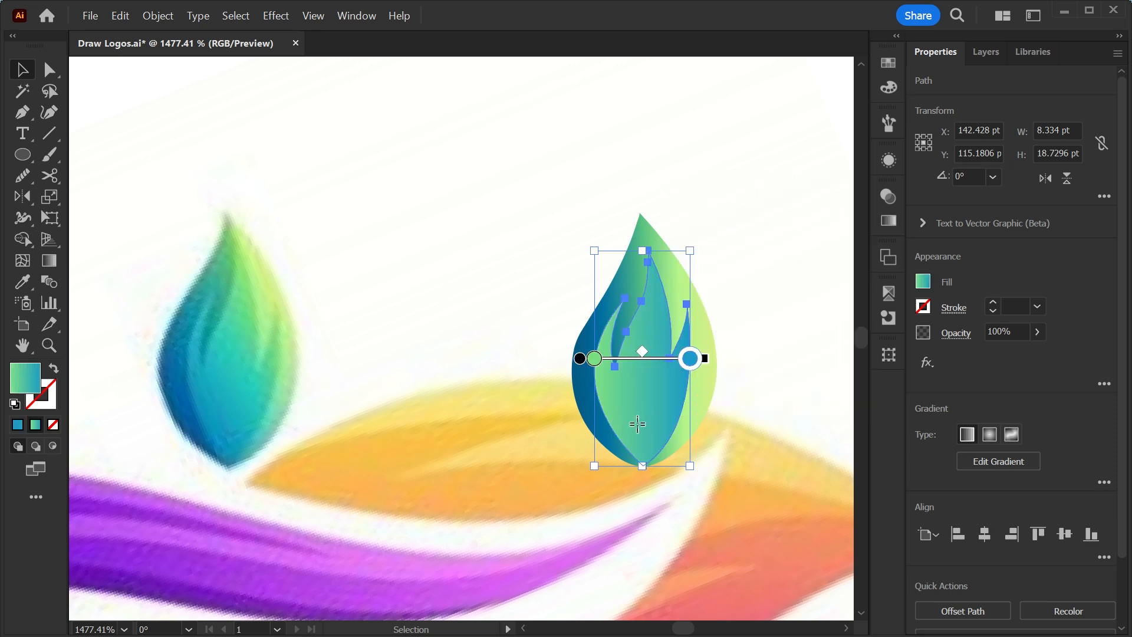
pyautogui.click(691, 357)
pyautogui.moveTo(644, 467); pyautogui.dragTo(659, 450)
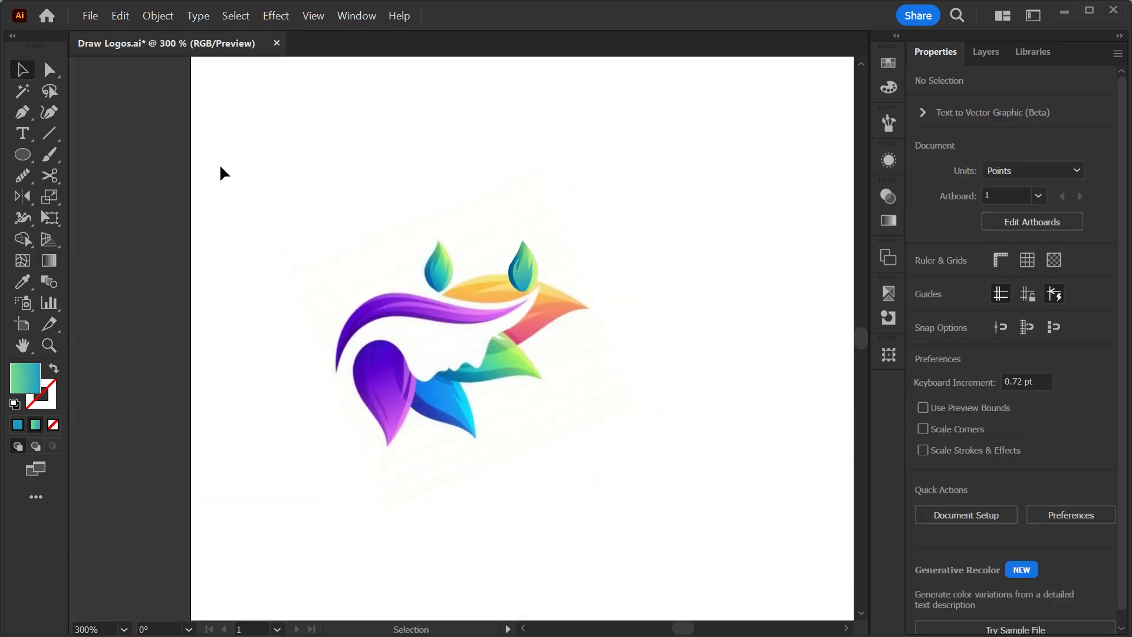
# Select the reference logo together with the drawn leaf and rotate them until the face stands upright
pyautogui.moveTo(221, 173); pyautogui.dragTo(676, 273)
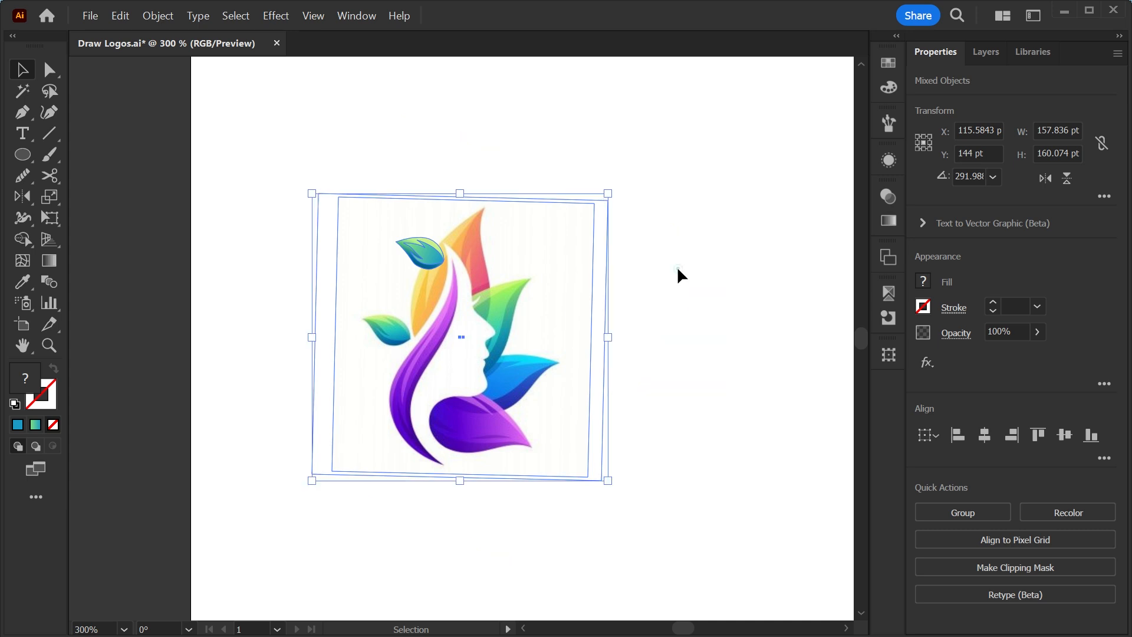
pyautogui.click(669, 247)
pyautogui.moveTo(653, 182); pyautogui.dragTo(343, 510)
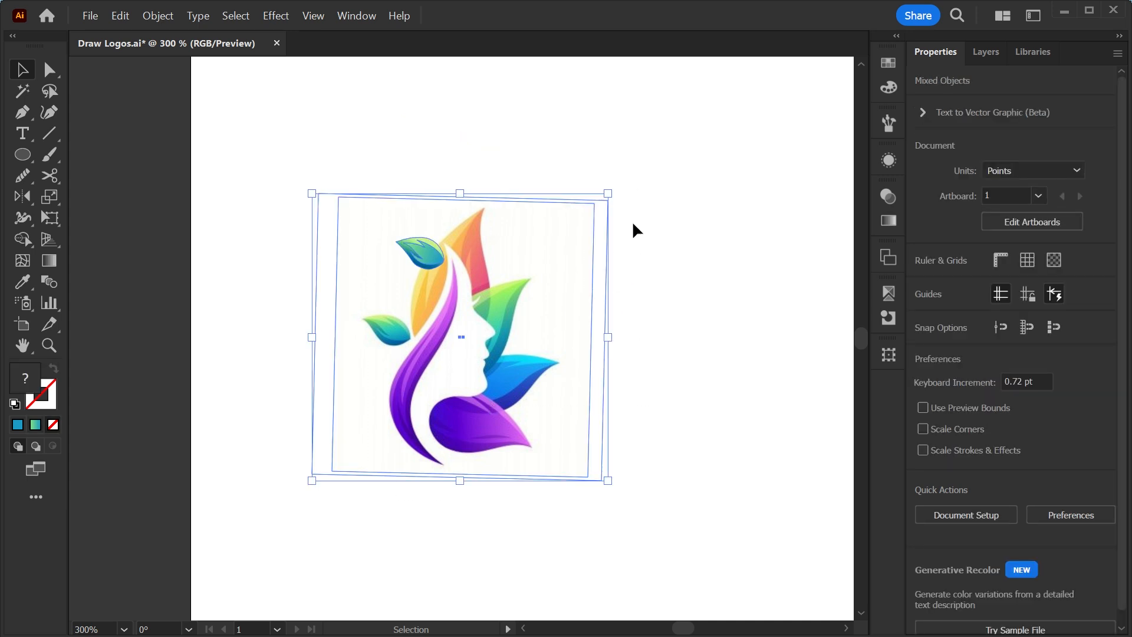
# Place one copy of the drawn leaf beside the logo and another exactly over the reference's green side leaf
pyautogui.moveTo(412, 248); pyautogui.dragTo(707, 318)
pyautogui.moveTo(293, 177); pyautogui.dragTo(383, 325)
pyautogui.click(426, 260)
pyautogui.scroll(3, 501, 294)
# Set the reference logo group's opacity to 50%
pyautogui.click(522, 335)
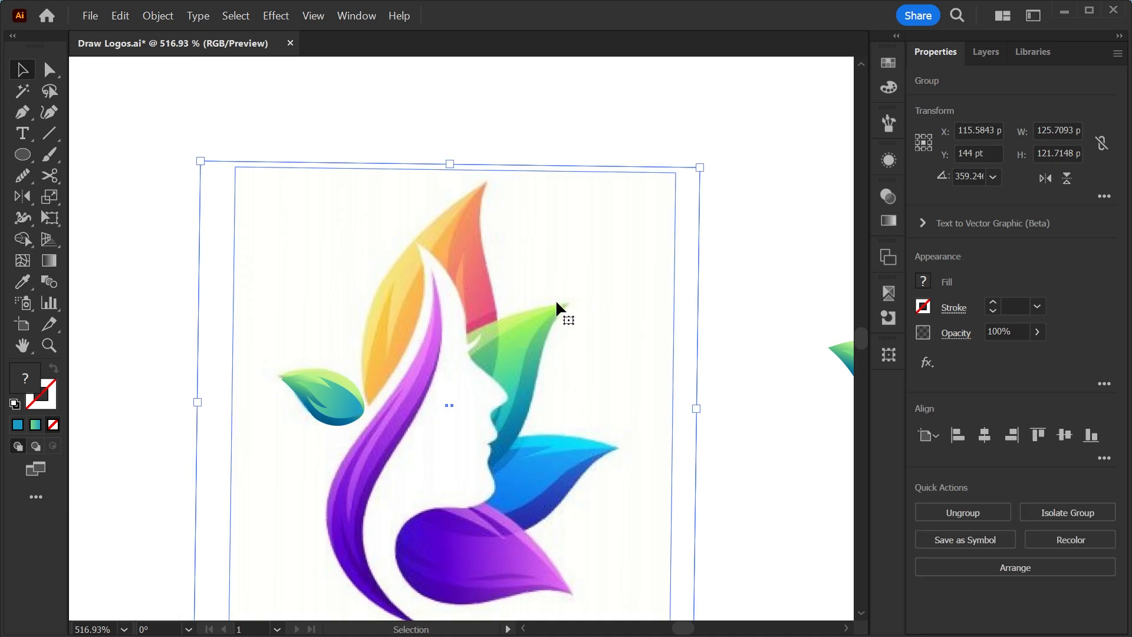
pyautogui.click(1012, 332)
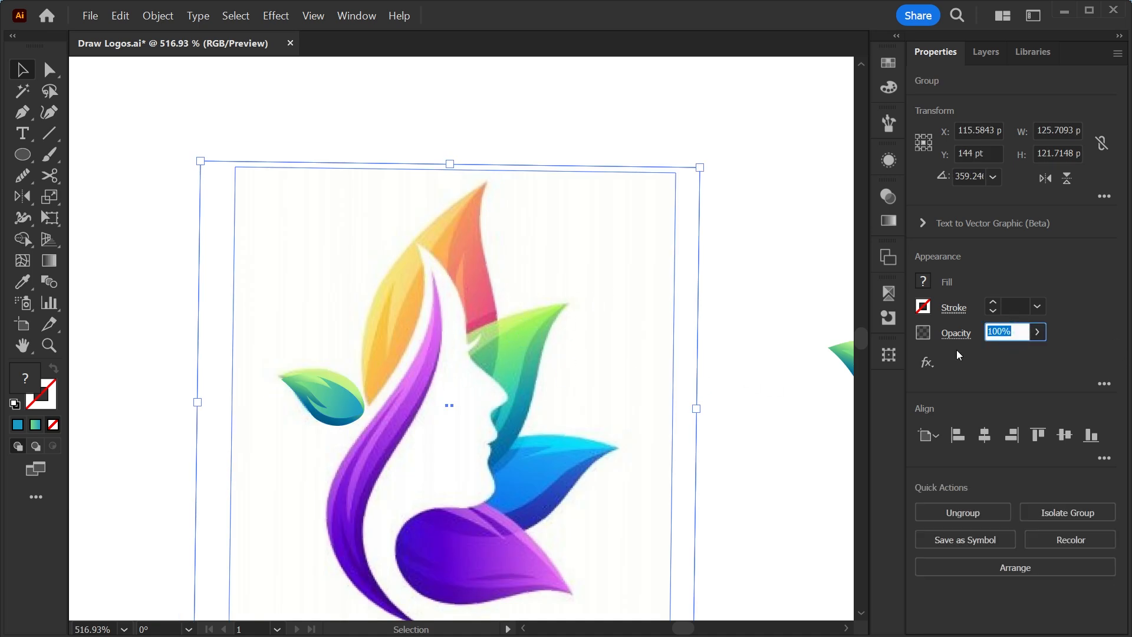
pyautogui.write('50')
pyautogui.click(776, 415)
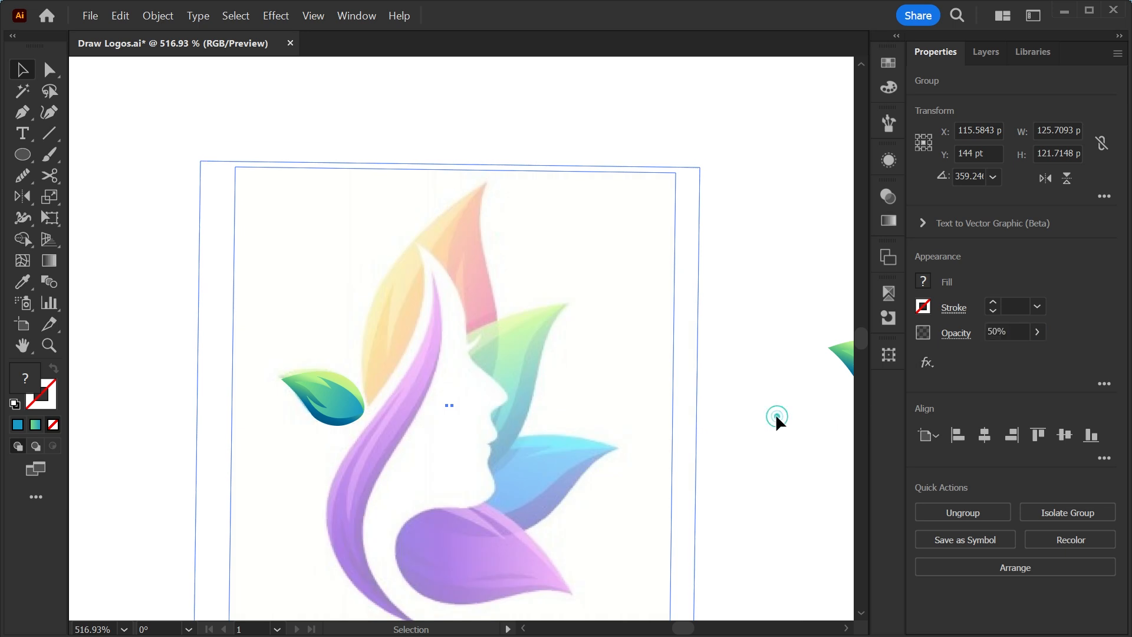
pyautogui.moveTo(776, 426); pyautogui.dragTo(592, 427)
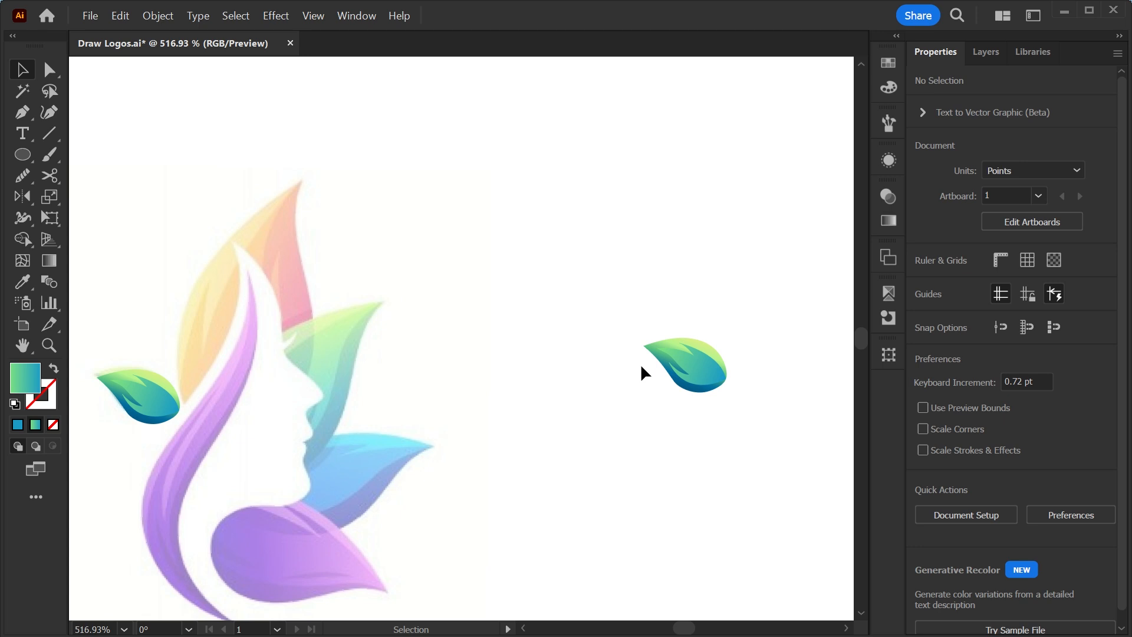
# Remove the inner shape from the spare leaf beside the logo, keeping only its outer shape
pyautogui.moveTo(629, 326); pyautogui.dragTo(746, 338)
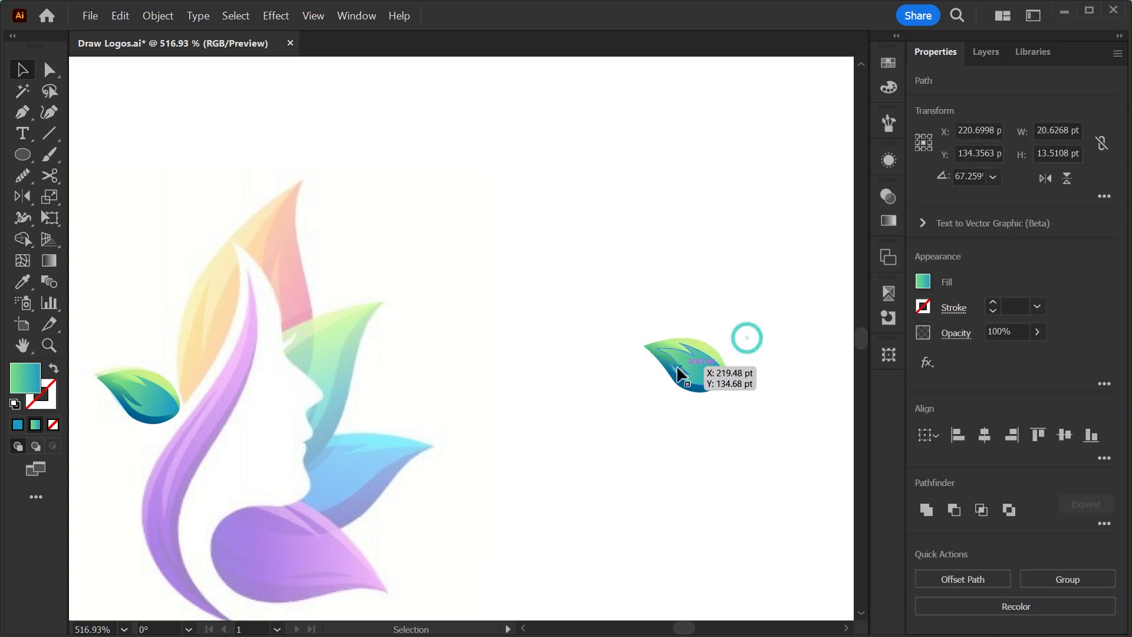
pyautogui.moveTo(681, 375); pyautogui.dragTo(700, 480)
pyautogui.hotkey('ctrl', 'z')
pyautogui.click(700, 393)
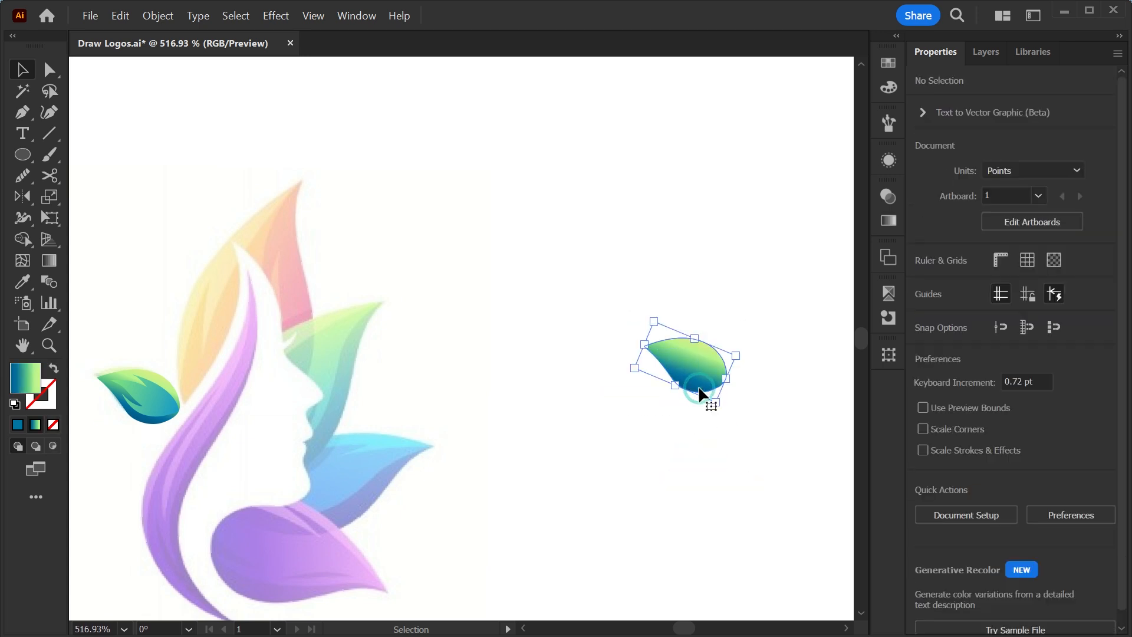
# Turn the spare leaf into an outline with no fill and a black 1 pt stroke
pyautogui.click(54, 368)
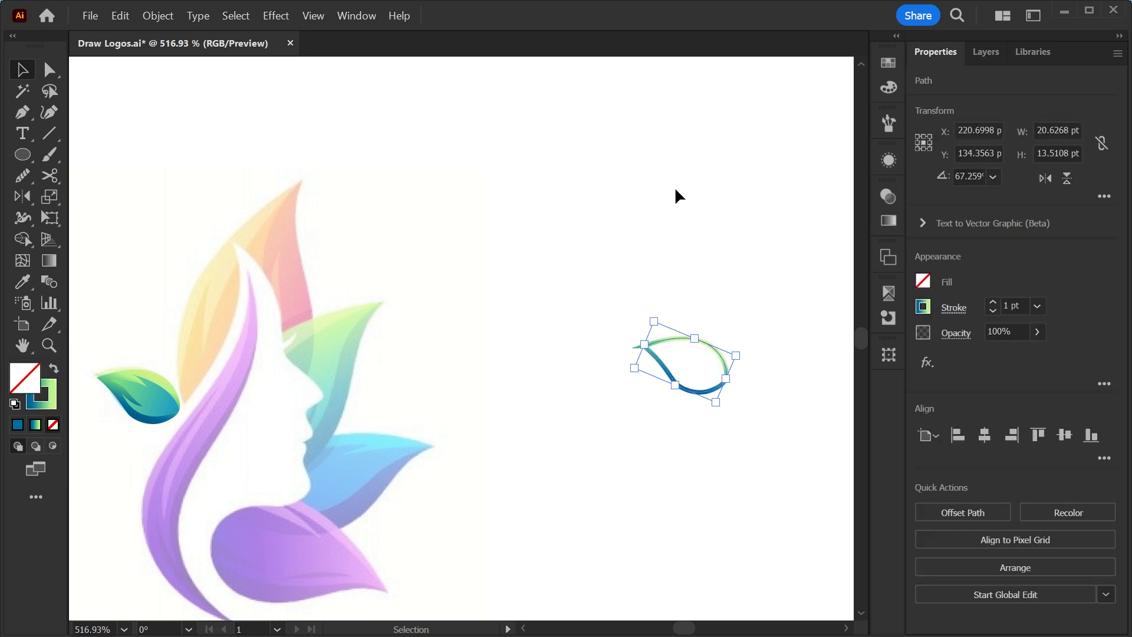
pyautogui.click(888, 62)
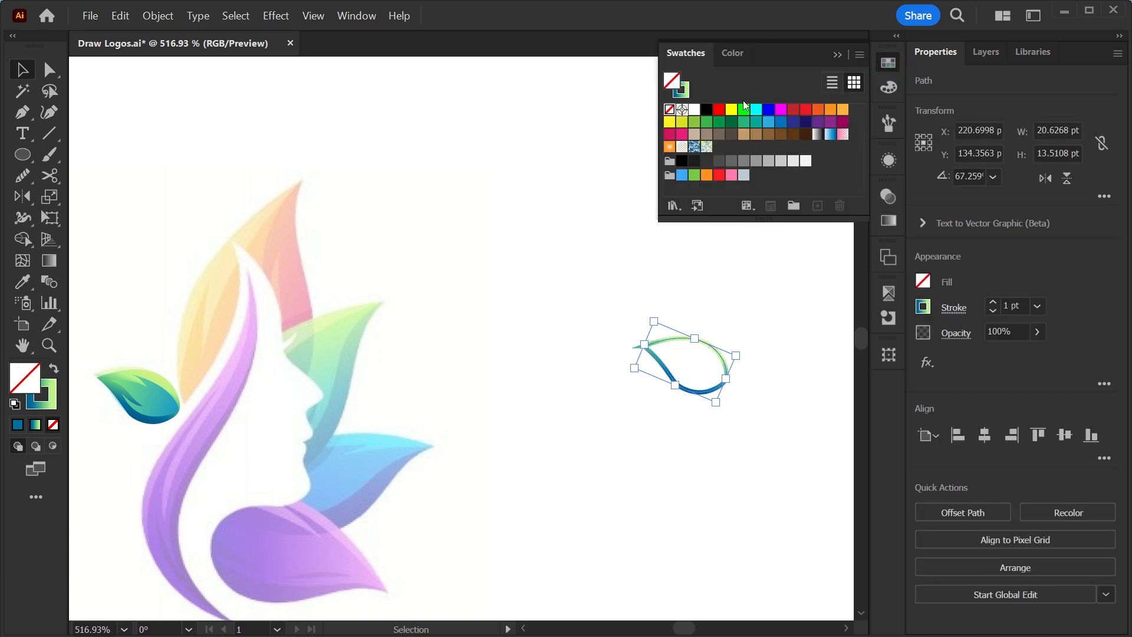
pyautogui.click(686, 94)
pyautogui.click(706, 109)
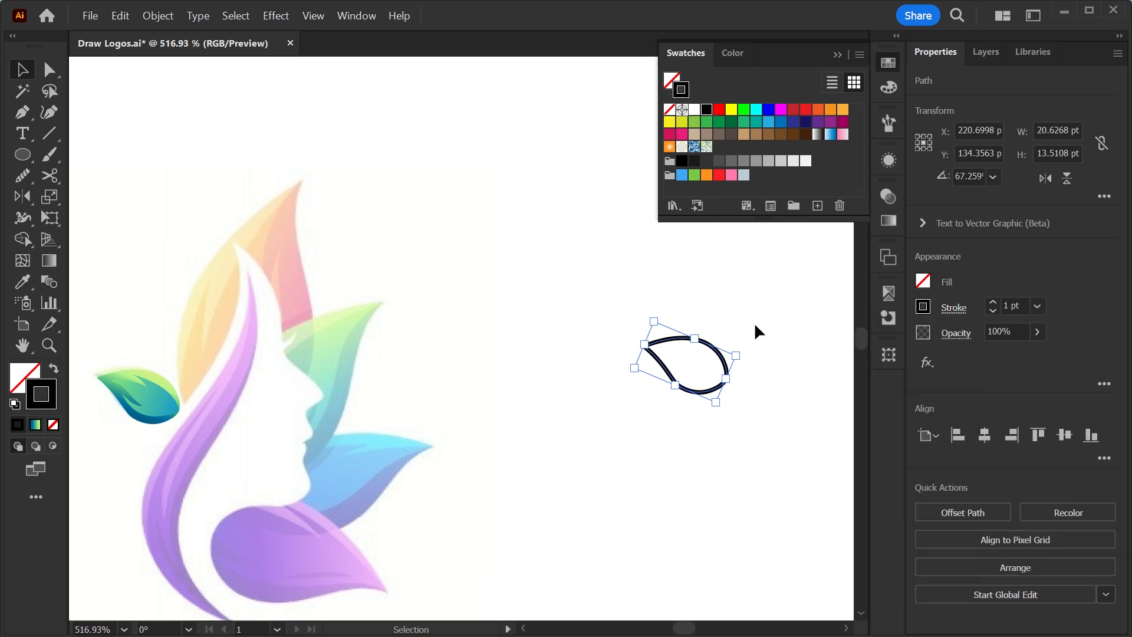
# Flip the leaf outline horizontally, then enlarge and rotate it to fit over the reference's orange leaf
pyautogui.moveTo(744, 352); pyautogui.dragTo(716, 428)
pyautogui.click(1045, 178)
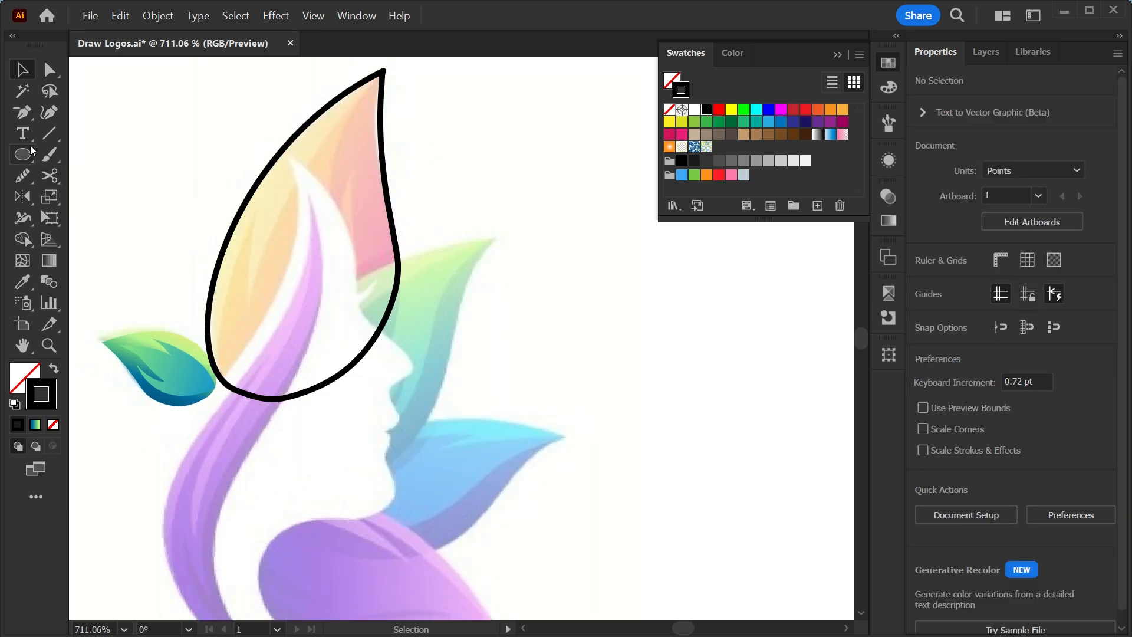
# Trace the reference's green leaf with the Pen tool as a closed outline that extends past the face profile
pyautogui.press('p')
pyautogui.click(335, 292)
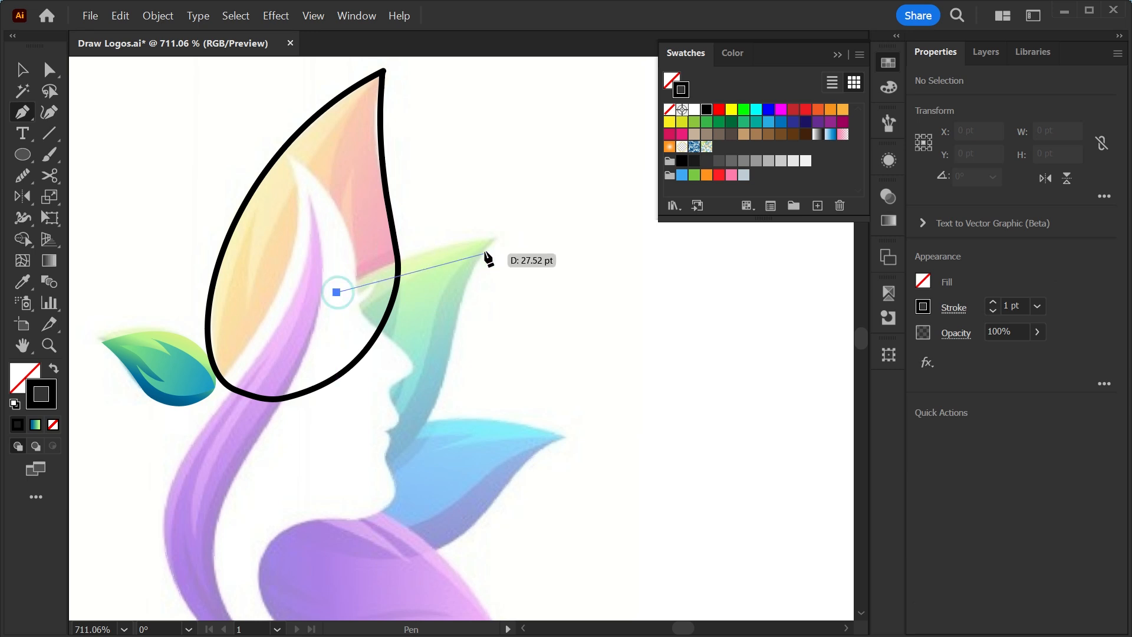
pyautogui.click(491, 240)
pyautogui.moveTo(454, 327); pyautogui.dragTo(443, 374)
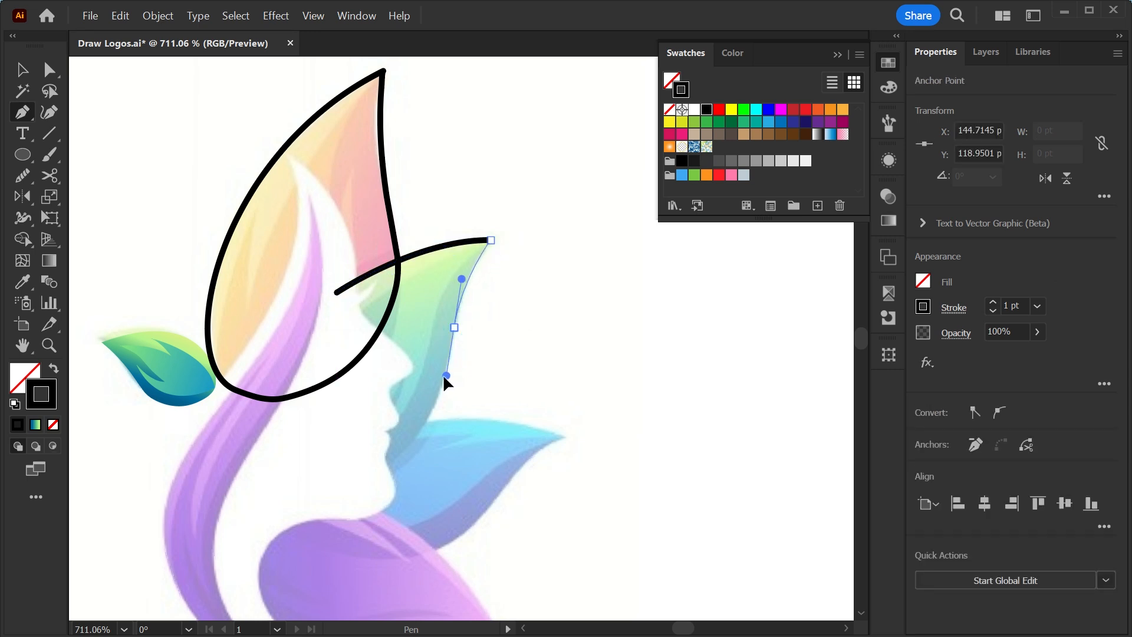
pyautogui.click(454, 327)
pyautogui.click(386, 468)
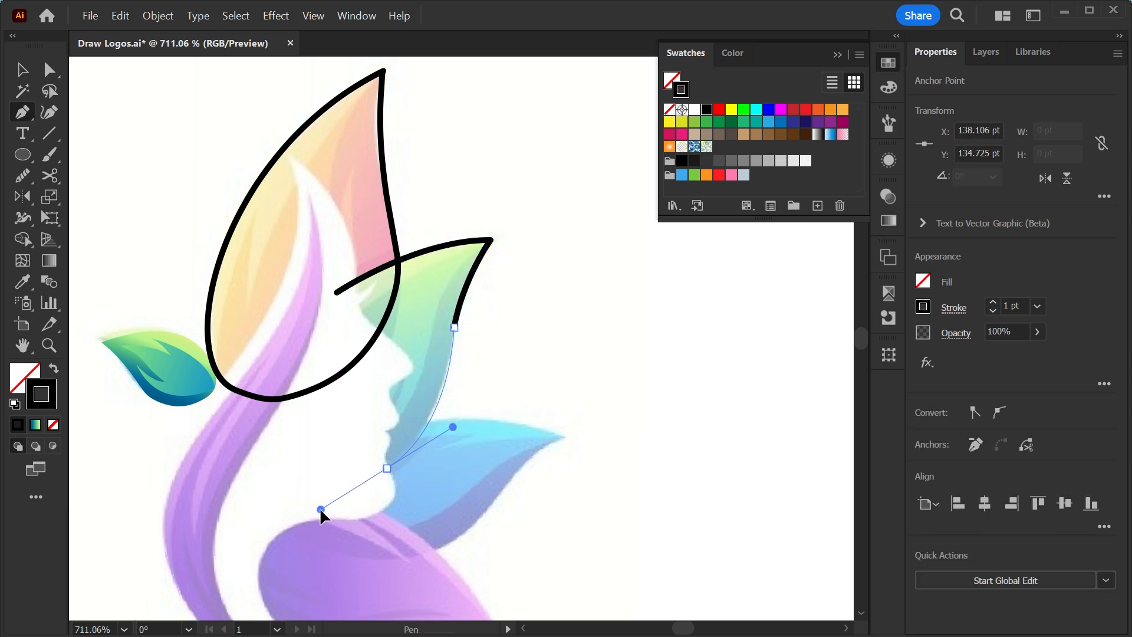
pyautogui.click(357, 438)
pyautogui.click(361, 387)
pyautogui.click(350, 337)
pyautogui.click(336, 292)
pyautogui.press('v')
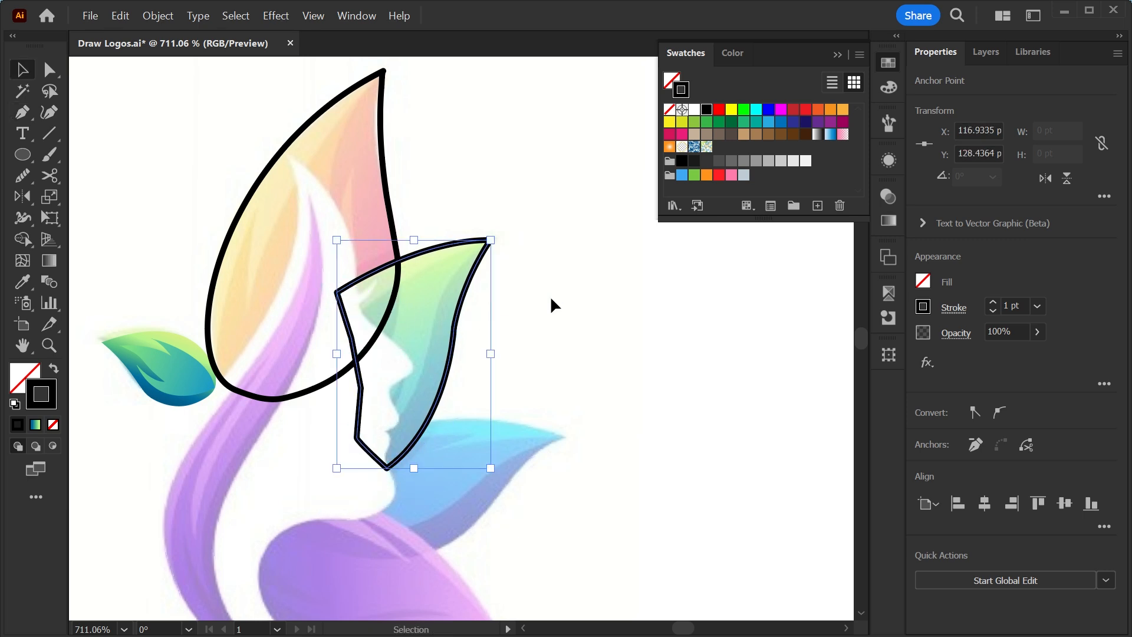
pyautogui.click(554, 296)
# Trace the reference's blue leaf with the Pen tool as a closed outline overlapping the green and purple leaves
pyautogui.scroll(-2, 480, 440)
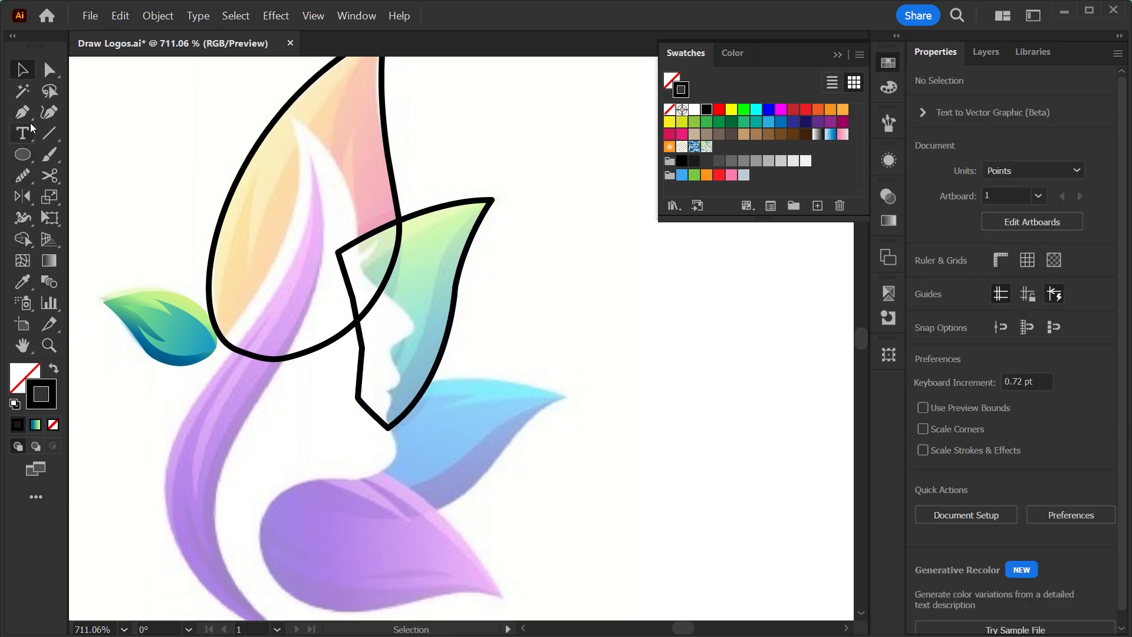
pyautogui.click(358, 447)
pyautogui.moveTo(561, 397); pyautogui.dragTo(734, 467)
pyautogui.moveTo(496, 465); pyautogui.dragTo(477, 504)
pyautogui.moveTo(386, 513)
pyautogui.mouseDown()
pyautogui.moveTo(404, 512)
pyautogui.moveTo(324, 495)
pyautogui.moveTo(395, 518)
pyautogui.mouseUp()
# Trace the reference's large purple leaf below the chin with the Pen tool as a closed outline
pyautogui.moveTo(584, 520); pyautogui.dragTo(590, 412)
pyautogui.click(510, 500)
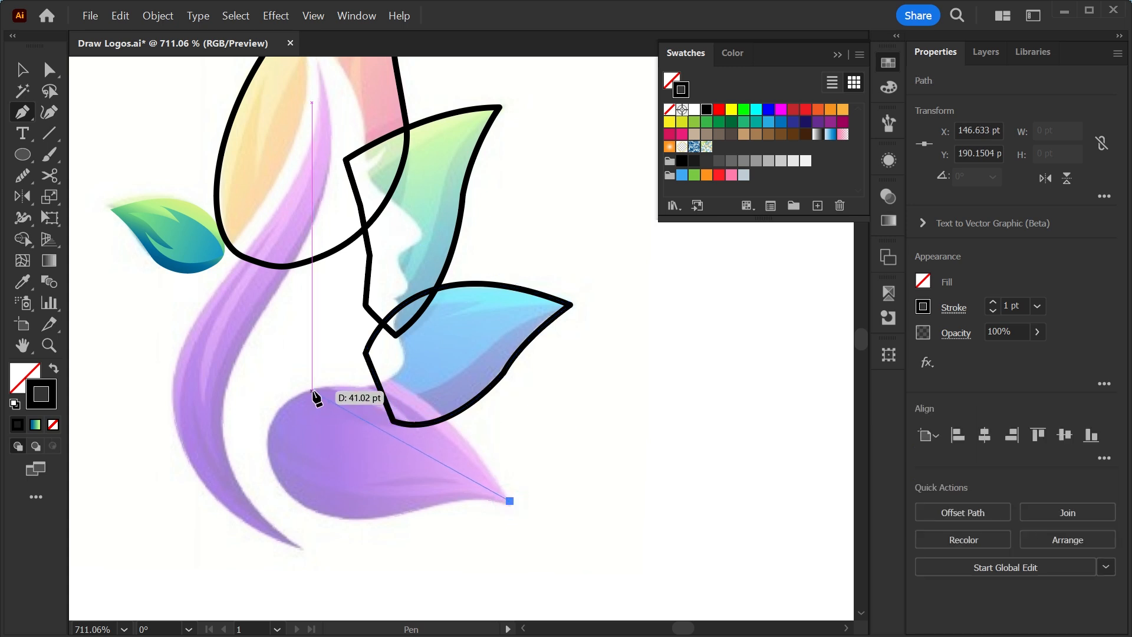
pyautogui.moveTo(313, 389); pyautogui.dragTo(189, 450)
pyautogui.moveTo(326, 513); pyautogui.dragTo(451, 581)
pyautogui.click(326, 513)
pyautogui.moveTo(411, 513); pyautogui.dragTo(424, 509)
pyautogui.click(511, 502)
pyautogui.press('v')
pyautogui.click(597, 479)
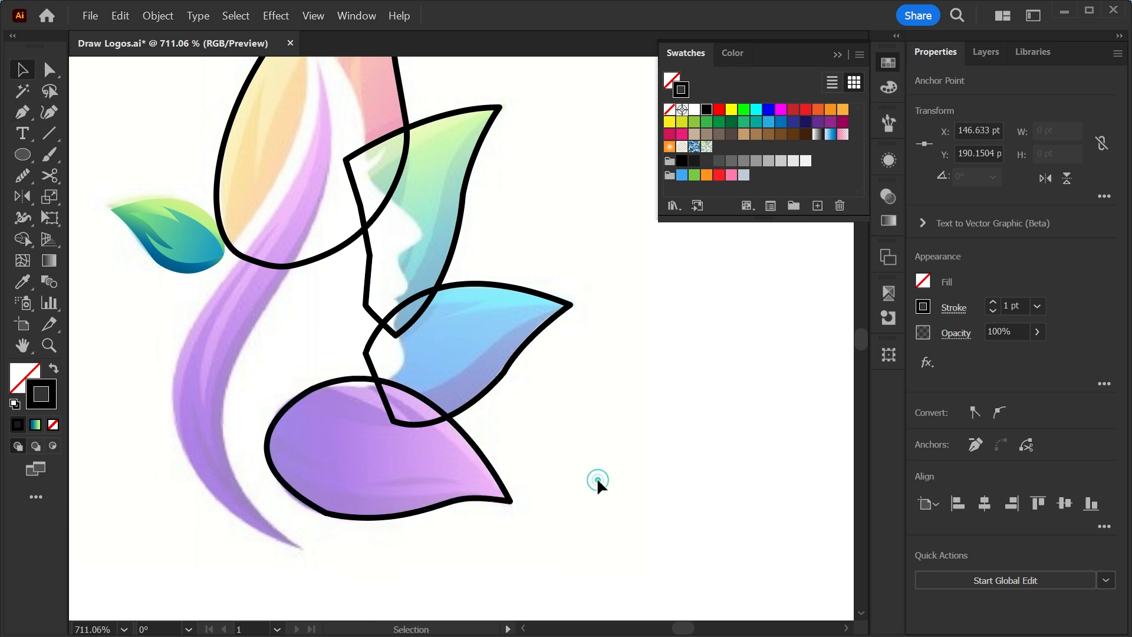
# Merge the overlapping areas of the four leaf outlines with Shape Builder, keeping the orange, blue and purple leaves in front
pyautogui.hotkey('ctrl', '-')
pyautogui.moveTo(619, 275); pyautogui.dragTo(435, 517)
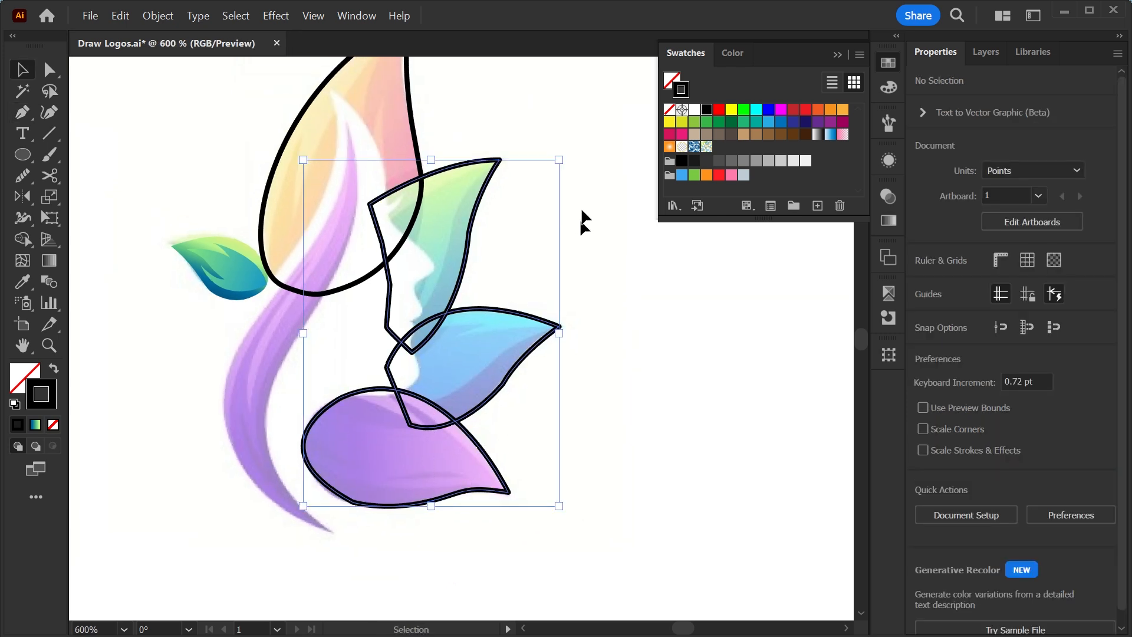
pyautogui.moveTo(584, 152); pyautogui.dragTo(432, 579)
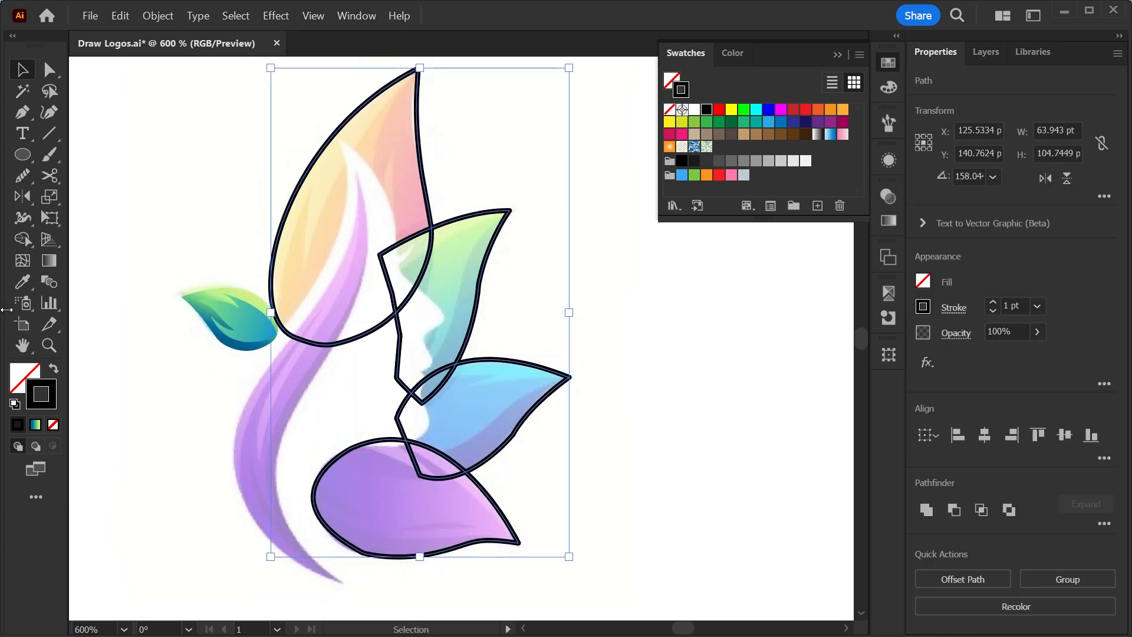
pyautogui.click(22, 239)
pyautogui.moveTo(354, 222); pyautogui.dragTo(407, 270)
pyautogui.click(434, 387)
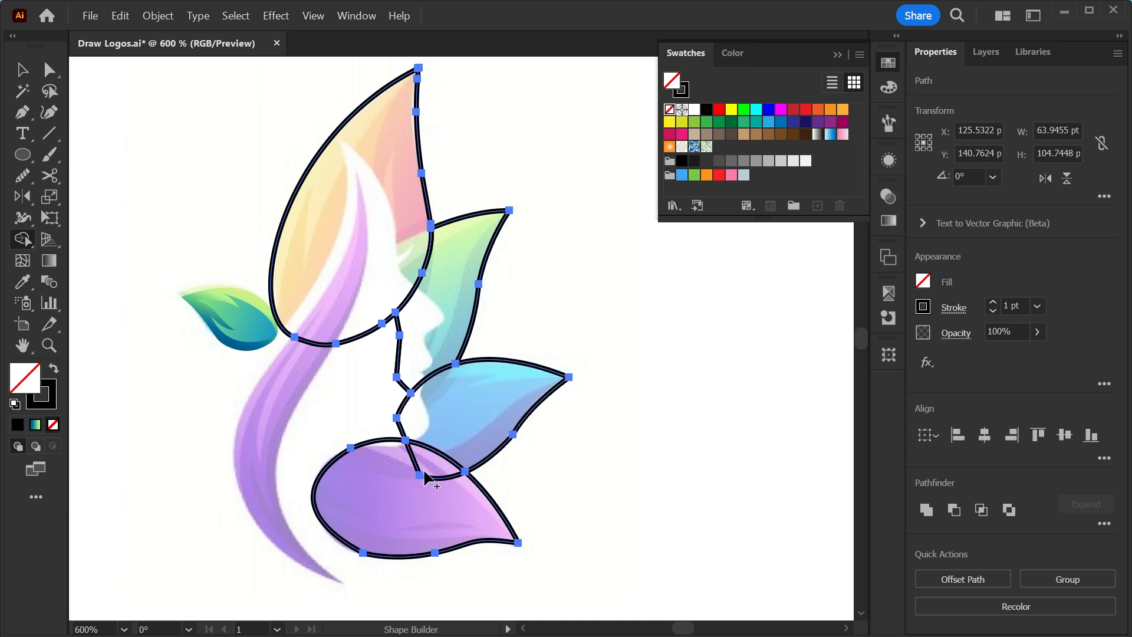
pyautogui.click(423, 470)
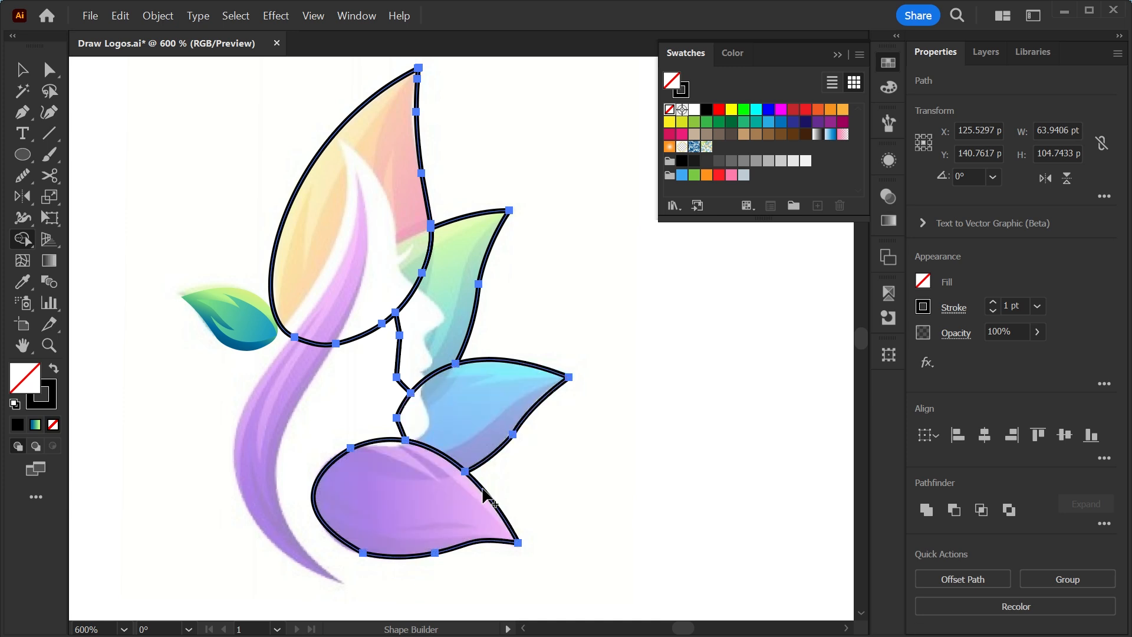
pyautogui.press('v')
pyautogui.click(625, 465)
pyautogui.moveTo(586, 472); pyautogui.dragTo(656, 498)
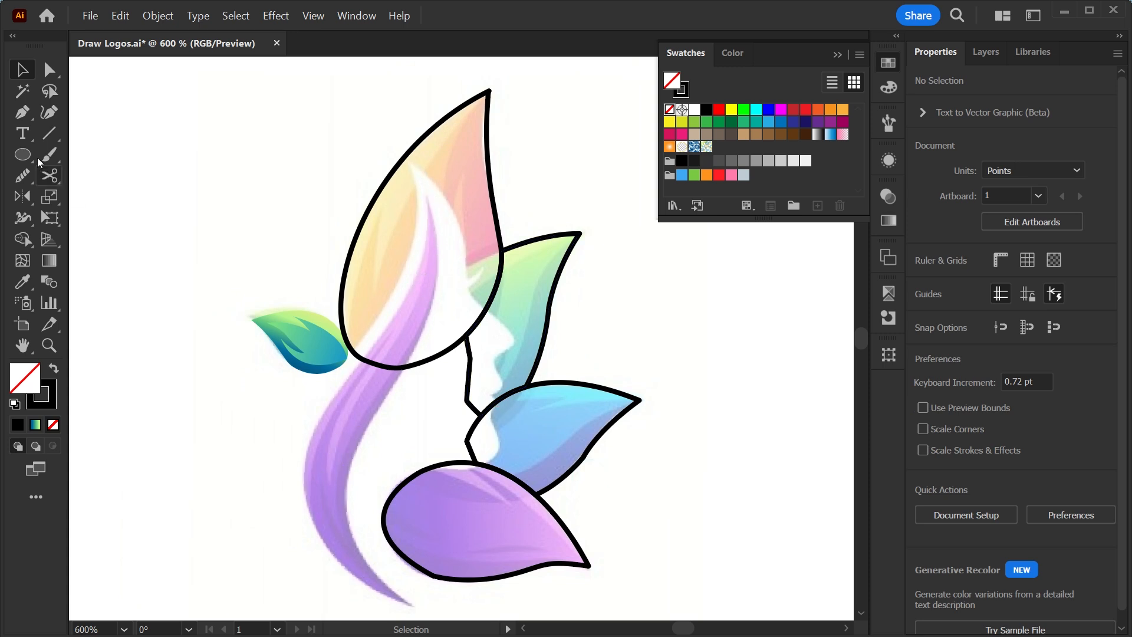
# Trace the reference's long purple hair strand with the Pen tool as a closed outline from its upper tip to its lower tip
pyautogui.click(25, 113)
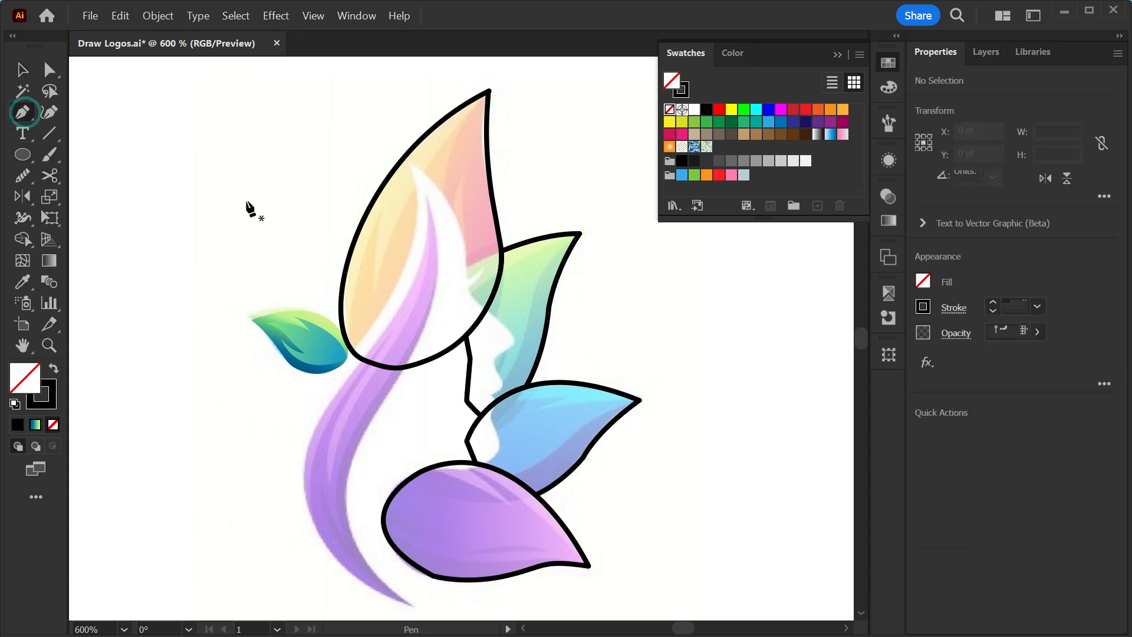
pyautogui.click(427, 199)
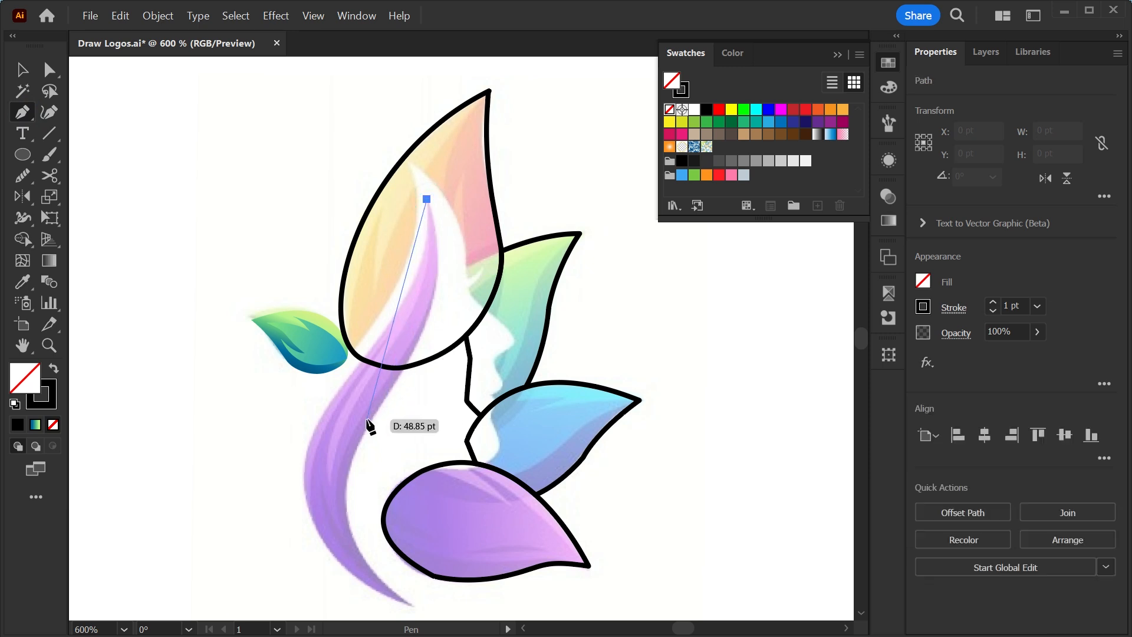
pyautogui.moveTo(369, 428); pyautogui.dragTo(258, 545)
pyautogui.moveTo(409, 603); pyautogui.dragTo(602, 504)
pyautogui.moveTo(417, 231); pyautogui.dragTo(505, 290)
pyautogui.scroll(-5, 473, 346)
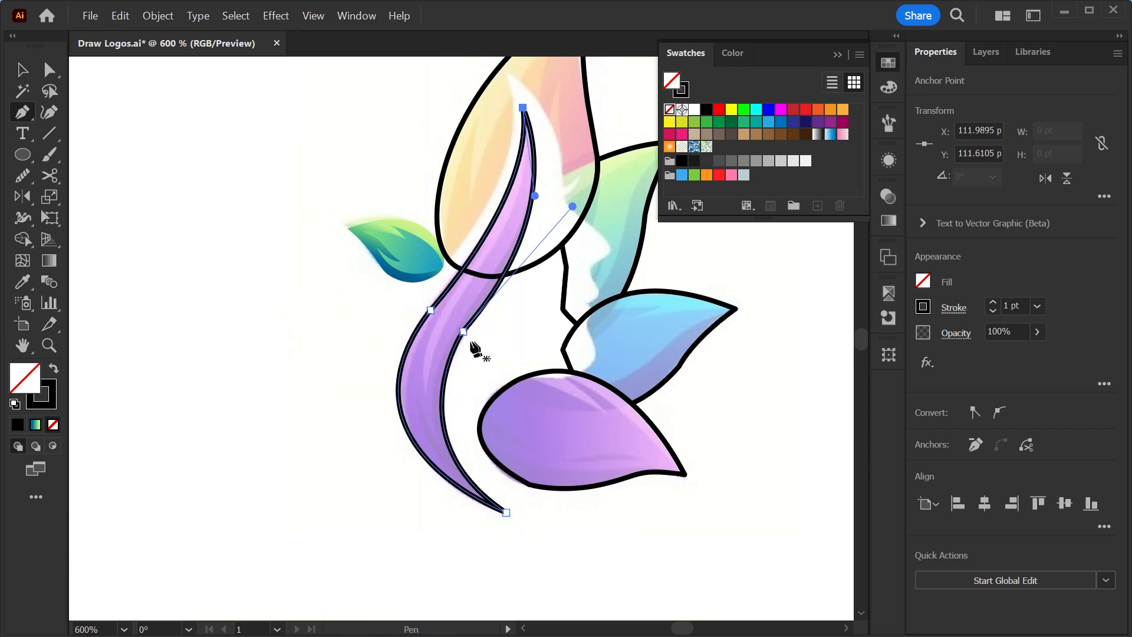
# Merge the area where the hair strand overlaps the orange leaf outline with Shape Builder, keeping the strand in front
pyautogui.press('v')
pyautogui.click(483, 493)
pyautogui.click(435, 354)
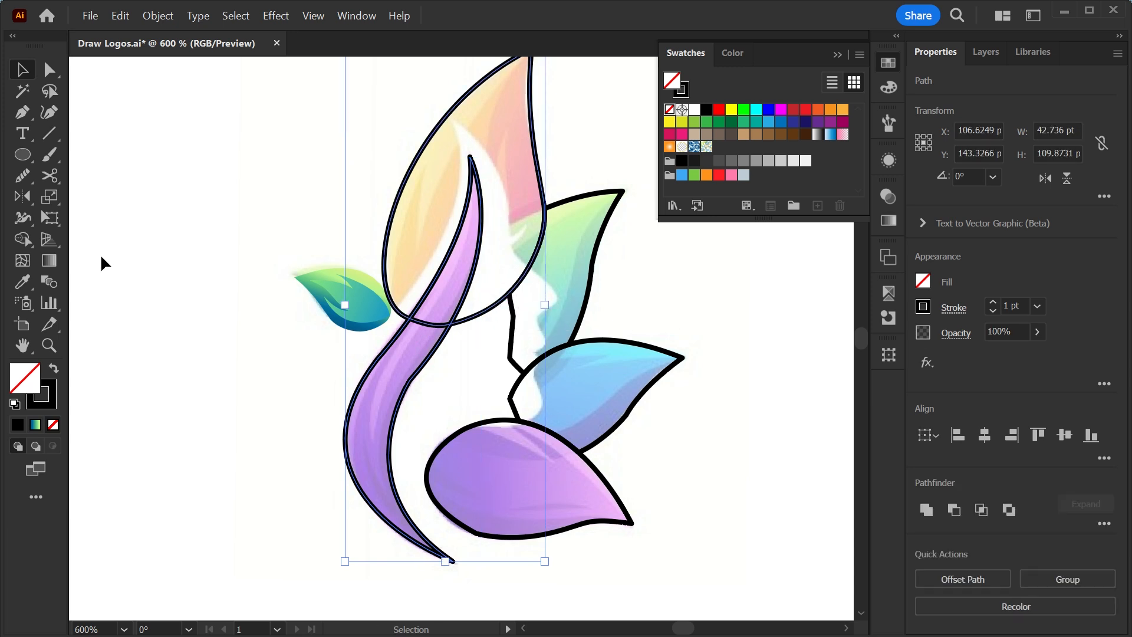
pyautogui.press('z')
pyautogui.keyDown('alt'); pyautogui.click(636, 371); pyautogui.keyUp('alt')
pyautogui.scroll(1, 559, 135)
pyautogui.press('v')
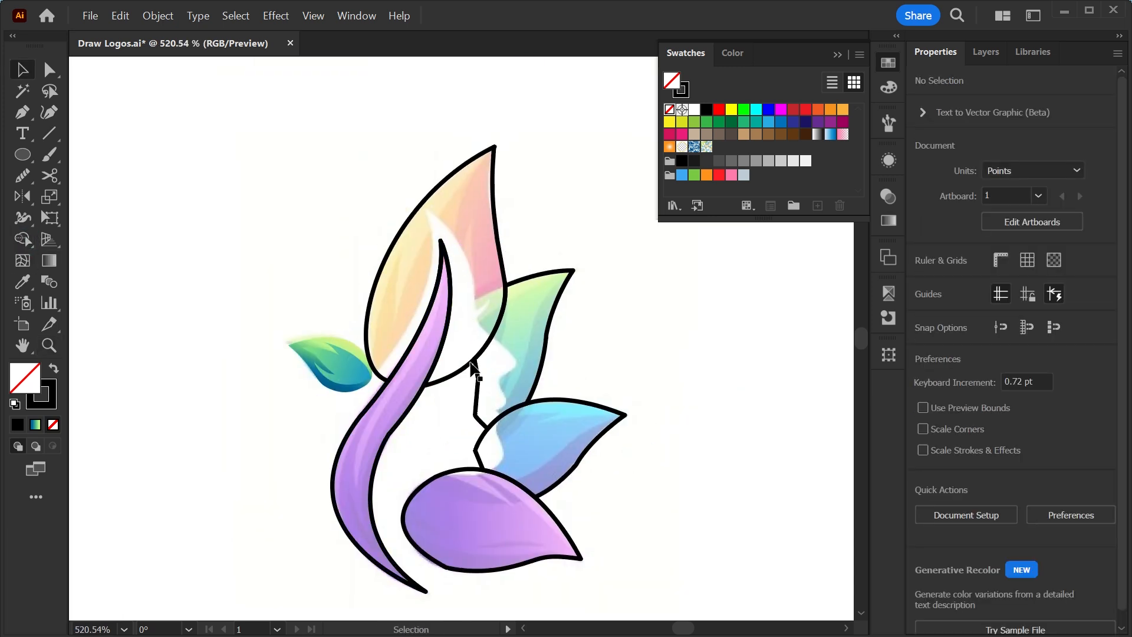
pyautogui.moveTo(412, 419); pyautogui.dragTo(256, 448)
pyautogui.press('a')
pyautogui.hotkey('ctrl', 'z')
pyautogui.press('v')
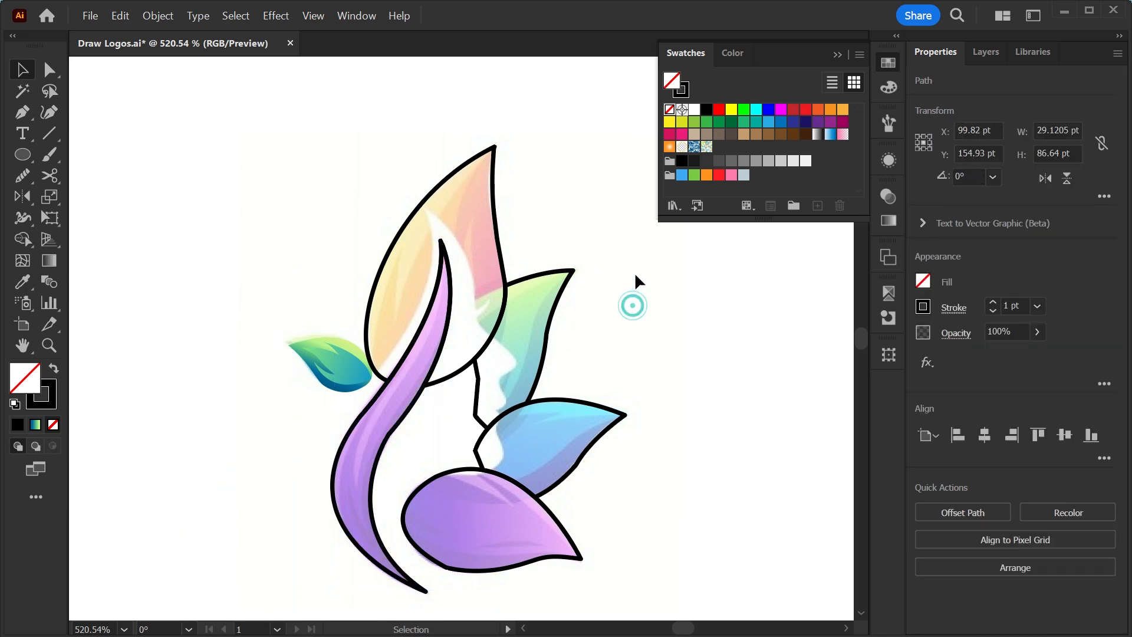
# Cut all the traced leaf and hair strand outlines, leaving the reference image clear for tracing the face
pyautogui.click(636, 269)
pyautogui.click(424, 563)
pyautogui.press('a')
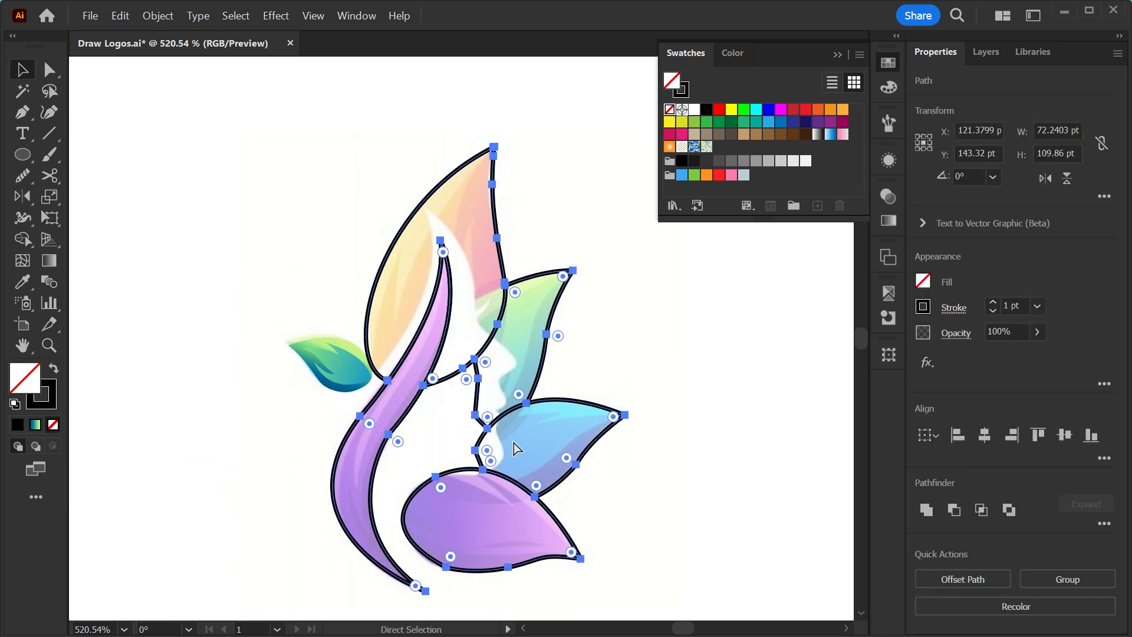
pyautogui.press('Delete')
pyautogui.press('v')
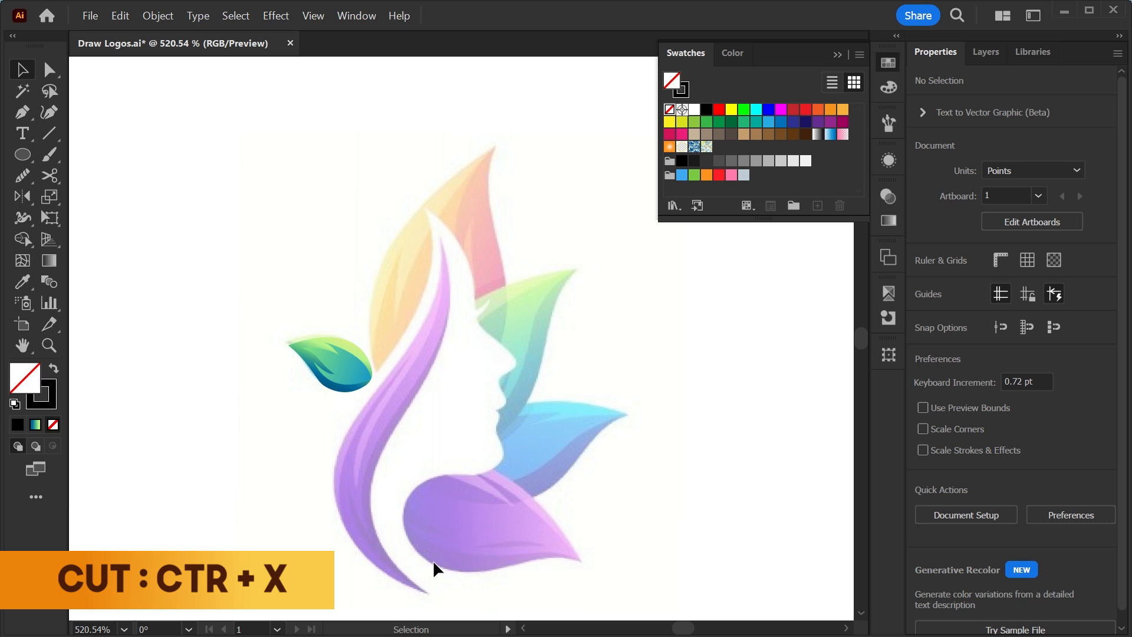
# Start the face outline with the Pen tool, curving along the hairline over the hair tip and down the forehead to the brow
pyautogui.press('p')
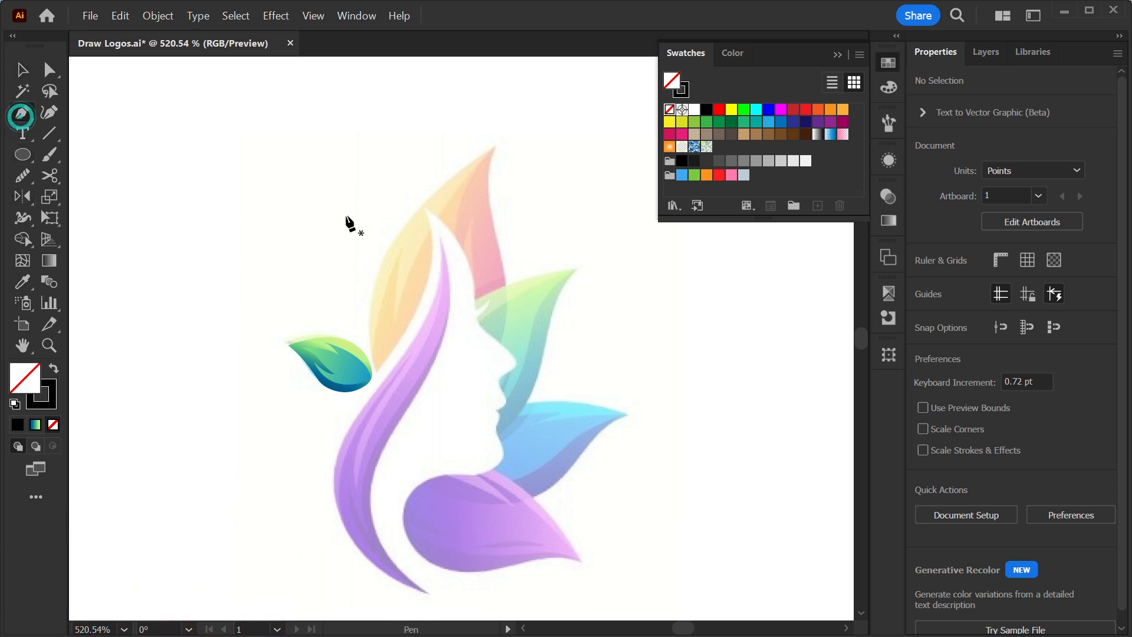
pyautogui.moveTo(426, 211)
pyautogui.mouseDown()
pyautogui.moveTo(415, 157)
pyautogui.moveTo(398, 154)
pyautogui.mouseUp()
pyautogui.click(426, 213)
pyautogui.moveTo(474, 296); pyautogui.dragTo(468, 536)
pyautogui.click(474, 296)
pyautogui.hotkey('ctrl', 'z')
pyautogui.press('z')
pyautogui.hotkey('ctrl', '+')
pyautogui.hotkey('ctrl', '+')
pyautogui.hotkey('ctrl', '+')
pyautogui.hotkey('ctrl', '+')
pyautogui.hotkey('ctrl', '-')
pyautogui.hotkey('ctrl', 'z')
pyautogui.hotkey('ctrl', 'z')
pyautogui.press('p')
# Extend the face outline around the pointed eyelash below the forehead
pyautogui.click(468, 365)
pyautogui.moveTo(500, 350); pyautogui.dragTo(518, 333)
pyautogui.click(500, 350)
pyautogui.moveTo(475, 386); pyautogui.dragTo(467, 390)
pyautogui.click(475, 386)
# Continue the face outline along the nose and lips of the reference profile
pyautogui.moveTo(506, 430); pyautogui.dragTo(543, 457)
pyautogui.moveTo(565, 494); pyautogui.dragTo(634, 410)
pyautogui.click(529, 523)
pyautogui.moveTo(630, 432); pyautogui.dragTo(614, 469)
pyautogui.click(629, 431)
pyautogui.click(607, 440)
pyautogui.click(616, 497)
pyautogui.moveTo(608, 572); pyautogui.dragTo(578, 583)
# Continue the face outline around the chin and neck and along the rounded edge of the large purple leaf
pyautogui.moveTo(511, 594); pyautogui.dragTo(571, 425)
pyautogui.click(530, 493)
pyautogui.moveTo(530, 493); pyautogui.dragTo(436, 274)
pyautogui.moveTo(507, 432); pyautogui.dragTo(625, 469)
pyautogui.moveTo(659, 434); pyautogui.dragTo(729, 408)
pyautogui.click(716, 454)
# Close the face outline with segments running below and outside the hair strand back to the hairline
pyautogui.hotkey('ctrl', '-')
pyautogui.hotkey('ctrl', '-')
pyautogui.hotkey('ctrl', '-')
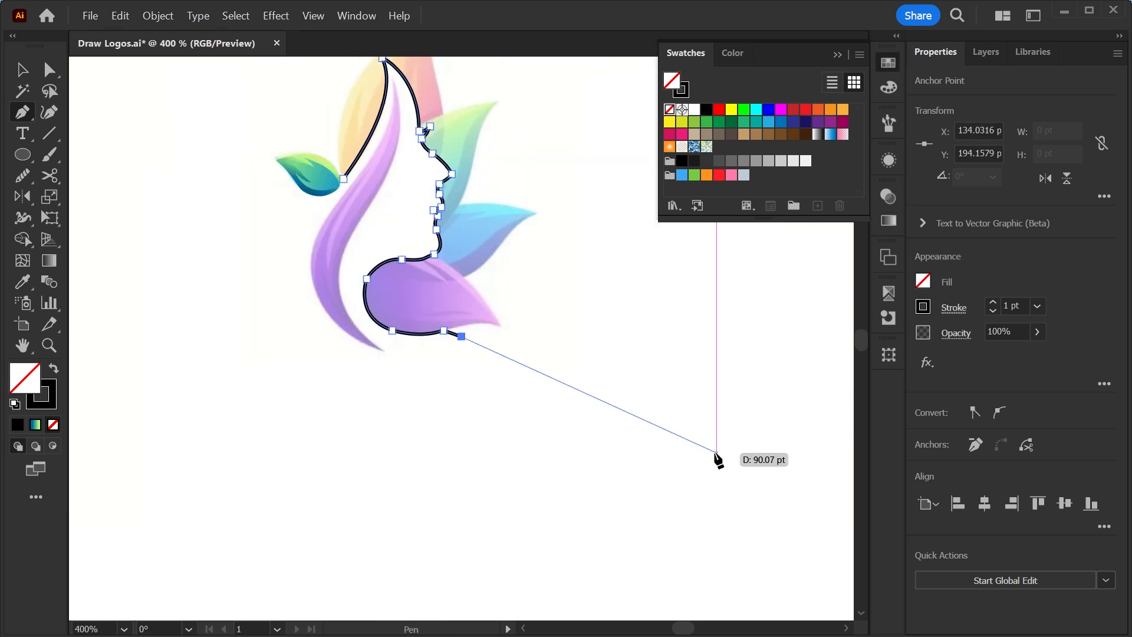
pyautogui.click(486, 483)
pyautogui.click(390, 478)
pyautogui.click(373, 413)
pyautogui.click(386, 355)
pyautogui.moveTo(421, 315); pyautogui.dragTo(433, 302)
pyautogui.hotkey('ctrl', '0')
pyautogui.scroll(5, 627, 356)
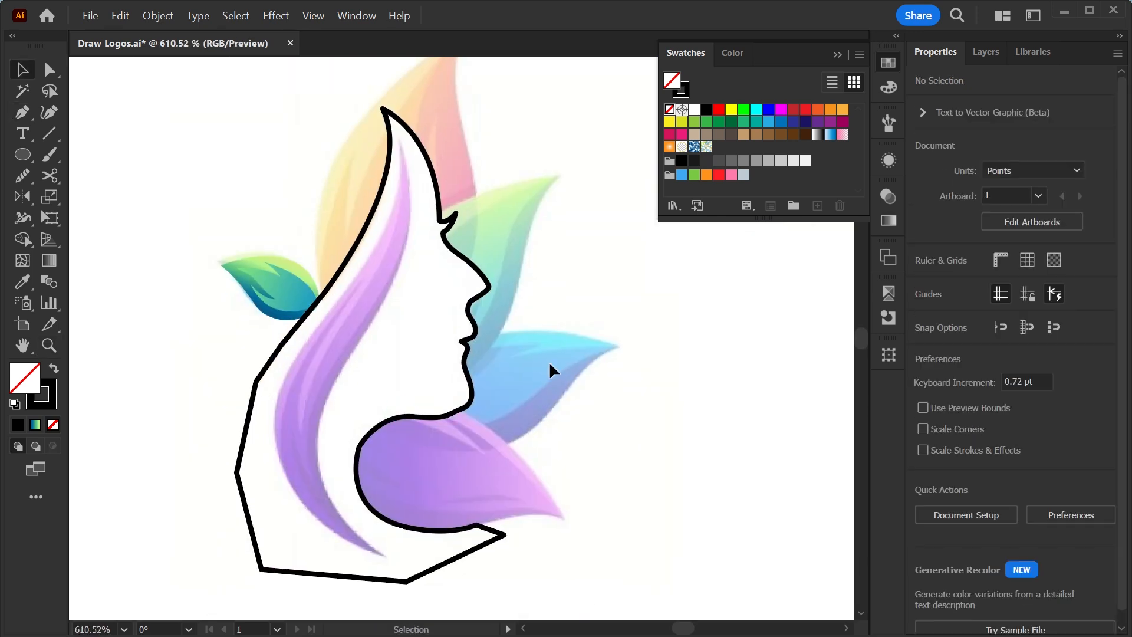
# Smooth the face outline's curve around the rounded end of the large purple leaf with the Smooth tool
pyautogui.click(454, 407)
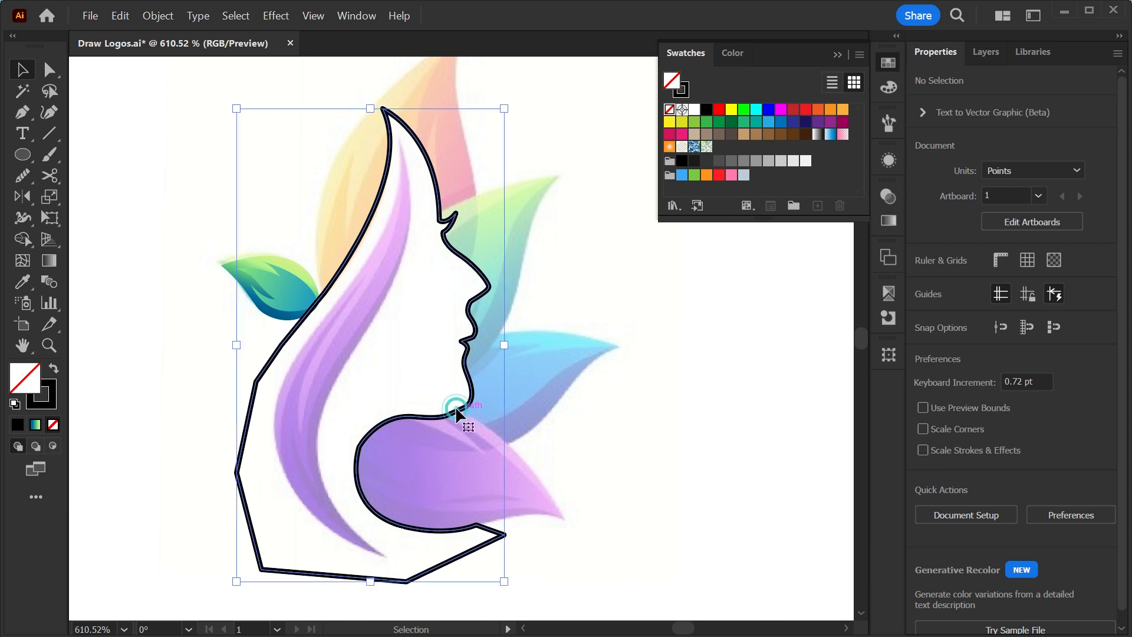
pyautogui.click(30, 176)
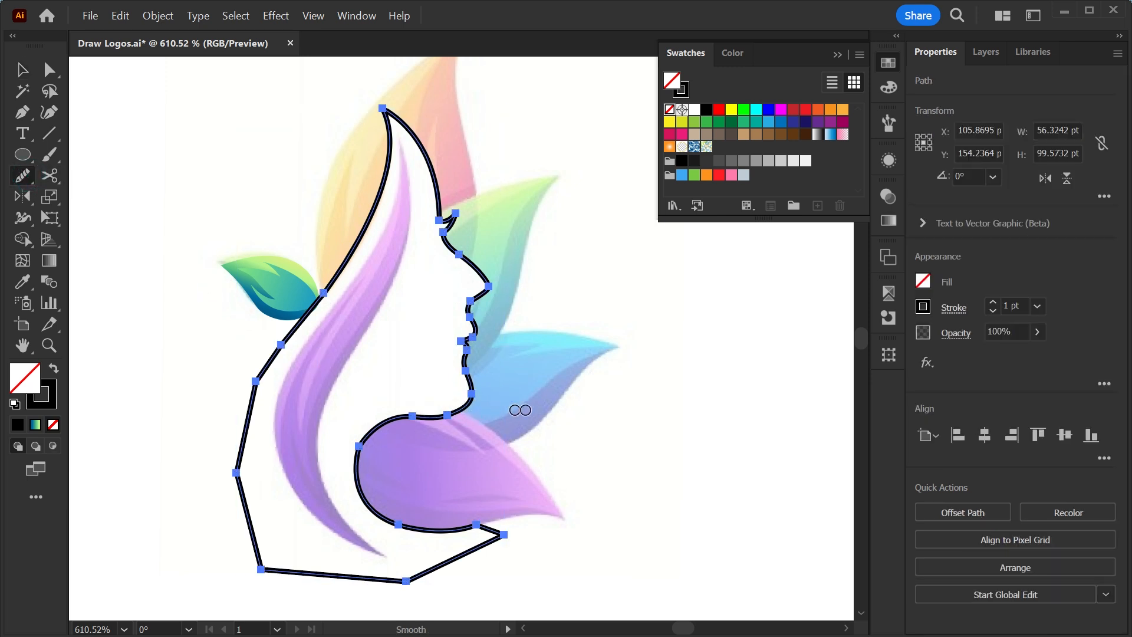
pyautogui.press('v')
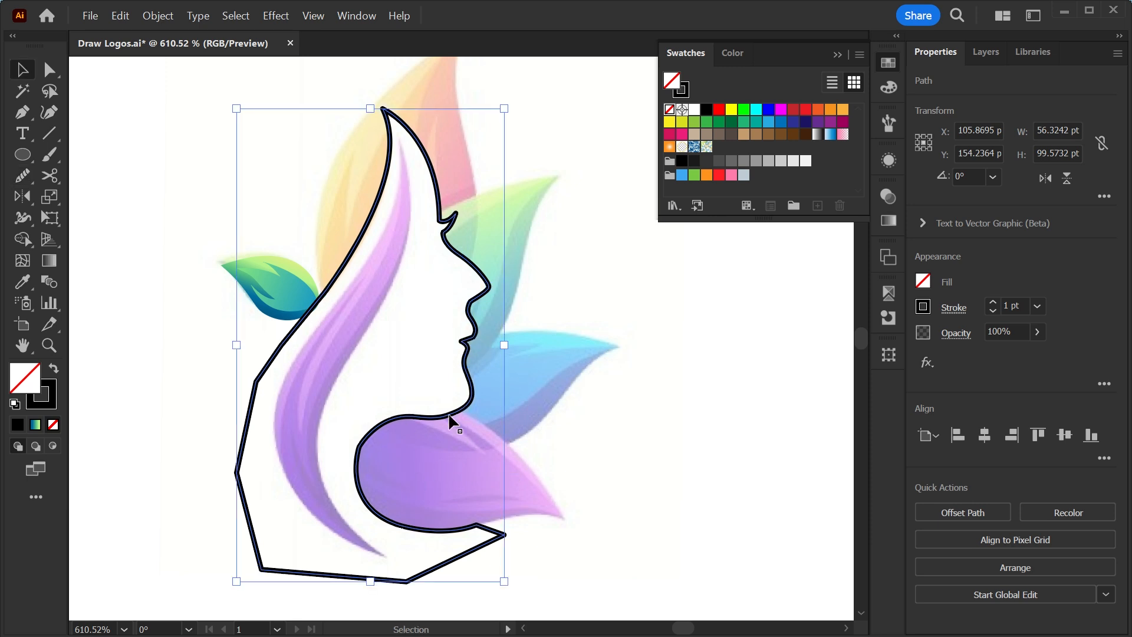
pyautogui.click(28, 178)
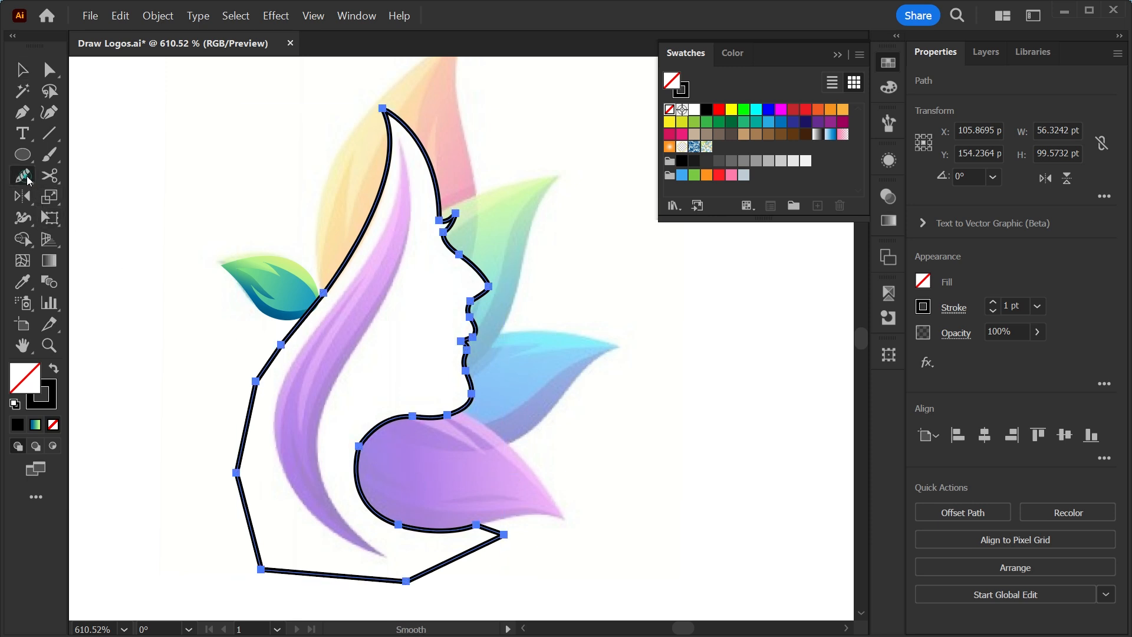
pyautogui.moveTo(365, 441); pyautogui.dragTo(349, 463)
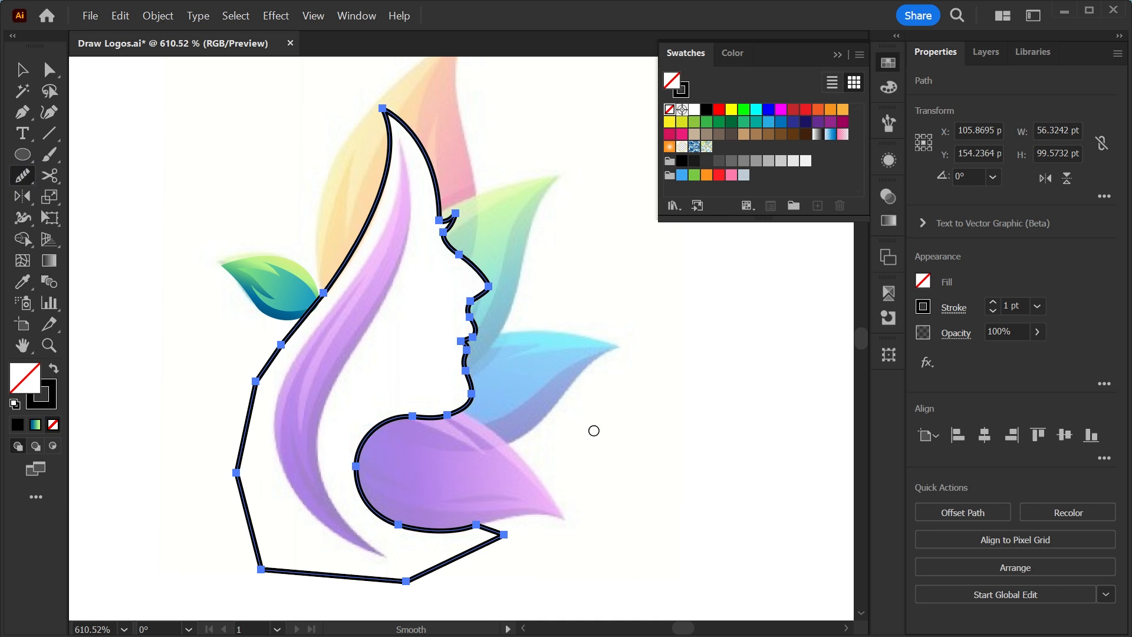
pyautogui.press('v')
pyautogui.click(713, 376)
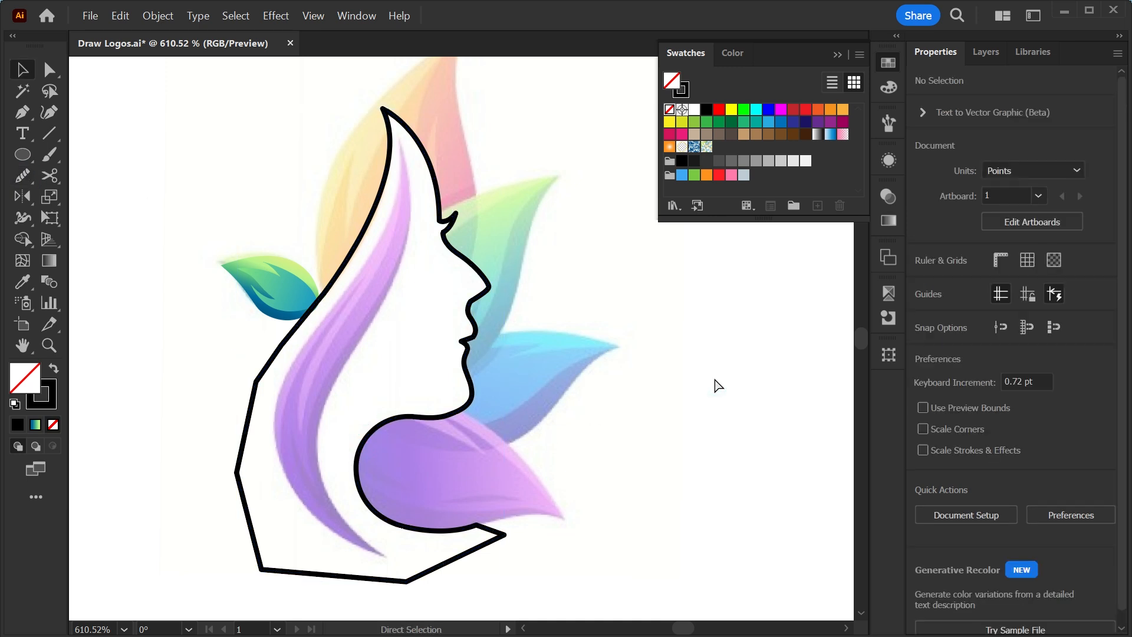
# Paste the cut leaf and hair strand outlines in place in front of the artwork
pyautogui.hotkey('ctrl', '0')
pyautogui.press('z')
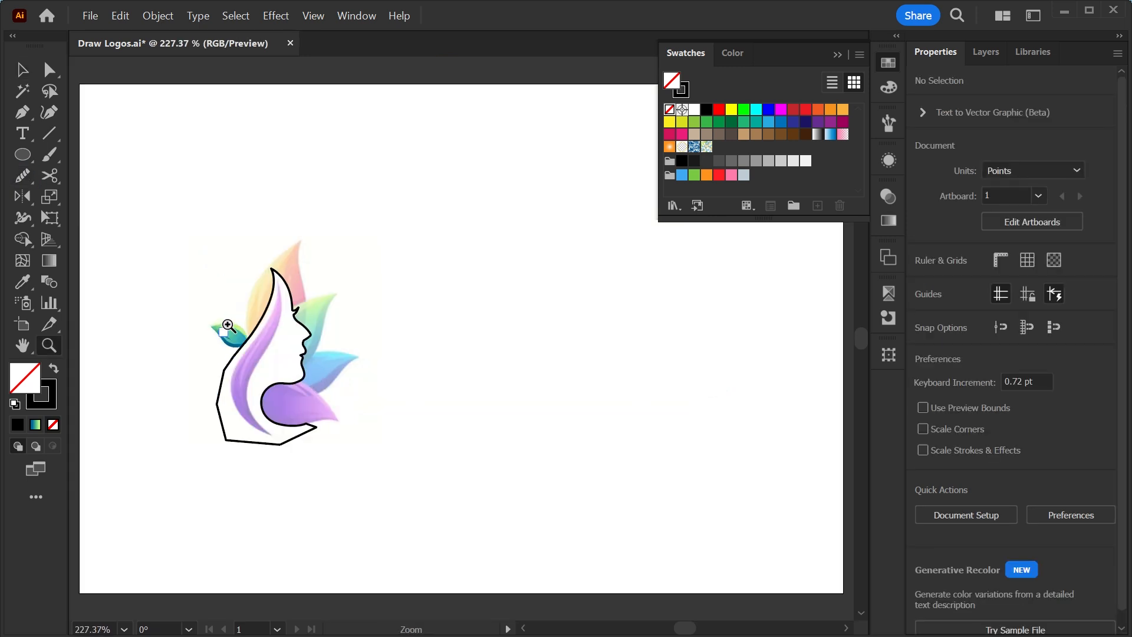
pyautogui.moveTo(292, 383); pyautogui.dragTo(414, 472)
pyautogui.keyDown('alt'); pyautogui.click(414, 472); pyautogui.keyUp('alt')
pyautogui.keyDown('alt'); pyautogui.click(439, 386); pyautogui.keyUp('alt')
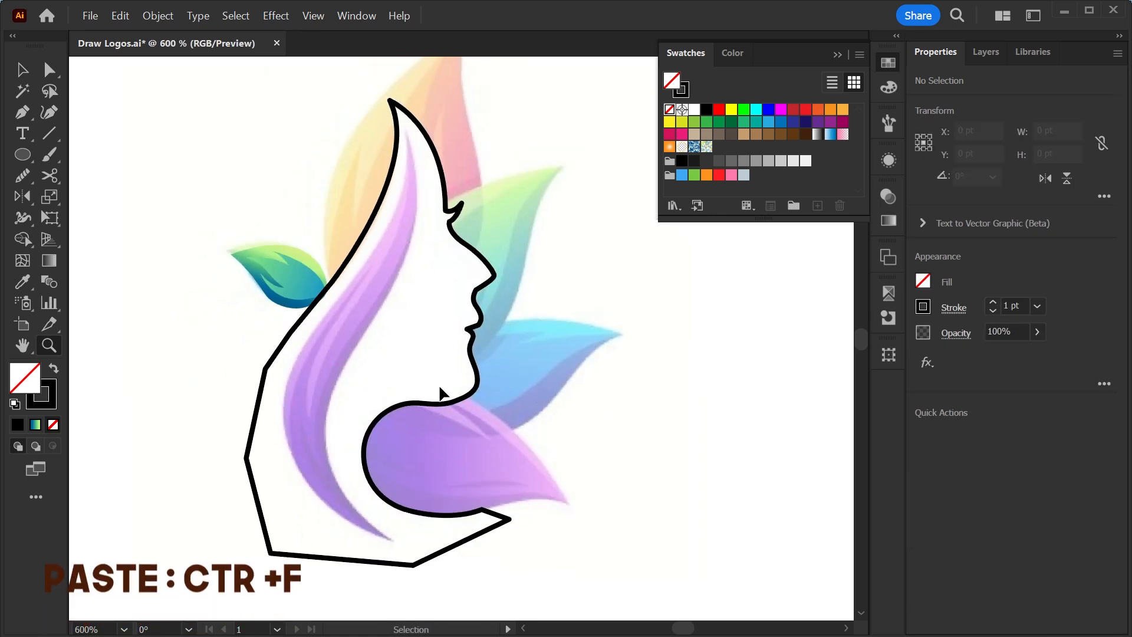
pyautogui.hotkey('ctrl', 'f')
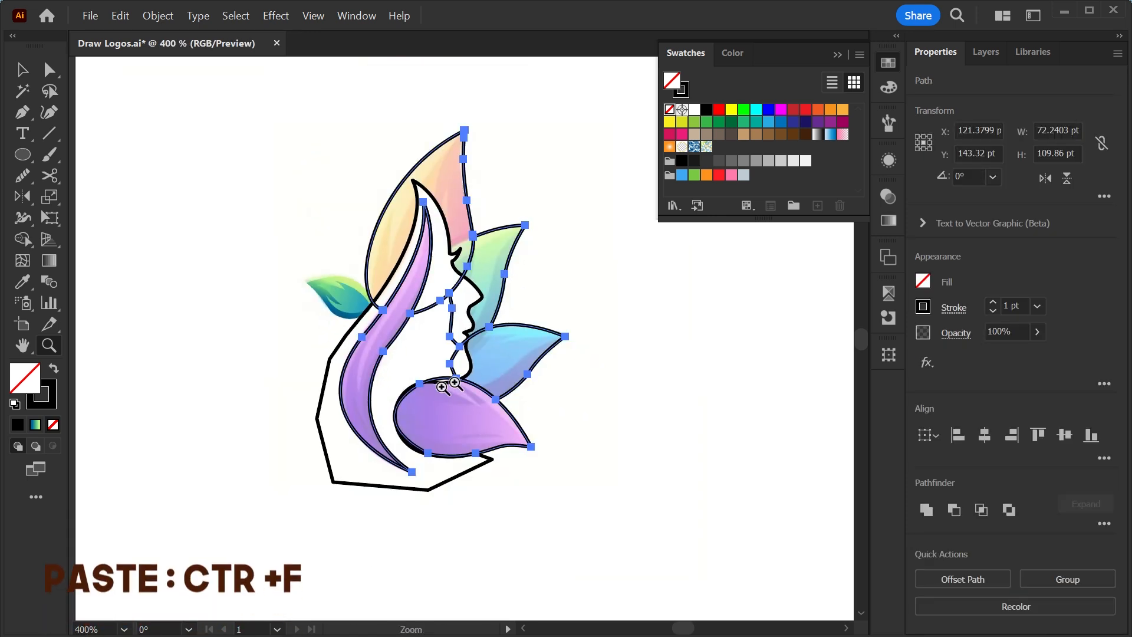
pyautogui.moveTo(525, 296); pyautogui.dragTo(609, 414)
pyautogui.press('v')
pyautogui.click(670, 405)
# Merge the leaf overlaps inside the face and the slivers beside the purple leaf into clean shapes with Shape Builder
pyautogui.moveTo(582, 168); pyautogui.dragTo(256, 586)
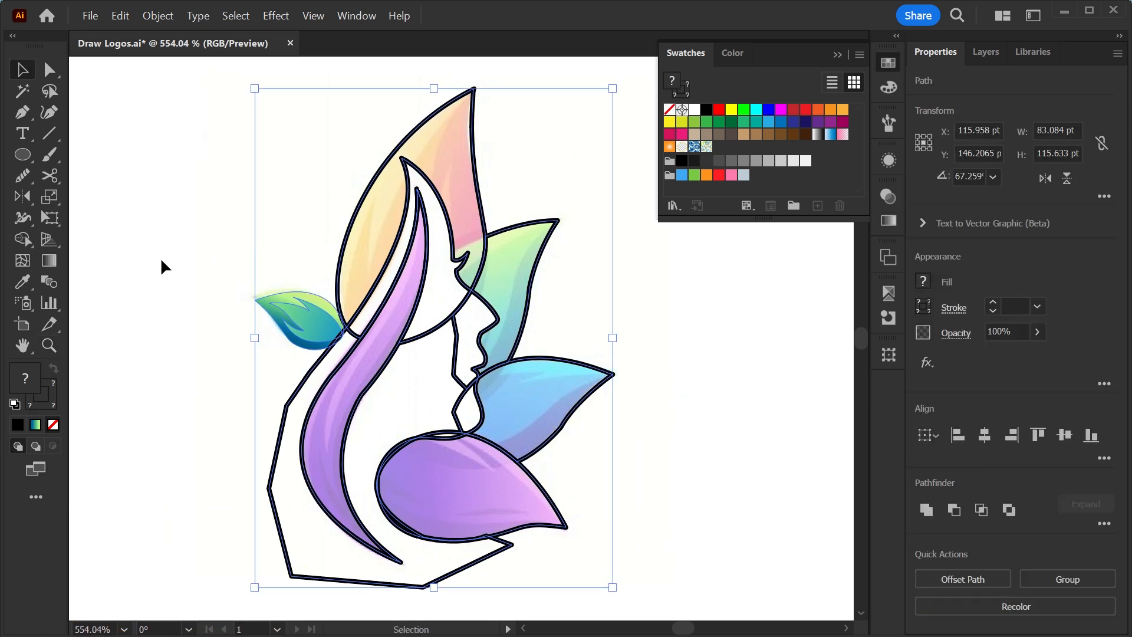
pyautogui.click(25, 241)
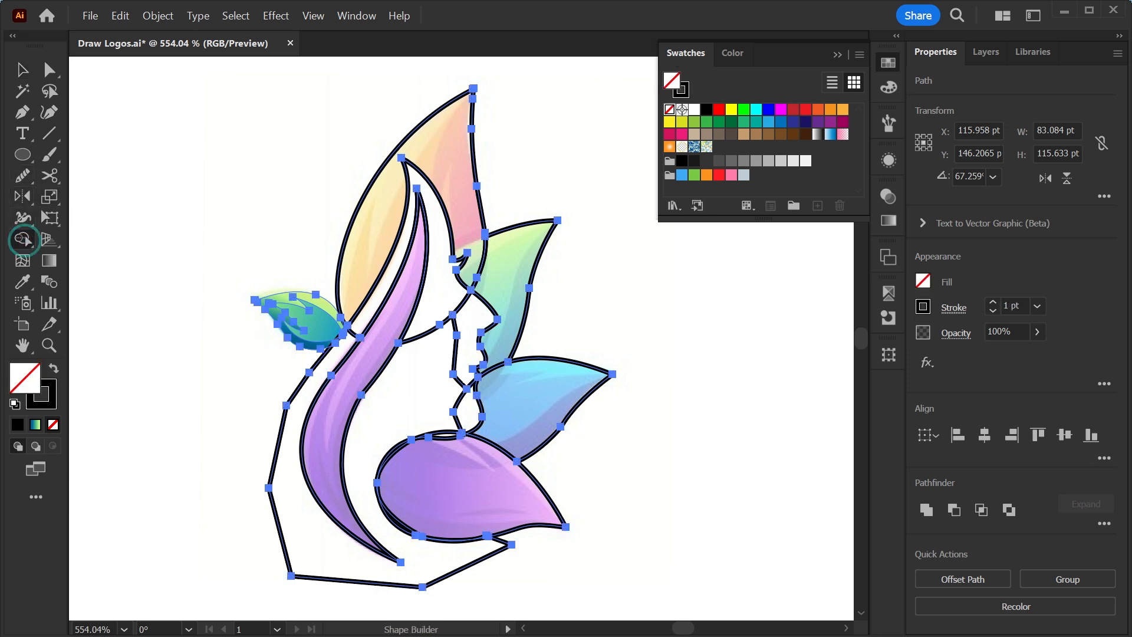
pyautogui.moveTo(446, 306)
pyautogui.mouseDown()
pyautogui.moveTo(466, 326)
pyautogui.moveTo(446, 377)
pyautogui.moveTo(462, 412)
pyautogui.mouseUp()
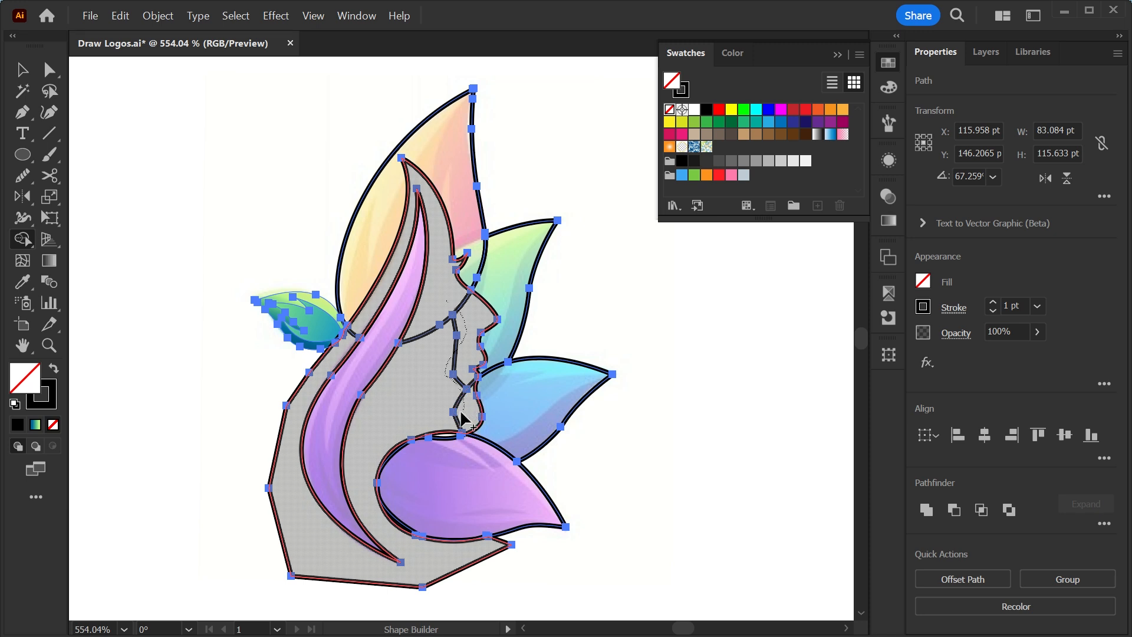
pyautogui.moveTo(443, 436)
pyautogui.mouseDown()
pyautogui.moveTo(391, 453)
pyautogui.moveTo(380, 471)
pyautogui.mouseUp()
pyautogui.press('v')
pyautogui.hotkey('ctrl', 'shift', 'a')
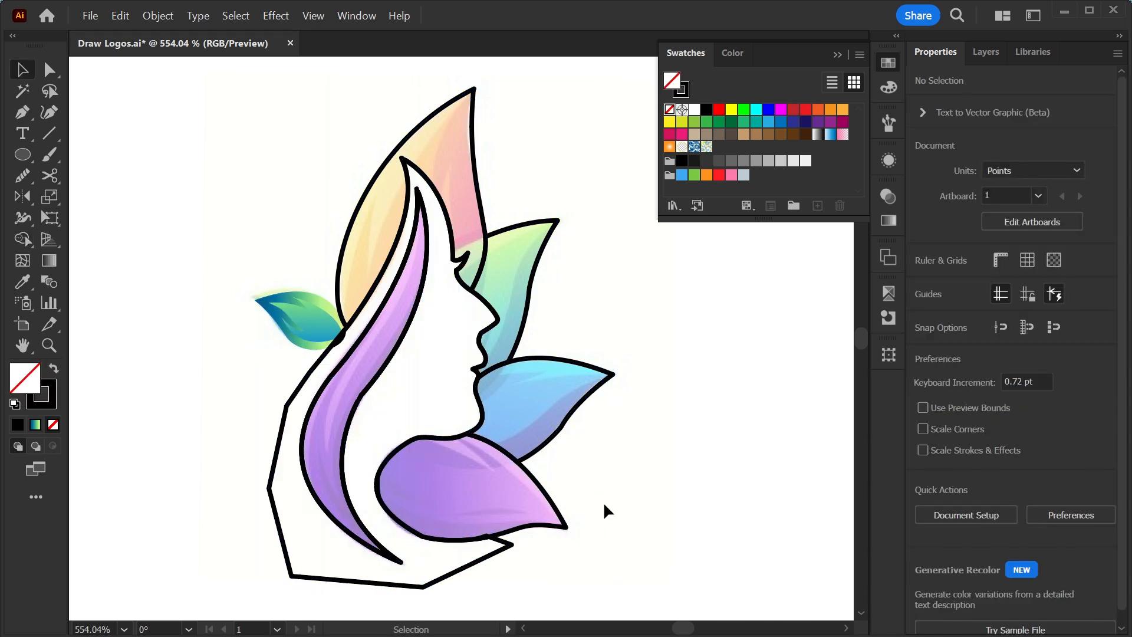
# Clean up the leftover overlap where the orange leaf and face outline meet the small green leaf using Shape Builder
pyautogui.hotkey('ctrl', 'a')
pyautogui.hotkey('shift', 'm')
pyautogui.scroll(5, 272, 294)
pyautogui.scroll(-5, 450, 408)
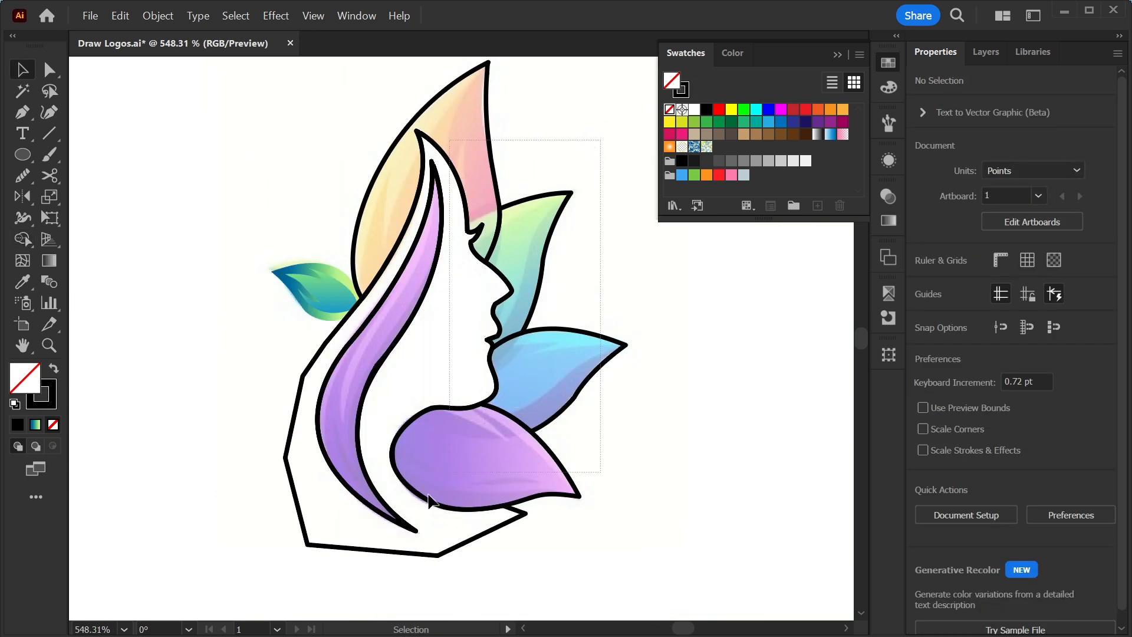
# Set the stroke weight of all the face, leaf and hair strand outlines to 0.5 pt
pyautogui.press('v')
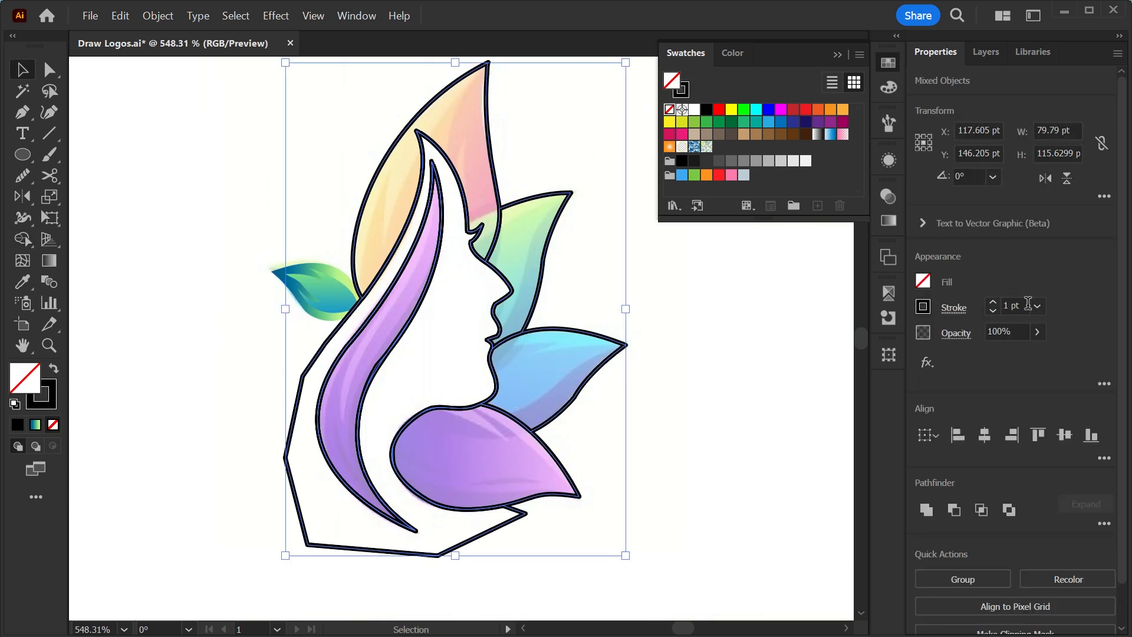
pyautogui.click(1036, 307)
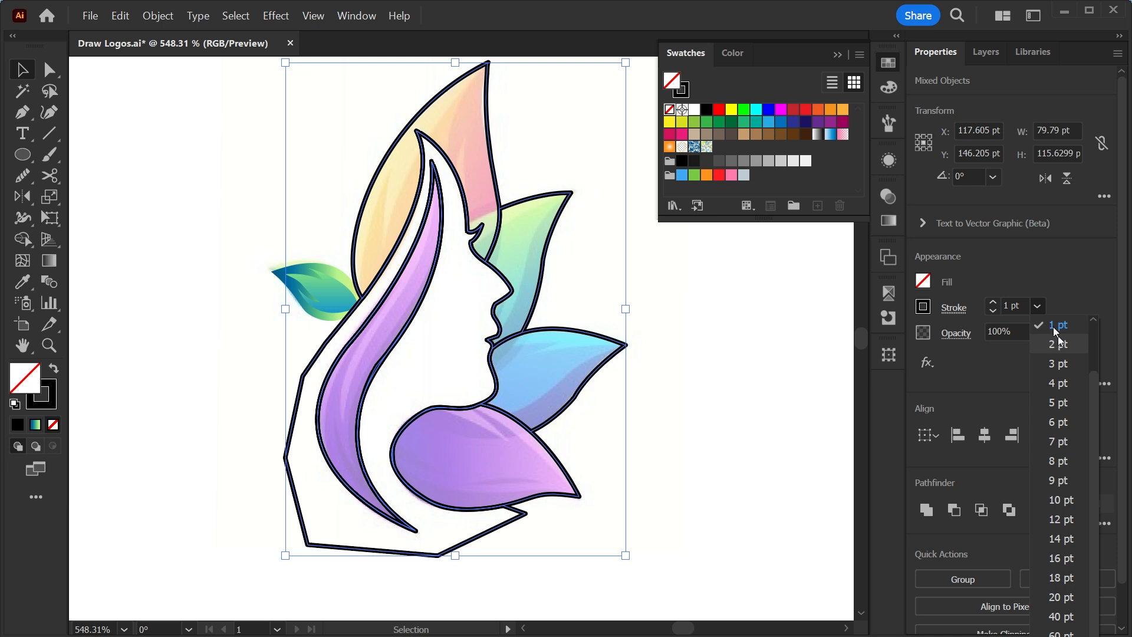
pyautogui.click(1020, 299)
pyautogui.write('0.5')
pyautogui.press('Return')
pyautogui.click(752, 371)
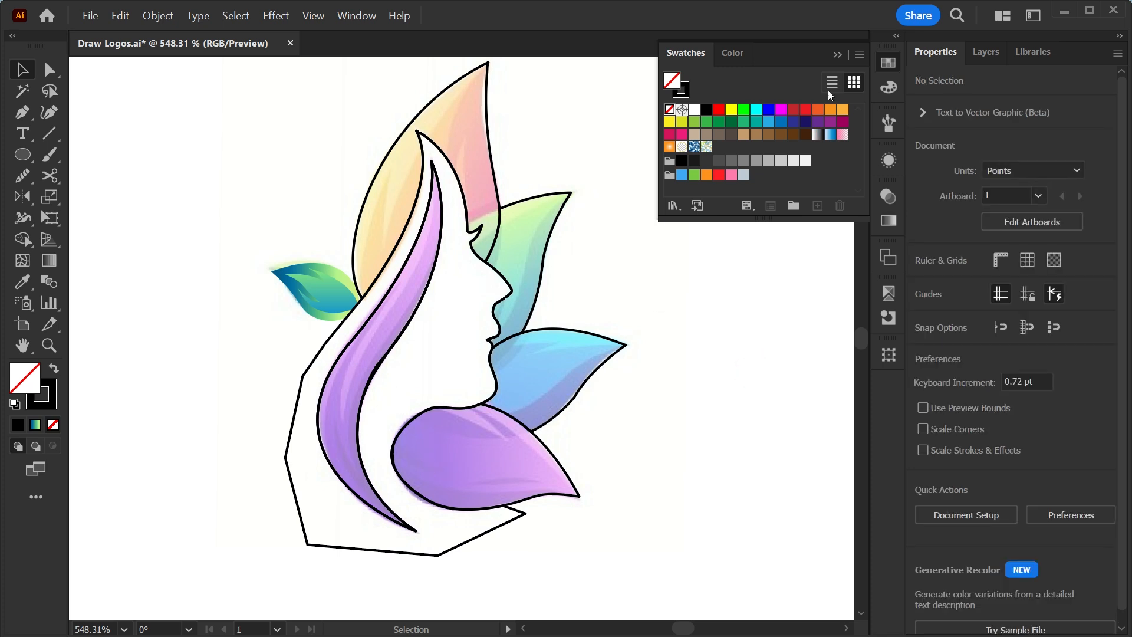
# Unlock the reference image and move it to the right, beside the traced outlines
pyautogui.click(837, 56)
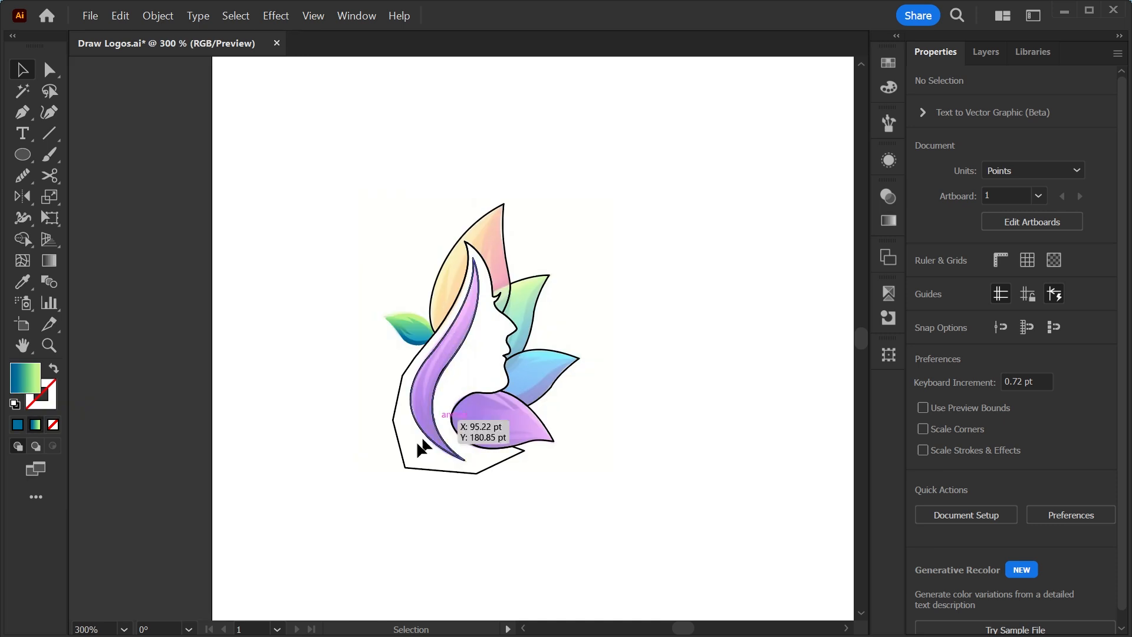
pyautogui.hotkey('ctrl', 'alt', '2')
pyautogui.moveTo(430, 251); pyautogui.dragTo(631, 248)
pyautogui.click(538, 187)
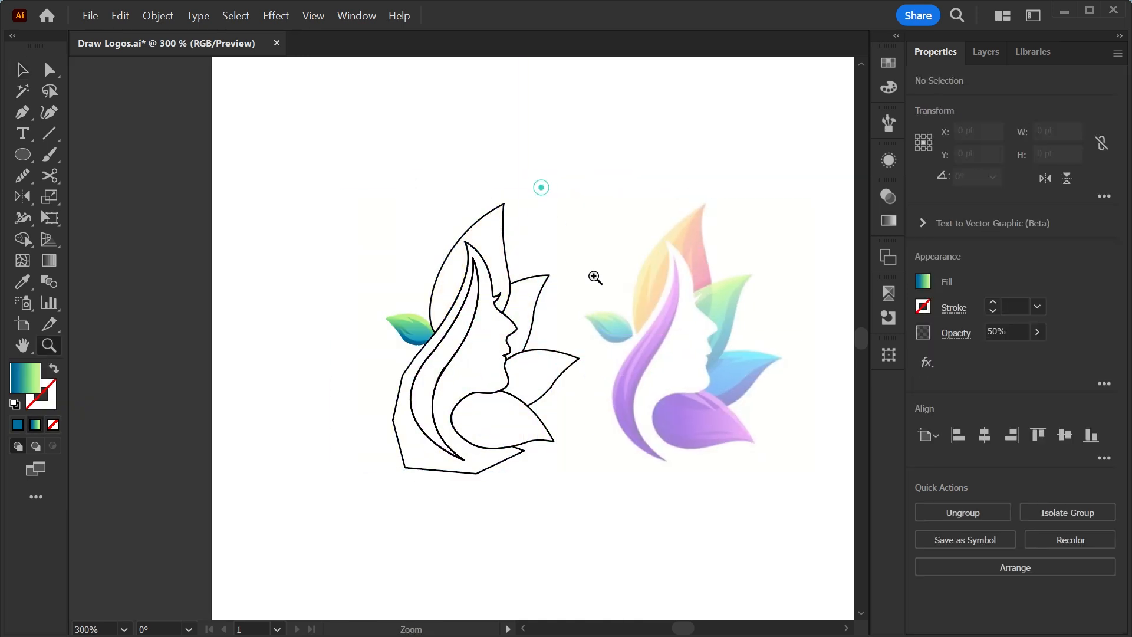
# Set the reference image's opacity to 100%
pyautogui.hscroll(2, 557, 277)
pyautogui.click(577, 270)
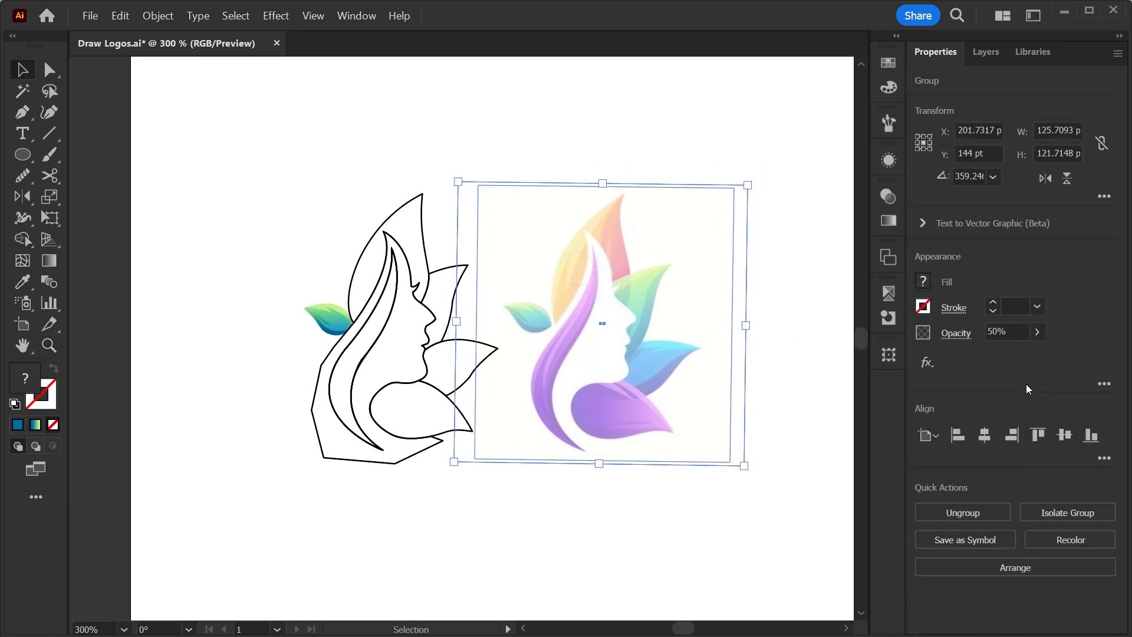
pyautogui.click(1018, 329)
pyautogui.write('100')
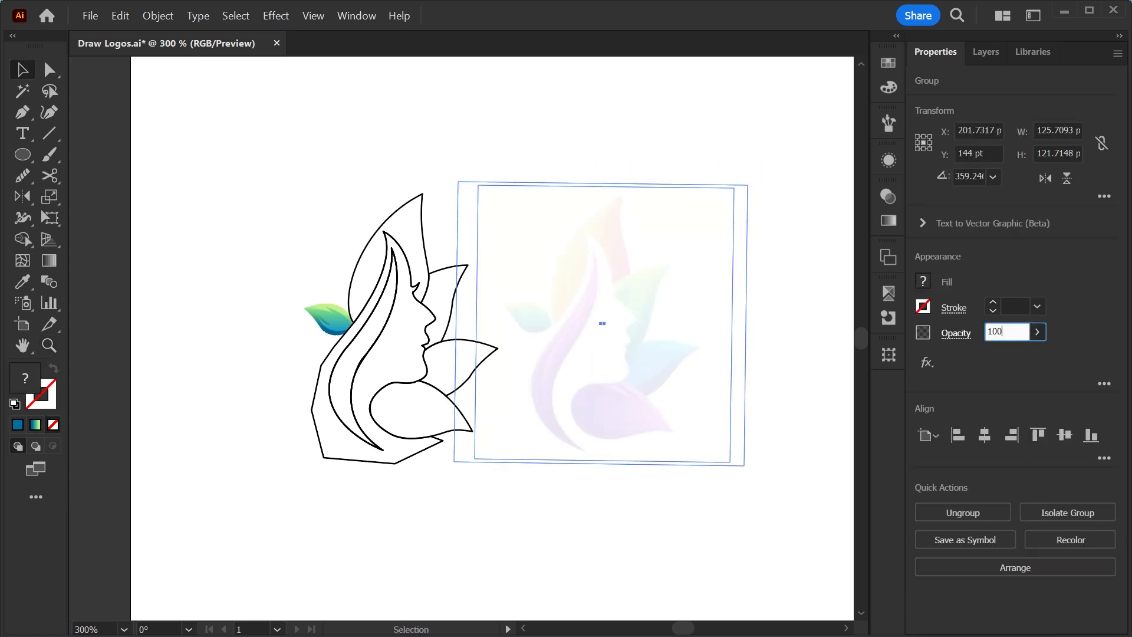
pyautogui.click(519, 487)
# Fill the traced long hair strand with the blue-to-green linear gradient and remove its stroke
pyautogui.press('z')
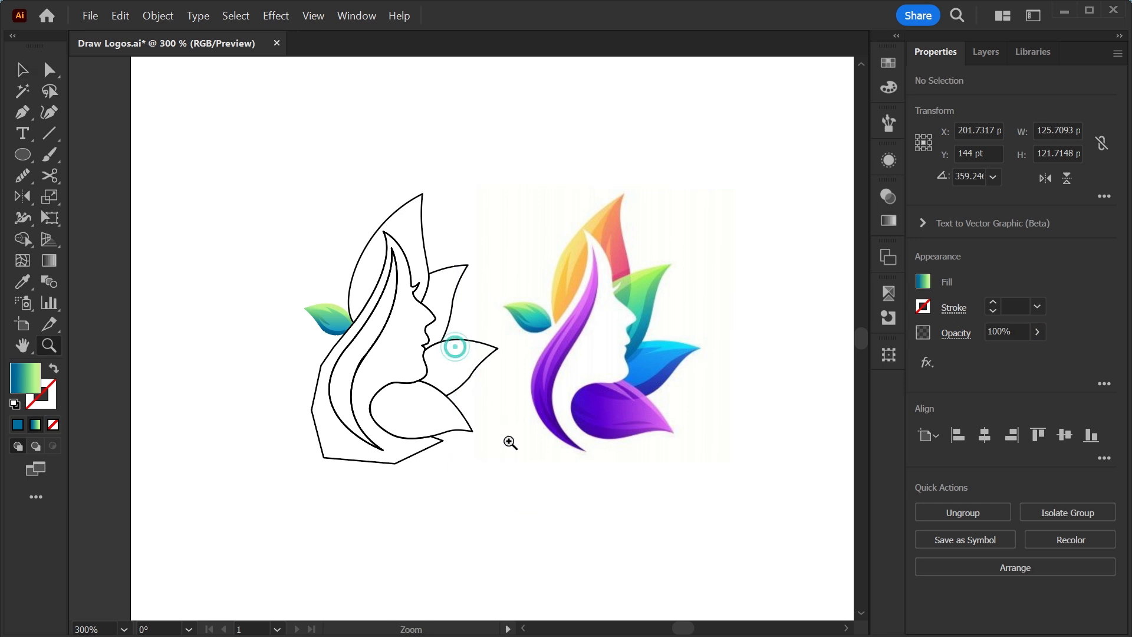
pyautogui.click(508, 439)
pyautogui.moveTo(499, 476); pyautogui.dragTo(480, 525)
pyautogui.press('v')
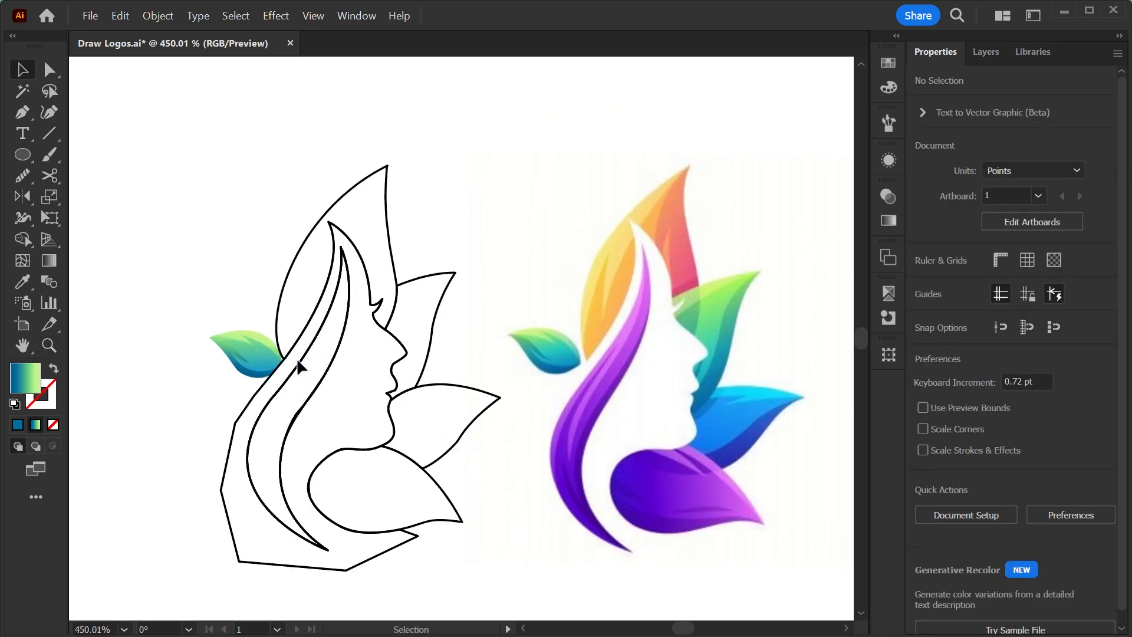
pyautogui.click(301, 362)
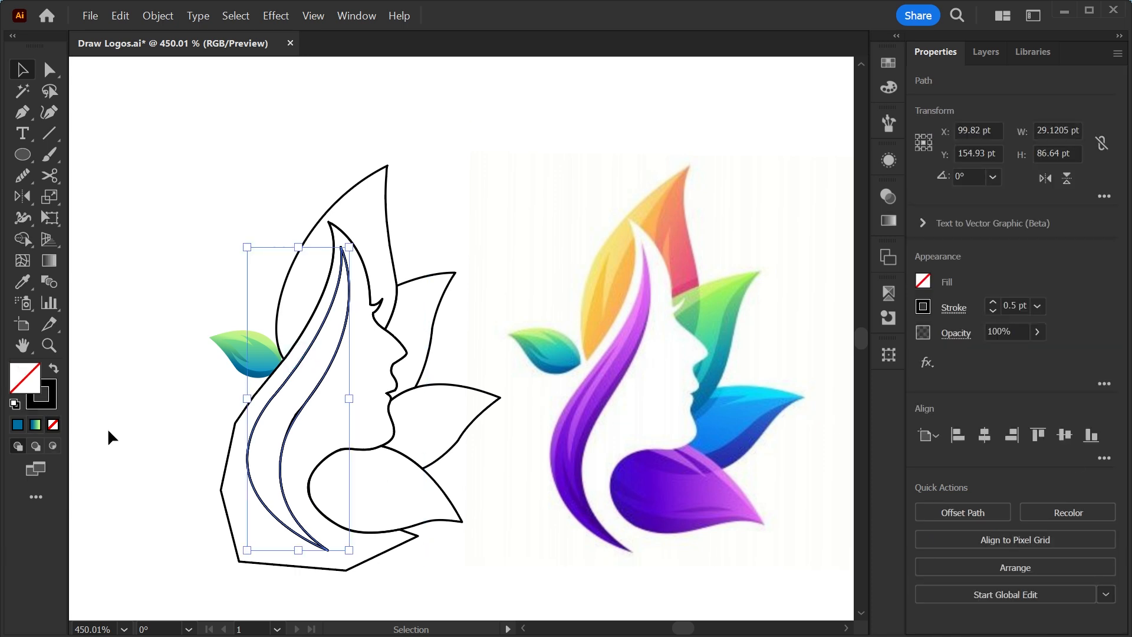
pyautogui.click(36, 423)
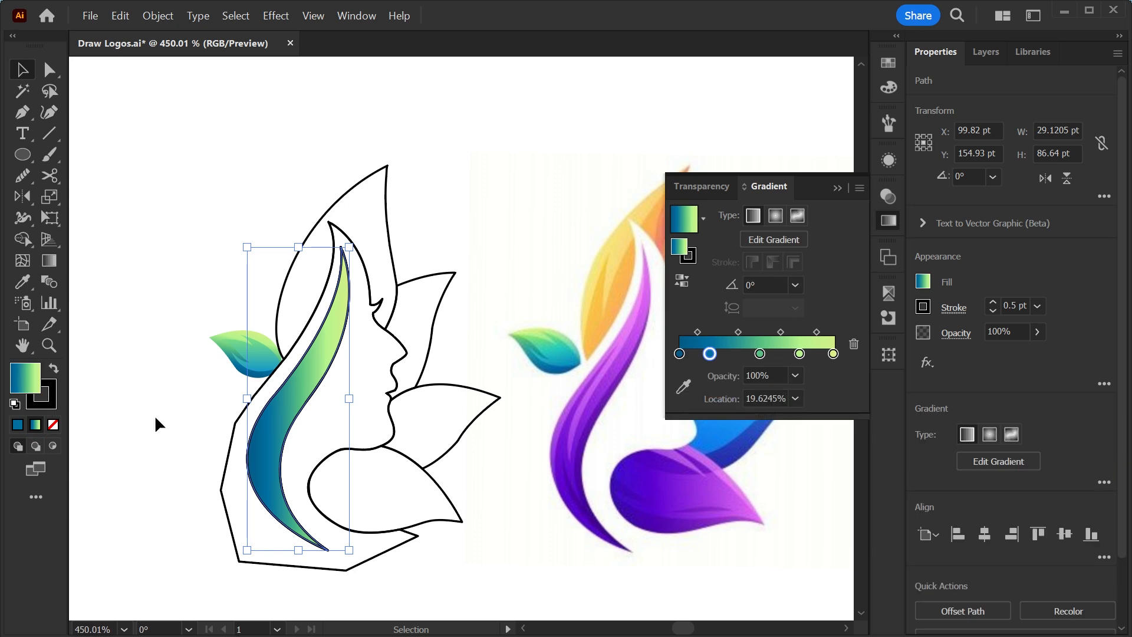
pyautogui.click(53, 401)
pyautogui.click(53, 425)
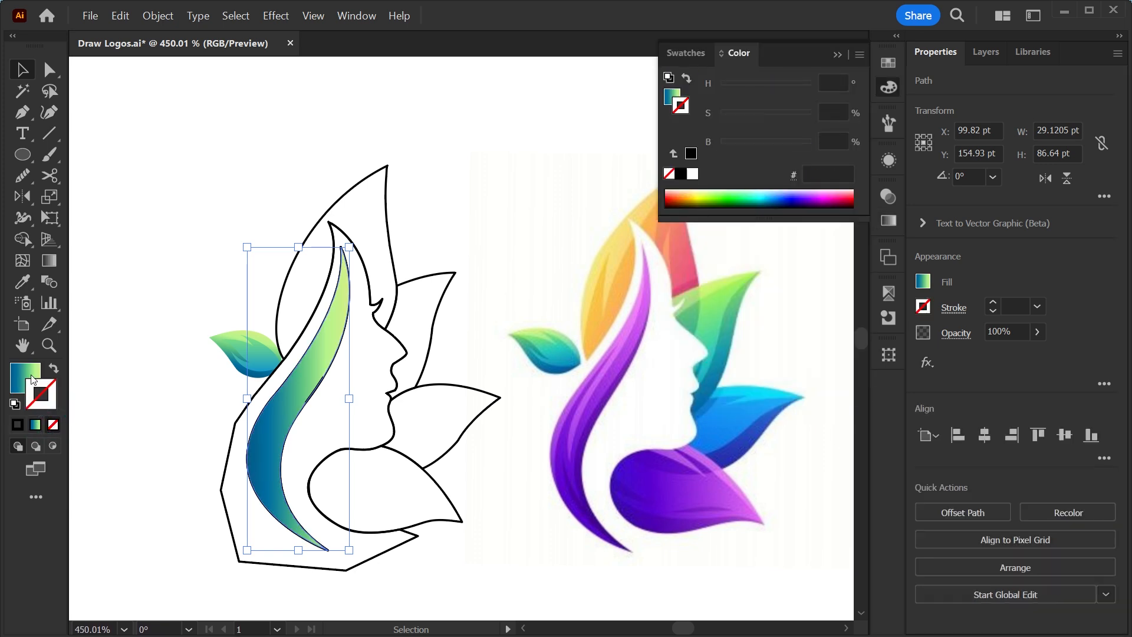
# Run the hair strand's gradient from its lower end up to its tip, delete the teal stop and shift the light green stop downward
pyautogui.click(26, 376)
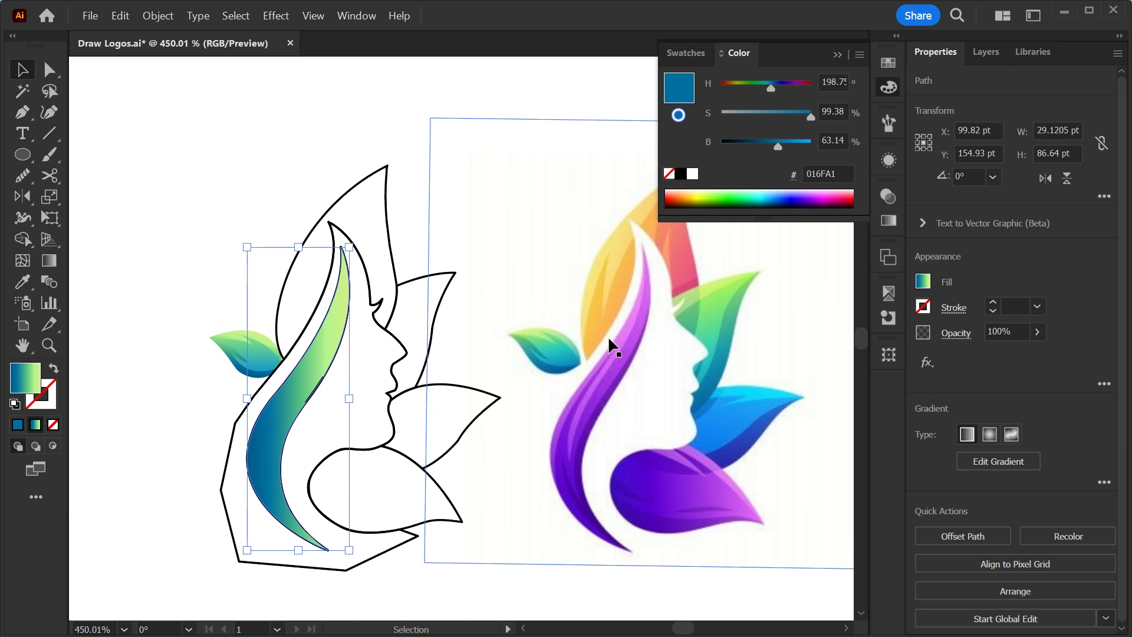
pyautogui.press('g')
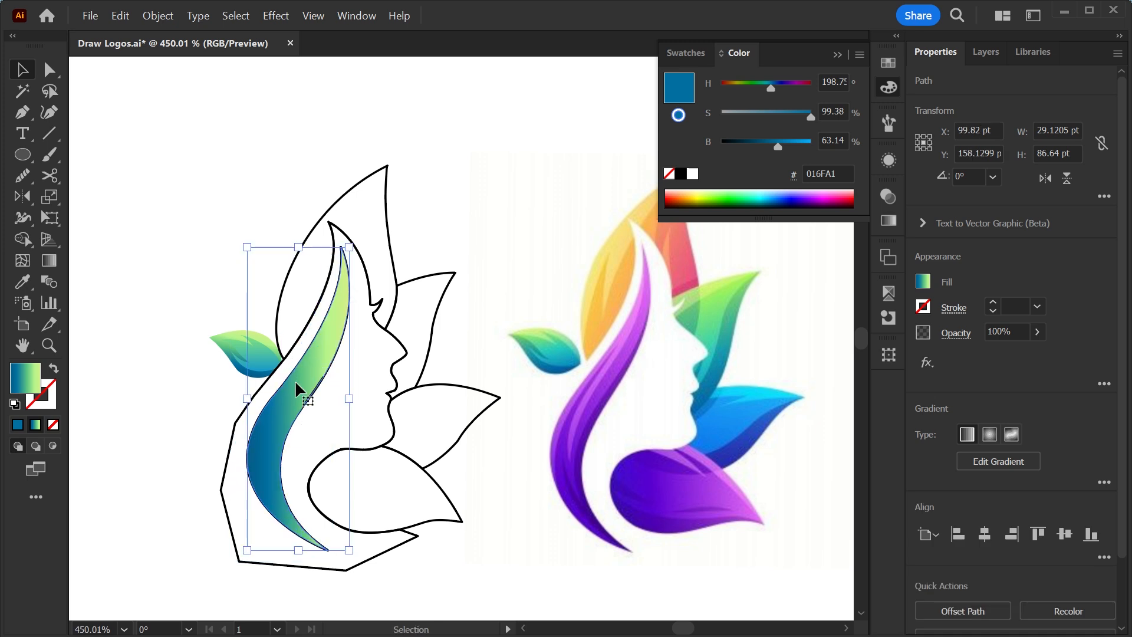
pyautogui.moveTo(281, 539); pyautogui.dragTo(332, 249)
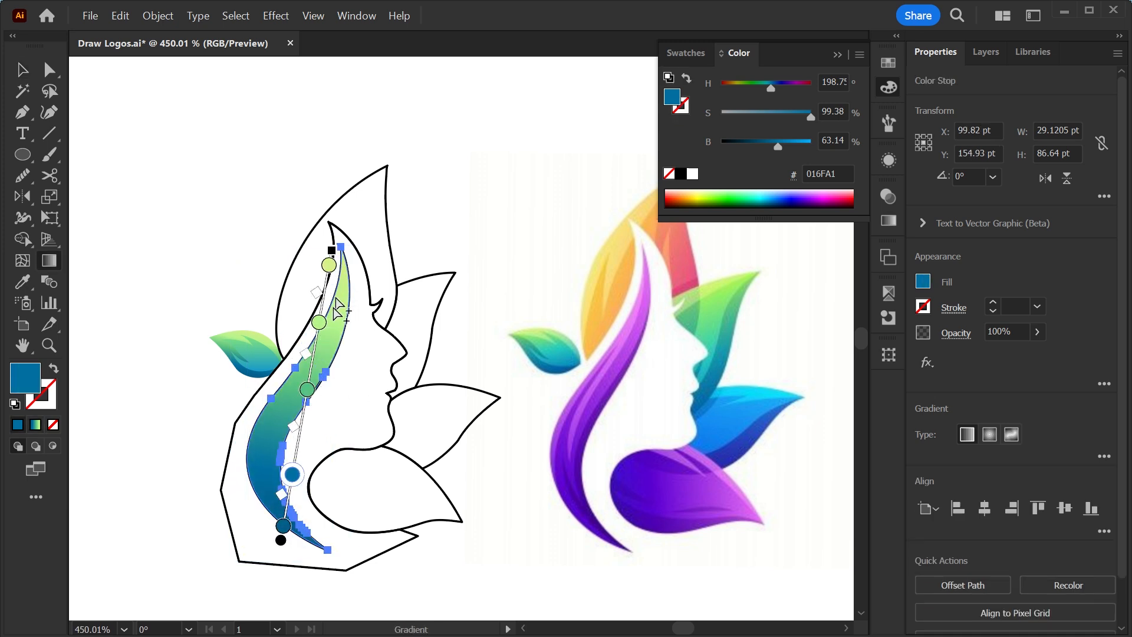
pyautogui.click(309, 390)
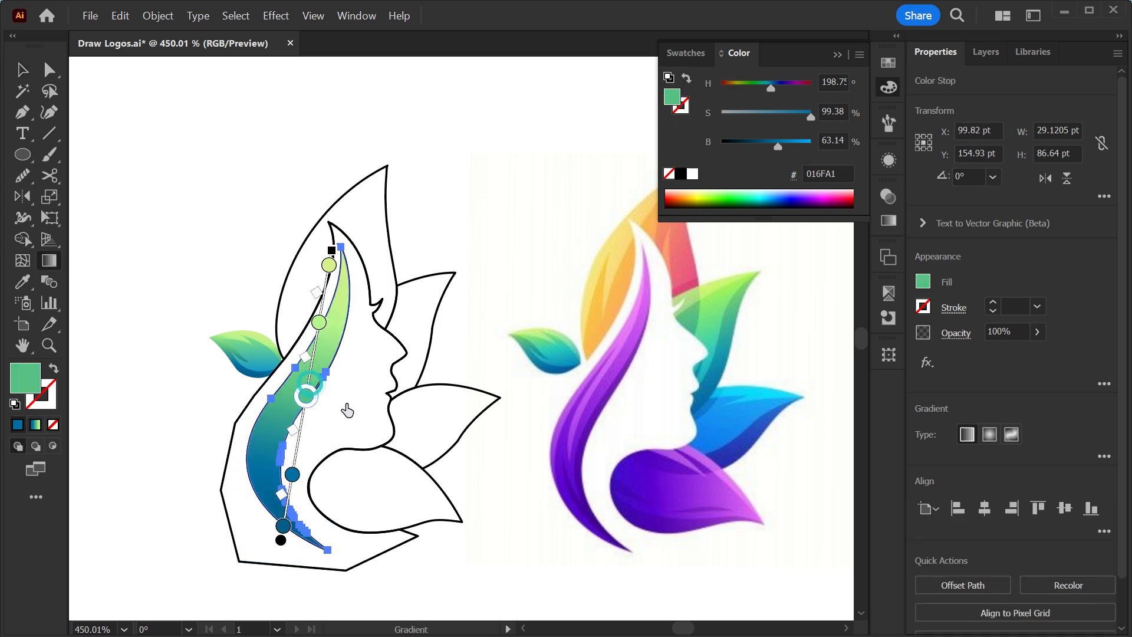
pyautogui.moveTo(308, 395); pyautogui.dragTo(359, 405)
pyautogui.moveTo(318, 324); pyautogui.dragTo(313, 357)
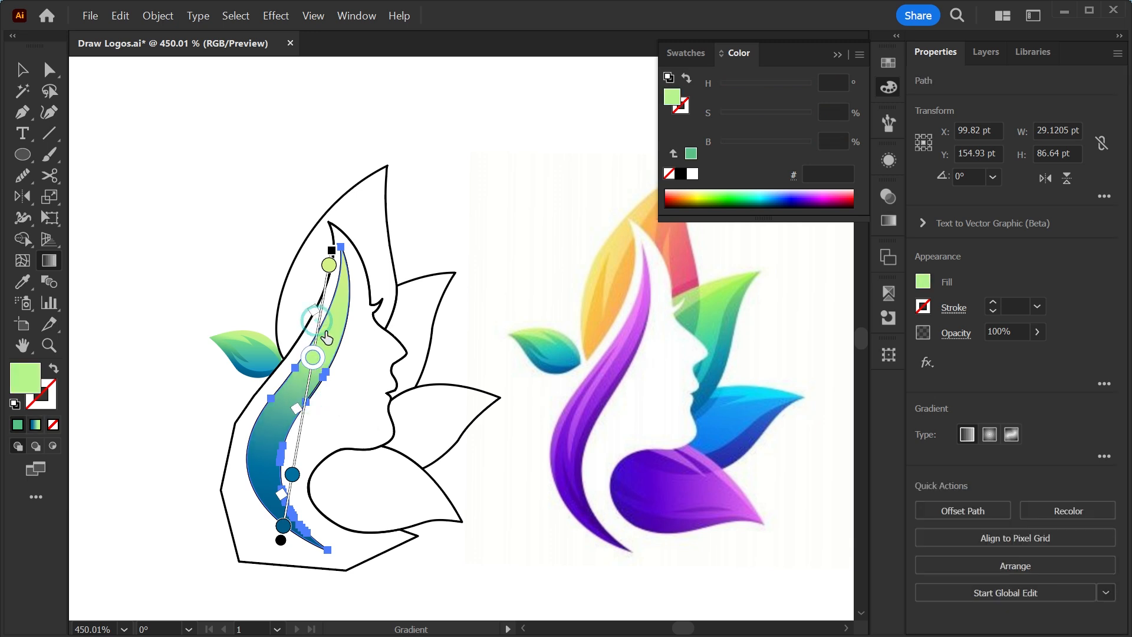
# Recolour the hair strand gradient's two upper stops with pink-violet DC7AED and purple BA4AEF sampled from the reference hair
pyautogui.click(330, 266)
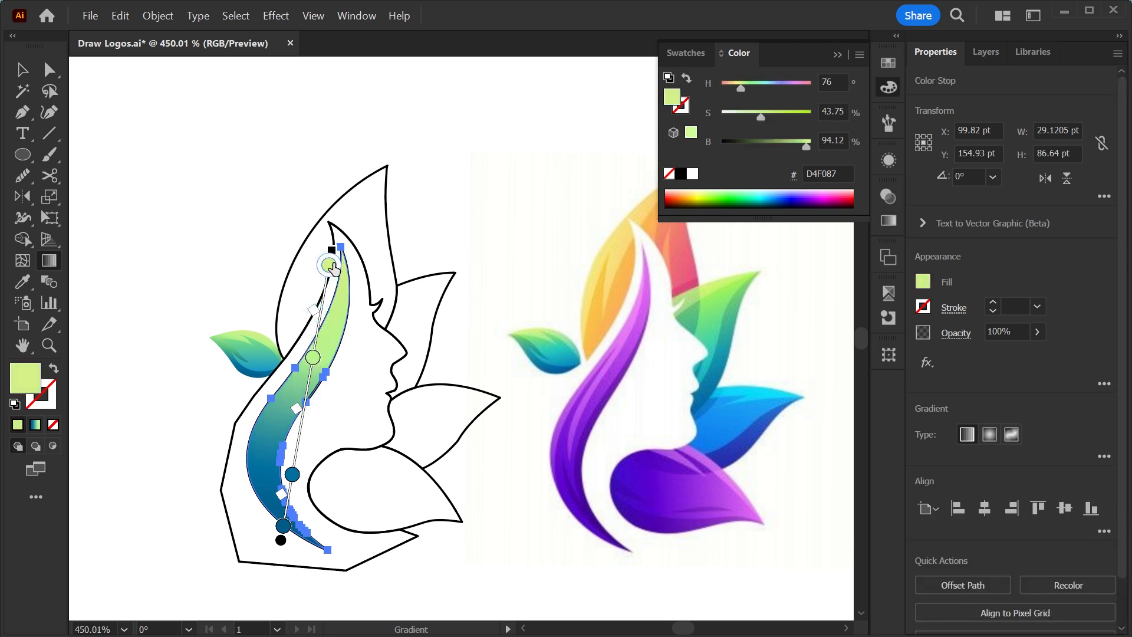
pyautogui.press('i')
pyautogui.click(648, 260)
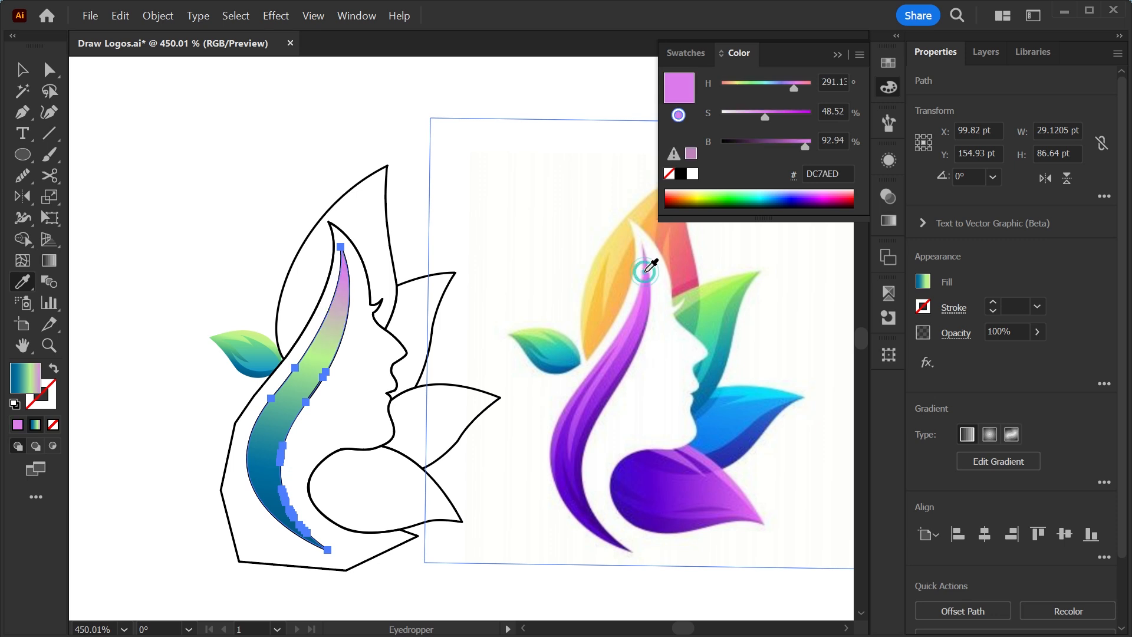
pyautogui.press('g')
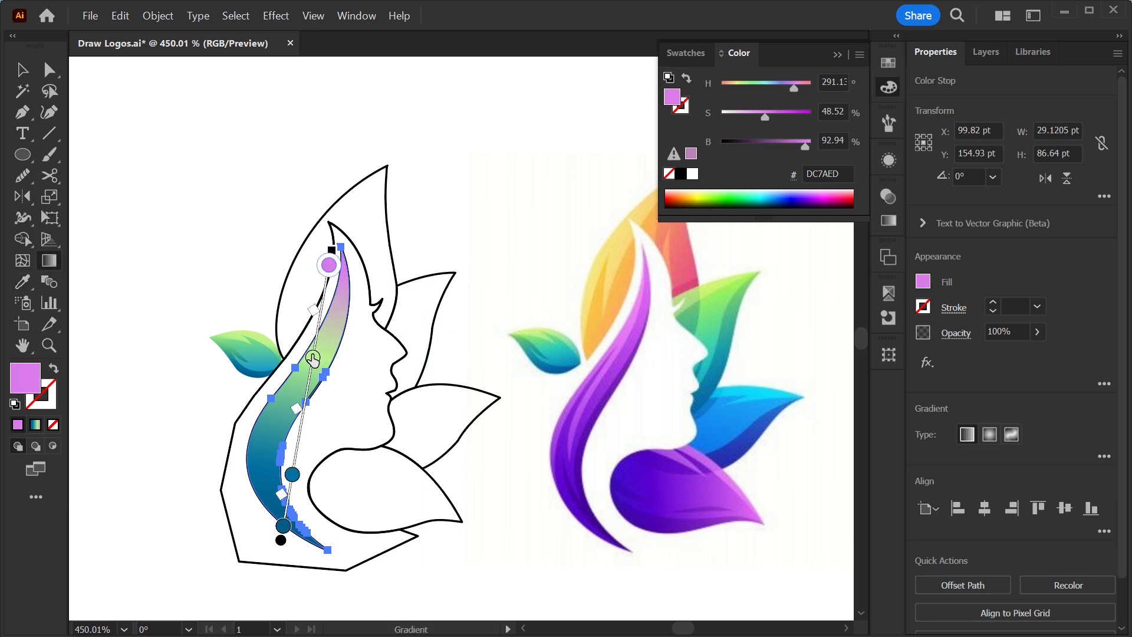
pyautogui.click(312, 357)
pyautogui.press('i')
pyautogui.click(599, 354)
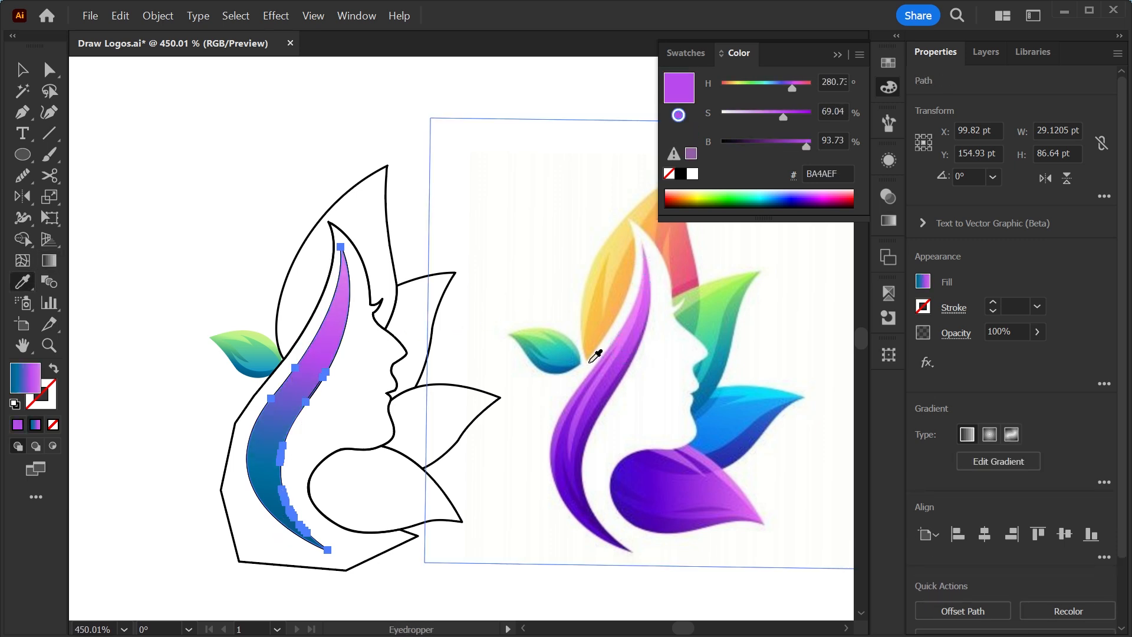
# Recolour the hair strand gradient's two lower stops with purple 7718D3 and deep violet 5305BC sampled from the reference hair
pyautogui.press('v')
pyautogui.press('g')
pyautogui.click(294, 445)
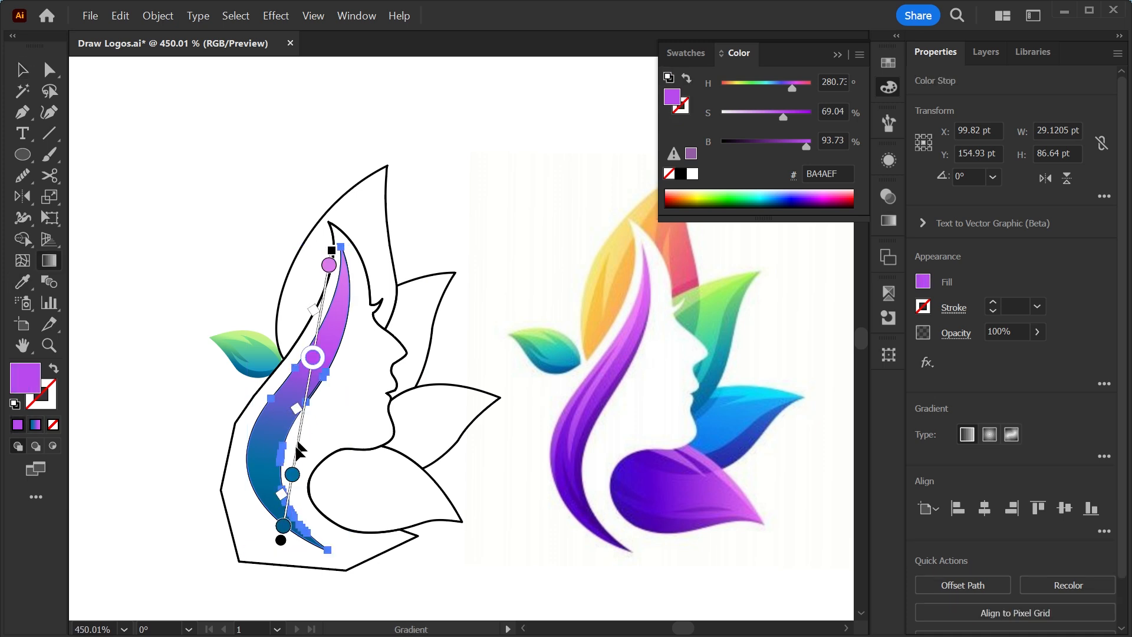
pyautogui.press('i')
pyautogui.click(586, 427)
pyautogui.press('v')
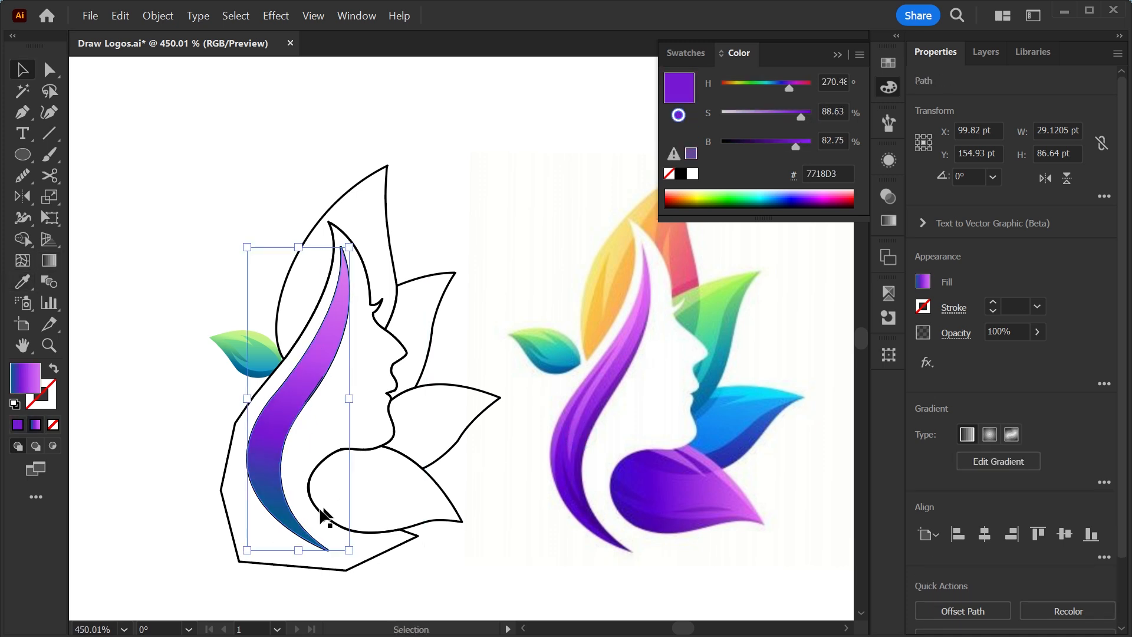
pyautogui.press('g')
pyautogui.click(283, 524)
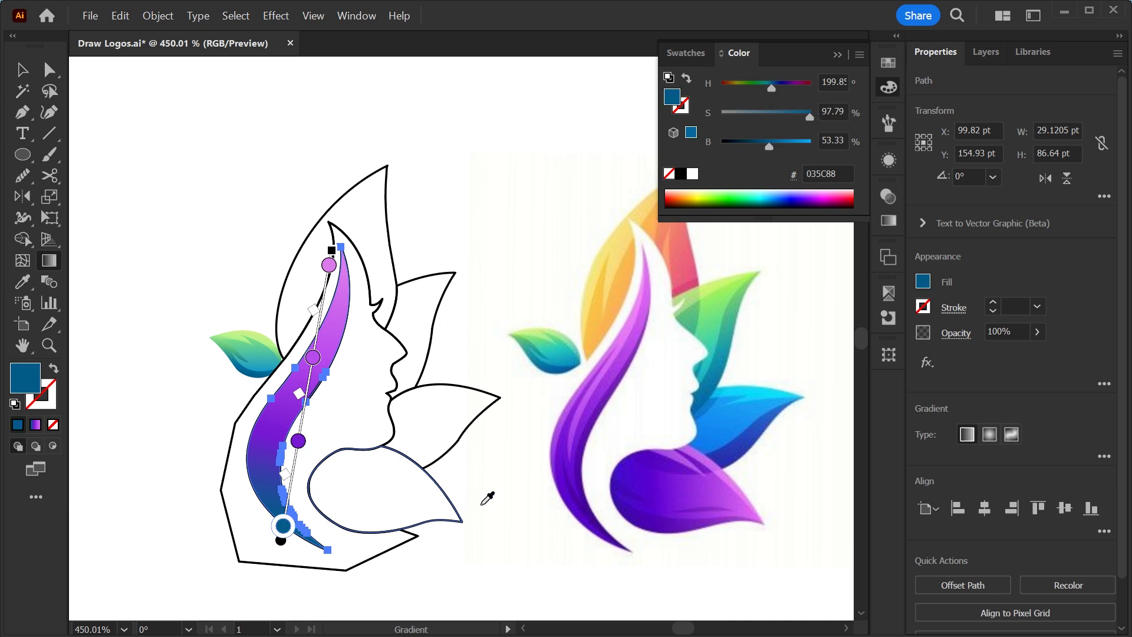
pyautogui.press('i')
pyautogui.click(606, 536)
pyautogui.press('v')
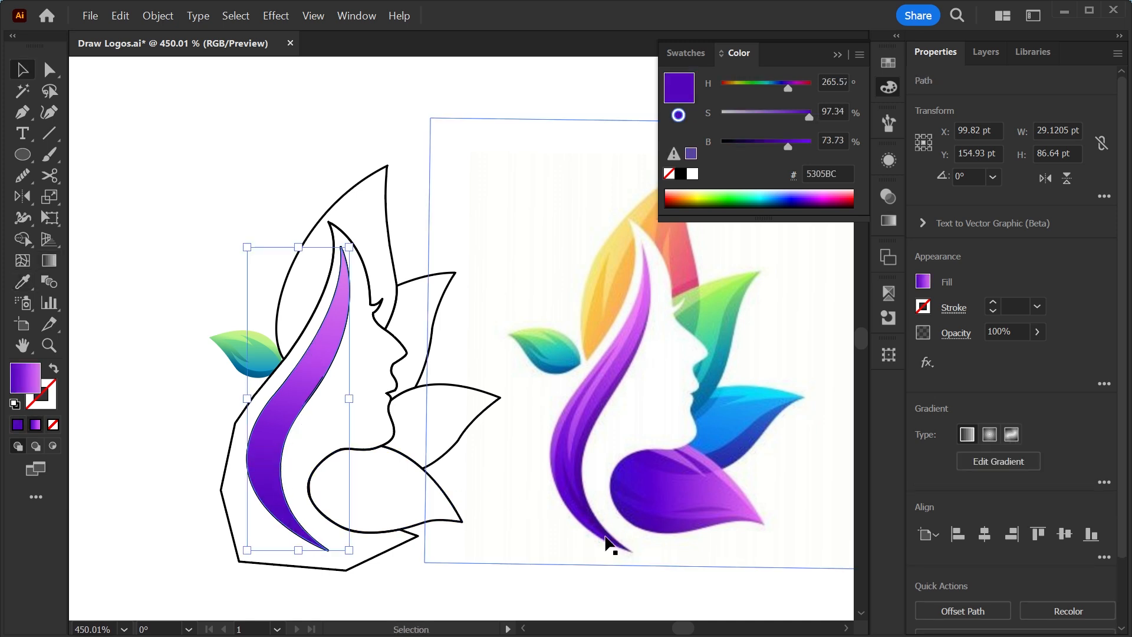
pyautogui.click(335, 384)
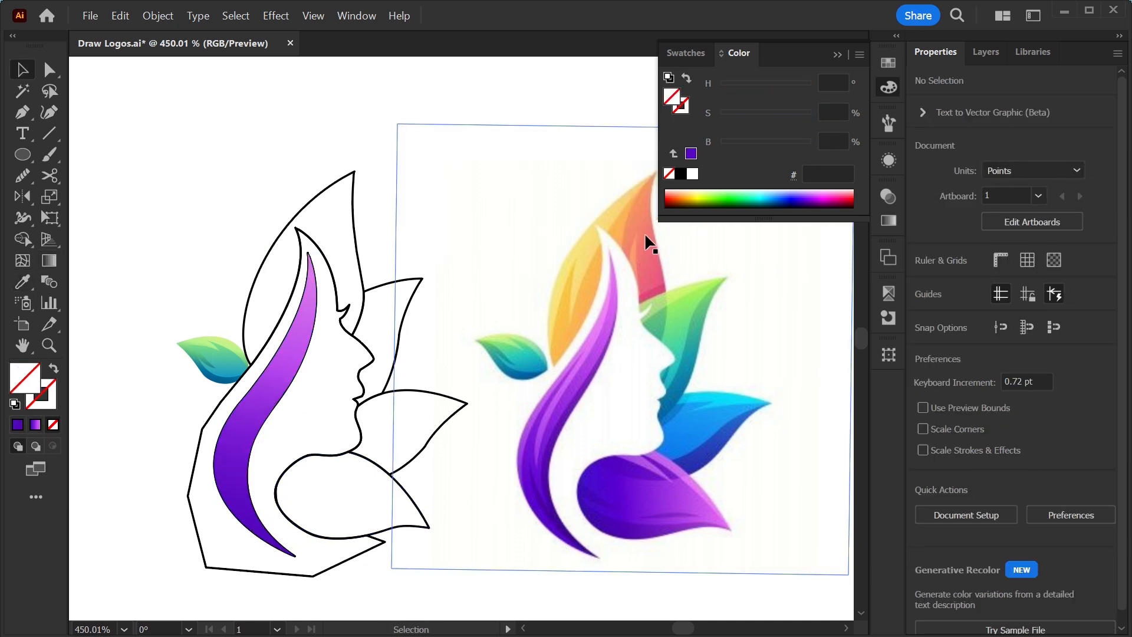
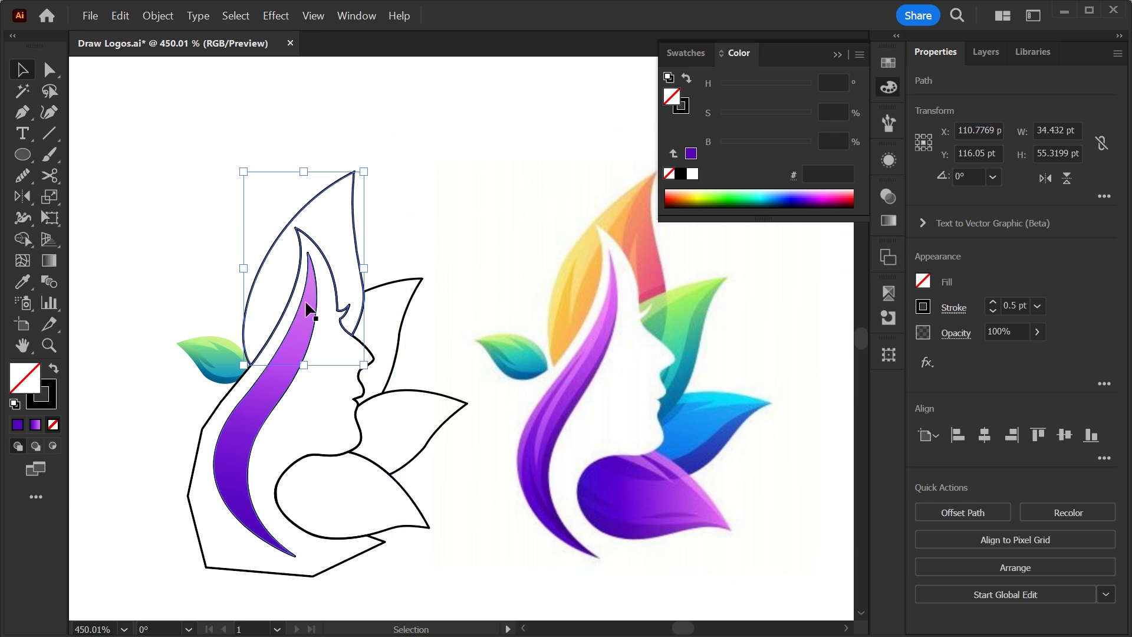
# Apply the purple gradient to the large upper leaf and recolour its first stop with yellow-orange sampled from the reference leaf
pyautogui.press('g')
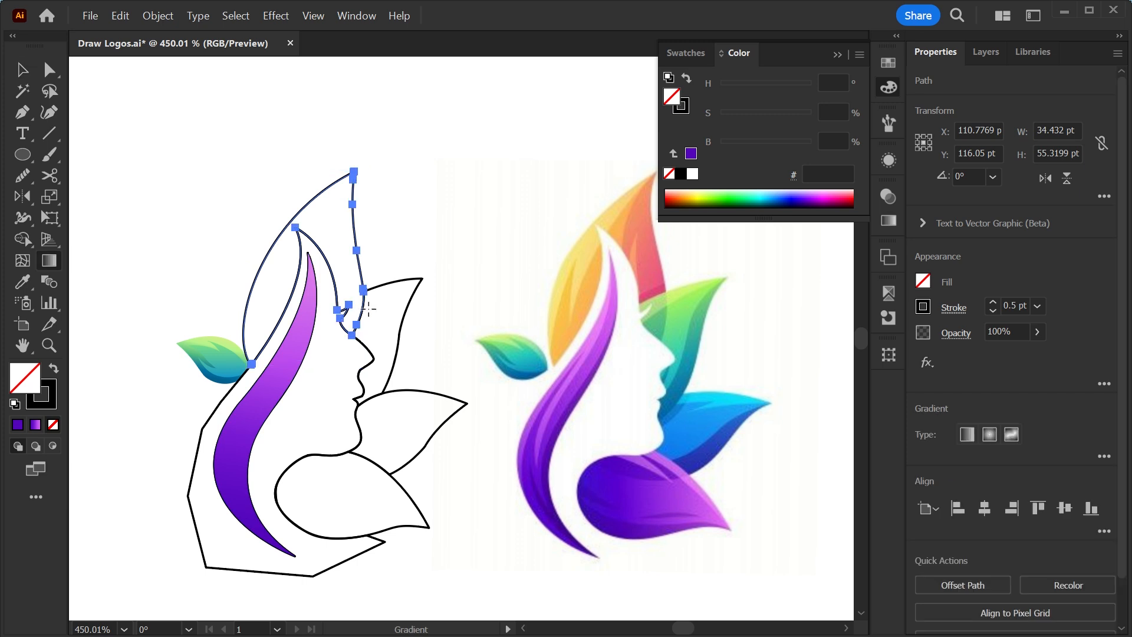
pyautogui.click(42, 418)
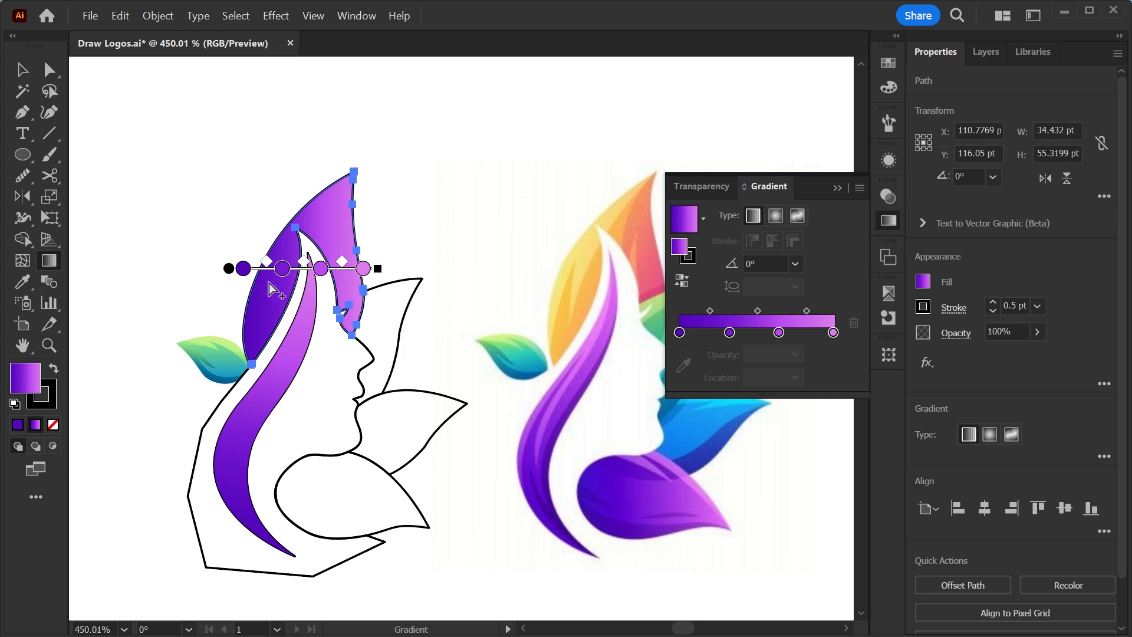
pyautogui.click(243, 269)
pyautogui.press('i')
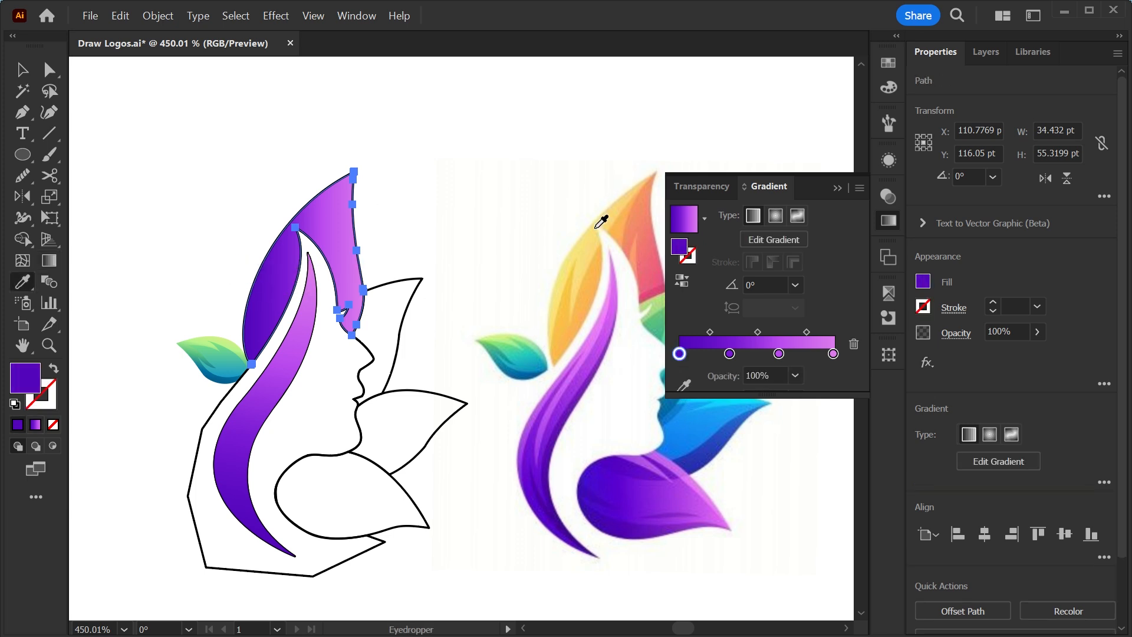
pyautogui.click(564, 294)
# Recolour the large upper leaf gradient's second and third stops with orange and pink-red sampled from the reference leaf
pyautogui.press('g')
pyautogui.click(282, 268)
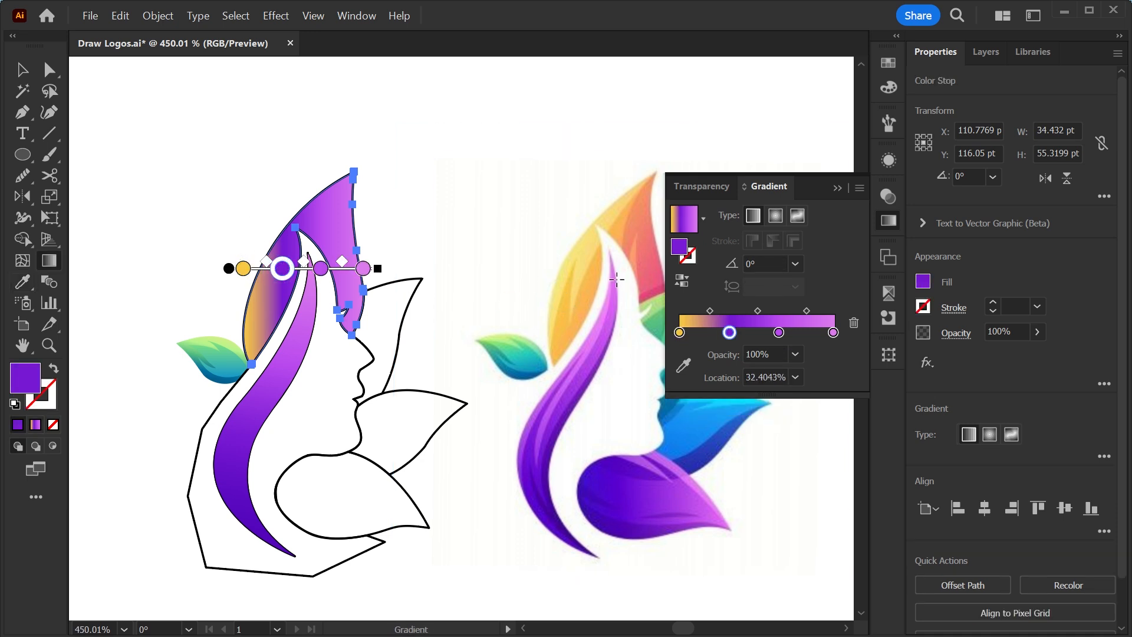
pyautogui.press('i')
pyautogui.click(628, 227)
pyautogui.press('v')
pyautogui.press('g')
pyautogui.click(320, 268)
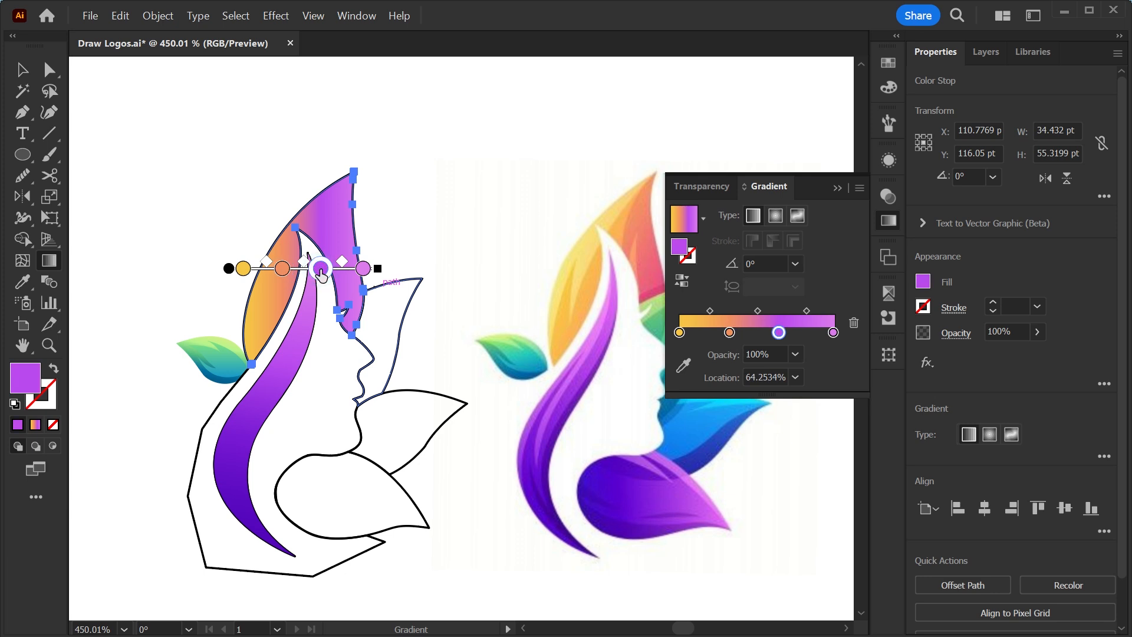
pyautogui.press('i')
pyautogui.click(653, 253)
# Delete the large leaf gradient's last purple stop, move the pink-red stop to about 80% and tilt the gradient to about -10.5°
pyautogui.press('v')
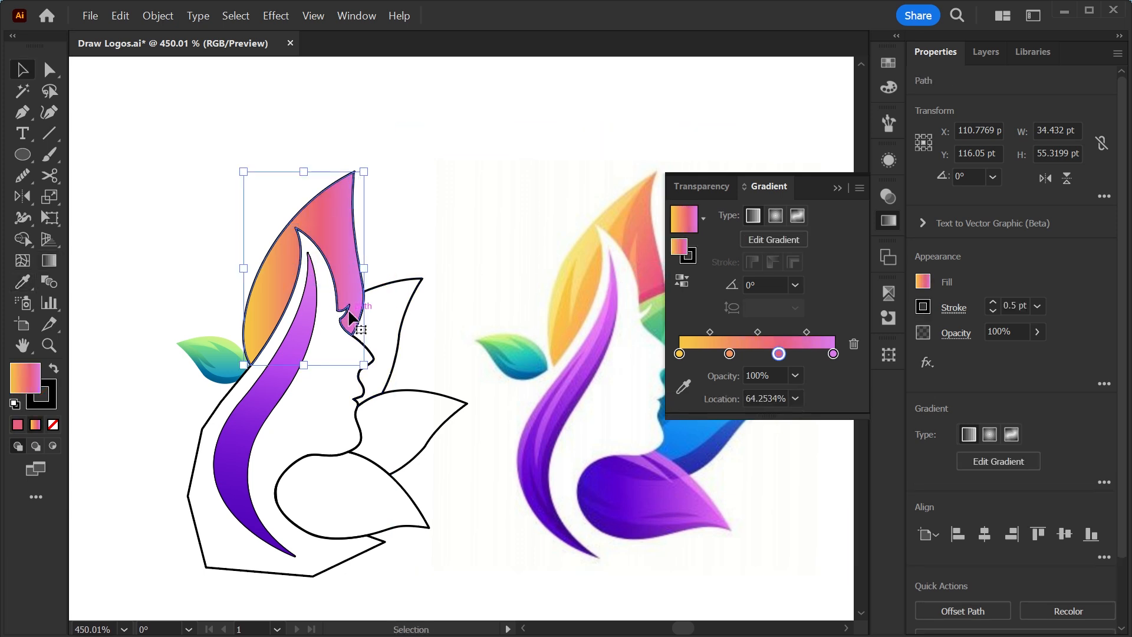
pyautogui.press('g')
pyautogui.moveTo(363, 268); pyautogui.dragTo(365, 312)
pyautogui.moveTo(320, 269); pyautogui.dragTo(340, 268)
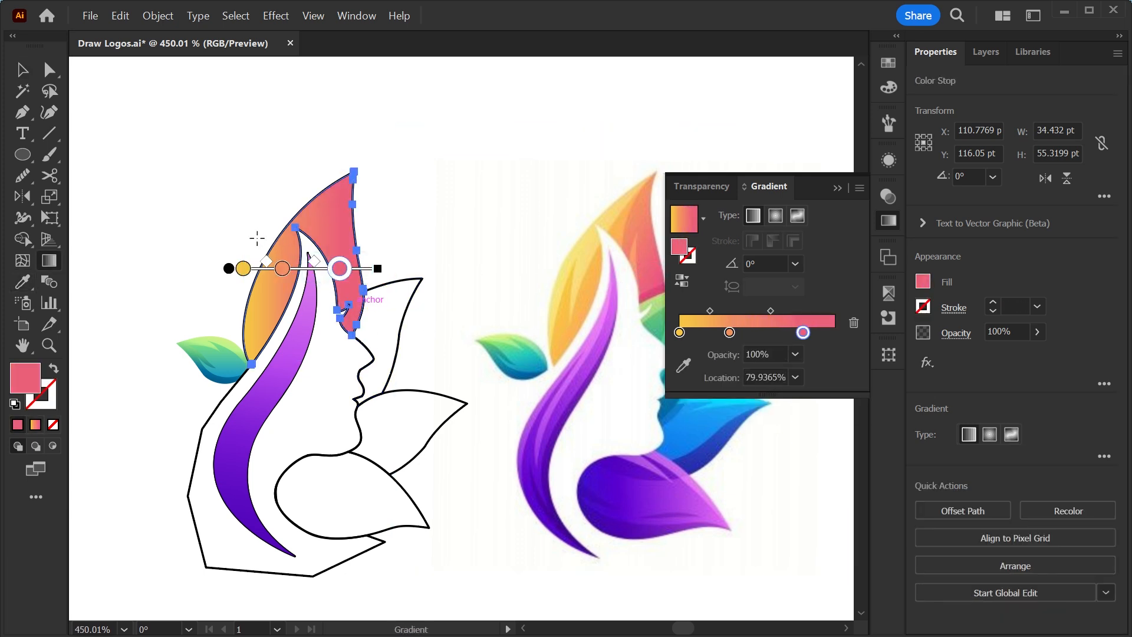
pyautogui.moveTo(254, 240); pyautogui.dragTo(375, 263)
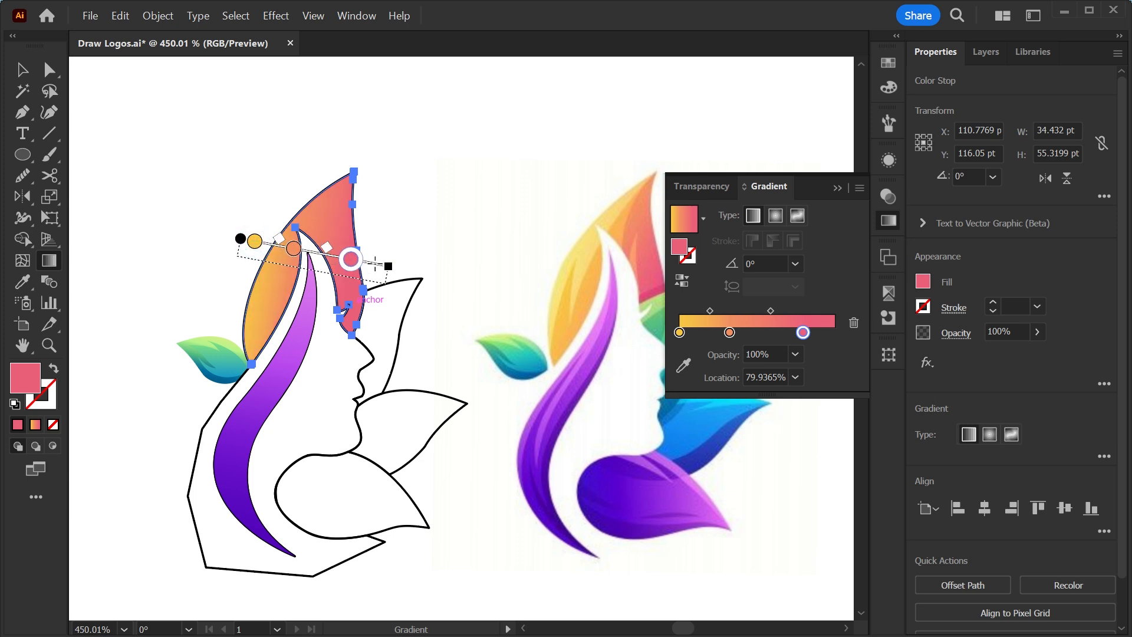
# Remove the black stroke from the large orange-to-pink leaf
pyautogui.press('v')
pyautogui.click(416, 182)
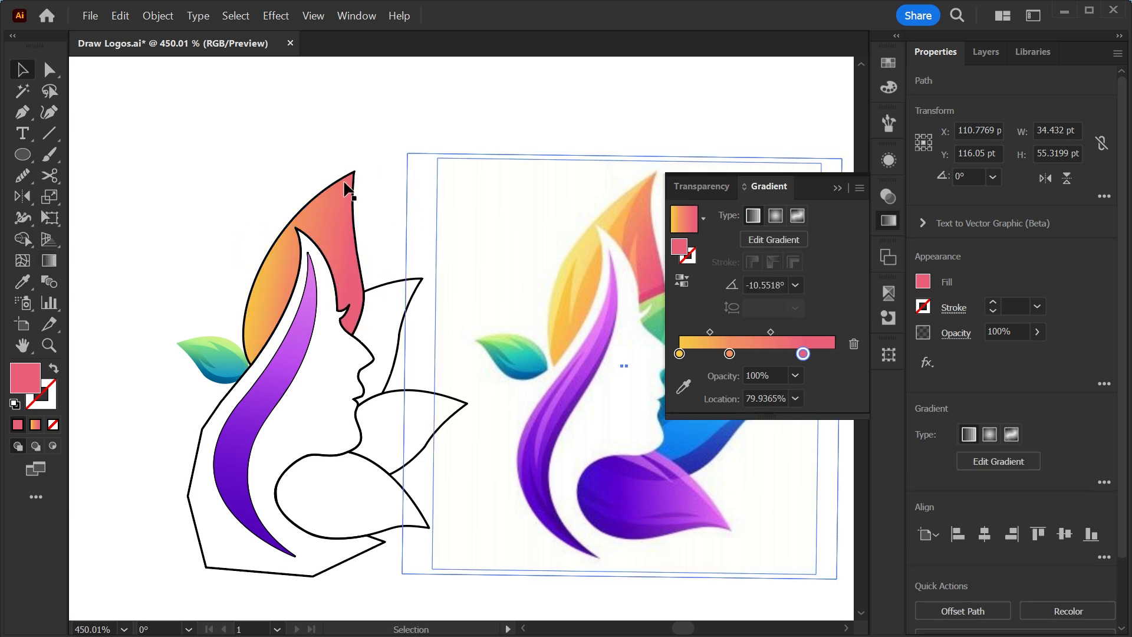
pyautogui.click(278, 221)
pyautogui.click(42, 393)
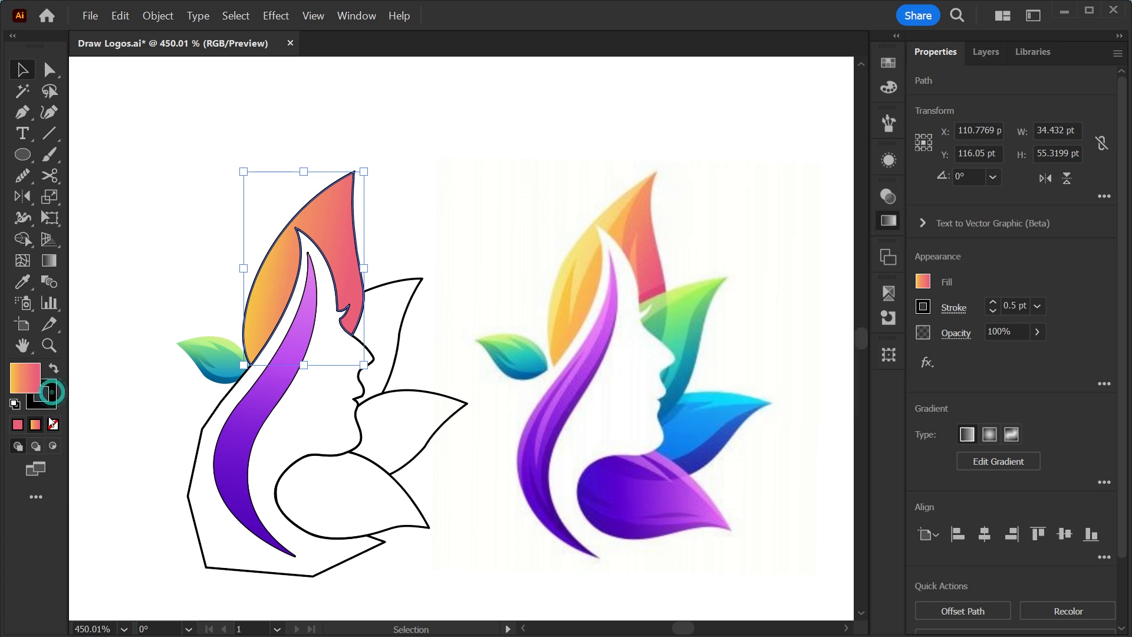
pyautogui.click(52, 423)
pyautogui.click(157, 246)
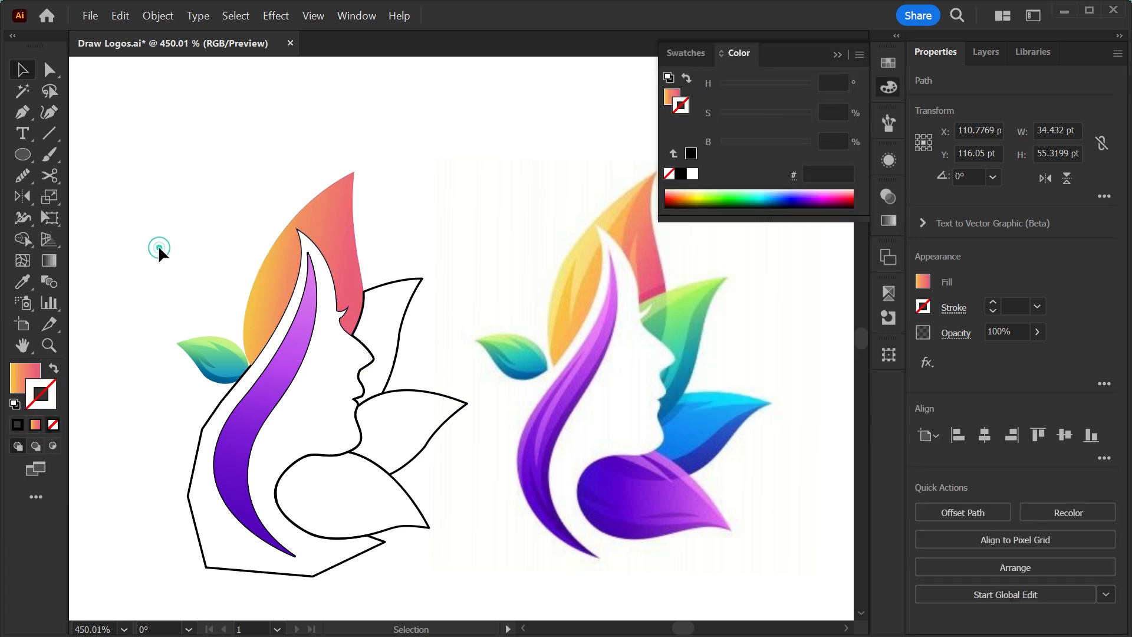
# Copy the small green leaf's gradient fill and stroke-free appearance onto the leaf outline beside the face with the Eyedropper
pyautogui.click(387, 282)
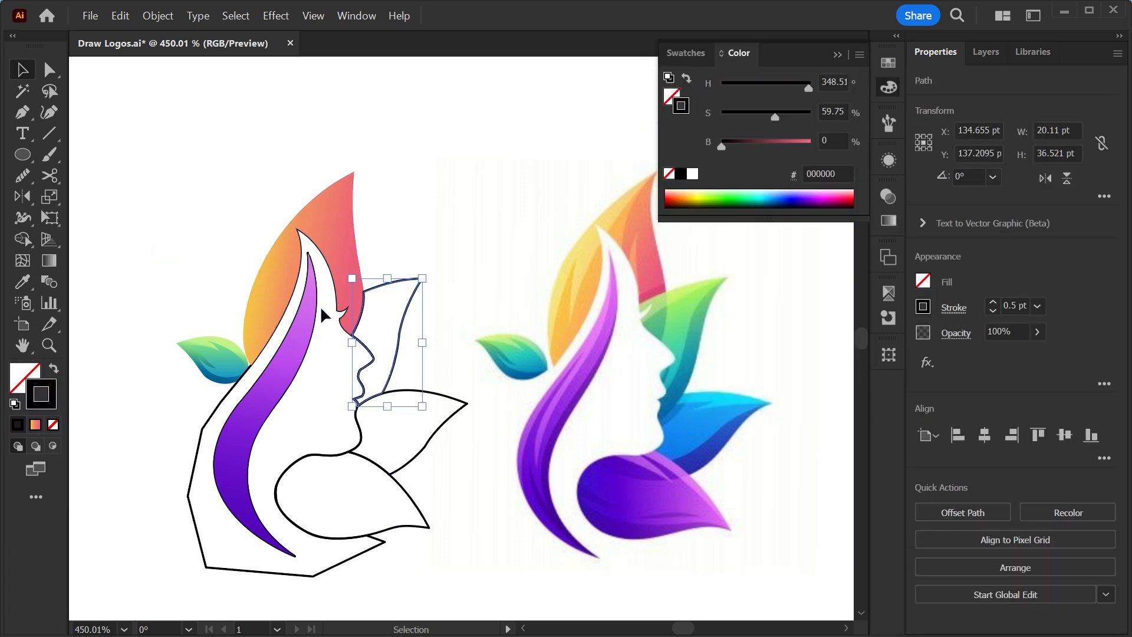
pyautogui.press('i')
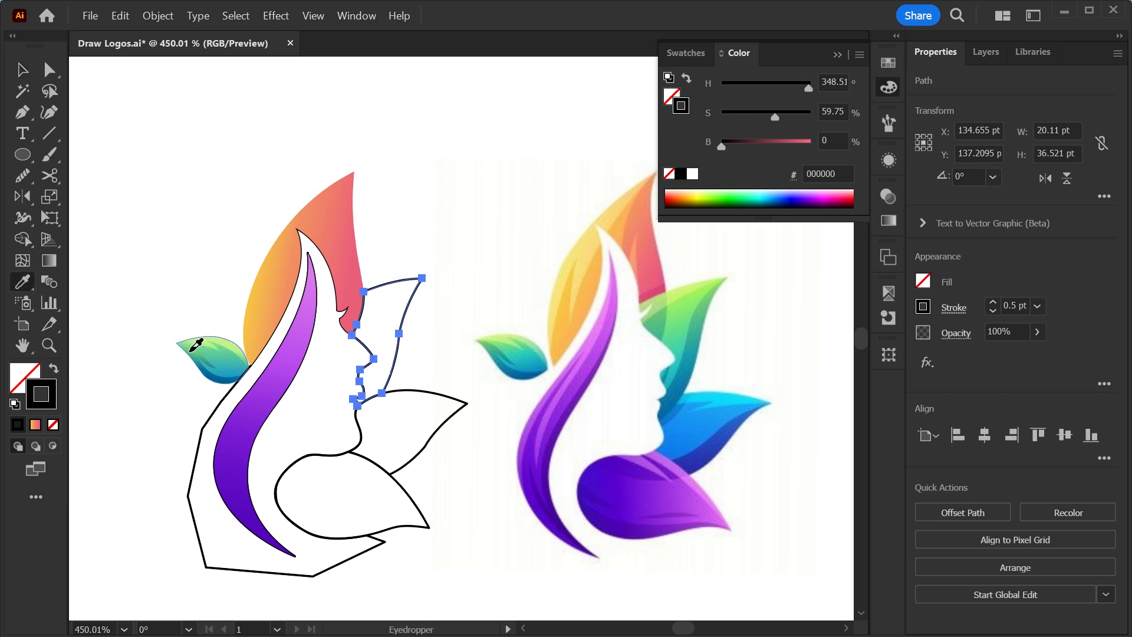
pyautogui.click(191, 350)
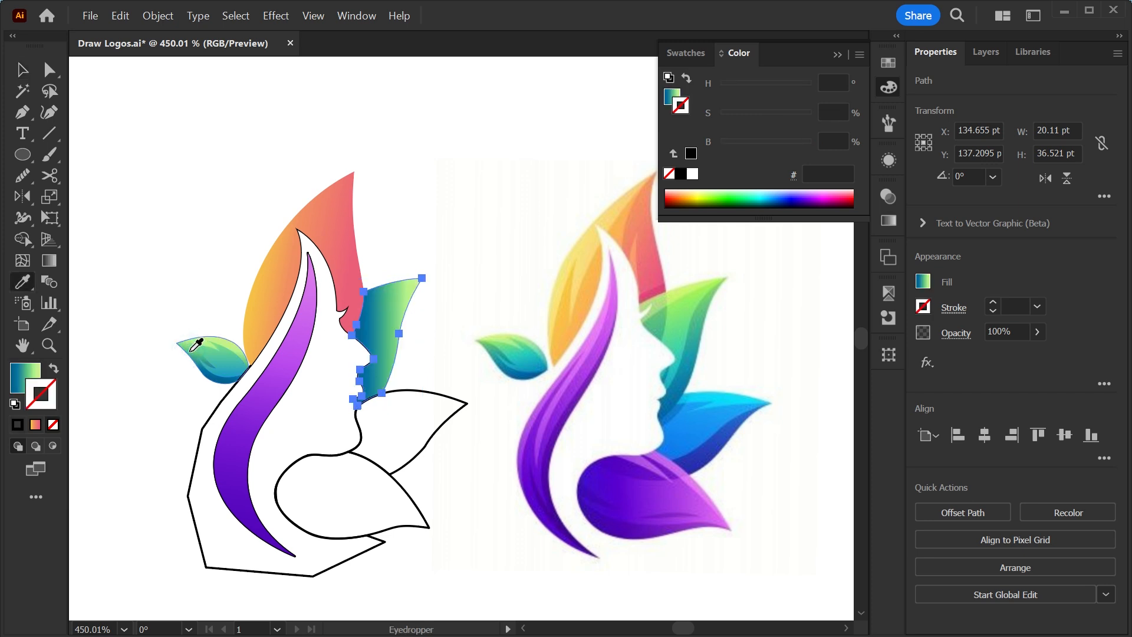
pyautogui.press('g')
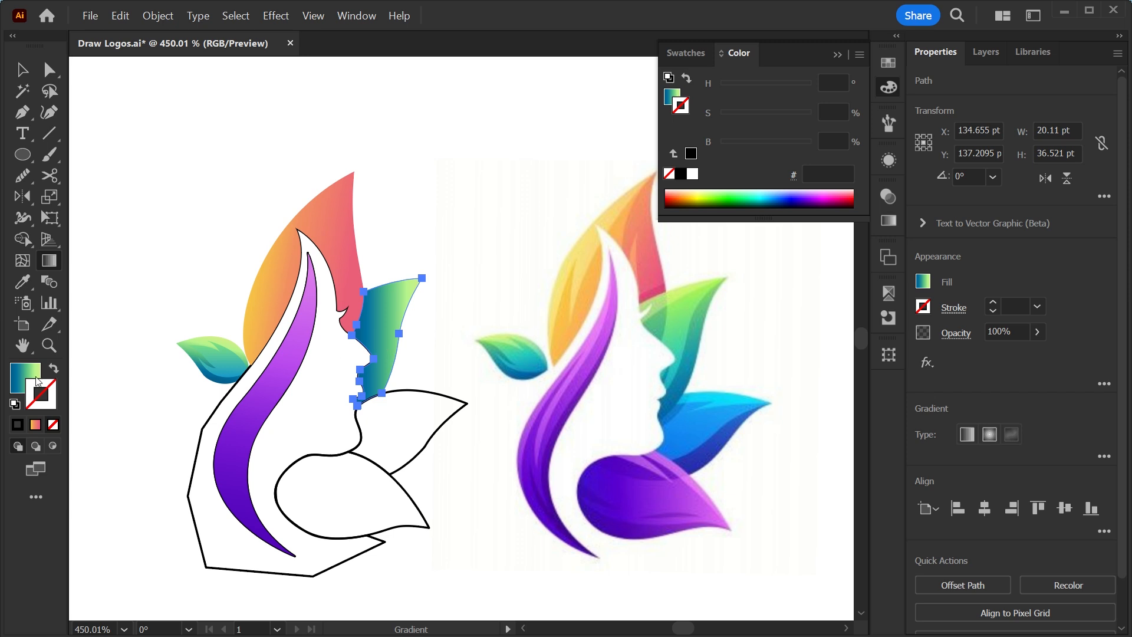
# Redraw the gradient of the green leaf beside the face diagonally, with light green at the tip and blue at the base
pyautogui.click(334, 347)
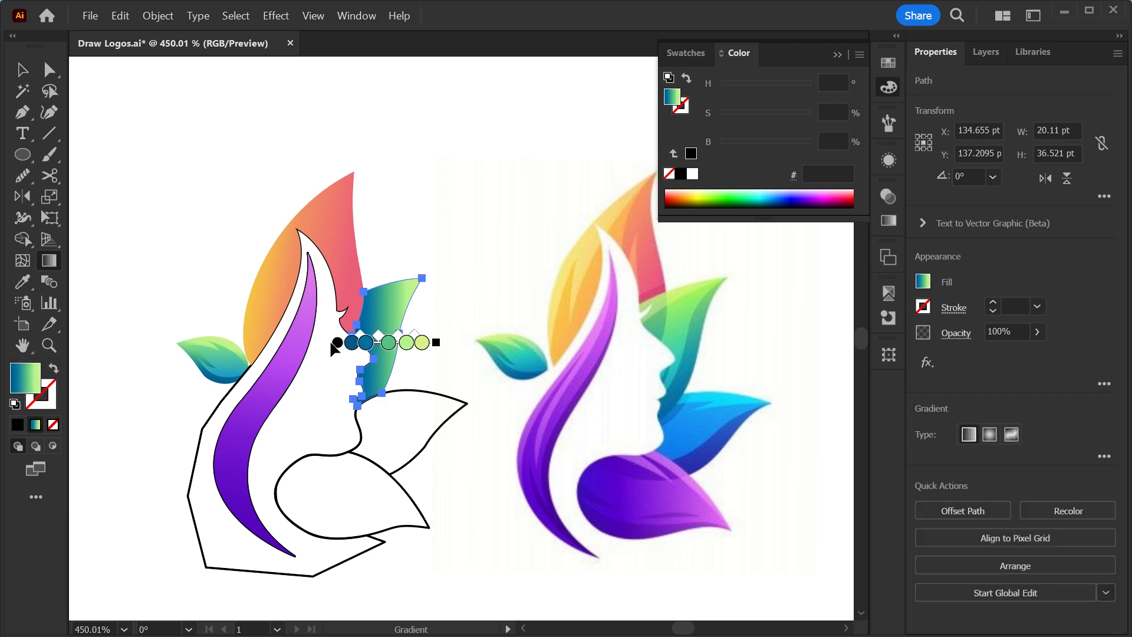
pyautogui.moveTo(436, 381)
pyautogui.mouseDown()
pyautogui.moveTo(341, 295)
pyautogui.moveTo(347, 266)
pyautogui.mouseUp()
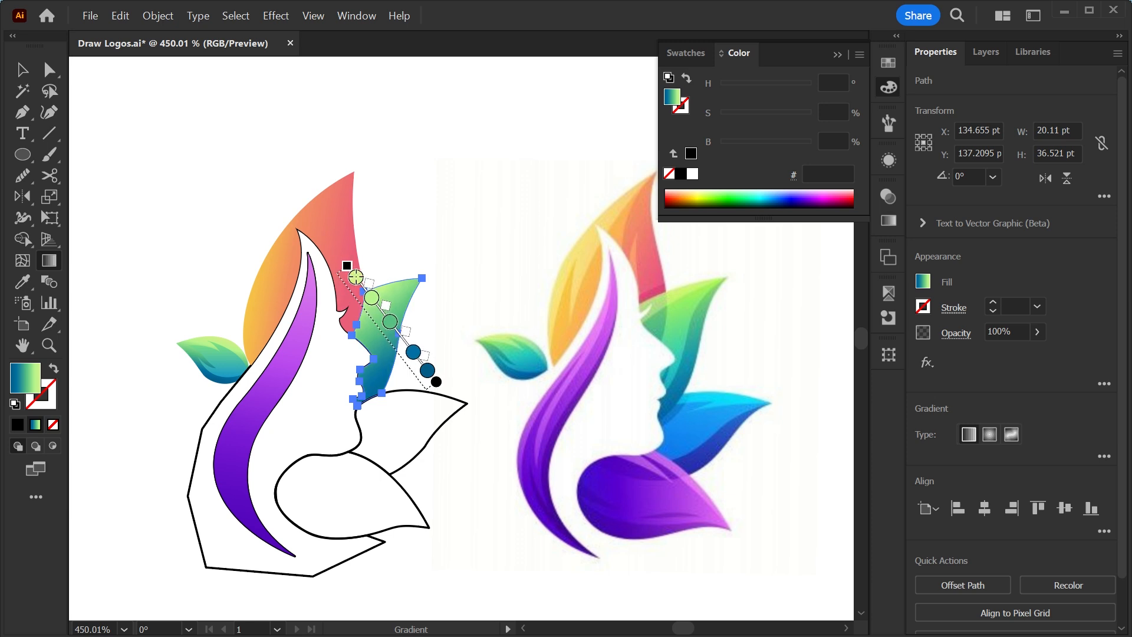
pyautogui.press('v')
pyautogui.click(473, 577)
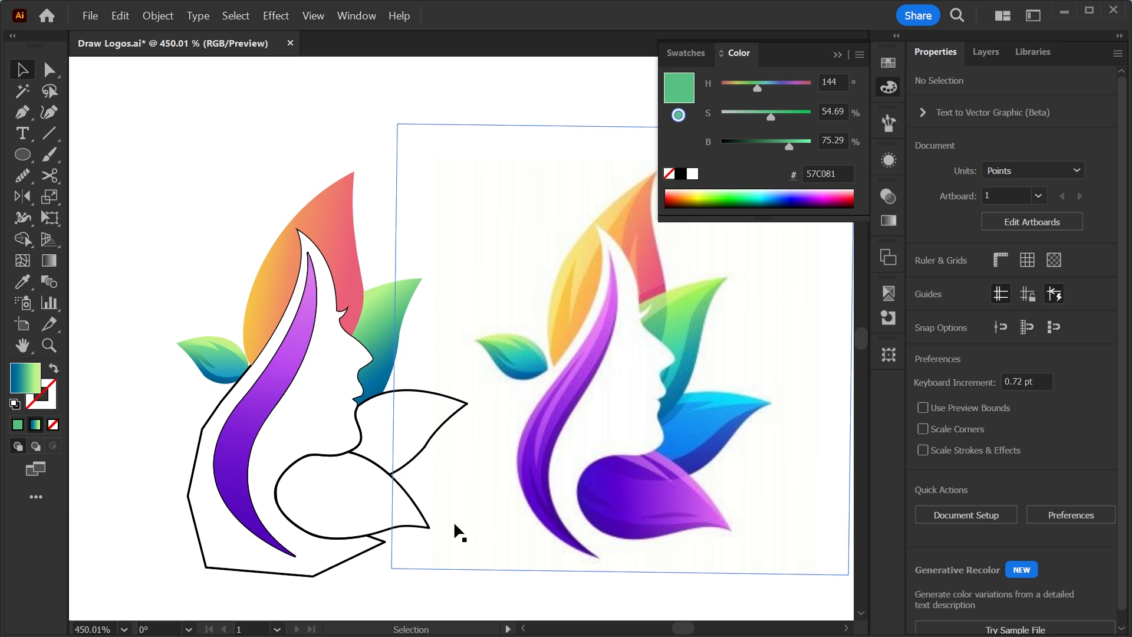
# Copy the hair strand's purple gradient and stroke-free appearance onto the lower petal outline and shift its pink end stop slightly inward
pyautogui.click(429, 522)
pyautogui.press('i')
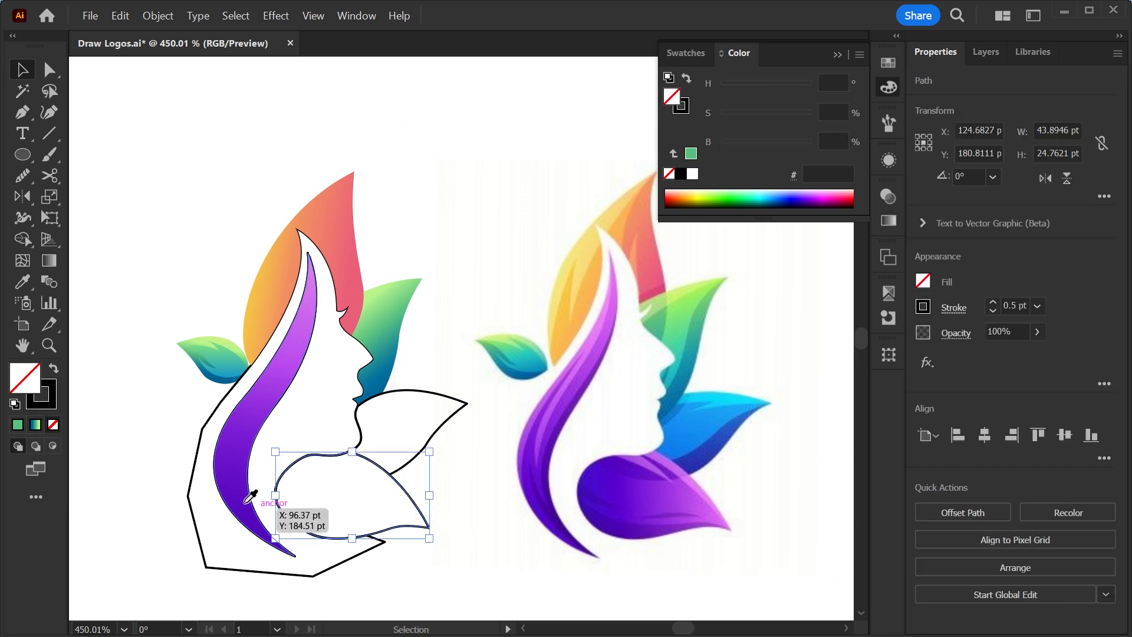
pyautogui.click(231, 474)
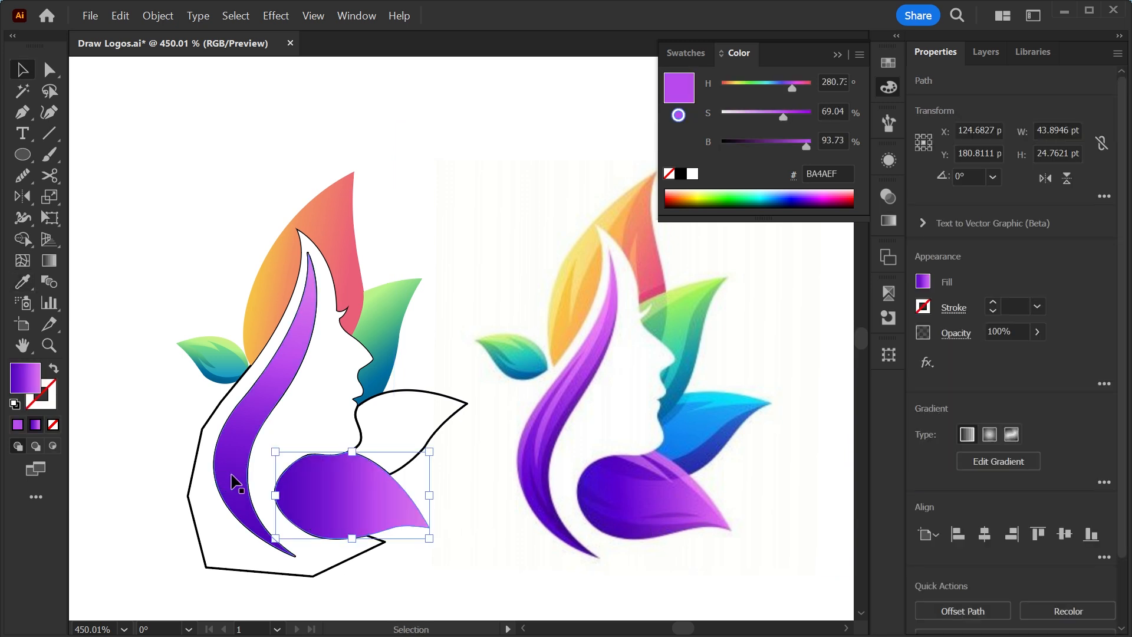
pyautogui.press('g')
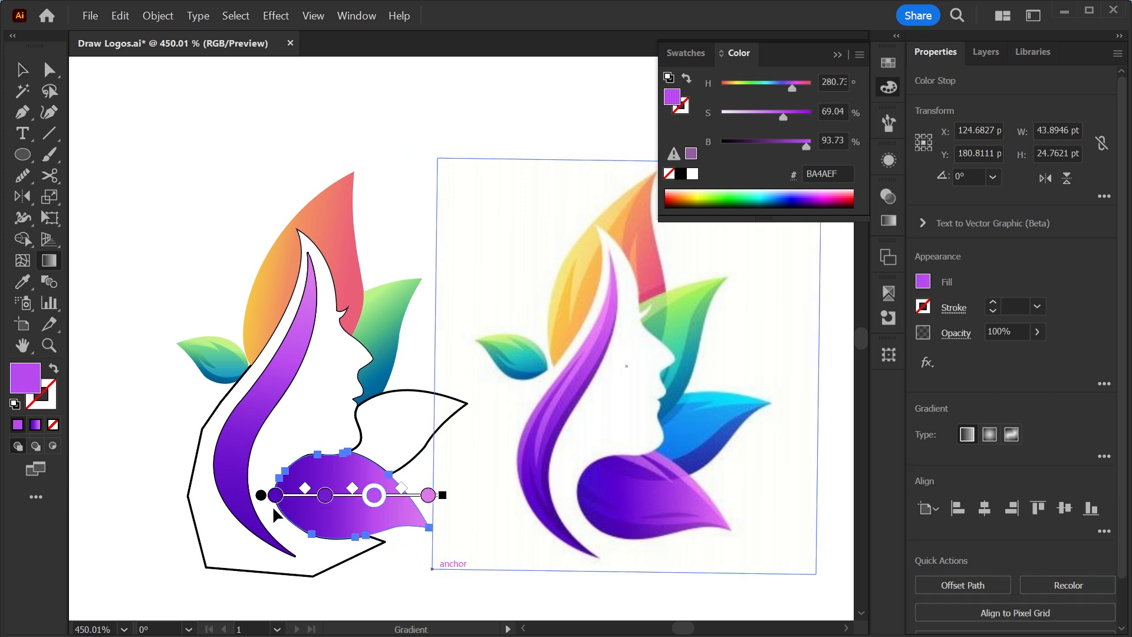
pyautogui.moveTo(428, 495); pyautogui.dragTo(417, 495)
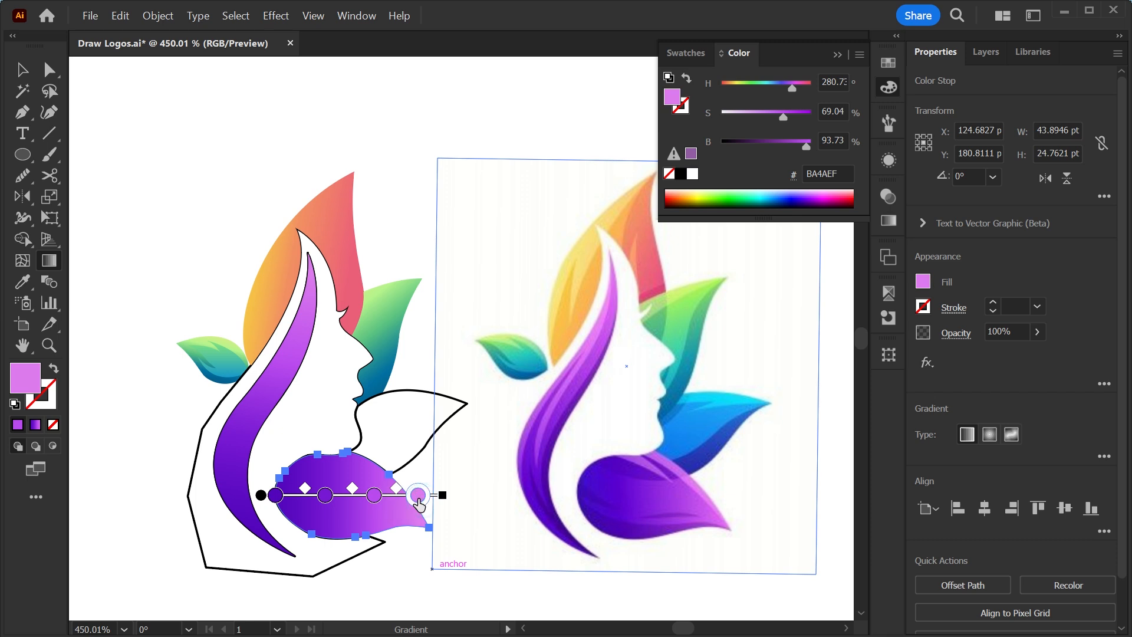
pyautogui.press('v')
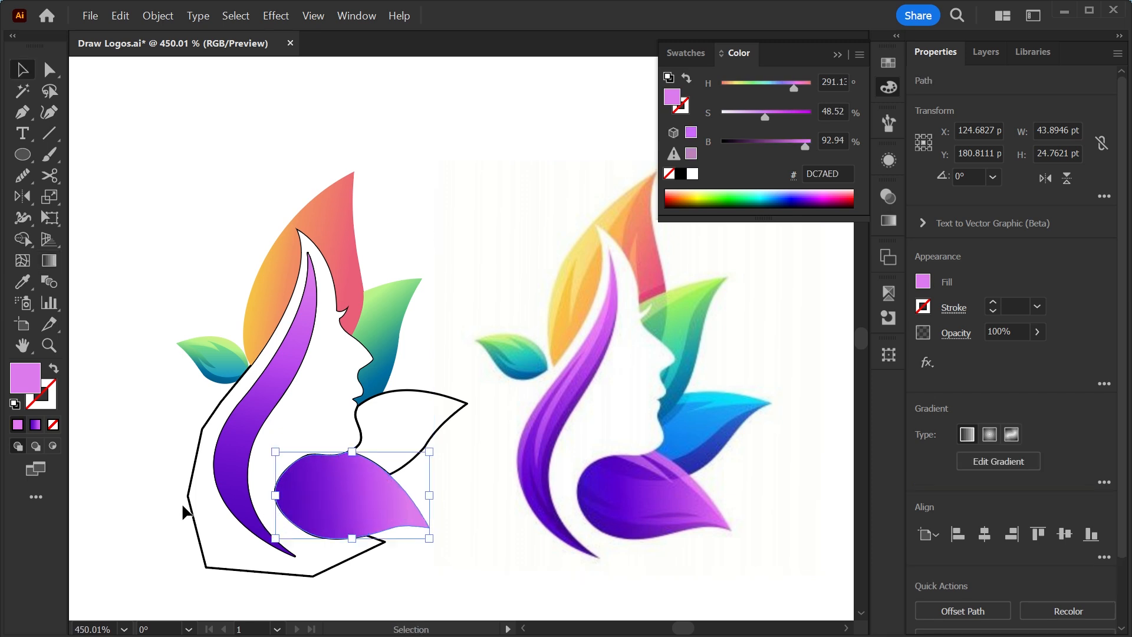
pyautogui.click(133, 482)
# Copy the purple petal's gradient onto the leaf outline above it and redraw that gradient diagonally from lower left to upper right
pyautogui.click(448, 417)
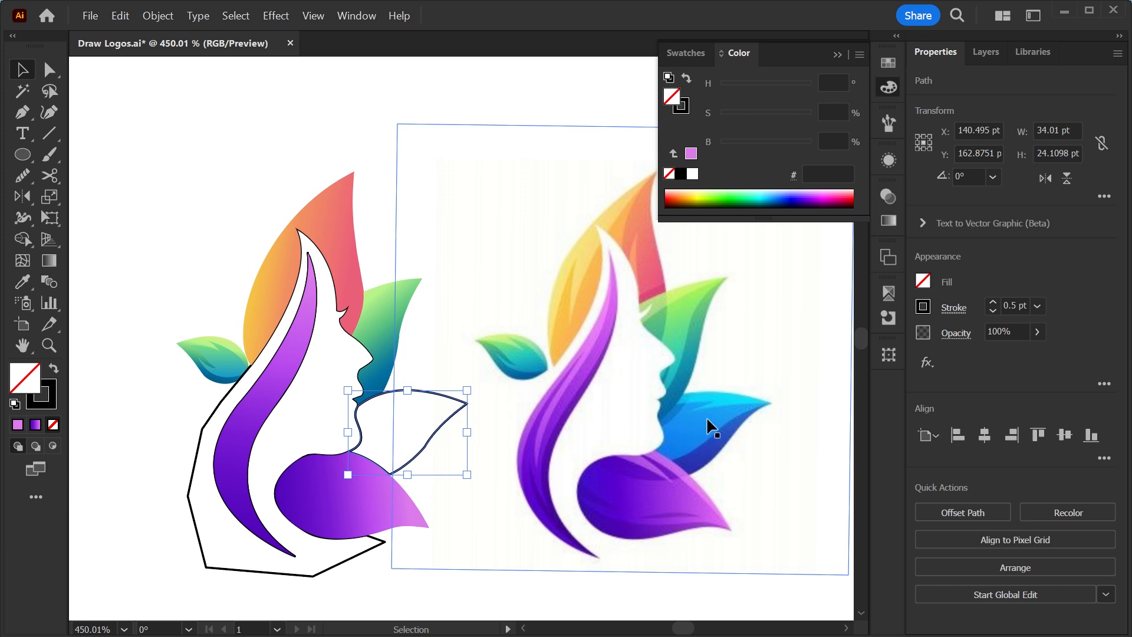
pyautogui.press('h')
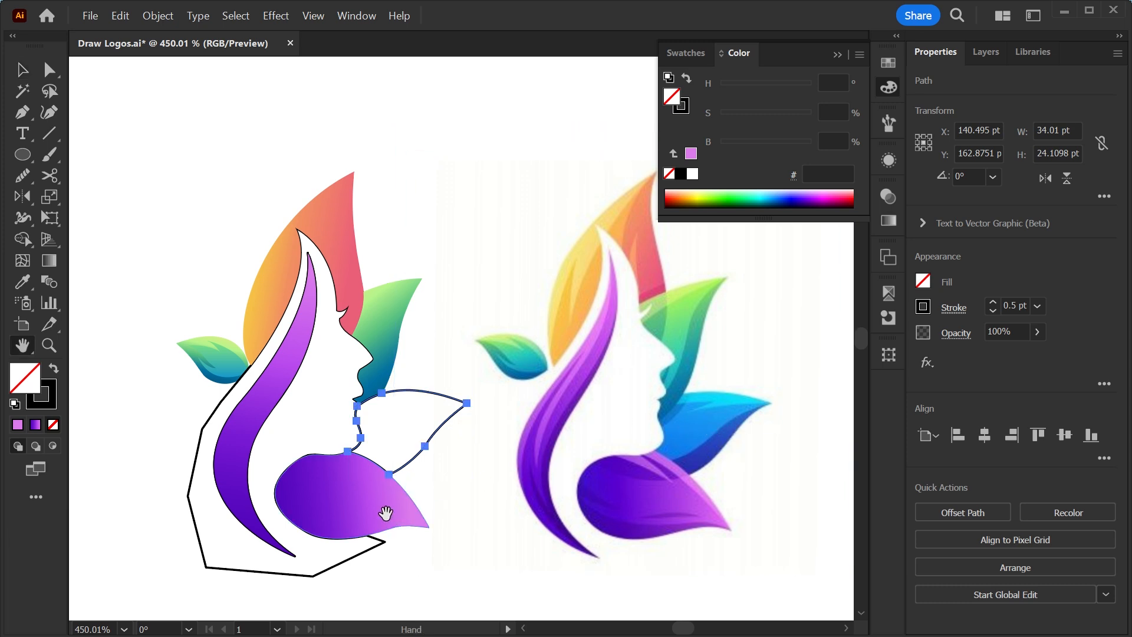
pyautogui.press('i')
pyautogui.click(373, 513)
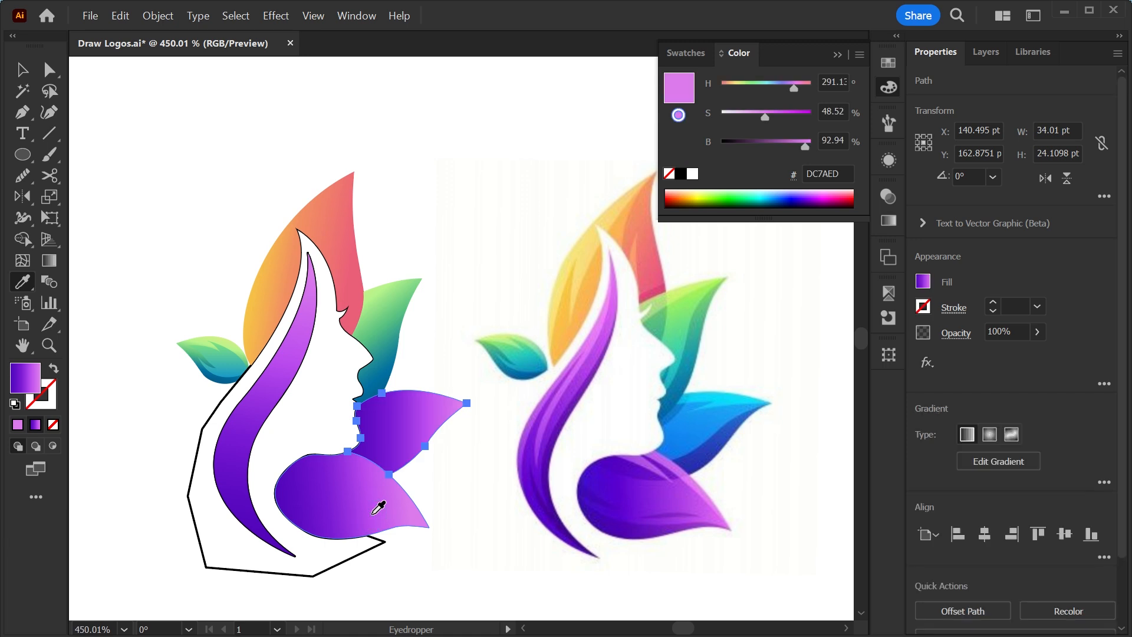
pyautogui.press('g')
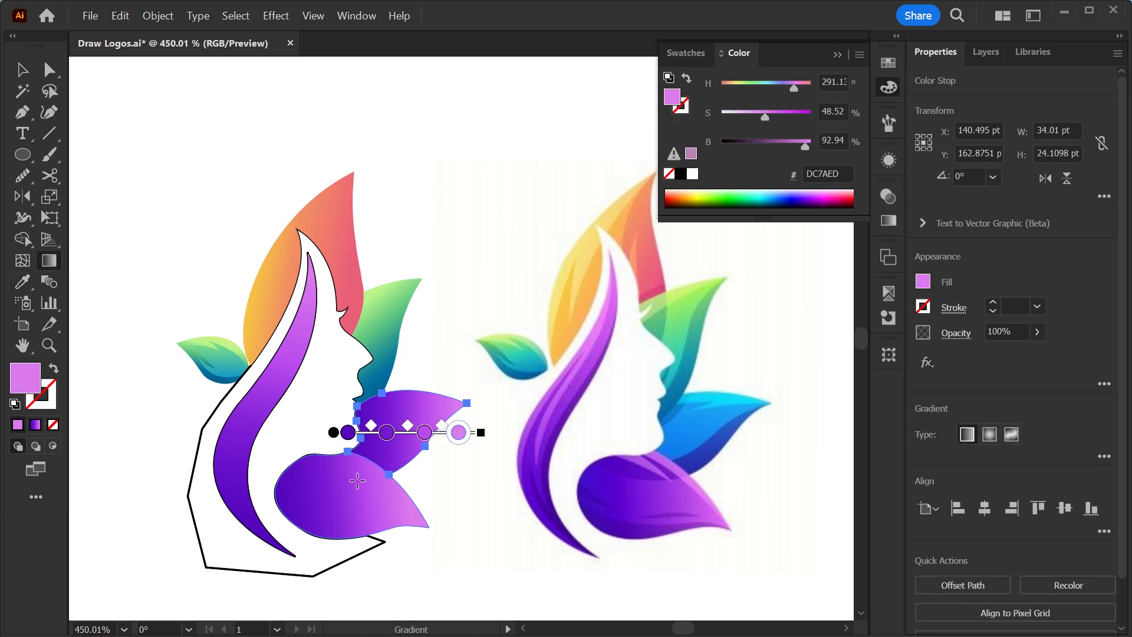
pyautogui.moveTo(348, 494)
pyautogui.mouseDown()
pyautogui.moveTo(432, 377)
pyautogui.moveTo(464, 431)
pyautogui.moveTo(419, 396)
pyautogui.mouseUp()
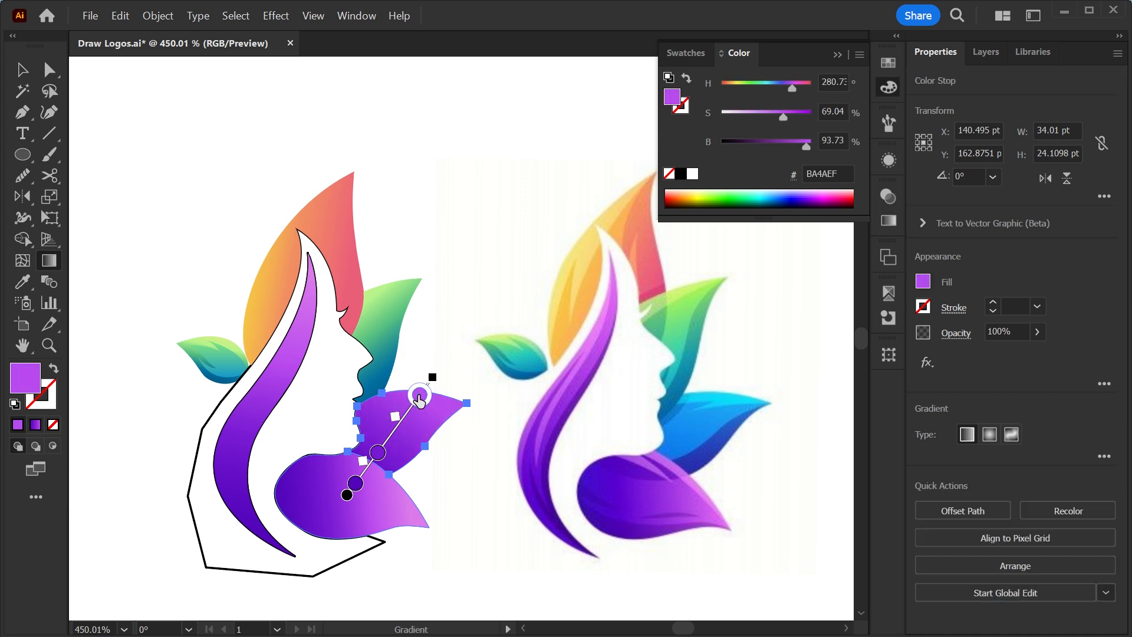
# Recolour the end and middle stops of the leaf gradient above the purple petal with bright blues sampled from the reference's blue leaf
pyautogui.press('i')
pyautogui.click(695, 399)
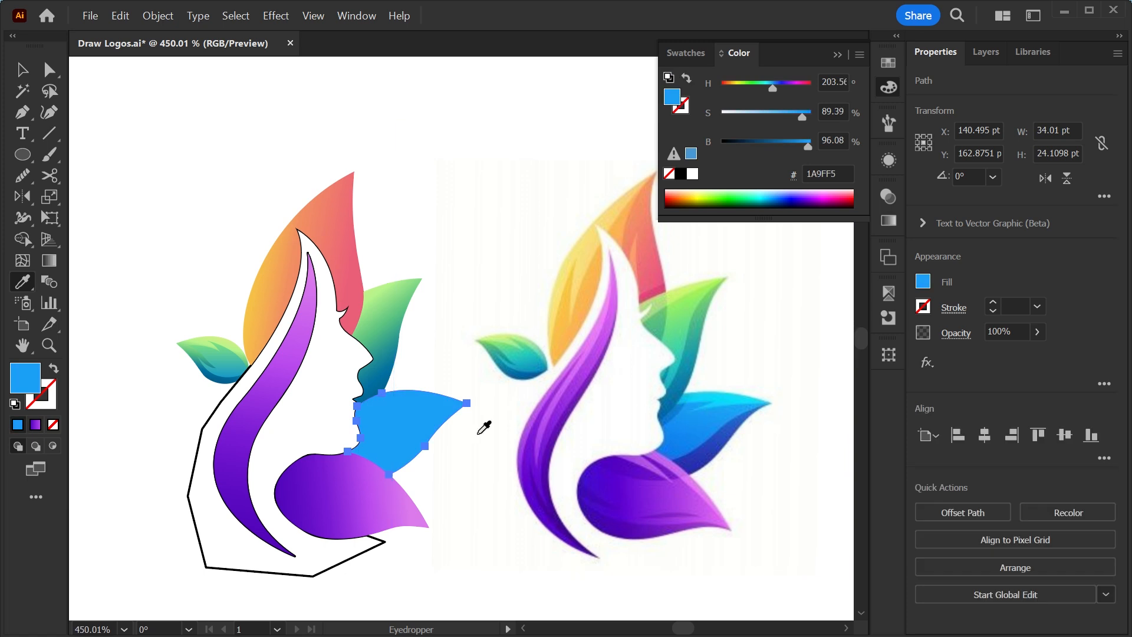
pyautogui.press('g')
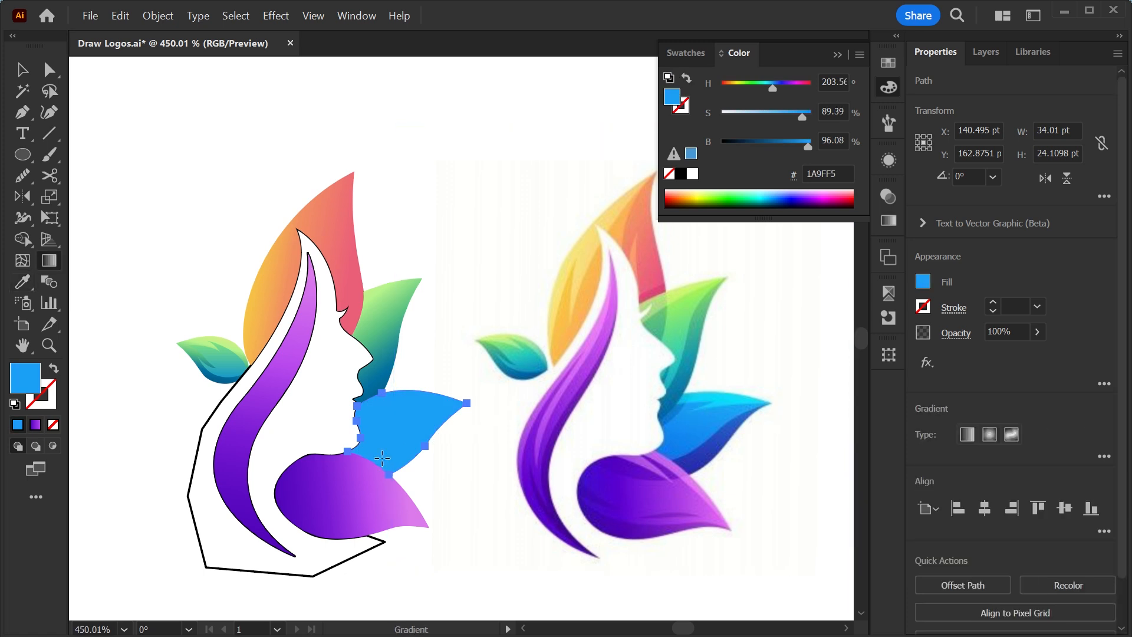
pyautogui.click(382, 457)
pyautogui.click(420, 394)
pyautogui.click(696, 404)
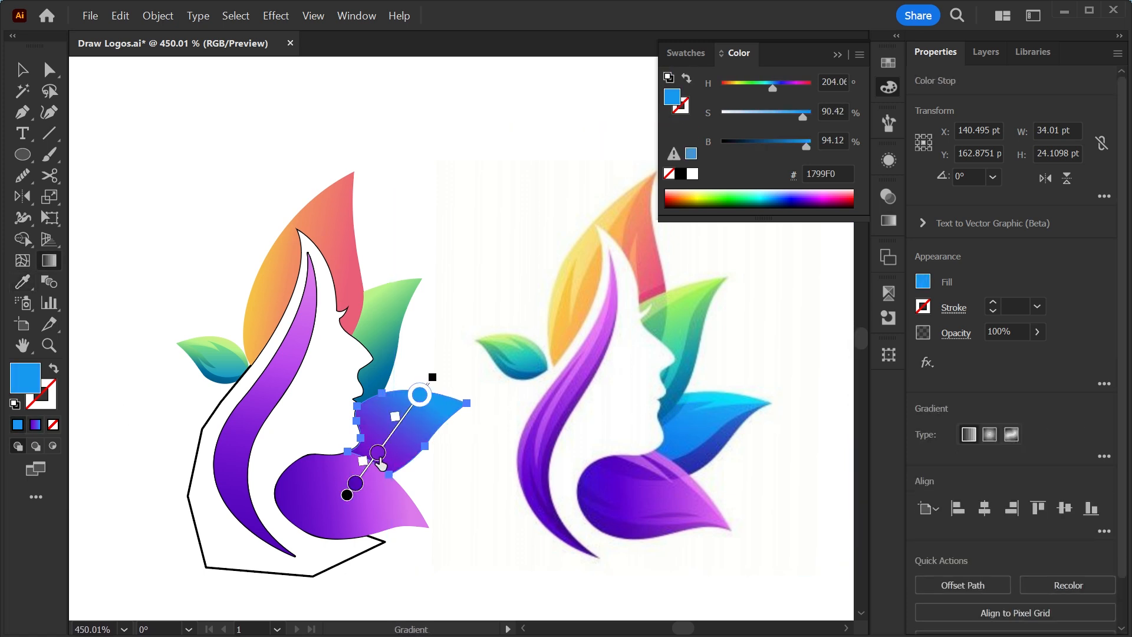
pyautogui.click(379, 455)
pyautogui.press('i')
pyautogui.click(672, 451)
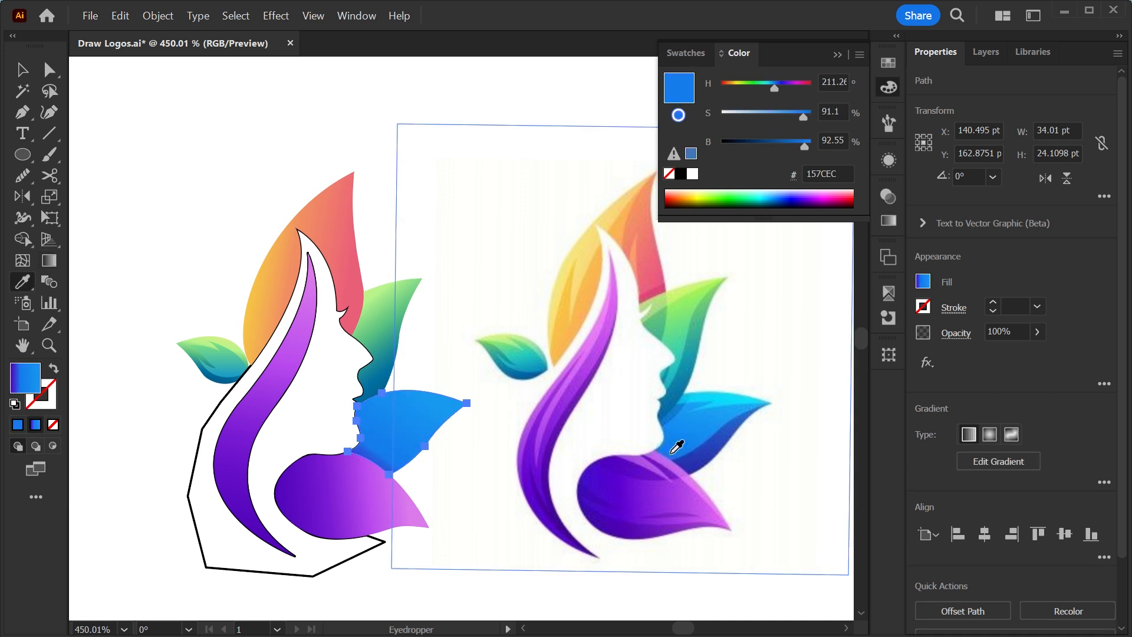
# Move the blue leaf gradient's middle stop further along and recolour its first stop with blue sampled from the reference leaf's base
pyautogui.press('g')
pyautogui.moveTo(377, 453); pyautogui.dragTo(393, 431)
pyautogui.click(354, 482)
pyautogui.press('i')
pyautogui.click(671, 458)
# Resample the blue leaf gradient's end stop from the reference's blue leaf and increase the colour's saturation
pyautogui.press('g')
pyautogui.click(393, 431)
pyautogui.click(424, 388)
pyautogui.press('i')
pyautogui.click(698, 402)
pyautogui.moveTo(800, 117); pyautogui.dragTo(813, 117)
# Redraw the blue leaf's gradient at a steeper angle and set its dark stop's brightness to about 67%
pyautogui.press('g')
pyautogui.moveTo(380, 501); pyautogui.dragTo(412, 405)
pyautogui.click(384, 488)
pyautogui.moveTo(809, 146); pyautogui.dragTo(780, 146)
pyautogui.press('v')
pyautogui.click(394, 145)
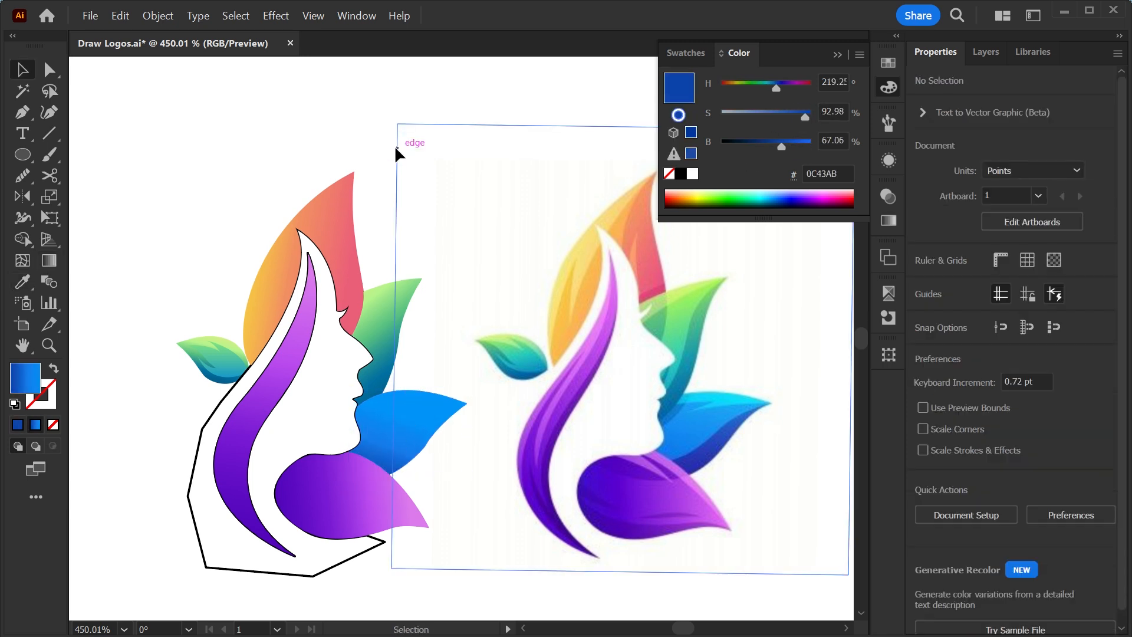
# Select the hair strand, petal, large leaves and face outline together and remove them to expose the leftover outlines underneath
pyautogui.click(396, 444)
pyautogui.keyDown('shift'); pyautogui.click(345, 511); pyautogui.keyUp('shift')
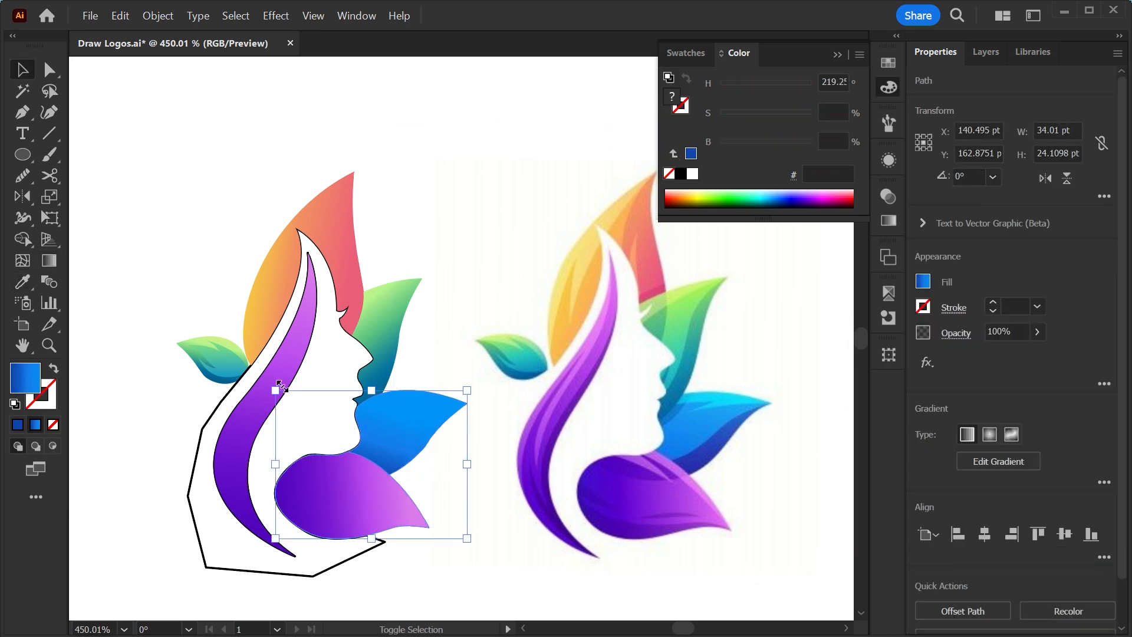
pyautogui.keyDown('shift'); pyautogui.click(285, 369); pyautogui.keyUp('shift')
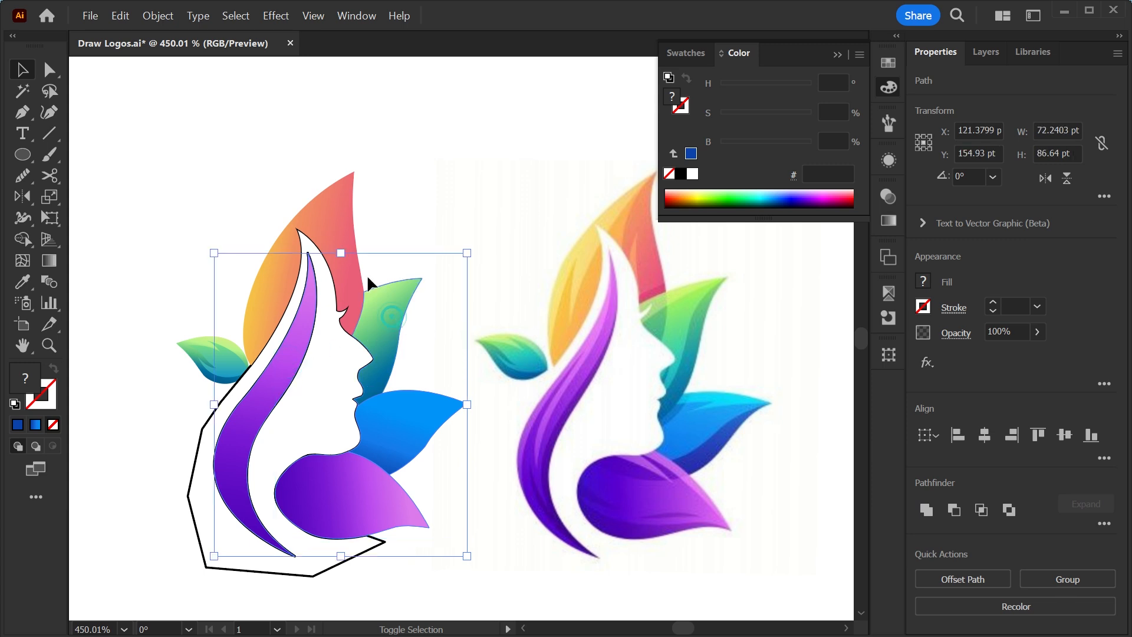
pyautogui.keyDown('shift'); pyautogui.click(333, 214); pyautogui.keyUp('shift')
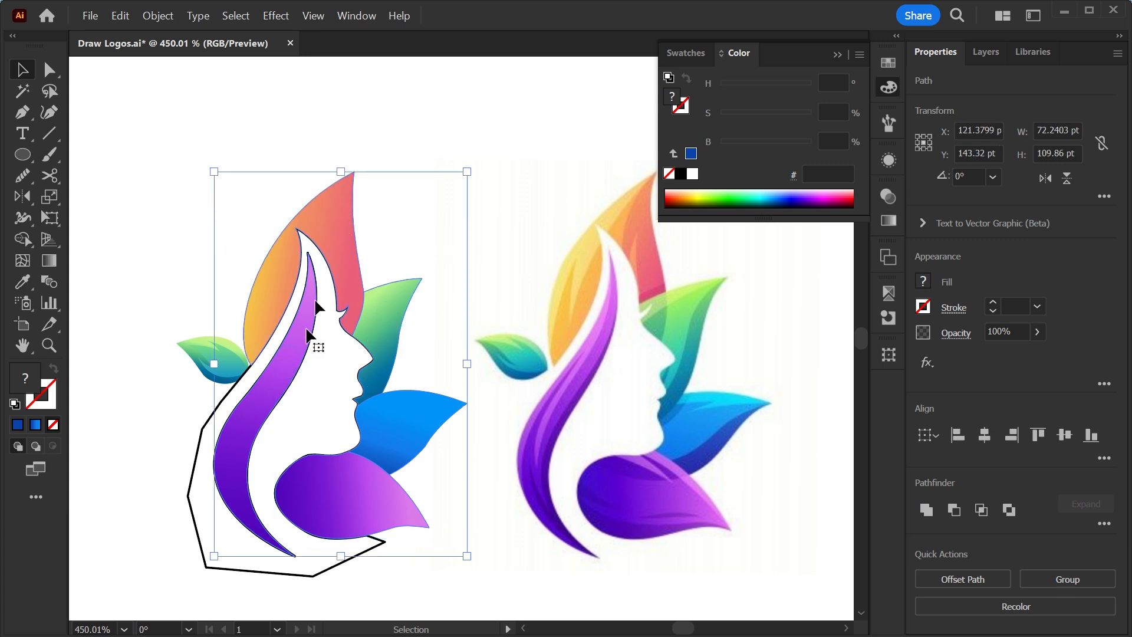
pyautogui.keyDown('shift'); pyautogui.click(203, 420); pyautogui.keyUp('shift')
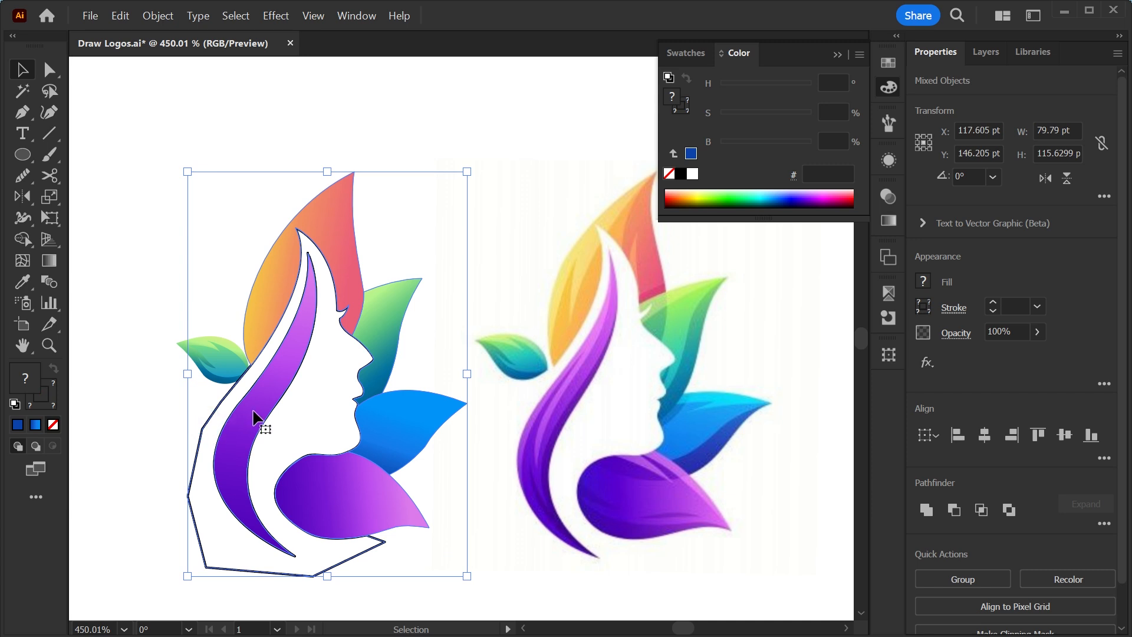
pyautogui.moveTo(255, 419); pyautogui.dragTo(386, 389)
pyautogui.hotkey('ctrl', 'z')
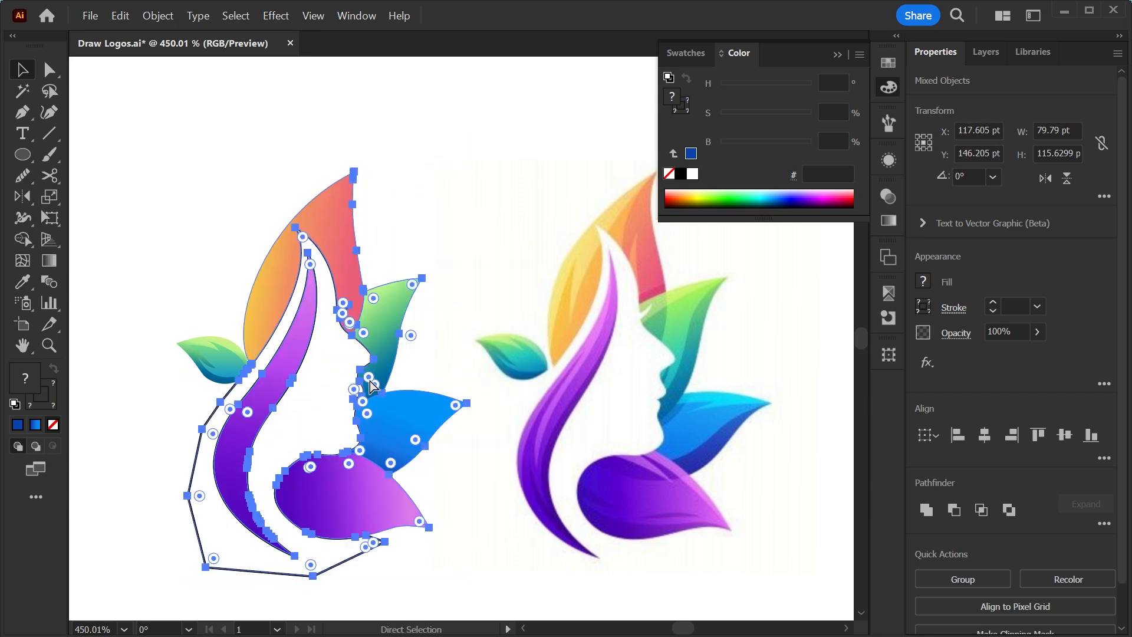
pyautogui.press('Delete')
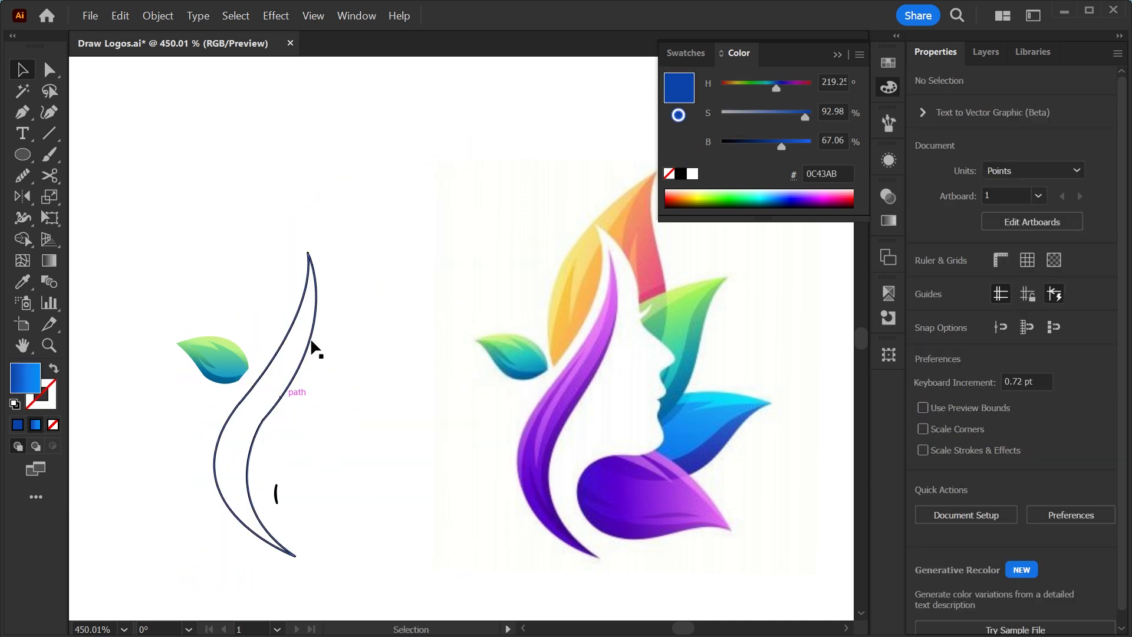
# Delete the leftover hair strand outline and stray arc, and bring the removed shapes back in place
pyautogui.moveTo(357, 200); pyautogui.dragTo(264, 553)
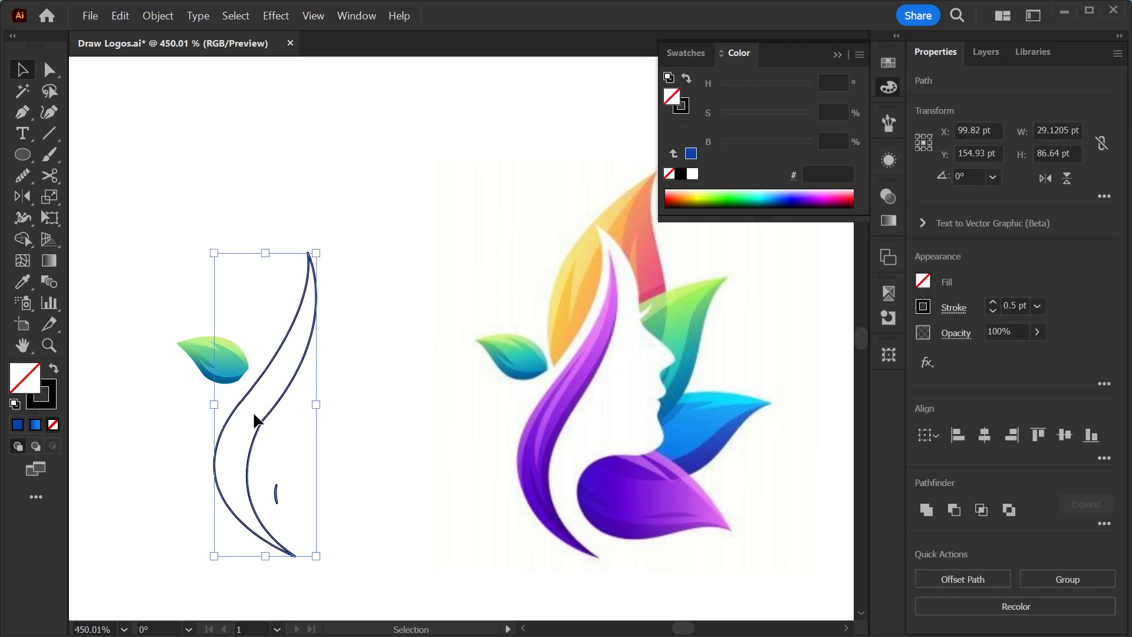
pyautogui.press('Delete')
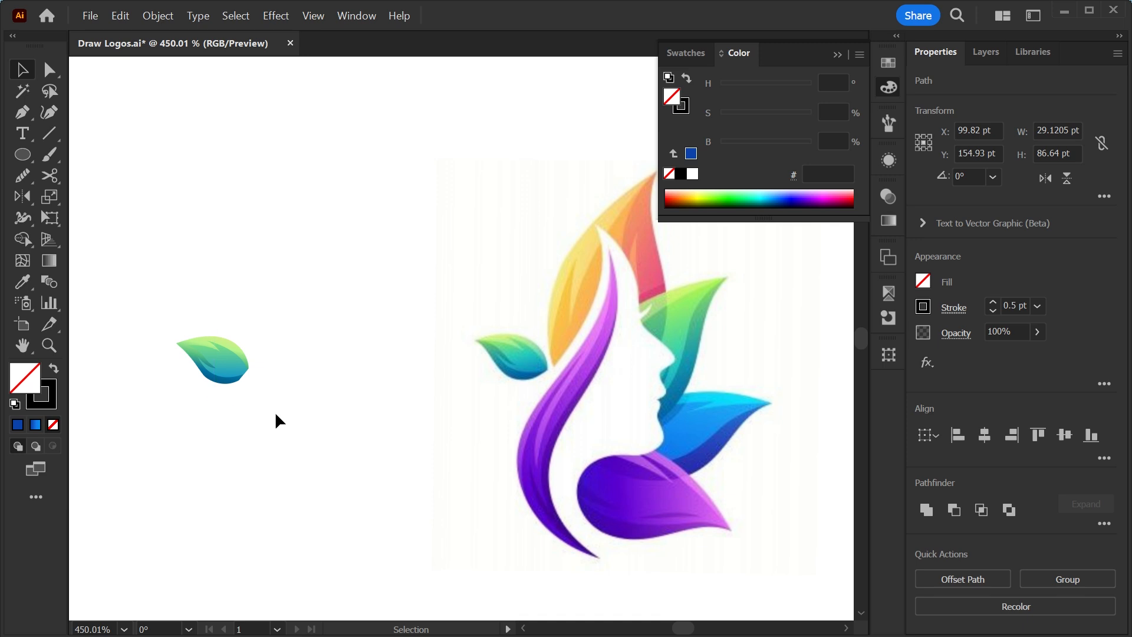
pyautogui.hotkey('ctrl', 'z')
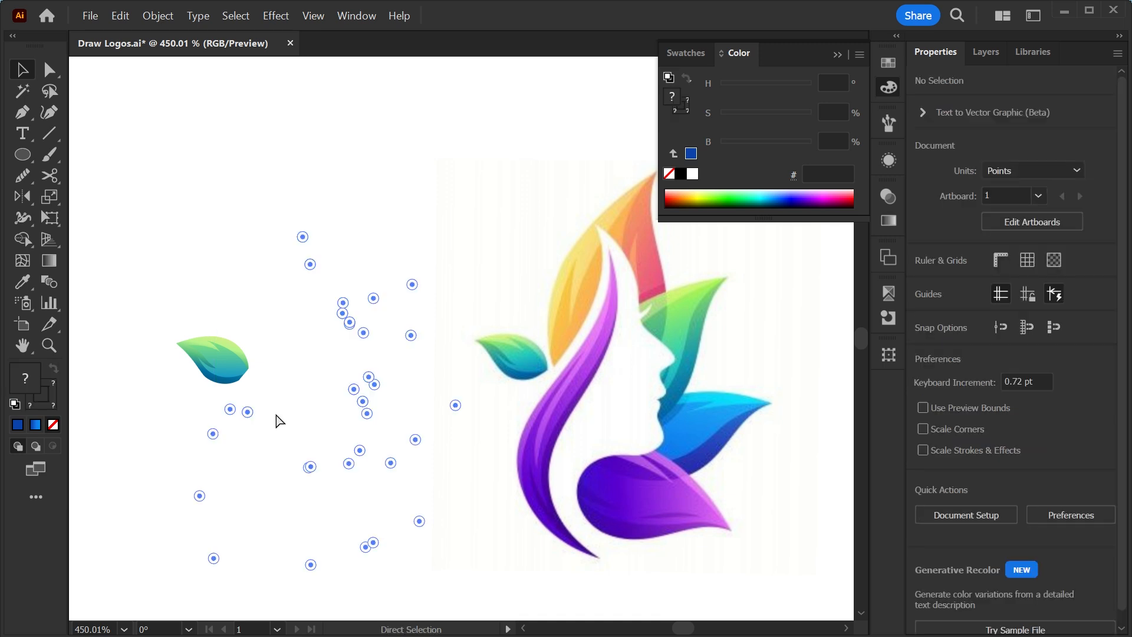
pyautogui.click(403, 246)
# Give the face outline's compound path a white fill and no stroke
pyautogui.click(241, 384)
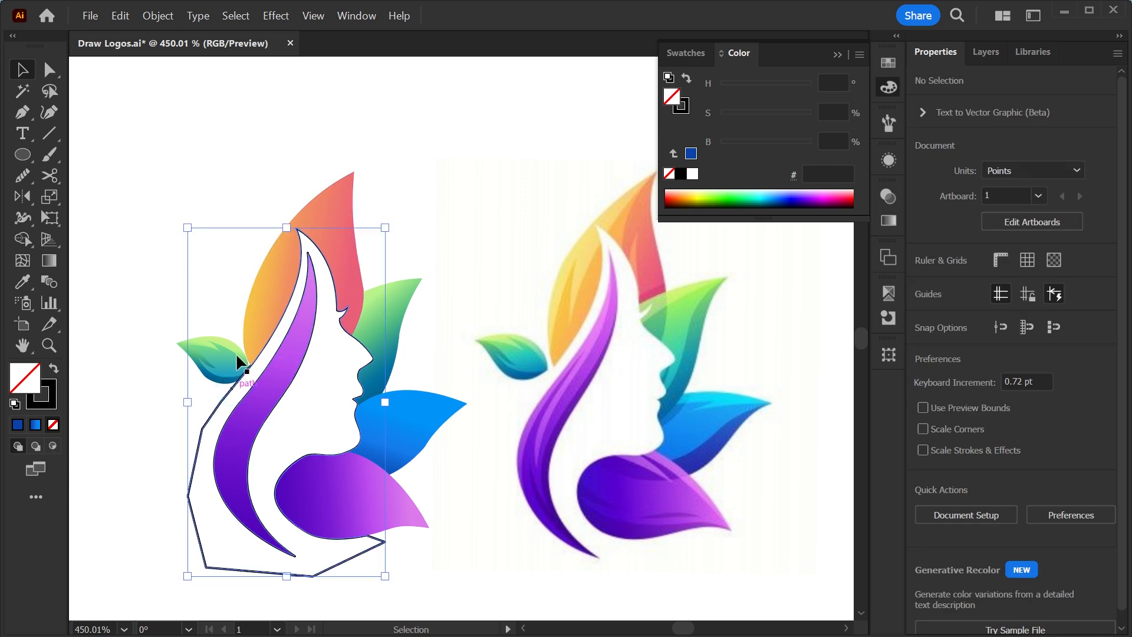
pyautogui.click(693, 174)
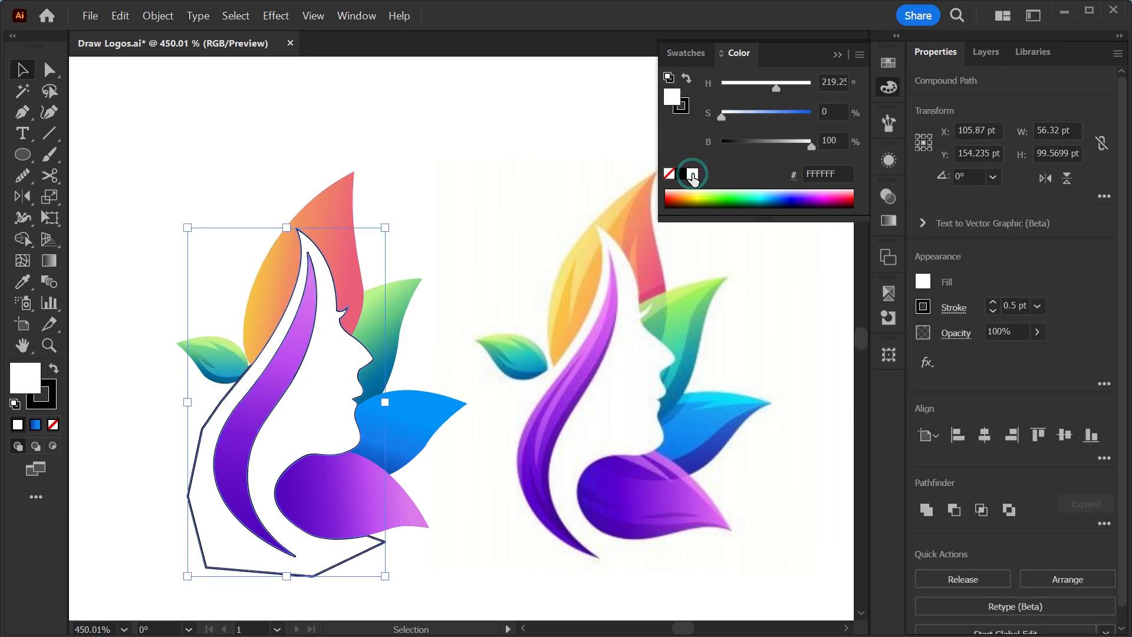
pyautogui.click(54, 426)
pyautogui.click(443, 238)
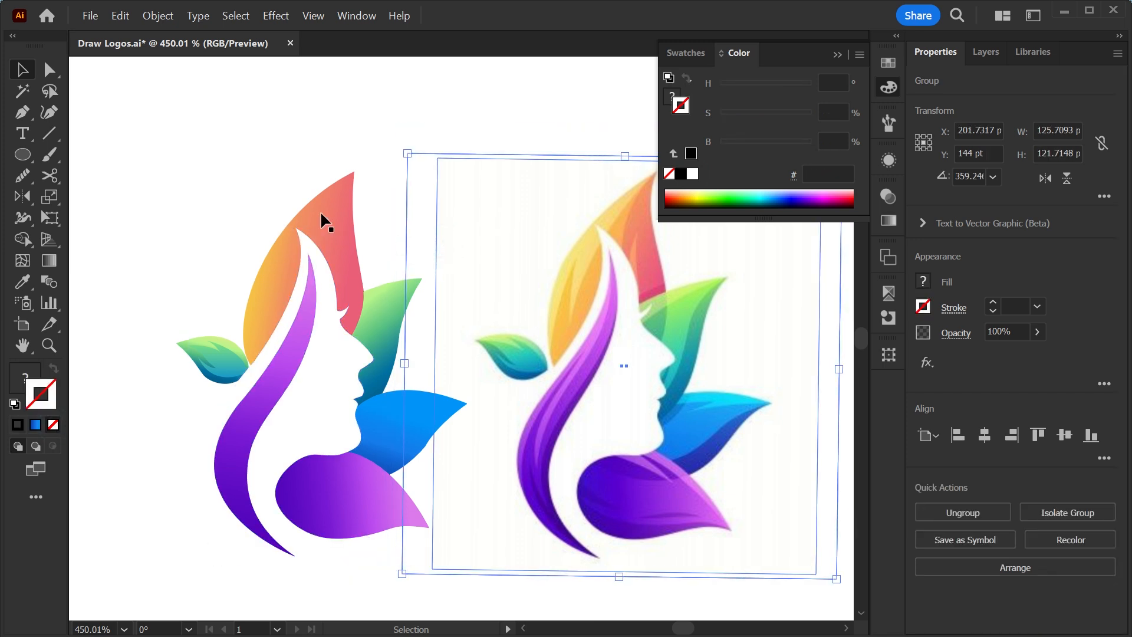
pyautogui.click(279, 187)
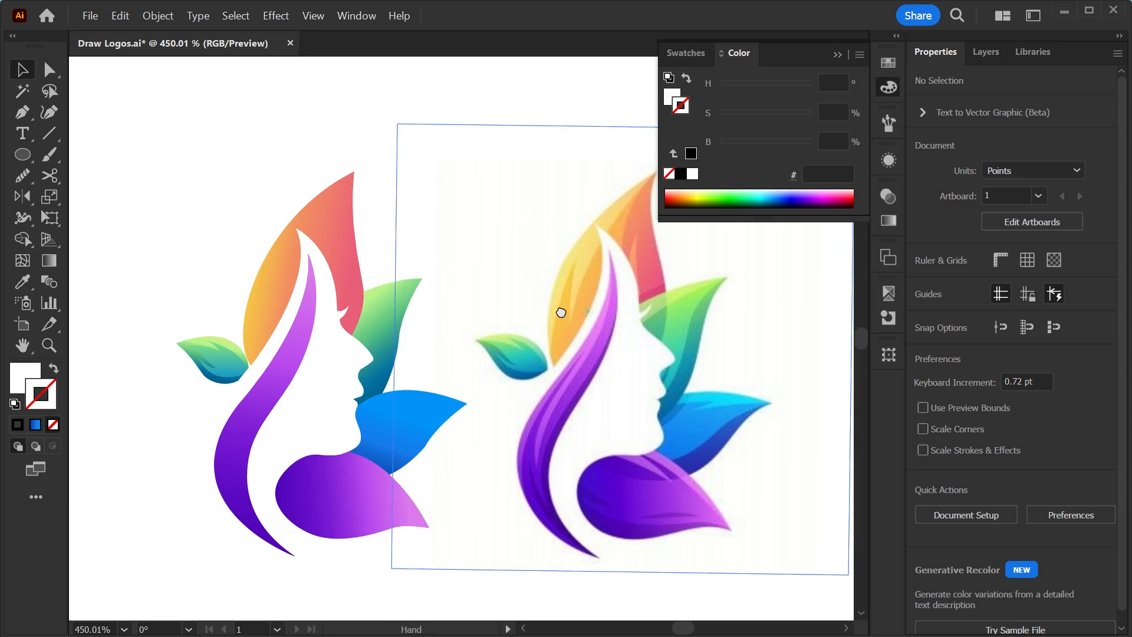
# Start a Pen path outside the reference's orange leaf, run it to the leaf's base and curve it up to the vein's tip
pyautogui.moveTo(586, 311); pyautogui.dragTo(531, 316)
pyautogui.press('z')
pyautogui.moveTo(566, 235); pyautogui.dragTo(596, 346)
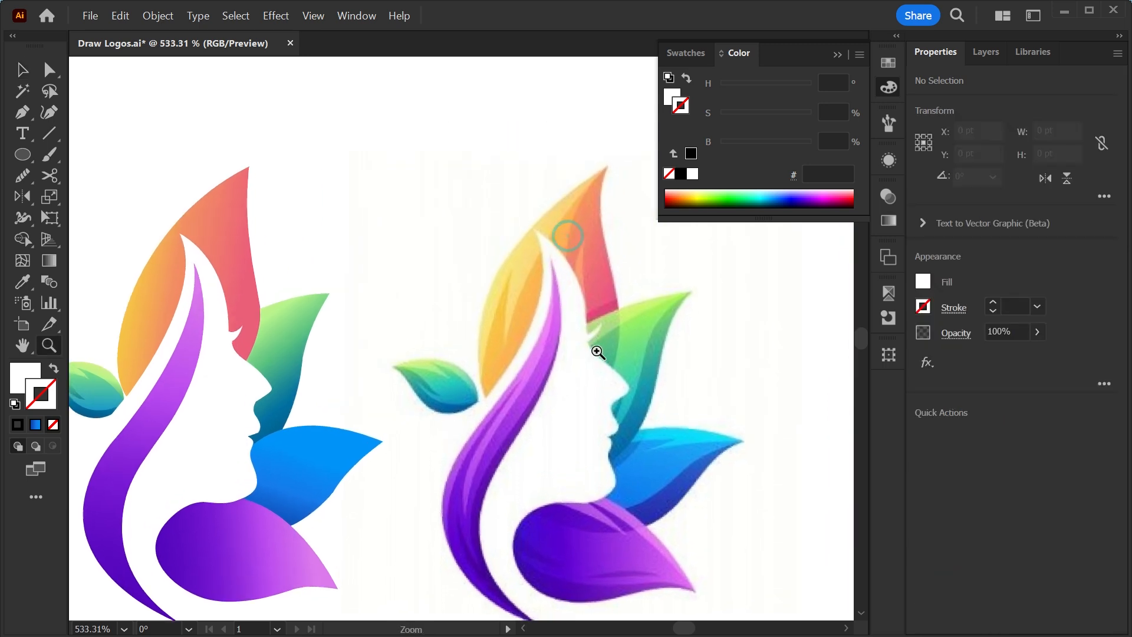
pyautogui.press('p')
pyautogui.click(393, 300)
pyautogui.click(437, 463)
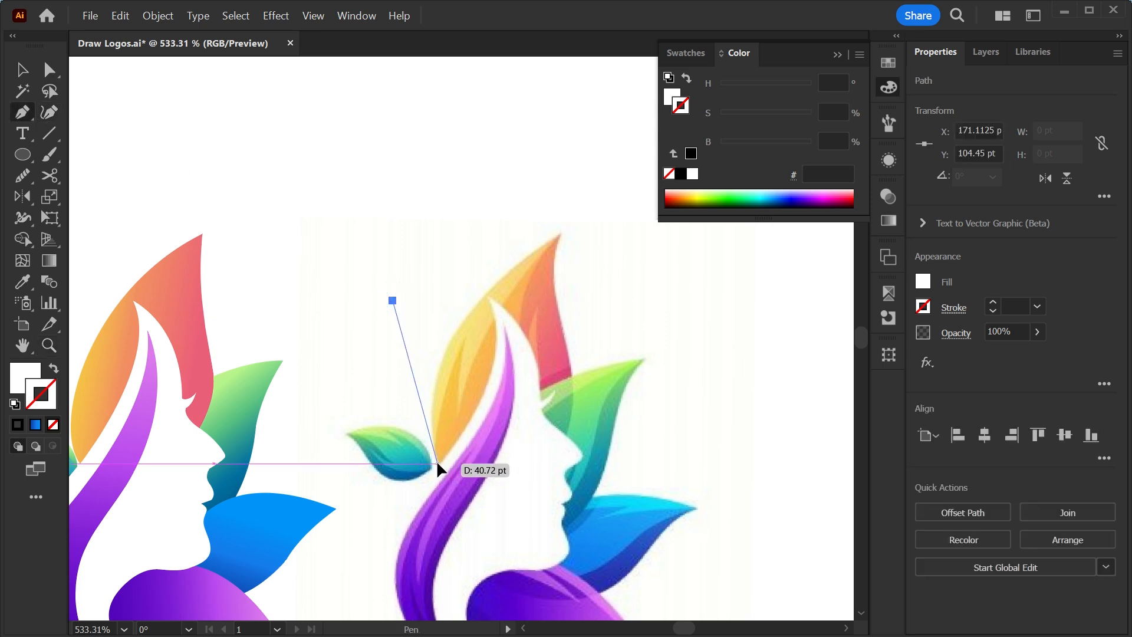
pyautogui.moveTo(465, 340); pyautogui.dragTo(498, 316)
pyautogui.click(464, 340)
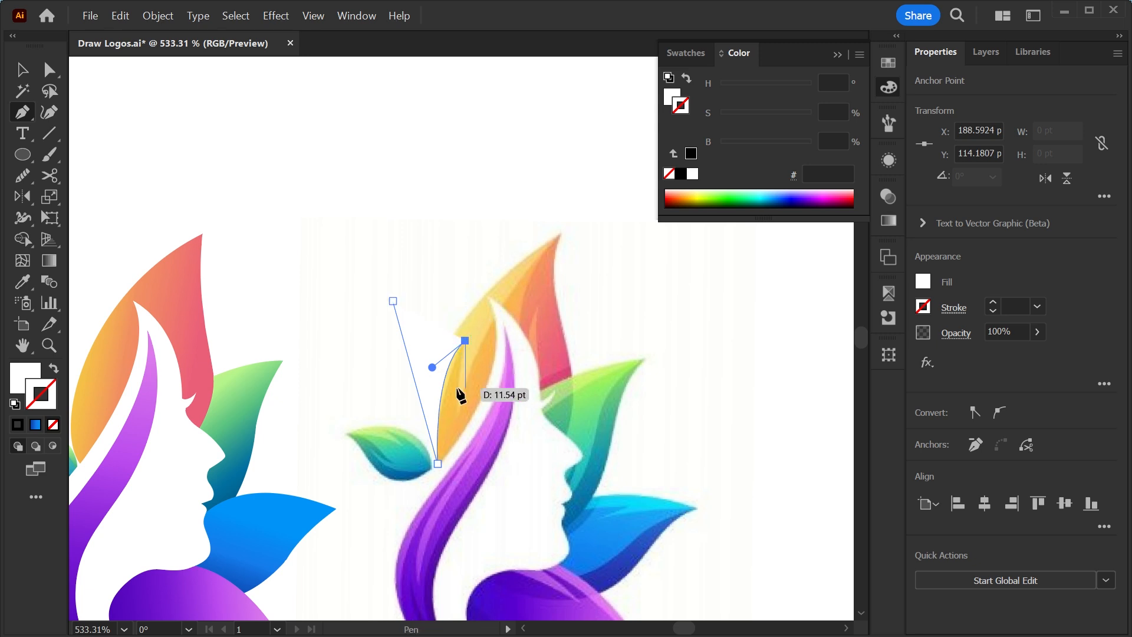
# Swap the path's fill and stroke, and extend it down the vein notch, up to the leaf's tip and around outside the leaf
pyautogui.hotkey('shift', 'x')
pyautogui.moveTo(458, 411); pyautogui.dragTo(462, 434)
pyautogui.click(457, 411)
pyautogui.moveTo(560, 234); pyautogui.dragTo(633, 173)
pyautogui.click(536, 145)
pyautogui.click(450, 179)
# Move the traced vein path from the reference onto the orange-to-pink leaf of the vector artwork
pyautogui.press('v')
pyautogui.click(613, 328)
pyautogui.moveTo(614, 328); pyautogui.dragTo(701, 368)
pyautogui.moveTo(638, 296); pyautogui.dragTo(264, 283)
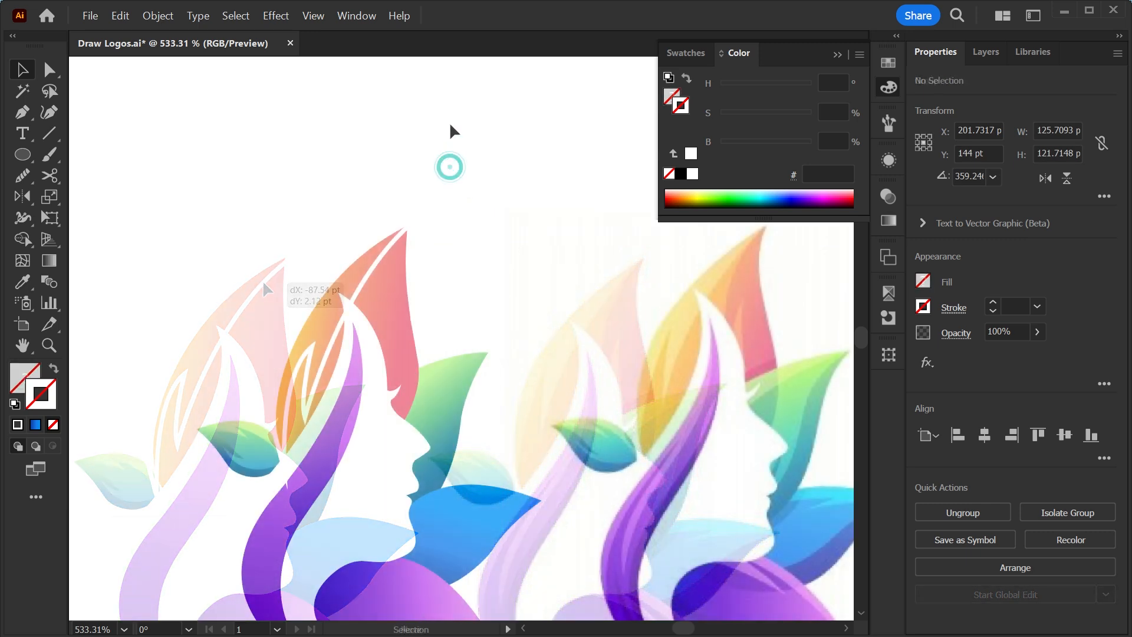
# Trim away the parts of the traced vein path outside the orange-to-pink leaf with Shape Builder, and select the remaining vein shape
pyautogui.moveTo(450, 124); pyautogui.dragTo(420, 214)
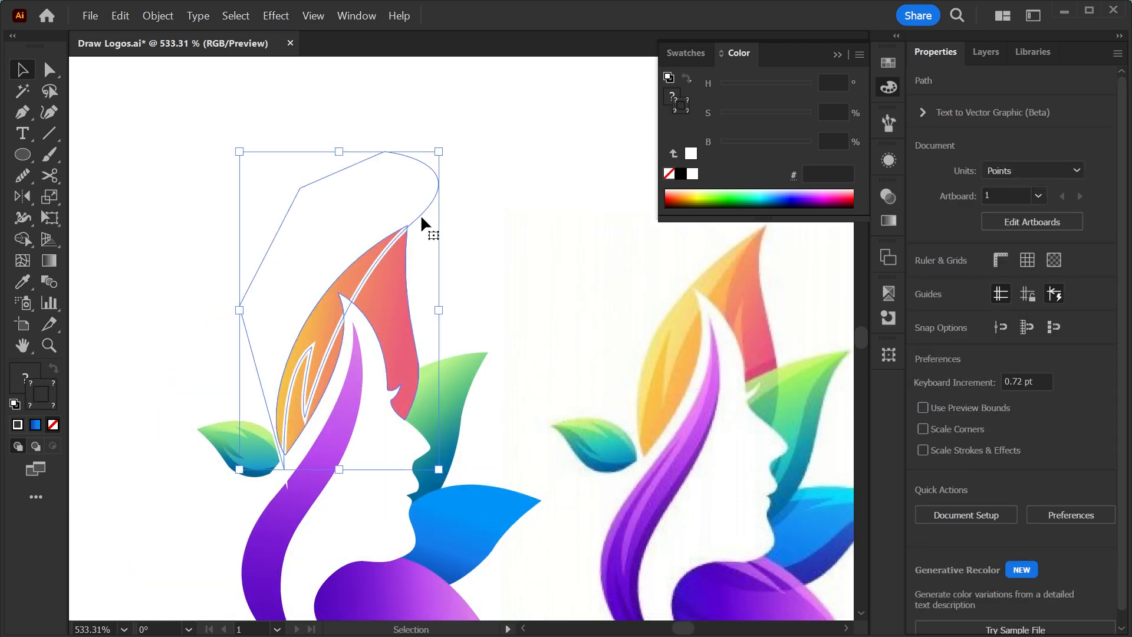
pyautogui.click(25, 238)
pyautogui.moveTo(457, 161); pyautogui.dragTo(337, 215)
pyautogui.press('v')
pyautogui.click(476, 186)
pyautogui.click(380, 259)
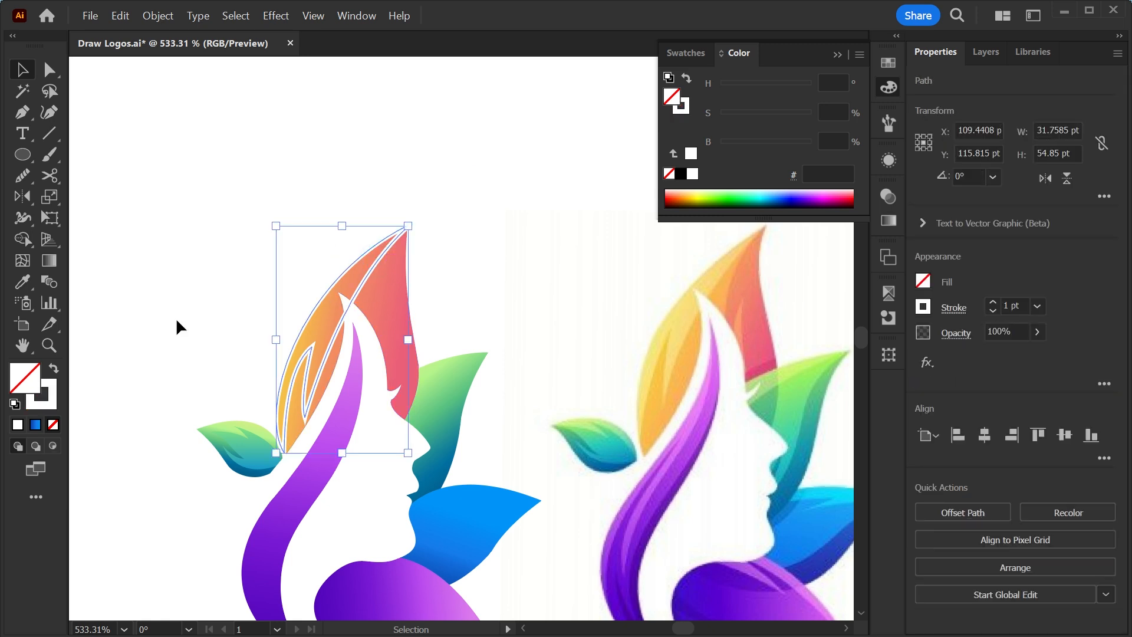
# Fill the trimmed vein shape with the yellow sampled from the reference's orange leaf, leaving no stroke
pyautogui.press('i')
pyautogui.click(668, 324)
pyautogui.press('v')
pyautogui.click(348, 303)
pyautogui.click(348, 265)
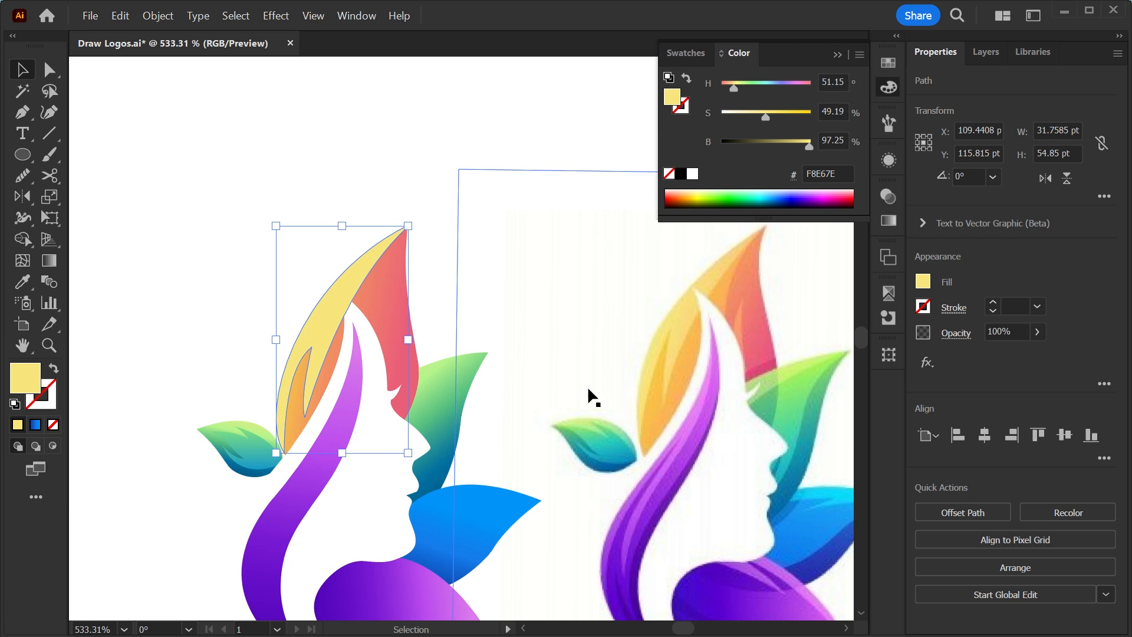
# Give the vein shape a linear gradient, sampling yellow and light orange from the reference leaf for its two stops
pyautogui.click(36, 425)
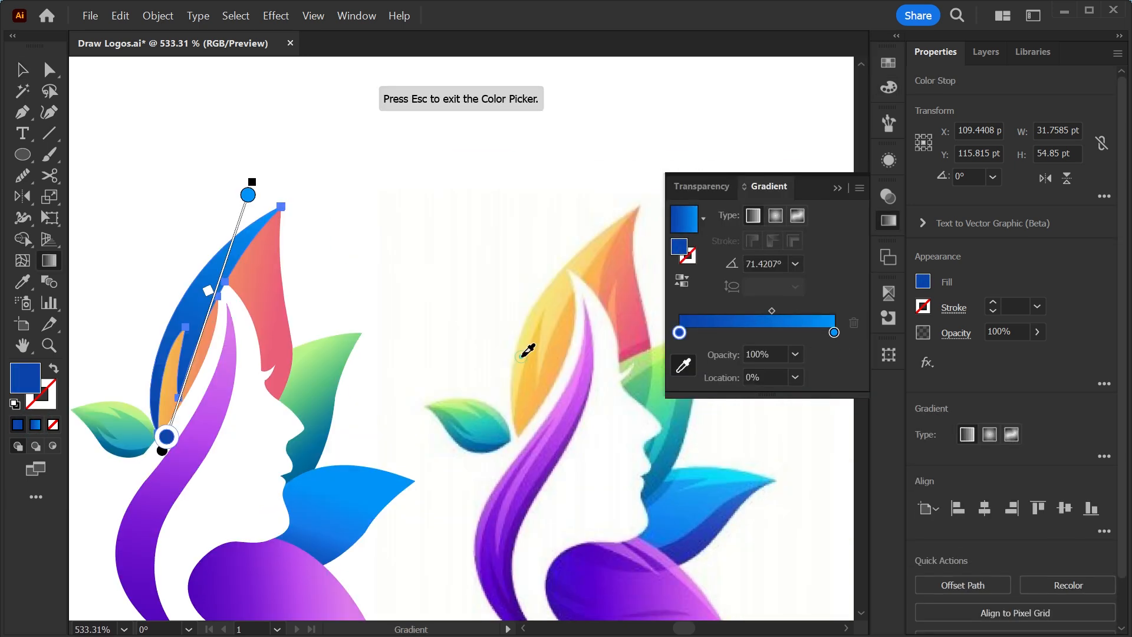
pyautogui.click(528, 351)
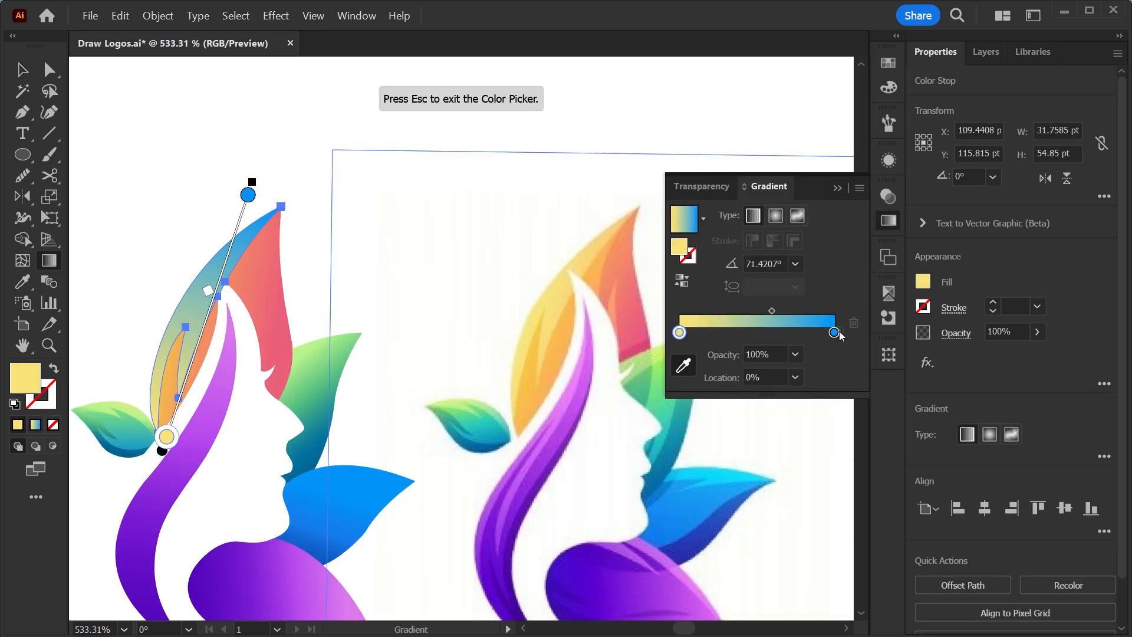
pyautogui.click(833, 333)
pyautogui.click(608, 226)
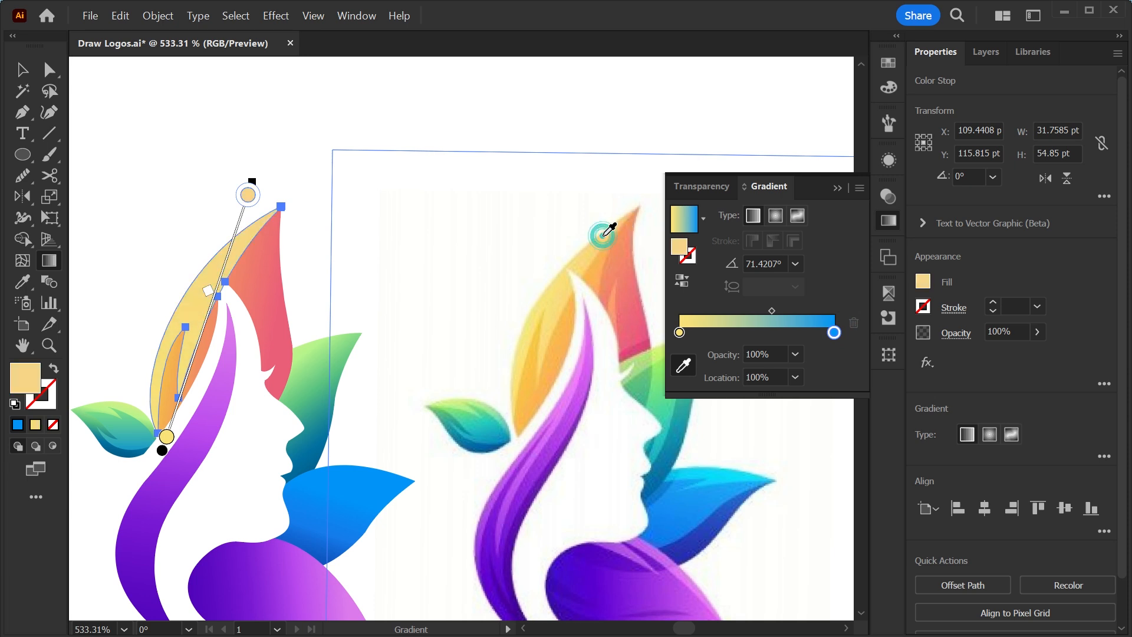
# Lighten the yellow start stop of the vein shape's gradient to pale yellow FAEDB6 by lowering its saturation to 27.2%
pyautogui.click(679, 332)
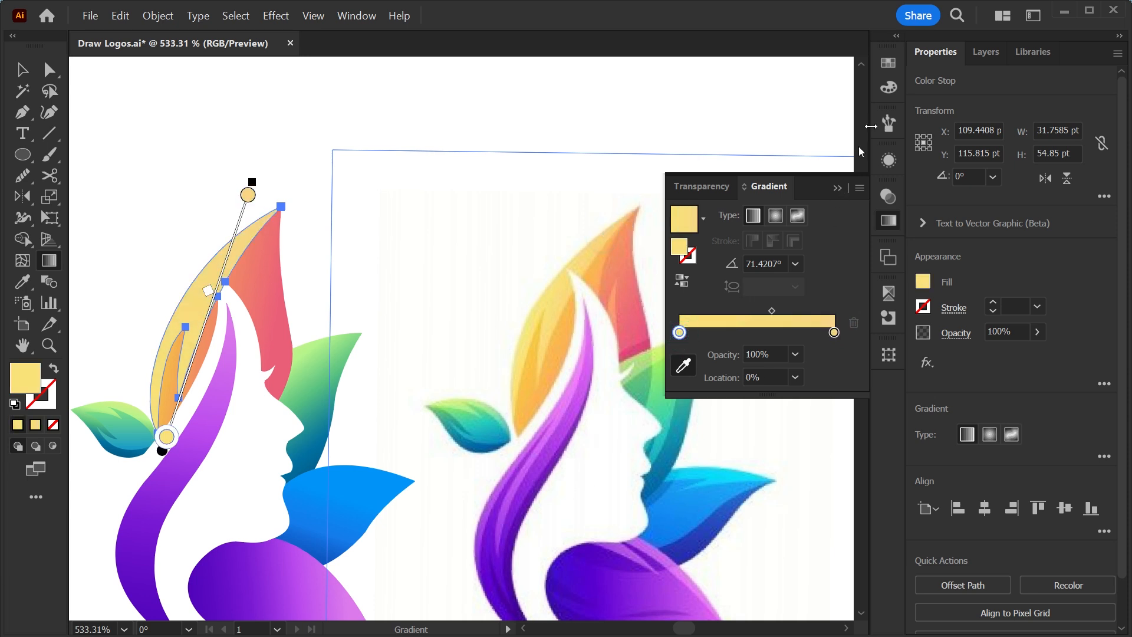
pyautogui.click(889, 88)
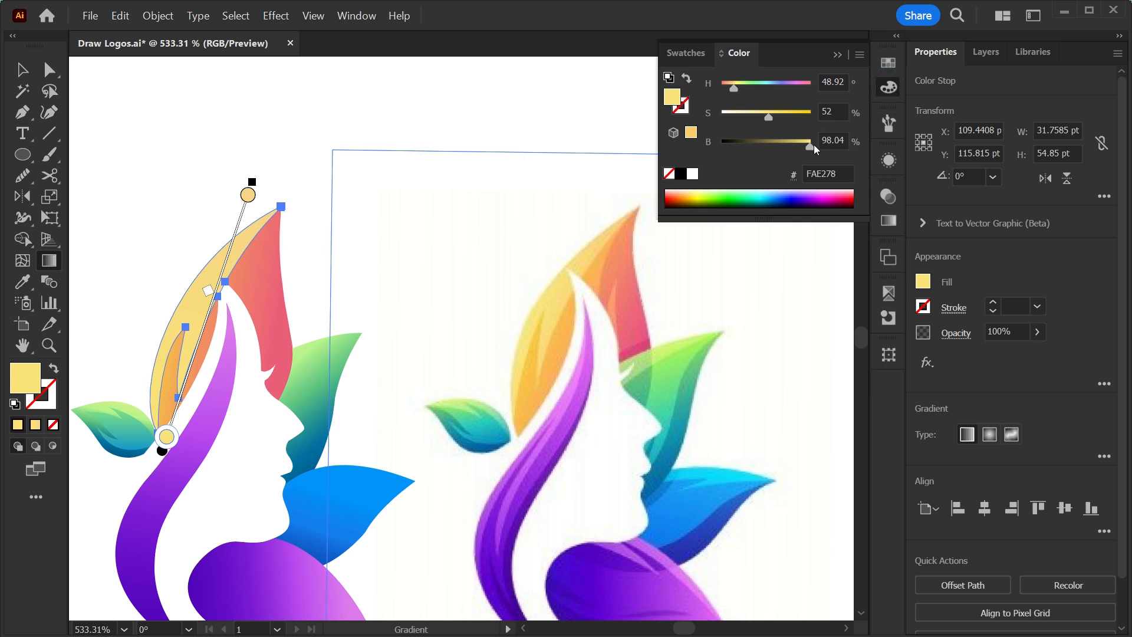
pyautogui.moveTo(769, 116); pyautogui.dragTo(747, 118)
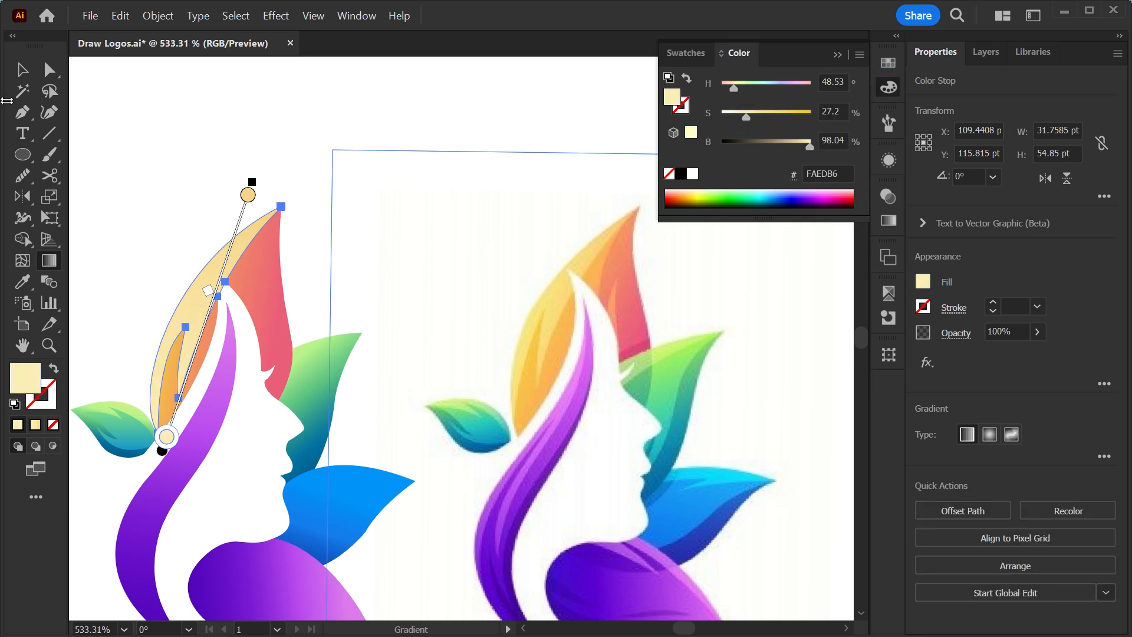
# Shift the yellow, orange and pink stops of the orange-to-pink leaf's gradient toward the pink edge, and deselect the leaf
pyautogui.press('v')
pyautogui.click(267, 291)
pyautogui.press('g')
pyautogui.click(158, 311)
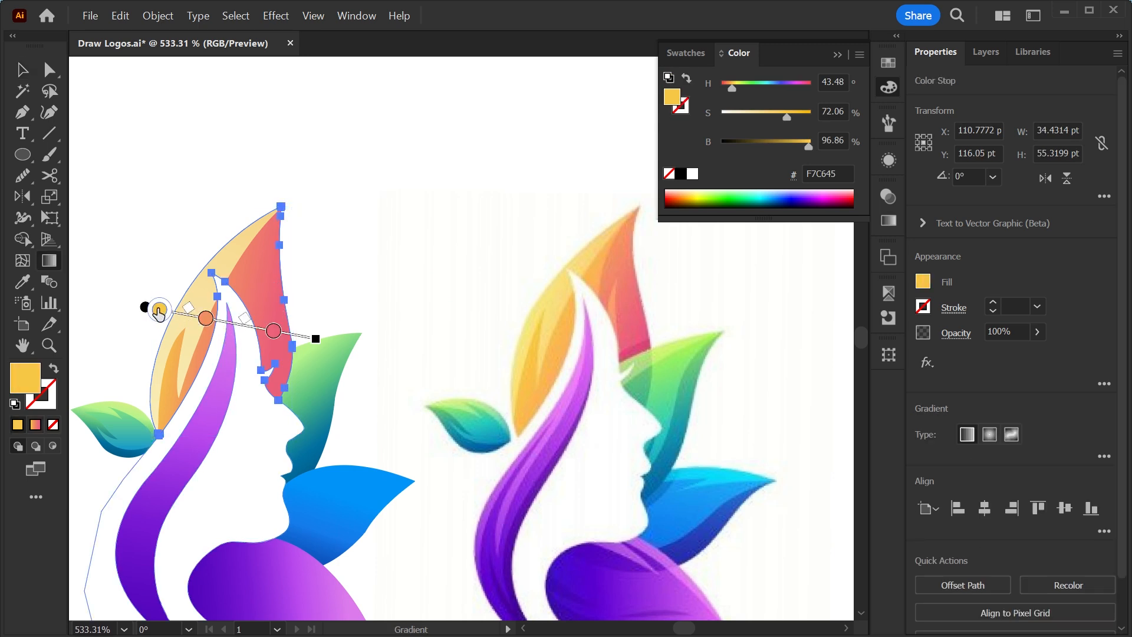
pyautogui.moveTo(158, 314); pyautogui.dragTo(165, 318)
pyautogui.moveTo(292, 331); pyautogui.dragTo(305, 337)
pyautogui.moveTo(178, 314); pyautogui.dragTo(233, 324)
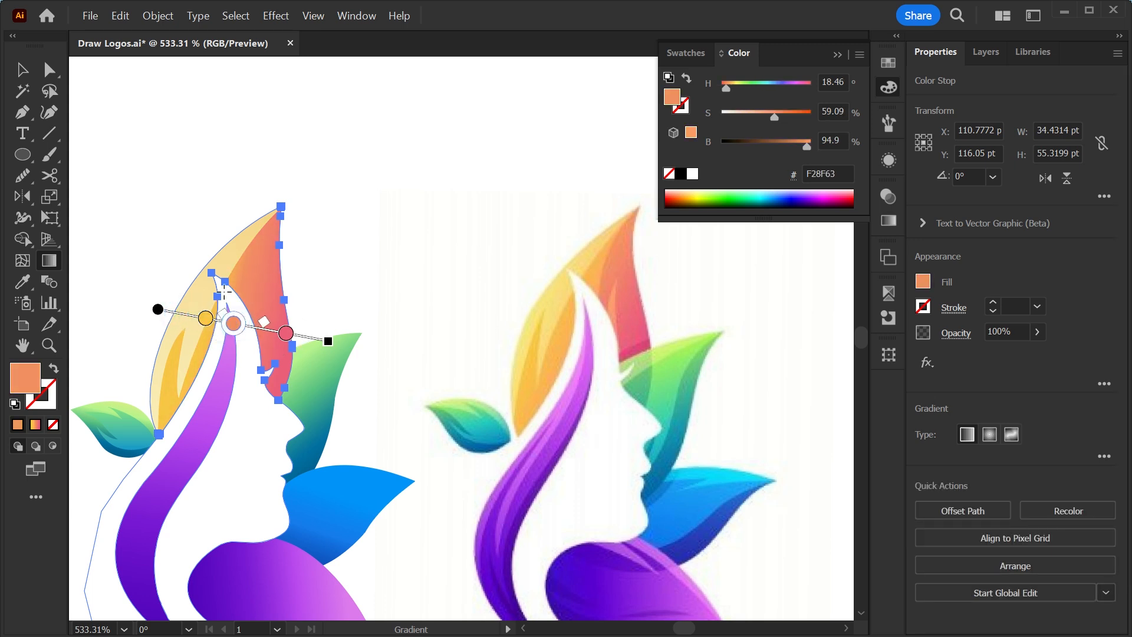
pyautogui.press('v')
pyautogui.click(290, 138)
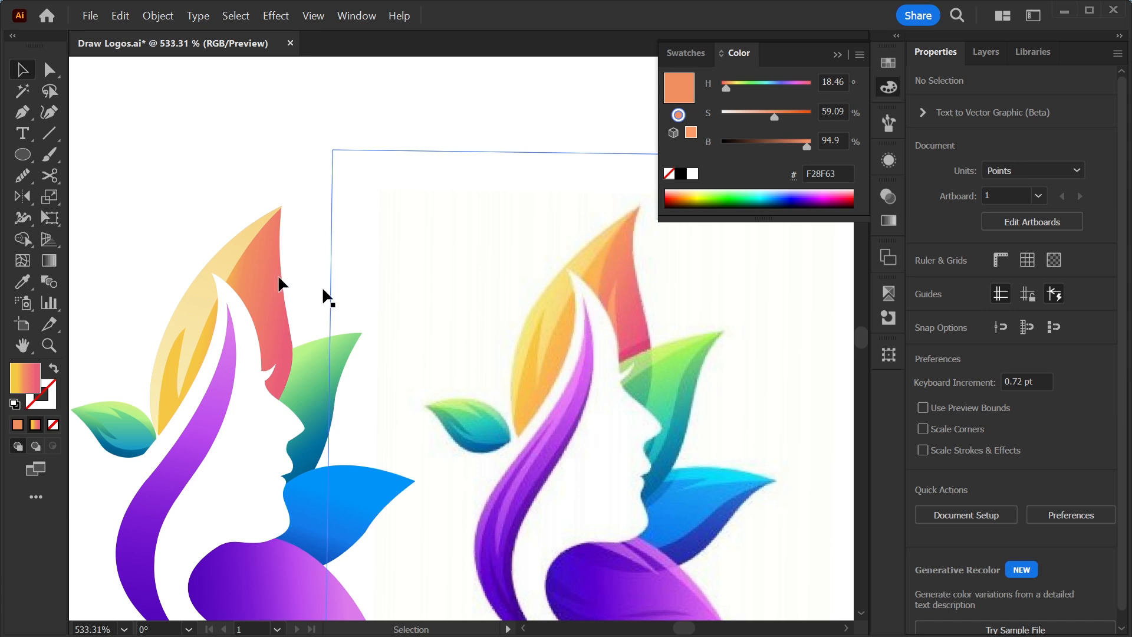
# Try Overlay on the leaf's vein shape and settle on Soft Light as its blending mode
pyautogui.click(238, 242)
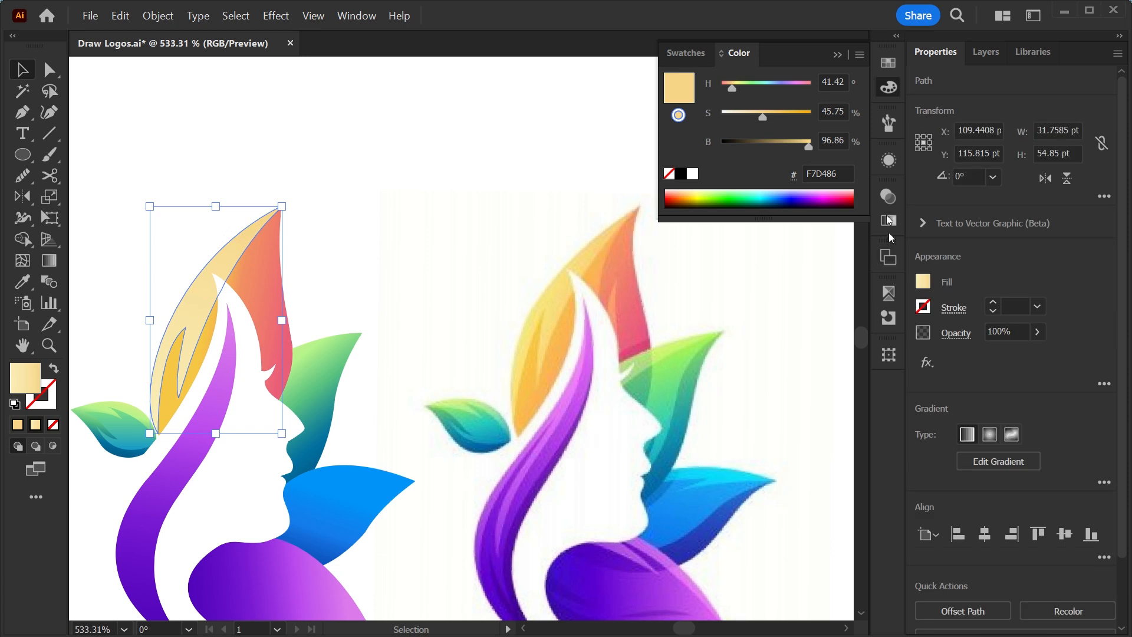
pyautogui.click(888, 197)
pyautogui.click(744, 215)
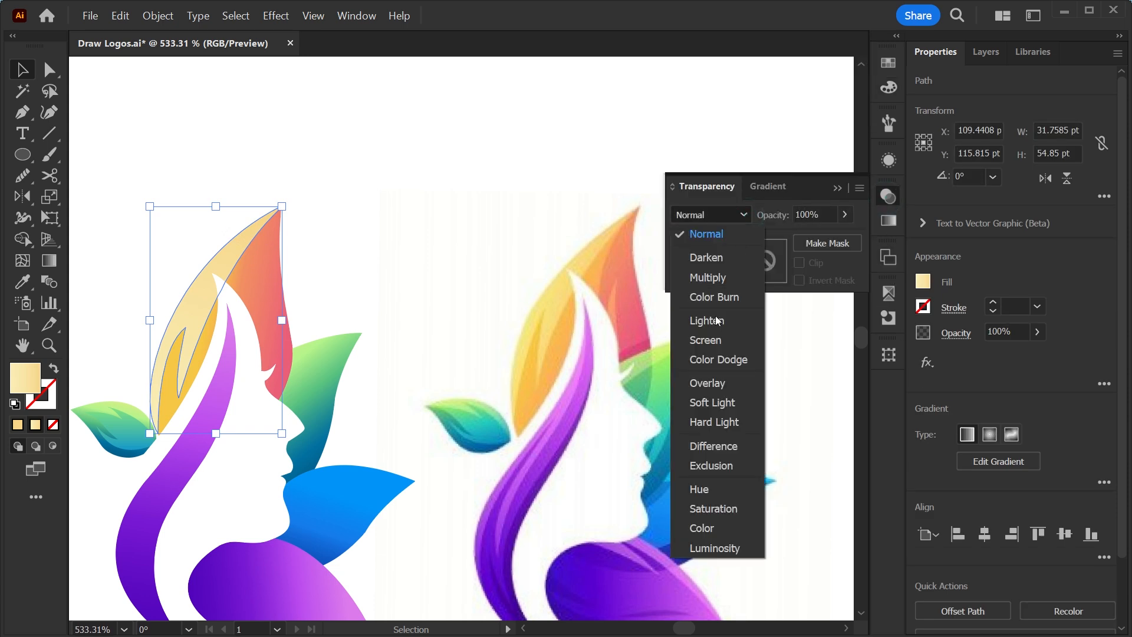
pyautogui.click(708, 382)
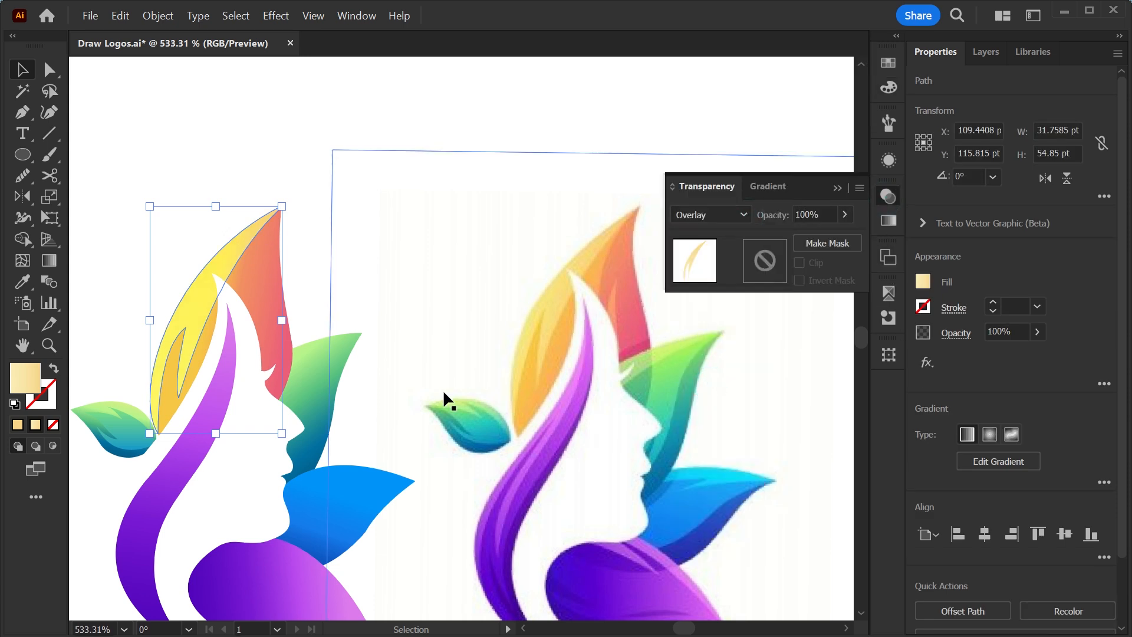
pyautogui.click(731, 215)
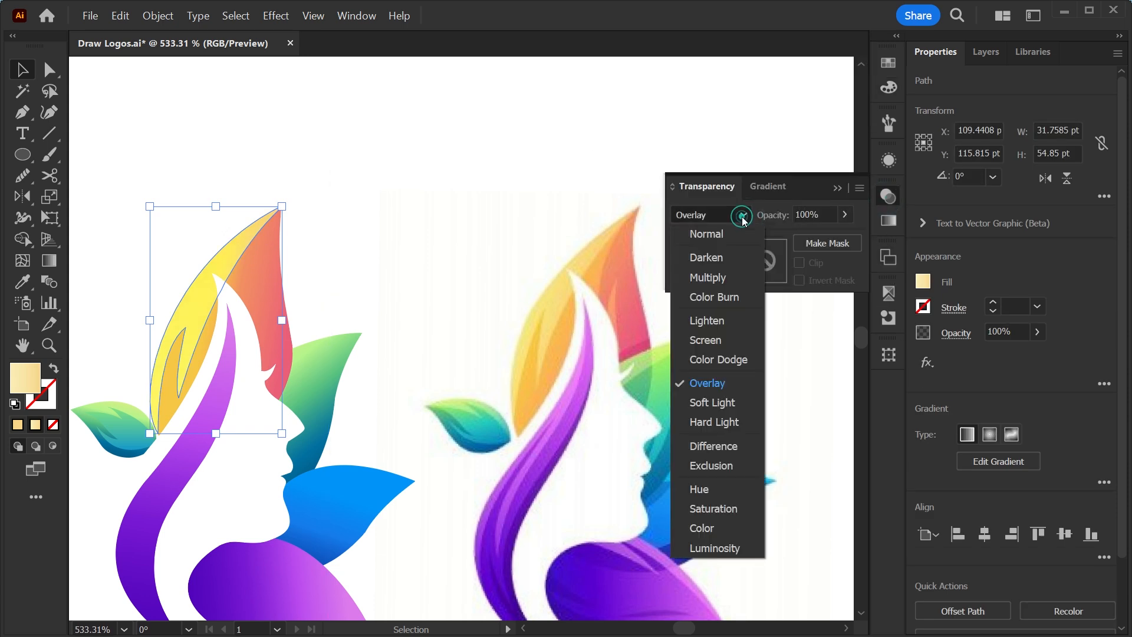
pyautogui.click(723, 401)
pyautogui.hotkey('ctrl', 'shift', 'a')
# Draw a closed, narrow highlight sliver with the Pen tool over the lower pink part of the reference's orange leaf
pyautogui.press('p')
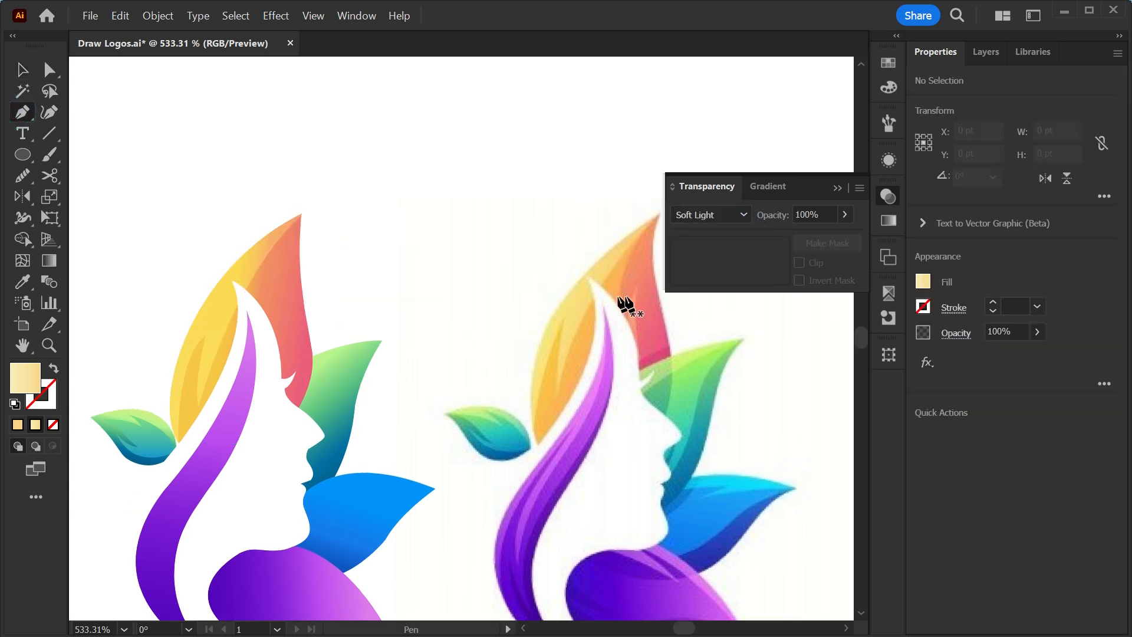
pyautogui.click(639, 284)
pyautogui.moveTo(635, 348); pyautogui.dragTo(635, 351)
pyautogui.click(625, 334)
pyautogui.moveTo(639, 285); pyautogui.dragTo(650, 276)
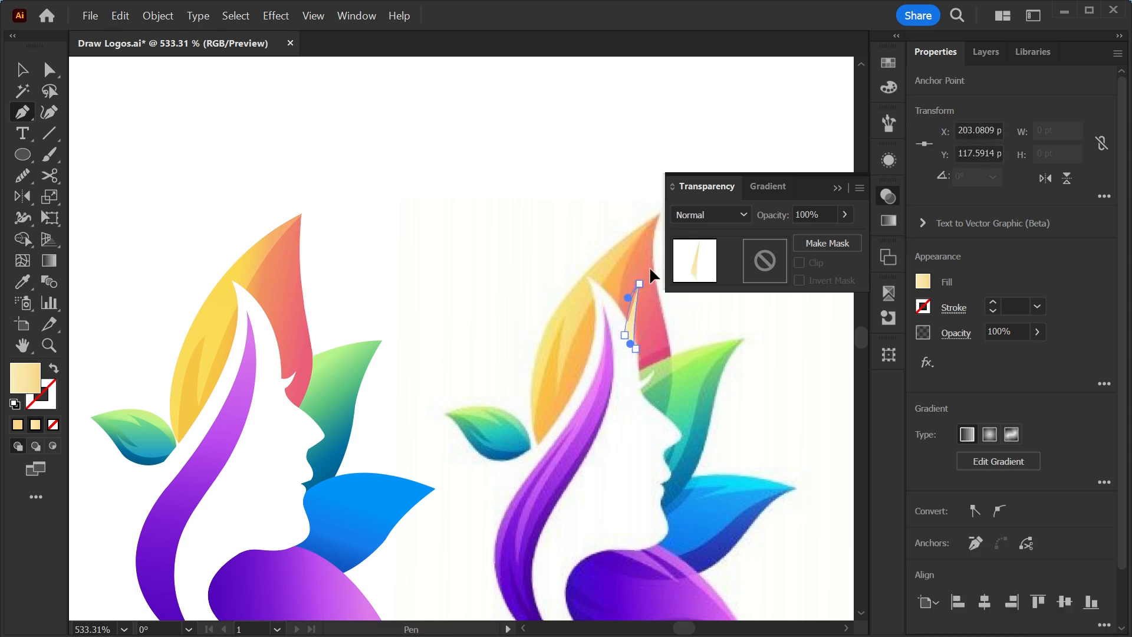
pyautogui.press('v')
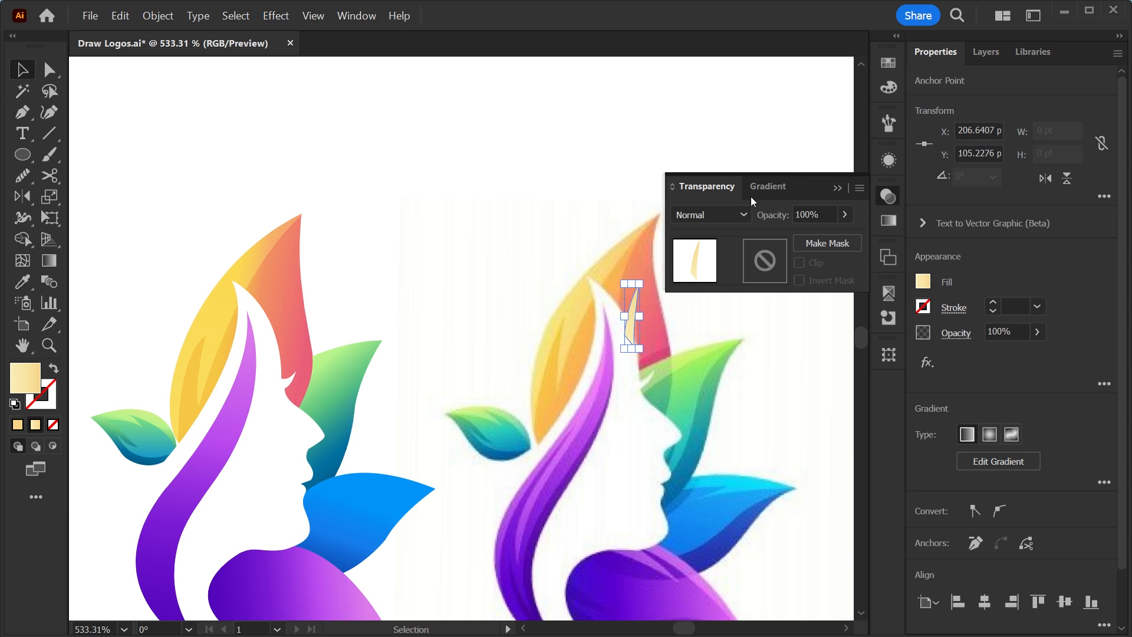
# Fill the sliver with white and move it from the reference onto the pink part of the vector artwork's leaf
pyautogui.click(889, 66)
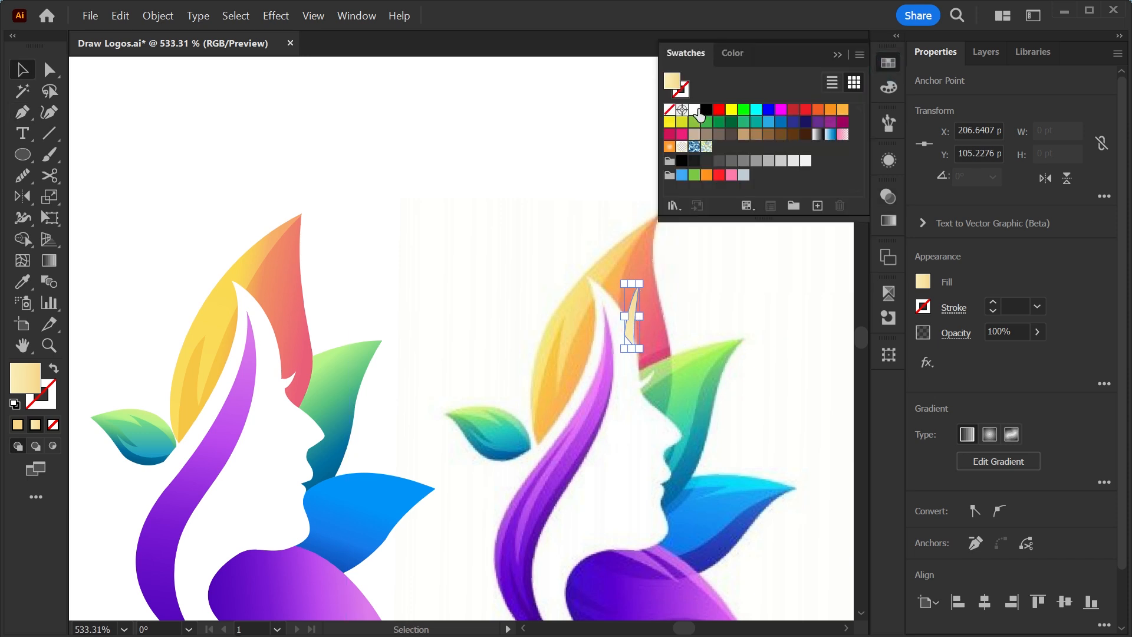
pyautogui.click(628, 320)
pyautogui.moveTo(631, 316); pyautogui.dragTo(265, 312)
pyautogui.hotkey('ctrl', 'z')
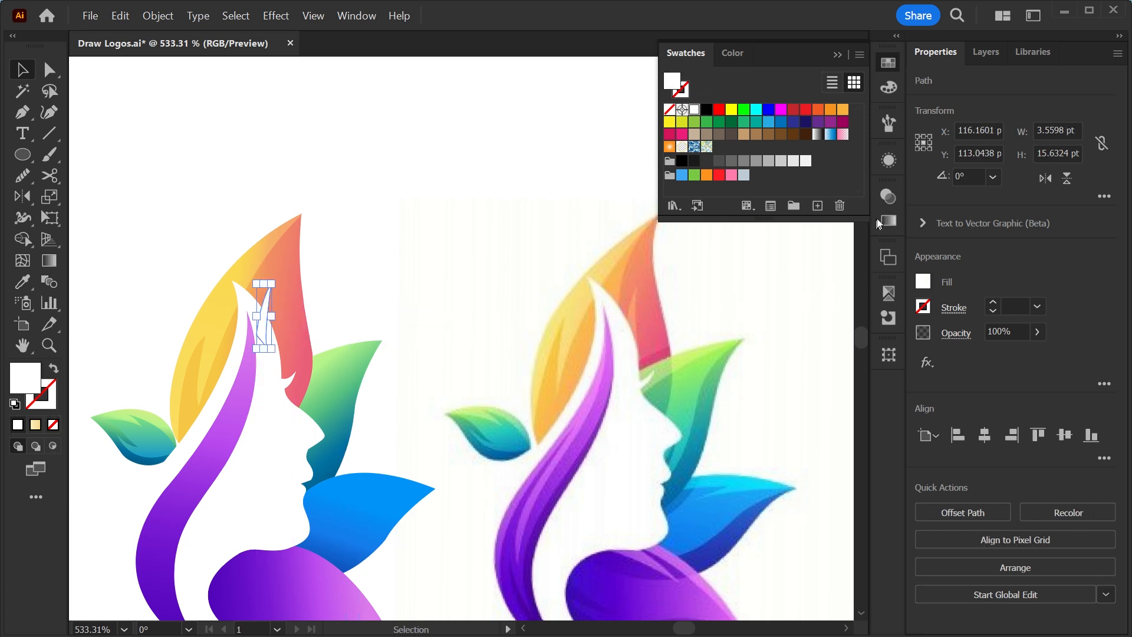
# Set the white sliver's opacity to 53% and, after trying Screen, its blending mode to Overlay
pyautogui.click(888, 196)
pyautogui.click(742, 215)
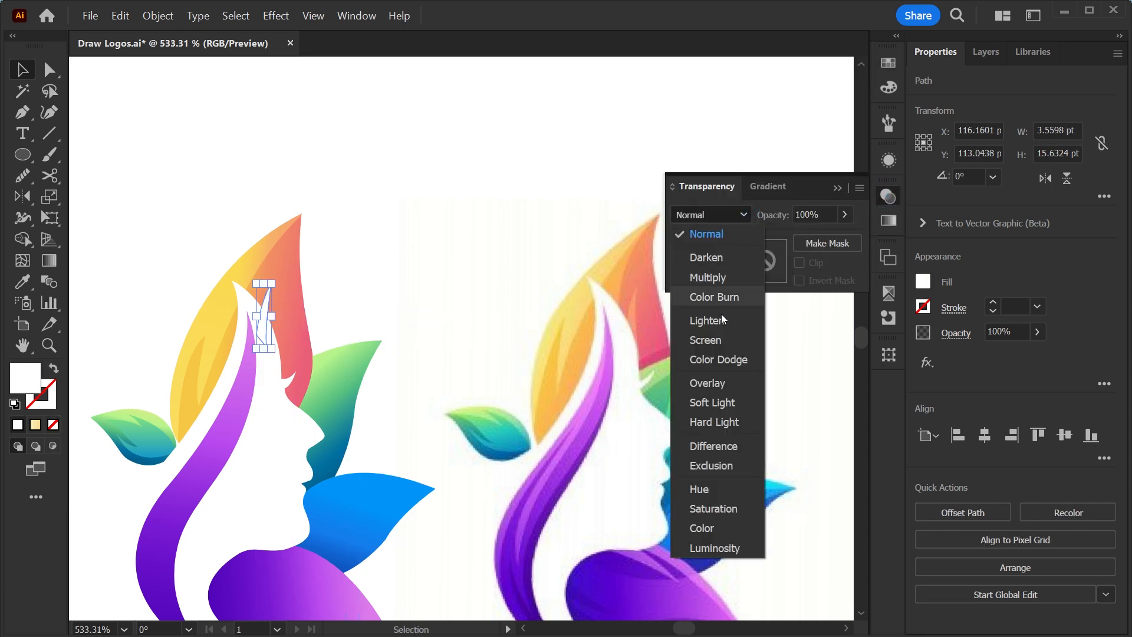
pyautogui.click(712, 339)
pyautogui.click(1035, 333)
pyautogui.click(1003, 354)
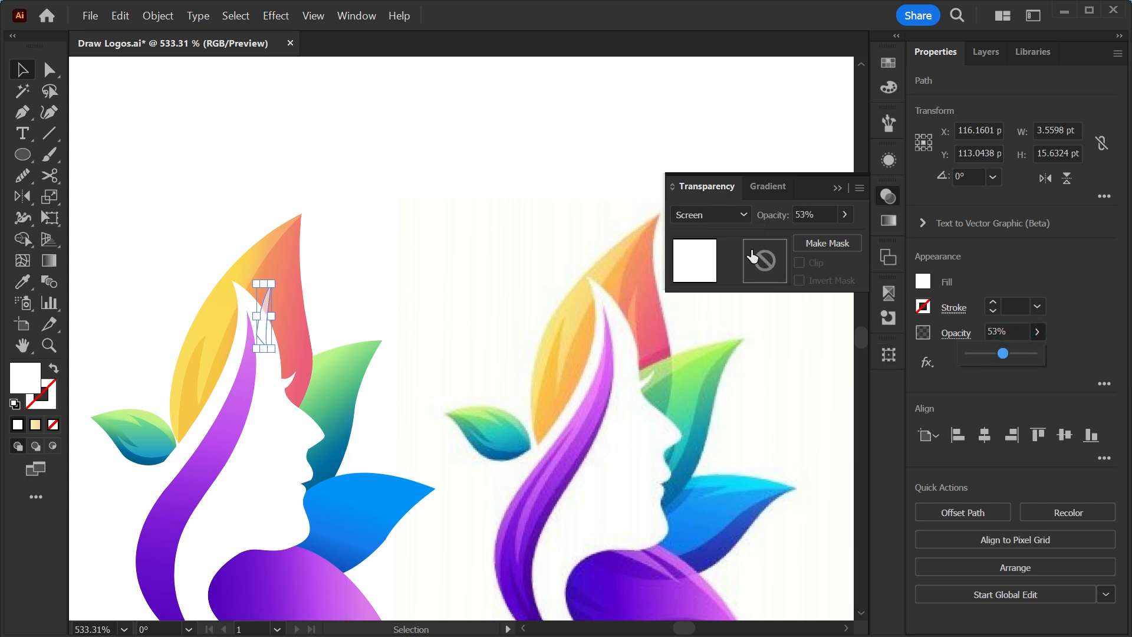
pyautogui.click(747, 214)
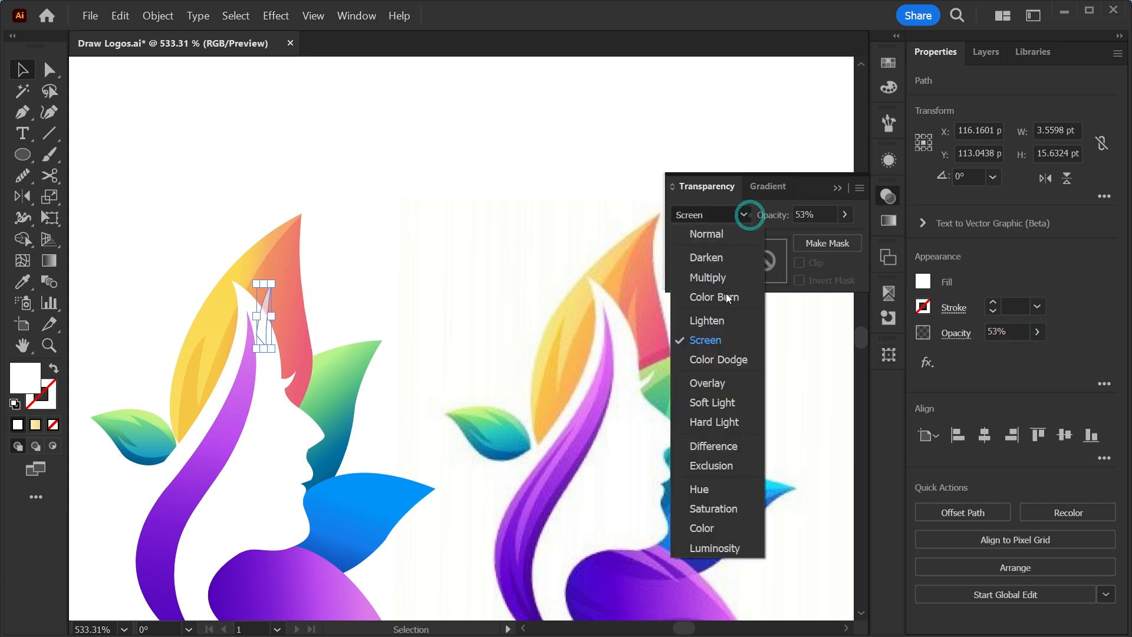
pyautogui.click(707, 383)
pyautogui.press('ctrl')
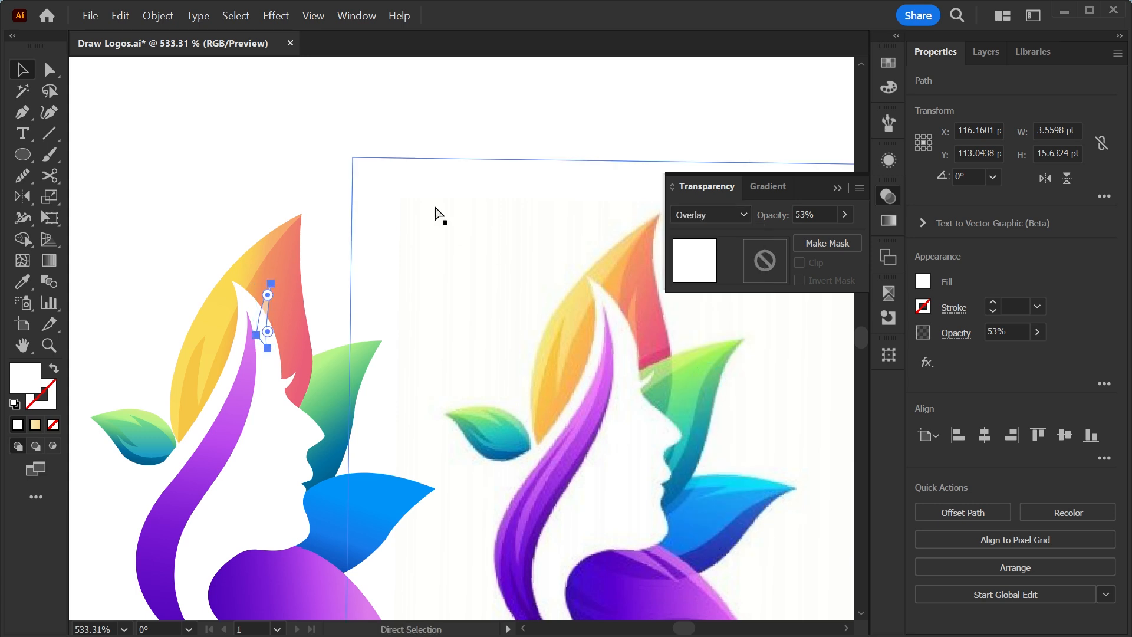
pyautogui.scroll(2, 255, 273)
pyautogui.click(277, 342)
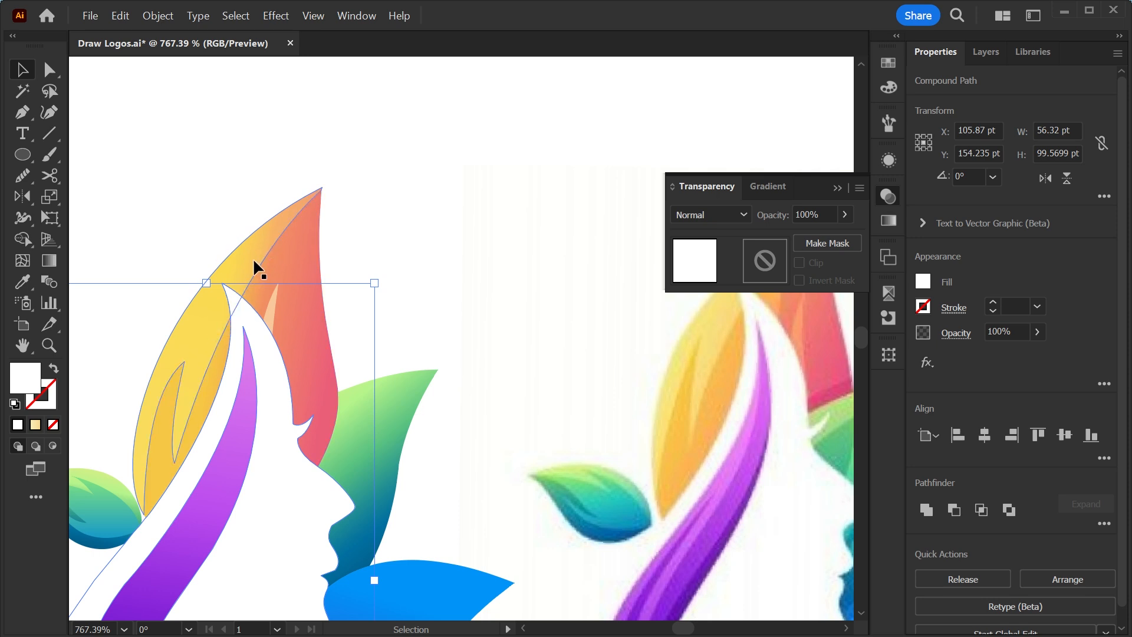
pyautogui.click(744, 215)
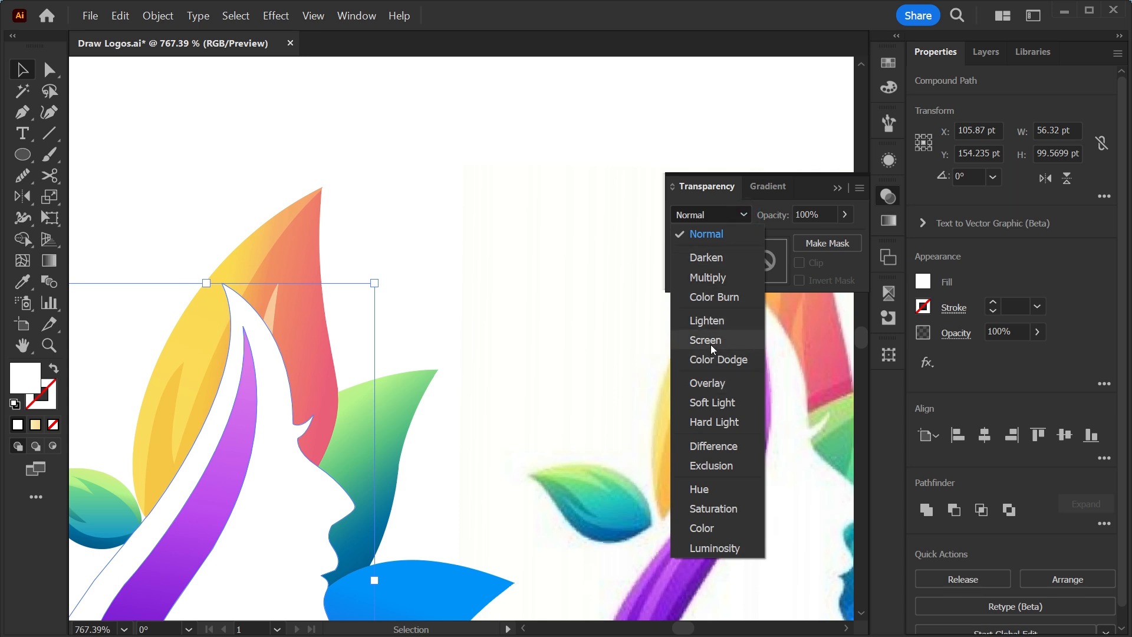
pyautogui.click(522, 241)
pyautogui.hotkey('ctrl', '-')
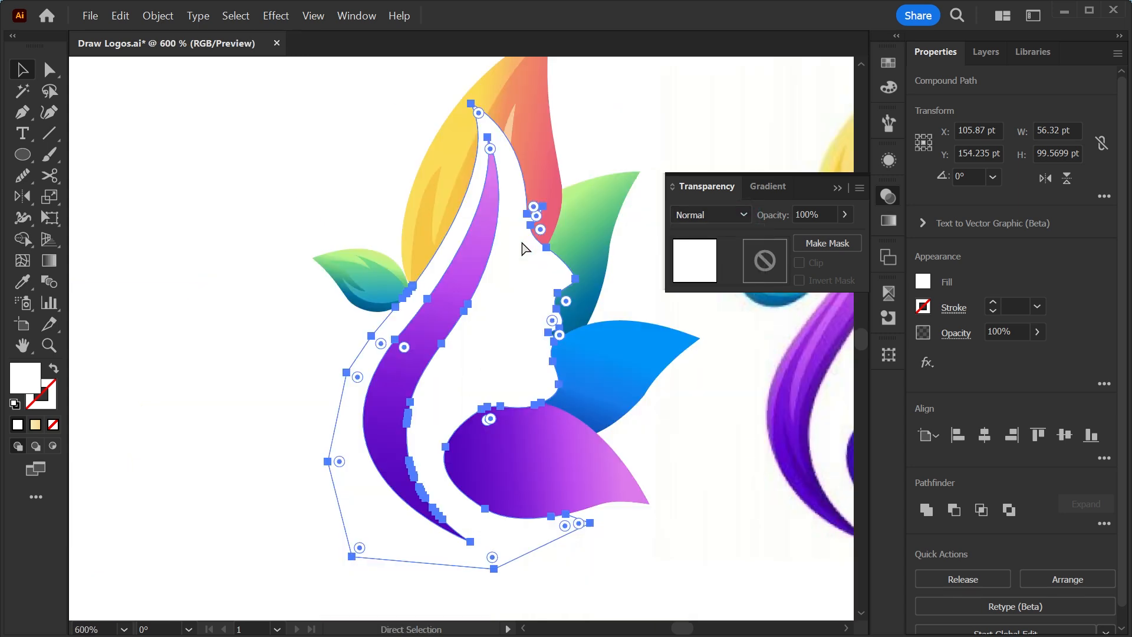
pyautogui.hotkey('ctrl', '-')
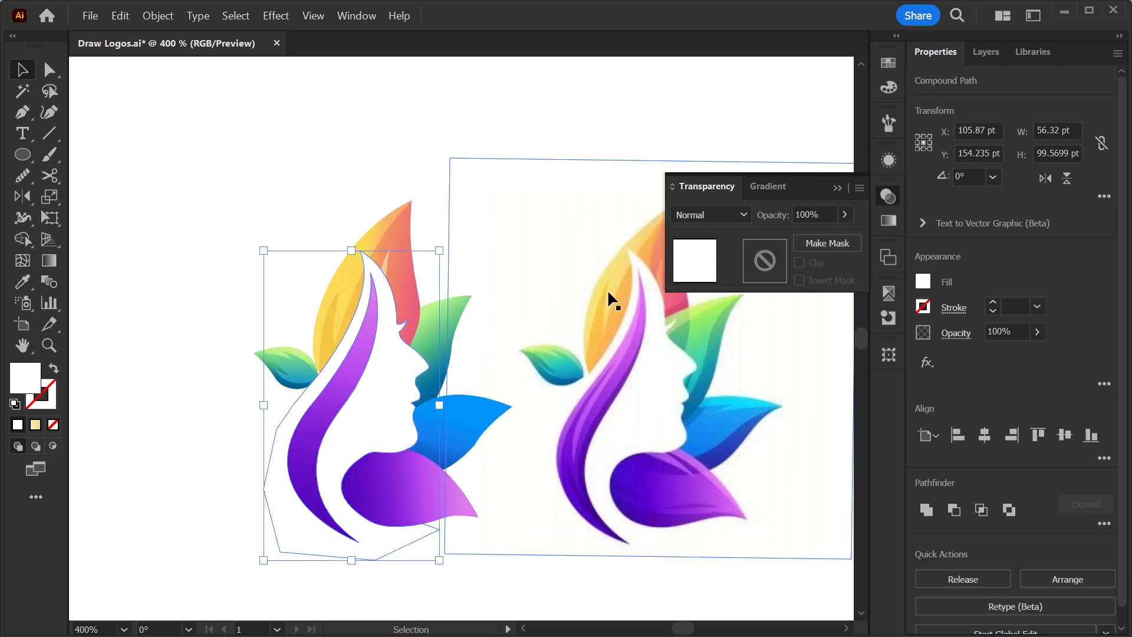
pyautogui.click(442, 152)
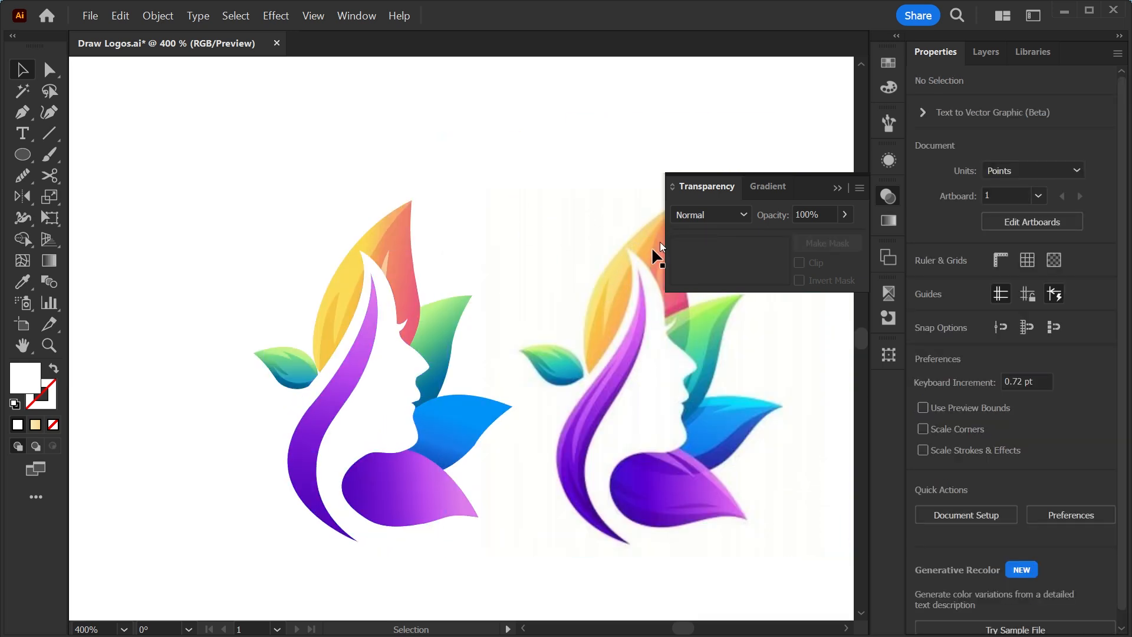
# Examine how the reference's green leaf overlaps the pink leaf and compare that area with the vector artwork
pyautogui.moveTo(599, 253); pyautogui.dragTo(517, 295)
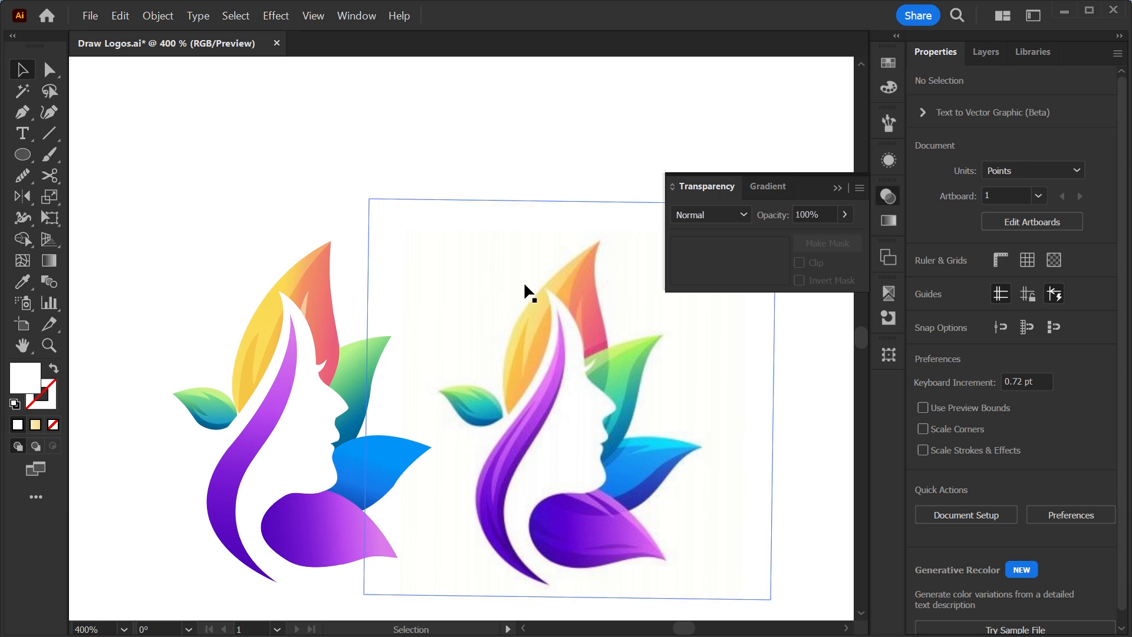
pyautogui.press('z')
pyautogui.moveTo(487, 262); pyautogui.dragTo(550, 358)
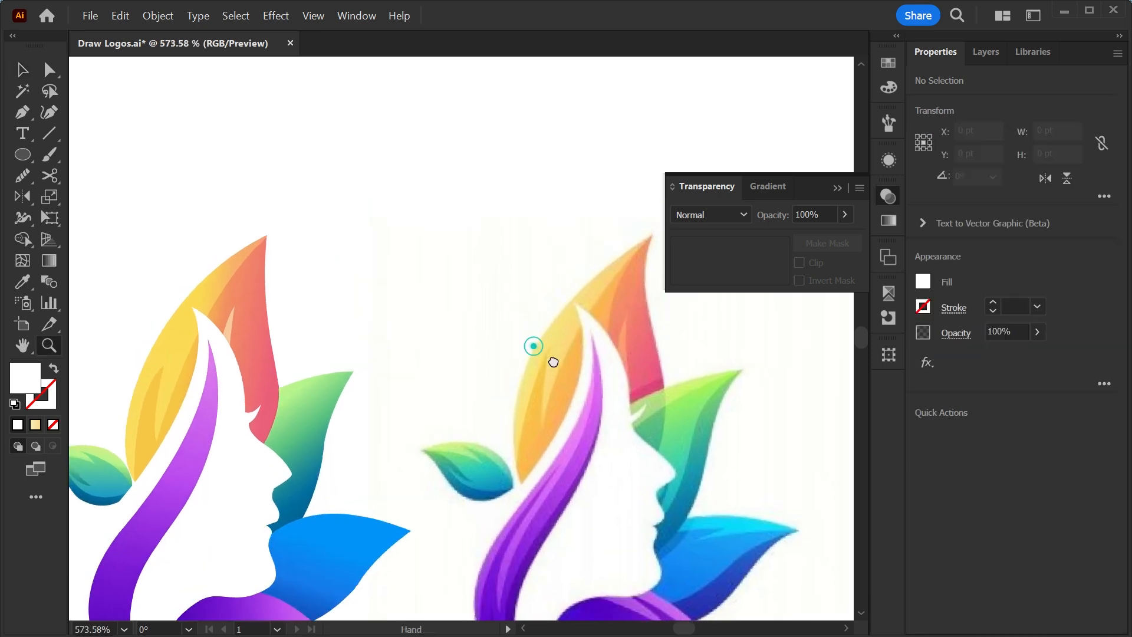
pyautogui.press('v')
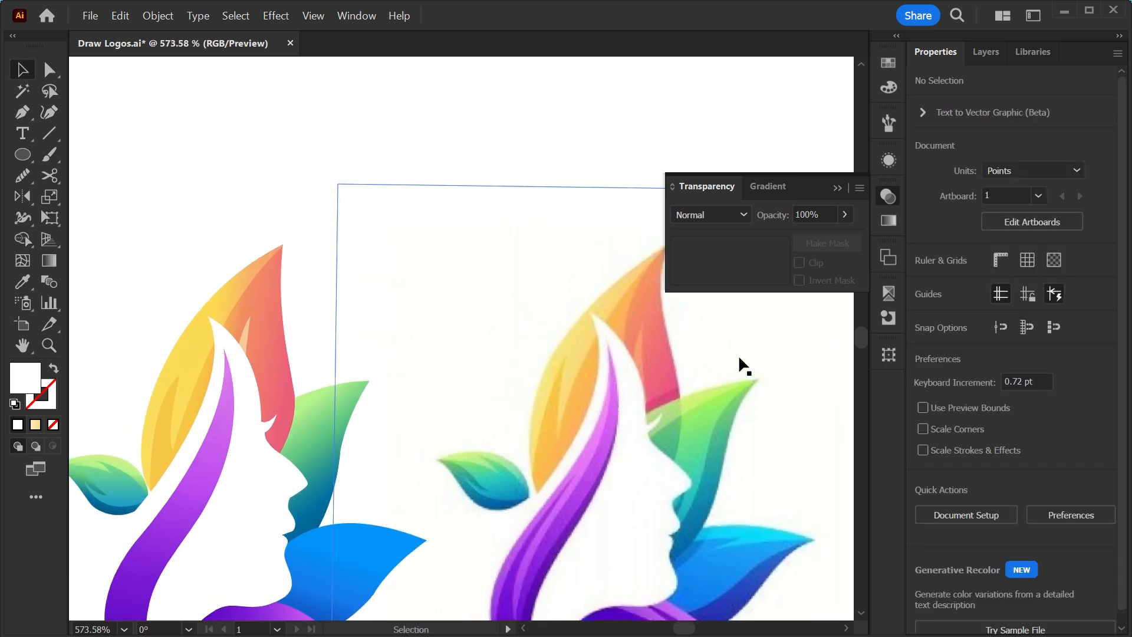
pyautogui.scroll(2, 679, 397)
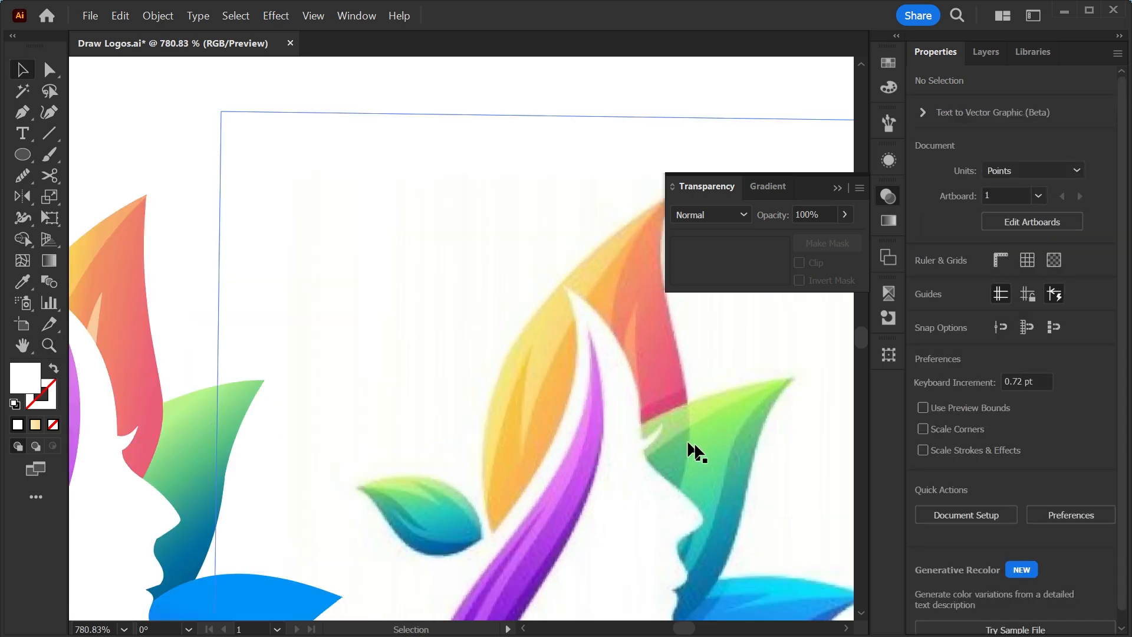
pyautogui.hscroll(-3, 669, 360)
pyautogui.moveTo(386, 172); pyautogui.dragTo(302, 327)
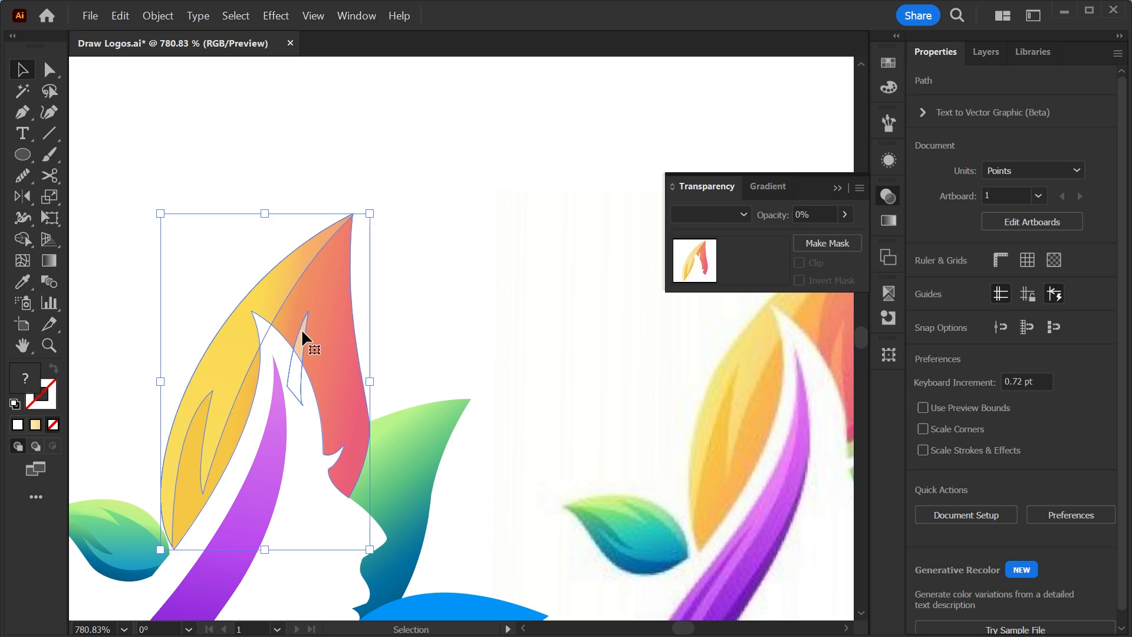
pyautogui.press('a')
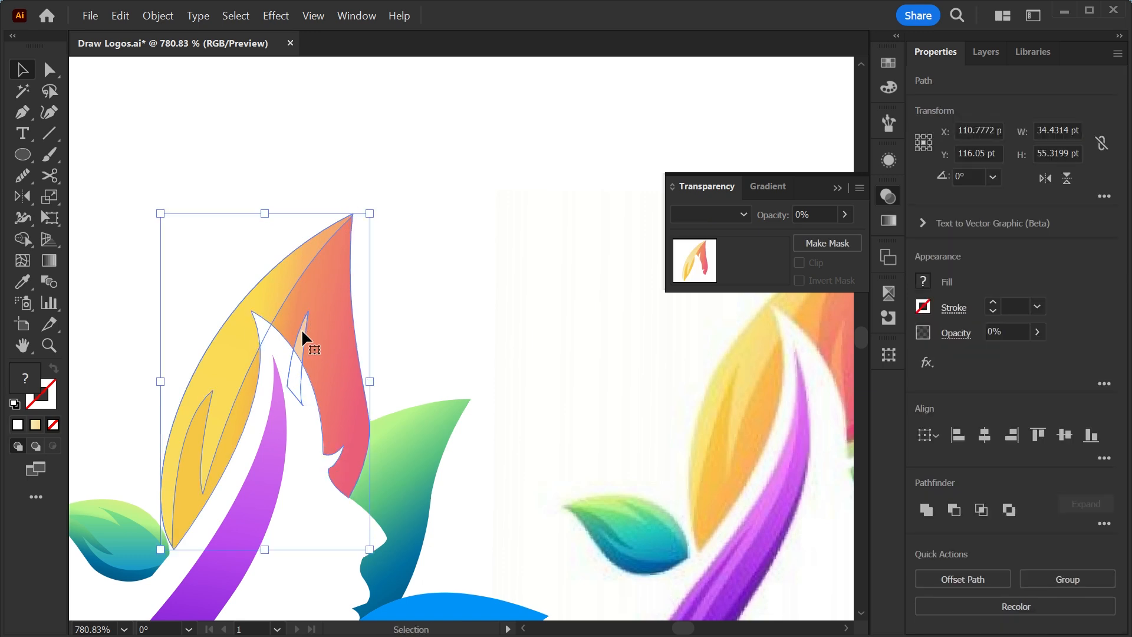
pyautogui.scroll(-1, 518, 529)
pyautogui.click(518, 530)
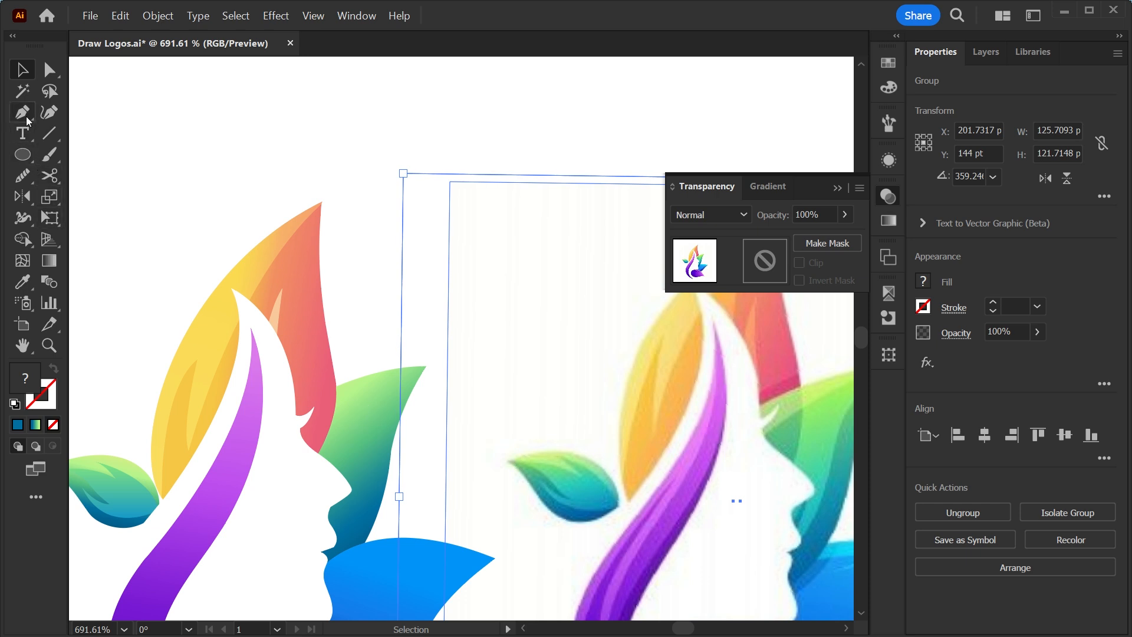
# Extend the green leaf's inner edge beneath the face so it overlaps the lower end of the pink leaf
pyautogui.click(355, 395)
pyautogui.press('a')
pyautogui.moveTo(323, 389); pyautogui.dragTo(290, 401)
pyautogui.moveTo(319, 446); pyautogui.dragTo(292, 448)
pyautogui.press('v')
pyautogui.click(374, 263)
pyautogui.scroll(-1, 392, 324)
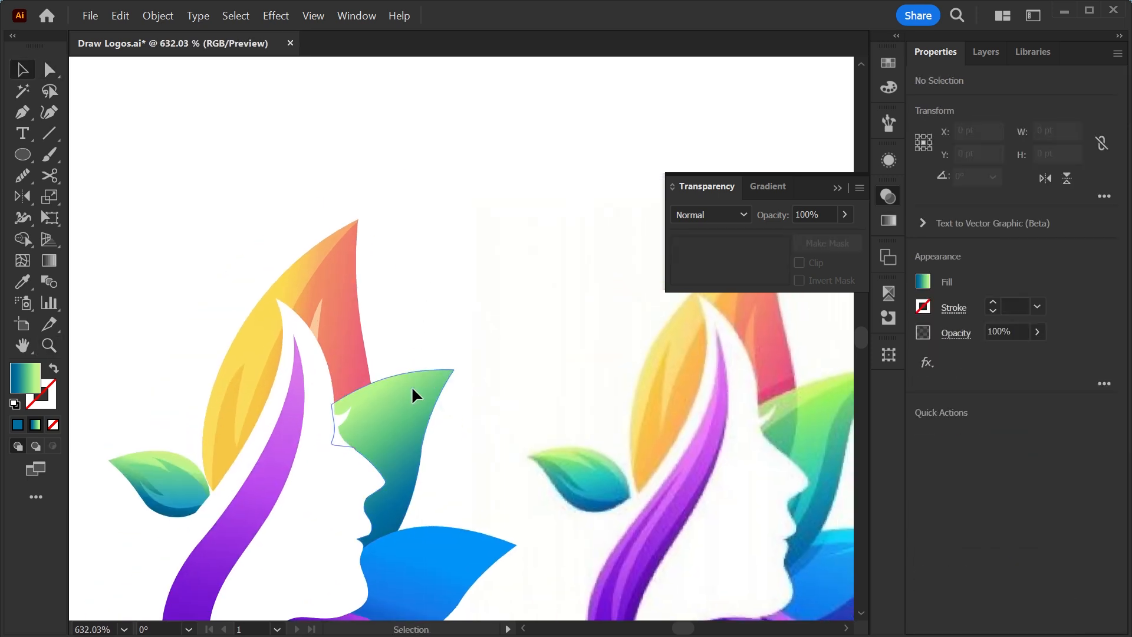
# Set the green leaf's blending mode to Multiply
pyautogui.click(412, 385)
pyautogui.click(716, 215)
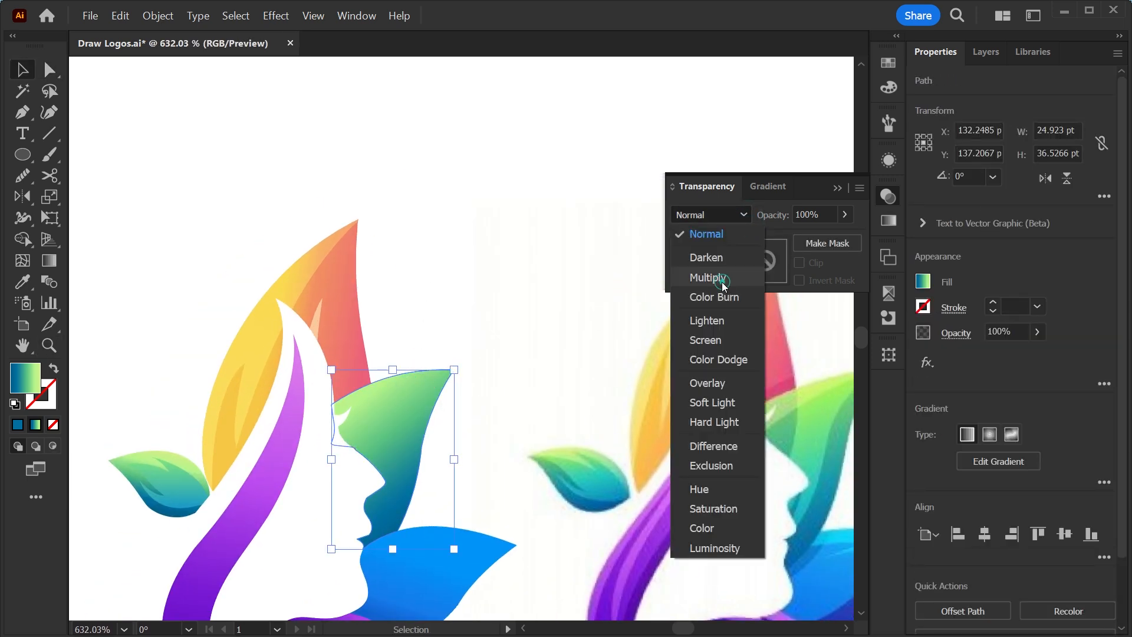
pyautogui.click(722, 282)
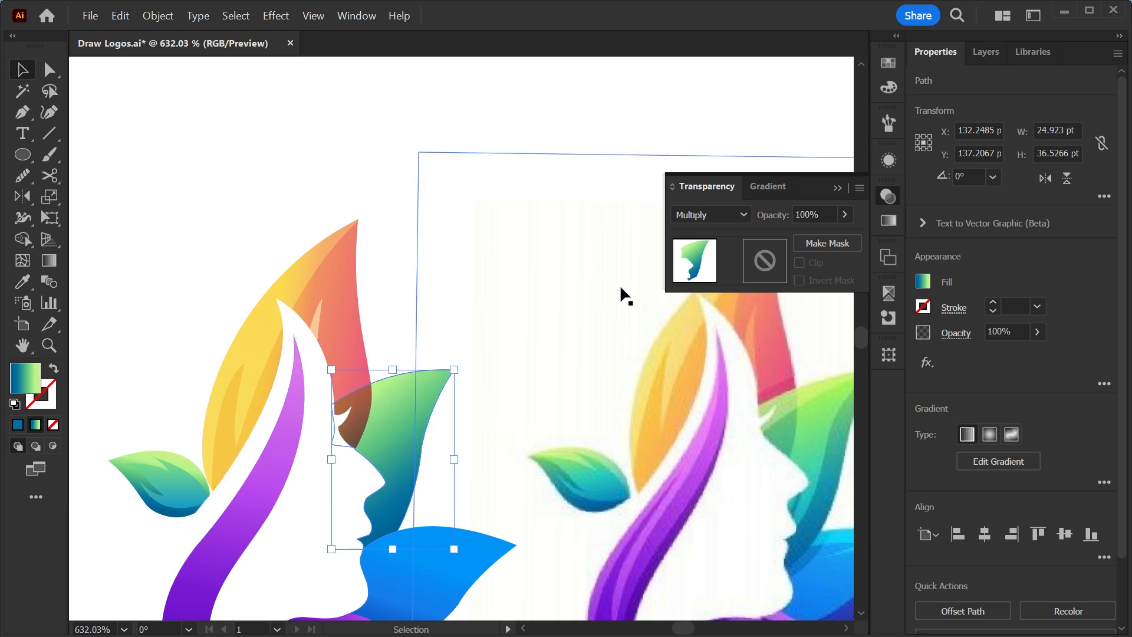
pyautogui.click(404, 258)
# Draw a closed band with the Pen tool across the pink leaf's lower end, curving its upper edge parallel to the green leaf
pyautogui.press('p')
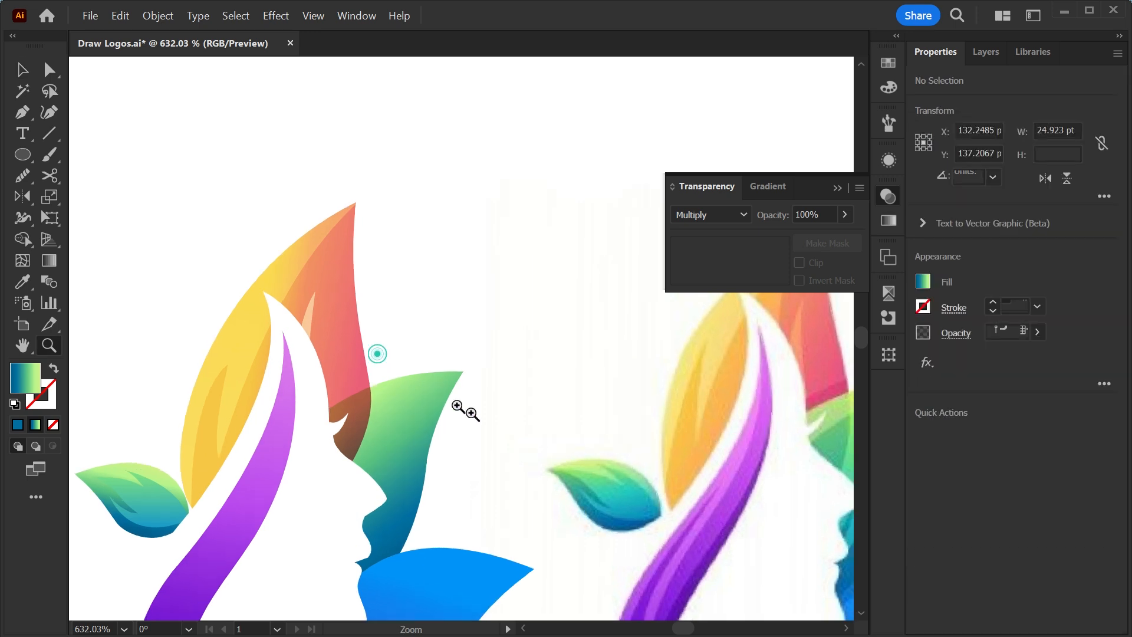
pyautogui.scroll(3, 376, 352)
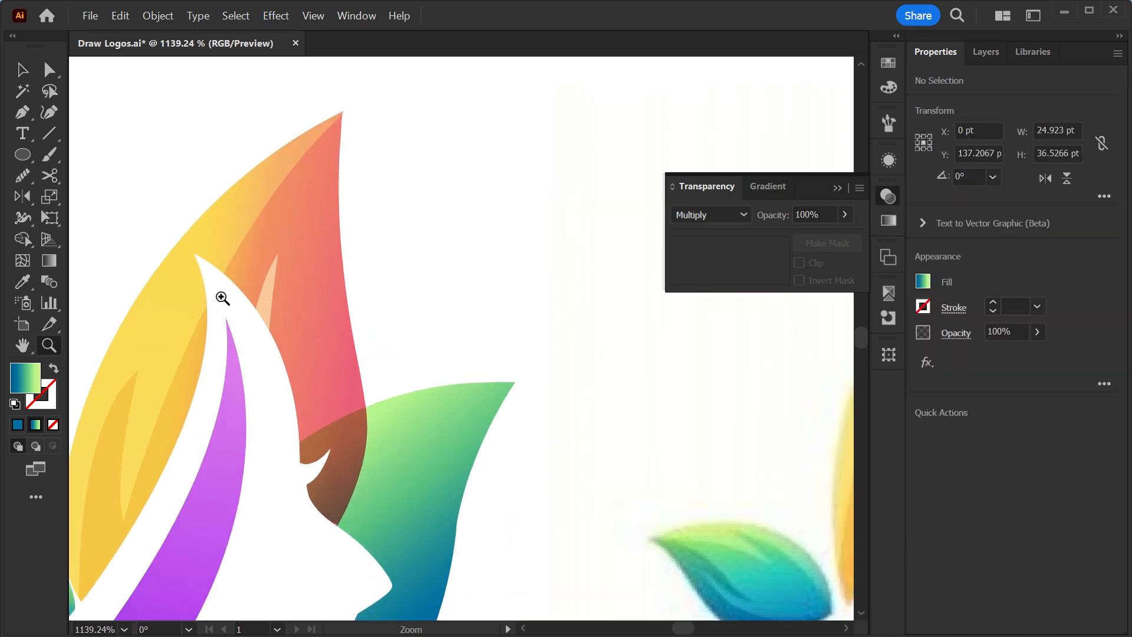
pyautogui.click(278, 462)
pyautogui.click(283, 408)
pyautogui.moveTo(407, 355); pyautogui.dragTo(461, 350)
pyautogui.click(426, 424)
pyautogui.click(278, 463)
pyautogui.press('v')
pyautogui.click(464, 321)
pyautogui.moveTo(463, 322); pyautogui.dragTo(391, 387)
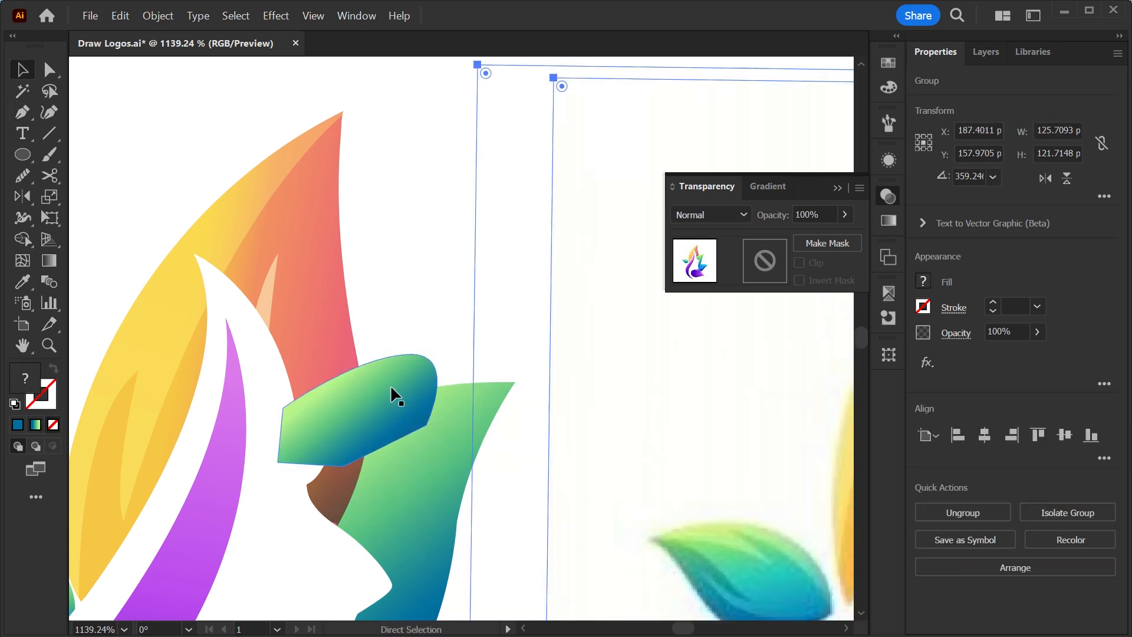
pyautogui.click(392, 388)
pyautogui.keyDown('shift'); pyautogui.click(454, 398); pyautogui.keyUp('shift')
pyautogui.hotkey('shift', 'n')
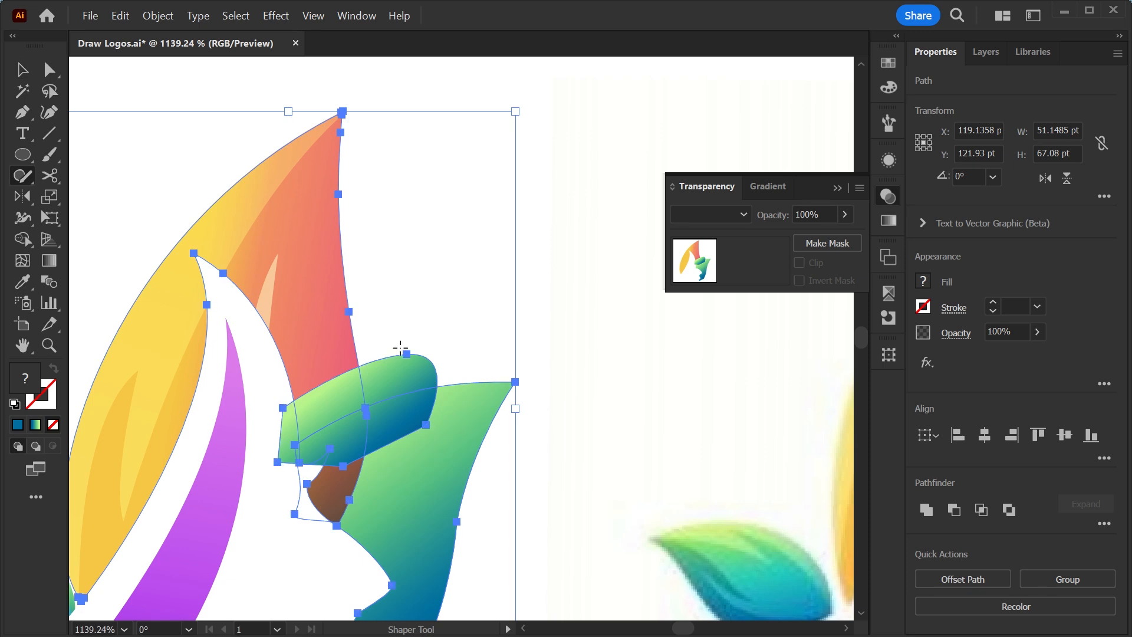
pyautogui.hotkey('ctrl', 'shift', 'a')
pyautogui.press('v')
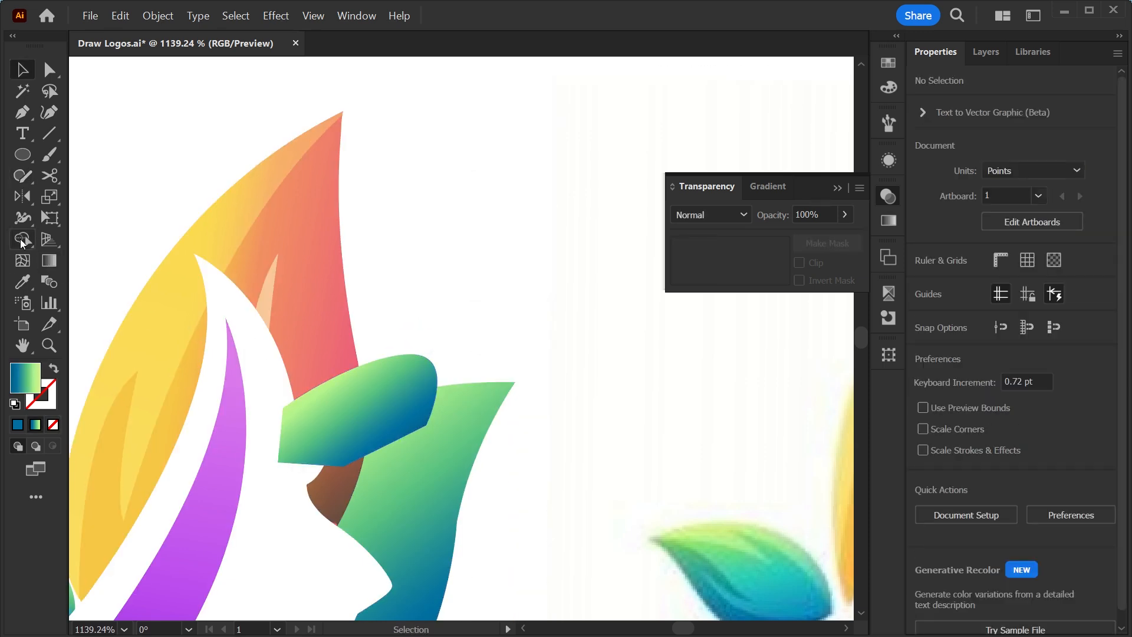
# Remove the part of the band lying outside the pink and green leaves with the Shape Builder
pyautogui.click(400, 377)
pyautogui.keyDown('shift'); pyautogui.click(323, 311); pyautogui.keyUp('shift')
pyautogui.keyDown('shift'); pyautogui.click(456, 404); pyautogui.keyUp('shift')
pyautogui.hotkey('shift', 'm')
pyautogui.keyDown('alt'); pyautogui.click(398, 372); pyautogui.keyUp('alt')
pyautogui.press('v')
pyautogui.click(419, 332)
# Trim the band along the green leaf's upper edge with the Shape Builder, leaving a strip across the pink leaf
pyautogui.press('z')
pyautogui.keyDown('alt'); pyautogui.click(422, 336); pyautogui.keyUp('alt')
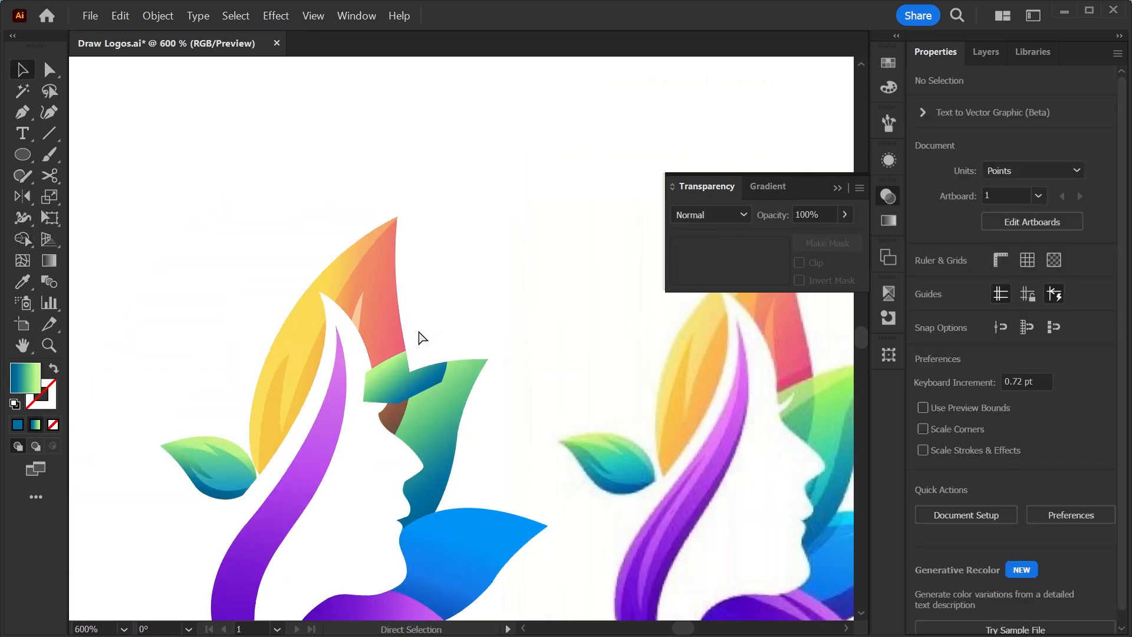
pyautogui.keyDown('alt'); pyautogui.click(422, 336); pyautogui.keyUp('alt')
pyautogui.moveTo(450, 381)
pyautogui.mouseDown()
pyautogui.moveTo(523, 457)
pyautogui.moveTo(505, 396)
pyautogui.mouseUp()
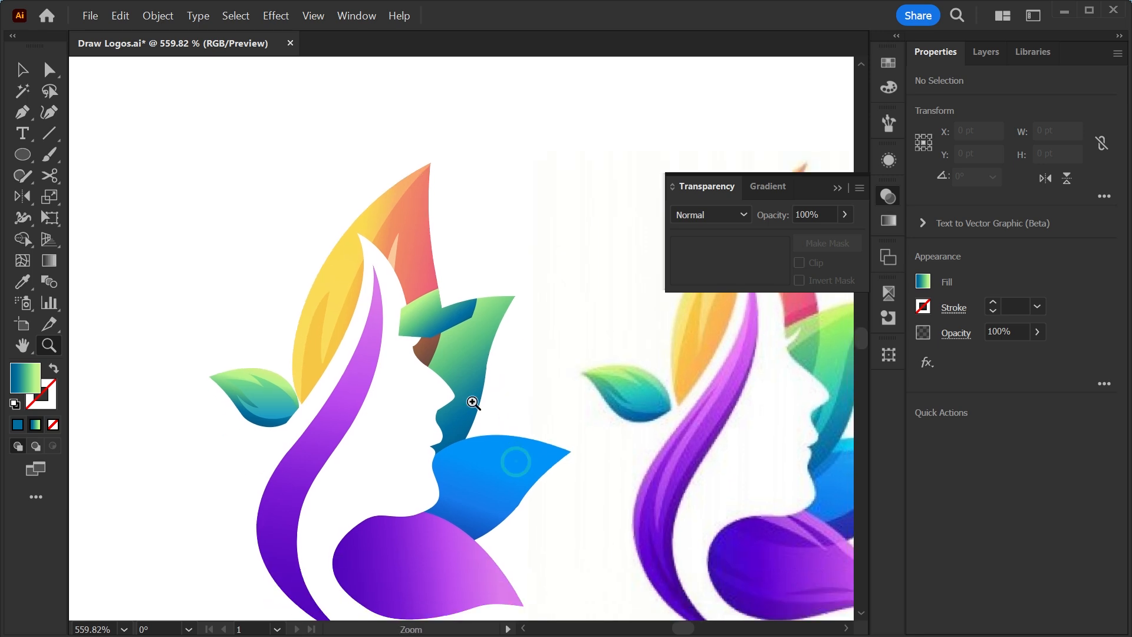
pyautogui.press('v')
pyautogui.click(364, 392)
pyautogui.keyDown('shift'); pyautogui.click(411, 398); pyautogui.keyUp('shift')
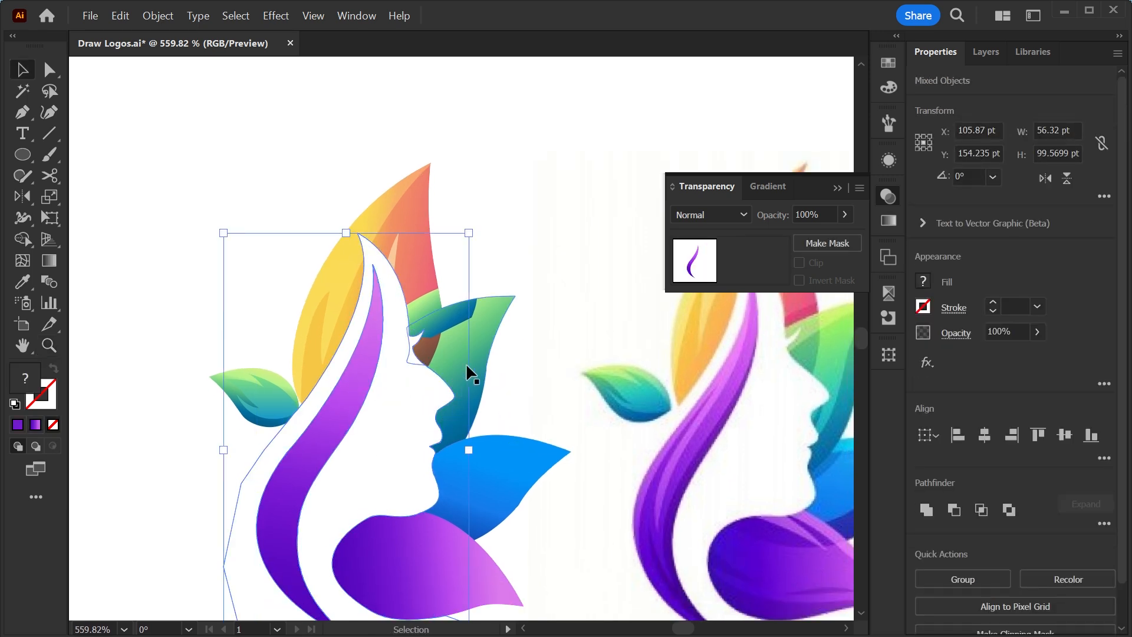
pyautogui.click(479, 345)
pyautogui.press('ctrl')
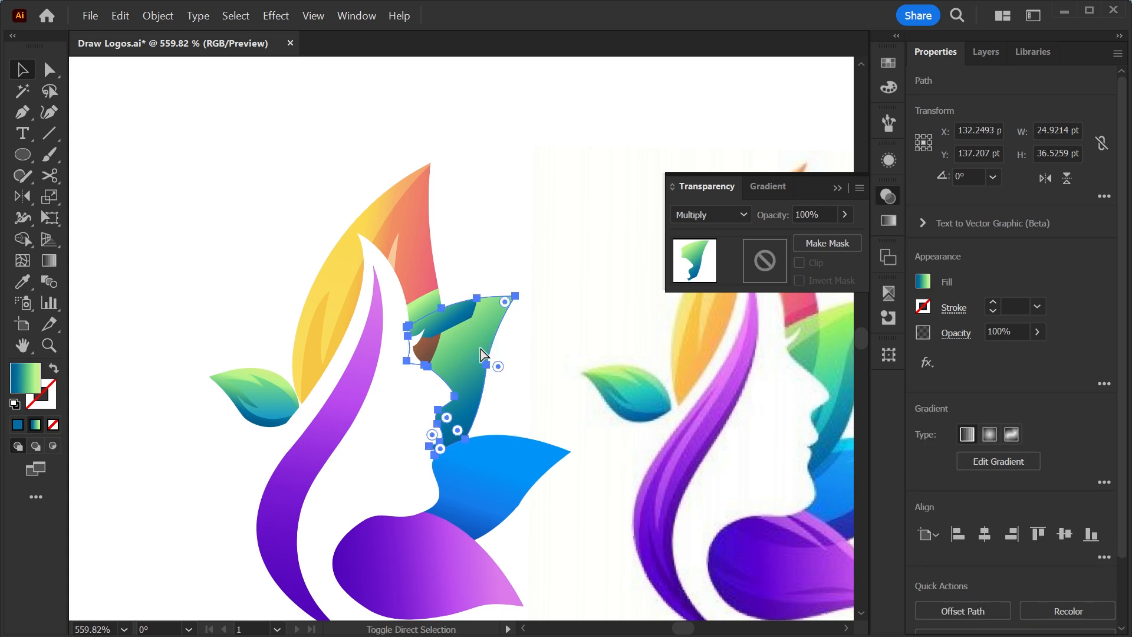
pyautogui.scroll(4, 480, 349)
pyautogui.hotkey('shift', 'm')
pyautogui.click(531, 391)
pyautogui.keyDown('ctrl'); pyautogui.click(505, 350); pyautogui.keyUp('ctrl')
pyautogui.moveTo(483, 379); pyautogui.dragTo(540, 409)
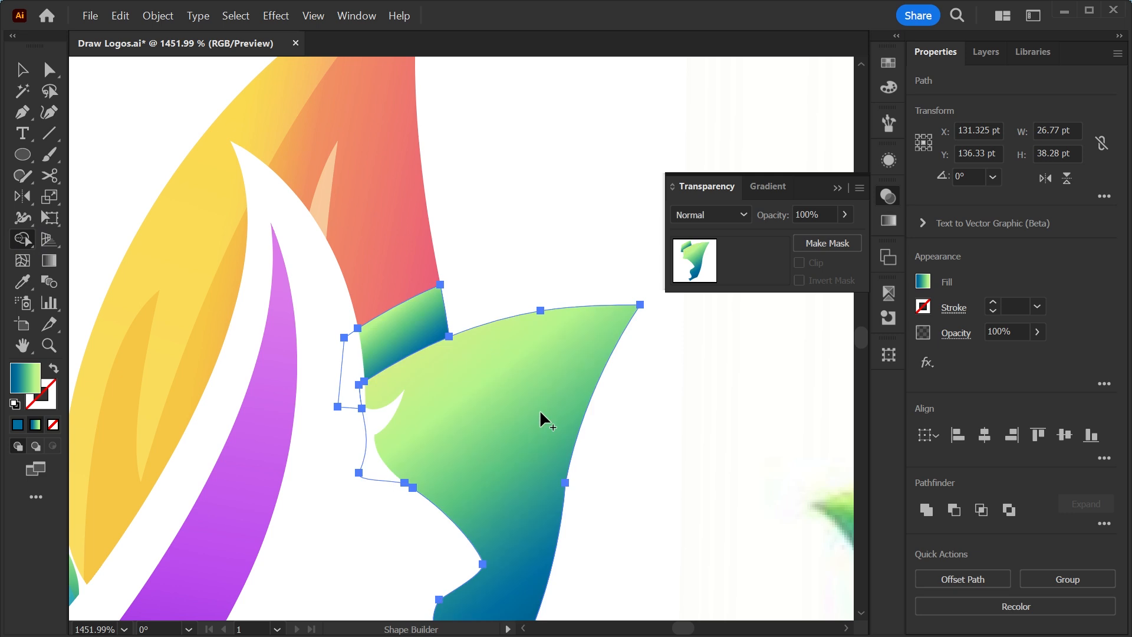
pyautogui.scroll(-5, 271, 390)
pyautogui.press('v')
# Fill the strip with the dark pink sampled from the matching band on the reference's pink leaf
pyautogui.click(301, 372)
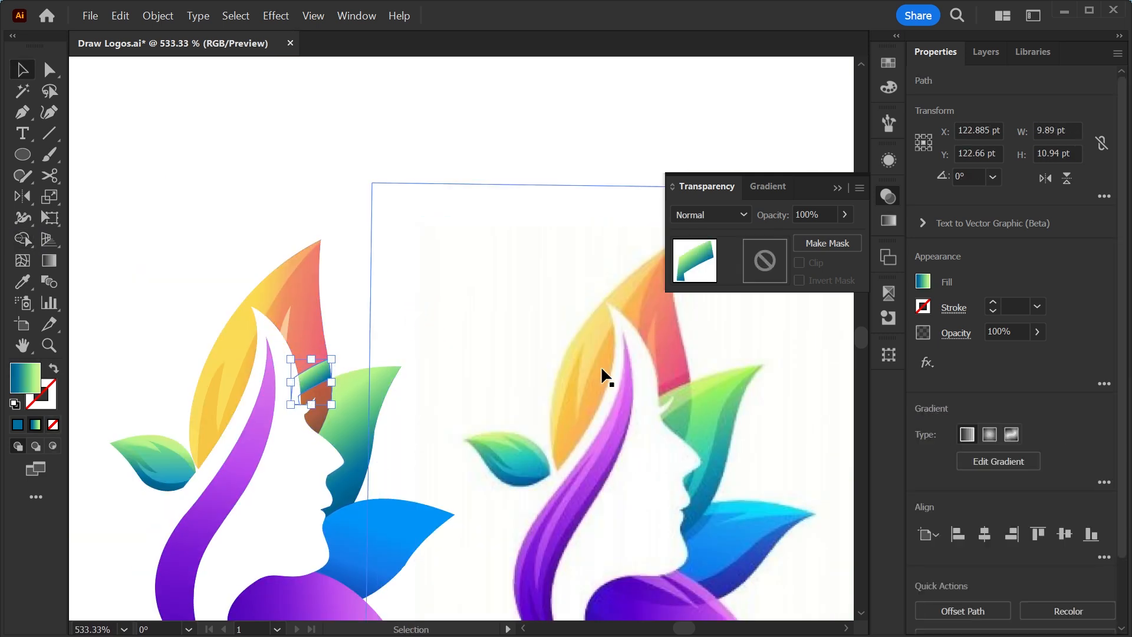
pyautogui.press('i')
pyautogui.click(688, 374)
pyautogui.press('v')
pyautogui.click(402, 338)
# Draw a closed Pen tool shape from the tallest leaf's tip along its inner dividing curve and loosely around its yellow half
pyautogui.moveTo(410, 407); pyautogui.dragTo(428, 436)
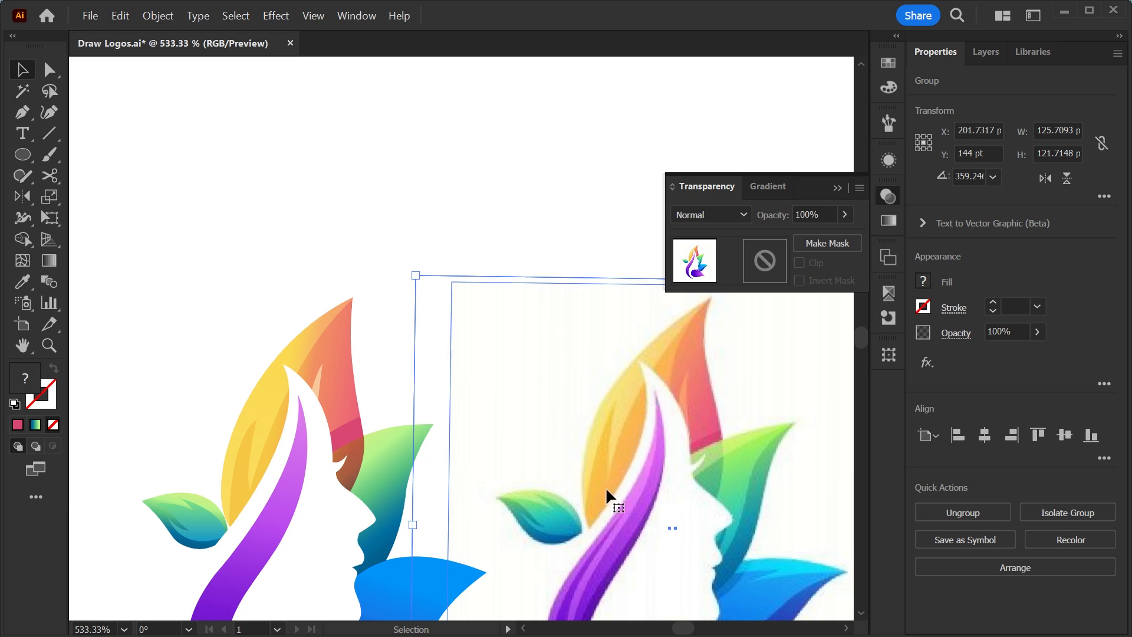
pyautogui.moveTo(625, 485); pyautogui.dragTo(538, 457)
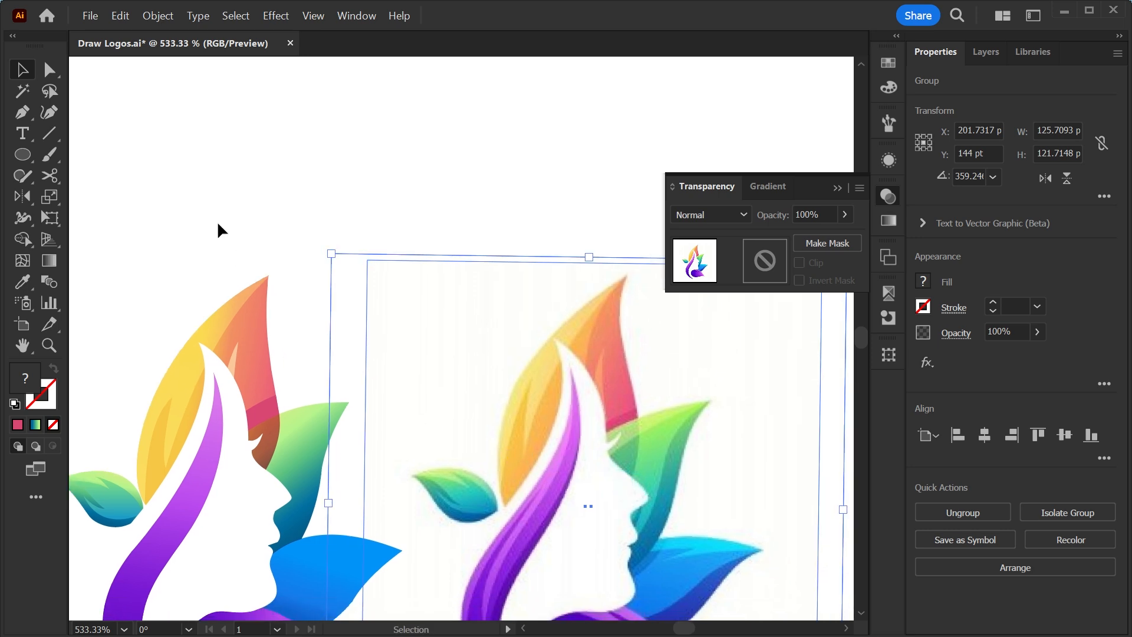
pyautogui.click(22, 112)
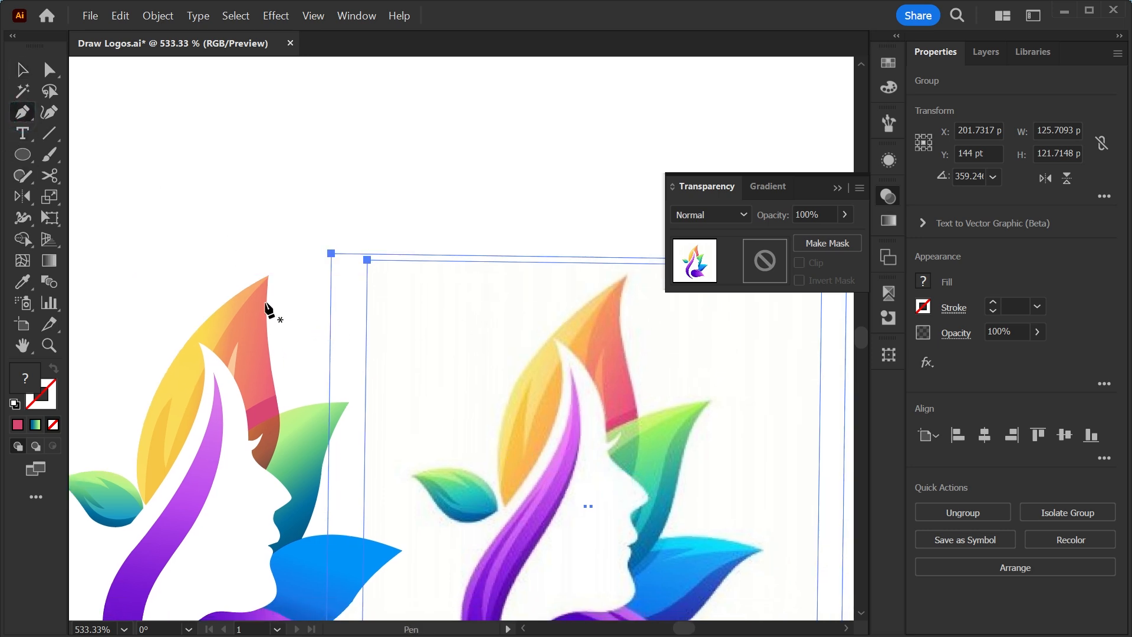
pyautogui.click(267, 277)
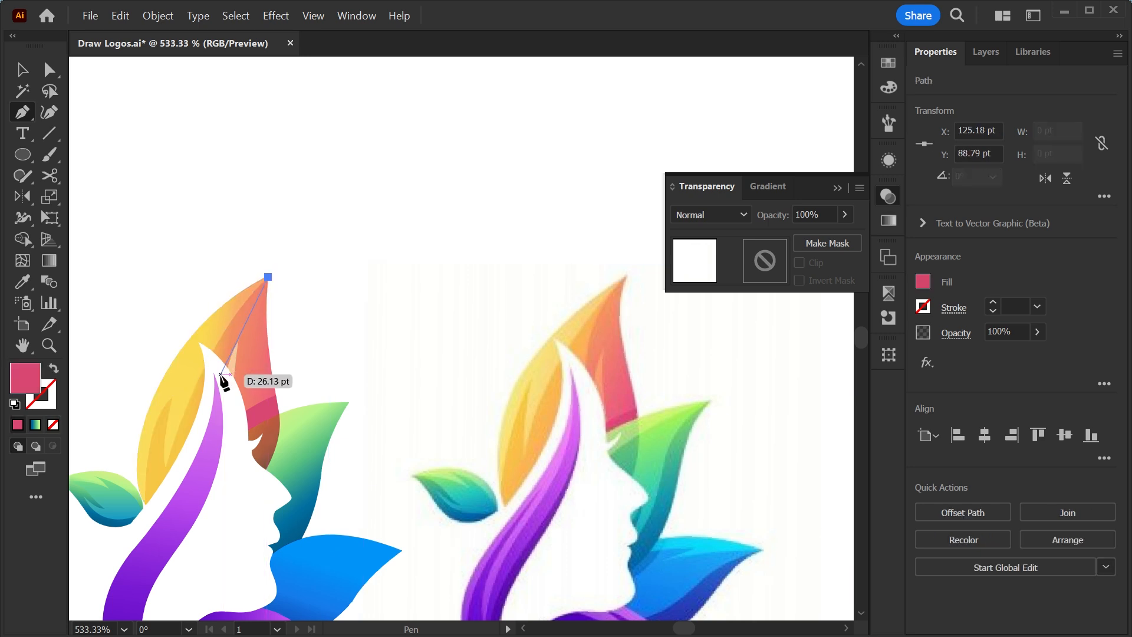
pyautogui.click(224, 368)
pyautogui.click(199, 434)
pyautogui.click(146, 519)
pyautogui.click(88, 452)
pyautogui.click(129, 290)
pyautogui.click(231, 252)
pyautogui.click(267, 277)
# Give the new shape a 1 pt black stroke and no fill, keeping its place in the stacking order
pyautogui.press('v')
pyautogui.press('d')
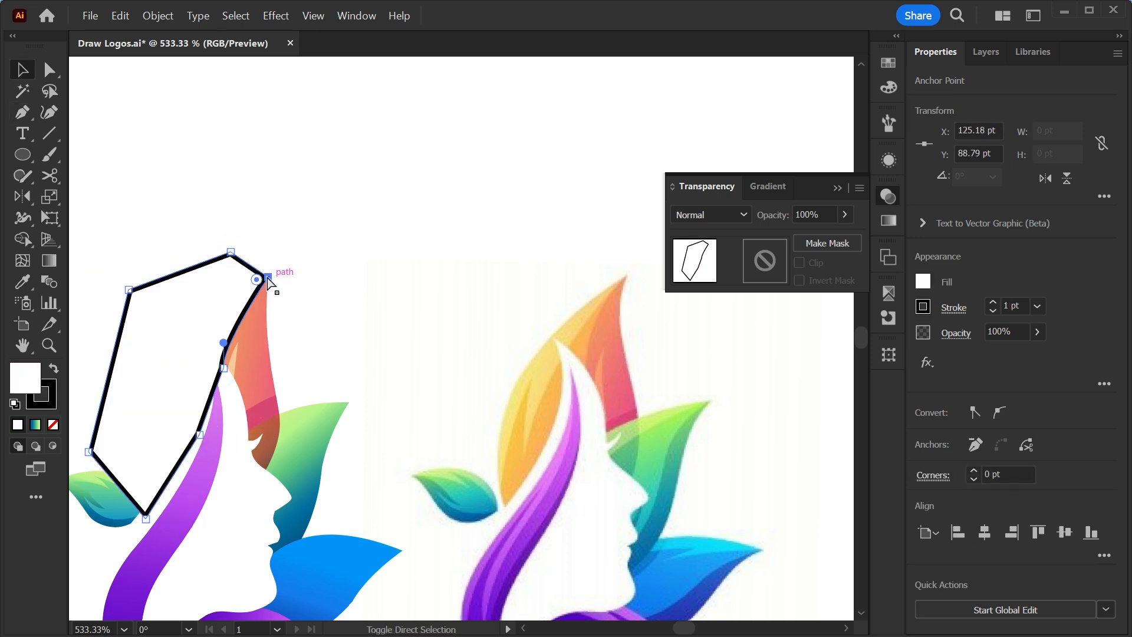
pyautogui.hotkey('ctrl', 'shift', '[')
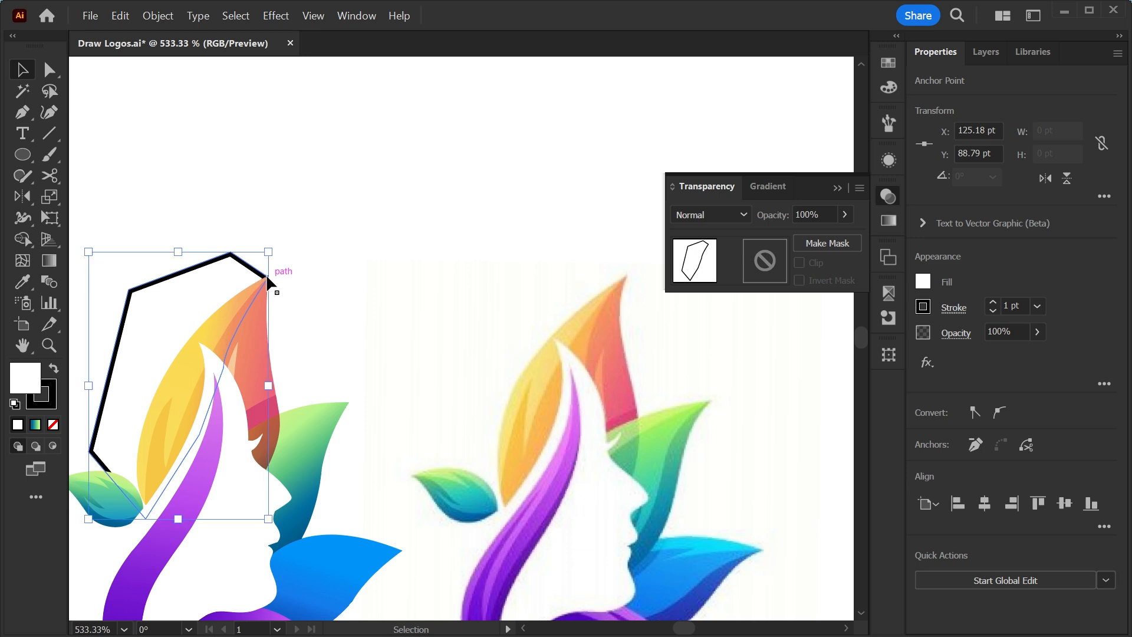
pyautogui.hotkey('ctrl', 'z')
pyautogui.click(53, 424)
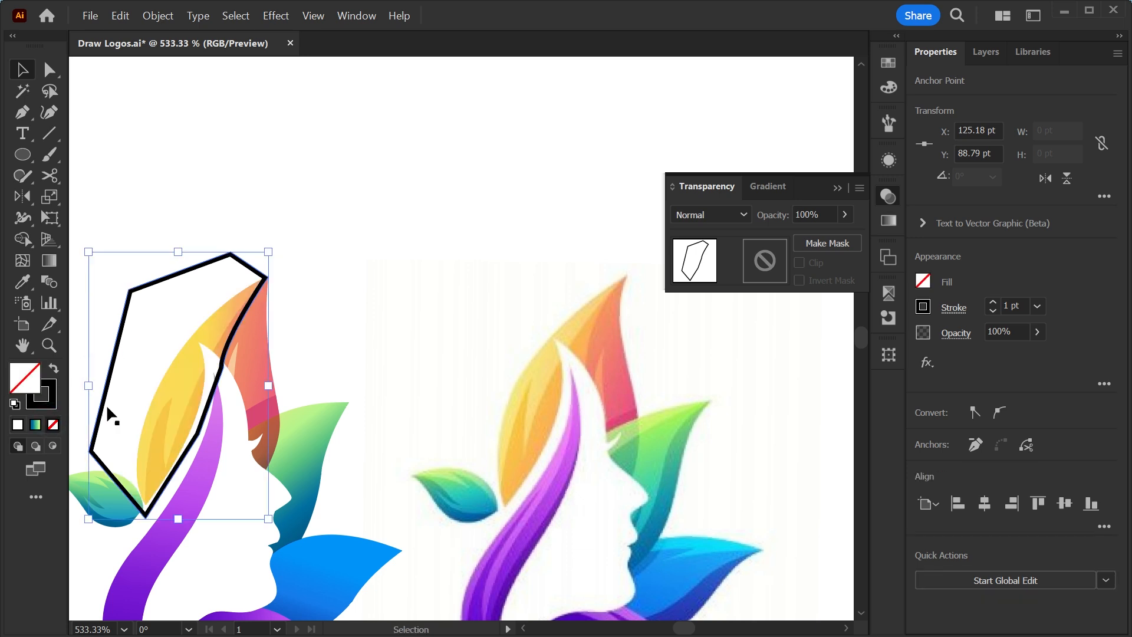
# Remove the parts of the outlined shape outside the tallest leaf with the Shape Builder
pyautogui.click(291, 311)
pyautogui.scroll(2, 487, 214)
pyautogui.moveTo(505, 160); pyautogui.dragTo(380, 299)
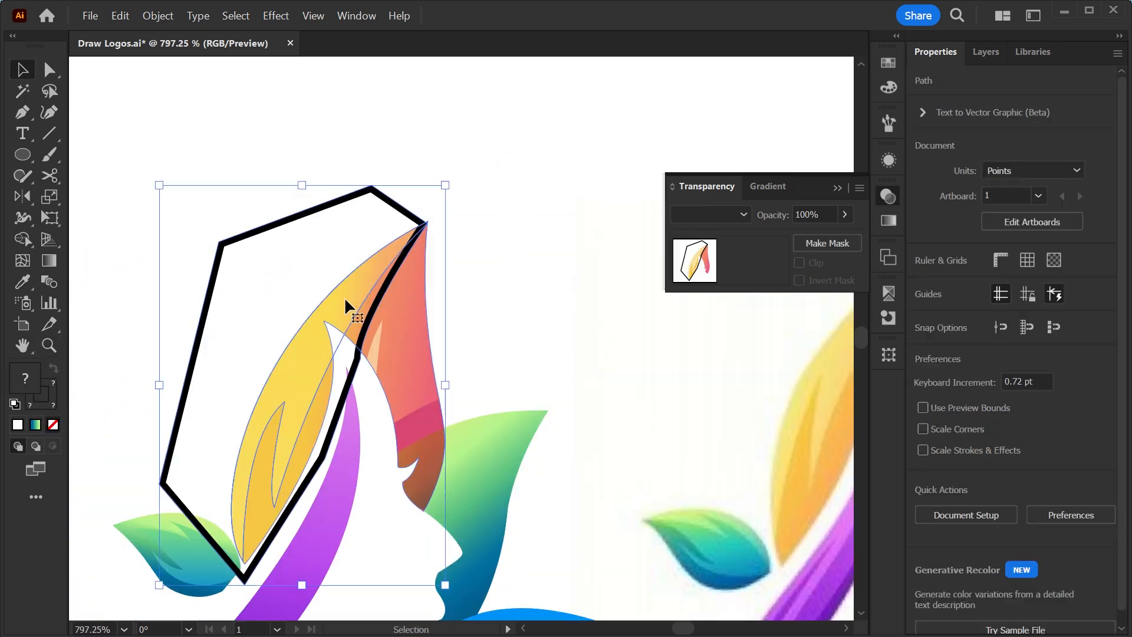
pyautogui.click(23, 239)
pyautogui.moveTo(418, 190)
pyautogui.mouseDown()
pyautogui.moveTo(260, 271)
pyautogui.moveTo(337, 208)
pyautogui.mouseUp()
pyautogui.press('v')
pyautogui.click(506, 273)
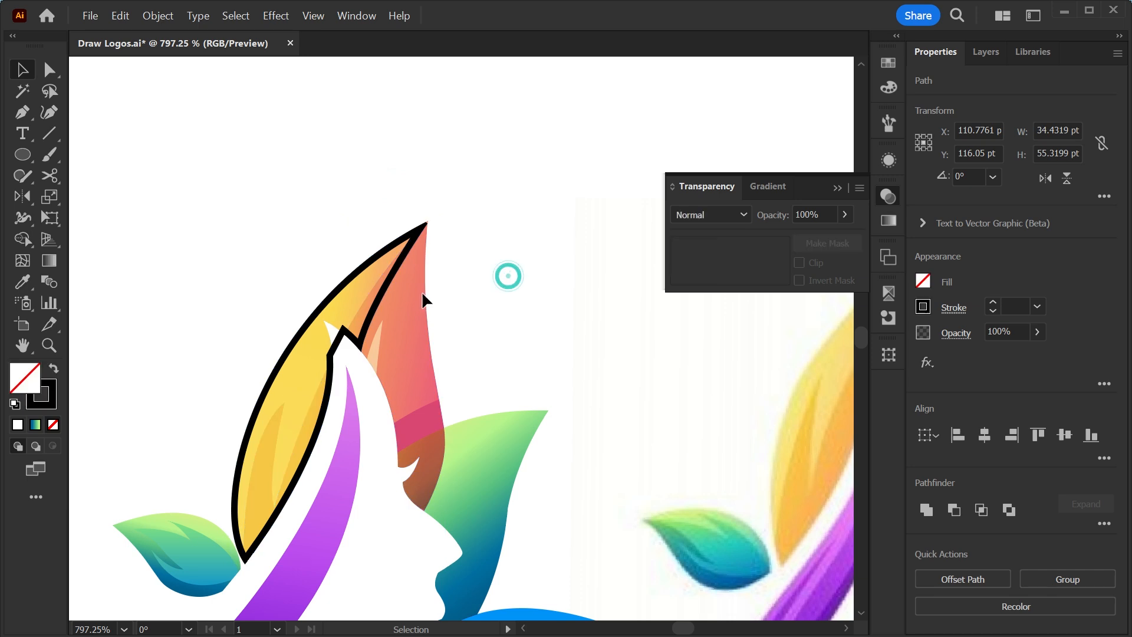
# Fill the trimmed leaf shape with light orange sampled from the reference's yellow-orange leaf and drop its stroke
pyautogui.click(389, 275)
pyautogui.moveTo(389, 274); pyautogui.dragTo(402, 287)
pyautogui.hotkey('ctrl', 'z')
pyautogui.hscroll(5, 433, 326)
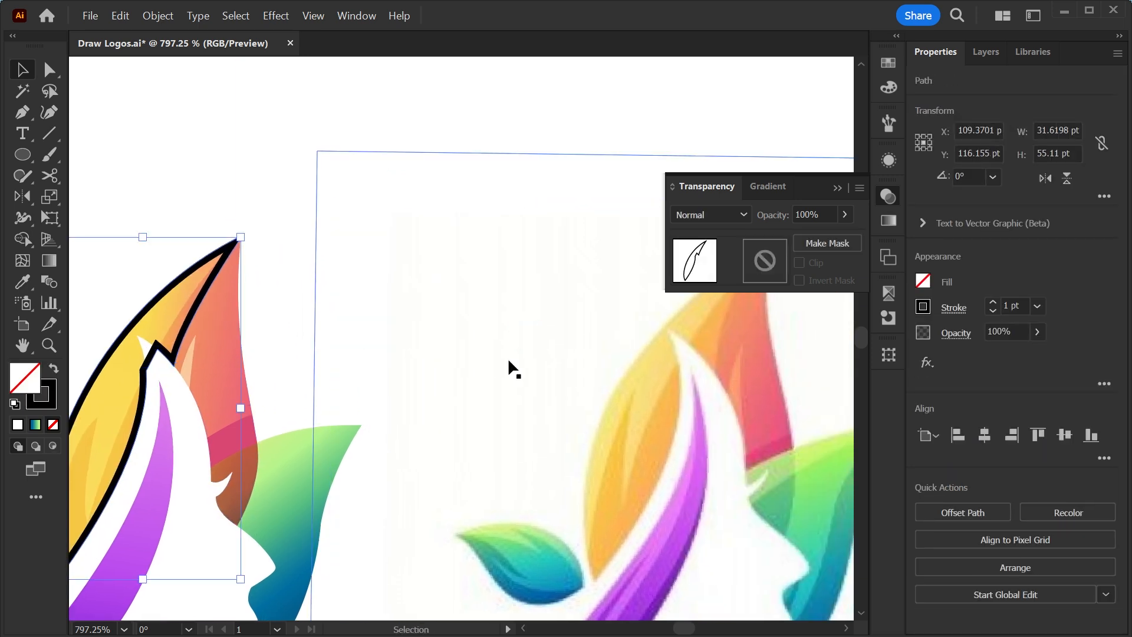
pyautogui.press('z')
pyautogui.click(641, 419)
pyautogui.press('i')
pyautogui.click(640, 420)
pyautogui.press('a')
pyautogui.hotkey('ctrl', '-')
pyautogui.hotkey('ctrl', '-')
pyautogui.scroll(3, 589, 410)
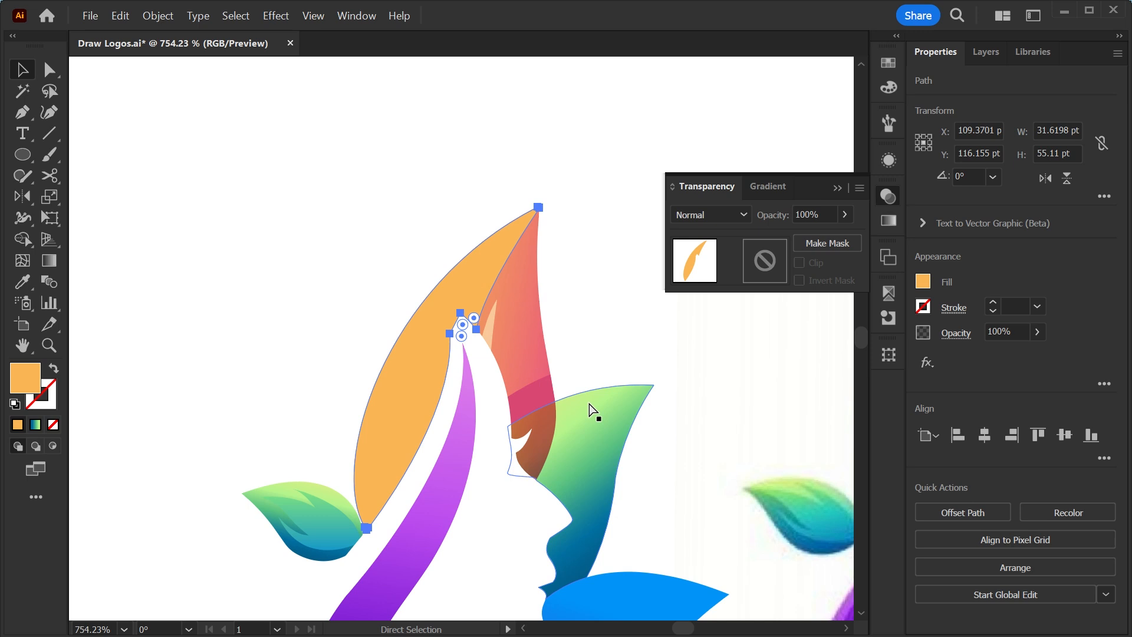
# Rearrange the orange shape in the stacking order so it sits beneath the white face tip and the leaf's vein
pyautogui.press('v')
pyautogui.click(619, 334)
pyautogui.moveTo(480, 287); pyautogui.dragTo(377, 307)
pyautogui.hotkey('ctrl', 'z')
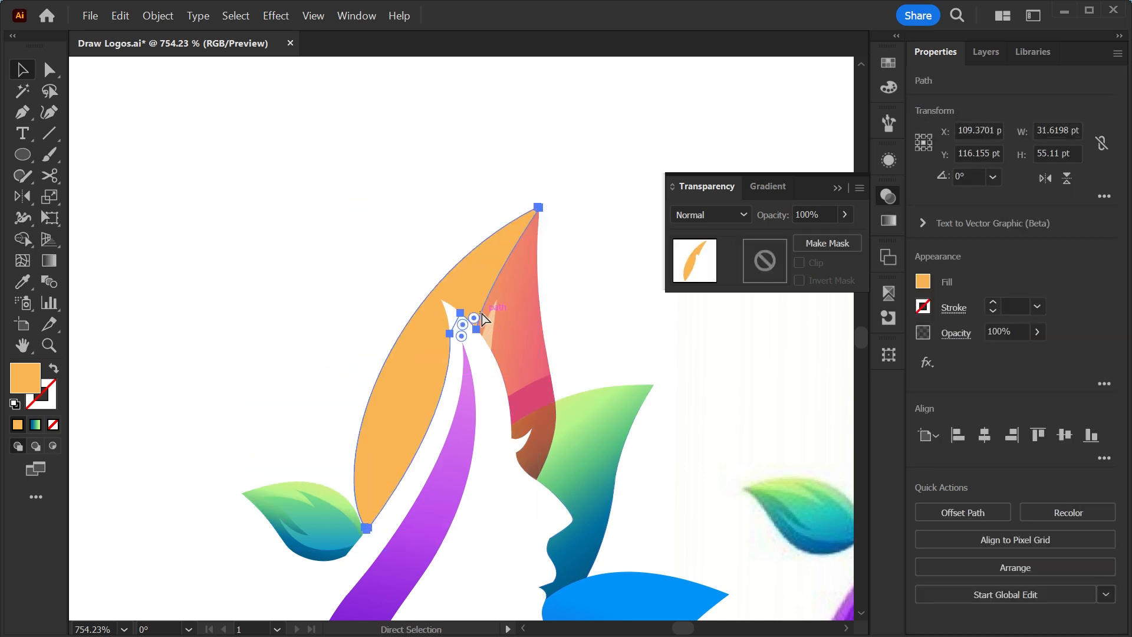
pyautogui.hotkey('ctrl', ']')
pyautogui.hotkey('ctrl', ']')
pyautogui.hotkey('ctrl', '[')
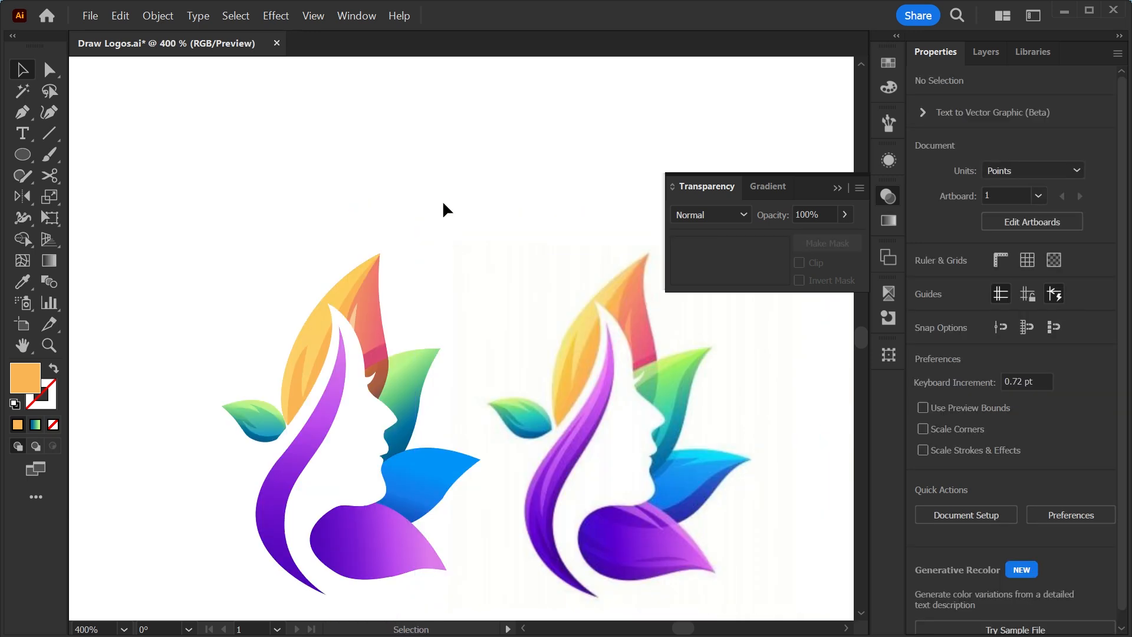
pyautogui.click(431, 289)
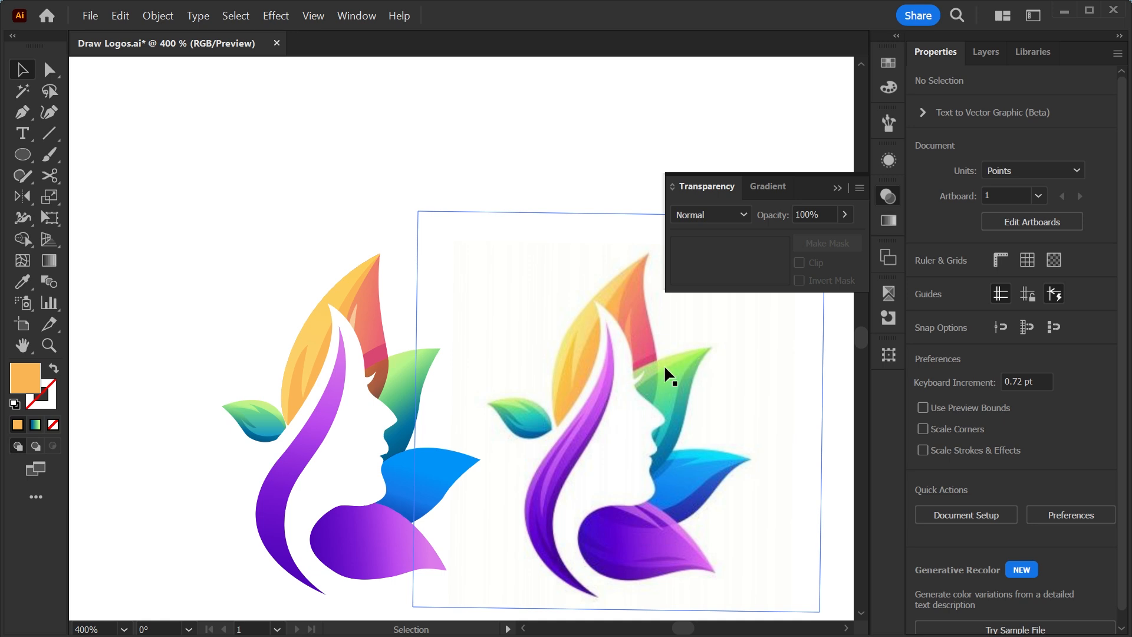
# Draw a closed Pen outline around the green leaf's upper edge and tip, with a 1 pt orange stroke and no fill
pyautogui.scroll(3, 712, 355)
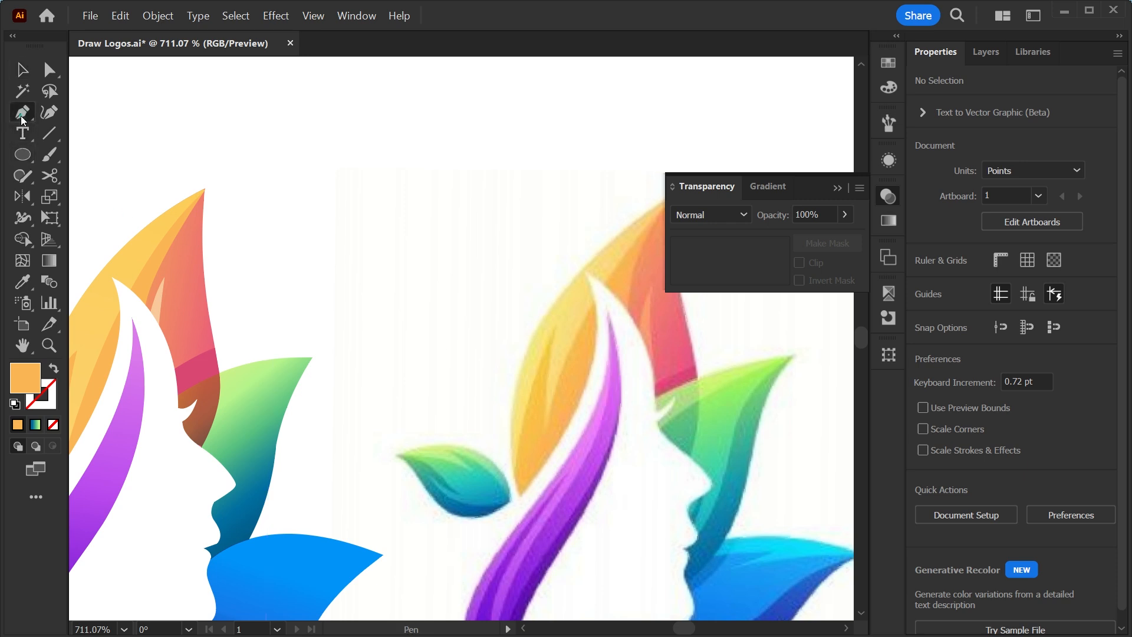
pyautogui.click(22, 118)
pyautogui.click(164, 407)
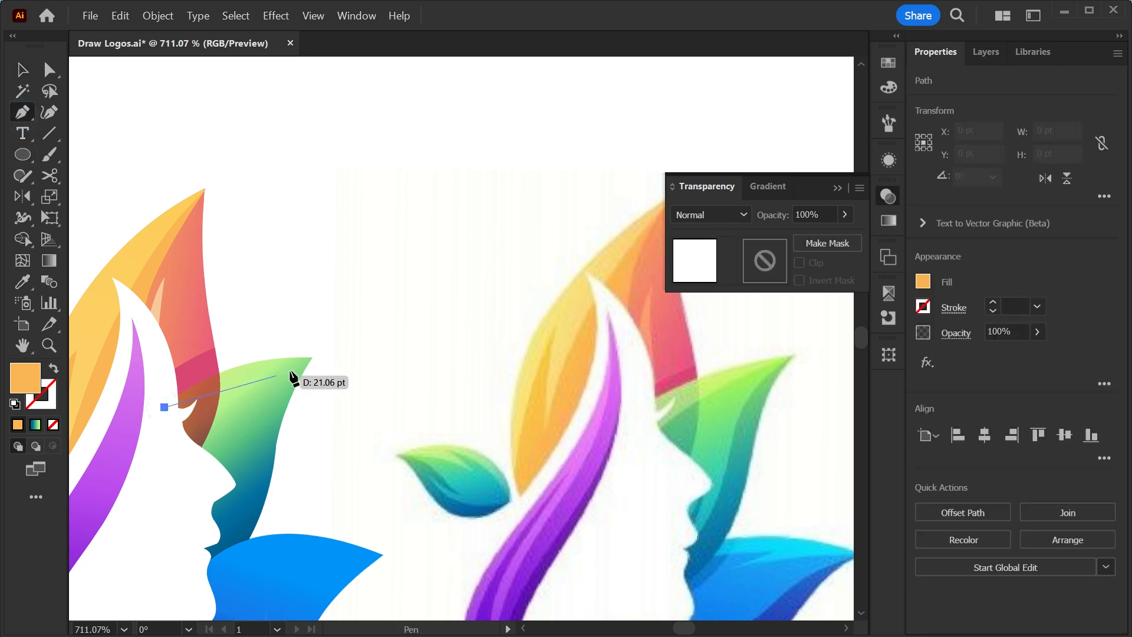
pyautogui.click(231, 348)
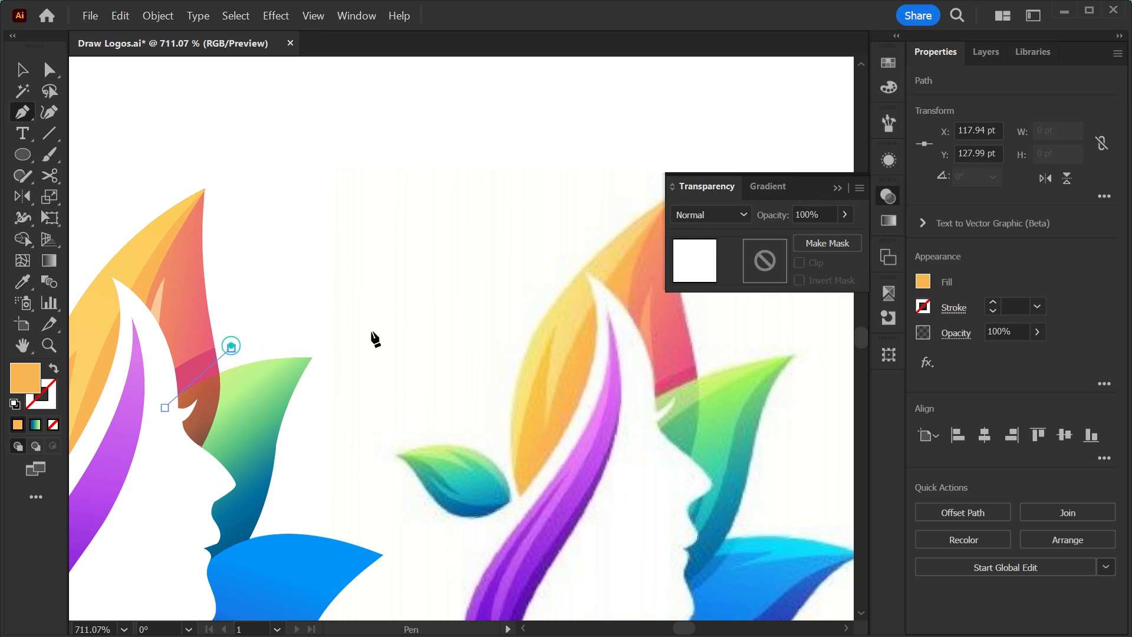
pyautogui.click(380, 331)
pyautogui.click(339, 353)
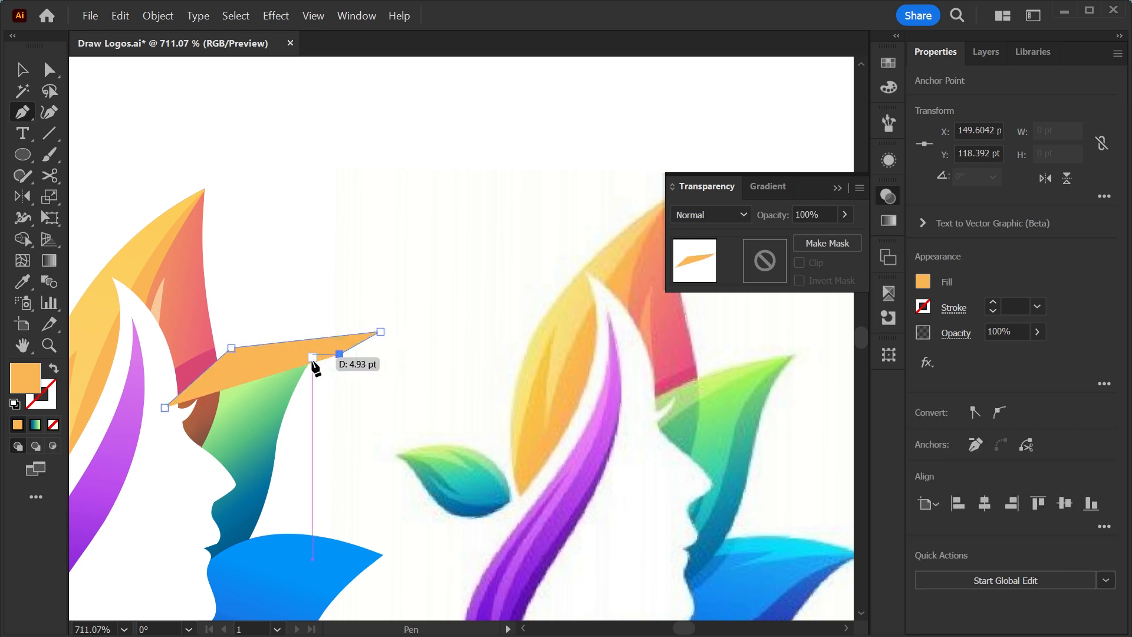
pyautogui.hotkey('shift', 'x')
pyautogui.click(311, 358)
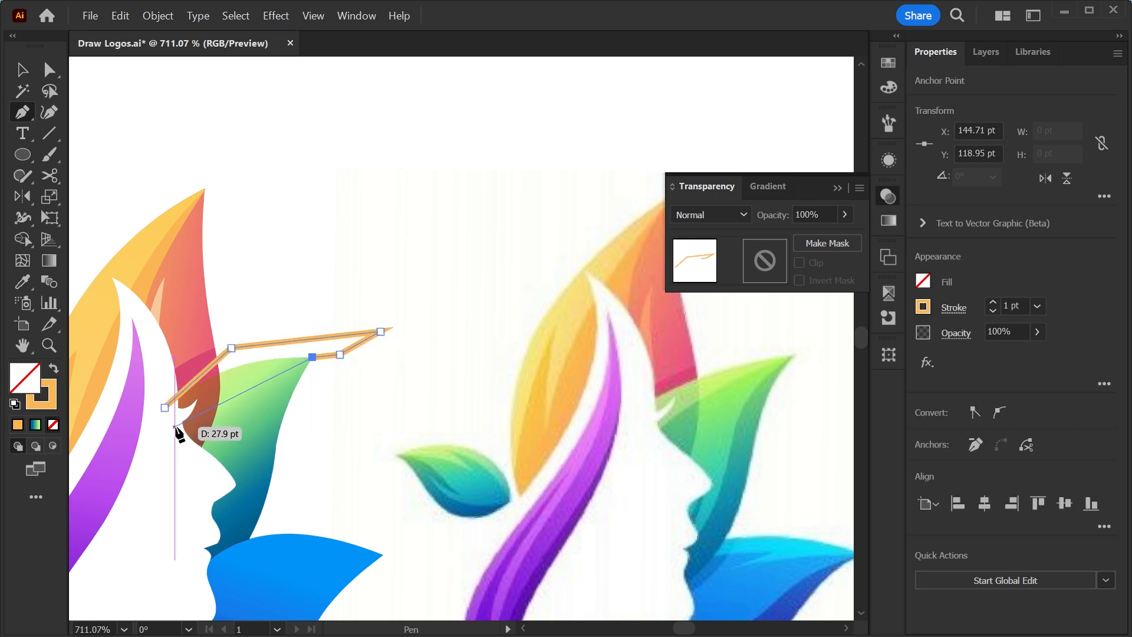
pyautogui.moveTo(177, 433)
pyautogui.mouseDown()
pyautogui.moveTo(159, 462)
pyautogui.moveTo(165, 443)
pyautogui.mouseUp()
pyautogui.click(163, 405)
# Remove the part of the outlined shape above the green leaf with the Shape Builder
pyautogui.press('v')
pyautogui.click(381, 283)
pyautogui.press('ctrl')
pyautogui.hotkey('ctrl', 'shift', 'a')
pyautogui.click(284, 380)
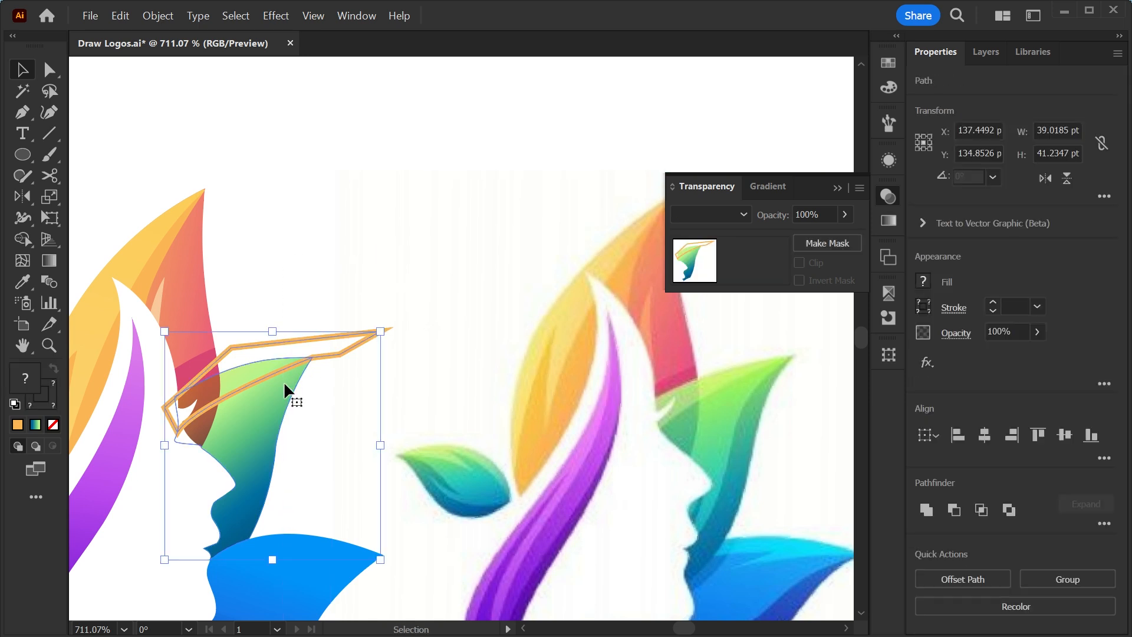
pyautogui.hotkey('shift', 'm')
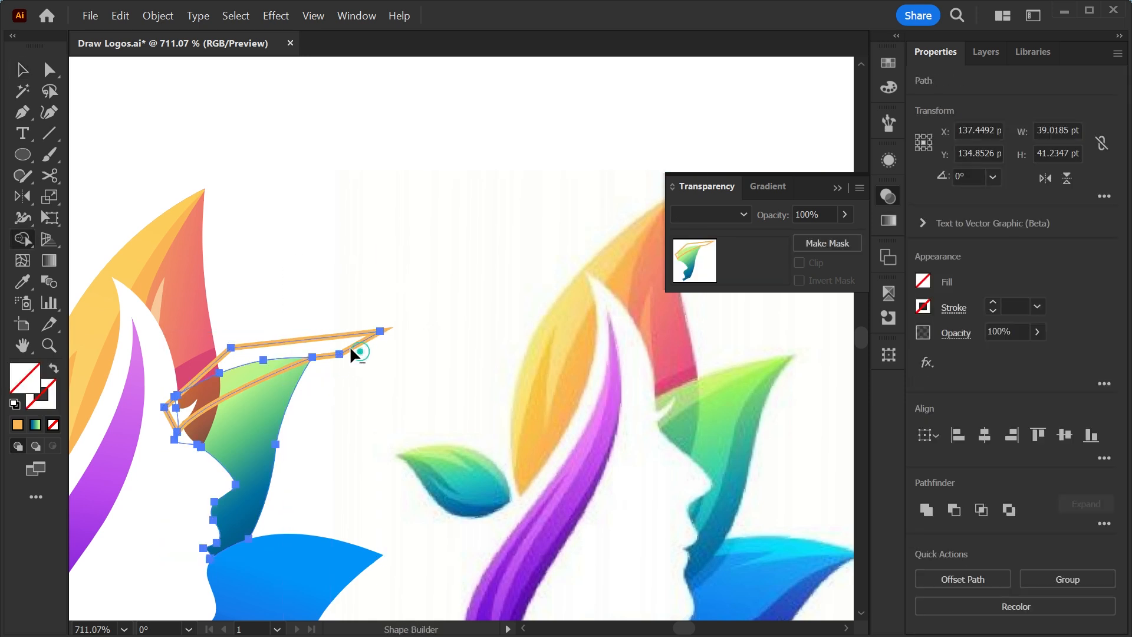
pyautogui.keyDown('alt'); pyautogui.click(254, 354); pyautogui.keyUp('alt')
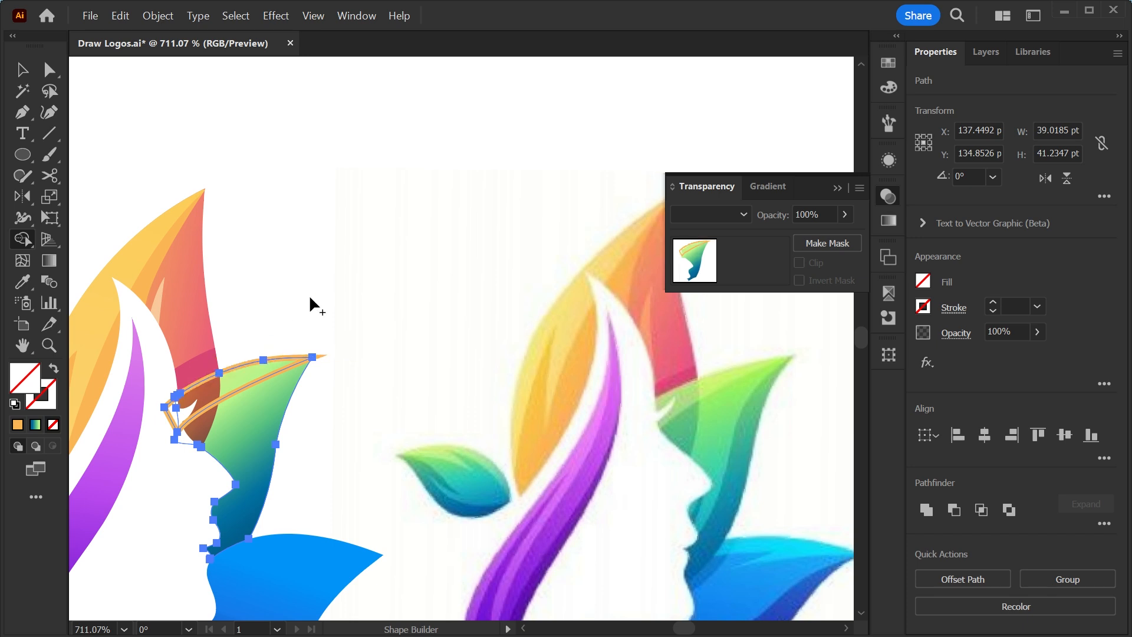
# Fill the trimmed upper band with light green sampled from the reference's green leaf and set its blend mode to Overlay
pyautogui.click(274, 368)
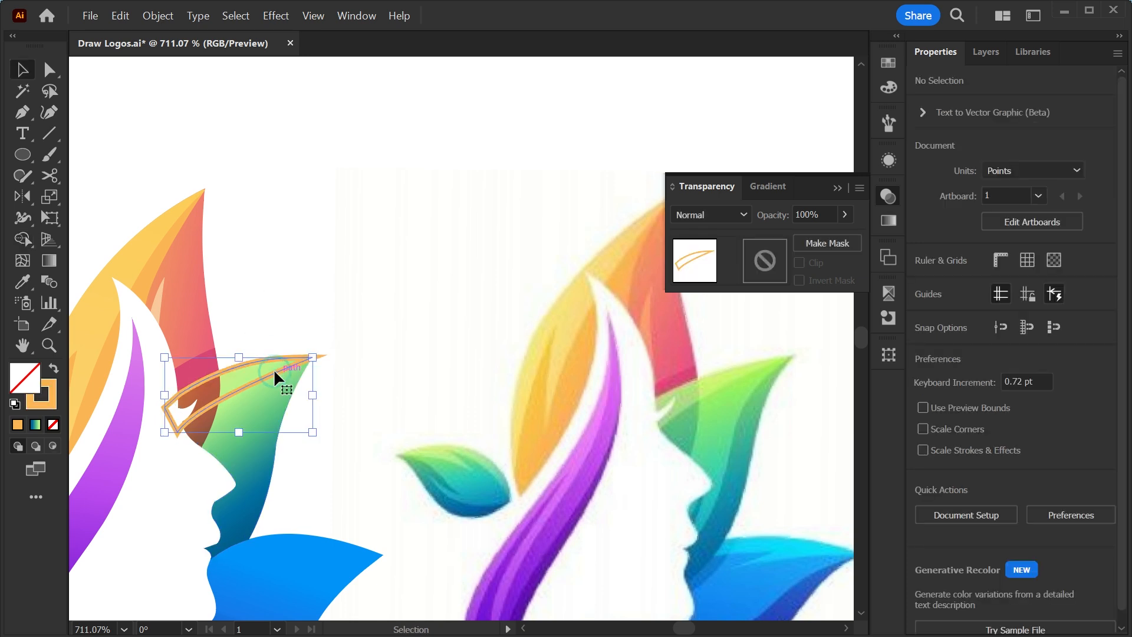
pyautogui.press('i')
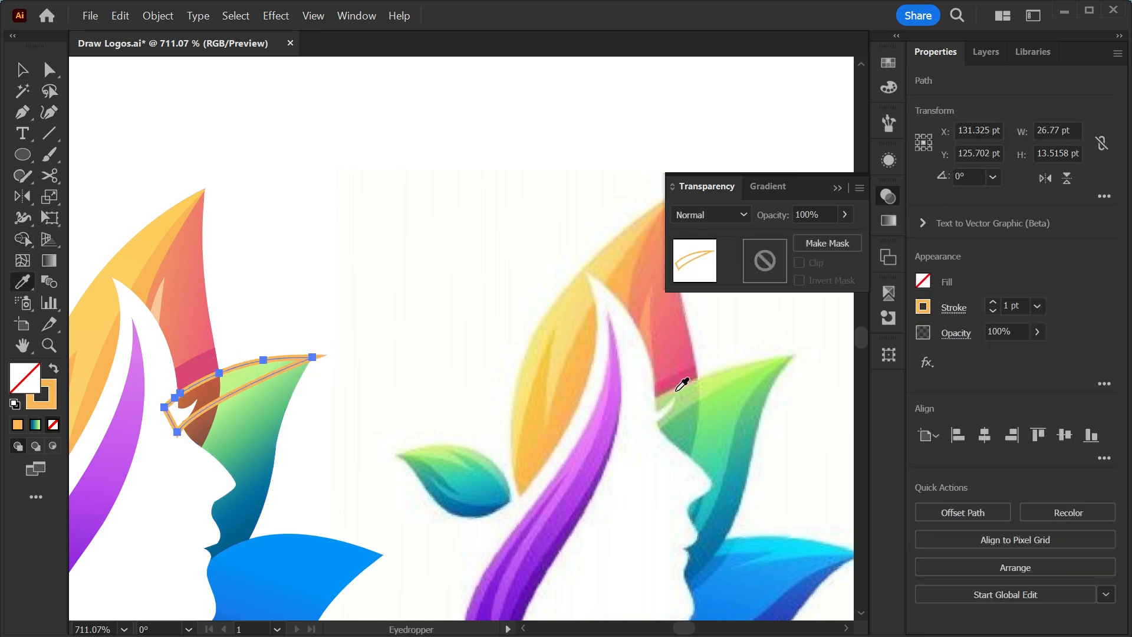
pyautogui.click(715, 382)
pyautogui.press('v')
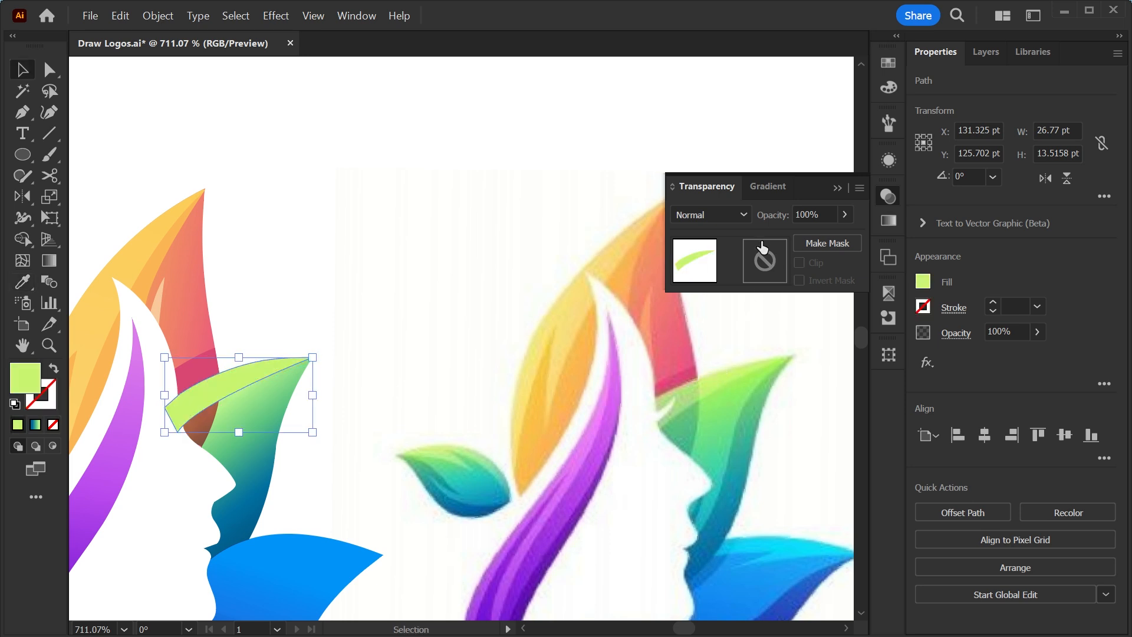
pyautogui.click(739, 215)
pyautogui.click(707, 380)
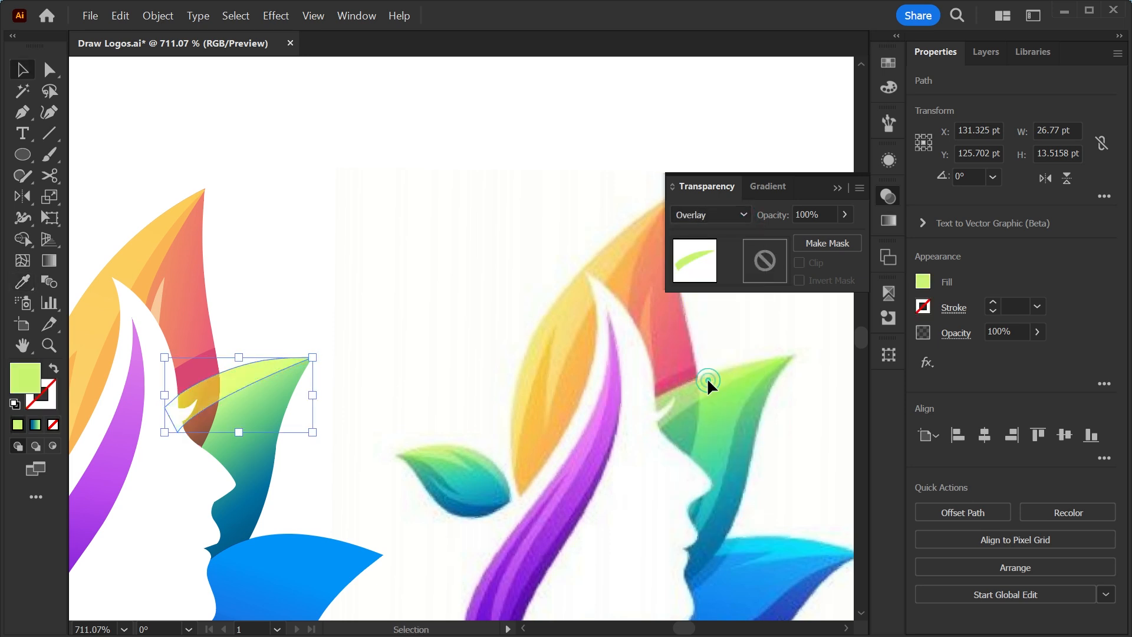
pyautogui.click(348, 286)
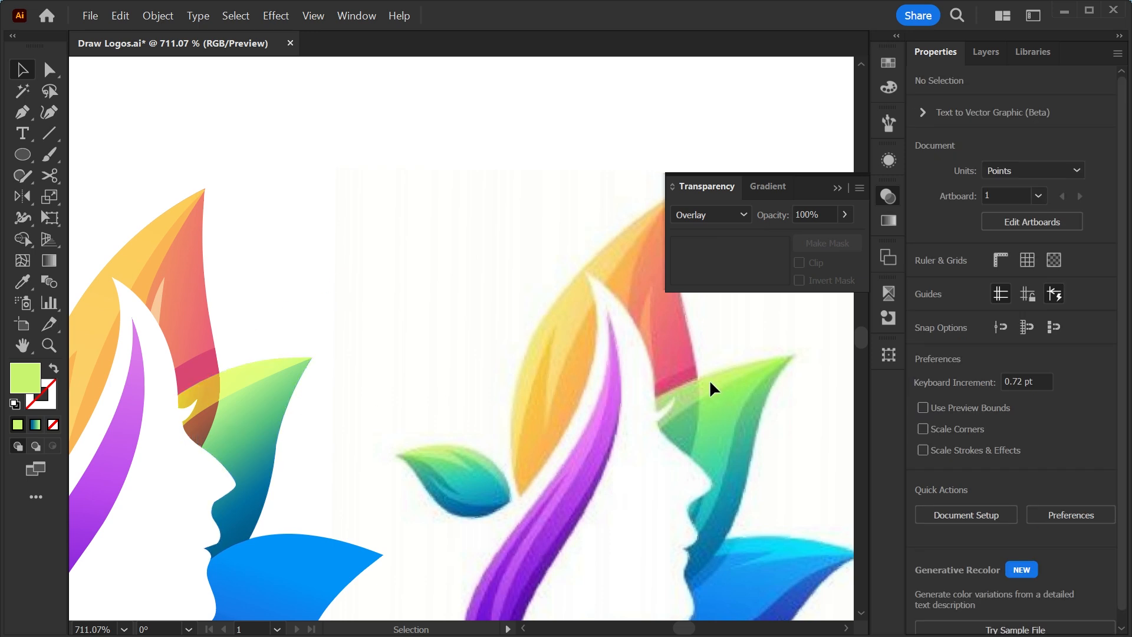
# Place two overlapping copies of the green leaf in the empty space beside the logo, offset slightly from each other
pyautogui.moveTo(362, 382); pyautogui.dragTo(308, 306)
pyautogui.moveTo(525, 357); pyautogui.dragTo(482, 415)
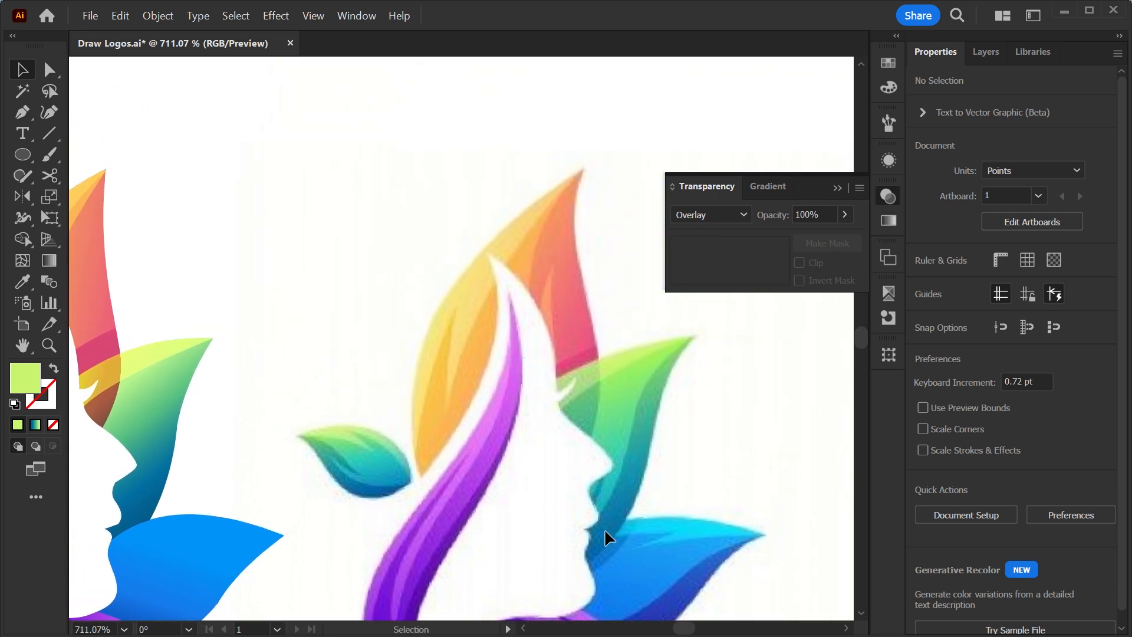
pyautogui.moveTo(233, 467); pyautogui.dragTo(339, 388)
pyautogui.moveTo(278, 352); pyautogui.dragTo(455, 213)
pyautogui.moveTo(442, 260); pyautogui.dragTo(412, 268)
# Pull the tip and upper-edge anchor points of one green leaf copy outward beyond the other copy's upper edge
pyautogui.press('a')
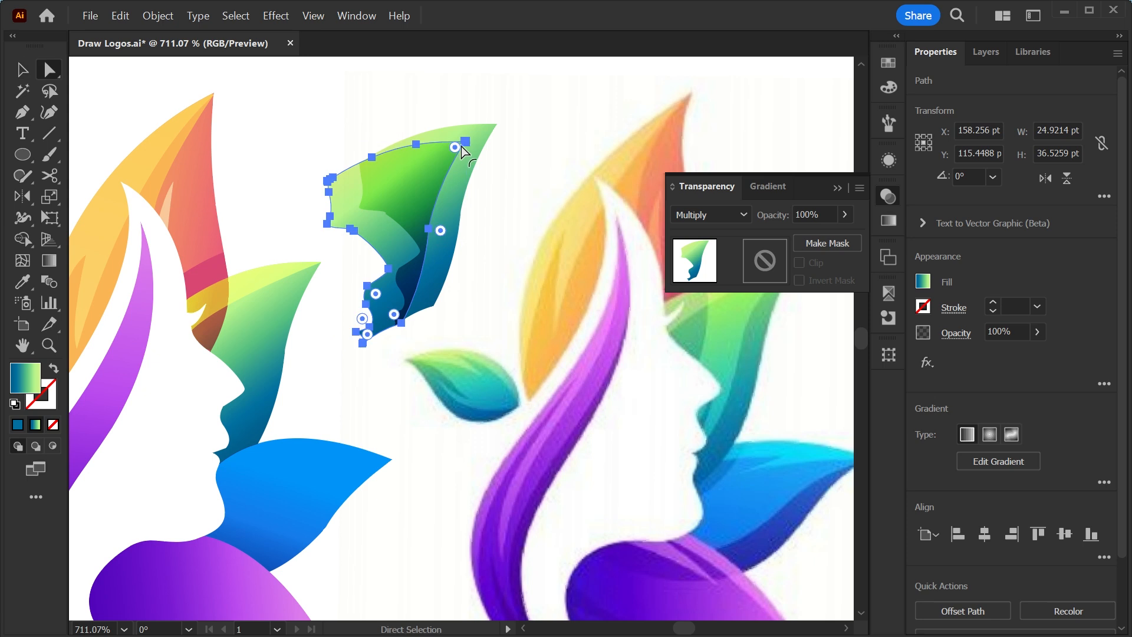
pyautogui.moveTo(468, 141); pyautogui.dragTo(479, 112)
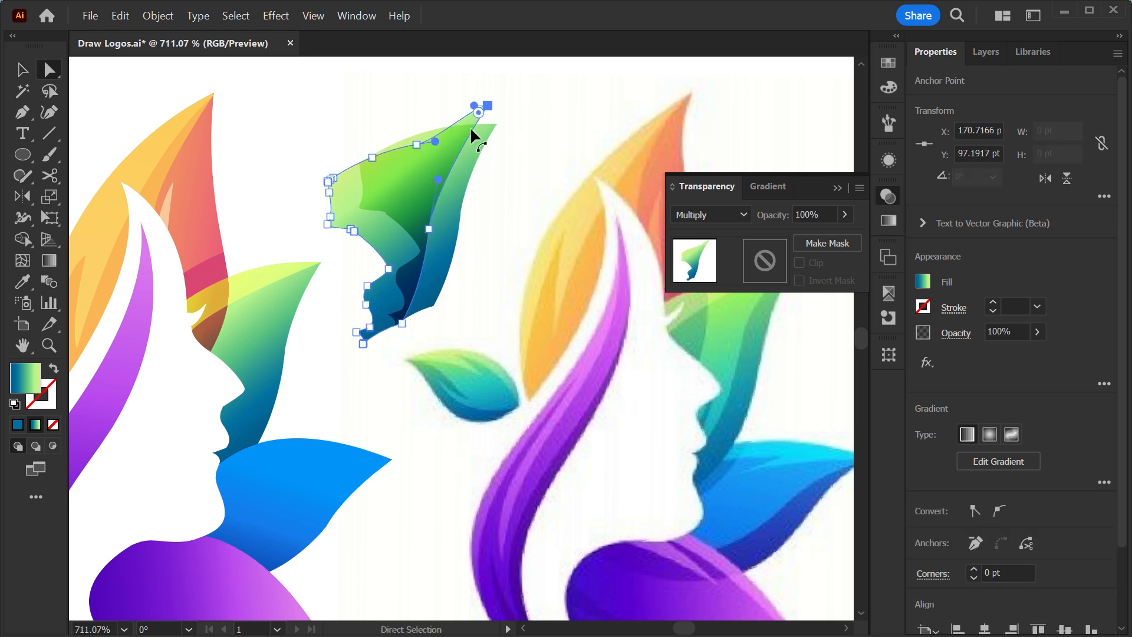
pyautogui.moveTo(417, 145); pyautogui.dragTo(408, 115)
pyautogui.moveTo(372, 158); pyautogui.dragTo(352, 140)
# Cut the two overlapping leaf copies down to a thin curved band with the Shape Builder
pyautogui.press('v')
pyautogui.moveTo(523, 97); pyautogui.dragTo(398, 204)
pyautogui.hotkey('shift', 'm')
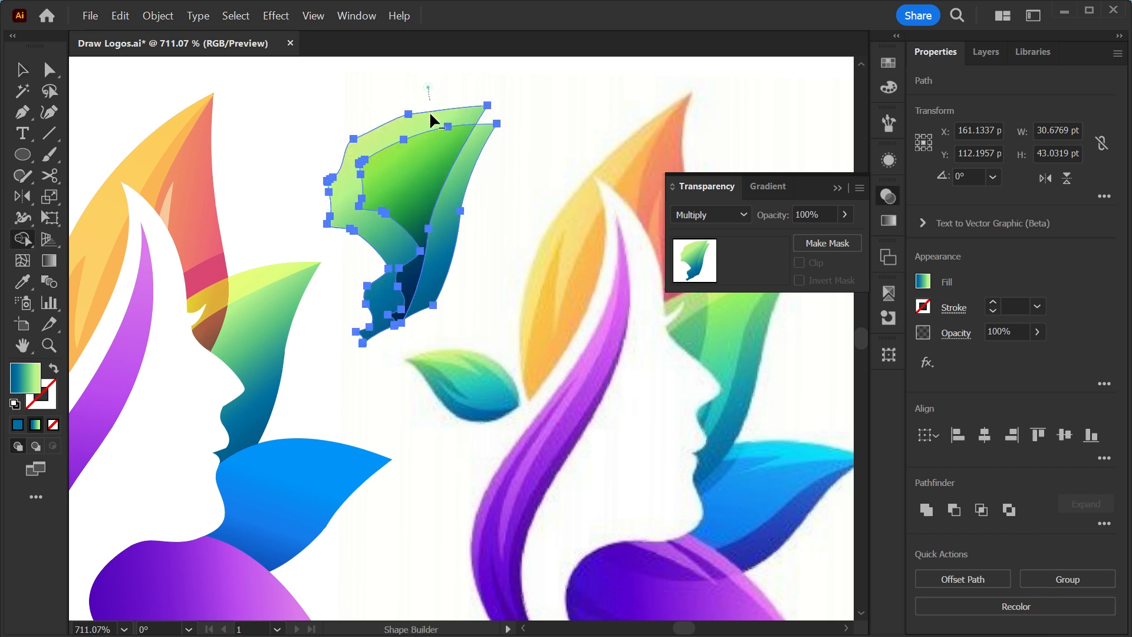
pyautogui.moveTo(428, 90); pyautogui.dragTo(411, 208)
pyautogui.moveTo(377, 331); pyautogui.dragTo(376, 331)
pyautogui.press('v')
# Move the curved band onto the outer edge of the logo's green leaf, aligned with the leaf's tip
pyautogui.scroll(4, 446, 200)
pyautogui.hscroll(2, 446, 200)
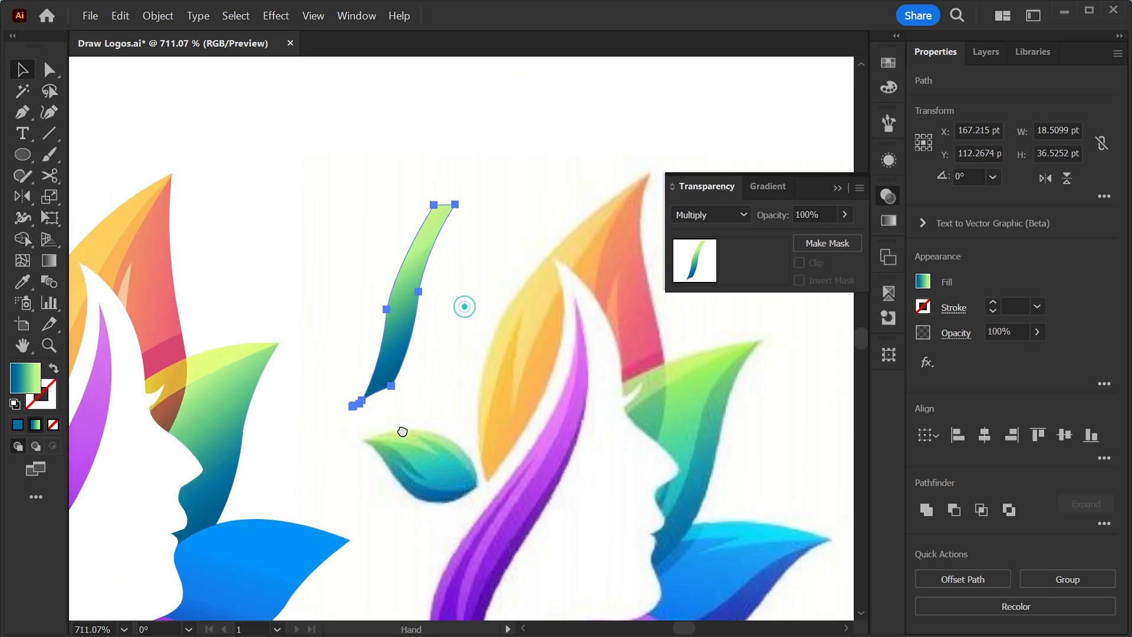
pyautogui.scroll(-2, 610, 442)
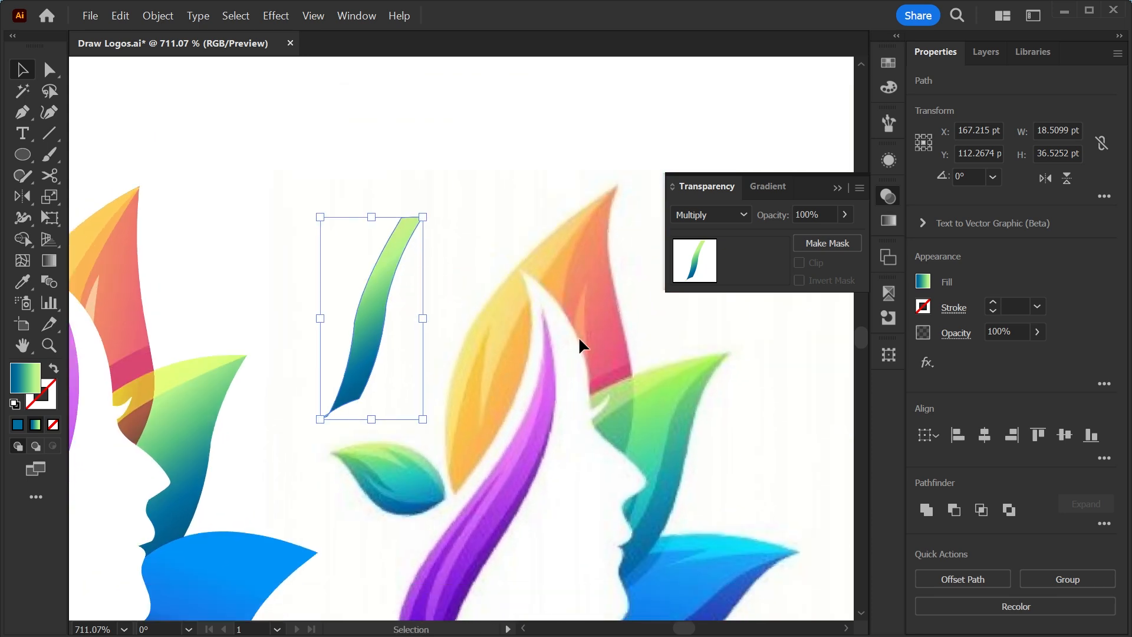
pyautogui.moveTo(374, 341); pyautogui.dragTo(193, 474)
pyautogui.scroll(-2, 248, 424)
pyautogui.hscroll(-2, 248, 424)
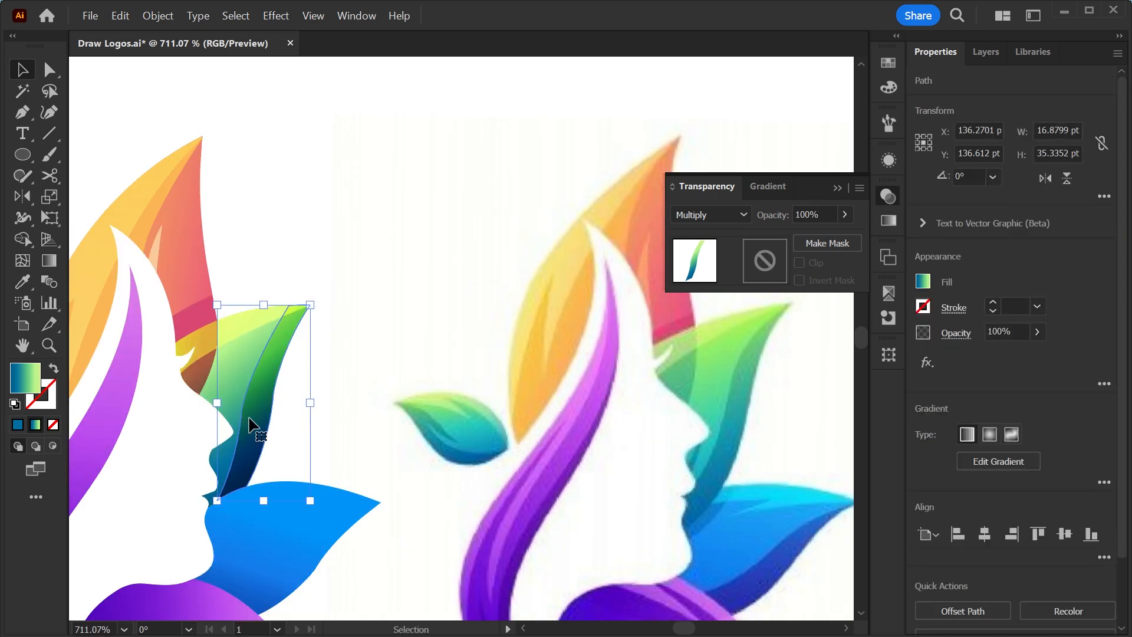
# Set the curved band's blend mode to Overlay and redirect its gradient along the leaf's length
pyautogui.click(745, 213)
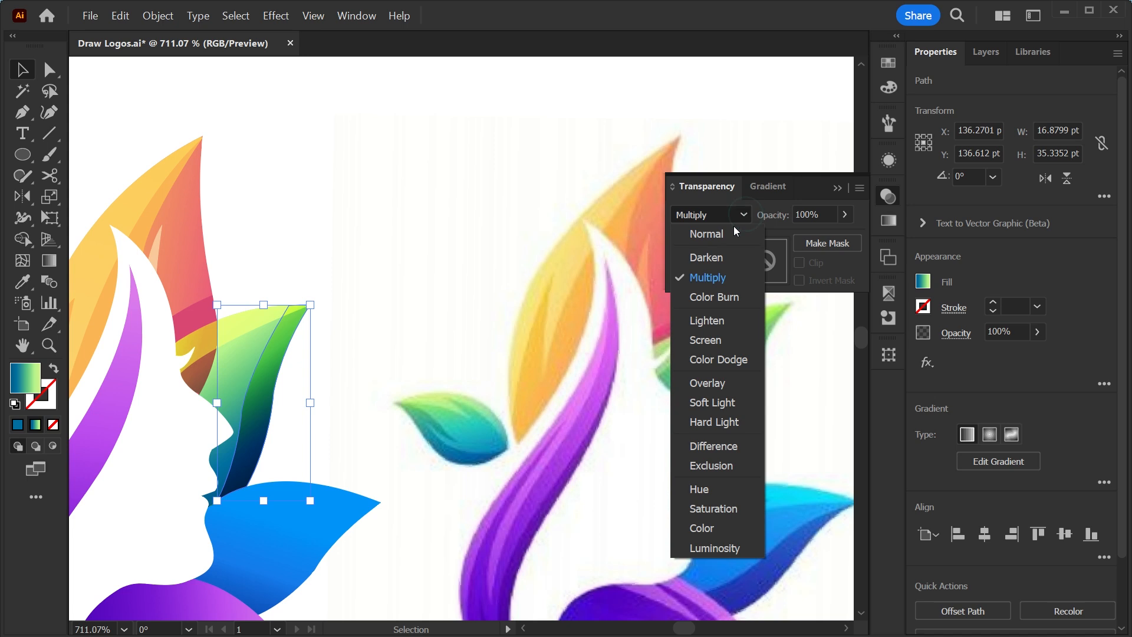
pyautogui.click(707, 383)
pyautogui.press('g')
pyautogui.moveTo(303, 298); pyautogui.dragTo(221, 505)
pyautogui.moveTo(313, 275); pyautogui.dragTo(410, 134)
pyautogui.press('v')
pyautogui.click(410, 299)
pyautogui.moveTo(359, 346); pyautogui.dragTo(419, 321)
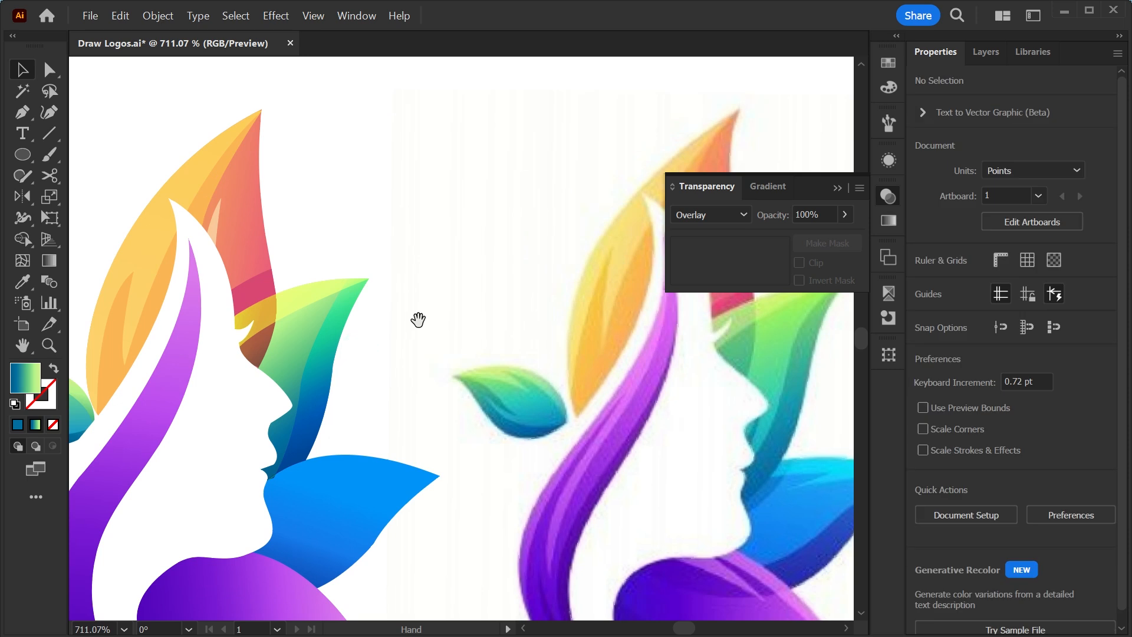
# Pull the curved band's lower end anchor point outward toward the lips to reshape its lower edge
pyautogui.press('a')
pyautogui.click(274, 474)
pyautogui.moveTo(274, 474); pyautogui.dragTo(260, 482)
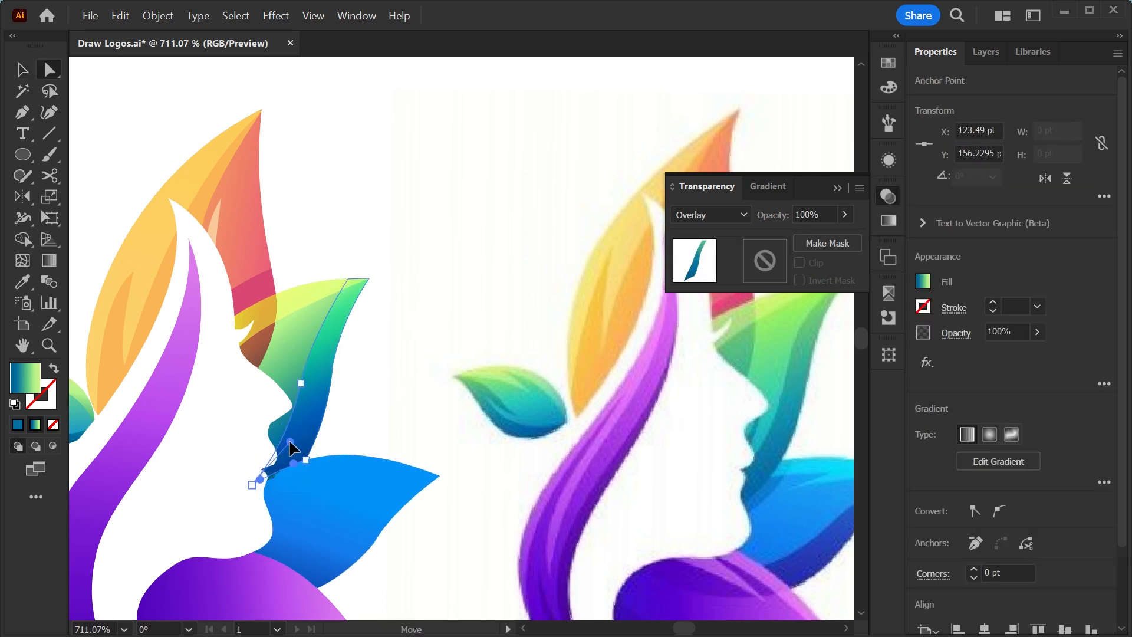
pyautogui.press('v')
pyautogui.click(386, 391)
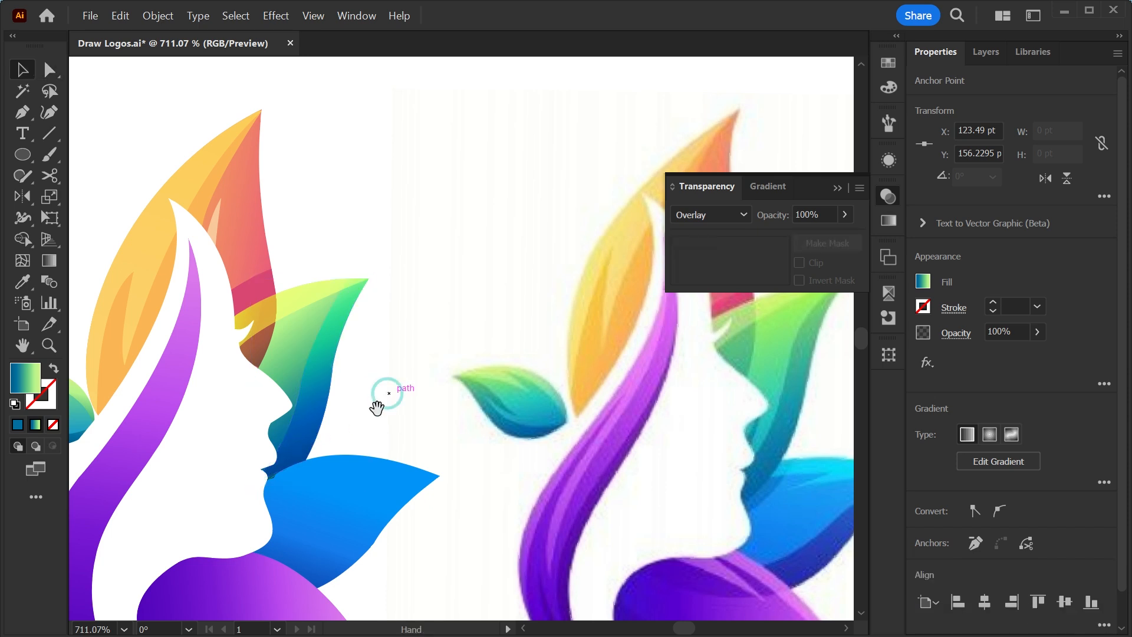
pyautogui.moveTo(378, 417); pyautogui.dragTo(382, 452)
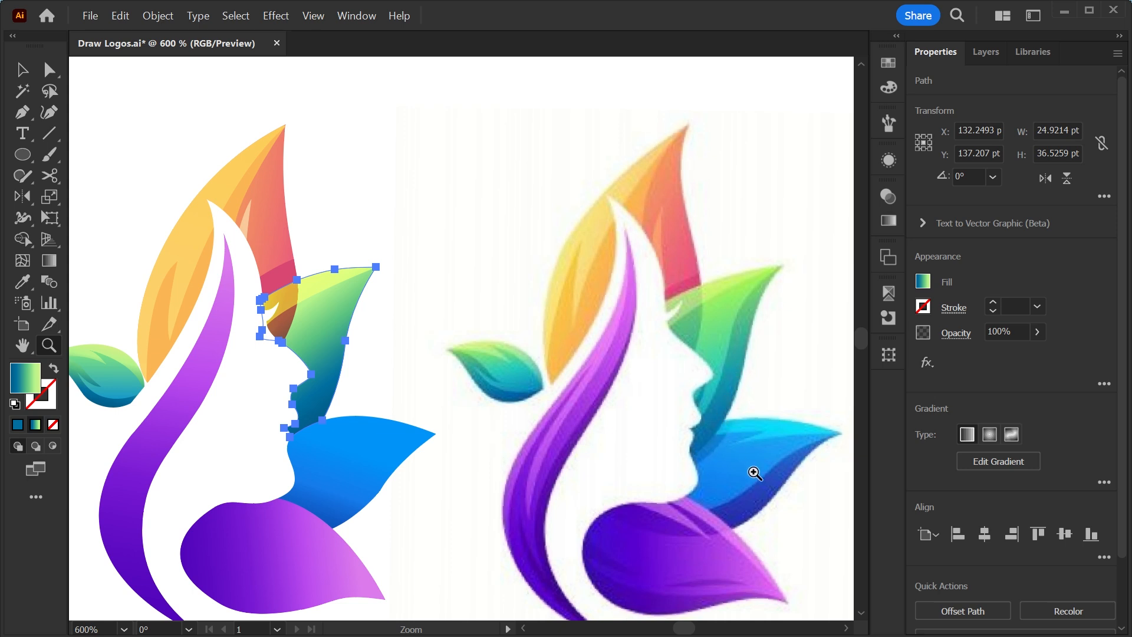
# Draw a closed Pen shape extending the green leaf's lower end over the blue leaf in a curve to the chin
pyautogui.moveTo(298, 409); pyautogui.dragTo(436, 446)
pyautogui.click(22, 112)
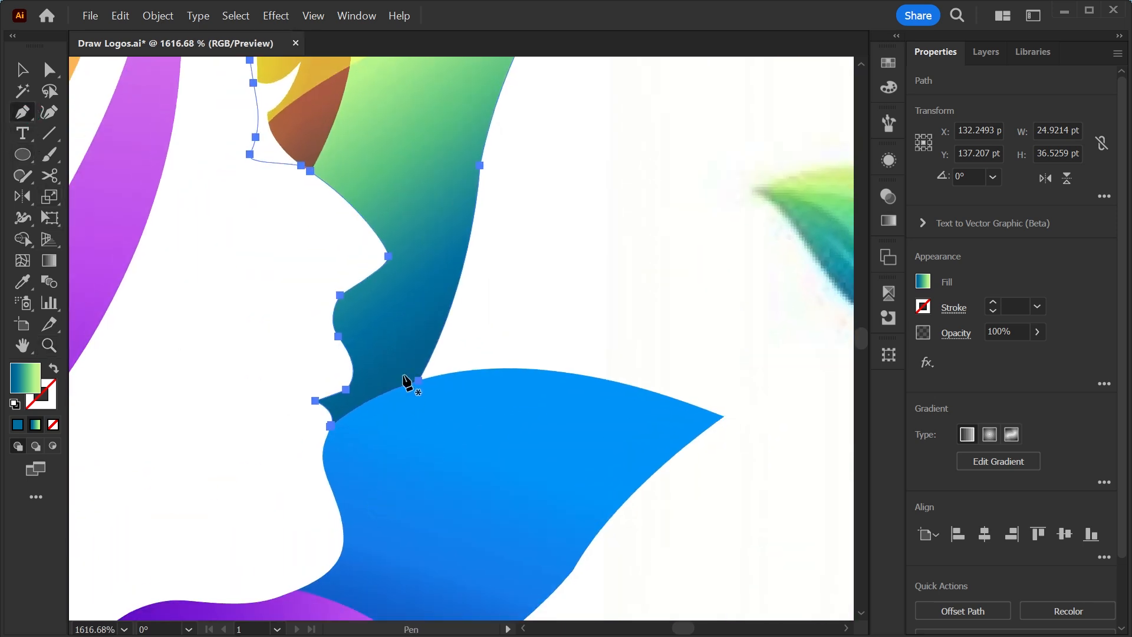
pyautogui.moveTo(416, 328); pyautogui.dragTo(434, 348)
pyautogui.click(436, 343)
pyautogui.moveTo(324, 470); pyautogui.dragTo(260, 483)
pyautogui.click(324, 470)
pyautogui.click(283, 426)
pyautogui.click(324, 362)
pyautogui.click(382, 339)
pyautogui.click(415, 329)
pyautogui.click(436, 343)
# Trim the extension to the face profile with the Shape Builder and refill the face shape with white
pyautogui.press('v')
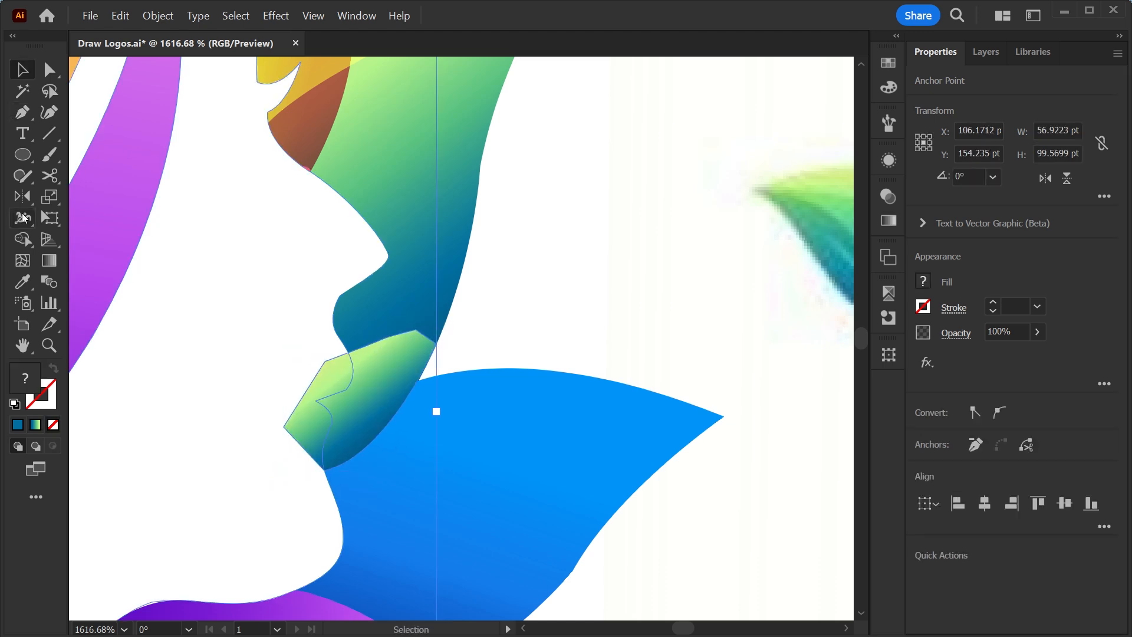
pyautogui.click(24, 245)
pyautogui.moveTo(255, 383); pyautogui.dragTo(344, 400)
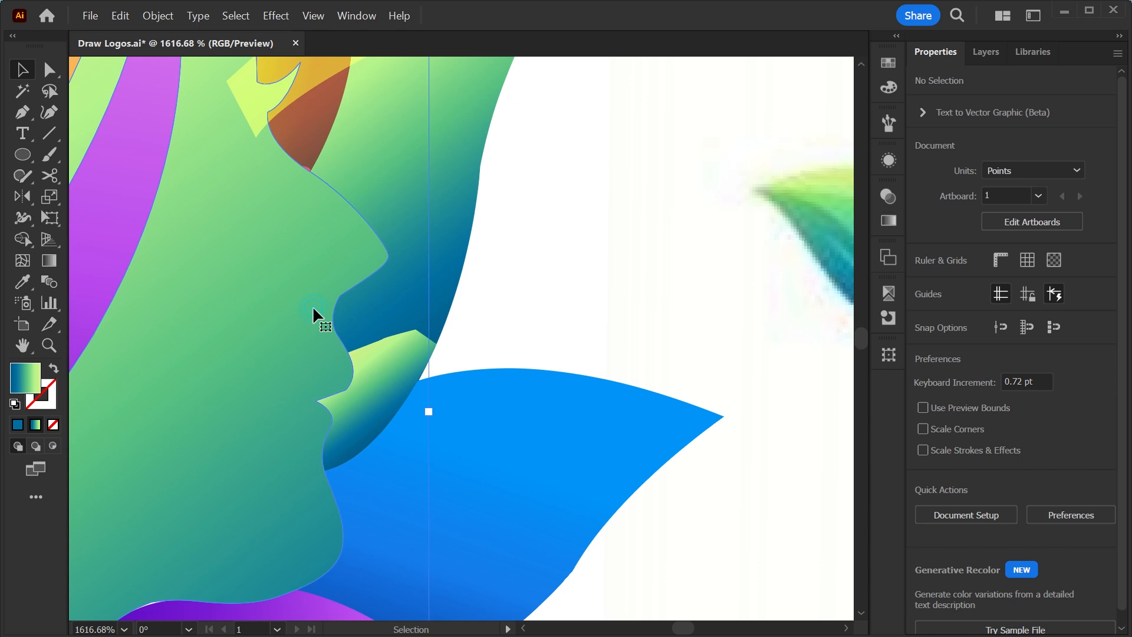
pyautogui.click(888, 63)
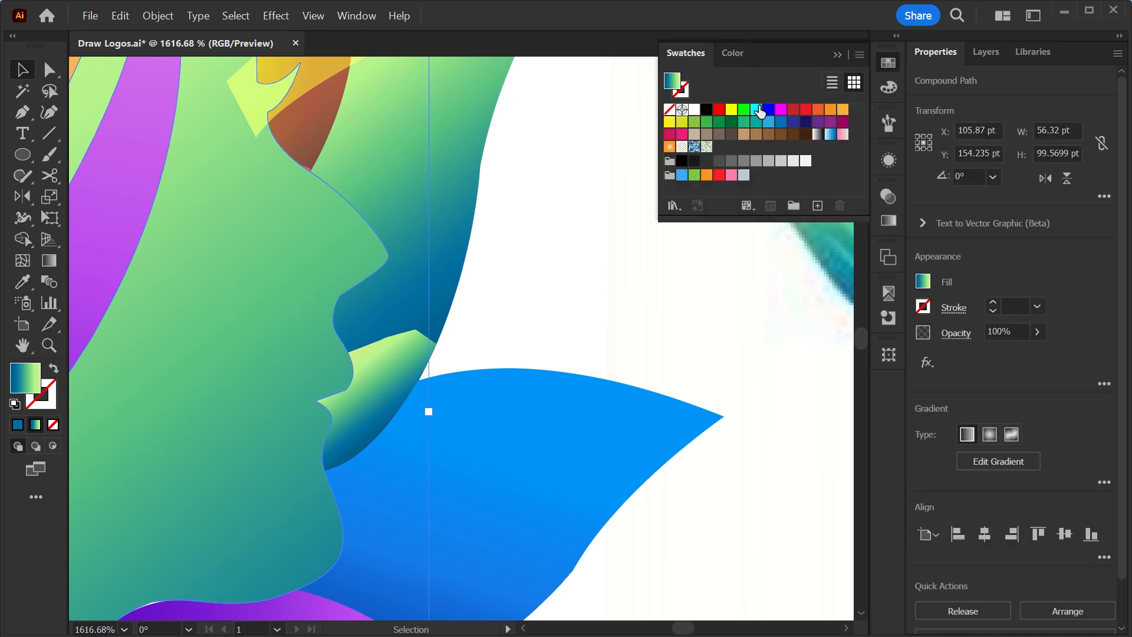
pyautogui.click(696, 111)
# Unite the trimmed extension with the green leaf into a single shape
pyautogui.click(416, 331)
pyautogui.click(431, 270)
pyautogui.press('a')
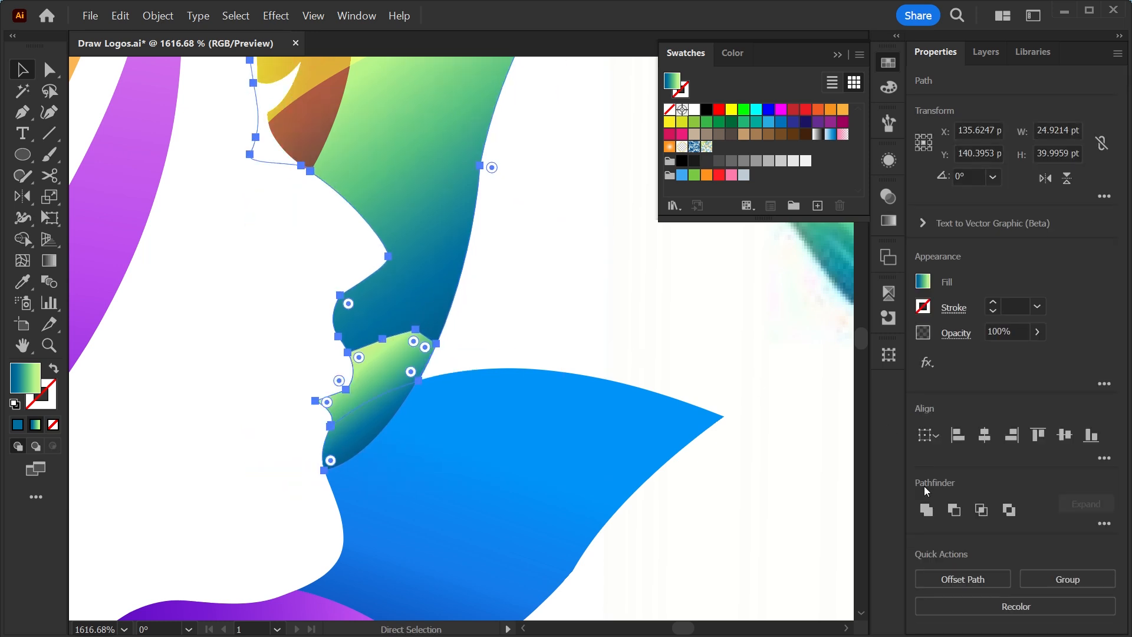
pyautogui.click(926, 509)
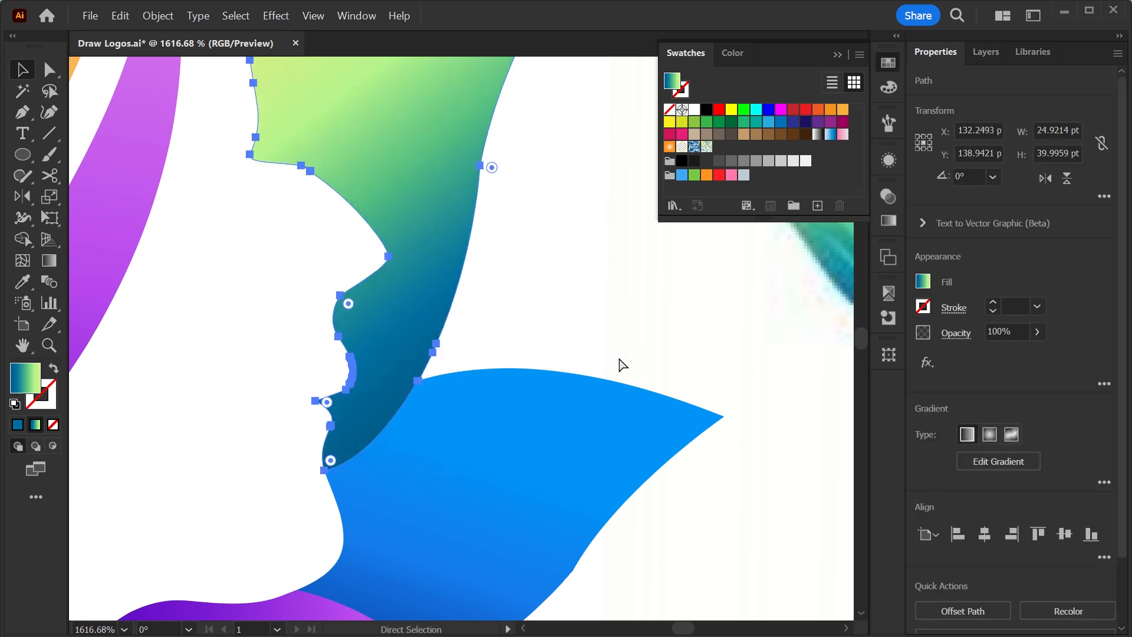
# Set the extended green leaf's blend mode to Multiply
pyautogui.press('v')
pyautogui.hotkey('ctrl', '-')
pyautogui.hotkey('ctrl', '-')
pyautogui.hotkey('ctrl', '-')
pyautogui.click(888, 195)
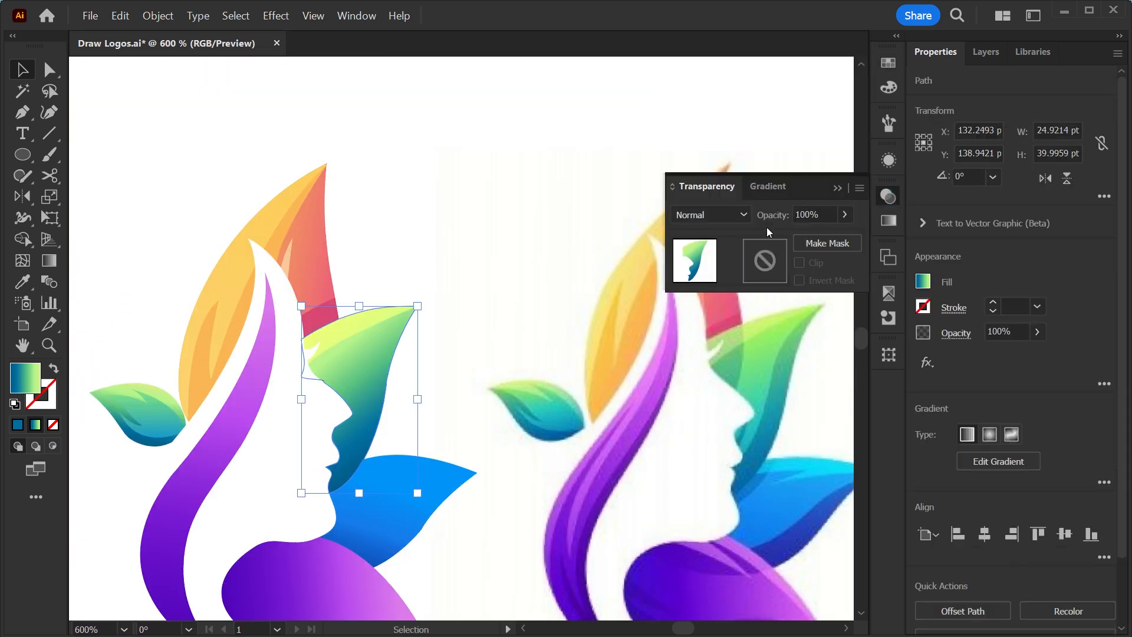
pyautogui.click(730, 218)
pyautogui.click(704, 275)
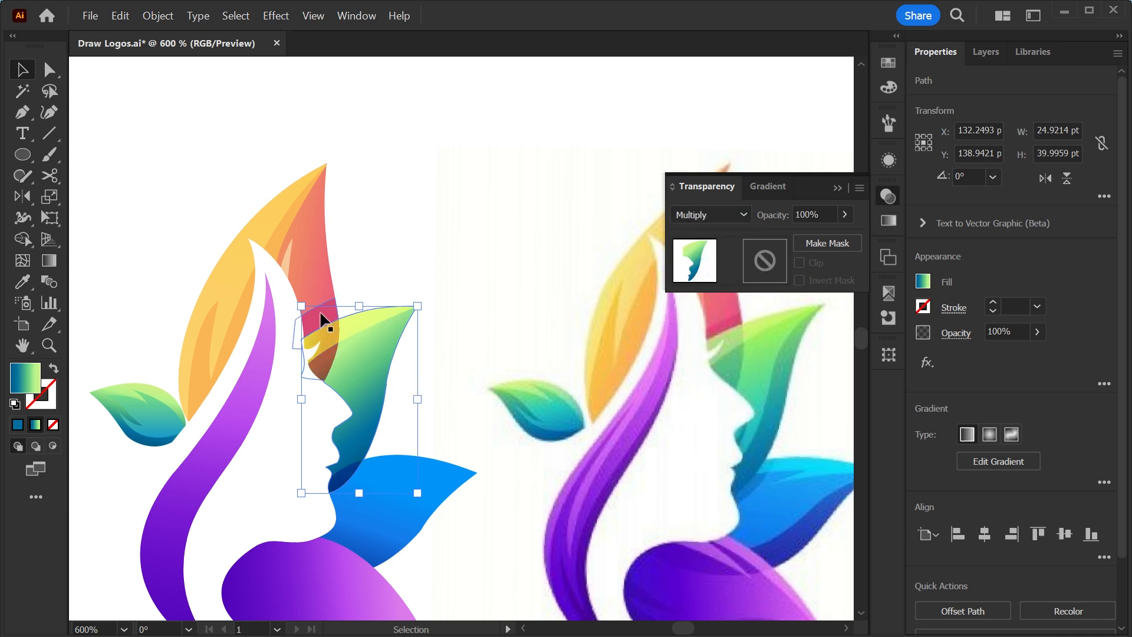
pyautogui.click(465, 351)
pyautogui.scroll(-1, 765, 423)
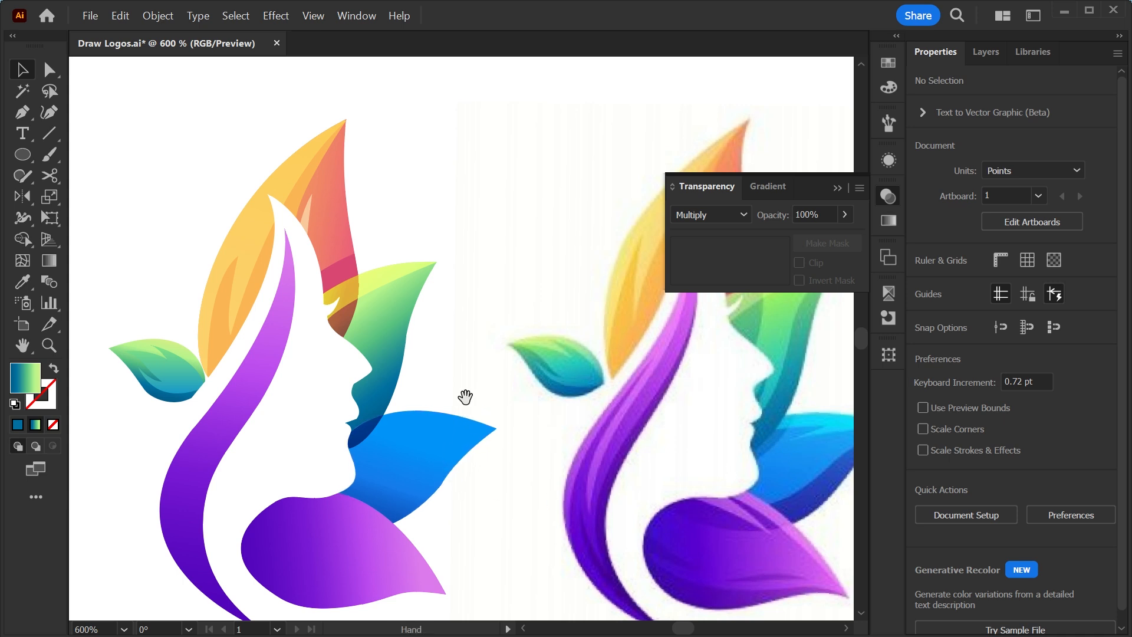
pyautogui.moveTo(465, 397); pyautogui.dragTo(399, 471)
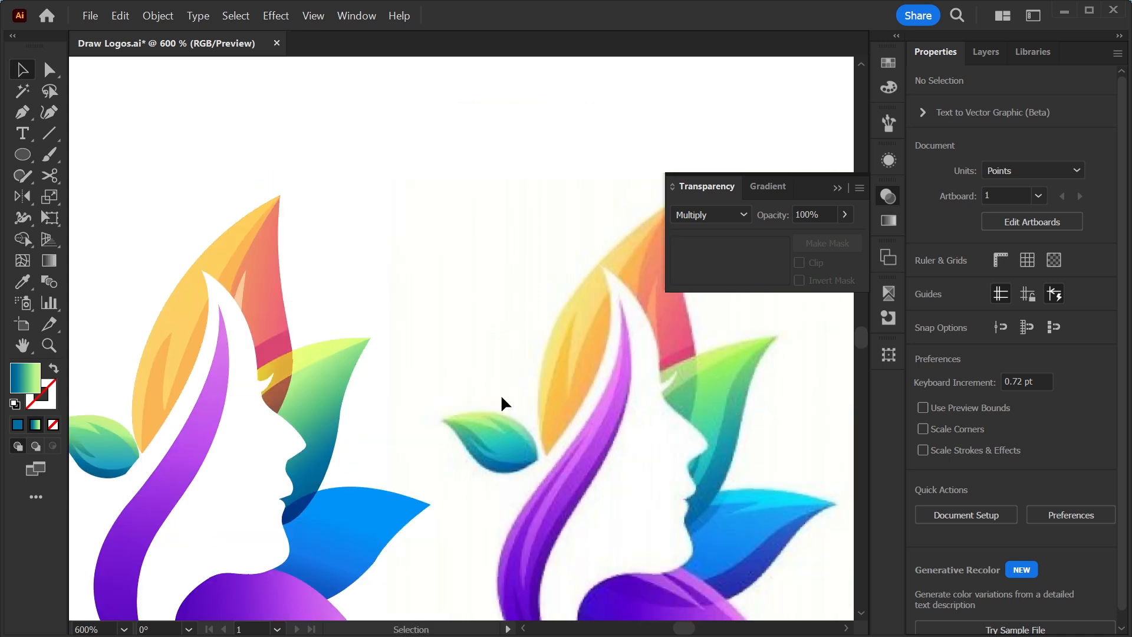
# Draw a closed Pen shape over the blue leaf's upper part, with a notched lower edge ending at the leaf tip
pyautogui.click(430, 380)
pyautogui.moveTo(431, 380); pyautogui.dragTo(322, 417)
pyautogui.click(517, 494)
pyautogui.scroll(-2, 517, 494)
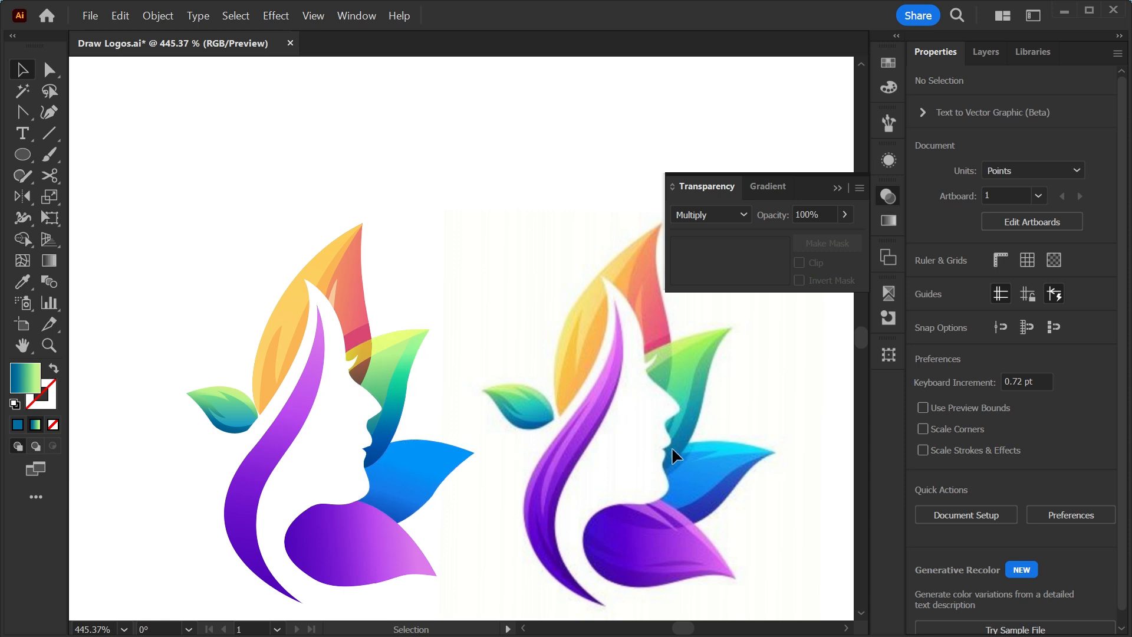
pyautogui.press('z')
pyautogui.moveTo(528, 470); pyautogui.dragTo(513, 539)
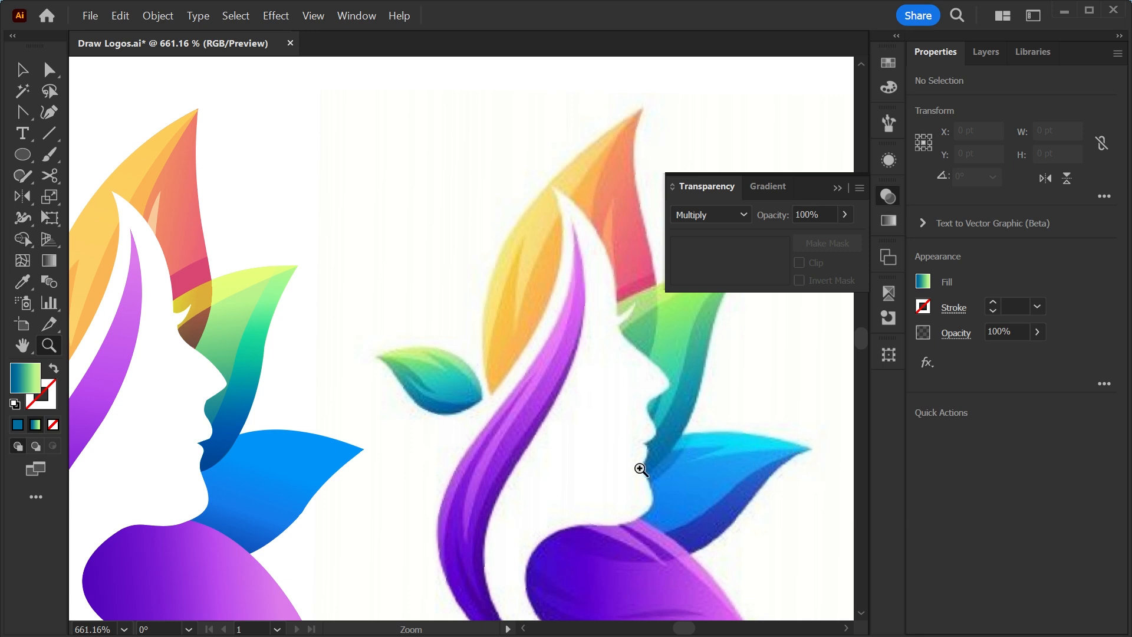
pyautogui.press('p')
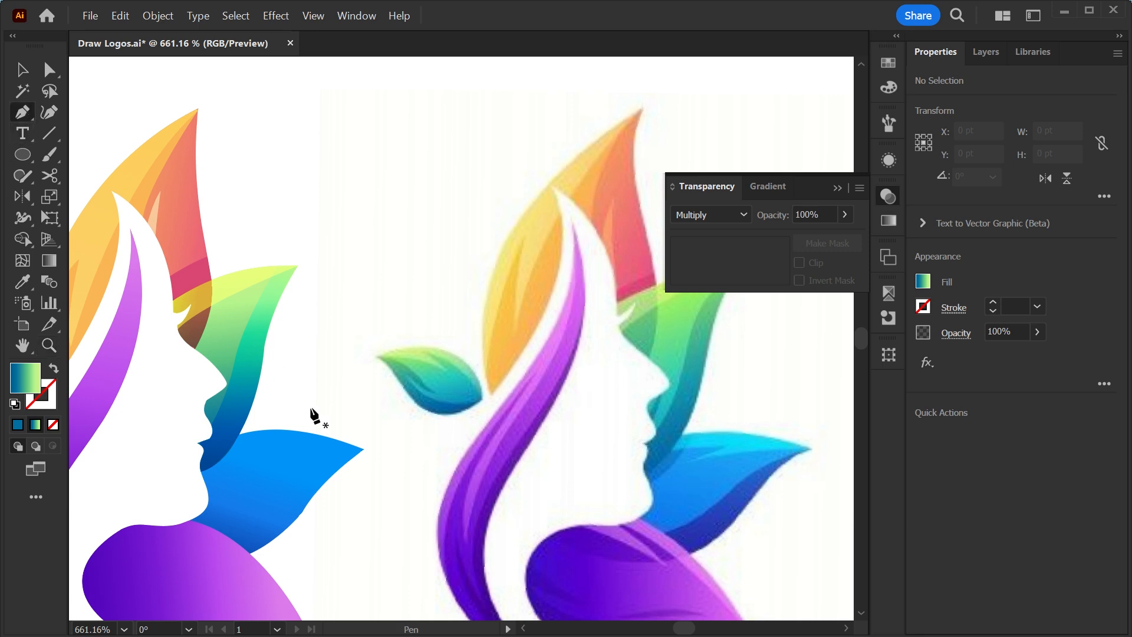
pyautogui.click(372, 447)
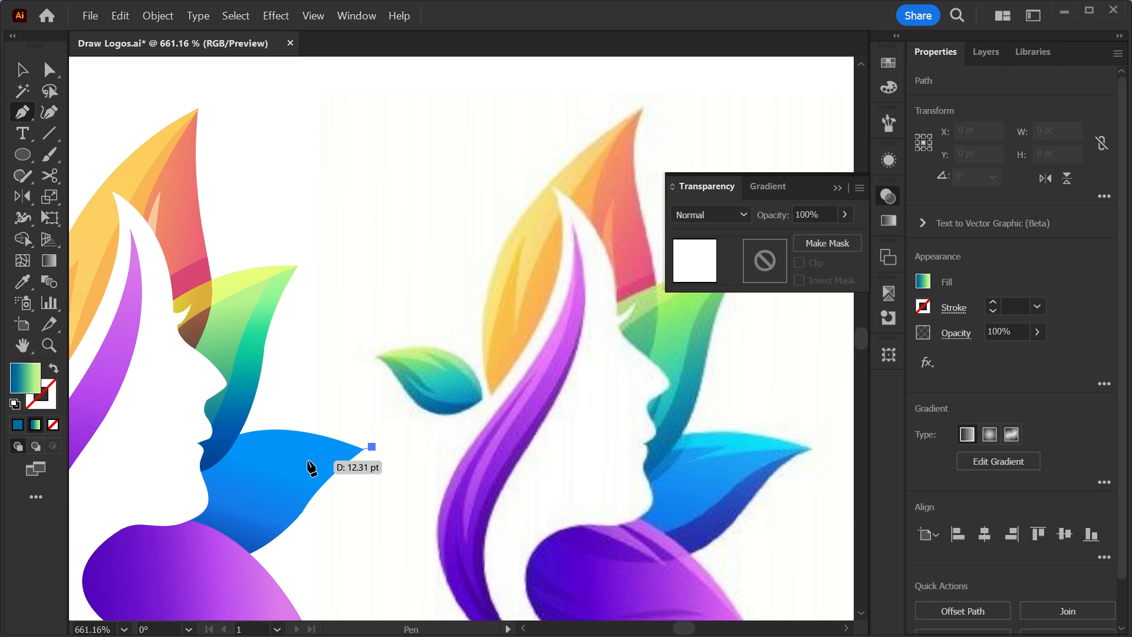
pyautogui.moveTo(276, 467); pyautogui.dragTo(157, 480)
pyautogui.click(190, 464)
pyautogui.click(189, 446)
pyautogui.click(234, 418)
pyautogui.click(291, 411)
pyautogui.click(372, 447)
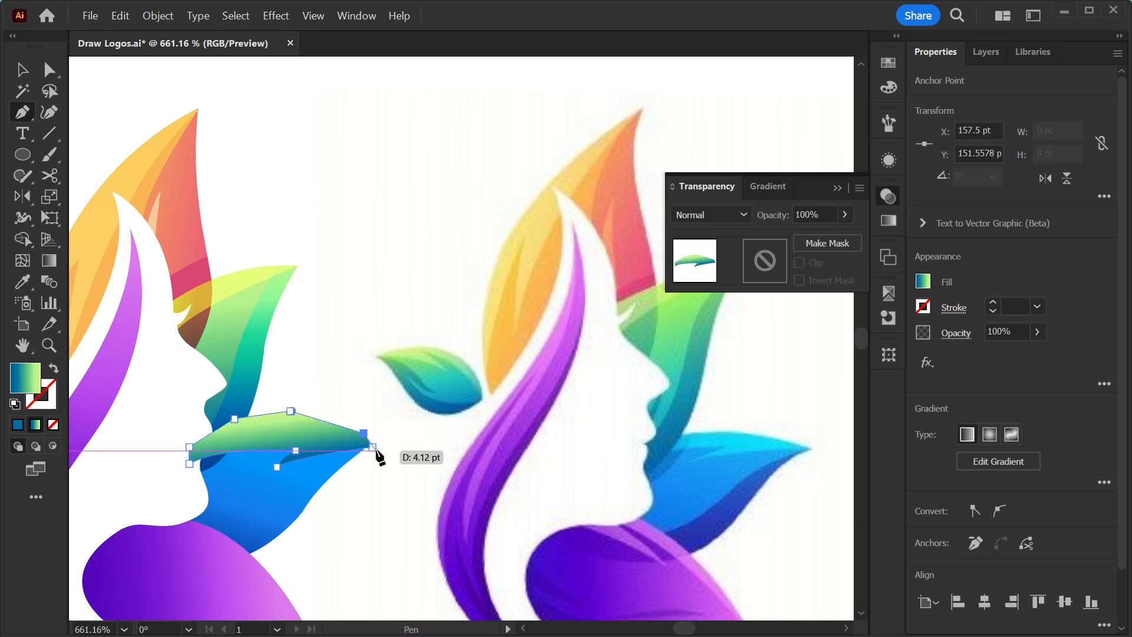
# Trim the Pen shape to the blue leaf's upper outline with the Shape Builder, keeping the notched highlight inside the leaf
pyautogui.hotkey('ctrl', 'a')
pyautogui.hotkey('shift', 'm')
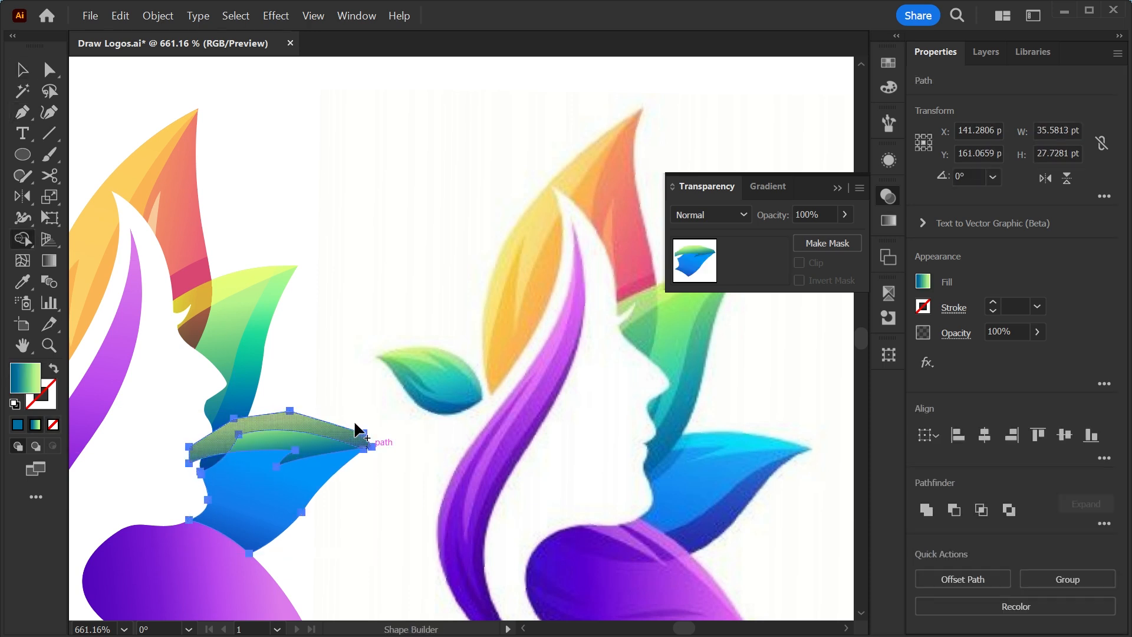
pyautogui.keyDown('alt'); pyautogui.click(308, 423); pyautogui.keyUp('alt')
pyautogui.press('v')
pyautogui.click(303, 452)
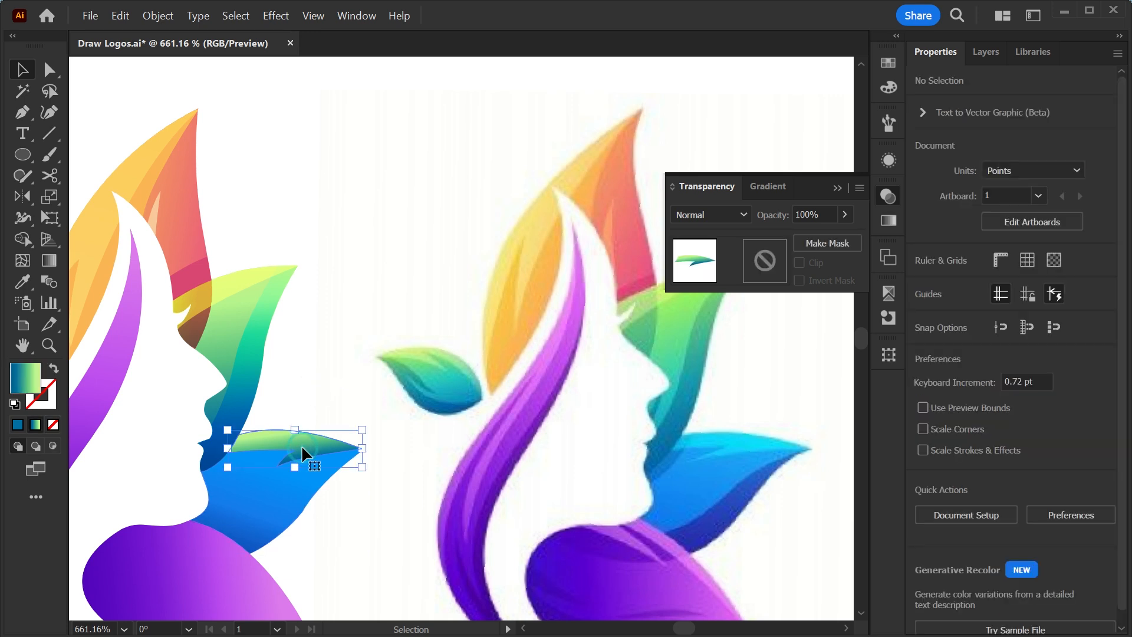
# Fill the blue leaf's highlight with the reference leaf's cyan and set its blend mode to Overlay
pyautogui.press('i')
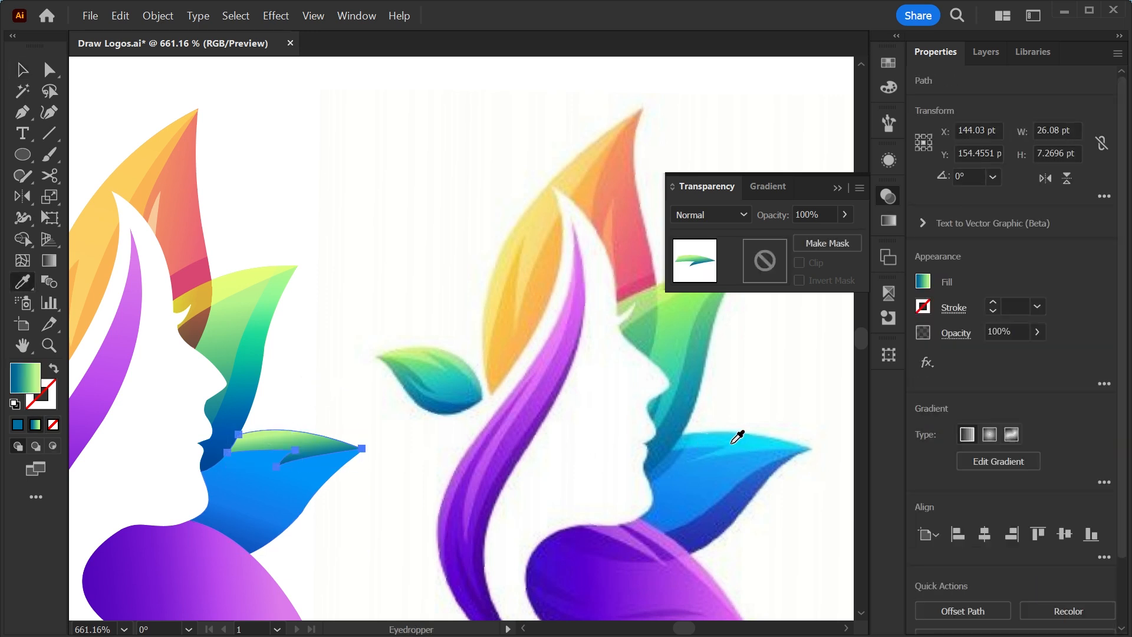
pyautogui.click(733, 441)
pyautogui.press('v')
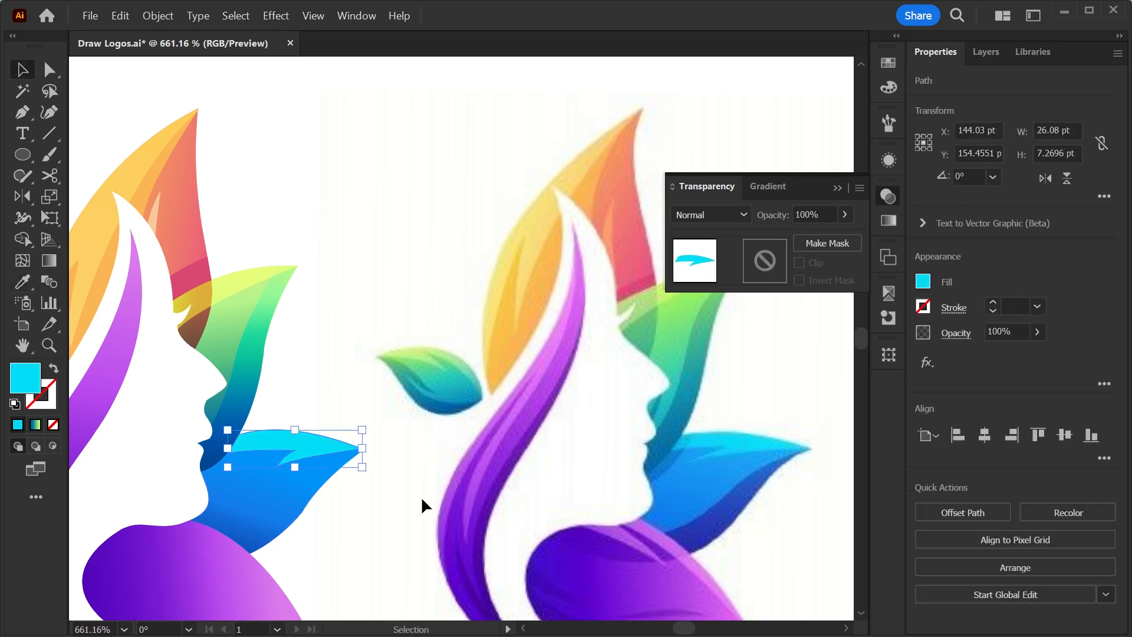
pyautogui.click(742, 214)
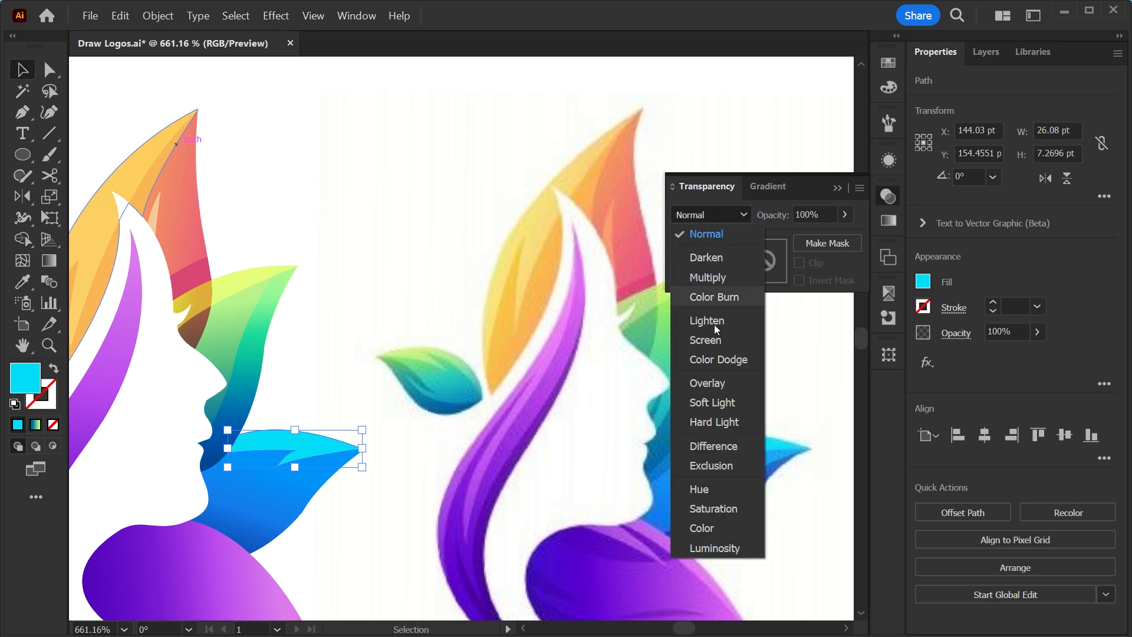
pyautogui.click(712, 381)
# Fill the blue leaf's highlight with white and set its opacity to 49%
pyautogui.moveTo(1030, 356); pyautogui.dragTo(1014, 357)
pyautogui.click(401, 524)
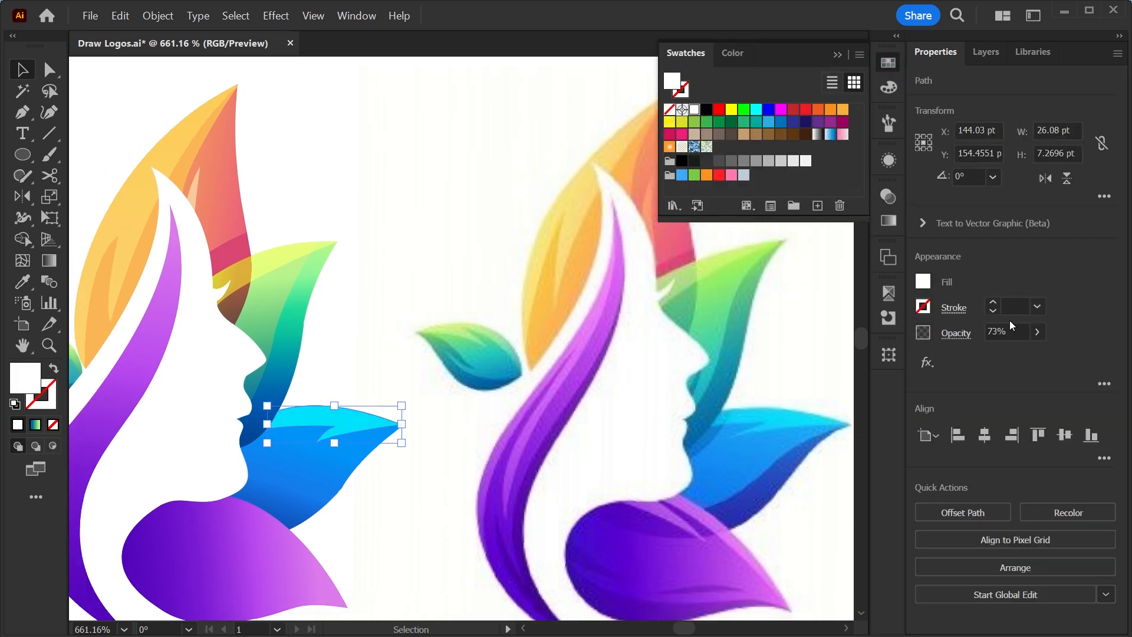
pyautogui.click(1008, 328)
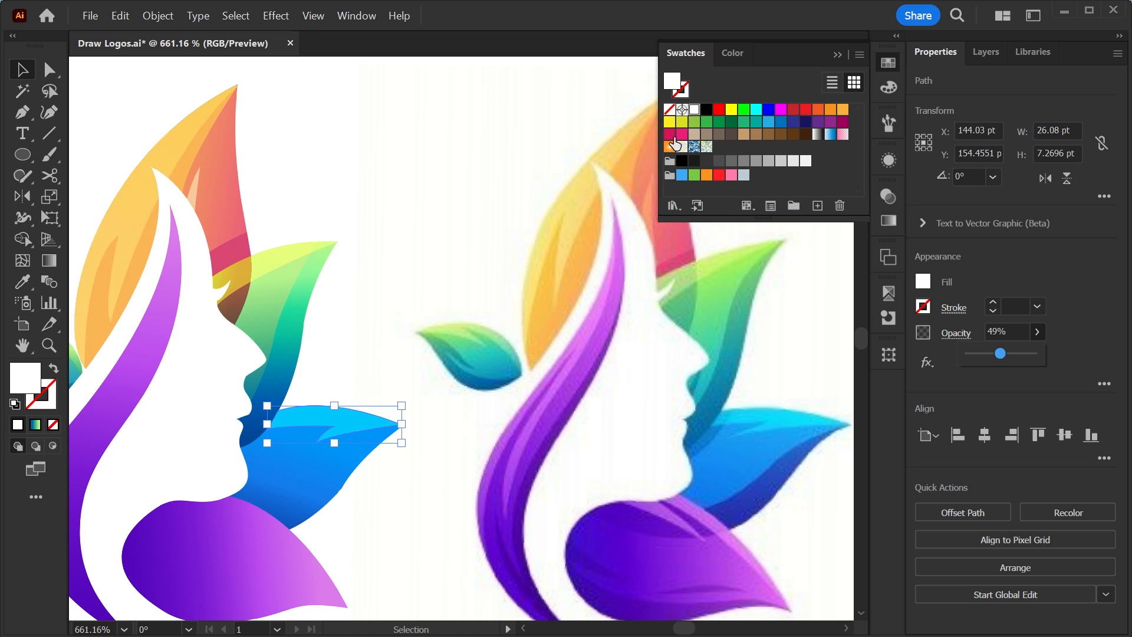
pyautogui.click(695, 109)
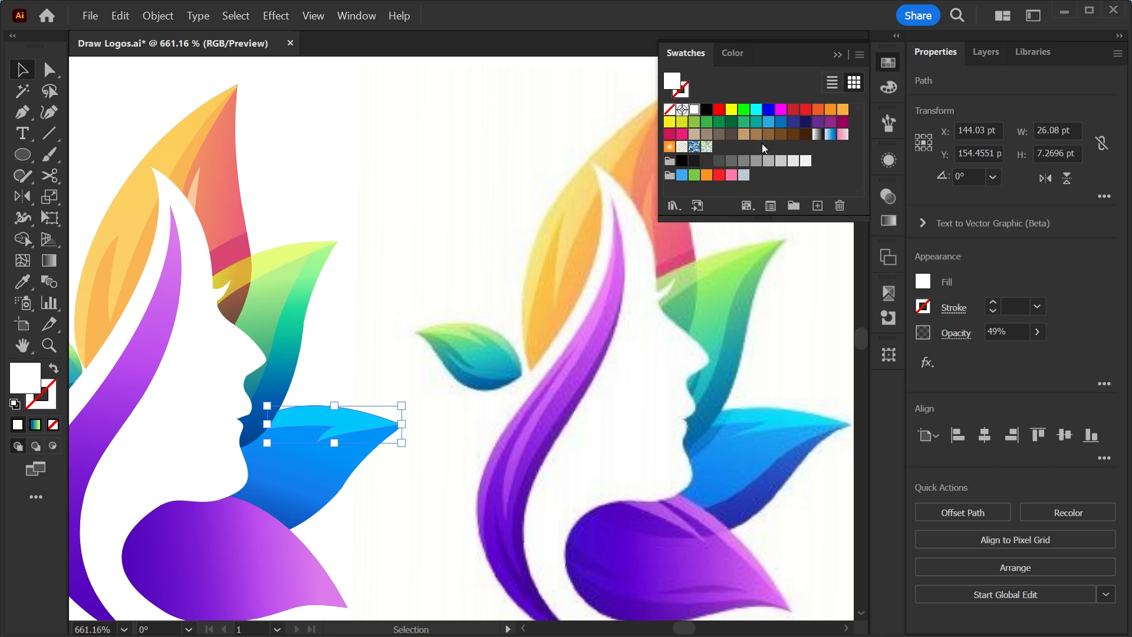
pyautogui.click(433, 478)
# Draw a closed Pen shape that curves from the blue leaf's tip to the chin and encloses the leaf's lower edge
pyautogui.scroll(-2, 433, 479)
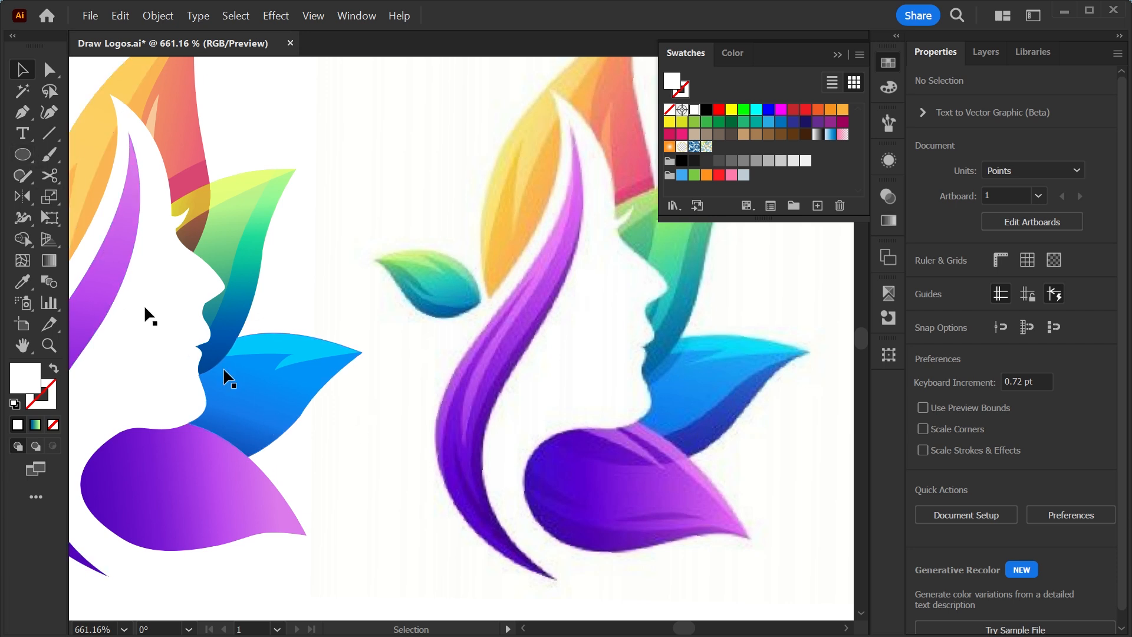
pyautogui.click(23, 112)
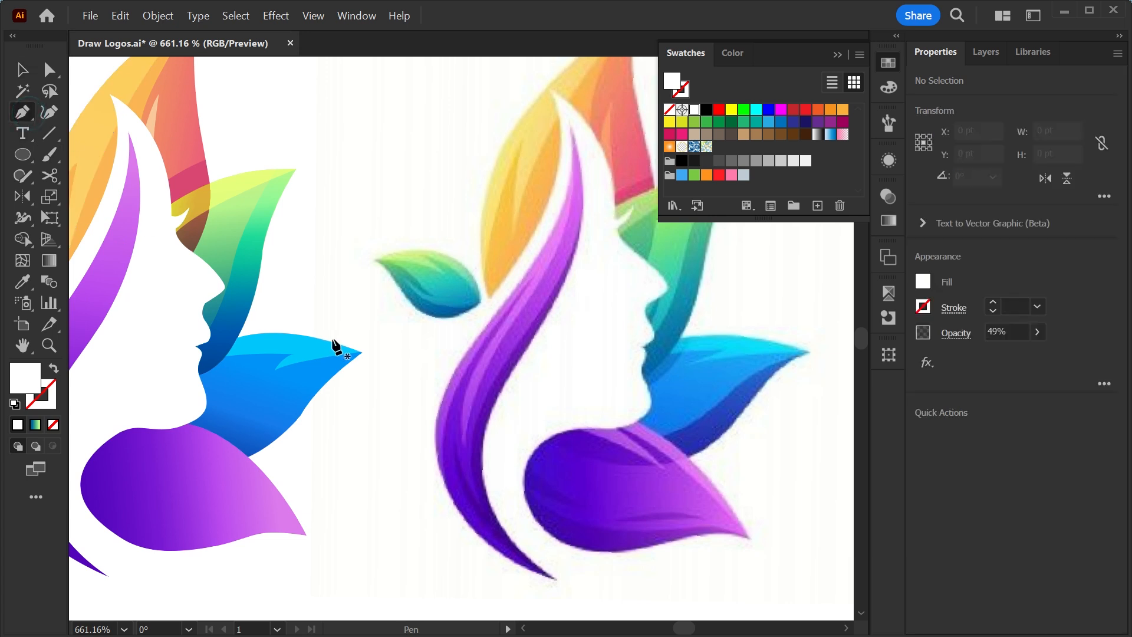
pyautogui.click(369, 350)
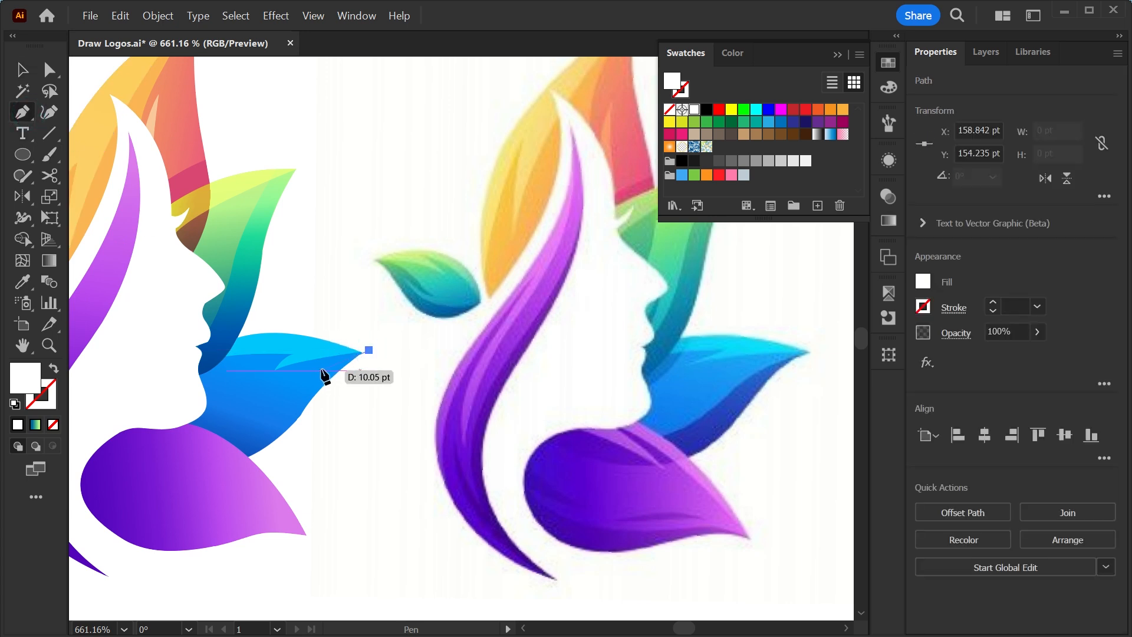
pyautogui.click(335, 355)
pyautogui.click(286, 401)
pyautogui.click(236, 446)
pyautogui.click(159, 438)
pyautogui.click(146, 424)
pyautogui.click(127, 433)
pyautogui.click(157, 507)
pyautogui.click(304, 516)
pyautogui.click(350, 466)
pyautogui.click(369, 350)
# Trim the new shape to the blue leaf's lower outline with the Shape Builder, leaving a band along that edge
pyautogui.press('v')
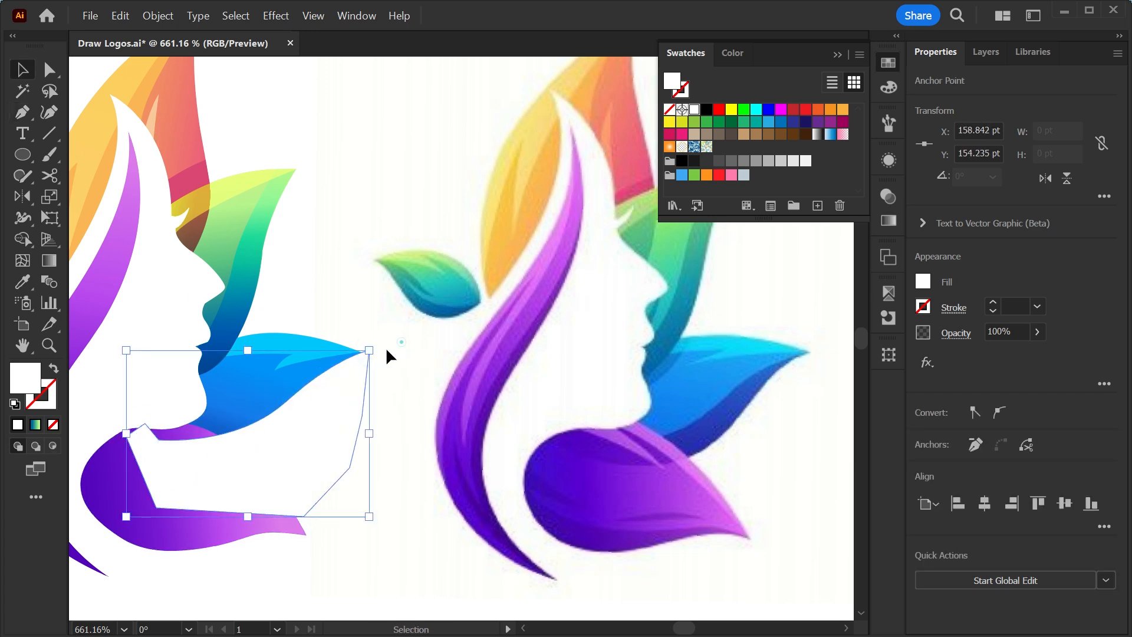
pyautogui.keyDown('shift'); pyautogui.click(289, 415); pyautogui.keyUp('shift')
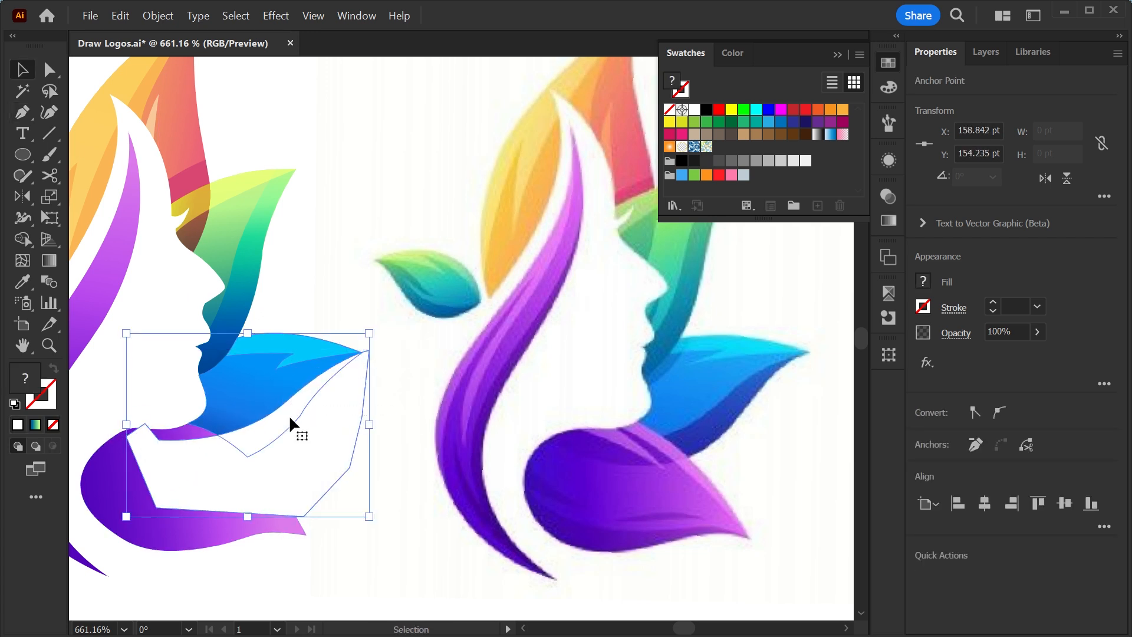
pyautogui.click(31, 239)
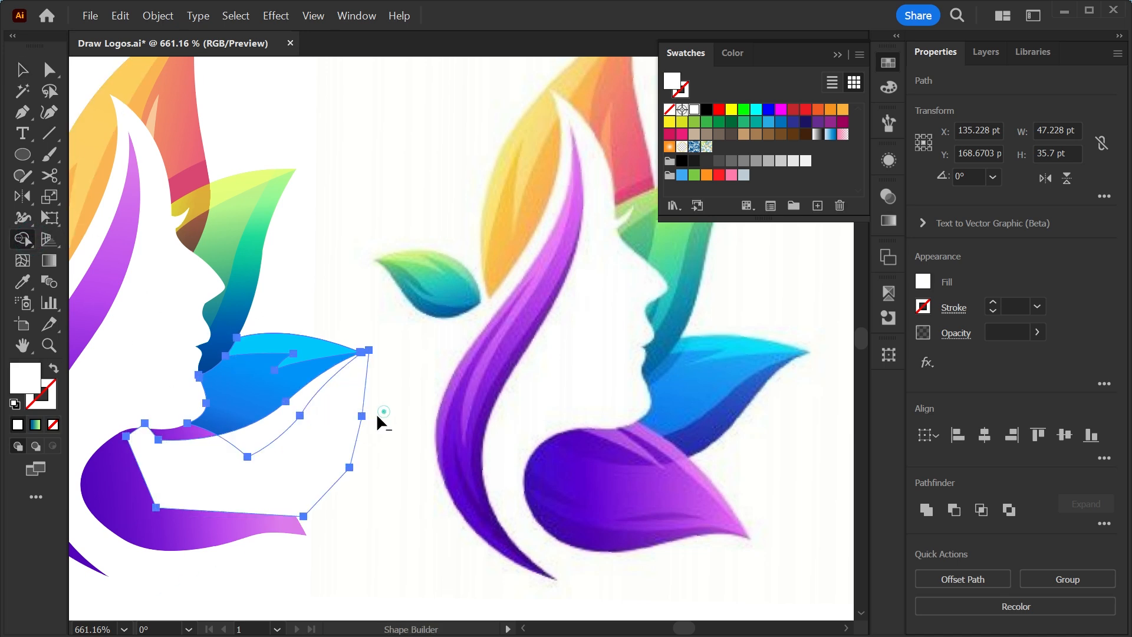
pyautogui.keyDown('alt'); pyautogui.click(316, 458); pyautogui.keyUp('alt')
pyautogui.press('v')
pyautogui.click(347, 442)
pyautogui.click(288, 415)
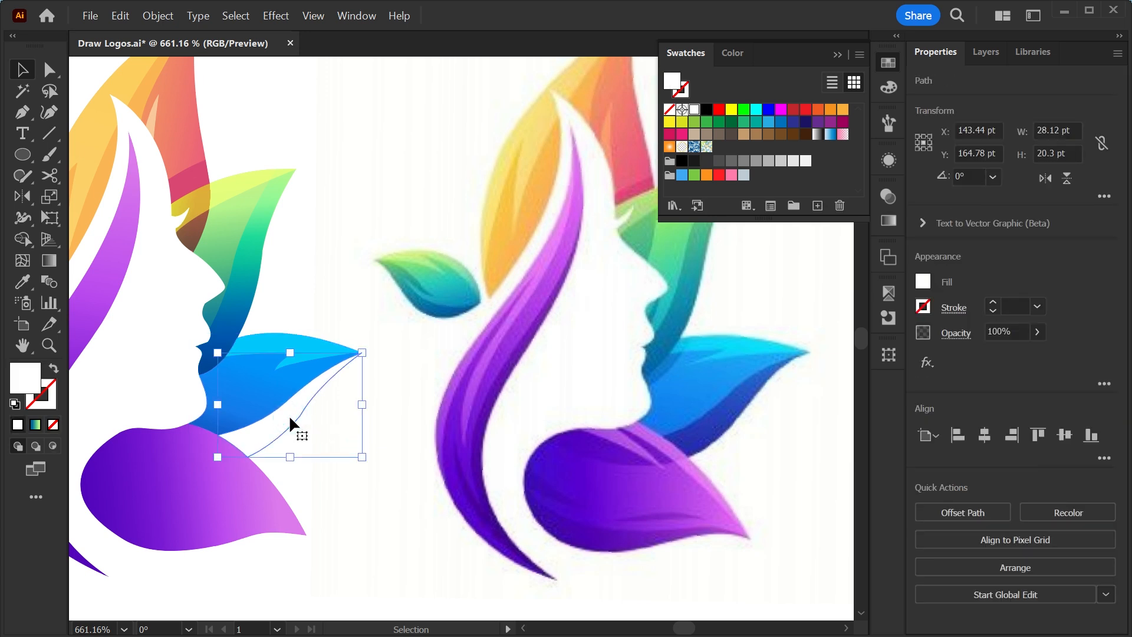
# Fill the blue leaf's lower band with the dark blue sampled from the reference leaf
pyautogui.press('i')
pyautogui.click(711, 430)
pyautogui.press('v')
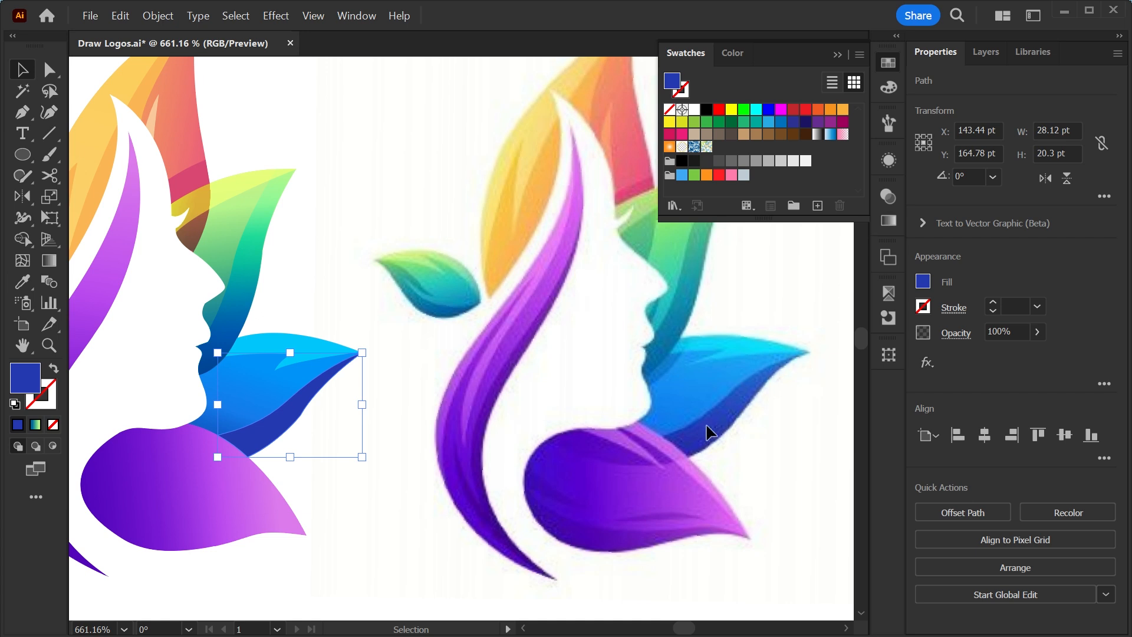
pyautogui.click(422, 531)
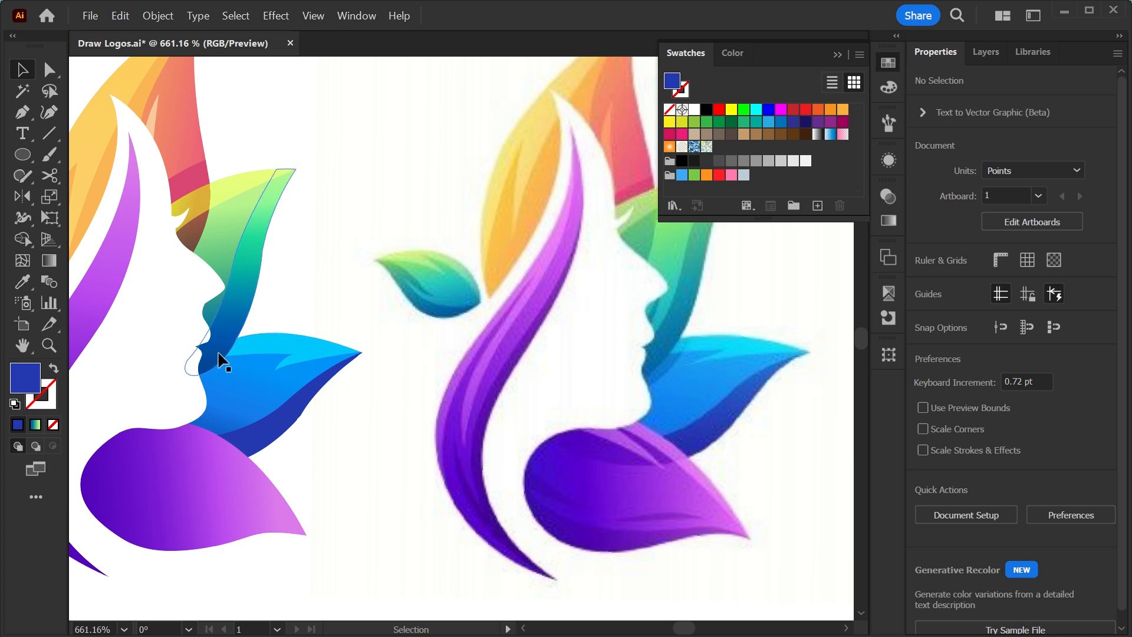
# Draw an outlined, unfilled circle about 17.4 pt wide around the lips, its edge curving just beyond the green leaf's lower end
pyautogui.moveTo(19, 158); pyautogui.dragTo(89, 194)
pyautogui.moveTo(160, 291); pyautogui.dragTo(250, 382)
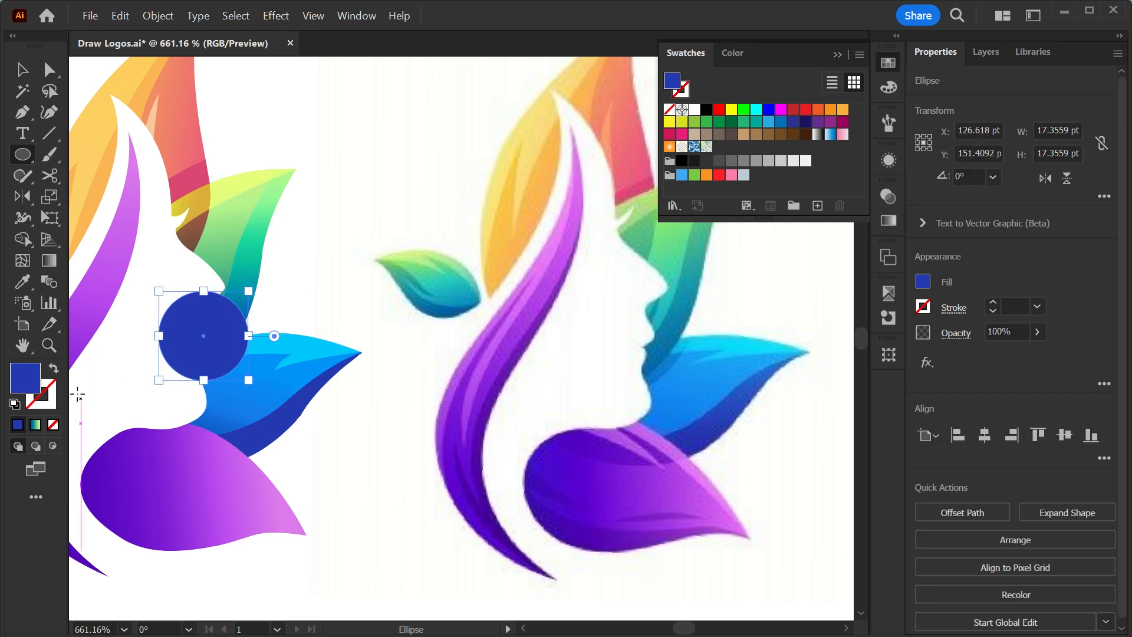
pyautogui.hotkey('shift', 'x')
pyautogui.press('v')
pyautogui.scroll(2, 195, 288)
pyautogui.moveTo(268, 298); pyautogui.dragTo(279, 288)
# Trim the circle against the blue leaf with the Shape Builder, leaving a curved band beside the green leaf
pyautogui.click(371, 344)
pyautogui.keyDown('shift'); pyautogui.click(275, 416); pyautogui.keyUp('shift')
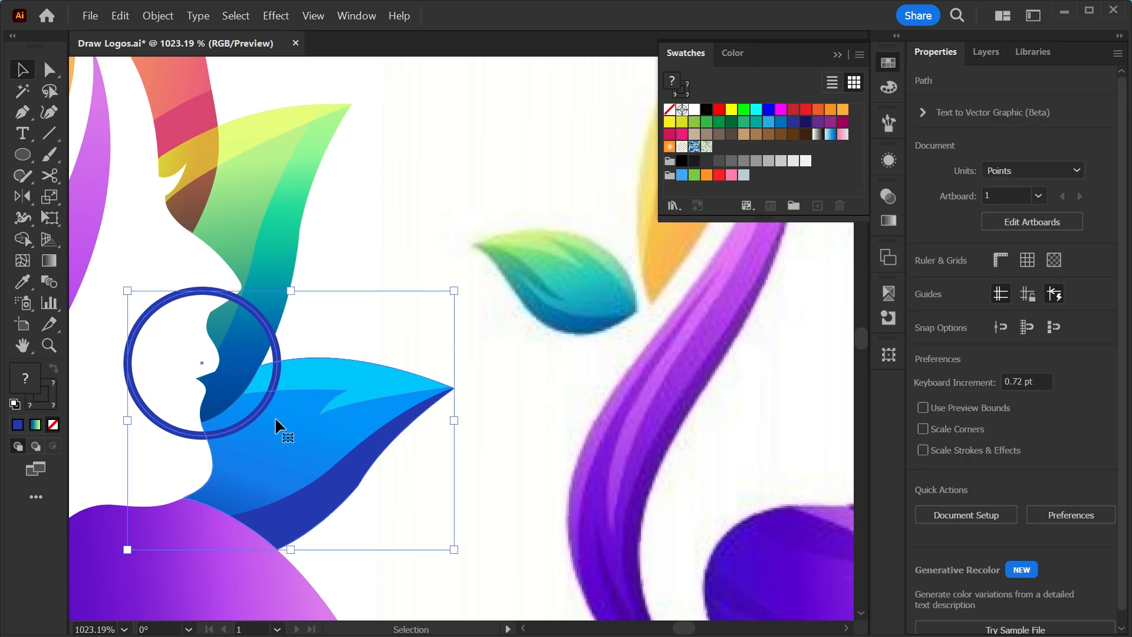
pyautogui.hotkey('shift', 'm')
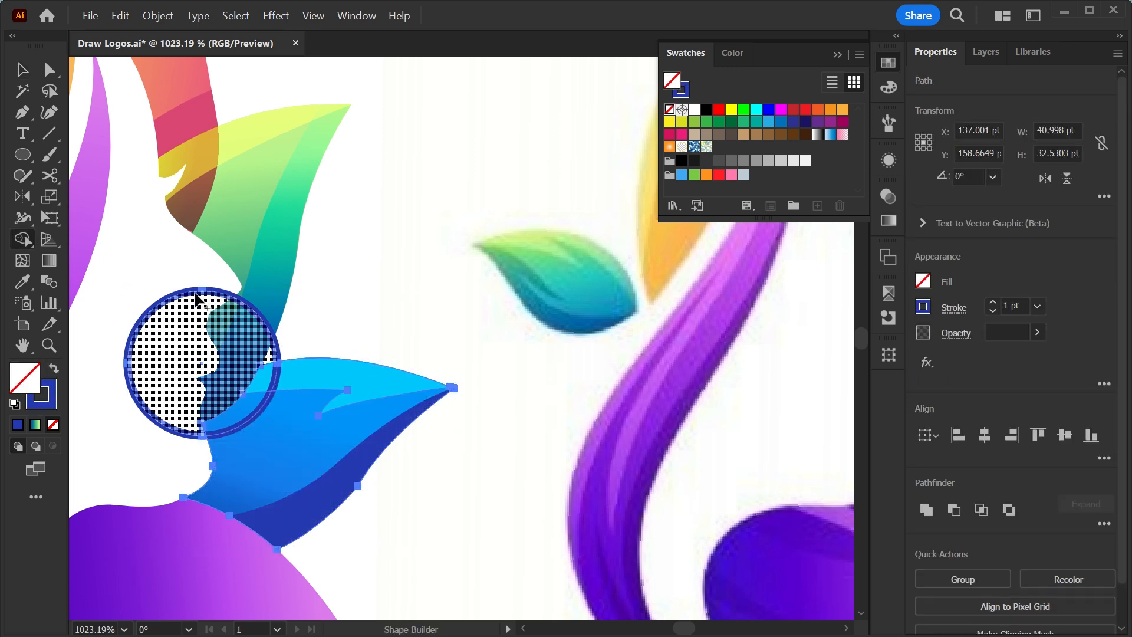
pyautogui.keyDown('alt'); pyautogui.click(175, 325); pyautogui.keyUp('alt')
pyautogui.press('v')
pyautogui.click(357, 323)
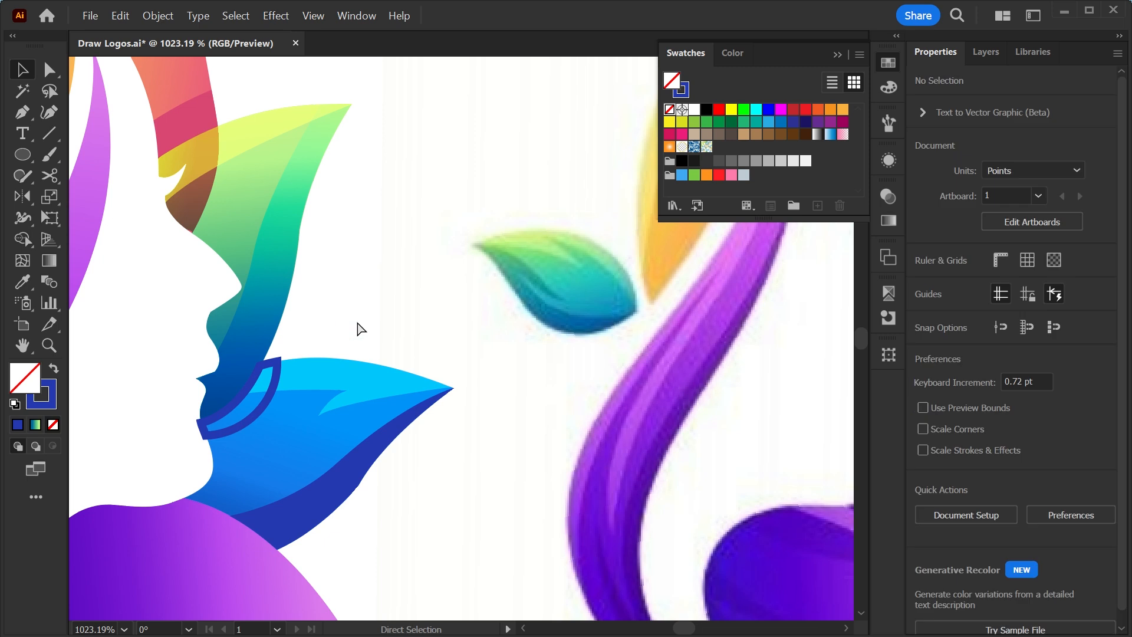
# Remove the curved band's outline and give it a solid black fill
pyautogui.hotkey('ctrl', '-')
pyautogui.hotkey('ctrl', '-')
pyautogui.scroll(2, 330, 366)
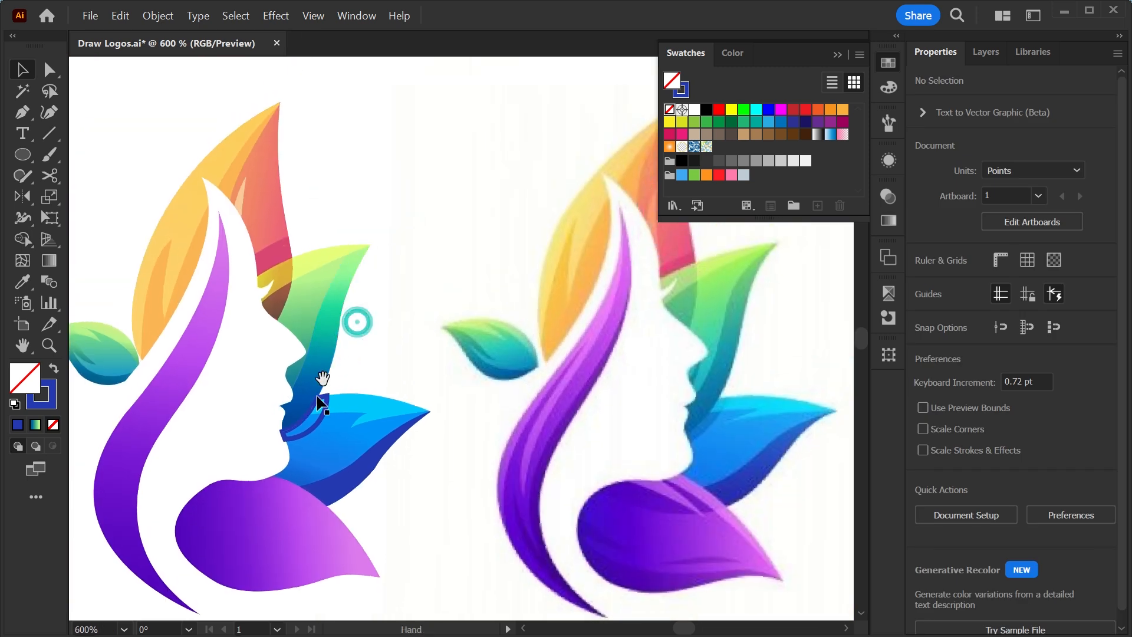
pyautogui.click(306, 432)
pyautogui.press('i')
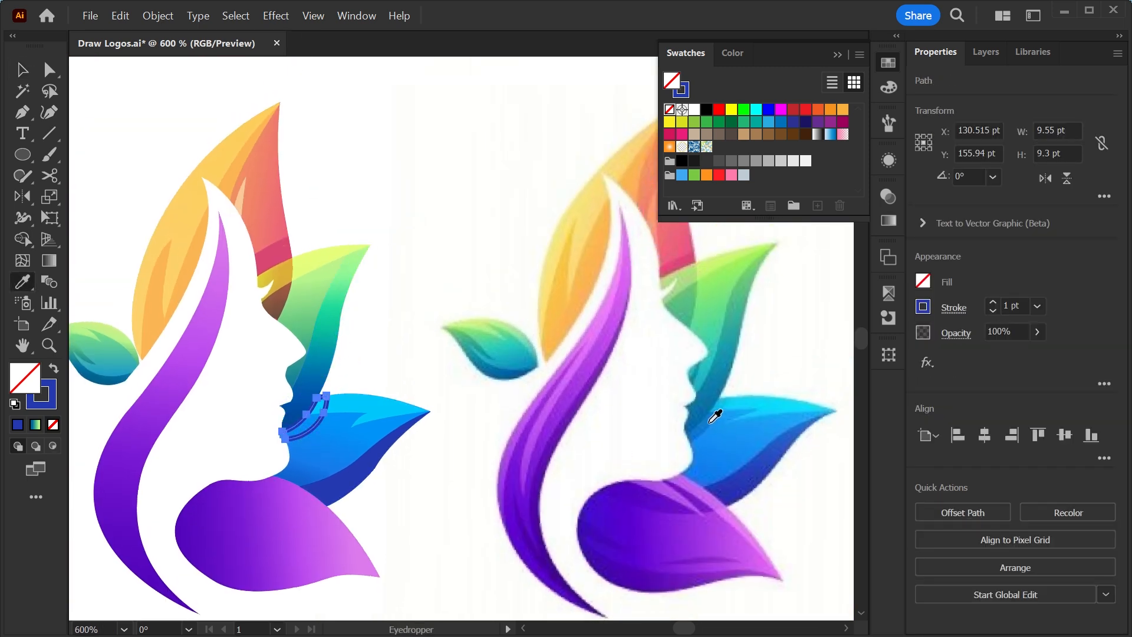
pyautogui.click(709, 422)
pyautogui.press('v')
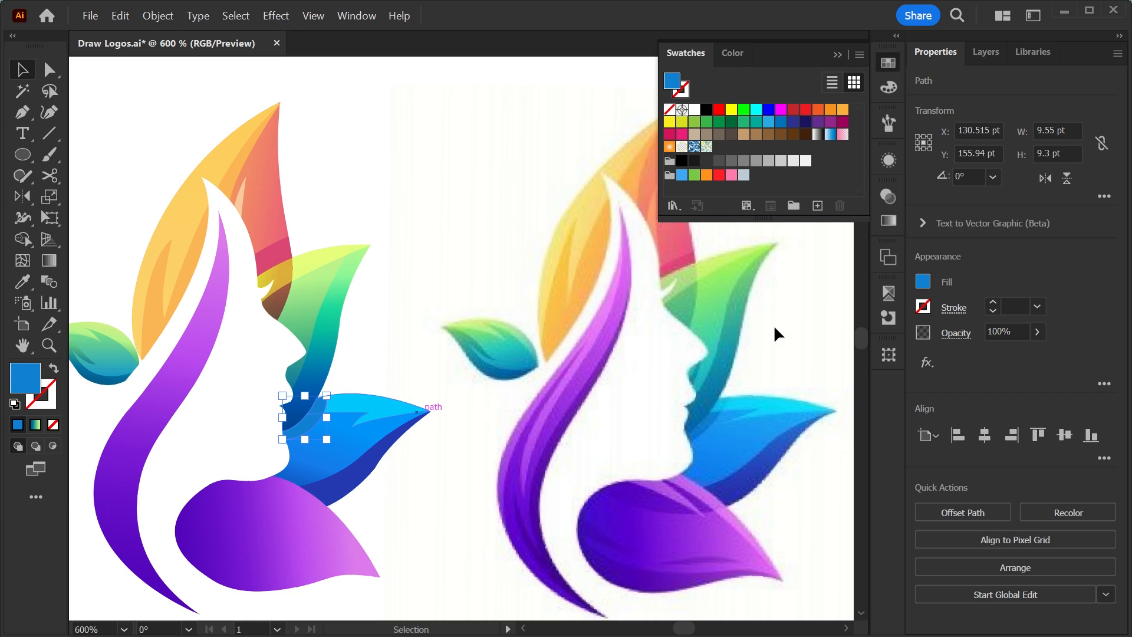
pyautogui.click(706, 109)
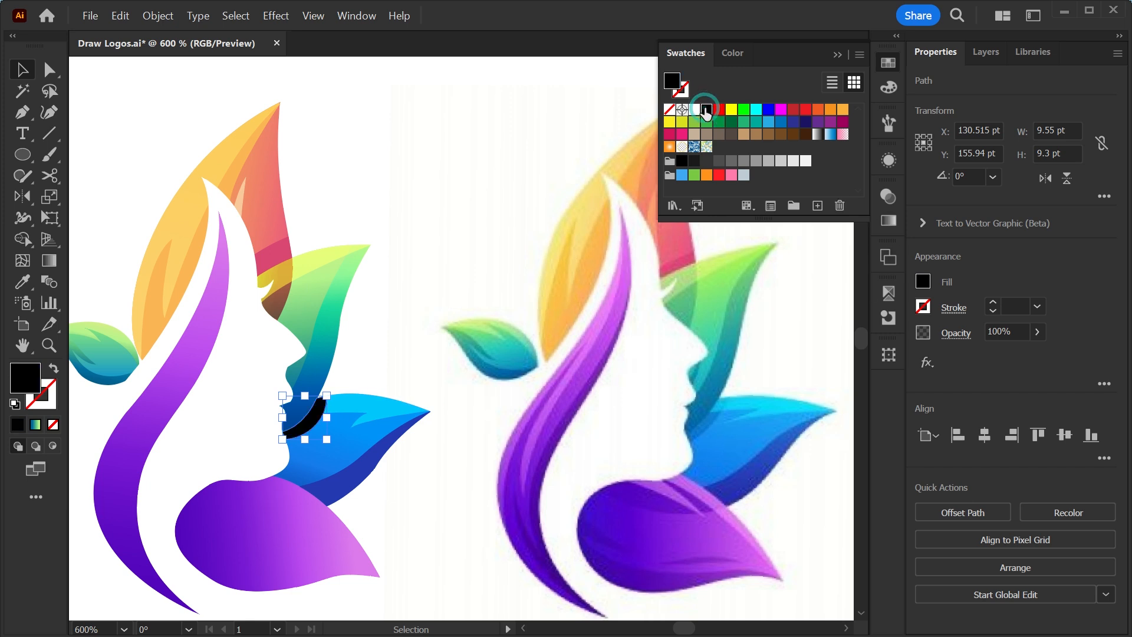
# Set the black band's blend mode to Multiply and its opacity to 20%
pyautogui.click(886, 202)
pyautogui.click(731, 215)
pyautogui.click(715, 279)
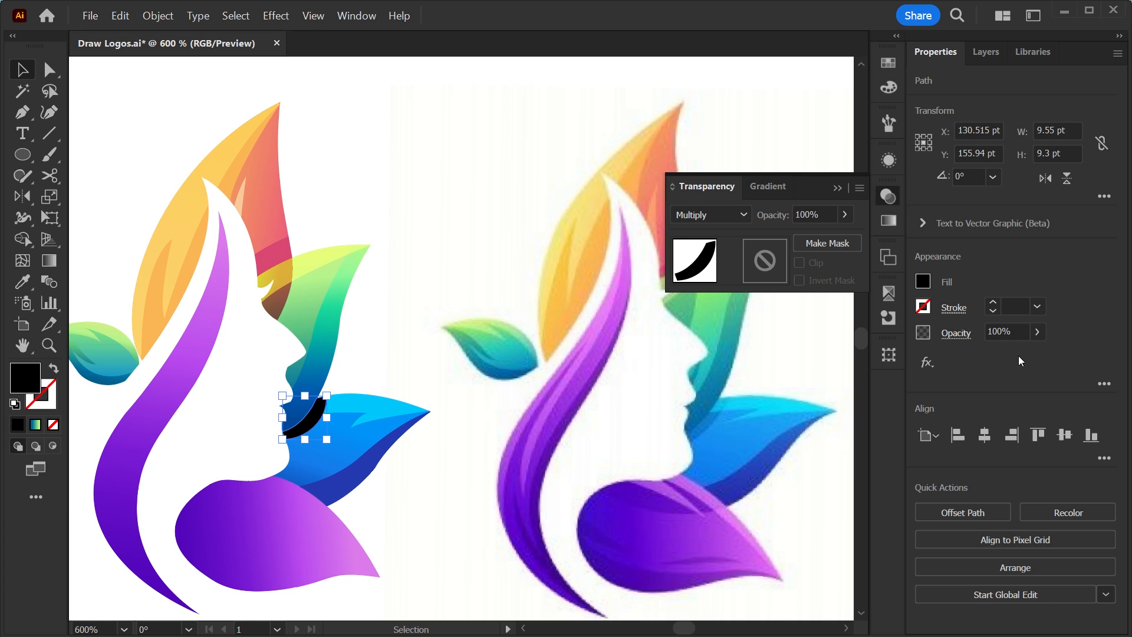
pyautogui.click(1036, 332)
pyautogui.click(982, 354)
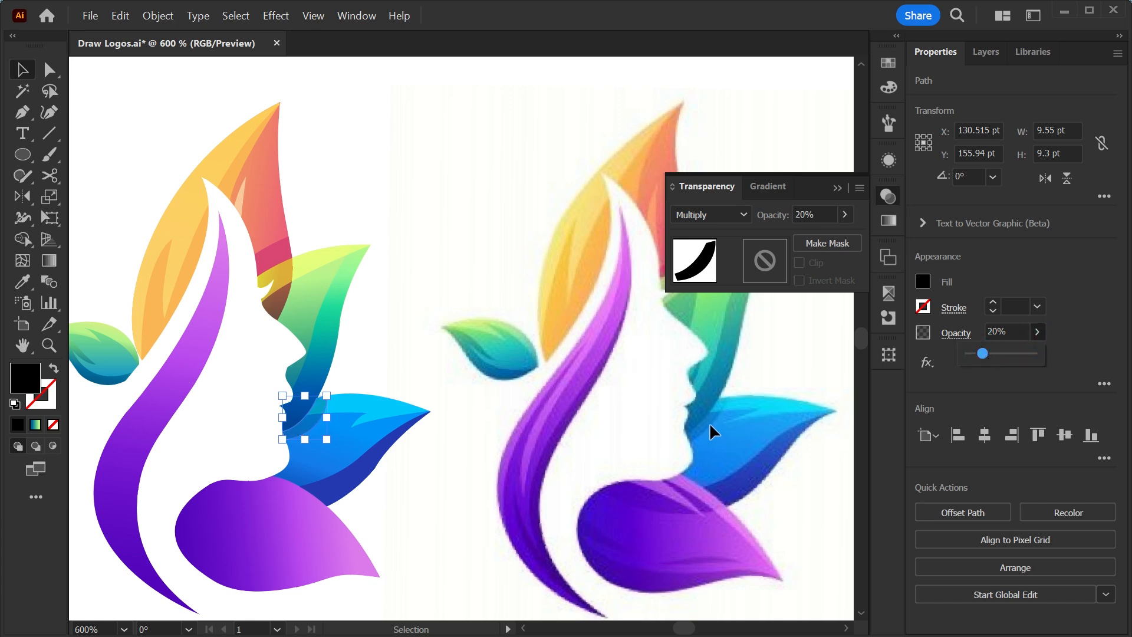
# Merge the shadow's overlap into the light-blue highlight on the blue leaf with the Shape Builder, keeping the shadow only below it
pyautogui.click(380, 403)
pyautogui.scroll(5, 377, 404)
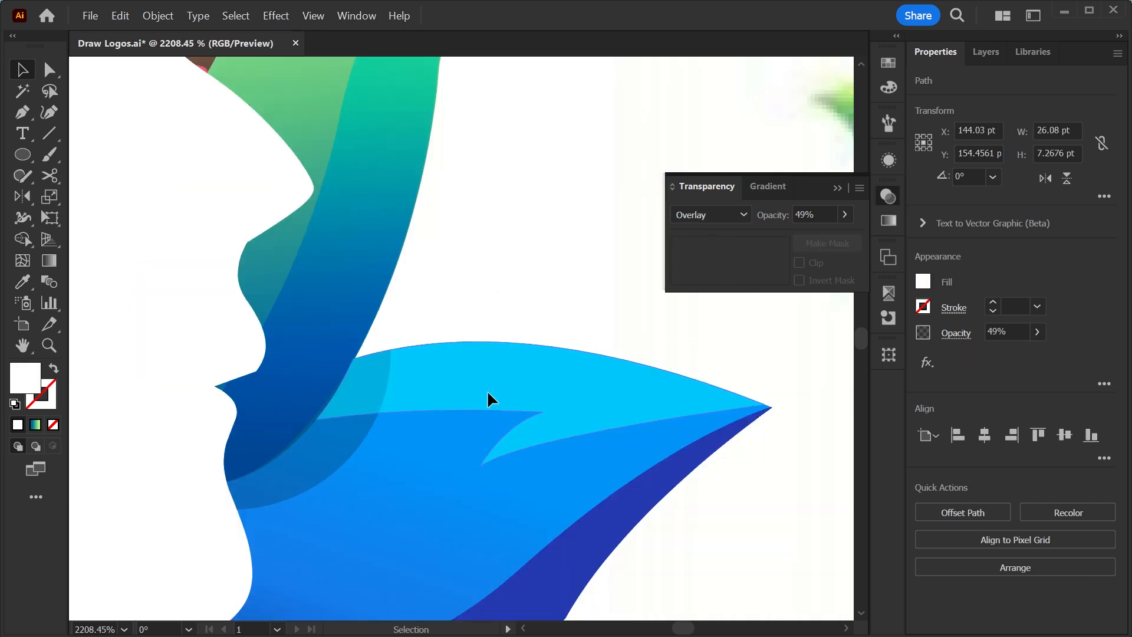
pyautogui.keyDown('ctrl'); pyautogui.click(472, 386); pyautogui.keyUp('ctrl')
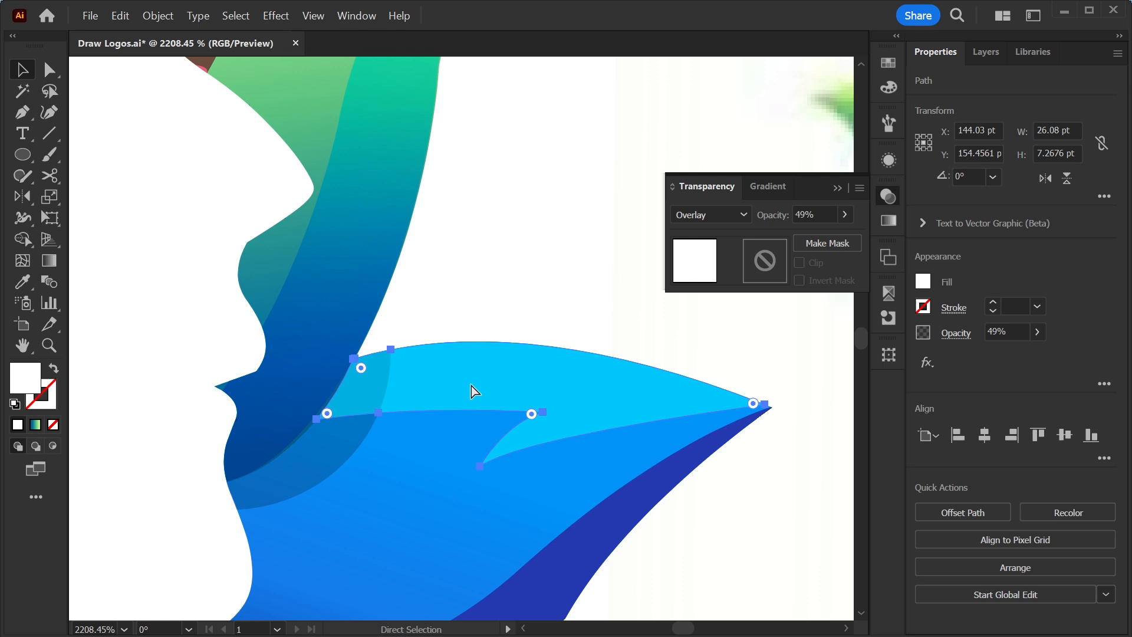
pyautogui.press('ctrl')
pyautogui.press('ctrl')
pyautogui.press('shift')
pyautogui.keyDown('shift'); pyautogui.click(295, 478); pyautogui.keyUp('shift')
pyautogui.hotkey('shift', 'm')
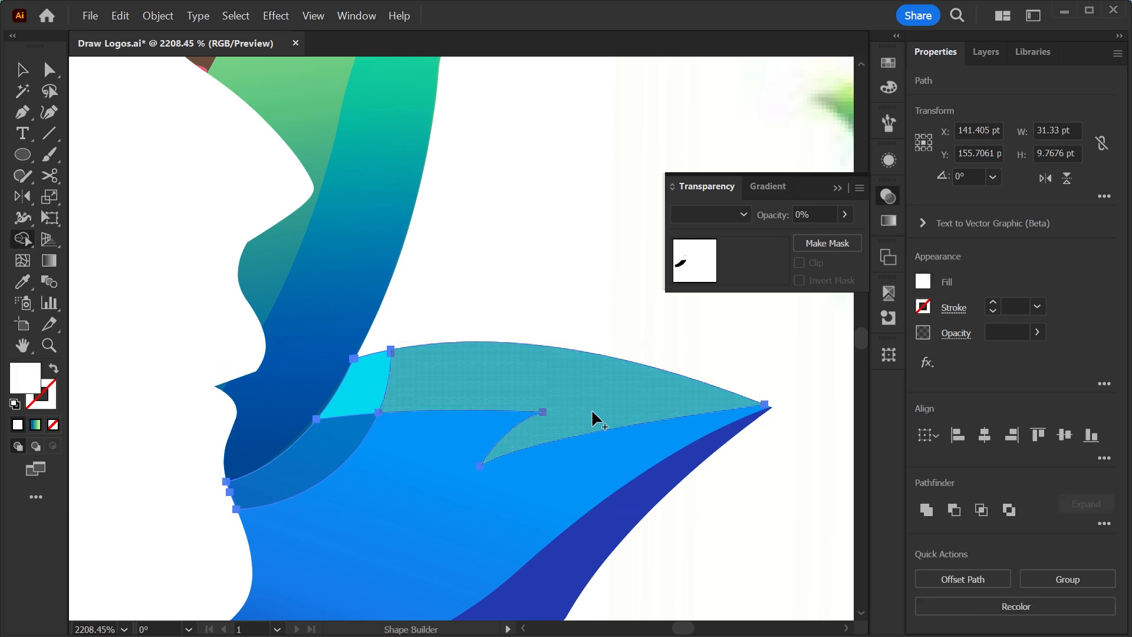
pyautogui.moveTo(619, 404); pyautogui.dragTo(362, 396)
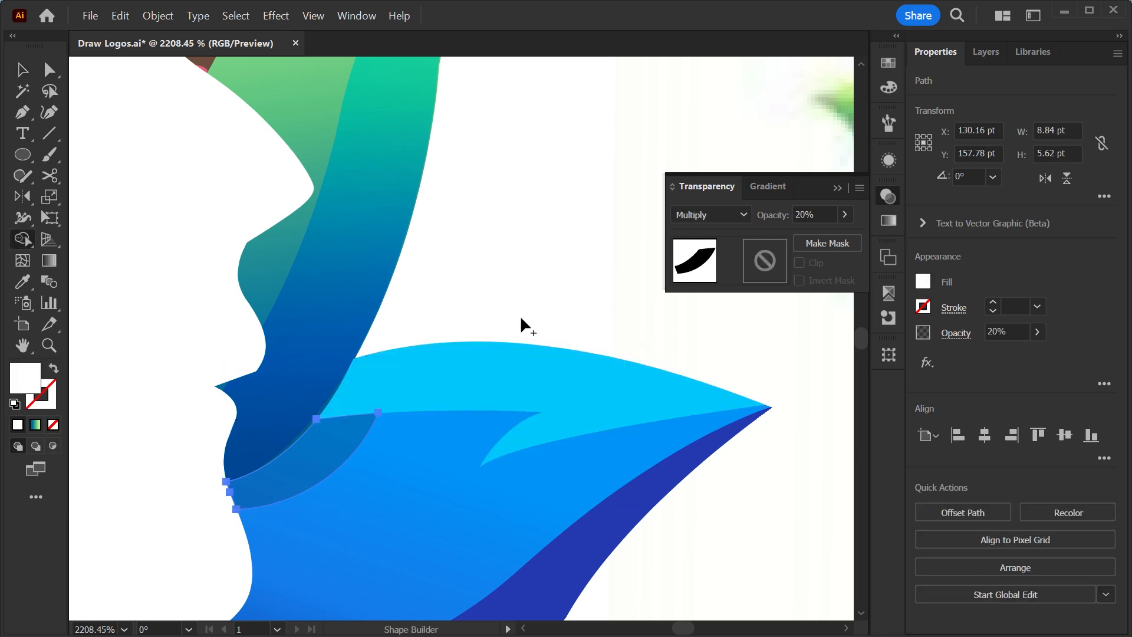
pyautogui.press('v')
pyautogui.click(529, 286)
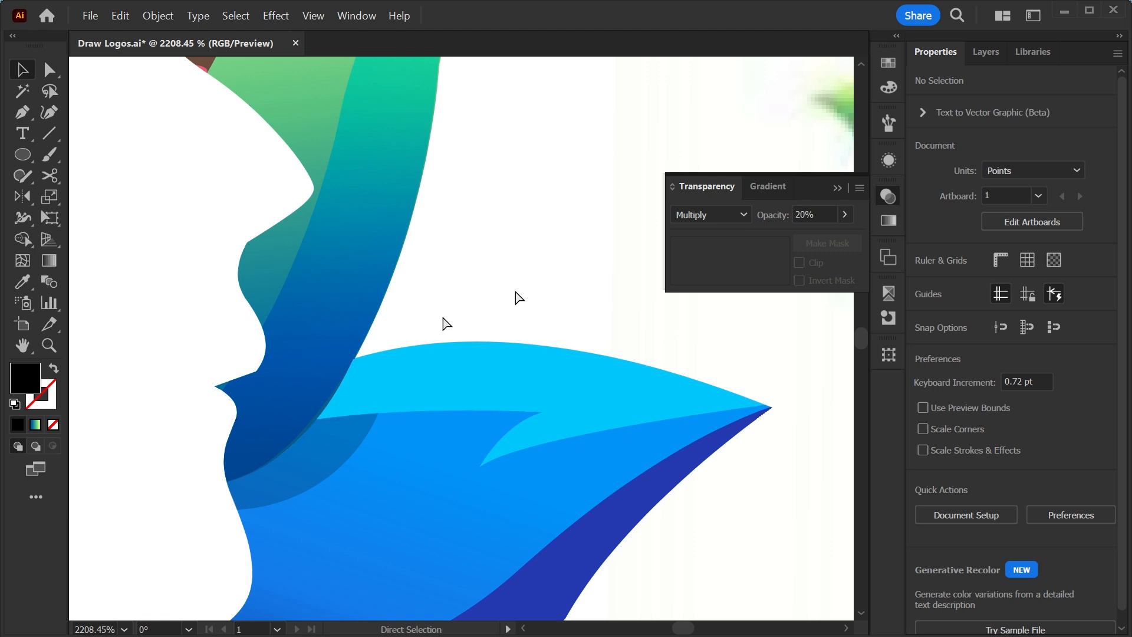
# Redirect the blue leaf's gradient so it runs almost vertically from its upper edge down past its lower edge
pyautogui.scroll(-6, 408, 316)
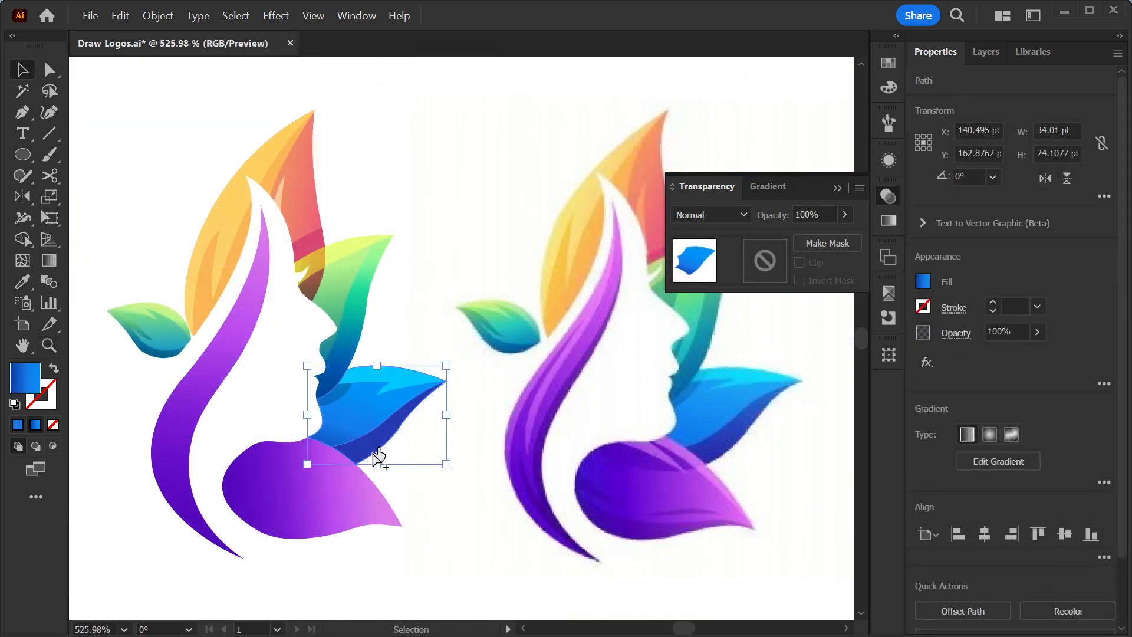
pyautogui.press('g')
pyautogui.click(343, 473)
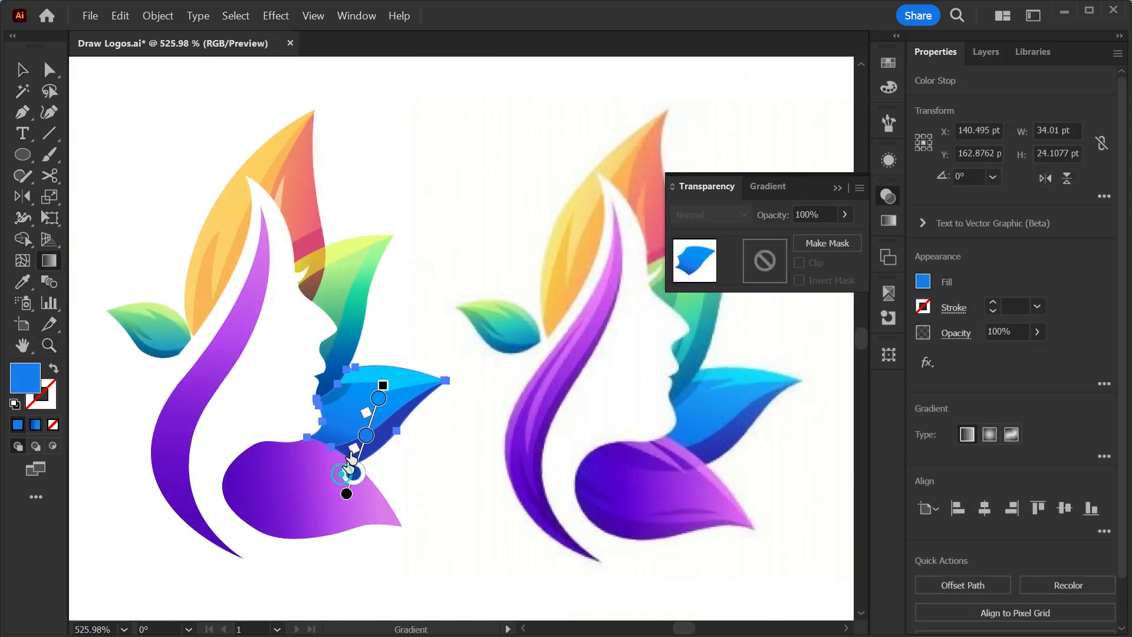
pyautogui.moveTo(362, 359)
pyautogui.mouseDown()
pyautogui.moveTo(330, 474)
pyautogui.moveTo(346, 457)
pyautogui.moveTo(370, 463)
pyautogui.moveTo(376, 407)
pyautogui.mouseUp()
pyautogui.click(374, 426)
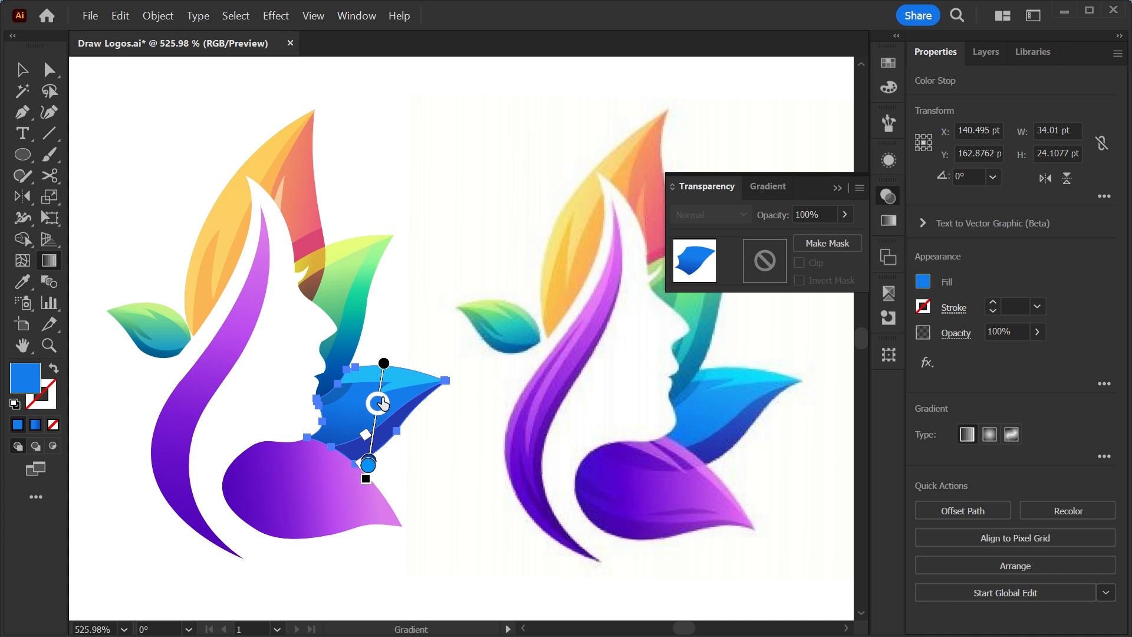
# Lighten the upper blue stop of the leaf's gradient by lowering its saturation to 77.2%, giving the colour 3996FA
pyautogui.click(887, 92)
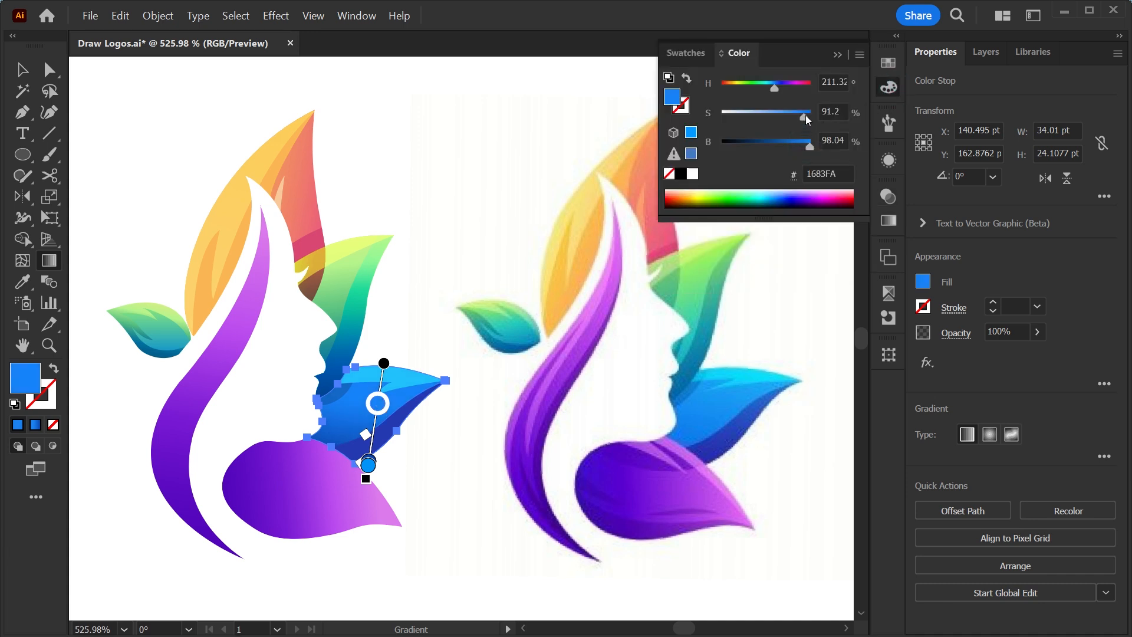
pyautogui.moveTo(805, 115); pyautogui.dragTo(791, 115)
pyautogui.press('v')
pyautogui.click(134, 101)
pyautogui.scroll(-1, 413, 354)
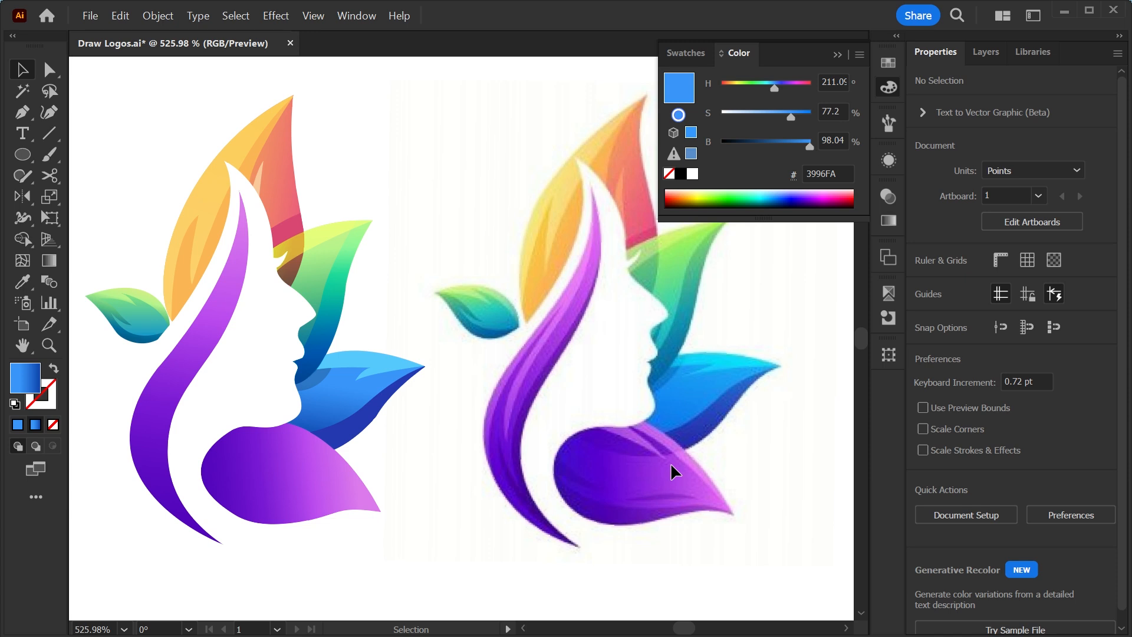
# Draw a closed, curved highlight shape with the Pen tool across the upper left of the purple leaf
pyautogui.click(22, 112)
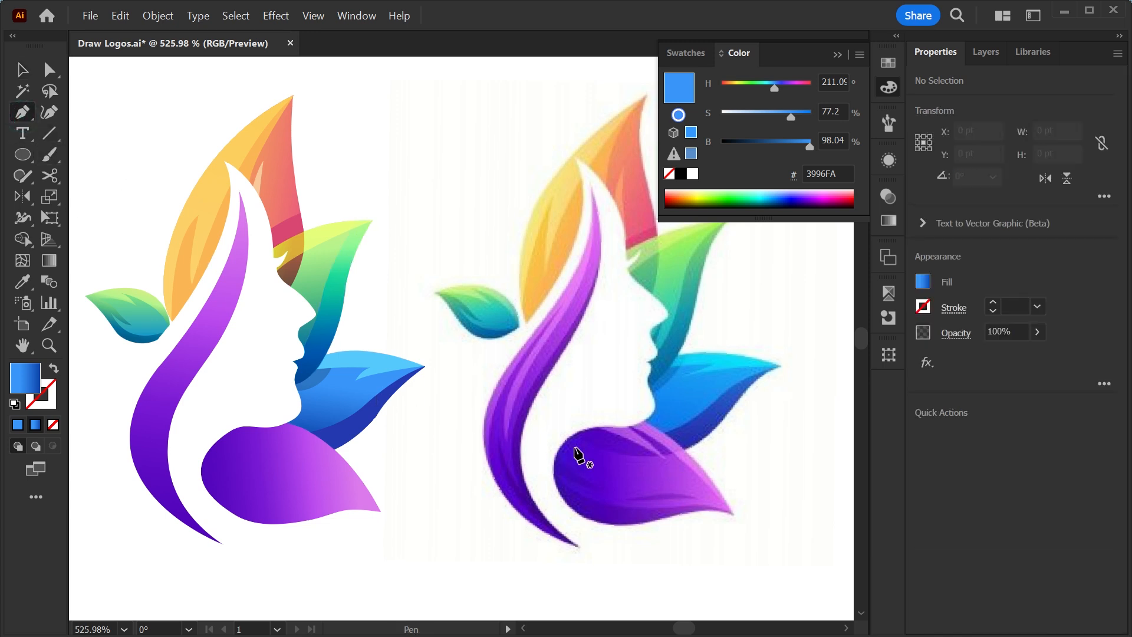
pyautogui.click(228, 422)
pyautogui.moveTo(290, 457)
pyautogui.mouseDown()
pyautogui.moveTo(309, 484)
pyautogui.moveTo(293, 459)
pyautogui.mouseUp()
pyautogui.moveTo(212, 437); pyautogui.dragTo(224, 432)
pyautogui.click(228, 422)
pyautogui.press('v')
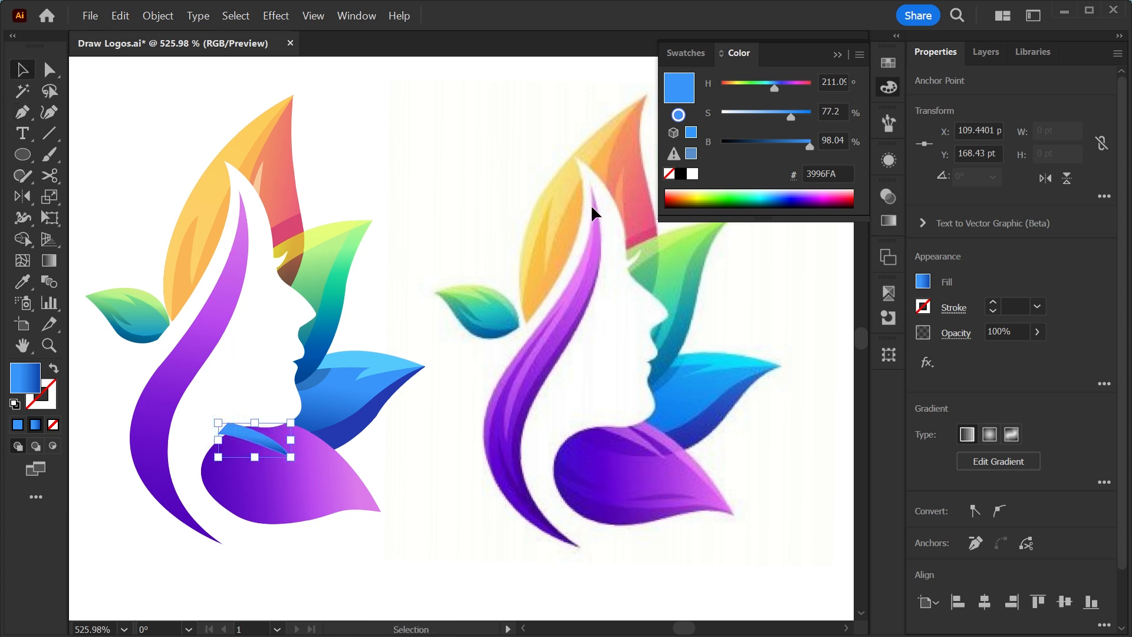
# Give the purple leaf's highlight shape a solid white fill, Overlay blend mode and 68% opacity
pyautogui.click(692, 175)
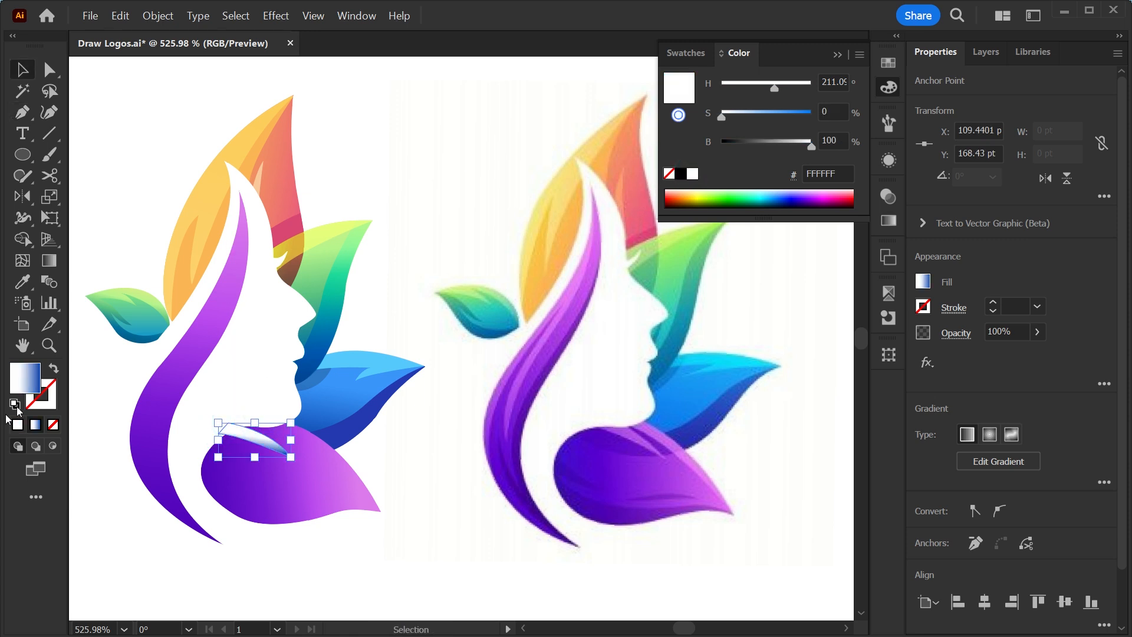
pyautogui.click(888, 196)
pyautogui.click(725, 215)
pyautogui.click(713, 381)
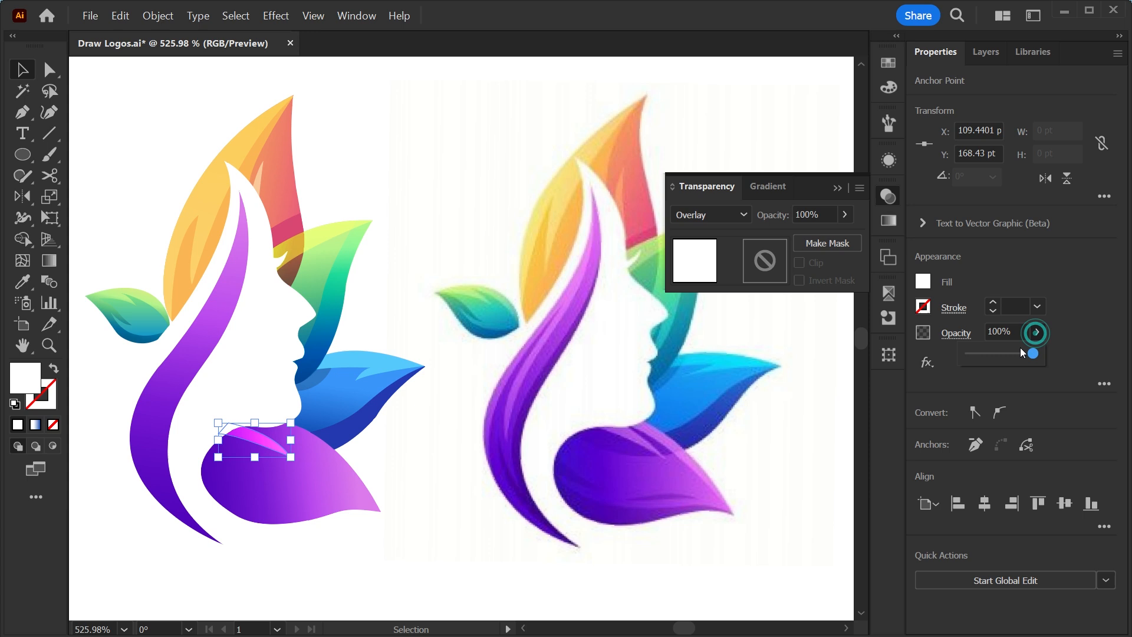
pyautogui.click(1013, 354)
pyautogui.click(465, 560)
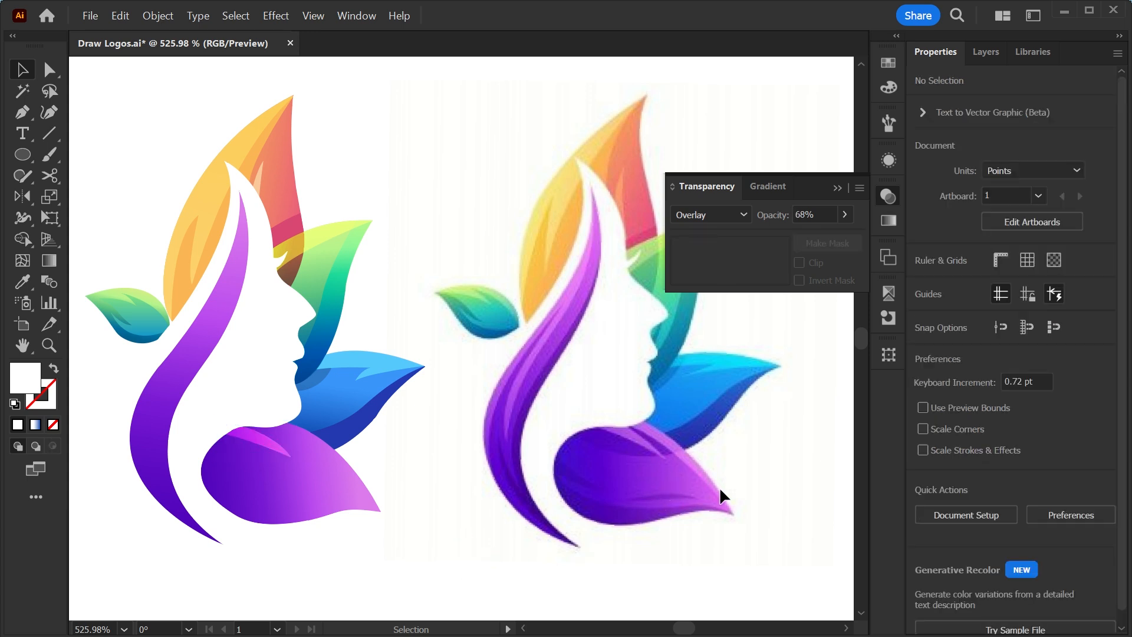
# Draw a closed white shape along the purple leaf's upper-right edge, curving from the chin to the leaf tip and extending outside it
pyautogui.click(30, 123)
pyautogui.click(26, 118)
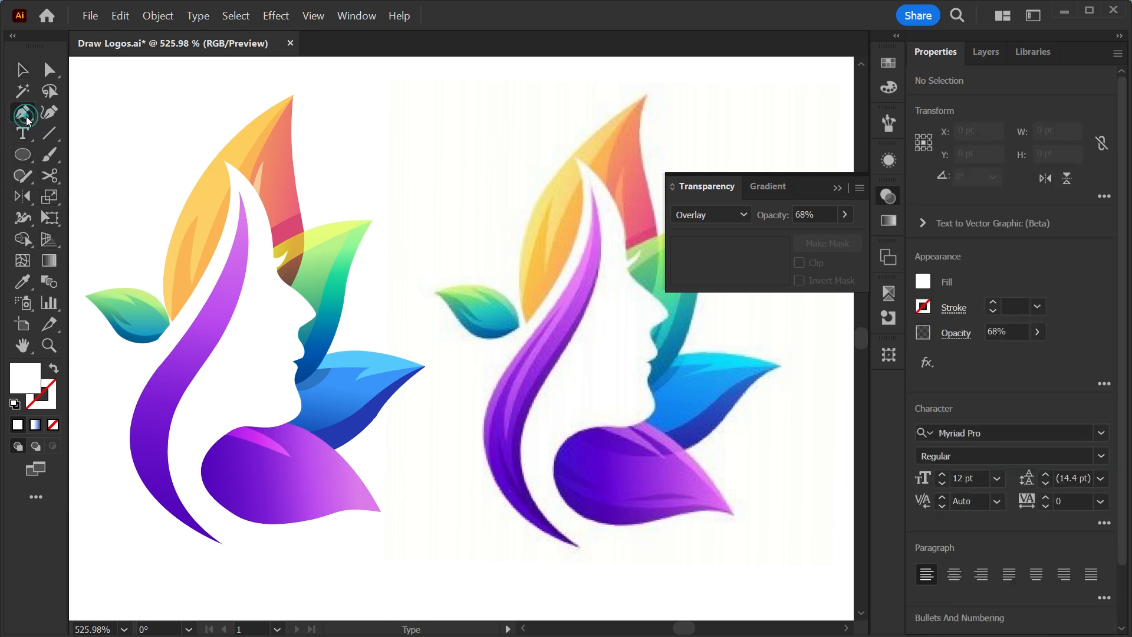
pyautogui.click(270, 422)
pyautogui.moveTo(379, 505); pyautogui.dragTo(408, 545)
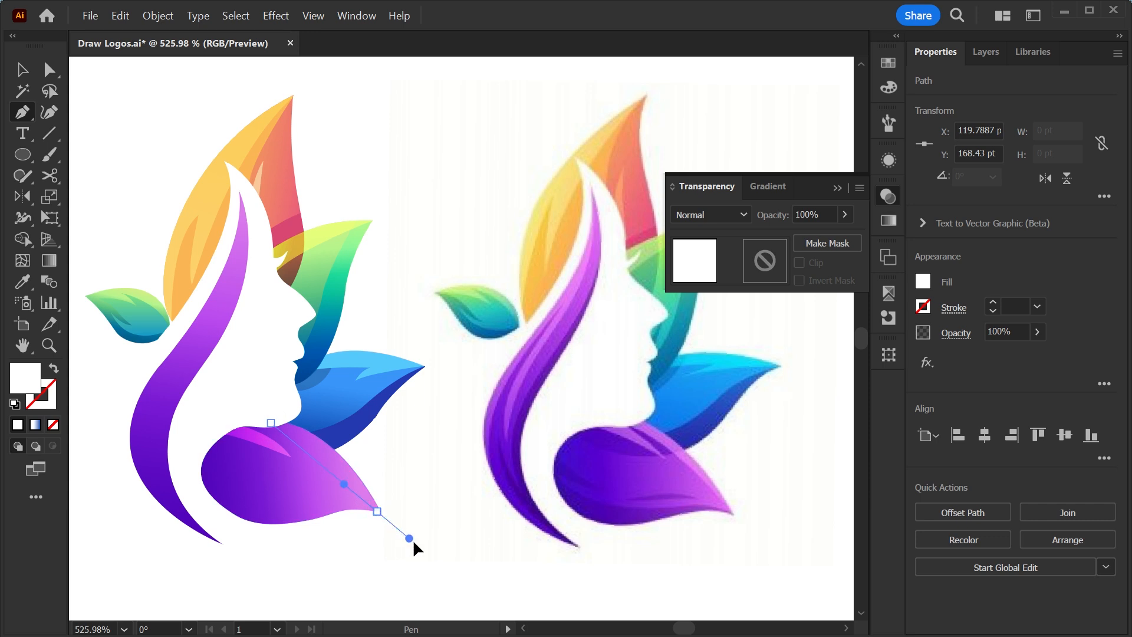
pyautogui.click(381, 504)
pyautogui.click(367, 440)
pyautogui.click(293, 399)
pyautogui.click(271, 422)
pyautogui.press('v')
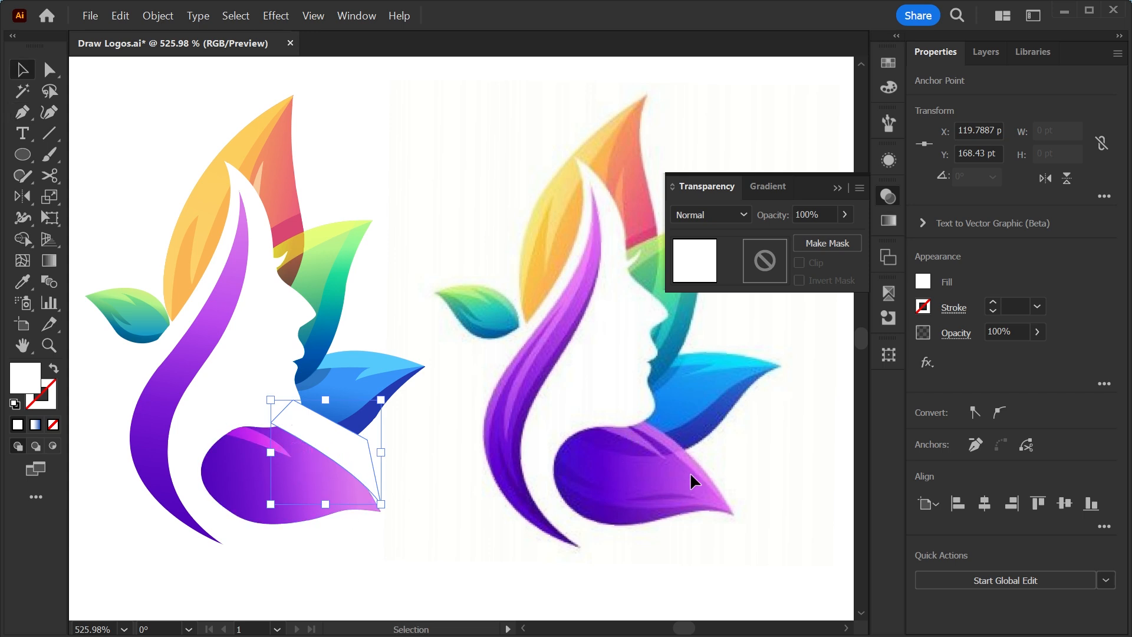
# Trim off the white shape's part outside the purple leaf with the Shape Builder
pyautogui.keyDown('shift'); pyautogui.click(350, 490); pyautogui.keyUp('shift')
pyautogui.click(24, 239)
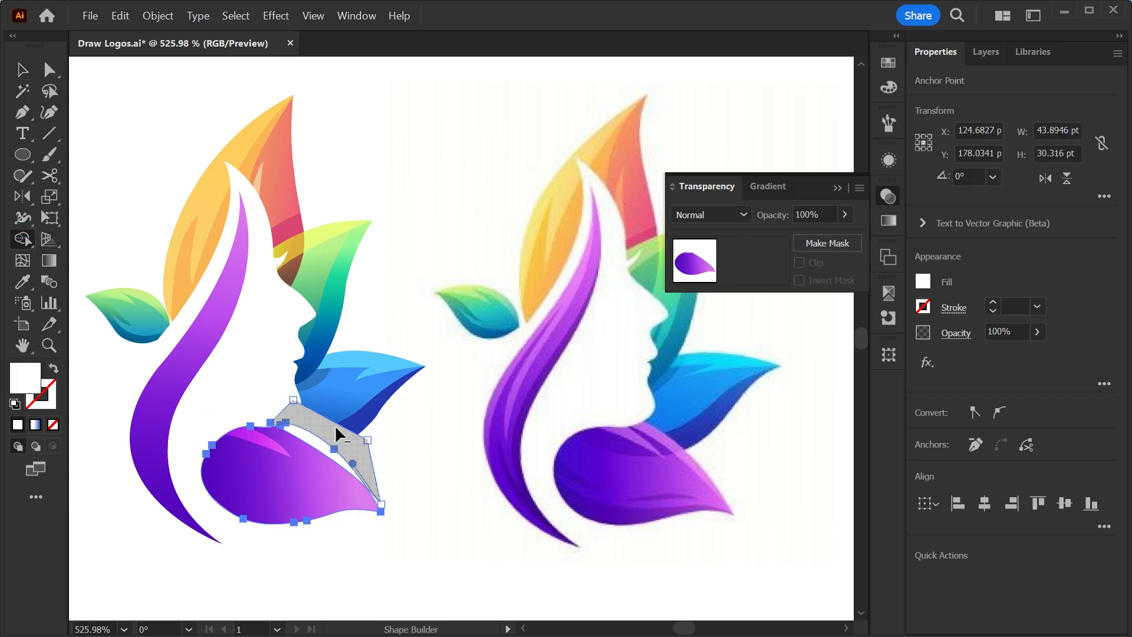
pyautogui.click(374, 455)
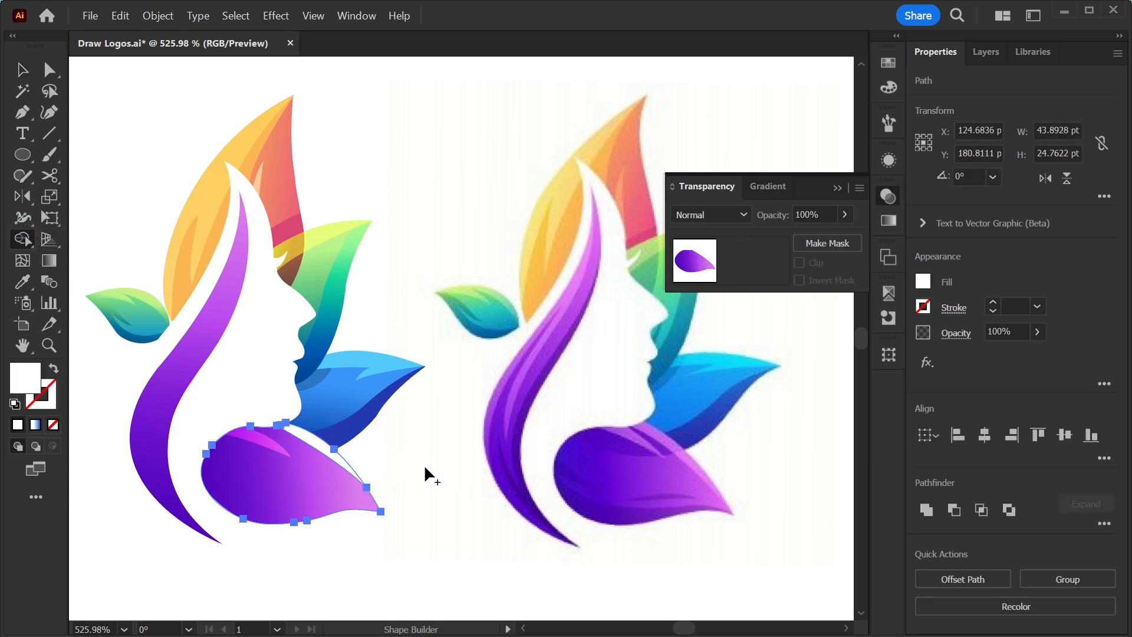
# Copy the first highlight's Overlay, 68% opacity appearance onto the white strip along the purple leaf's upper-right edge
pyautogui.press('v')
pyautogui.click(325, 444)
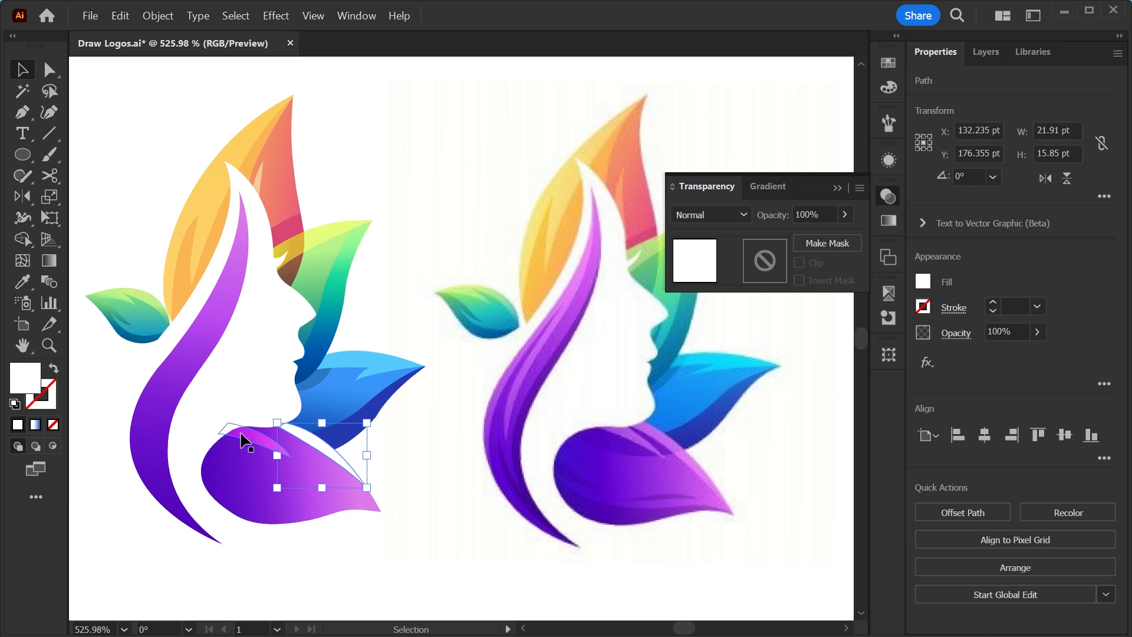
pyautogui.press('i')
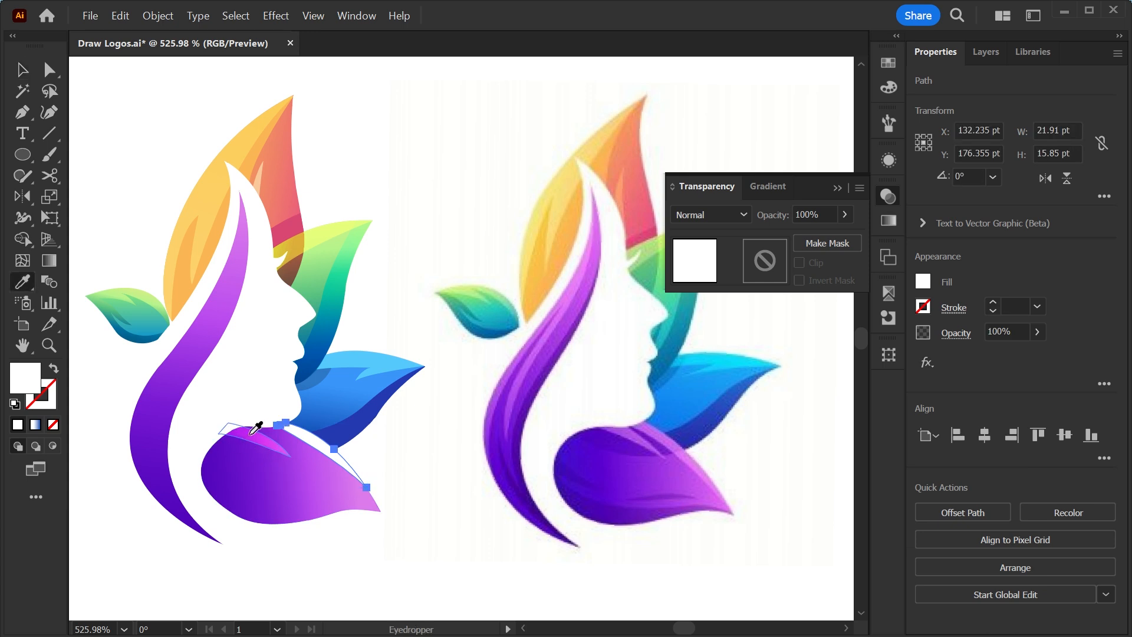
pyautogui.click(252, 431)
pyautogui.press('v')
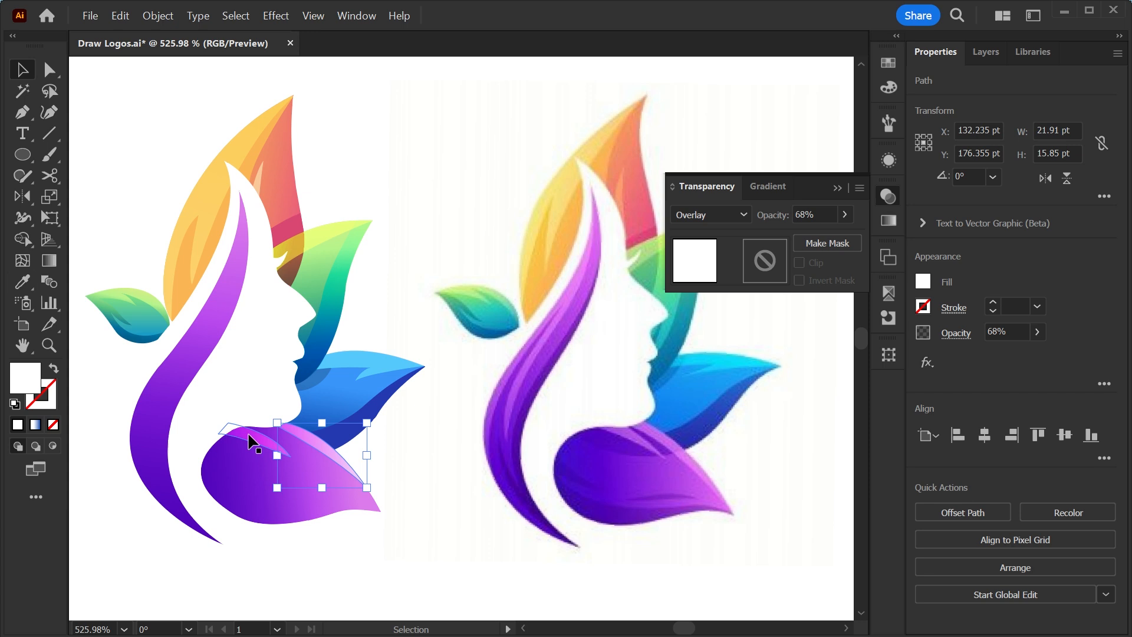
pyautogui.click(421, 512)
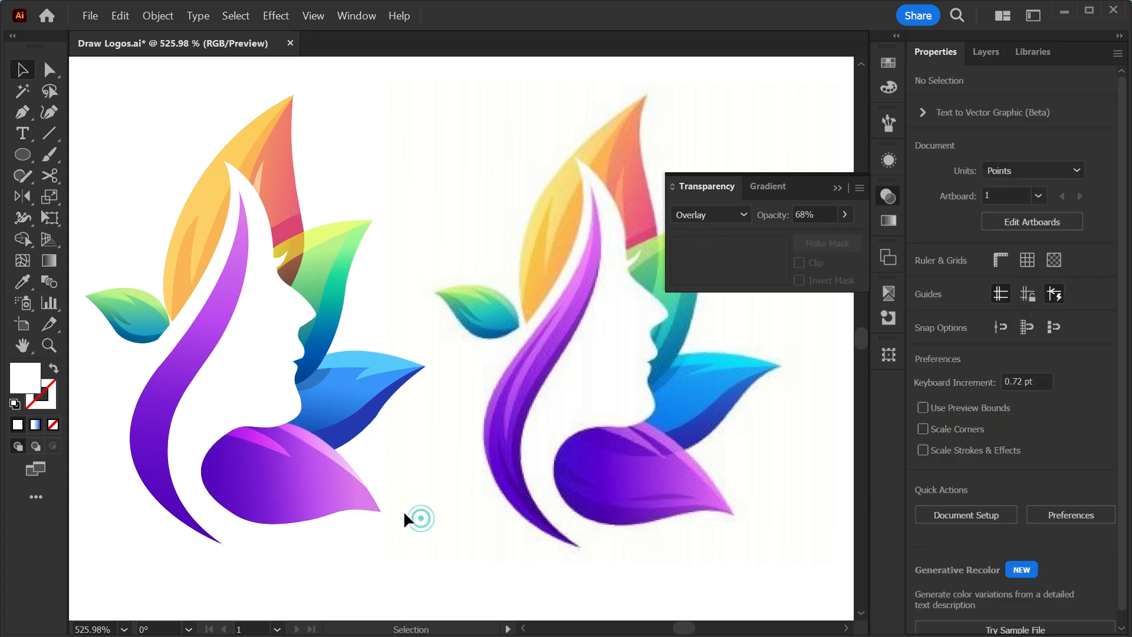
# Set the purple leaf's blend mode to Multiply
pyautogui.click(283, 460)
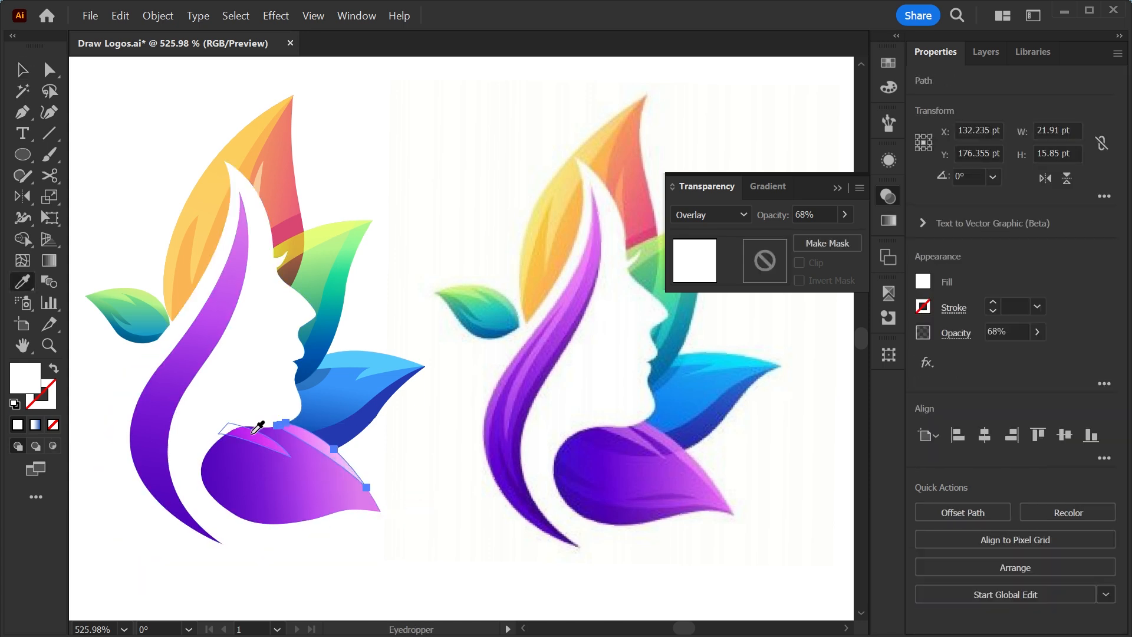
pyautogui.moveTo(422, 551); pyautogui.dragTo(440, 514)
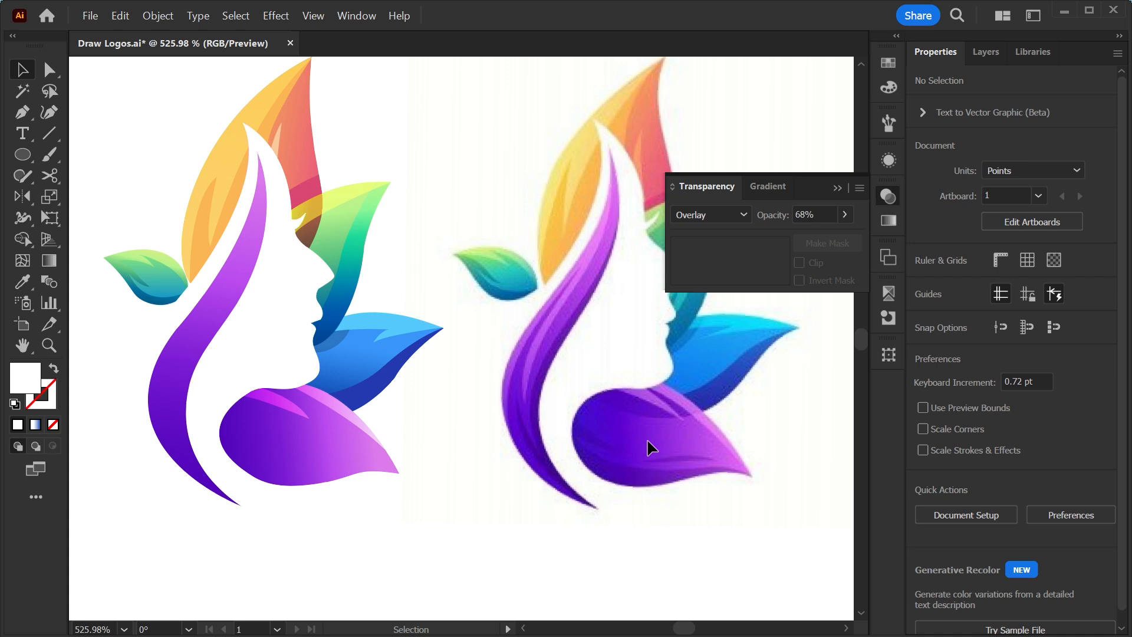
pyautogui.click(309, 447)
pyautogui.click(742, 214)
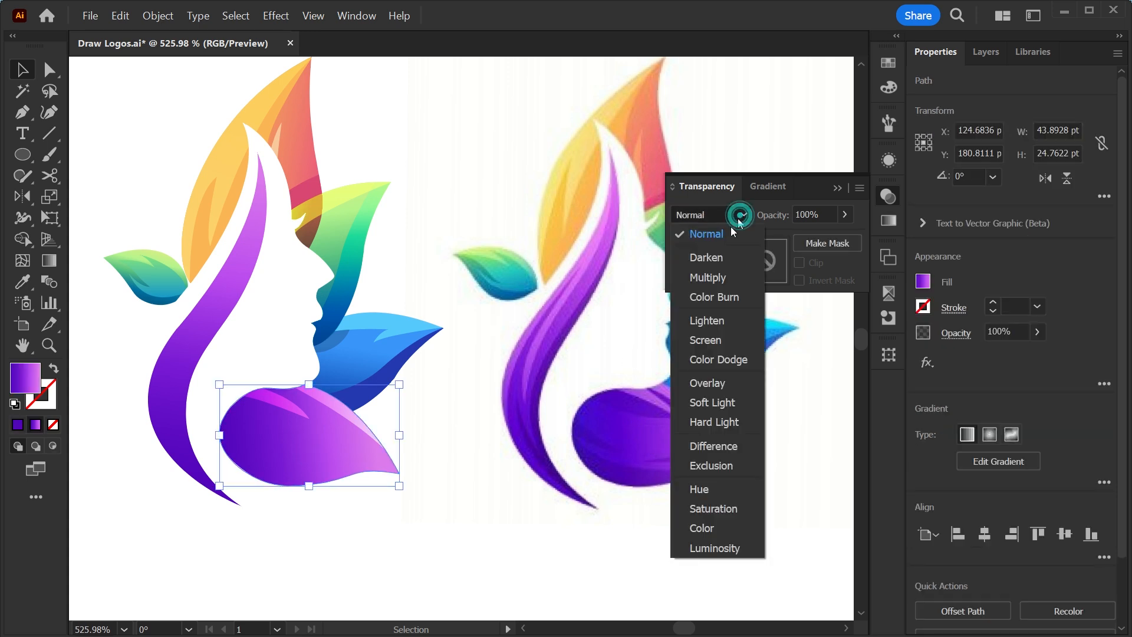
pyautogui.click(708, 277)
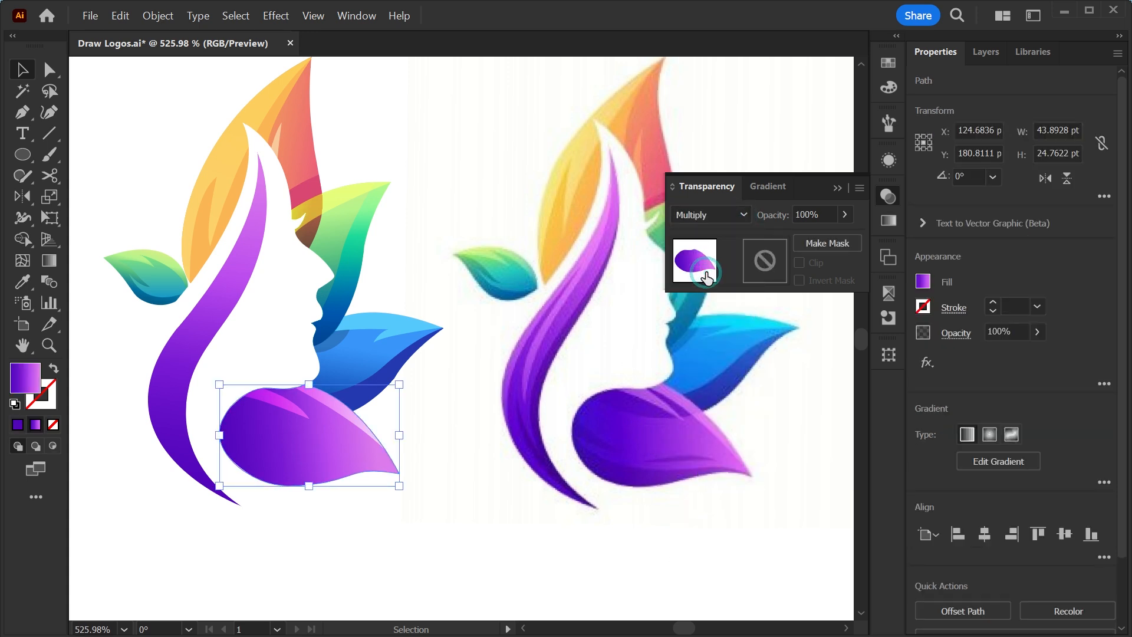
pyautogui.click(348, 386)
pyautogui.click(446, 471)
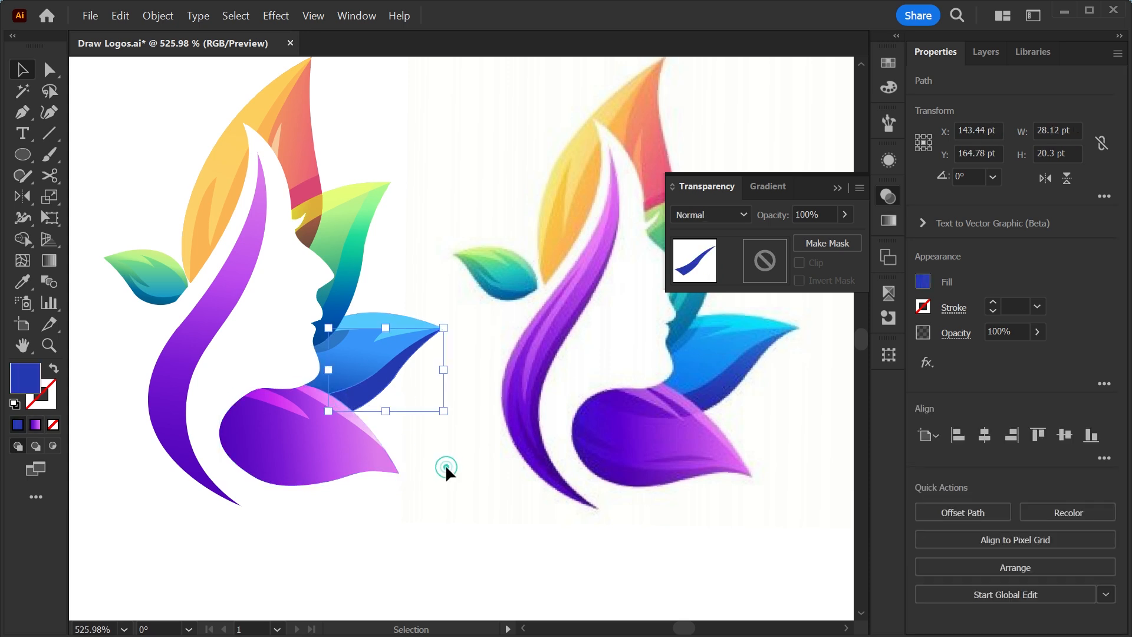
# Draw a closed dark-blue shape over the upper part of the purple leaf, with a curved lower edge running across the leaf
pyautogui.press('z')
pyautogui.moveTo(349, 383); pyautogui.dragTo(419, 478)
pyautogui.moveTo(326, 521)
pyautogui.mouseDown()
pyautogui.moveTo(316, 529)
pyautogui.moveTo(340, 538)
pyautogui.mouseUp()
pyautogui.hotkey('ctrl', '-')
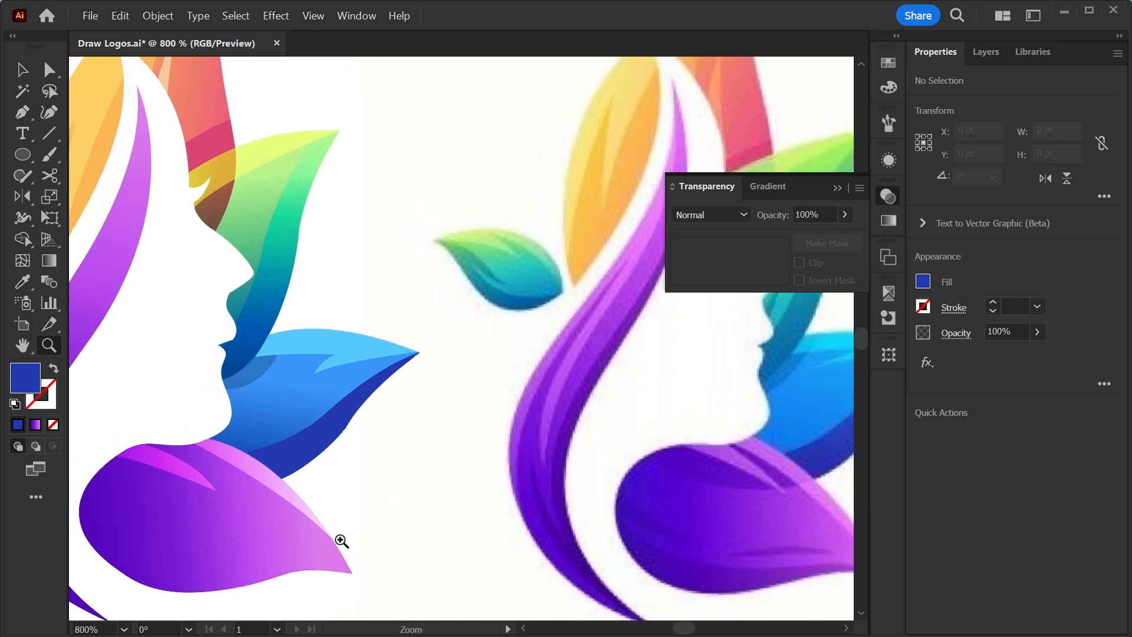
pyautogui.press('v')
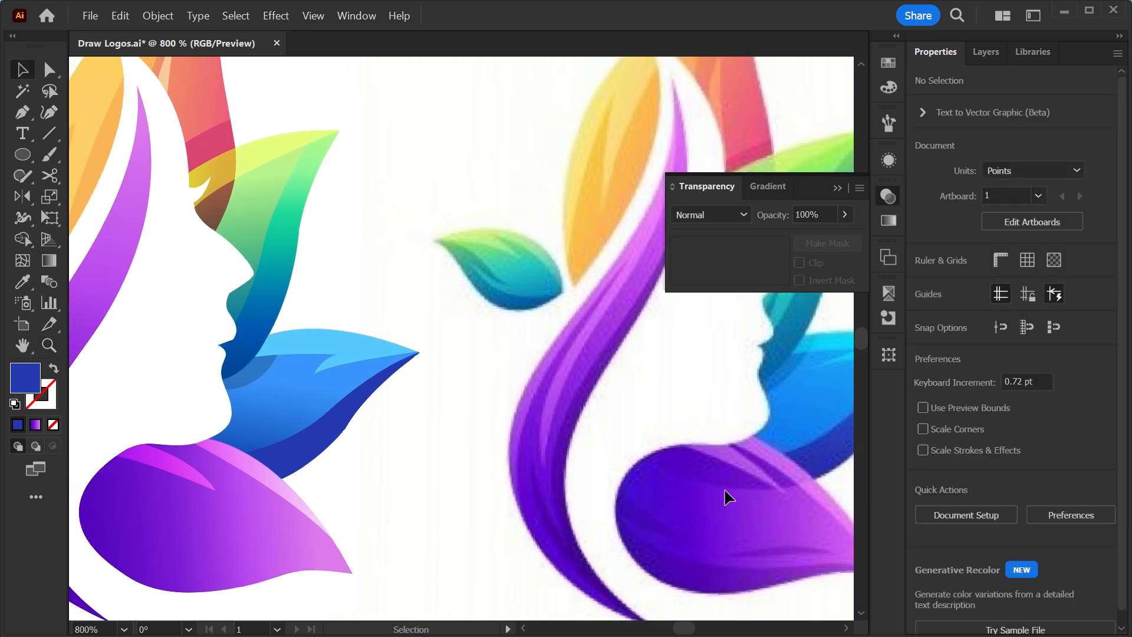
pyautogui.click(22, 111)
pyautogui.click(303, 464)
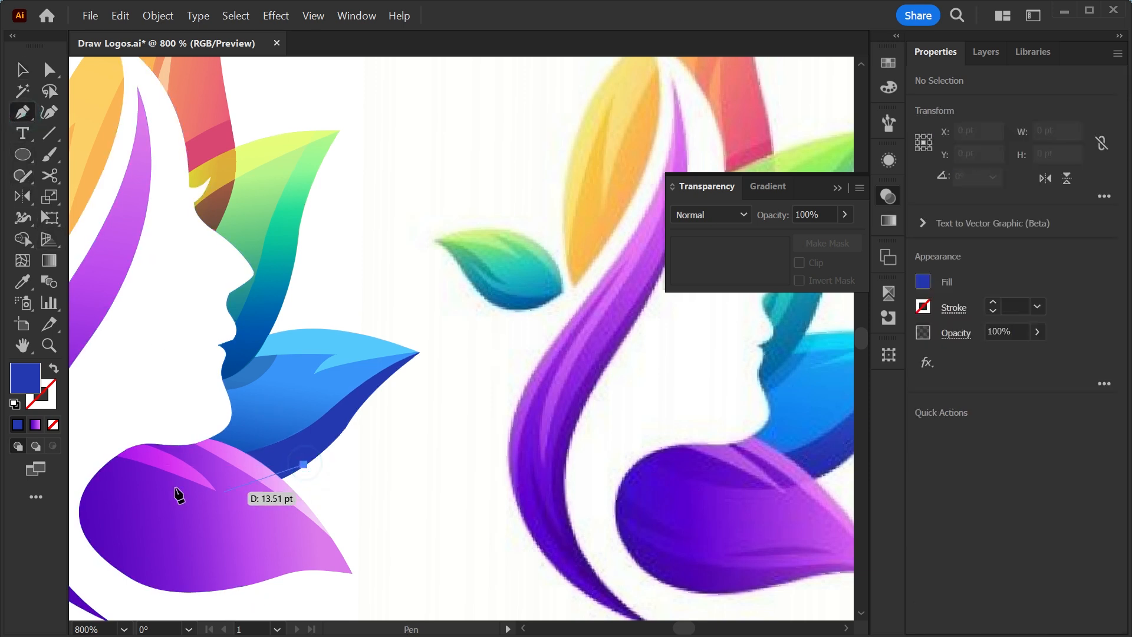
pyautogui.moveTo(92, 478); pyautogui.dragTo(212, 439)
pyautogui.click(351, 479)
pyautogui.click(350, 435)
pyautogui.click(397, 421)
pyautogui.moveTo(515, 450); pyautogui.dragTo(593, 428)
# Trim the dark-blue shape's parts above the purple leaf with the Shape Builder so its top follows the leaf's edge
pyautogui.press('v')
pyautogui.keyDown('shift'); pyautogui.click(436, 534); pyautogui.keyUp('shift')
pyautogui.hotkey('shift', 'm')
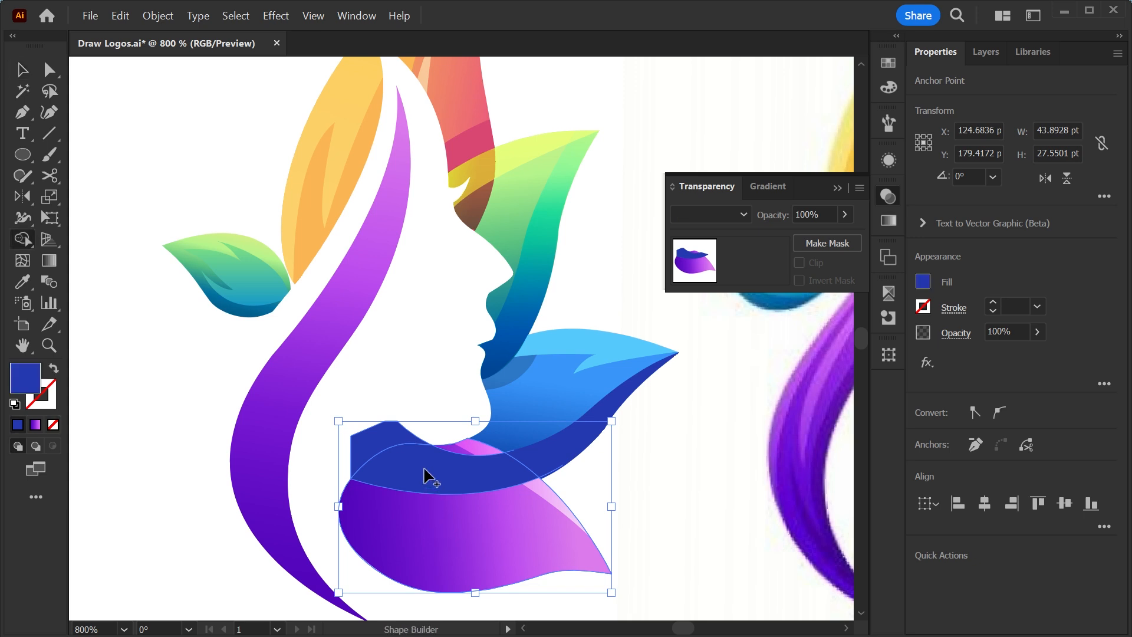
pyautogui.keyDown('alt'); pyautogui.click(377, 436); pyautogui.keyUp('alt')
pyautogui.keyDown('alt'); pyautogui.click(423, 433); pyautogui.keyUp('alt')
pyautogui.press('v')
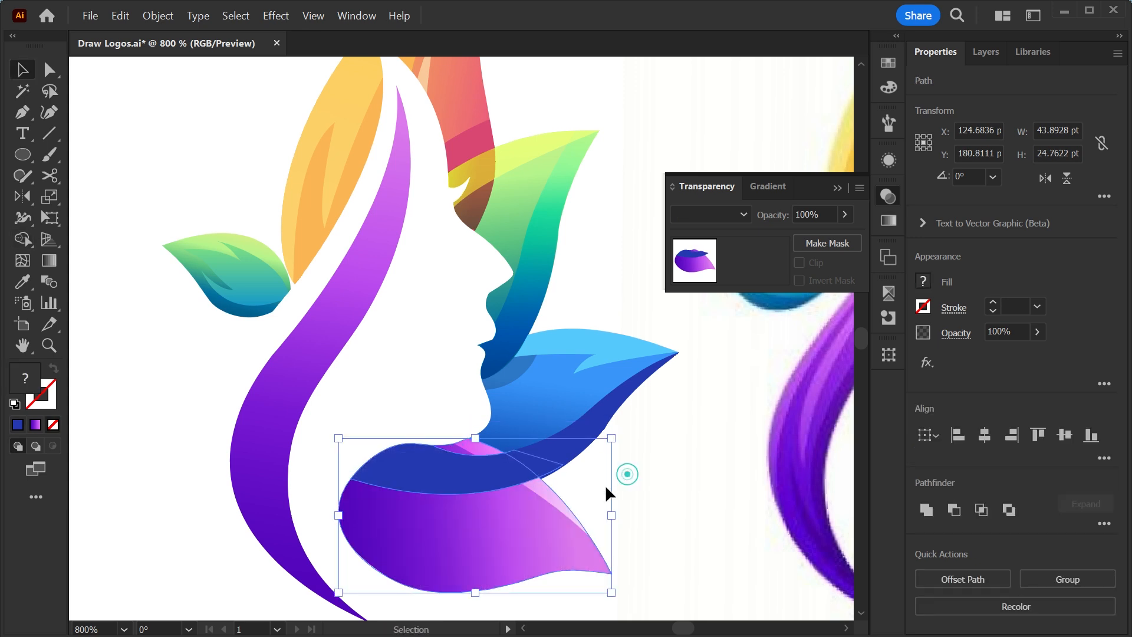
pyautogui.click(627, 472)
# Bring the Multiply purple leaf in front of the dark-blue shape that covers its upper part
pyautogui.click(550, 534)
pyautogui.click(490, 485)
pyautogui.click(666, 500)
pyautogui.click(568, 554)
pyautogui.keyDown('ctrl'); pyautogui.click(569, 563); pyautogui.keyUp('ctrl')
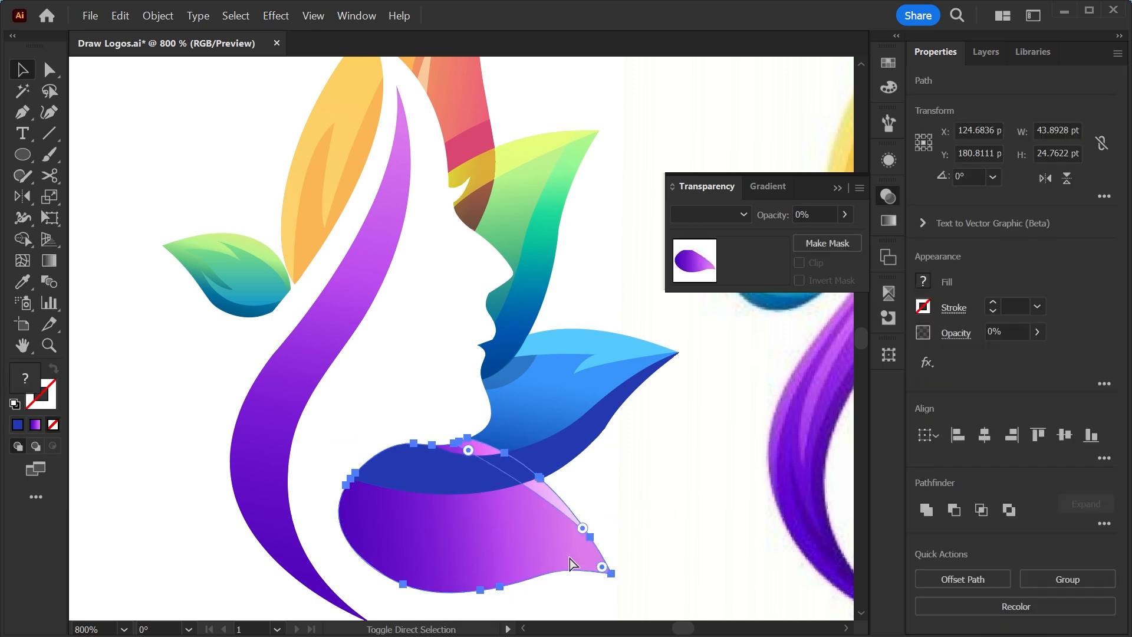
pyautogui.moveTo(442, 485); pyautogui.dragTo(447, 549)
pyautogui.hotkey('ctrl', 'z')
pyautogui.click(637, 497)
pyautogui.moveTo(442, 466); pyautogui.dragTo(443, 539)
pyautogui.hotkey('ctrl', 'z')
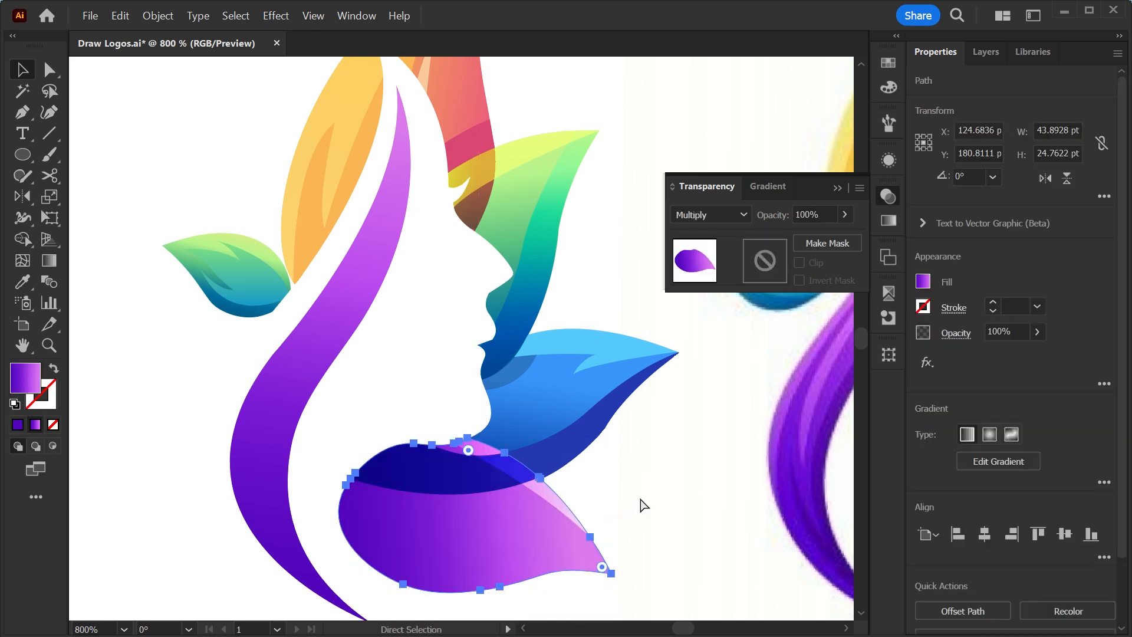
# Bring the hidden Overlay highlight in the purple leaf's upper part in front of the leaf and dark-blue shape
pyautogui.hotkey('ctrl', 'y')
pyautogui.click(459, 483)
pyautogui.click(448, 477)
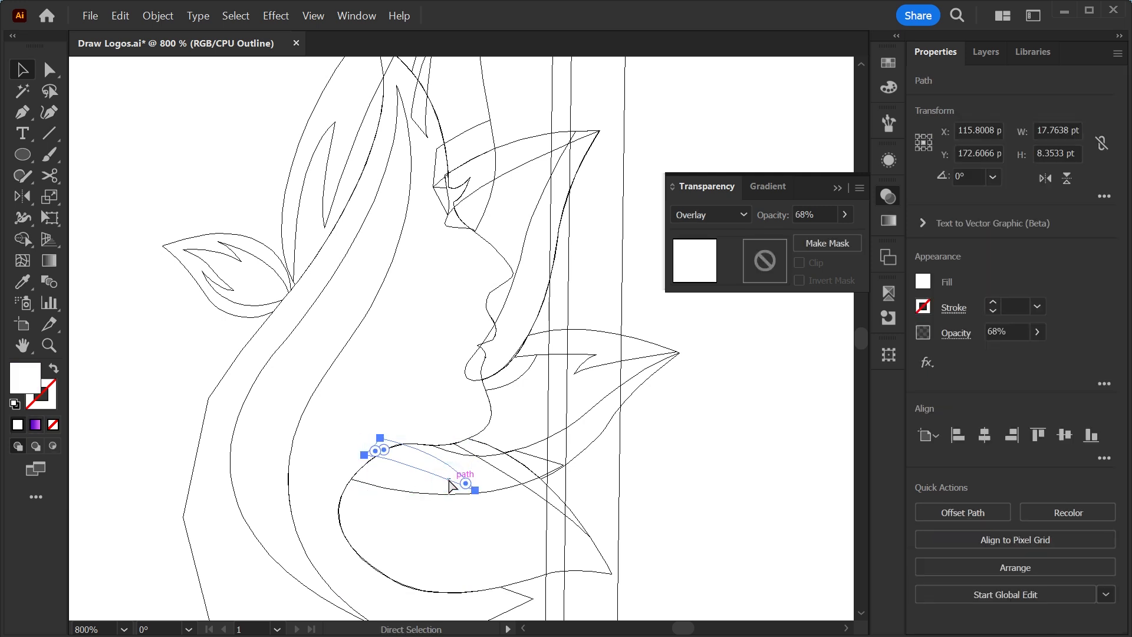
pyautogui.hotkey('ctrl', 'y')
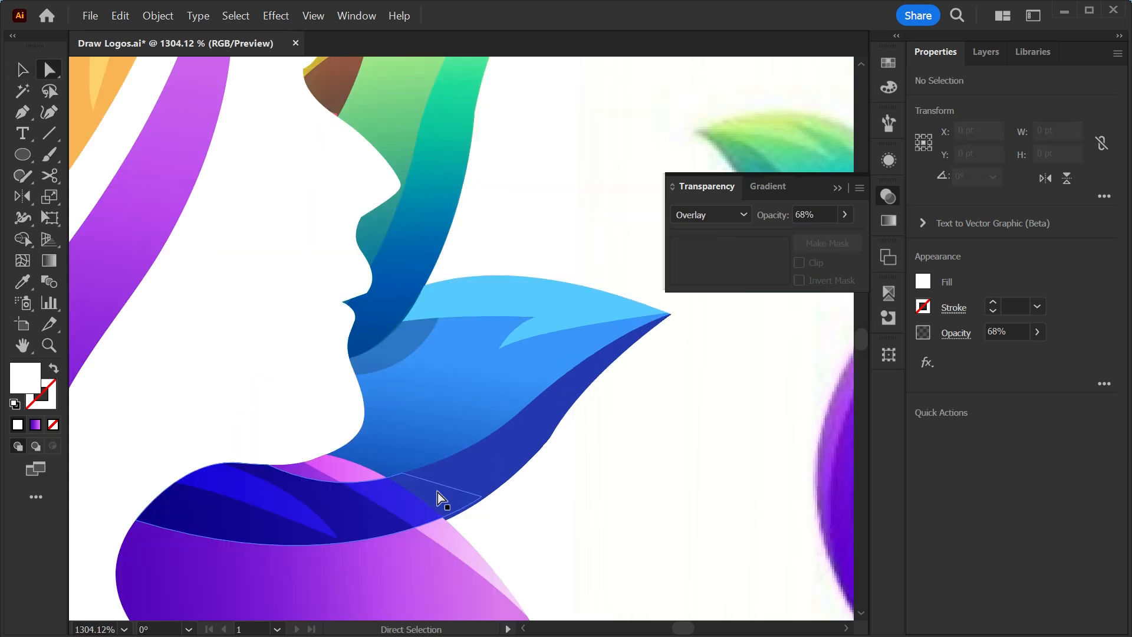
# Move the dark-blue anchor point onto the purple leaf's upper-right edge, where it meets the blue leaf's lower edge
pyautogui.scroll(3, 422, 493)
pyautogui.moveTo(458, 554)
pyautogui.mouseDown()
pyautogui.moveTo(538, 530)
pyautogui.moveTo(553, 514)
pyautogui.moveTo(523, 530)
pyautogui.moveTo(533, 510)
pyautogui.moveTo(480, 560)
pyautogui.mouseUp()
pyautogui.press('v')
pyautogui.click(617, 548)
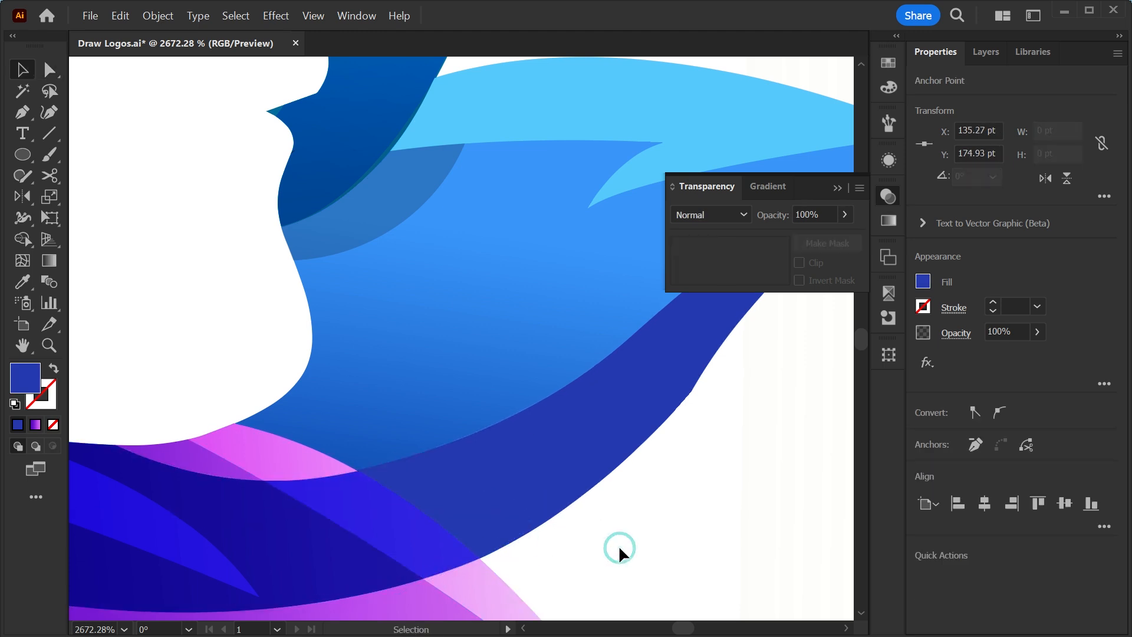
pyautogui.hotkey('ctrl', '-')
pyautogui.hotkey('ctrl', '-')
pyautogui.hotkey('ctrl', '-')
pyautogui.hotkey('ctrl', '-')
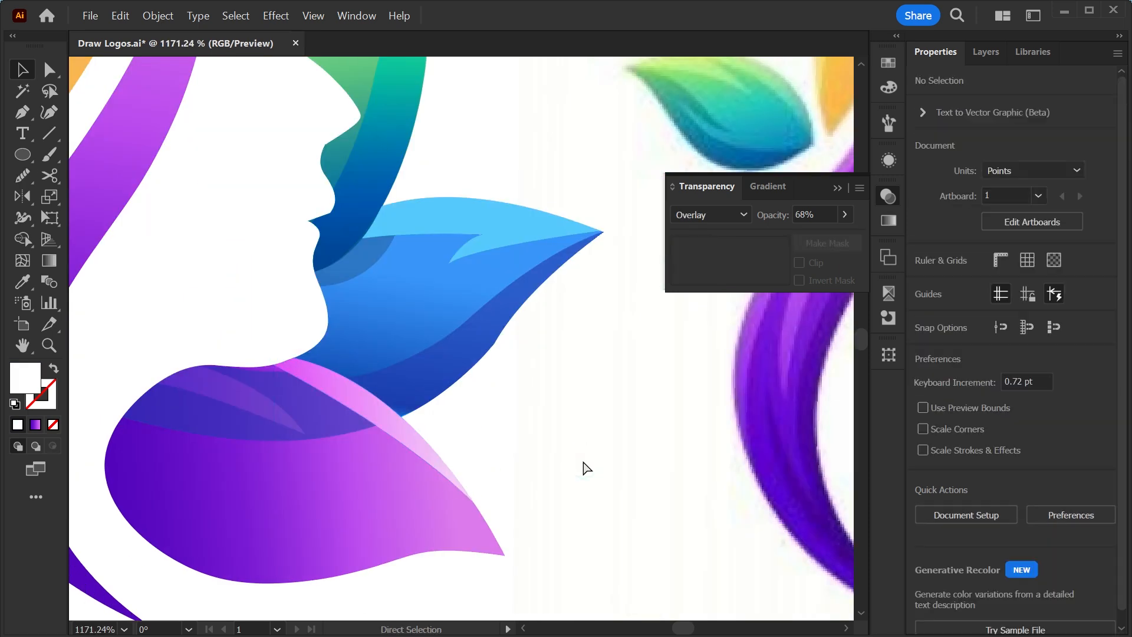
# Stretch the pointed tip of the purple leaf's upper highlight down and to the right, past the dark band's lower edge
pyautogui.keyDown('alt'); pyautogui.click(489, 523); pyautogui.keyUp('alt')
pyautogui.click(409, 471)
pyautogui.scroll(1, 353, 460)
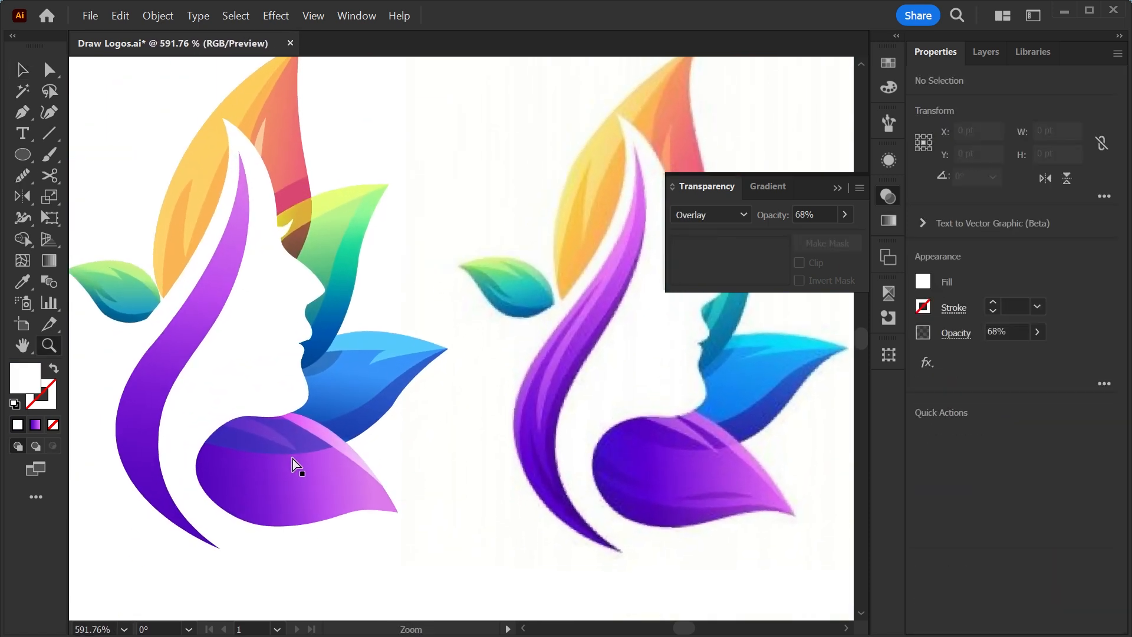
pyautogui.press('a')
pyautogui.click(293, 452)
pyautogui.hotkey('ctrl', 'y')
pyautogui.press('v')
pyautogui.click(277, 439)
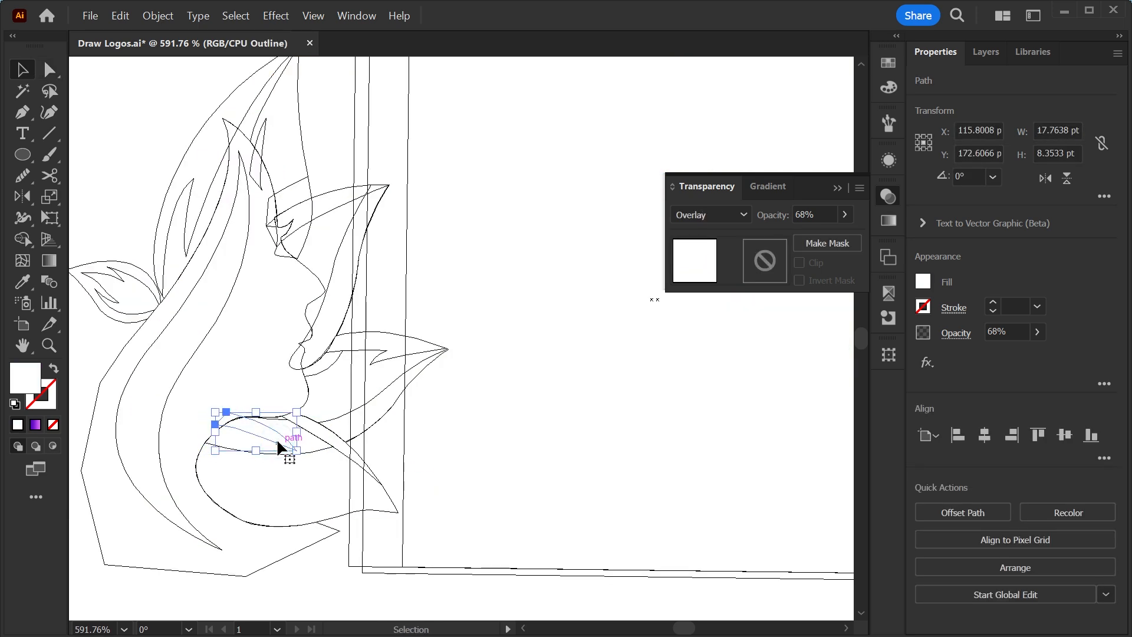
pyautogui.hotkey('ctrl', 'y')
pyautogui.moveTo(296, 448); pyautogui.dragTo(311, 459)
pyautogui.click(375, 564)
# Draw a short curved line in the purple leaf's lower-right part and swap its white fill to a 1 pt stroke
pyautogui.moveTo(396, 475); pyautogui.dragTo(446, 509)
pyautogui.moveTo(435, 510); pyautogui.dragTo(441, 475)
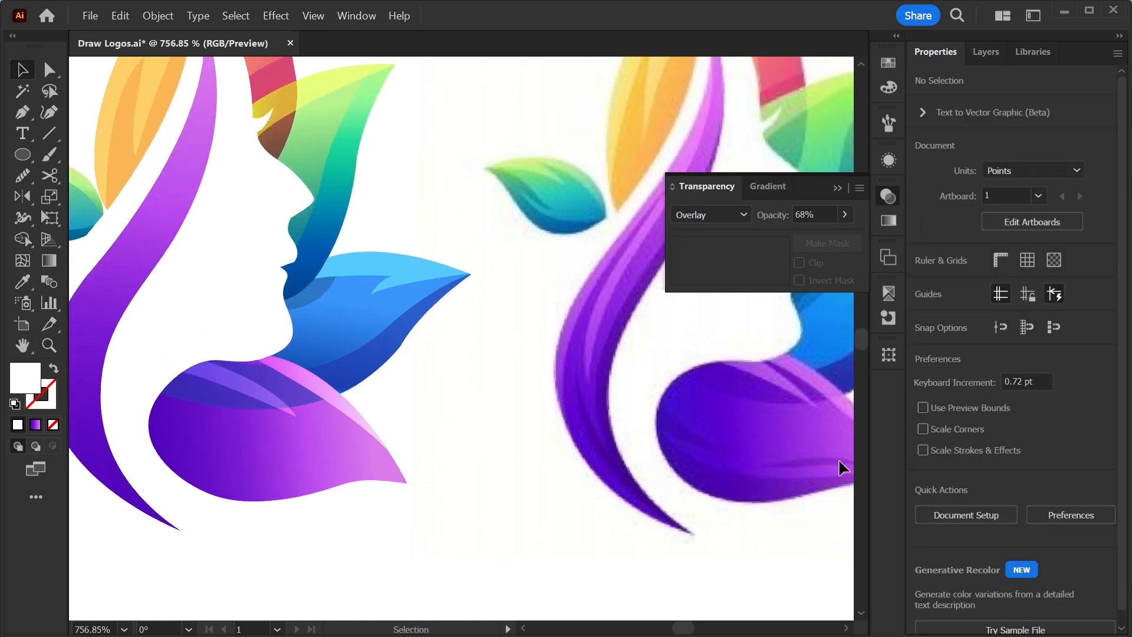
pyautogui.press('p')
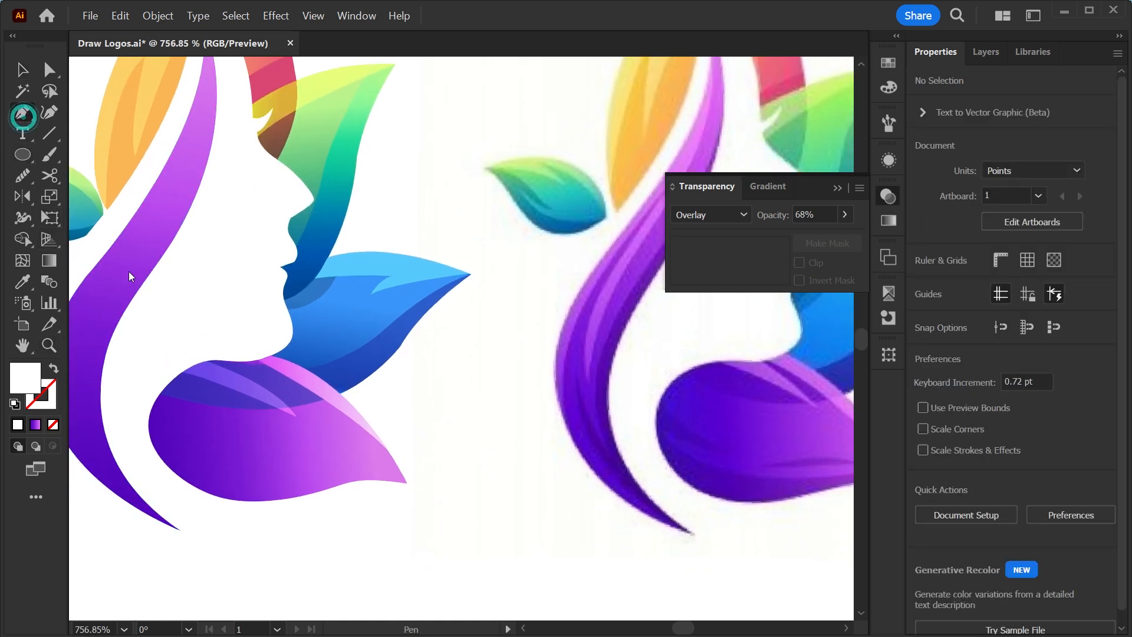
pyautogui.click(275, 475)
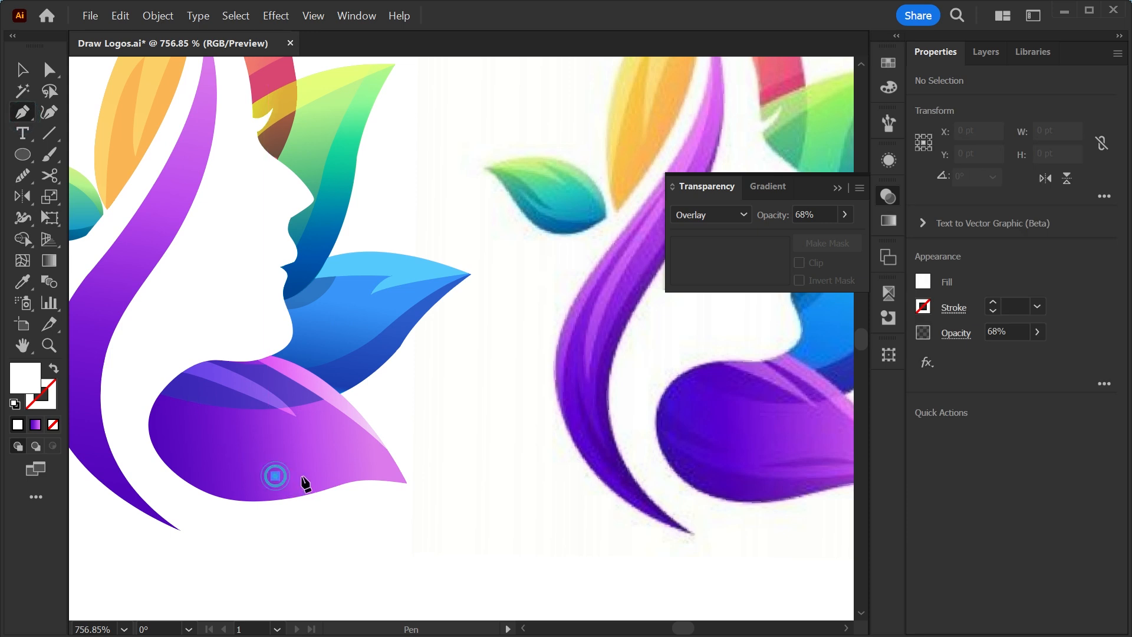
pyautogui.click(328, 472)
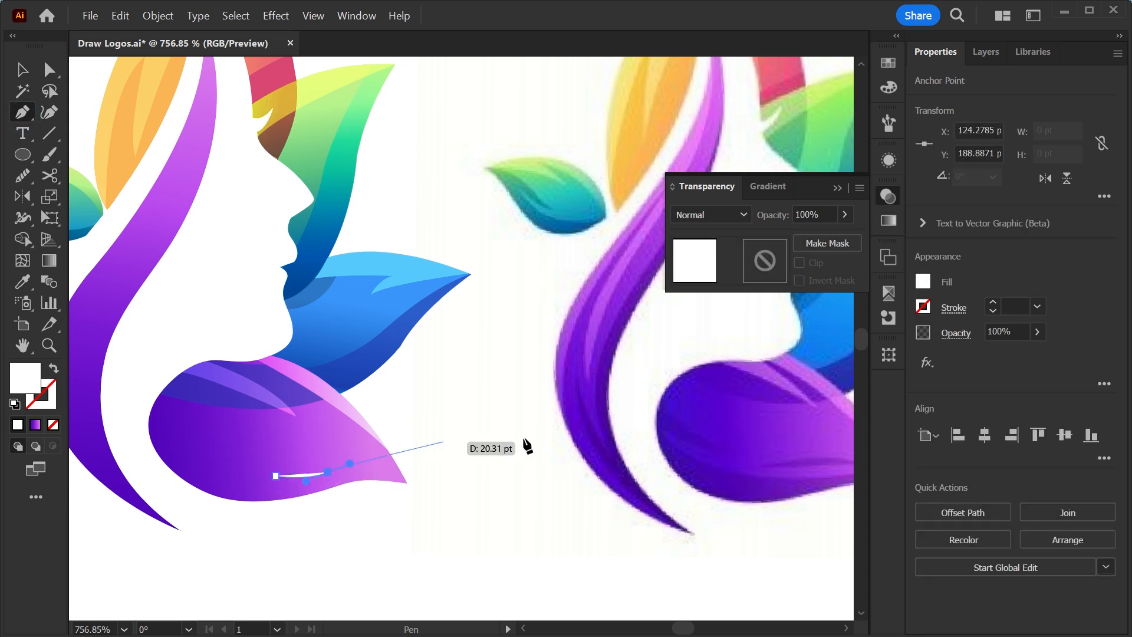
pyautogui.press('v')
pyautogui.hotkey('shift', 'x')
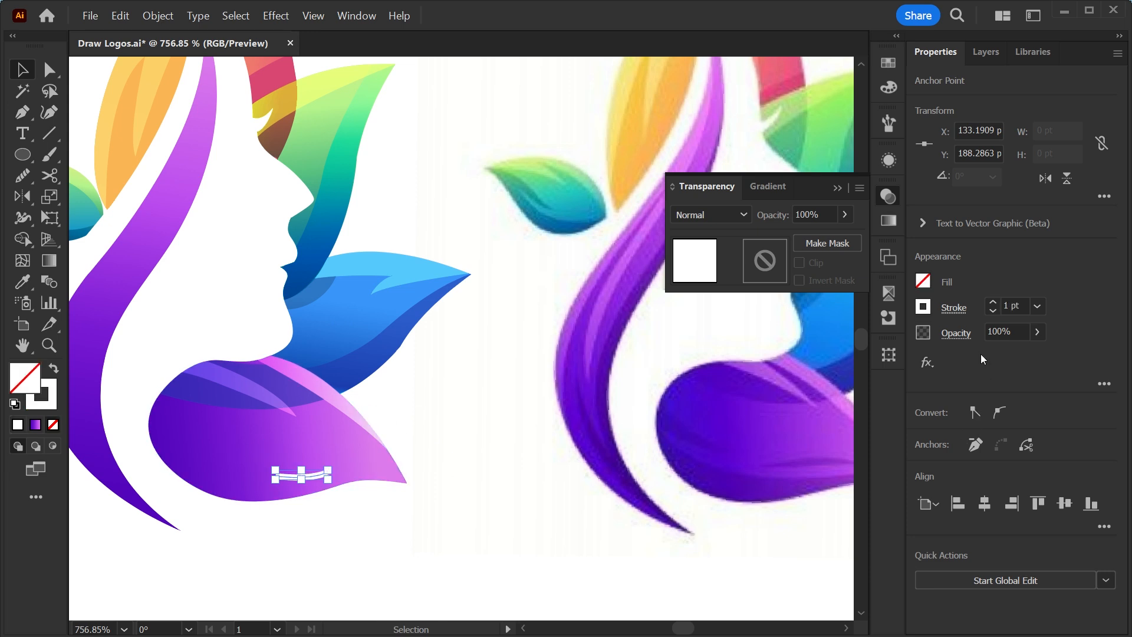
# Give the line the lens-shaped width profile tapered at both ends, and reshape it into a longer, gently arched stroke
pyautogui.click(955, 307)
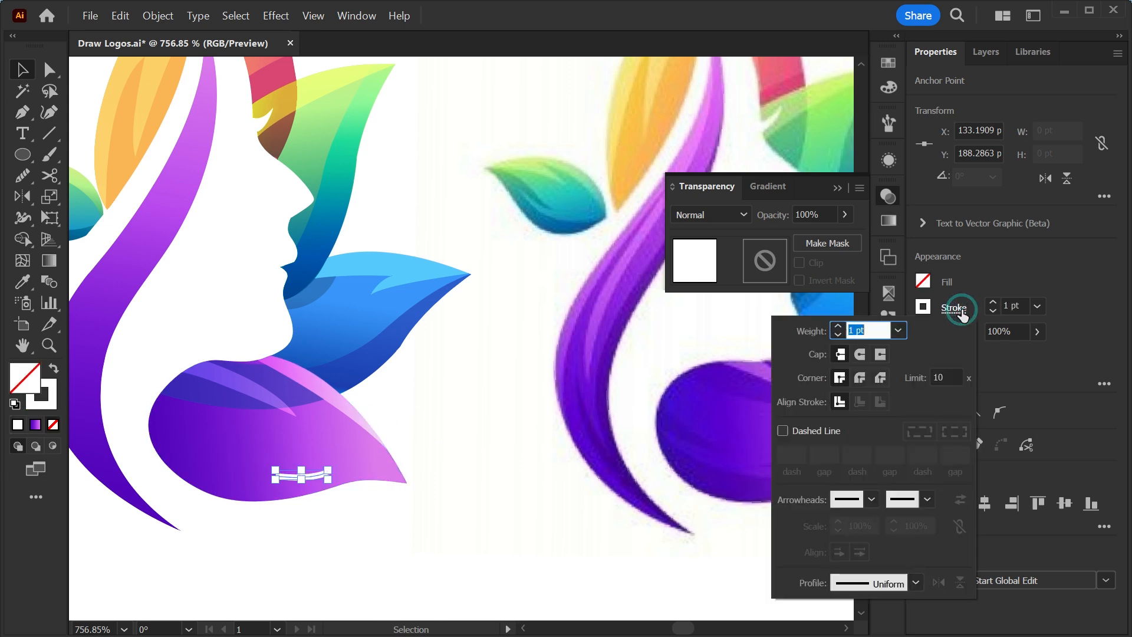
pyautogui.click(871, 501)
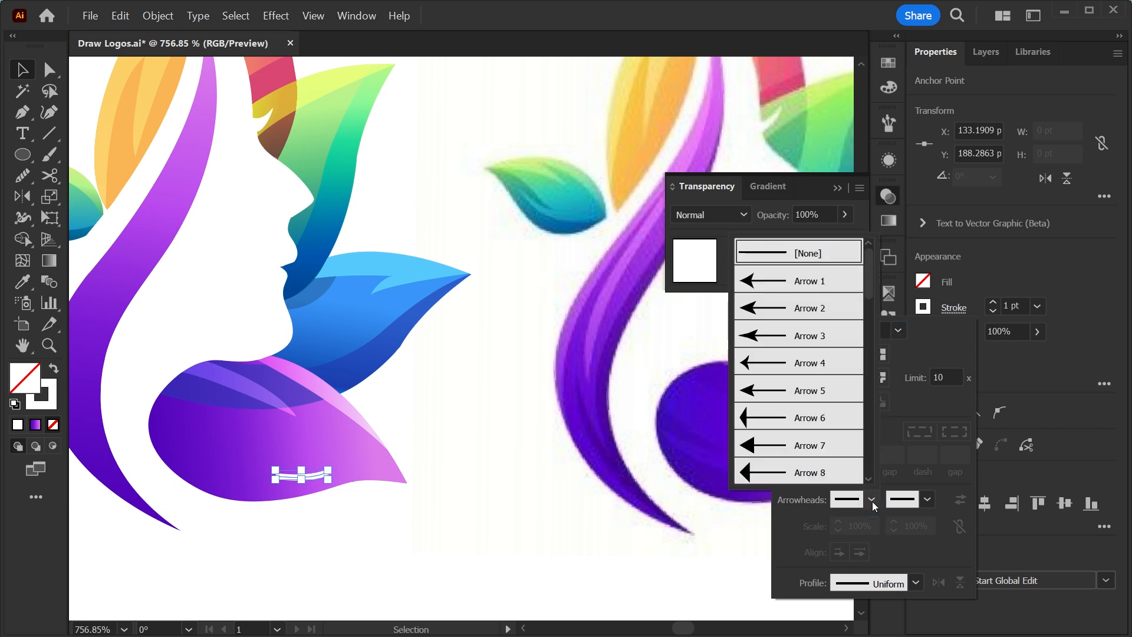
pyautogui.click(906, 586)
pyautogui.press('a')
pyautogui.click(327, 473)
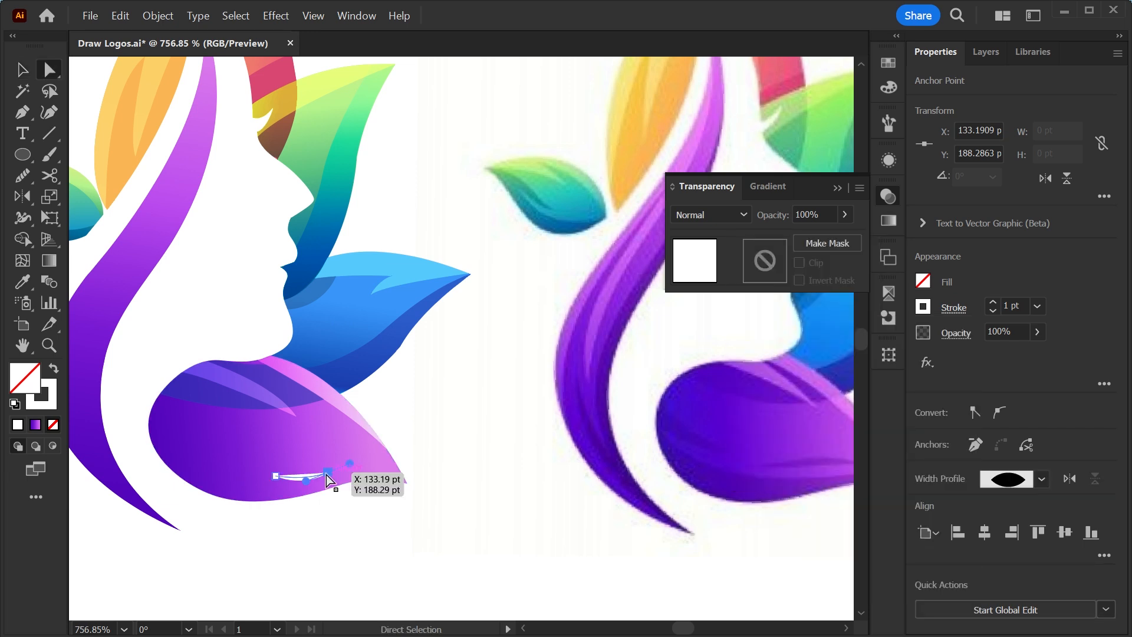
pyautogui.moveTo(328, 473); pyautogui.dragTo(257, 480)
pyautogui.moveTo(320, 463); pyautogui.dragTo(318, 458)
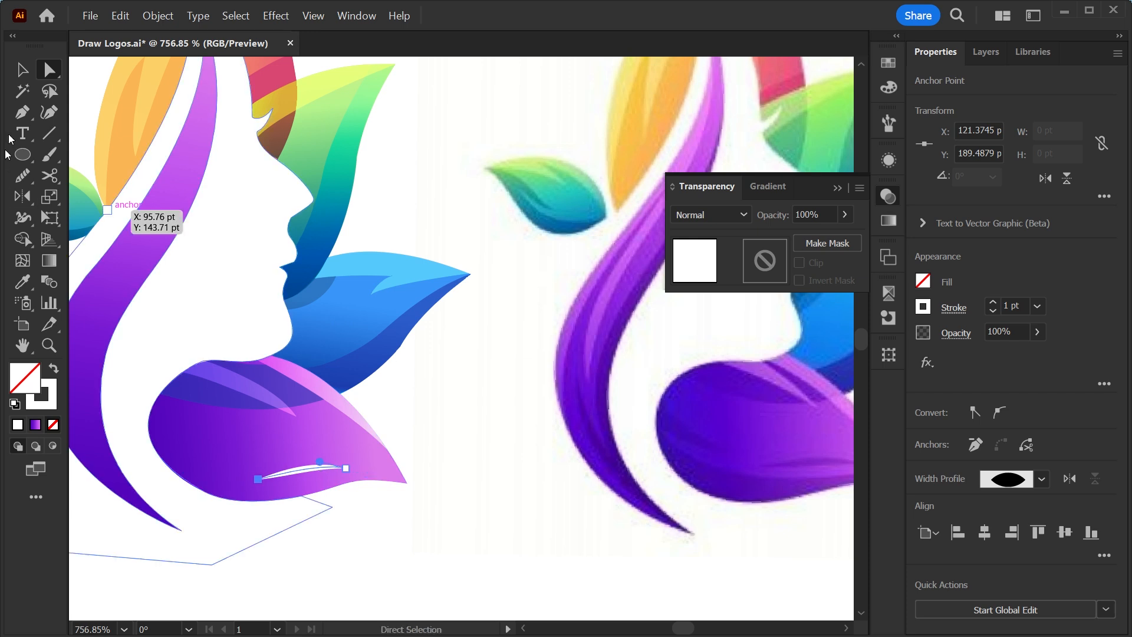
# Make the tapered line's stroke black and set it to Multiply at 30% opacity
pyautogui.click(22, 70)
pyautogui.click(46, 407)
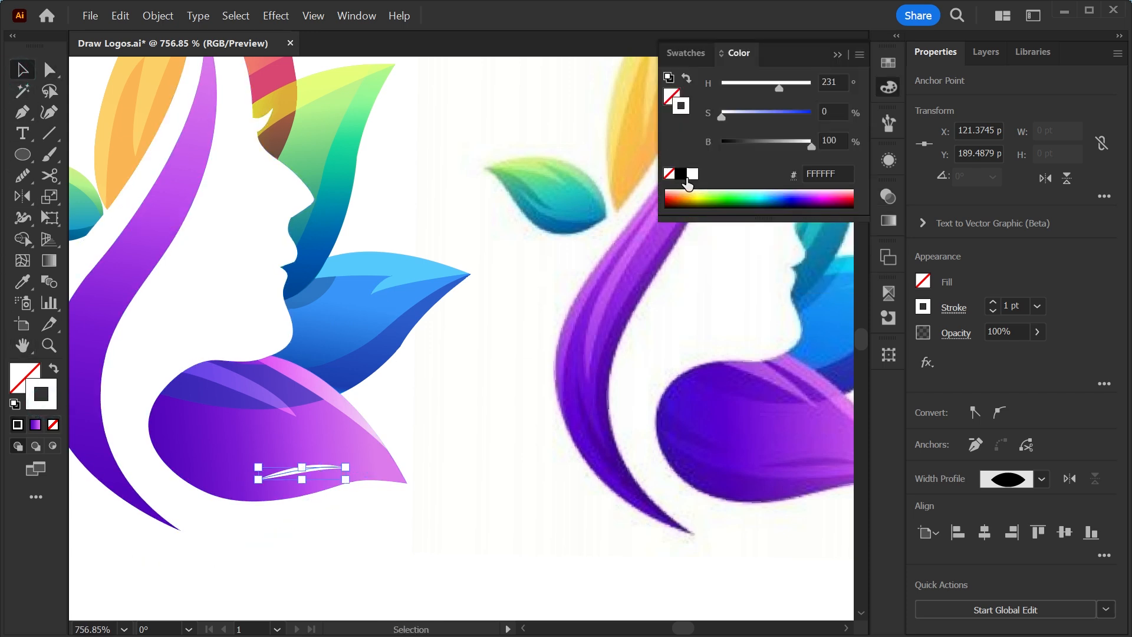
pyautogui.click(681, 173)
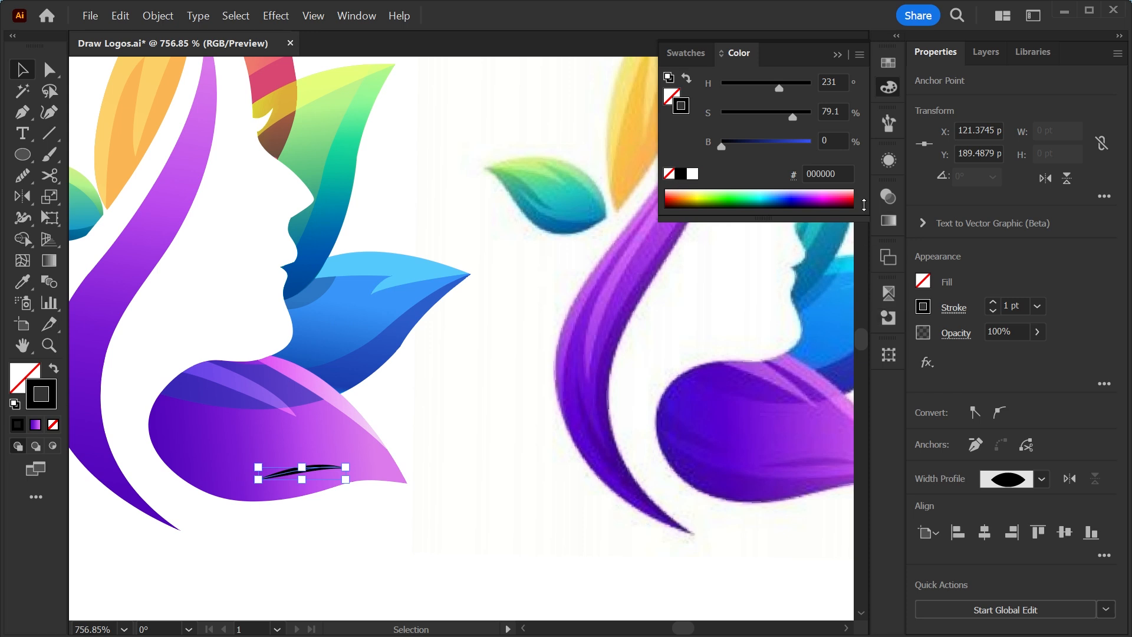
pyautogui.click(888, 198)
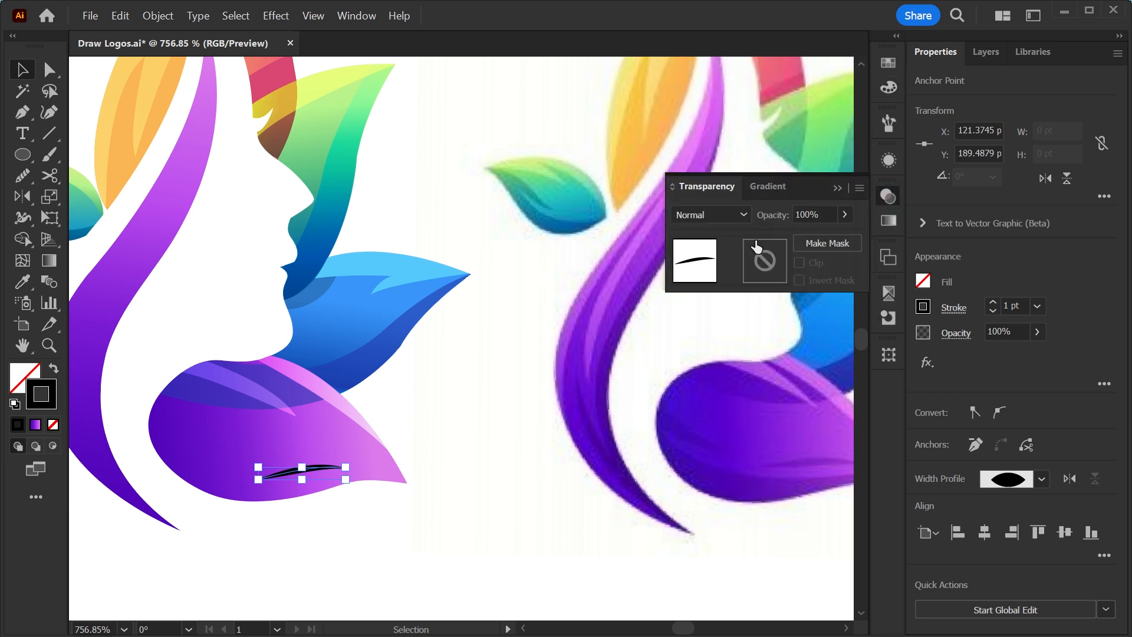
pyautogui.click(741, 221)
pyautogui.click(713, 278)
pyautogui.click(1002, 332)
pyautogui.write('50')
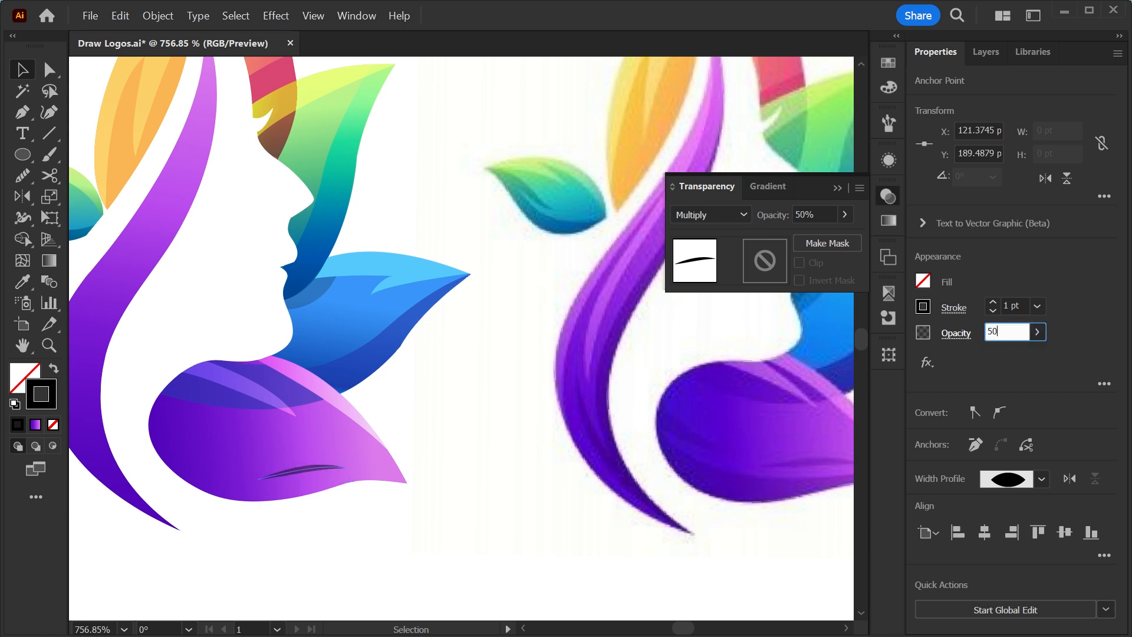
pyautogui.doubleClick(1010, 331)
pyautogui.write('30')
pyautogui.click(400, 582)
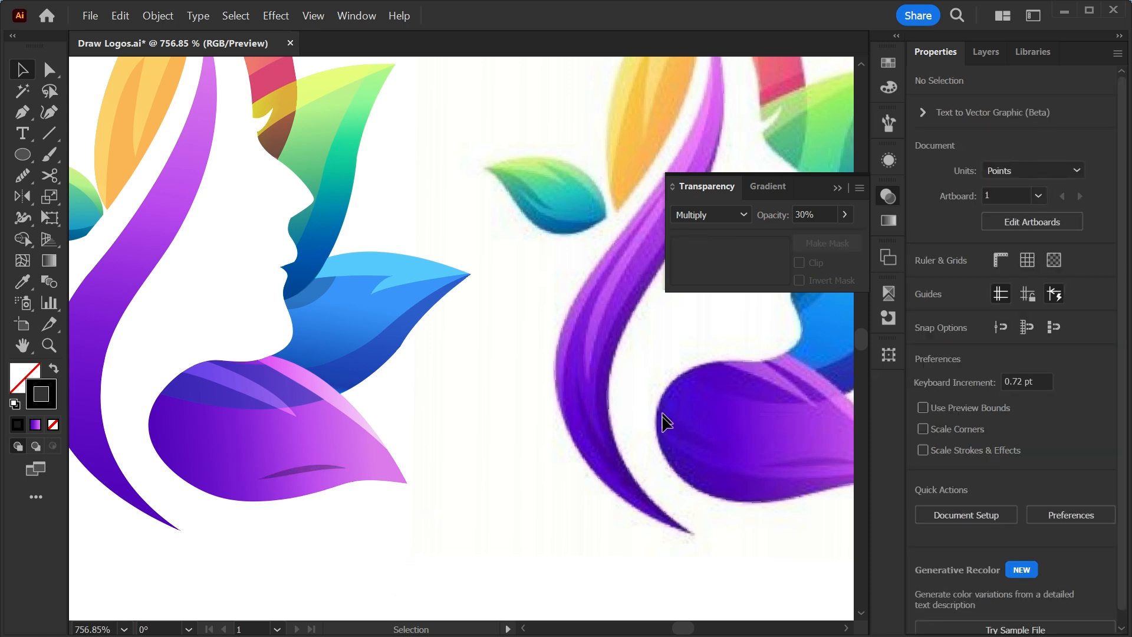
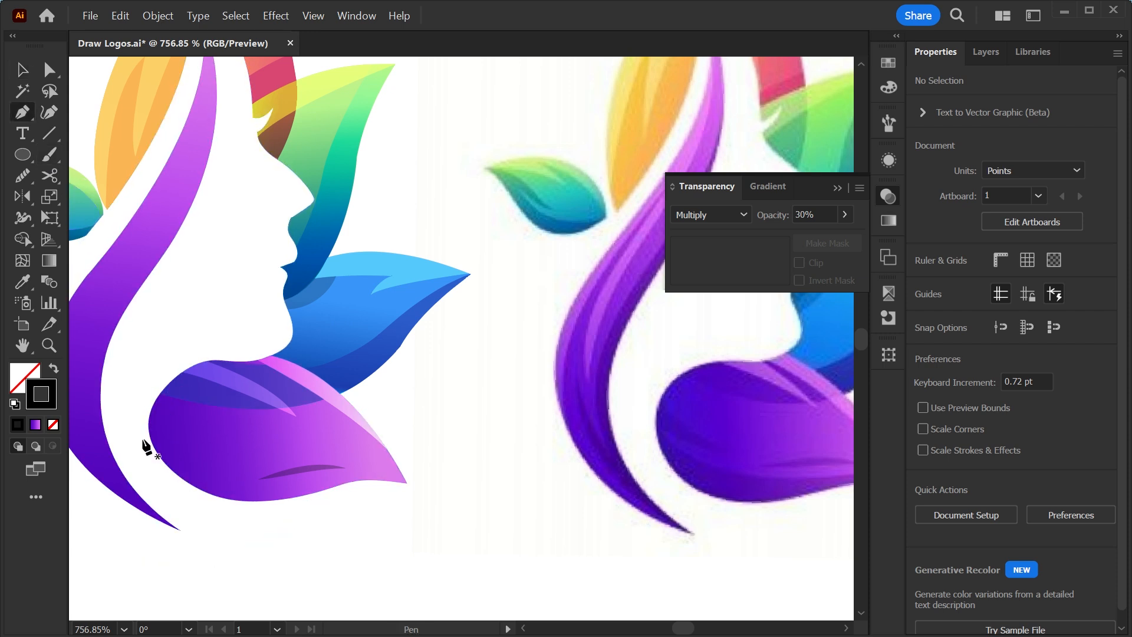
# Draw a closed, curved, pointed shape reaching inward from the purple leaf's left edge
pyautogui.press('p')
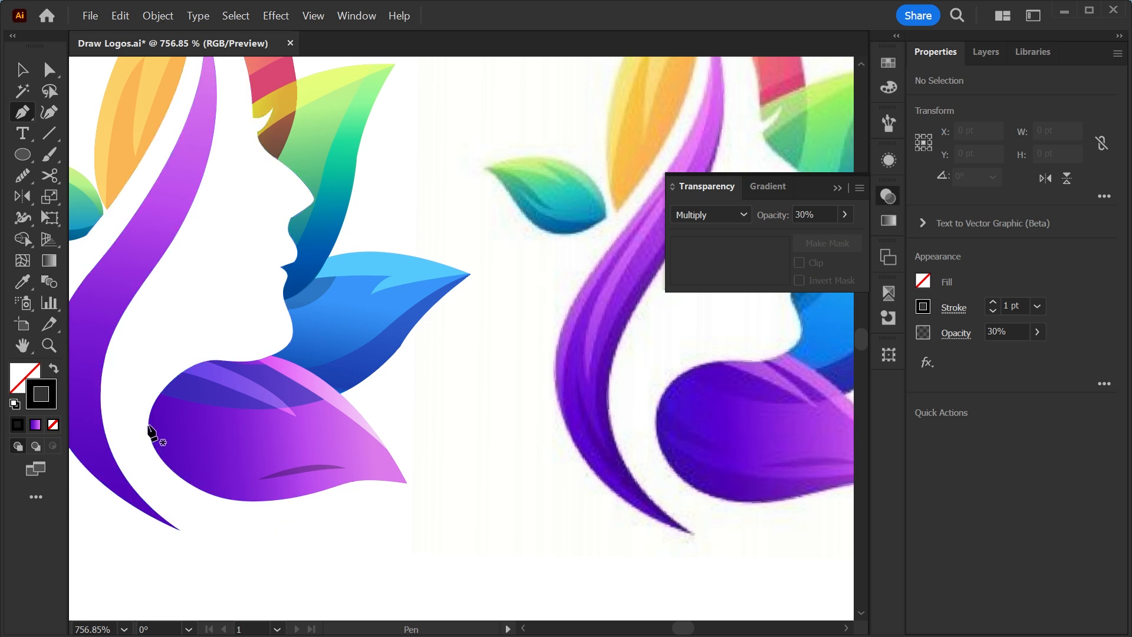
pyautogui.click(148, 424)
pyautogui.moveTo(202, 448); pyautogui.dragTo(226, 449)
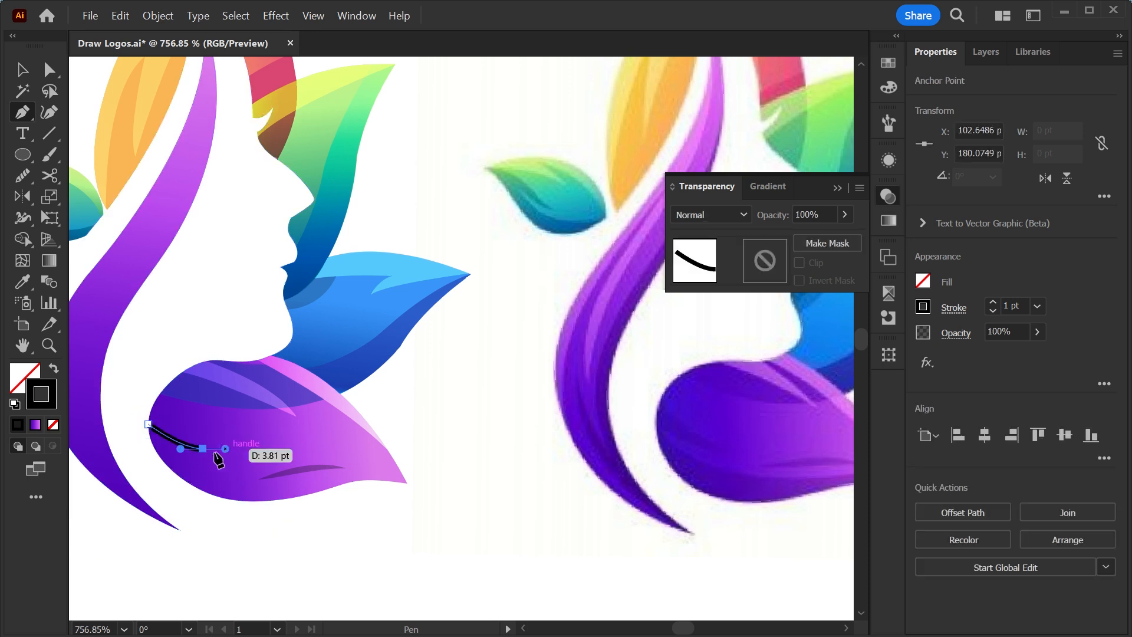
pyautogui.moveTo(152, 443)
pyautogui.mouseDown()
pyautogui.moveTo(138, 435)
pyautogui.moveTo(151, 434)
pyautogui.mouseUp()
pyautogui.click(148, 423)
# Copy the tapered line's Multiply, 30% opacity appearance onto the new shape and swap its black stroke to a fill
pyautogui.press('v')
pyautogui.press('i')
pyautogui.click(310, 468)
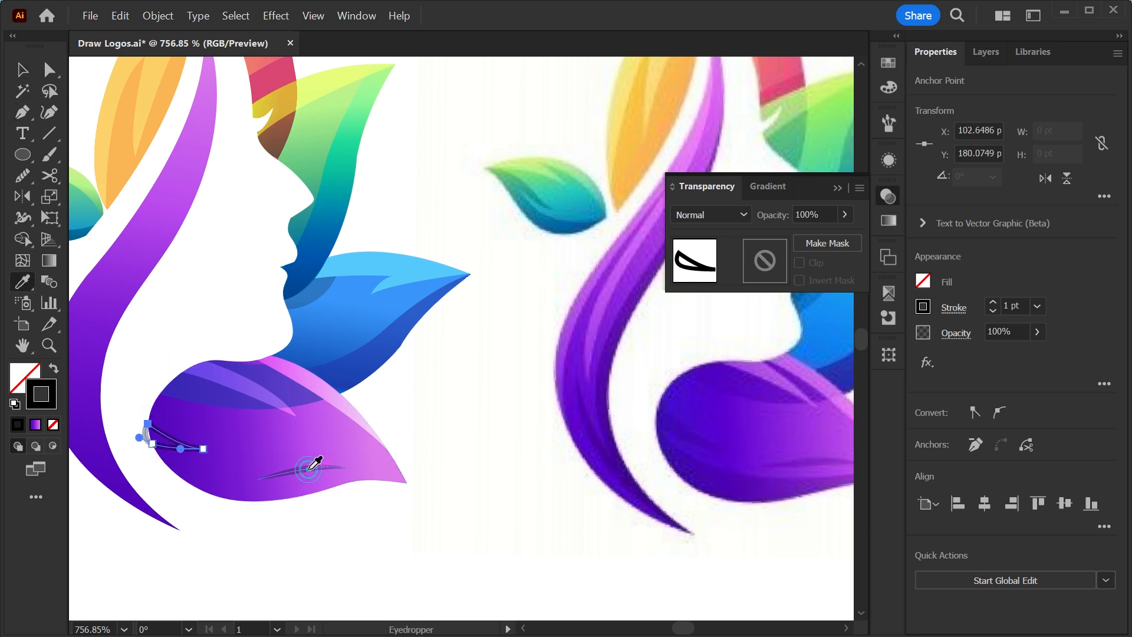
pyautogui.click(54, 369)
# Trim the part of the dark pointed shape outside the purple leaf with the Shape Builder
pyautogui.press('z')
pyautogui.moveTo(119, 412); pyautogui.dragTo(359, 546)
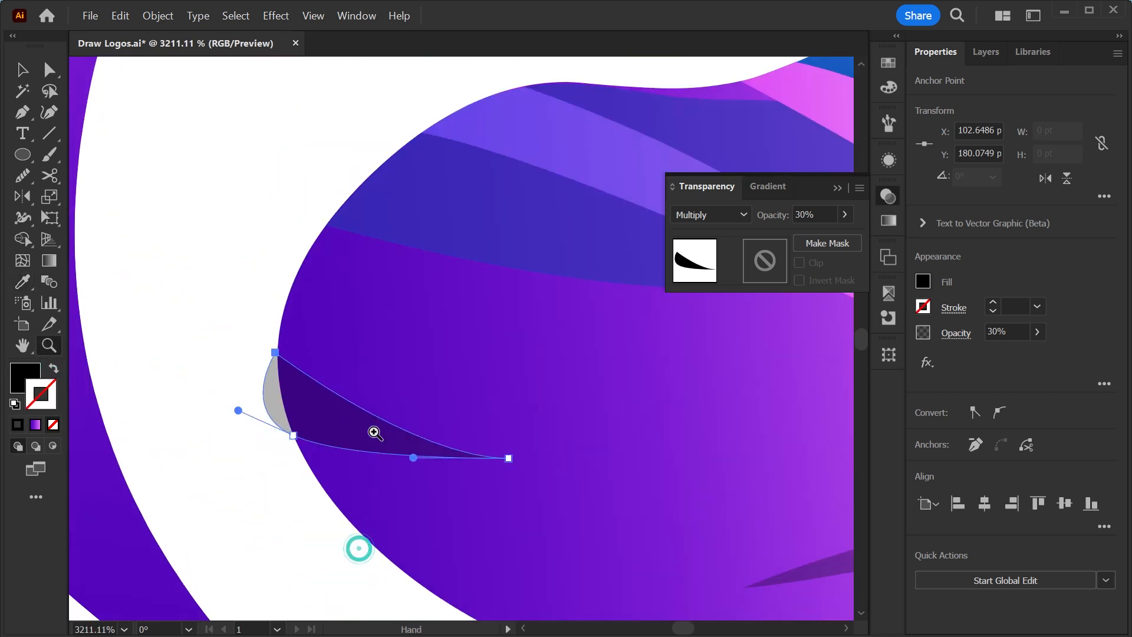
pyautogui.press('v')
pyautogui.keyDown('shift'); pyautogui.click(371, 495); pyautogui.keyUp('shift')
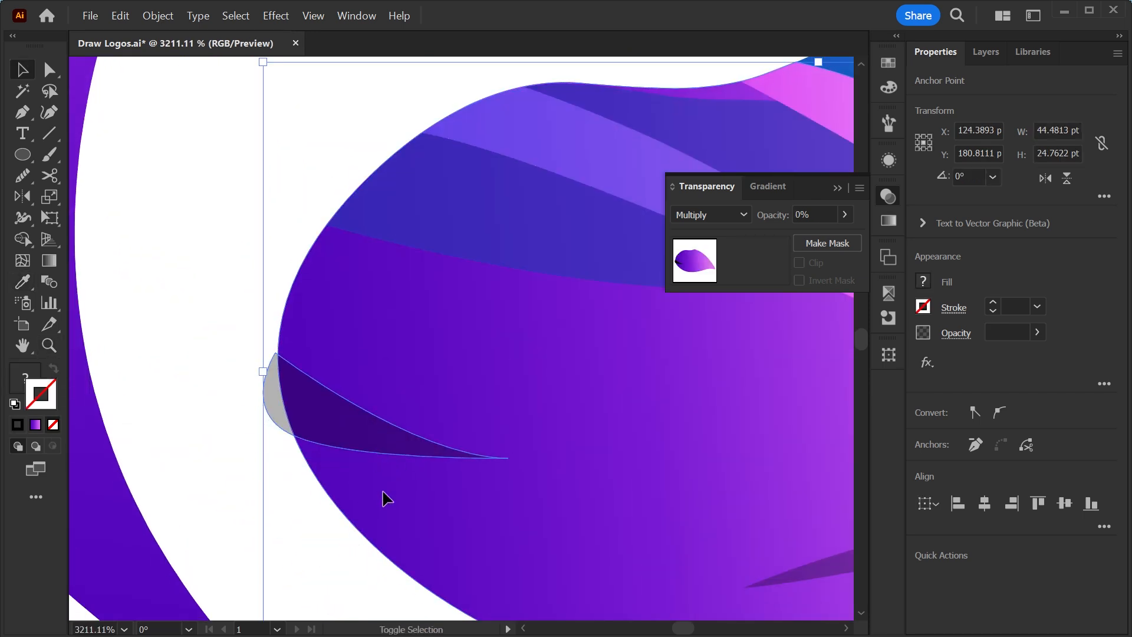
pyautogui.hotkey('shift', 'm')
pyautogui.click(271, 406)
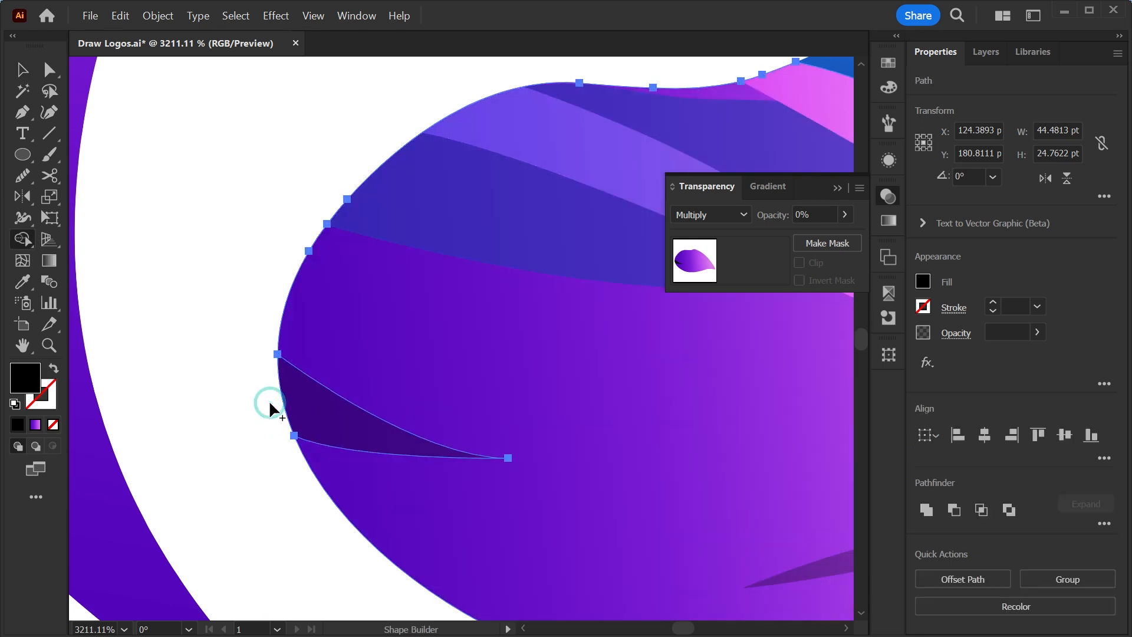
pyautogui.press('v')
# Redirect the purple leaf's gradient to run diagonally from dark violet near its left edge to light pink beyond its upper right
pyautogui.scroll(-4, 270, 405)
pyautogui.scroll(-2, 271, 405)
pyautogui.click(528, 507)
pyautogui.moveTo(529, 507)
pyautogui.mouseDown()
pyautogui.moveTo(373, 523)
pyautogui.moveTo(328, 541)
pyautogui.moveTo(376, 557)
pyautogui.mouseUp()
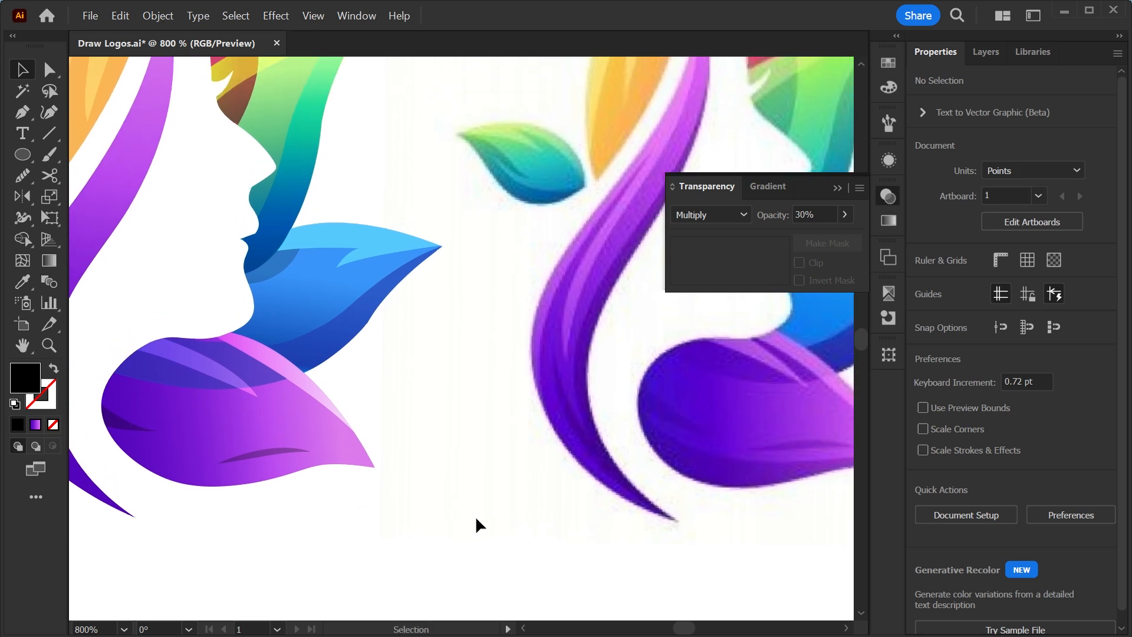
pyautogui.scroll(-1, 475, 515)
pyautogui.click(475, 517)
pyautogui.click(270, 469)
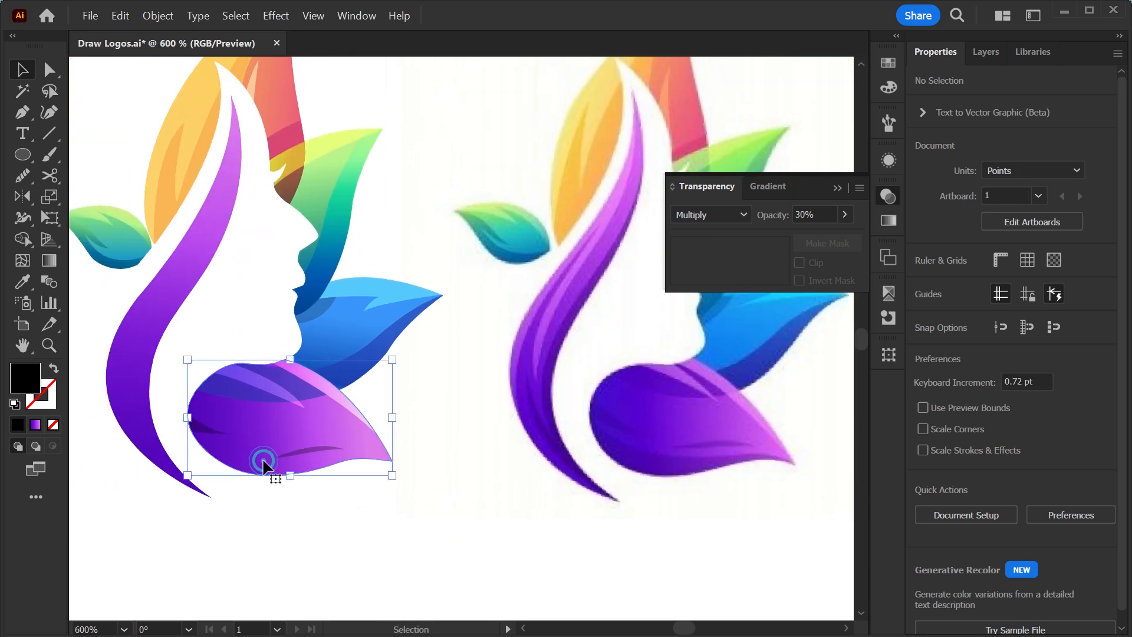
pyautogui.press('g')
pyautogui.moveTo(214, 467); pyautogui.dragTo(365, 412)
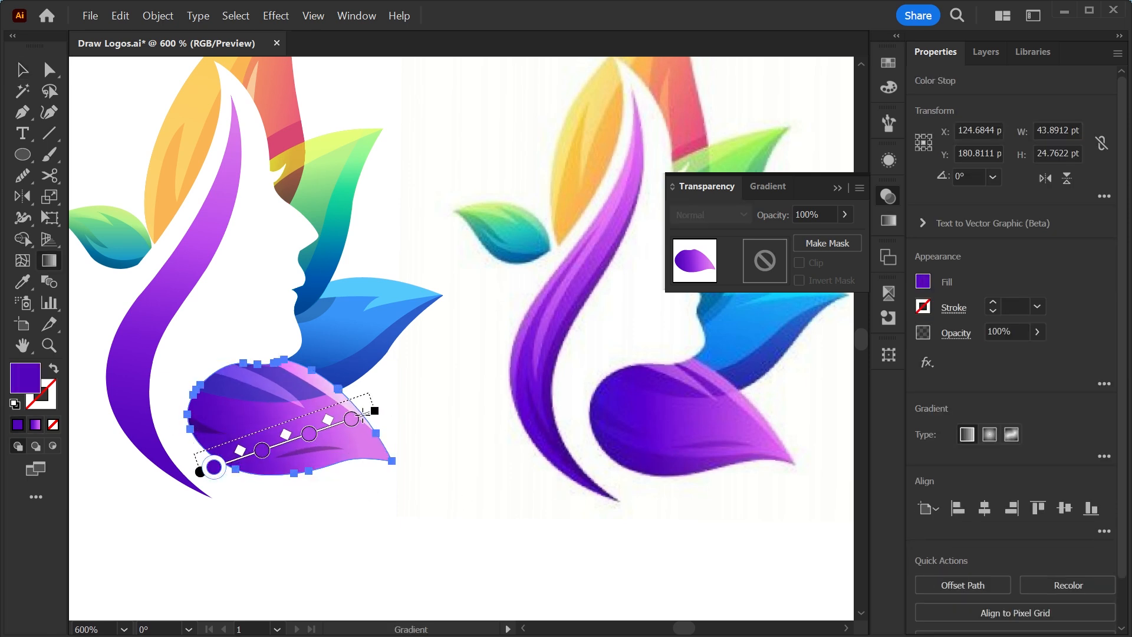
pyautogui.moveTo(242, 456); pyautogui.dragTo(236, 439)
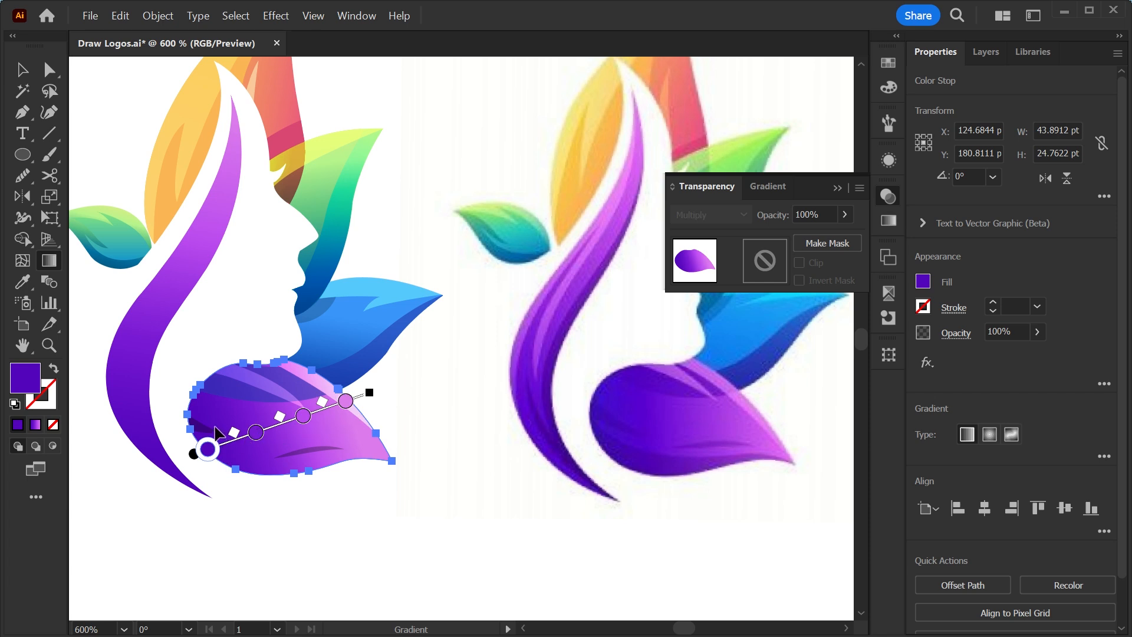
pyautogui.moveTo(215, 420)
pyautogui.mouseDown()
pyautogui.moveTo(354, 390)
pyautogui.moveTo(373, 354)
pyautogui.moveTo(406, 346)
pyautogui.moveTo(403, 356)
pyautogui.mouseUp()
pyautogui.press('v')
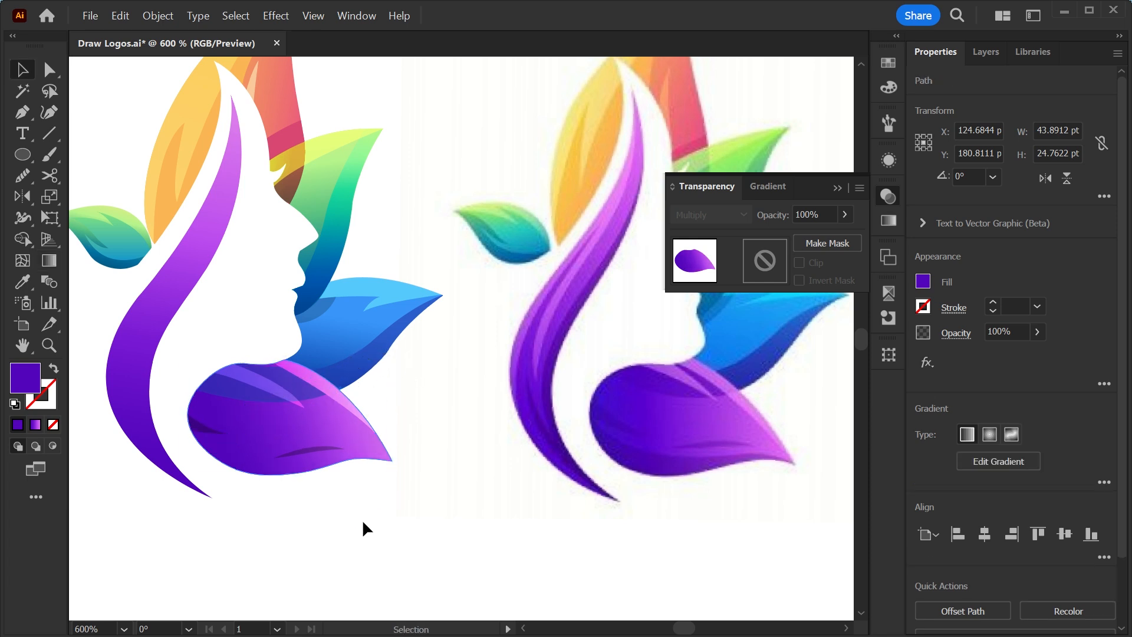
pyautogui.click(362, 518)
pyautogui.press('g')
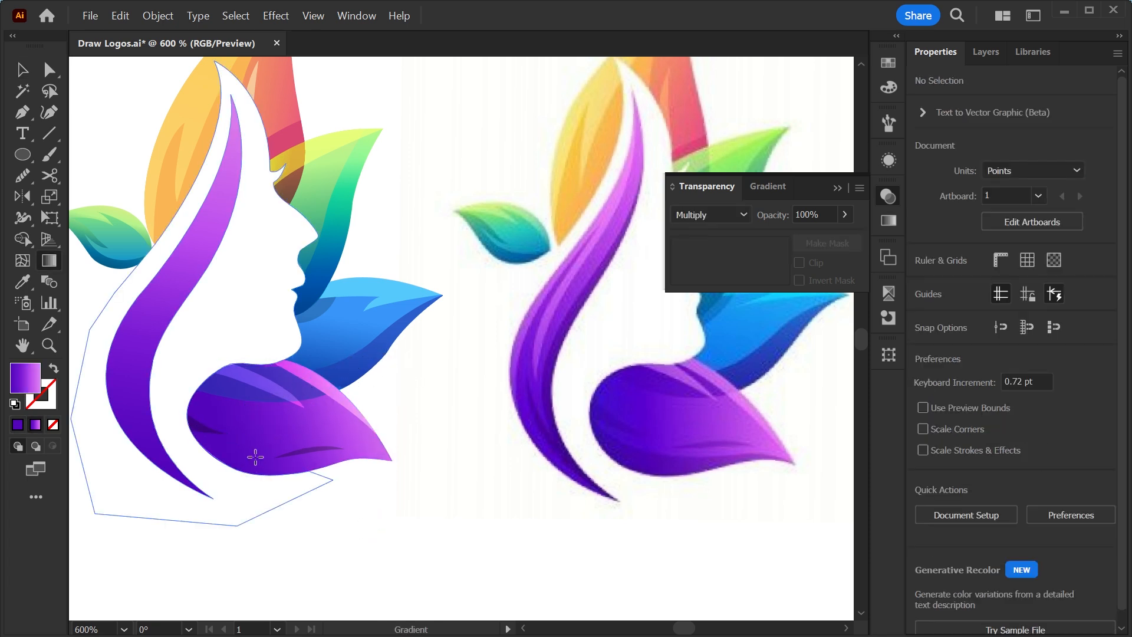
# Duplicate the purple hair strand into the empty space beside the artwork and swap the copy's gradient fill to a stroke
pyautogui.hotkey('ctrl', '-')
pyautogui.hotkey('ctrl', '-')
pyautogui.hotkey('ctrl', '-')
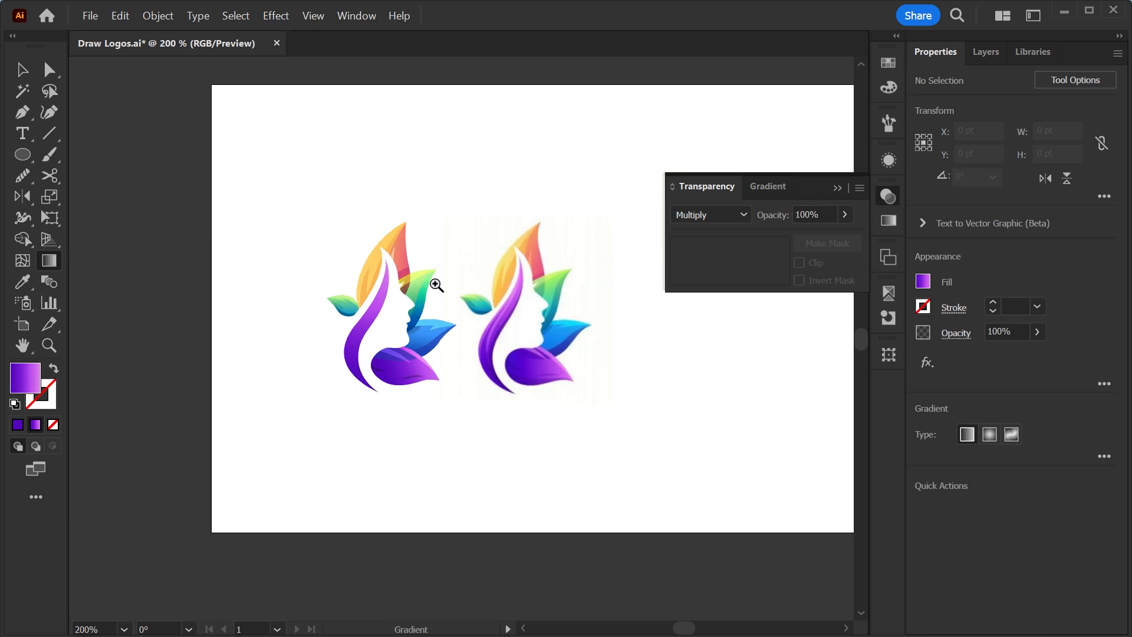
pyautogui.press('z')
pyautogui.moveTo(430, 255); pyautogui.dragTo(593, 434)
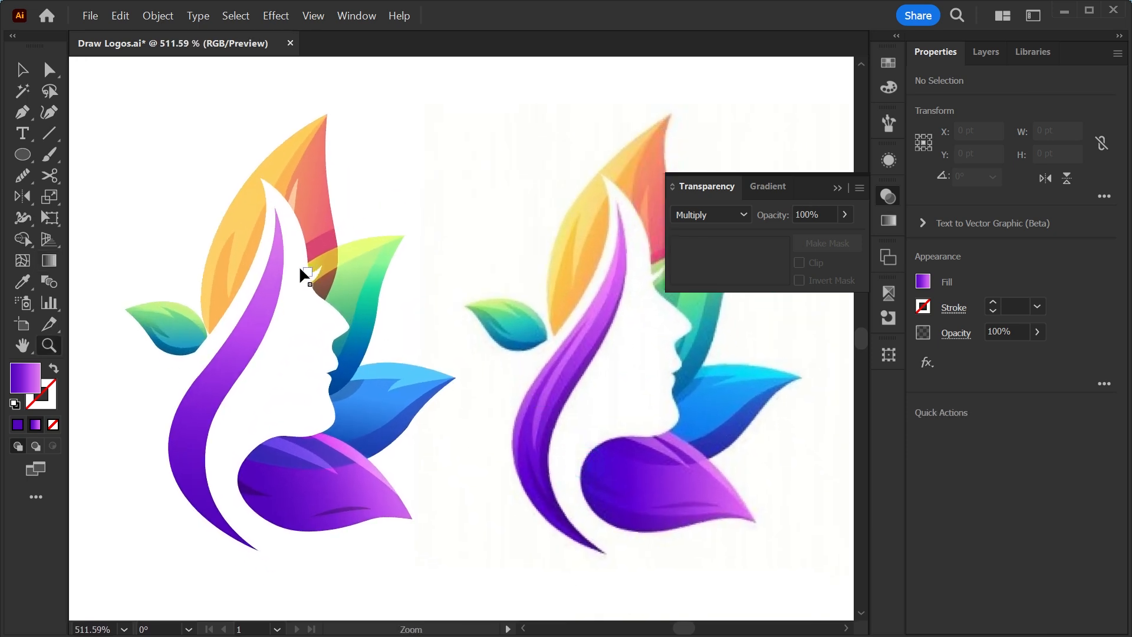
pyautogui.press('v')
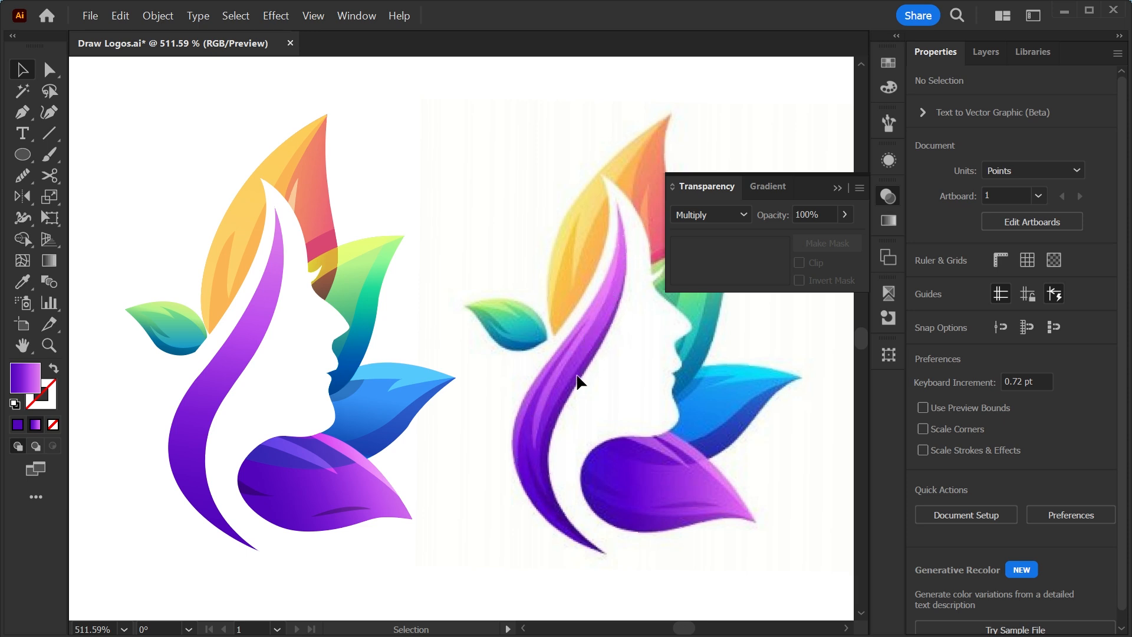
pyautogui.moveTo(484, 536); pyautogui.dragTo(586, 465)
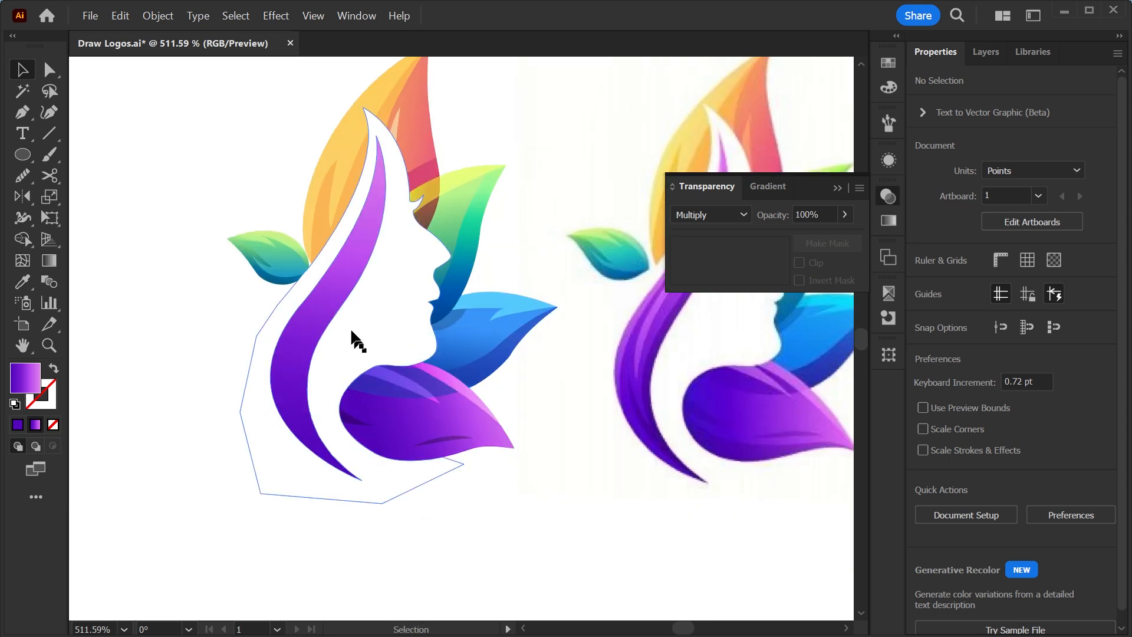
pyautogui.moveTo(341, 298); pyautogui.dragTo(157, 289)
pyautogui.click(52, 371)
pyautogui.hscroll(-5, 329, 359)
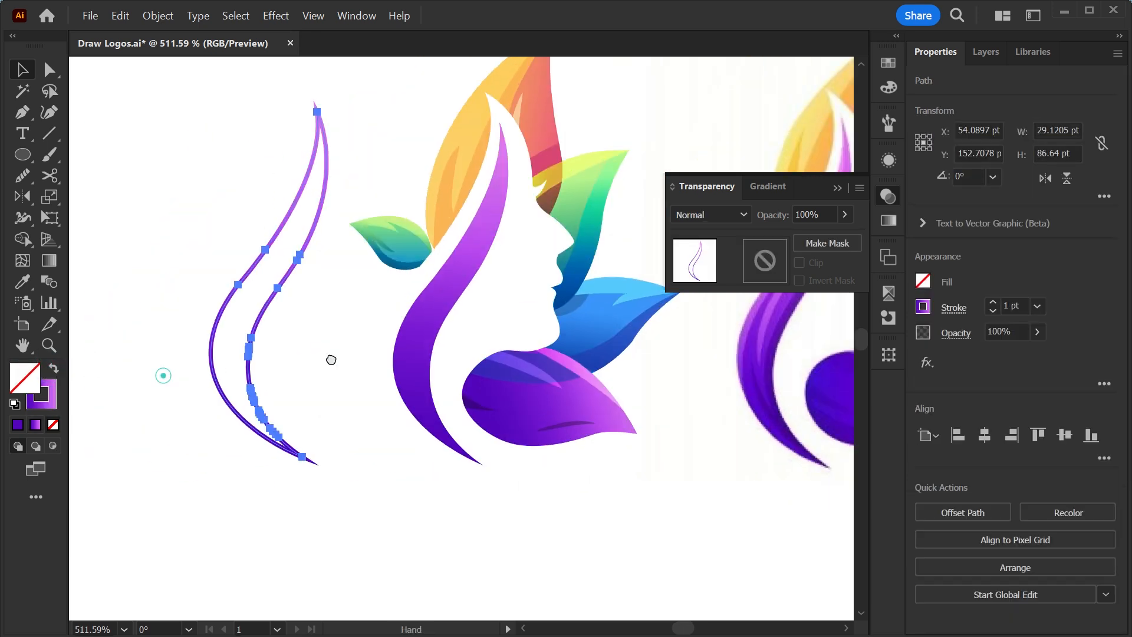
# Isolate the copied hair outline and cut it at its upper and lower tips with the Scissors tool
pyautogui.doubleClick(325, 280)
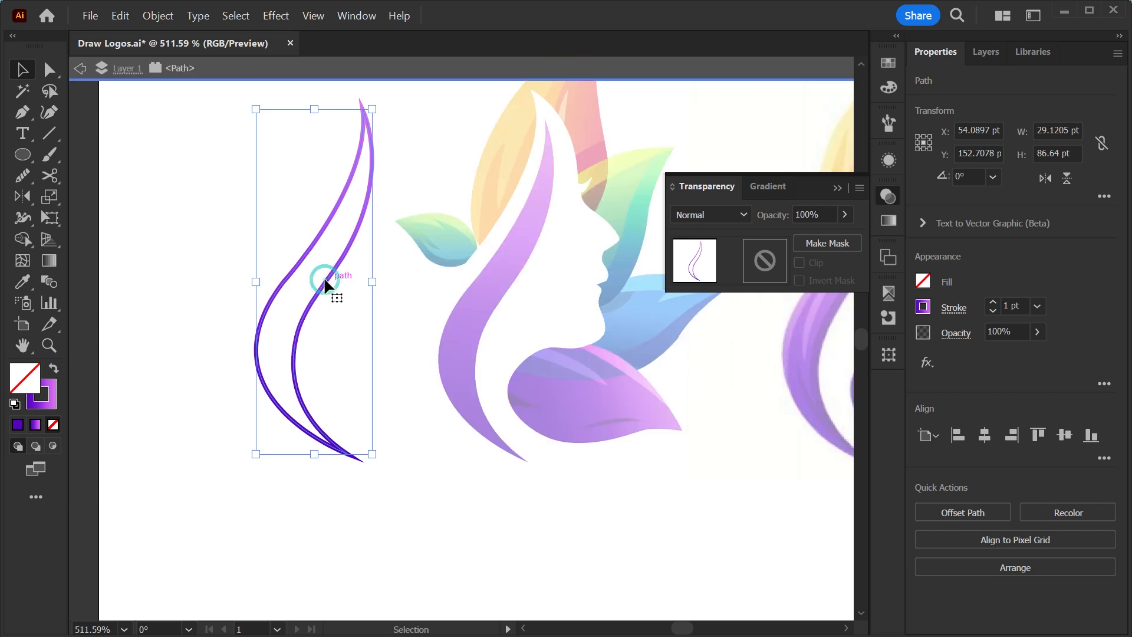
pyautogui.click(54, 179)
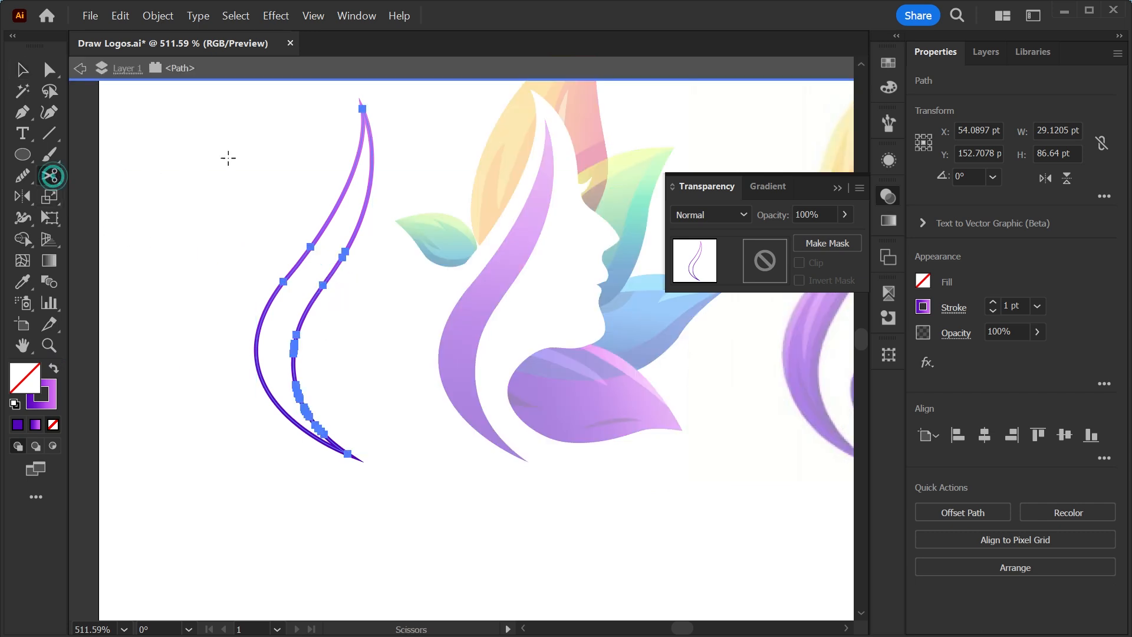
pyautogui.click(362, 109)
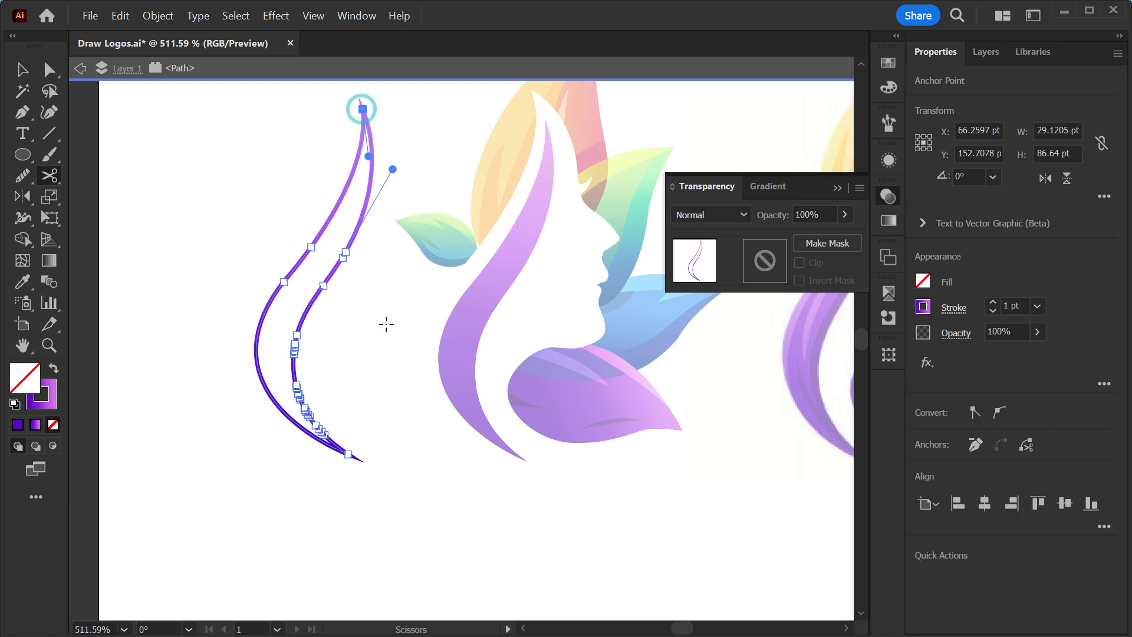
pyautogui.click(348, 453)
pyautogui.press('v')
pyautogui.click(342, 512)
# Separate the inner half of the cut outline, keeping it on the far side of the outer curve
pyautogui.moveTo(308, 298); pyautogui.dragTo(357, 363)
pyautogui.press('Delete')
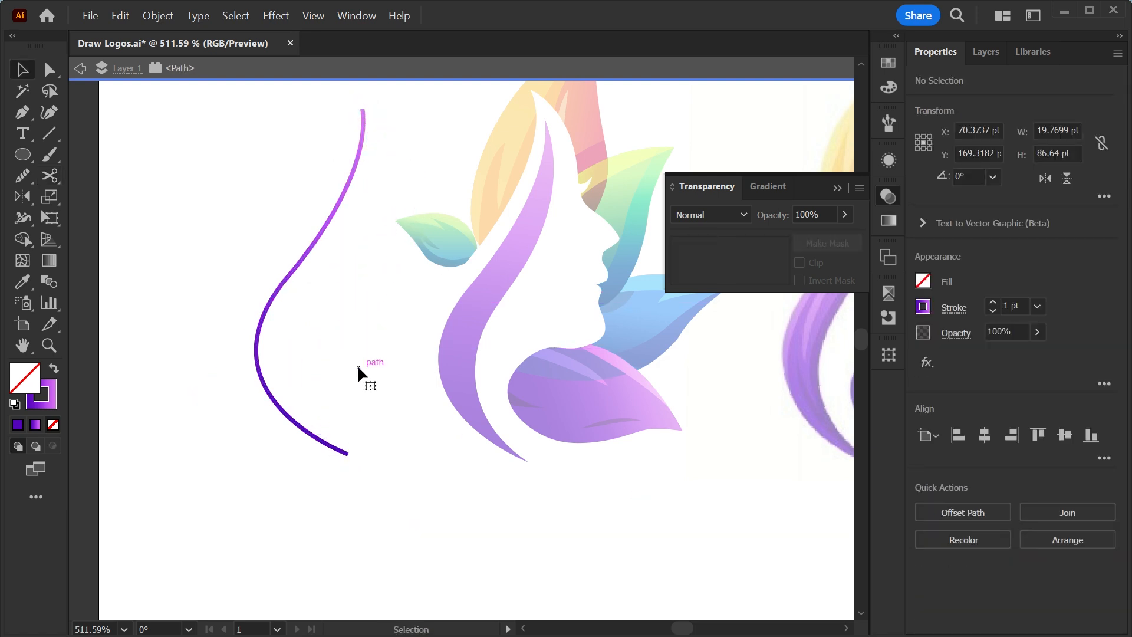
pyautogui.hotkey('ctrl', 'z')
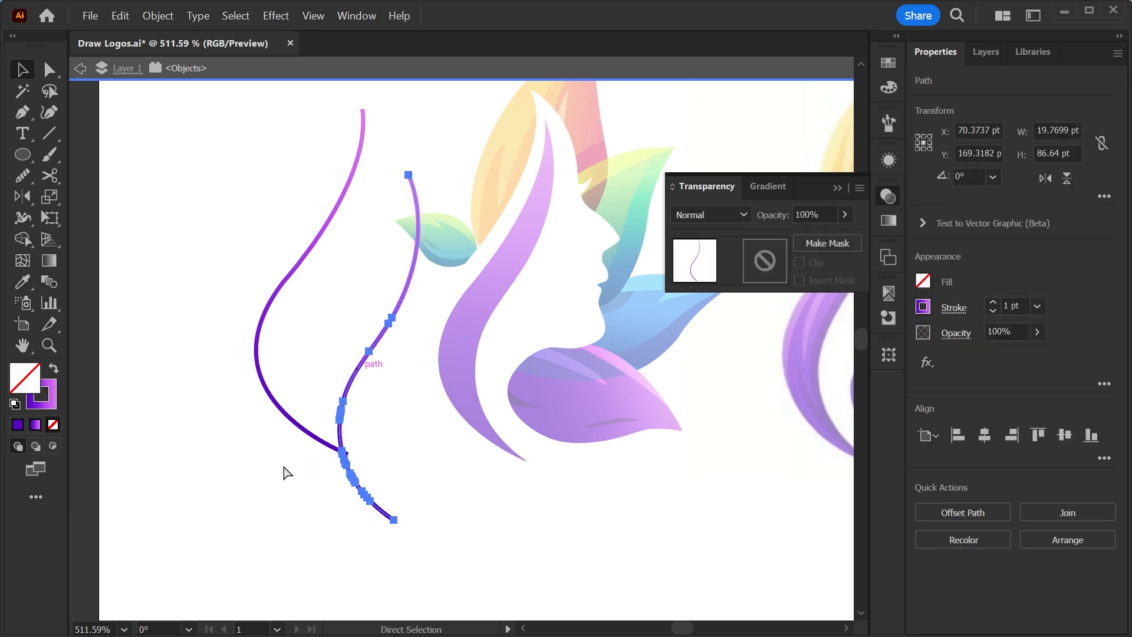
pyautogui.doubleClick(284, 472)
pyautogui.moveTo(364, 356); pyautogui.dragTo(185, 333)
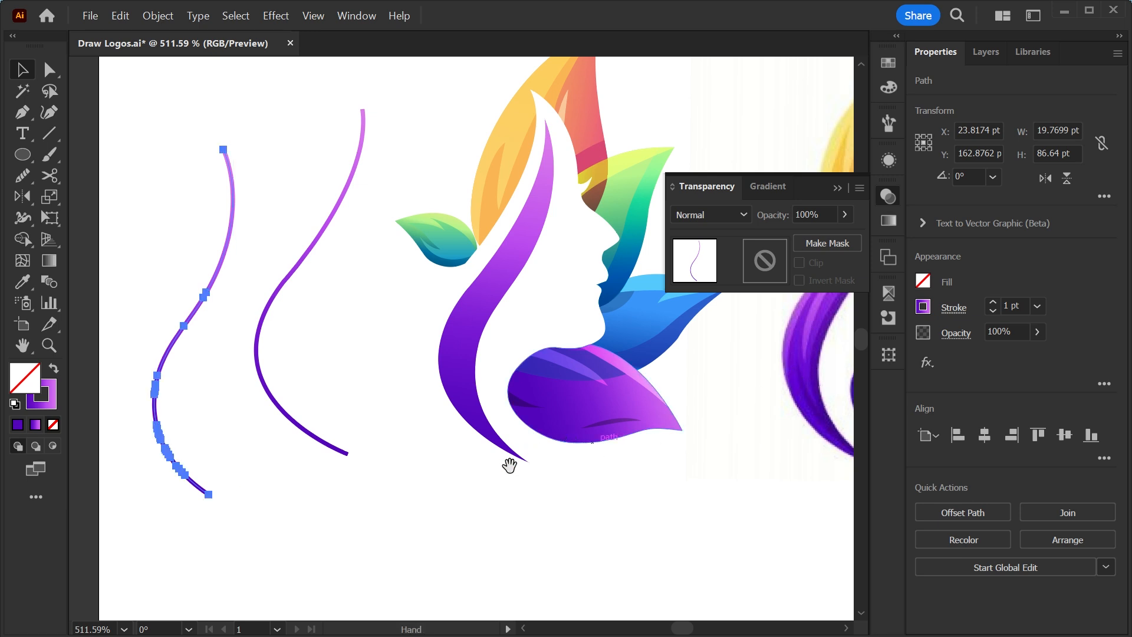
# Cut the outer curve near its lowest bend with the Scissors tool and delete the detached tail
pyautogui.moveTo(508, 465); pyautogui.dragTo(406, 553)
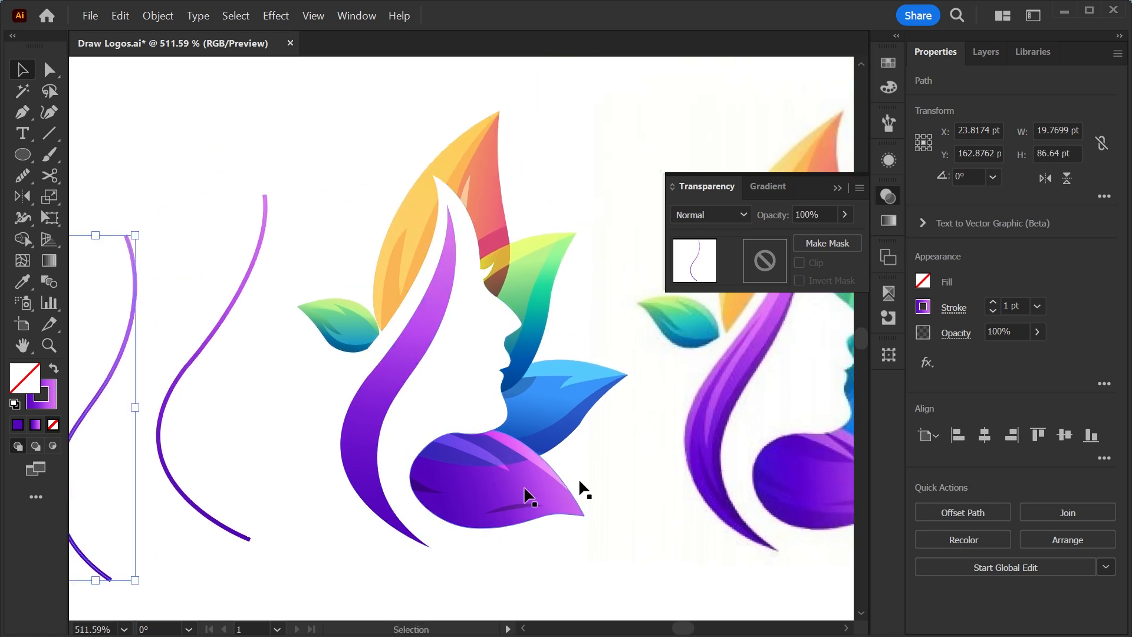
pyautogui.click(49, 176)
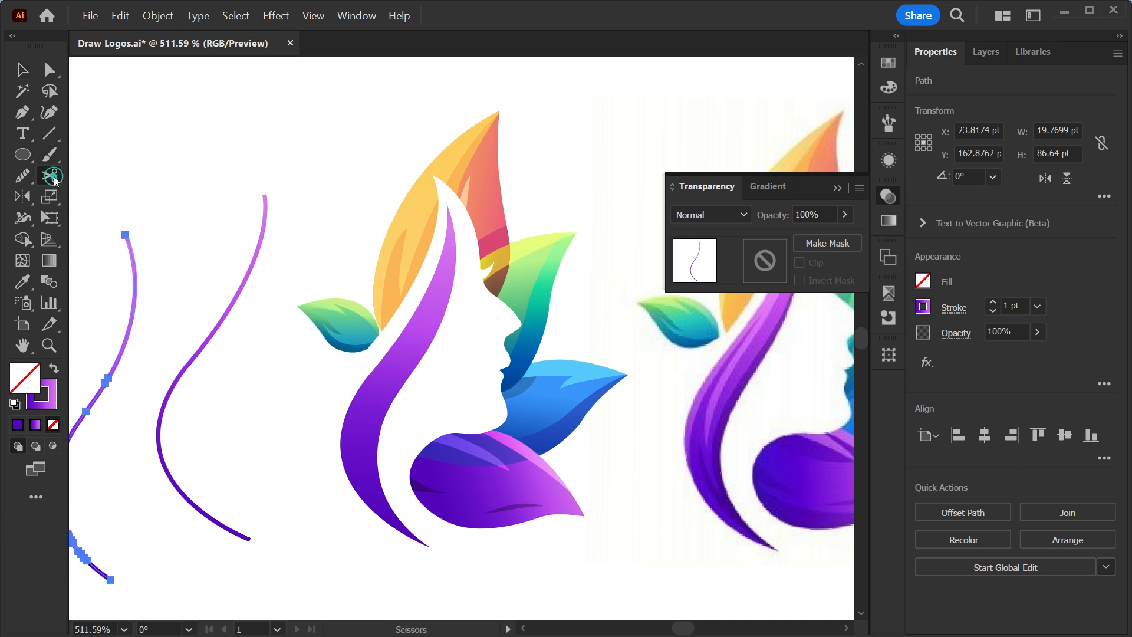
pyautogui.click(165, 470)
pyautogui.press('v')
pyautogui.moveTo(179, 487); pyautogui.dragTo(195, 516)
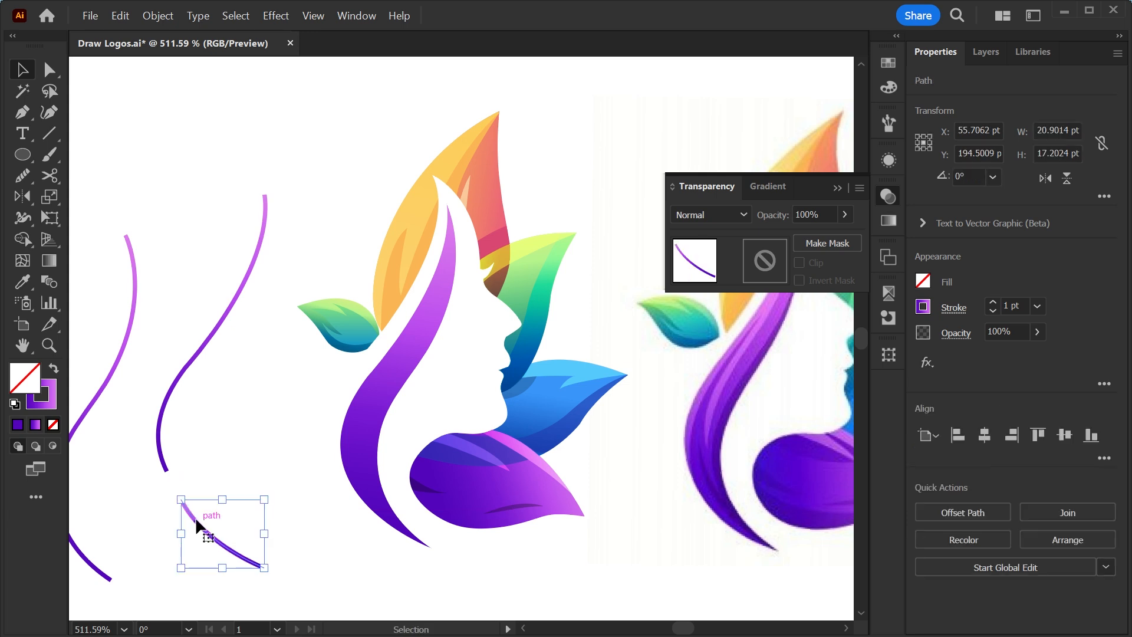
pyautogui.press('Delete')
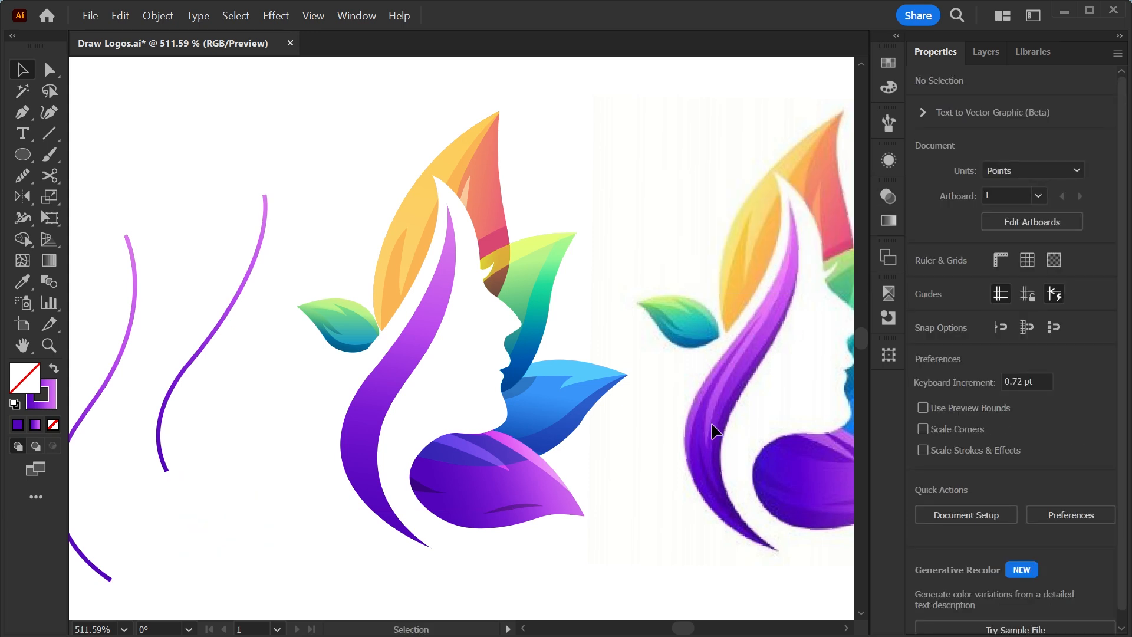
# Taper the upper end of the shortened outer curve to a point with the Width tool
pyautogui.press('z')
pyautogui.moveTo(246, 185); pyautogui.dragTo(545, 462)
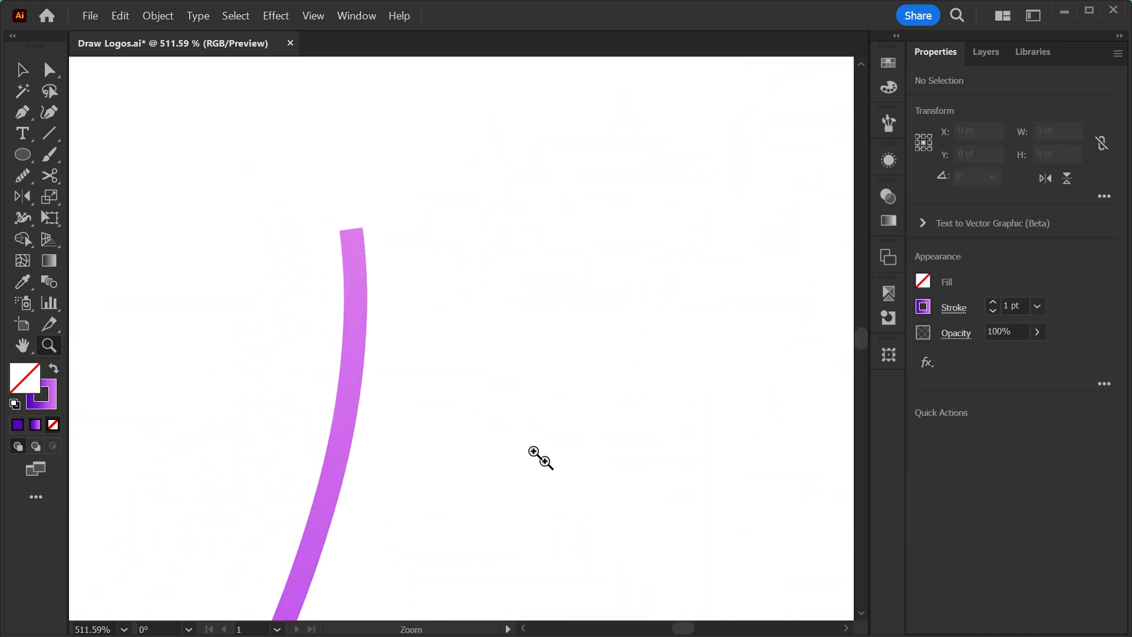
pyautogui.press('v')
pyautogui.press('a')
pyautogui.click(351, 229)
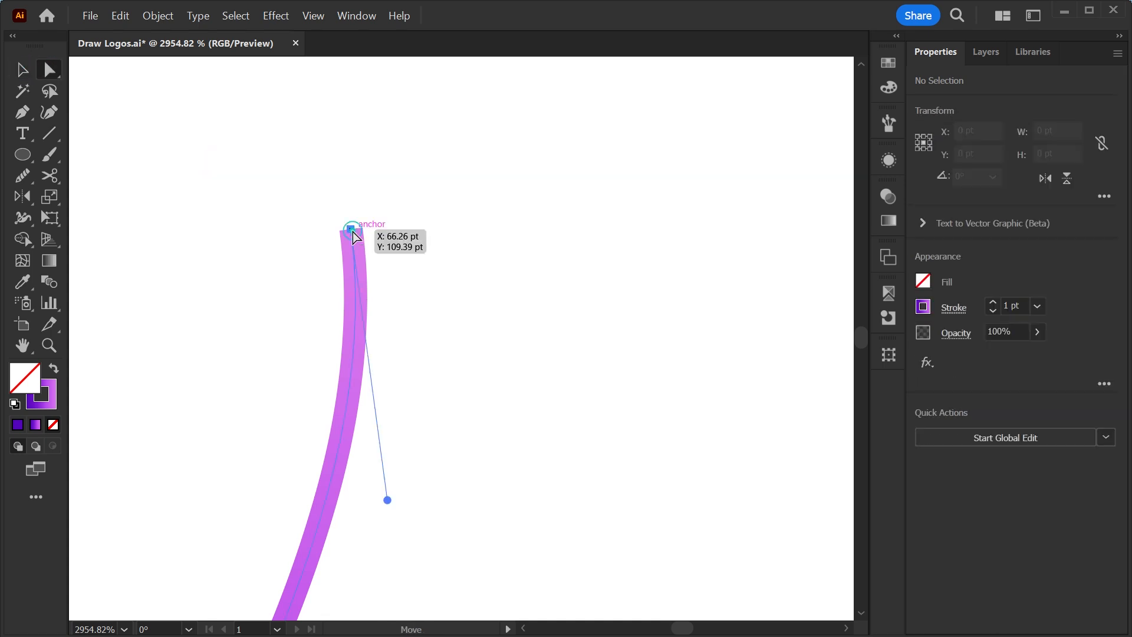
pyautogui.click(22, 217)
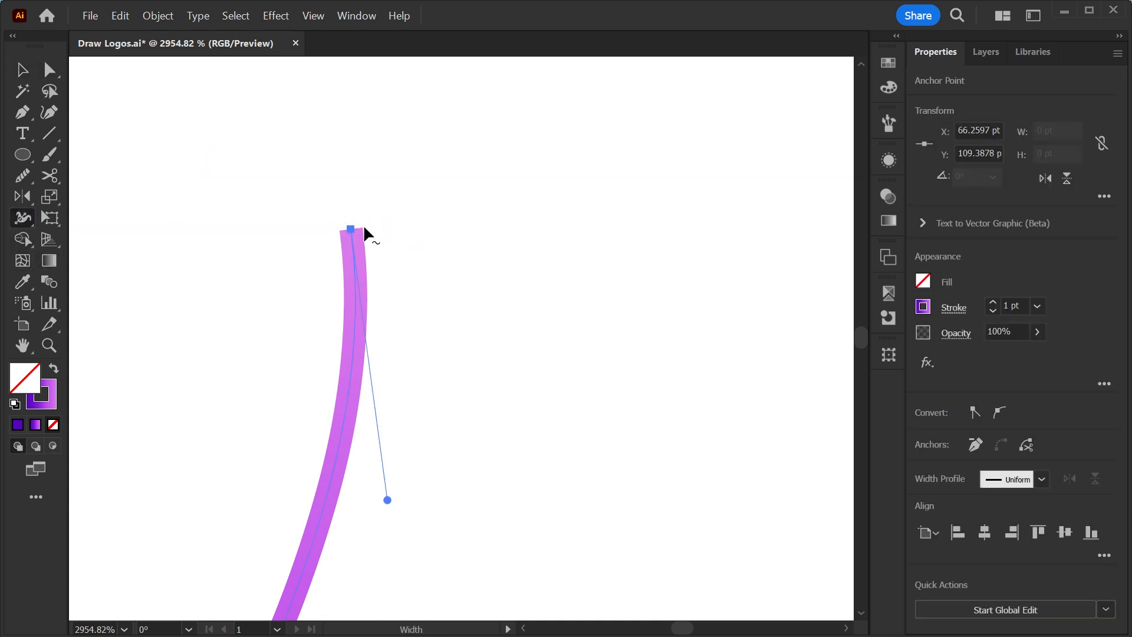
pyautogui.moveTo(359, 224); pyautogui.dragTo(361, 238)
pyautogui.scroll(-5, 404, 303)
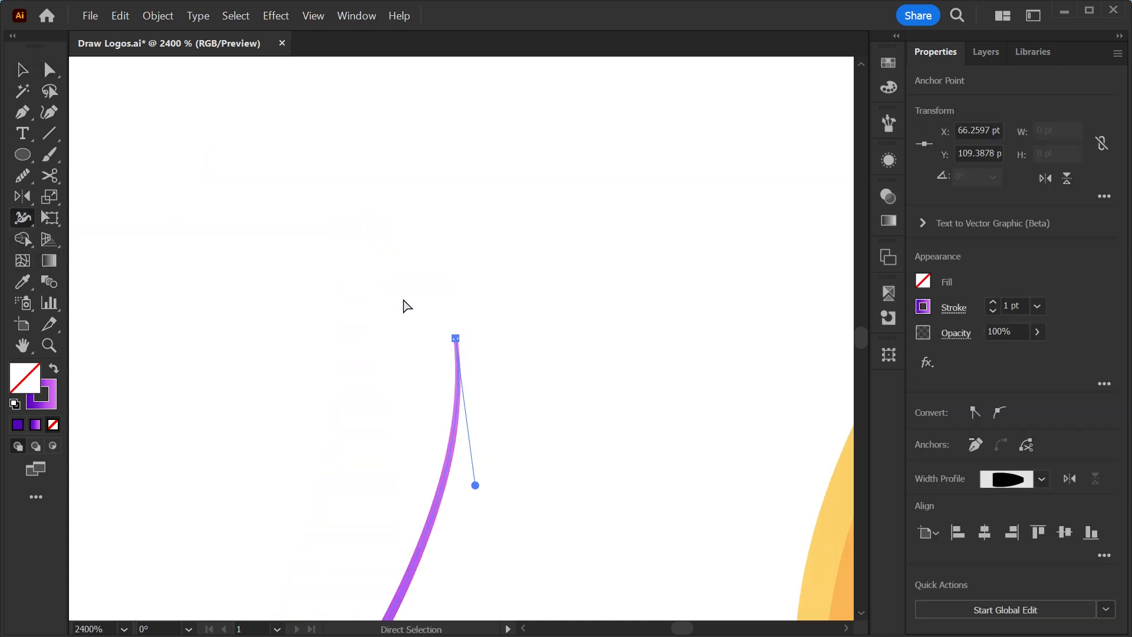
pyautogui.moveTo(350, 589); pyautogui.dragTo(404, 326)
# Taper the lower end of the shortened outer curve to a point with the Width tool
pyautogui.moveTo(342, 424); pyautogui.dragTo(559, 565)
pyautogui.press('v')
pyautogui.click(22, 218)
pyautogui.moveTo(383, 451); pyautogui.dragTo(374, 457)
pyautogui.hotkey('ctrl', '-')
pyautogui.hotkey('ctrl', '-')
pyautogui.hotkey('ctrl', '-')
pyautogui.click(24, 72)
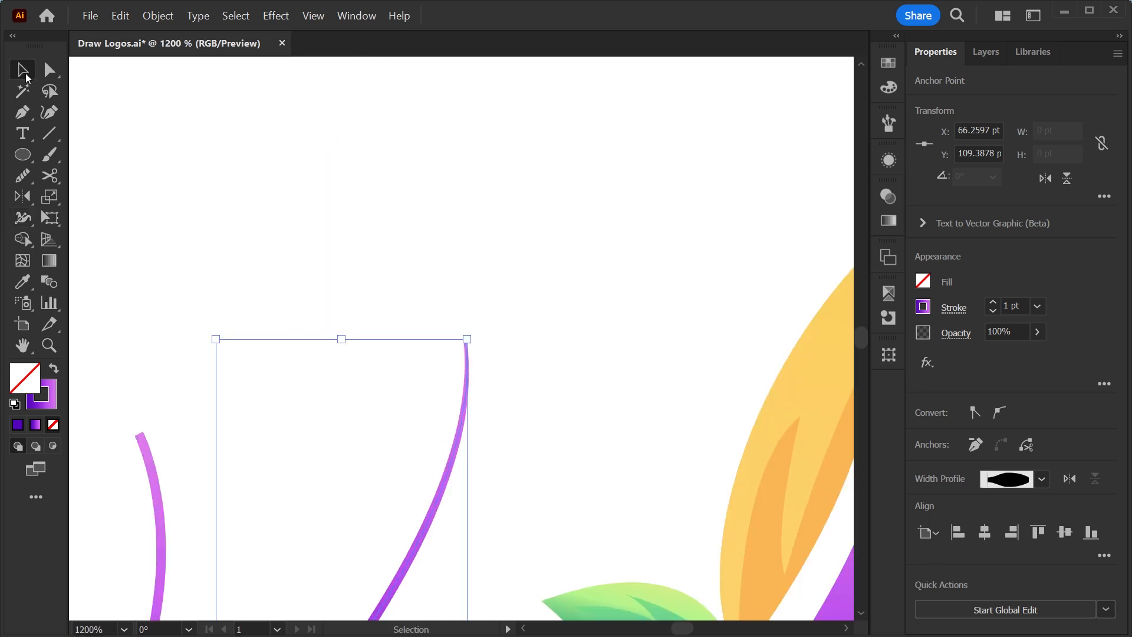
pyautogui.hotkey('ctrl', '-')
pyautogui.hotkey('ctrl', '-')
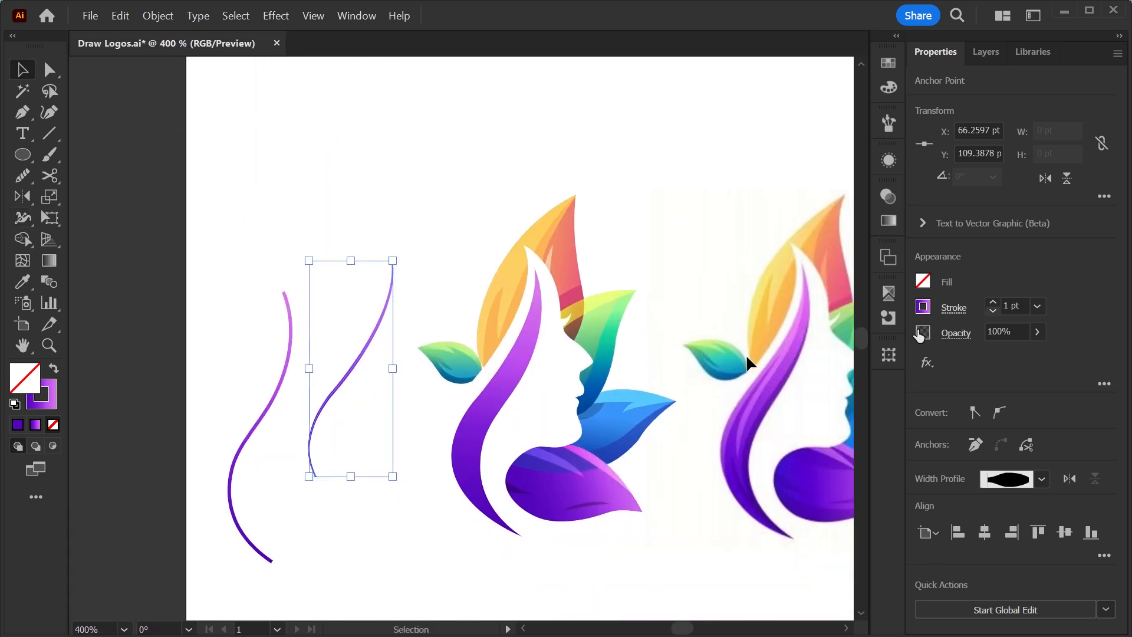
# Set the tapered curve's stroke weight to 3 pt
pyautogui.click(1013, 305)
pyautogui.write('3')
pyautogui.press('Return')
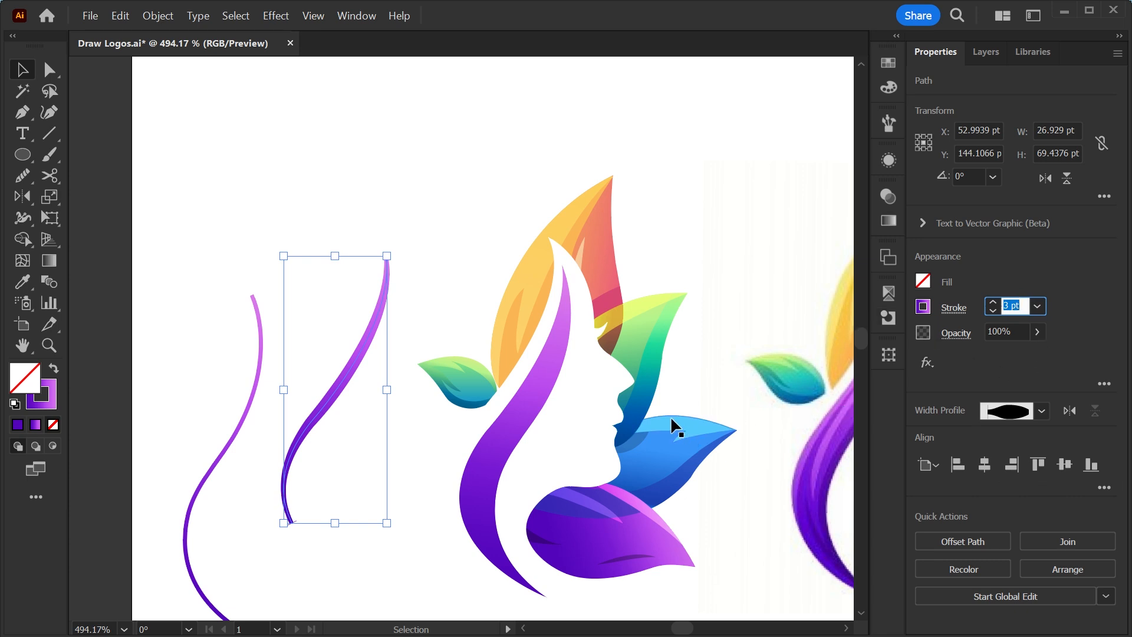
pyautogui.click(292, 236)
pyautogui.moveTo(343, 285); pyautogui.dragTo(223, 225)
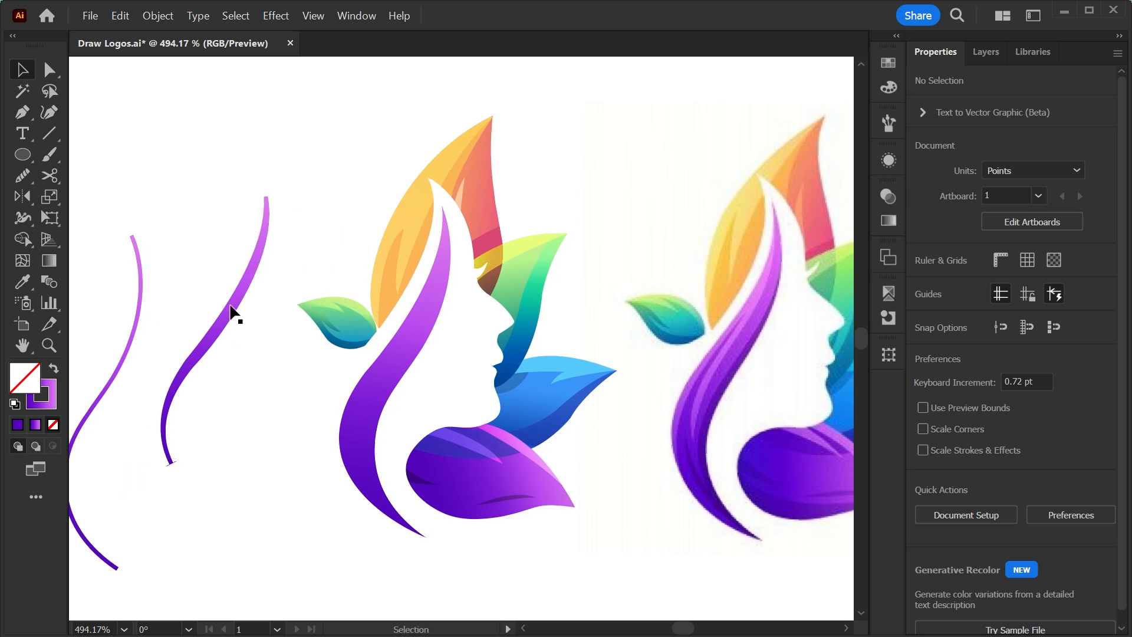
# Draw a second curved line branching down from the tapered curve's upper end and adjust its bend
pyautogui.click(21, 115)
pyautogui.click(20, 115)
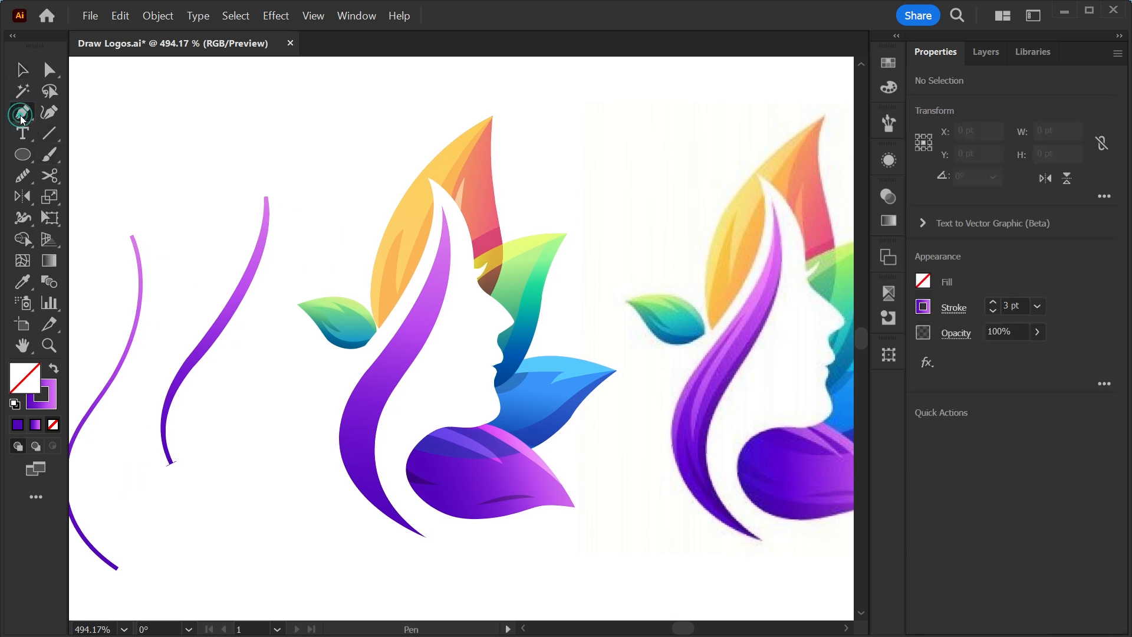
pyautogui.click(67, 116)
pyautogui.moveTo(266, 196); pyautogui.dragTo(197, 430)
pyautogui.press('a')
pyautogui.moveTo(229, 342); pyautogui.dragTo(216, 334)
pyautogui.click(197, 173)
# Taper the lower end of the new branch line to a point with the Width tool
pyautogui.press('z')
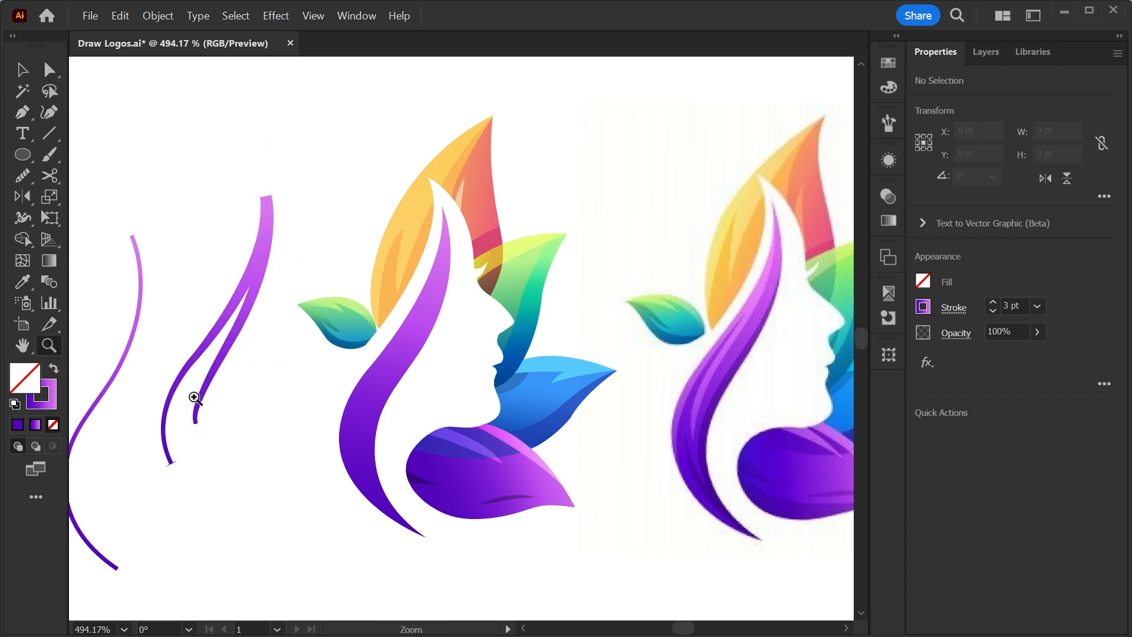
pyautogui.click(193, 398)
pyautogui.press('a')
pyautogui.click(201, 482)
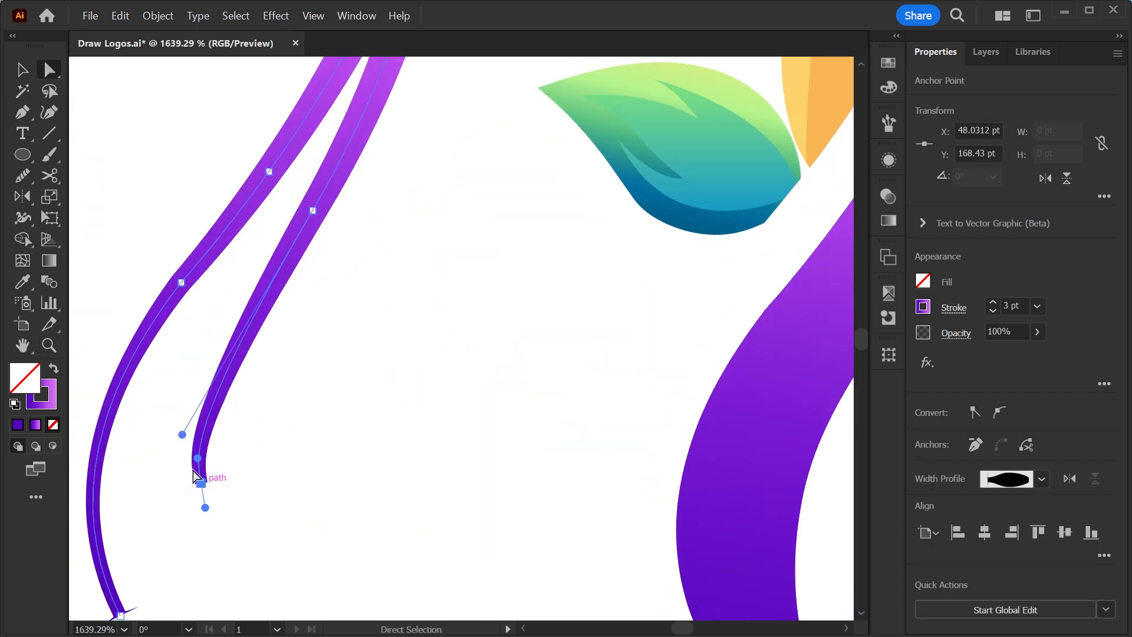
pyautogui.press('z')
pyautogui.click(195, 482)
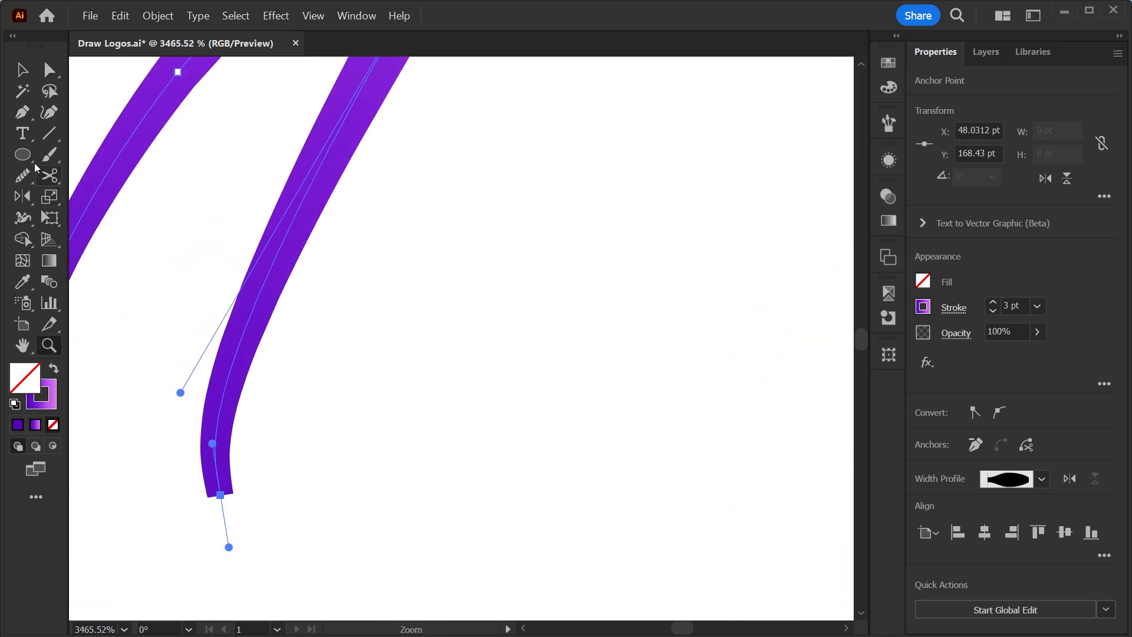
pyautogui.click(19, 220)
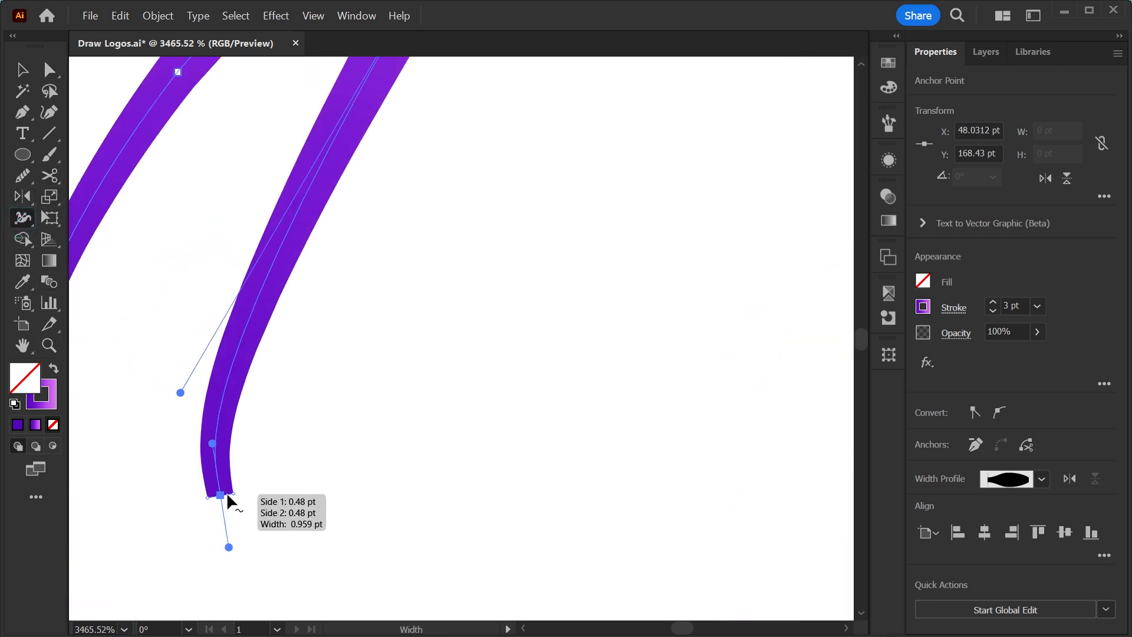
pyautogui.moveTo(233, 491)
pyautogui.mouseDown()
pyautogui.moveTo(224, 492)
pyautogui.moveTo(452, 290)
pyautogui.mouseUp()
pyautogui.moveTo(342, 447); pyautogui.dragTo(342, 410)
pyautogui.moveTo(348, 485); pyautogui.dragTo(348, 488)
pyautogui.press('v')
pyautogui.hotkey('ctrl', '0')
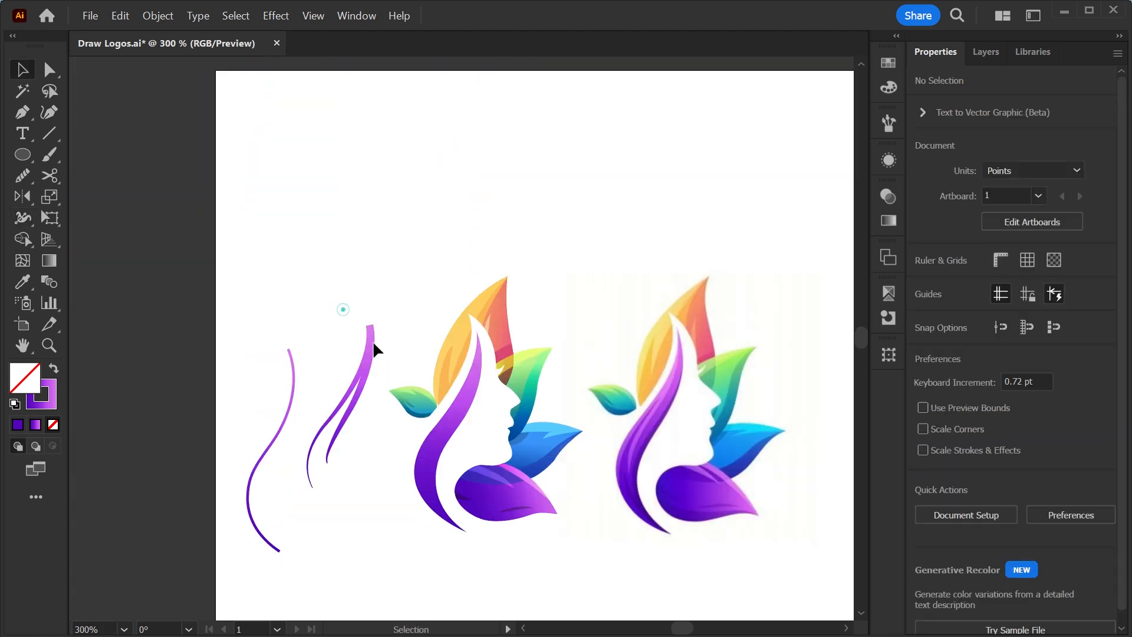
# Change the forked line's stroke to white and position it over the upper part of the purple hair strand
pyautogui.click(888, 62)
pyautogui.click(685, 91)
pyautogui.click(694, 110)
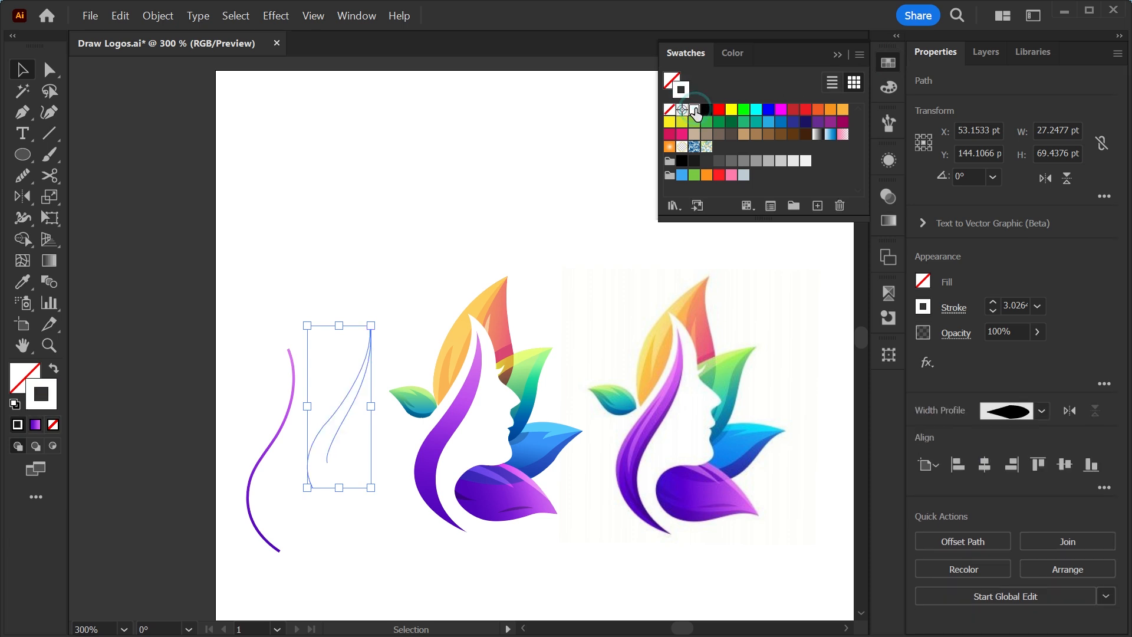
pyautogui.moveTo(343, 394); pyautogui.dragTo(457, 397)
pyautogui.scroll(5, 526, 436)
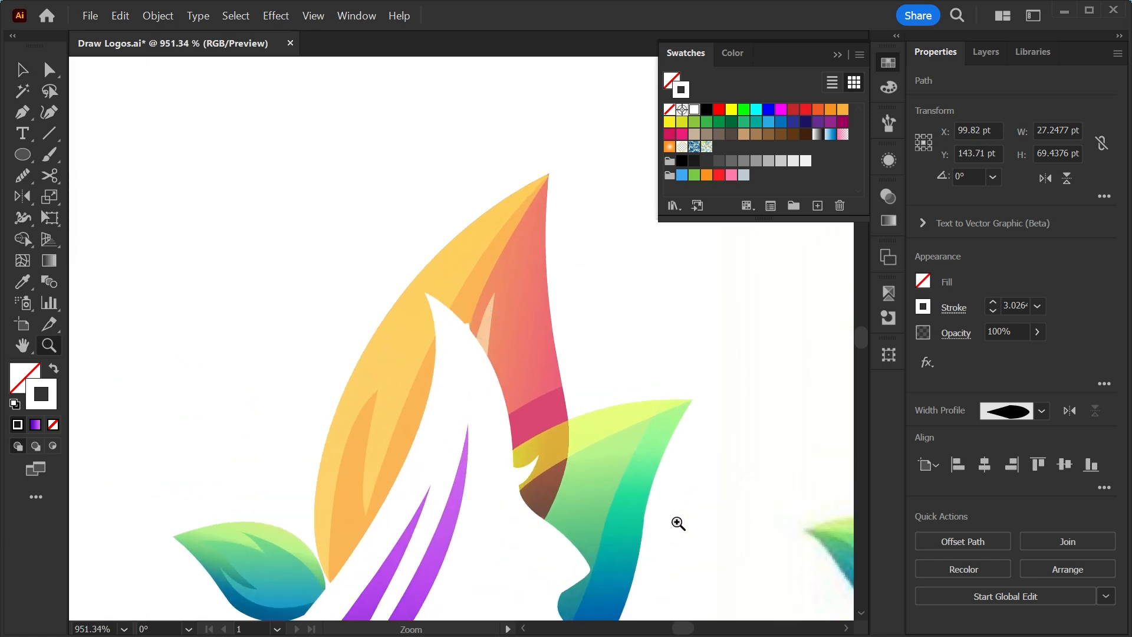
pyautogui.moveTo(341, 299); pyautogui.dragTo(341, 314)
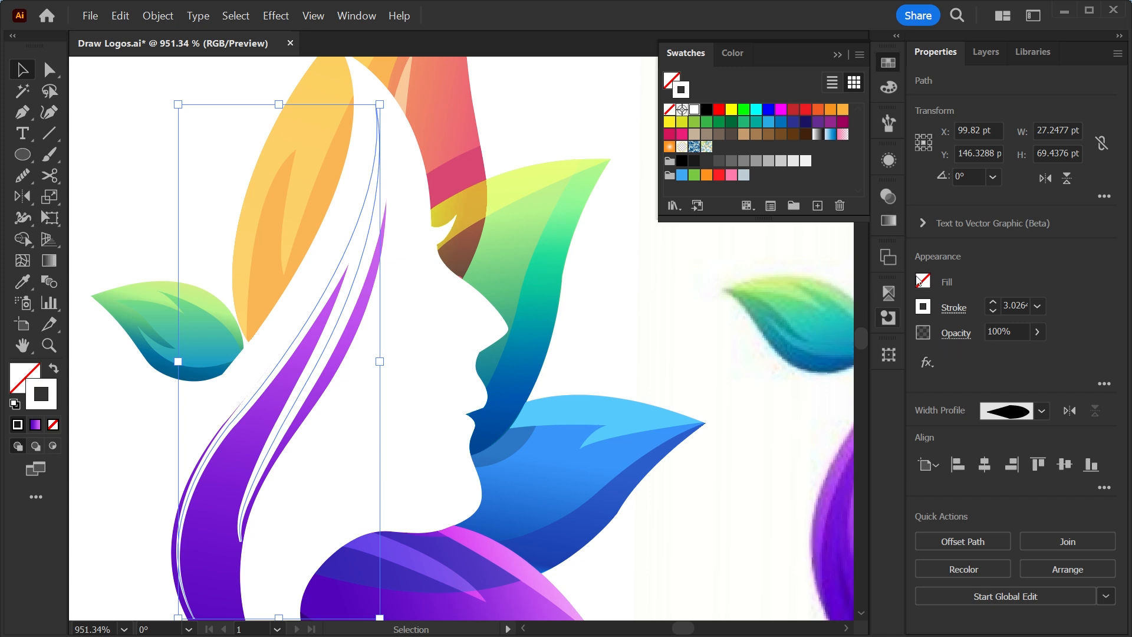
# Blend the white forked line with Overlay mode at 50% opacity
pyautogui.click(888, 197)
pyautogui.click(743, 215)
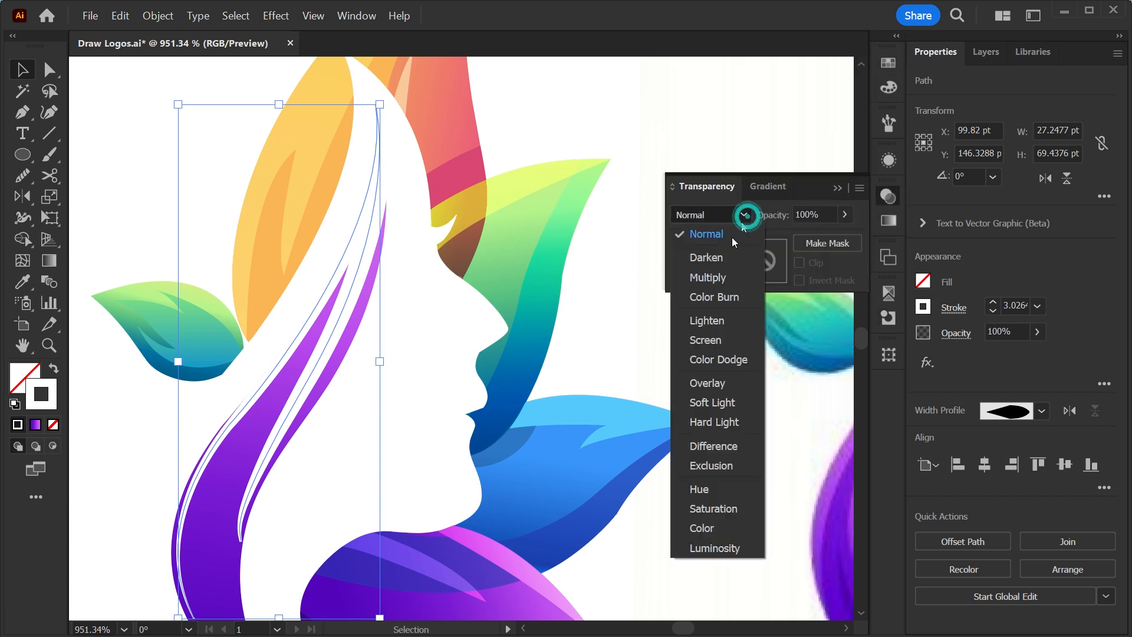
pyautogui.click(716, 377)
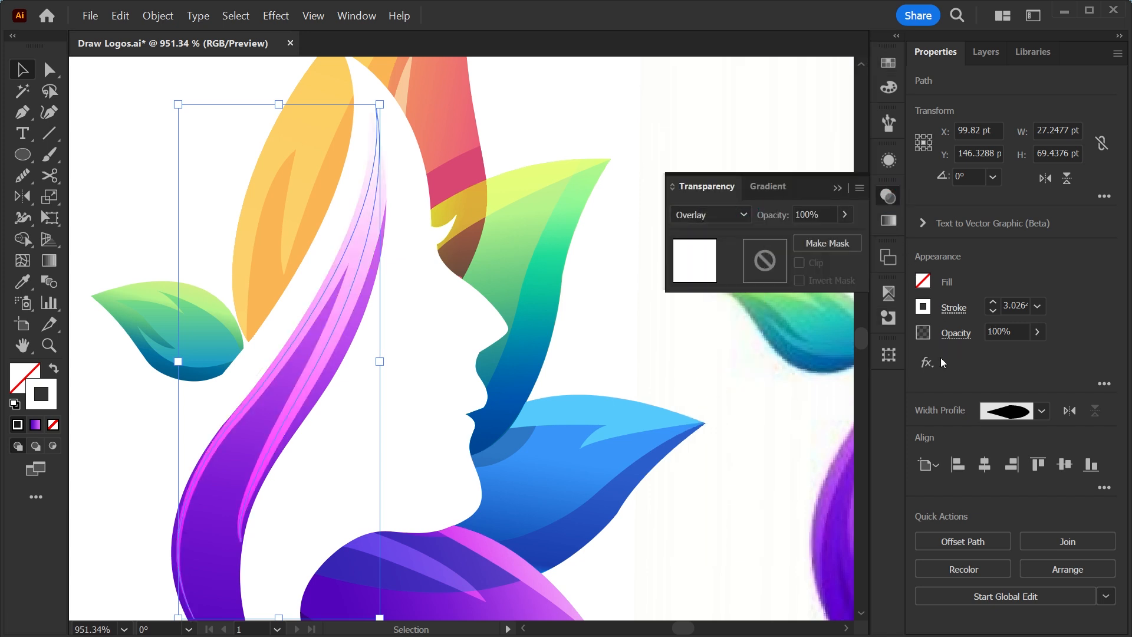
pyautogui.click(1017, 330)
pyautogui.write('50')
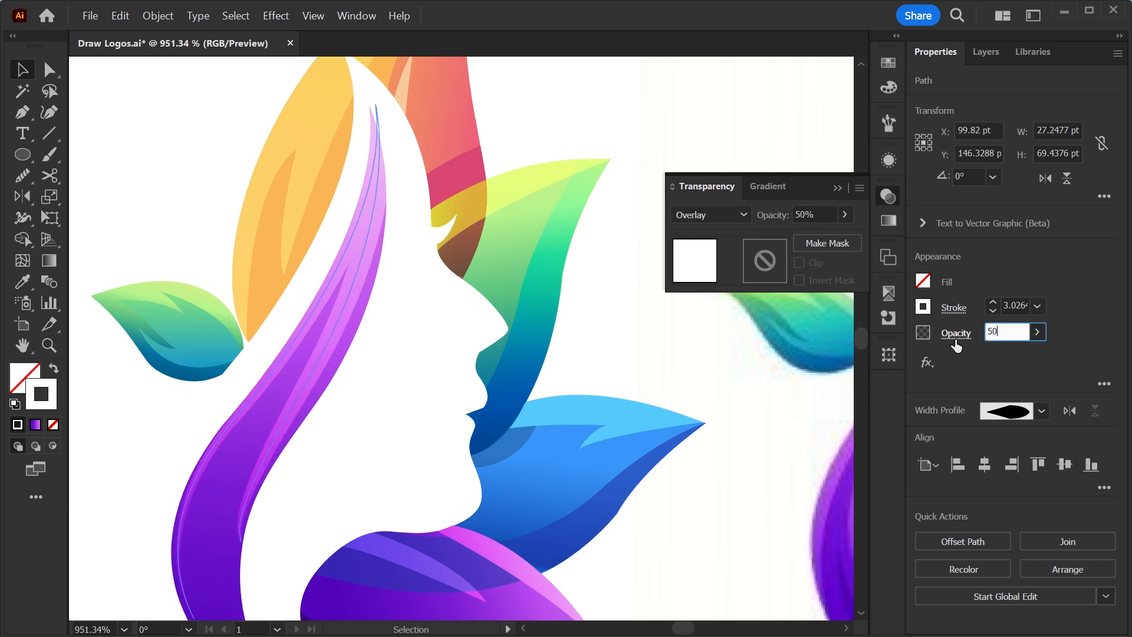
# Shorten the lower branch of the white forked line and adjust its bend and upper anchor within the purple hair strand
pyautogui.hotkey('ctrl', '-')
pyautogui.hotkey('ctrl', '-')
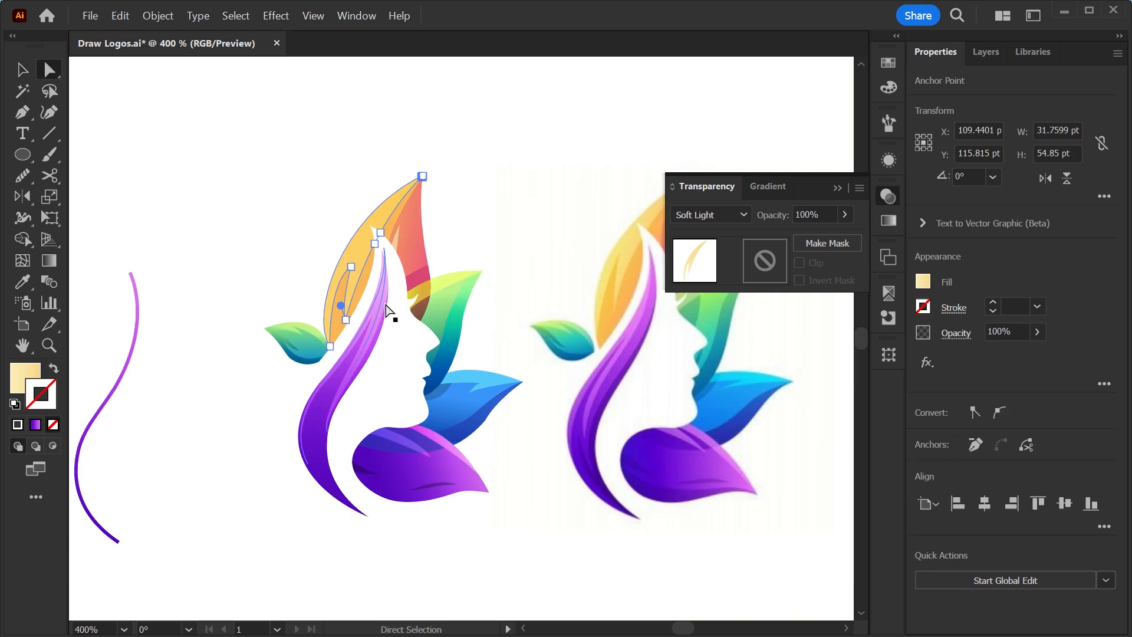
pyautogui.hotkey('ctrl', 'space')
pyautogui.moveTo(404, 291); pyautogui.dragTo(512, 374)
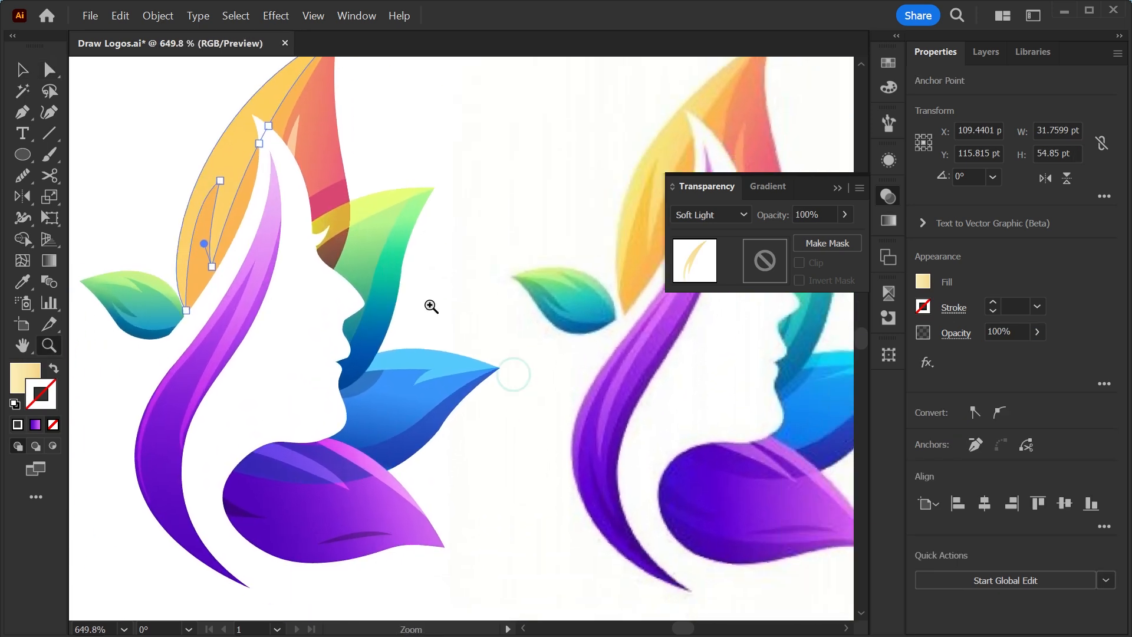
pyautogui.click(239, 331)
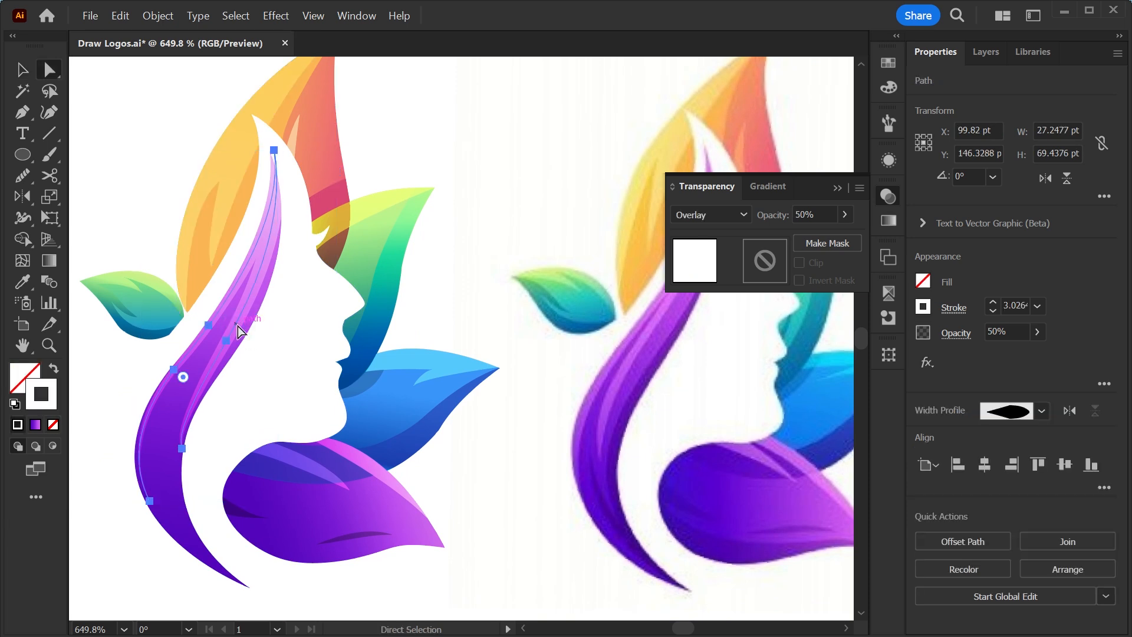
pyautogui.moveTo(184, 451); pyautogui.dragTo(182, 392)
pyautogui.moveTo(236, 318); pyautogui.dragTo(277, 258)
pyautogui.moveTo(302, 199); pyautogui.dragTo(293, 207)
pyautogui.moveTo(274, 151); pyautogui.dragTo(271, 152)
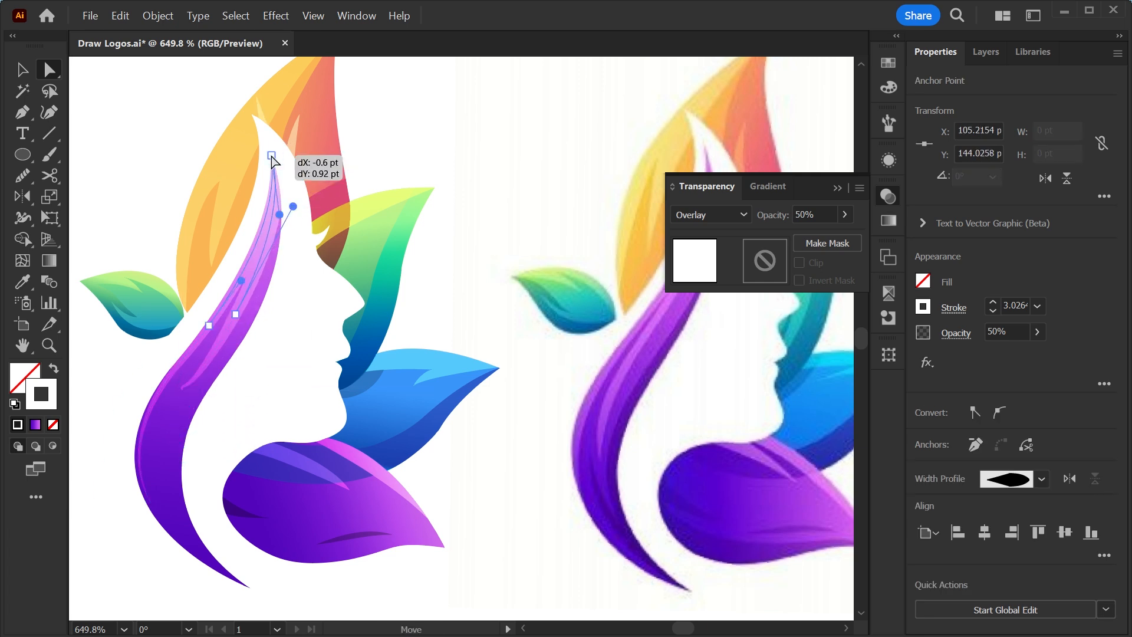
# Refine the forked highlight's anchors and curve so it follows the purple strand, and deselect the artwork
pyautogui.click(184, 389)
pyautogui.hotkey('ctrl', 'z')
pyautogui.scroll(5, 139, 197)
pyautogui.moveTo(399, 111); pyautogui.dragTo(393, 113)
pyautogui.moveTo(435, 215); pyautogui.dragTo(417, 211)
pyautogui.moveTo(310, 452); pyautogui.dragTo(298, 461)
pyautogui.press('v')
pyautogui.scroll(-5, 313, 448)
pyautogui.click(321, 442)
pyautogui.hscroll(3, 292, 366)
pyautogui.click(225, 461)
pyautogui.scroll(-4, 227, 462)
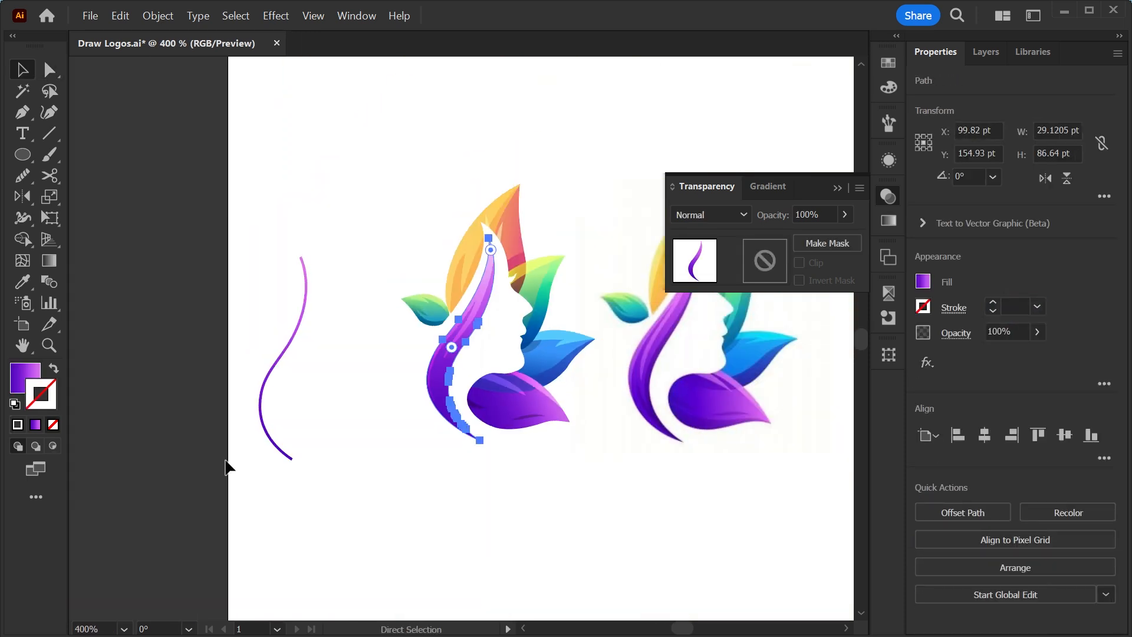
pyautogui.click(487, 495)
# Taper the upper end of the separate purple gradient curve to a point with the Width tool
pyautogui.press('z')
pyautogui.scroll(3, 598, 472)
pyautogui.hscroll(3, 625, 483)
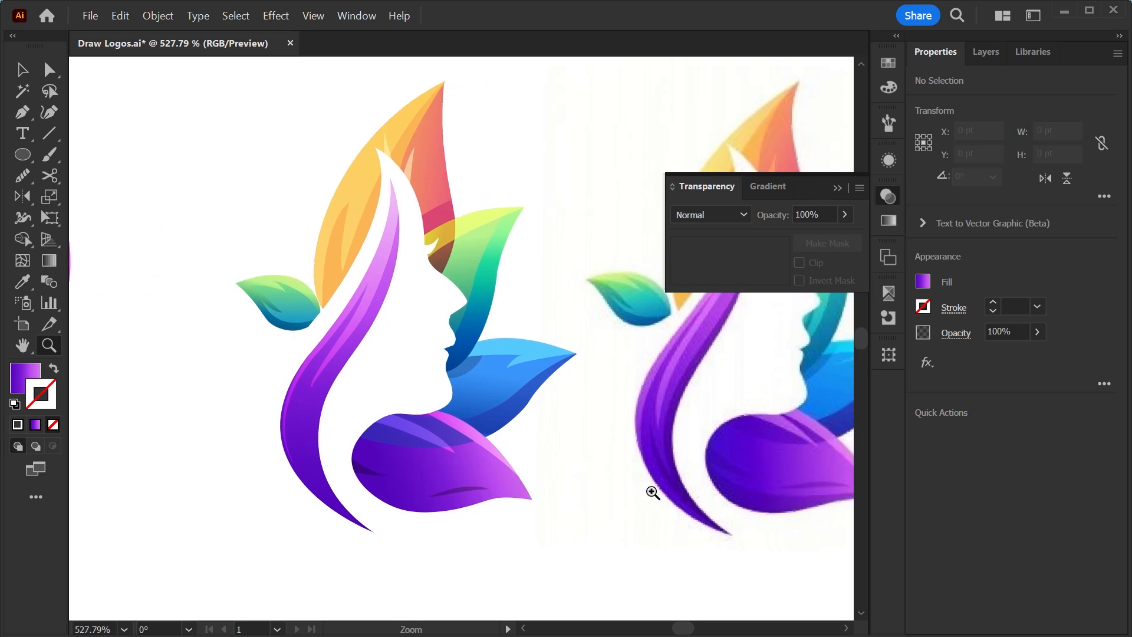
pyautogui.press('v')
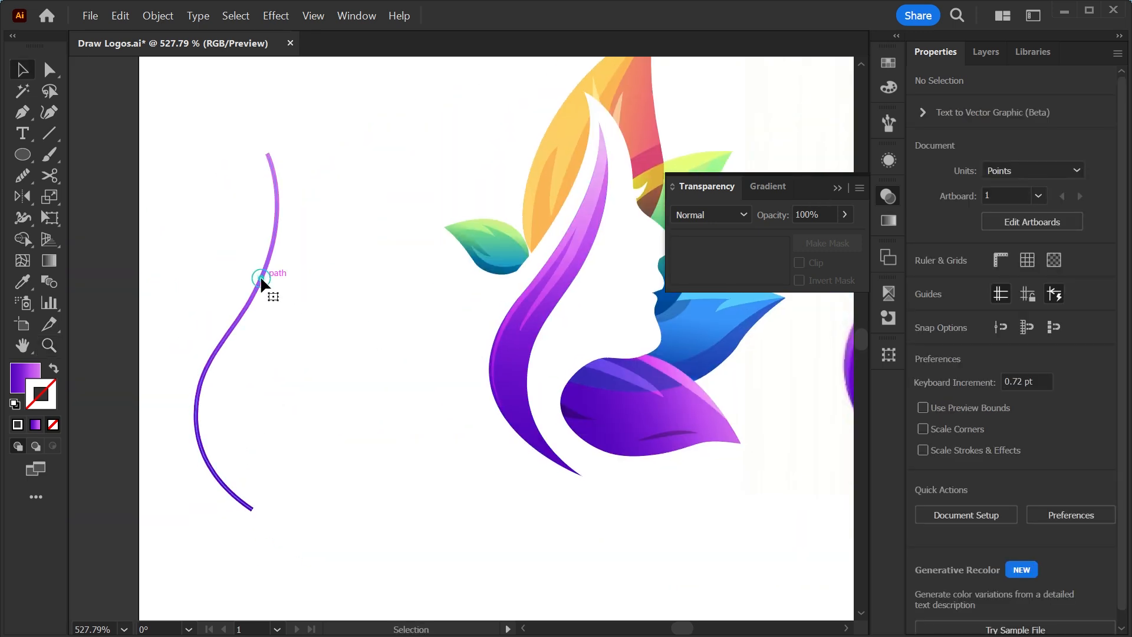
pyautogui.click(260, 275)
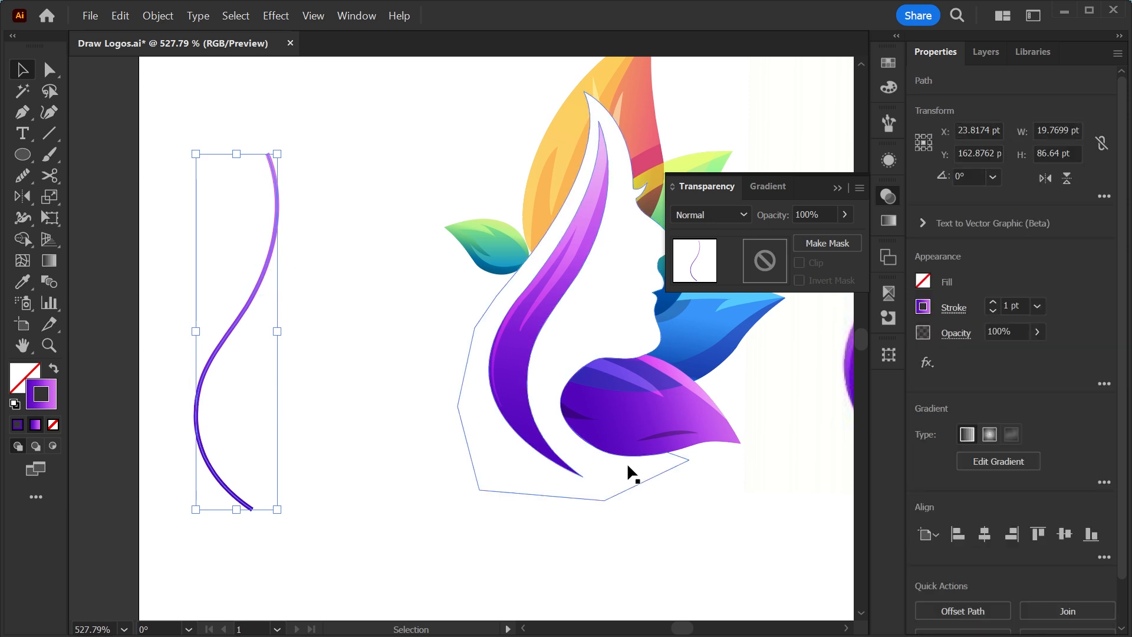
pyautogui.press('z')
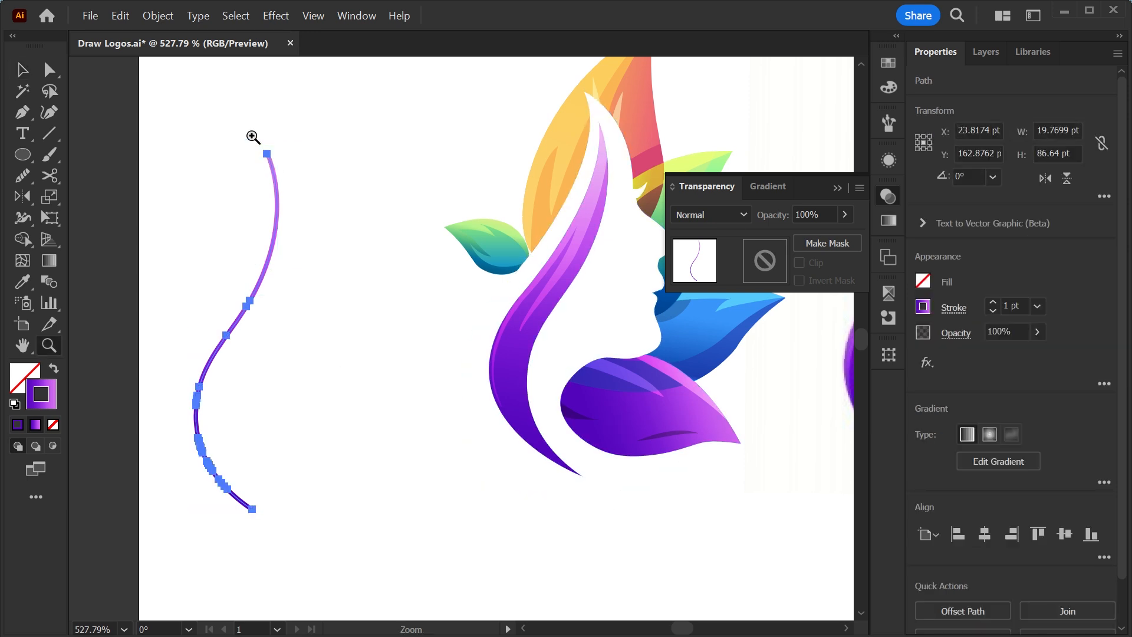
pyautogui.moveTo(252, 137); pyautogui.dragTo(587, 351)
pyautogui.press('v')
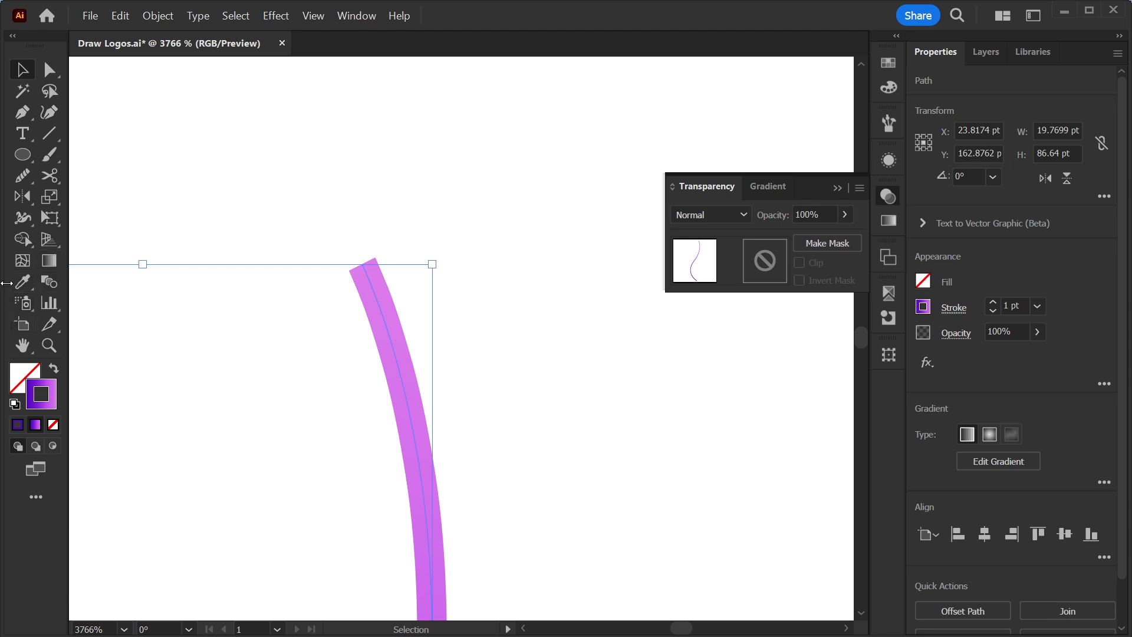
pyautogui.click(20, 221)
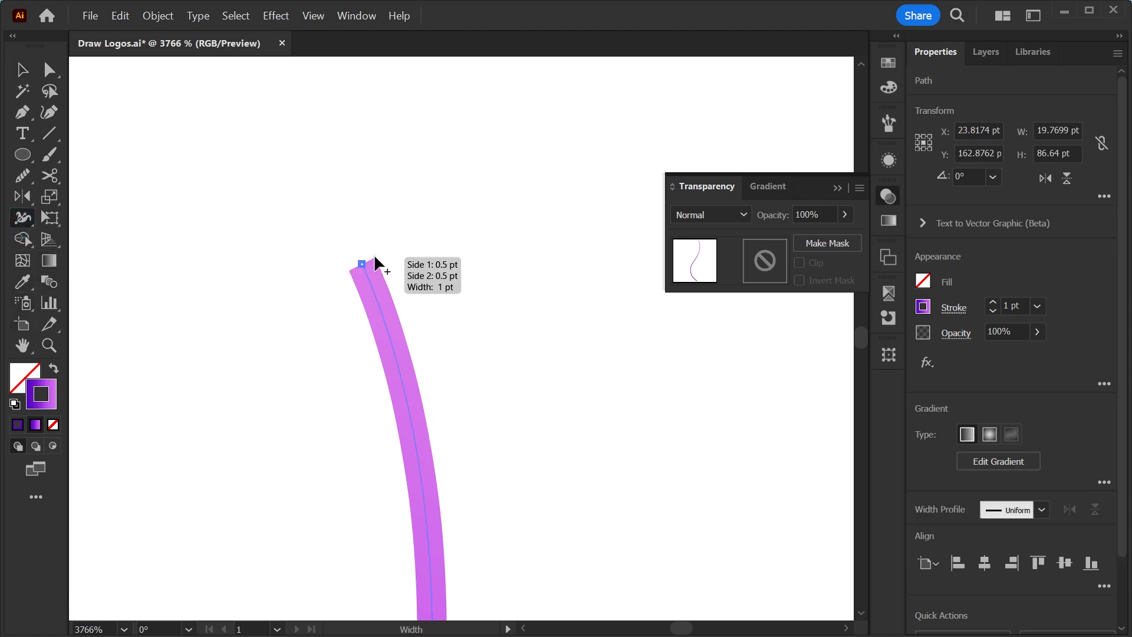
pyautogui.moveTo(359, 260); pyautogui.dragTo(360, 261)
# Taper the lower end of the separate curve to a point with the Width tool and deselect it
pyautogui.scroll(-5, 401, 349)
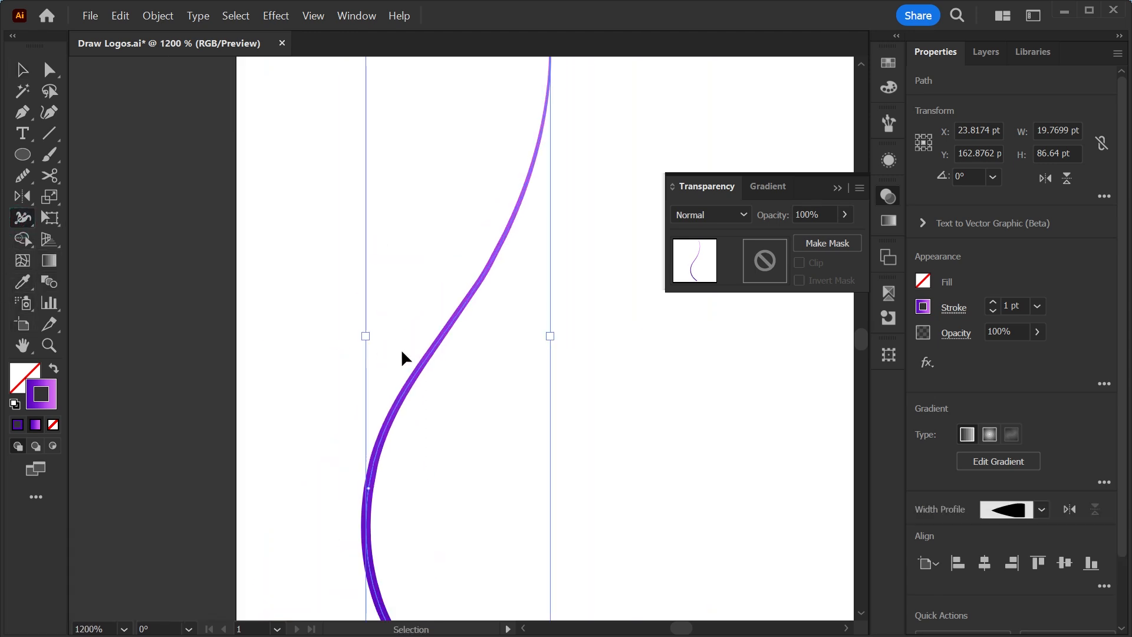
pyautogui.press('z')
pyautogui.moveTo(466, 525); pyautogui.dragTo(601, 595)
pyautogui.moveTo(485, 546); pyautogui.dragTo(507, 484)
pyautogui.click(26, 223)
pyautogui.press('v')
pyautogui.click(585, 479)
# Change the tapered curve's stroke from the gradient to black
pyautogui.hotkey('ctrl', '-')
pyautogui.hotkey('ctrl', '-')
pyautogui.hotkey('ctrl', '-')
pyautogui.hotkey('ctrl', '-')
pyautogui.hotkey('ctrl', '-')
pyautogui.hotkey('ctrl', '-')
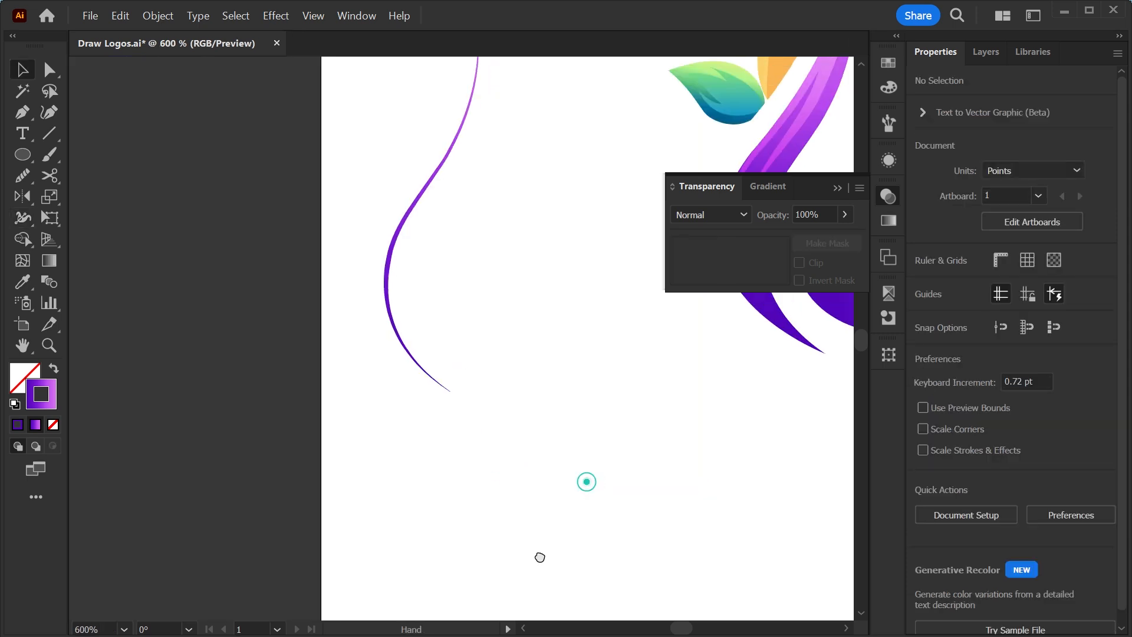
pyautogui.moveTo(361, 274); pyautogui.dragTo(362, 275)
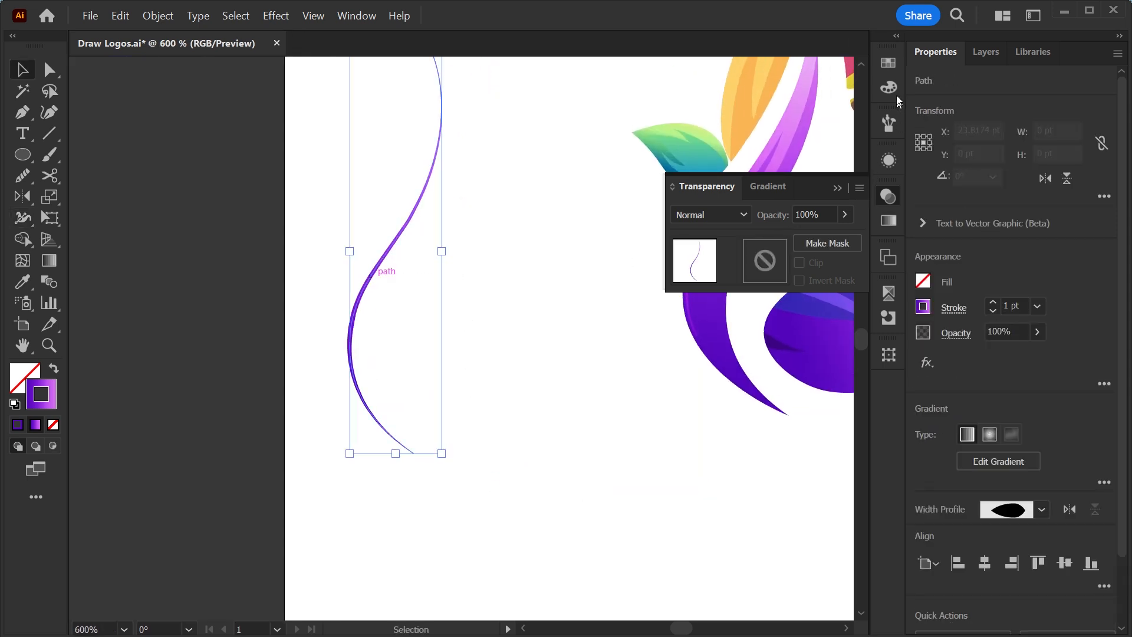
pyautogui.click(888, 63)
pyautogui.click(706, 109)
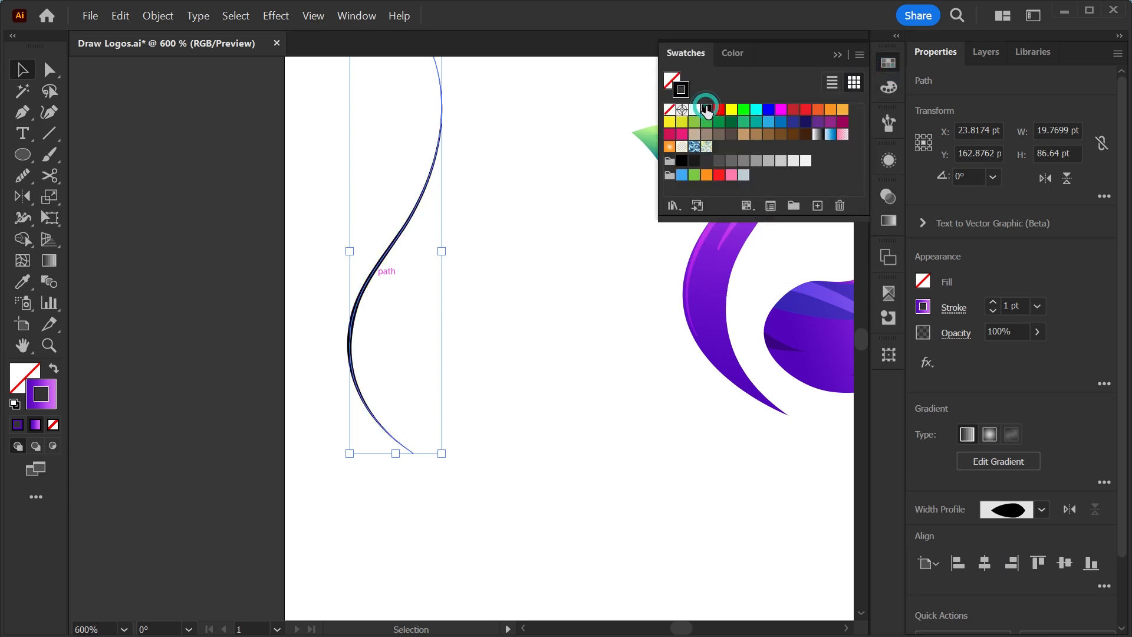
# Blend the black tapered curve with Multiply mode at 50% opacity
pyautogui.click(891, 199)
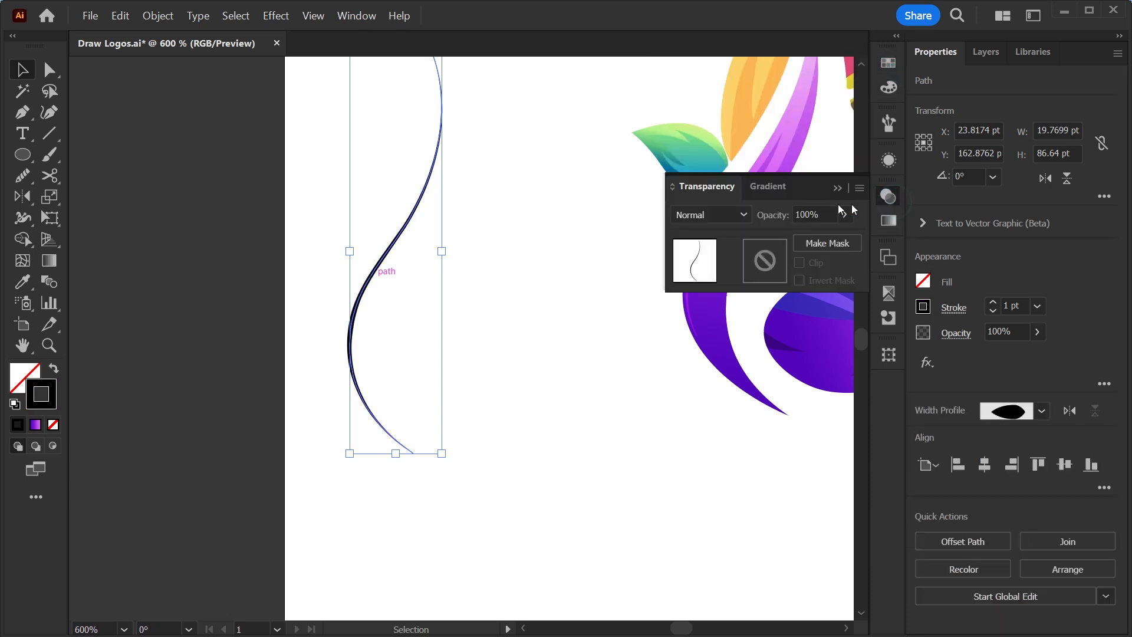
pyautogui.click(744, 215)
pyautogui.click(717, 282)
pyautogui.click(1012, 329)
pyautogui.write('50')
pyautogui.click(727, 487)
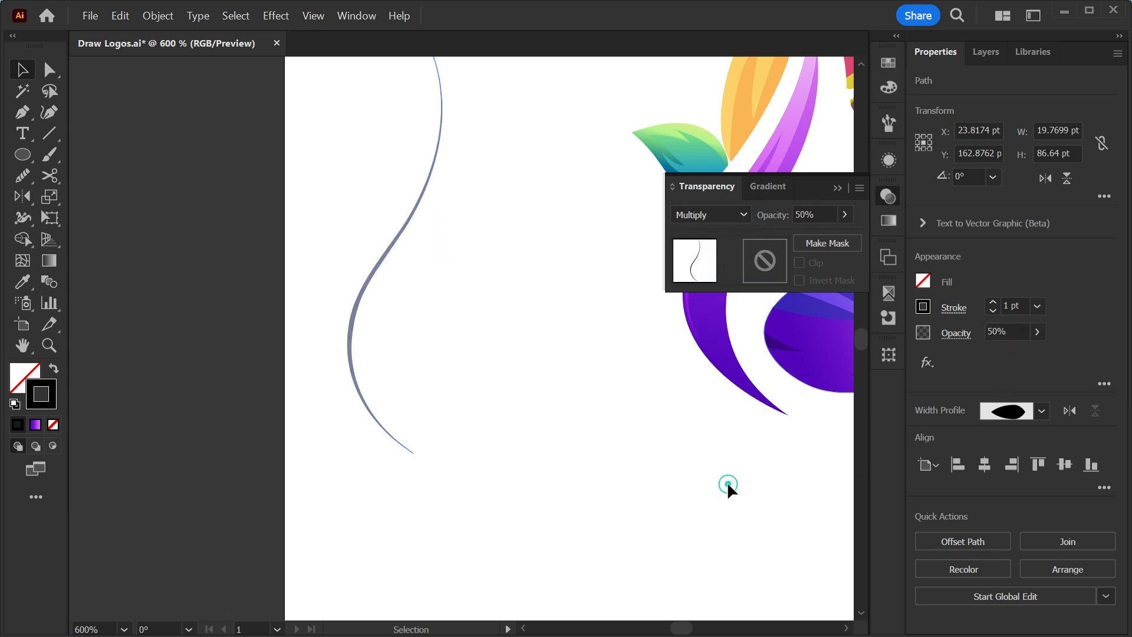
# Move the black tapered curve onto the purple hair strand, aligning it along the strand's edge facing the woman's profile
pyautogui.moveTo(336, 301); pyautogui.dragTo(582, 272)
pyautogui.press('z')
pyautogui.moveTo(585, 207); pyautogui.dragTo(749, 453)
pyautogui.press('space')
pyautogui.moveTo(748, 452); pyautogui.dragTo(618, 306)
pyautogui.moveTo(429, 259); pyautogui.dragTo(429, 260)
pyautogui.moveTo(300, 338); pyautogui.dragTo(297, 341)
pyautogui.moveTo(343, 373); pyautogui.dragTo(571, 518)
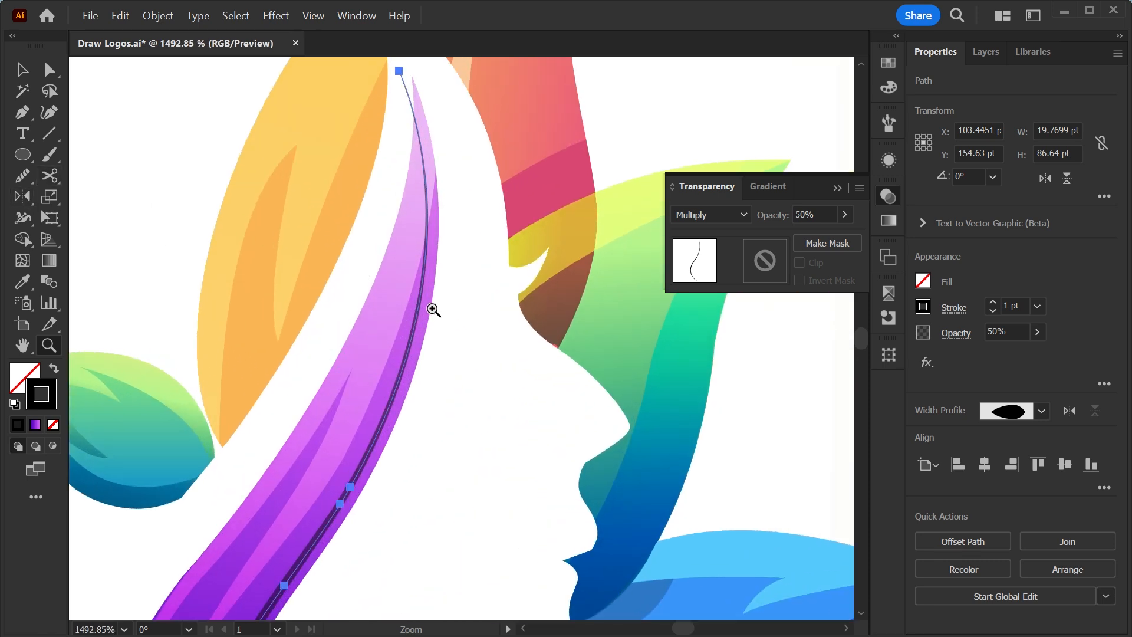
# Cut the dark curve with the Scissors tool partway down the strand and delete the upper piece
pyautogui.press('v')
pyautogui.click(49, 175)
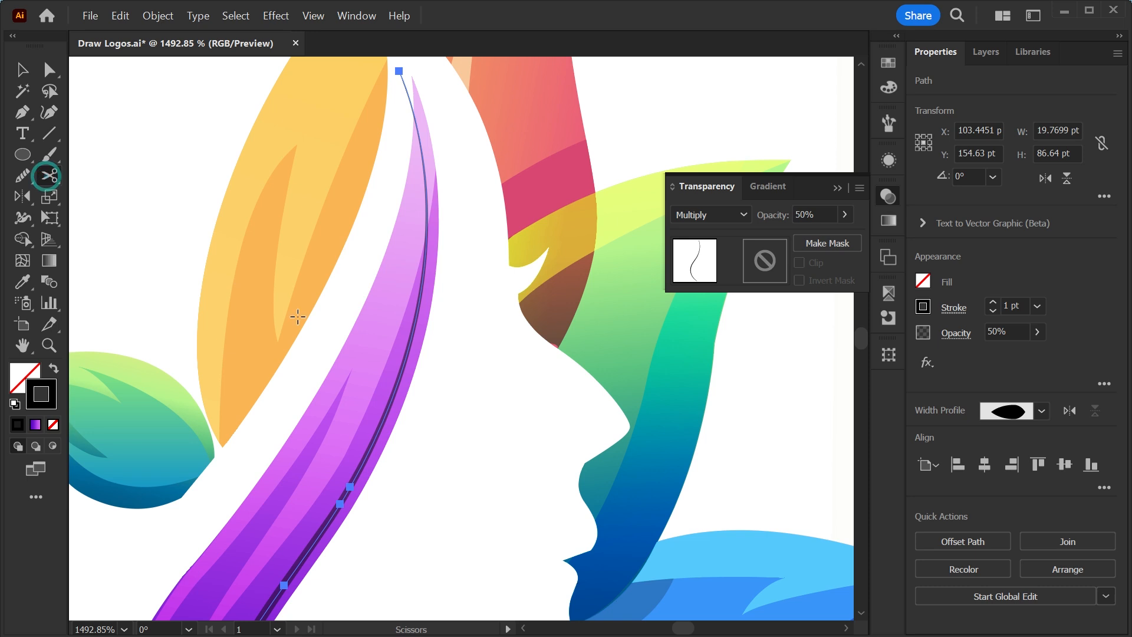
pyautogui.click(405, 362)
pyautogui.press('v')
pyautogui.moveTo(417, 328); pyautogui.dragTo(436, 302)
pyautogui.press('Delete')
# Reposition the dark curve's cut upper end onto the purple strand's edge
pyautogui.press('a')
pyautogui.moveTo(202, 619); pyautogui.dragTo(414, 366)
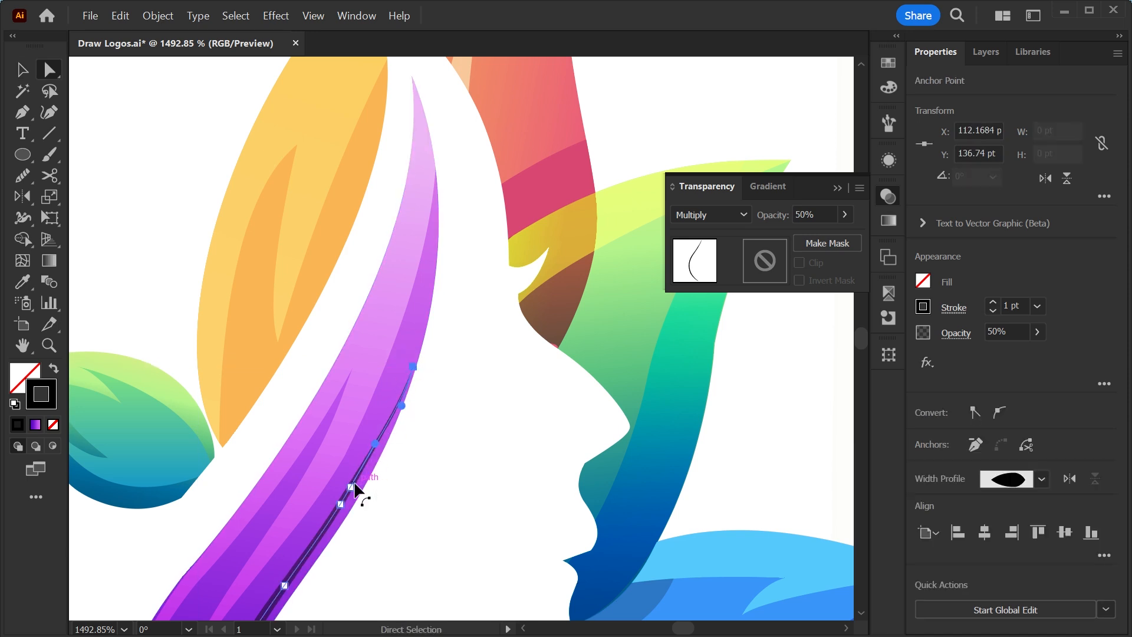
# Undo the last anchor edit on the purple hair strand's shadow line and select the whole line
pyautogui.hotkey('ctrl', 'z')
pyautogui.scroll(-8, 385, 526)
pyautogui.press('v')
pyautogui.moveTo(294, 328); pyautogui.dragTo(304, 331)
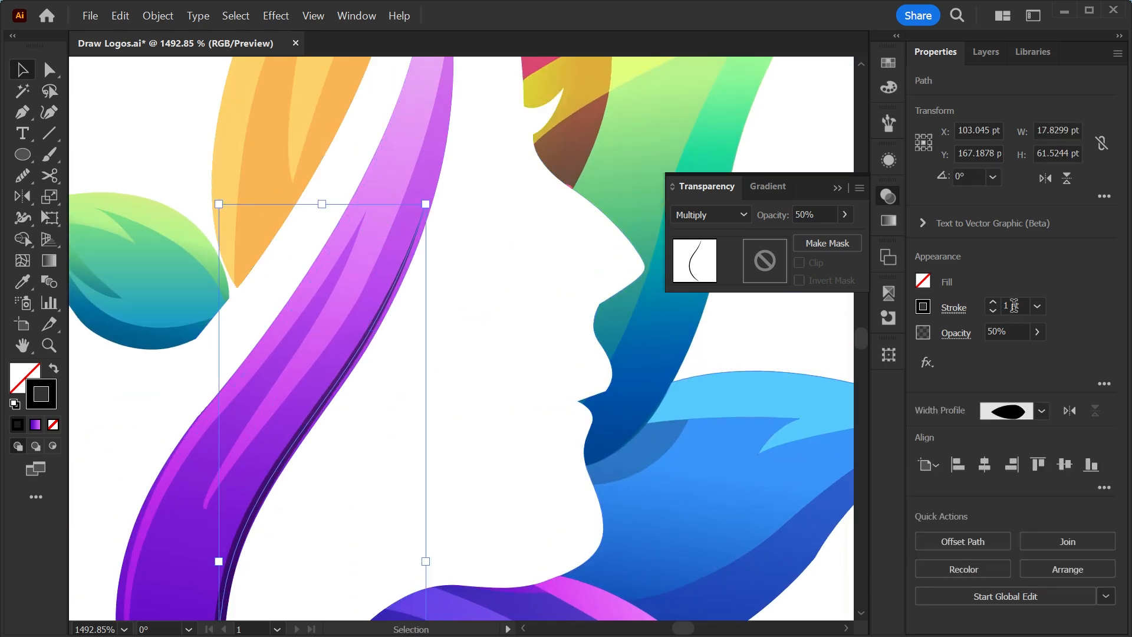
# Try a 2 pt stroke weight on the hair strand's shadow line
pyautogui.click(1013, 305)
pyautogui.write('2')
pyautogui.press('Return')
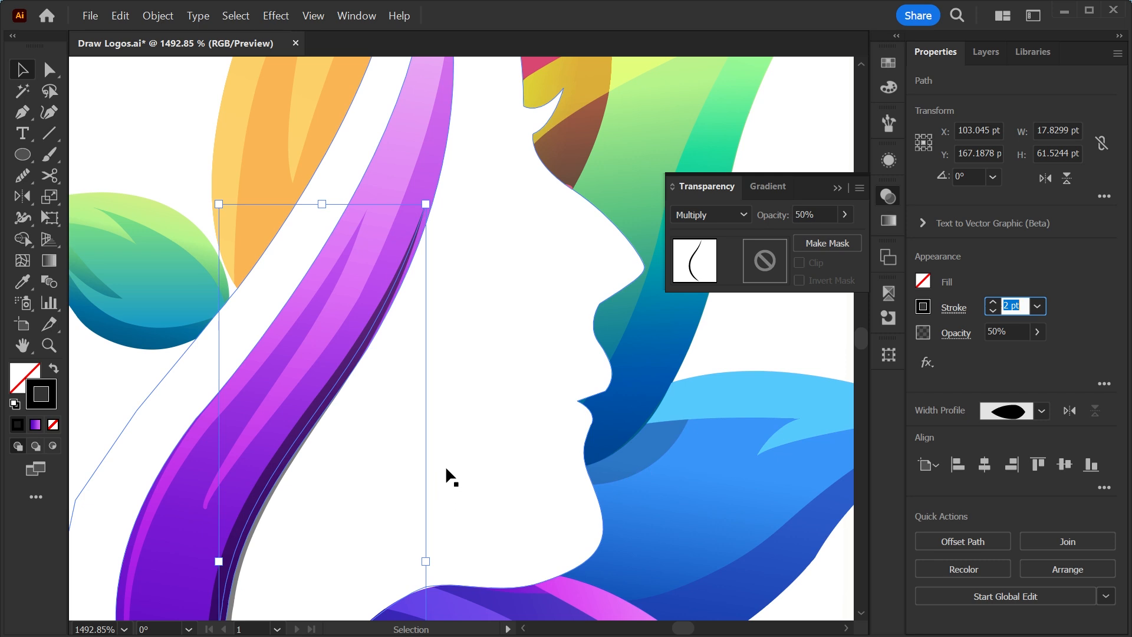
pyautogui.hotkey('ctrl', '-')
pyautogui.hotkey('ctrl', '-')
pyautogui.hotkey('ctrl', '-')
pyautogui.write('1')
pyautogui.moveTo(419, 358); pyautogui.dragTo(524, 497)
pyautogui.hotkey('ctrl', 'z')
# Select the shadow line along the hair strand's inner edge and set its opacity to 40%
pyautogui.click(526, 317)
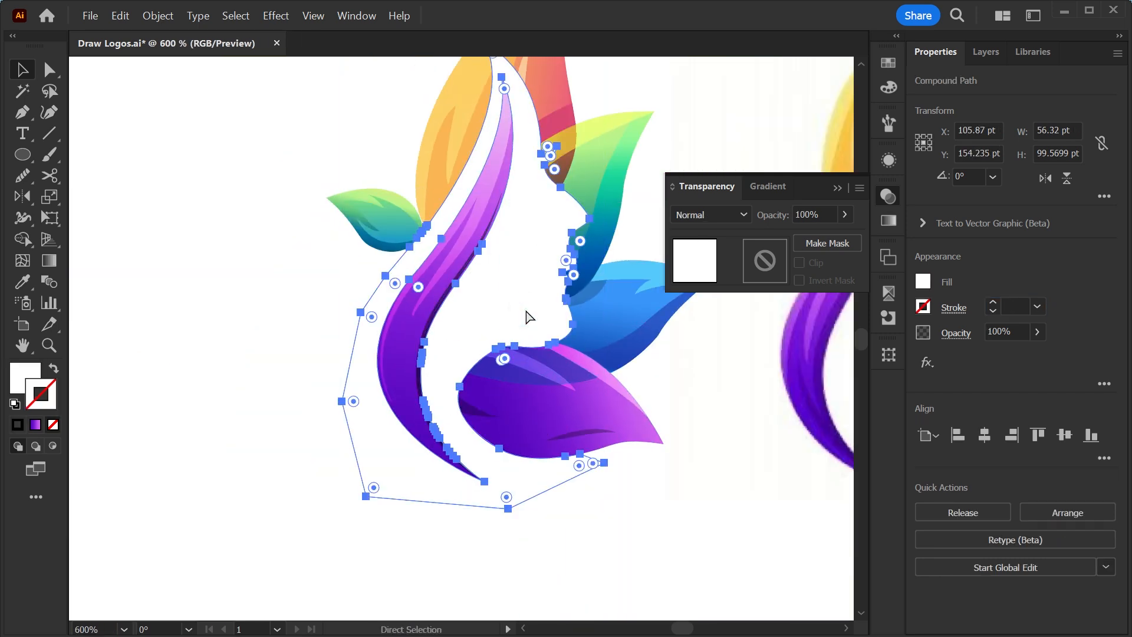
pyautogui.scroll(2, 470, 386)
pyautogui.click(473, 383)
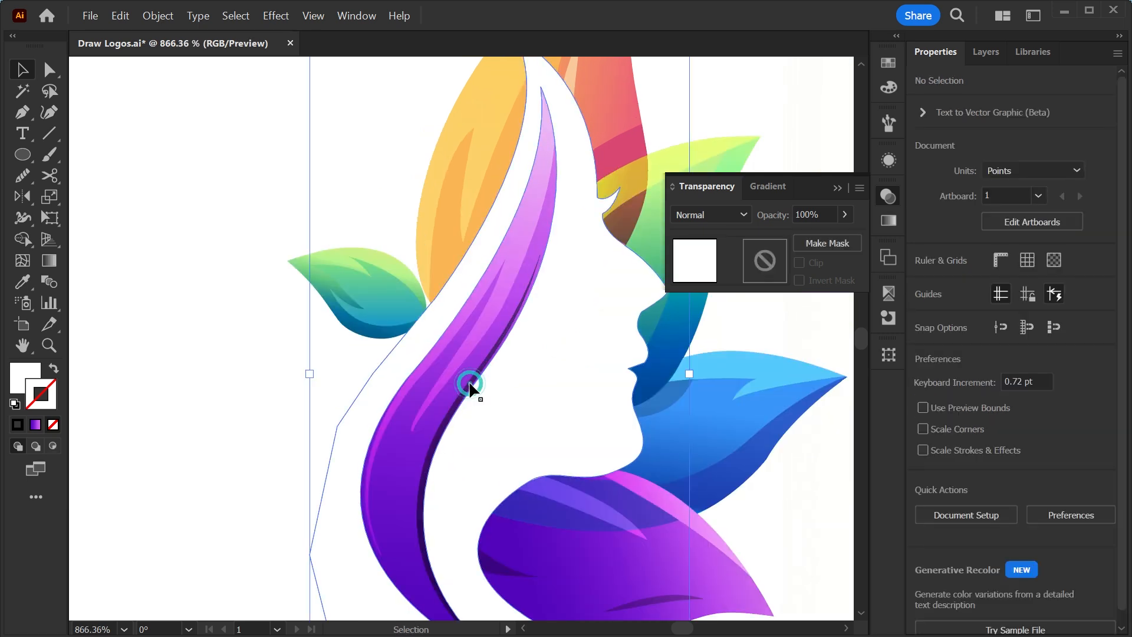
pyautogui.click(278, 397)
pyautogui.moveTo(423, 483)
pyautogui.mouseDown()
pyautogui.moveTo(401, 480)
pyautogui.moveTo(422, 483)
pyautogui.mouseUp()
pyautogui.click(422, 483)
pyautogui.click(1005, 331)
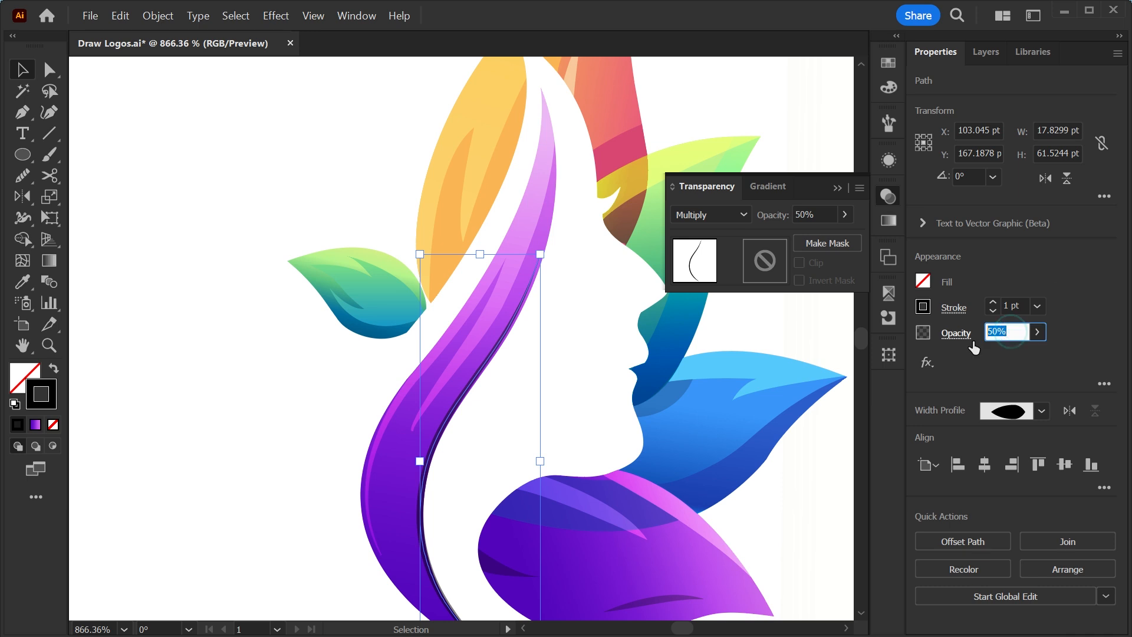
pyautogui.write('40')
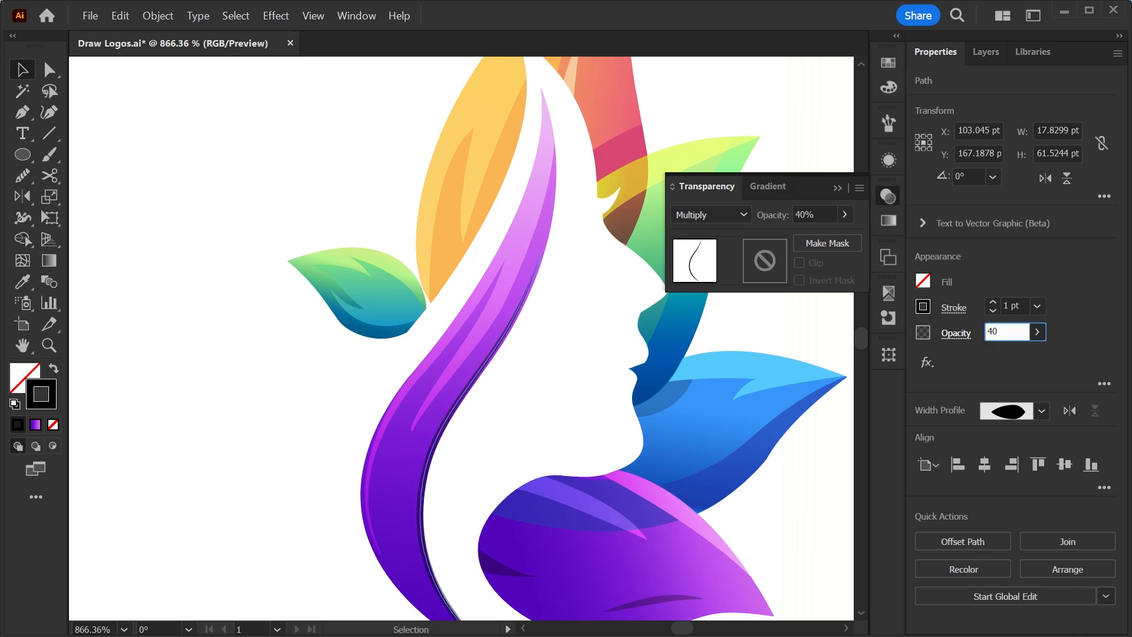
# Draw a curved shadow line with the Pen tool inside the lower hair strand, running down to its tip
pyautogui.hotkey('ctrl', '-')
pyautogui.moveTo(490, 432); pyautogui.dragTo(260, 369)
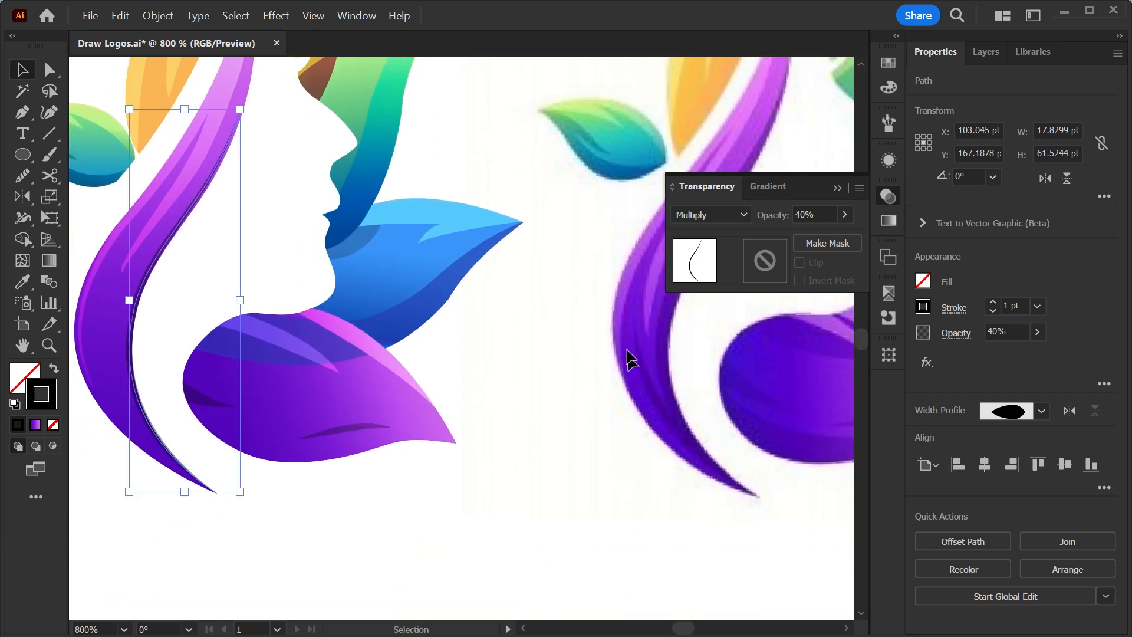
pyautogui.moveTo(257, 488); pyautogui.dragTo(480, 559)
pyautogui.moveTo(361, 422); pyautogui.dragTo(481, 336)
pyautogui.press('p')
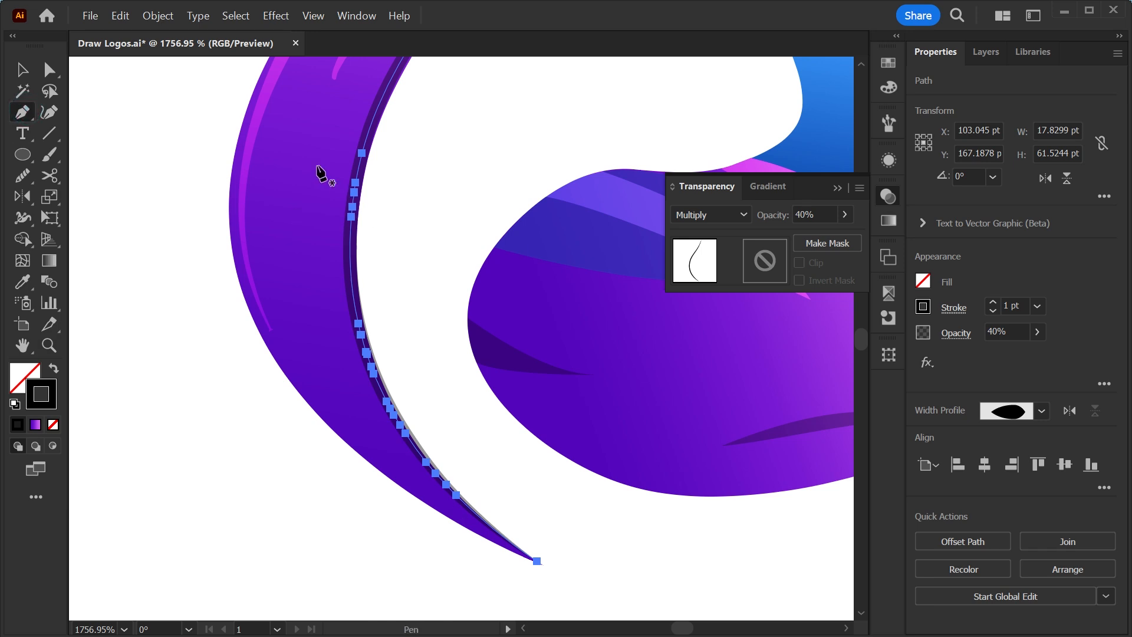
pyautogui.keyDown('ctrl'); pyautogui.click(317, 164); pyautogui.keyUp('ctrl')
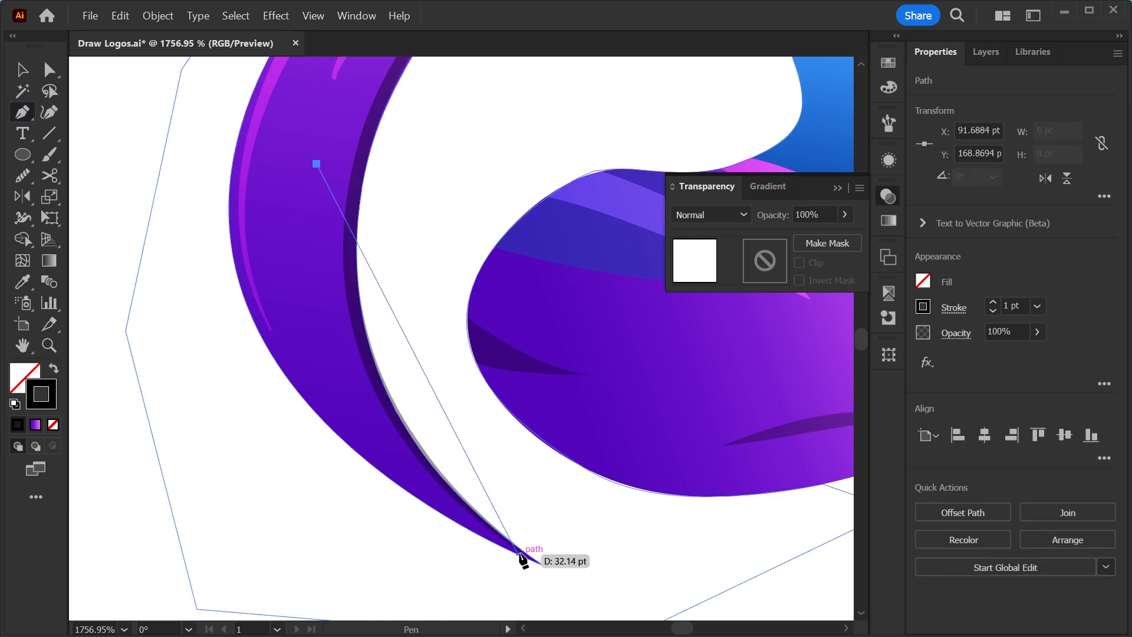
pyautogui.moveTo(537, 562)
pyautogui.mouseDown()
pyautogui.moveTo(708, 588)
pyautogui.moveTo(755, 621)
pyautogui.moveTo(723, 620)
pyautogui.moveTo(613, 540)
pyautogui.moveTo(807, 575)
pyautogui.mouseUp()
pyautogui.moveTo(409, 304); pyautogui.dragTo(398, 484)
# Adjust the new shadow line's thickness near its upper part with the Width tool and deselect it
pyautogui.press('v')
pyautogui.click(1019, 308)
pyautogui.write('va')
pyautogui.click(24, 219)
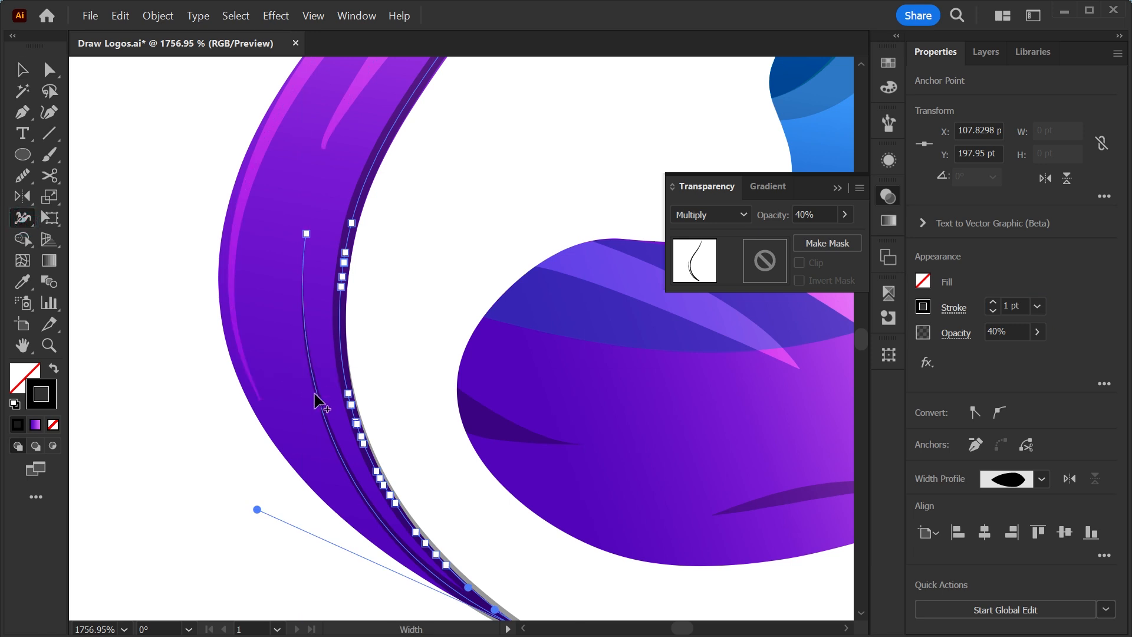
pyautogui.moveTo(325, 394); pyautogui.dragTo(326, 398)
pyautogui.press('v')
pyautogui.click(224, 496)
# Compare the finished logo with the reference image beside it and collapse the transparency settings
pyautogui.hotkey('ctrl', '-')
pyautogui.hotkey('ctrl', '-')
pyautogui.hotkey('ctrl', '-')
pyautogui.hotkey('ctrl', '-')
pyautogui.click(182, 466)
pyautogui.click(505, 383)
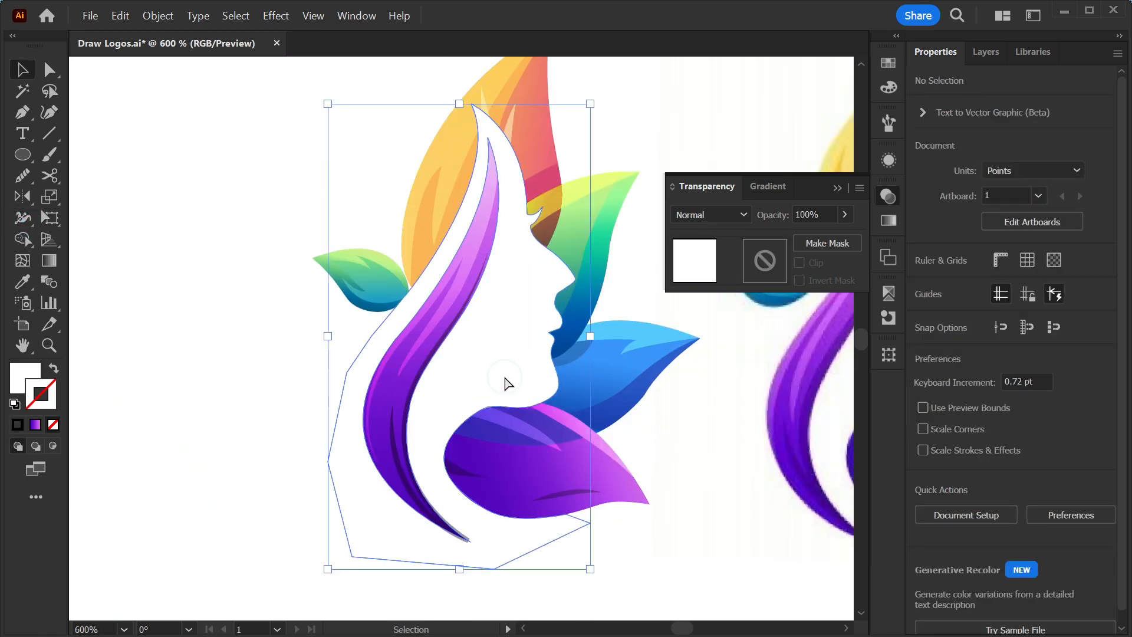
pyautogui.press('ctrl')
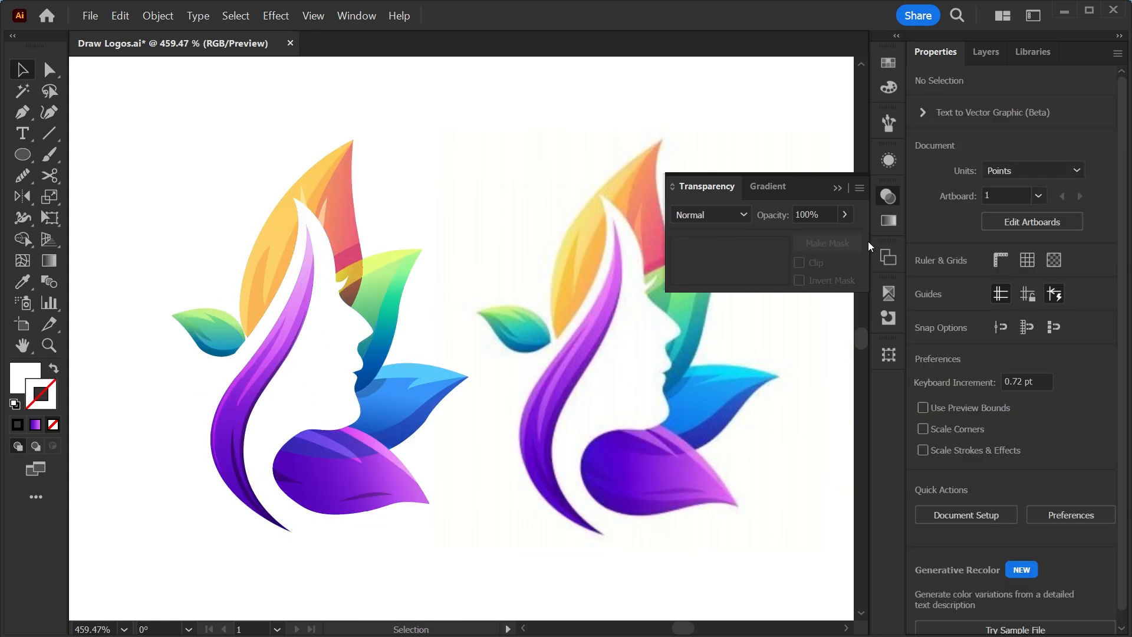
pyautogui.click(837, 187)
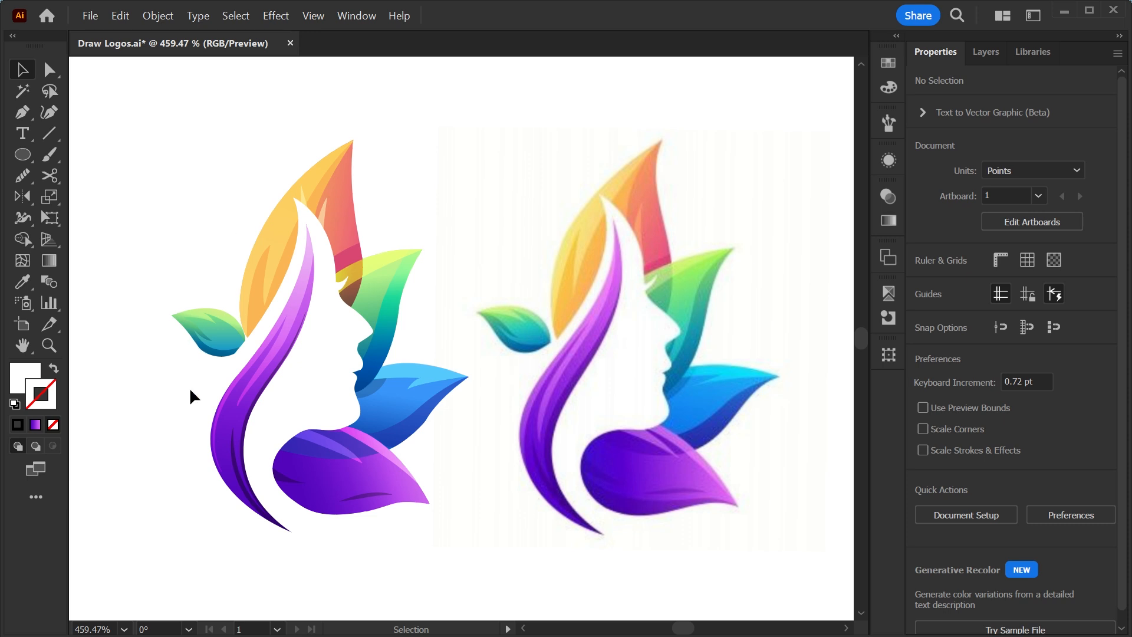
# Try to move the small green leaf slightly outward from the orange petal
pyautogui.moveTo(179, 264); pyautogui.dragTo(219, 352)
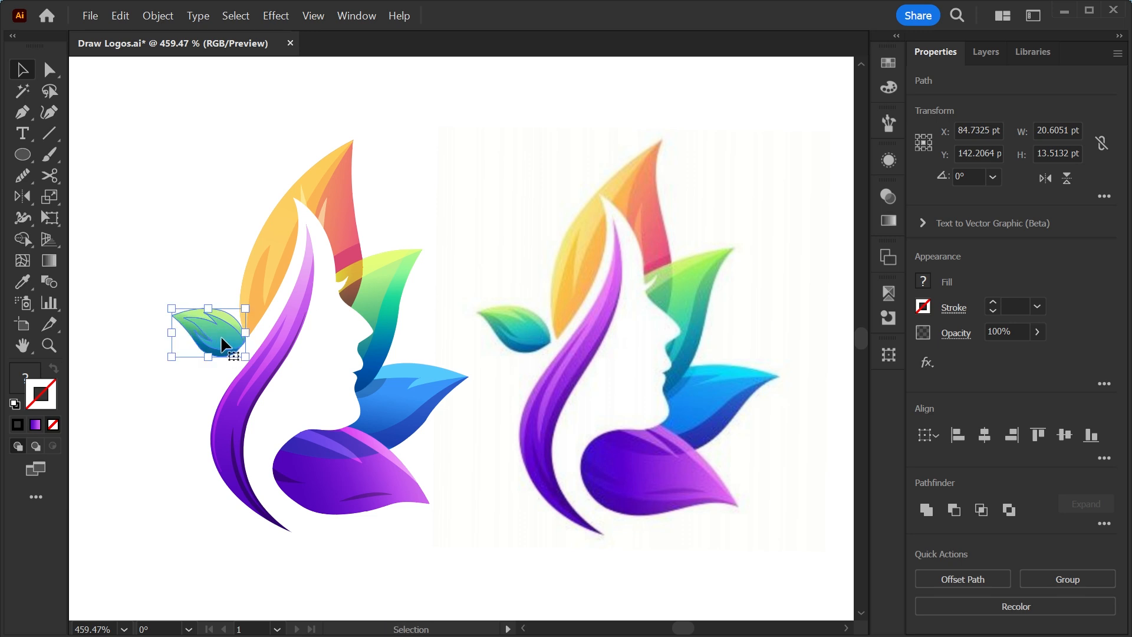
pyautogui.moveTo(220, 335); pyautogui.dragTo(202, 327)
pyautogui.hotkey('ctrl', 'z')
pyautogui.click(169, 416)
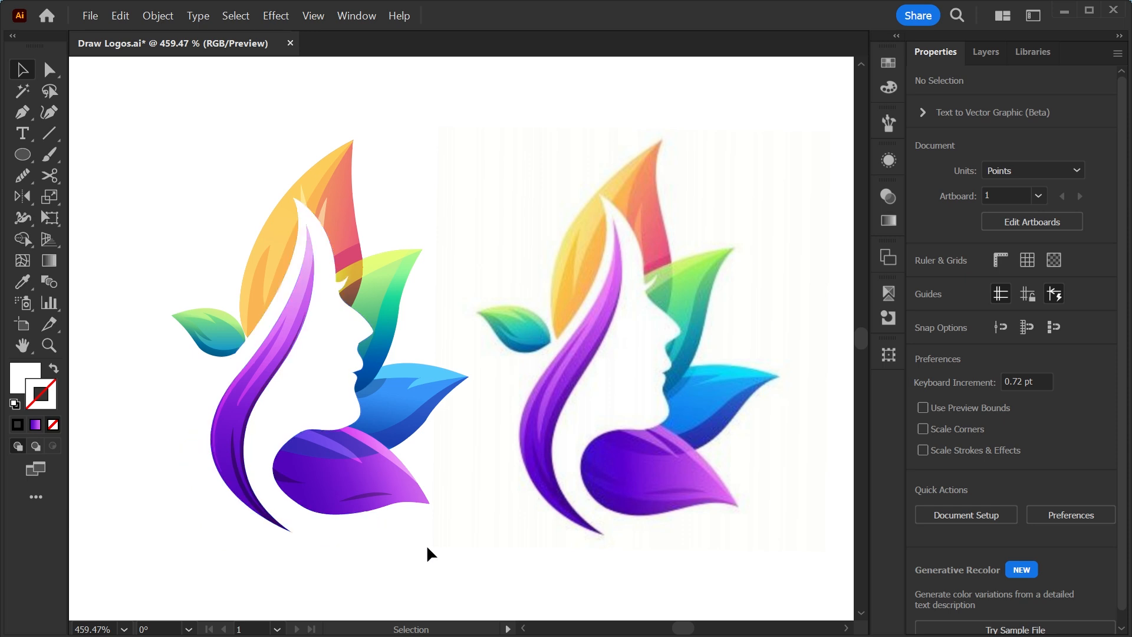
# Delete the reference image of the woman's face and group all the paths of the drawn logo
pyautogui.click(600, 426)
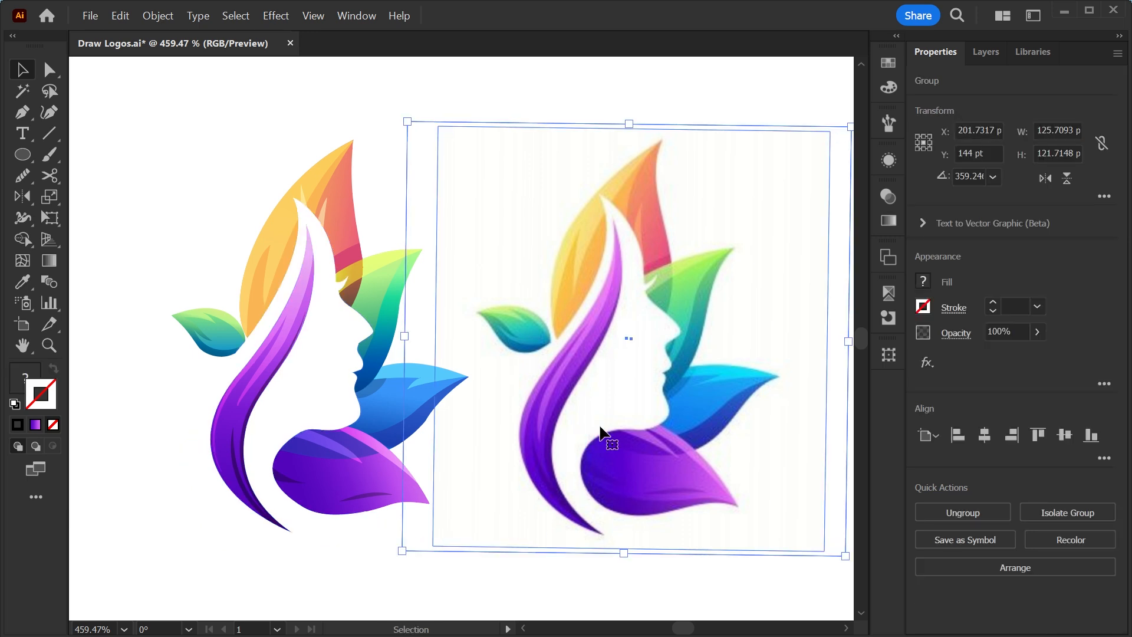
pyautogui.press('Delete')
pyautogui.moveTo(531, 137); pyautogui.dragTo(182, 532)
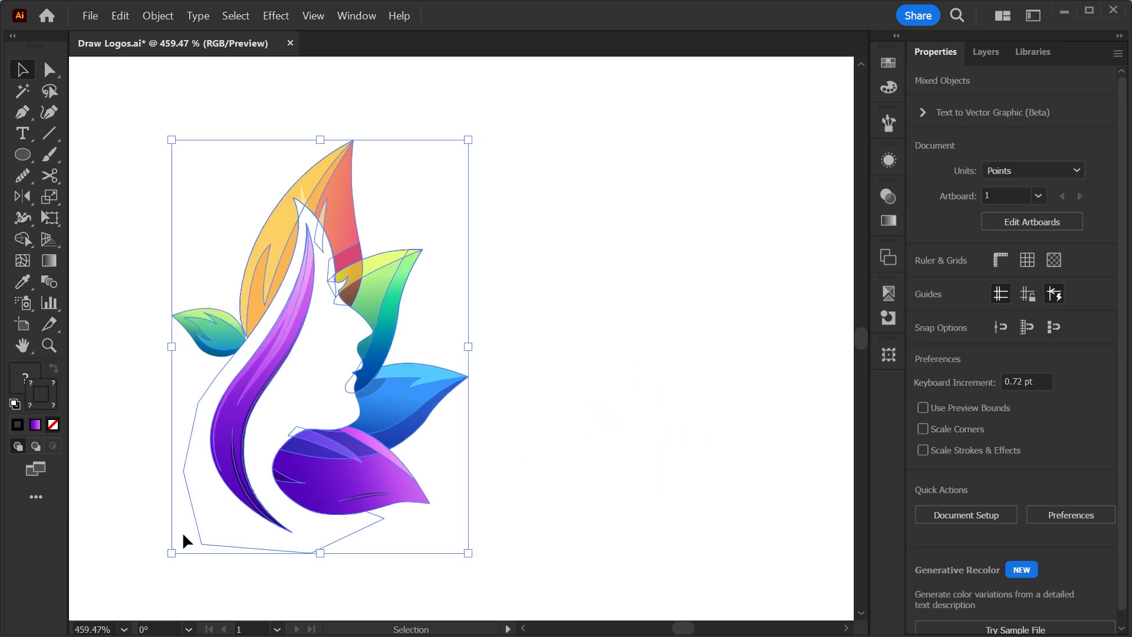
pyautogui.hotkey('ctrl', 'g')
# Move the grouped face logo off the artboard
pyautogui.click(583, 414)
pyautogui.hotkey('ctrl', '-')
pyautogui.hotkey('ctrl', '-')
pyautogui.hotkey('ctrl', '-')
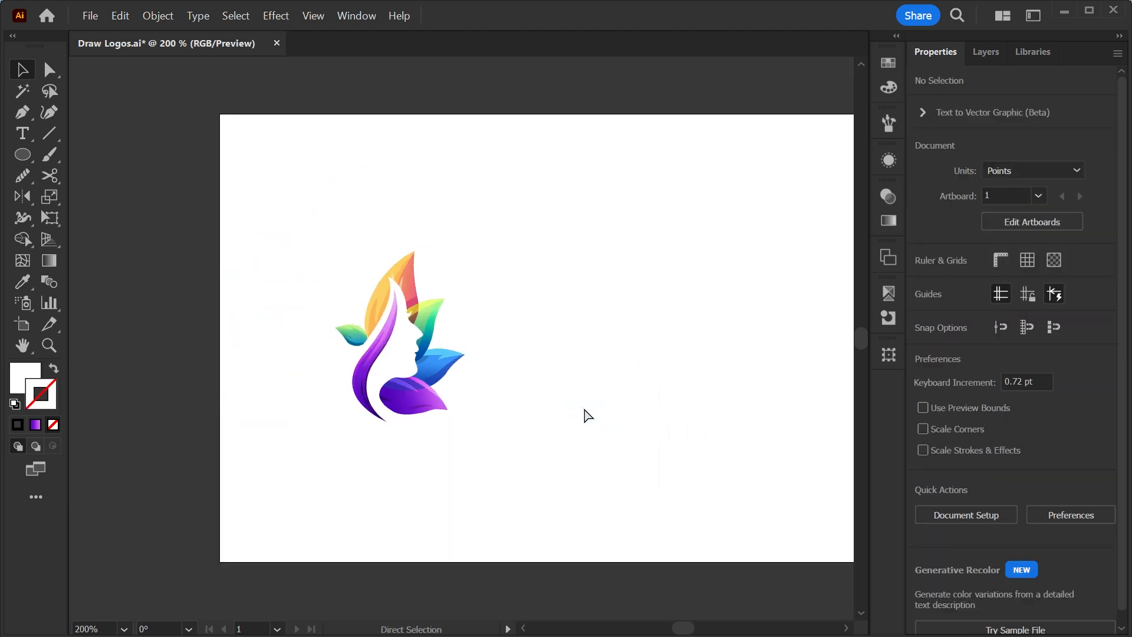
pyautogui.hotkey('ctrl', '-')
pyautogui.hotkey('ctrl', '-')
pyautogui.moveTo(582, 411); pyautogui.dragTo(431, 563)
pyautogui.moveTo(354, 501); pyautogui.dragTo(343, 195)
# Move the phoenix reference image onto the centre of the artboard and fit the artboard in view
pyautogui.click(523, 271)
pyautogui.moveTo(366, 390); pyautogui.dragTo(430, 452)
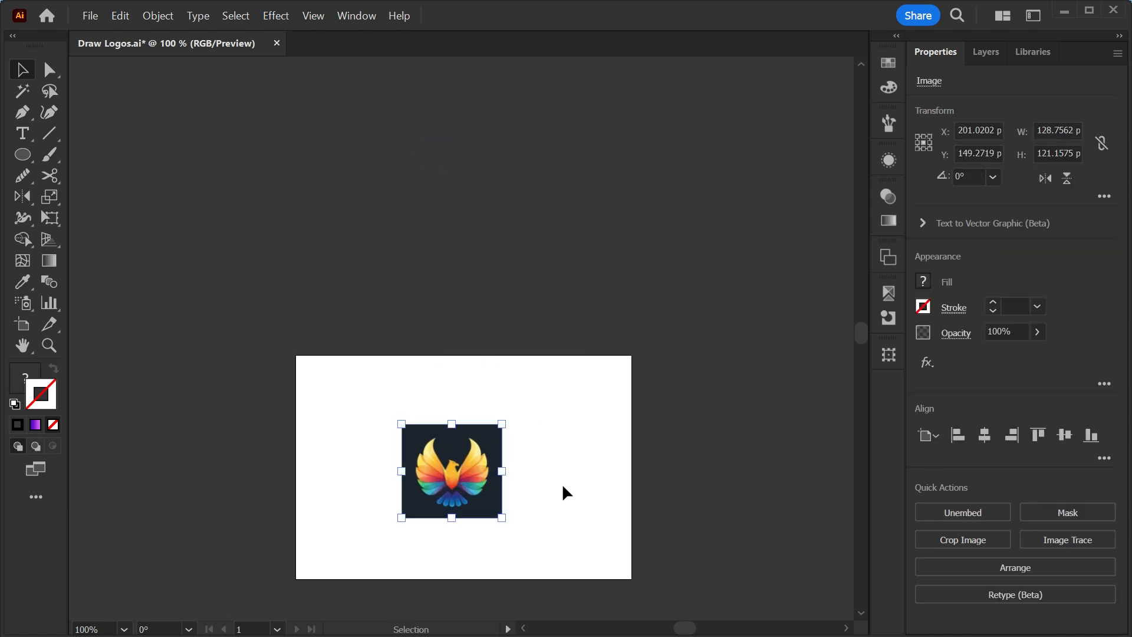
pyautogui.hotkey('ctrl', '0')
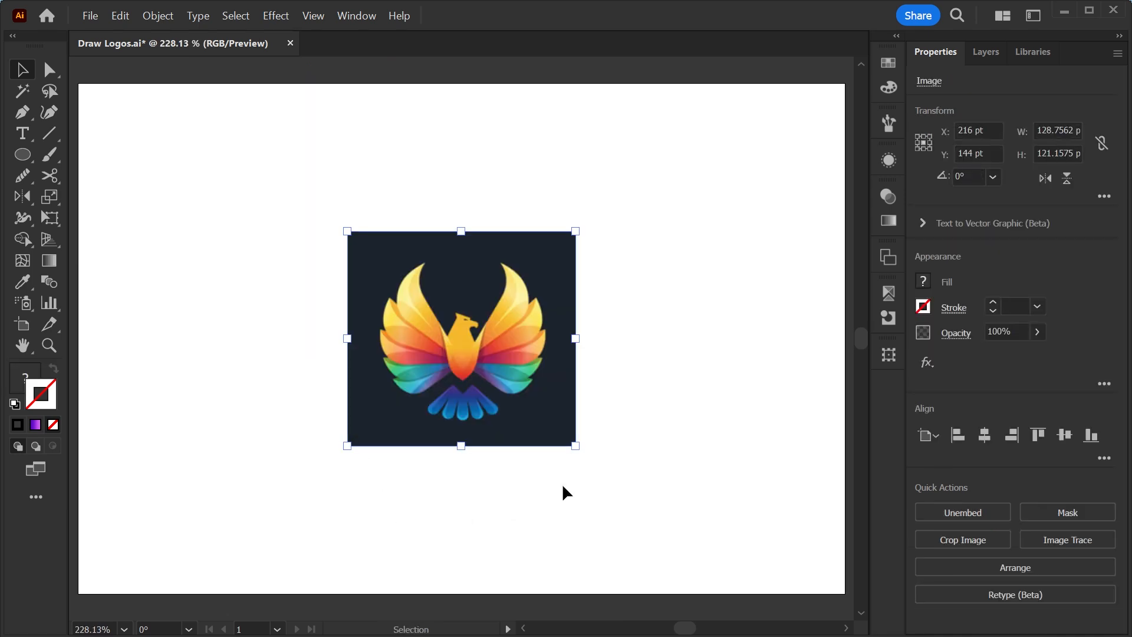
# Set the phoenix reference image's opacity to 50% for tracing
pyautogui.click(563, 486)
pyautogui.press('z')
pyautogui.moveTo(463, 293); pyautogui.dragTo(610, 391)
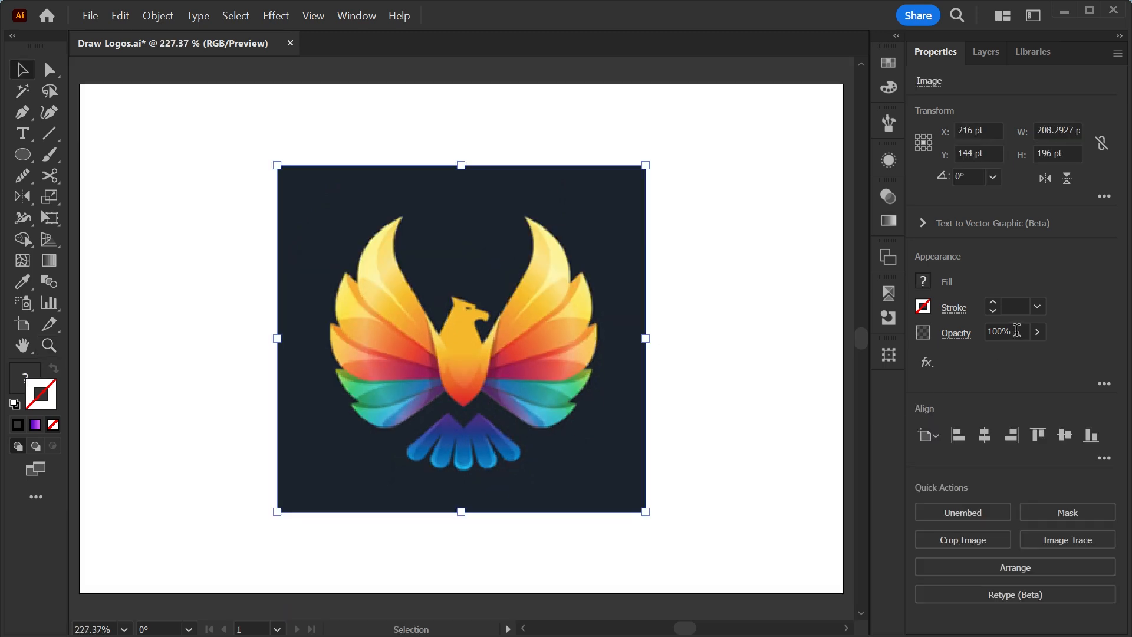
pyautogui.click(1016, 331)
pyautogui.write('50')
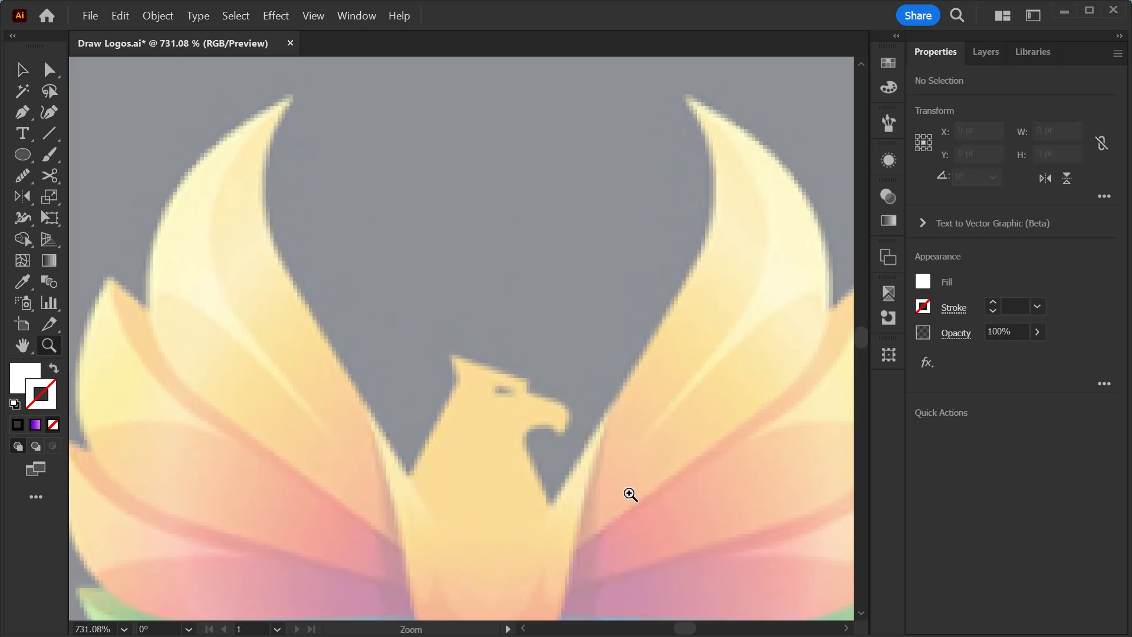
# Trace the bird's neck, crest and beak with the Pen tool, swapping the white fill for a 1 pt white stroke
pyautogui.click(628, 492)
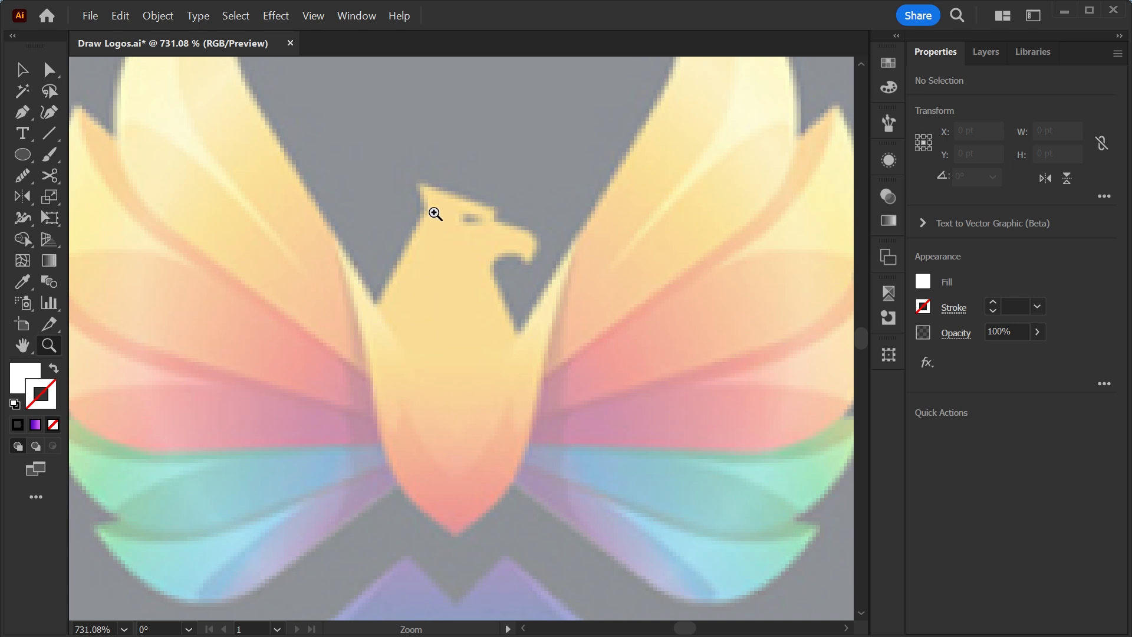
pyautogui.click(495, 285)
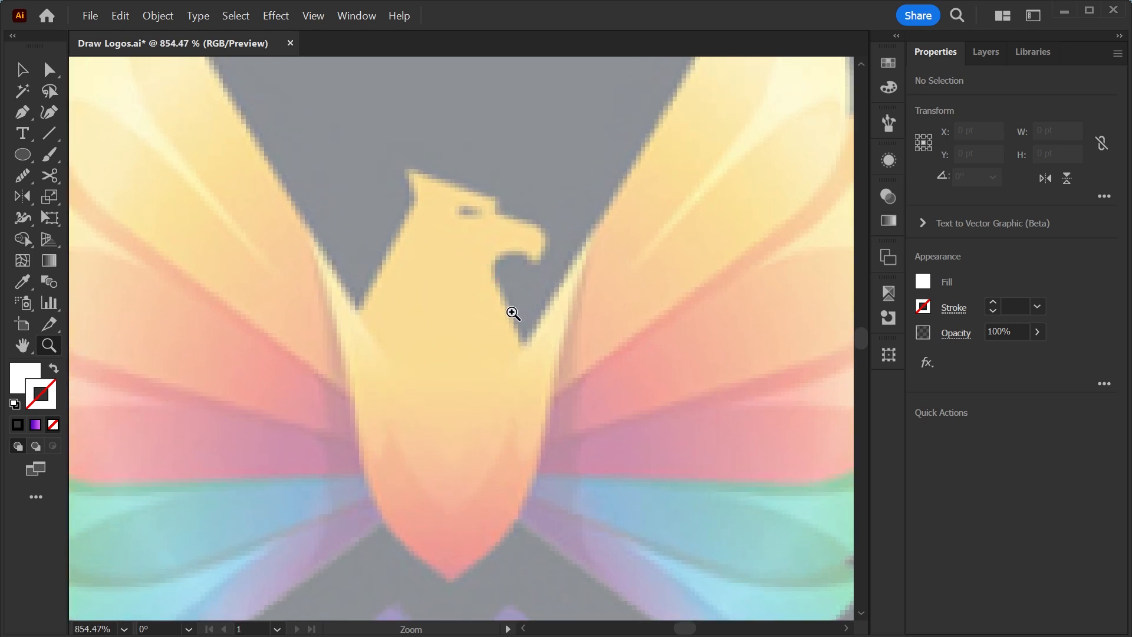
pyautogui.moveTo(512, 340); pyautogui.dragTo(531, 352)
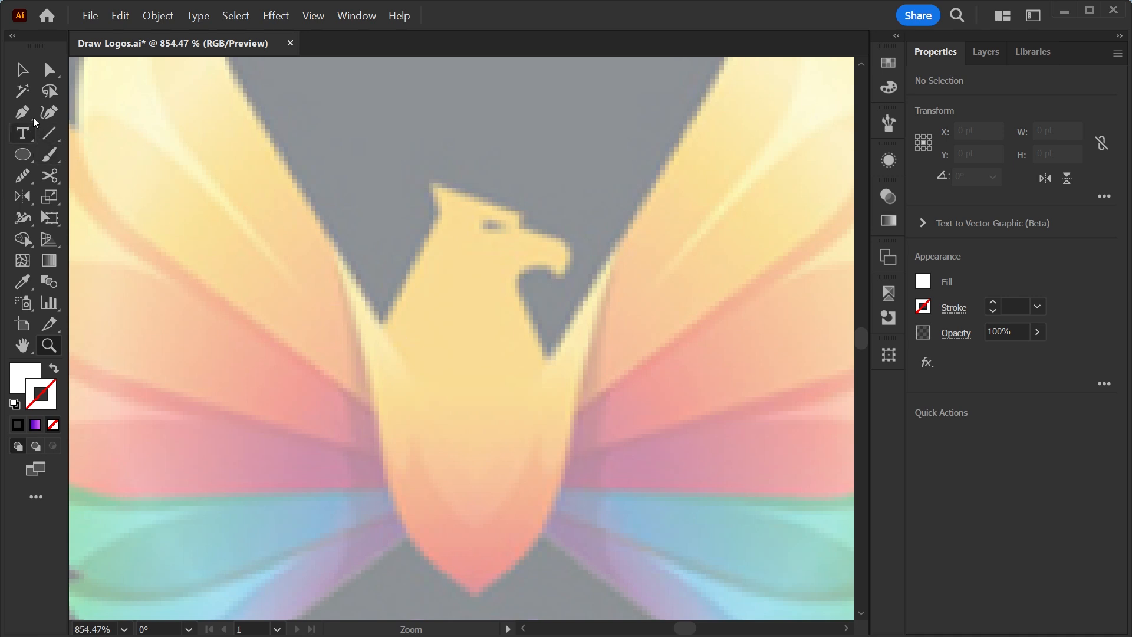
pyautogui.press('p')
pyautogui.click(380, 330)
pyautogui.click(436, 228)
pyautogui.click(436, 189)
pyautogui.click(514, 214)
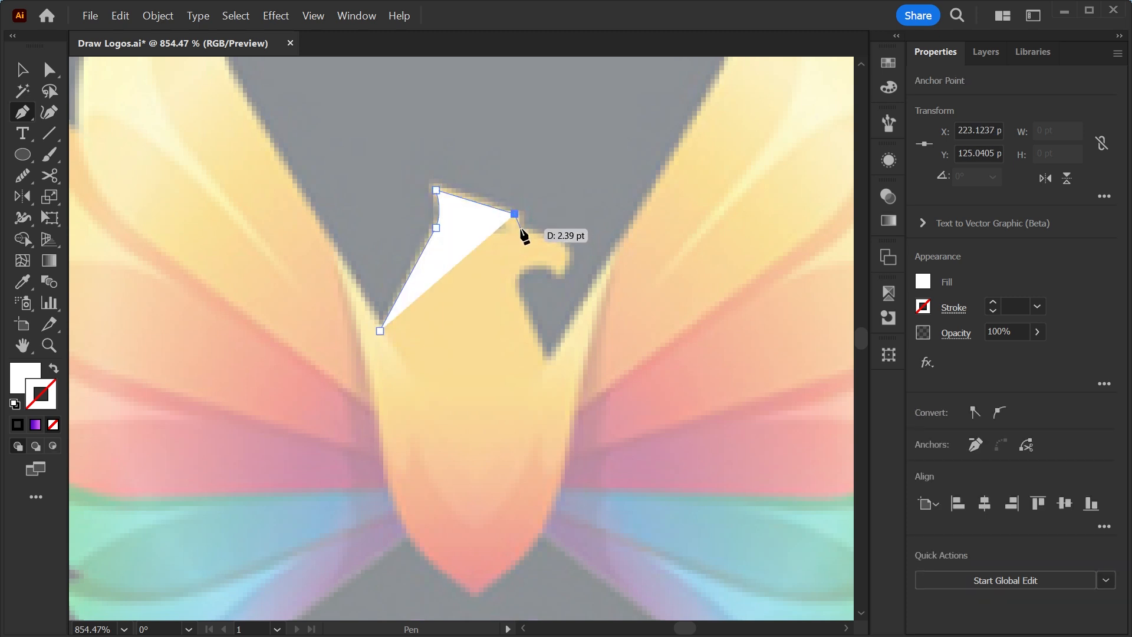
pyautogui.moveTo(519, 228); pyautogui.dragTo(528, 230)
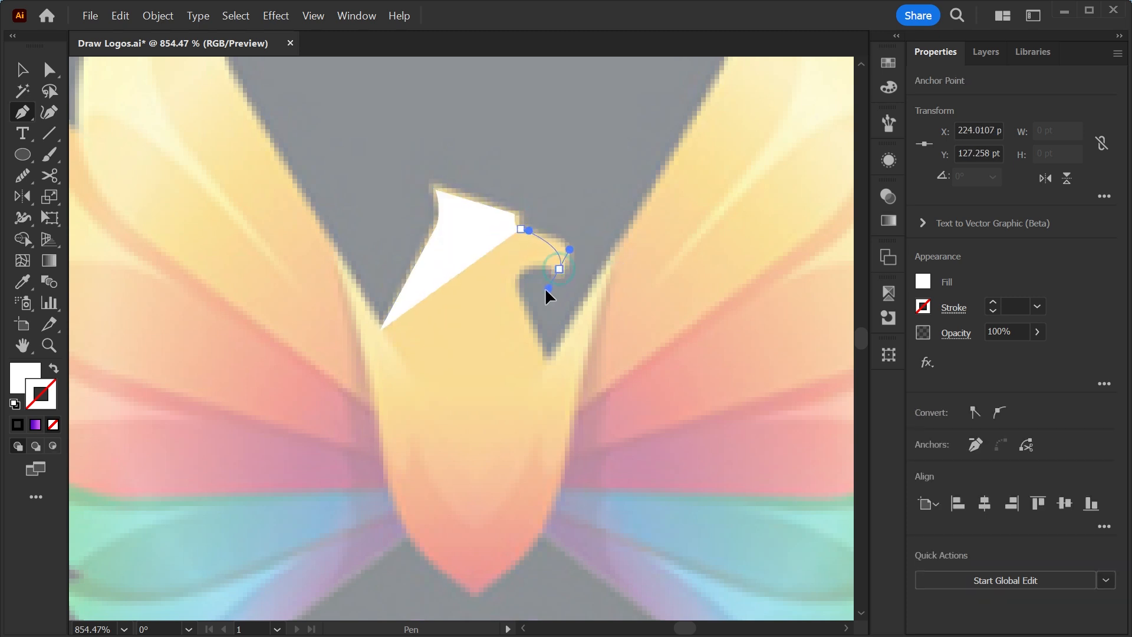
pyautogui.moveTo(565, 275); pyautogui.dragTo(587, 242)
pyautogui.hotkey('shift', 'x')
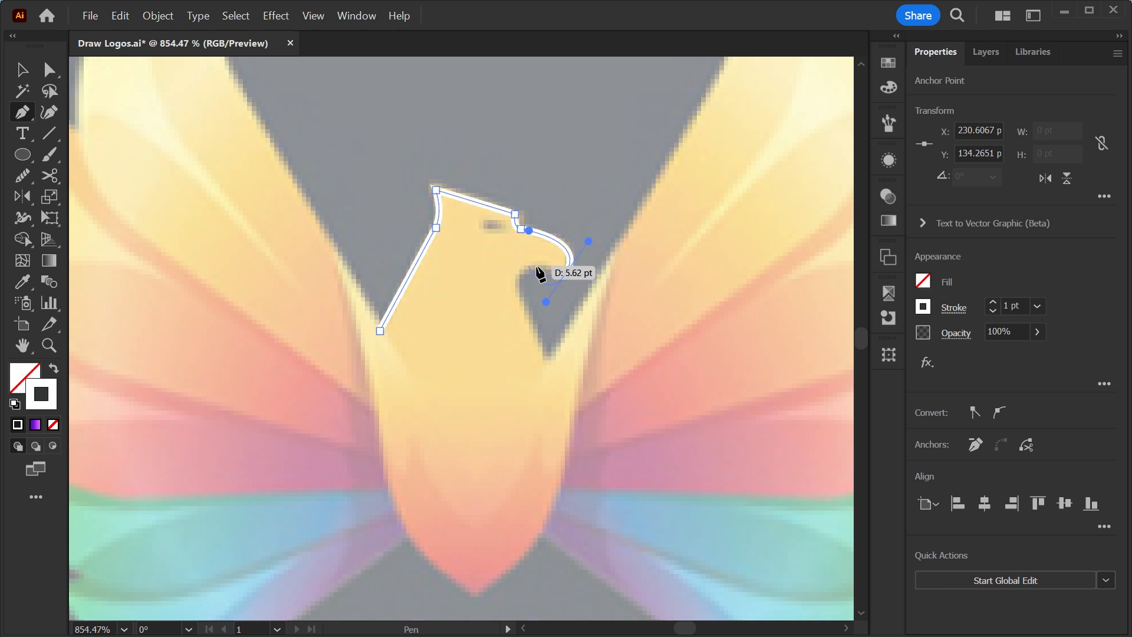
pyautogui.moveTo(518, 269); pyautogui.dragTo(516, 296)
# Trace the bird's body down to a lower point and back up to the neck, closing the outline
pyautogui.click(545, 358)
pyautogui.click(544, 460)
pyautogui.click(511, 523)
pyautogui.click(475, 547)
pyautogui.click(441, 520)
pyautogui.click(414, 455)
pyautogui.click(389, 386)
pyautogui.click(379, 330)
pyautogui.press('v')
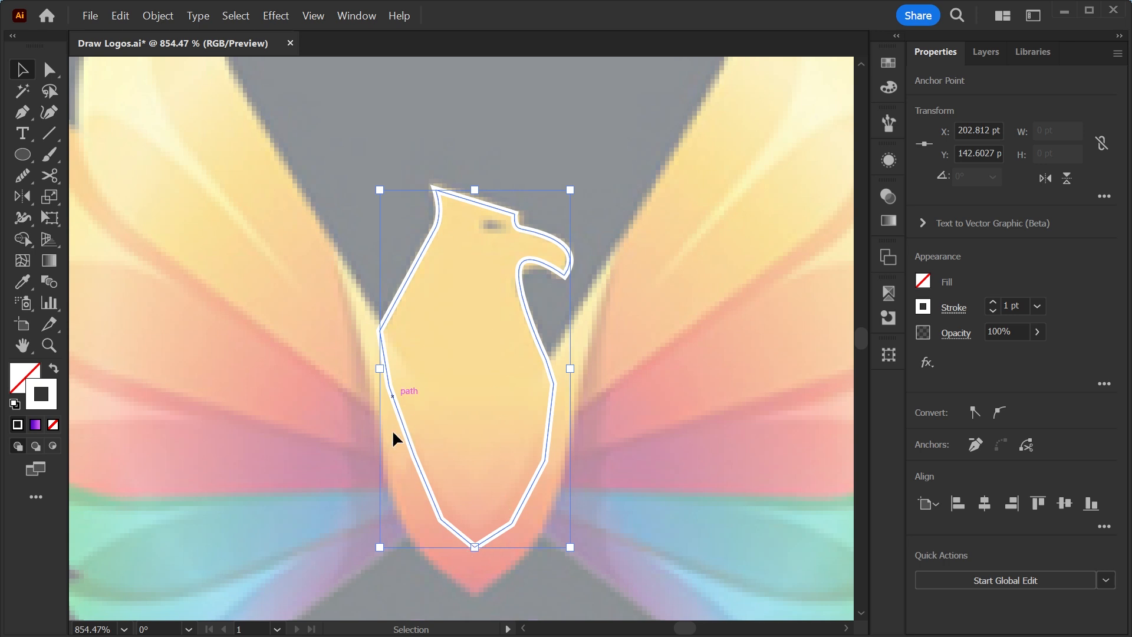
# Draw a circle about 5.2 pt wide over the bird's eye and place an overlapping copy slightly above it
pyautogui.press('z')
pyautogui.moveTo(472, 194); pyautogui.dragTo(626, 370)
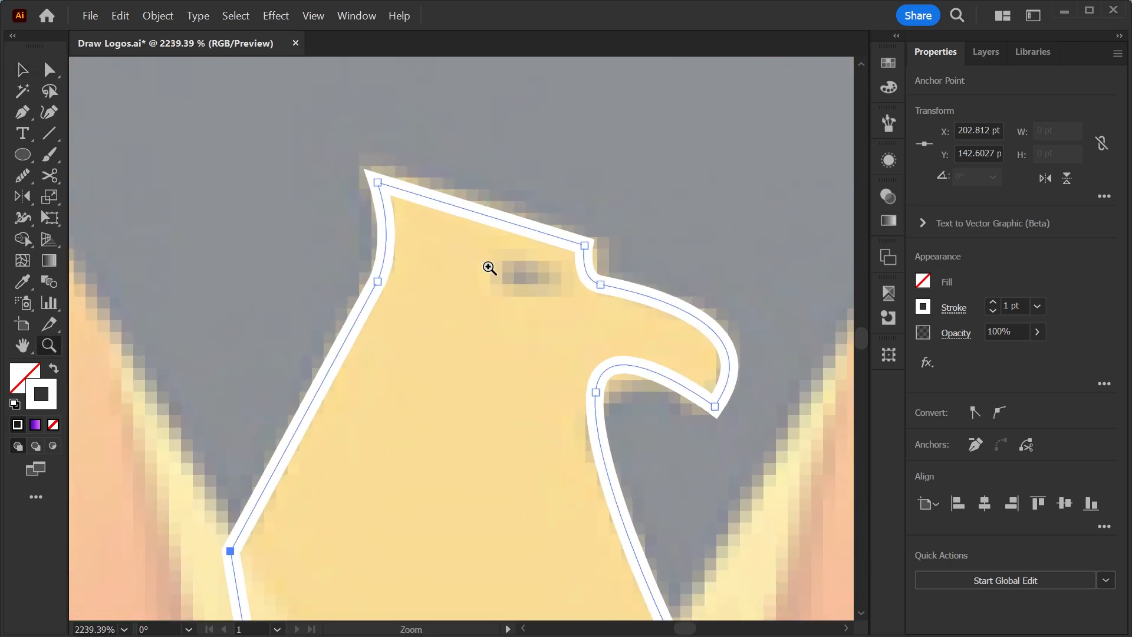
pyautogui.press('l')
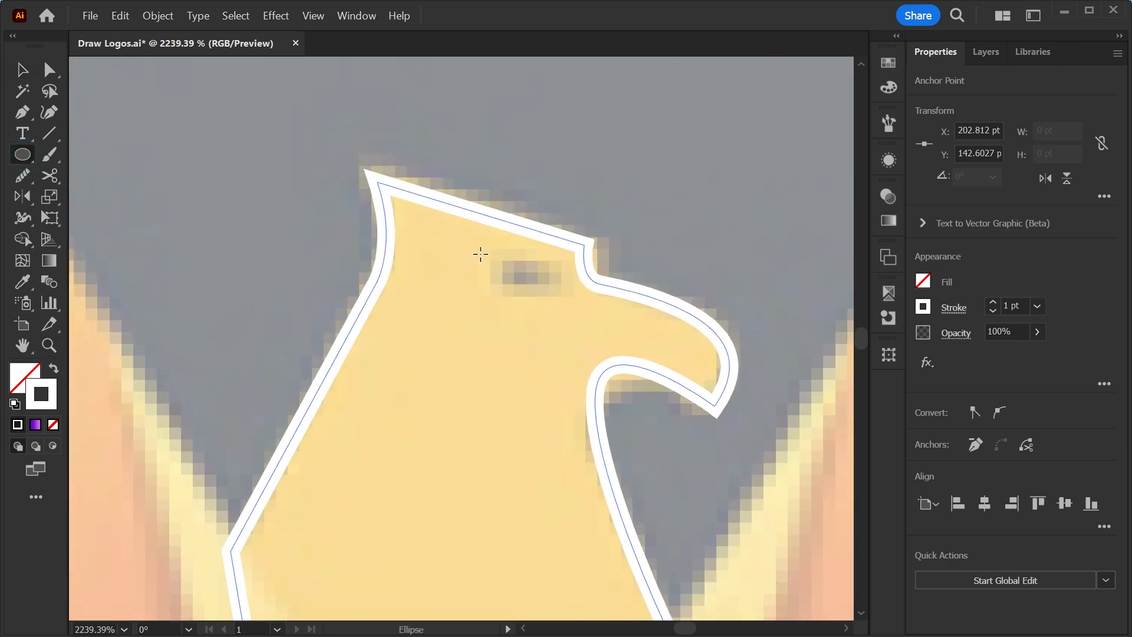
pyautogui.moveTo(474, 262); pyautogui.dragTo(560, 346)
pyautogui.press('v')
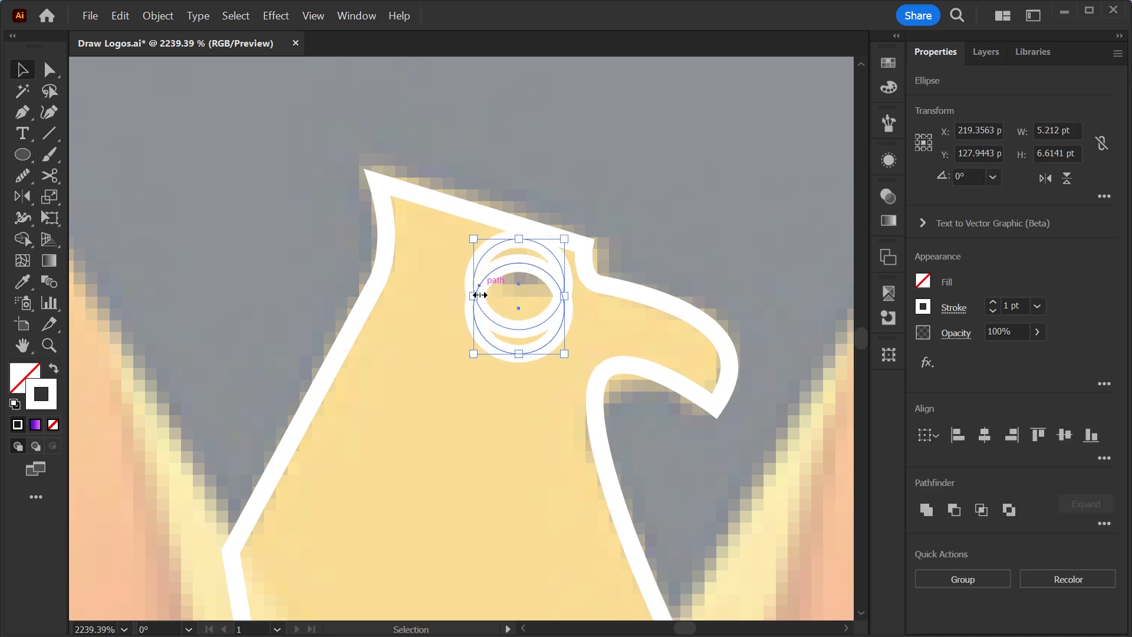
pyautogui.hotkey('shift', 'n')
pyautogui.moveTo(551, 185)
pyautogui.mouseDown()
pyautogui.moveTo(525, 244)
pyautogui.moveTo(537, 244)
pyautogui.mouseUp()
pyautogui.press('v')
# Remove the outer crescents of the two overlapping circles with the Shape Builder, leaving a lens-shaped eye
pyautogui.click(503, 240)
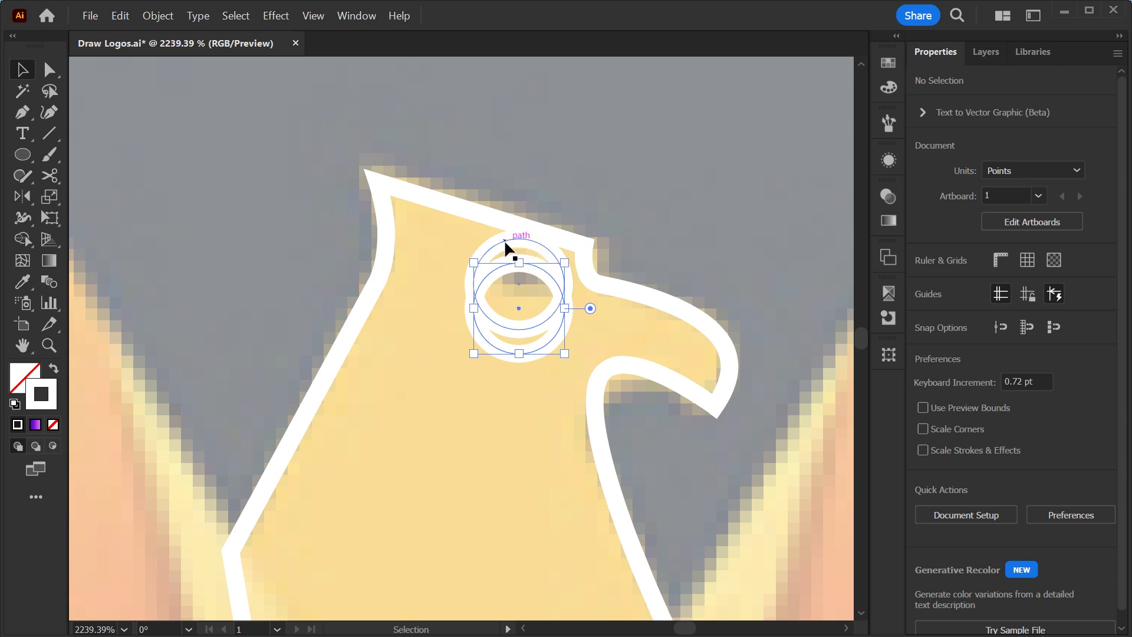
pyautogui.click(23, 239)
pyautogui.moveTo(555, 232); pyautogui.dragTo(507, 277)
pyautogui.moveTo(489, 349); pyautogui.dragTo(509, 336)
pyautogui.press('v')
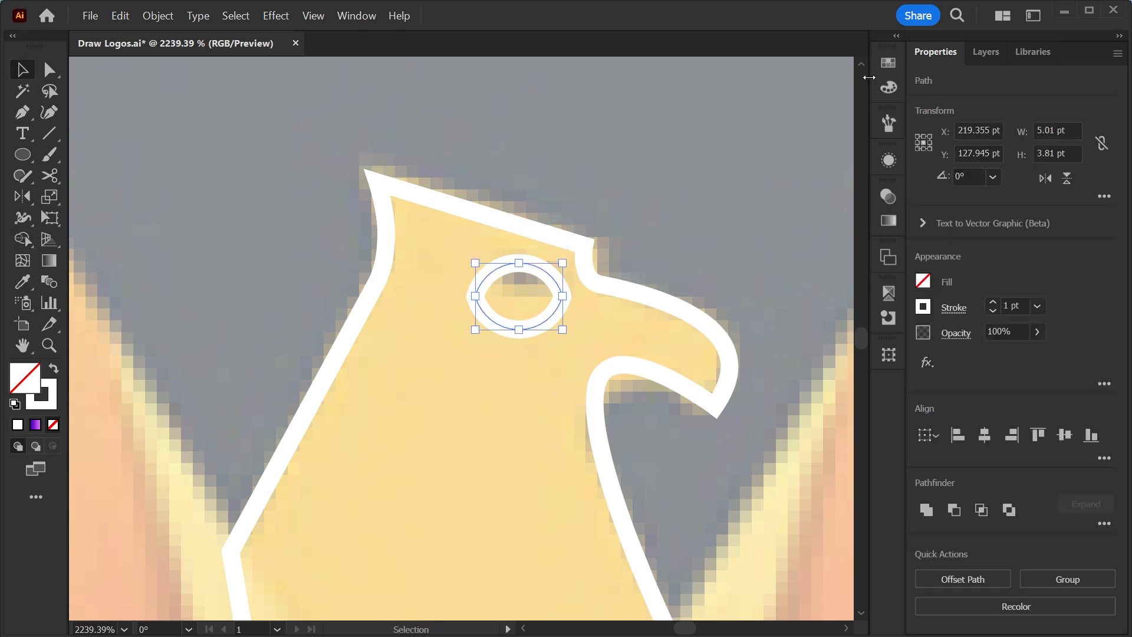
# Fill the lens-shaped eye with black, remove its stroke, and shrink and tilt it slightly to match the reference
pyautogui.click(887, 63)
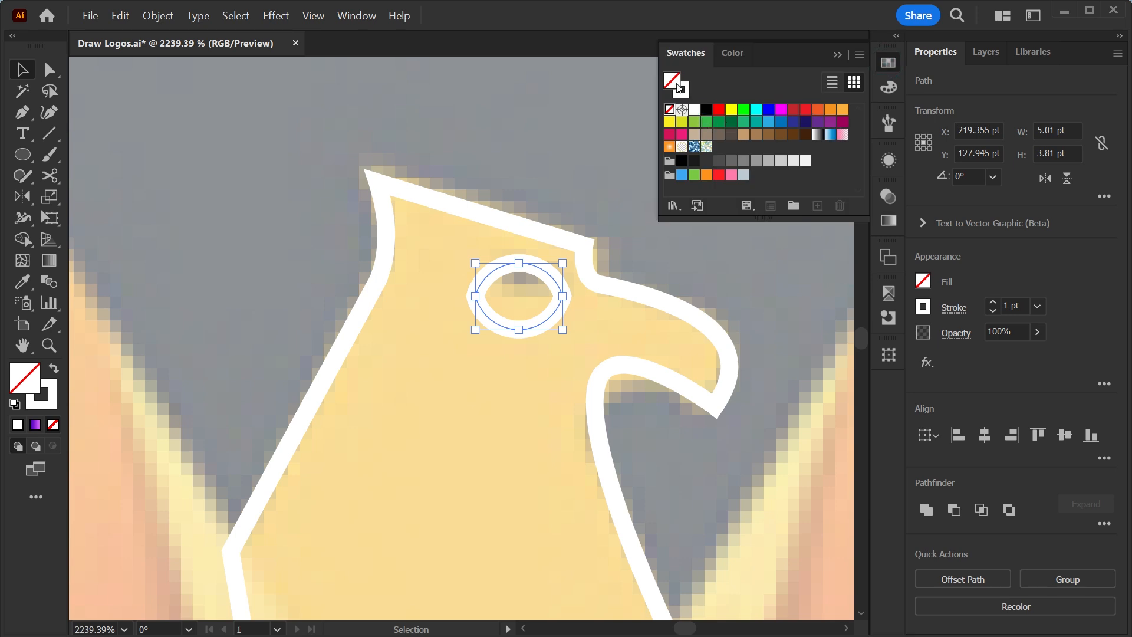
pyautogui.click(706, 110)
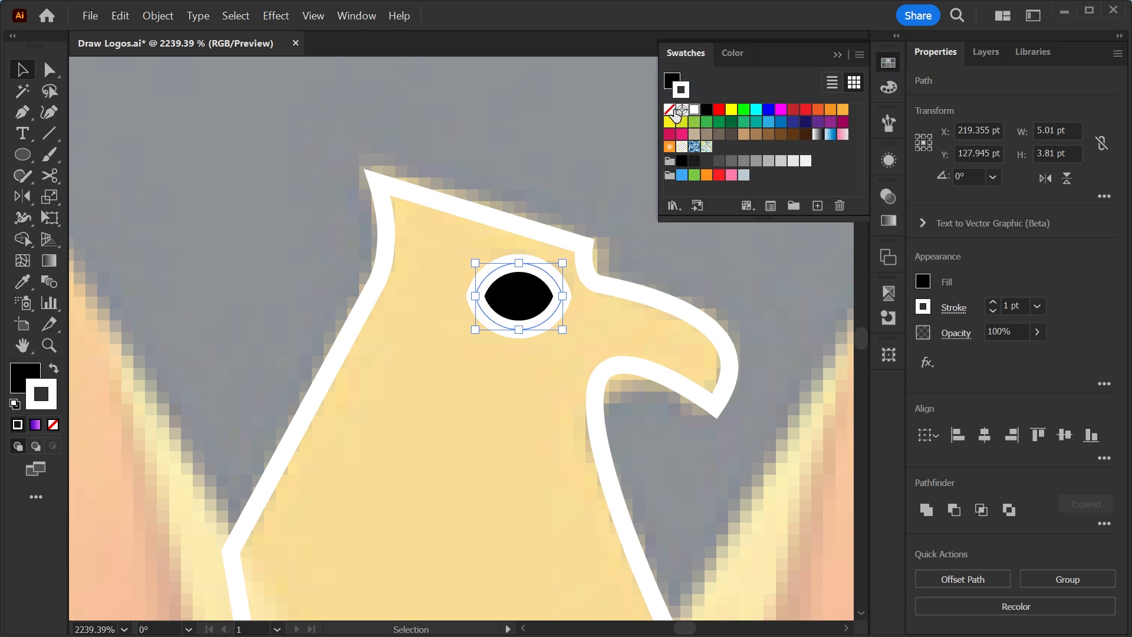
pyautogui.click(670, 110)
pyautogui.moveTo(575, 253); pyautogui.dragTo(573, 279)
pyautogui.moveTo(569, 274); pyautogui.dragTo(541, 289)
pyautogui.hotkey('ctrl', '-')
pyautogui.hotkey('ctrl', '-')
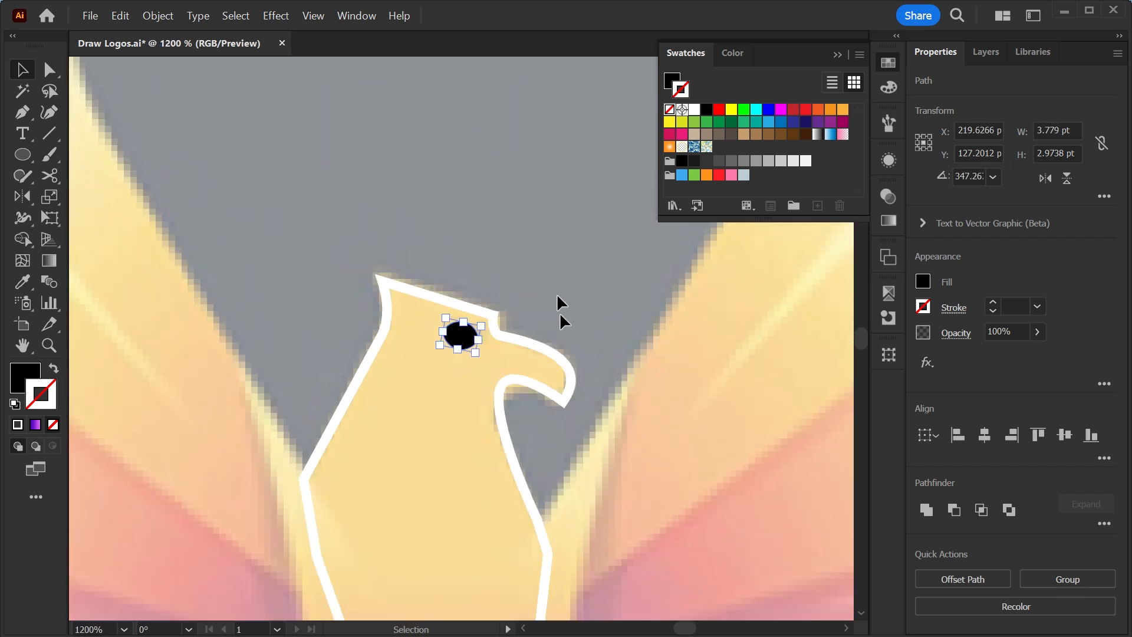
# Adjust the beak's upper curve and round the corner where the crest meets the beak to about 1.23 pt
pyautogui.press('a')
pyautogui.scroll(3, 556, 304)
pyautogui.click(575, 409)
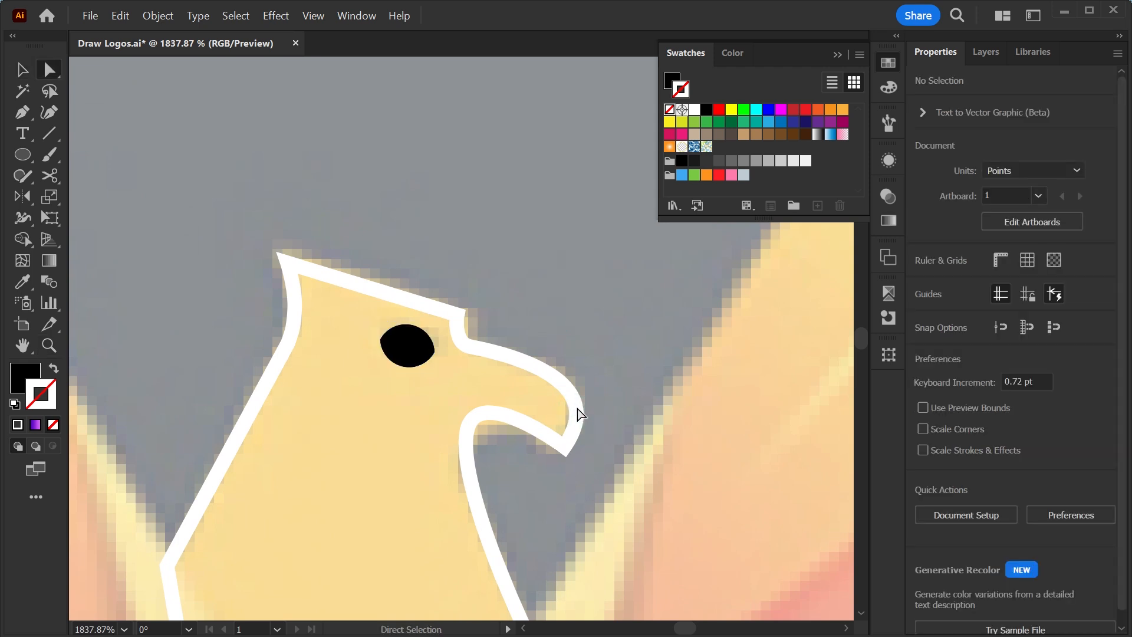
pyautogui.click(576, 407)
pyautogui.moveTo(616, 378); pyautogui.dragTo(590, 371)
pyautogui.click(456, 316)
pyautogui.moveTo(453, 323); pyautogui.dragTo(439, 327)
pyautogui.scroll(-3, 591, 461)
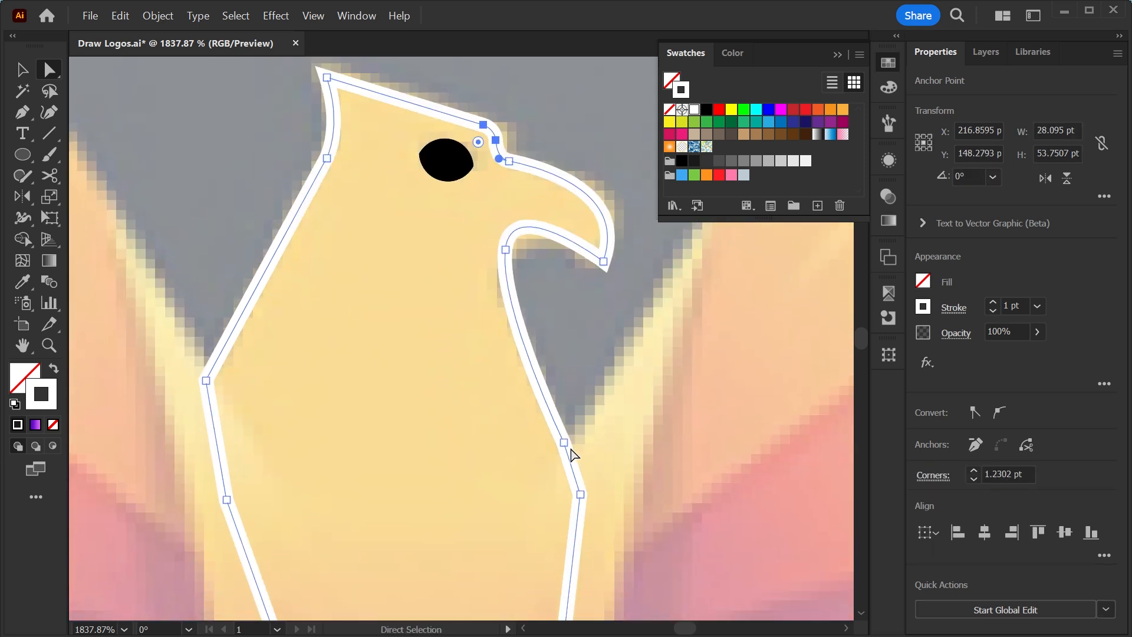
pyautogui.press('v')
pyautogui.press('a')
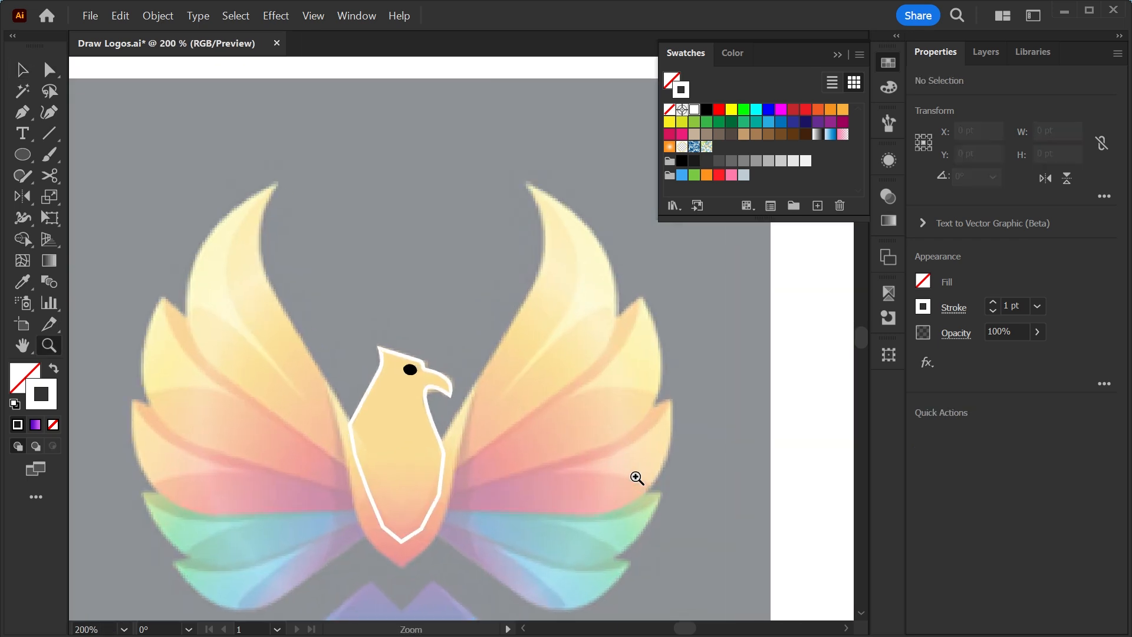
# Trace a closed curved shape along the left side of the body with the Pen tool and fine-tune its upper tip
pyautogui.moveTo(559, 492); pyautogui.dragTo(590, 440)
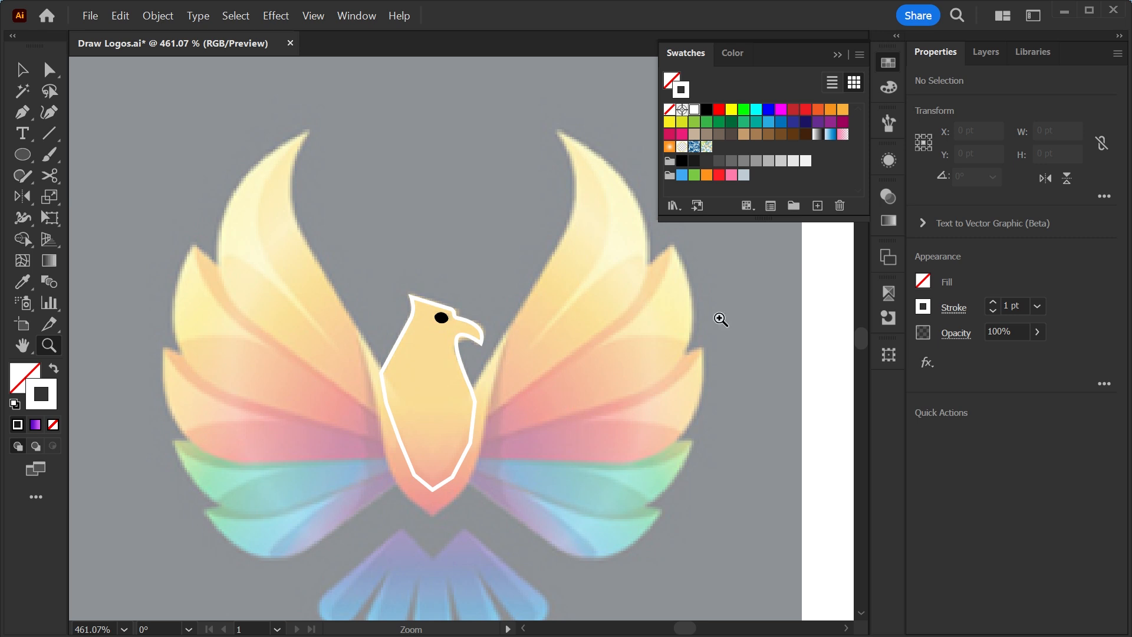
pyautogui.moveTo(429, 414); pyautogui.dragTo(545, 506)
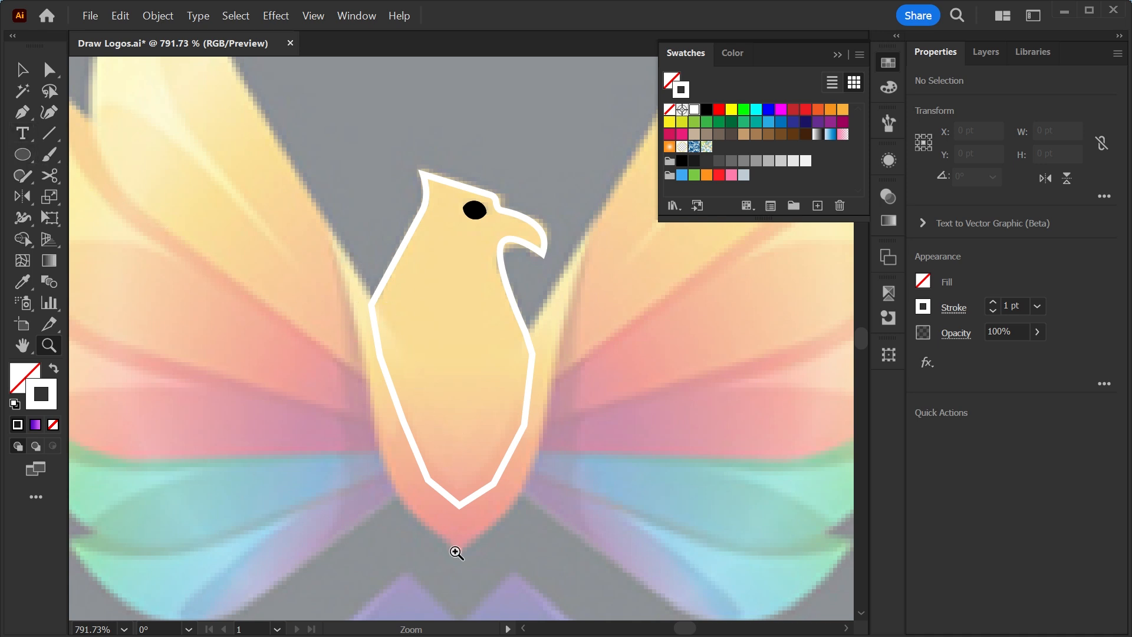
pyautogui.click(24, 113)
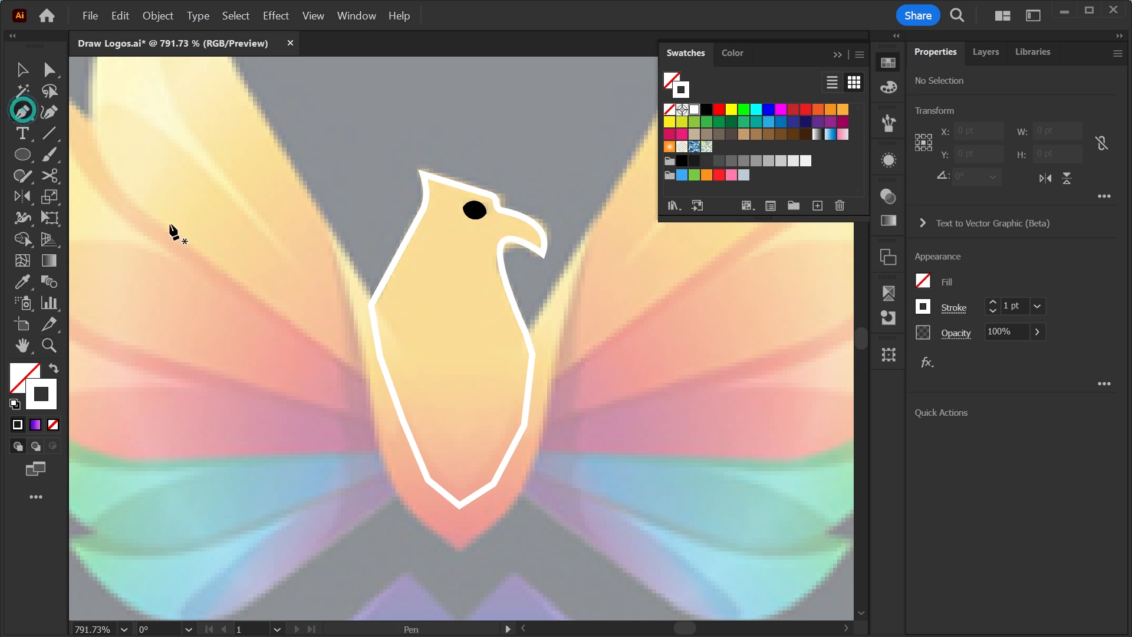
pyautogui.click(456, 546)
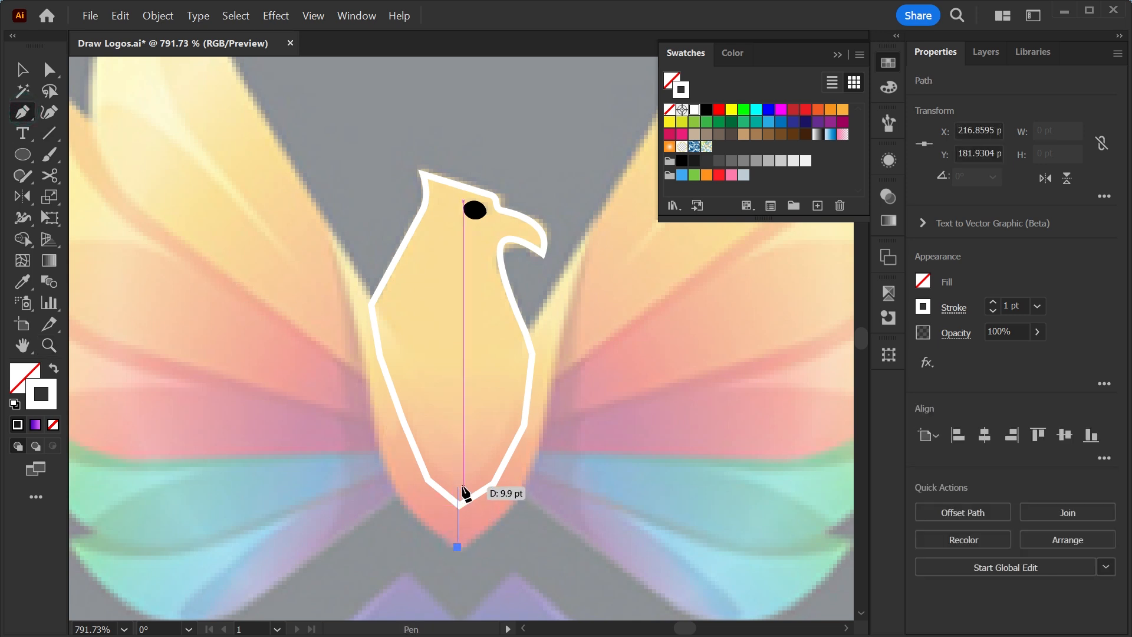
pyautogui.click(457, 482)
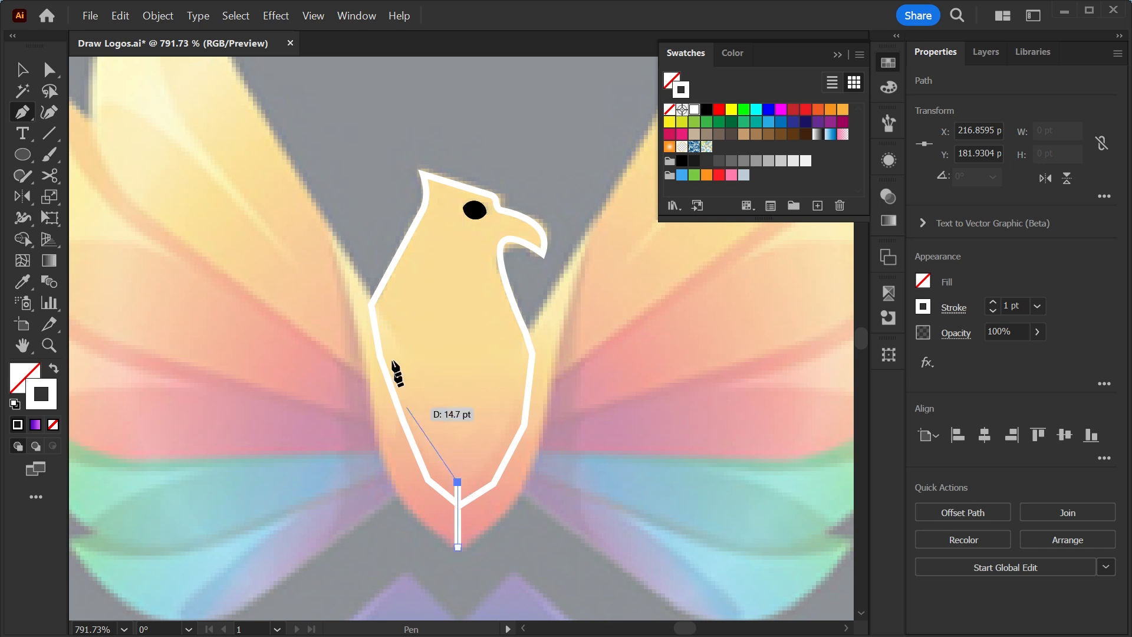
pyautogui.moveTo(399, 357); pyautogui.dragTo(366, 265)
pyautogui.click(330, 235)
pyautogui.moveTo(378, 434); pyautogui.dragTo(387, 510)
pyautogui.click(457, 546)
pyautogui.press('v')
pyautogui.click(330, 236)
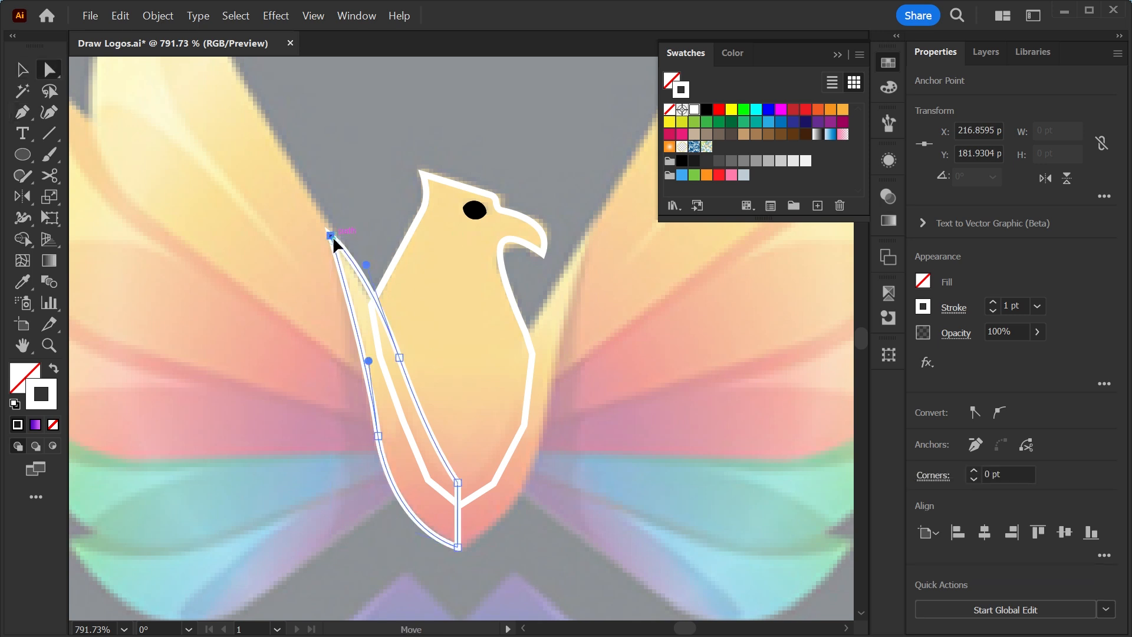
pyautogui.click(268, 137)
pyautogui.click(362, 278)
pyautogui.press('a')
pyautogui.press('v')
# Trim the body along the side shape's inner edge with the Shape Builder and bring the whole side shape back in place
pyautogui.moveTo(413, 404); pyautogui.dragTo(336, 434)
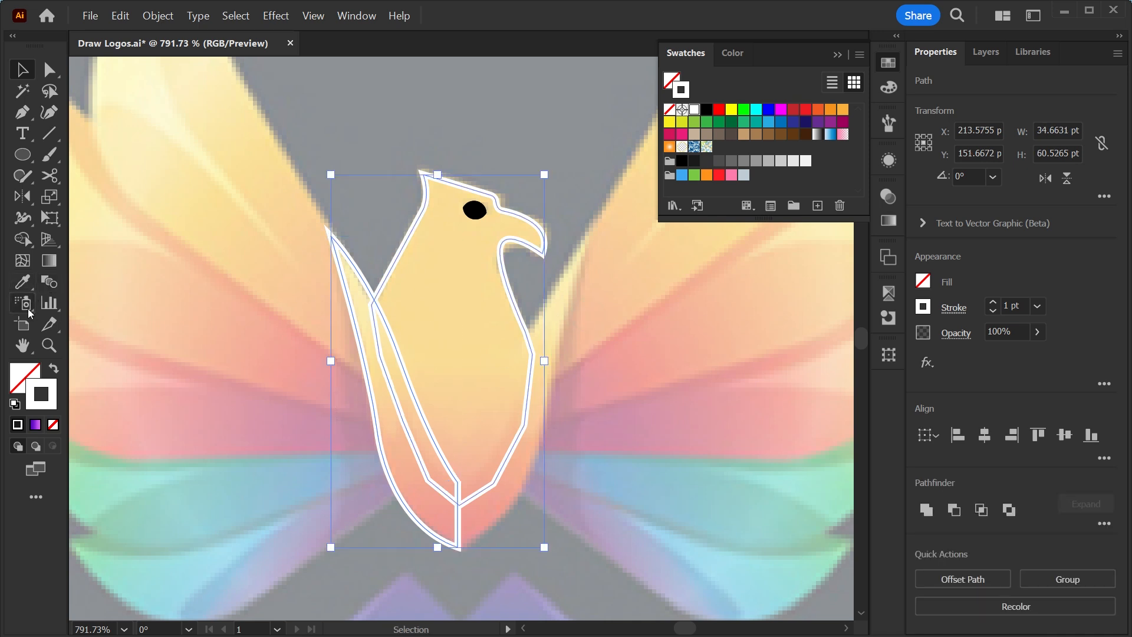
pyautogui.click(29, 244)
pyautogui.moveTo(299, 531); pyautogui.dragTo(419, 452)
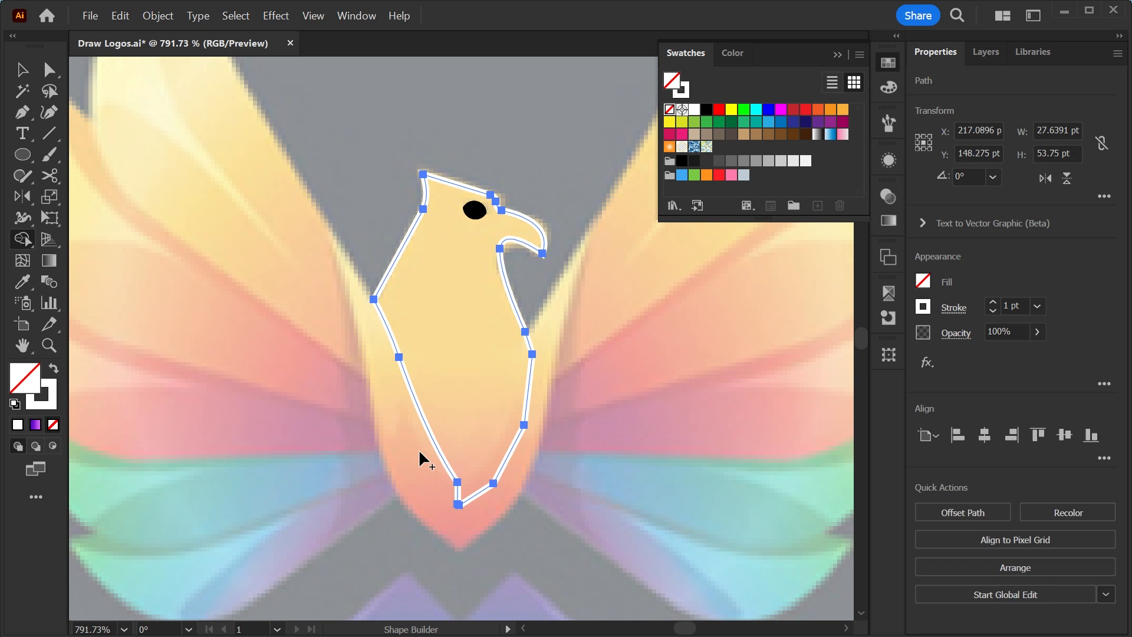
pyautogui.press('v')
pyautogui.click(587, 476)
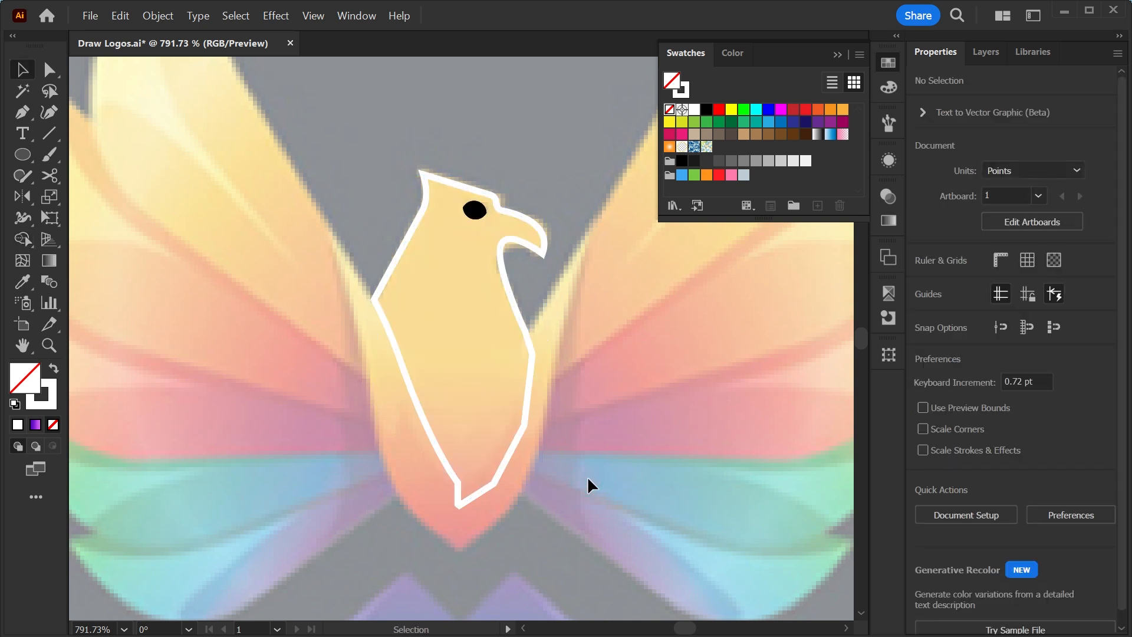
pyautogui.hotkey('ctrl', 'z')
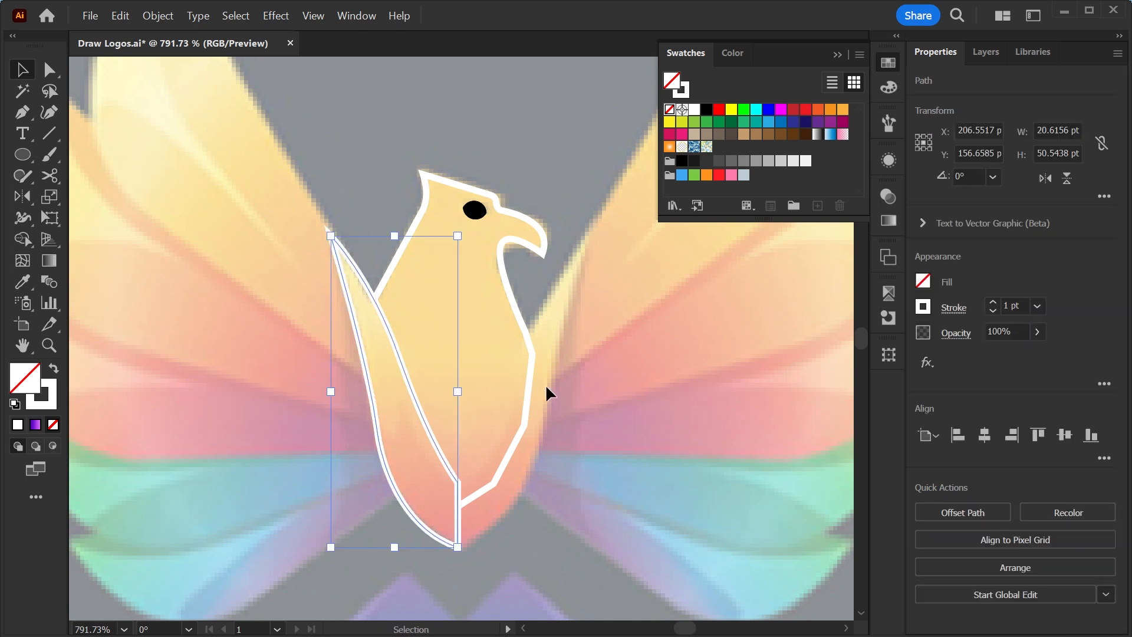
# Change the outlines of the side shape and the bird's body to a 0.5 pt black stroke
pyautogui.click(681, 94)
pyautogui.click(707, 110)
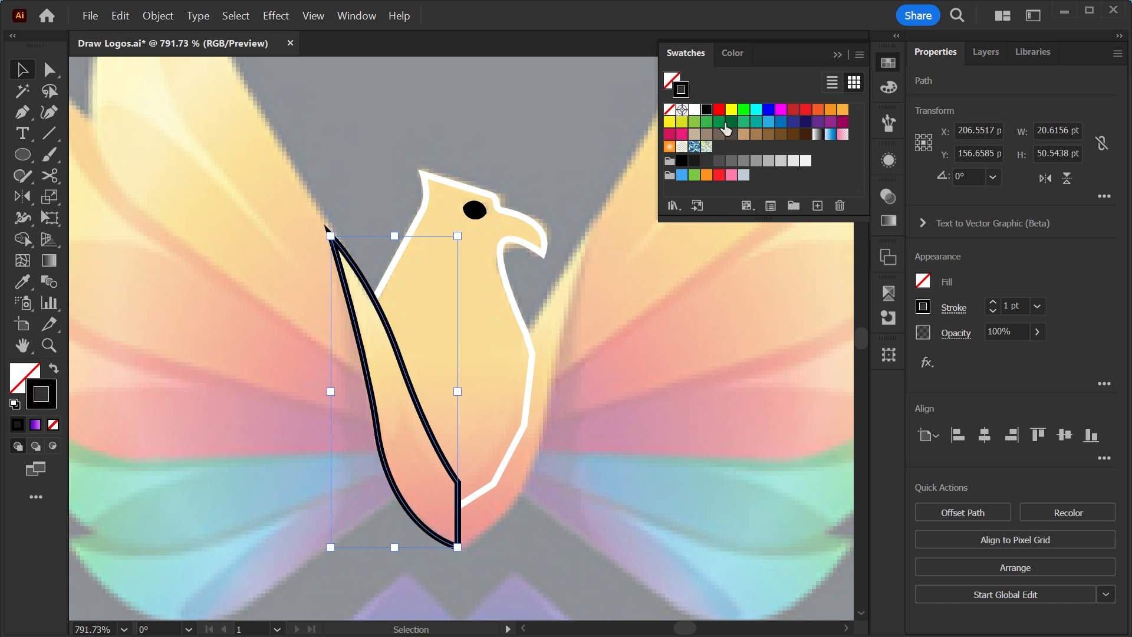
pyautogui.click(1037, 306)
pyautogui.click(1017, 306)
pyautogui.click(1016, 306)
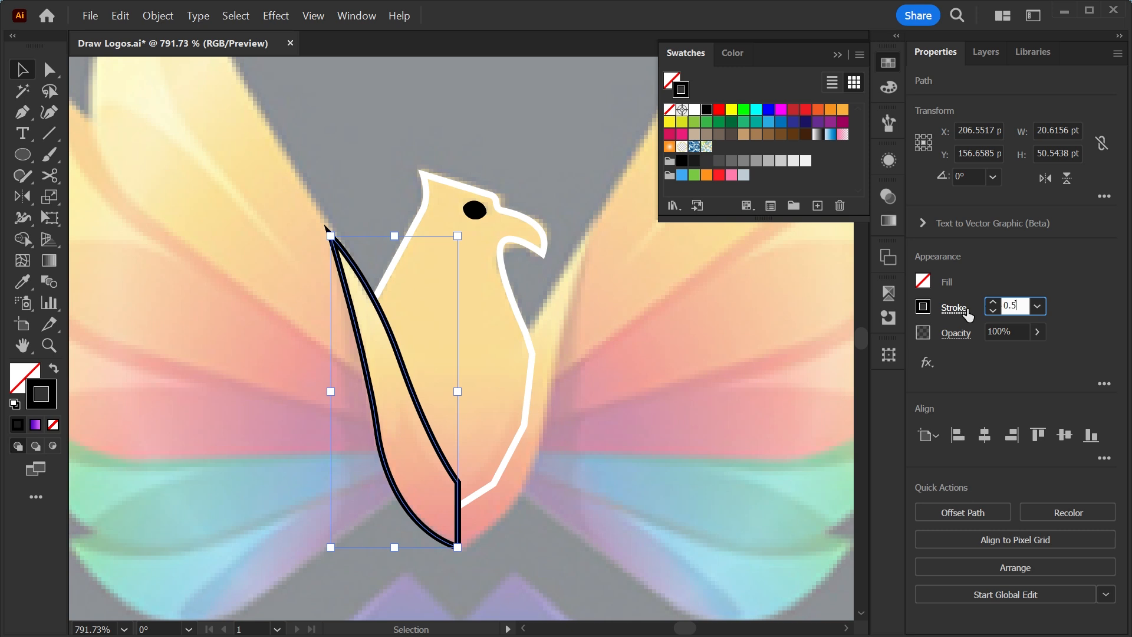
pyautogui.click(517, 415)
pyautogui.hotkey('ctrl', '-')
pyautogui.hotkey('ctrl', '-')
pyautogui.moveTo(516, 411); pyautogui.dragTo(528, 456)
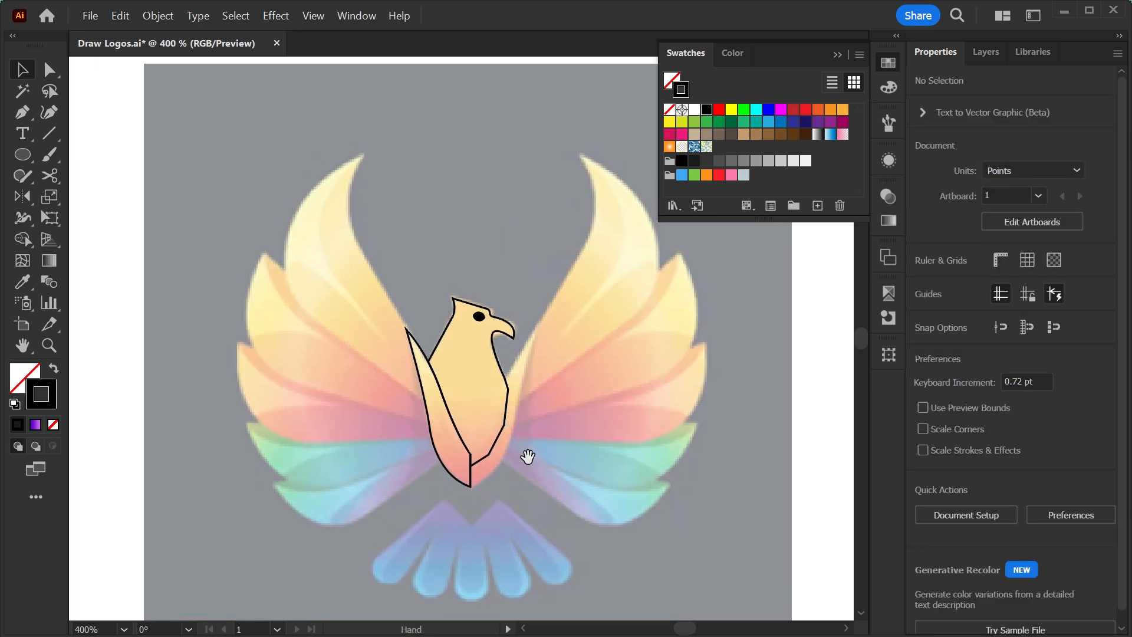
# Apply a mirror repeat to the curved side shape to reflect it onto the other side of the body
pyautogui.press('z')
pyautogui.moveTo(475, 383); pyautogui.dragTo(494, 473)
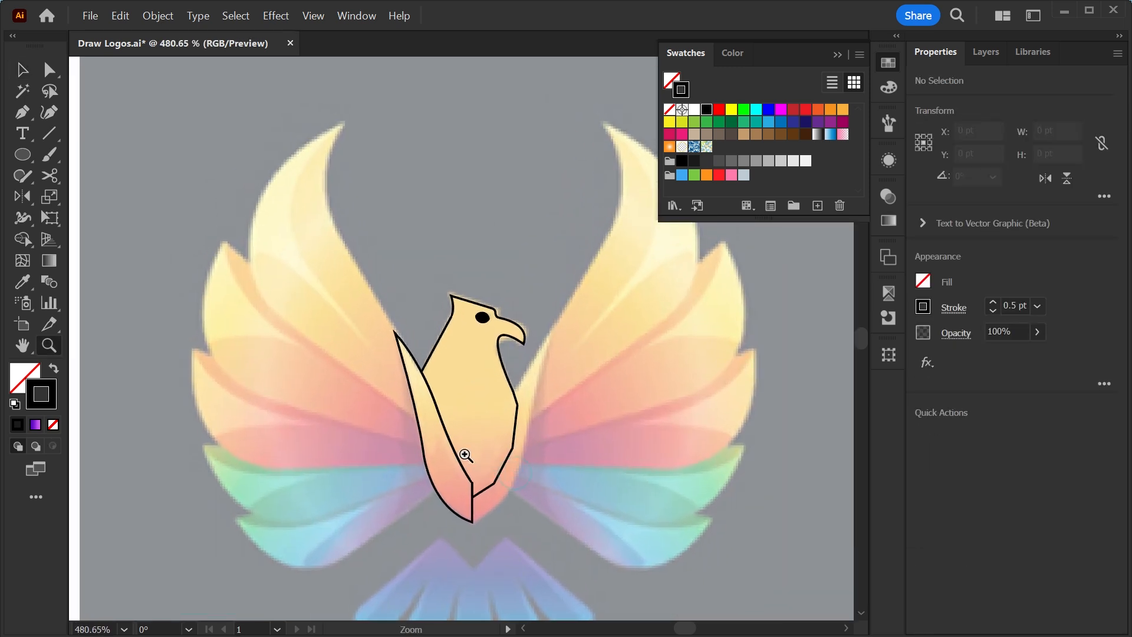
pyautogui.press('v')
pyautogui.click(447, 434)
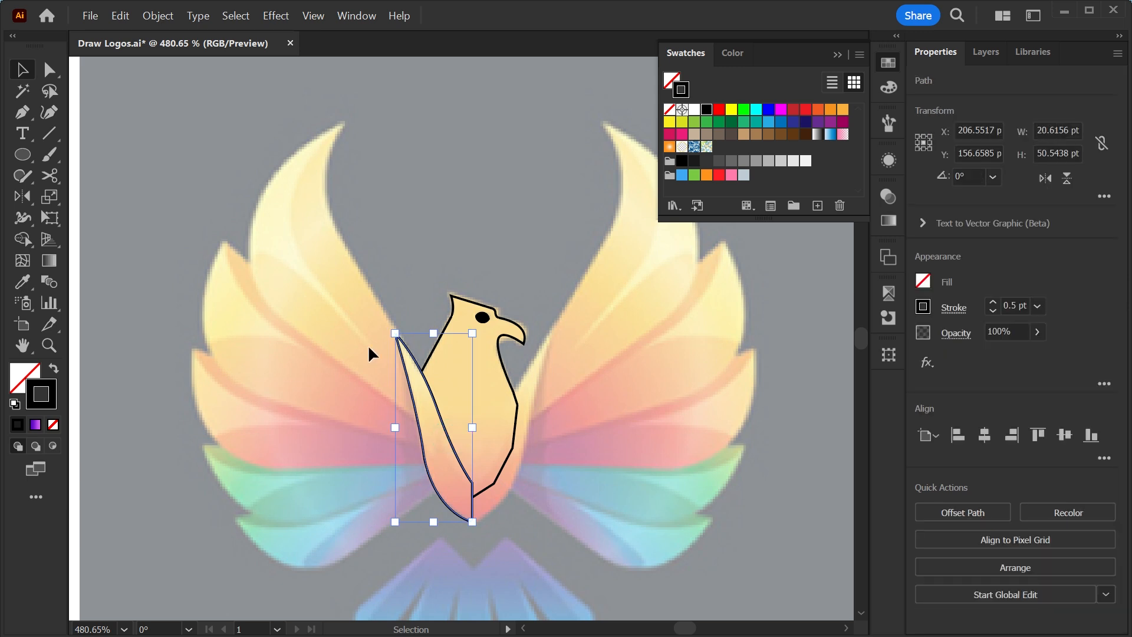
pyautogui.click(158, 17)
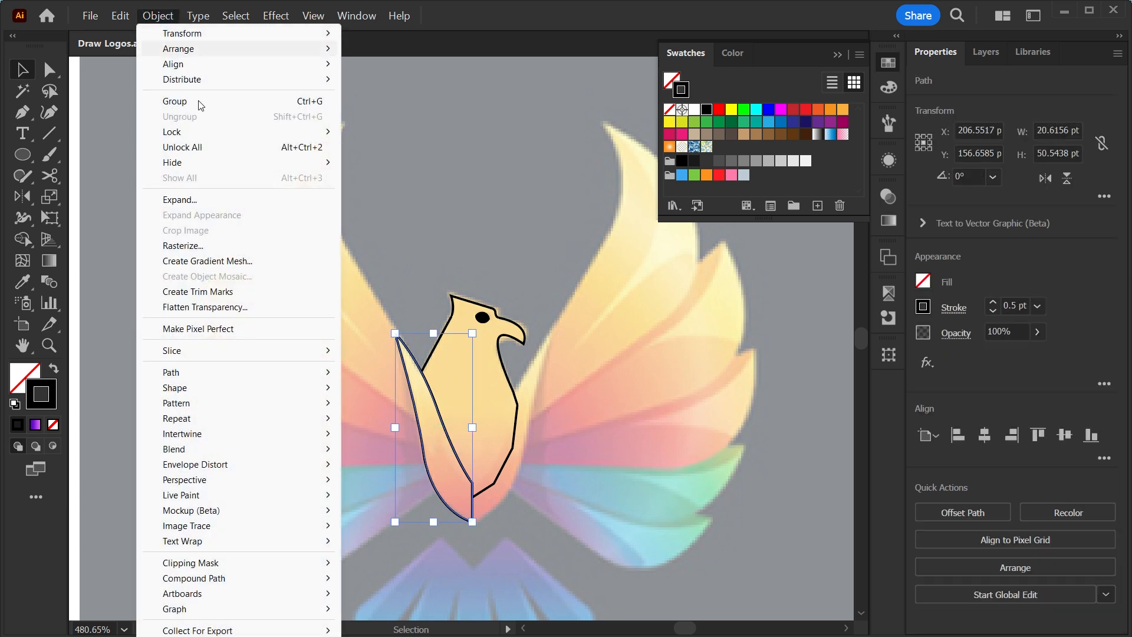
pyautogui.moveTo(213, 423)
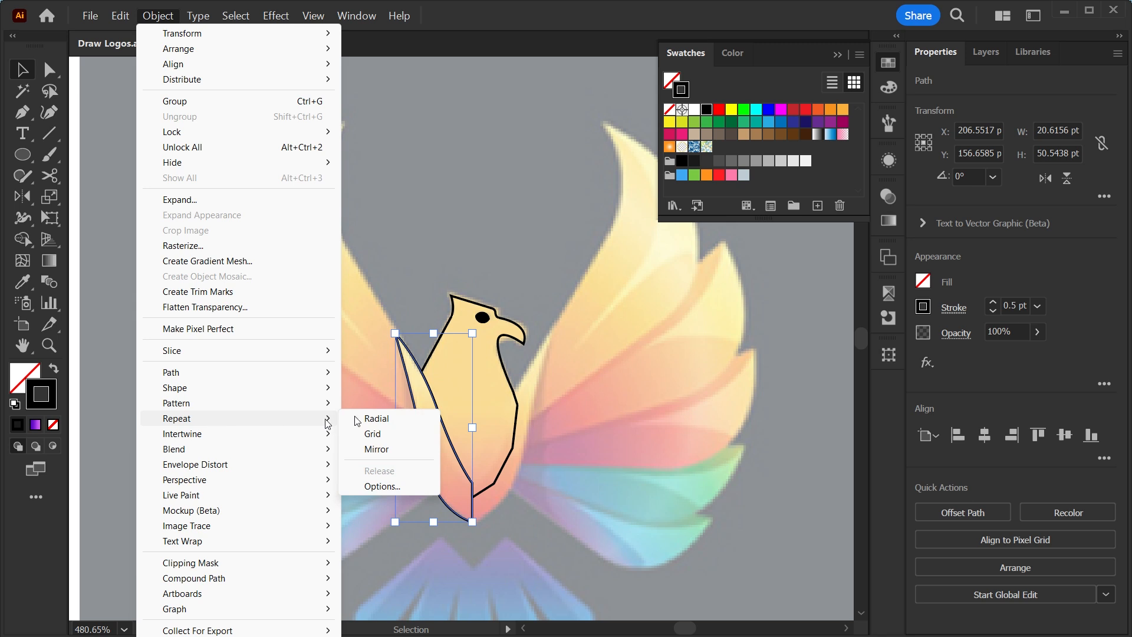
pyautogui.click(377, 449)
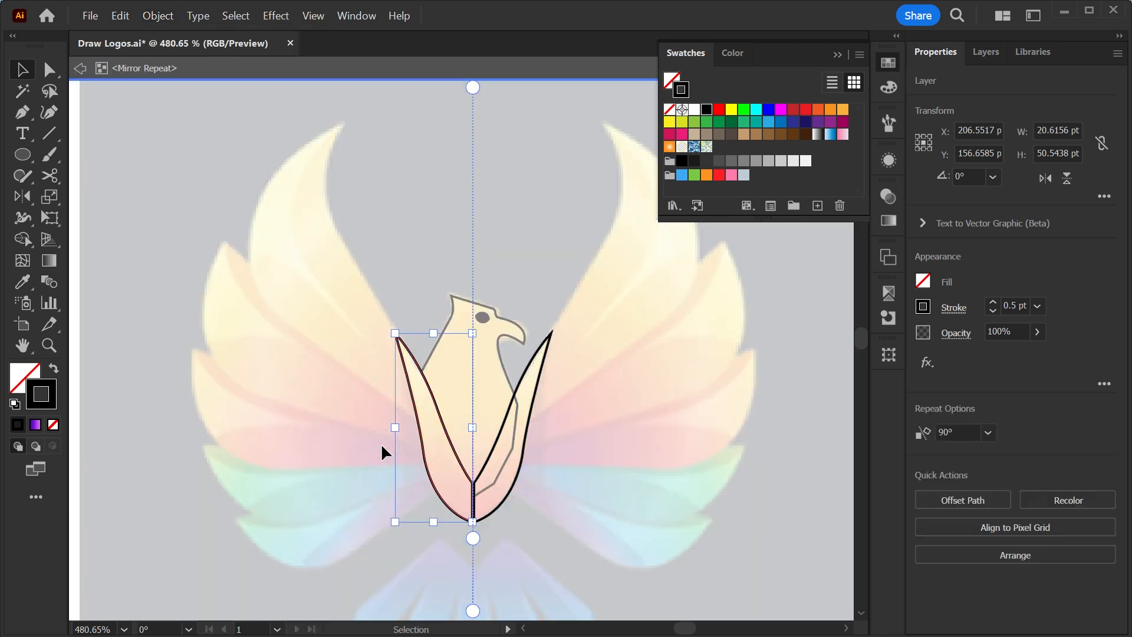
# Move the original side shape slightly toward the mirror axis so the doubled centre line disappears and both halves join
pyautogui.press('z')
pyautogui.moveTo(484, 465); pyautogui.dragTo(571, 460)
pyautogui.press('v')
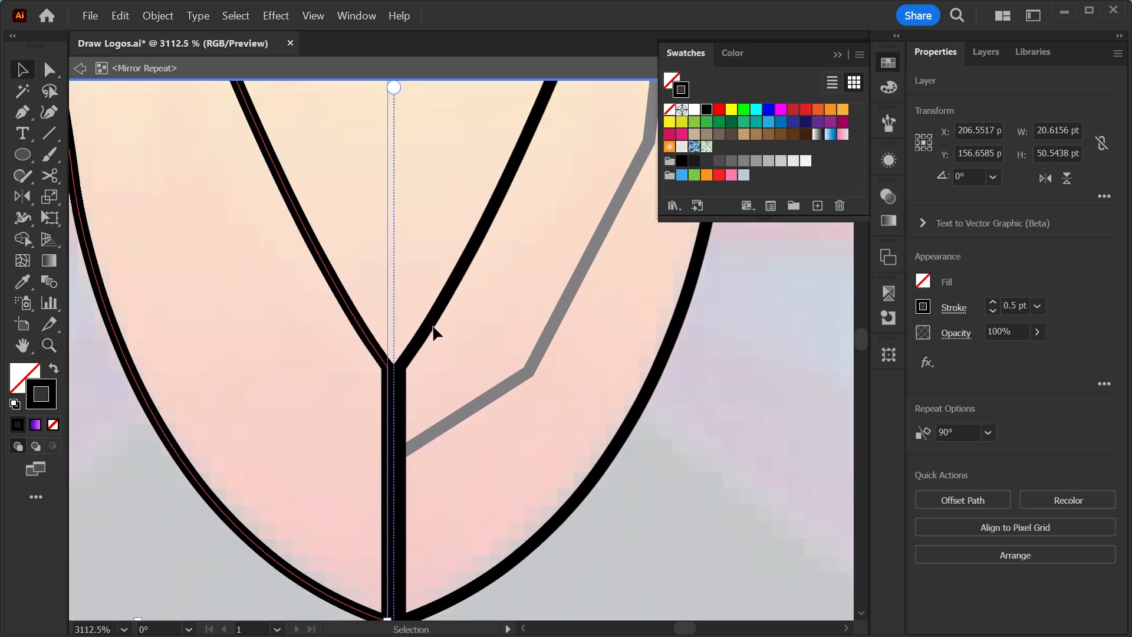
pyautogui.scroll(-6, 554, 494)
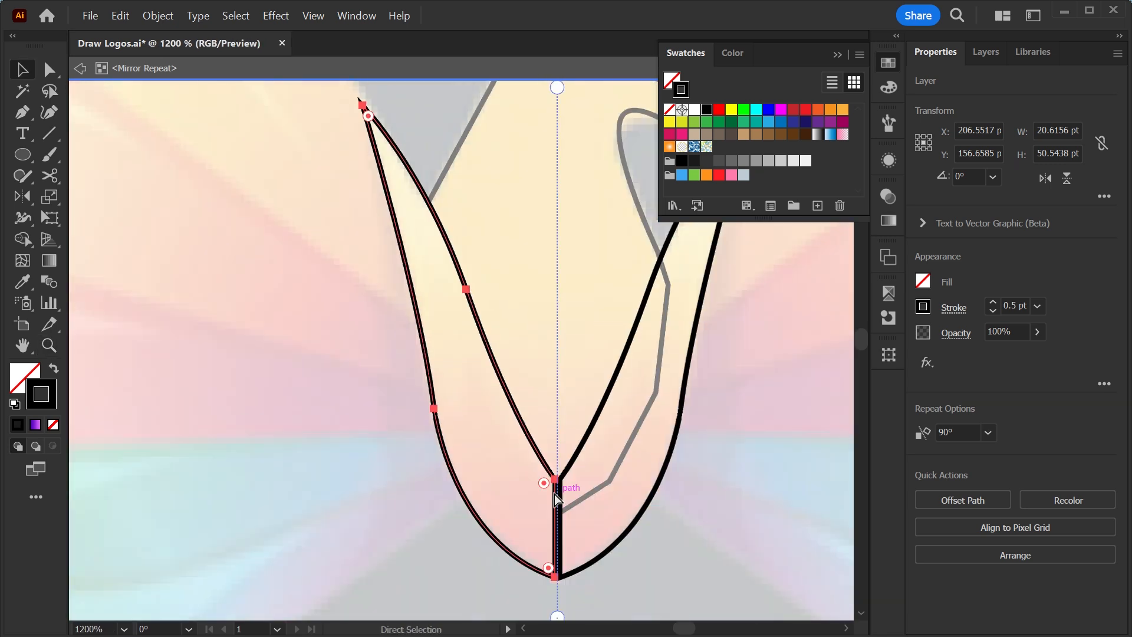
pyautogui.click(553, 489)
pyautogui.scroll(1, 580, 383)
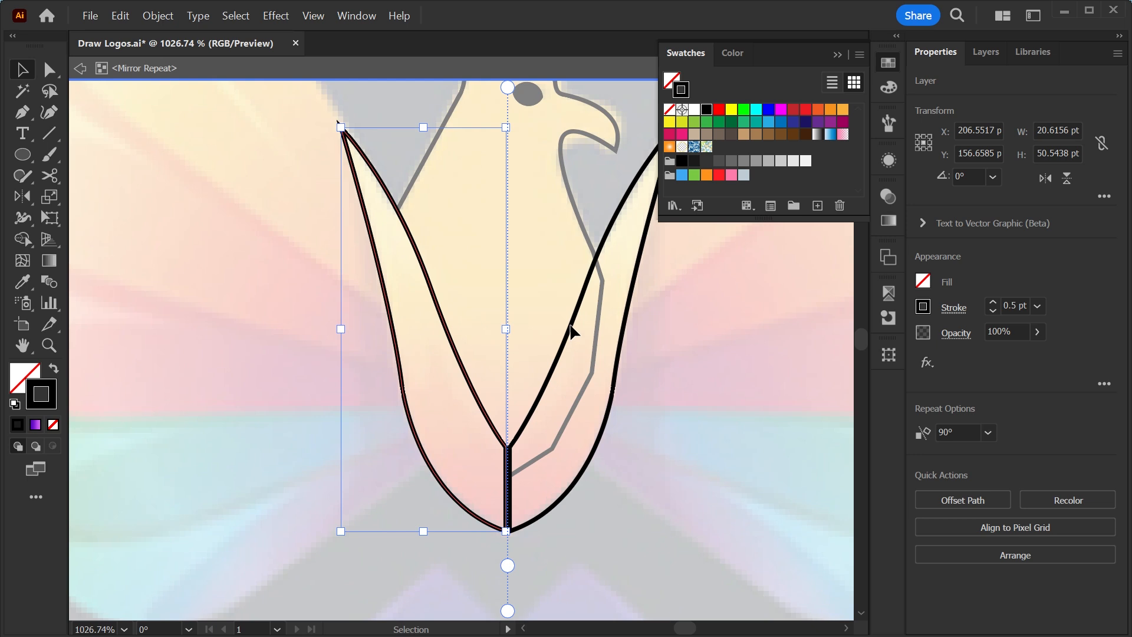
pyautogui.click(515, 298)
pyautogui.moveTo(419, 265); pyautogui.dragTo(427, 264)
pyautogui.scroll(3, 501, 475)
pyautogui.click(685, 593)
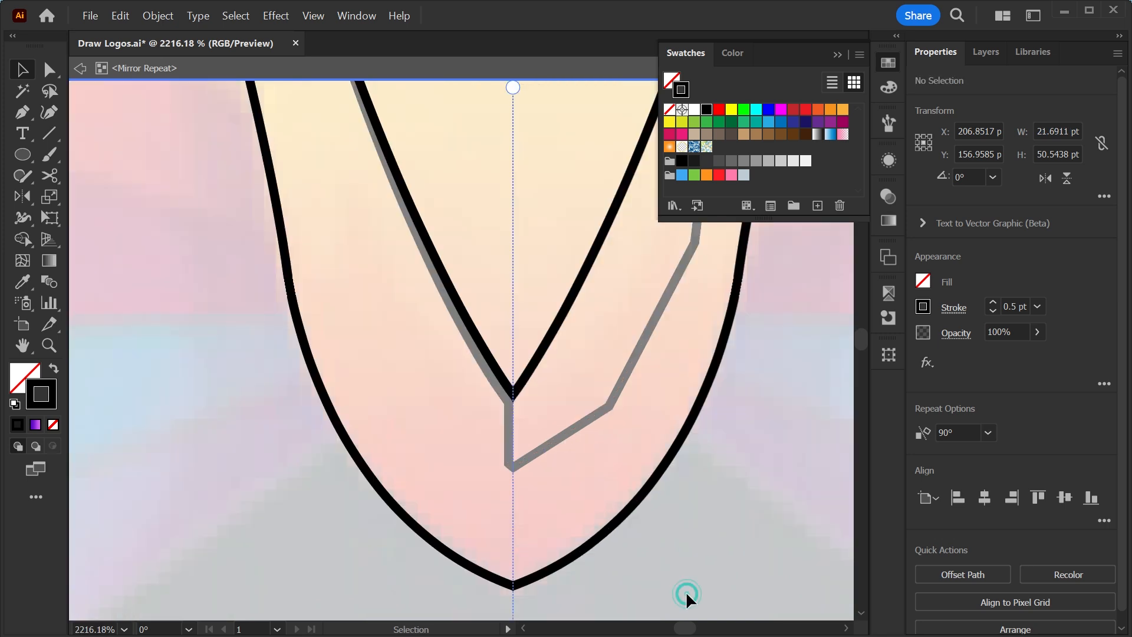
# Inside the mirror repeat, trace the inner edge of the left wing's tallest feather from its tip down into the body
pyautogui.hotkey('ctrl', '-')
pyautogui.hotkey('ctrl', '-')
pyautogui.hotkey('ctrl', '-')
pyautogui.hotkey('ctrl', '-')
pyautogui.hotkey('ctrl', '-')
pyautogui.hotkey('ctrl', '-')
pyautogui.press('z')
pyautogui.moveTo(461, 201); pyautogui.dragTo(589, 386)
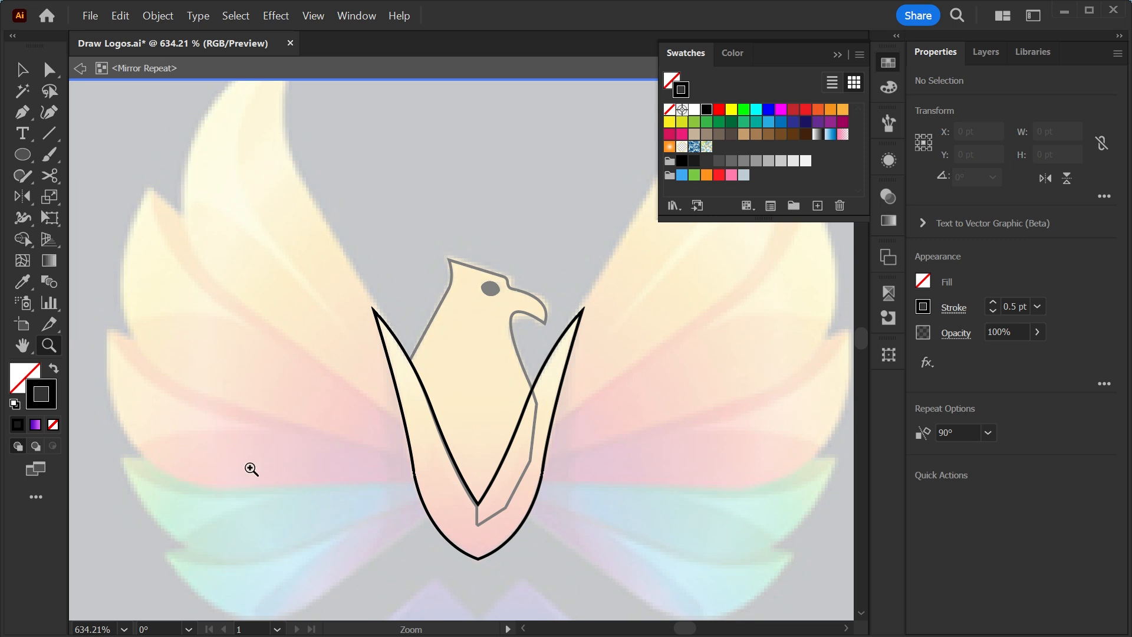
pyautogui.press('space')
pyautogui.moveTo(323, 381); pyautogui.dragTo(409, 512)
pyautogui.moveTo(409, 469); pyautogui.dragTo(433, 445)
pyautogui.press('space')
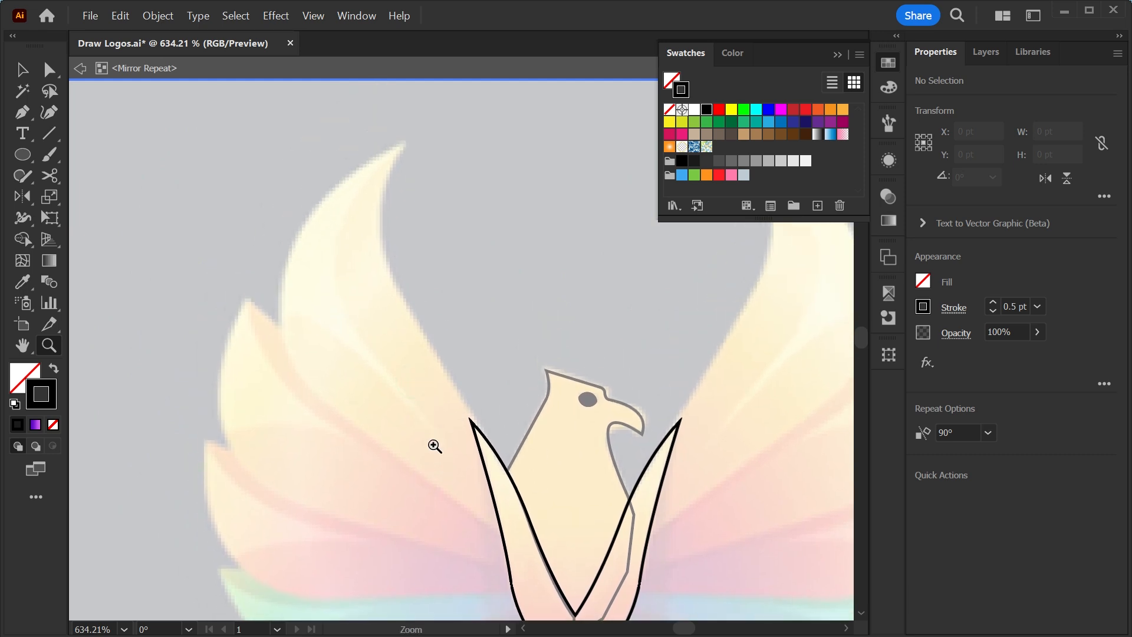
pyautogui.click(26, 117)
pyautogui.click(404, 145)
pyautogui.moveTo(424, 329); pyautogui.dragTo(500, 404)
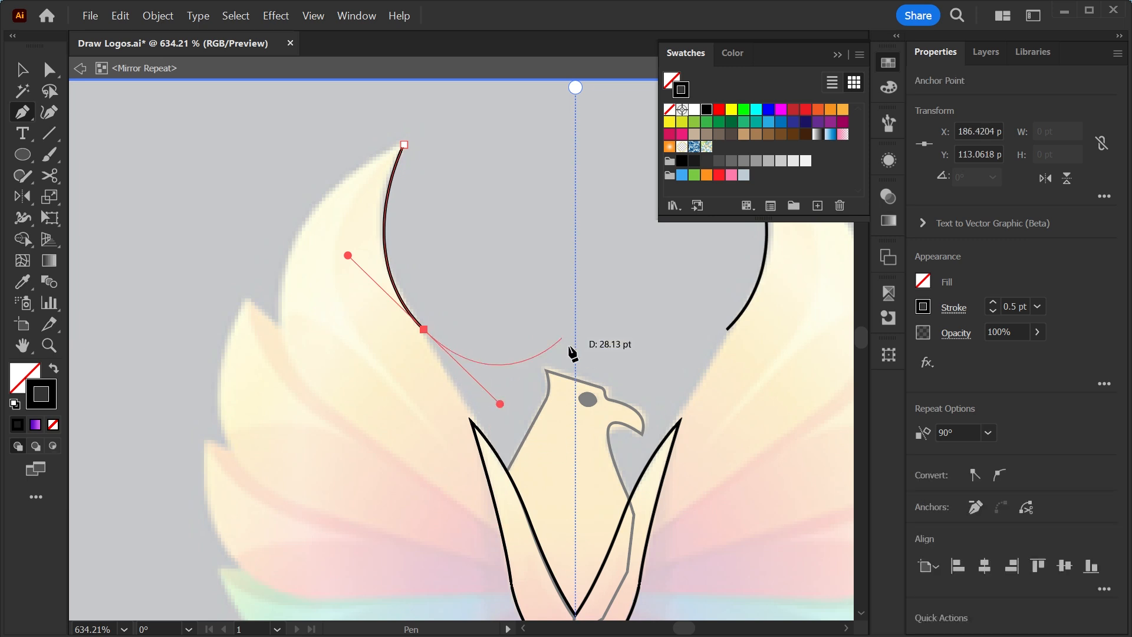
pyautogui.moveTo(563, 340); pyautogui.dragTo(455, 392)
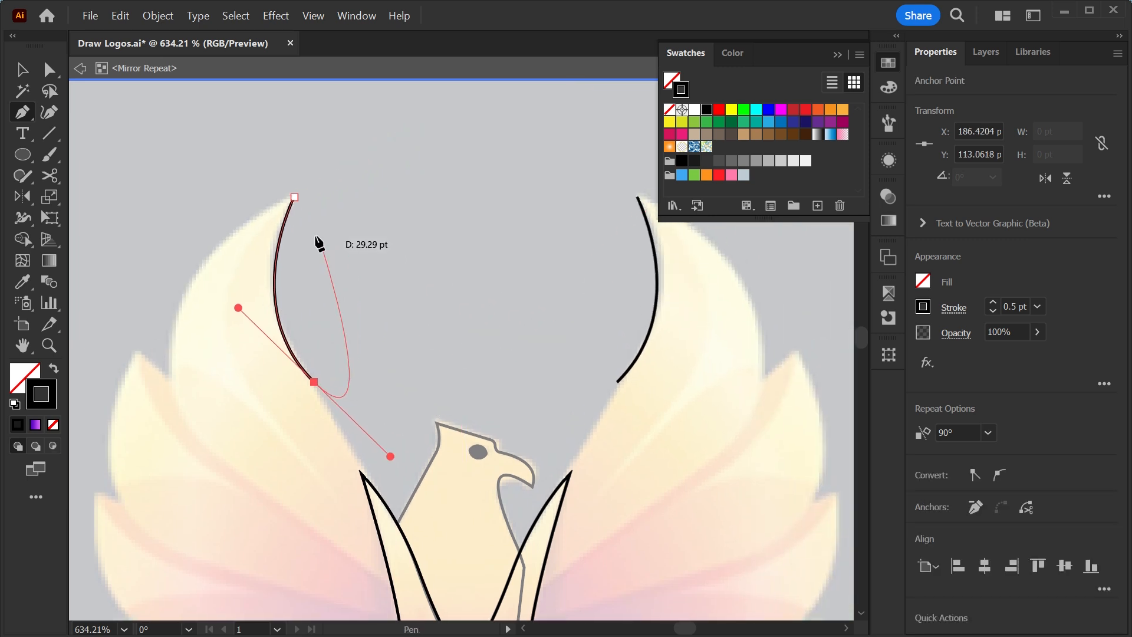
pyautogui.click(313, 382)
pyautogui.moveTo(382, 500); pyautogui.dragTo(458, 450)
pyautogui.click(458, 493)
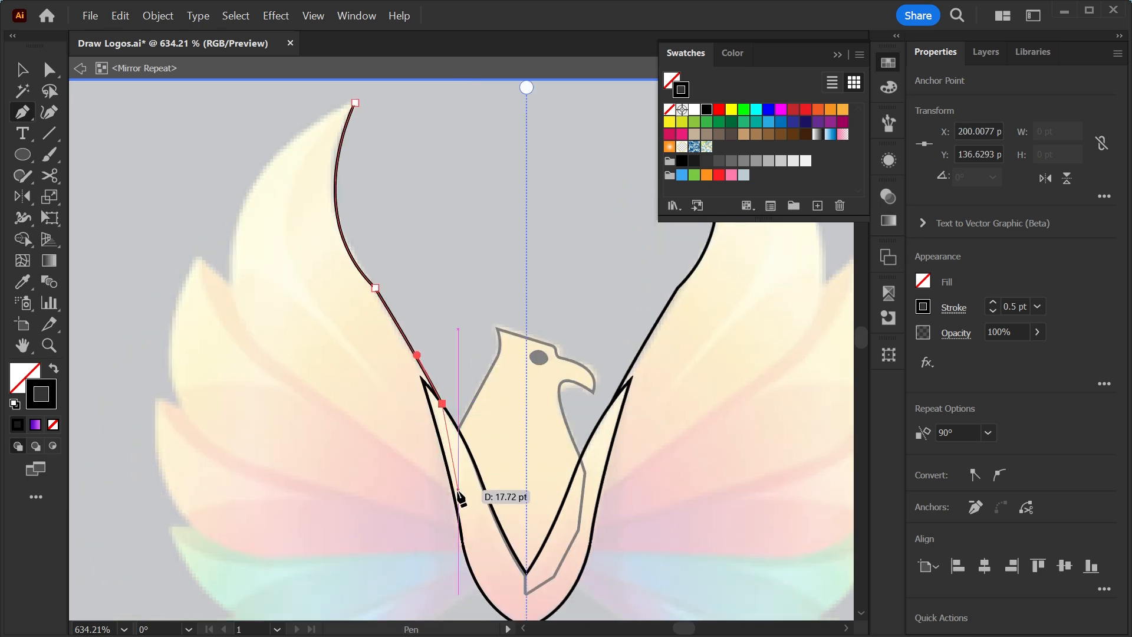
# Trace the tallest feather's lower and outer edges back up to its tip, closing the outline
pyautogui.click(330, 400)
pyautogui.moveTo(233, 264); pyautogui.dragTo(244, 198)
pyautogui.scroll(3, 294, 236)
pyautogui.moveTo(348, 251); pyautogui.dragTo(460, 189)
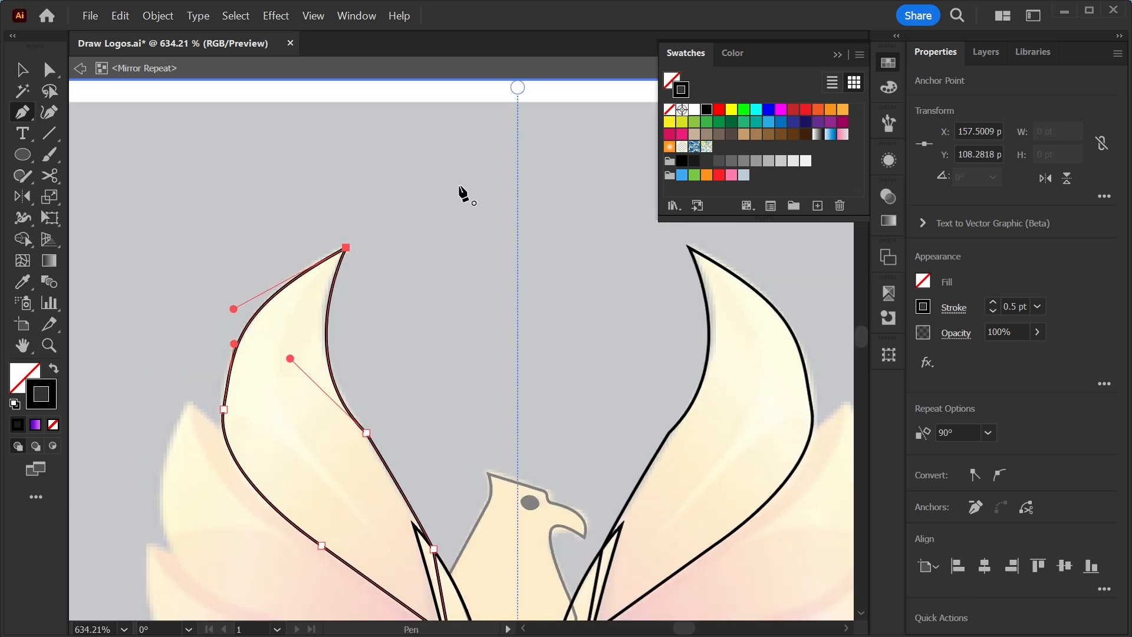
pyautogui.scroll(-2, 457, 283)
pyautogui.hscroll(2, 457, 283)
pyautogui.press('v')
pyautogui.scroll(1, 222, 404)
pyautogui.hscroll(-1, 222, 404)
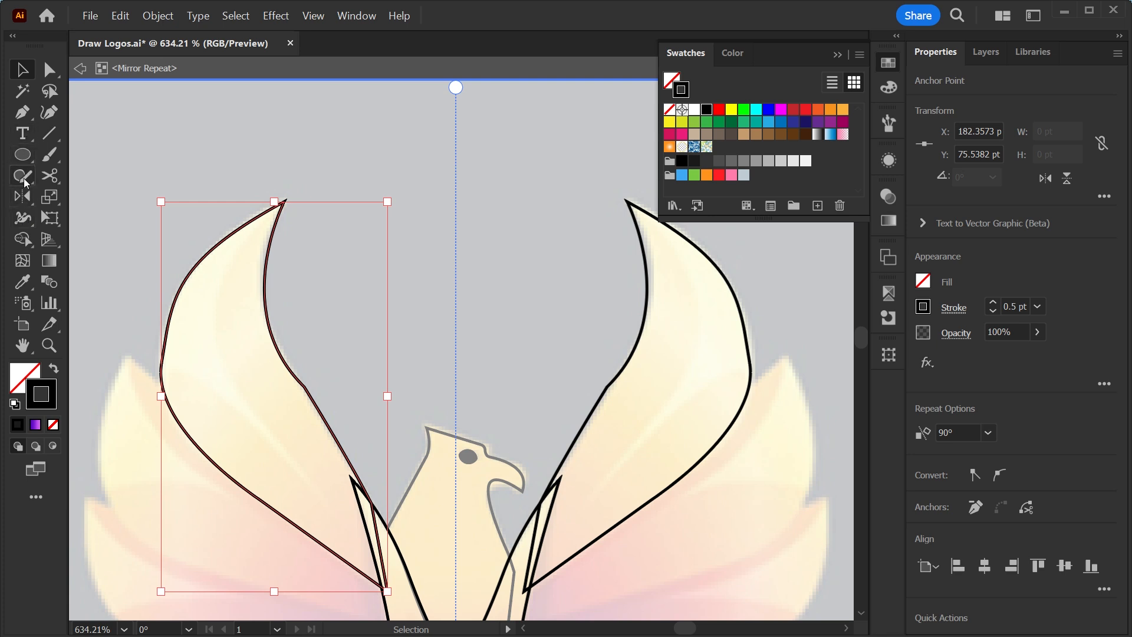
# Smooth the kink in the inner edge of the left wing's tallest feather with the Smooth tool
pyautogui.click(23, 117)
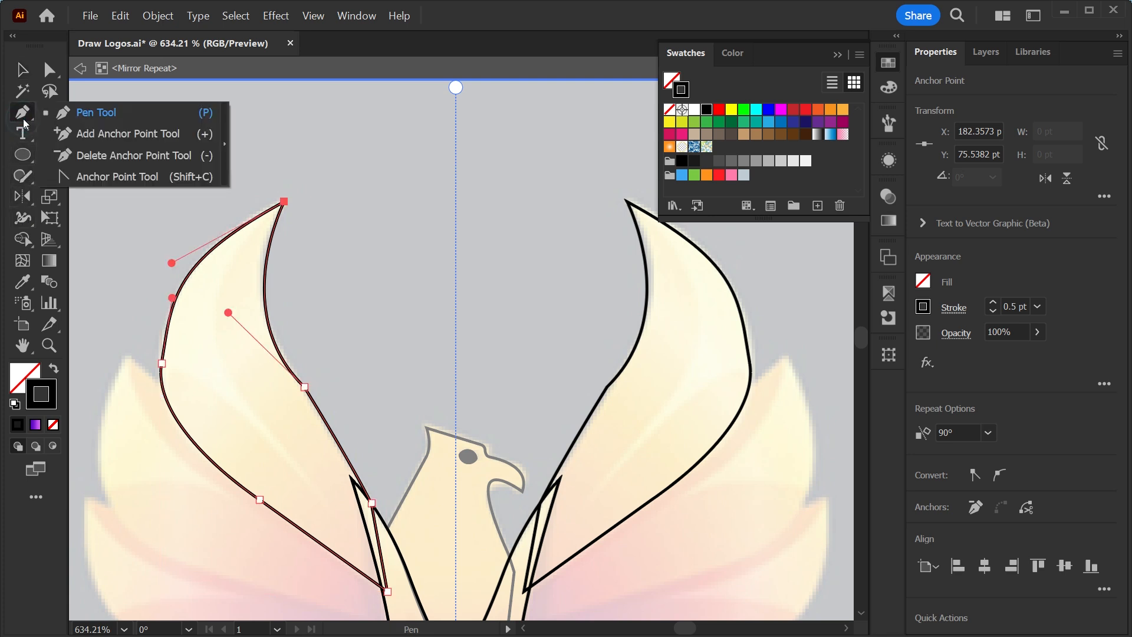
pyautogui.click(17, 179)
pyautogui.click(17, 179)
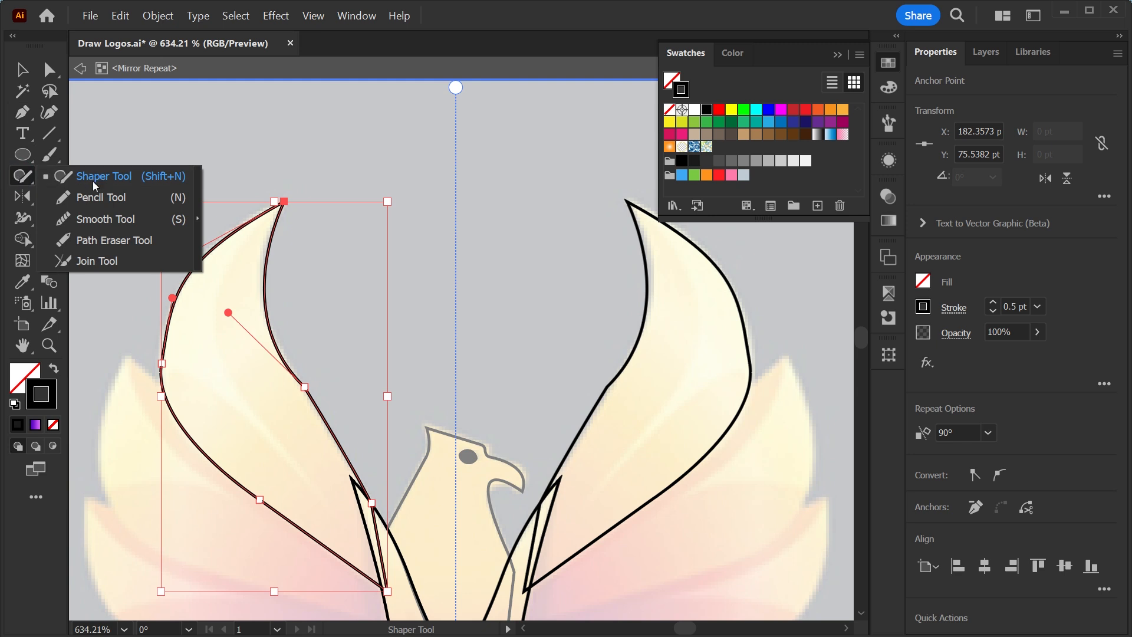
pyautogui.click(102, 222)
pyautogui.moveTo(302, 384); pyautogui.dragTo(281, 358)
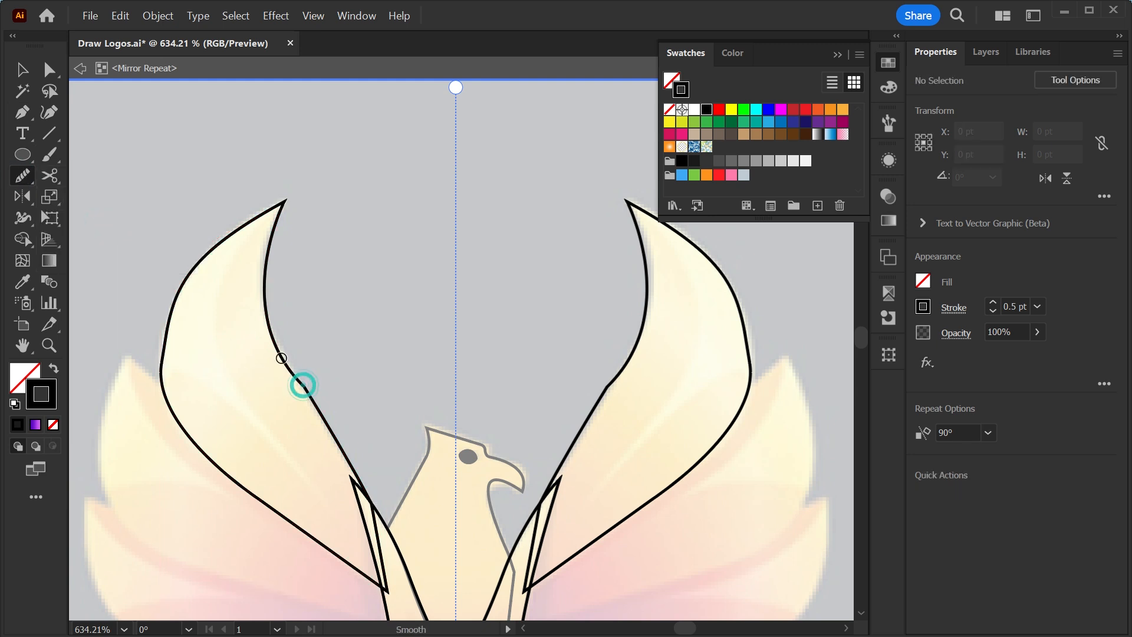
pyautogui.keyDown('ctrl'); pyautogui.click(259, 389); pyautogui.keyUp('ctrl')
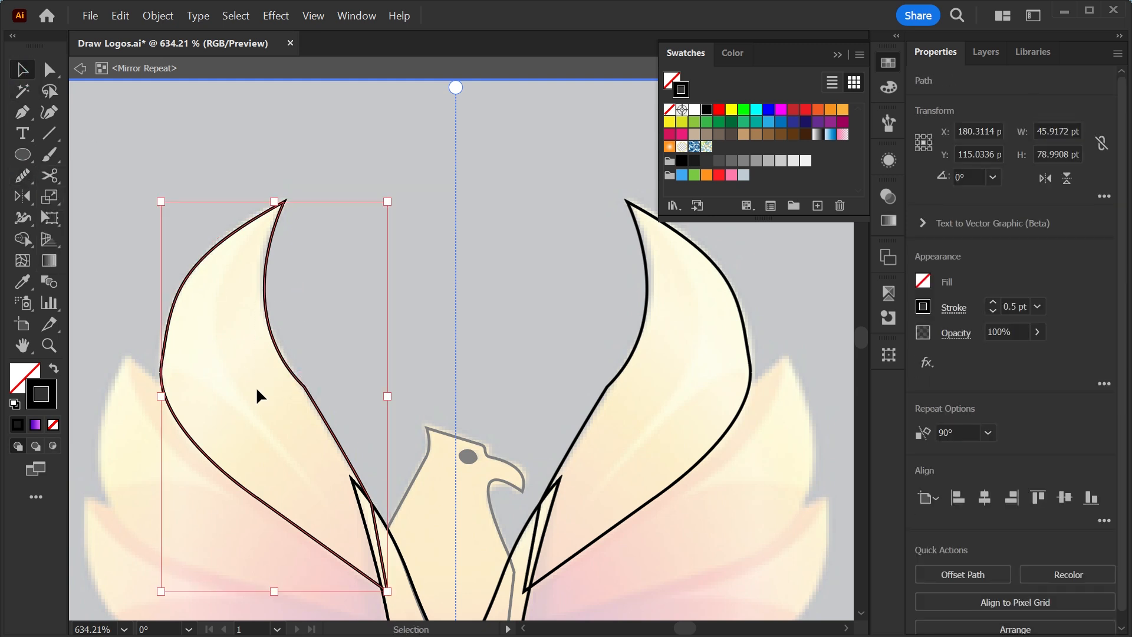
pyautogui.moveTo(303, 391); pyautogui.dragTo(285, 363)
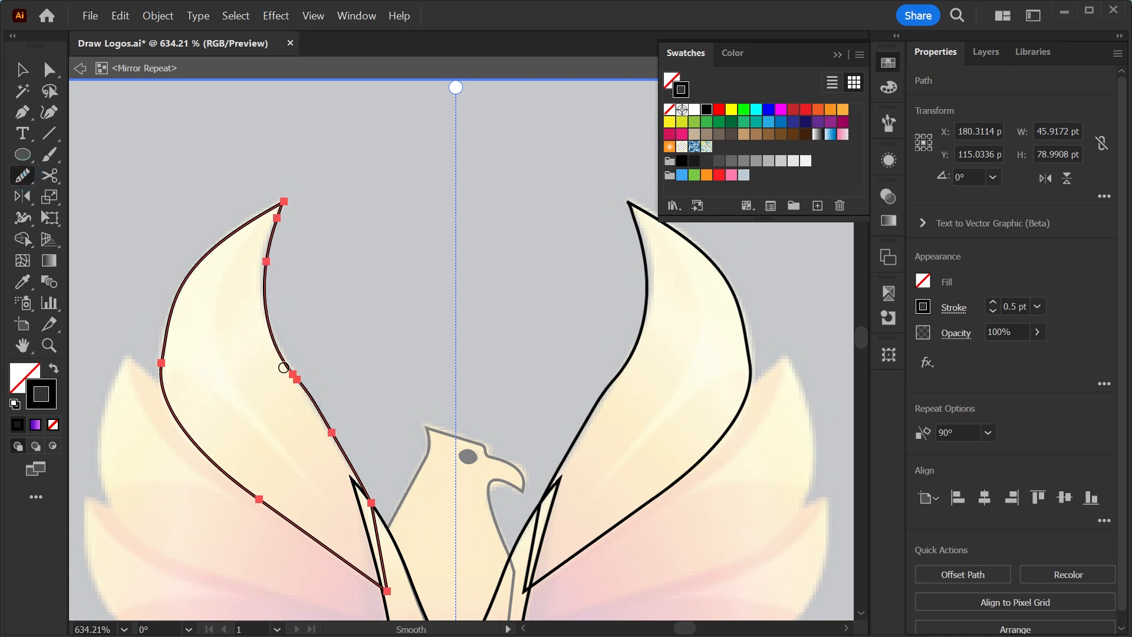
pyautogui.moveTo(326, 419); pyautogui.dragTo(272, 331)
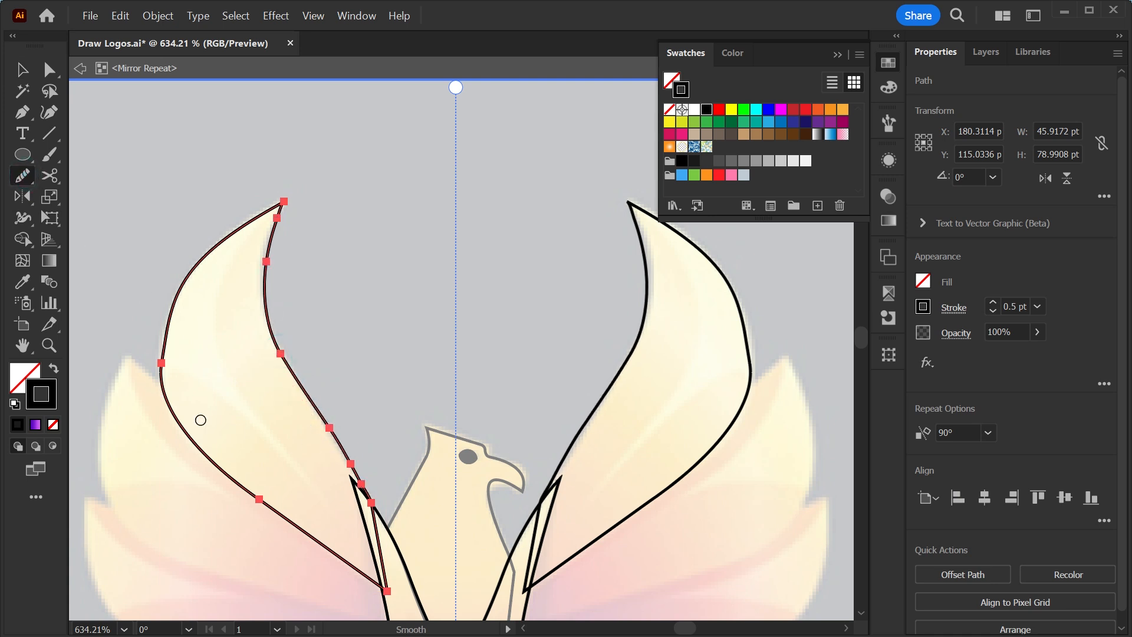
# Smooth the outer edge of the tallest feather into one continuous curve and deselect it
pyautogui.moveTo(169, 335); pyautogui.dragTo(177, 321)
pyautogui.moveTo(164, 367); pyautogui.dragTo(177, 295)
pyautogui.press('v')
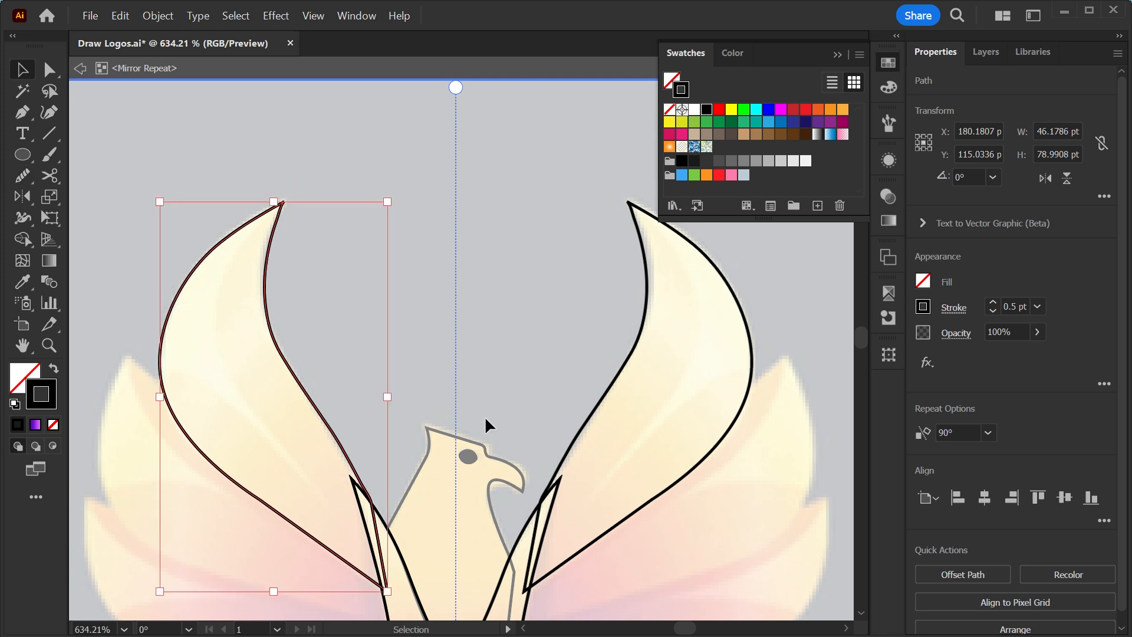
pyautogui.click(430, 389)
# Merge the tallest feather's overlap into the body's side shape with Shape Builder so the feather ends at its edge
pyautogui.moveTo(394, 532); pyautogui.dragTo(490, 416)
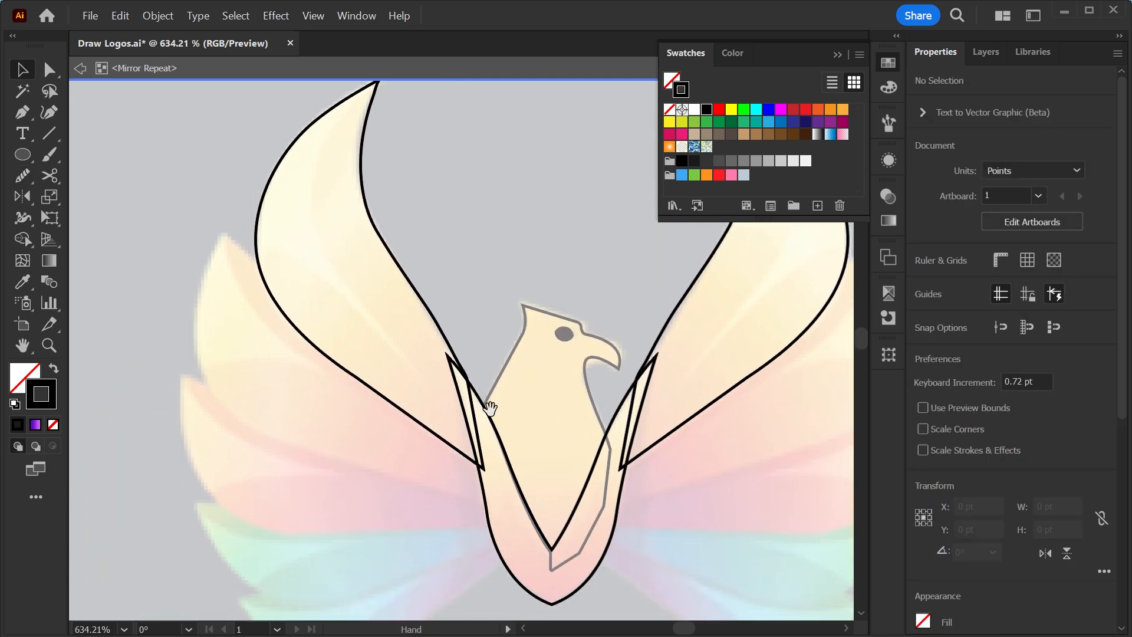
pyautogui.moveTo(479, 346); pyautogui.dragTo(437, 459)
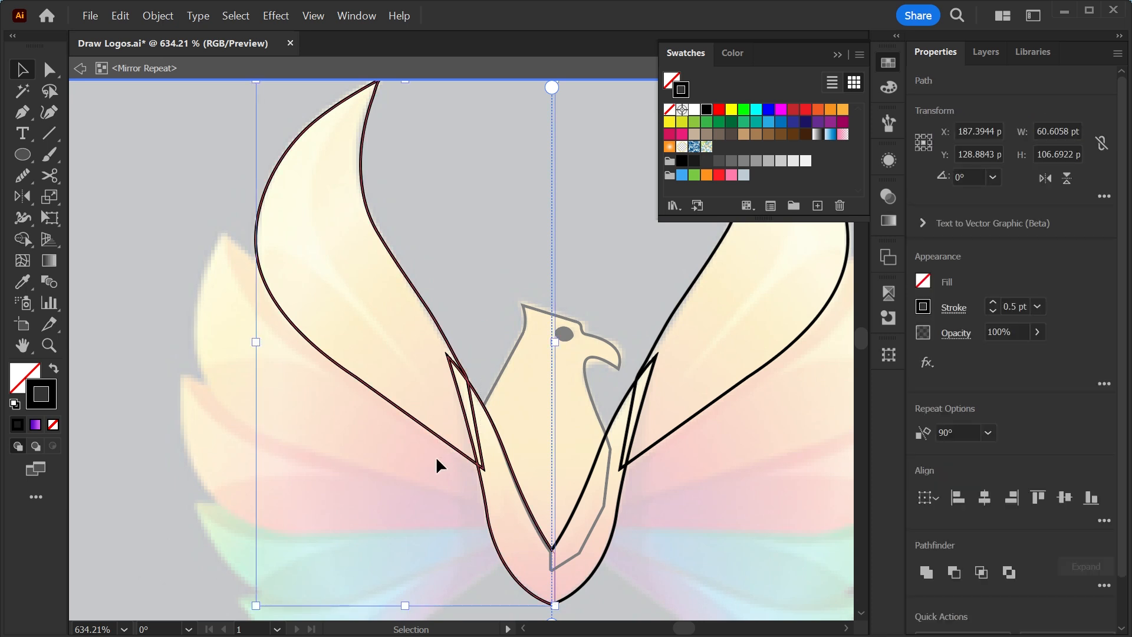
pyautogui.hotkey('shift', 'm')
pyautogui.moveTo(468, 402); pyautogui.dragTo(484, 443)
pyautogui.press('v')
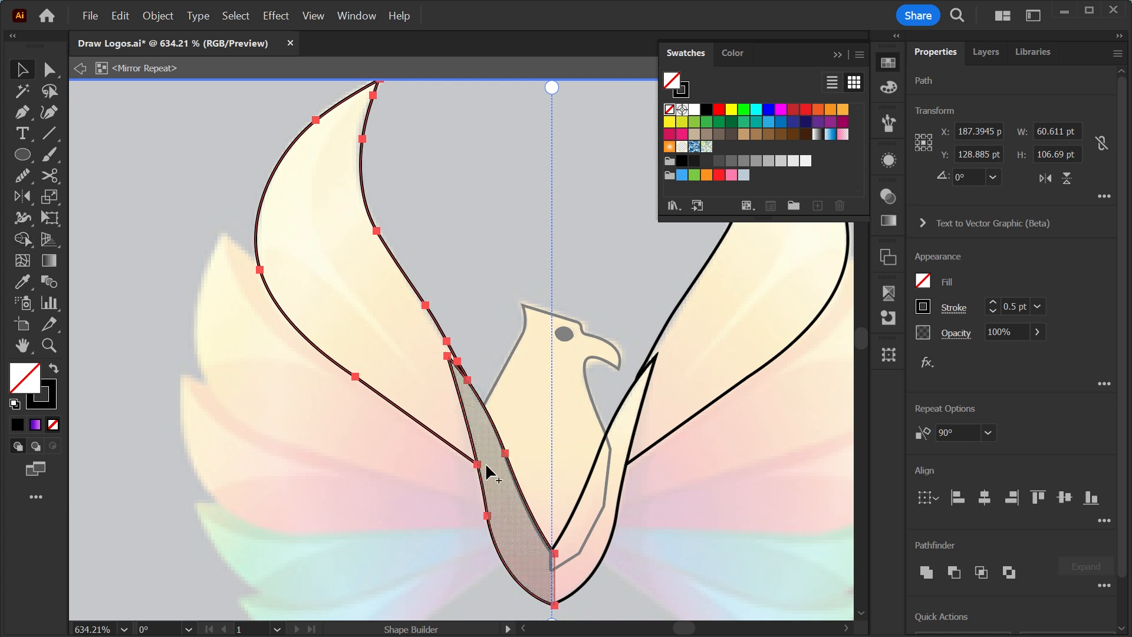
pyautogui.click(409, 433)
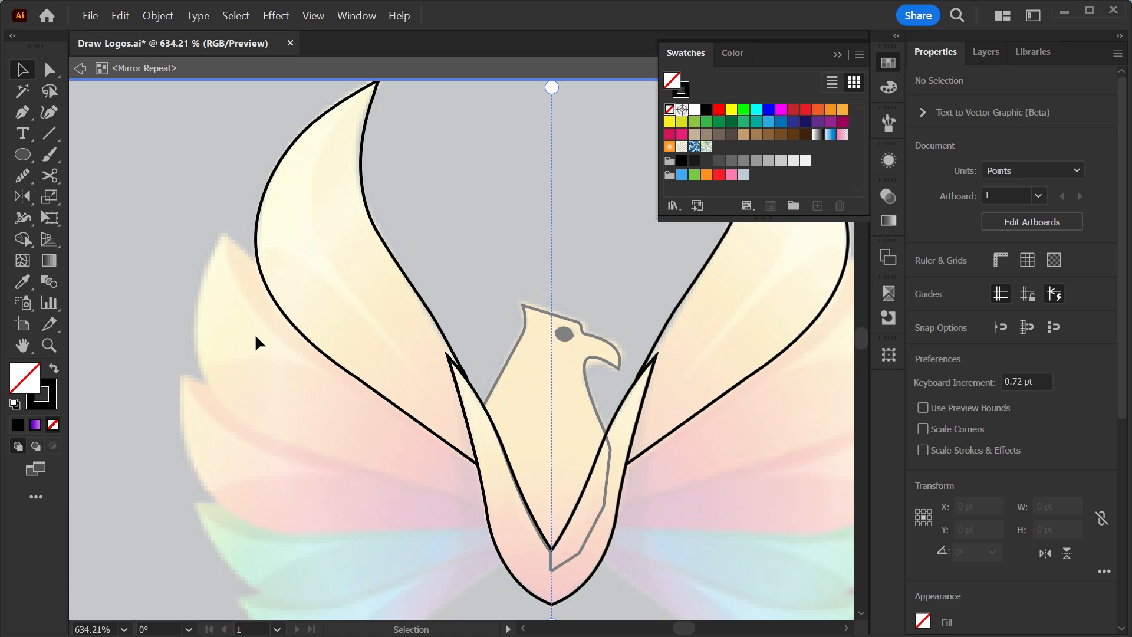
# Trace the left wing's second feather with the Pen tool, overlapping the tallest feather and side shape, and close it at the tip
pyautogui.click(26, 115)
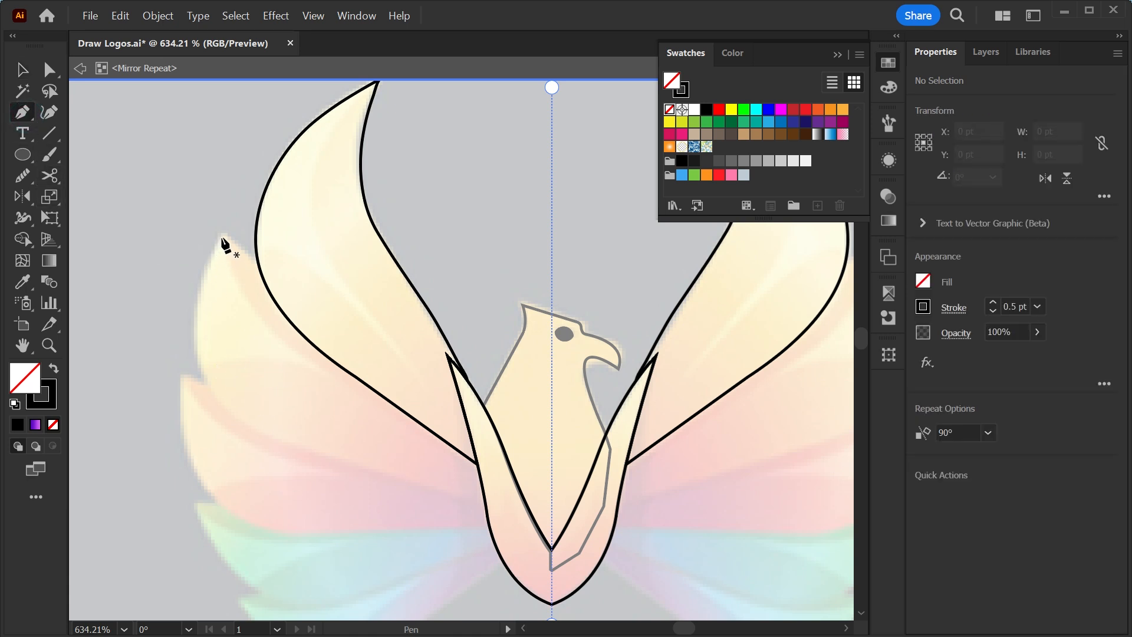
pyautogui.click(286, 281)
pyautogui.click(483, 460)
pyautogui.click(491, 501)
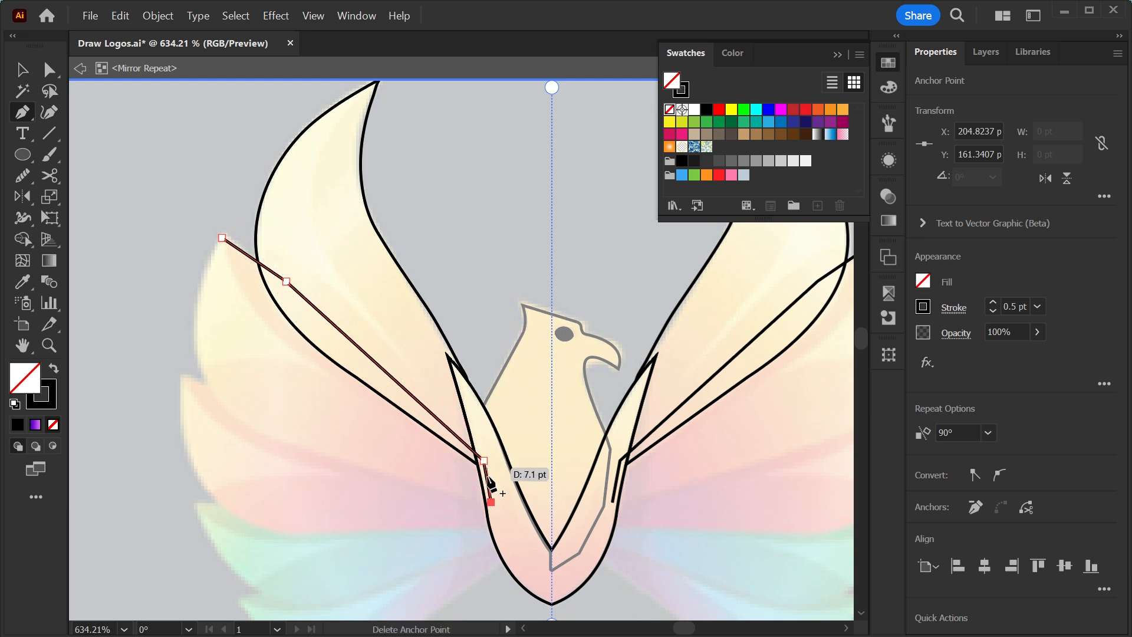
pyautogui.click(314, 452)
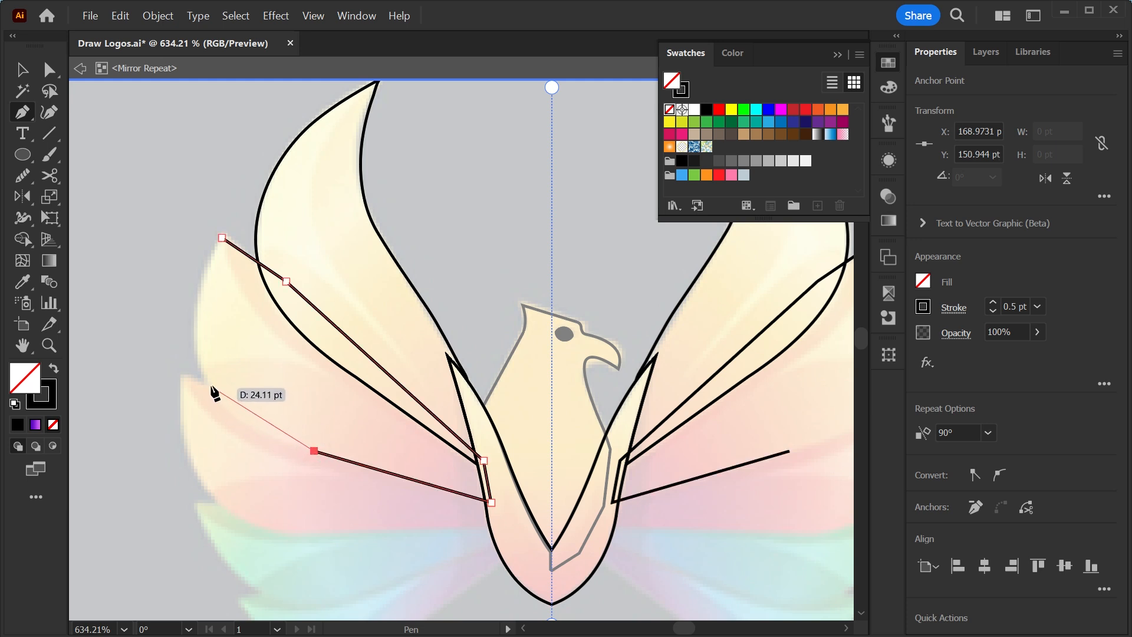
pyautogui.moveTo(206, 382); pyautogui.dragTo(190, 333)
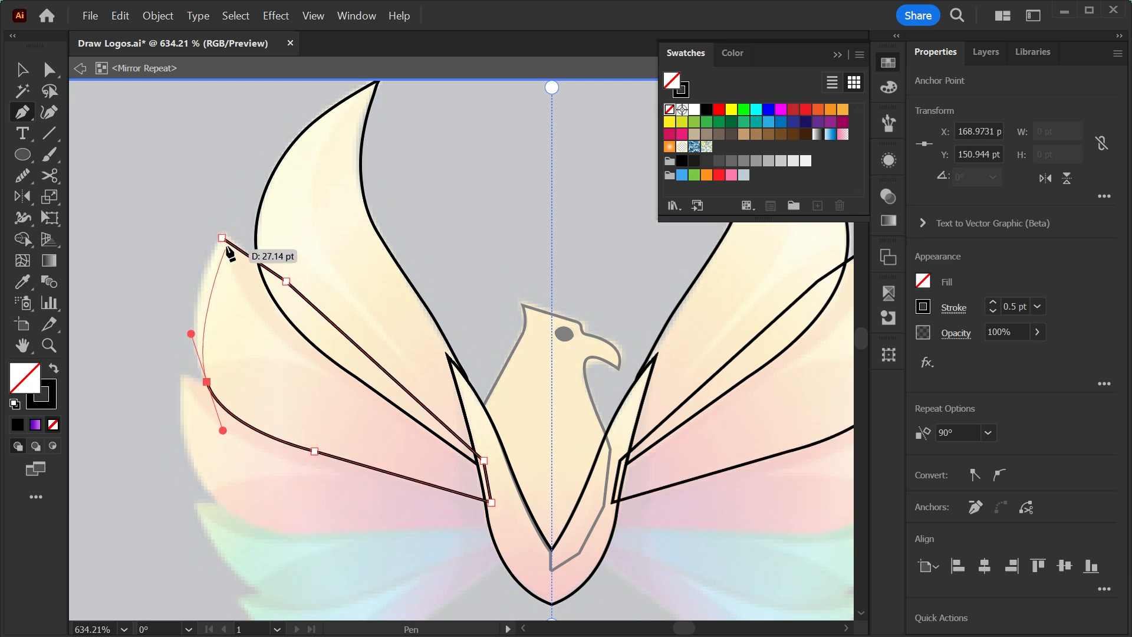
pyautogui.moveTo(222, 238); pyautogui.dragTo(252, 171)
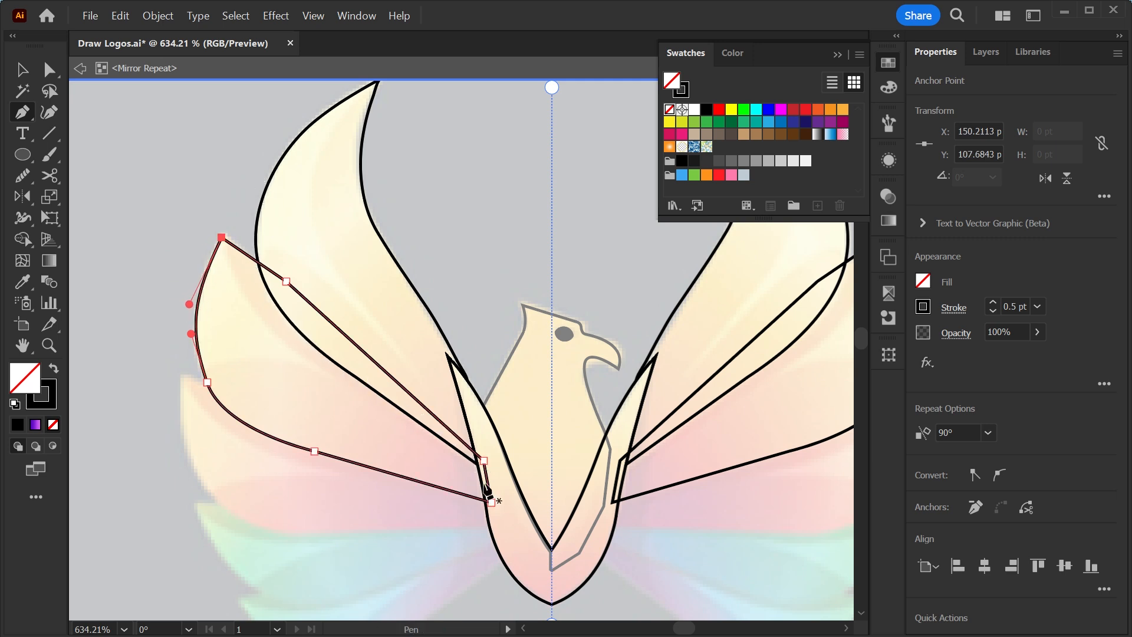
# Smooth the second feather's outer edge with the Smooth tool
pyautogui.click(24, 175)
pyautogui.moveTo(203, 329)
pyautogui.mouseDown()
pyautogui.moveTo(212, 388)
pyautogui.moveTo(202, 328)
pyautogui.mouseUp()
pyautogui.click(22, 70)
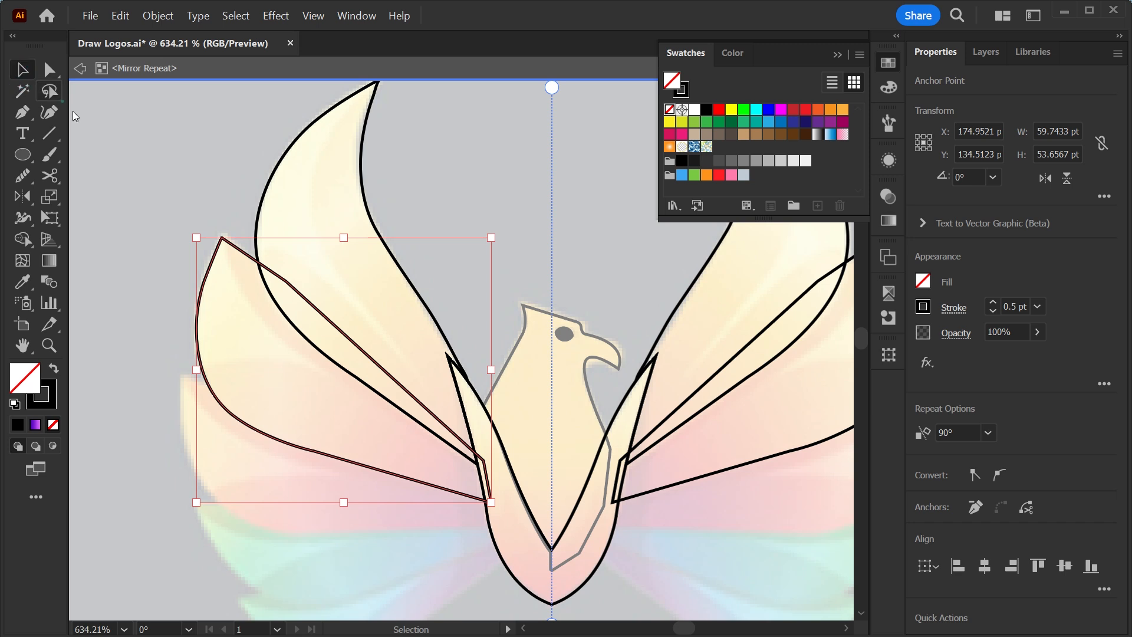
# With Shape Builder, merge the second feather's overlaps into the tallest feather and the body's side shape
pyautogui.click(24, 245)
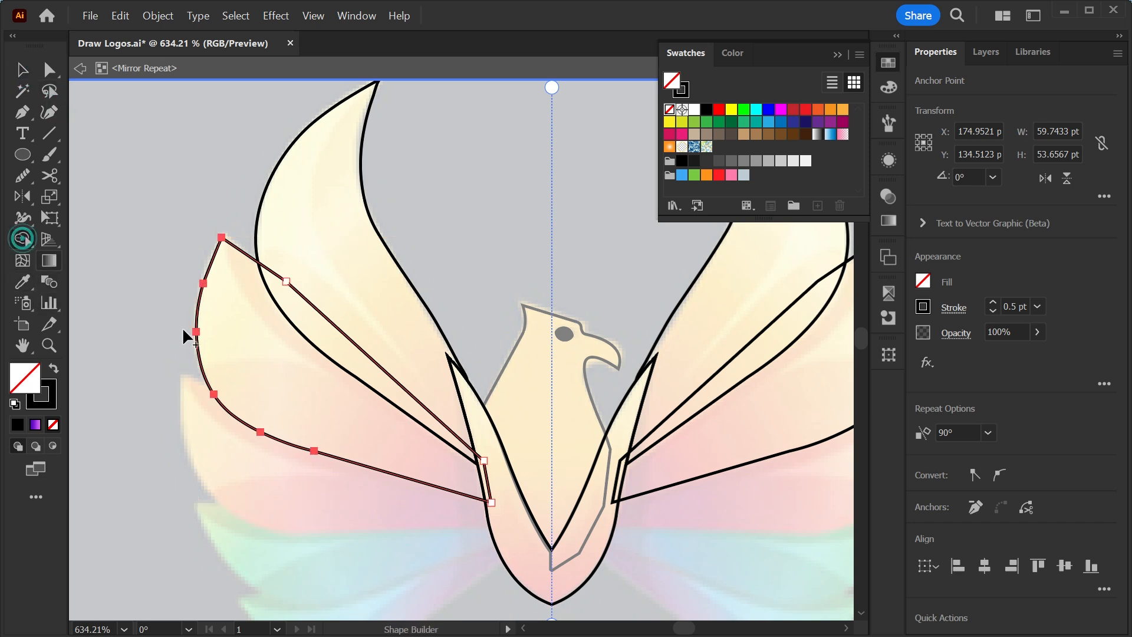
pyautogui.click(340, 346)
pyautogui.click(24, 78)
pyautogui.moveTo(113, 140); pyautogui.dragTo(518, 498)
pyautogui.click(23, 241)
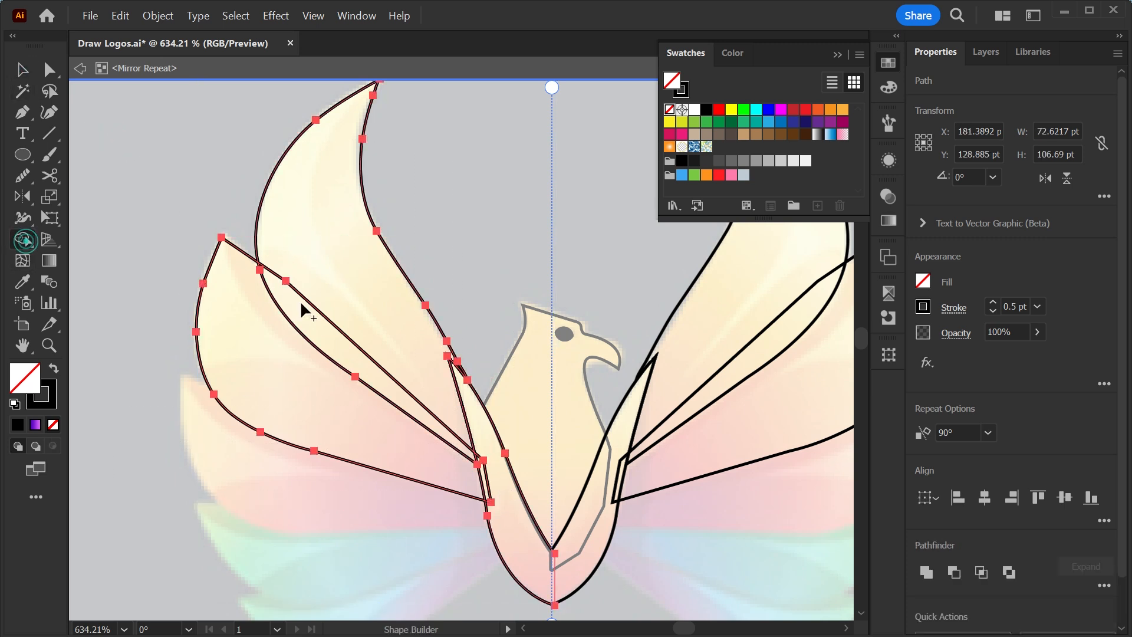
pyautogui.click(336, 346)
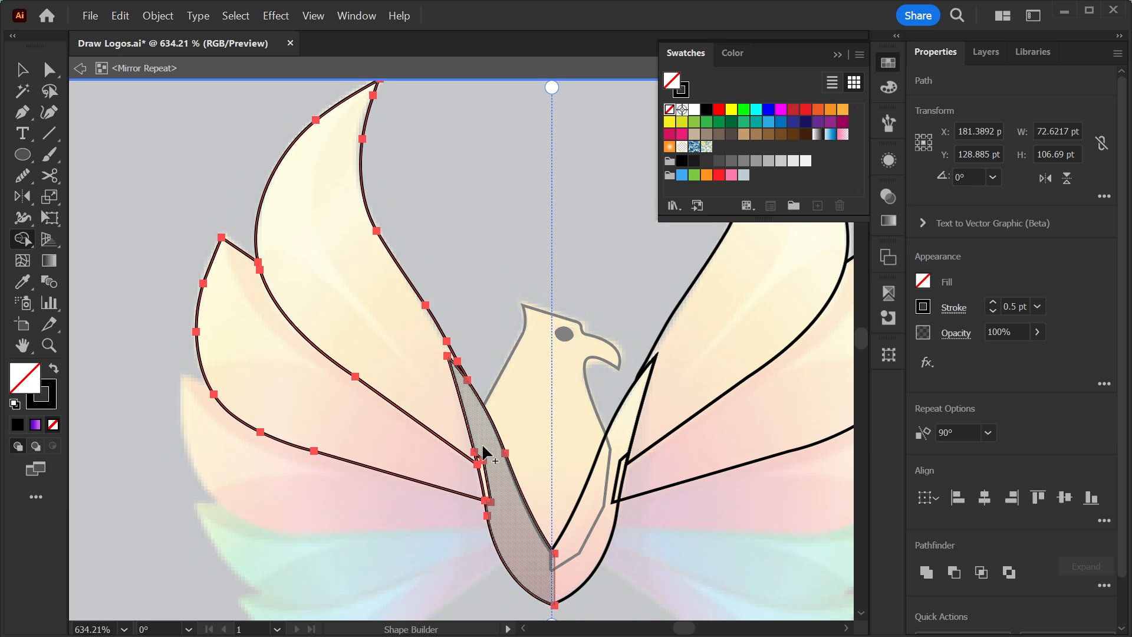
pyautogui.click(483, 480)
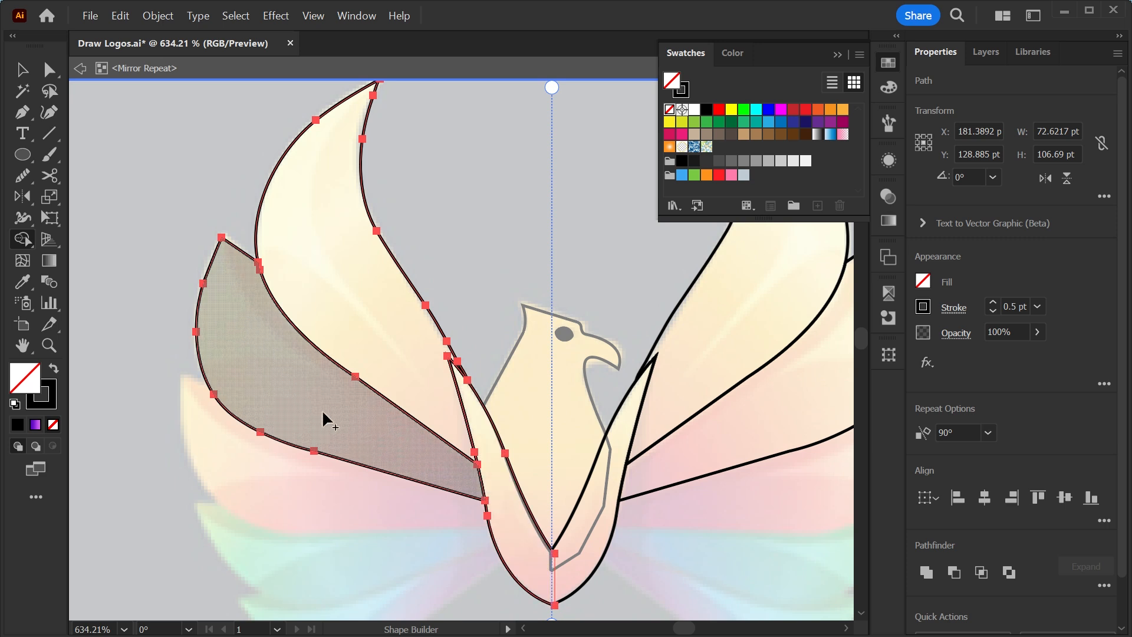
pyautogui.press('v')
pyautogui.click(318, 497)
# Trace the left wing's third feather as a closed Pen path with a curved outer edge, overlapping the second feather and side shape
pyautogui.hotkey('ctrl', '-')
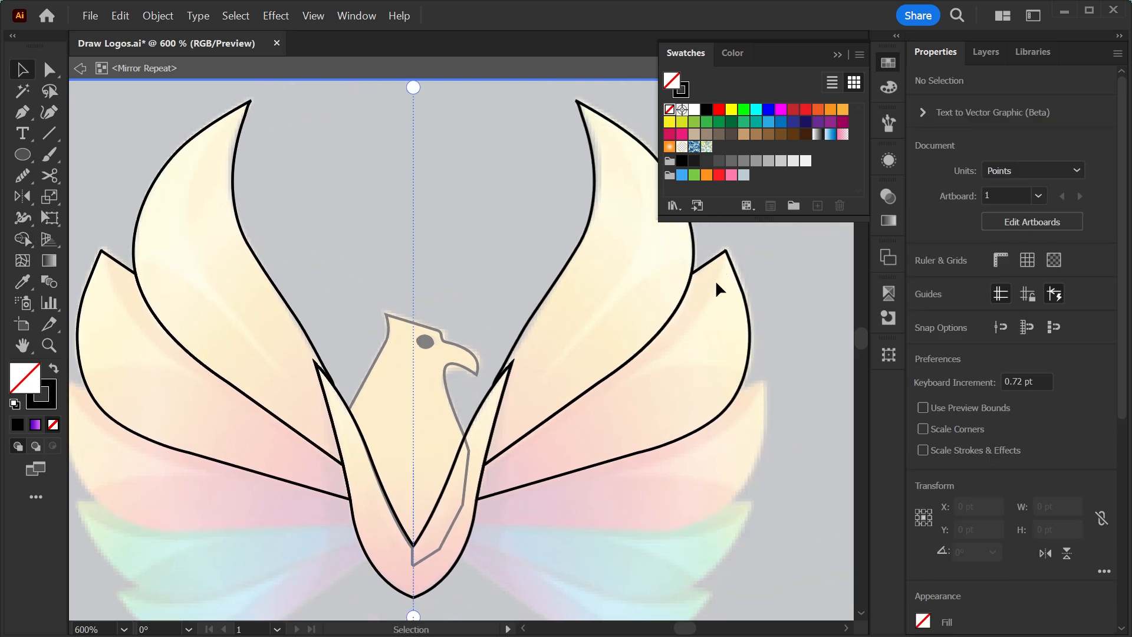
pyautogui.press('z')
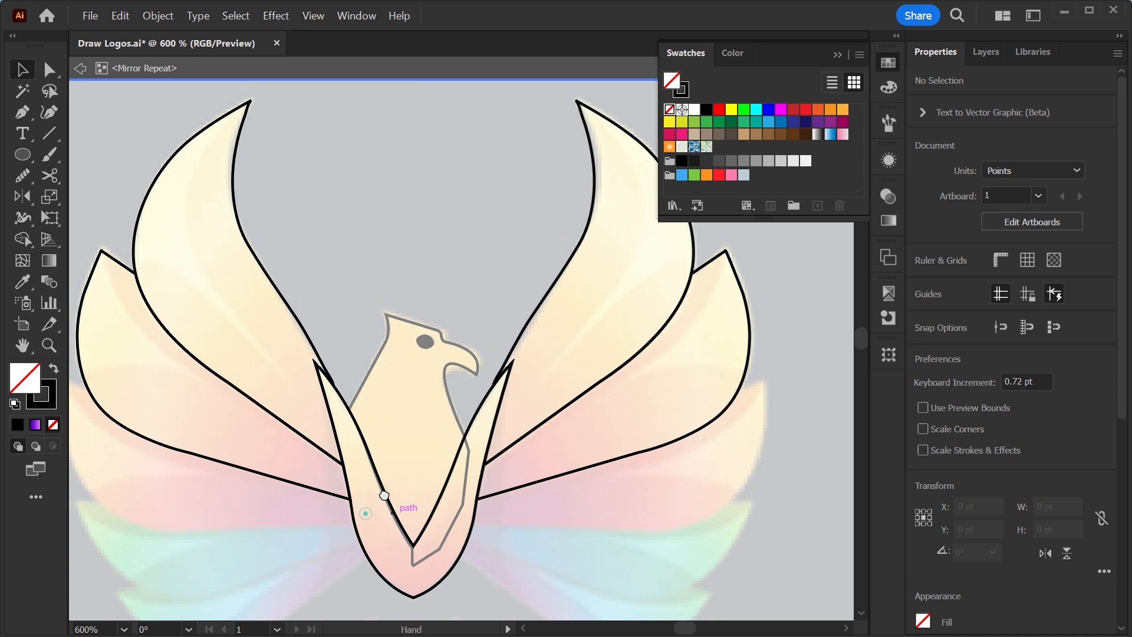
pyautogui.moveTo(407, 471); pyautogui.dragTo(73, 188)
pyautogui.press('p')
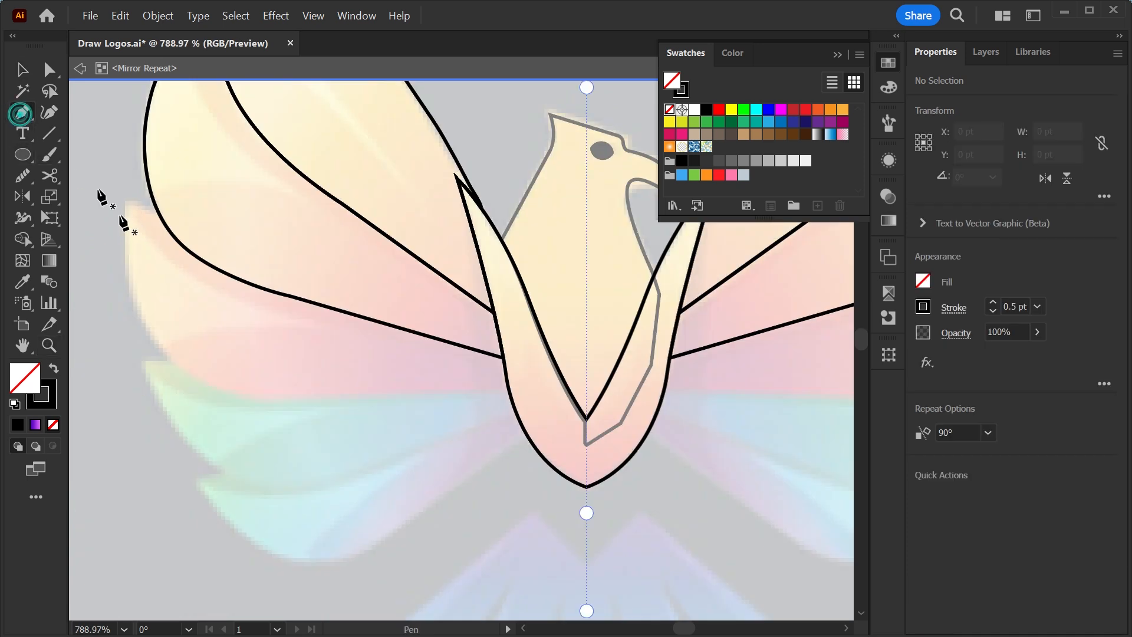
pyautogui.click(125, 203)
pyautogui.moveTo(505, 352); pyautogui.dragTo(522, 399)
pyautogui.click(516, 390)
pyautogui.moveTo(315, 393); pyautogui.dragTo(245, 397)
pyautogui.moveTo(156, 344); pyautogui.dragTo(123, 256)
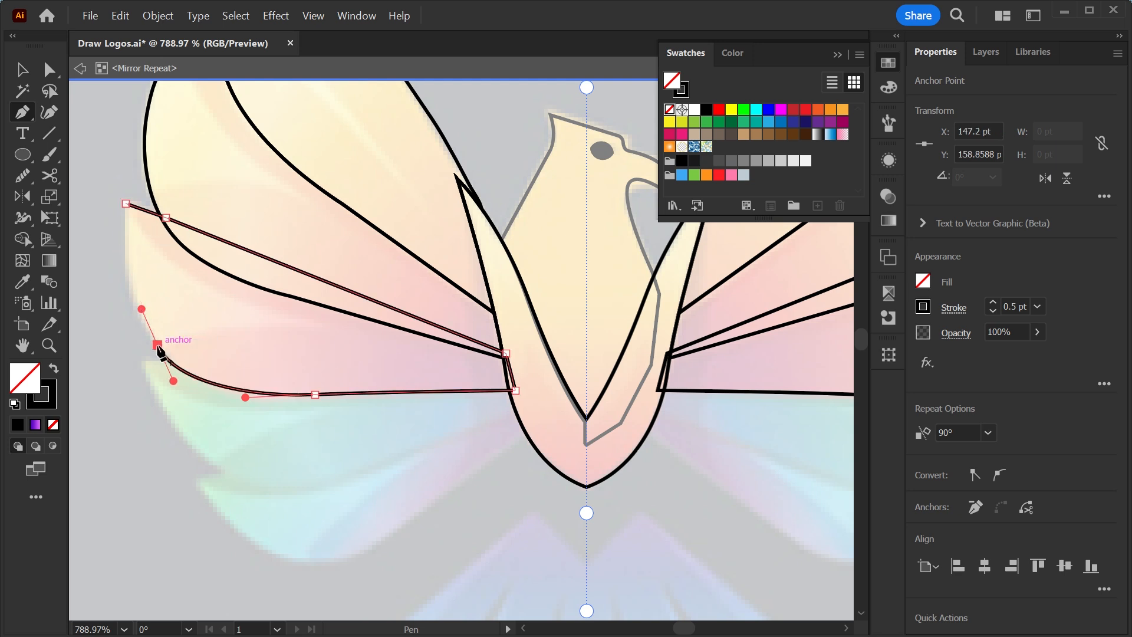
pyautogui.moveTo(157, 344); pyautogui.dragTo(112, 295)
pyautogui.click(126, 204)
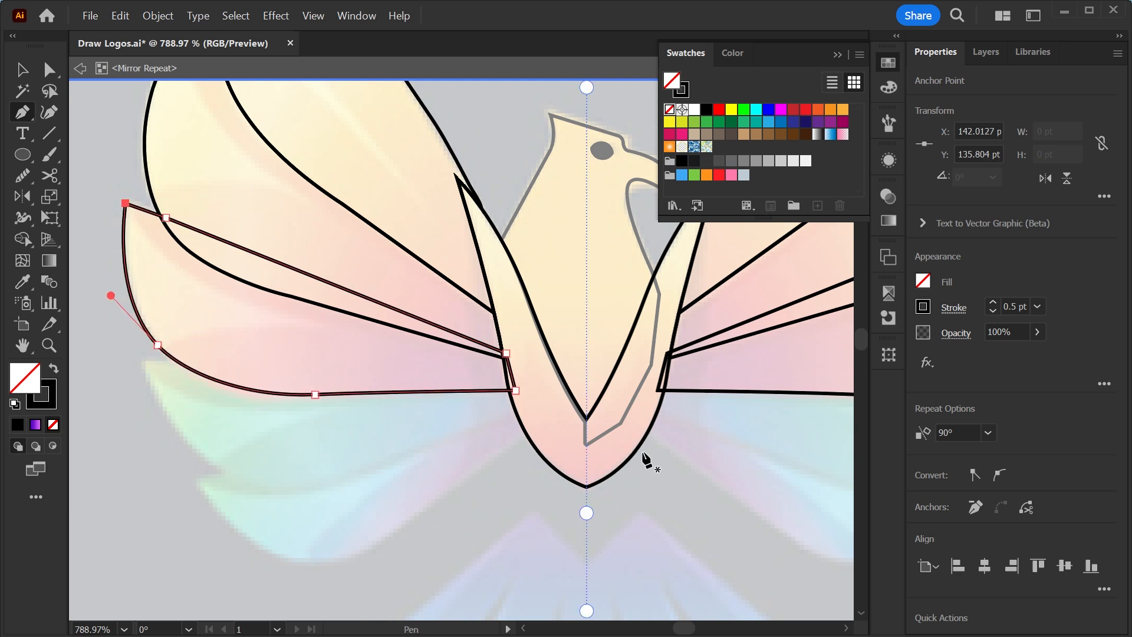
# With Shape Builder, merge the third feather's overlaps into the second feather and the body's side shape
pyautogui.press('v')
pyautogui.click(475, 379)
pyautogui.click(558, 209)
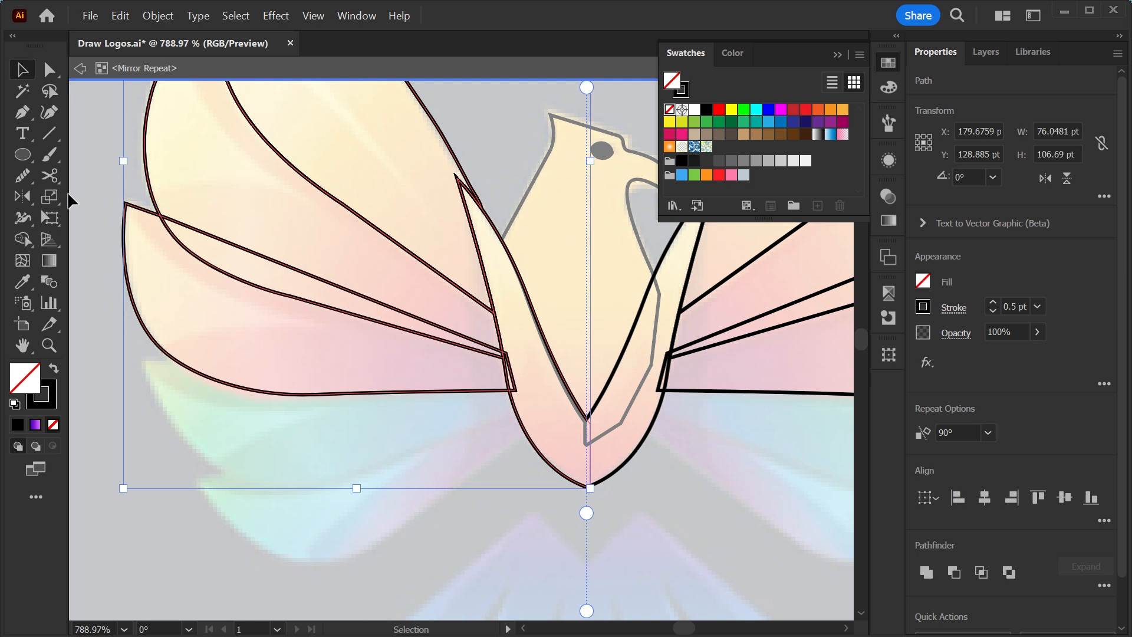
pyautogui.click(22, 239)
pyautogui.moveTo(244, 227)
pyautogui.mouseDown()
pyautogui.moveTo(278, 276)
pyautogui.moveTo(505, 371)
pyautogui.mouseUp()
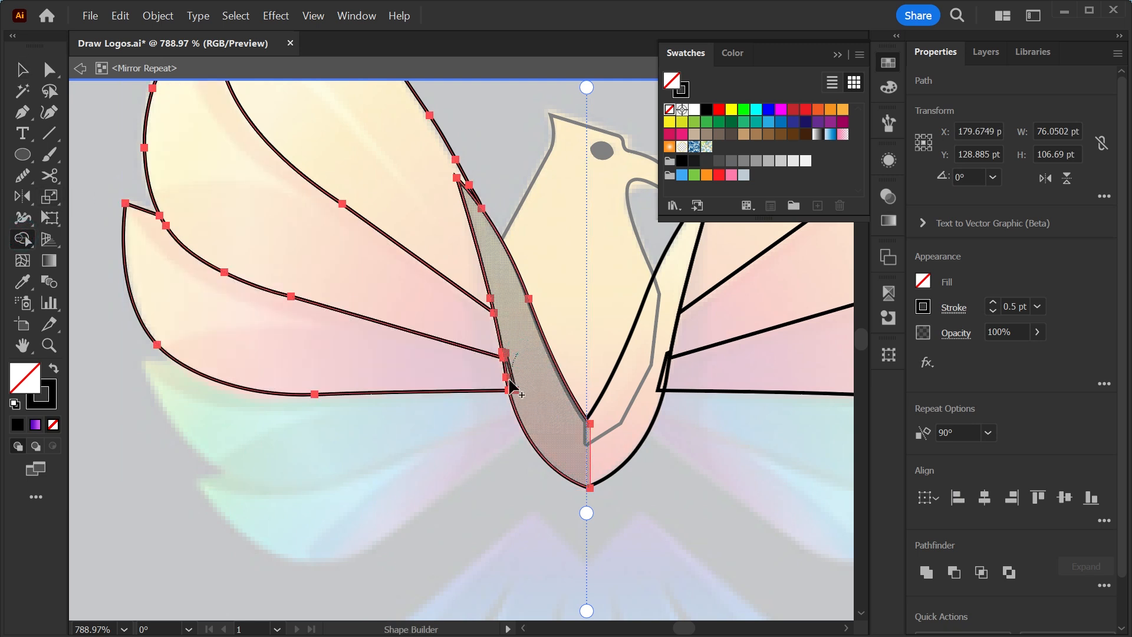
pyautogui.press('v')
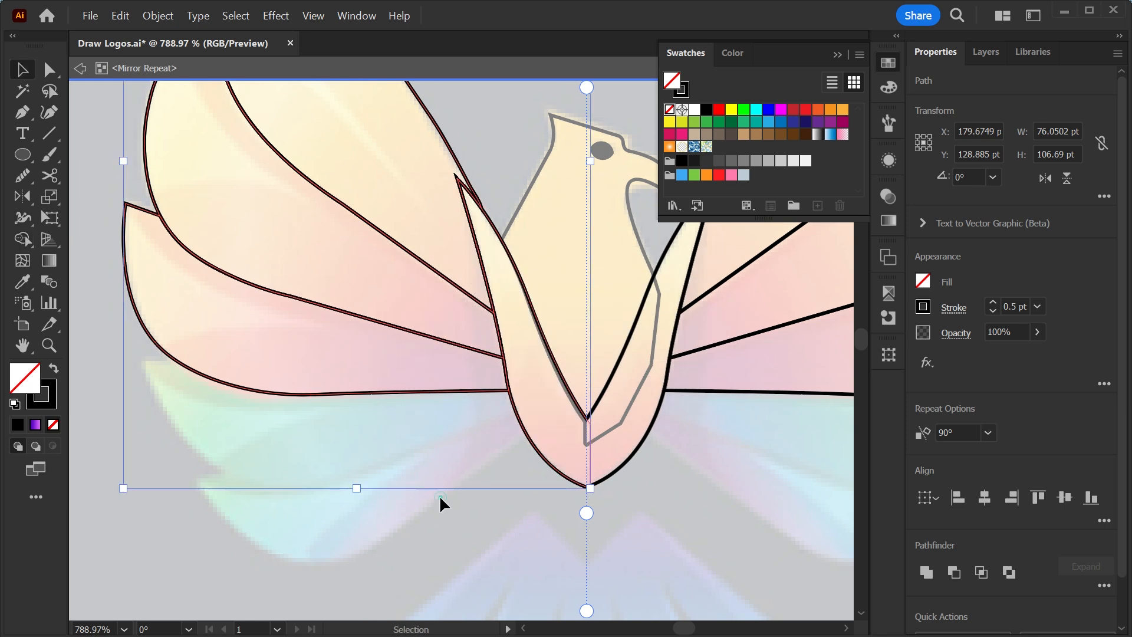
pyautogui.click(440, 500)
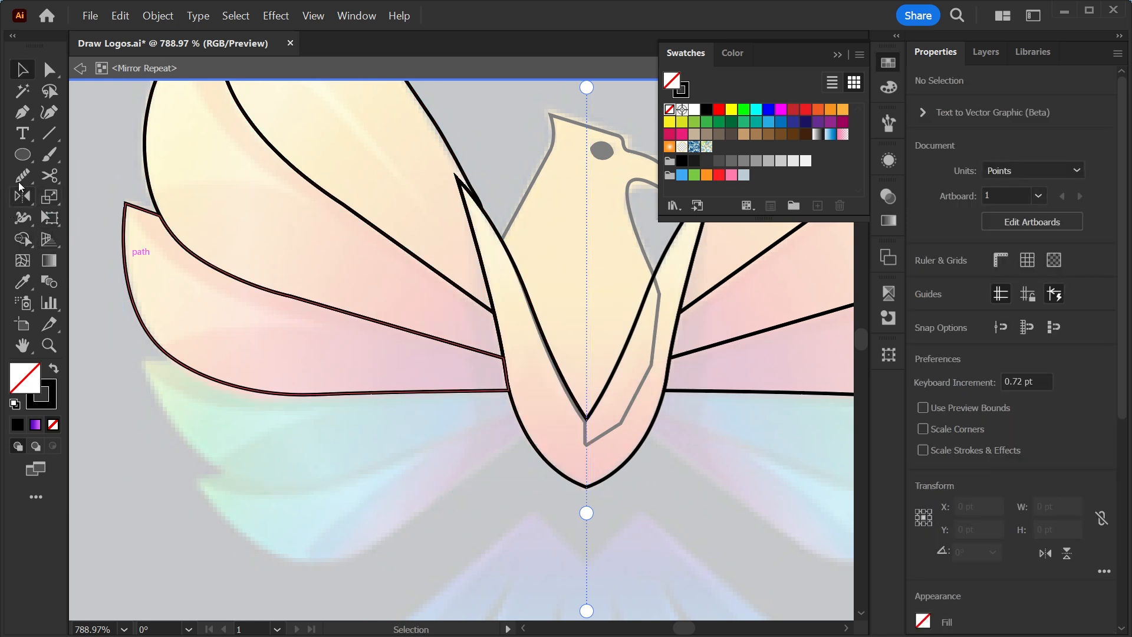
# Trace the green fourth feather of the left wing as a closed Pen path, overlapping the third feather and side shape
pyautogui.click(24, 114)
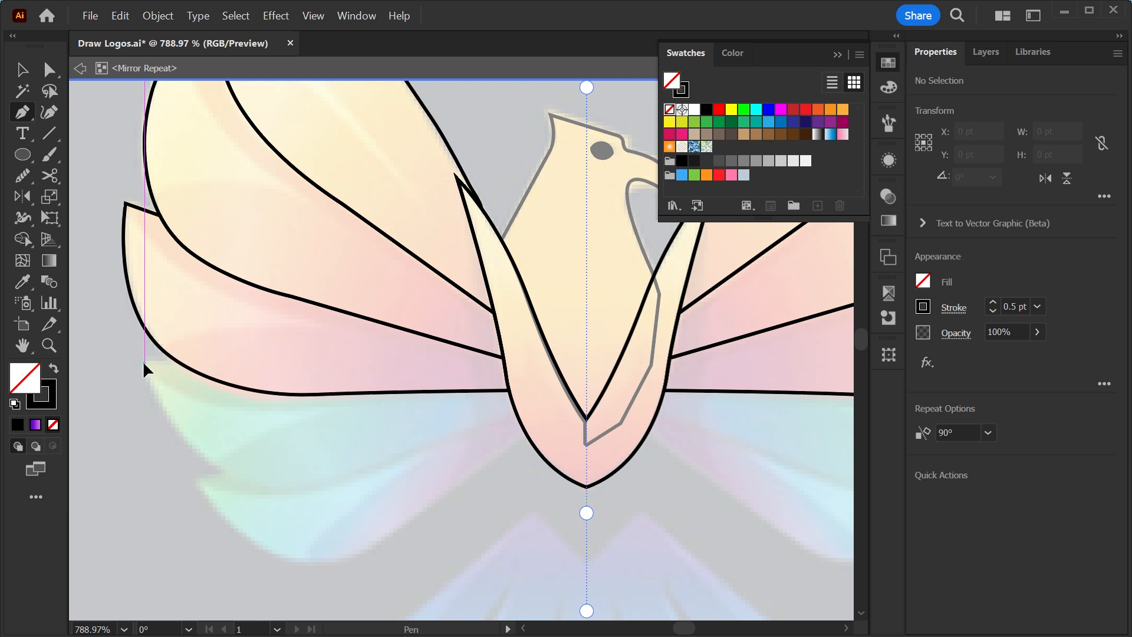
pyautogui.click(145, 363)
pyautogui.click(201, 357)
pyautogui.click(508, 386)
pyautogui.click(514, 413)
pyautogui.click(363, 468)
pyautogui.moveTo(215, 462); pyautogui.dragTo(136, 423)
pyautogui.moveTo(144, 363); pyautogui.dragTo(152, 434)
pyautogui.press('v')
pyautogui.click(312, 529)
# With Shape Builder, merge the fourth feather's overlaps into the third feather and the body's side shape
pyautogui.hotkey('ctrl', 'a')
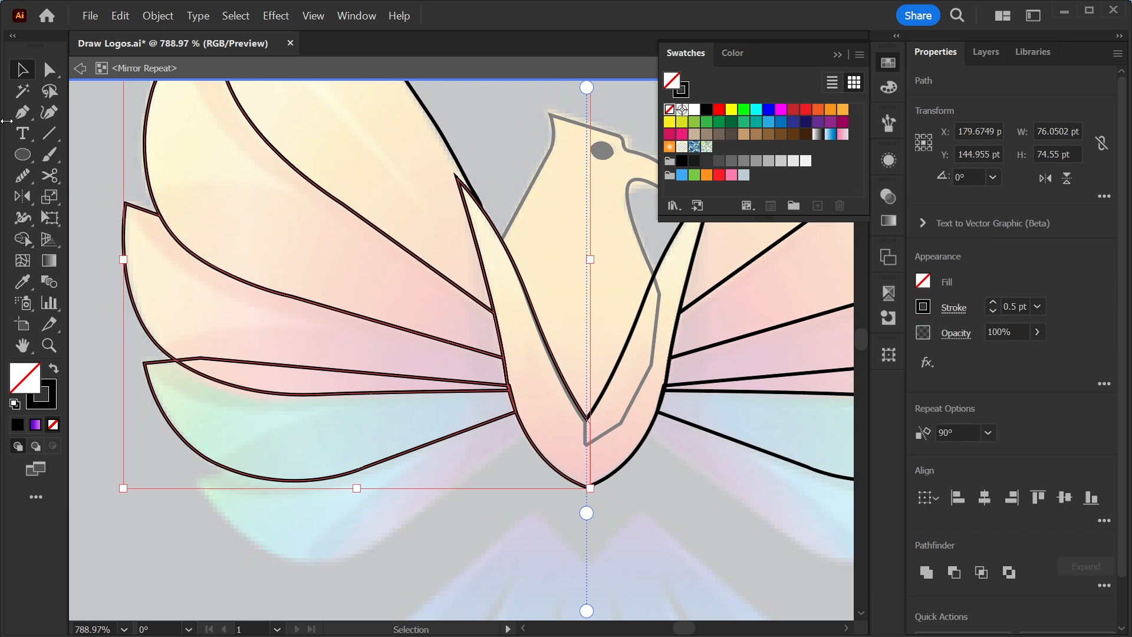
pyautogui.click(24, 240)
pyautogui.moveTo(232, 345); pyautogui.dragTo(281, 391)
pyautogui.click(521, 391)
pyautogui.press('v')
pyautogui.click(437, 419)
# Inspect the junction of the fourth feather and the side shape up close and reselect the artwork for Shape Builder
pyautogui.scroll(6, 486, 392)
pyautogui.click(499, 543)
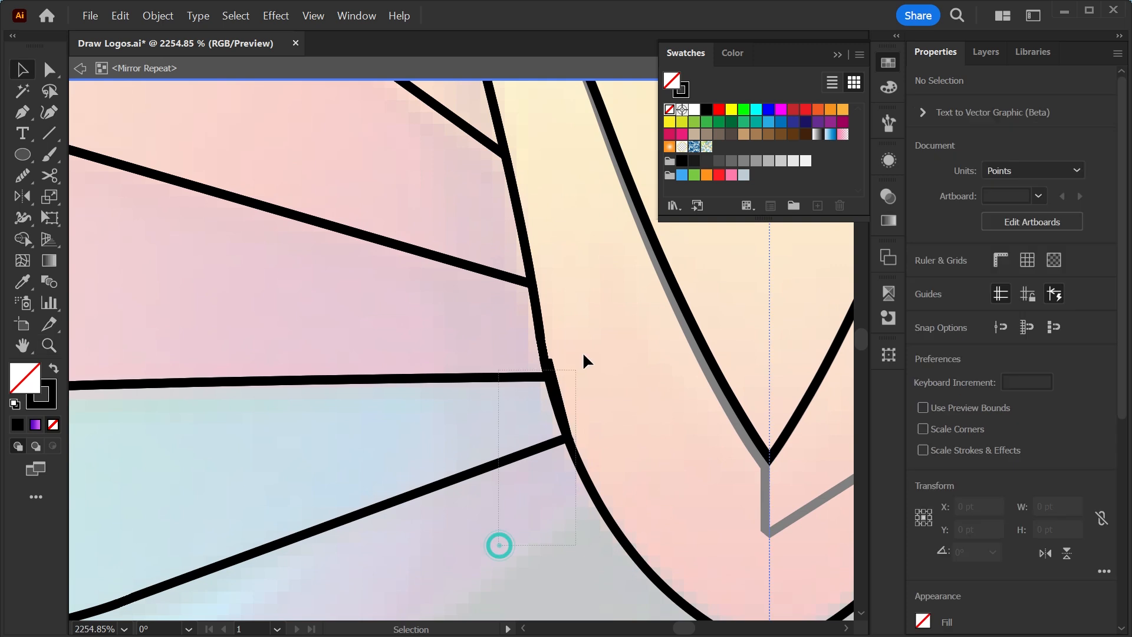
pyautogui.hotkey('ctrl', 'a')
pyautogui.click(22, 239)
pyautogui.scroll(-5, 603, 383)
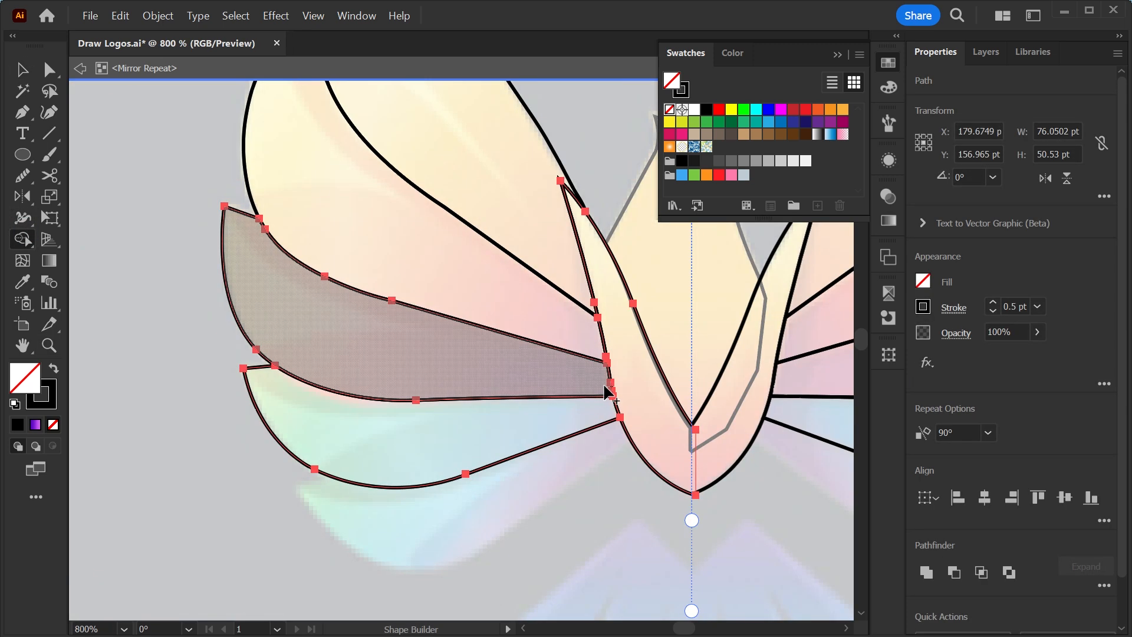
# Trace the lowest turquoise feather of the left wing as a closed Pen path, overlapping the fourth feather and the body's side shape
pyautogui.click(22, 112)
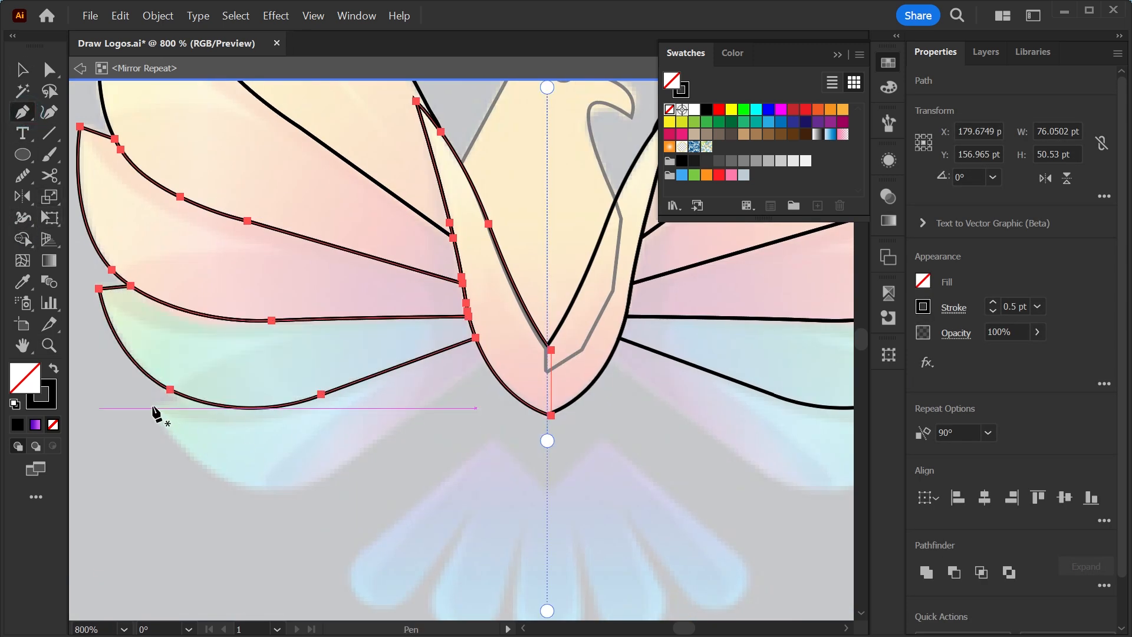
pyautogui.click(152, 407)
pyautogui.moveTo(215, 396); pyautogui.dragTo(203, 387)
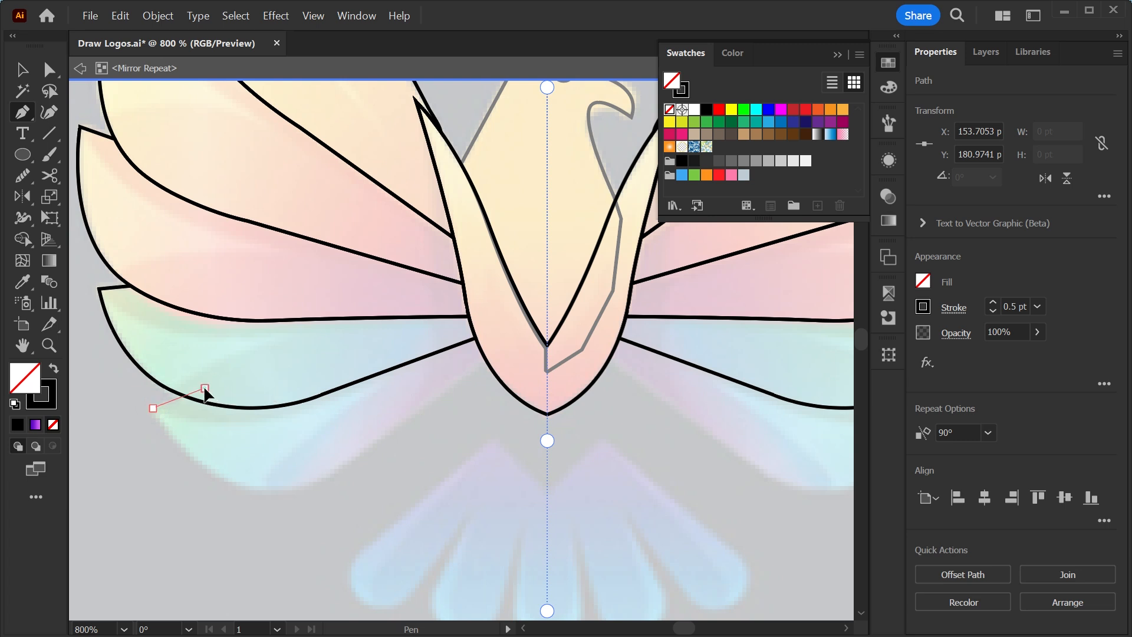
pyautogui.moveTo(483, 332); pyautogui.dragTo(491, 356)
pyautogui.click(339, 469)
pyautogui.moveTo(224, 478); pyautogui.dragTo(159, 450)
pyautogui.click(152, 407)
# With Shape Builder, merge the fifth feather's overlaps into the fourth feather and the body's side shape
pyautogui.press('v')
pyautogui.click(320, 484)
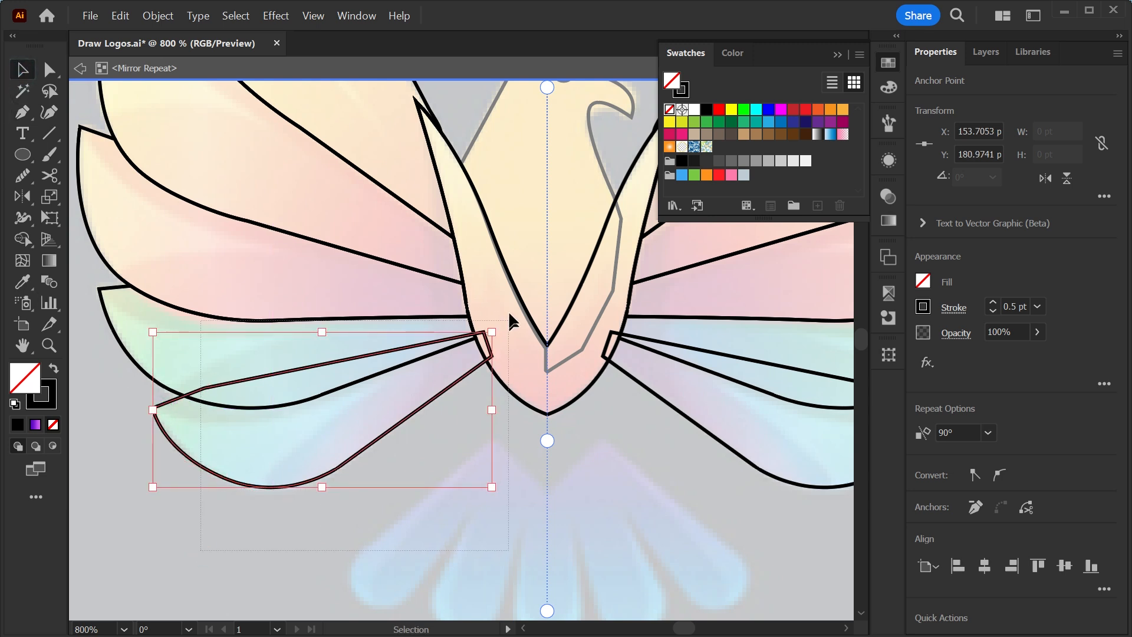
pyautogui.keyDown('shift'); pyautogui.click(508, 300); pyautogui.keyUp('shift')
pyautogui.click(22, 240)
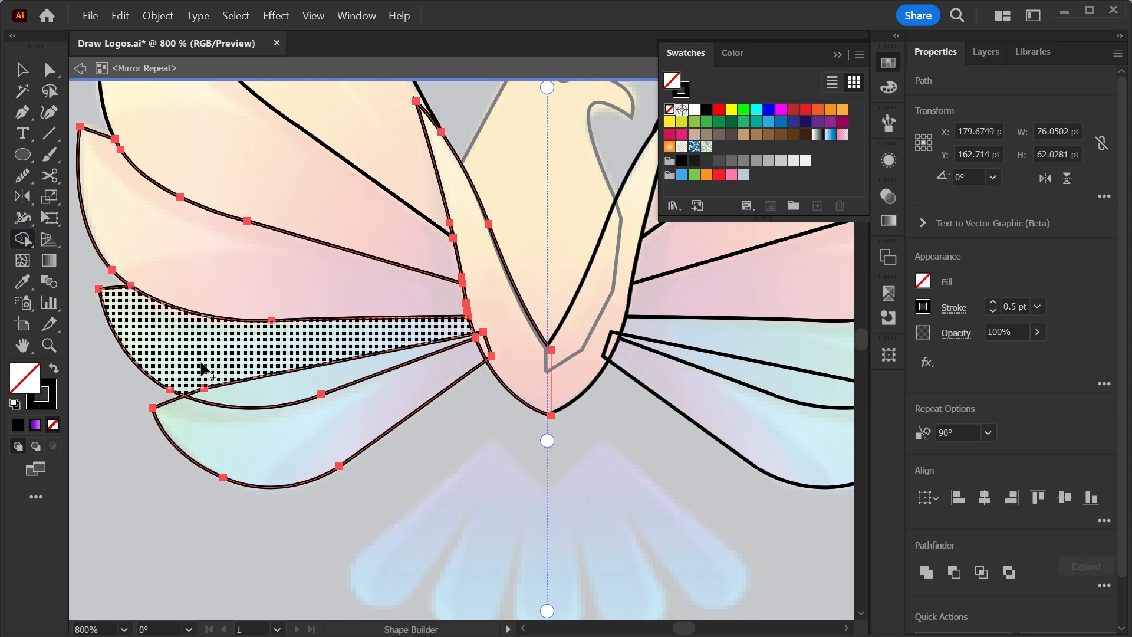
pyautogui.moveTo(483, 321); pyautogui.dragTo(488, 360)
pyautogui.press('v')
pyautogui.click(450, 442)
# Start the tail's Pen path with a line about 24 pt down the mirror axis and trace the left half of the centre tail feather
pyautogui.press('z')
pyautogui.moveTo(451, 453); pyautogui.dragTo(377, 454)
pyautogui.moveTo(536, 324); pyautogui.dragTo(543, 378)
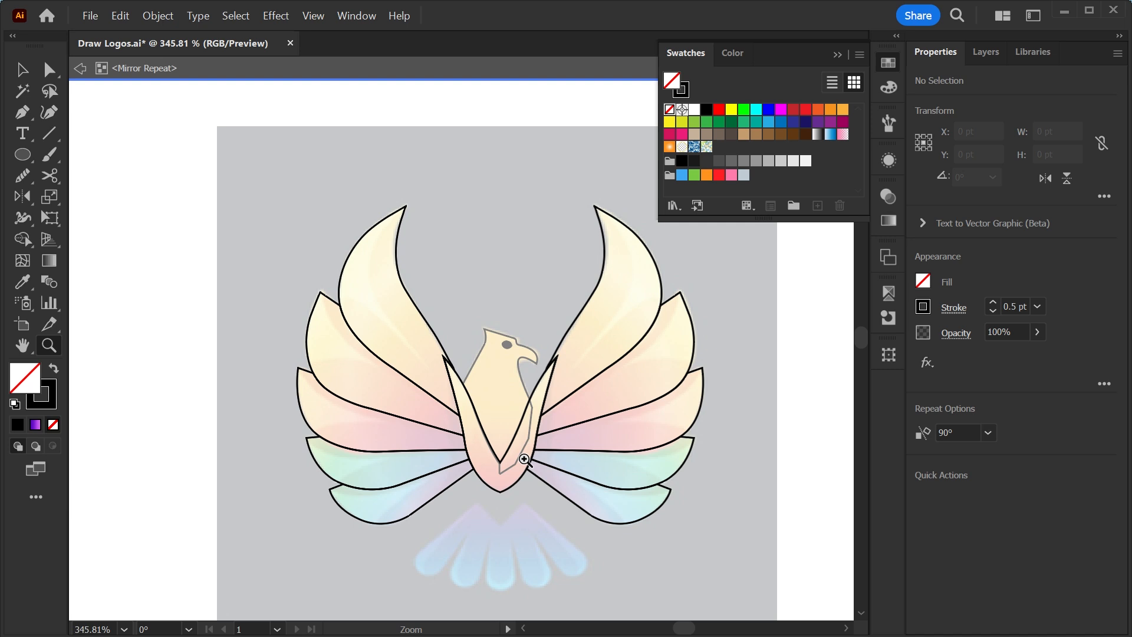
pyautogui.moveTo(492, 507); pyautogui.dragTo(578, 361)
pyautogui.moveTo(503, 316); pyautogui.dragTo(595, 471)
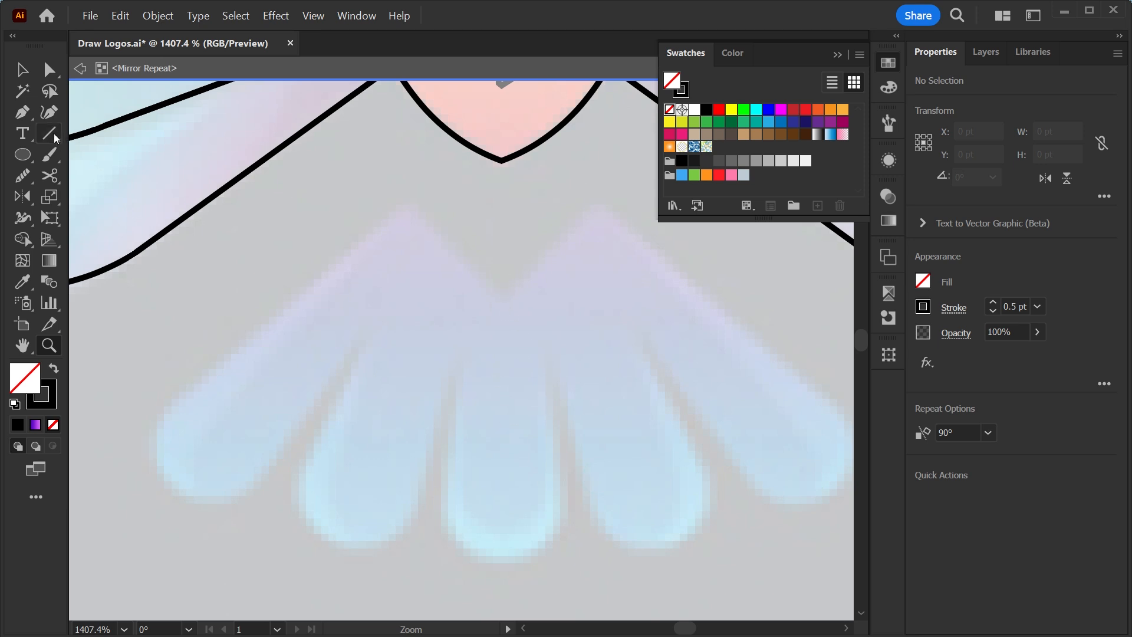
pyautogui.click(22, 111)
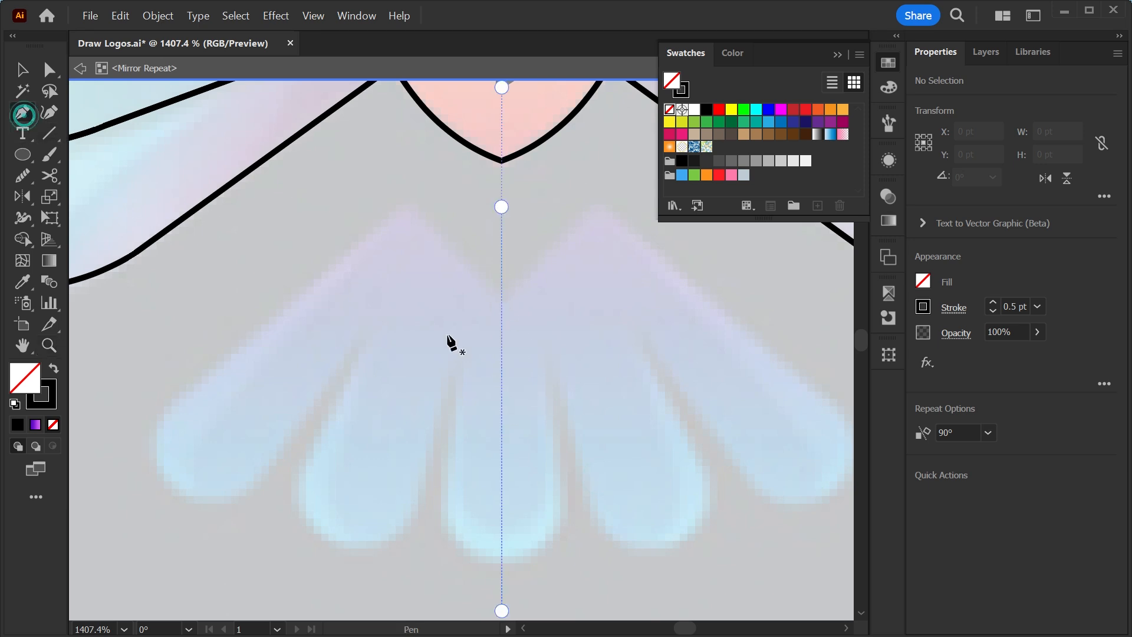
pyautogui.click(502, 296)
pyautogui.click(501, 561)
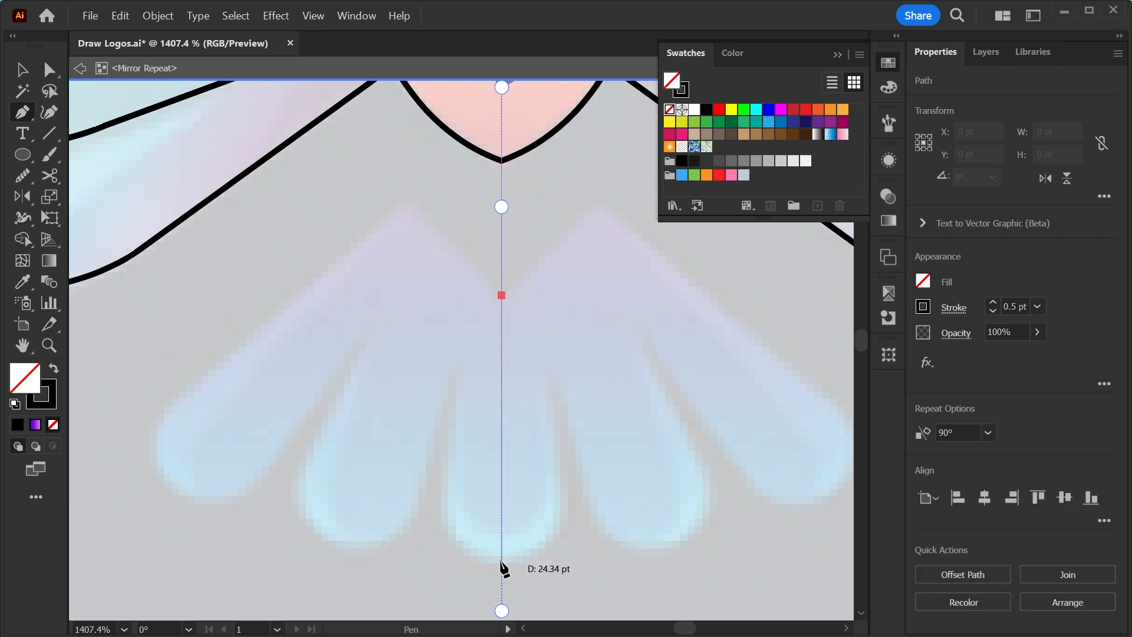
pyautogui.moveTo(443, 503); pyautogui.dragTo(447, 446)
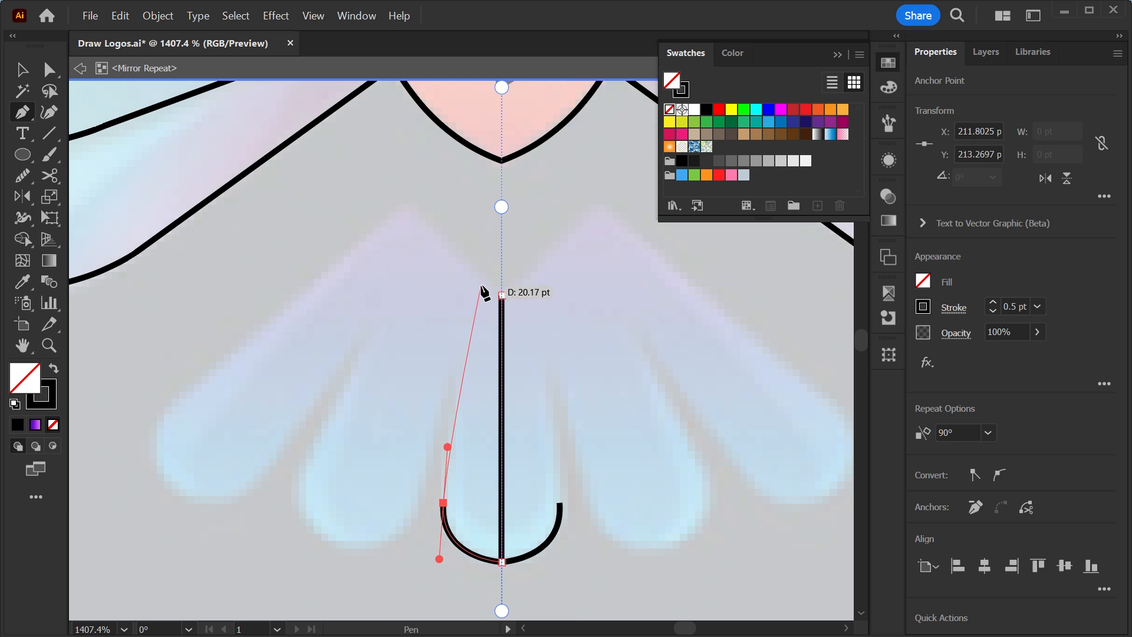
pyautogui.click(454, 357)
# Continue the tail path around the two outer left feathers and close it at the notch on the mirror axis
pyautogui.click(407, 521)
pyautogui.moveTo(340, 542); pyautogui.dragTo(374, 548)
pyautogui.moveTo(299, 476); pyautogui.dragTo(300, 427)
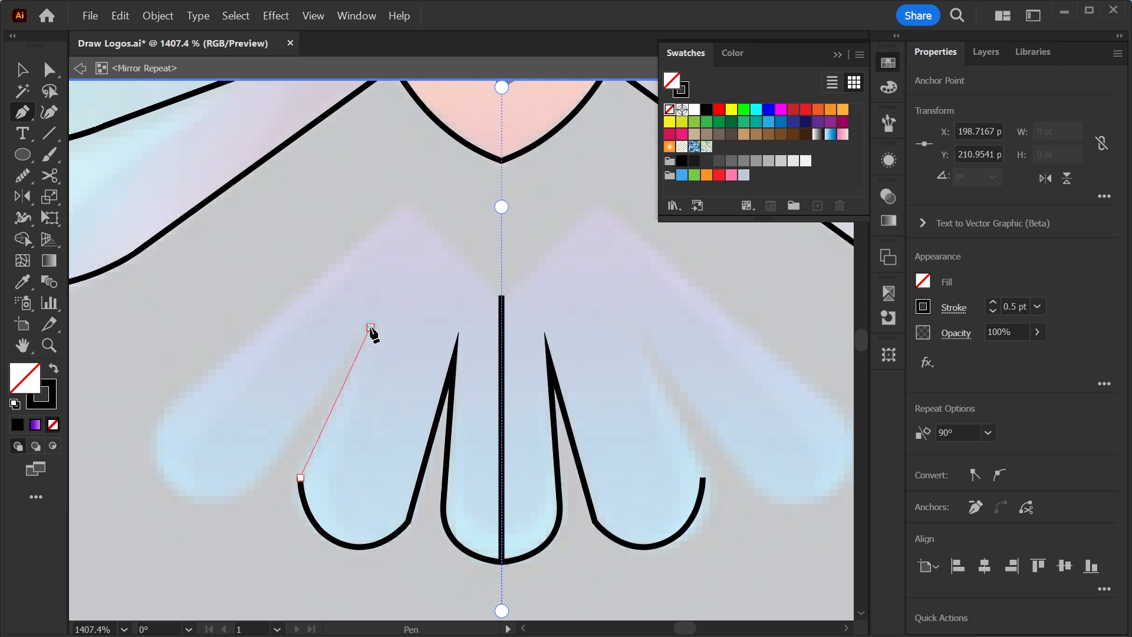
pyautogui.click(370, 327)
pyautogui.click(263, 474)
pyautogui.moveTo(190, 494); pyautogui.dragTo(155, 471)
pyautogui.moveTo(179, 404); pyautogui.dragTo(199, 388)
pyautogui.click(407, 206)
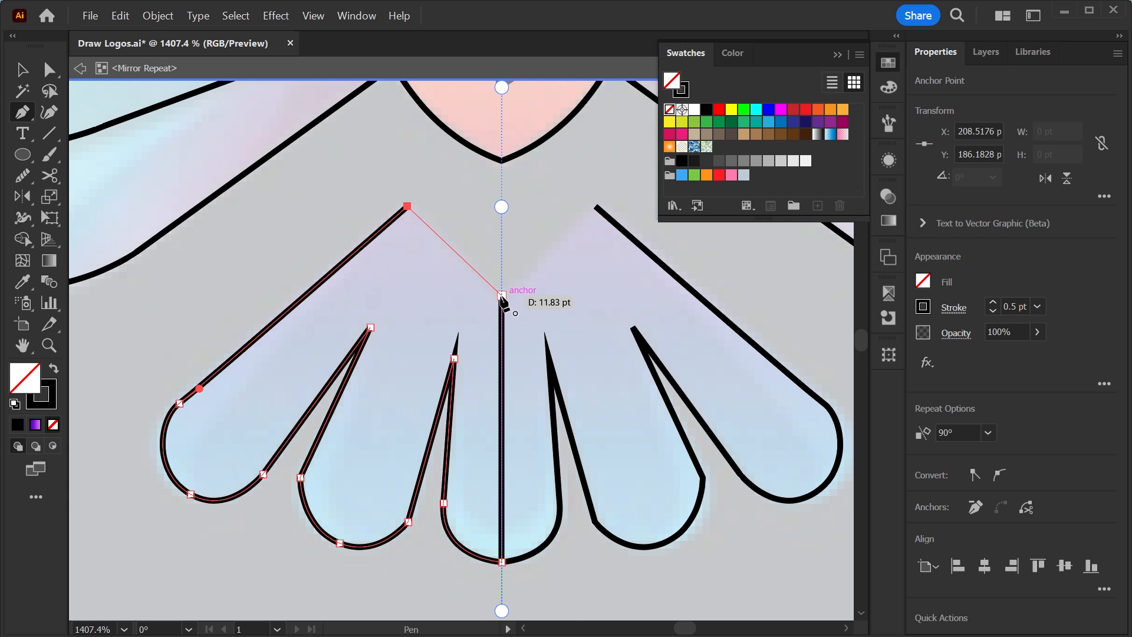
pyautogui.click(501, 295)
# Leave the mirror repeat's isolation mode, deselect everything and show the whole artboard
pyautogui.moveTo(307, 459)
pyautogui.mouseDown()
pyautogui.moveTo(483, 560)
pyautogui.moveTo(313, 525)
pyautogui.mouseUp()
pyautogui.moveTo(372, 327); pyautogui.dragTo(336, 389)
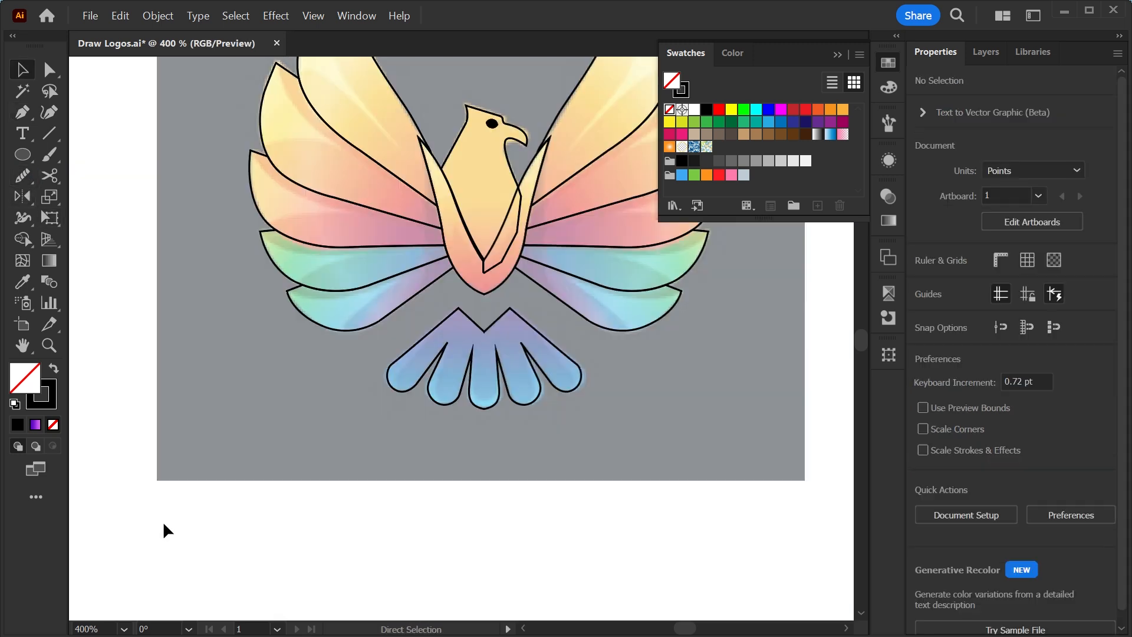
pyautogui.moveTo(529, 407); pyautogui.dragTo(541, 519)
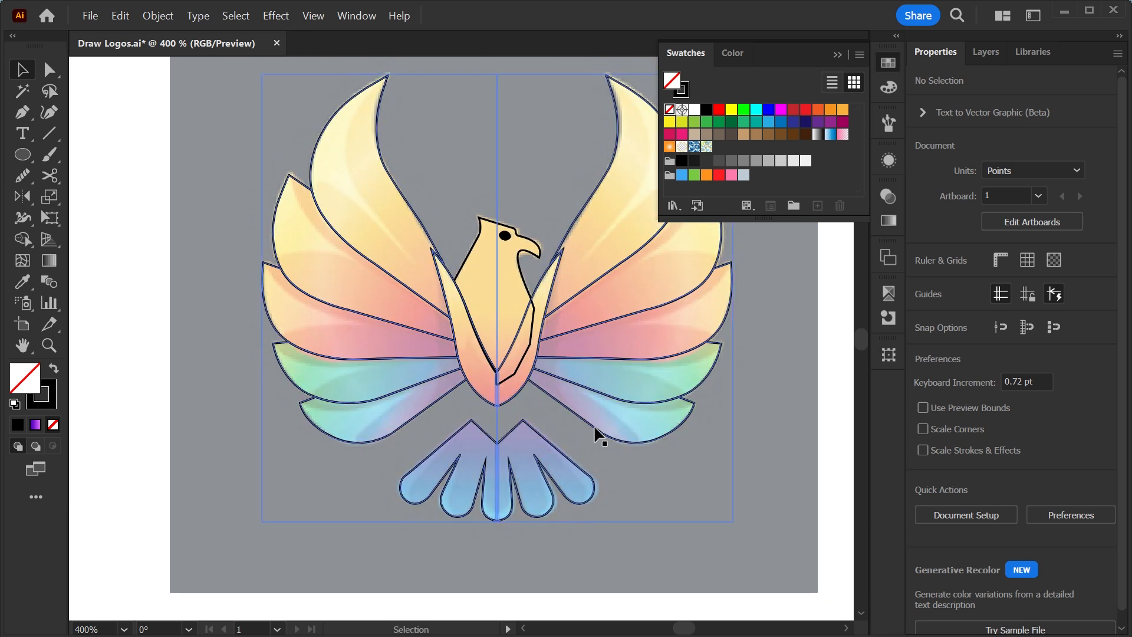
pyautogui.click(843, 54)
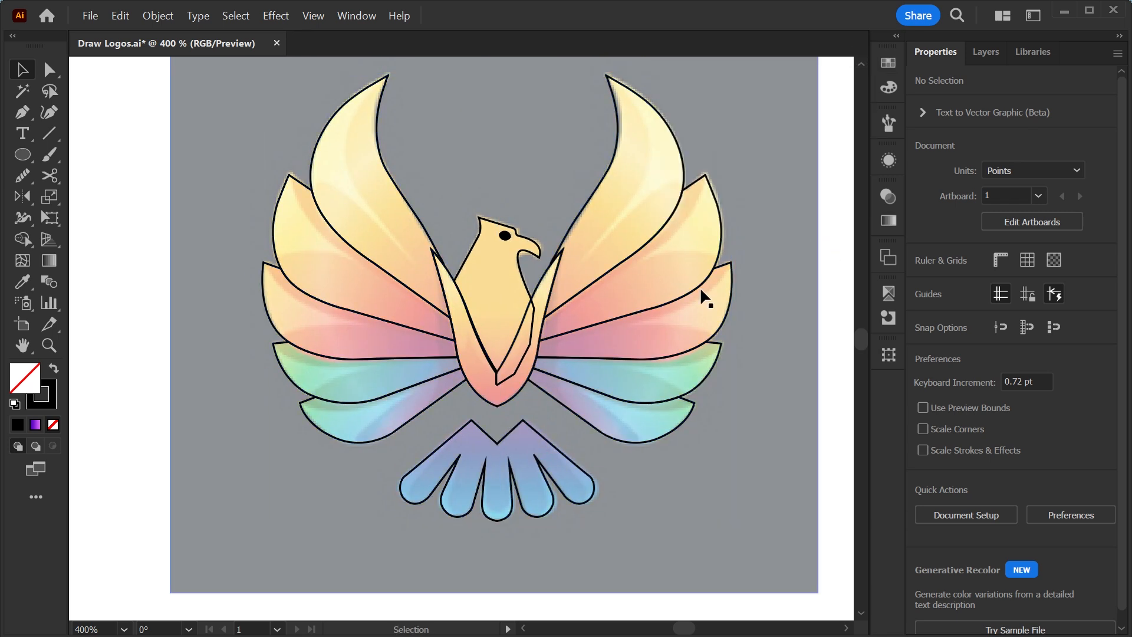
pyautogui.hotkey('ctrl', '-')
pyautogui.hotkey('ctrl', '-')
pyautogui.click(727, 419)
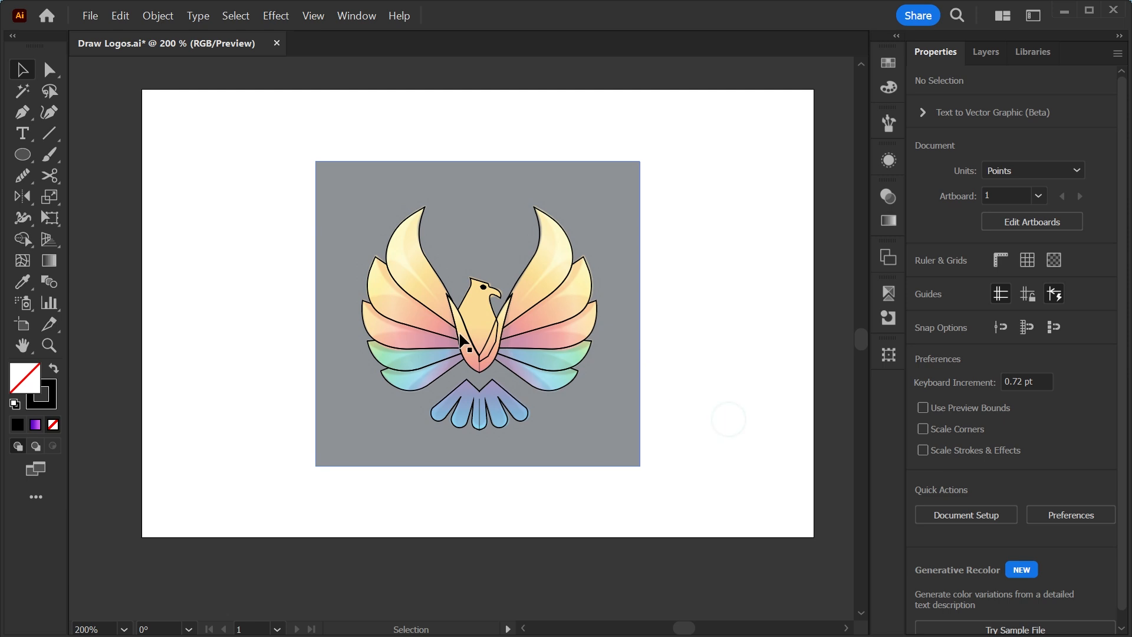
# Separate the reference image from the traced outlines, placing the image on the artboard's left half and the outlines on its right
pyautogui.moveTo(463, 320); pyautogui.dragTo(648, 339)
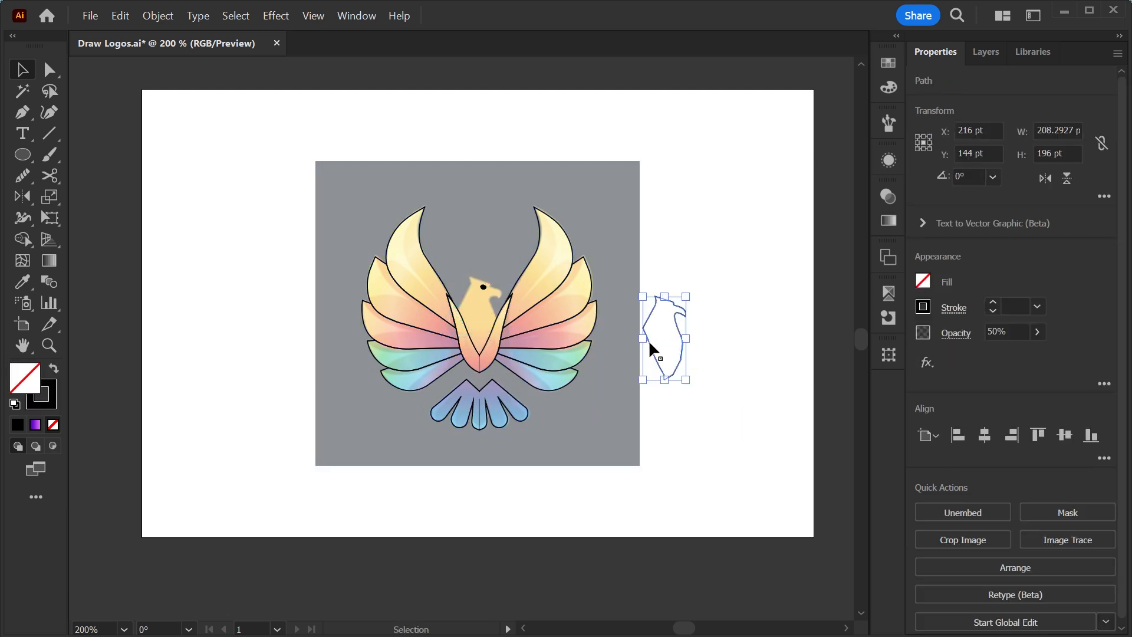
pyautogui.hotkey('ctrl', 'z')
pyautogui.moveTo(694, 174); pyautogui.dragTo(355, 436)
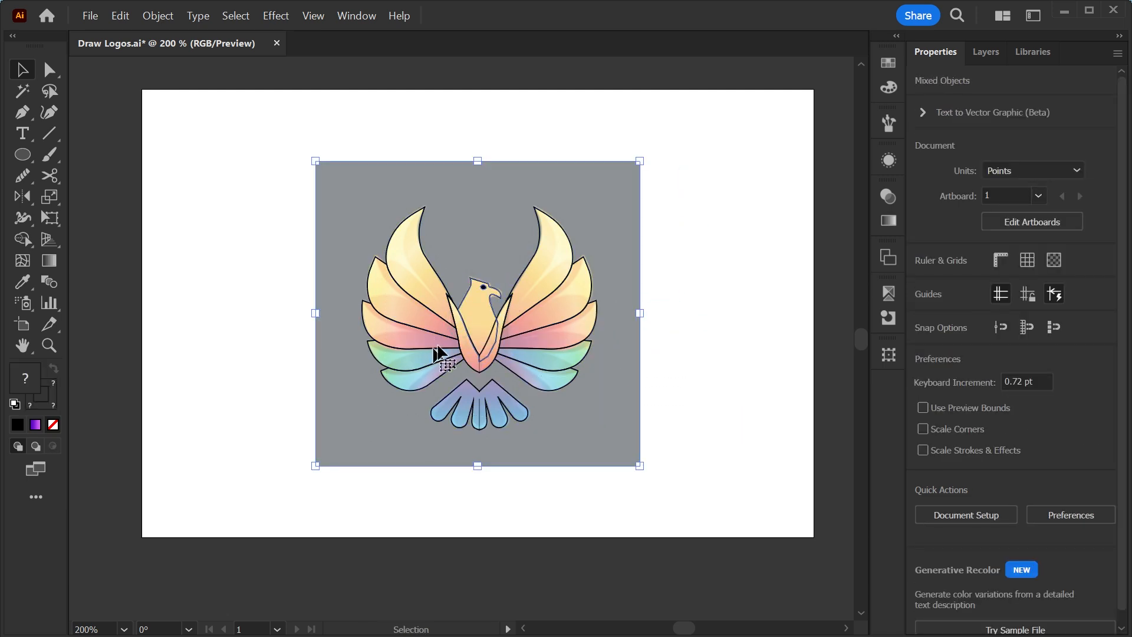
pyautogui.moveTo(477, 326); pyautogui.dragTo(352, 285)
# Set the reference image's opacity to 100%
pyautogui.click(317, 291)
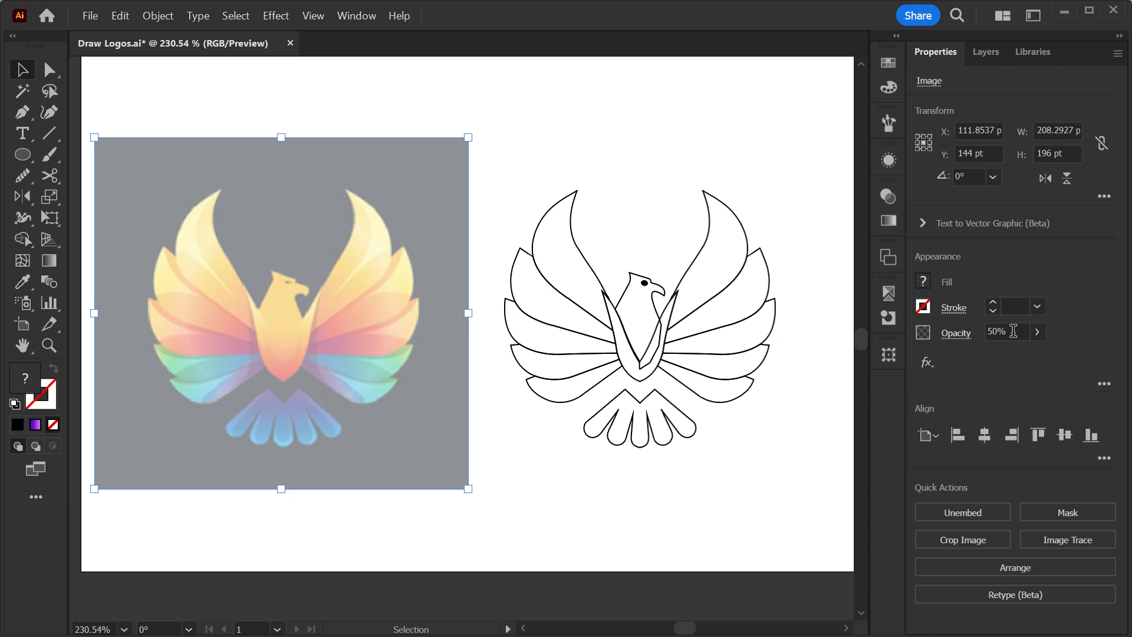
pyautogui.click(1012, 332)
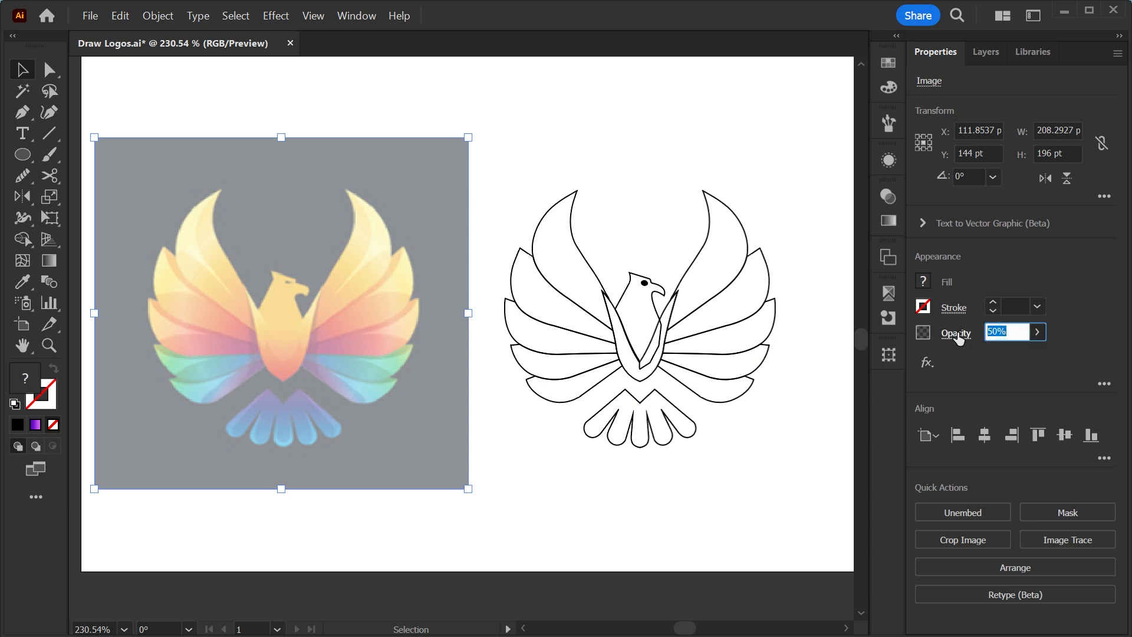
pyautogui.write('100')
pyautogui.press('Return')
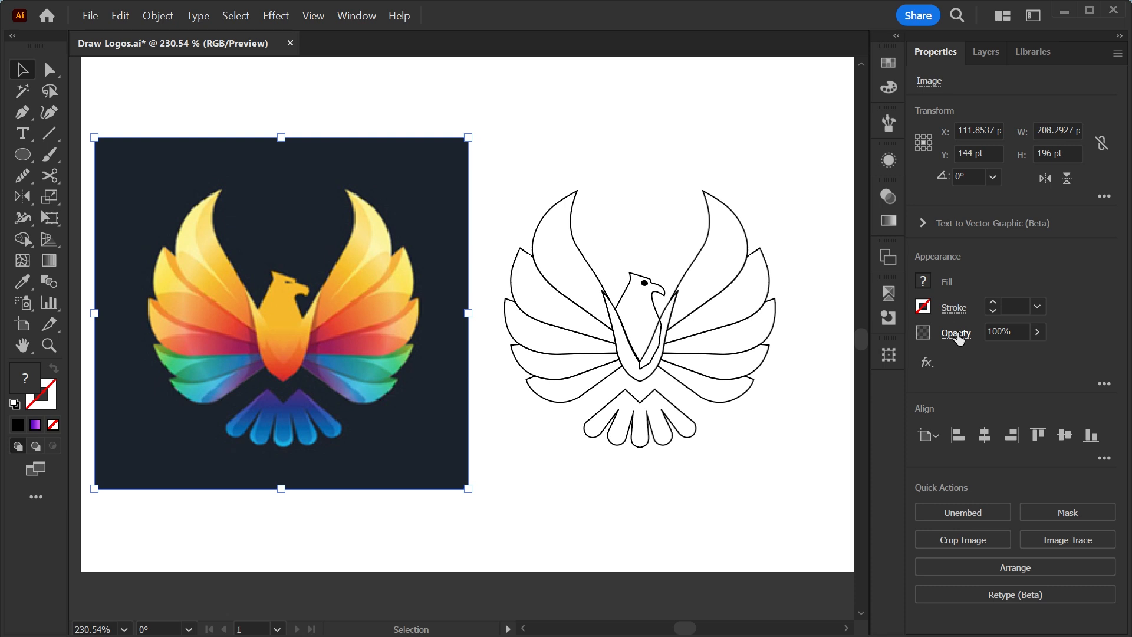
# Isolate the top feather of the left wing inside the mirror repeat and apply a linear gradient fill
pyautogui.click(568, 212)
pyautogui.doubleClick(568, 211)
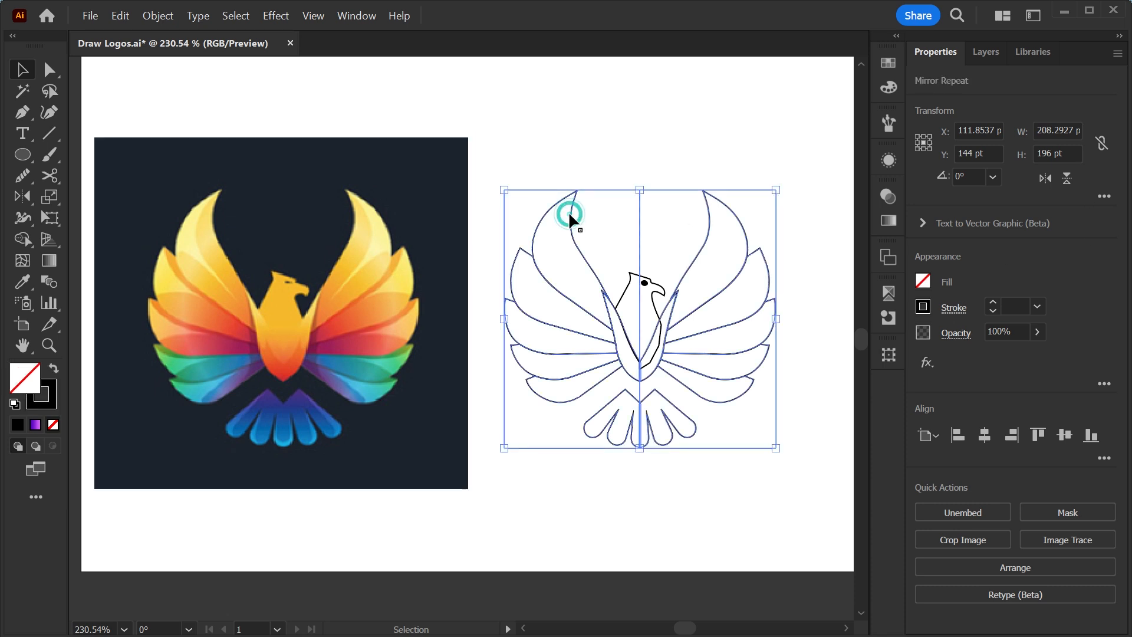
pyautogui.hotkey('ctrl', 'space')
pyautogui.moveTo(565, 215); pyautogui.dragTo(602, 285)
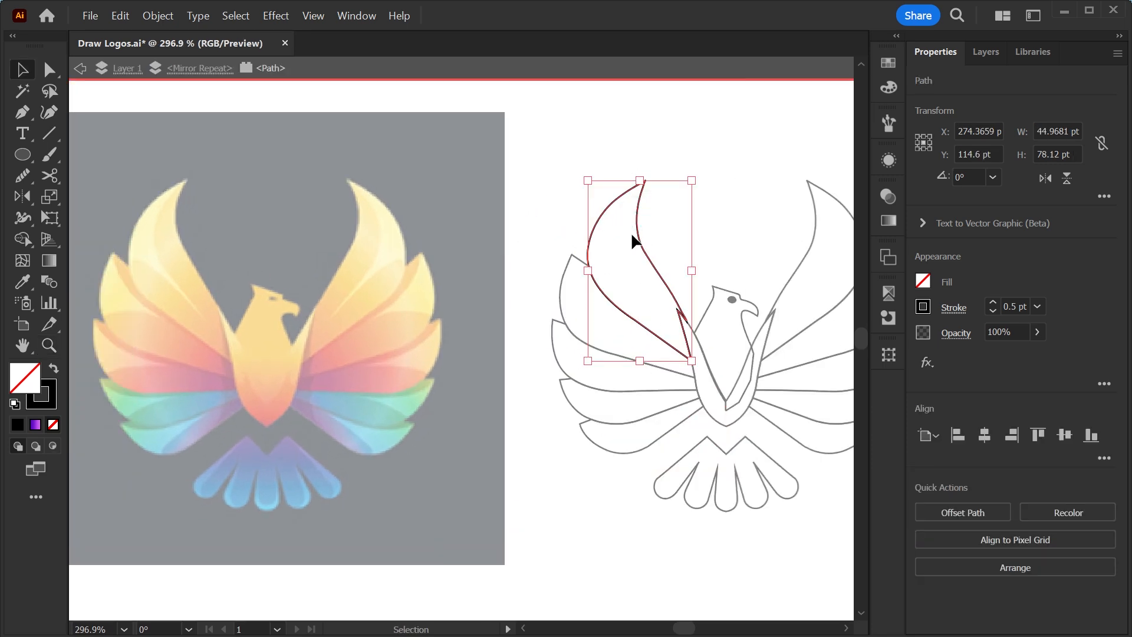
pyautogui.click(35, 424)
pyautogui.moveTo(598, 357); pyautogui.dragTo(593, 339)
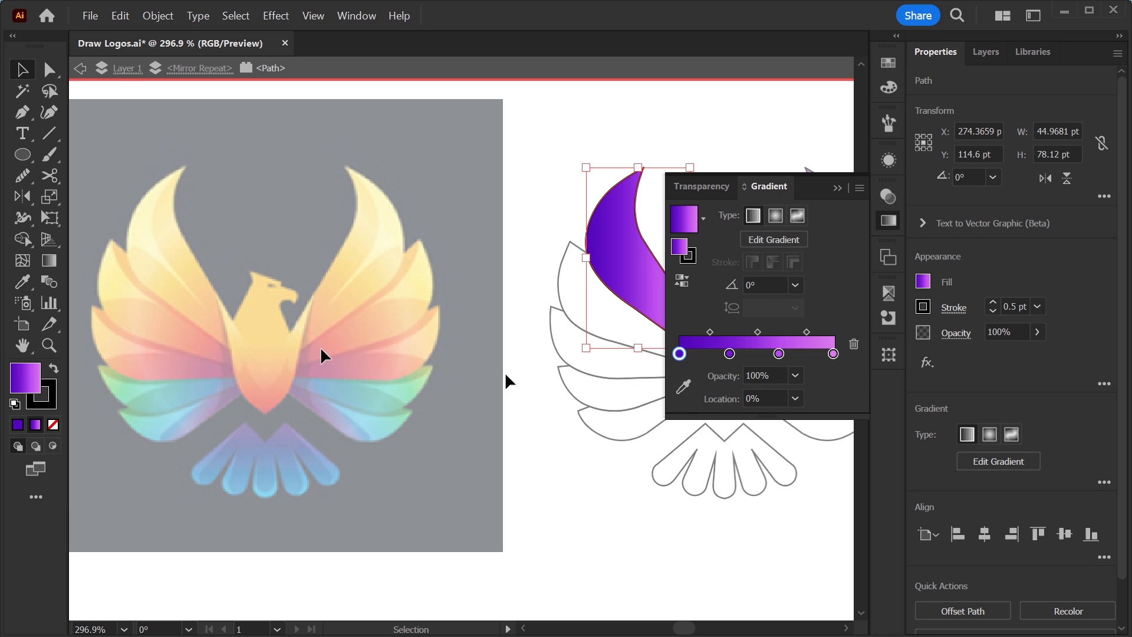
# Recolour the top feather's four gradient stops from yellow to orange by sampling the reference image's matching left-wing feather
pyautogui.click(682, 387)
pyautogui.click(169, 189)
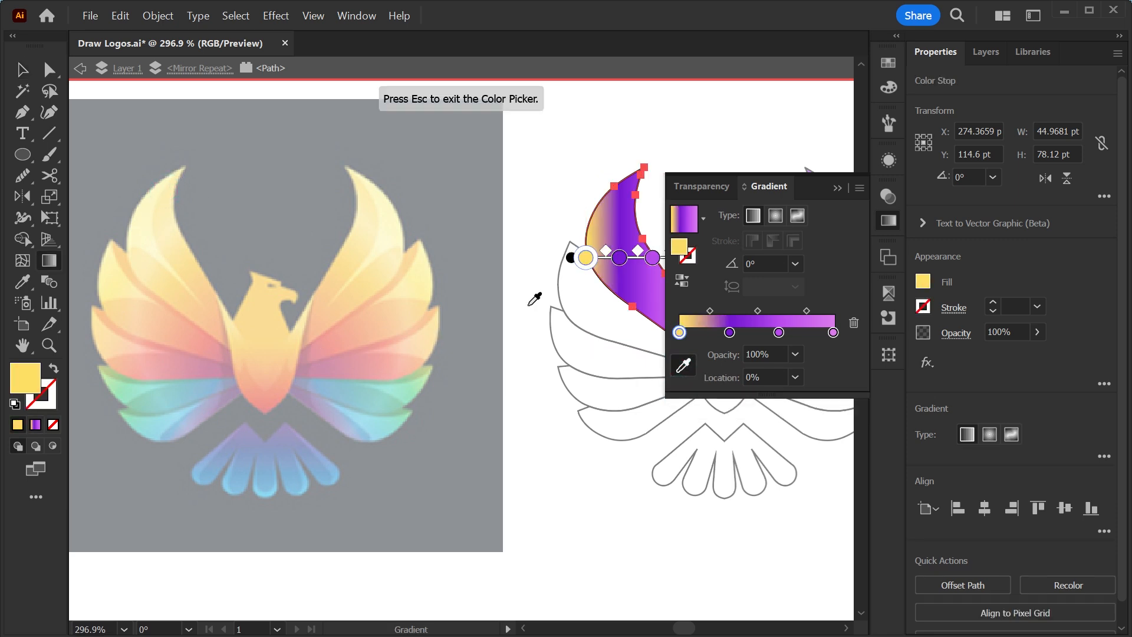
pyautogui.click(729, 332)
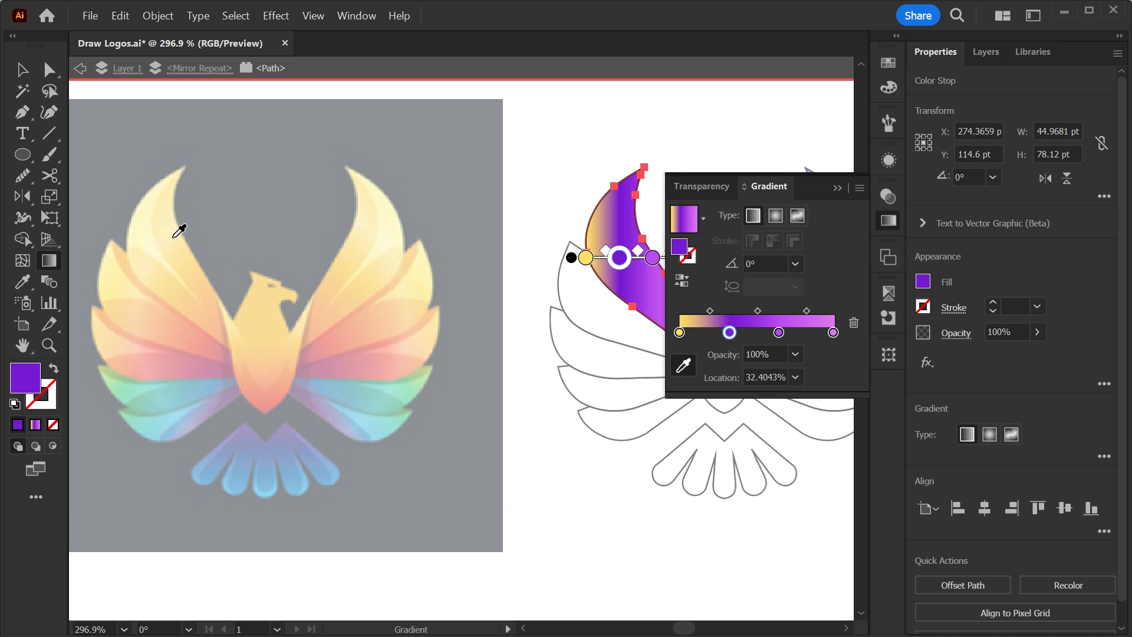
pyautogui.click(169, 234)
pyautogui.click(778, 332)
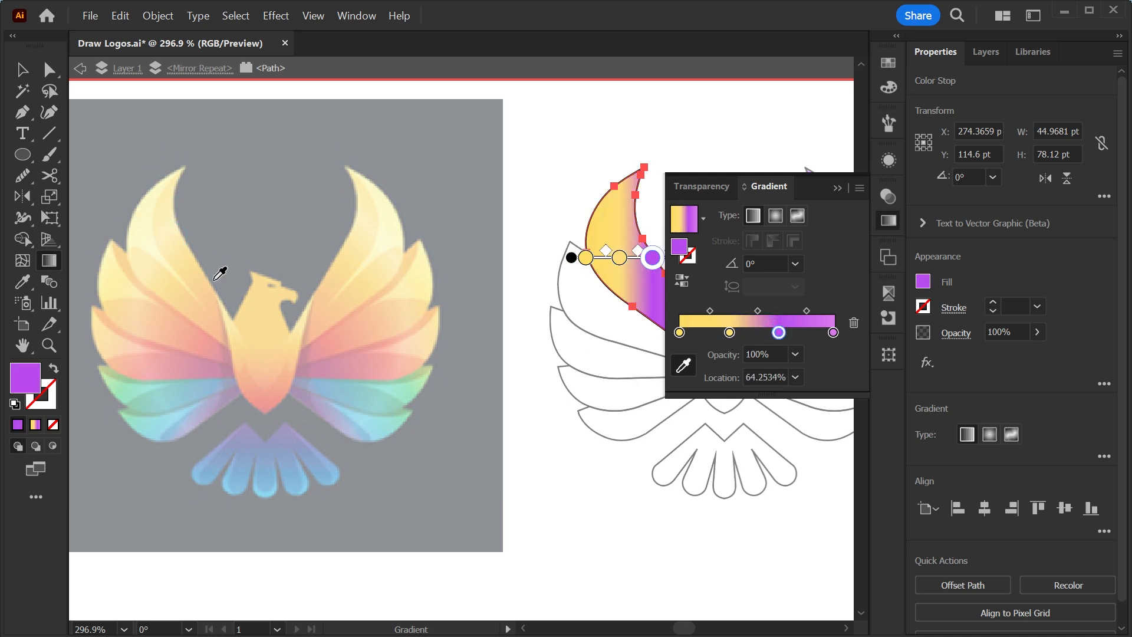
pyautogui.click(203, 273)
pyautogui.click(832, 331)
pyautogui.click(218, 329)
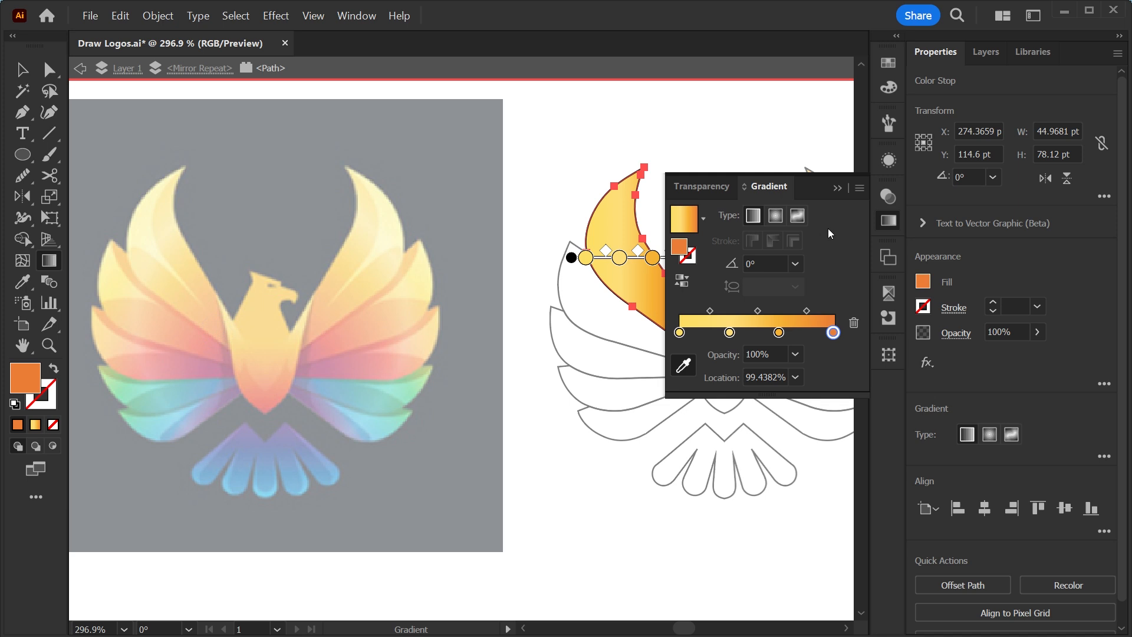
pyautogui.click(835, 188)
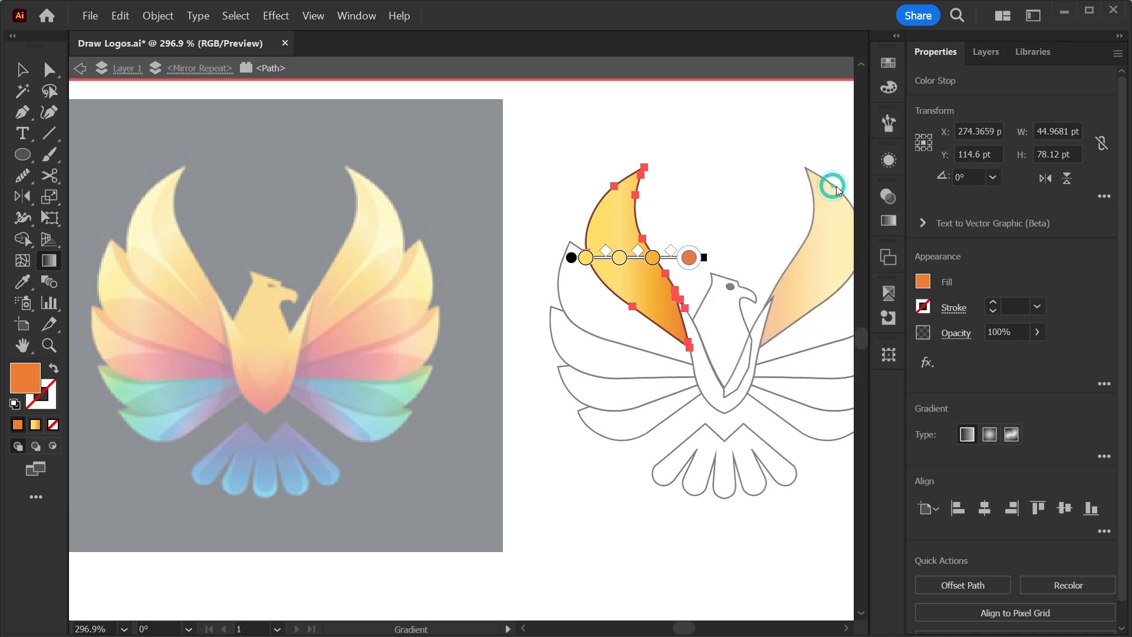
pyautogui.click(652, 258)
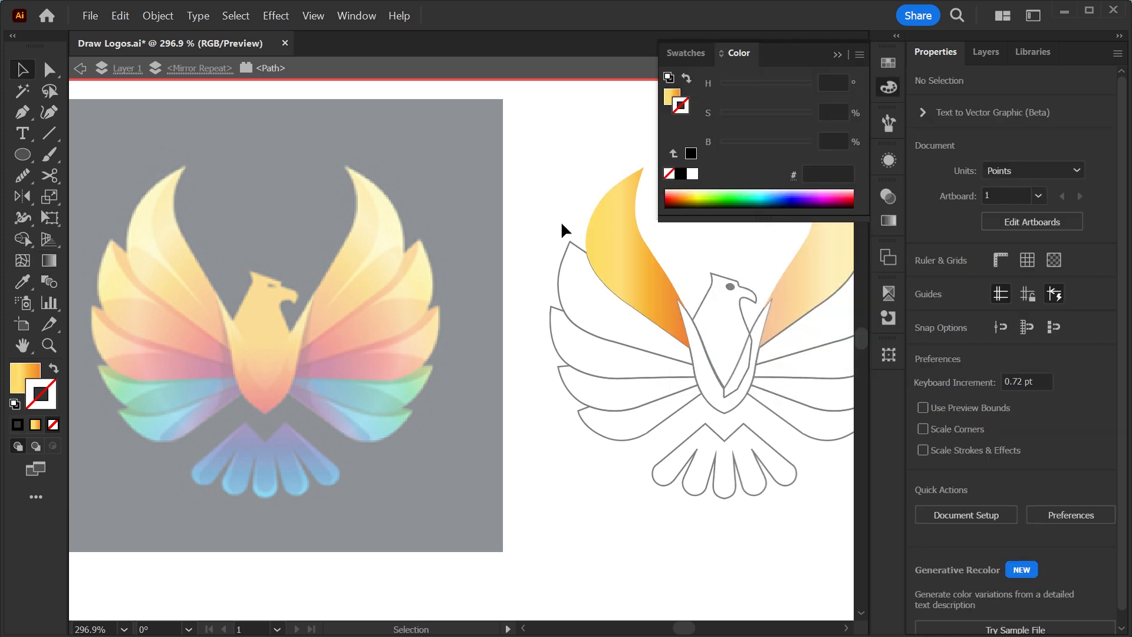
# Isolate the left wing's second feather and give it the same yellow-to-orange gradient as fill, without a stroke
pyautogui.doubleClick(560, 220)
pyautogui.doubleClick(567, 245)
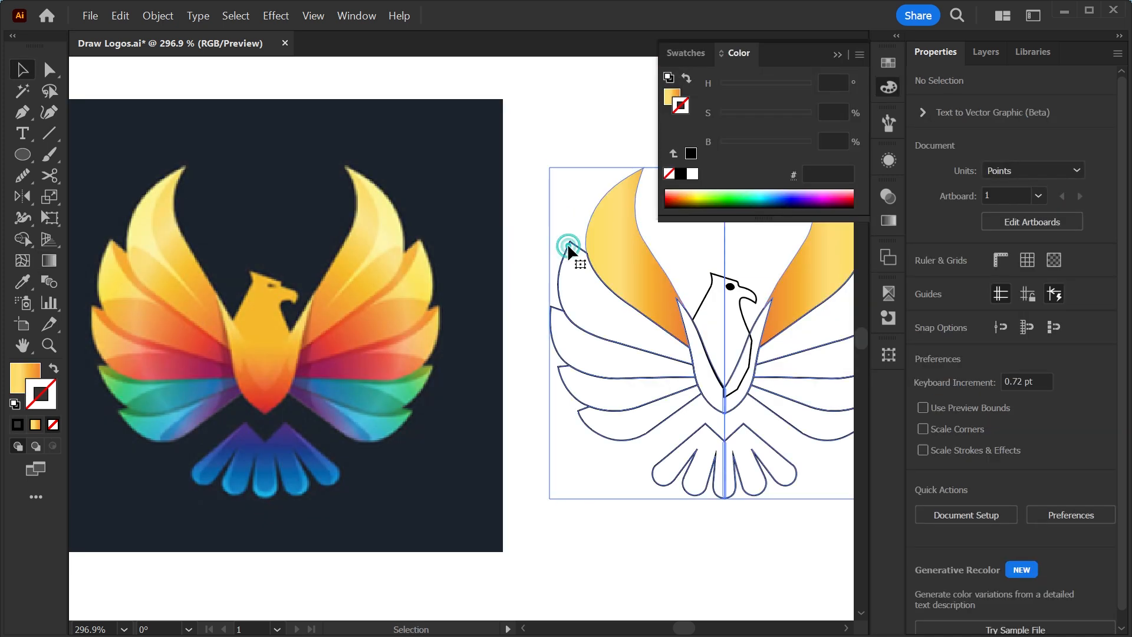
pyautogui.doubleClick(568, 245)
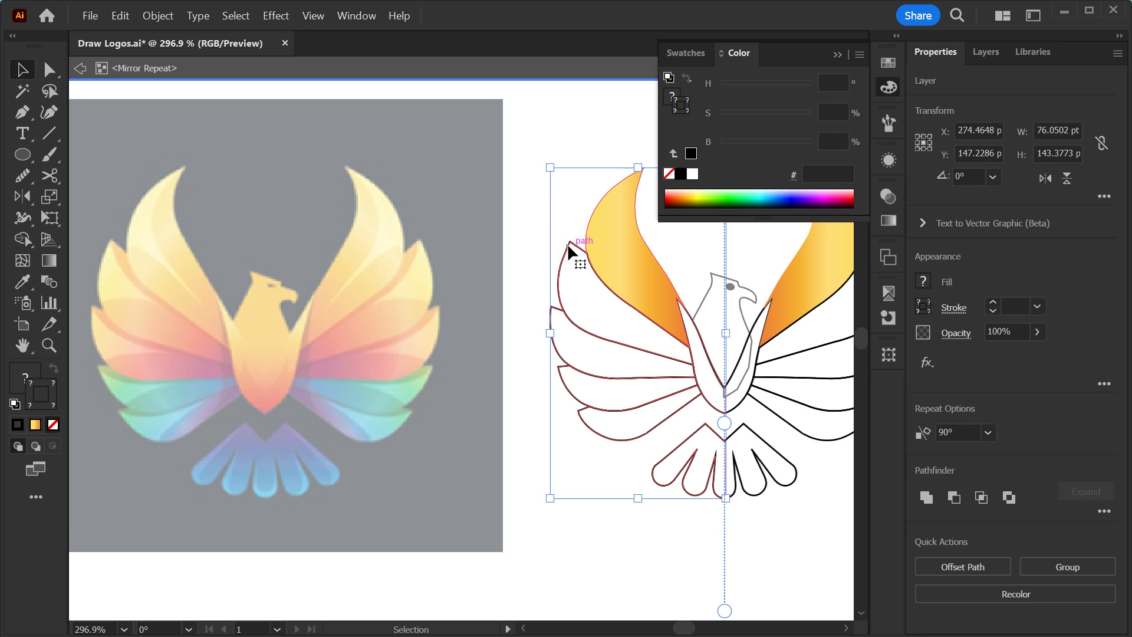
pyautogui.doubleClick(567, 244)
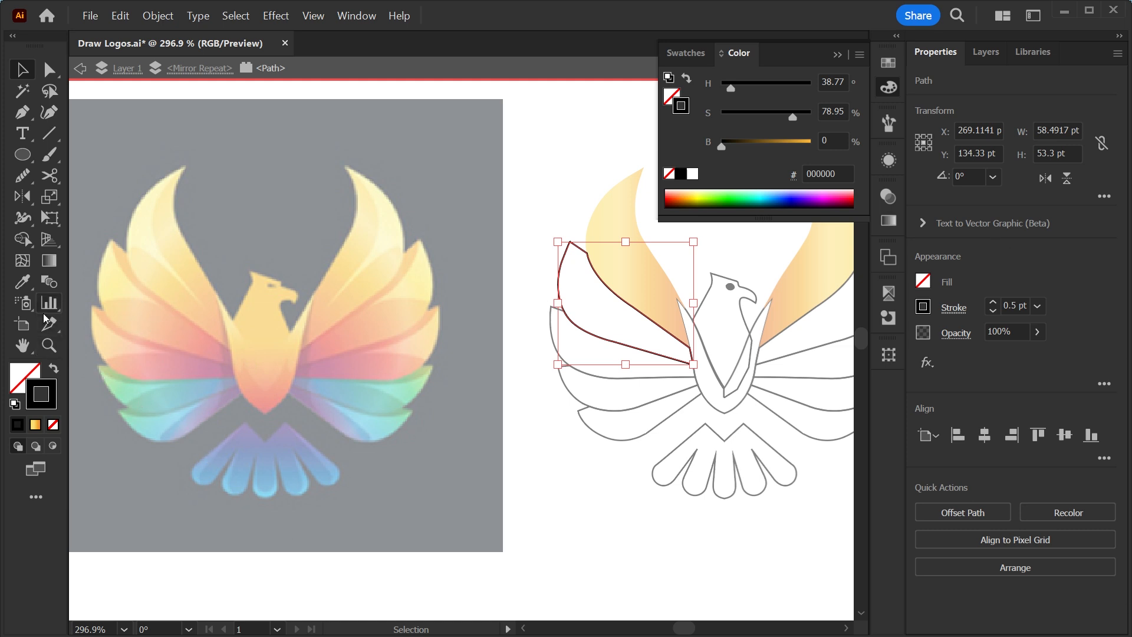
pyautogui.click(38, 426)
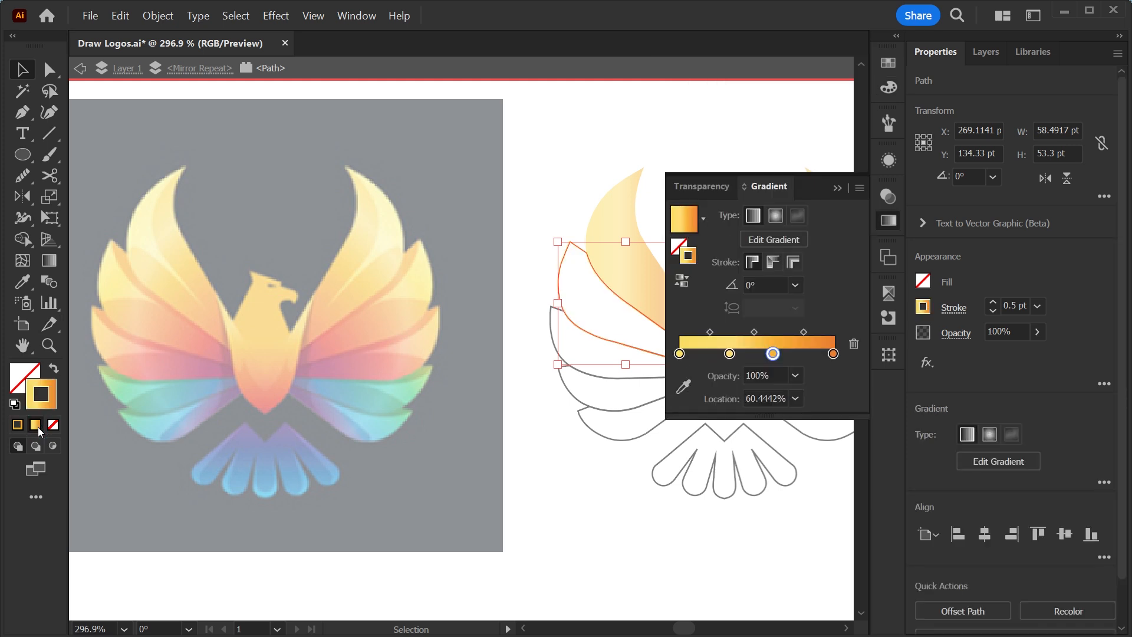
pyautogui.click(53, 369)
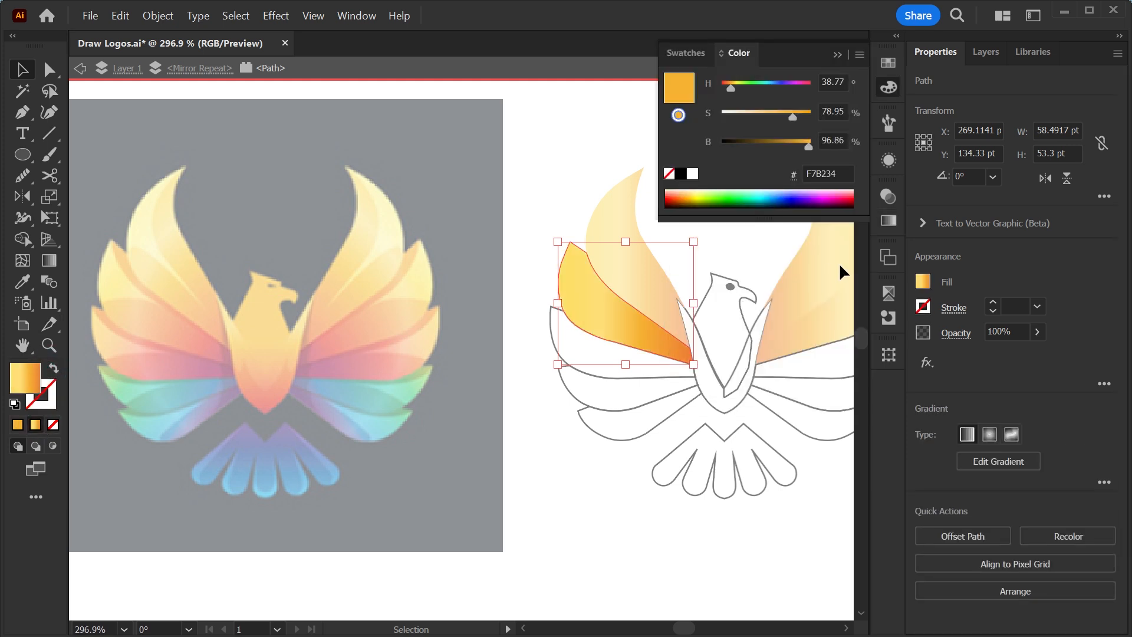
pyautogui.click(889, 223)
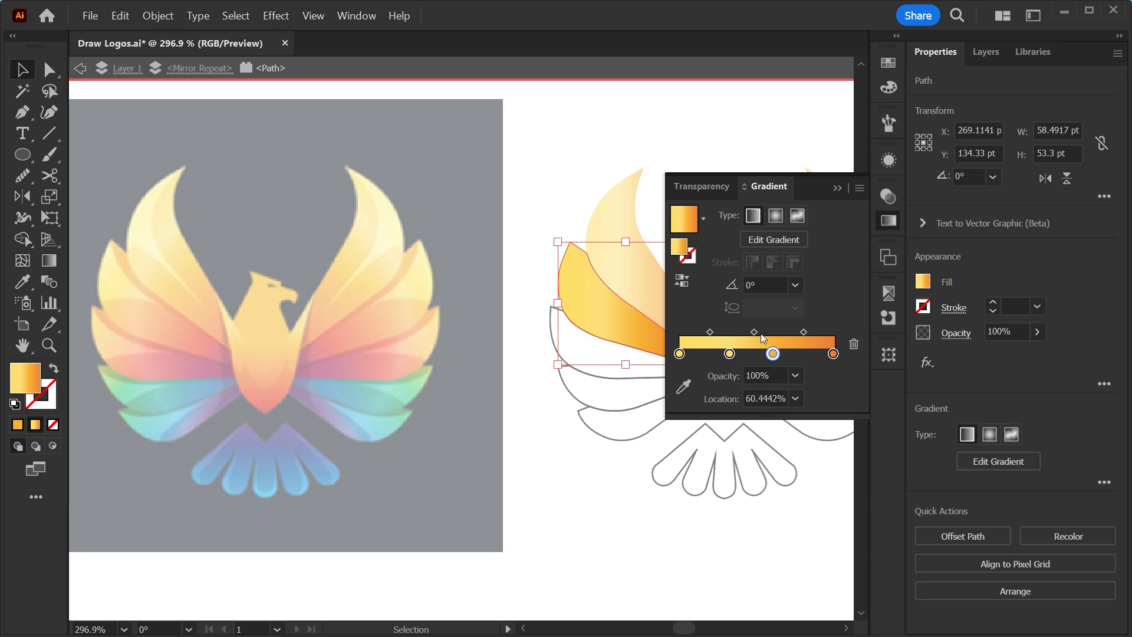
# Recolour the second feather's four gradient stops from yellow-orange to red by sampling the reference's matching feather, and exit isolation
pyautogui.click(679, 353)
pyautogui.click(683, 386)
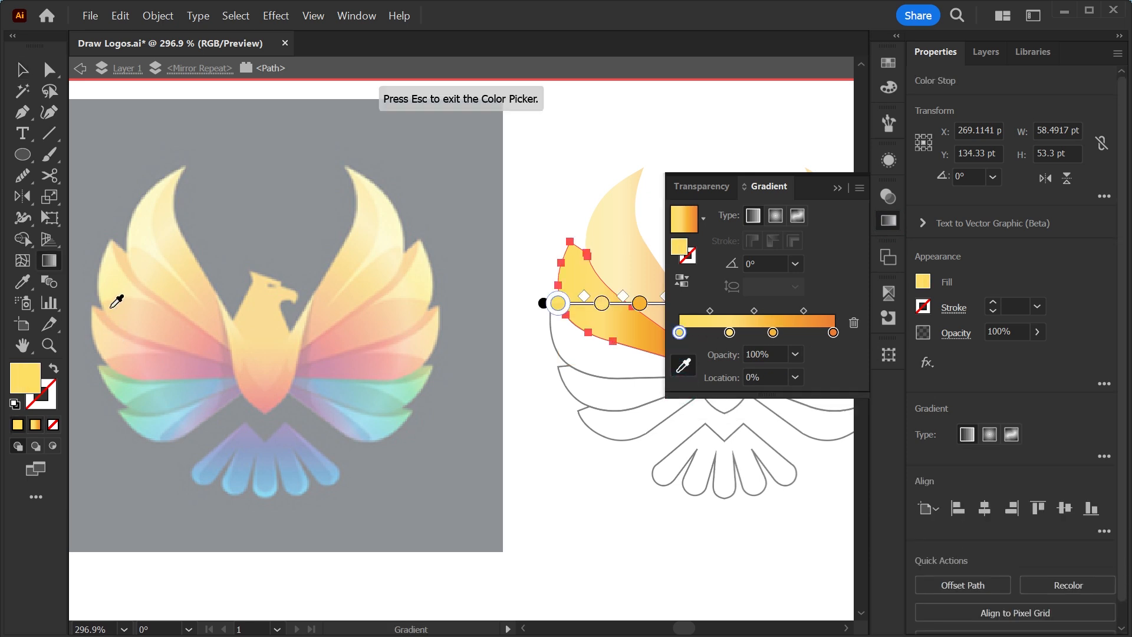
pyautogui.click(113, 306)
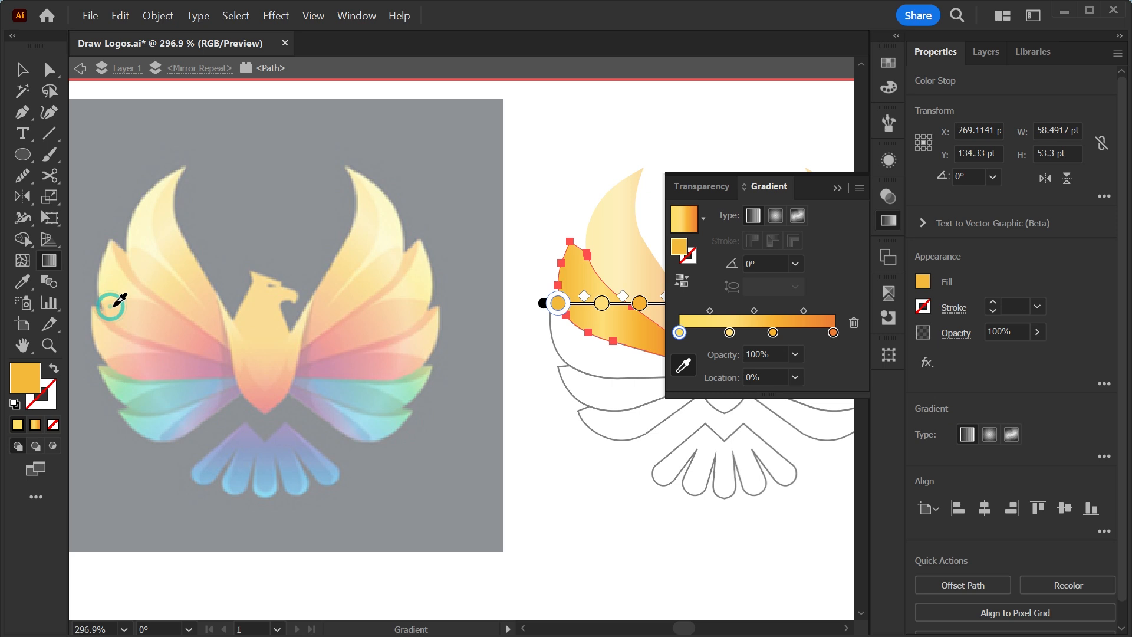
pyautogui.click(729, 333)
pyautogui.click(142, 320)
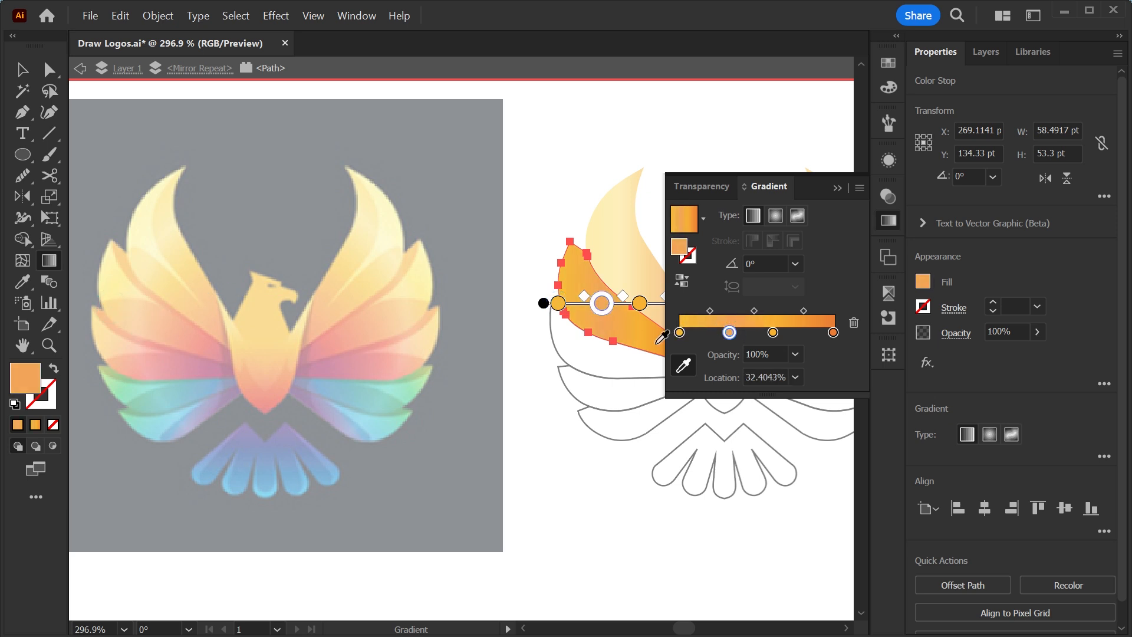
pyautogui.click(773, 333)
pyautogui.click(182, 334)
pyautogui.click(833, 332)
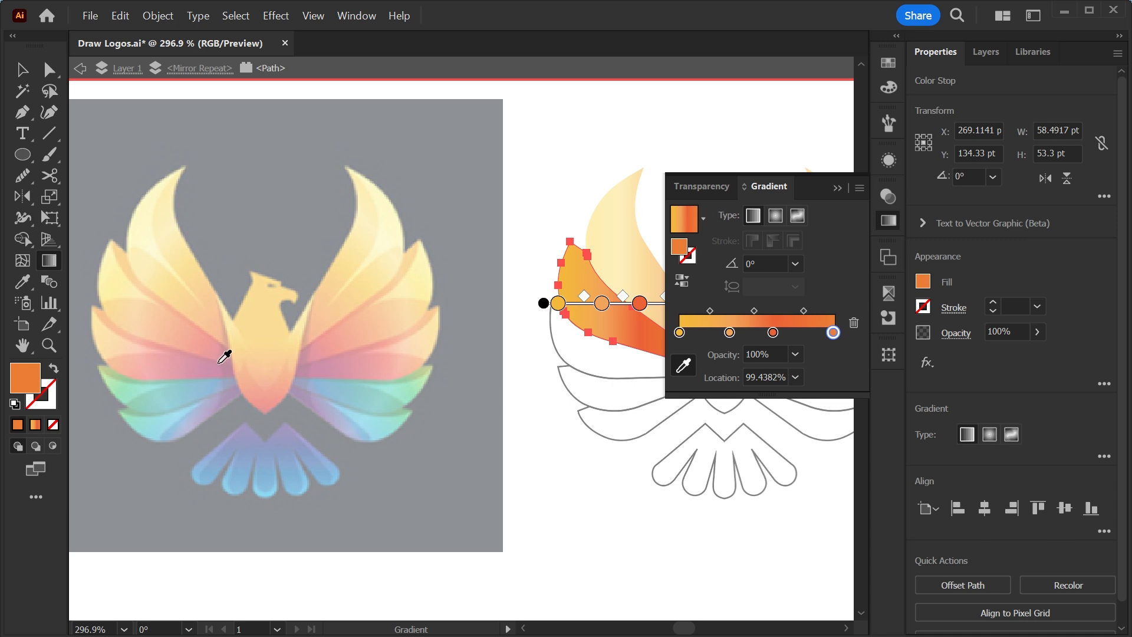
pyautogui.click(223, 349)
pyautogui.press('v')
pyautogui.doubleClick(610, 479)
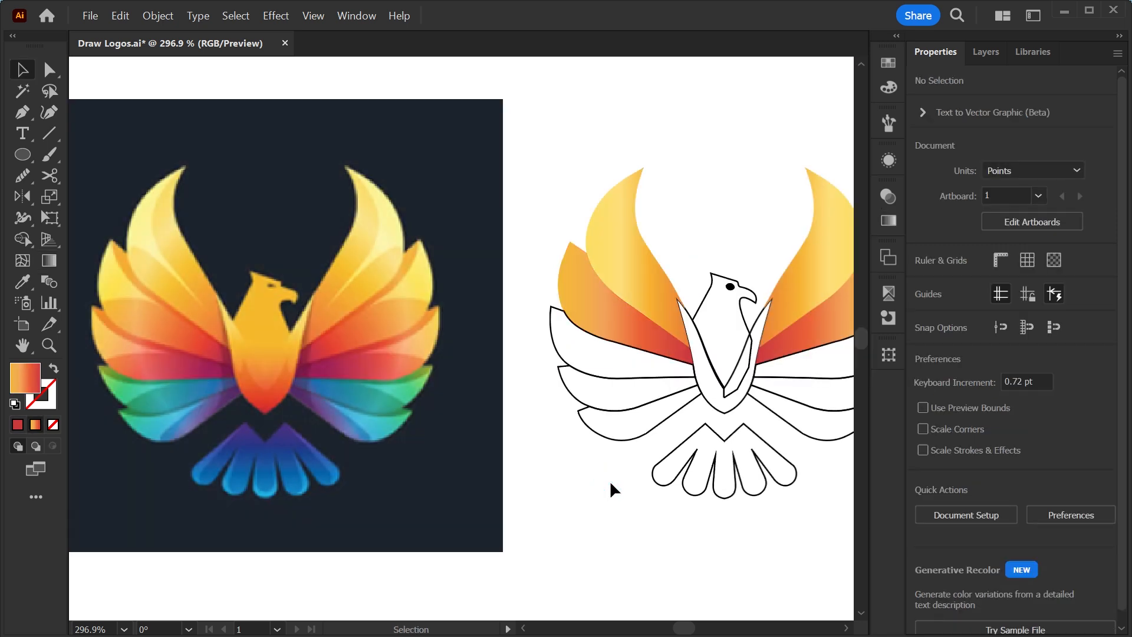
# Isolate the left wing's third feather and give it the same orange-to-red gradient as fill, without a stroke
pyautogui.click(556, 348)
pyautogui.doubleClick(554, 344)
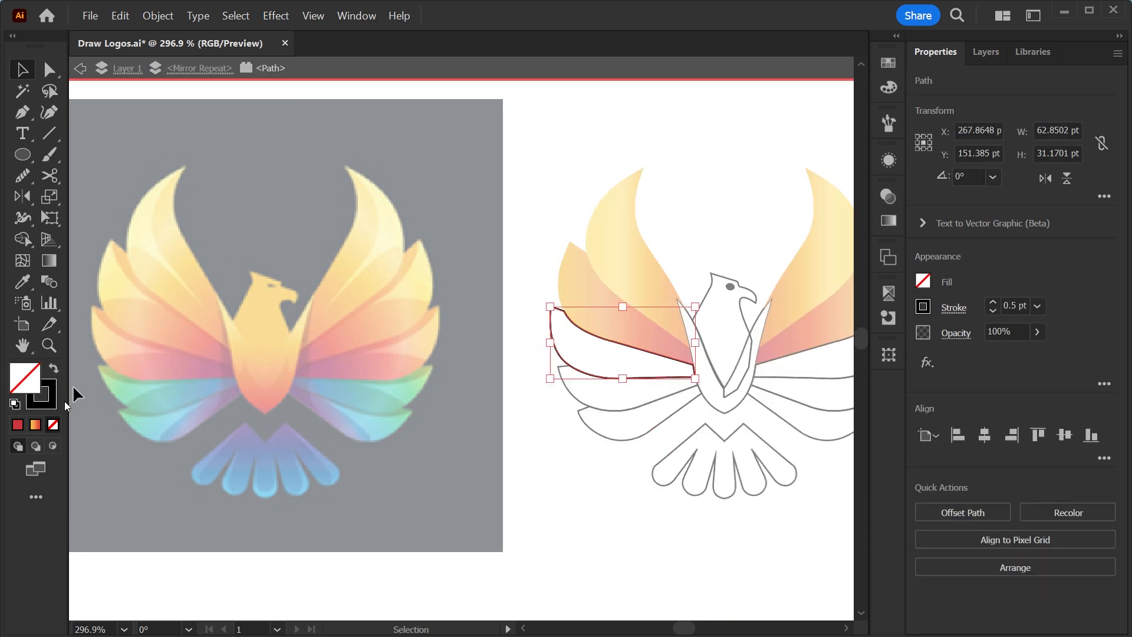
pyautogui.click(35, 425)
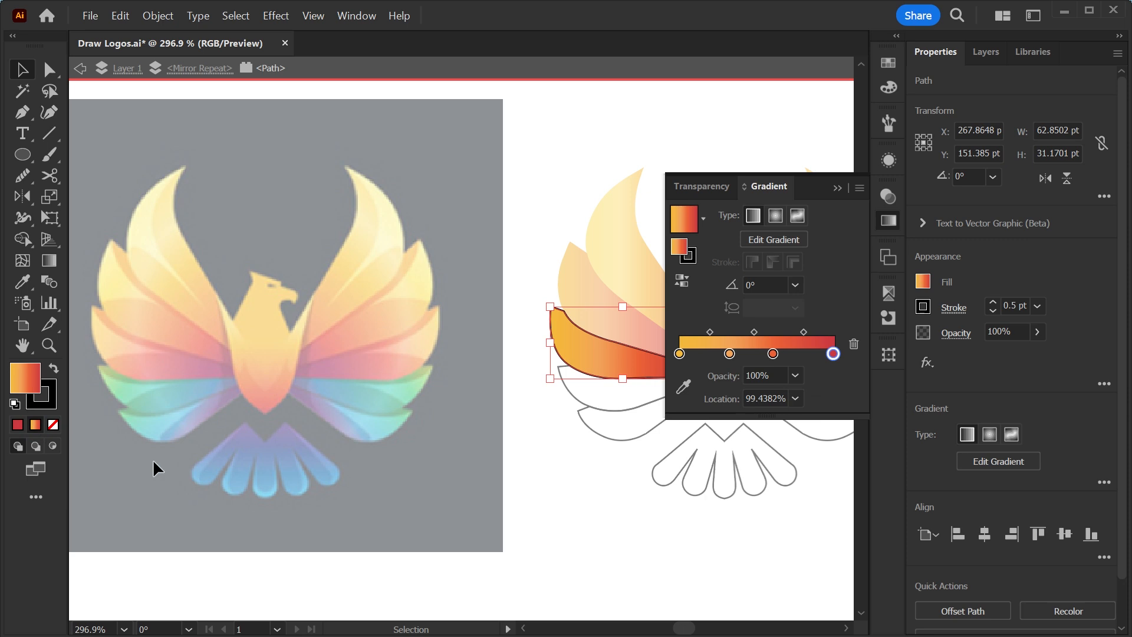
pyautogui.click(47, 401)
pyautogui.click(53, 424)
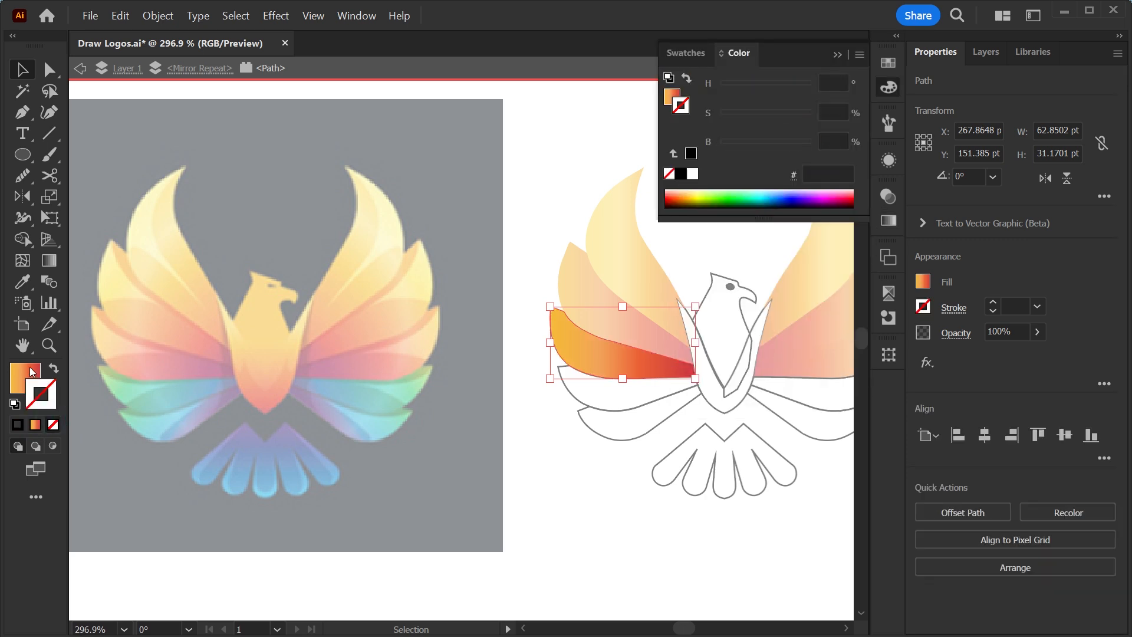
pyautogui.click(32, 372)
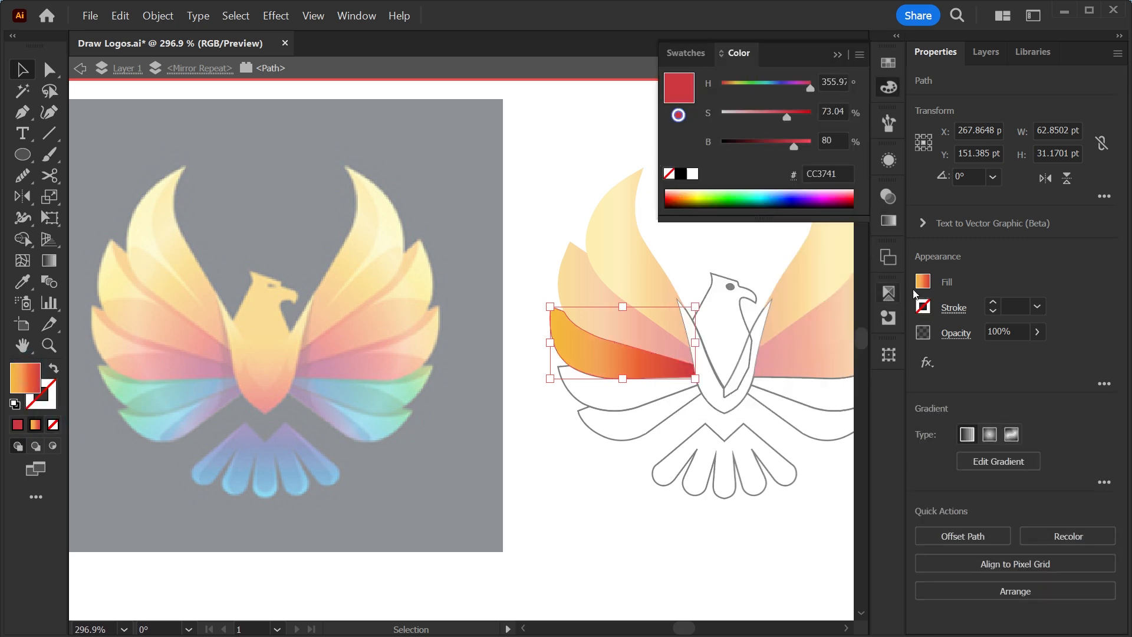
# Recolour the third feather's four gradient stops from orange to dark magenta using the reference's matching feather, and return to the mirror repeat level
pyautogui.click(890, 224)
pyautogui.click(679, 355)
pyautogui.click(683, 386)
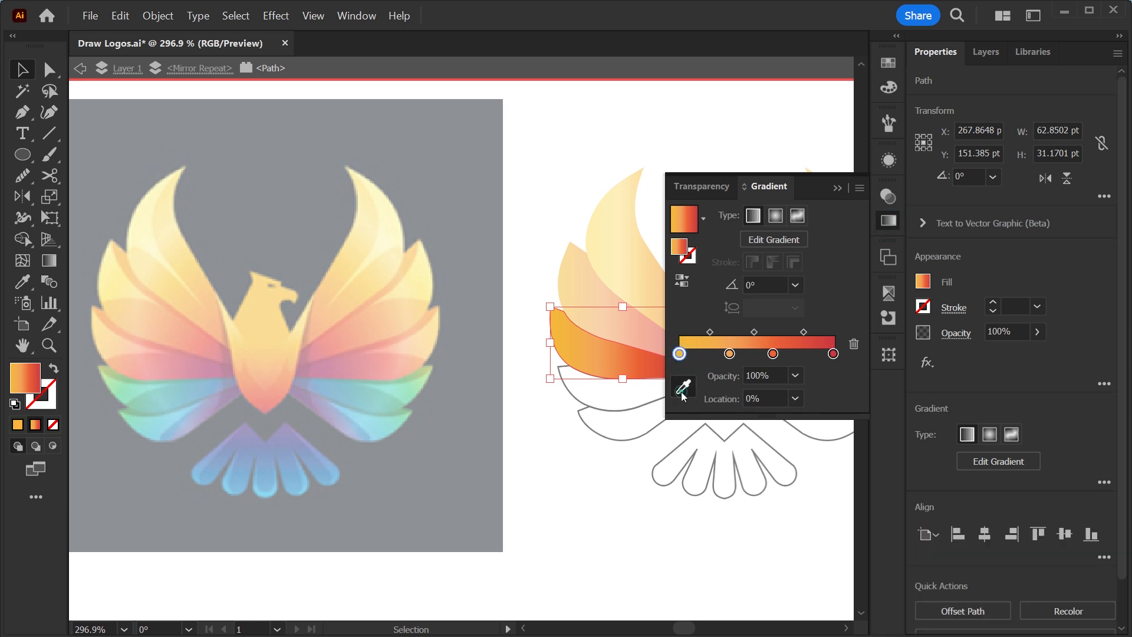
pyautogui.click(116, 354)
pyautogui.click(158, 354)
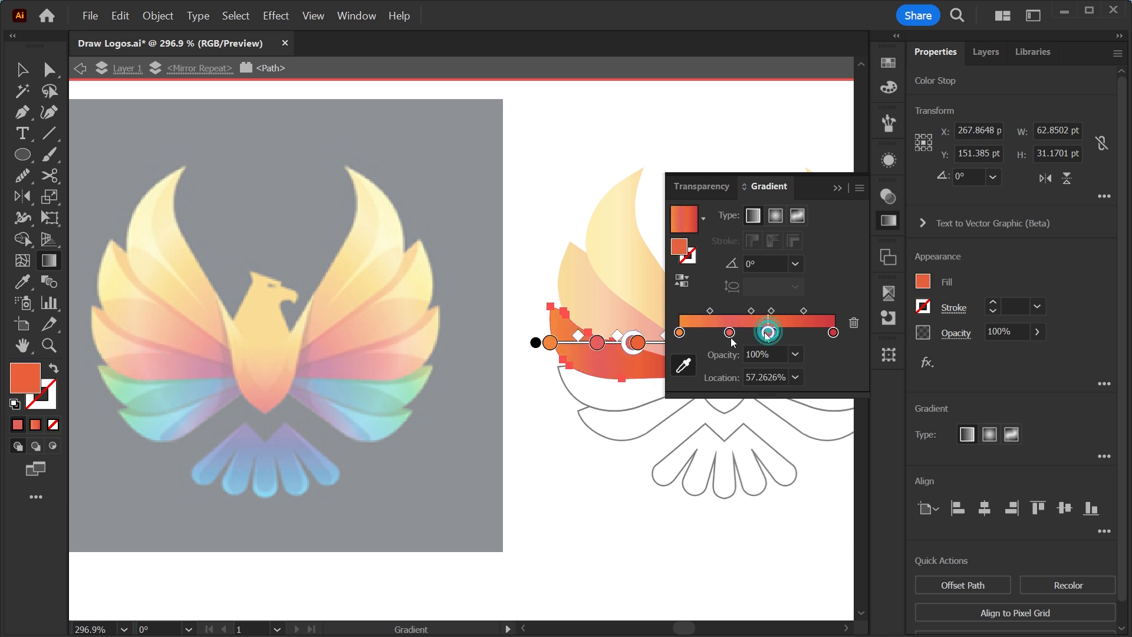
pyautogui.click(191, 370)
pyautogui.click(833, 332)
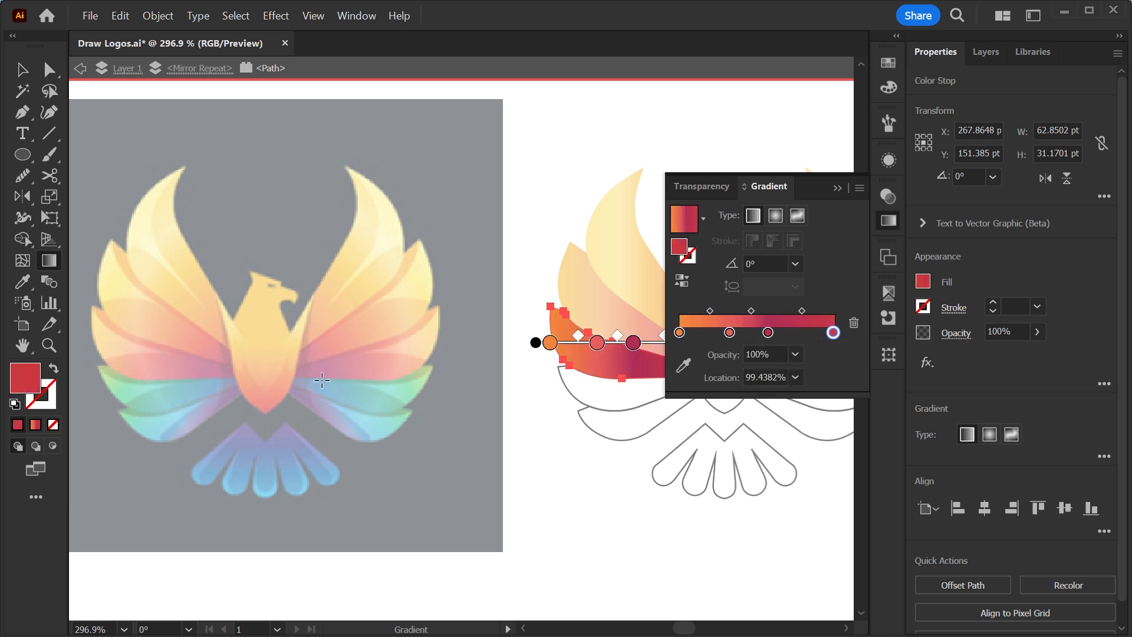
pyautogui.click(683, 365)
pyautogui.click(229, 363)
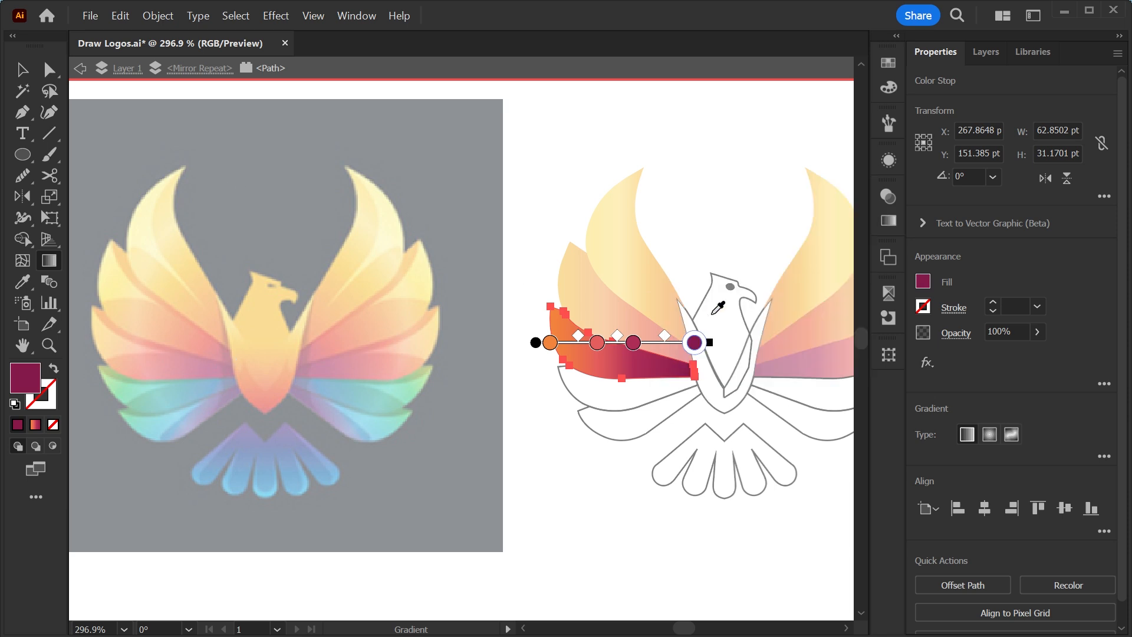
pyautogui.press('v')
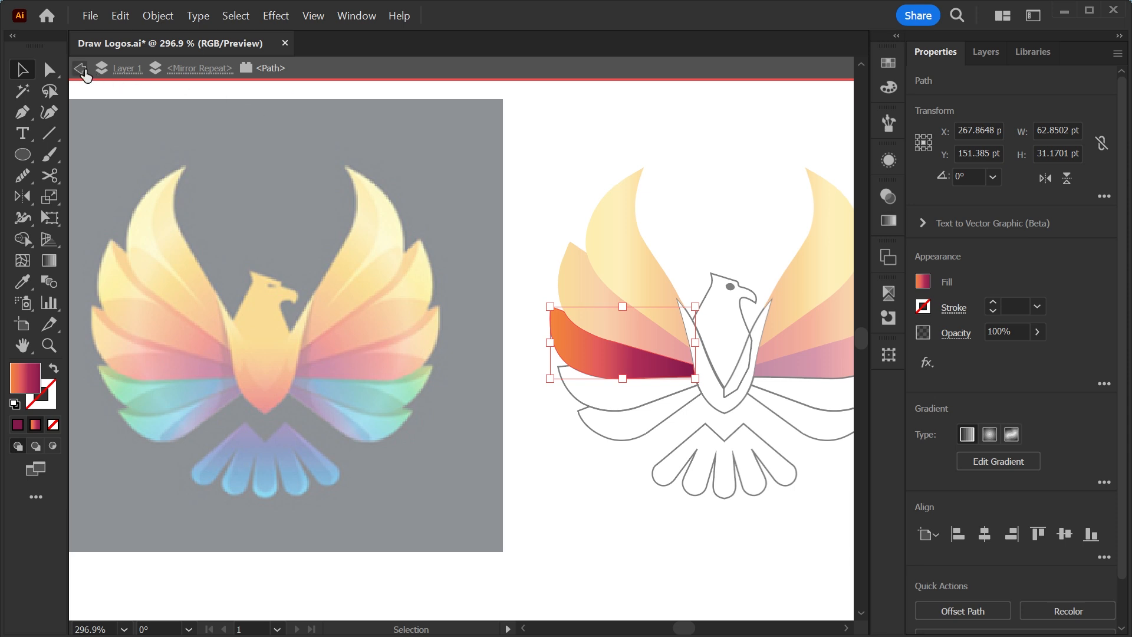
pyautogui.click(81, 69)
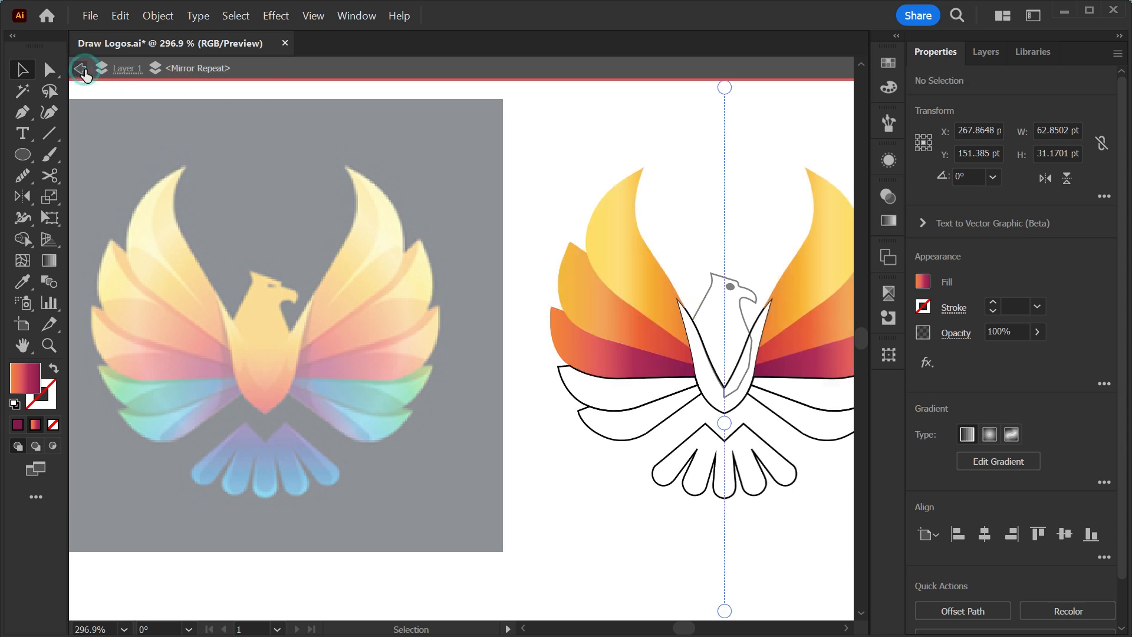
# Fill the left wing's fourth feather with the same orange-to-magenta gradient and remove its stroke
pyautogui.click(569, 389)
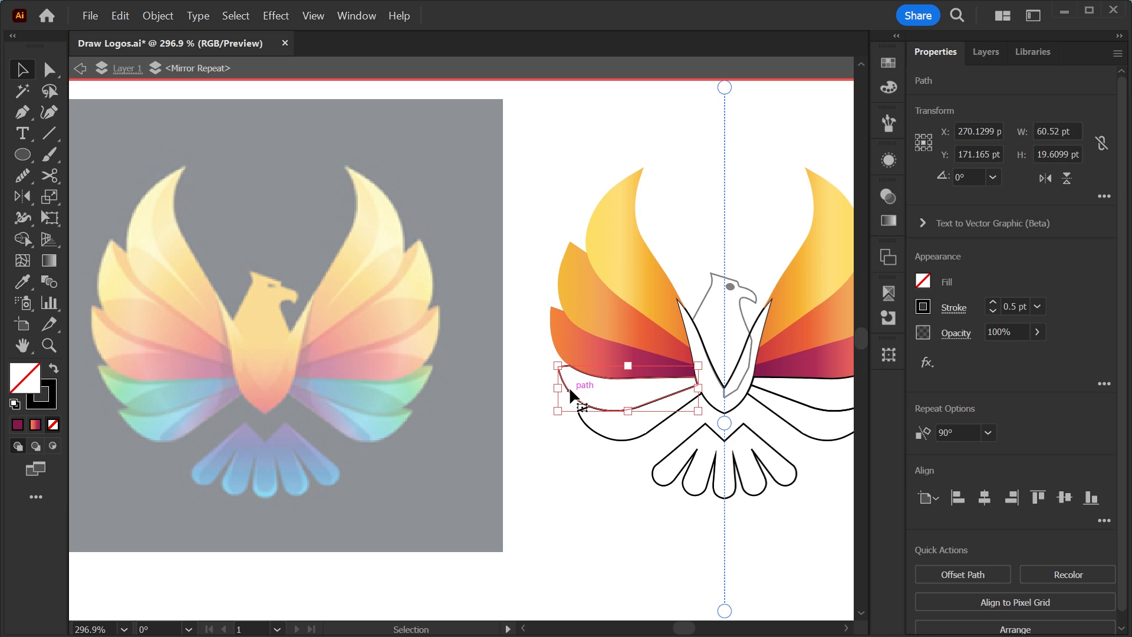
pyautogui.click(34, 424)
pyautogui.click(45, 391)
pyautogui.click(18, 425)
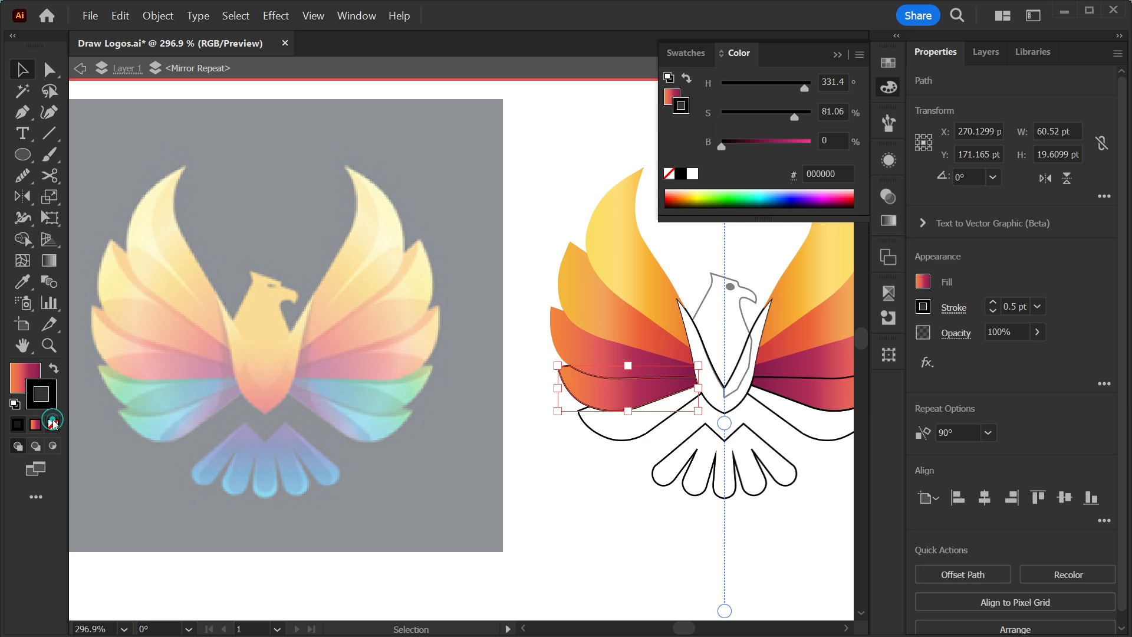
pyautogui.click(53, 424)
pyautogui.click(25, 375)
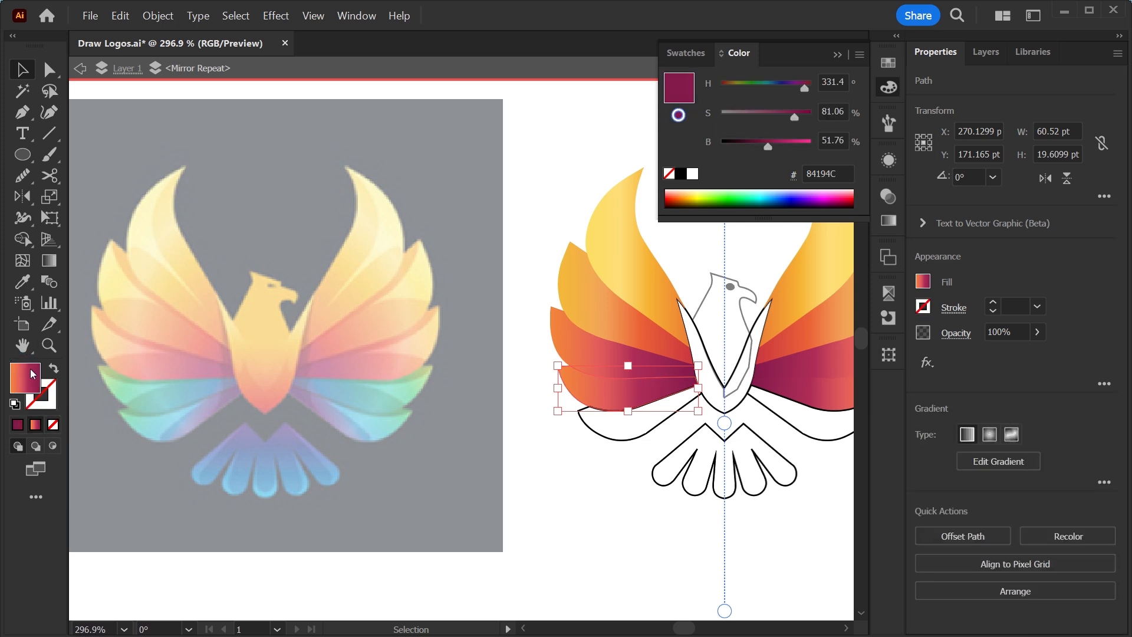
# Recolour the fourth feather's four gradient stops from green through teal to blue by sampling the reference's matching feather, and leave the mirror repeat
pyautogui.click(888, 221)
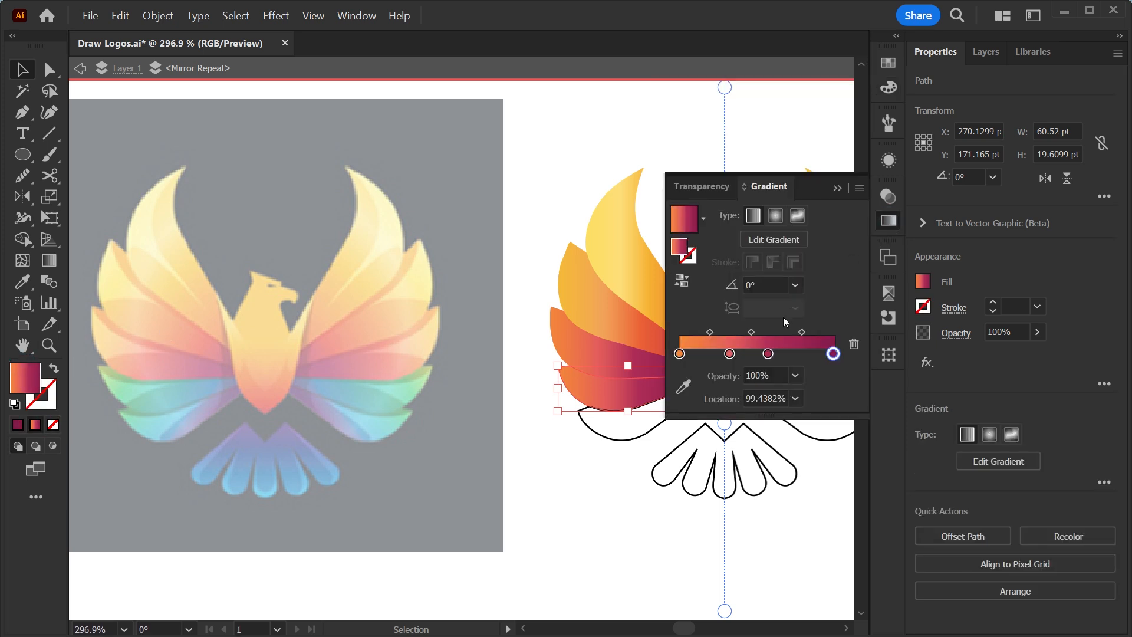
pyautogui.click(680, 389)
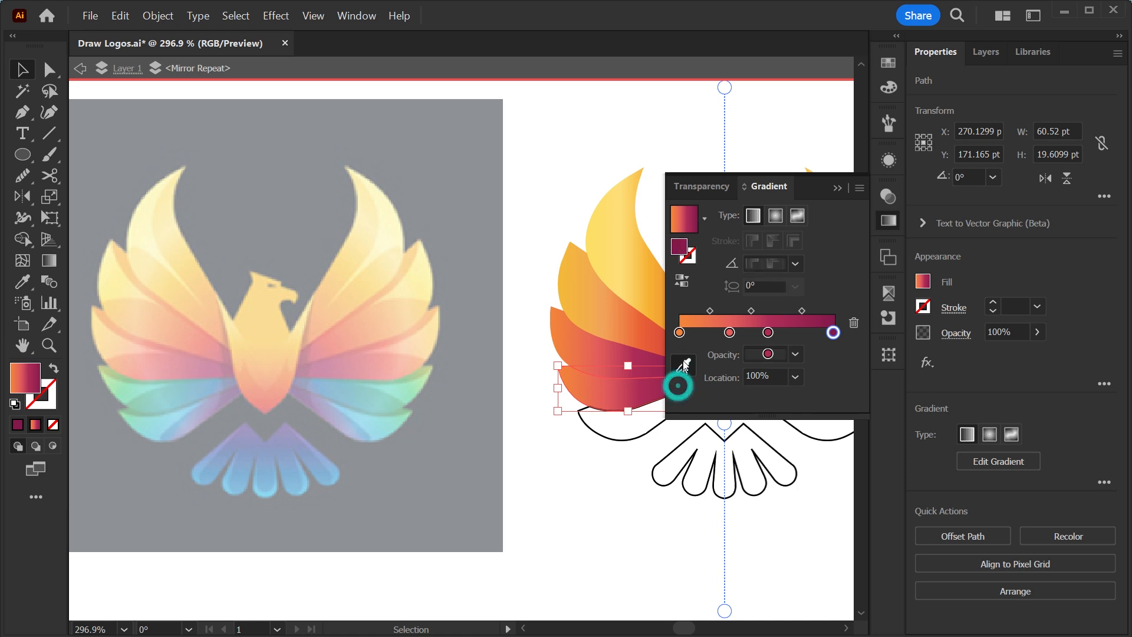
pyautogui.click(679, 332)
pyautogui.click(681, 368)
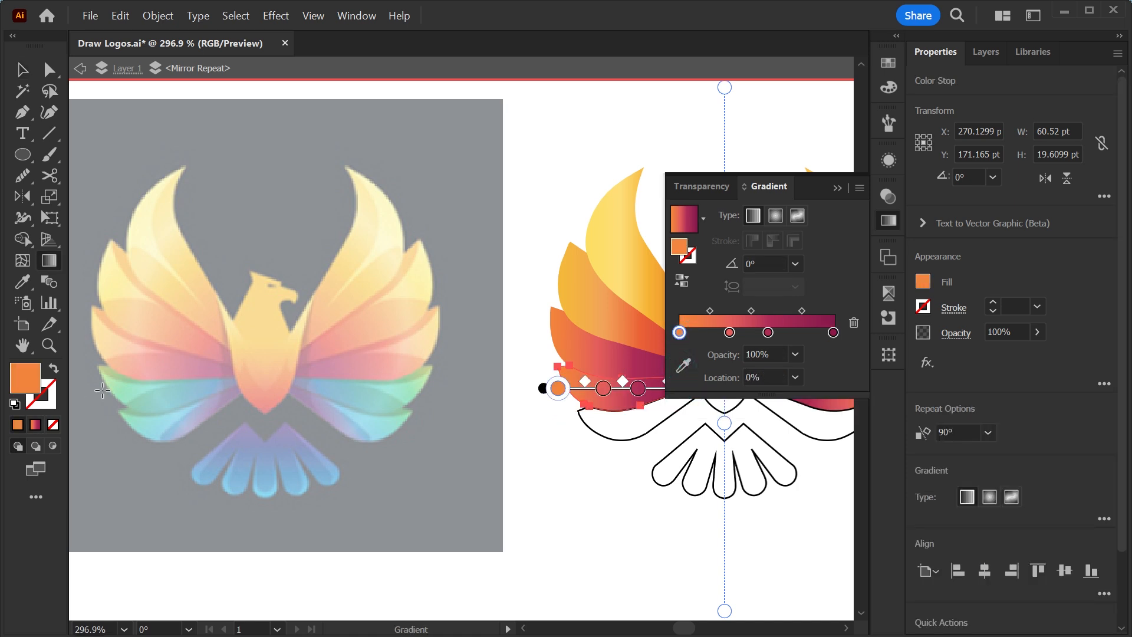
pyautogui.click(683, 365)
pyautogui.click(144, 386)
pyautogui.click(152, 383)
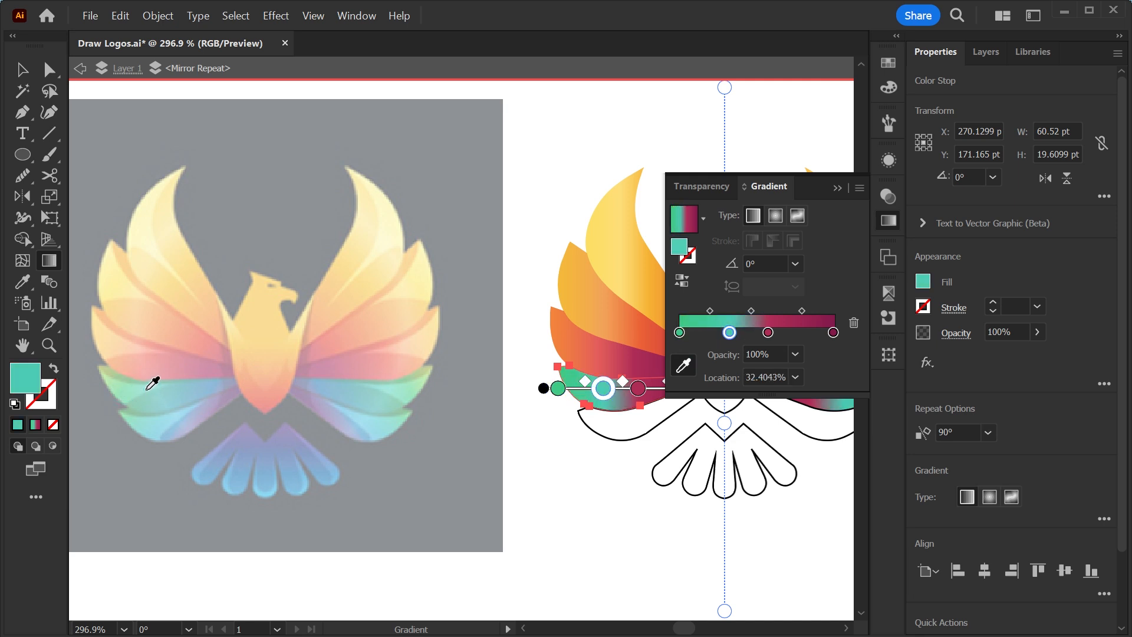
pyautogui.click(179, 384)
pyautogui.click(833, 332)
pyautogui.click(218, 383)
pyautogui.click(837, 188)
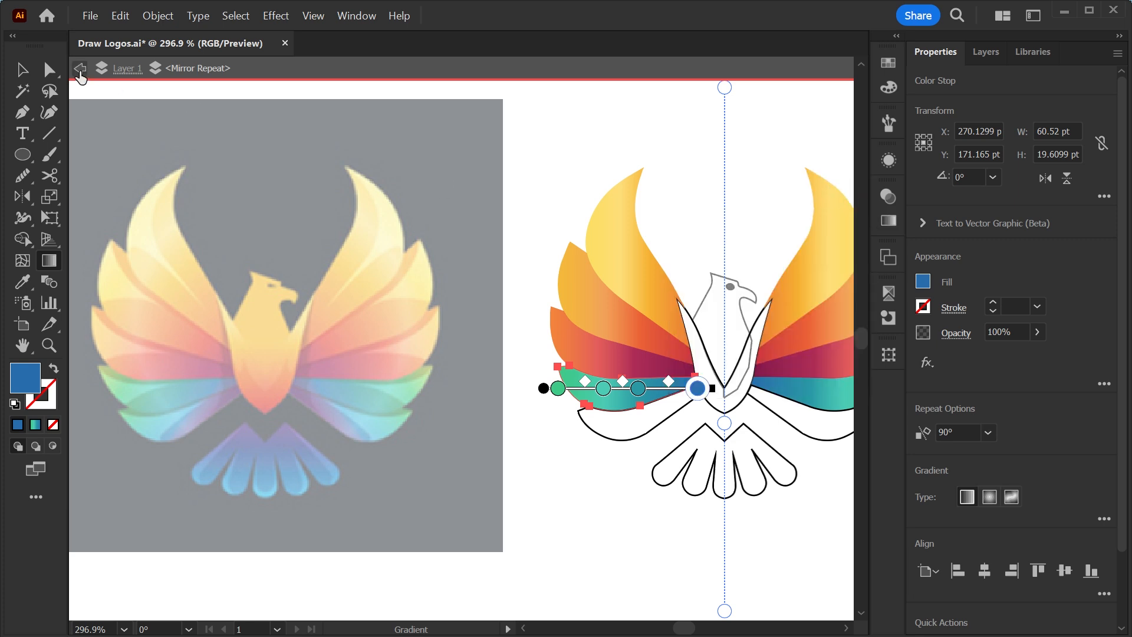
pyautogui.click(80, 69)
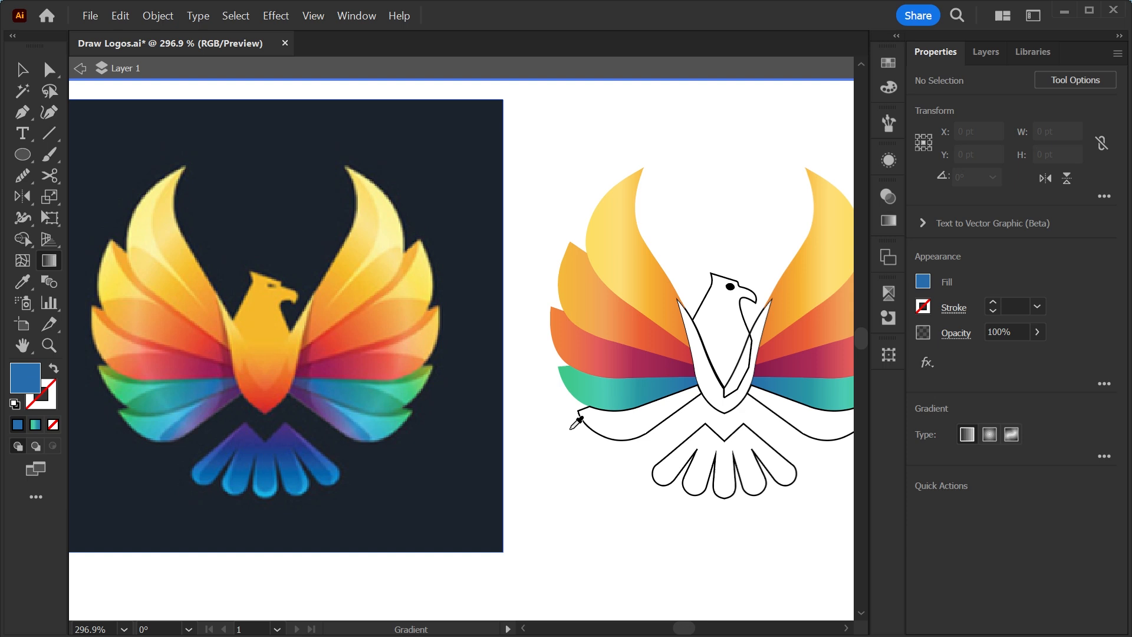
# Open the mirror repeat at the left wing's lowest feather and give that feather the green-to-blue gradient fill without a stroke
pyautogui.press('v')
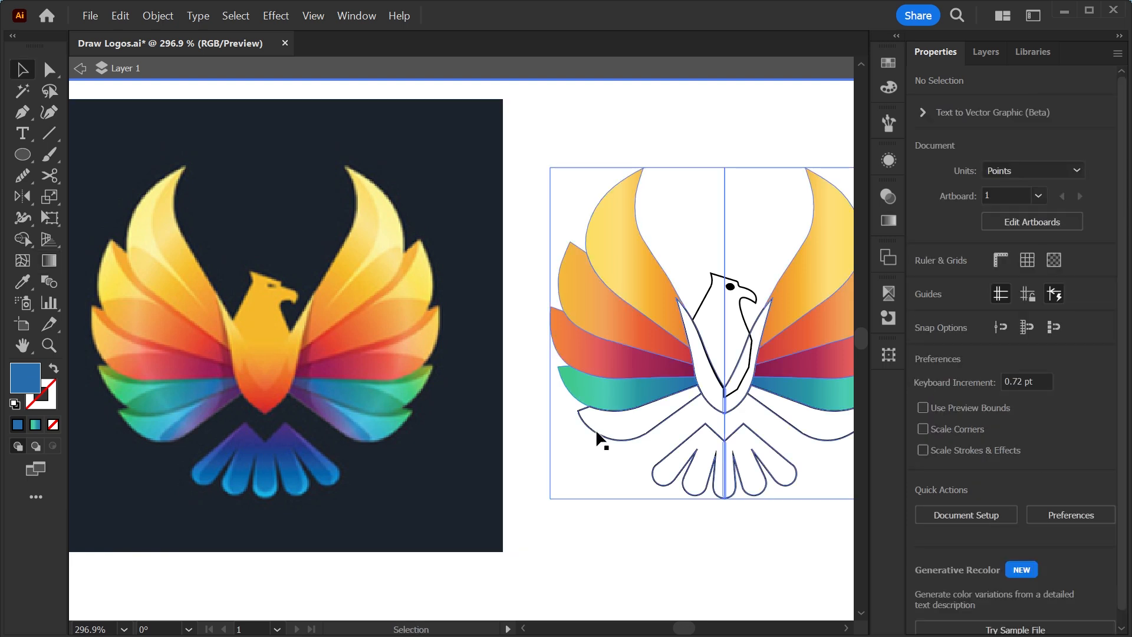
pyautogui.doubleClick(595, 433)
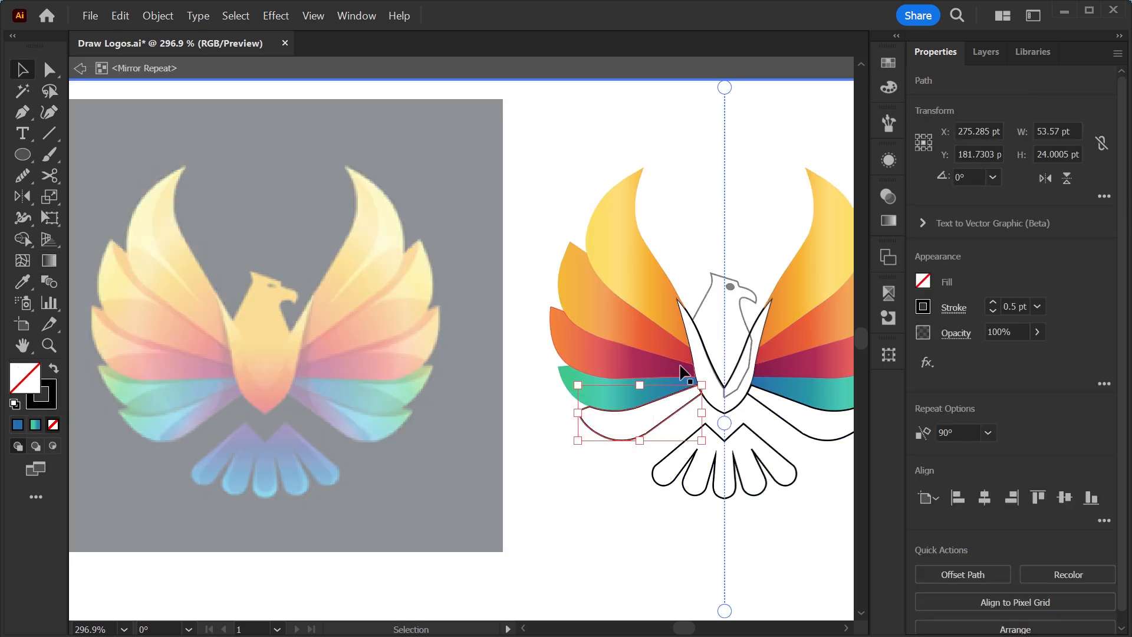
pyautogui.click(34, 425)
pyautogui.click(41, 394)
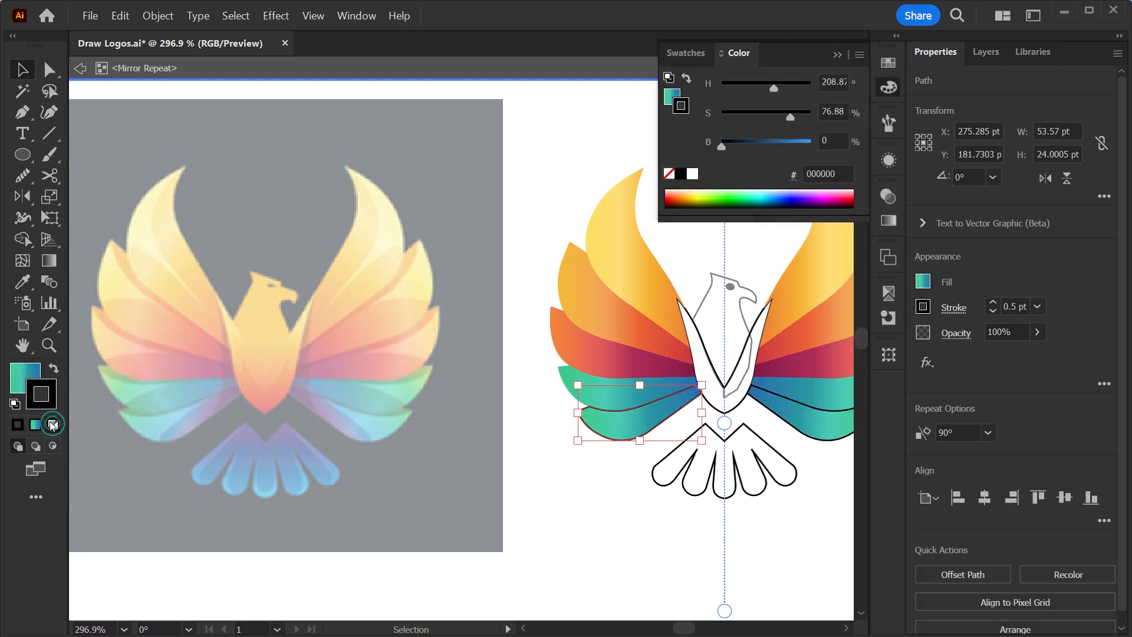
pyautogui.click(53, 424)
pyautogui.click(23, 374)
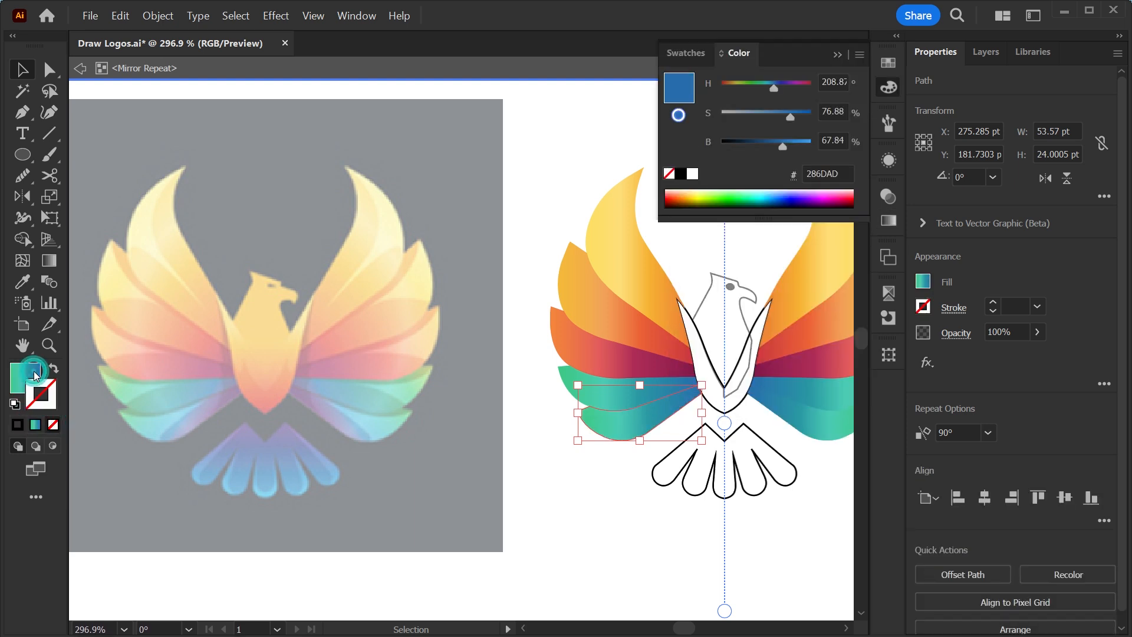
# Recolour the lowest feather's gradient stops from teal green to light blue by sampling the reference's matching feather, and exit isolation
pyautogui.click(887, 220)
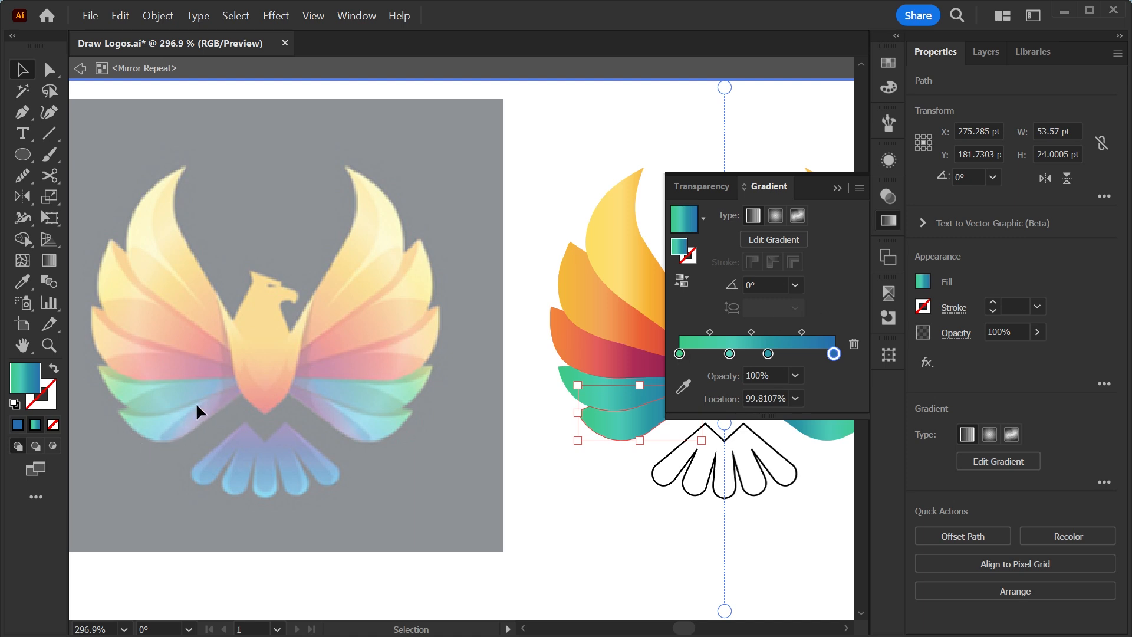
pyautogui.click(679, 353)
pyautogui.click(684, 386)
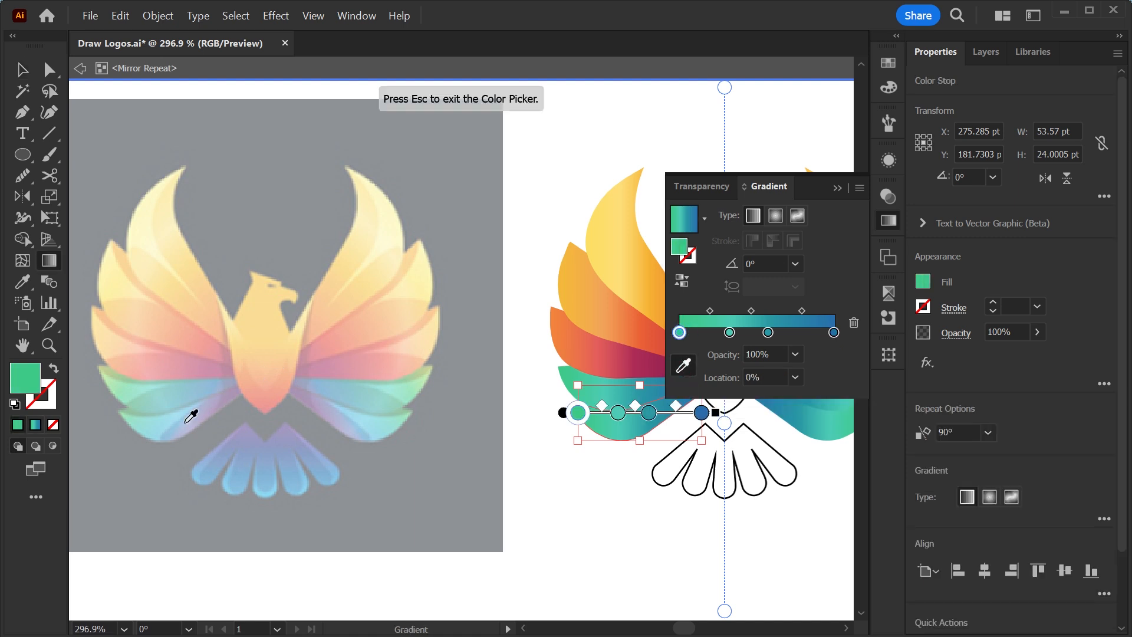
pyautogui.click(729, 332)
pyautogui.click(153, 423)
pyautogui.click(768, 332)
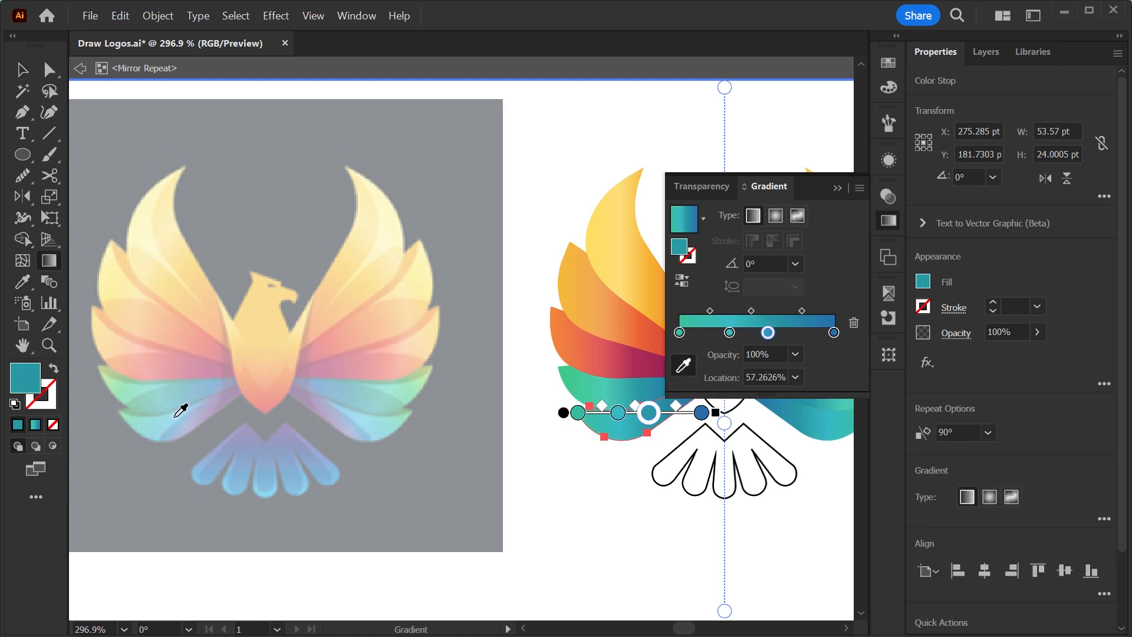
pyautogui.click(178, 408)
pyautogui.click(834, 332)
pyautogui.click(197, 406)
pyautogui.click(196, 406)
pyautogui.press('v')
pyautogui.click(837, 187)
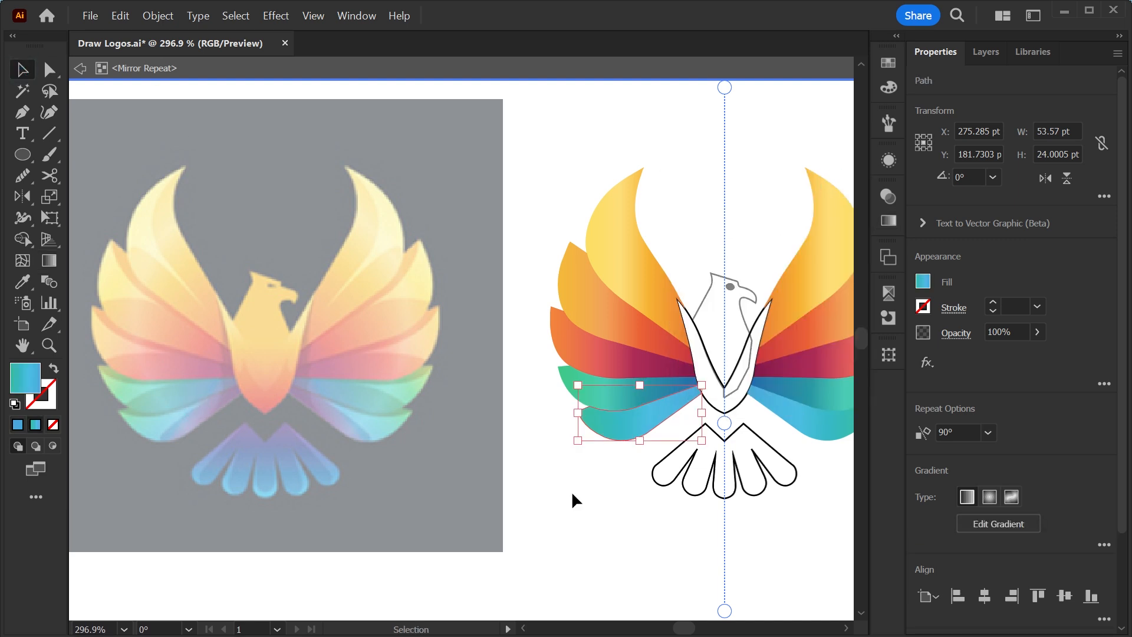
pyautogui.doubleClick(572, 493)
# Fill the bird's head-and-body outline with the left wing's second-feather orange-to-red gradient, sampled without a stroke
pyautogui.press('space')
pyautogui.moveTo(587, 490); pyautogui.dragTo(538, 523)
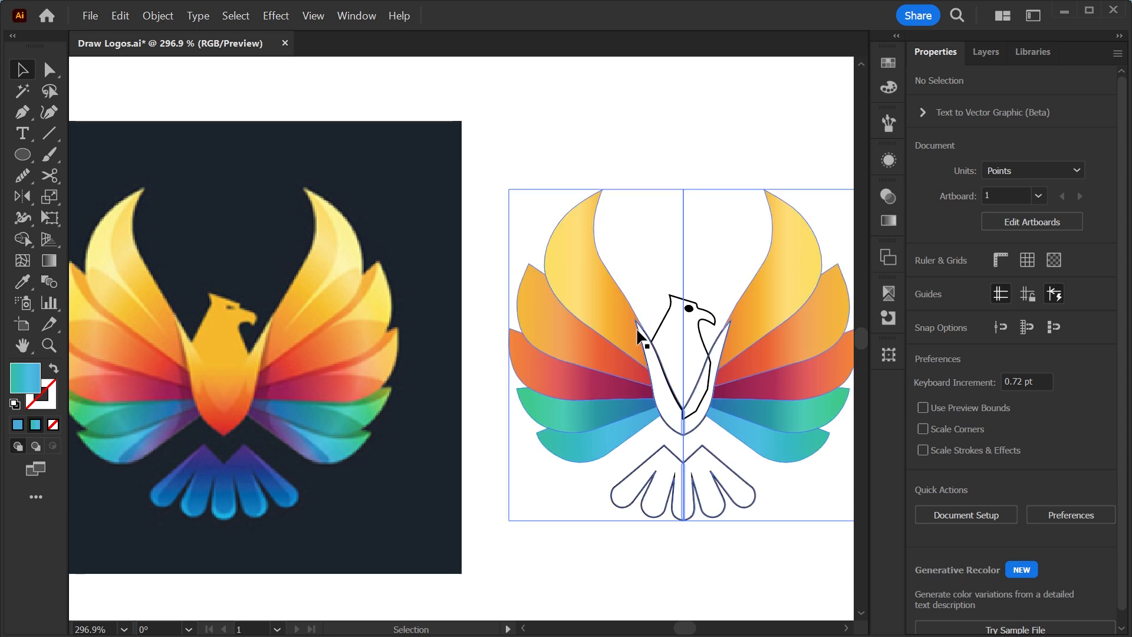
pyautogui.click(671, 298)
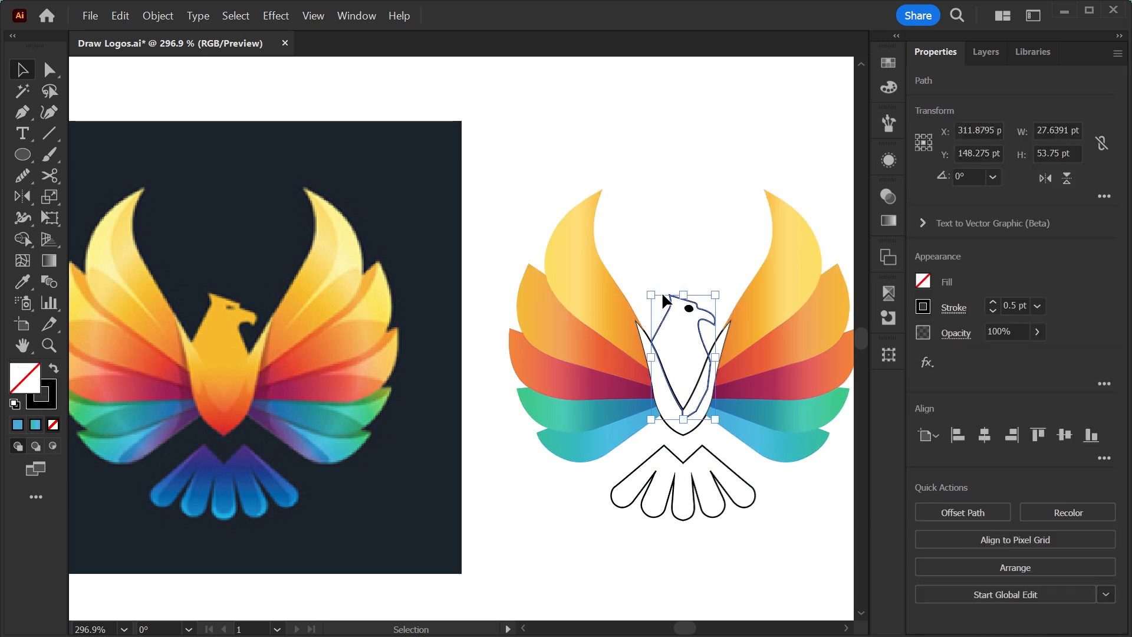
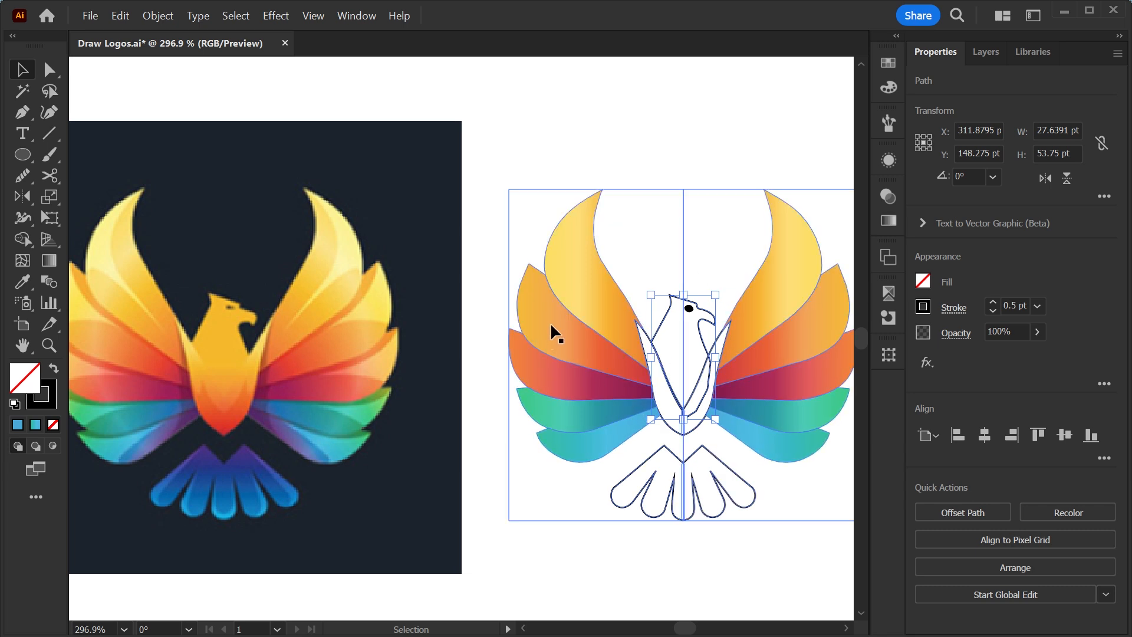
pyautogui.press('i')
pyautogui.click(539, 310)
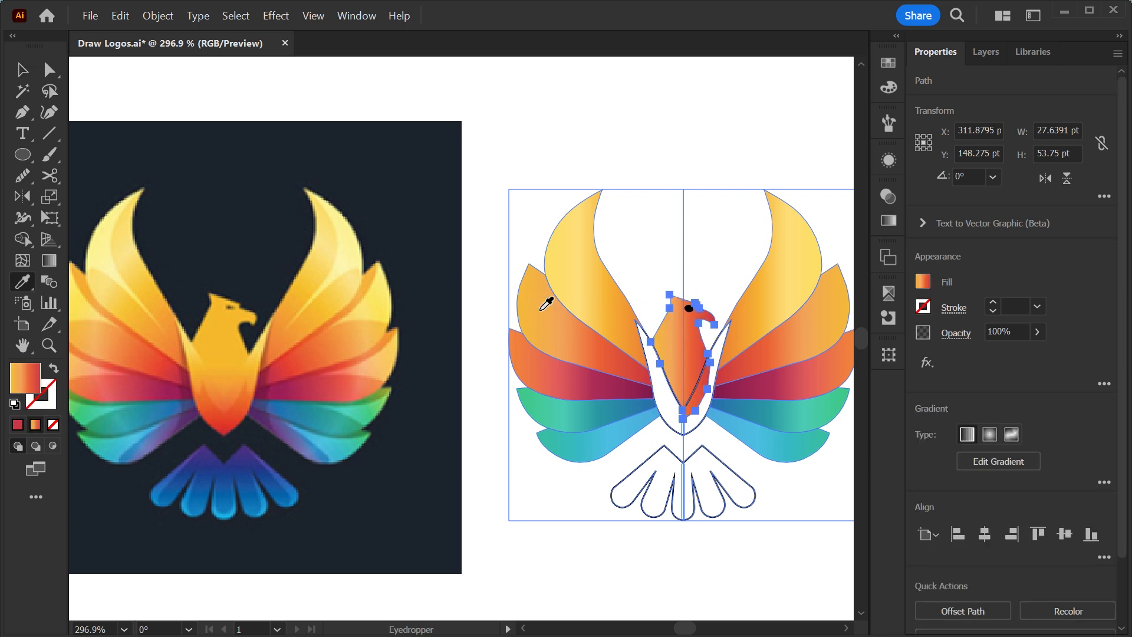
# Run the head-and-body gradient vertically, from yellow-orange at the head to red at the body's lower tip, and deselect it
pyautogui.press('g')
pyautogui.moveTo(679, 412)
pyautogui.mouseDown()
pyautogui.moveTo(678, 298)
pyautogui.moveTo(659, 251)
pyautogui.mouseUp()
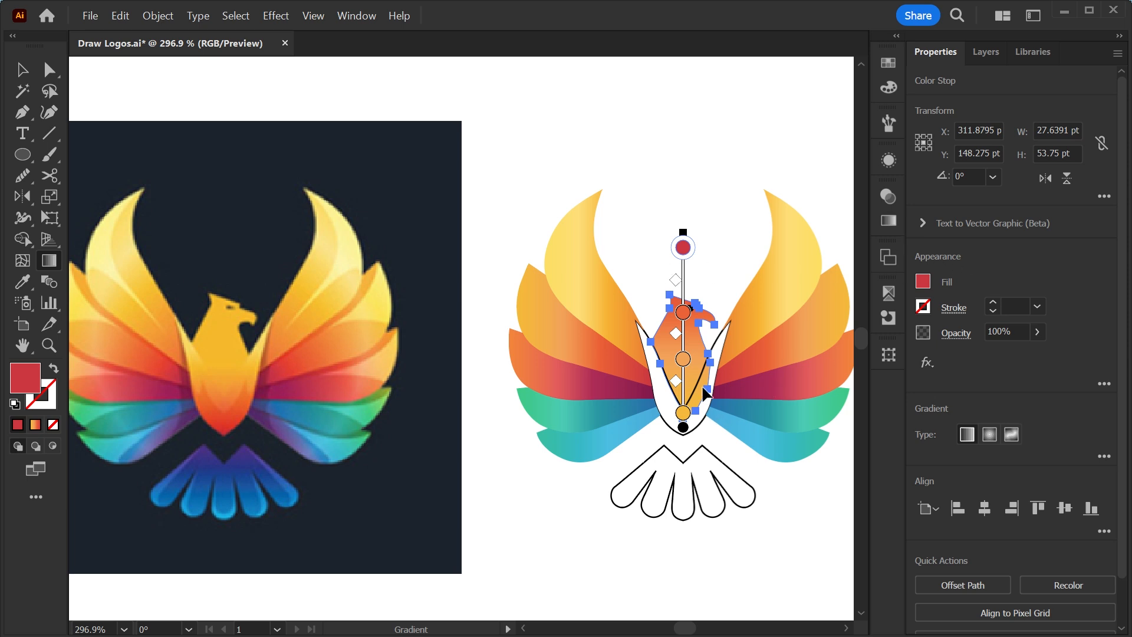
pyautogui.moveTo(677, 254)
pyautogui.mouseDown()
pyautogui.moveTo(682, 535)
pyautogui.moveTo(683, 295)
pyautogui.mouseUp()
pyautogui.click(27, 68)
pyautogui.click(387, 104)
# Open the mirror repeat and fill the left half of the V-shaped breast with the orange-to-red gradient, running downward from its upper tip
pyautogui.click(657, 356)
pyautogui.doubleClick(656, 356)
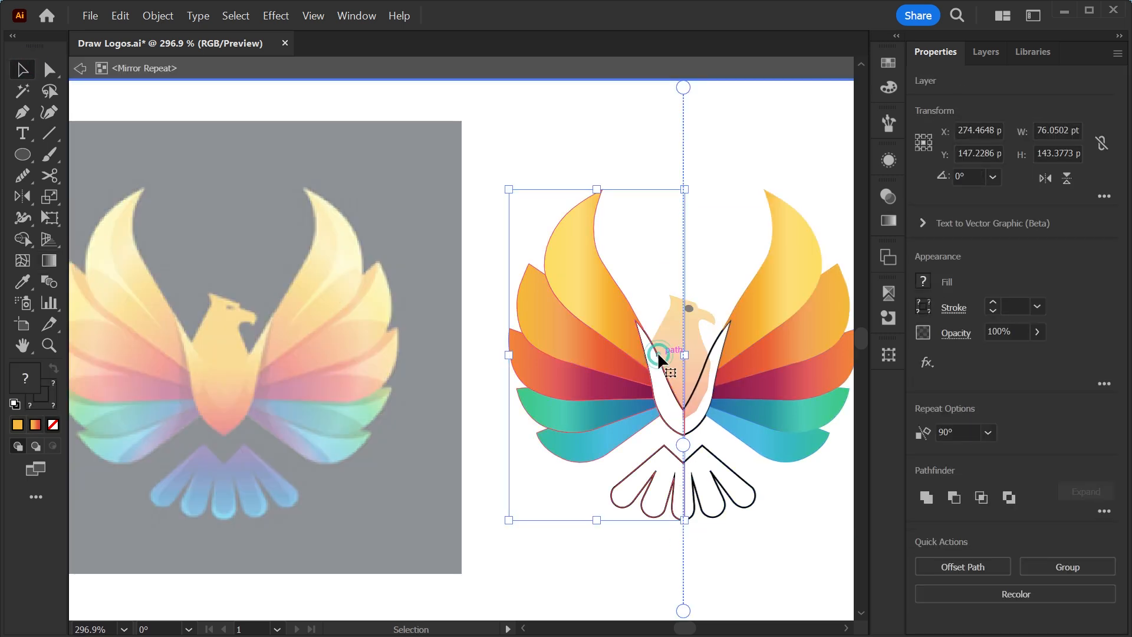
pyautogui.click(651, 337)
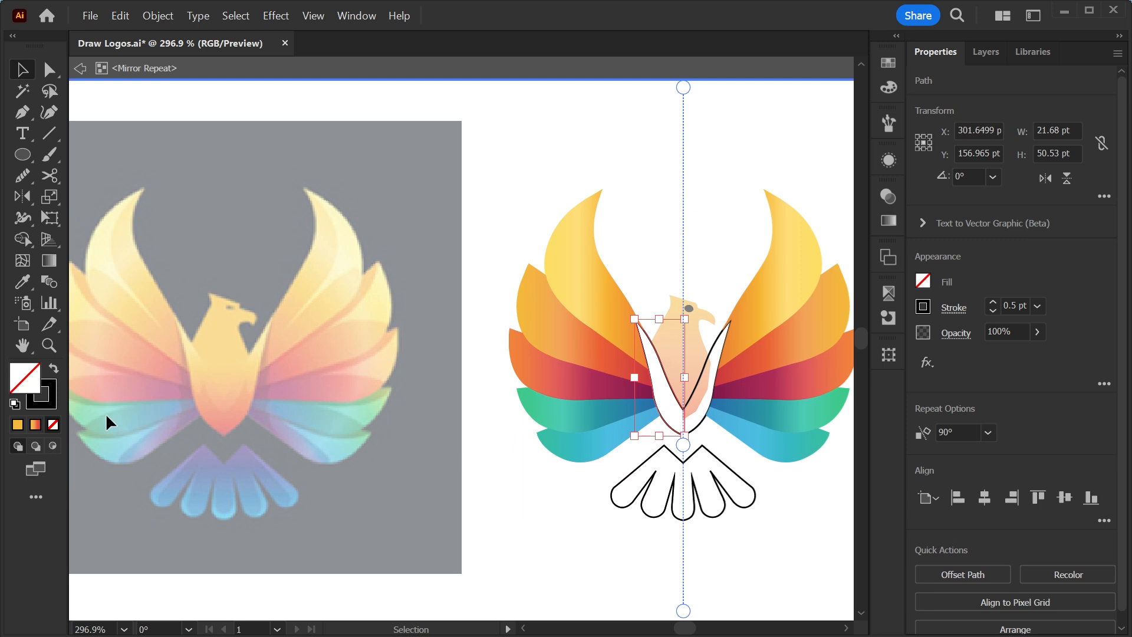
pyautogui.click(39, 425)
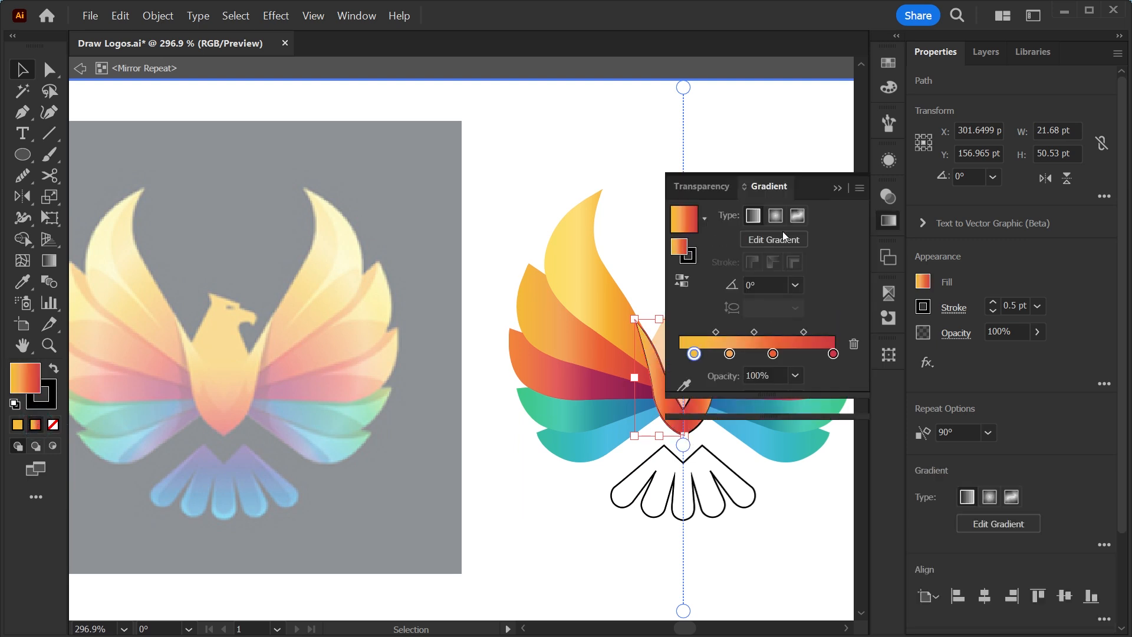
pyautogui.moveTo(572, 325); pyautogui.dragTo(411, 339)
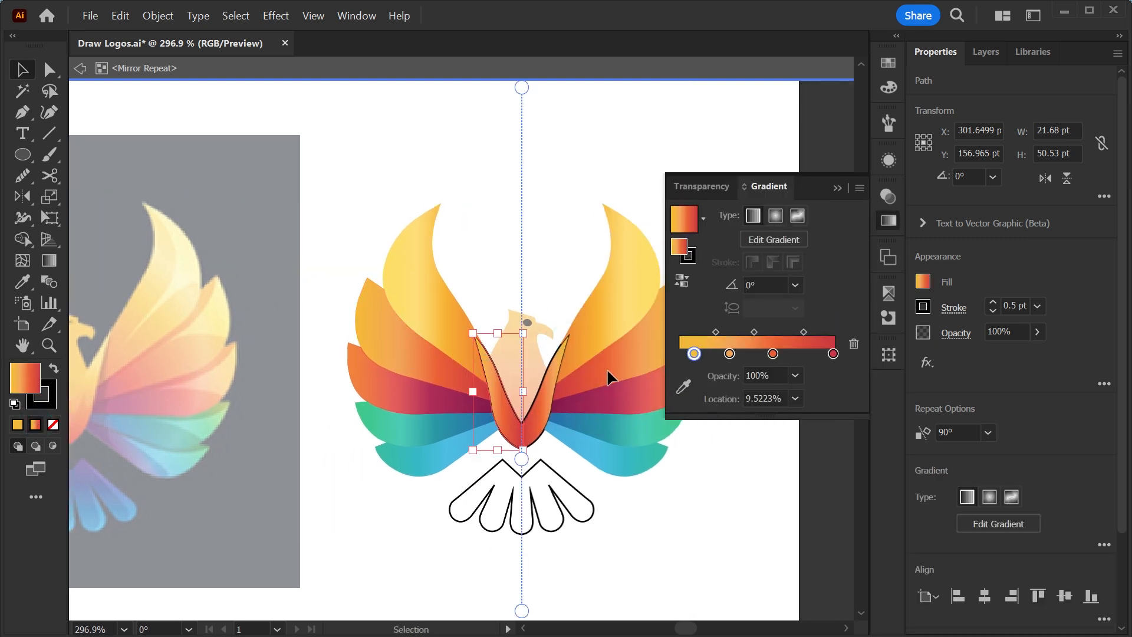
pyautogui.press('g')
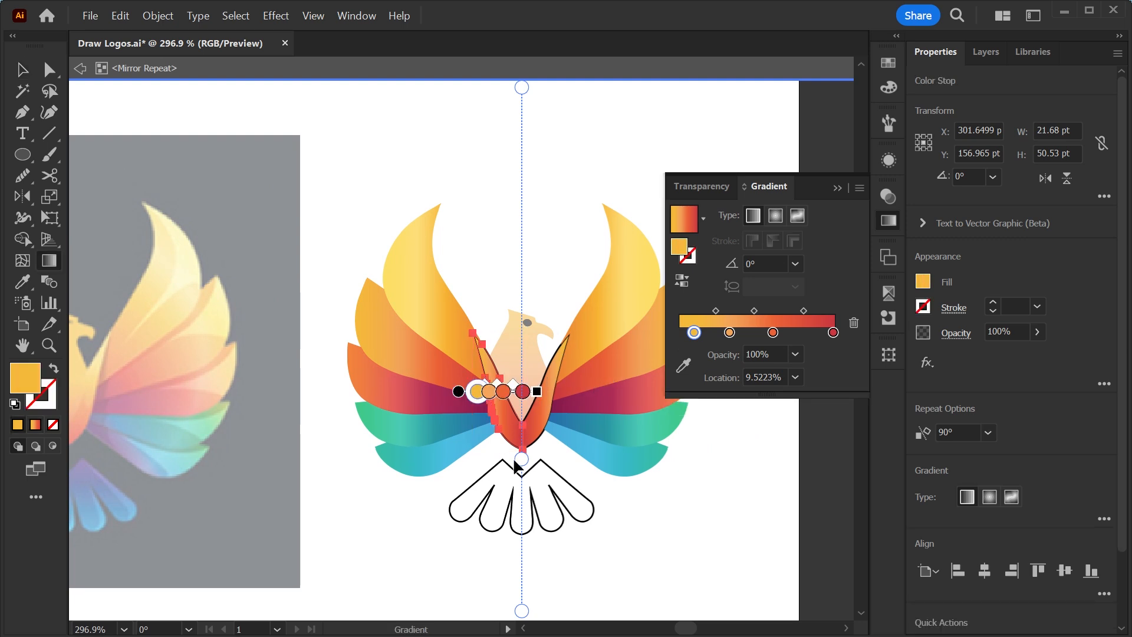
pyautogui.moveTo(498, 469); pyautogui.dragTo(502, 362)
pyautogui.moveTo(499, 322); pyautogui.dragTo(514, 486)
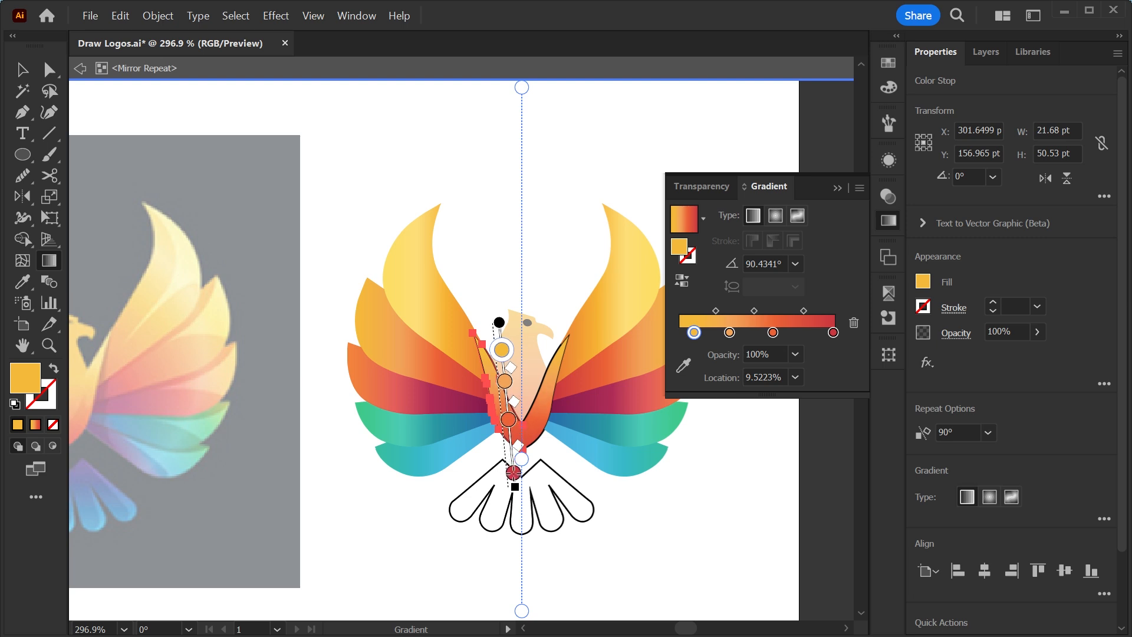
# Remove the stroke from the V-shaped breast and leave the mirror repeat
pyautogui.press('v')
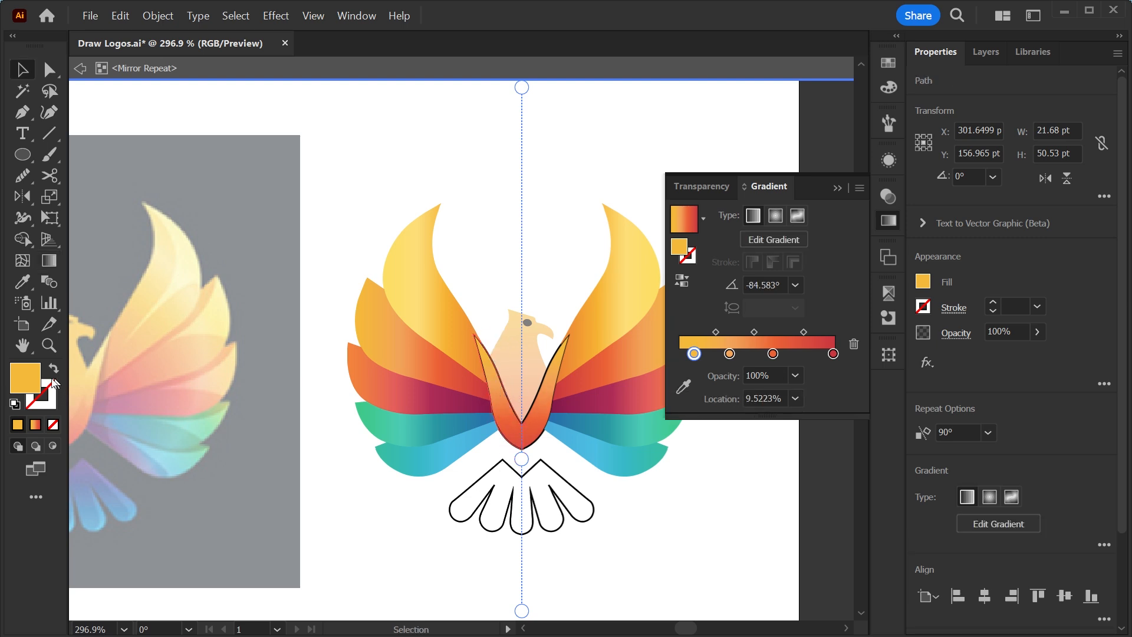
pyautogui.click(50, 386)
pyautogui.click(53, 424)
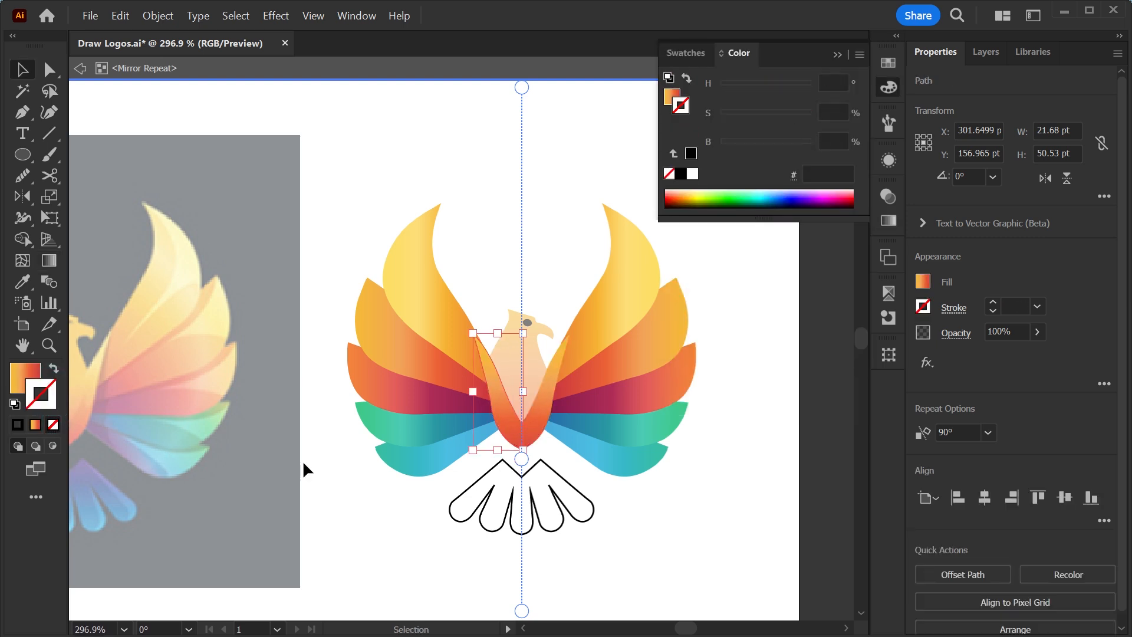
pyautogui.click(695, 526)
pyautogui.doubleClick(640, 551)
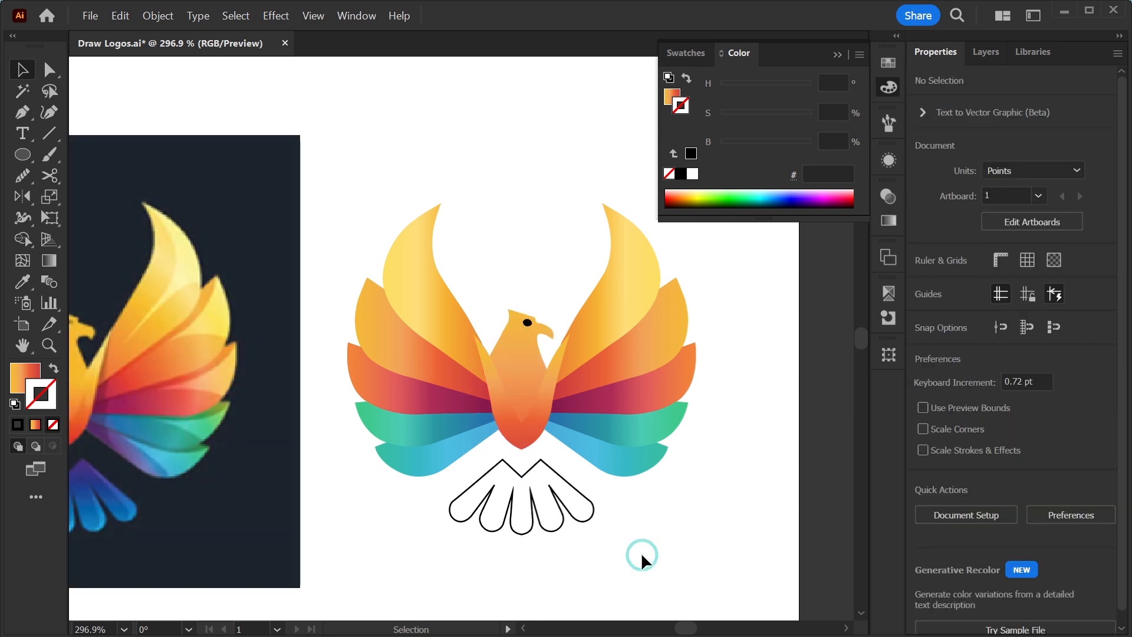
# Isolate the left half of the breast and move its upper tip and neighbouring inner-edge anchor upward toward the wing's edge
pyautogui.press('z')
pyautogui.click(580, 318)
pyautogui.click(606, 386)
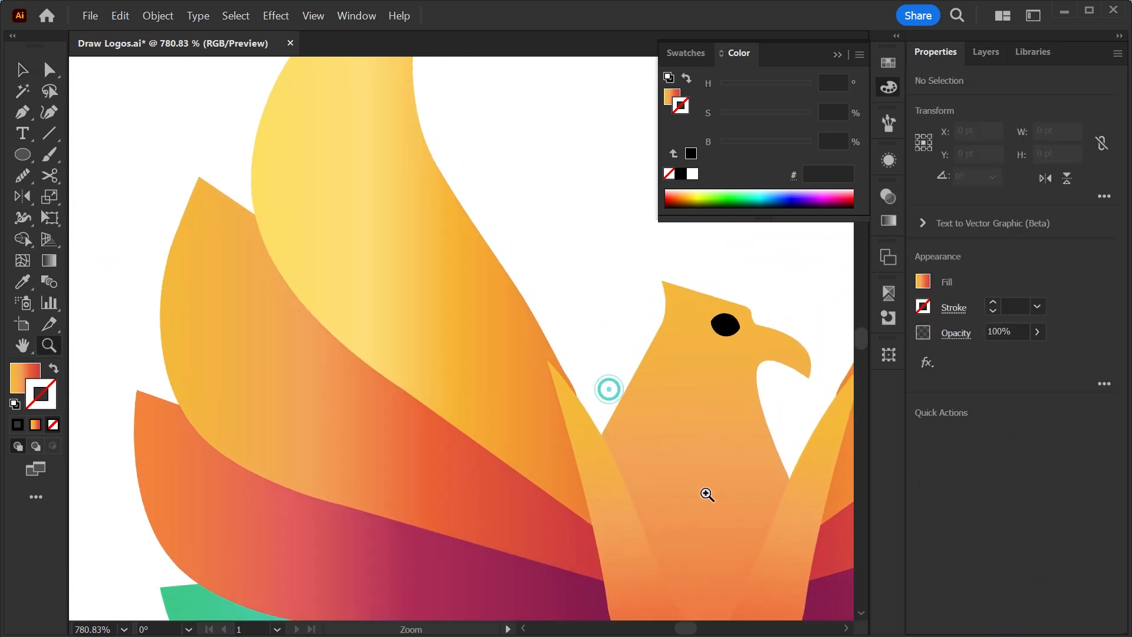
pyautogui.click(701, 489)
pyautogui.moveTo(512, 349); pyautogui.dragTo(397, 264)
pyautogui.press('v')
pyautogui.doubleClick(381, 328)
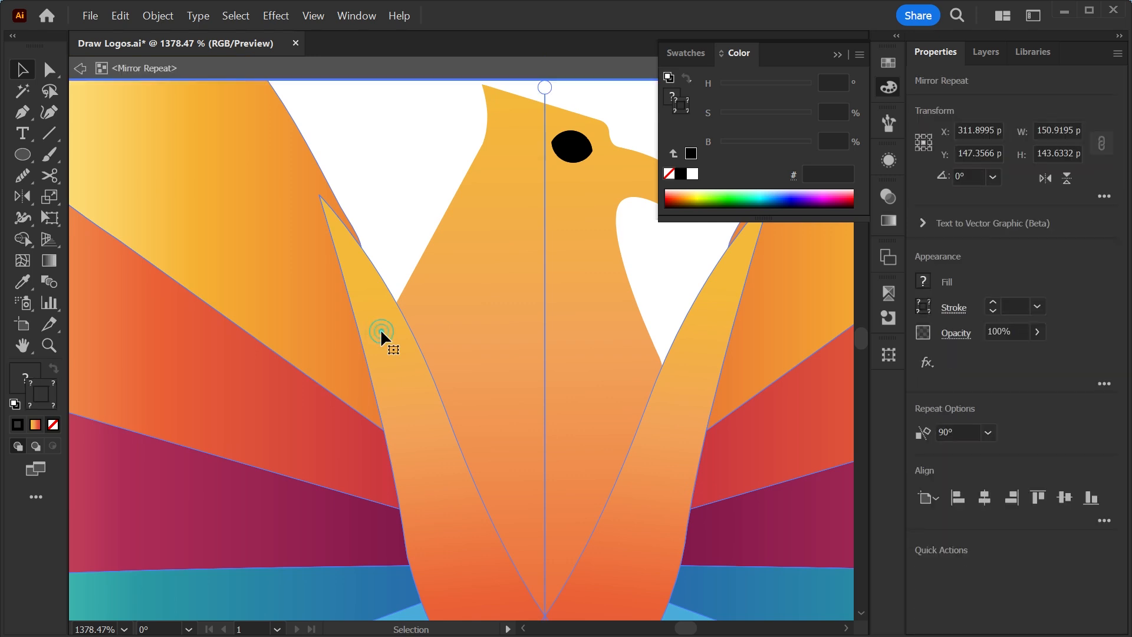
pyautogui.doubleClick(350, 241)
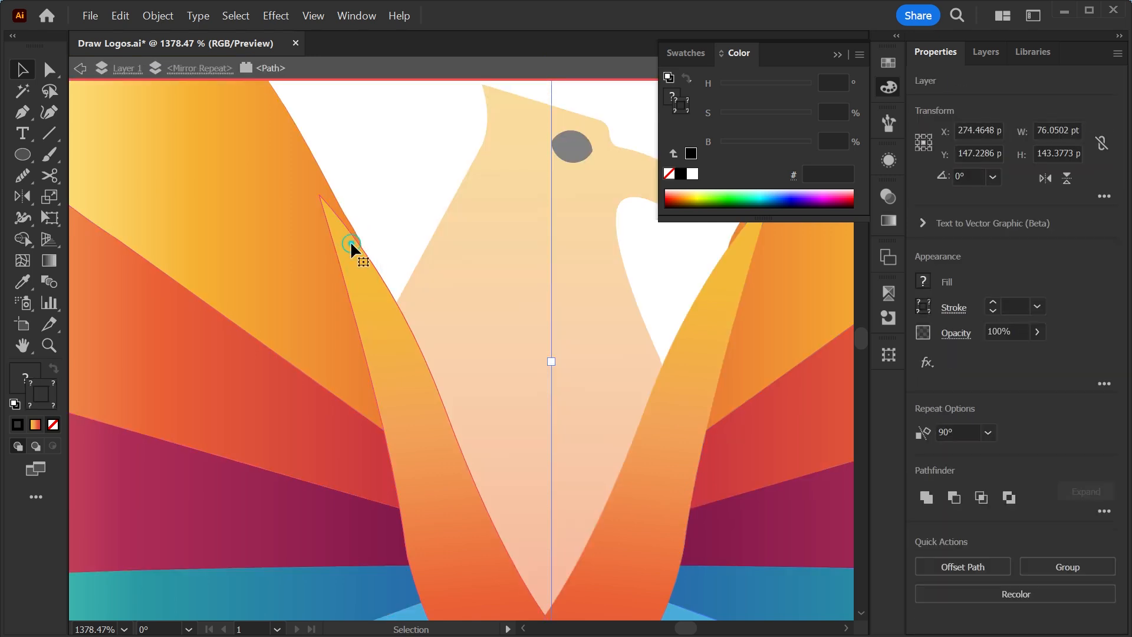
pyautogui.press('a')
pyautogui.click(321, 197)
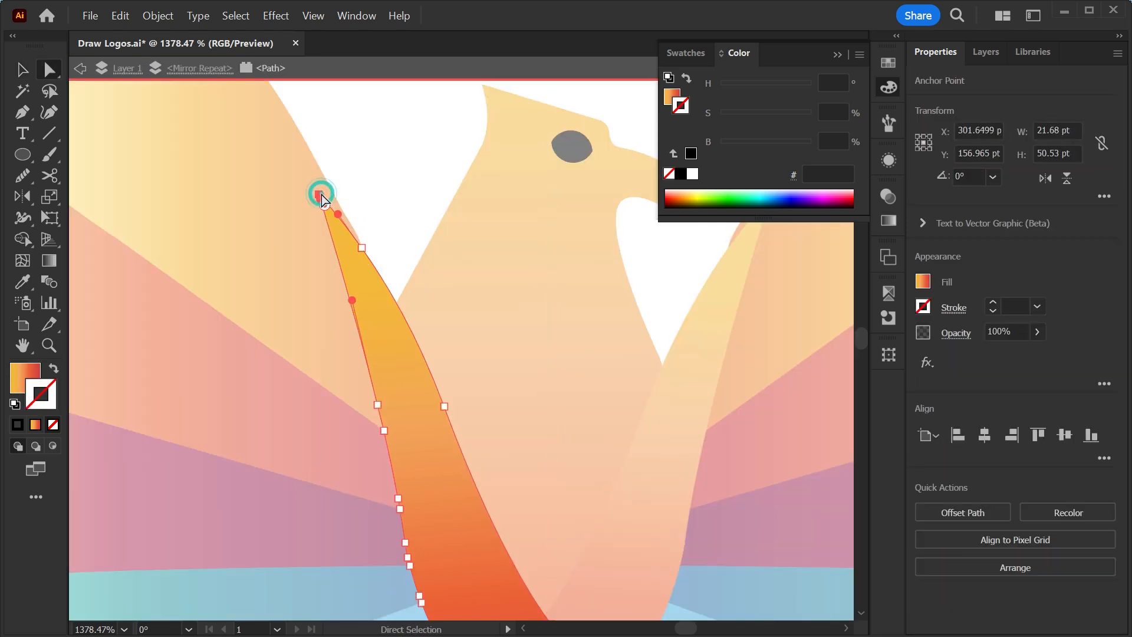
pyautogui.moveTo(319, 195); pyautogui.dragTo(320, 173)
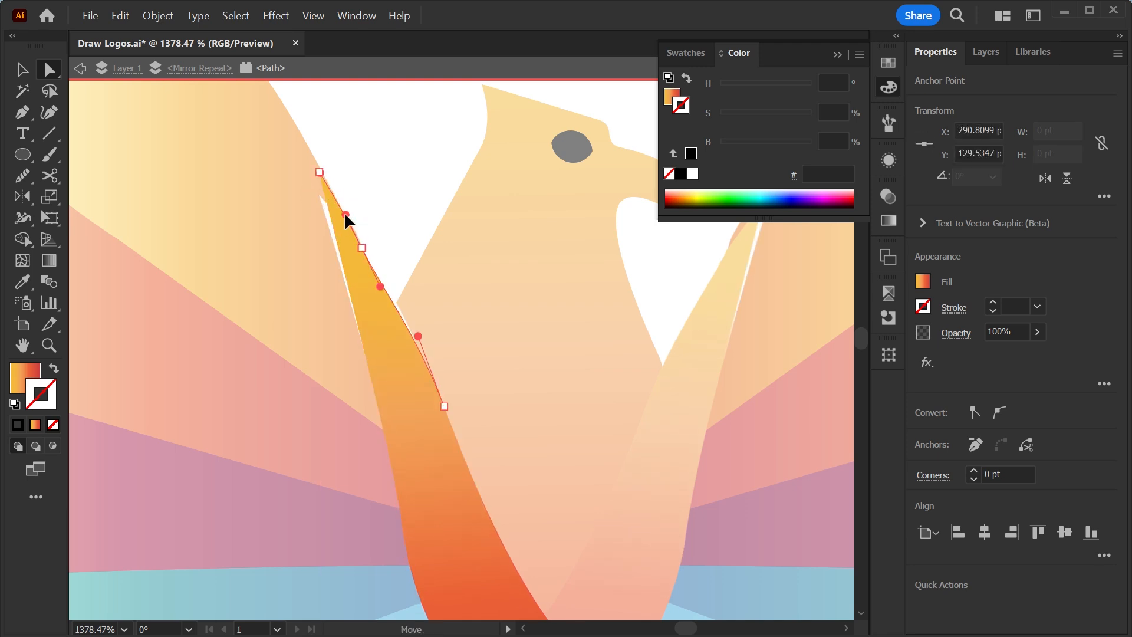
pyautogui.moveTo(361, 248); pyautogui.dragTo(353, 218)
# Select the left wing's top feather inside the mirror repeat and shift its anchor beside the breast tip inward to cover the gap
pyautogui.press('v')
pyautogui.doubleClick(309, 188)
pyautogui.click(305, 177)
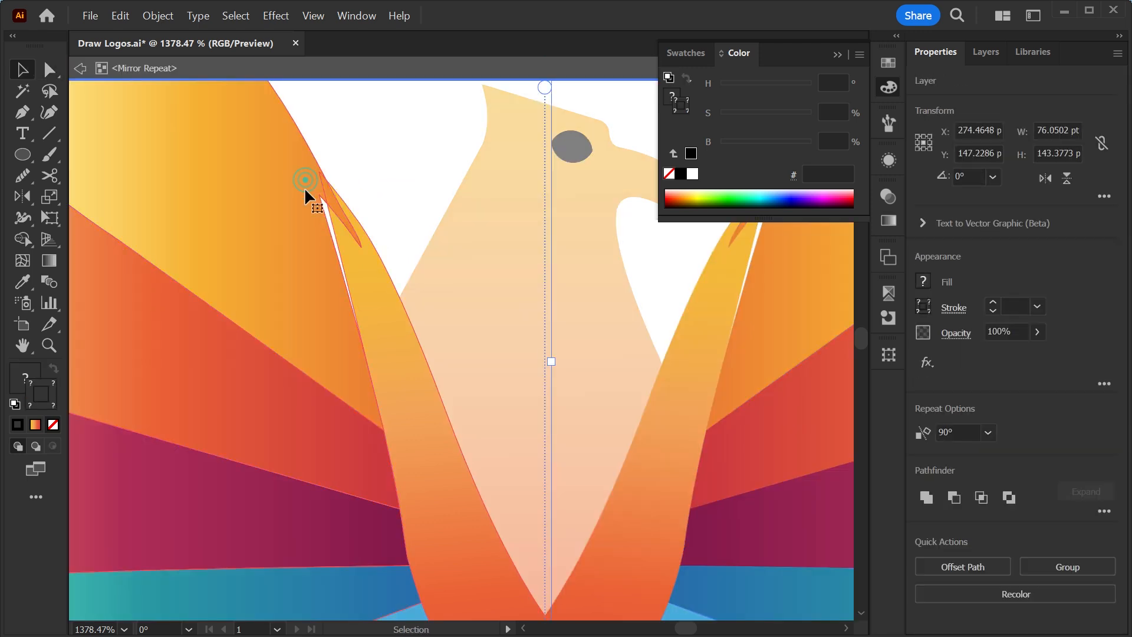
pyautogui.click(313, 198)
pyautogui.click(48, 71)
pyautogui.moveTo(324, 208); pyautogui.dragTo(383, 186)
pyautogui.press('v')
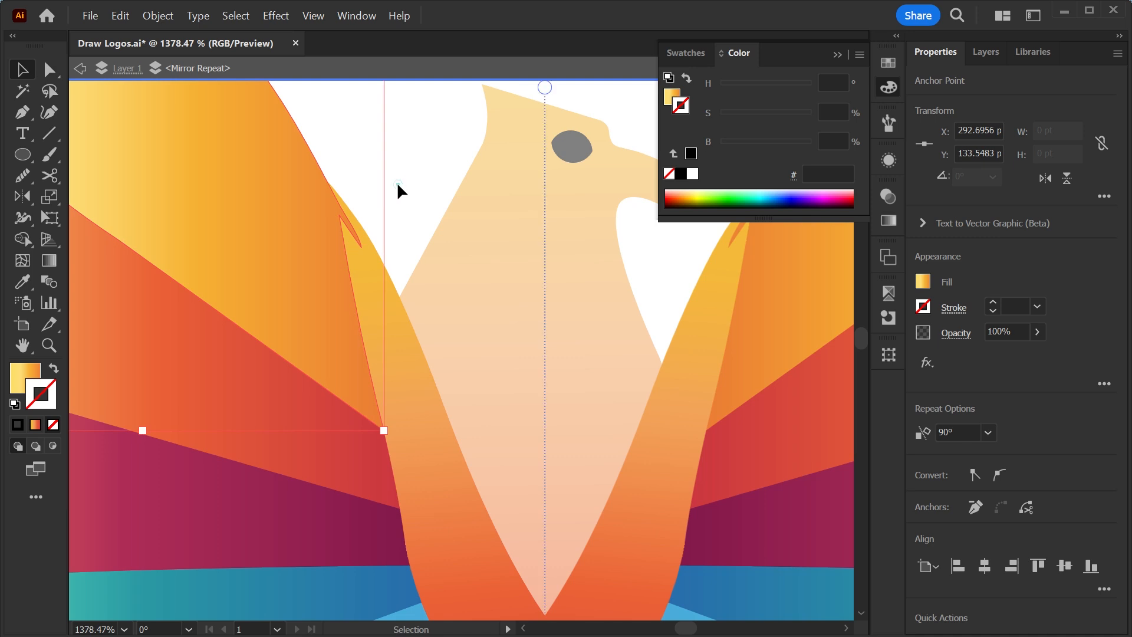
# Refine the top feather's inner corner so its edge meets the breast's tip smoothly, and exit isolation
pyautogui.scroll(4, 397, 182)
pyautogui.press('a')
pyautogui.click(459, 338)
pyautogui.moveTo(462, 334); pyautogui.dragTo(462, 334)
pyautogui.click(490, 242)
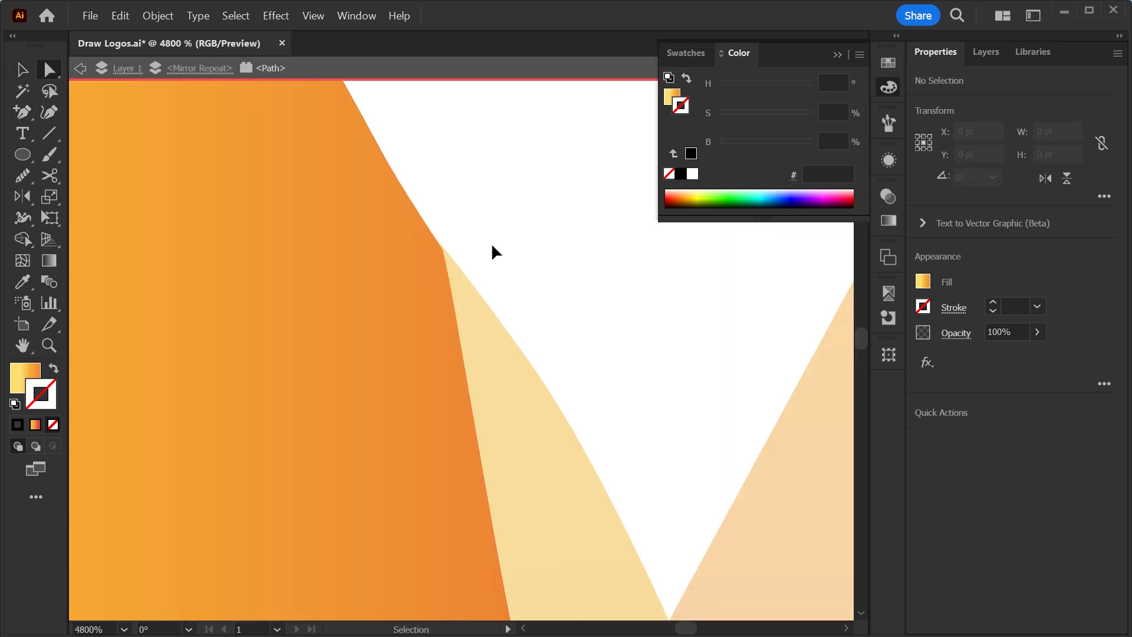
pyautogui.hotkey('ctrl', '-')
pyautogui.hotkey('ctrl', '-')
pyautogui.hotkey('ctrl', '-')
pyautogui.hotkey('ctrl', '-')
pyautogui.hotkey('ctrl', '-')
pyautogui.hotkey('ctrl', '-')
pyautogui.hotkey('ctrl', '-')
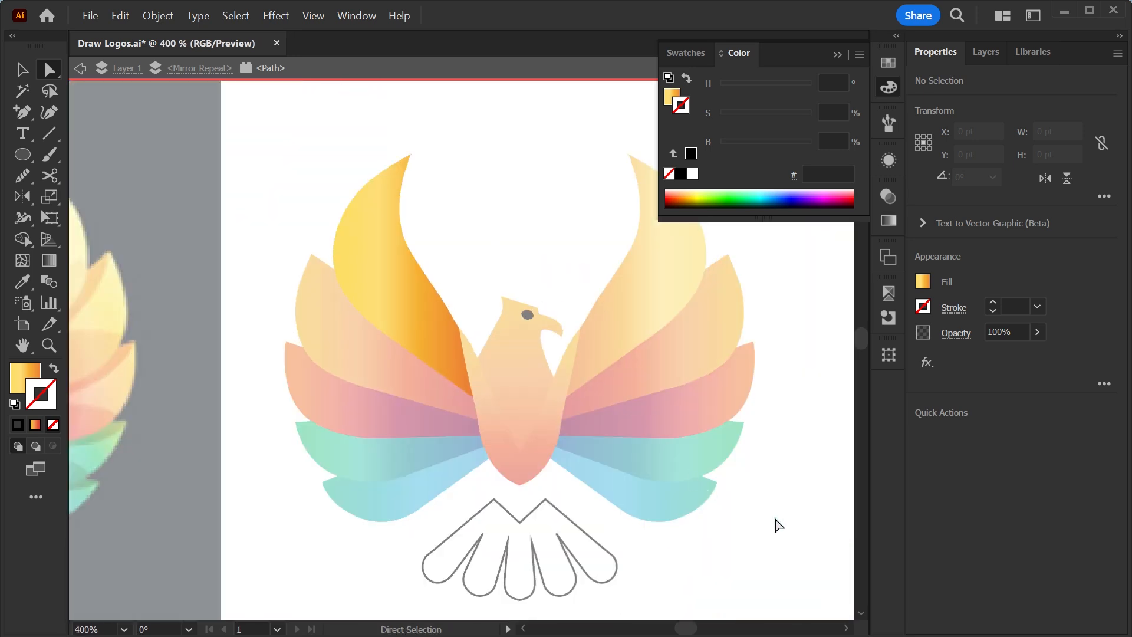
pyautogui.doubleClick(778, 525)
pyautogui.press('v')
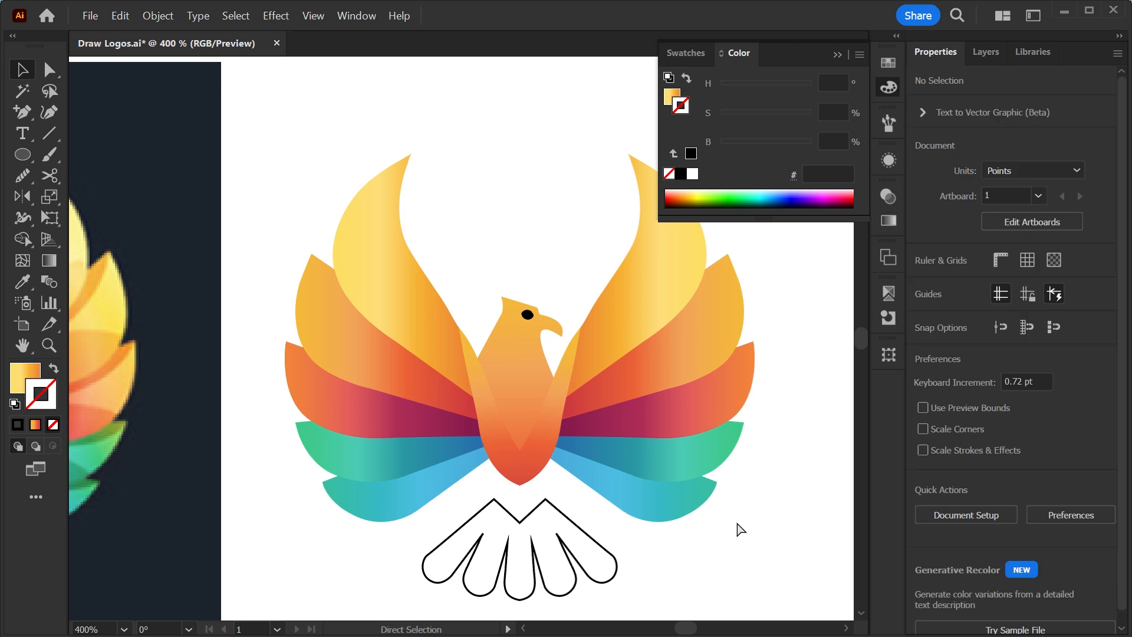
pyautogui.hotkey('ctrl', '-')
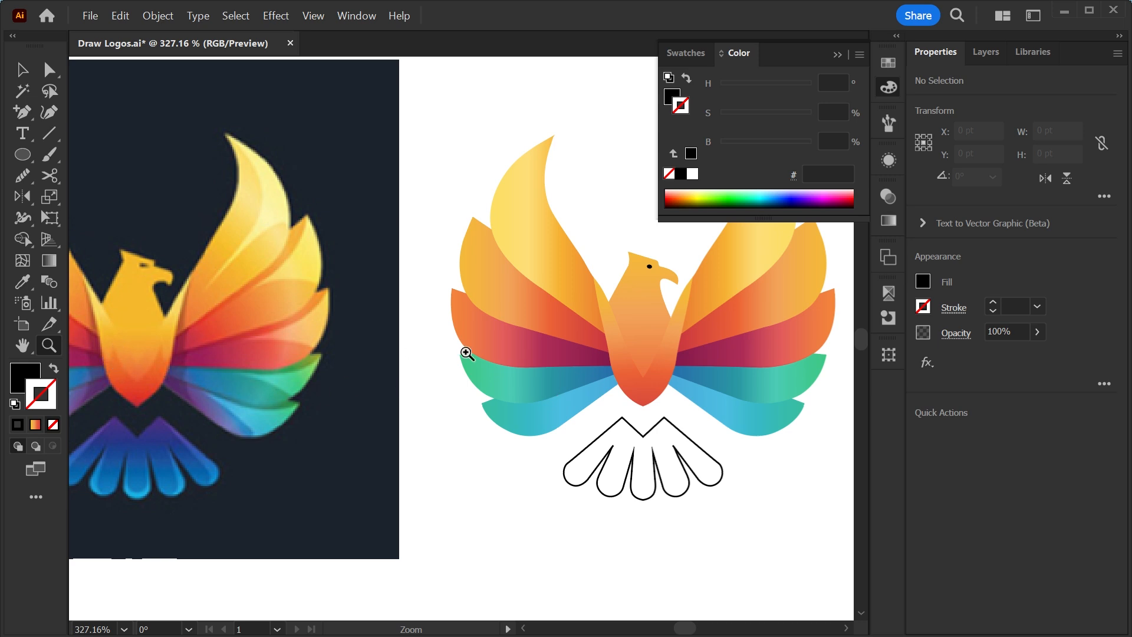
# Isolate the left half of the breast inside the mirror repeat and duplicate it in place
pyautogui.moveTo(621, 335); pyautogui.dragTo(585, 452)
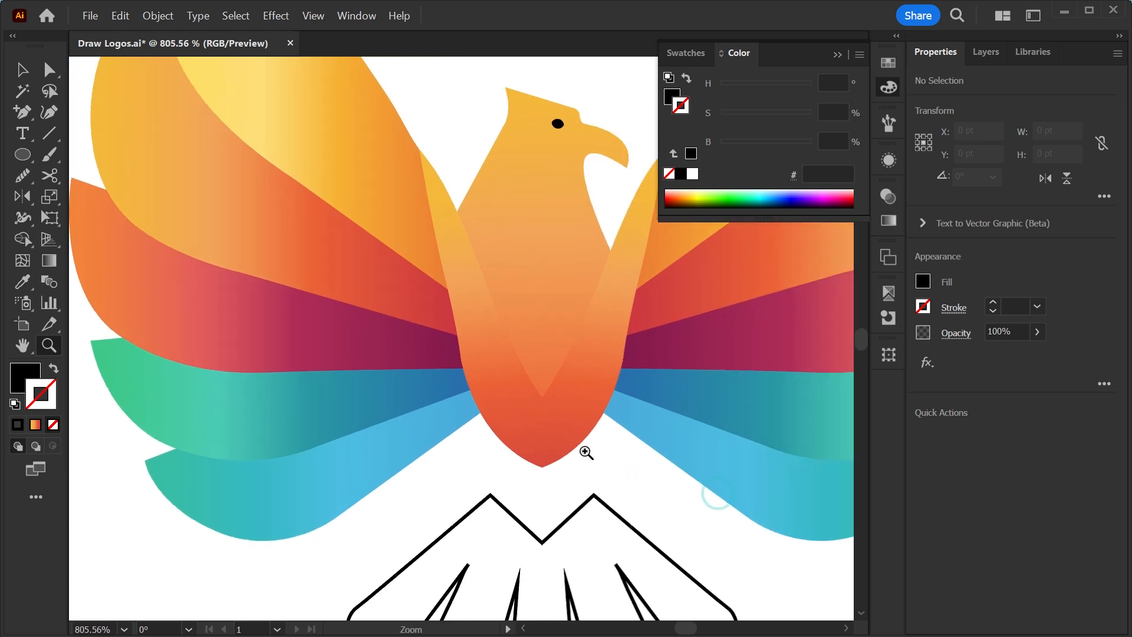
pyautogui.press('v')
pyautogui.doubleClick(505, 394)
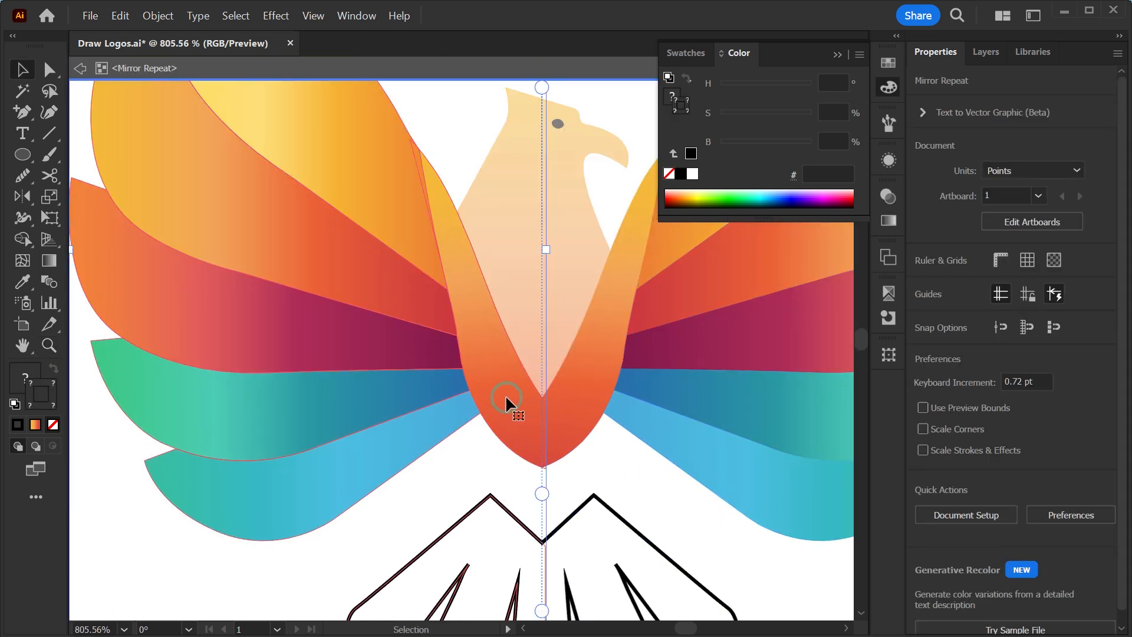
pyautogui.doubleClick(505, 395)
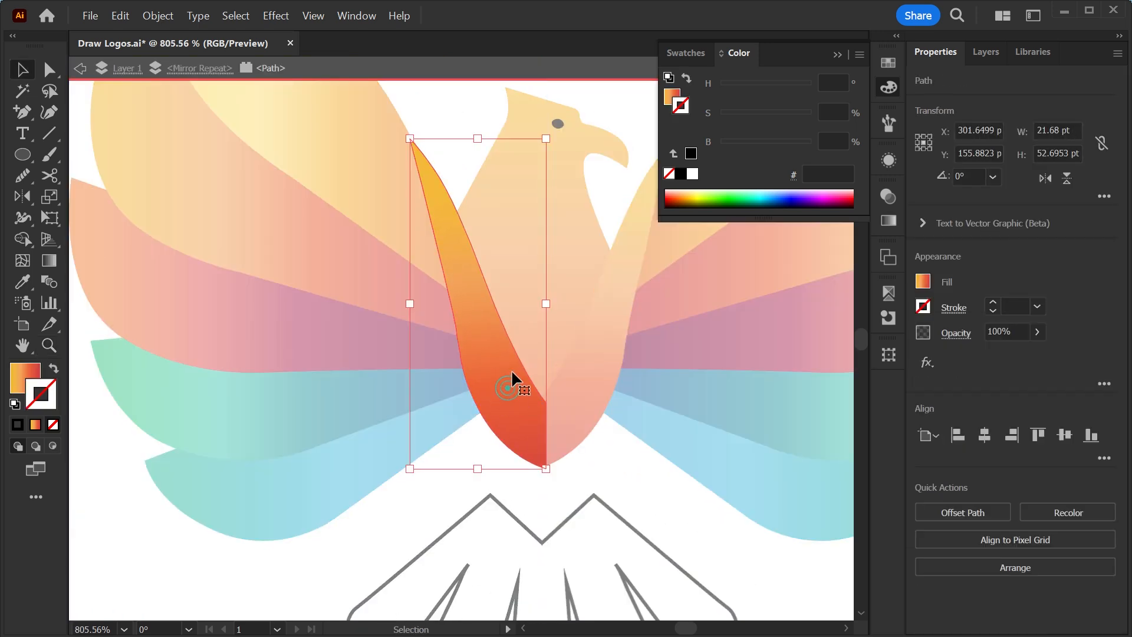
pyautogui.press('a')
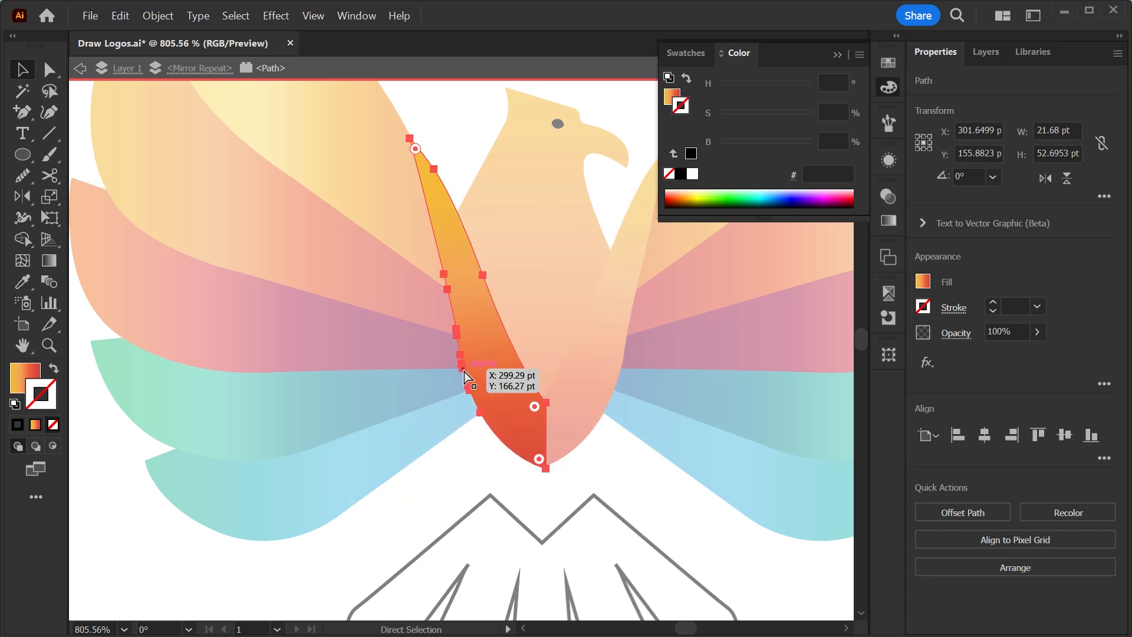
pyautogui.press('v')
pyautogui.press('a')
pyautogui.press('v')
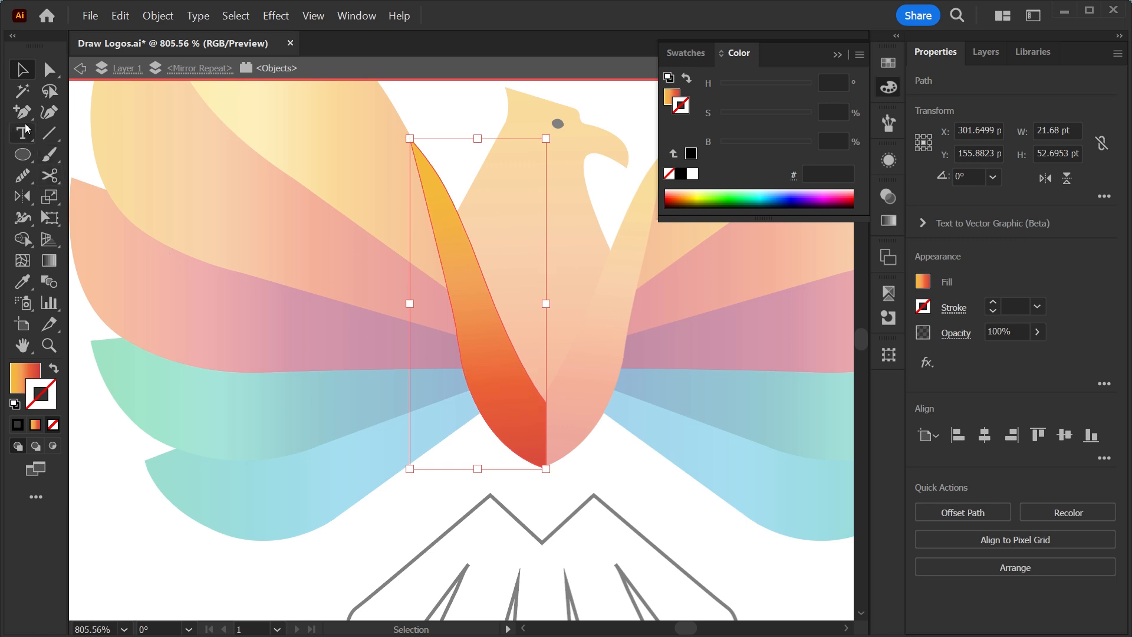
# Draw a three-point curved path about 9 pt wide across the middle of the left breast shape with the Pen tool
pyautogui.press('p')
pyautogui.click(440, 310)
pyautogui.moveTo(476, 326); pyautogui.dragTo(484, 325)
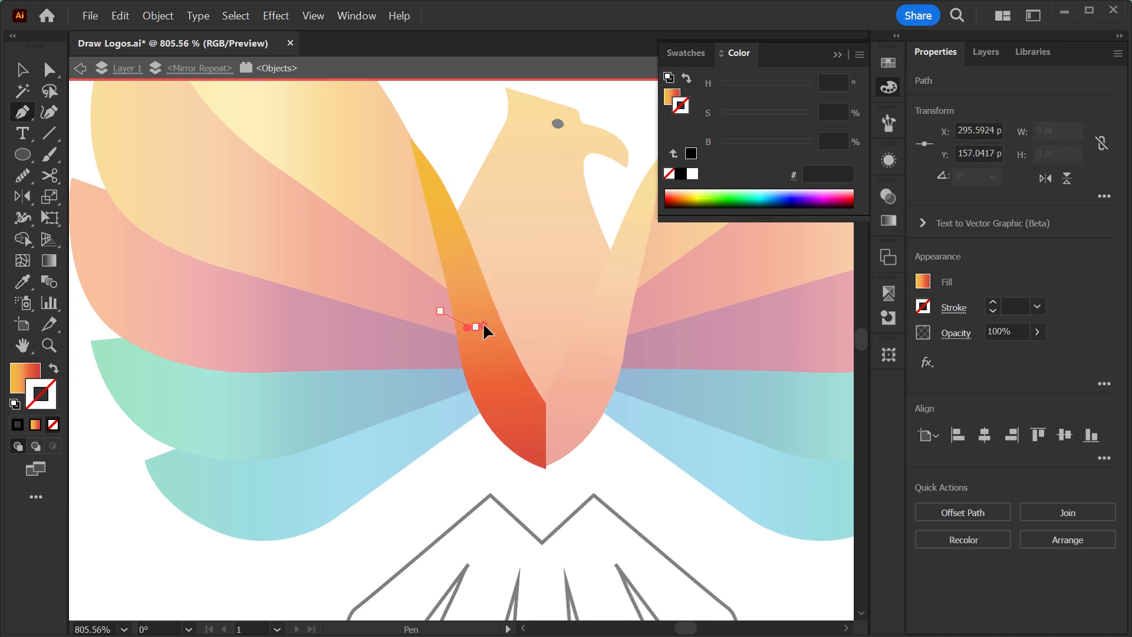
pyautogui.click(498, 293)
pyautogui.press('v')
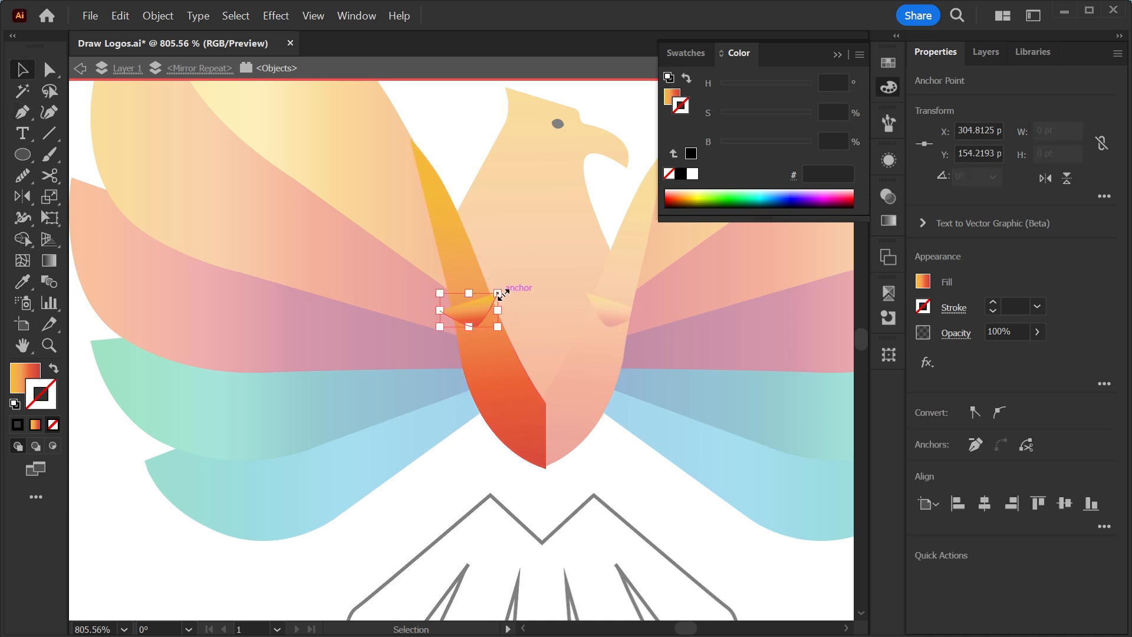
# Select the curved path with the left breast copy and merge everything above the curve into one piece with the Shape Builder
pyautogui.click(466, 310)
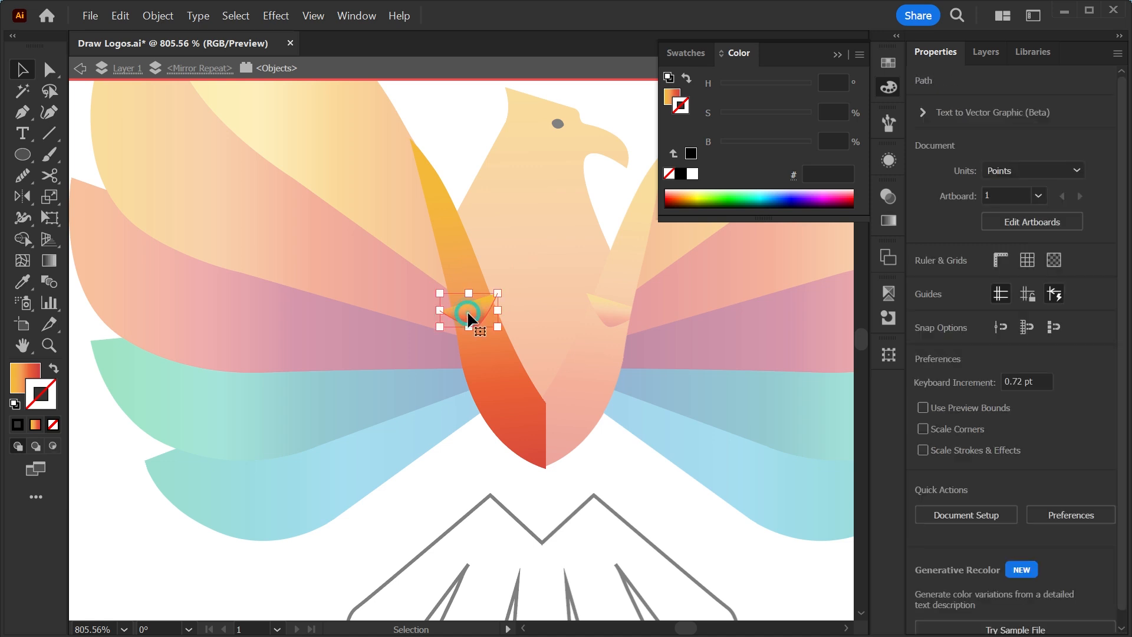
pyautogui.click(512, 386)
pyautogui.moveTo(499, 371); pyautogui.dragTo(395, 371)
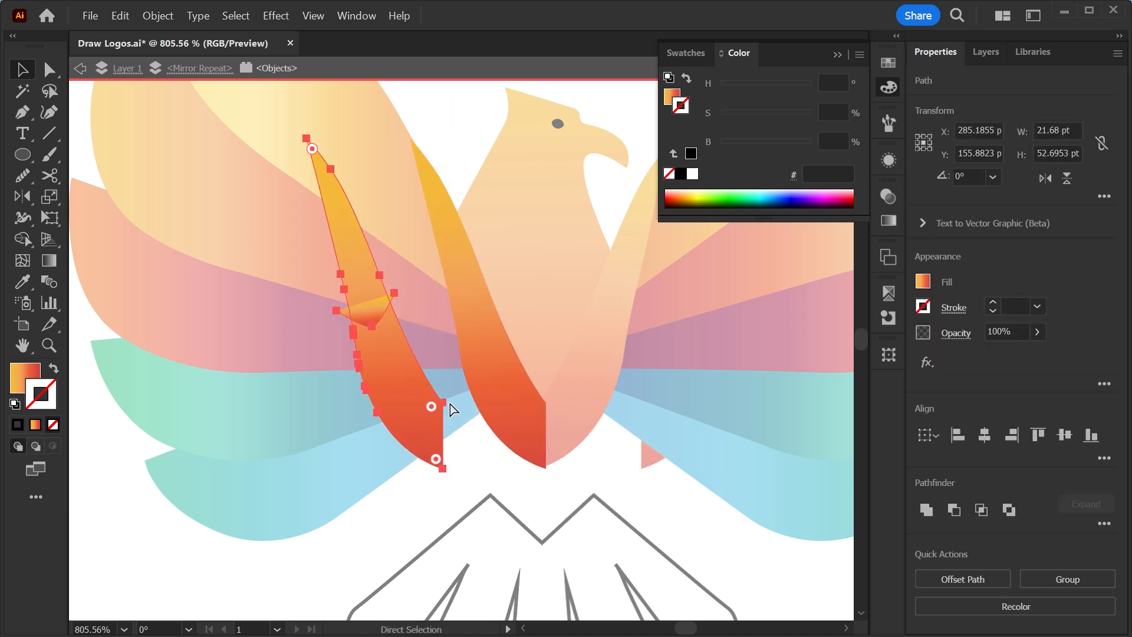
pyautogui.hotkey('ctrl', 'z')
pyautogui.moveTo(467, 311)
pyautogui.mouseDown()
pyautogui.moveTo(447, 317)
pyautogui.moveTo(455, 309)
pyautogui.mouseUp()
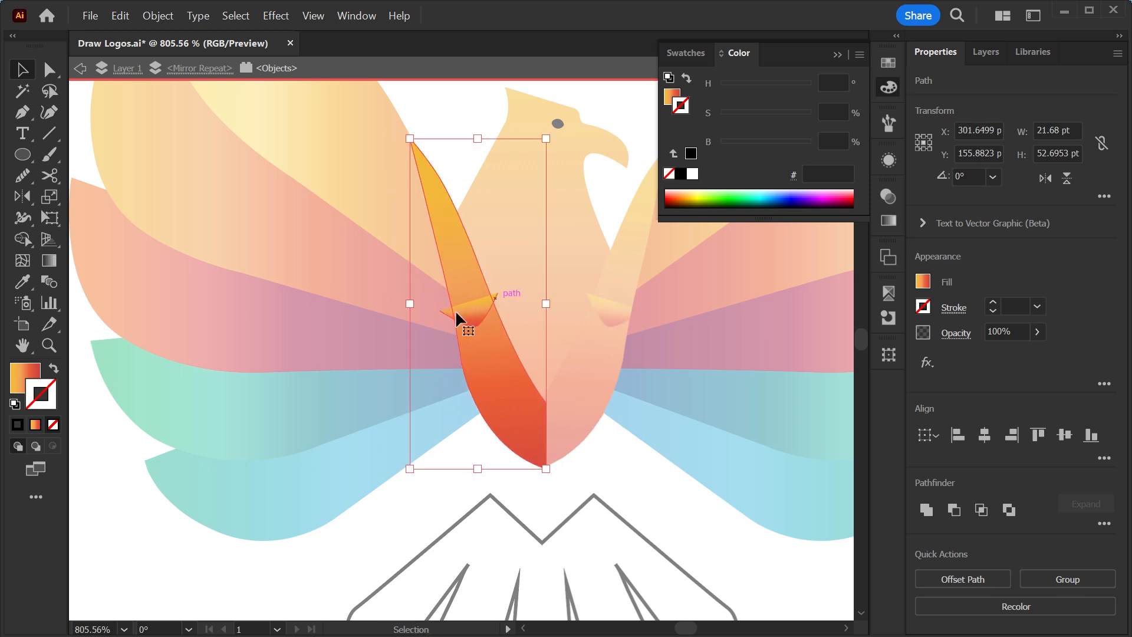
pyautogui.click(25, 237)
pyautogui.moveTo(488, 248); pyautogui.dragTo(472, 314)
pyautogui.press('v')
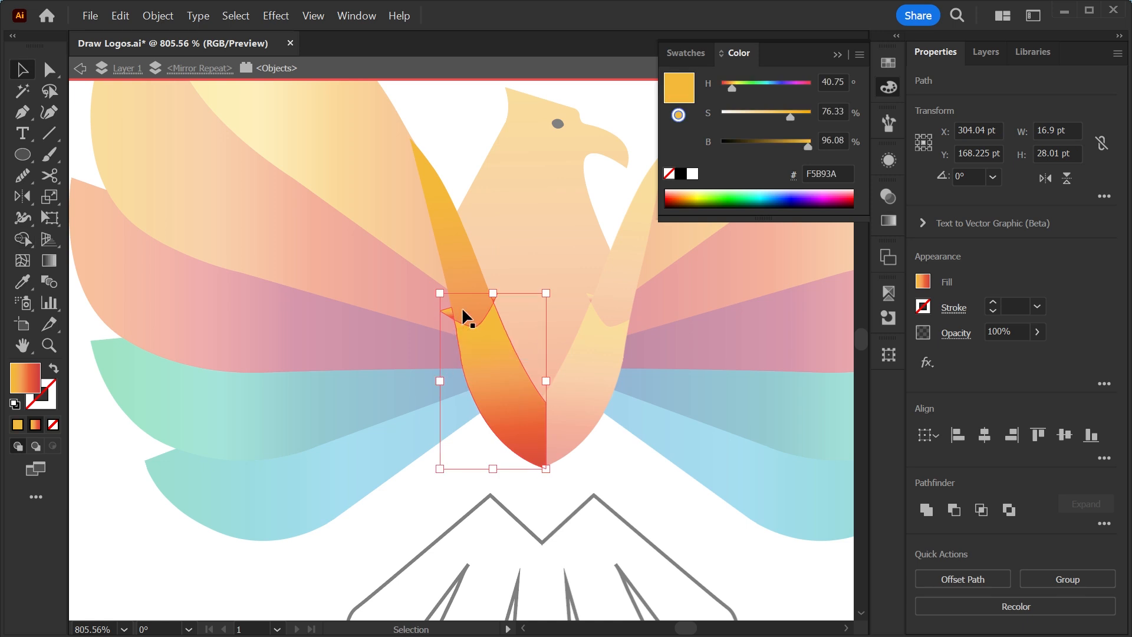
# Delete the leftover slivers of the curved path that stick out beyond both edges of the left breast
pyautogui.scroll(5, 591, 457)
pyautogui.click(416, 361)
pyautogui.moveTo(444, 363); pyautogui.dragTo(553, 325)
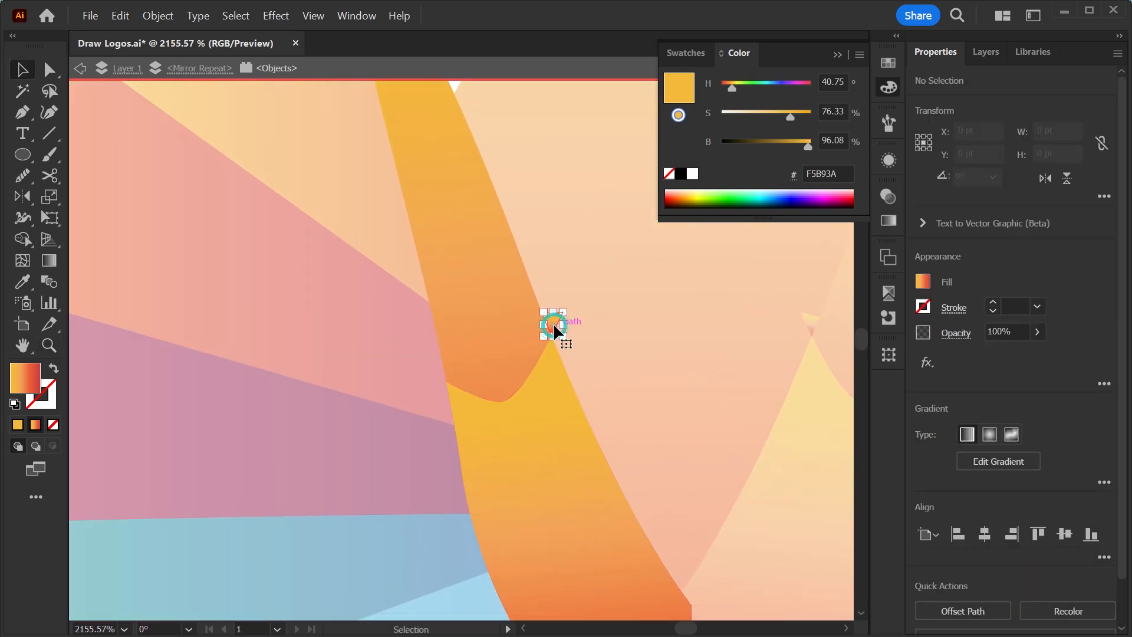
# Set the lower piece of the left breast to the Multiply blend mode and exit isolation
pyautogui.click(558, 413)
pyautogui.press('a')
pyautogui.scroll(-5, 558, 413)
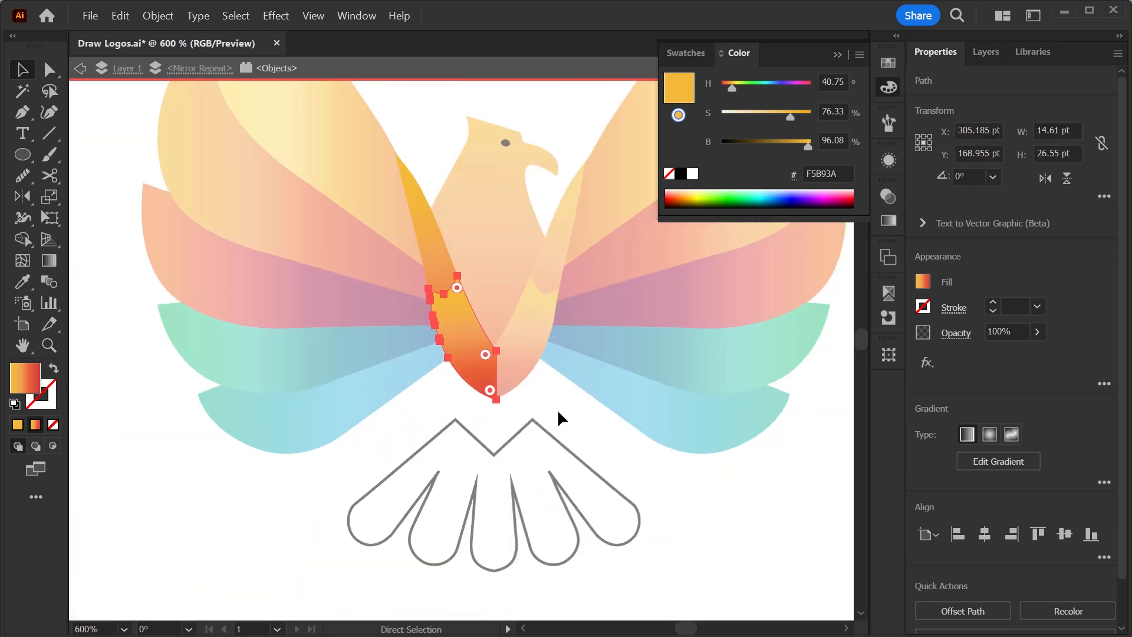
pyautogui.press('v')
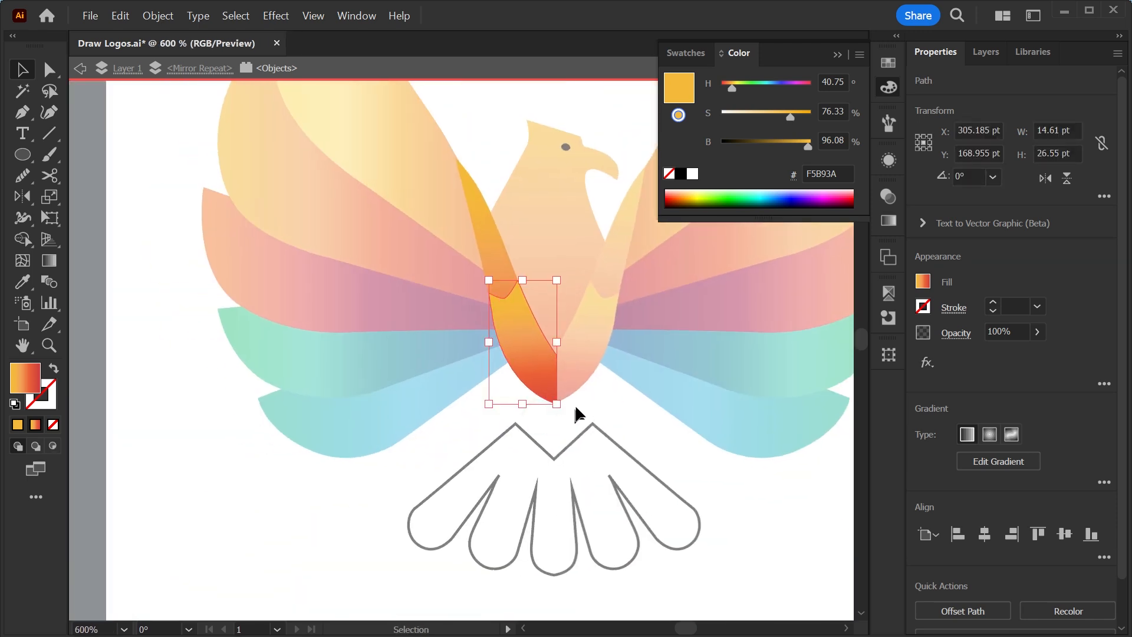
pyautogui.click(889, 197)
pyautogui.click(743, 215)
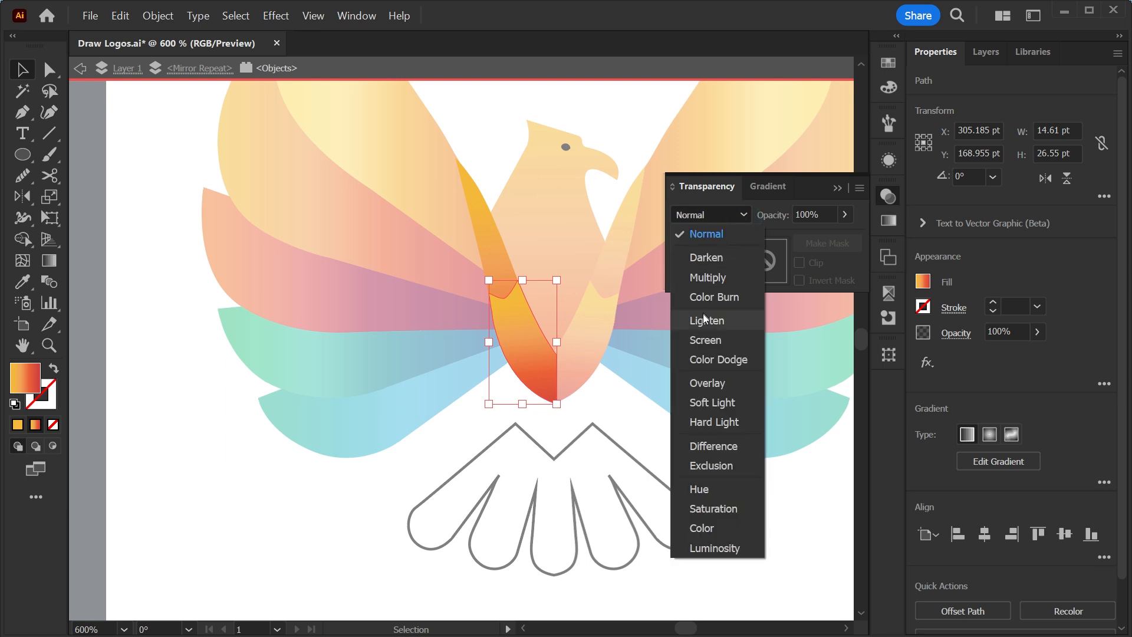
pyautogui.click(720, 279)
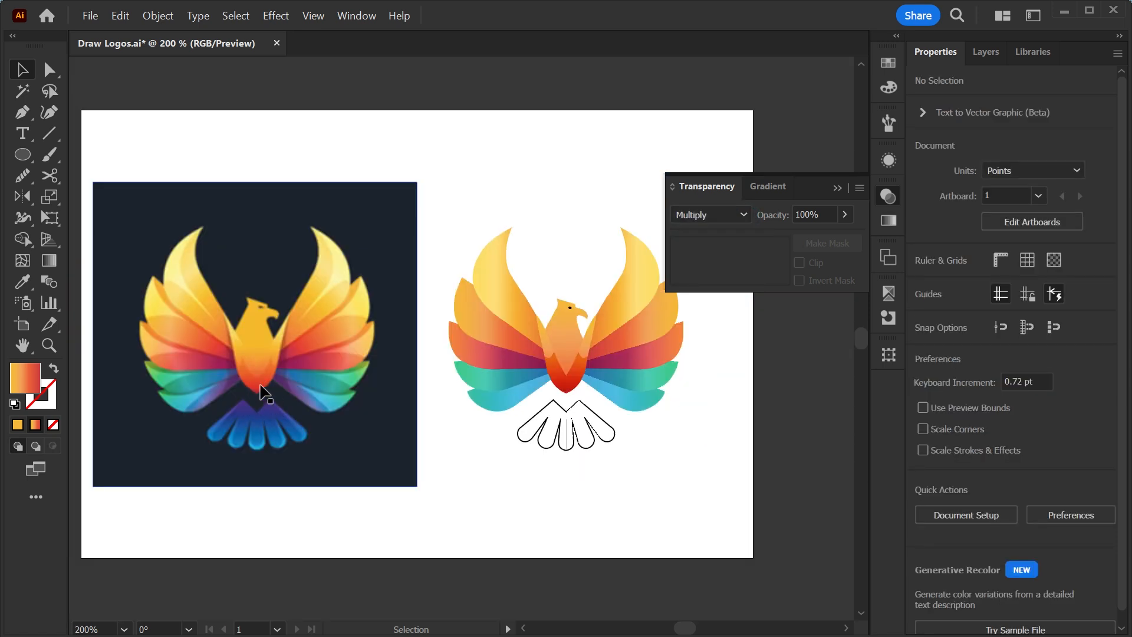
# Trace the wavy shadow edge across the reference bird's left wing feathers near the body, about 57 pt tall, with the Pen tool
pyautogui.press('z')
pyautogui.moveTo(184, 301); pyautogui.dragTo(366, 475)
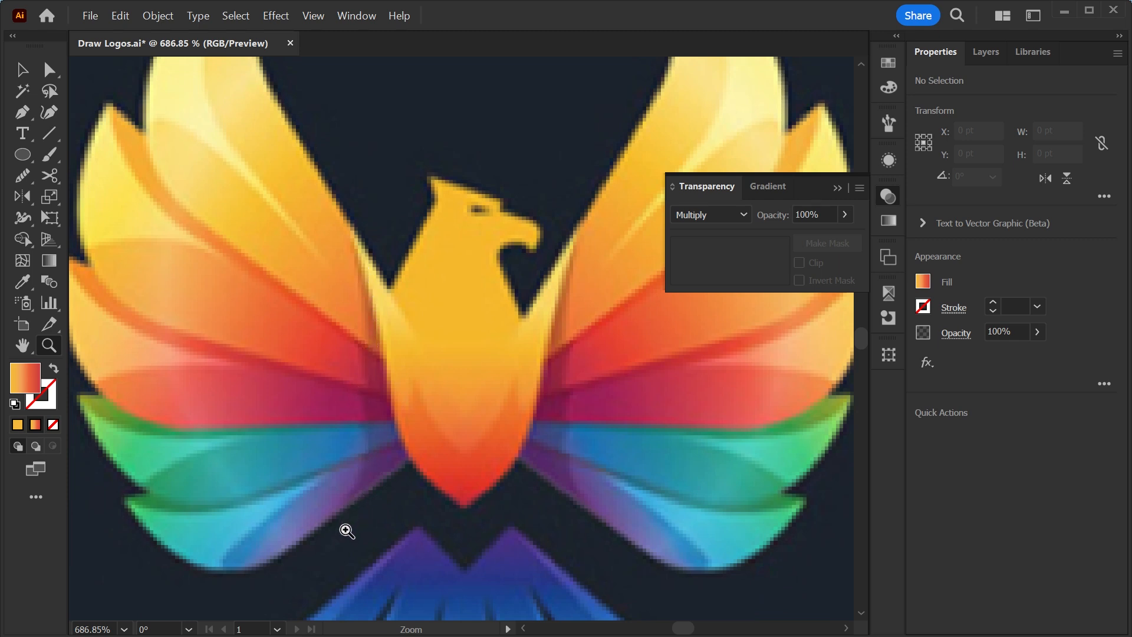
pyautogui.keyDown('ctrl'); pyautogui.click(423, 499); pyautogui.keyUp('ctrl')
pyautogui.moveTo(278, 459); pyautogui.dragTo(444, 319)
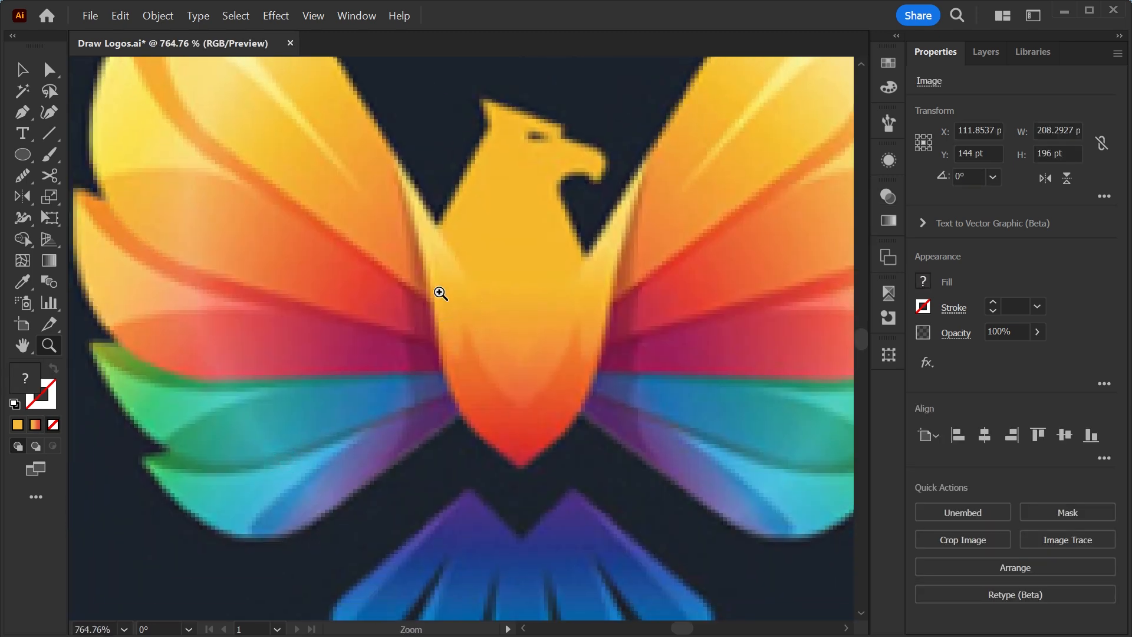
pyautogui.press('p')
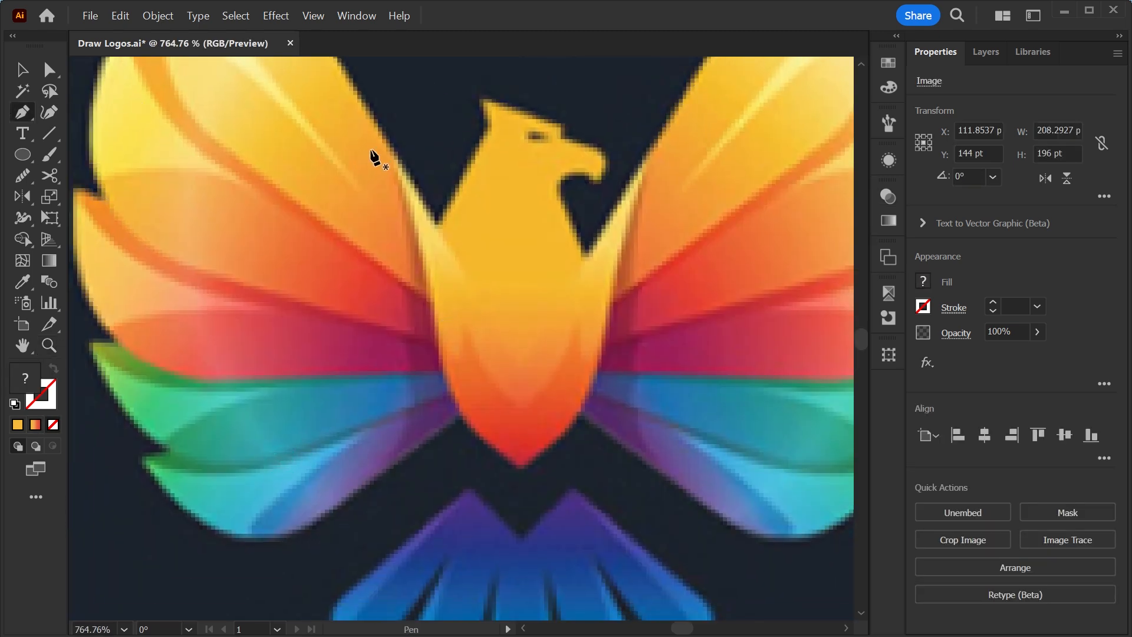
pyautogui.click(389, 126)
pyautogui.moveTo(412, 285); pyautogui.dragTo(392, 472)
pyautogui.click(399, 278)
pyautogui.click(390, 465)
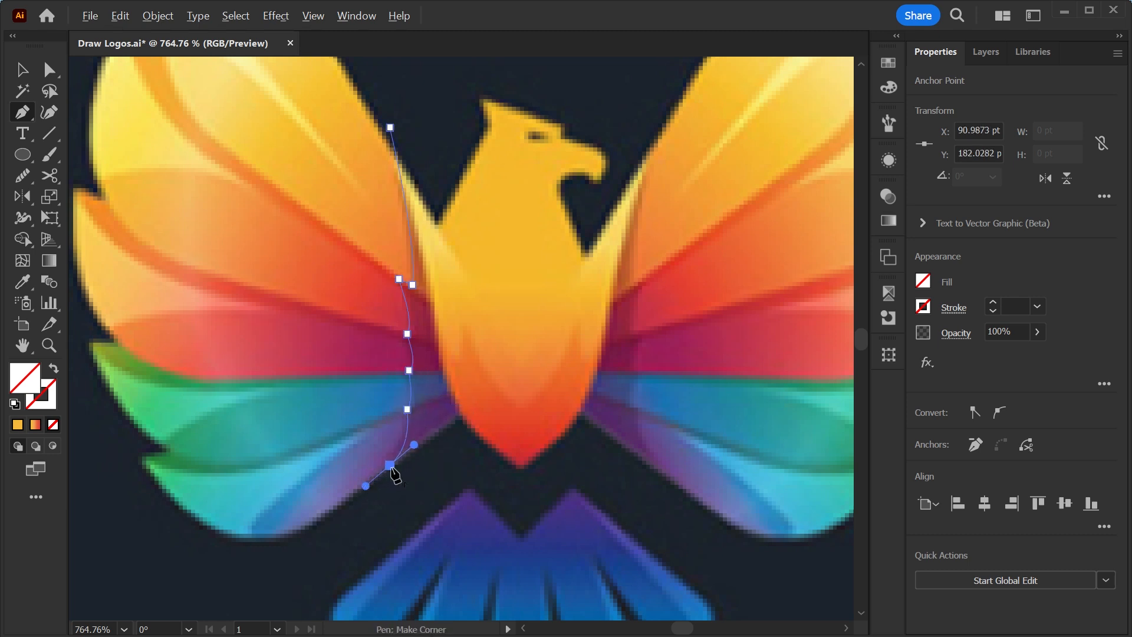
# Give the traced shadow edge a 0.5 pt stroke
pyautogui.press('v')
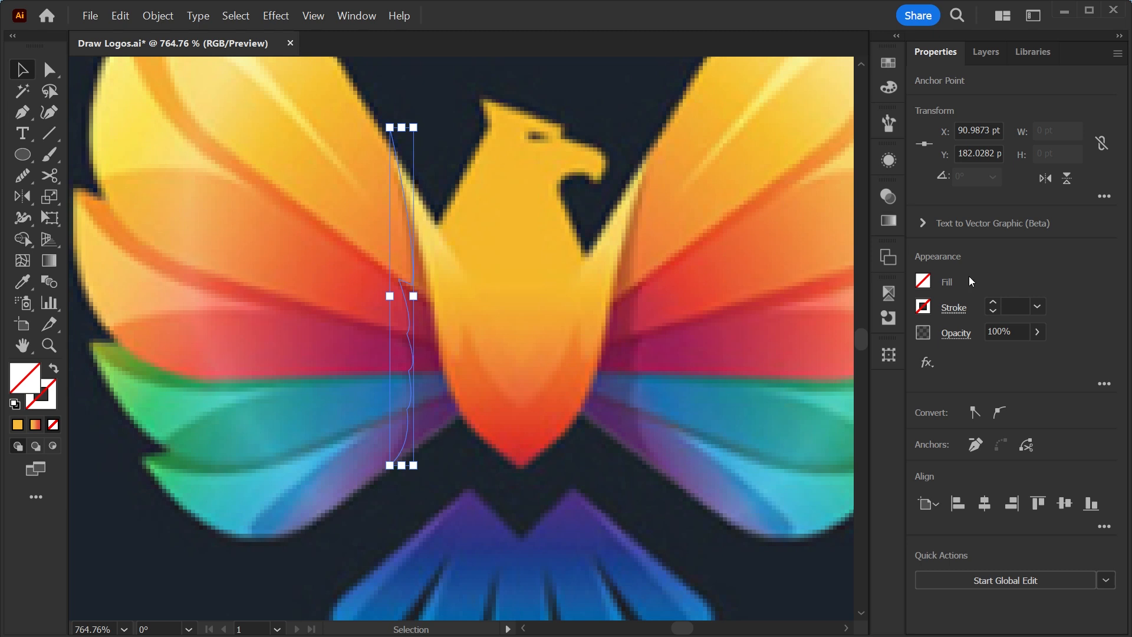
pyautogui.click(1036, 306)
pyautogui.click(1050, 340)
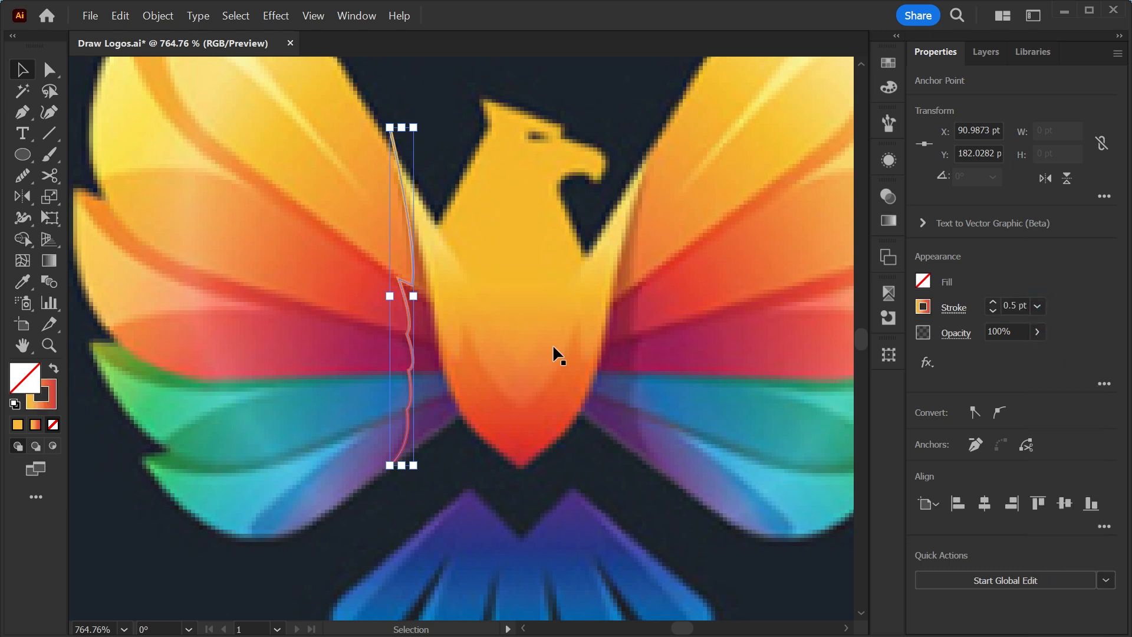
# Move the traced shadow edge from the reference image onto the coloured logo's left wing and align its corners with the feather edges
pyautogui.scroll(-8, 553, 344)
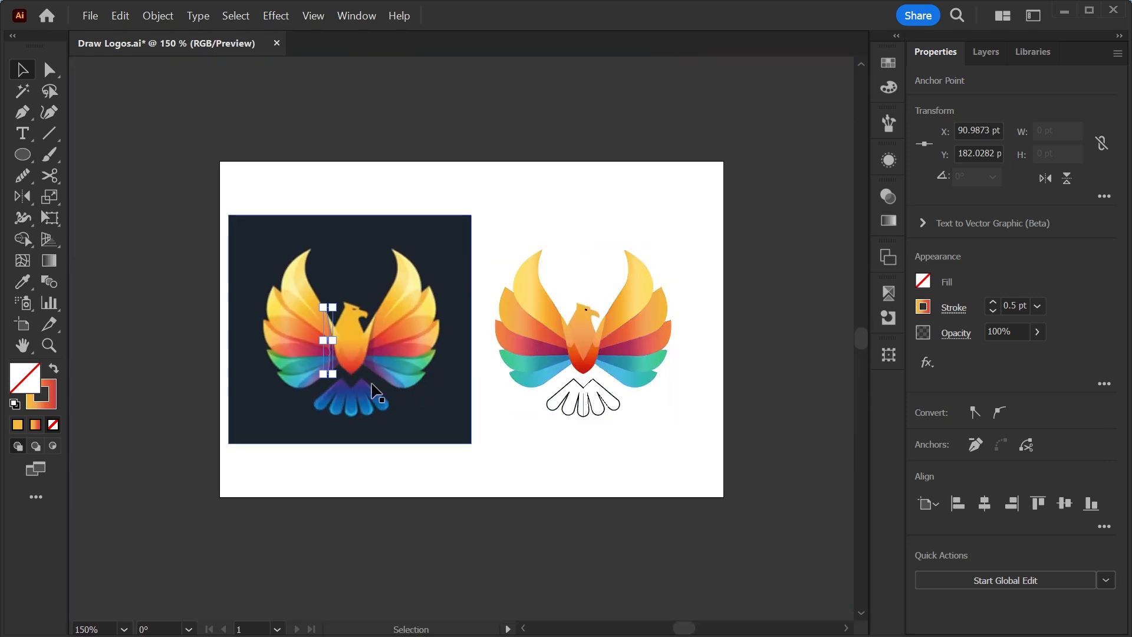
pyautogui.click(387, 454)
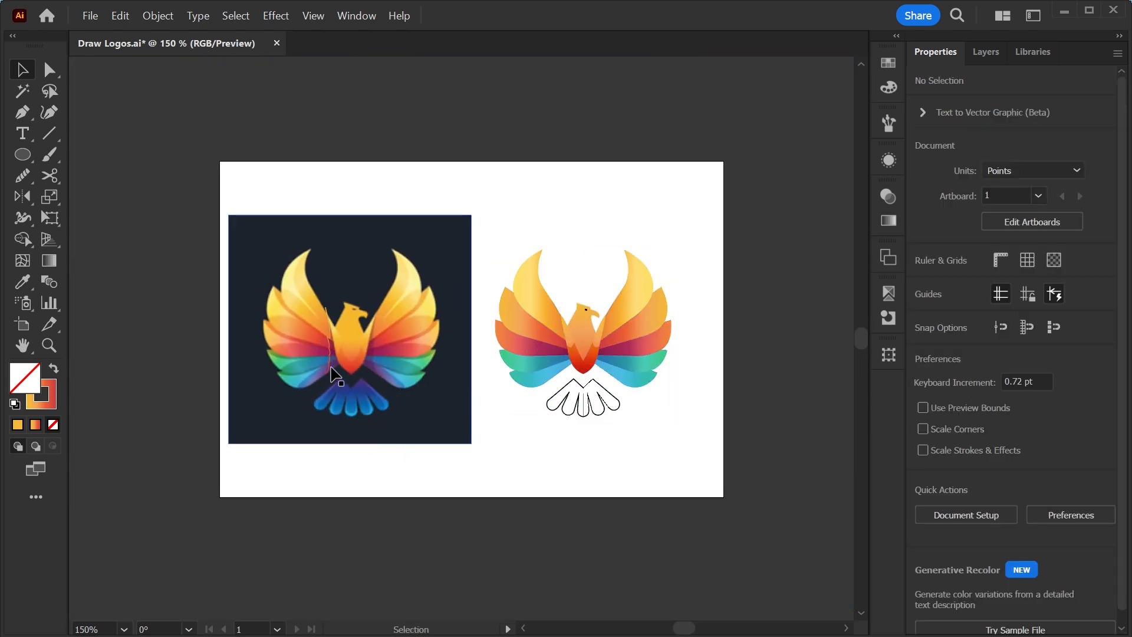
pyautogui.moveTo(332, 368); pyautogui.dragTo(551, 368)
pyautogui.press('z')
pyautogui.moveTo(567, 304); pyautogui.dragTo(686, 533)
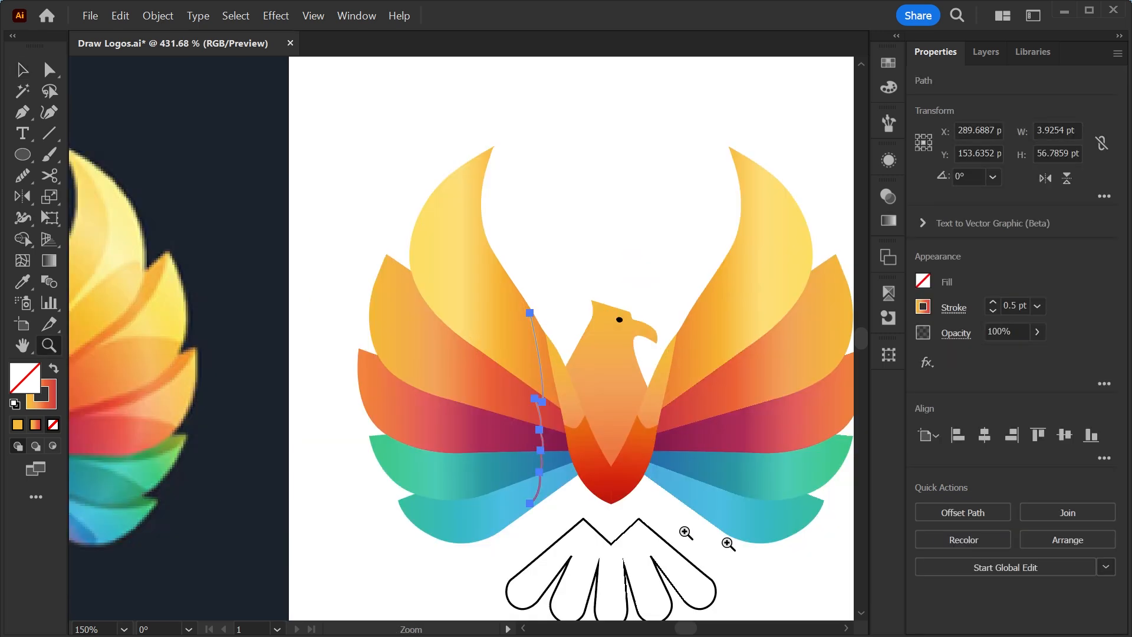
pyautogui.scroll(6, 538, 318)
pyautogui.press('v')
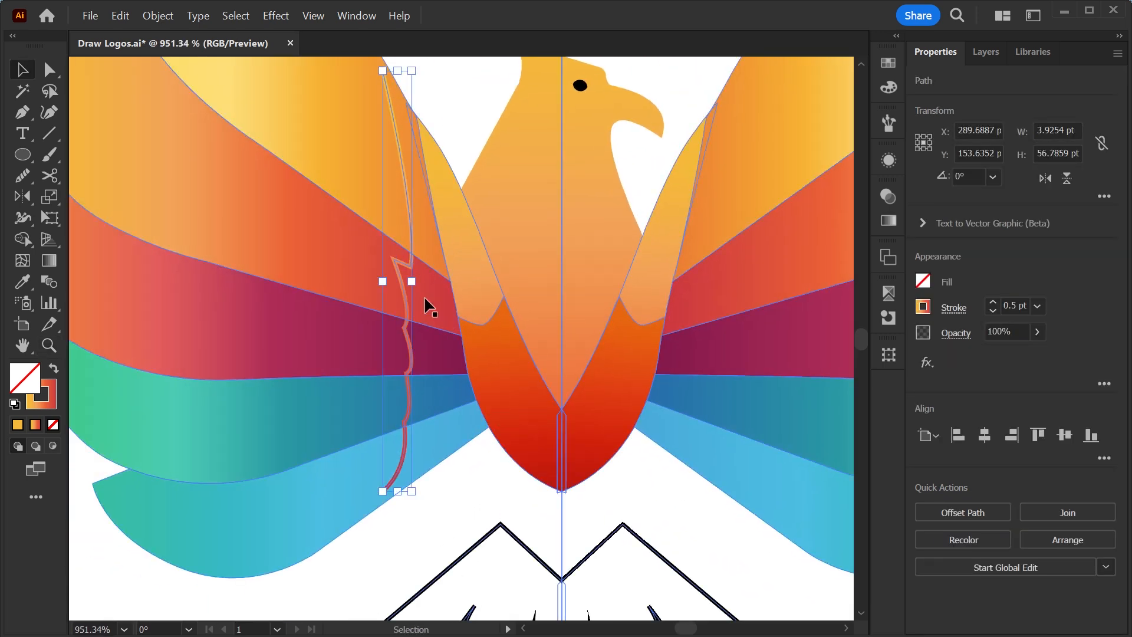
pyautogui.moveTo(411, 262)
pyautogui.mouseDown()
pyautogui.moveTo(416, 250)
pyautogui.moveTo(418, 260)
pyautogui.mouseUp()
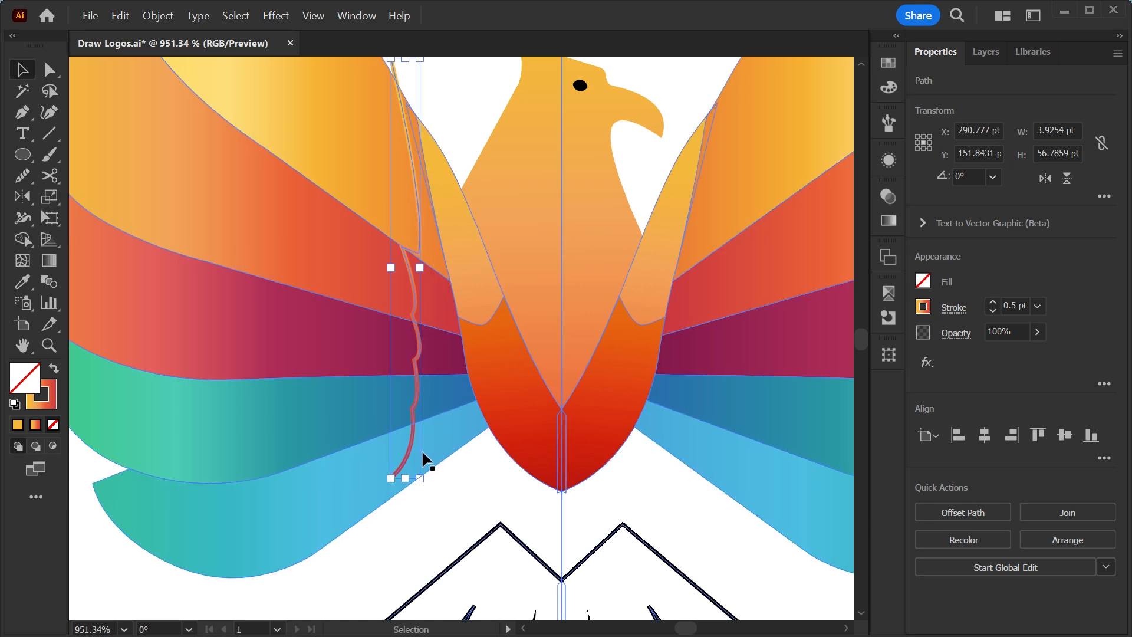
pyautogui.moveTo(415, 439); pyautogui.dragTo(425, 445)
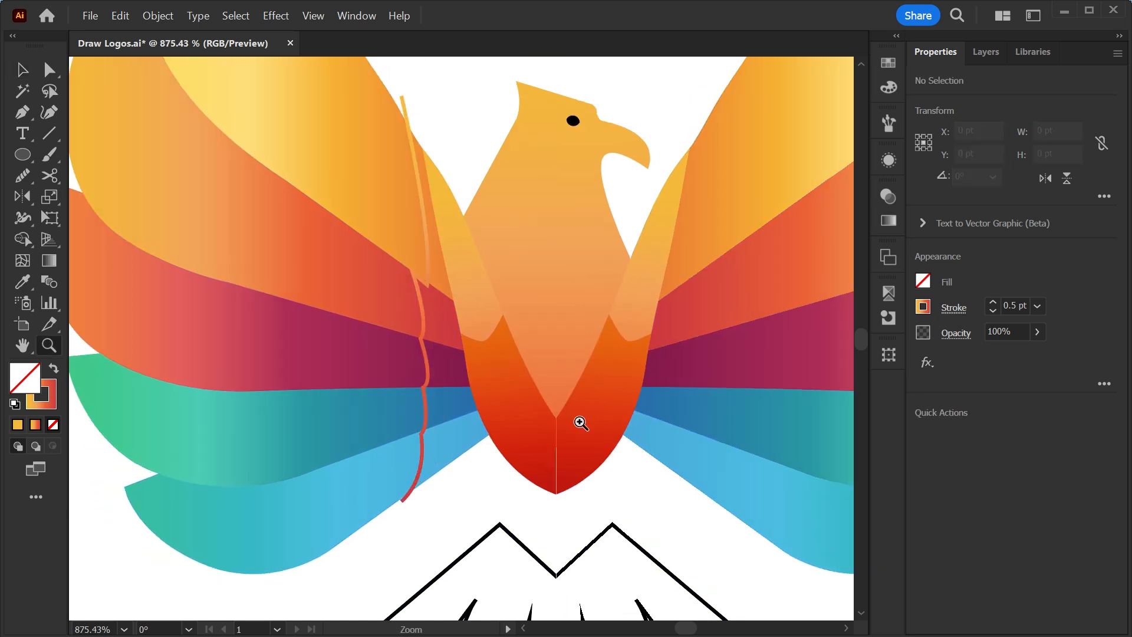
pyautogui.press('v')
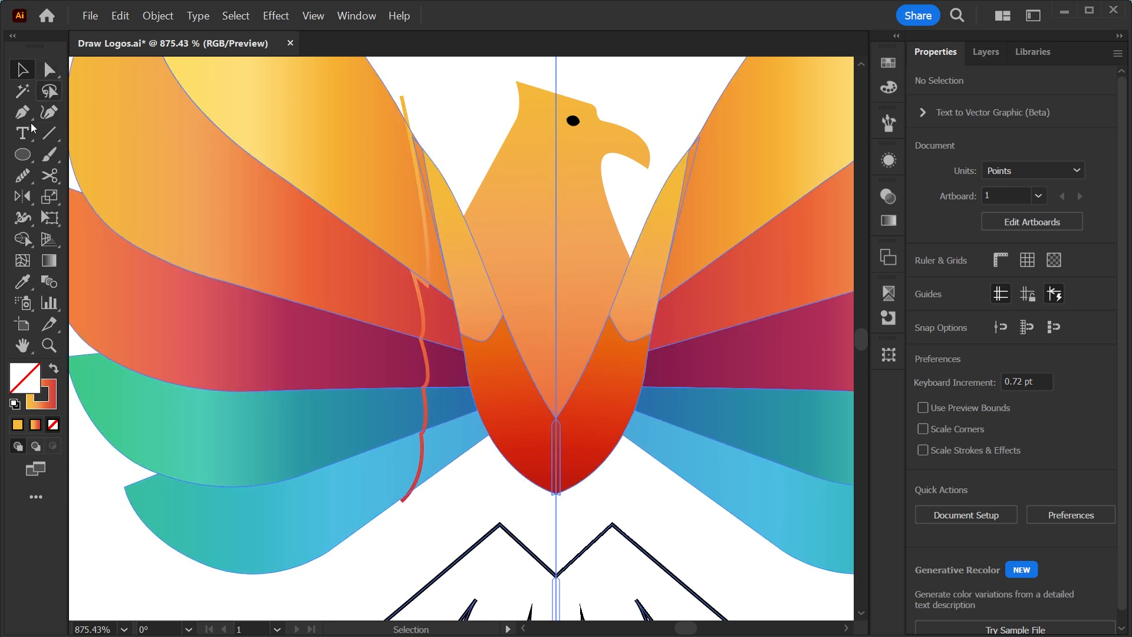
# Shift the path's top anchor onto the wing's inner edge and close the shadow shape across the breast with the Pen tool
pyautogui.press('a')
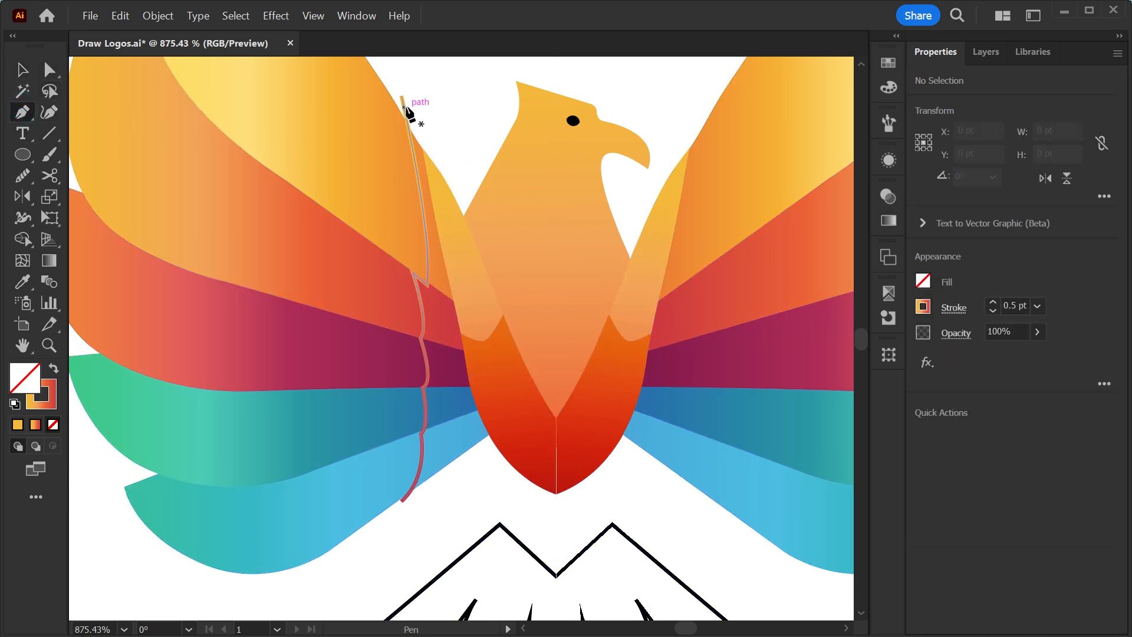
pyautogui.moveTo(403, 98); pyautogui.dragTo(407, 125)
pyautogui.click(23, 112)
pyautogui.click(407, 124)
pyautogui.click(428, 158)
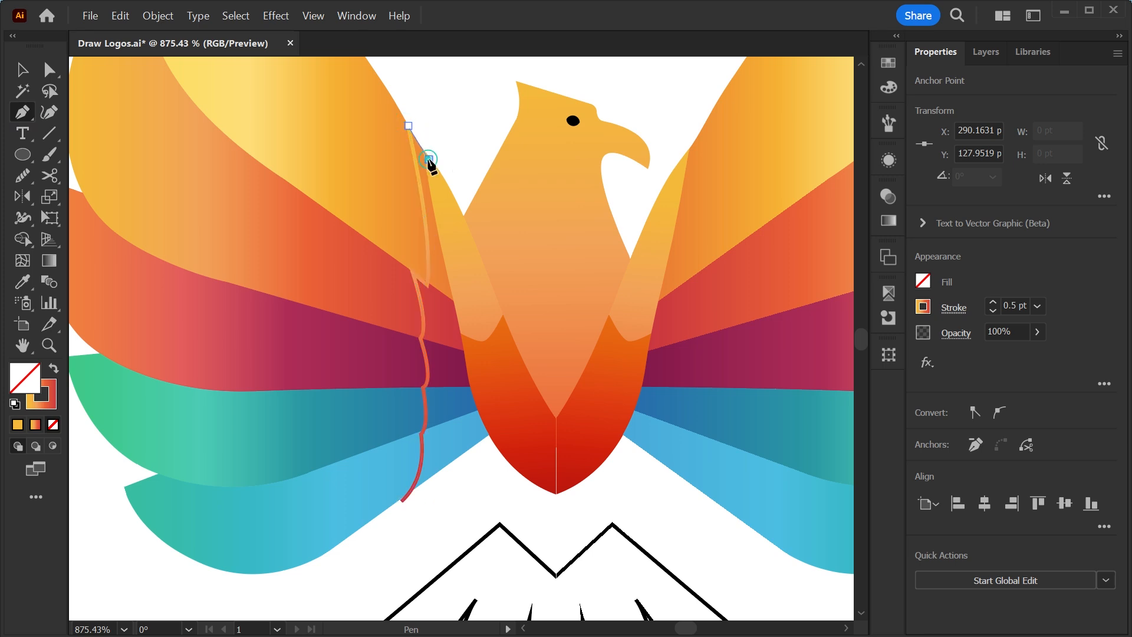
pyautogui.click(496, 424)
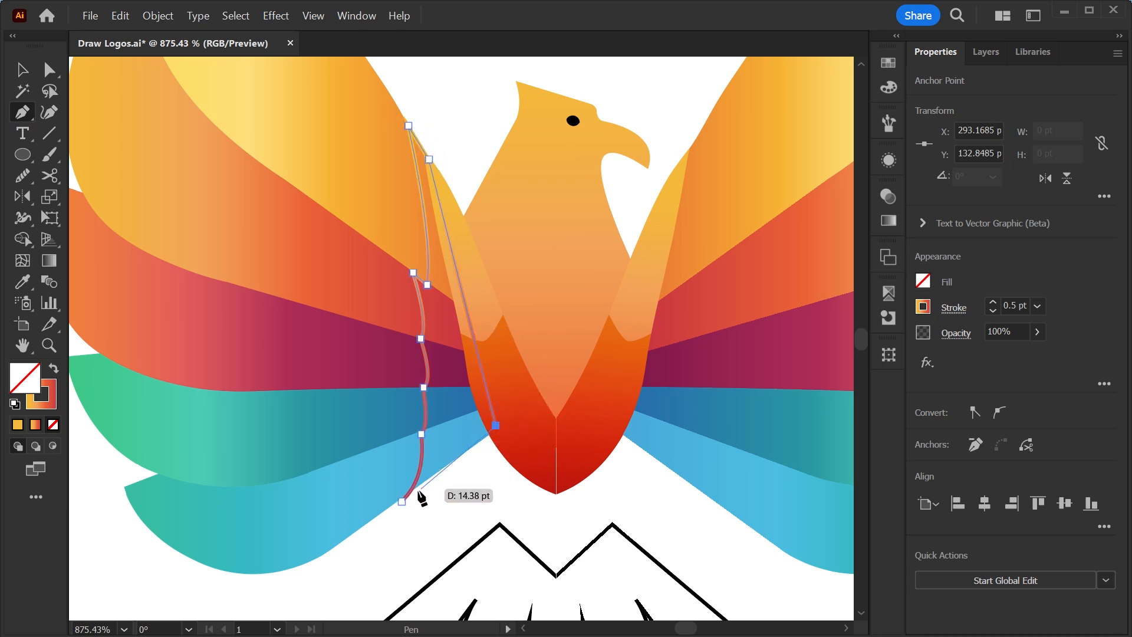
pyautogui.click(401, 501)
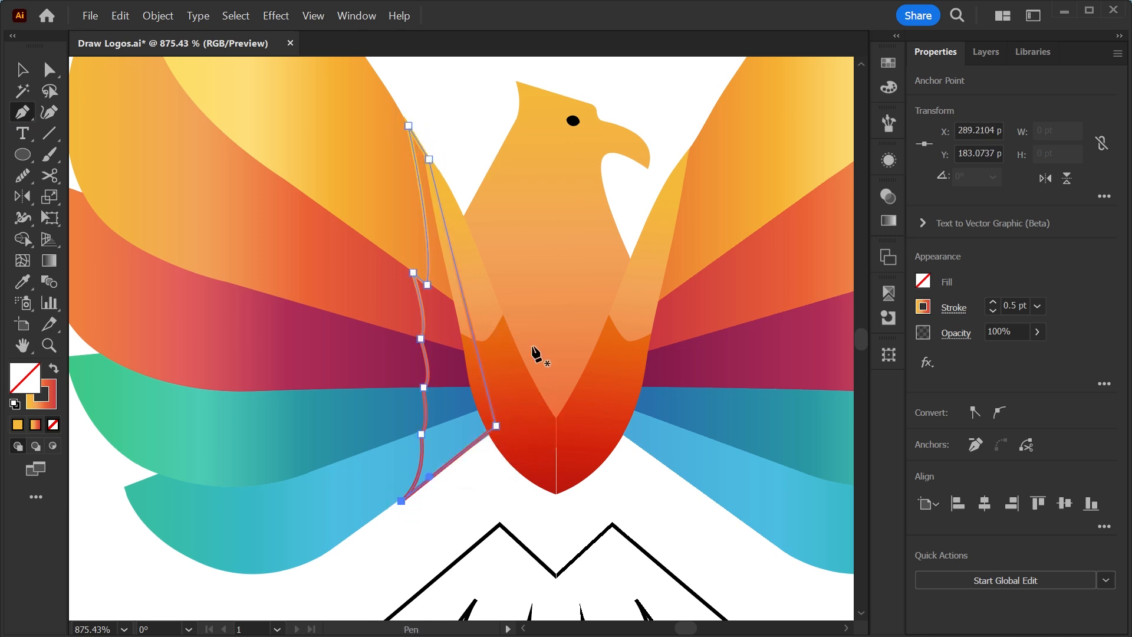
# Fill the closed shadow shape with black and remove its stroke
pyautogui.press('v')
pyautogui.click(894, 66)
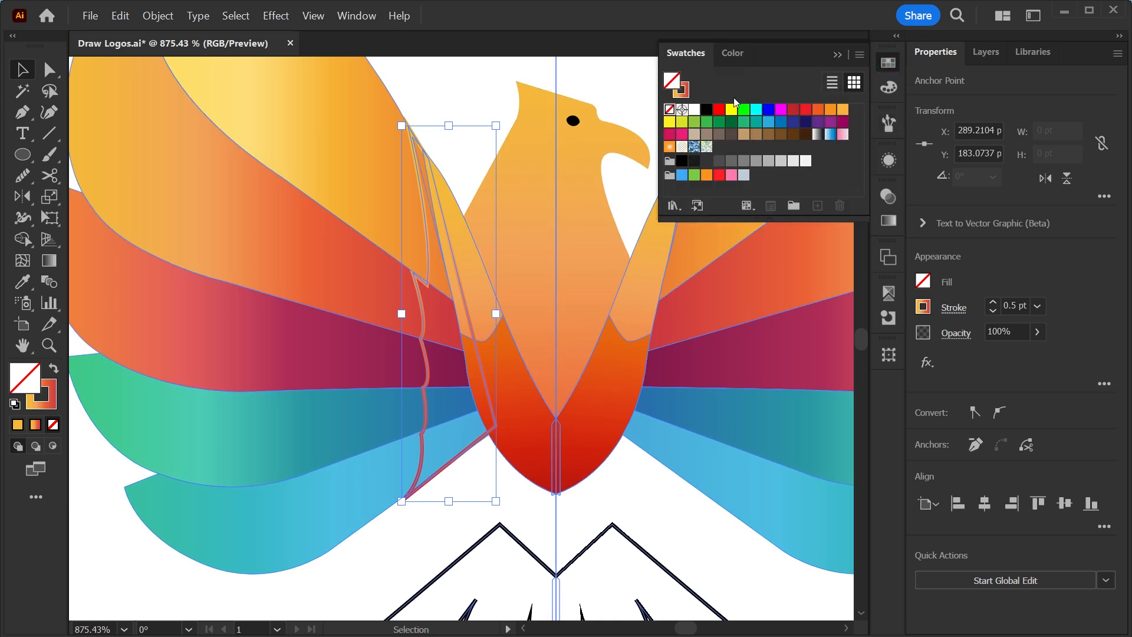
pyautogui.click(706, 114)
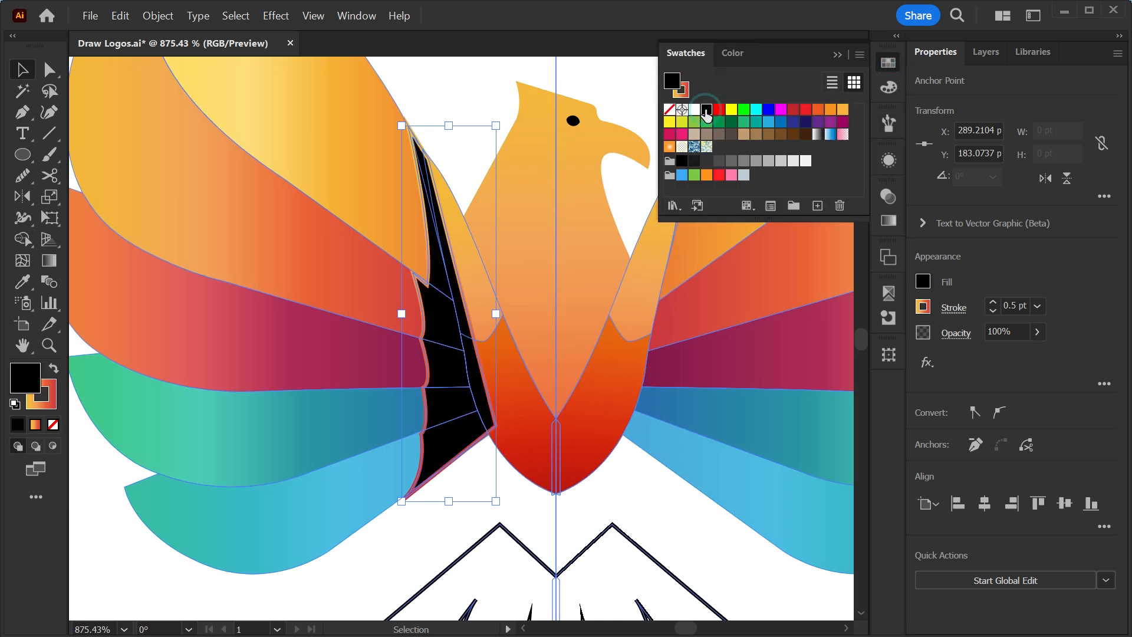
pyautogui.click(48, 400)
pyautogui.click(52, 425)
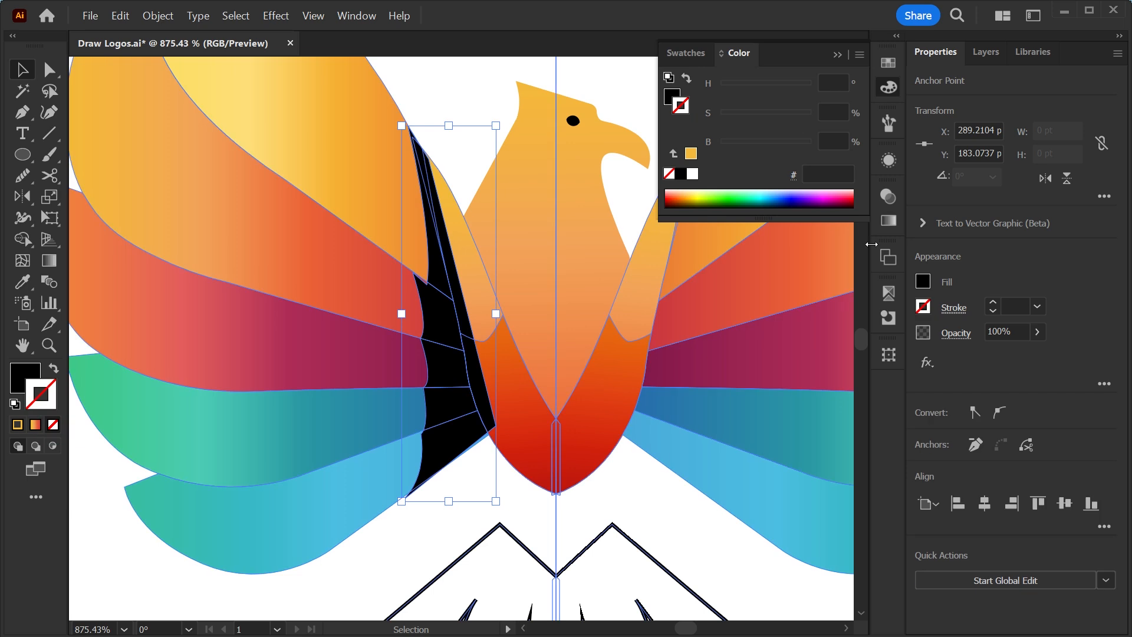
# Set the shadow shape to the Multiply blend mode with 31% opacity
pyautogui.click(887, 197)
pyautogui.click(743, 215)
pyautogui.click(717, 282)
pyautogui.click(1037, 331)
pyautogui.moveTo(1036, 353); pyautogui.dragTo(987, 357)
pyautogui.click(431, 515)
# Cut the wing shadow and paste it in place inside the mirror repeat so it applies to both wings
pyautogui.hotkey('ctrl', '-')
pyautogui.hotkey('ctrl', '-')
pyautogui.hotkey('ctrl', '-')
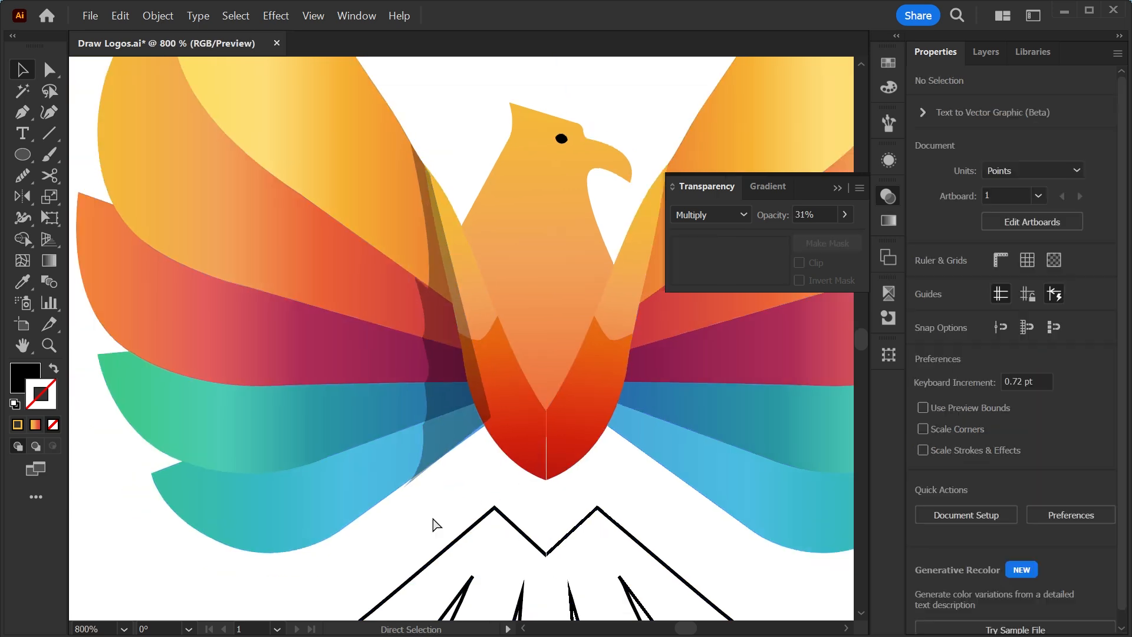
pyautogui.press('z')
pyautogui.moveTo(497, 260); pyautogui.dragTo(593, 492)
pyautogui.press('v')
pyautogui.click(412, 427)
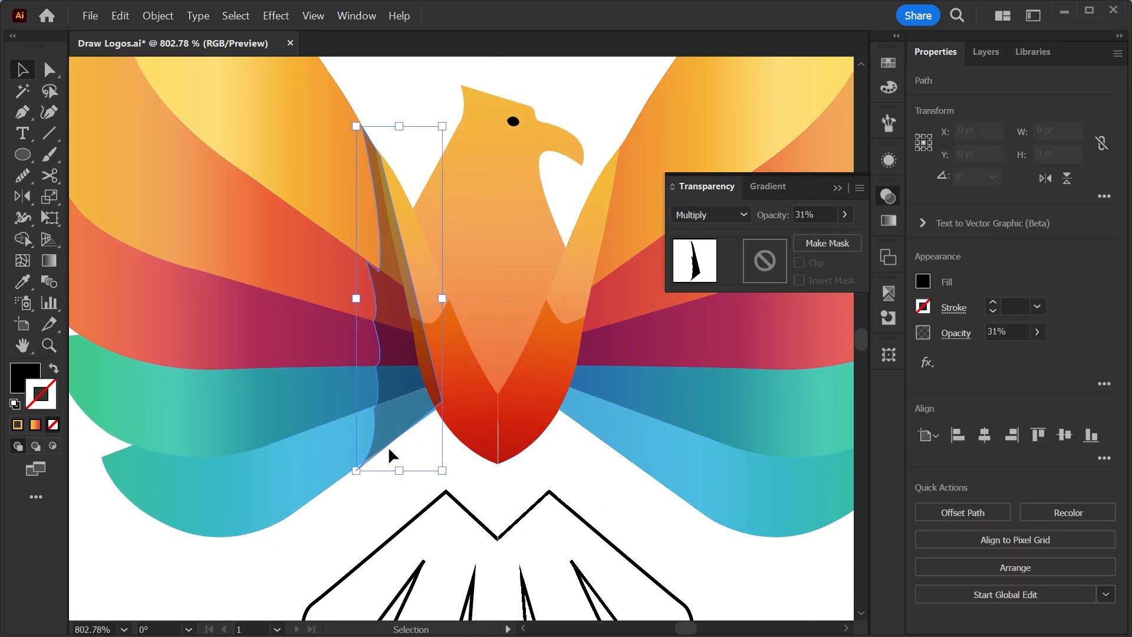
pyautogui.press('a')
pyautogui.click(421, 463)
pyautogui.click(423, 443)
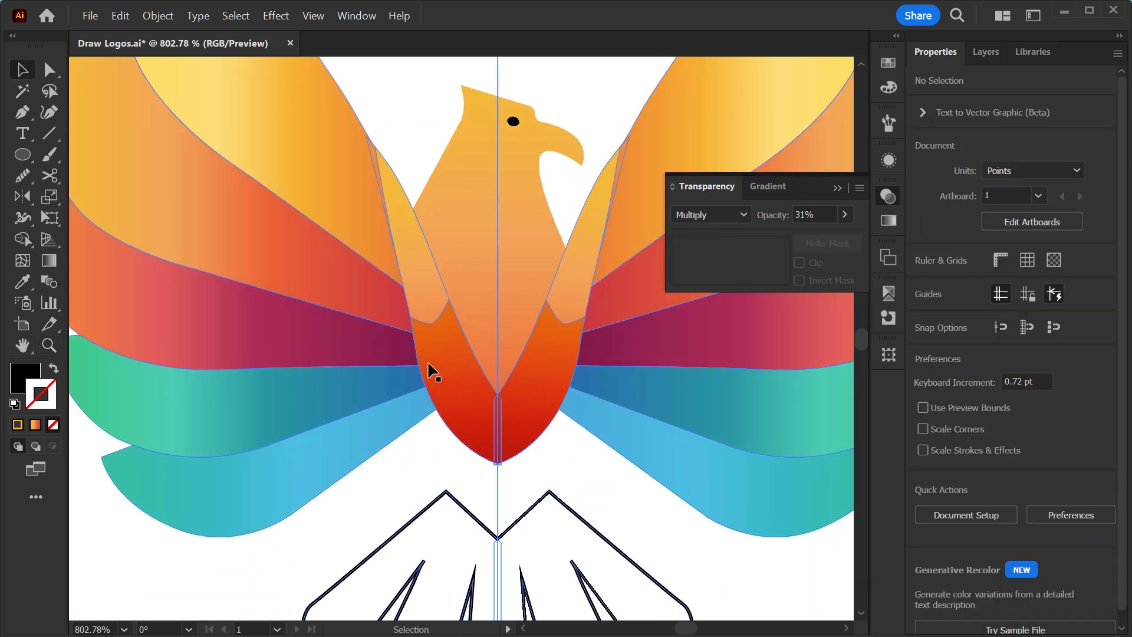
pyautogui.doubleClick(427, 361)
pyautogui.click(431, 449)
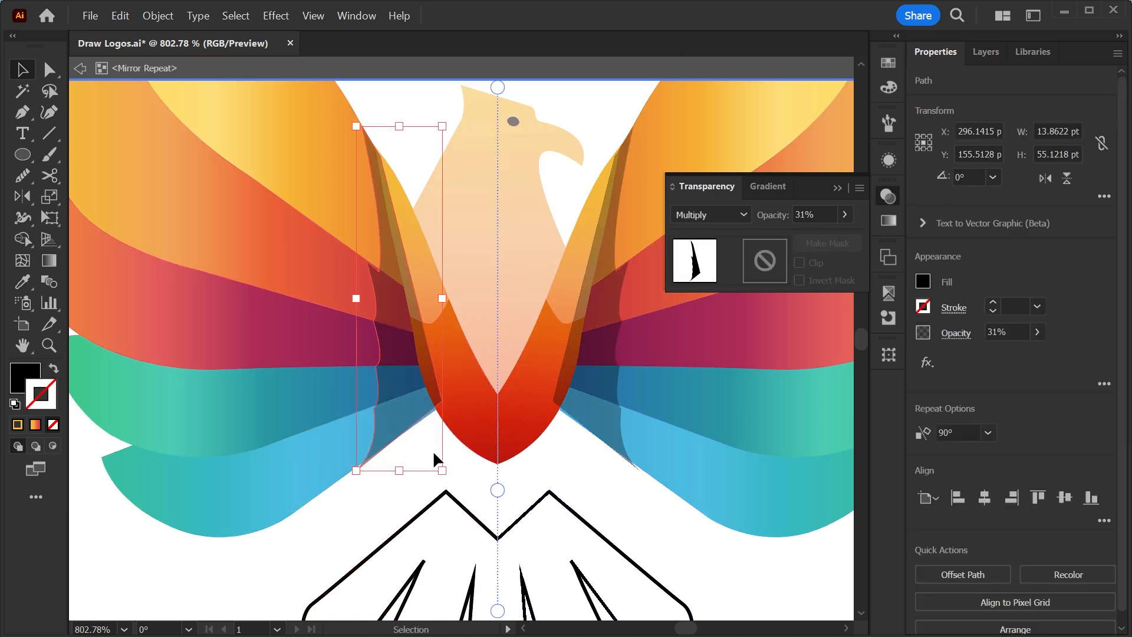
# Select both left breast pieces inside the mirror repeat and bring them in front of the wing shadow
pyautogui.click(458, 342)
pyautogui.click(431, 280)
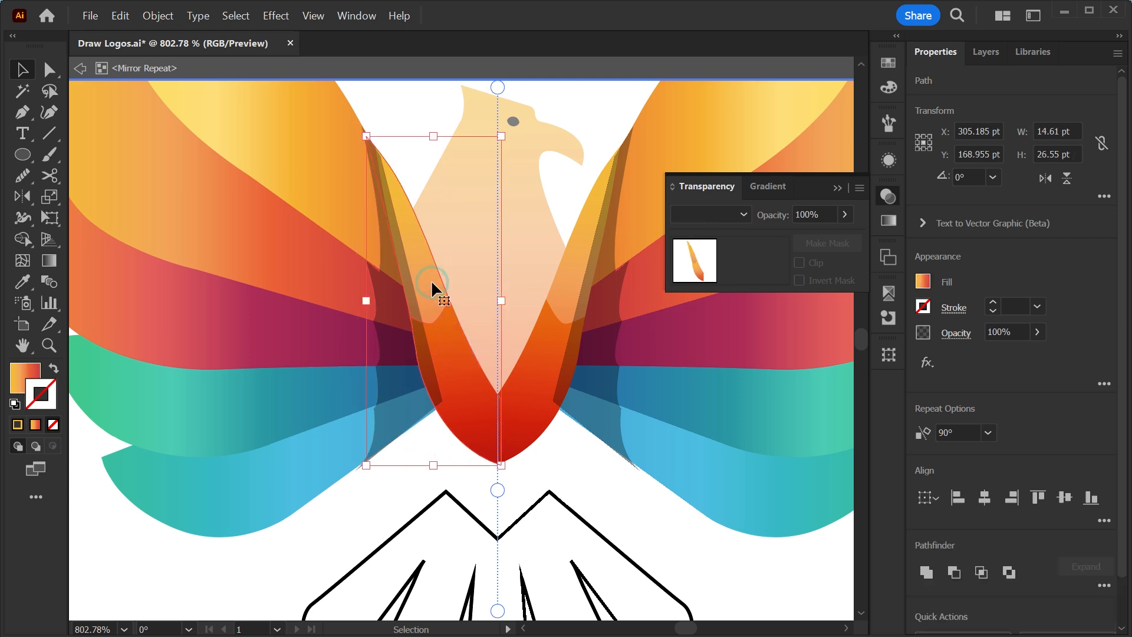
pyautogui.press('ctrl')
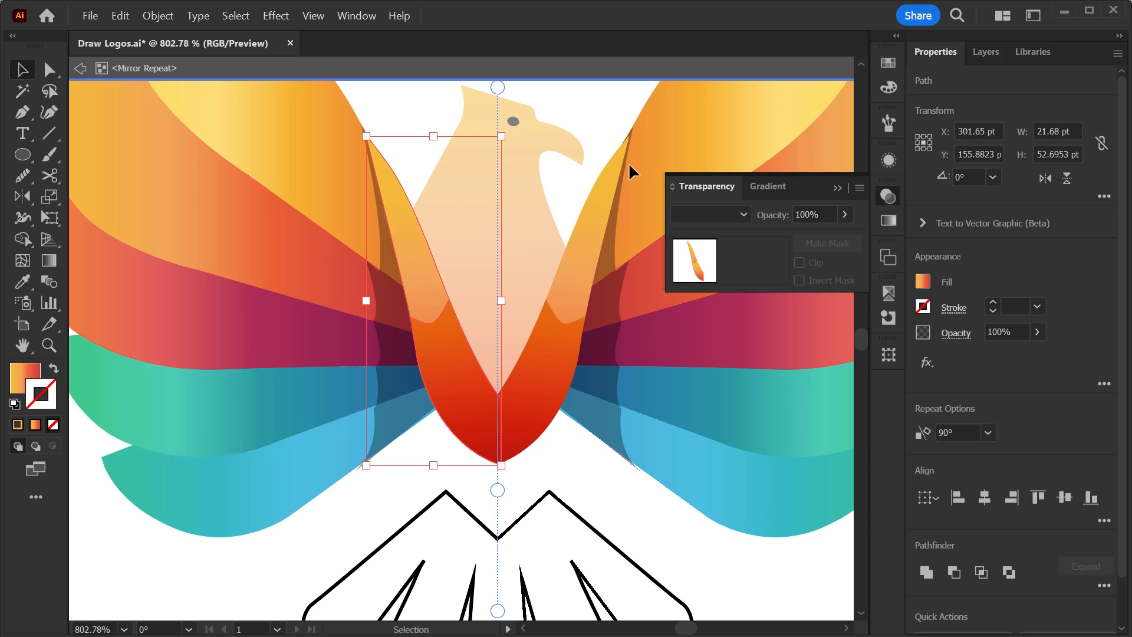
# Adjust the left wing shadow's lower anchor points so its tip and bottom edge align with the lowest blue feather's edge
pyautogui.click(639, 489)
pyautogui.press('z')
pyautogui.moveTo(372, 444); pyautogui.dragTo(453, 469)
pyautogui.press('a')
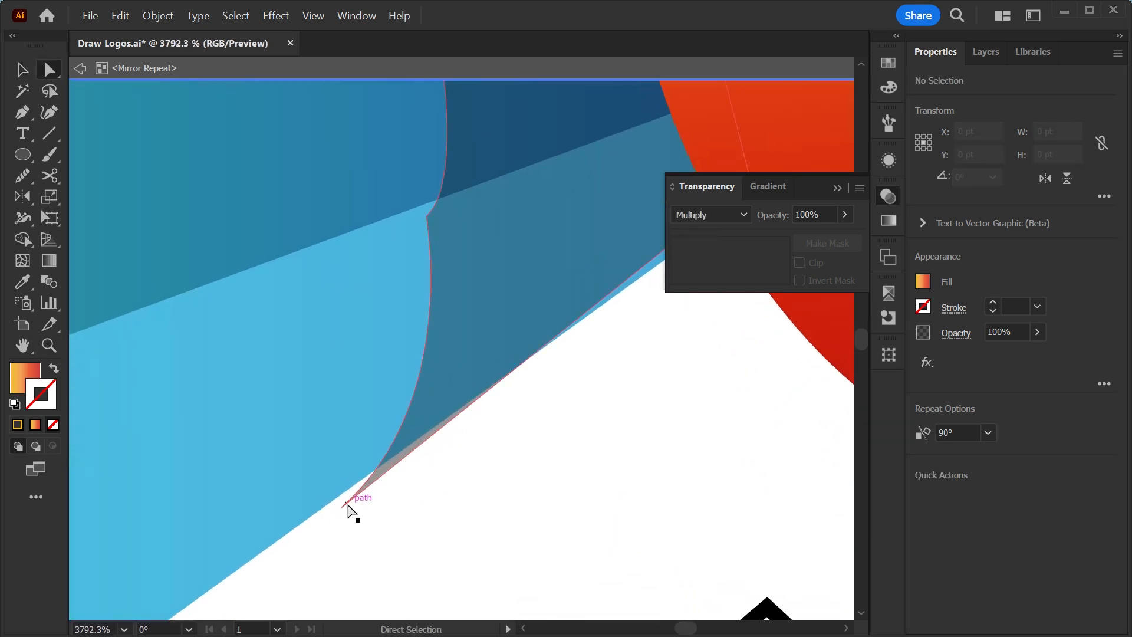
pyautogui.moveTo(346, 500); pyautogui.dragTo(340, 494)
pyautogui.moveTo(530, 458); pyautogui.dragTo(266, 546)
pyautogui.click(485, 270)
pyautogui.moveTo(487, 274); pyautogui.dragTo(491, 285)
pyautogui.click(450, 443)
pyautogui.hotkey('ctrl', '-')
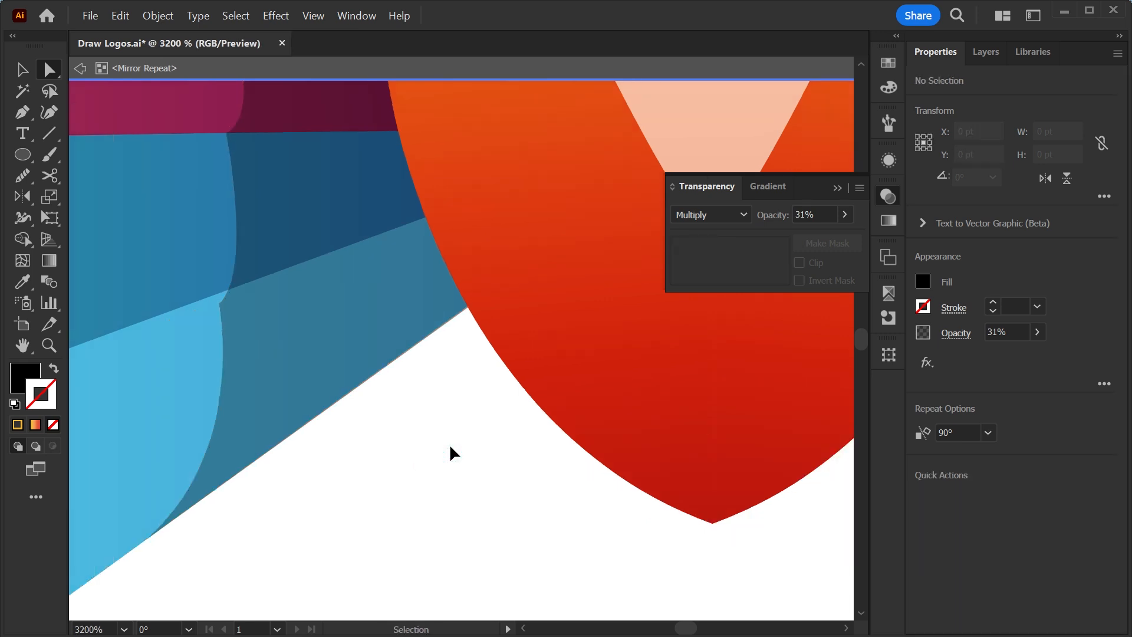
pyautogui.hotkey('ctrl', '-')
pyautogui.hotkey('ctrl', '-')
pyautogui.hotkey('ctrl', '-')
pyautogui.hotkey('ctrl', '-')
pyautogui.hotkey('ctrl', '-')
pyautogui.hotkey('ctrl', '-')
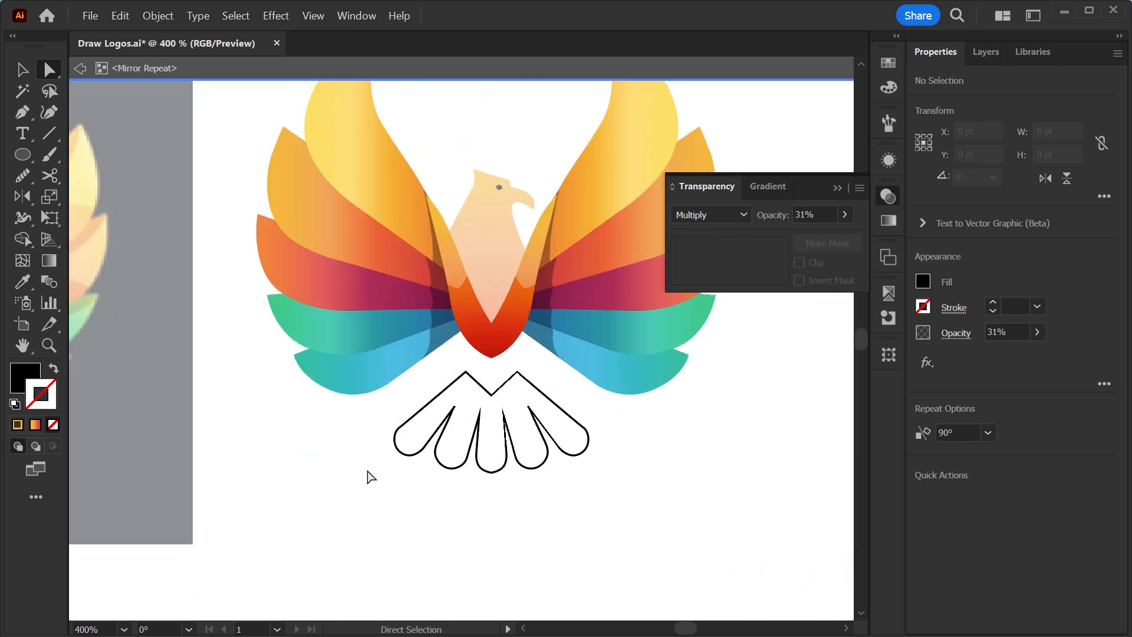
# Leave the mirror repeat and start a pen path at the reference image's top left feather tip, with a white stroke and no fill
pyautogui.press('v')
pyautogui.doubleClick(366, 471)
pyautogui.moveTo(335, 444); pyautogui.dragTo(692, 498)
pyautogui.moveTo(443, 473); pyautogui.dragTo(617, 495)
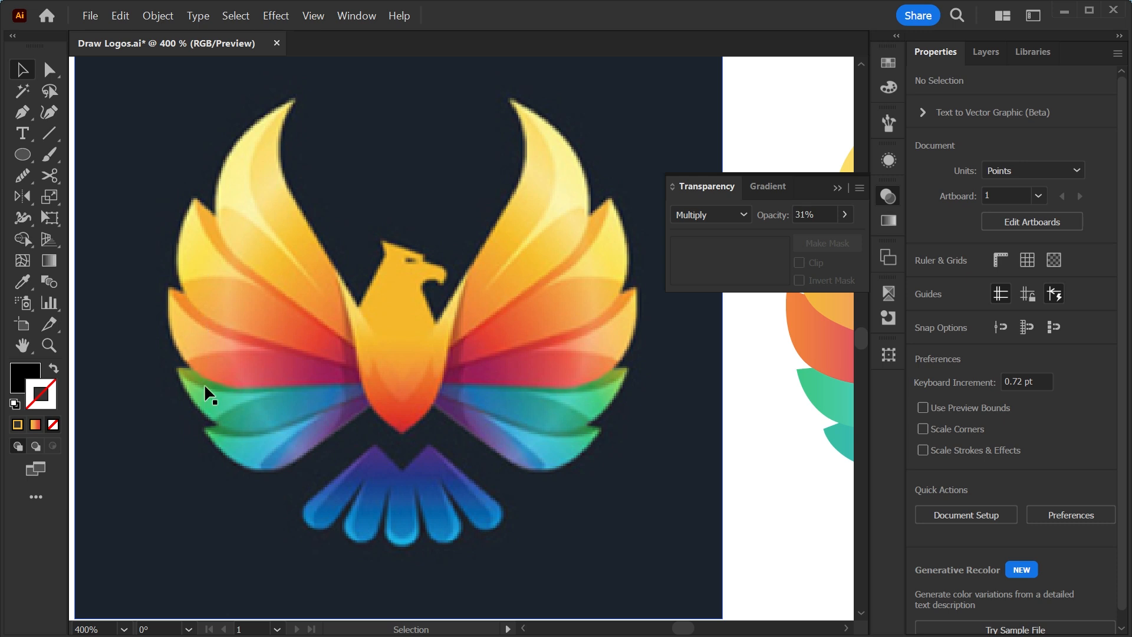
pyautogui.press('z')
pyautogui.moveTo(295, 211); pyautogui.dragTo(330, 259)
pyautogui.press('space')
pyautogui.moveTo(314, 263); pyautogui.dragTo(373, 305)
pyautogui.click(29, 112)
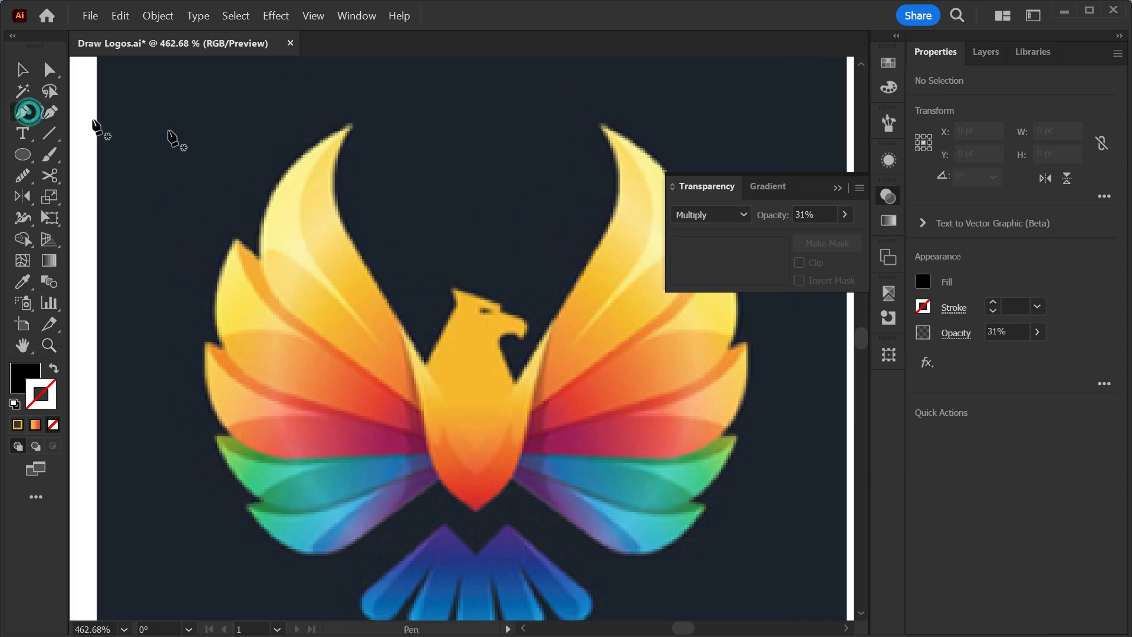
pyautogui.click(356, 118)
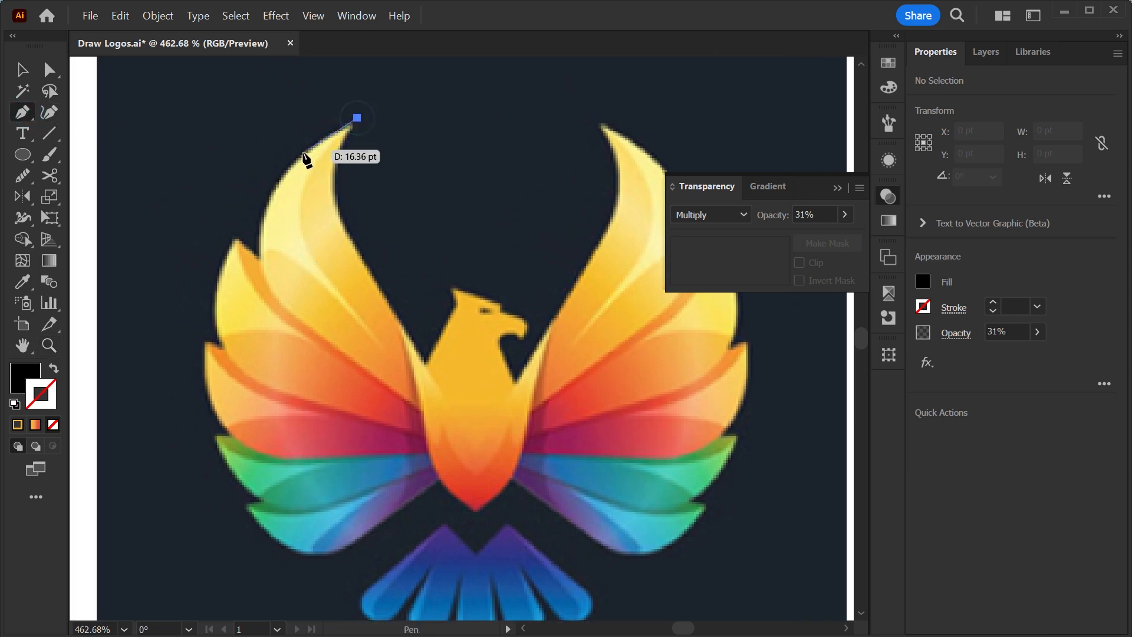
pyautogui.click(54, 367)
pyautogui.click(889, 63)
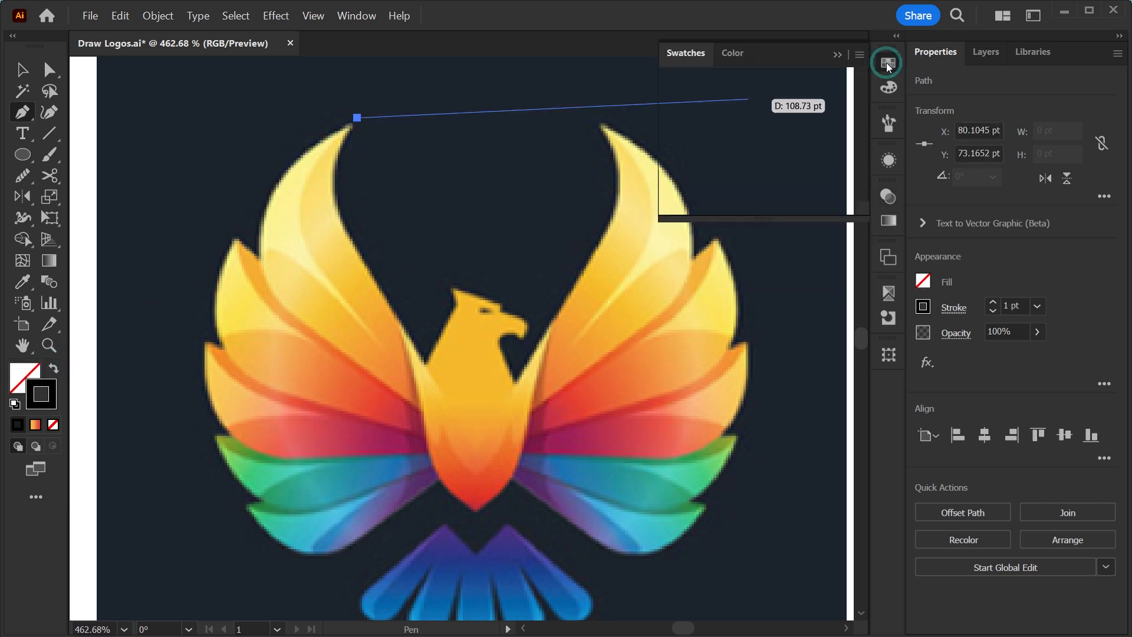
pyautogui.click(694, 110)
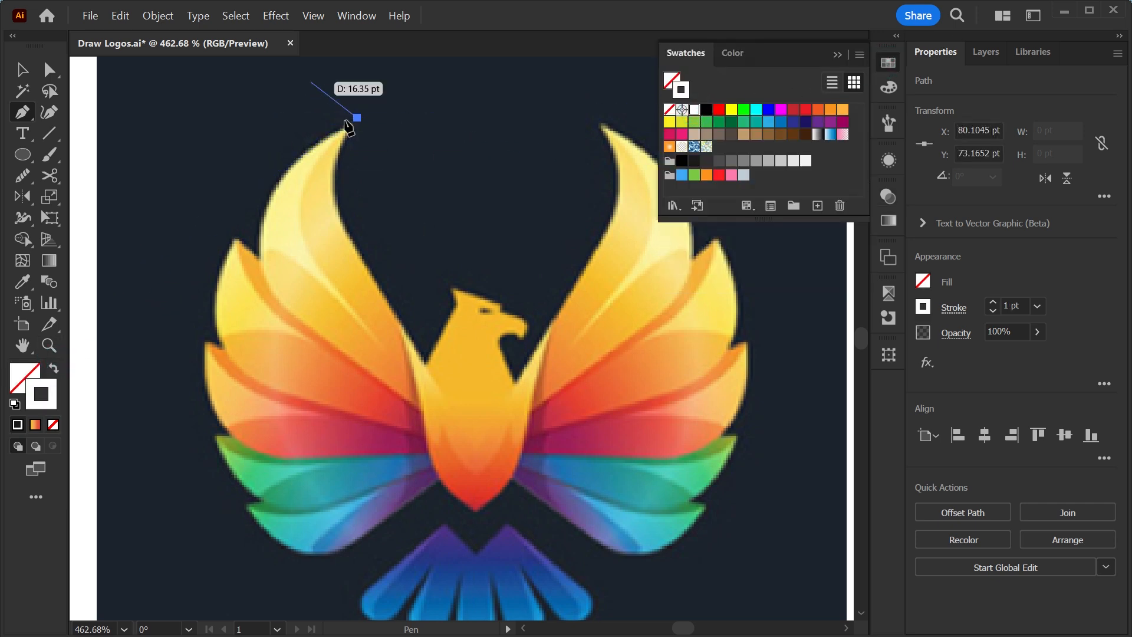
# Trace the top left feather's highlight along its inner curves and close the path outside the wing
pyautogui.moveTo(300, 206); pyautogui.dragTo(308, 243)
pyautogui.moveTo(372, 335)
pyautogui.mouseDown()
pyautogui.moveTo(433, 391)
pyautogui.moveTo(266, 253)
pyautogui.moveTo(239, 270)
pyautogui.mouseUp()
pyautogui.click(265, 255)
pyautogui.click(230, 195)
pyautogui.click(250, 136)
pyautogui.click(301, 122)
pyautogui.click(357, 118)
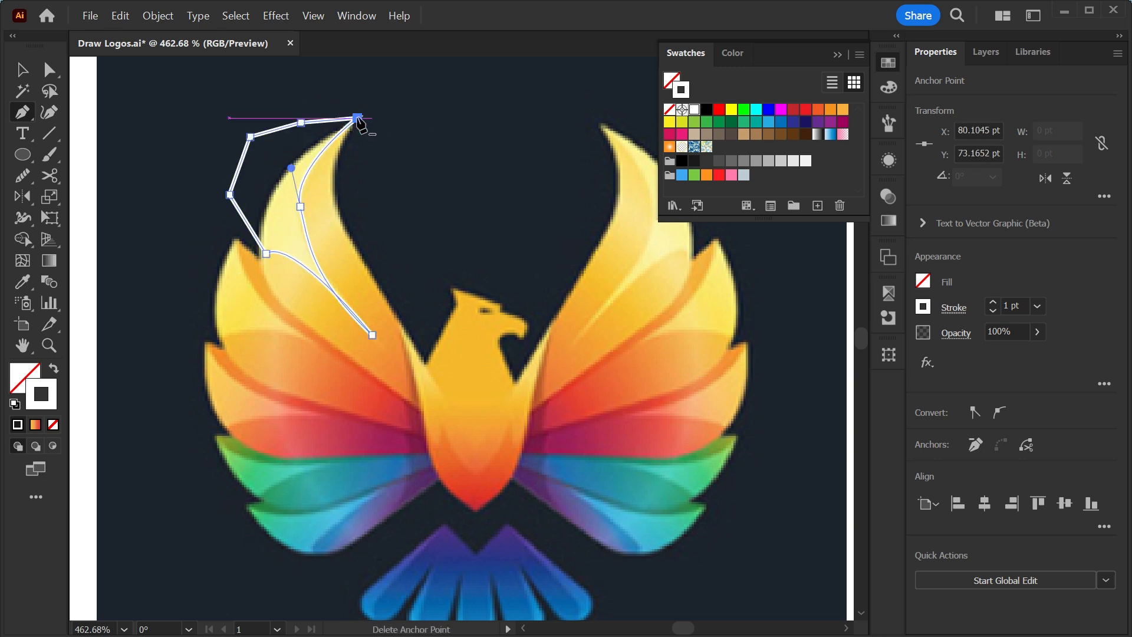
pyautogui.press('v')
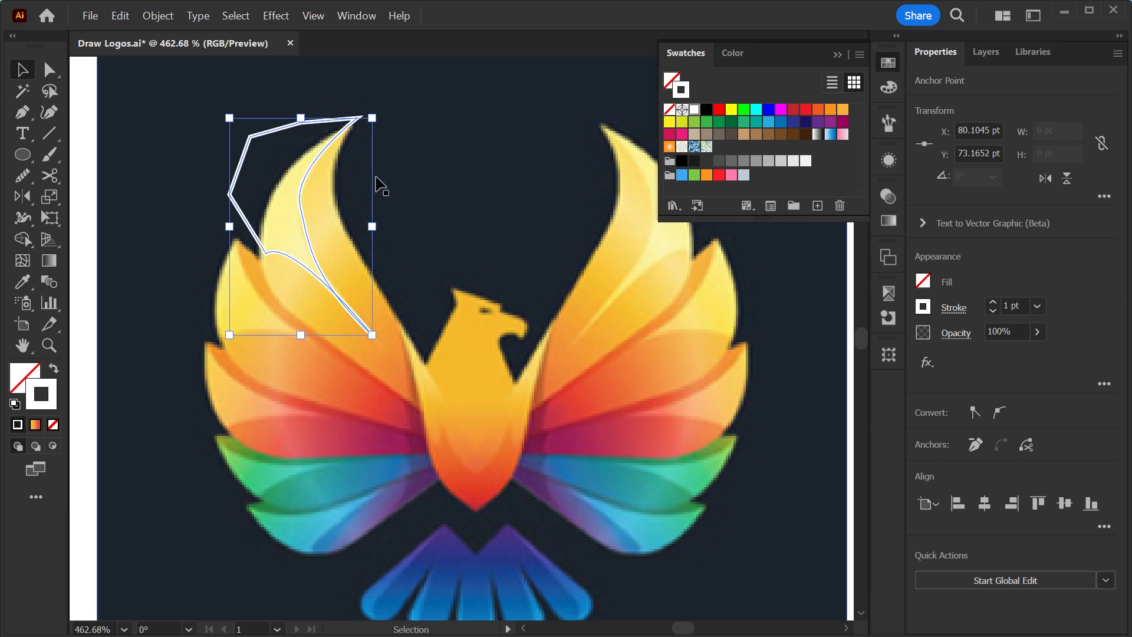
# Draw a closed highlight path over the second left feather, with curved inner edges and straight segments outside the wing
pyautogui.click(23, 112)
pyautogui.moveTo(233, 227); pyautogui.dragTo(378, 395)
pyautogui.click(303, 338)
pyautogui.click(216, 338)
pyautogui.moveTo(216, 338); pyautogui.dragTo(170, 357)
pyautogui.click(217, 338)
pyautogui.click(173, 262)
pyautogui.click(234, 225)
# Draw a closed highlight path over the third left feather, curving inward to a point and closing outside the wing
pyautogui.click(200, 335)
pyautogui.moveTo(317, 414); pyautogui.dragTo(413, 427)
pyautogui.click(317, 414)
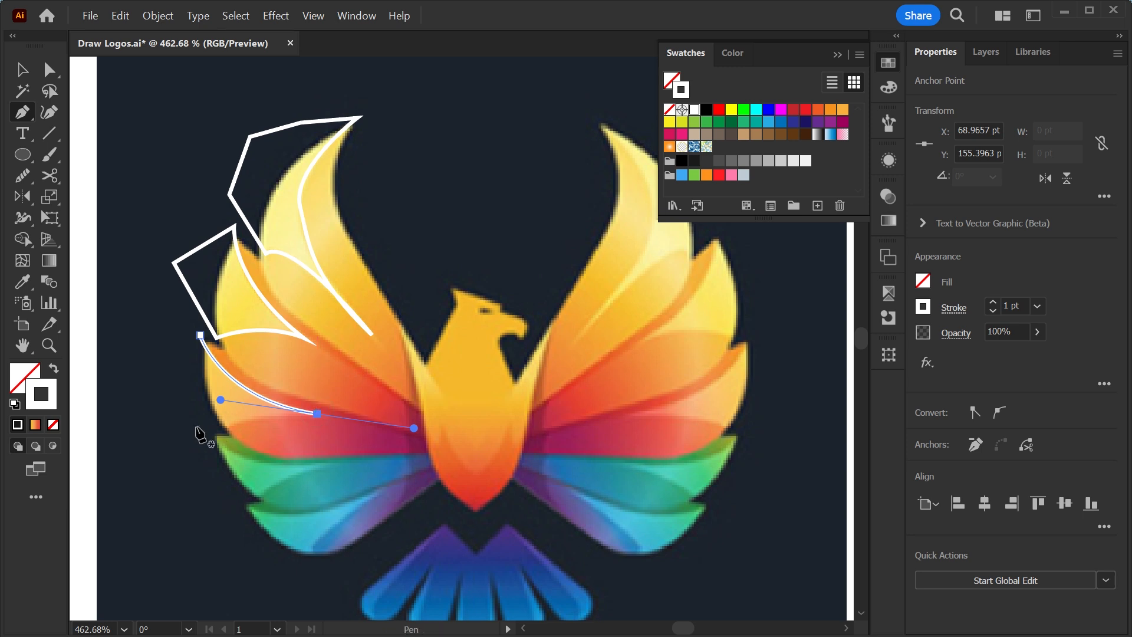
pyautogui.moveTo(220, 429)
pyautogui.mouseDown()
pyautogui.moveTo(187, 451)
pyautogui.moveTo(220, 441)
pyautogui.moveTo(179, 453)
pyautogui.moveTo(218, 436)
pyautogui.mouseUp()
pyautogui.hotkey('ctrl', 'z')
pyautogui.click(185, 374)
pyautogui.click(200, 335)
# Draw a closed highlight path over the green fourth left feather, narrowing to a point toward the body
pyautogui.keyDown('ctrl'); pyautogui.click(205, 440); pyautogui.keyUp('ctrl')
pyautogui.click(200, 469)
pyautogui.click(254, 496)
pyautogui.moveTo(328, 466)
pyautogui.mouseDown()
pyautogui.moveTo(277, 501)
pyautogui.moveTo(294, 379)
pyautogui.mouseUp()
# Draw a closed highlight path over the lowest blue feather of the left wing
pyautogui.click(247, 401)
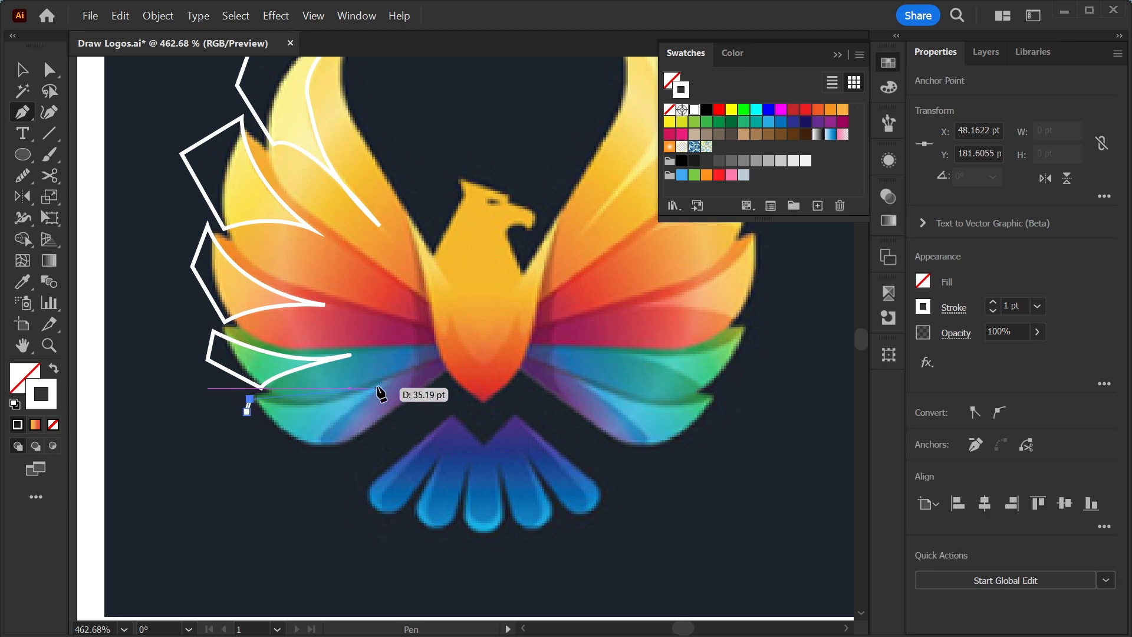
pyautogui.moveTo(380, 384); pyautogui.dragTo(324, 454)
pyautogui.click(313, 472)
pyautogui.click(245, 453)
pyautogui.click(246, 411)
pyautogui.press('v')
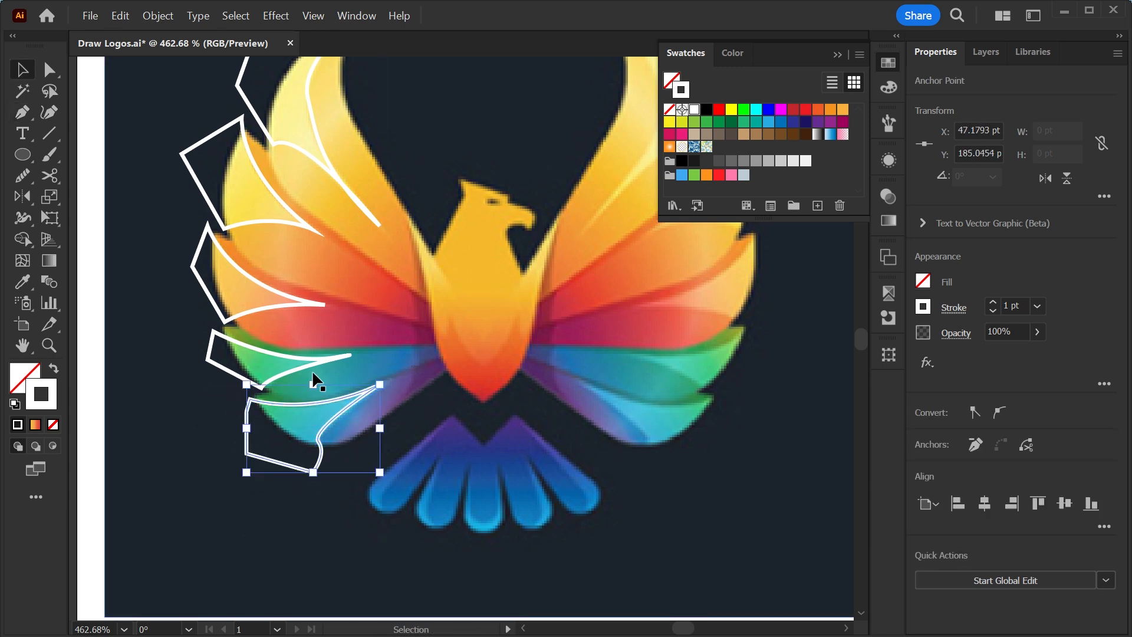
# Select all five feather highlight shapes and swap their colors to a white fill with no stroke
pyautogui.keyDown('shift'); pyautogui.click(314, 359); pyautogui.keyUp('shift')
pyautogui.keyDown('shift'); pyautogui.click(305, 307); pyautogui.keyUp('shift')
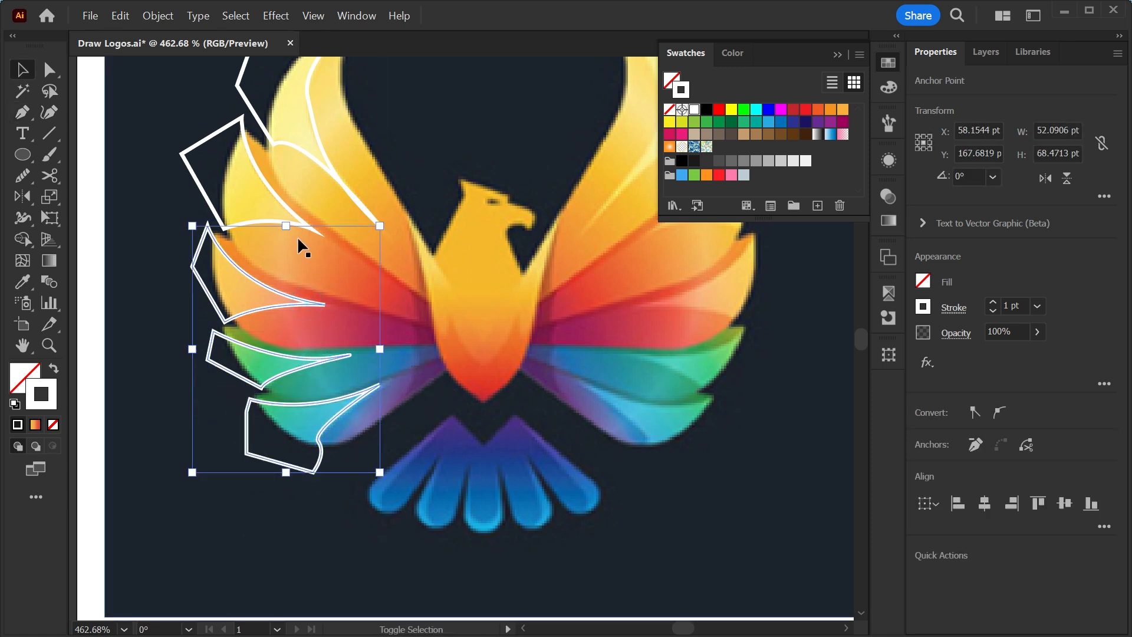
pyautogui.keyDown('shift'); pyautogui.click(282, 201); pyautogui.keyUp('shift')
pyautogui.keyDown('shift'); pyautogui.click(323, 164); pyautogui.keyUp('shift')
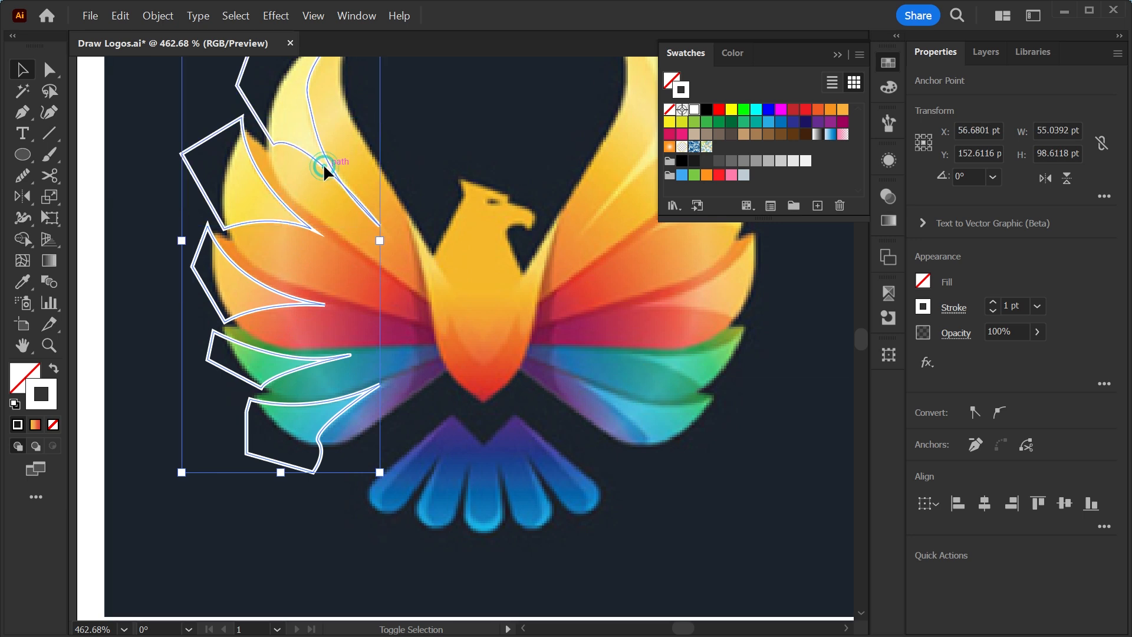
pyautogui.click(55, 370)
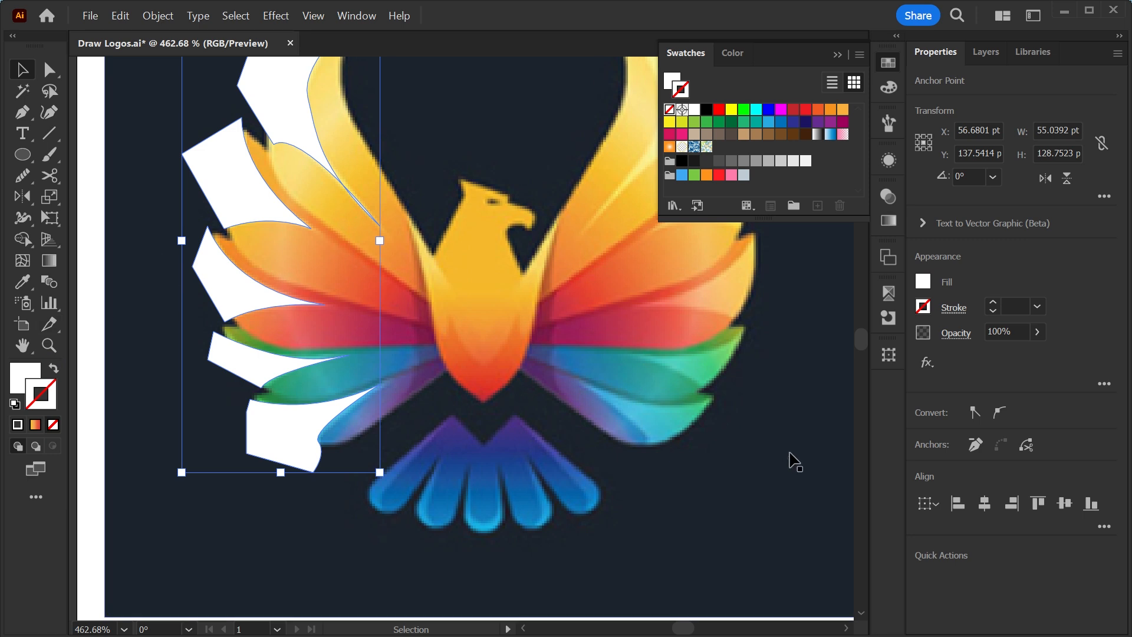
# Group the five highlight shapes and move the group onto the left wing of the vector logo
pyautogui.hotkey('ctrl', 'g')
pyautogui.hotkey('ctrl', '-')
pyautogui.hotkey('ctrl', '-')
pyautogui.hotkey('ctrl', '-')
pyautogui.moveTo(715, 490); pyautogui.dragTo(390, 478)
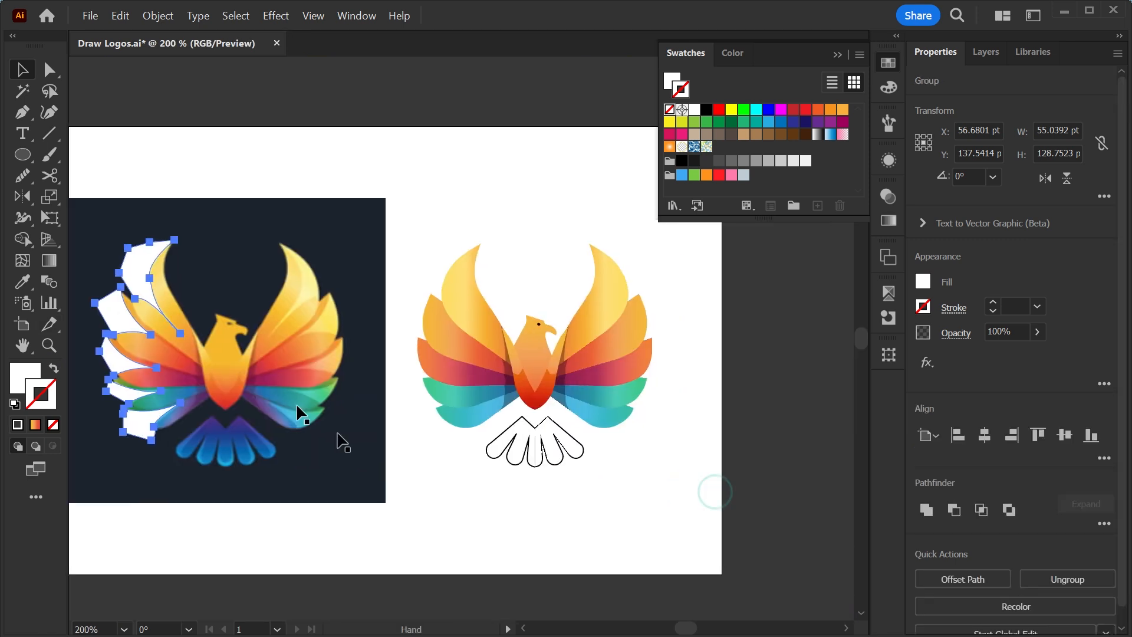
pyautogui.moveTo(144, 277); pyautogui.dragTo(459, 317)
pyautogui.scroll(5, 550, 345)
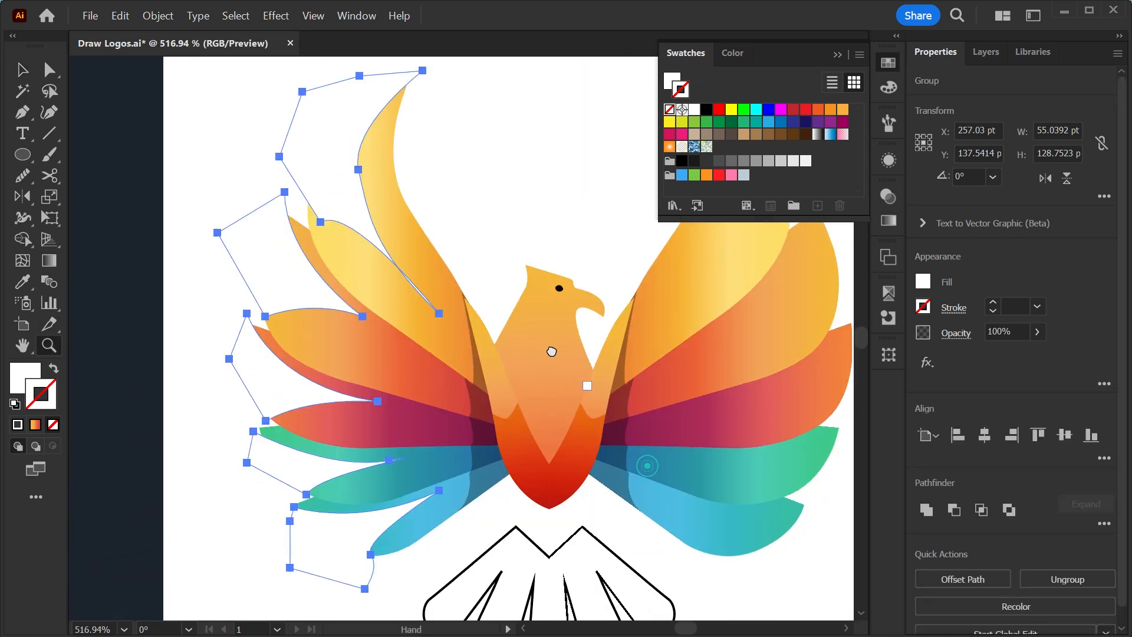
# Cut the highlight group, paste it in place inside the mirror repeat, and nudge it into position over the left feathers
pyautogui.hotkey('ctrl', 'x')
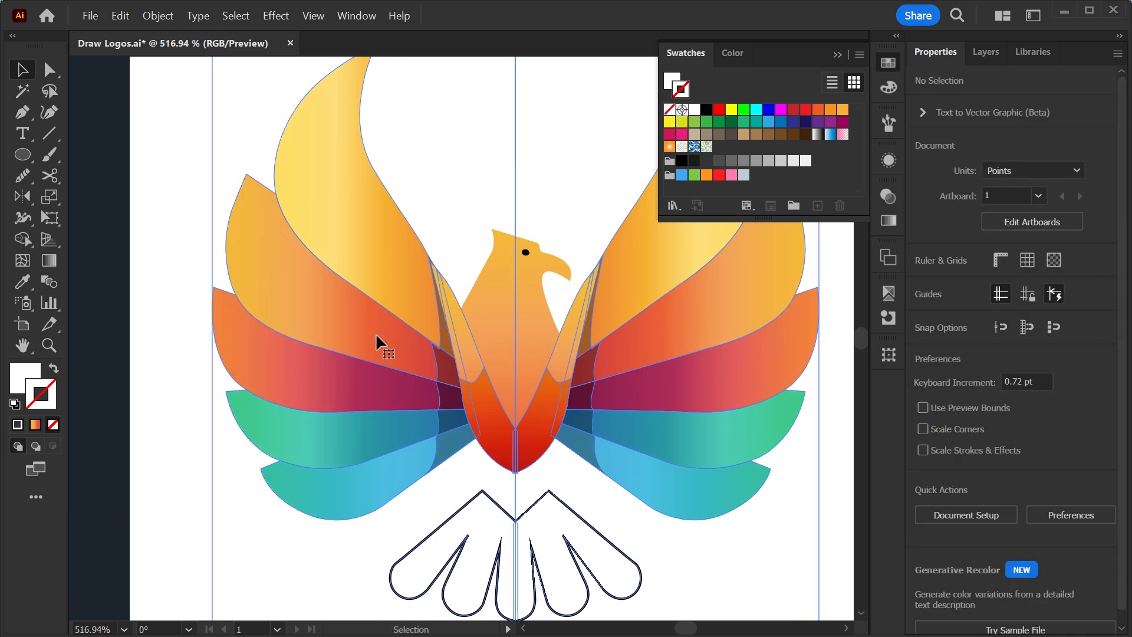
pyautogui.doubleClick(376, 333)
pyautogui.hotkey('ctrl', '-')
pyautogui.hotkey('ctrl', '-')
pyautogui.moveTo(487, 312); pyautogui.dragTo(524, 373)
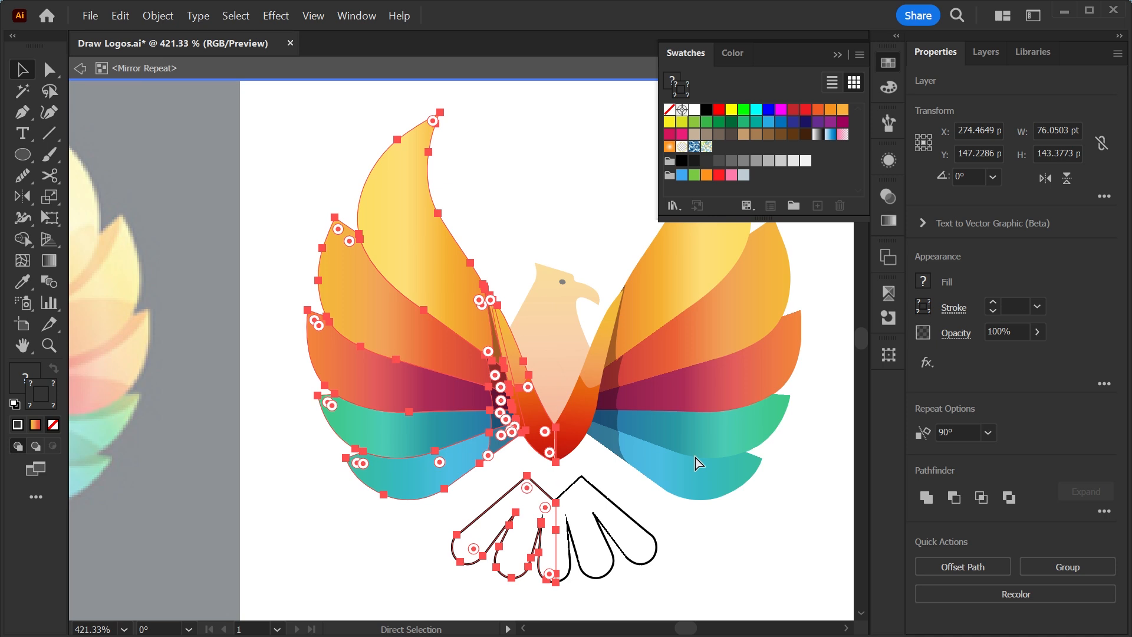
pyautogui.hotkey('ctrl', 'f')
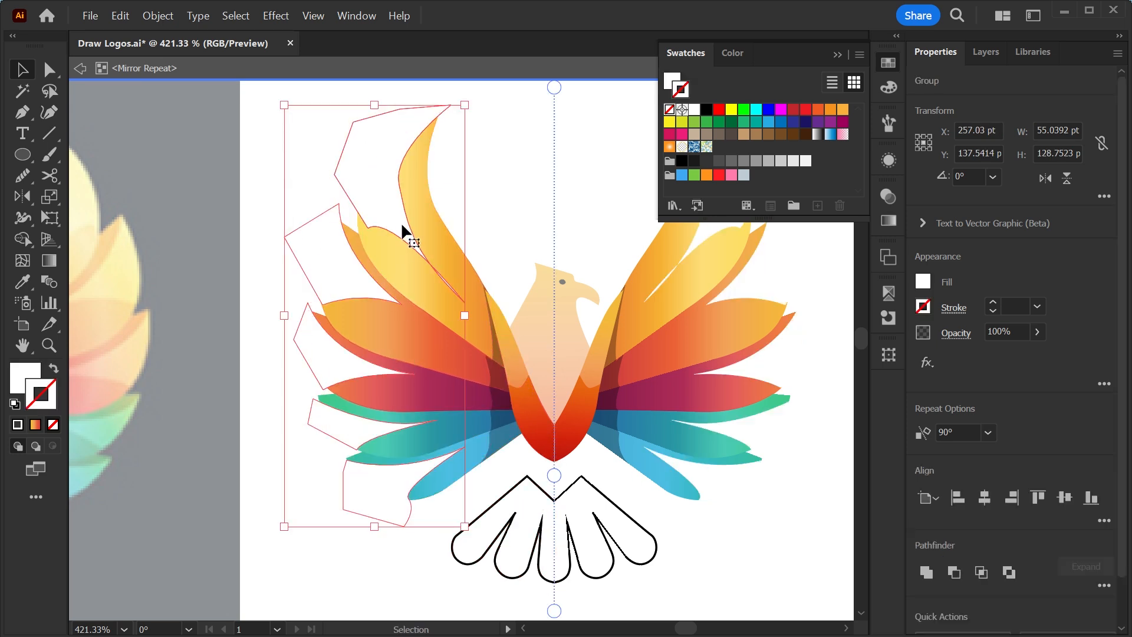
pyautogui.moveTo(349, 423); pyautogui.dragTo(338, 418)
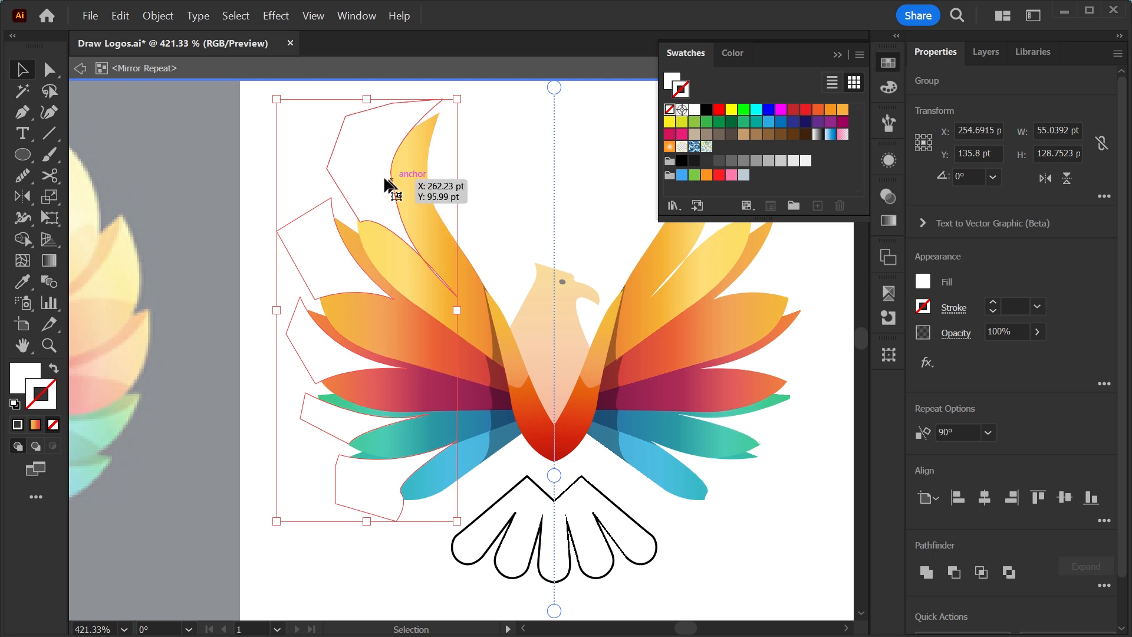
pyautogui.moveTo(365, 140); pyautogui.dragTo(366, 154)
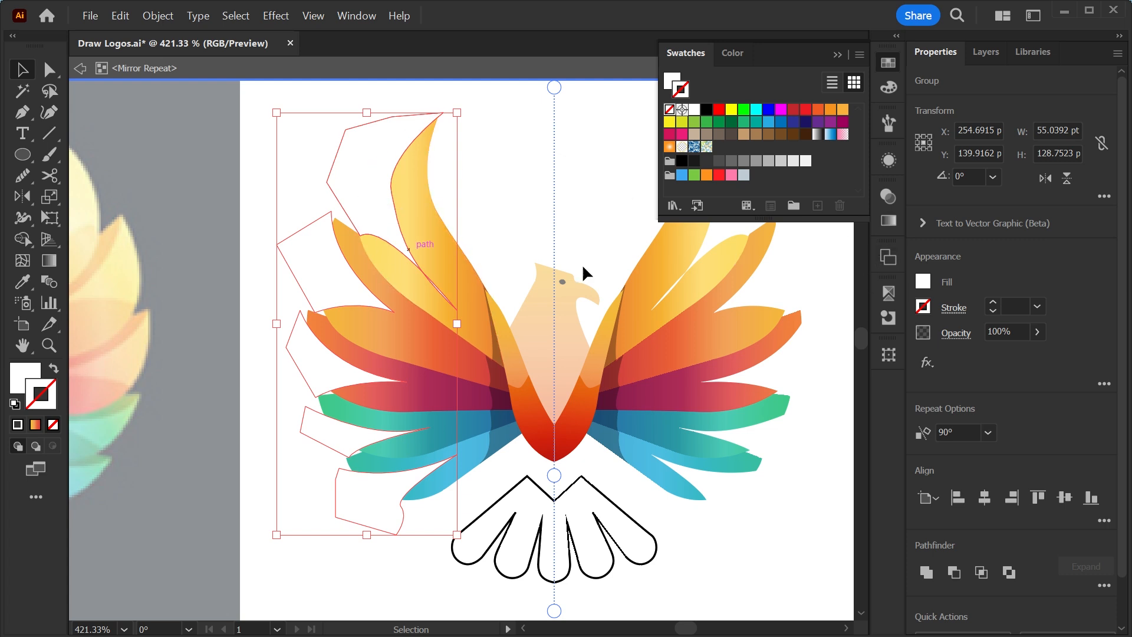
# Try the Overlay blend mode on the highlight group
pyautogui.click(885, 197)
pyautogui.click(744, 216)
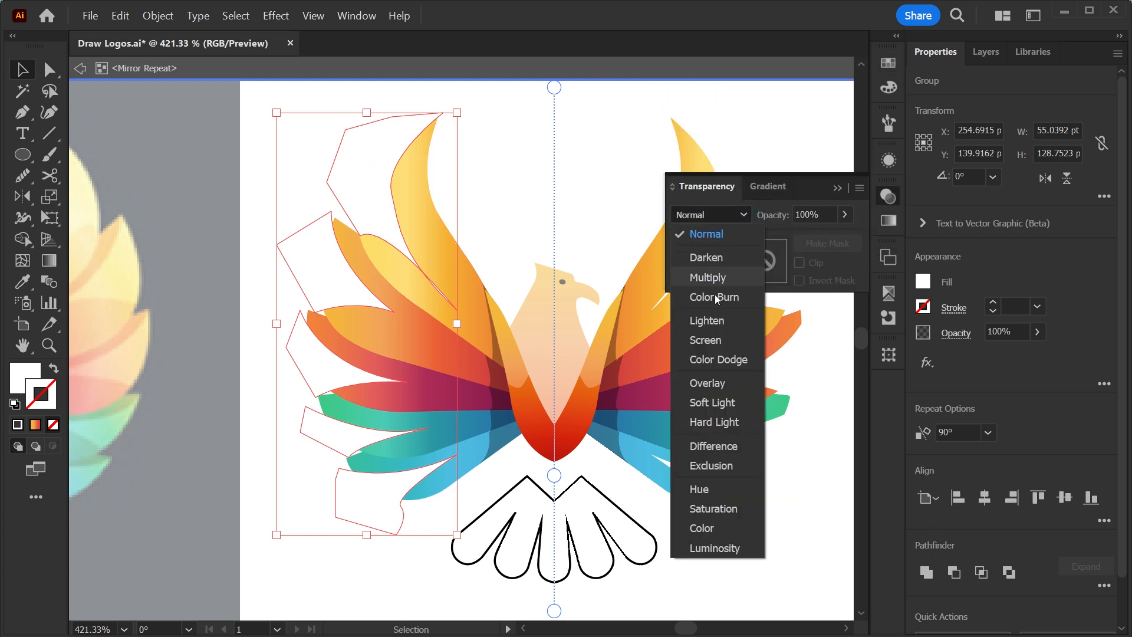
pyautogui.click(706, 382)
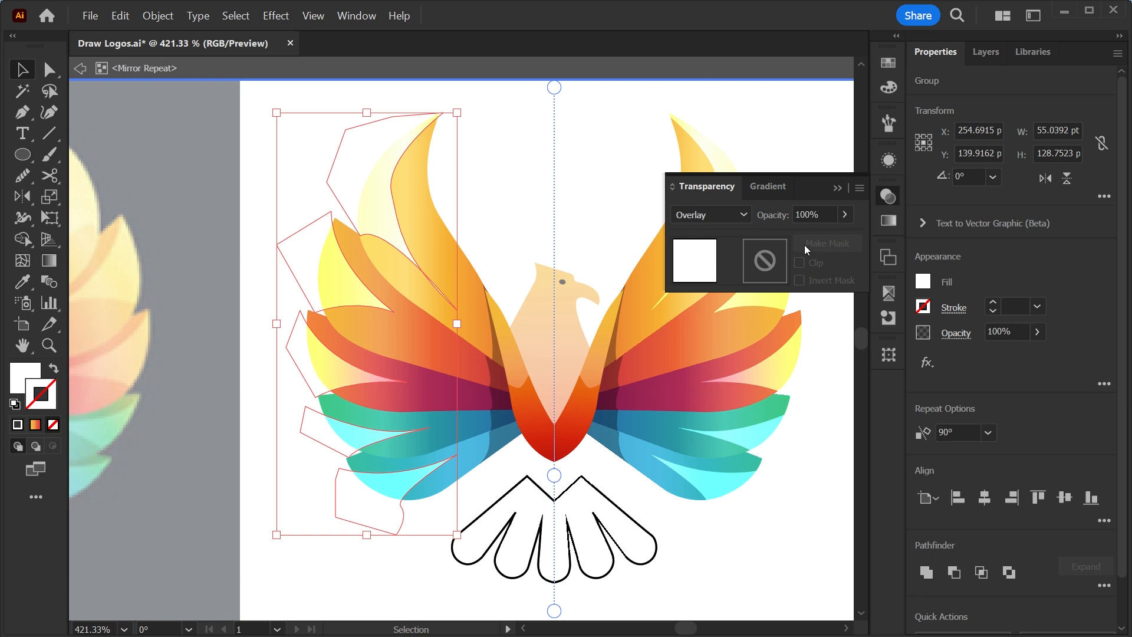
# Set the highlight group to the Screen blend mode with 56% opacity
pyautogui.click(744, 216)
pyautogui.click(720, 341)
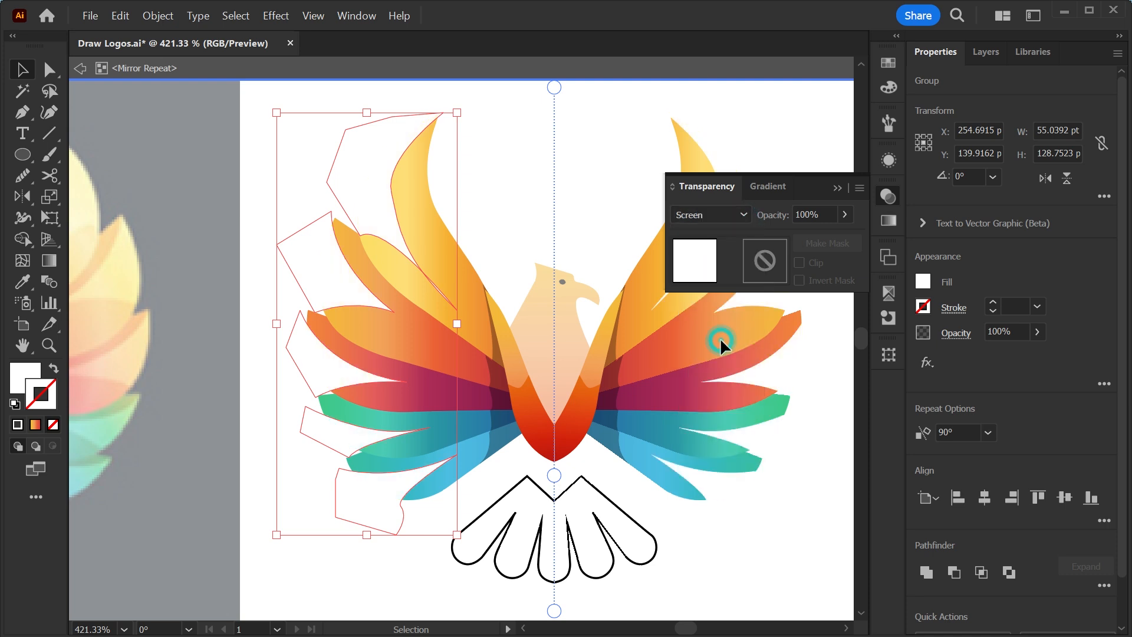
pyautogui.click(1038, 334)
pyautogui.moveTo(1037, 353); pyautogui.dragTo(982, 357)
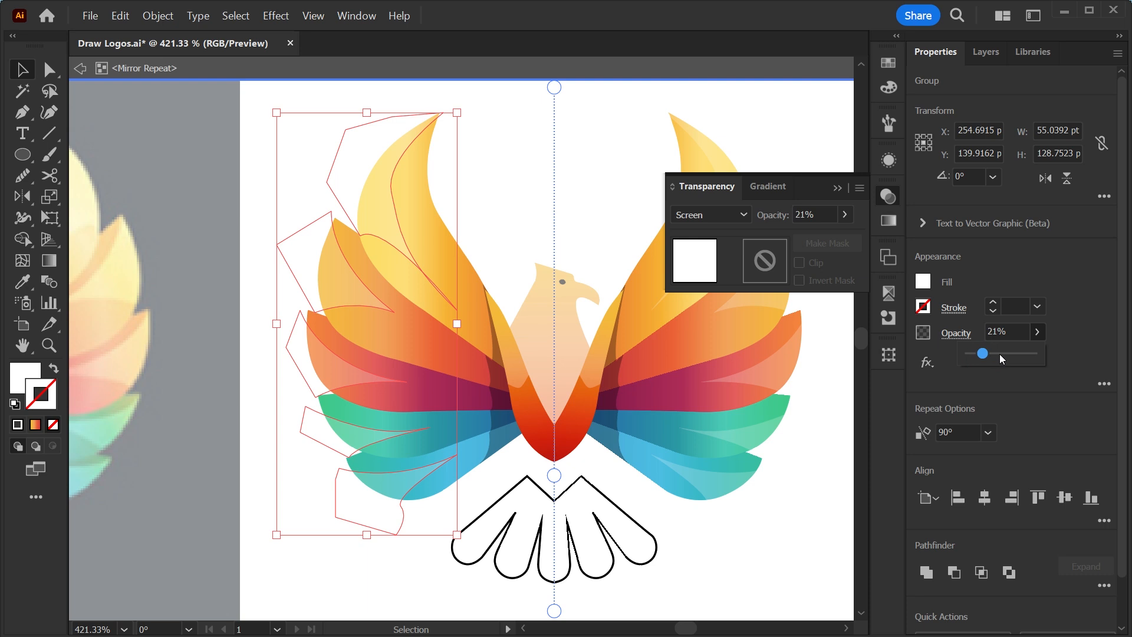
pyautogui.click(999, 353)
pyautogui.moveTo(999, 354); pyautogui.dragTo(1006, 353)
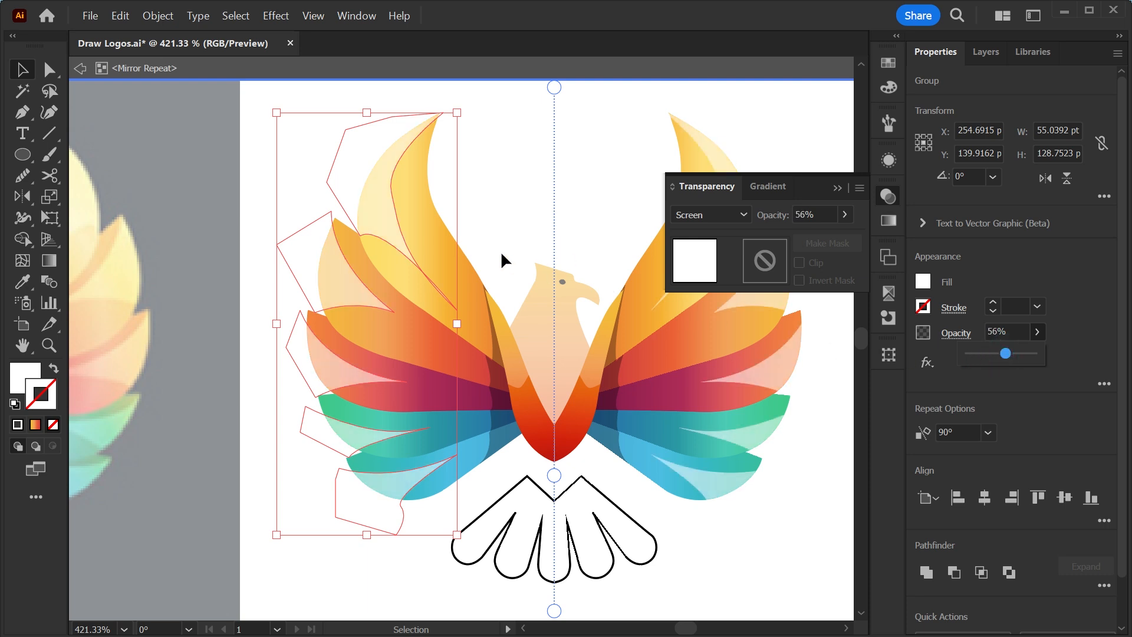
# Enter the highlight group and adjust individual highlight shapes and anchor points to fit their feathers
pyautogui.moveTo(239, 132); pyautogui.dragTo(457, 518)
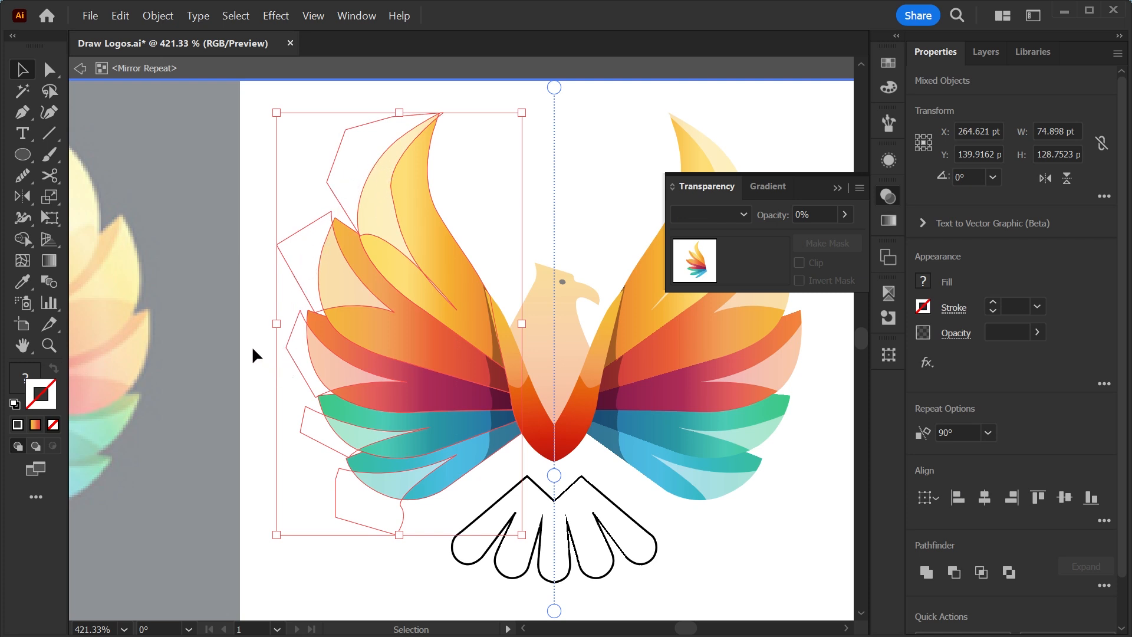
pyautogui.click(186, 192)
pyautogui.moveTo(336, 172); pyautogui.dragTo(459, 260)
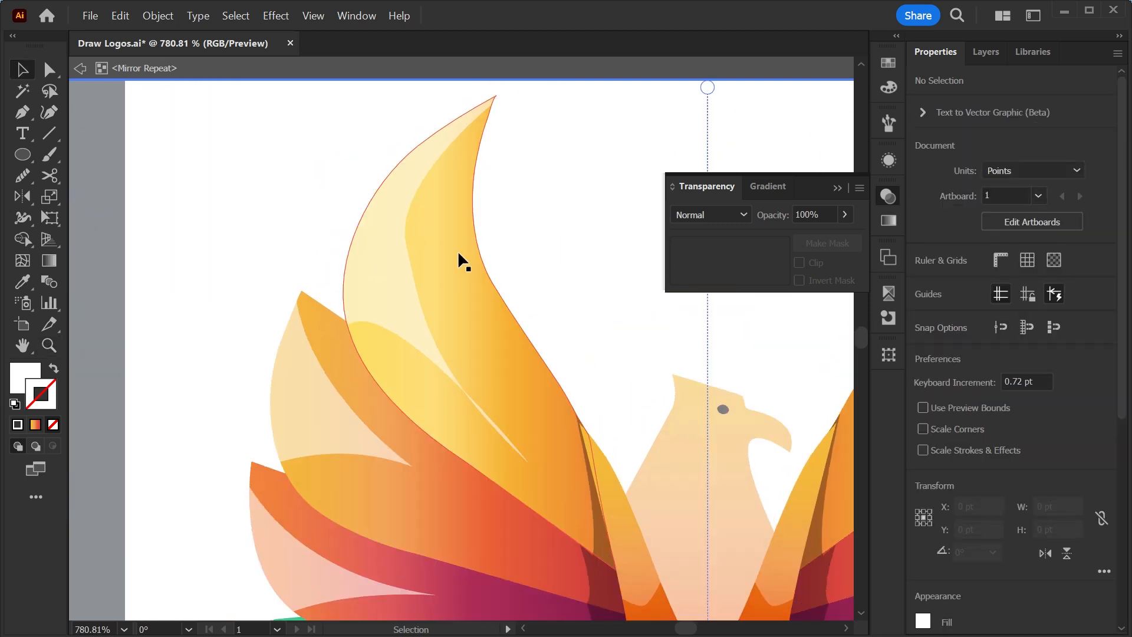
pyautogui.doubleClick(390, 274)
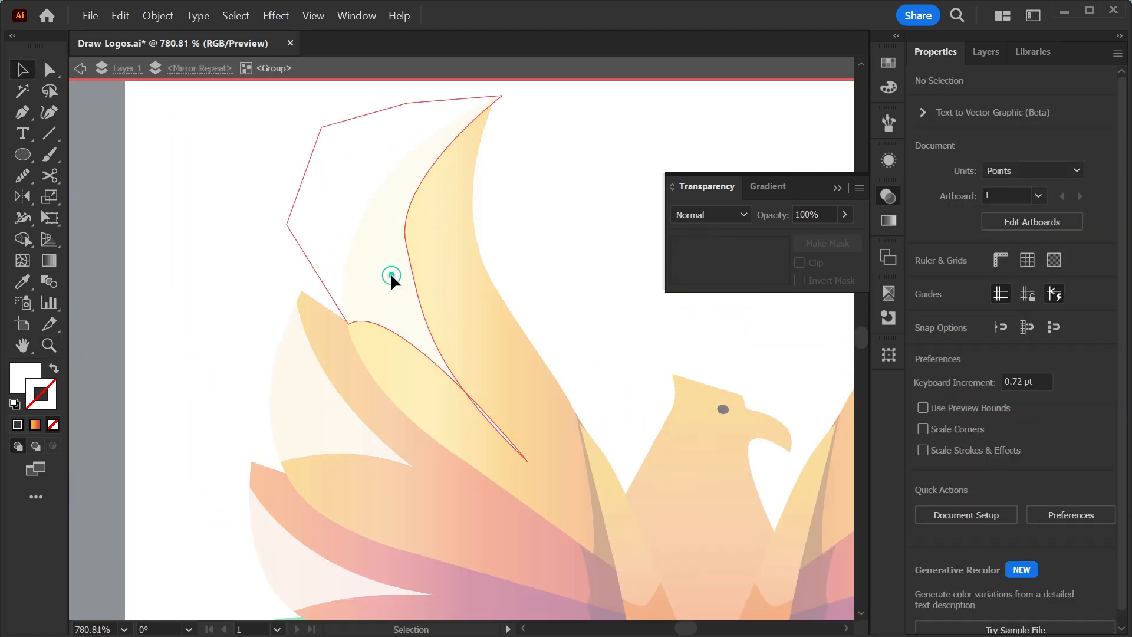
pyautogui.moveTo(387, 271); pyautogui.dragTo(318, 387)
pyautogui.moveTo(328, 458); pyautogui.dragTo(330, 259)
pyautogui.moveTo(327, 409); pyautogui.dragTo(335, 393)
pyautogui.press('a')
pyautogui.moveTo(254, 345); pyautogui.dragTo(260, 339)
pyautogui.moveTo(381, 524); pyautogui.dragTo(379, 320)
pyautogui.press('v')
pyautogui.click(433, 472)
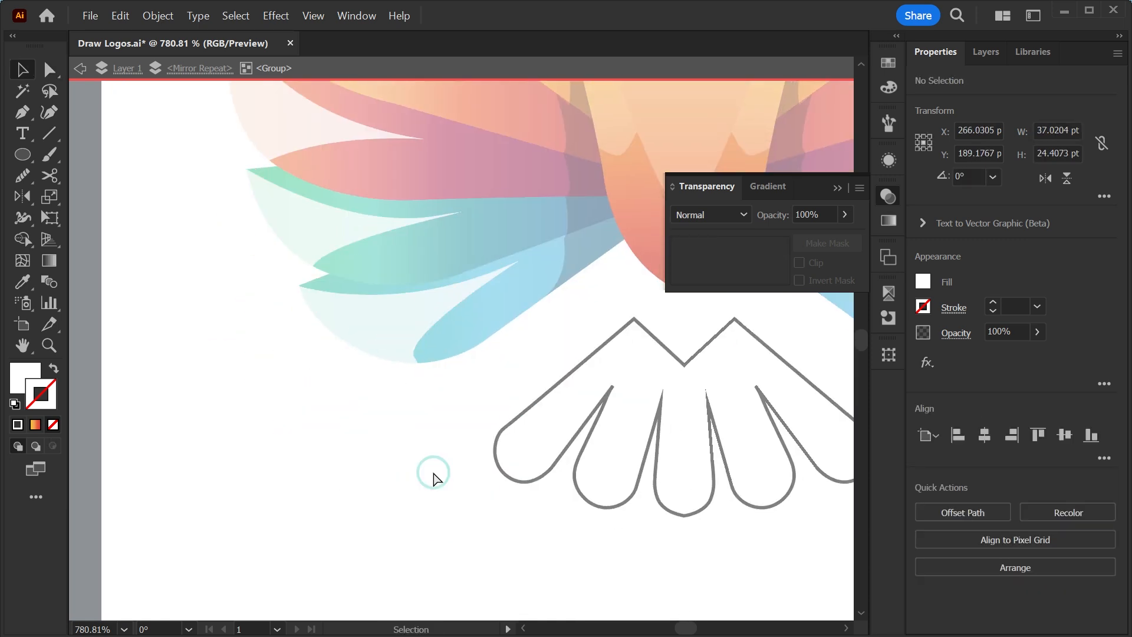
# Trim away the parts of the highlight shapes that extend beyond the left wing's feathers with Shape Builder
pyautogui.scroll(-5, 419, 442)
pyautogui.click(405, 407)
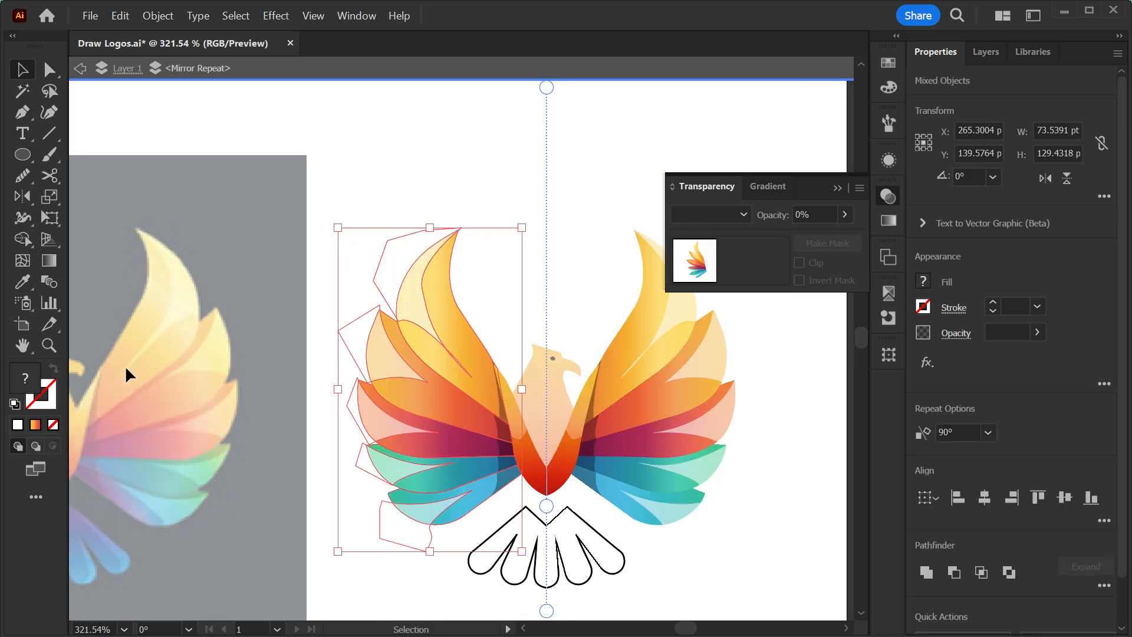
pyautogui.click(23, 240)
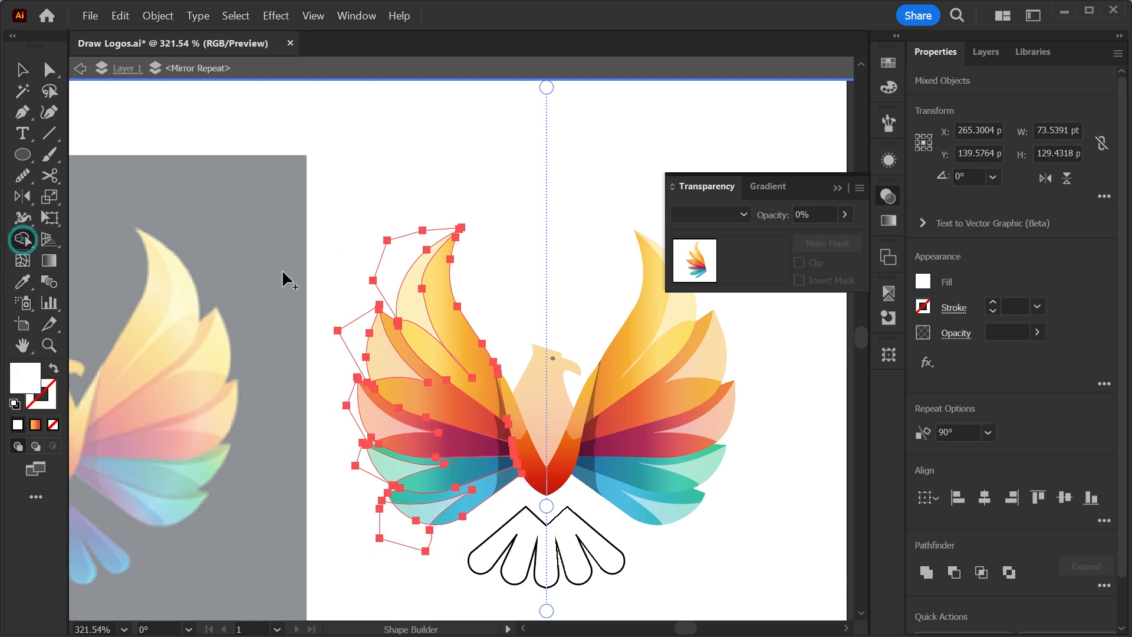
pyautogui.keyDown('alt'); pyautogui.click(395, 260); pyautogui.keyUp('alt')
pyautogui.keyDown('alt'); pyautogui.click(366, 299); pyautogui.keyUp('alt')
pyautogui.keyDown('alt'); pyautogui.click(348, 387); pyautogui.keyUp('alt')
pyautogui.moveTo(355, 407)
pyautogui.mouseDown()
pyautogui.moveTo(349, 433)
pyautogui.moveTo(365, 466)
pyautogui.mouseUp()
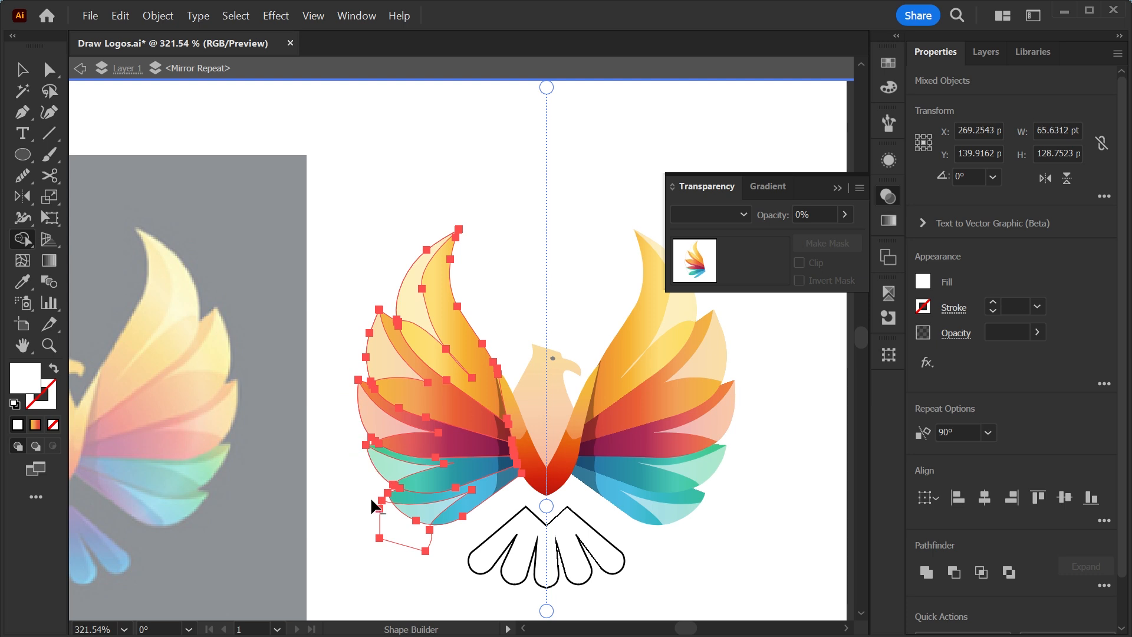
pyautogui.keyDown('alt'); pyautogui.click(390, 511); pyautogui.keyUp('alt')
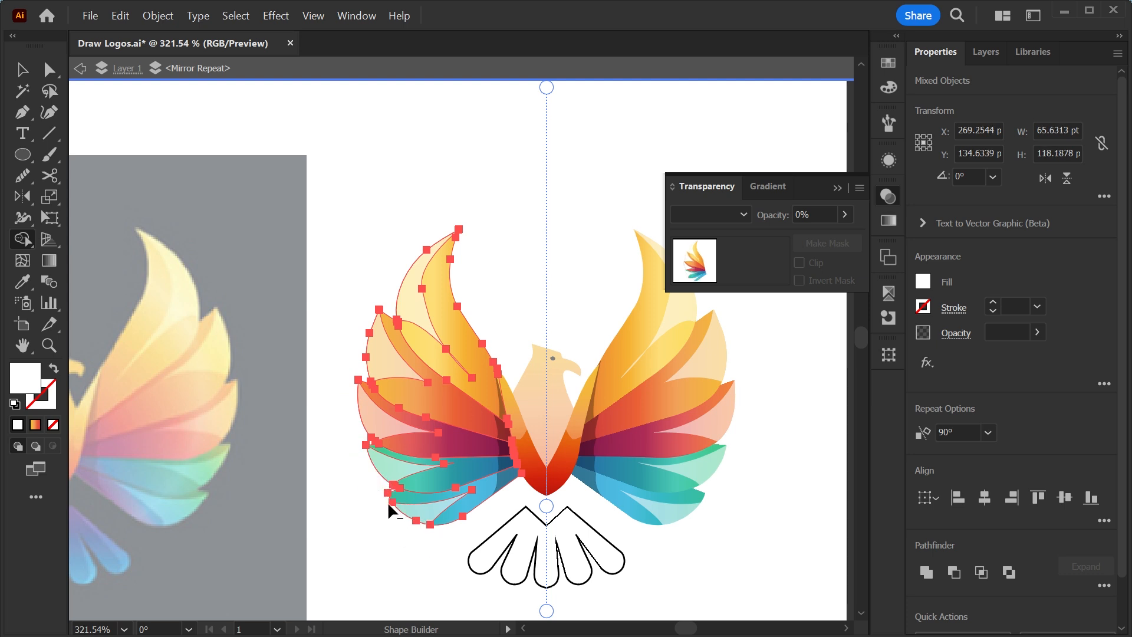
pyautogui.press('v')
pyautogui.moveTo(475, 421); pyautogui.dragTo(493, 444)
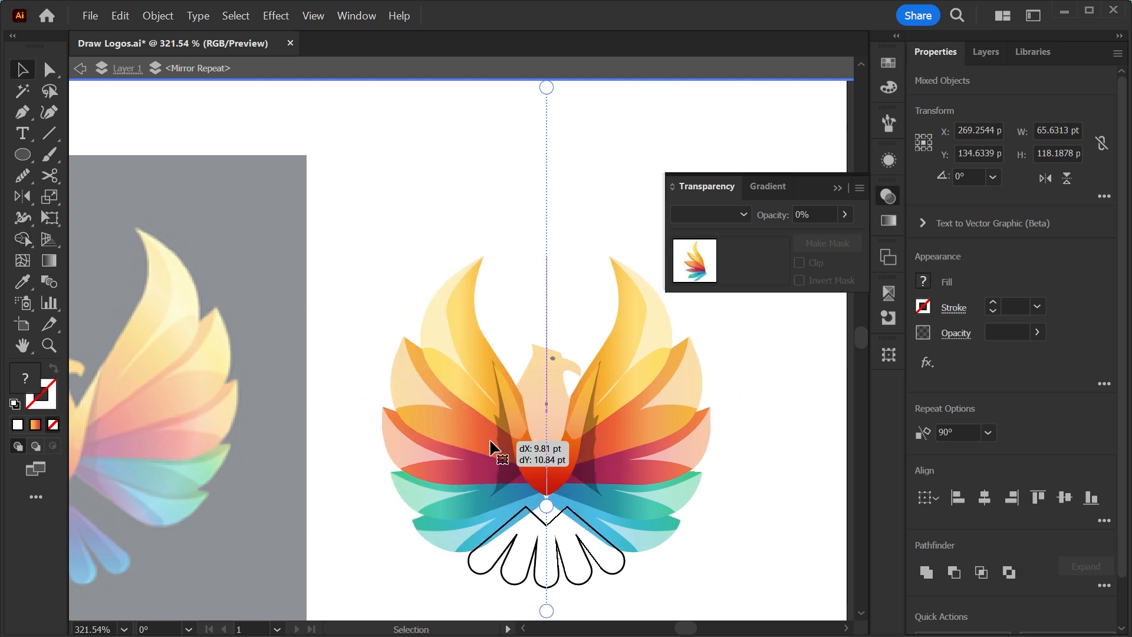
pyautogui.hotkey('ctrl', 'z')
# Delete the anchor point at the end of the thin highlight sliver on the top left feather
pyautogui.press('z')
pyautogui.moveTo(449, 343); pyautogui.dragTo(508, 366)
pyautogui.press('a')
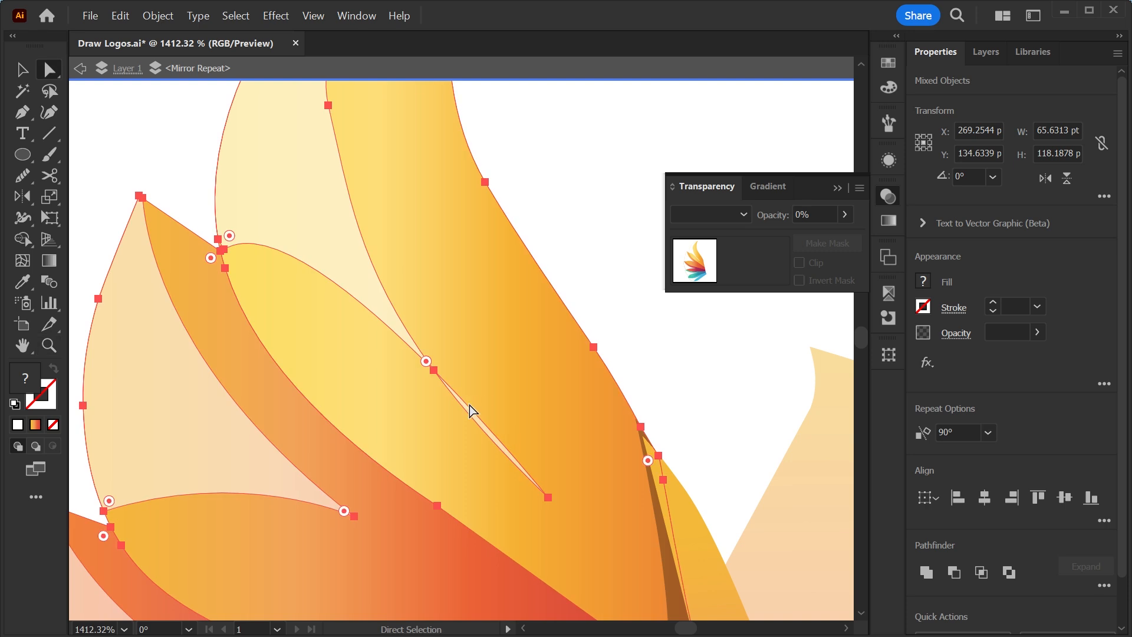
pyautogui.press('p')
pyautogui.click(545, 498)
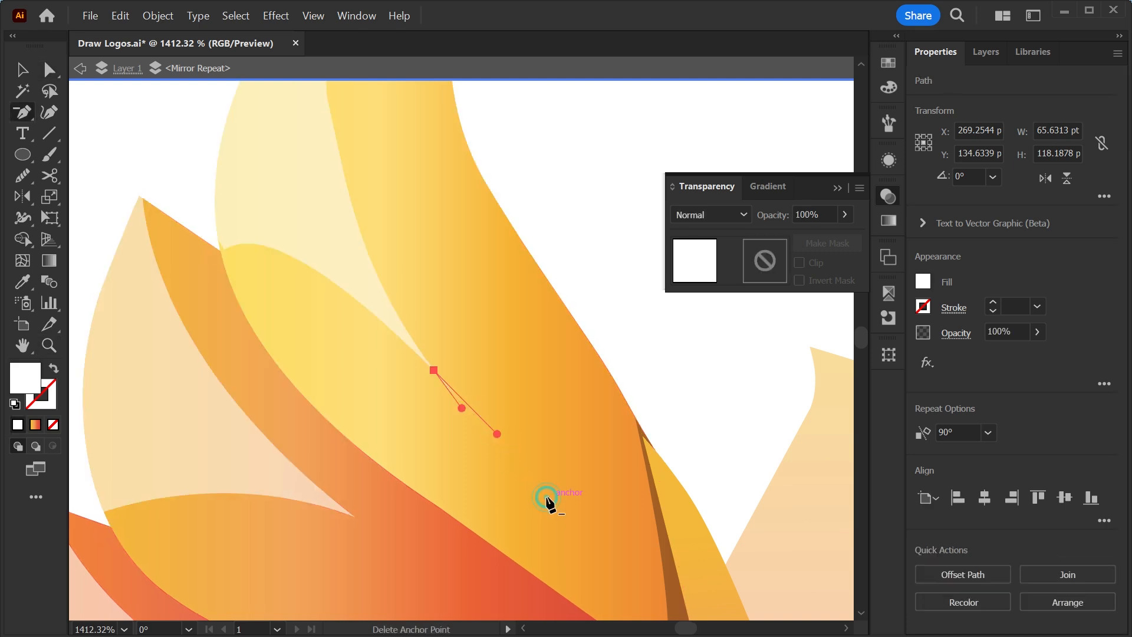
pyautogui.press('v')
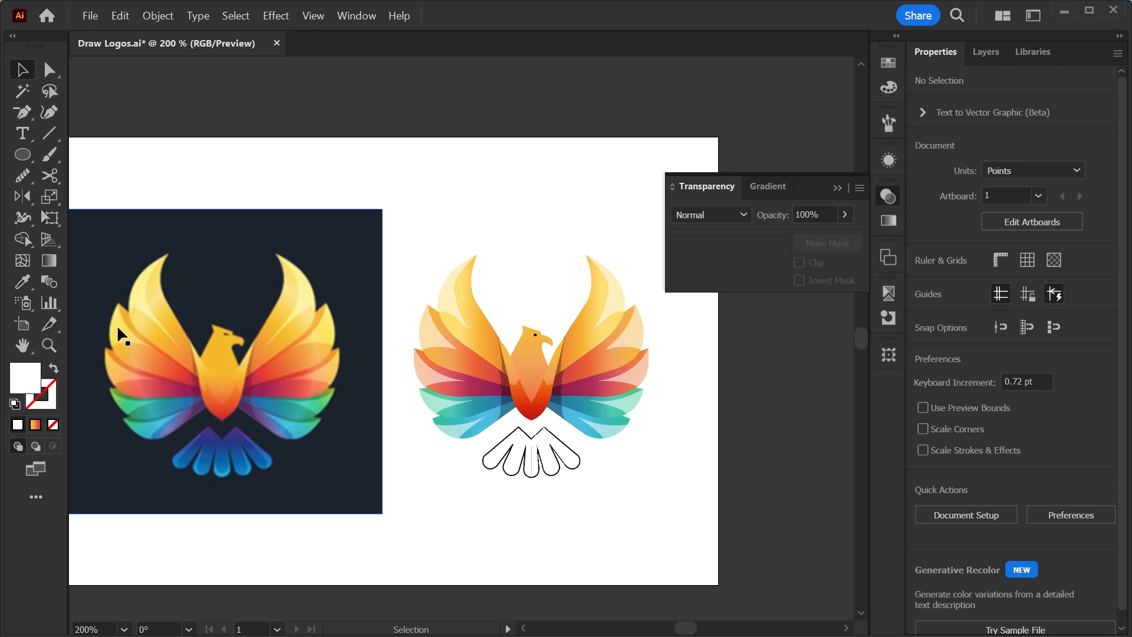
# Inside the mirror repeat, draw a curved shadow path with the Pen tool along the second left feather's highlight, down to the body
pyautogui.press('z')
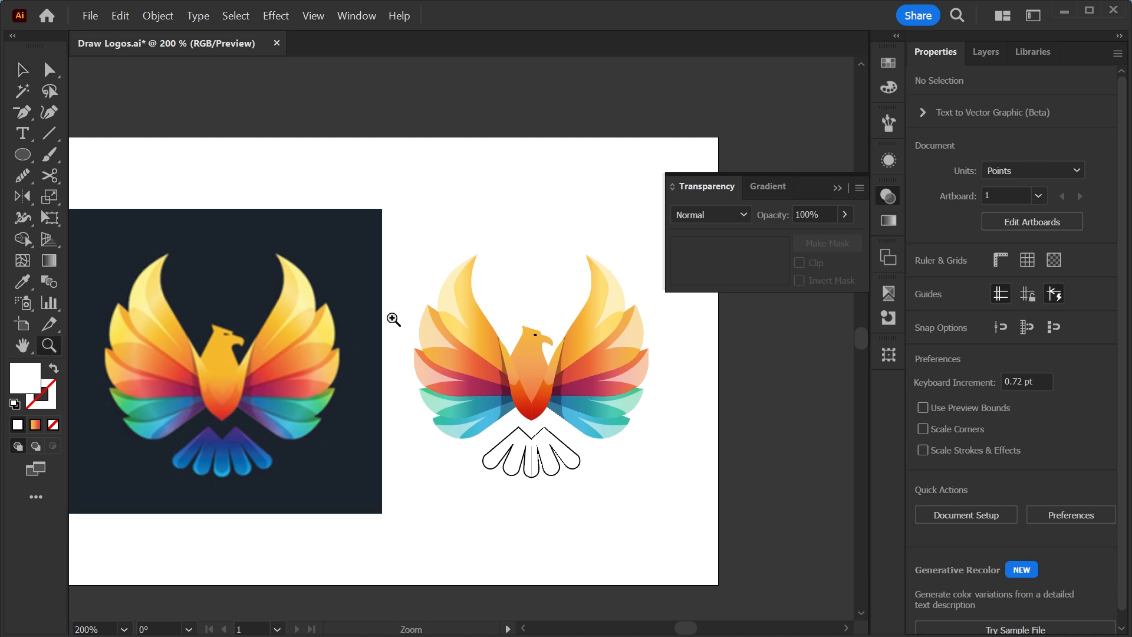
pyautogui.moveTo(481, 291); pyautogui.dragTo(640, 498)
pyautogui.moveTo(566, 507); pyautogui.dragTo(490, 436)
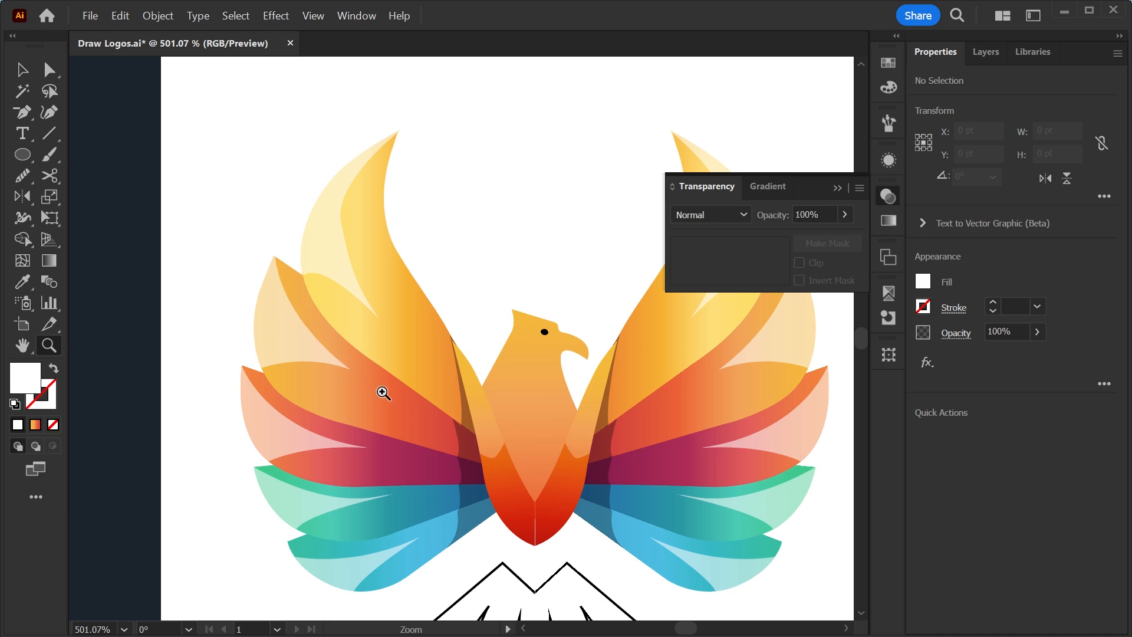
pyautogui.press('v')
pyautogui.click(384, 356)
pyautogui.doubleClick(383, 356)
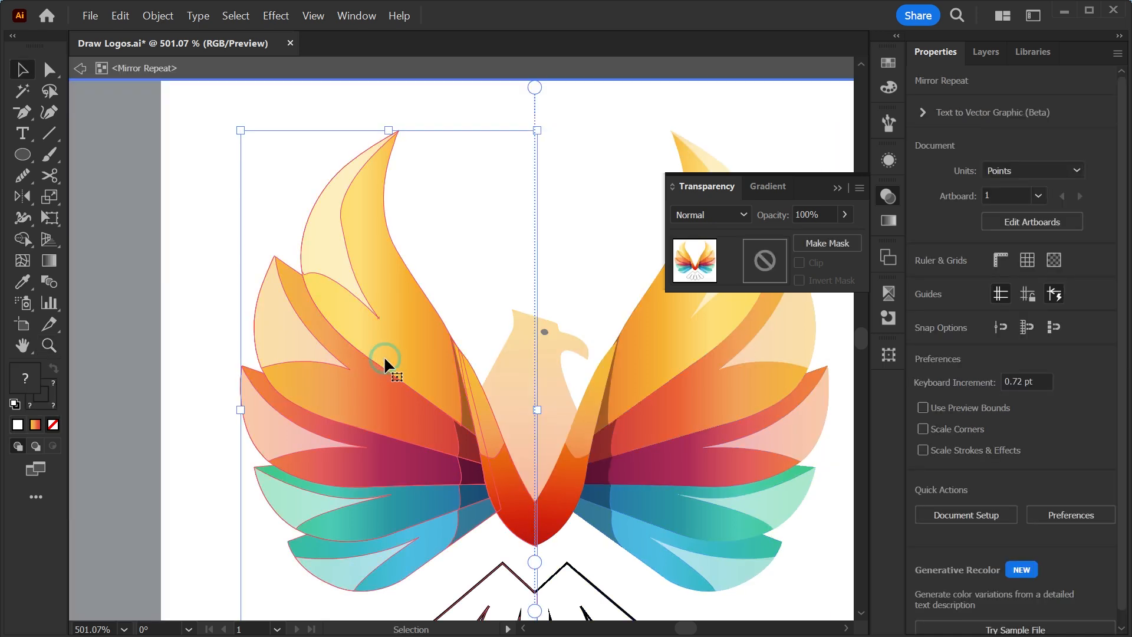
pyautogui.click(26, 111)
pyautogui.moveTo(274, 242); pyautogui.dragTo(425, 418)
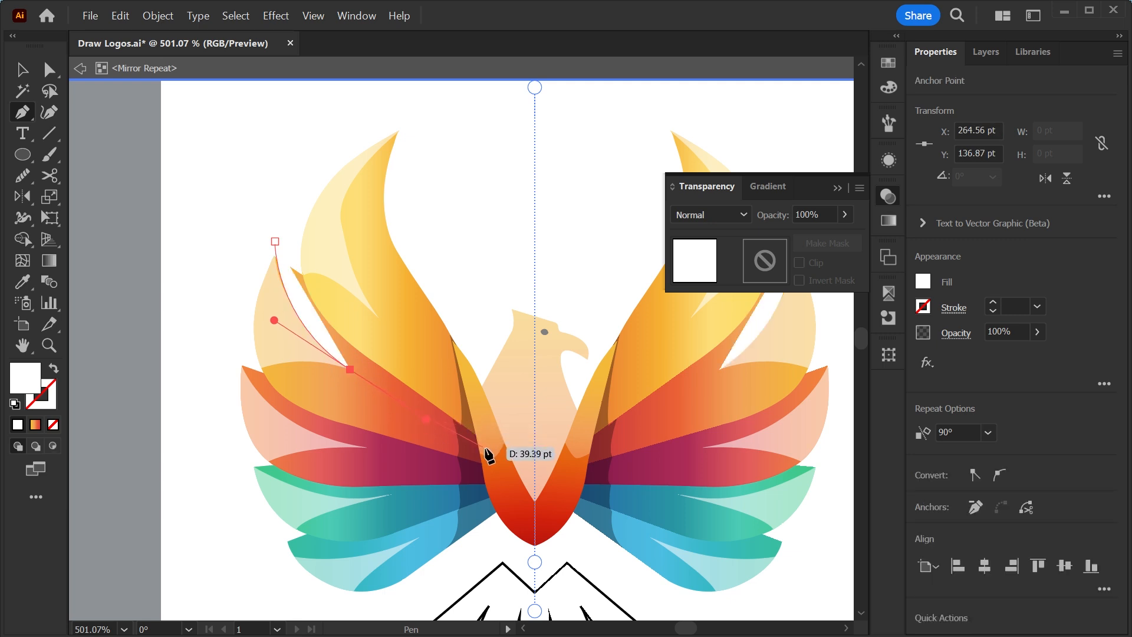
pyautogui.click(479, 454)
pyautogui.press('v')
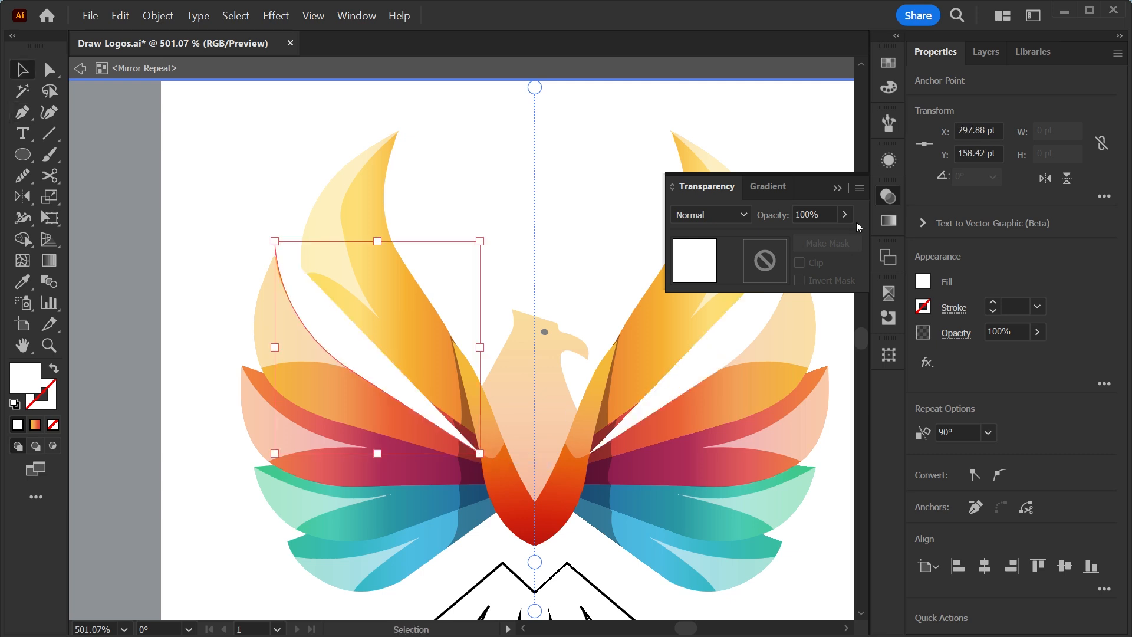
# Fill the new shadow shape with black and set its blend mode to Multiply
pyautogui.click(894, 66)
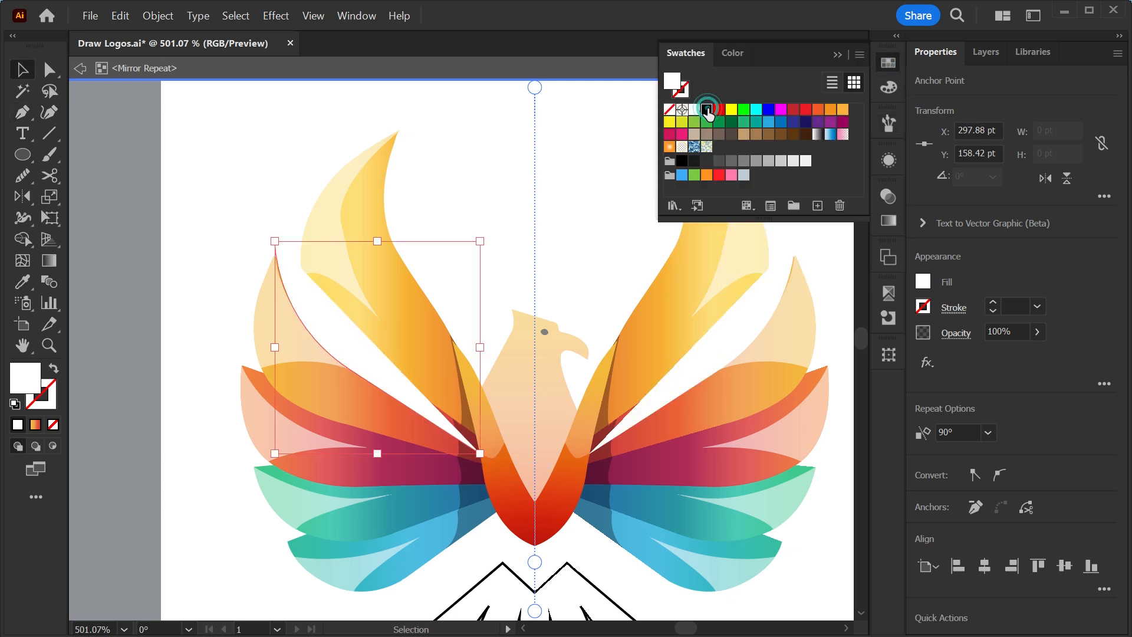
pyautogui.click(707, 110)
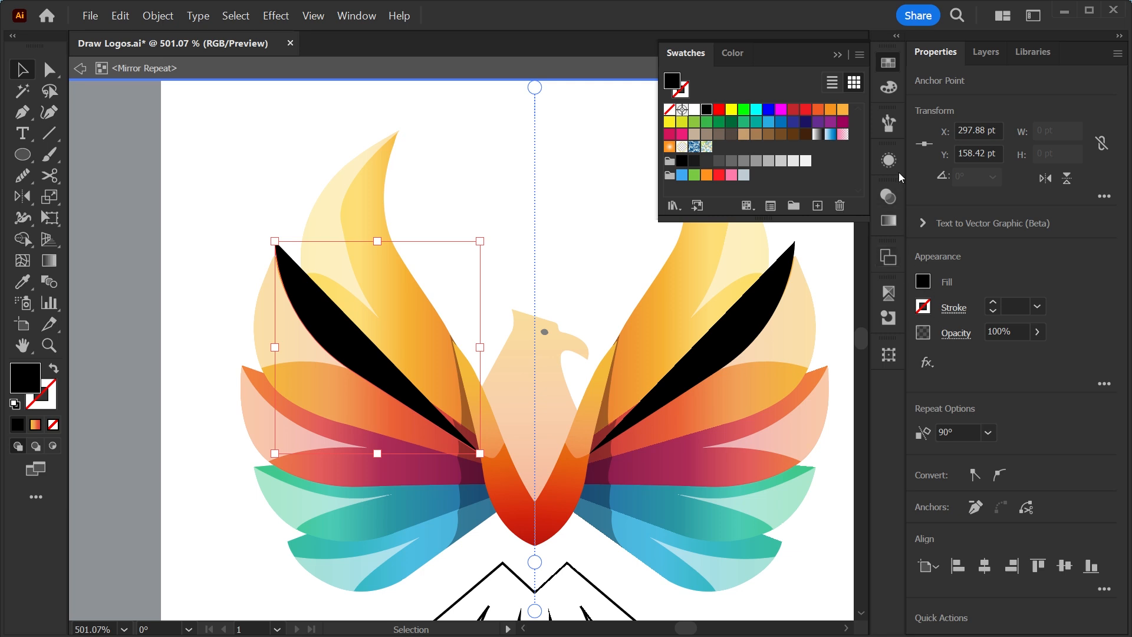
pyautogui.click(889, 197)
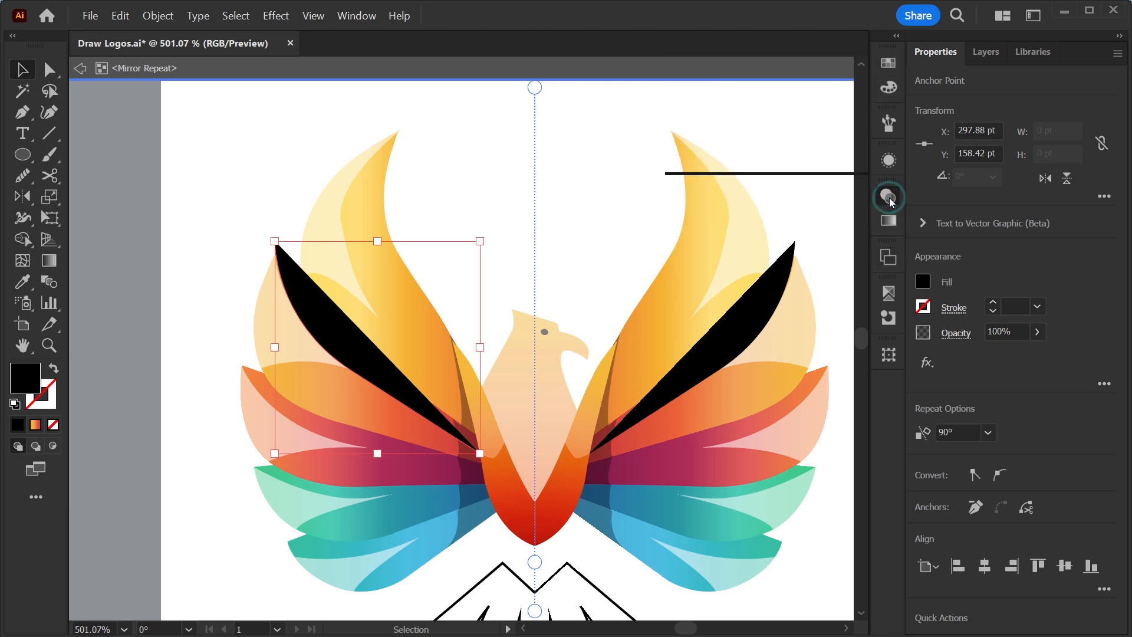
pyautogui.click(743, 217)
pyautogui.click(708, 277)
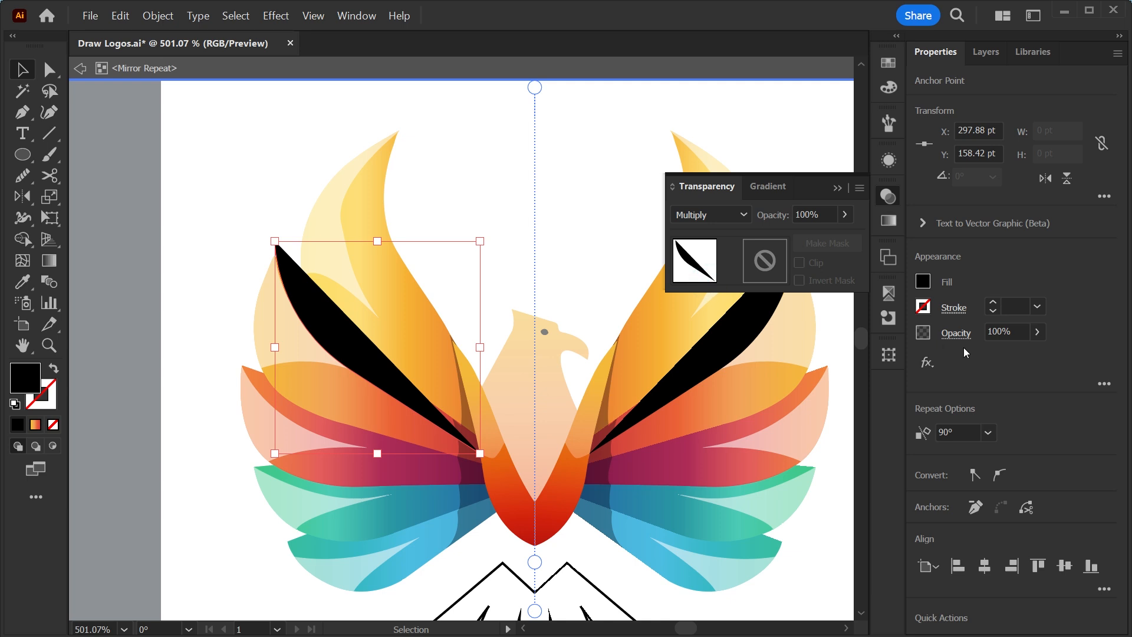
# Set the shadow shape's opacity to 20%
pyautogui.click(1018, 332)
pyautogui.write('30')
pyautogui.doubleClick(1002, 333)
pyautogui.write('20')
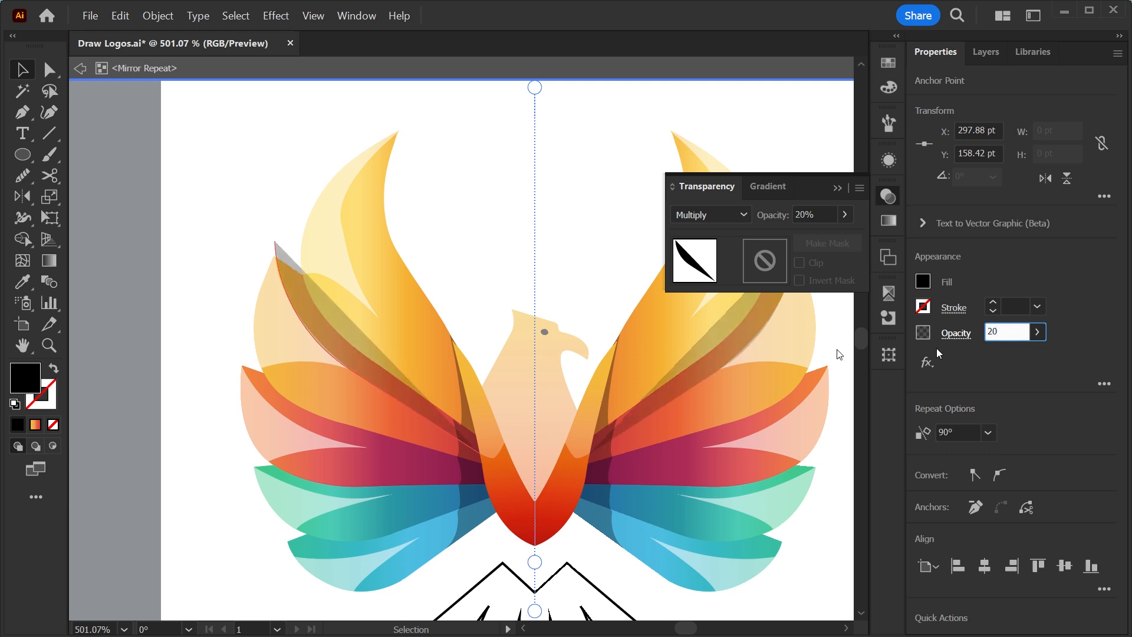
pyautogui.hotkey('ctrl', 'z')
pyautogui.doubleClick(996, 331)
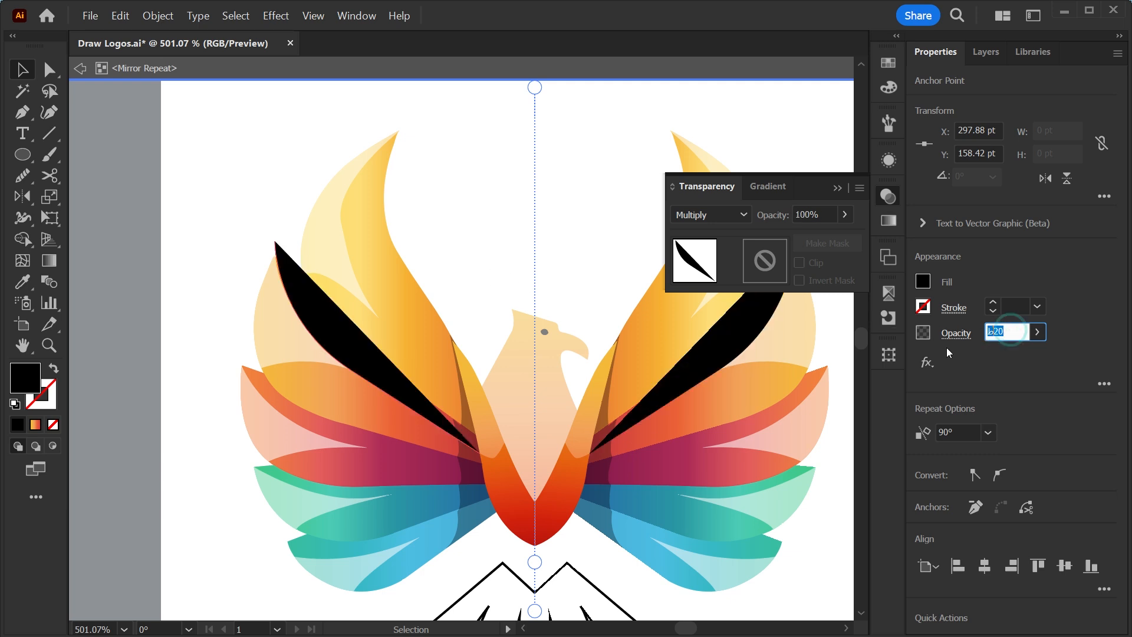
pyautogui.press('Return')
pyautogui.click(450, 239)
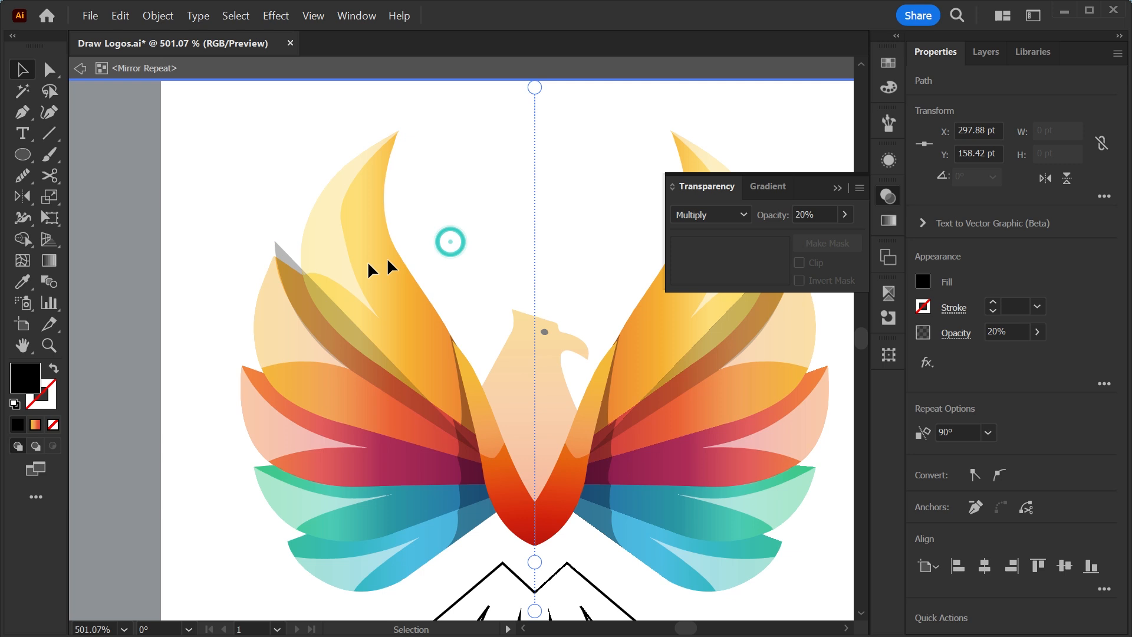
# Reorder the shadow shape so it sits directly in front of the second left feather
pyautogui.click(290, 272)
pyautogui.press('ctrl')
pyautogui.hotkey('ctrl', '[')
pyautogui.hotkey('ctrl', '[')
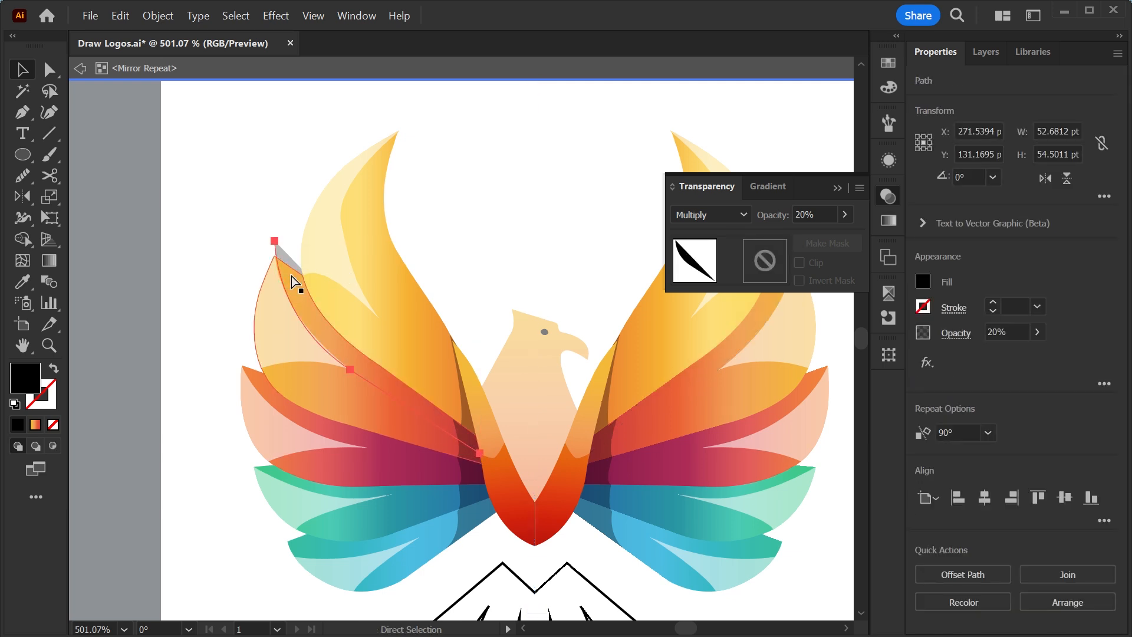
pyautogui.hotkey('ctrl', ']')
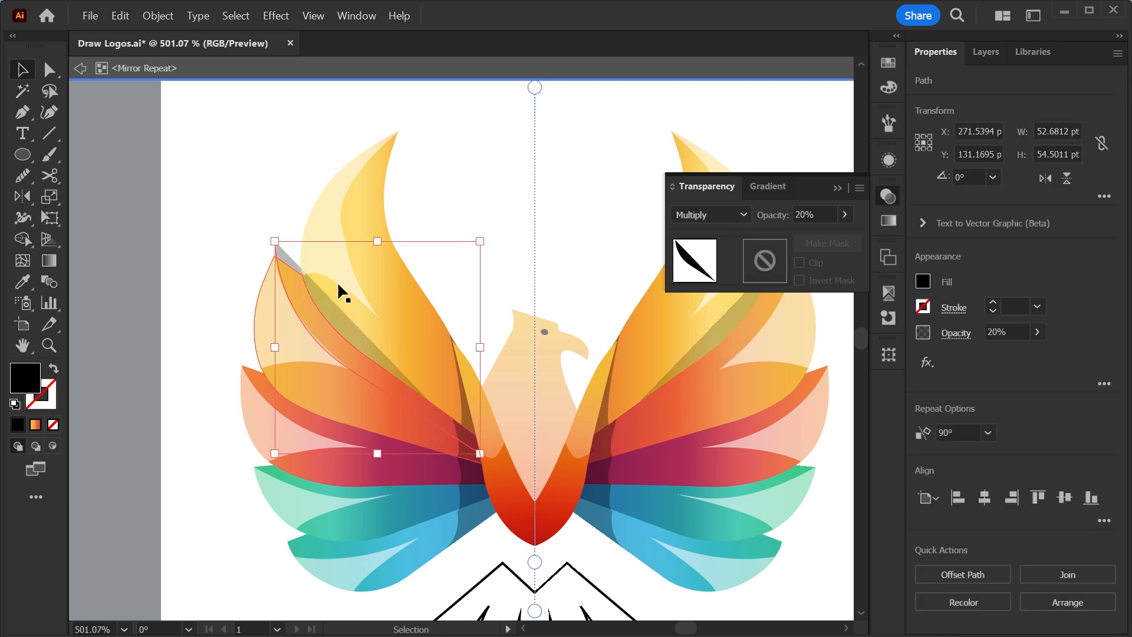
# Select the shadow and the second feather and remove the shadow area outside the feather with Shape Builder
pyautogui.scroll(3, 337, 281)
pyautogui.keyDown('shift'); pyautogui.click(222, 333); pyautogui.keyUp('shift')
pyautogui.moveTo(222, 333); pyautogui.dragTo(240, 285)
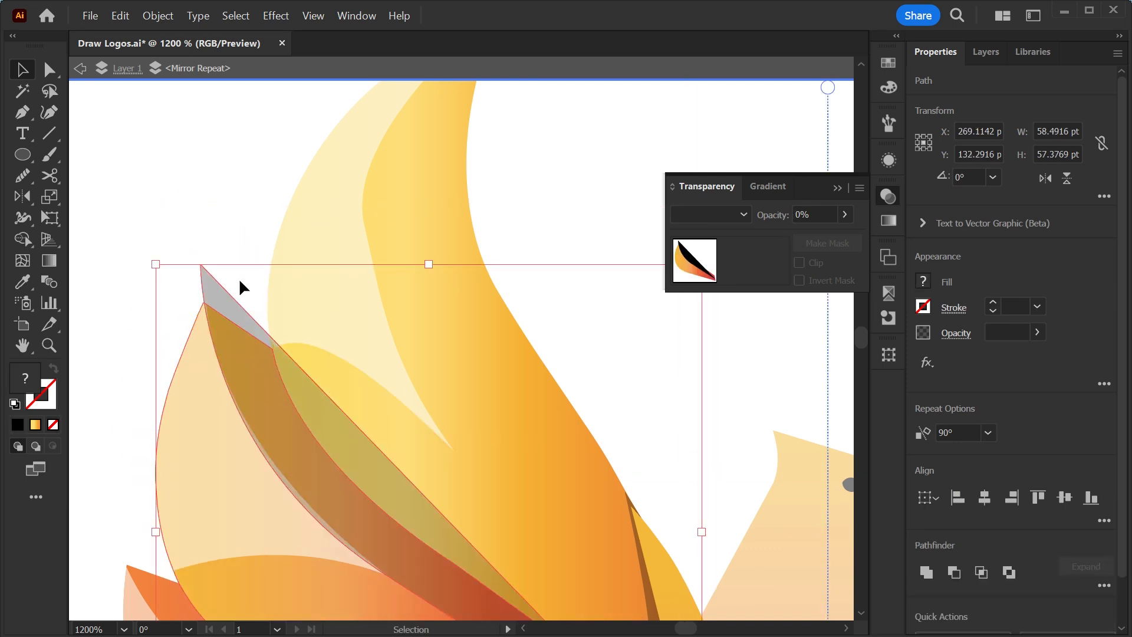
pyautogui.scroll(-4, 276, 177)
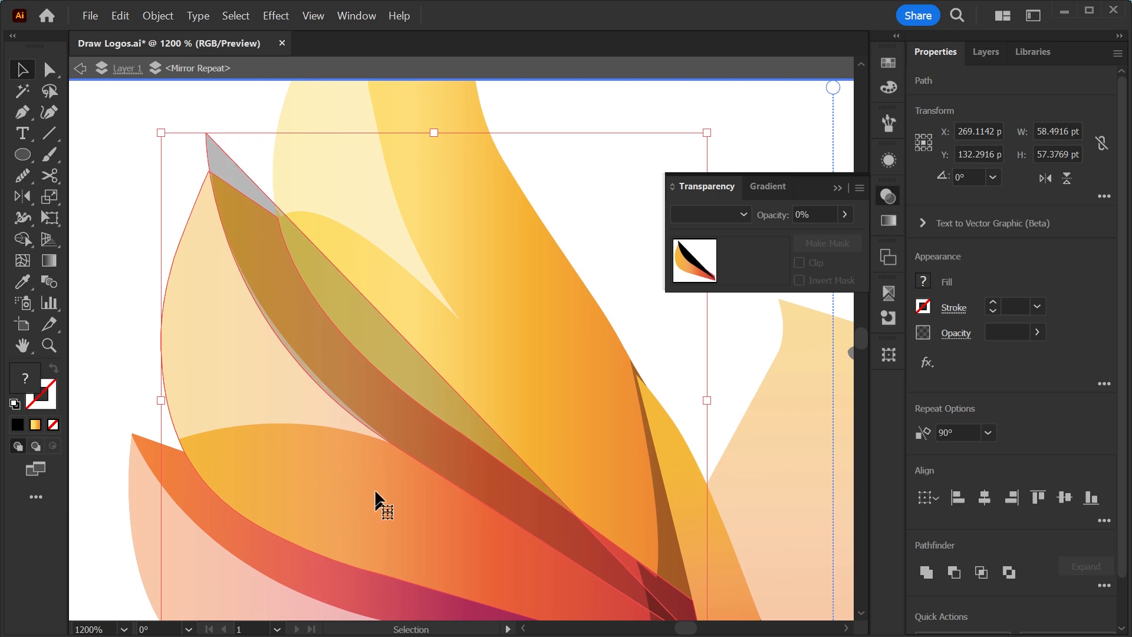
pyautogui.click(23, 239)
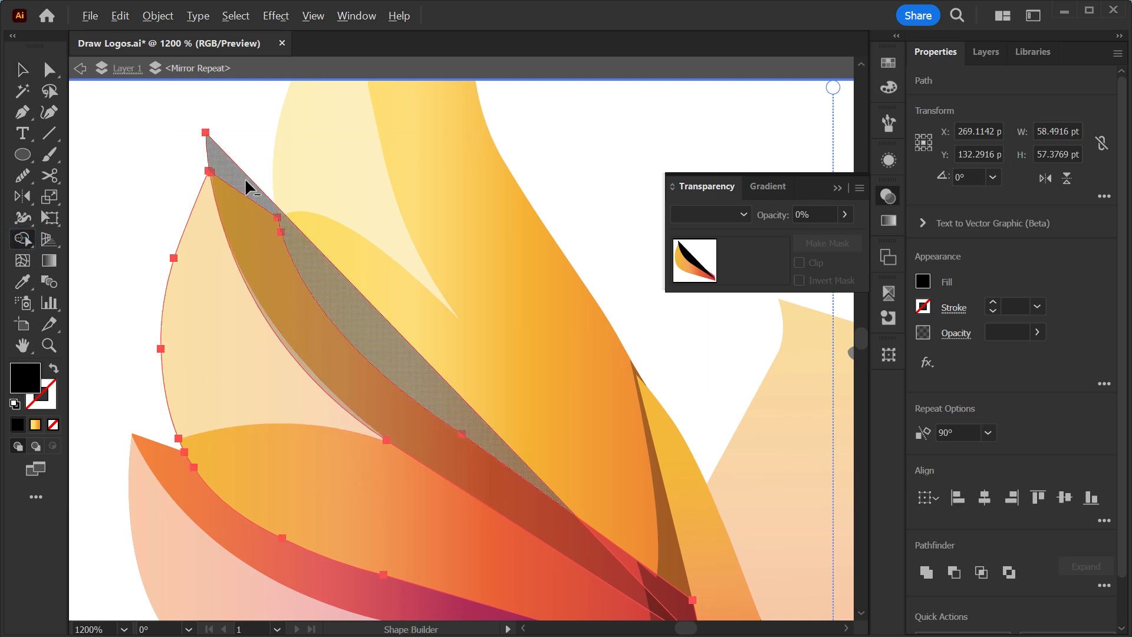
pyautogui.keyDown('alt'); pyautogui.click(246, 183); pyautogui.keyUp('alt')
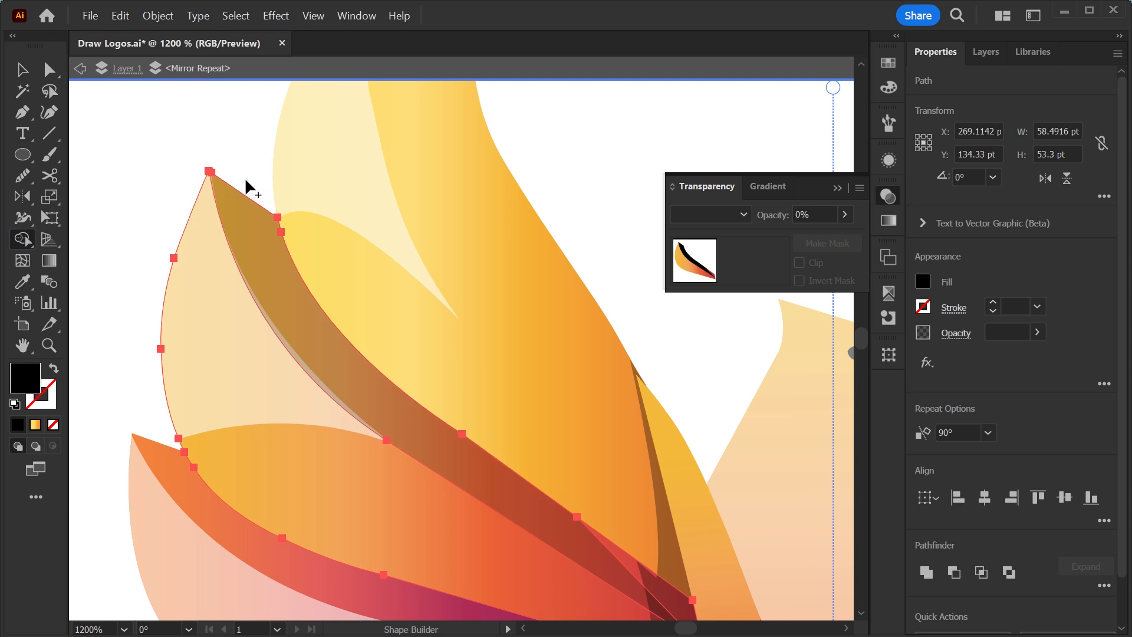
pyautogui.press('v')
# Fine-tune the trimmed shadow's anchor points along the second feather, and exit the mirror repeat
pyautogui.scroll(-10, 475, 361)
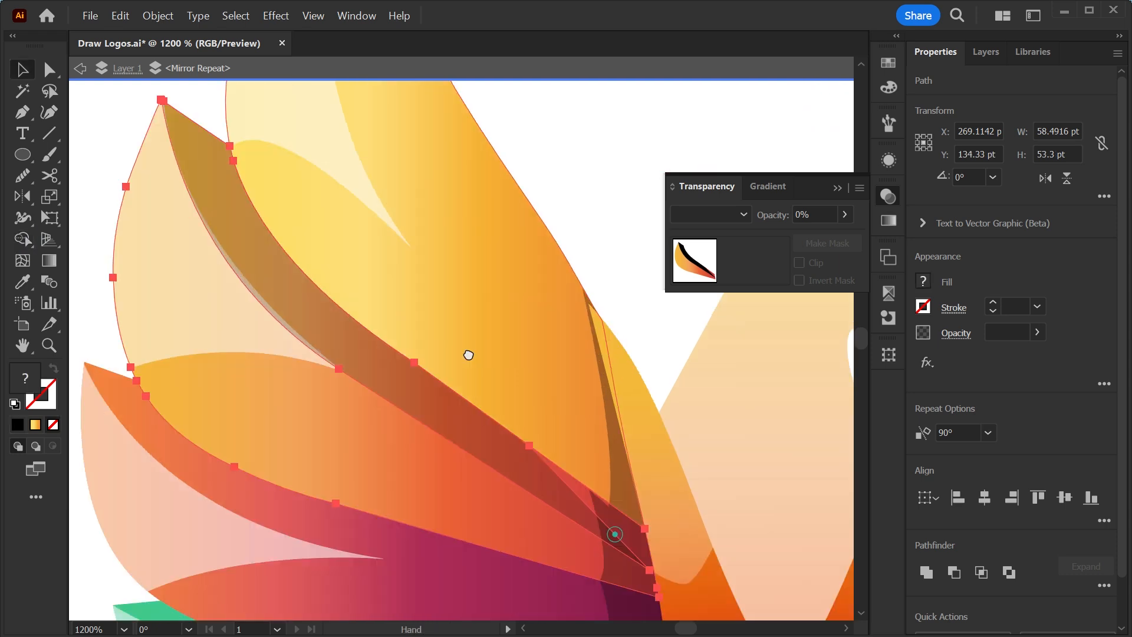
pyautogui.press('a')
pyautogui.moveTo(381, 295); pyautogui.dragTo(498, 377)
pyautogui.moveTo(502, 417); pyautogui.dragTo(505, 415)
pyautogui.press('v')
pyautogui.press('Escape')
pyautogui.hotkey('ctrl', '0')
pyautogui.click(457, 476)
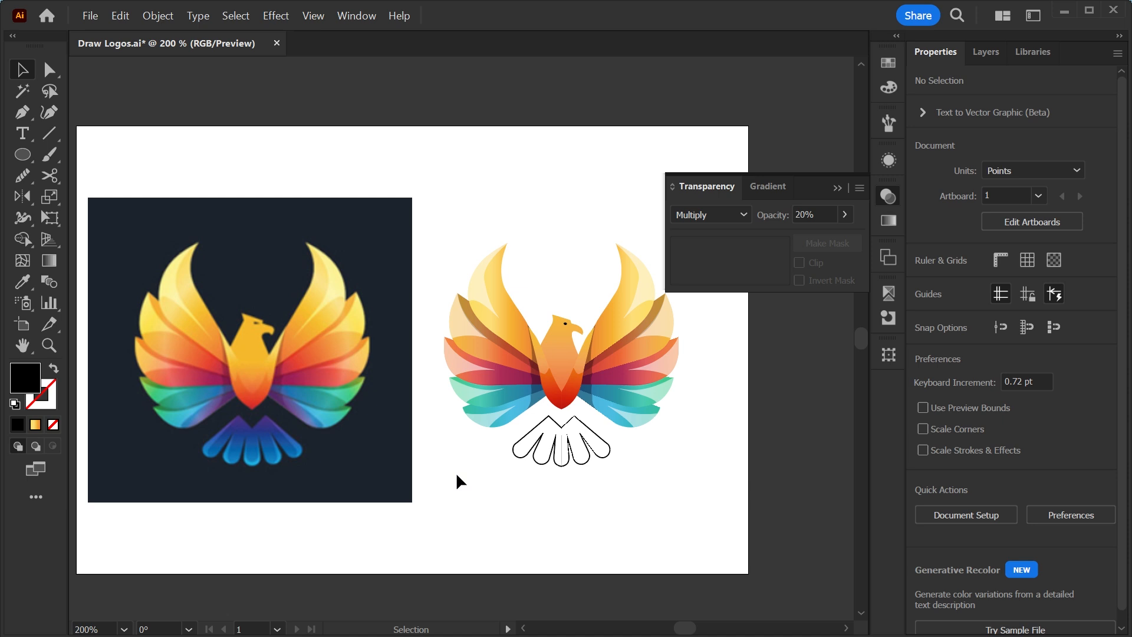
pyautogui.click(496, 394)
pyautogui.click(479, 457)
pyautogui.click(499, 341)
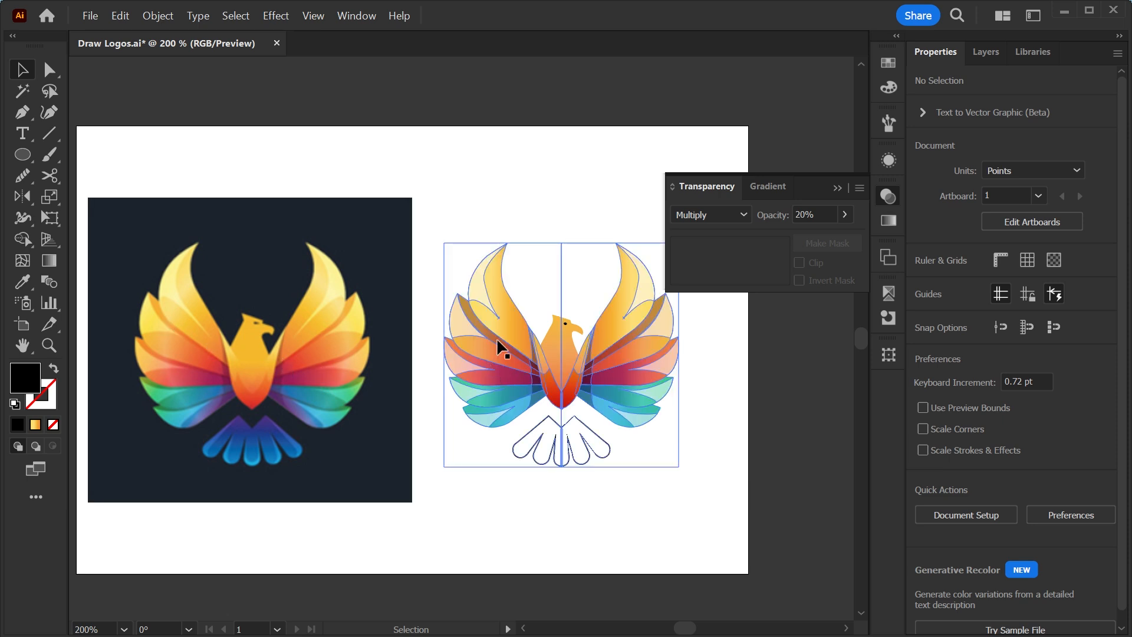
# Enter the mirror repeat and draw a black shadow shape over the upper part of the third left feather with the Pen tool
pyautogui.hotkey('ctrl', 'space')
pyautogui.moveTo(464, 487); pyautogui.dragTo(574, 398)
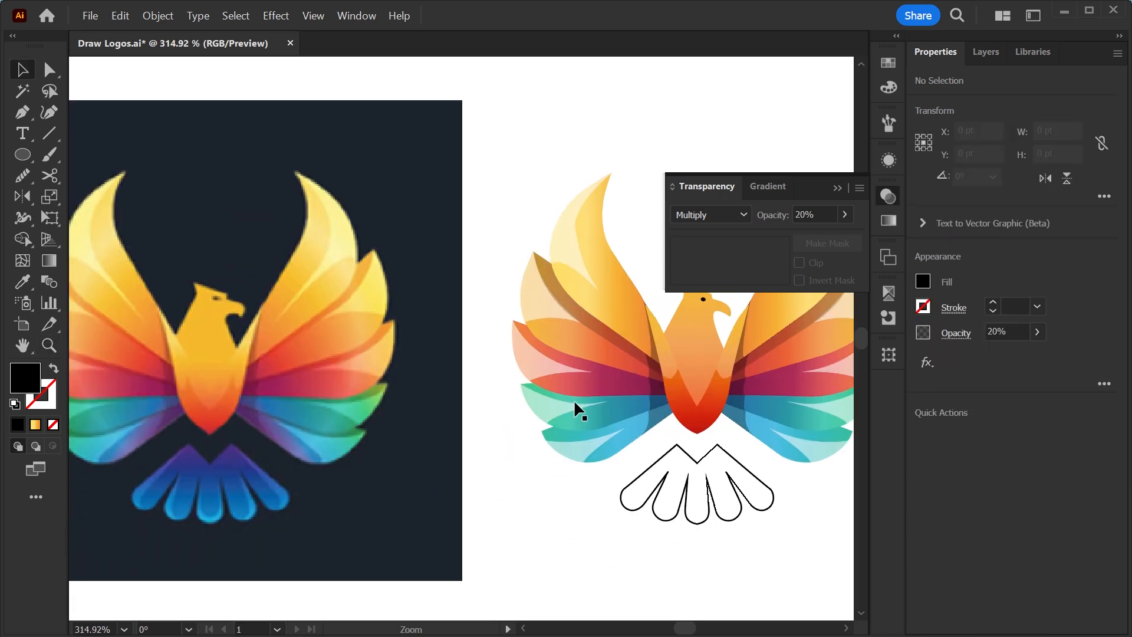
pyautogui.press('space')
pyautogui.moveTo(533, 415); pyautogui.dragTo(546, 440)
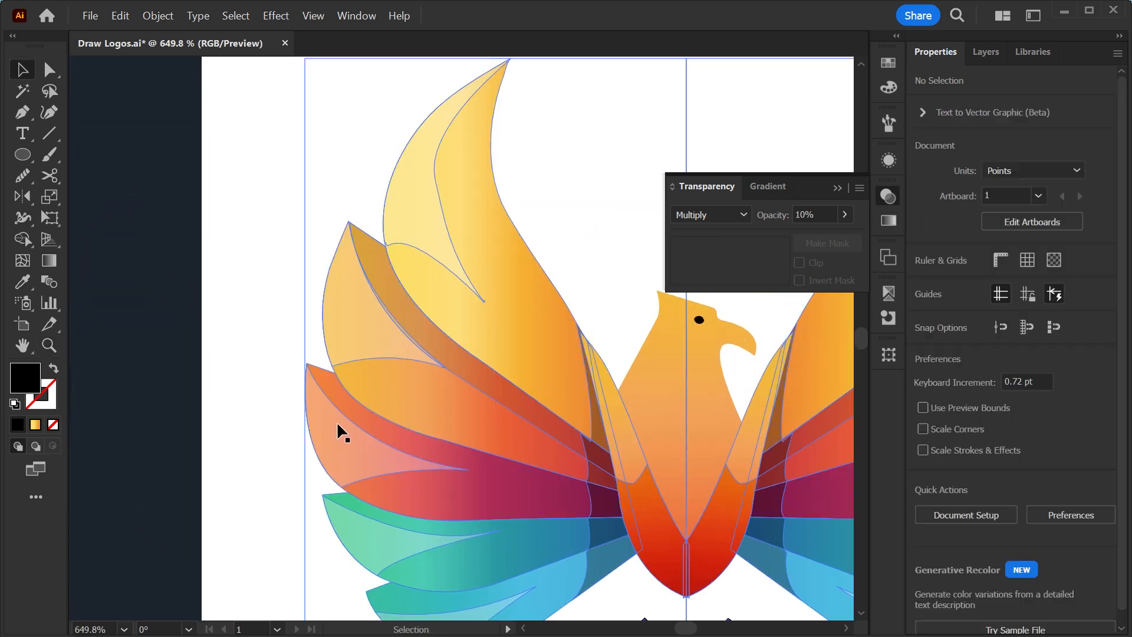
pyautogui.doubleClick(338, 422)
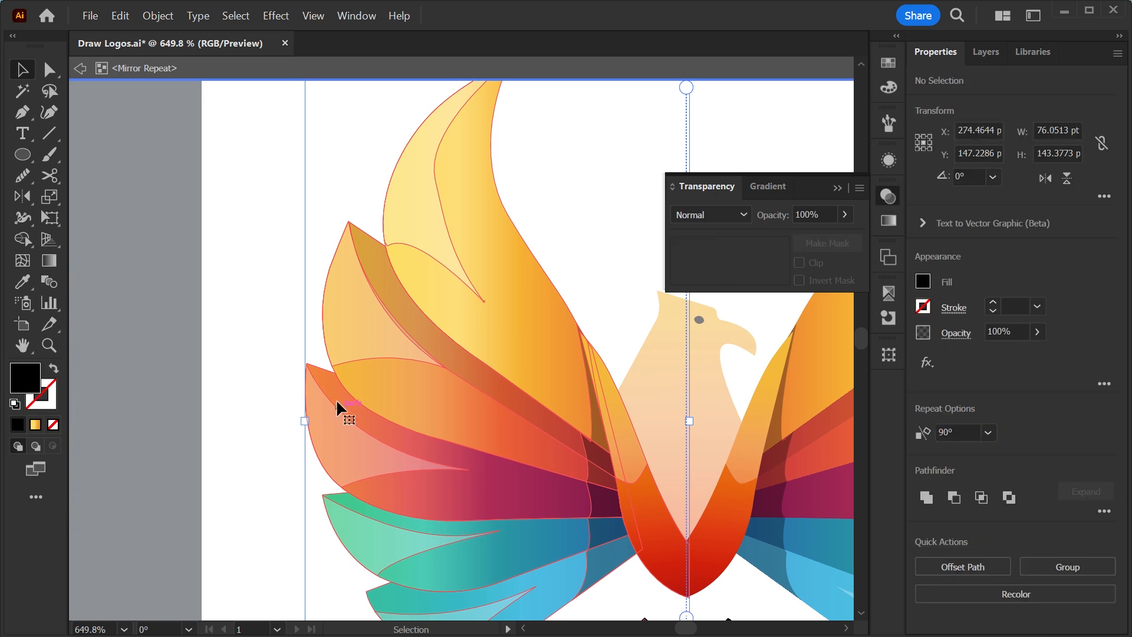
pyautogui.click(23, 112)
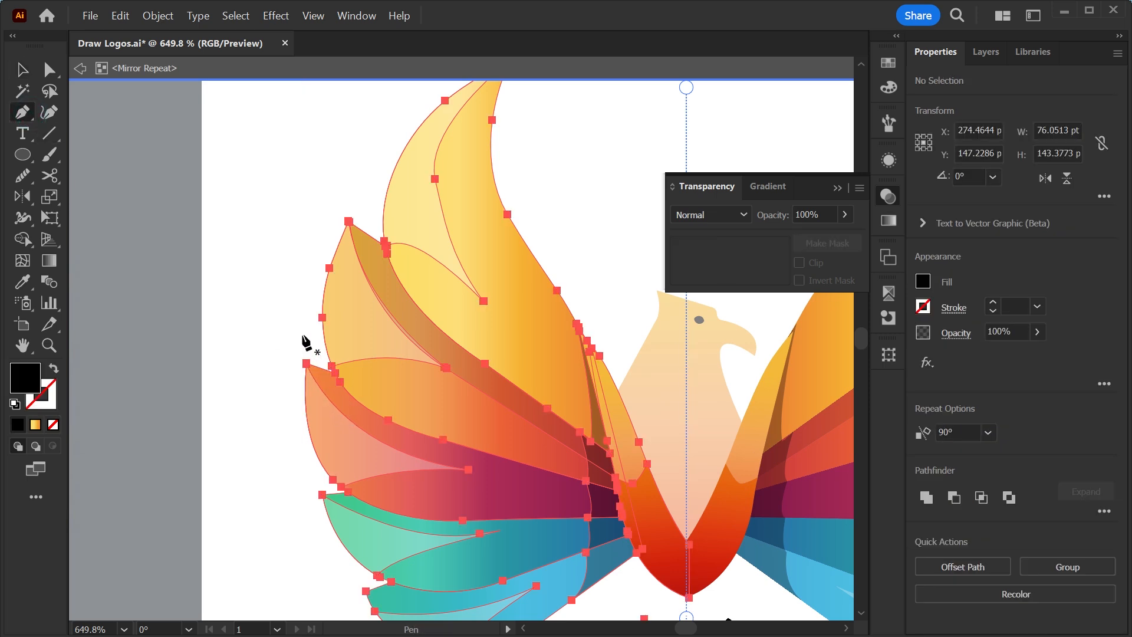
pyautogui.moveTo(302, 335); pyautogui.dragTo(308, 358)
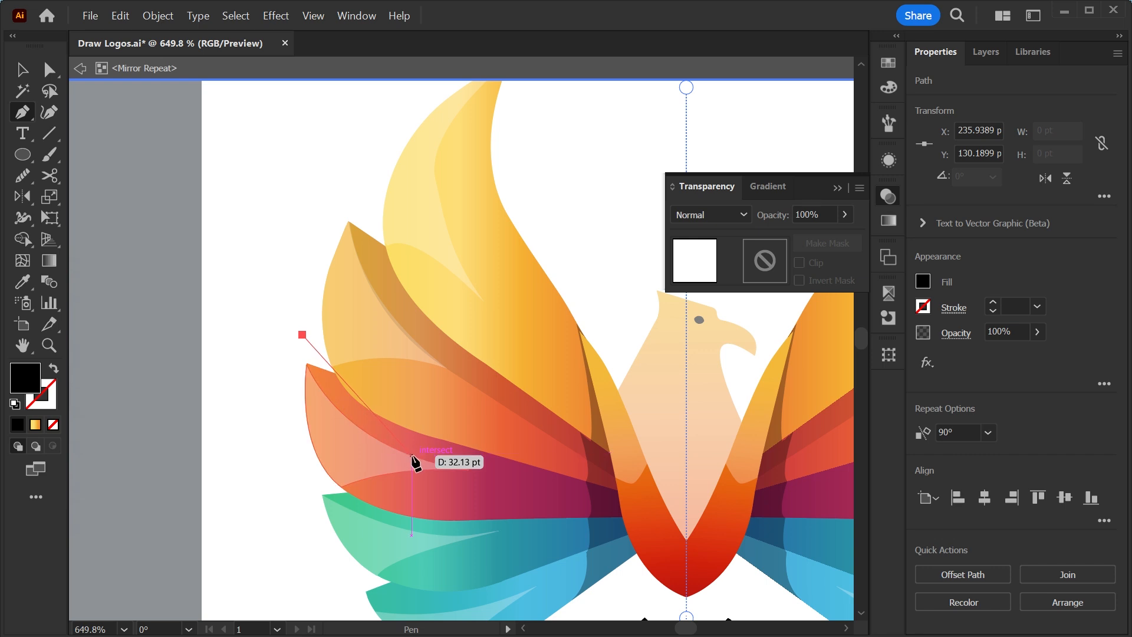
pyautogui.moveTo(411, 455); pyautogui.dragTo(512, 486)
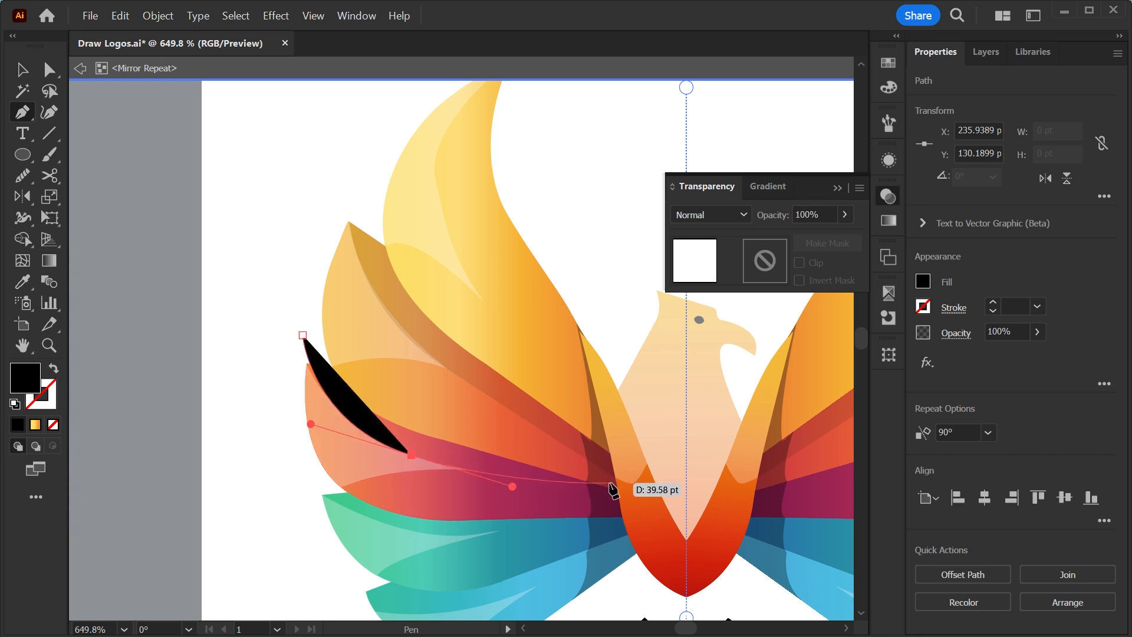
pyautogui.click(411, 456)
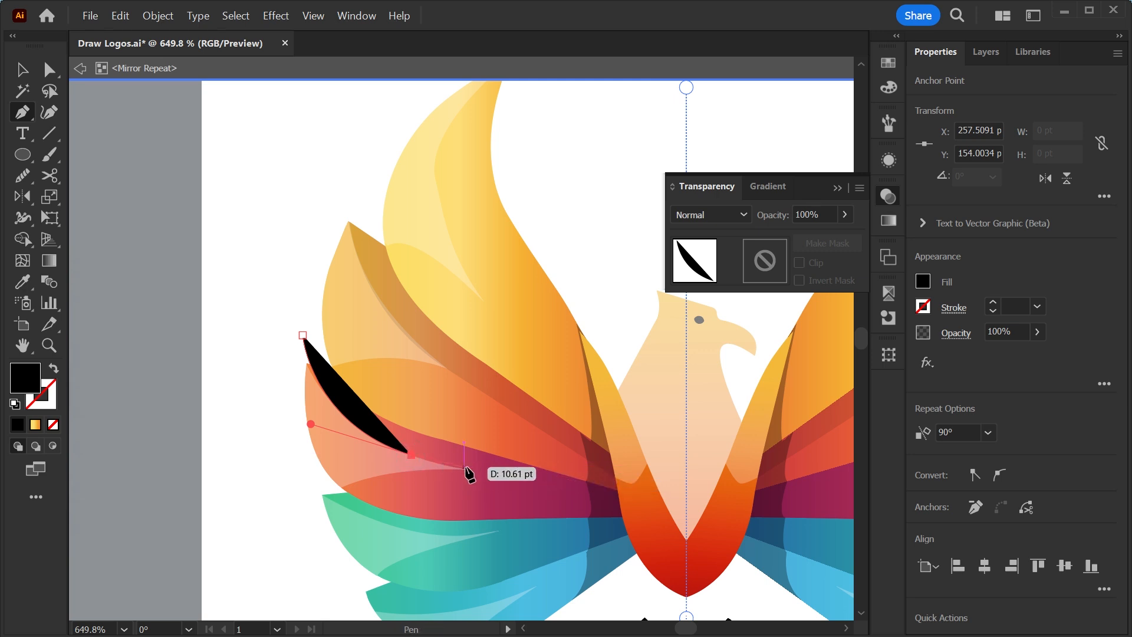
pyautogui.moveTo(468, 472); pyautogui.dragTo(484, 471)
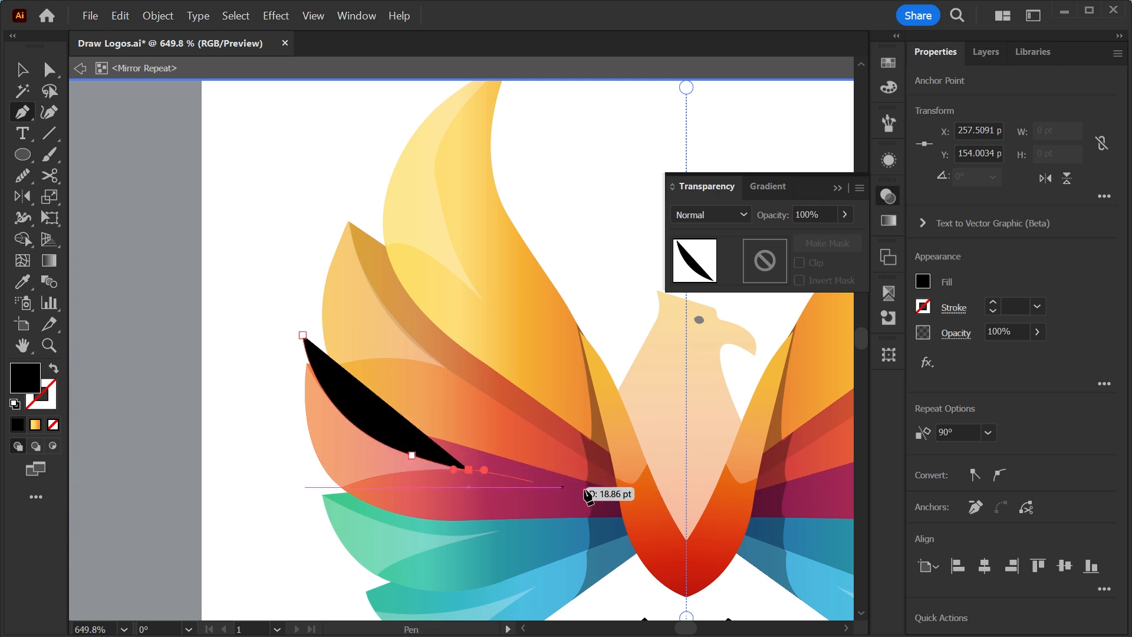
pyautogui.click(617, 489)
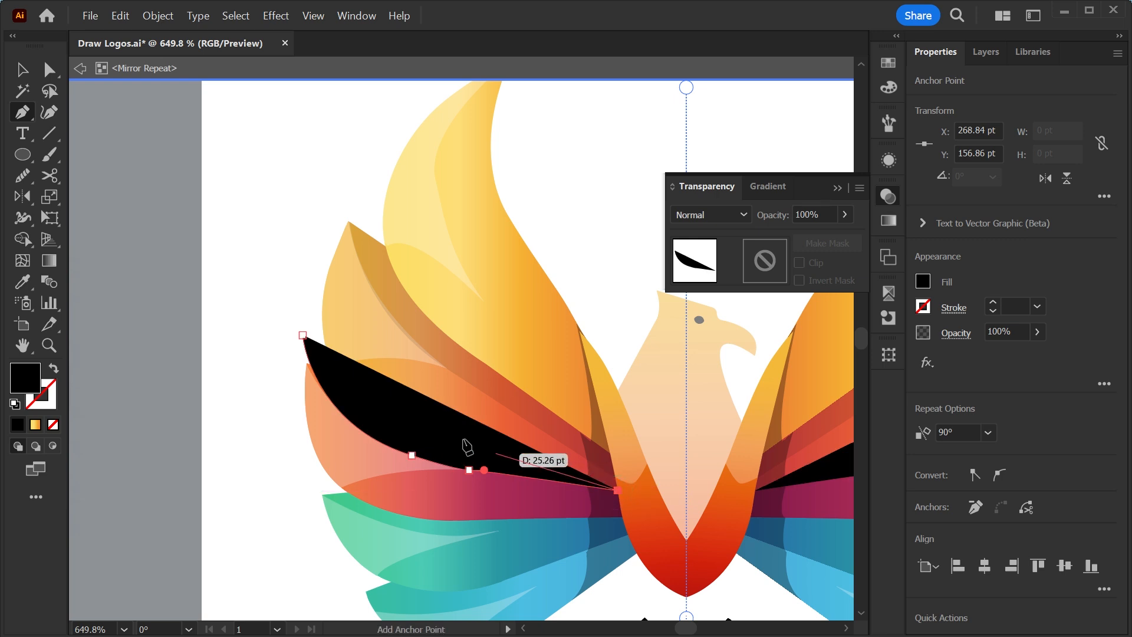
pyautogui.click(303, 336)
pyautogui.press('v')
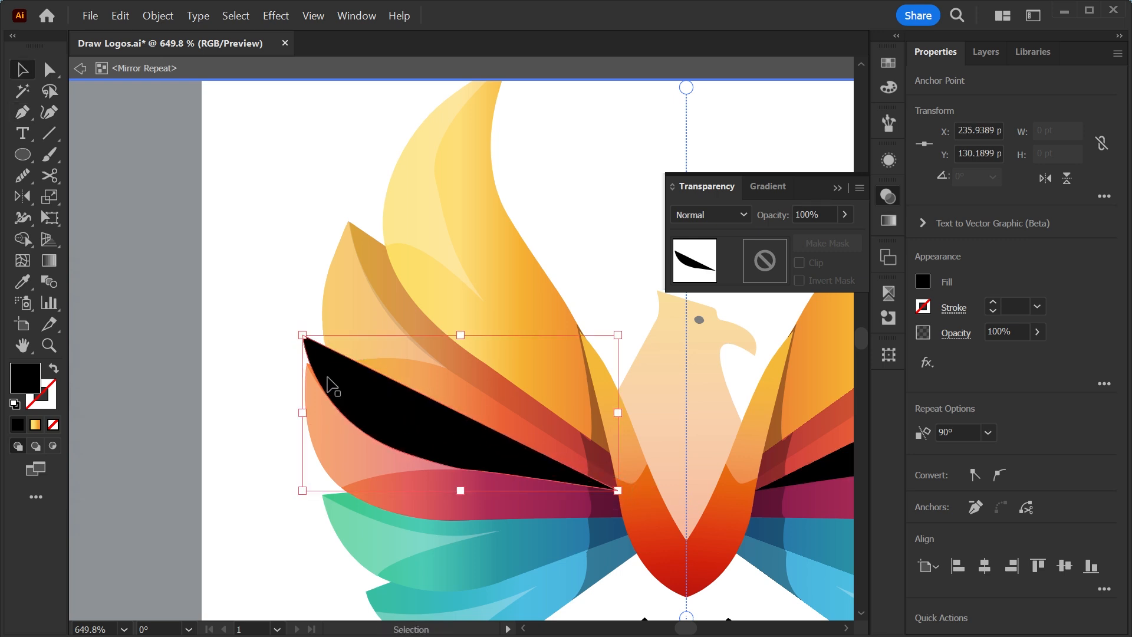
pyautogui.keyDown('shift'); pyautogui.click(406, 501); pyautogui.keyUp('shift')
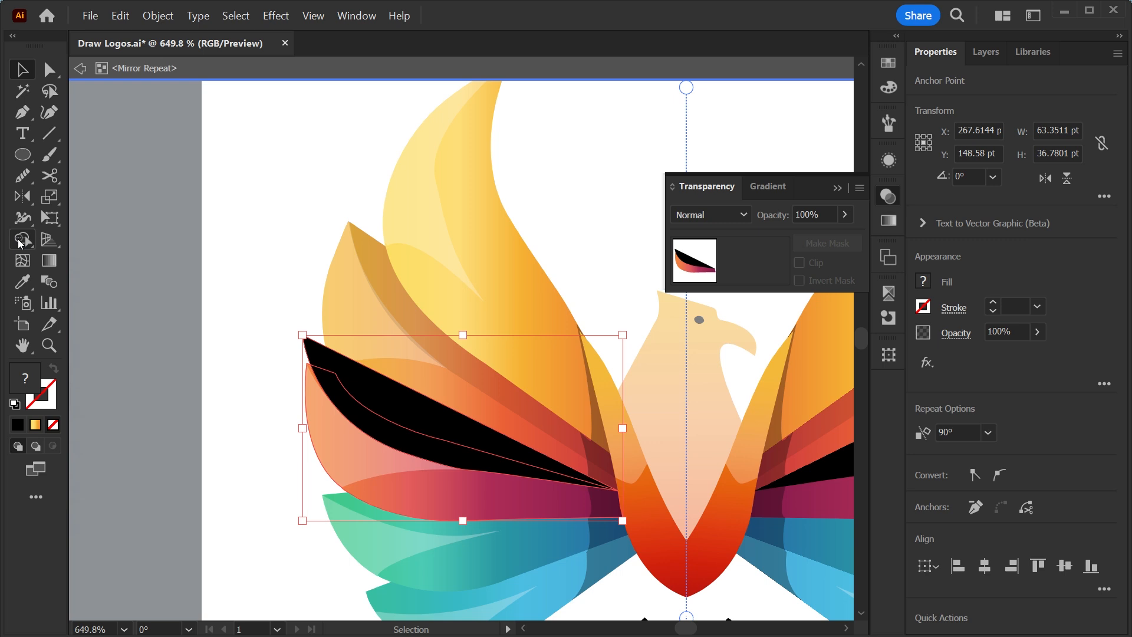
pyautogui.click(257, 357)
pyautogui.moveTo(402, 400); pyautogui.dragTo(347, 343)
pyautogui.hotkey('ctrl', 'z')
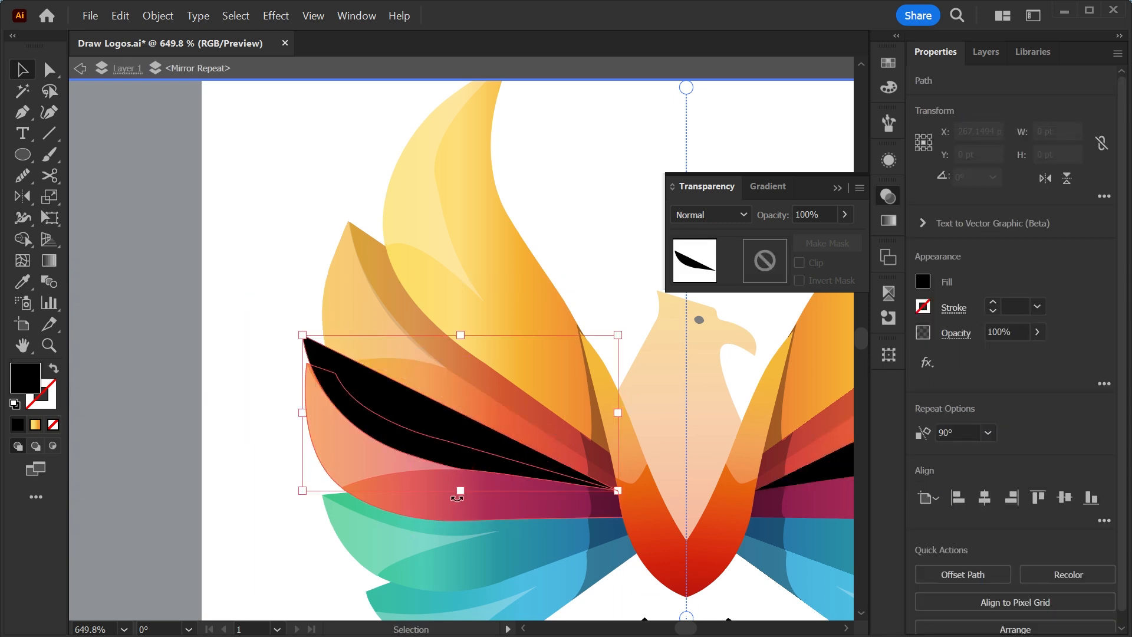
# Select the black shadow and the third feather and remove the shadow area outside the feather with Shape Builder
pyautogui.keyDown('shift'); pyautogui.click(441, 506); pyautogui.keyUp('shift')
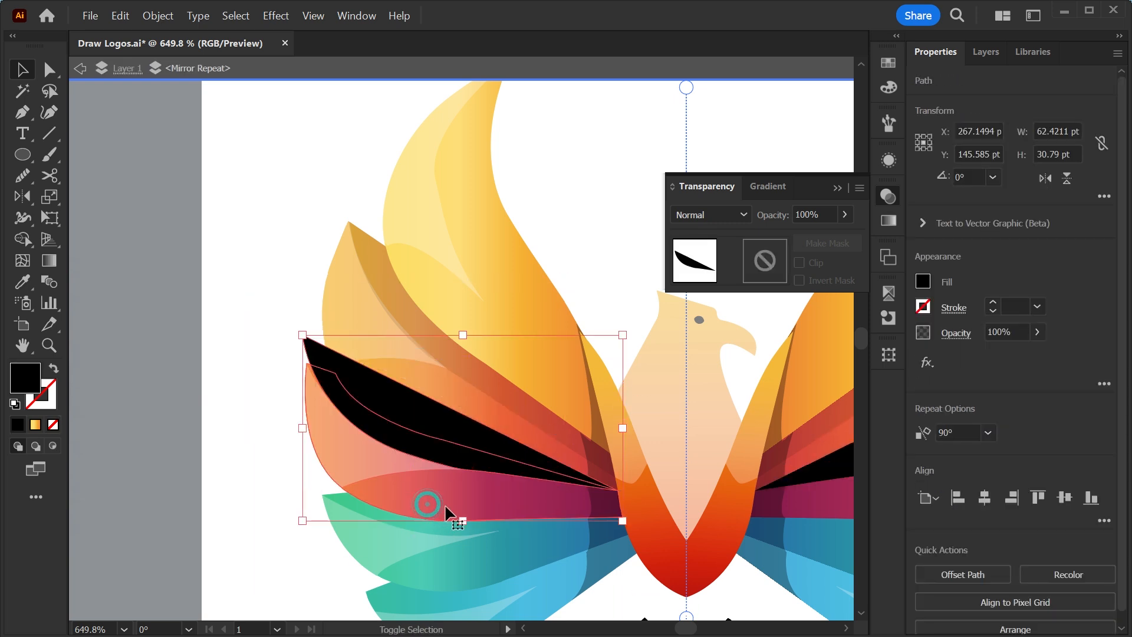
pyautogui.click(23, 239)
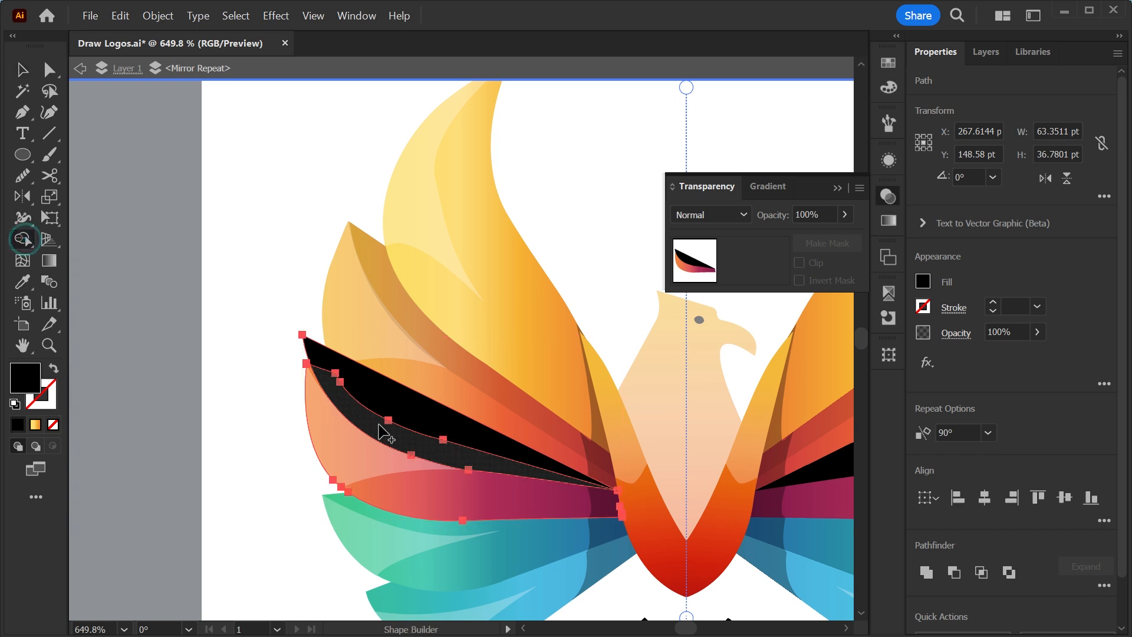
pyautogui.keyDown('alt'); pyautogui.click(392, 394); pyautogui.keyUp('alt')
pyautogui.press('v')
pyautogui.press('i')
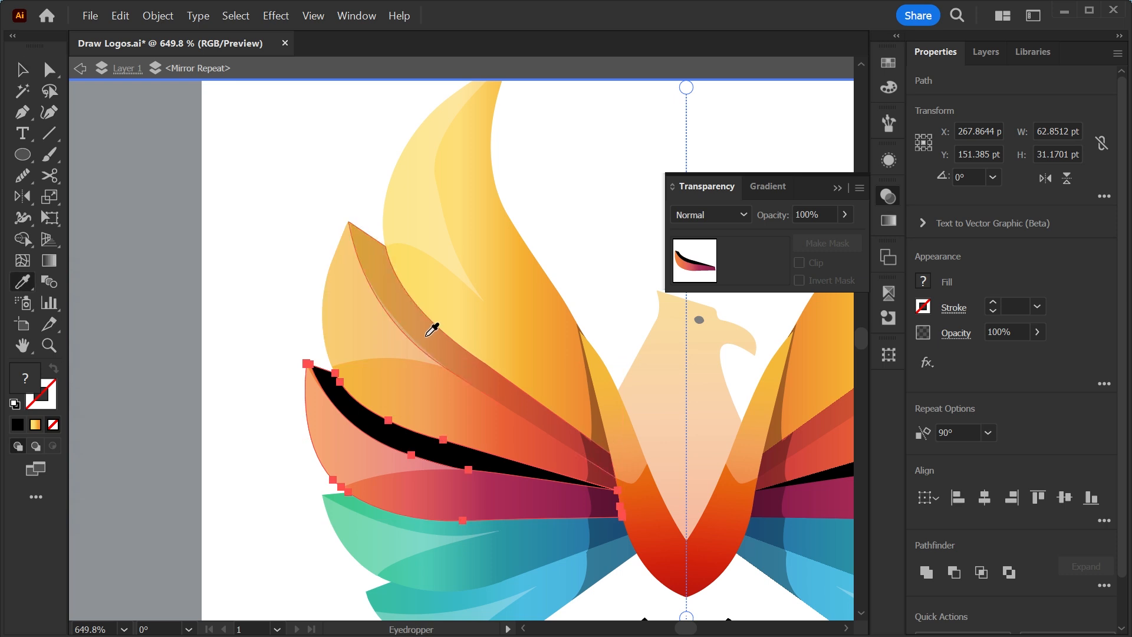
pyautogui.click(422, 326)
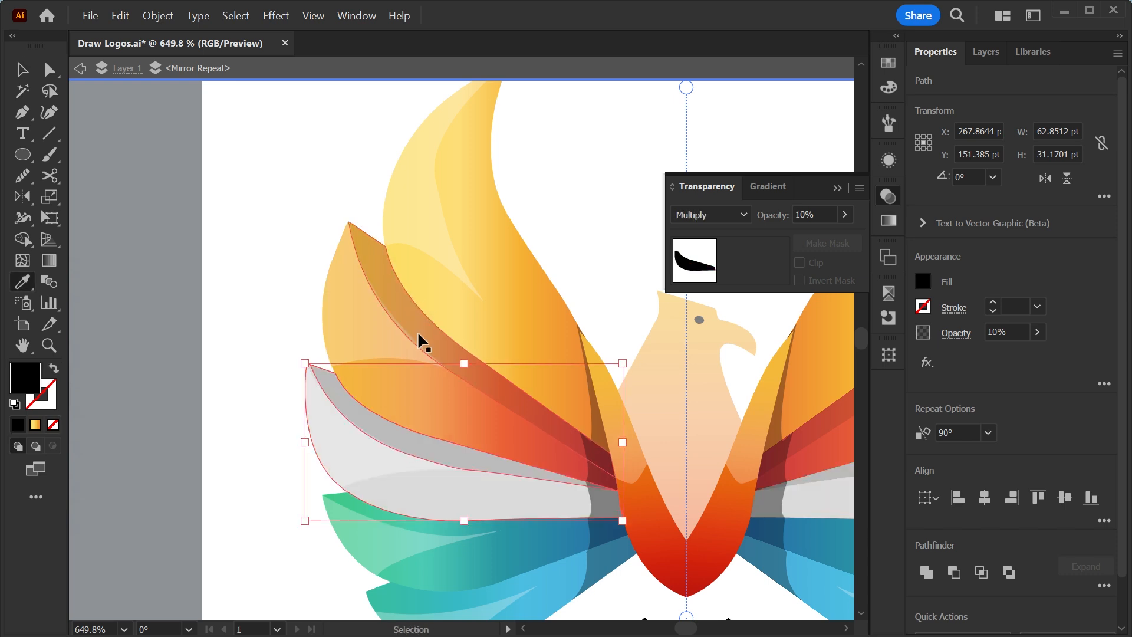
pyautogui.hotkey('ctrl', 'z')
# Set the third feather's shadow to Multiply blending at 10% opacity, and deselect it
pyautogui.press('v')
pyautogui.click(389, 427)
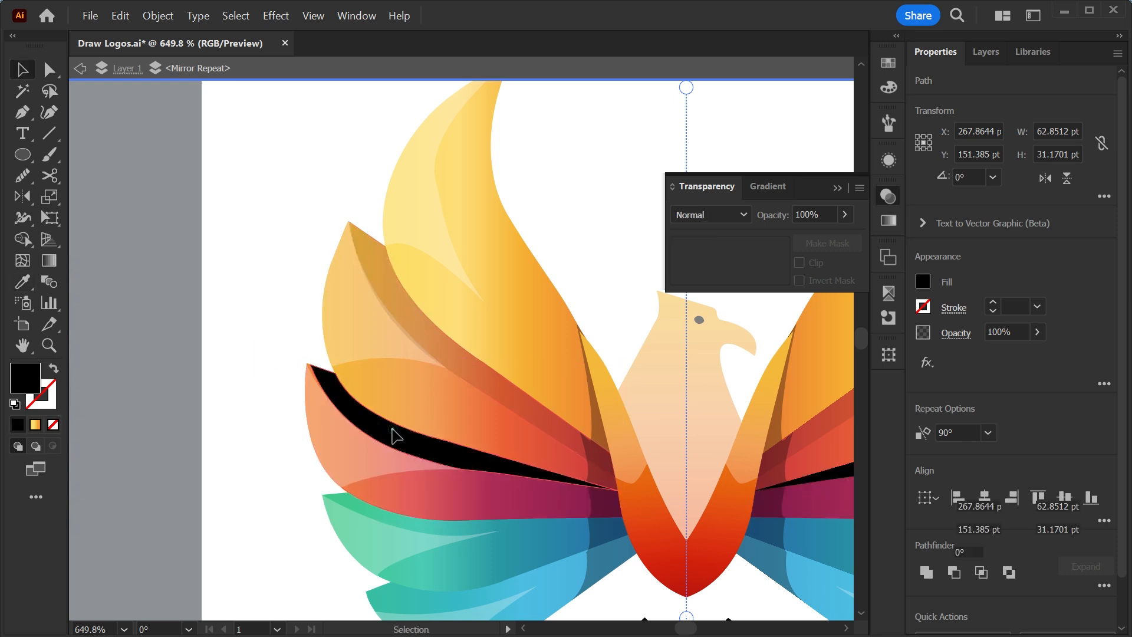
pyautogui.press('1')
pyautogui.hotkey('shift', 'alt', 'm')
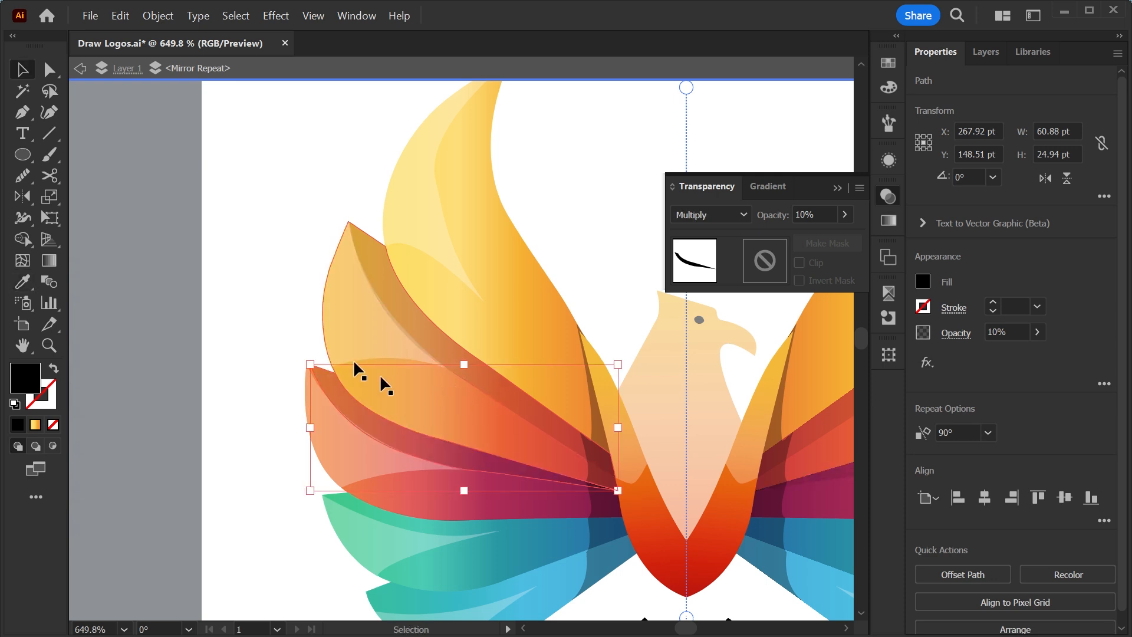
pyautogui.click(283, 319)
# Draw a closed black shadow shape over the upper edge of the fourth left feather with the Pen tool
pyautogui.hotkey('ctrl', '-')
pyautogui.hotkey('ctrl', '-')
pyautogui.hotkey('ctrl', '-')
pyautogui.moveTo(457, 404); pyautogui.dragTo(458, 404)
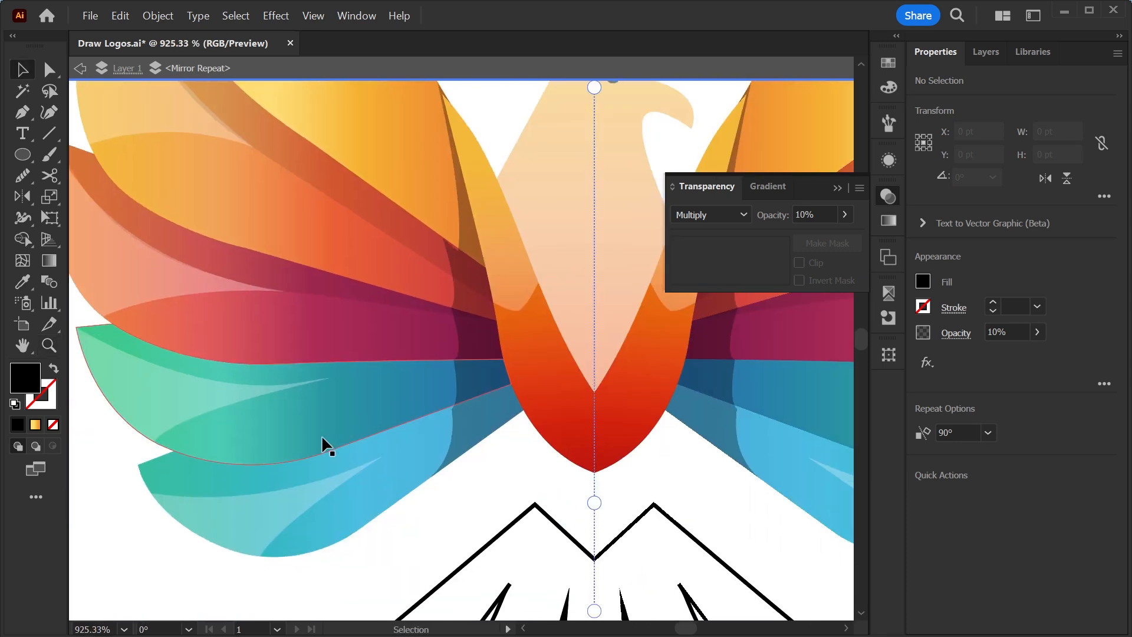
pyautogui.moveTo(323, 445); pyautogui.dragTo(475, 479)
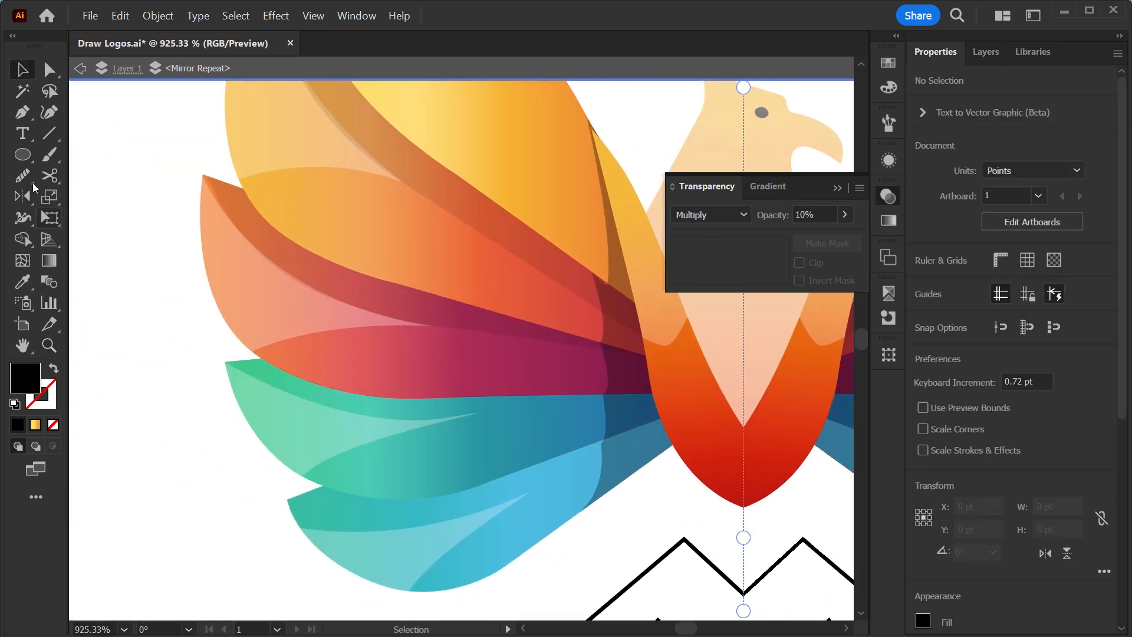
pyautogui.click(29, 115)
pyautogui.click(219, 355)
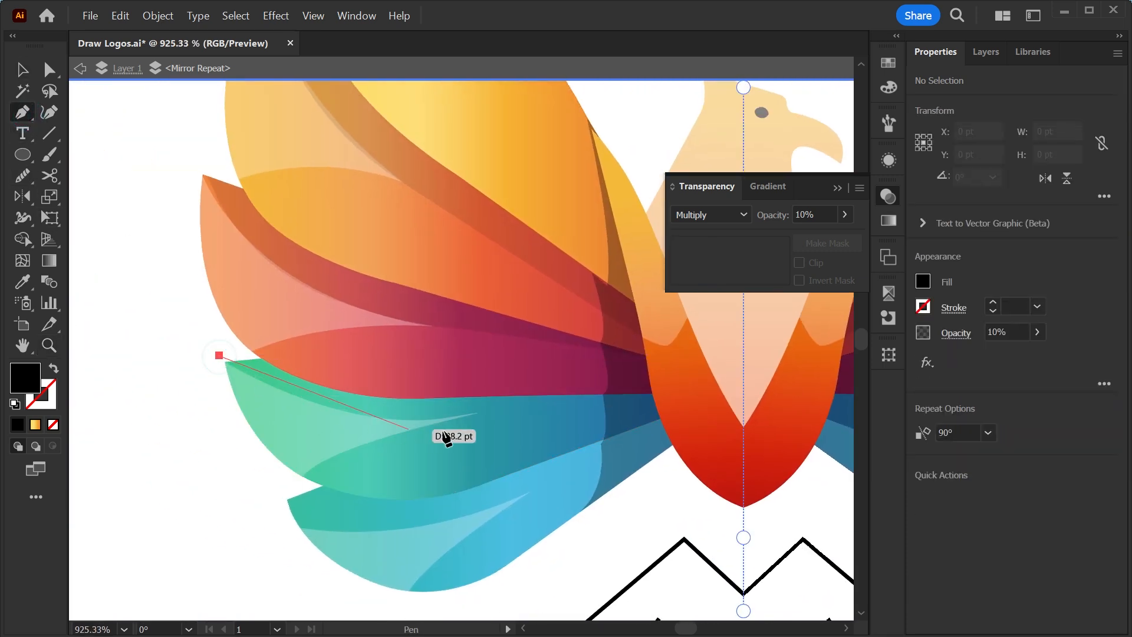
pyautogui.moveTo(473, 414); pyautogui.dragTo(612, 385)
pyautogui.click(651, 393)
pyautogui.click(354, 351)
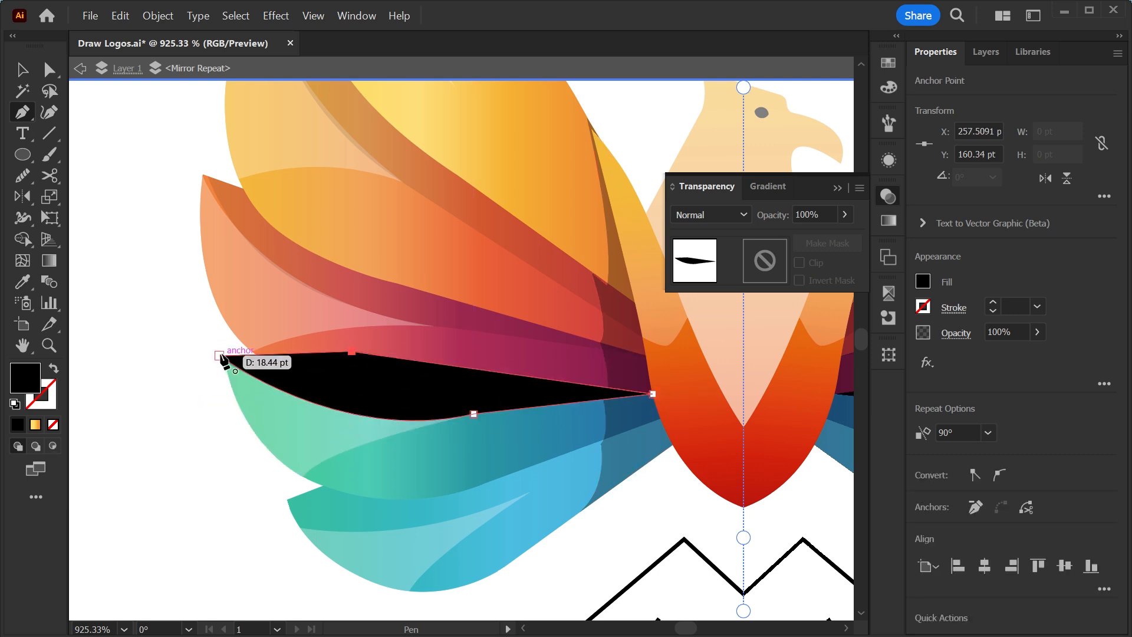
pyautogui.click(218, 353)
# Select the new shadow and the fourth feather and trim the shadow to the feather's outline with Shape Builder
pyautogui.press('v')
pyautogui.keyDown('shift'); pyautogui.click(402, 469); pyautogui.keyUp('shift')
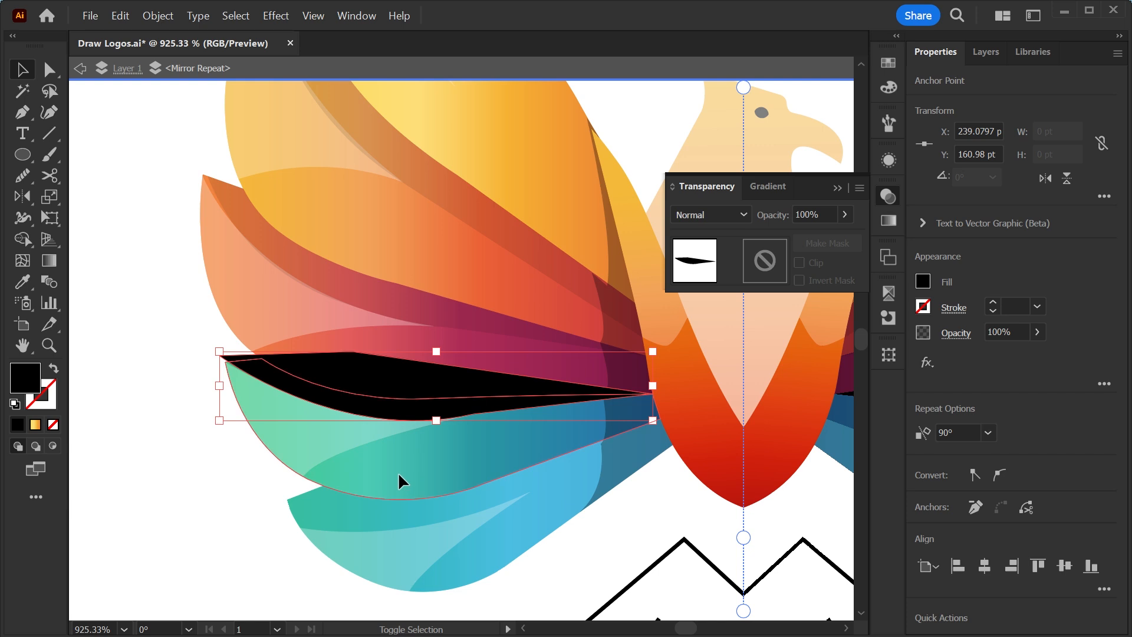
pyautogui.keyDown('shift'); pyautogui.click(398, 471); pyautogui.keyUp('shift')
pyautogui.hotkey('shift', 'm')
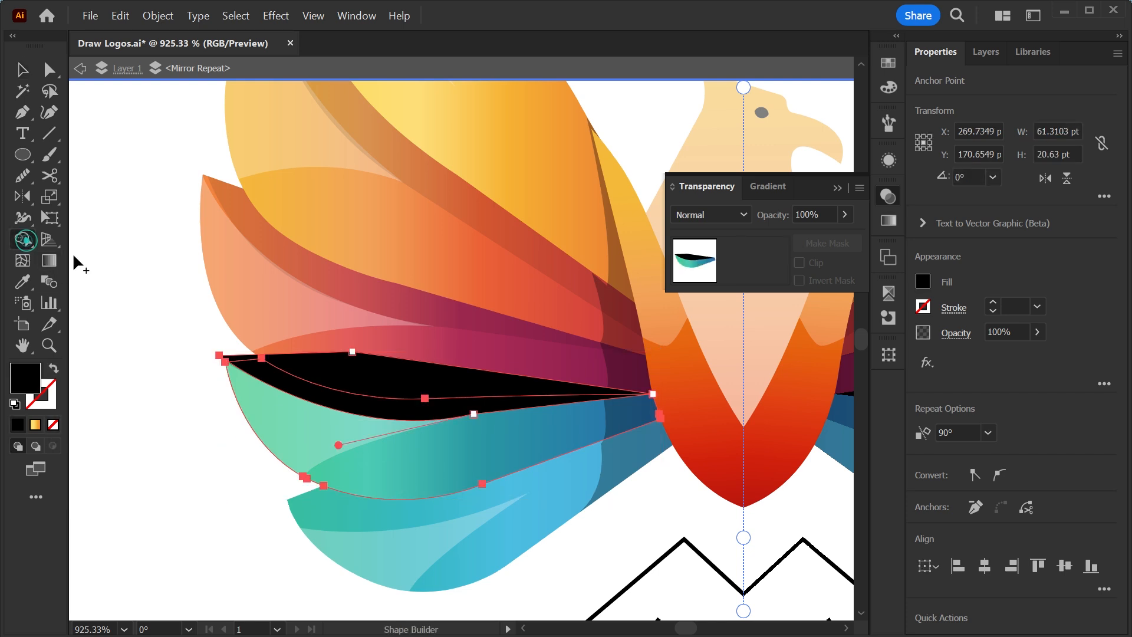
pyautogui.keyDown('alt'); pyautogui.click(365, 371); pyautogui.keyUp('alt')
pyautogui.press('v')
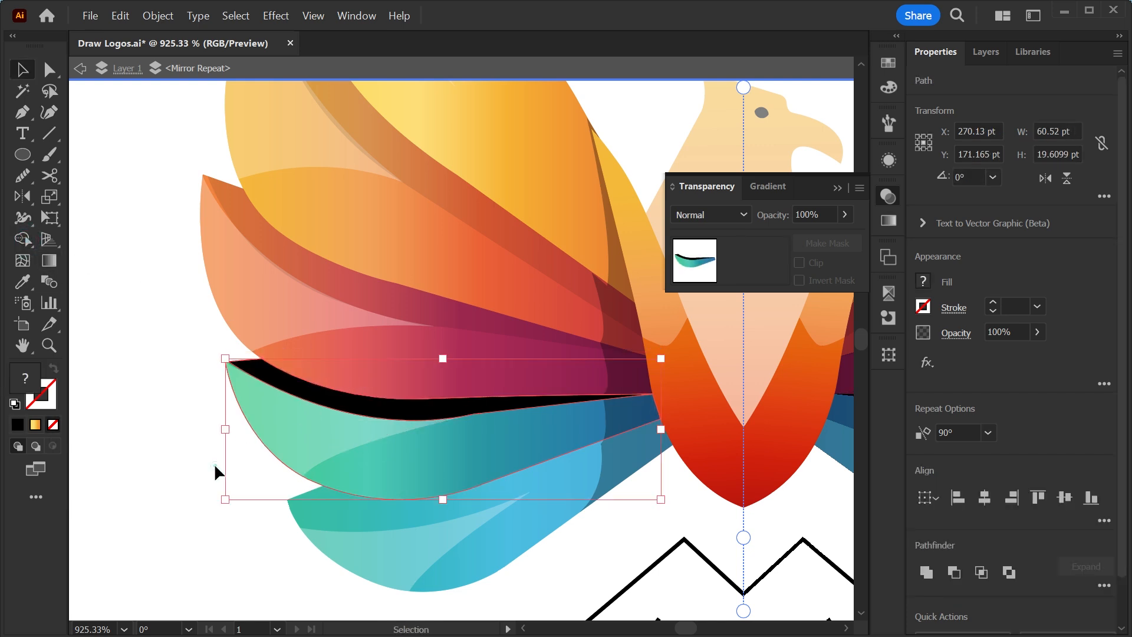
# Copy the third feather's shadow appearance onto the fourth feather's shadow with the Eyedropper
pyautogui.click(218, 466)
pyautogui.click(384, 406)
pyautogui.press('i')
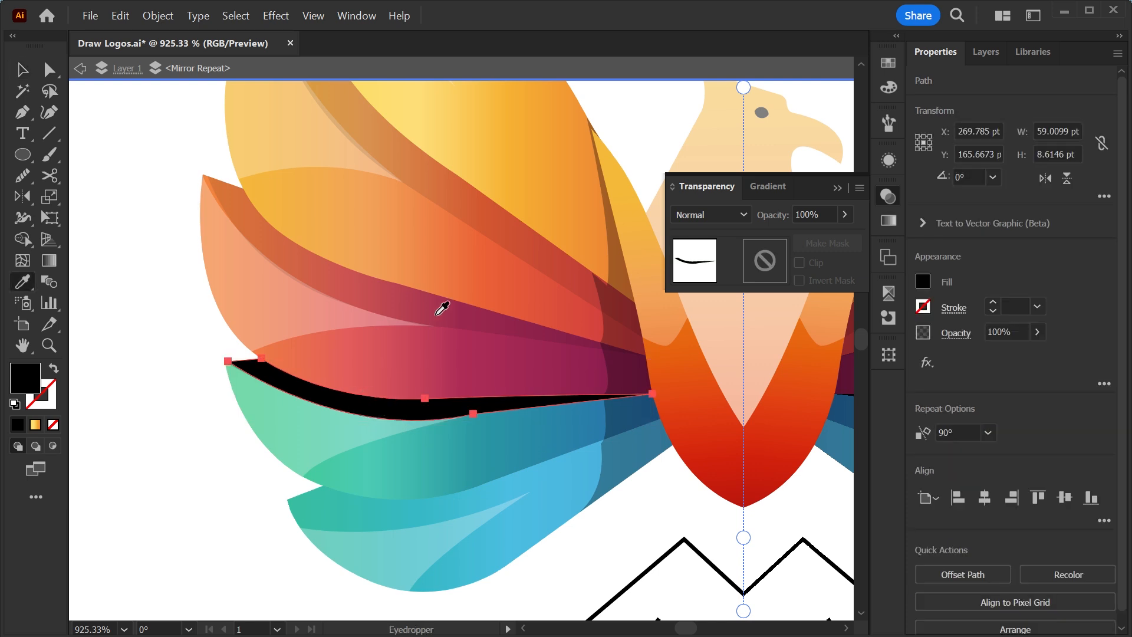
pyautogui.click(435, 314)
pyautogui.press('v')
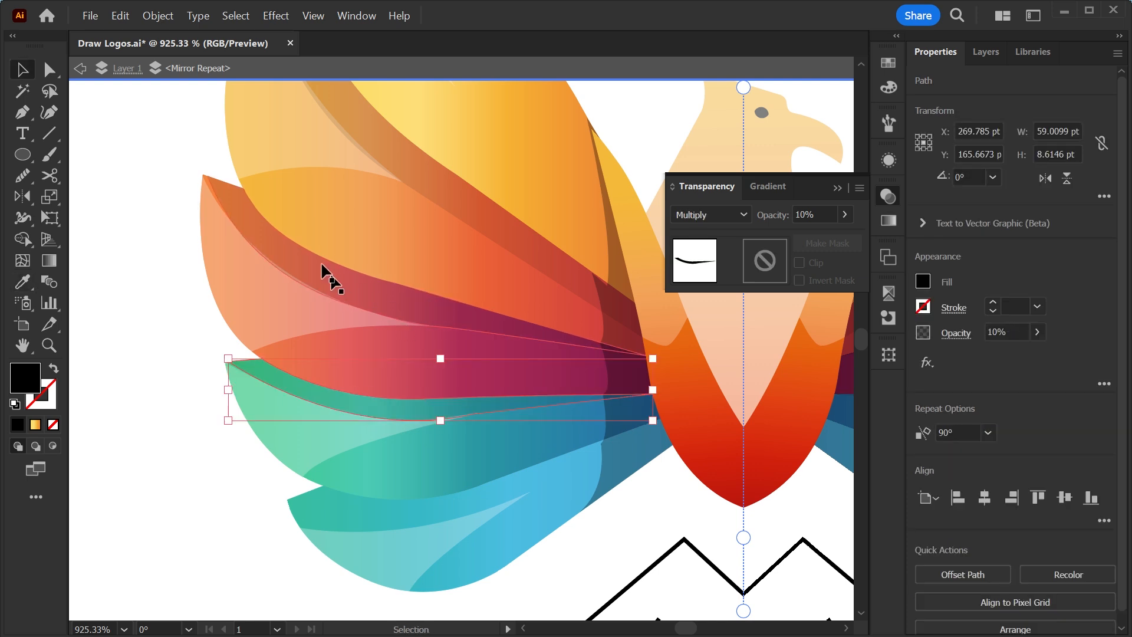
pyautogui.click(215, 544)
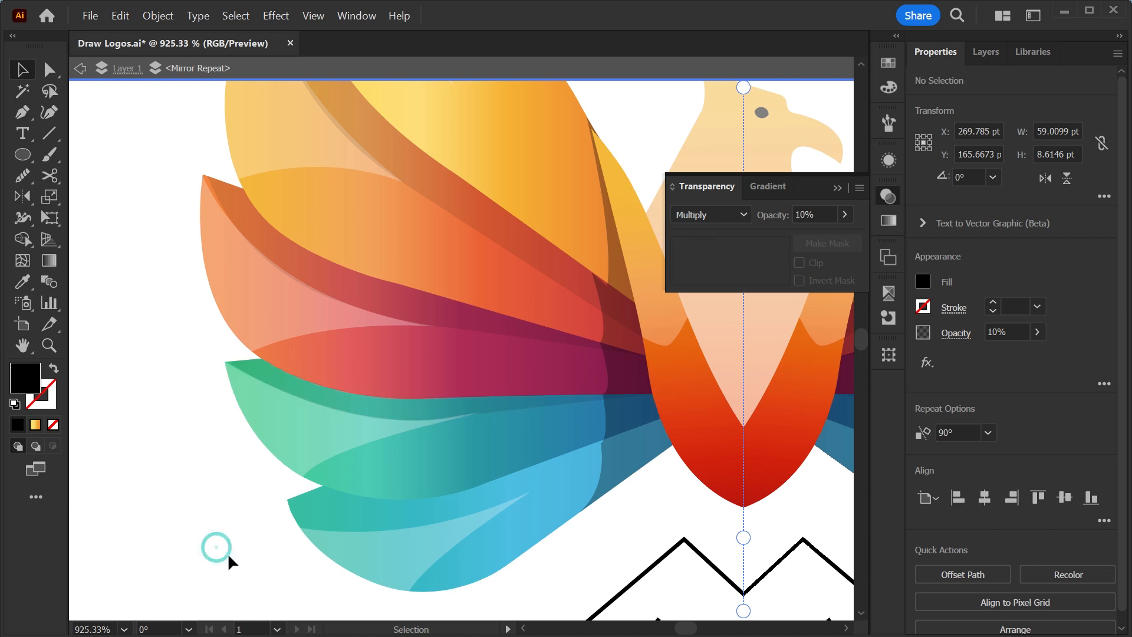
# Draw a closed shadow shape over the upper edge of the lowest left feather with the Pen tool
pyautogui.click(294, 490)
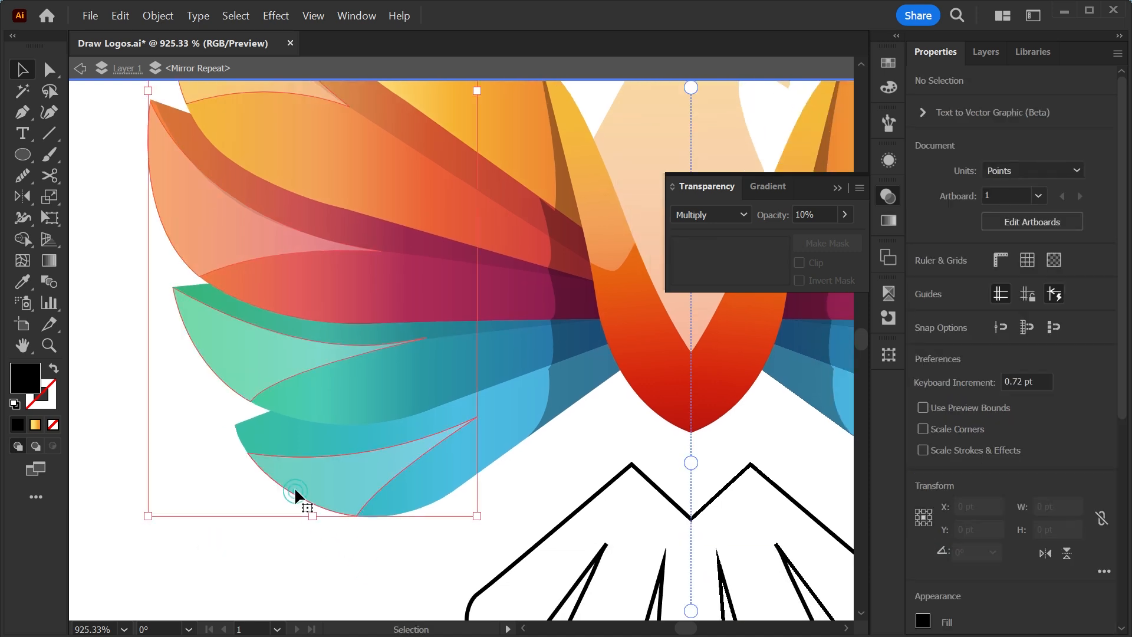
pyautogui.press('a')
pyautogui.moveTo(247, 458); pyautogui.dragTo(224, 424)
pyautogui.press('p')
pyautogui.click(220, 413)
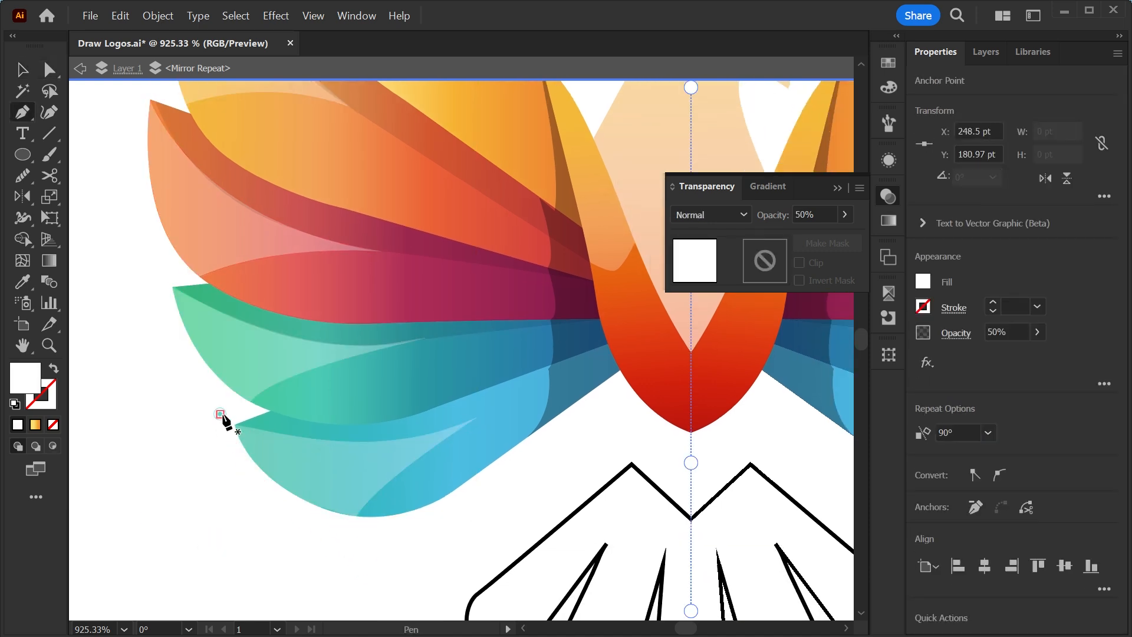
pyautogui.click(234, 425)
pyautogui.moveTo(472, 419); pyautogui.dragTo(590, 373)
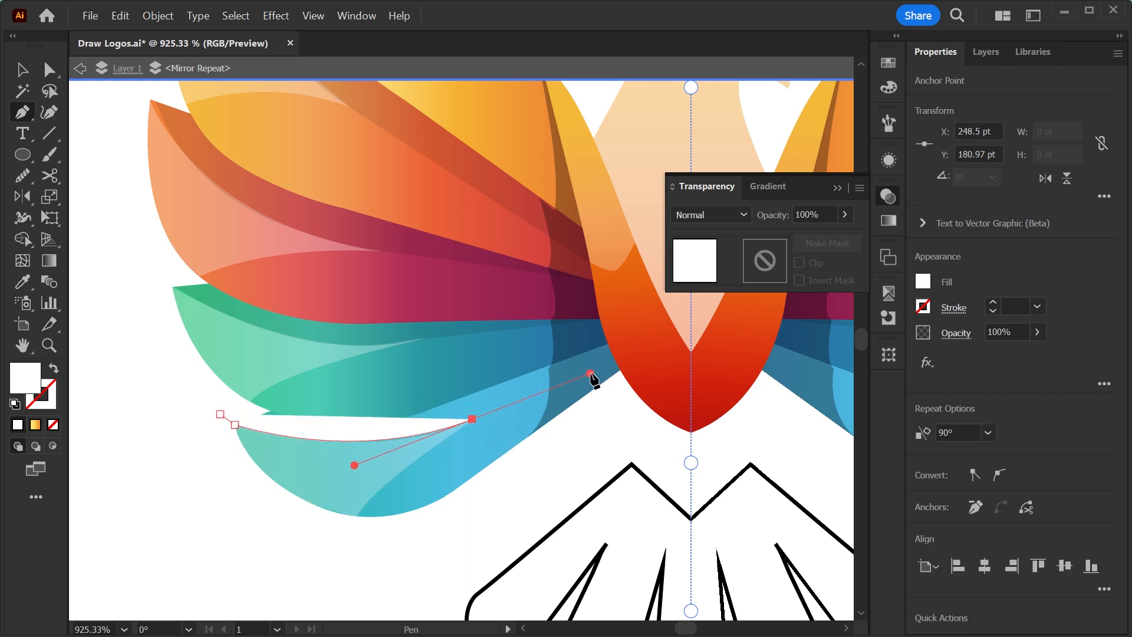
pyautogui.click(611, 339)
pyautogui.click(220, 414)
# Select the shape and the lowest feather and remove the part outside the feather with Shape Builder
pyautogui.press('v')
pyautogui.keyDown('shift'); pyautogui.click(470, 472); pyautogui.keyUp('shift')
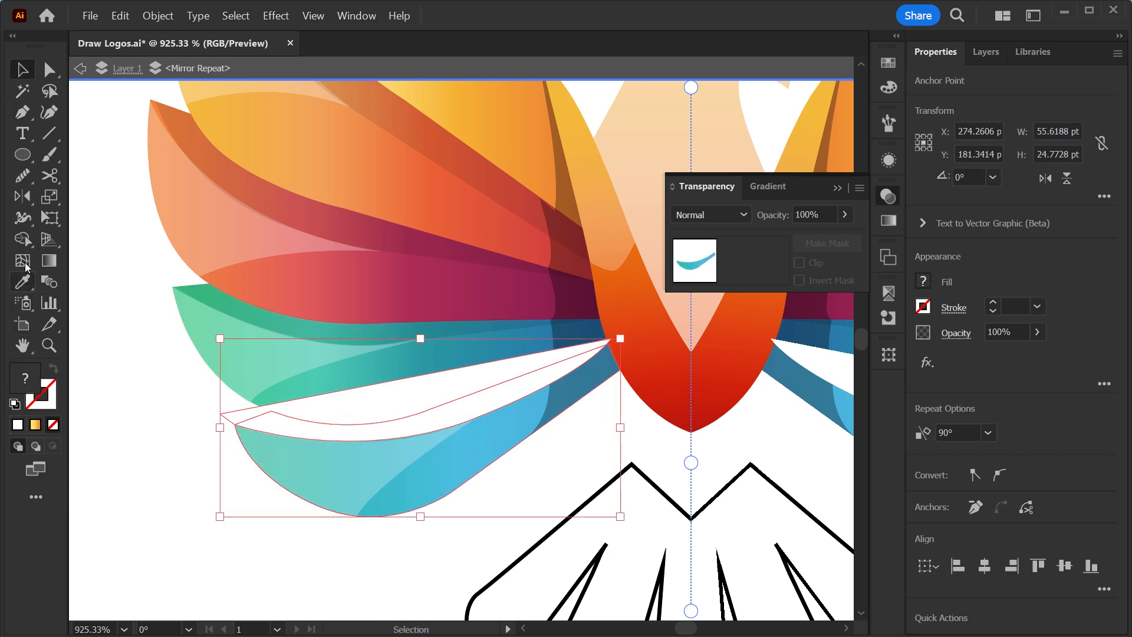
pyautogui.click(22, 239)
pyautogui.click(347, 406)
pyautogui.press('v')
# Copy the third feather's shadow appearance onto the lowest feather's shadow with the Eyedropper, and exit the mirror repeat
pyautogui.click(224, 523)
pyautogui.click(469, 413)
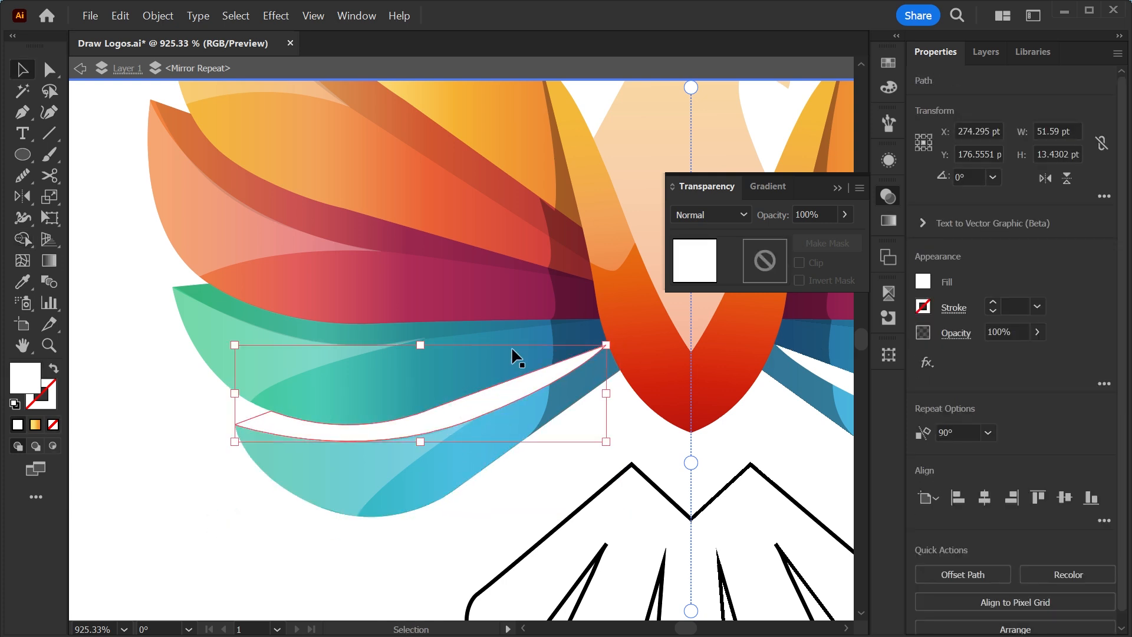
pyautogui.press('i')
pyautogui.click(457, 245)
pyautogui.press('v')
pyautogui.click(282, 522)
pyautogui.hotkey('ctrl', '-')
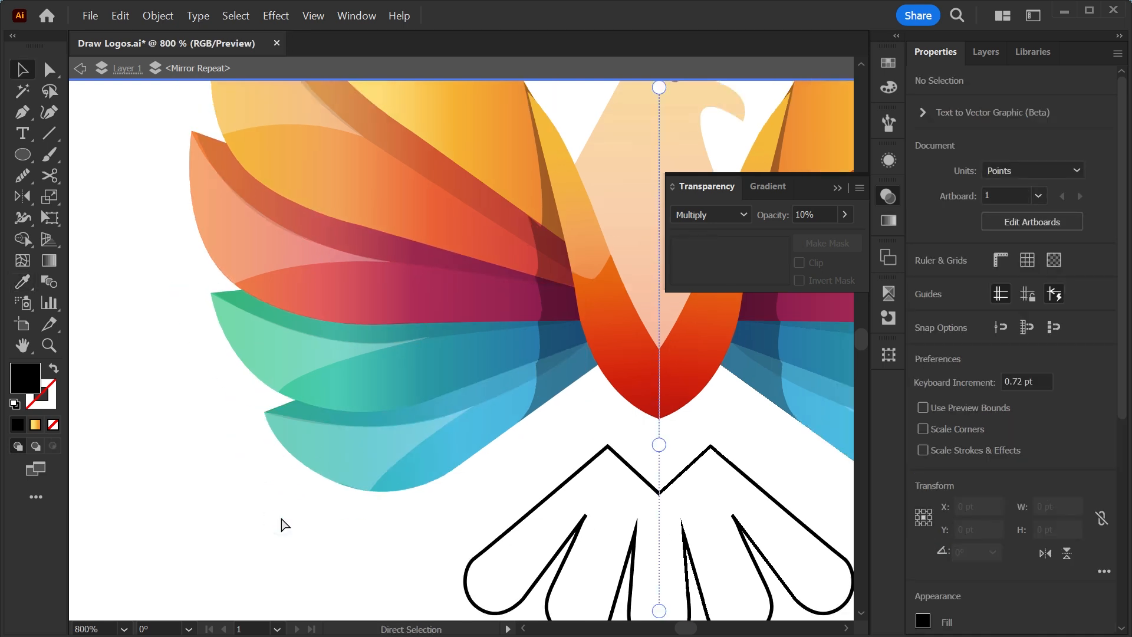
pyautogui.hotkey('ctrl', '-')
pyautogui.hotkey('ctrl', '-')
pyautogui.hotkey('ctrl', '-')
pyautogui.hotkey('ctrl', '-')
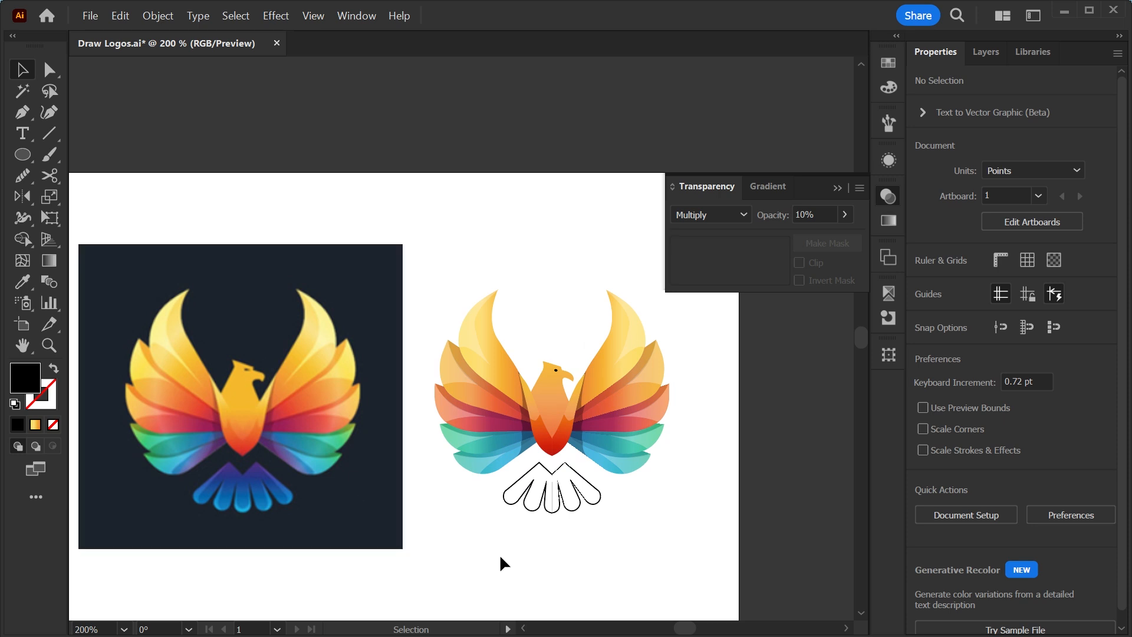
# Isolate the tail path inside the mirror repeat and give it a vertical linear gradient fill at -90°
pyautogui.scroll(2, 499, 554)
pyautogui.click(670, 483)
pyautogui.click(680, 485)
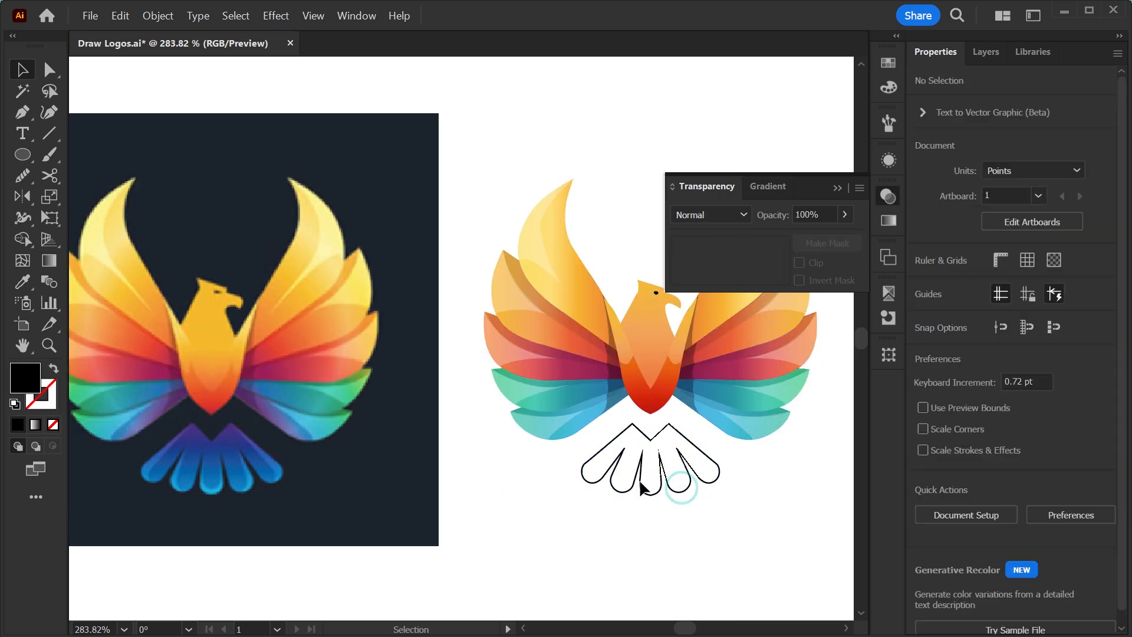
pyautogui.doubleClick(611, 471)
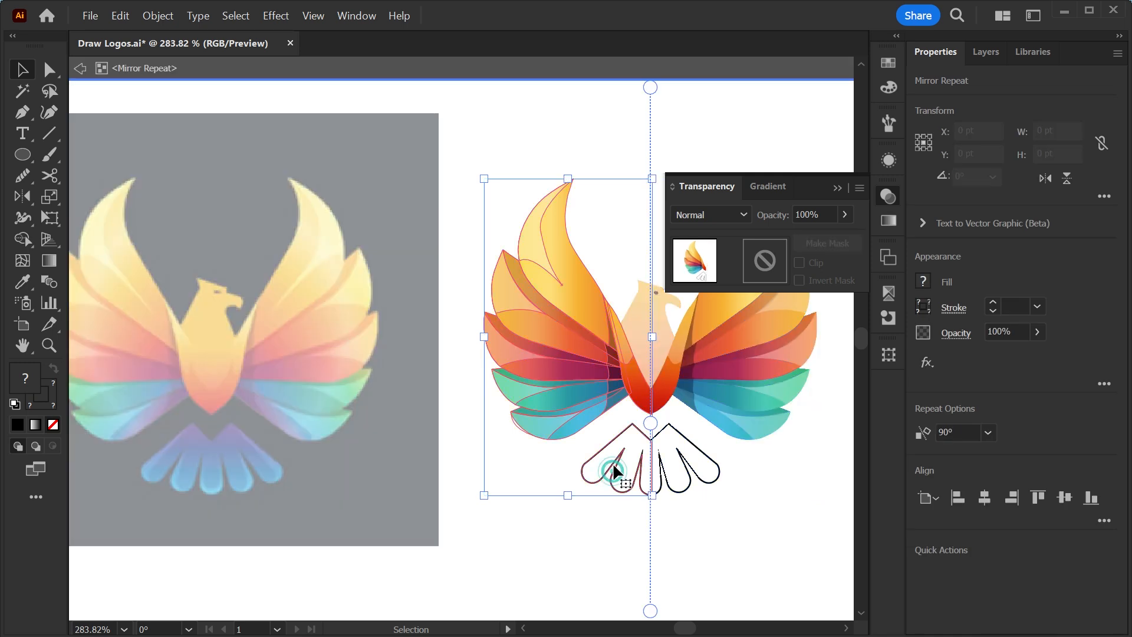
pyautogui.click(613, 463)
pyautogui.doubleClick(613, 462)
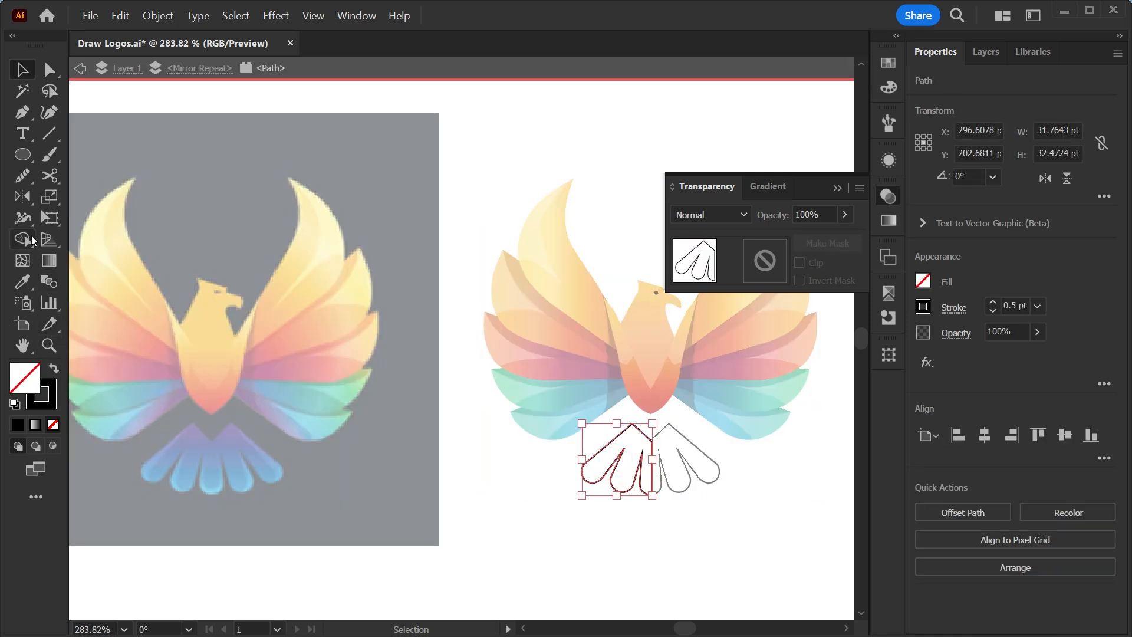
pyautogui.click(45, 261)
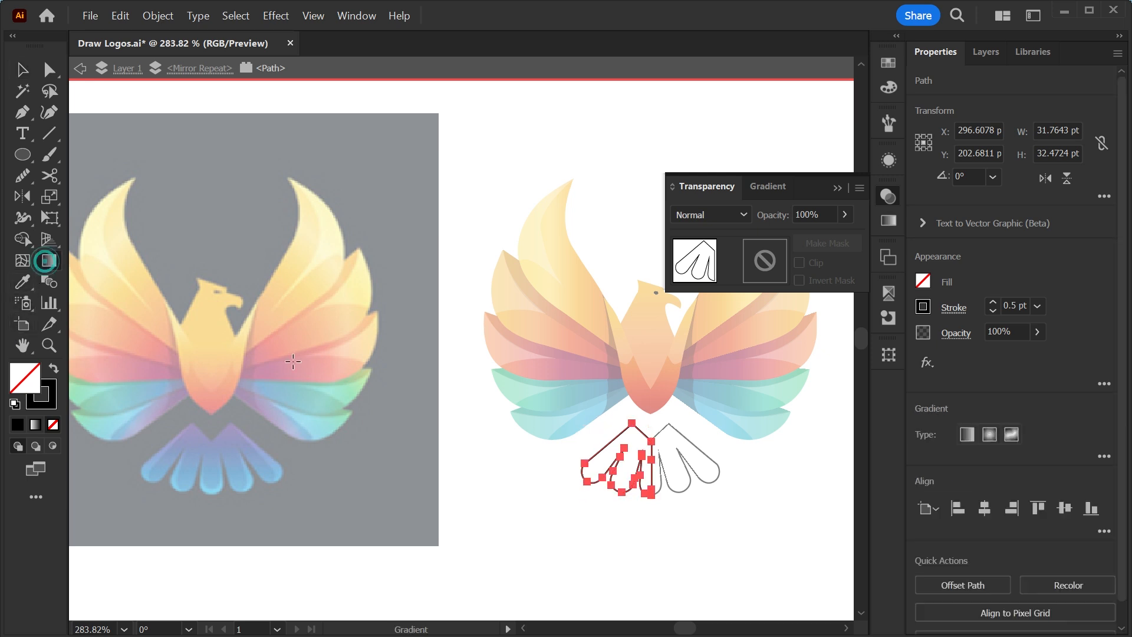
pyautogui.click(35, 425)
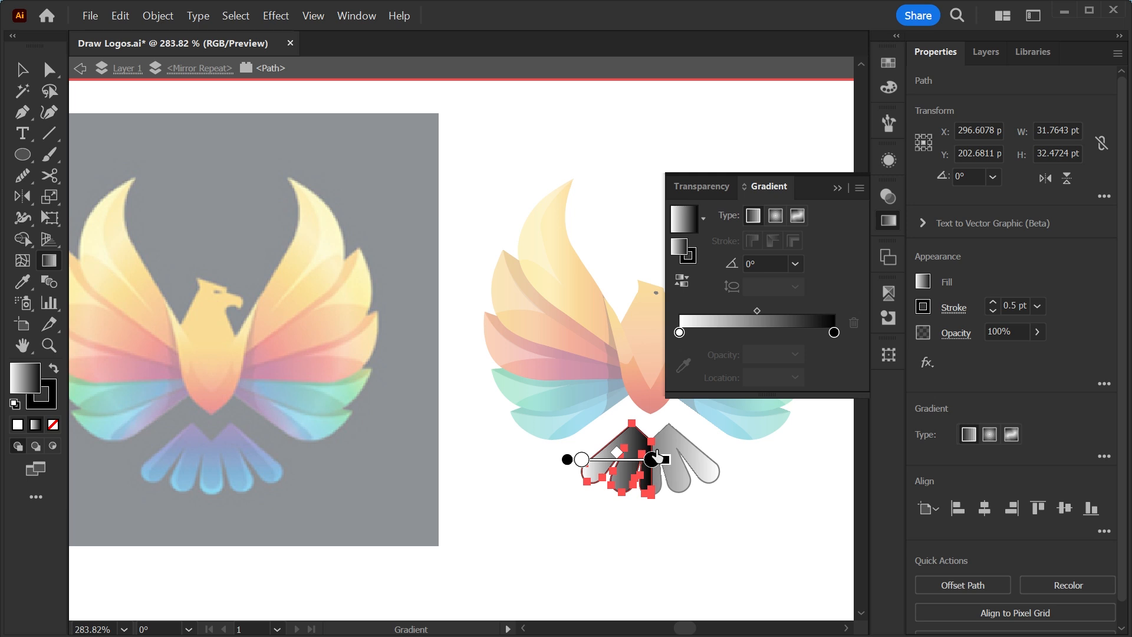
pyautogui.moveTo(641, 419); pyautogui.dragTo(641, 499)
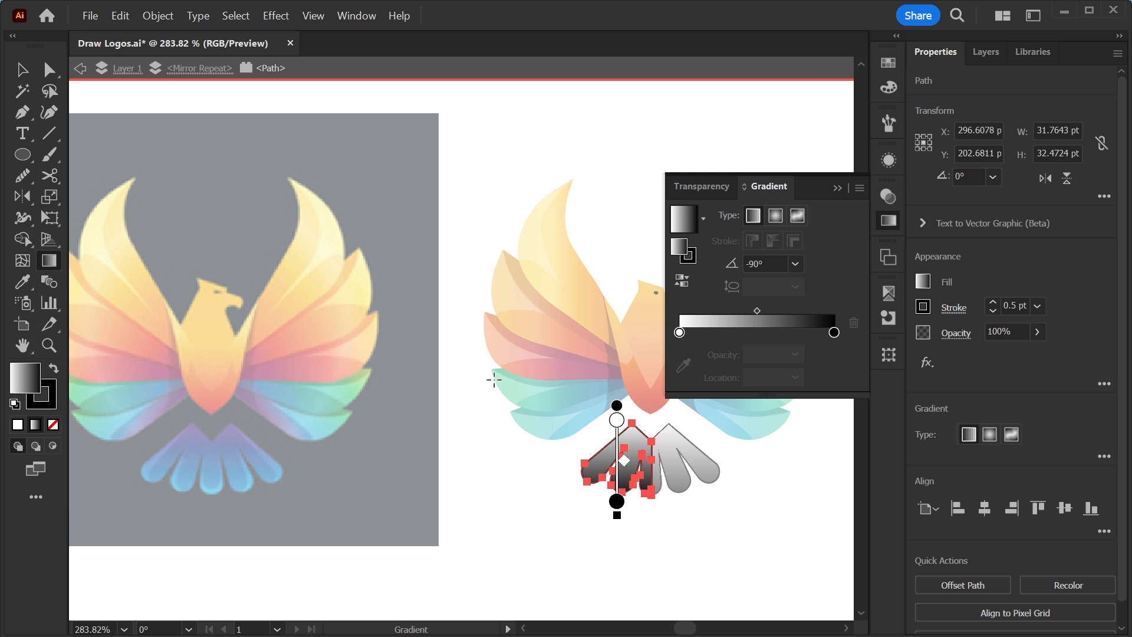
# Add two middle stops to the tail gradient and sample its purple-to-blue stop colors from the reference tail
pyautogui.click(719, 331)
pyautogui.click(775, 332)
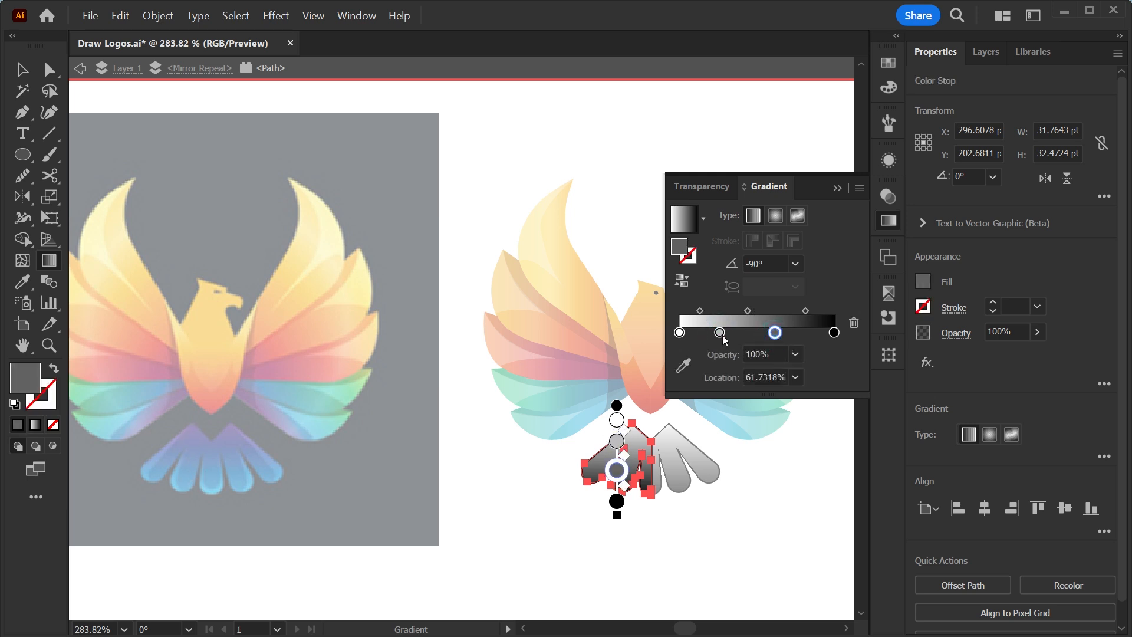
pyautogui.click(786, 332)
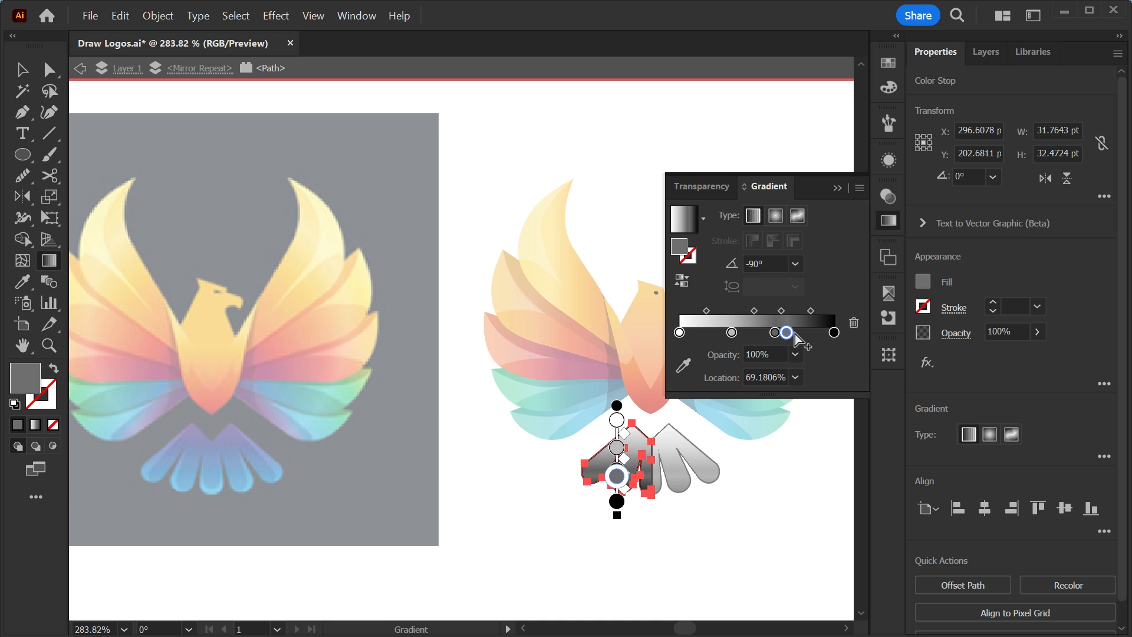
pyautogui.moveTo(793, 336); pyautogui.dragTo(790, 377)
pyautogui.click(834, 332)
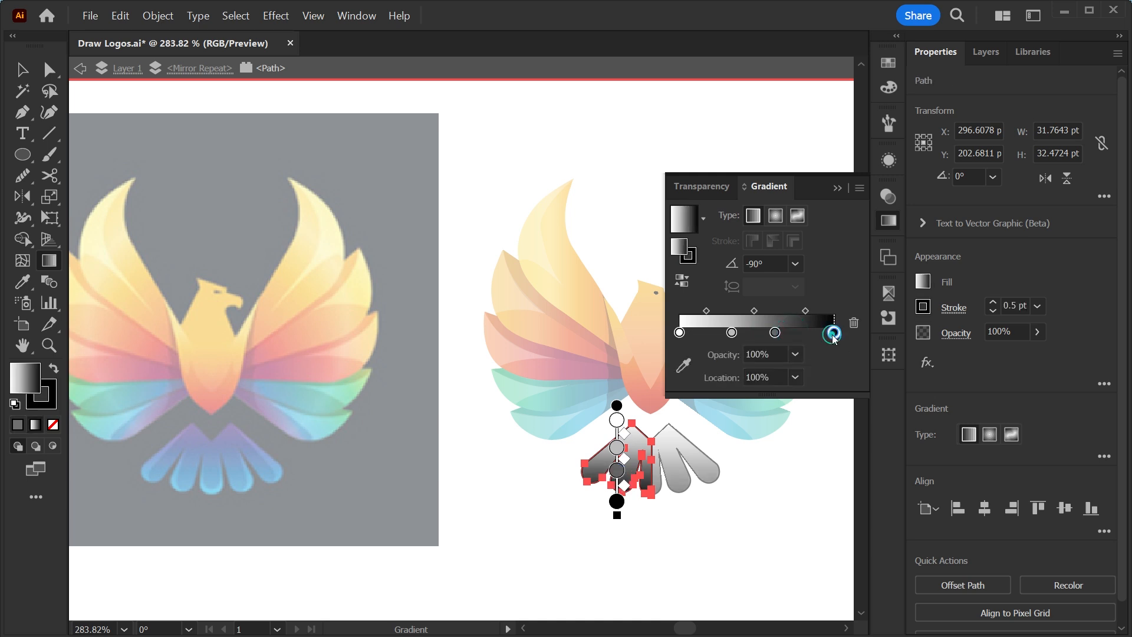
pyautogui.click(683, 367)
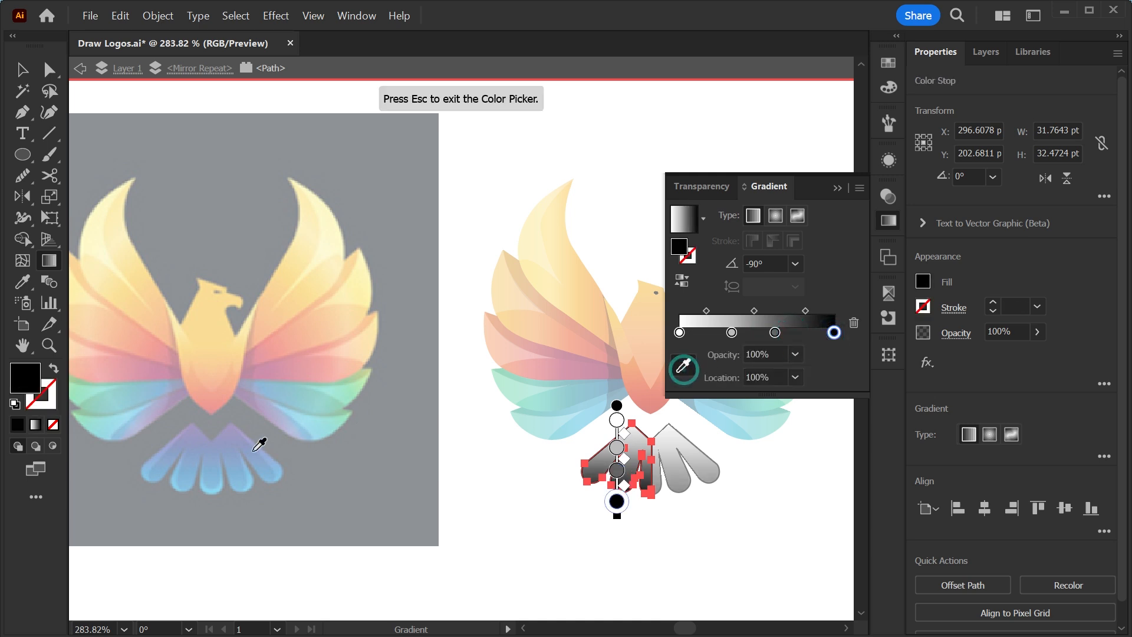
pyautogui.click(187, 482)
pyautogui.press('Escape')
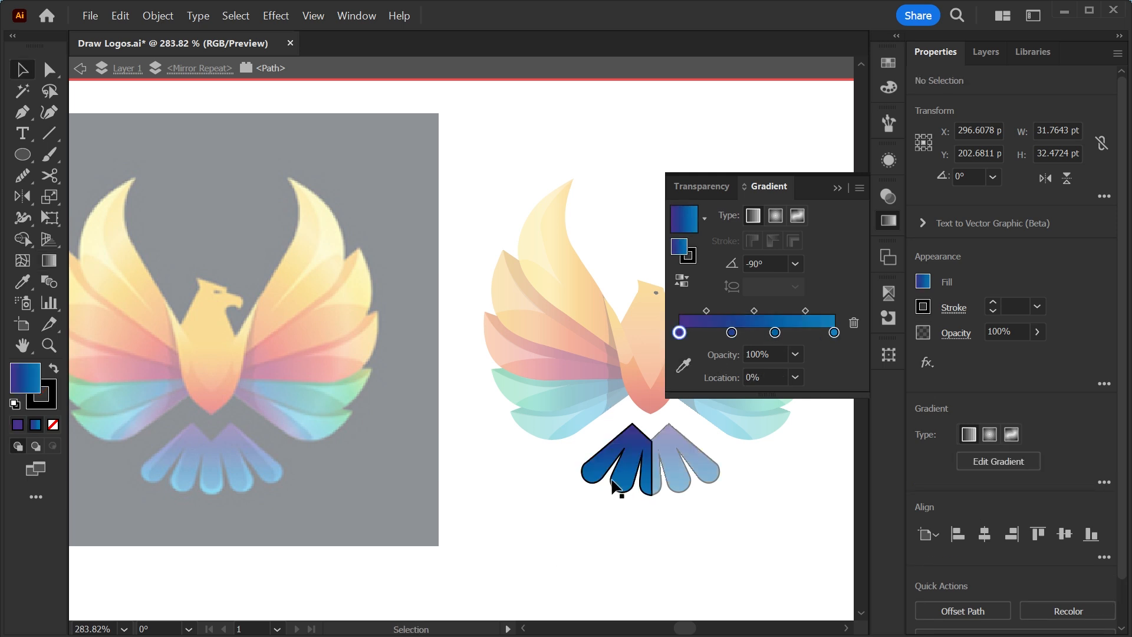
# Remove the stroke from the gradient-filled tail shape
pyautogui.press('v')
pyautogui.click(486, 478)
pyautogui.click(616, 465)
pyautogui.click(52, 407)
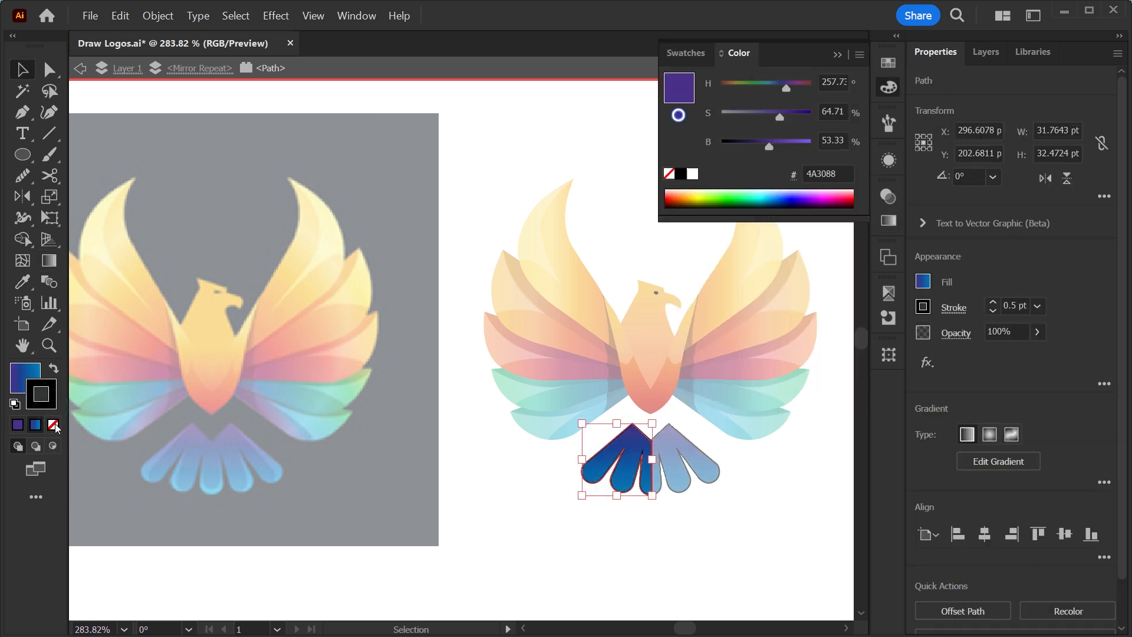
pyautogui.click(53, 424)
pyautogui.click(568, 570)
# Brighten the tail gradient's uppermost stop to about 64%, shift its hue toward magenta, move the dark blue stop slightly down, and exit isolation
pyautogui.press('z')
pyautogui.moveTo(644, 436); pyautogui.dragTo(737, 548)
pyautogui.press('v')
pyautogui.click(631, 500)
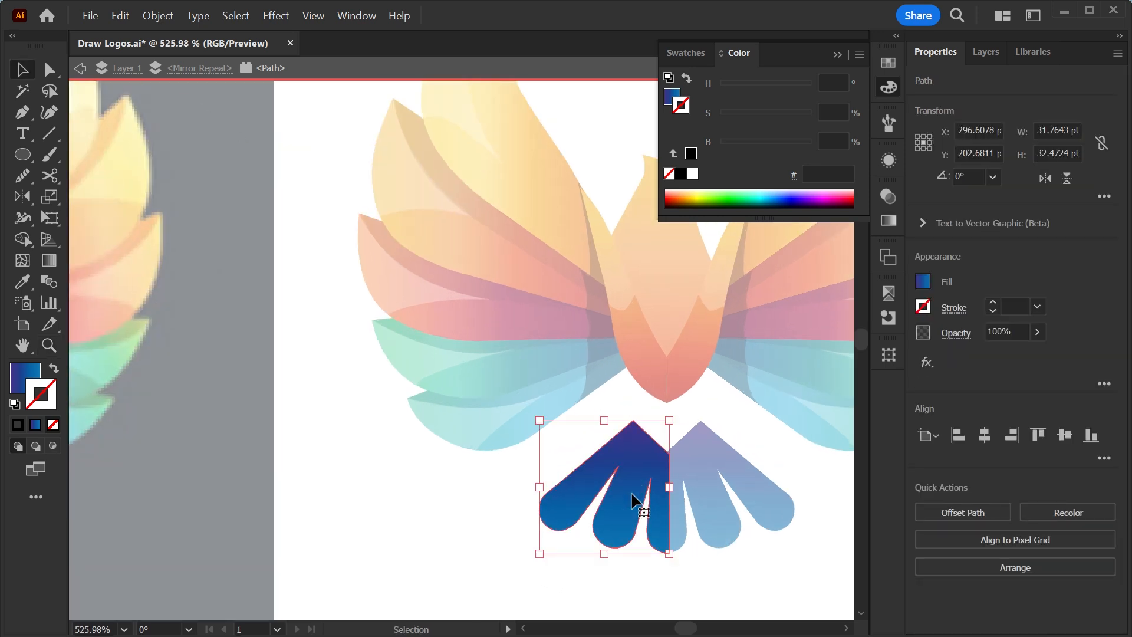
pyautogui.press('g')
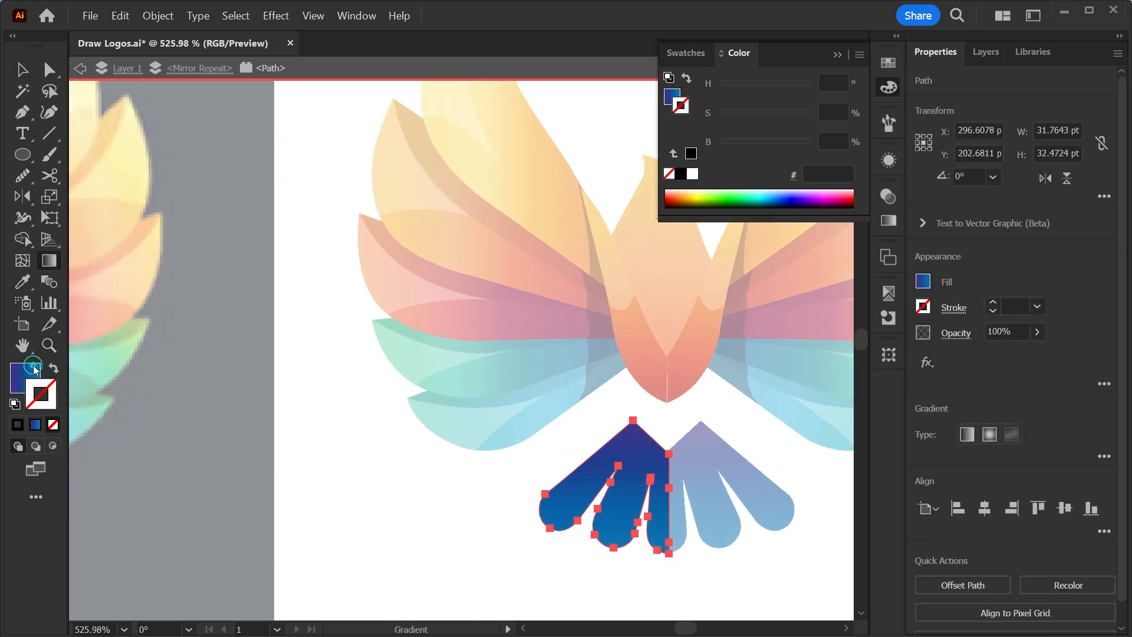
pyautogui.click(595, 494)
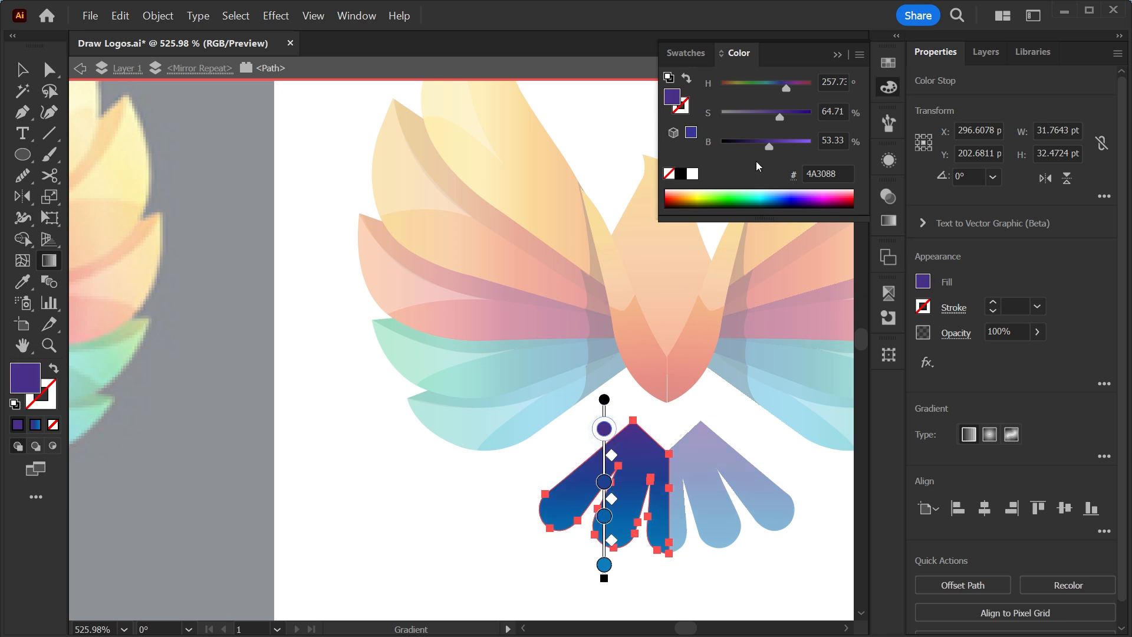
pyautogui.moveTo(770, 144); pyautogui.dragTo(780, 144)
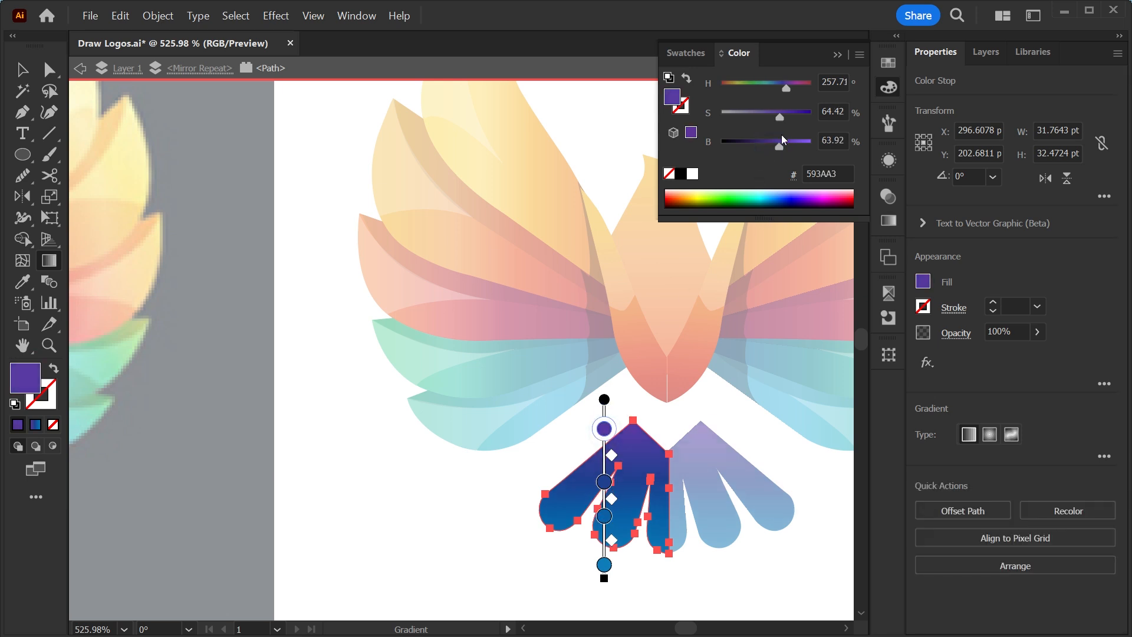
pyautogui.moveTo(786, 90); pyautogui.dragTo(790, 88)
pyautogui.click(603, 482)
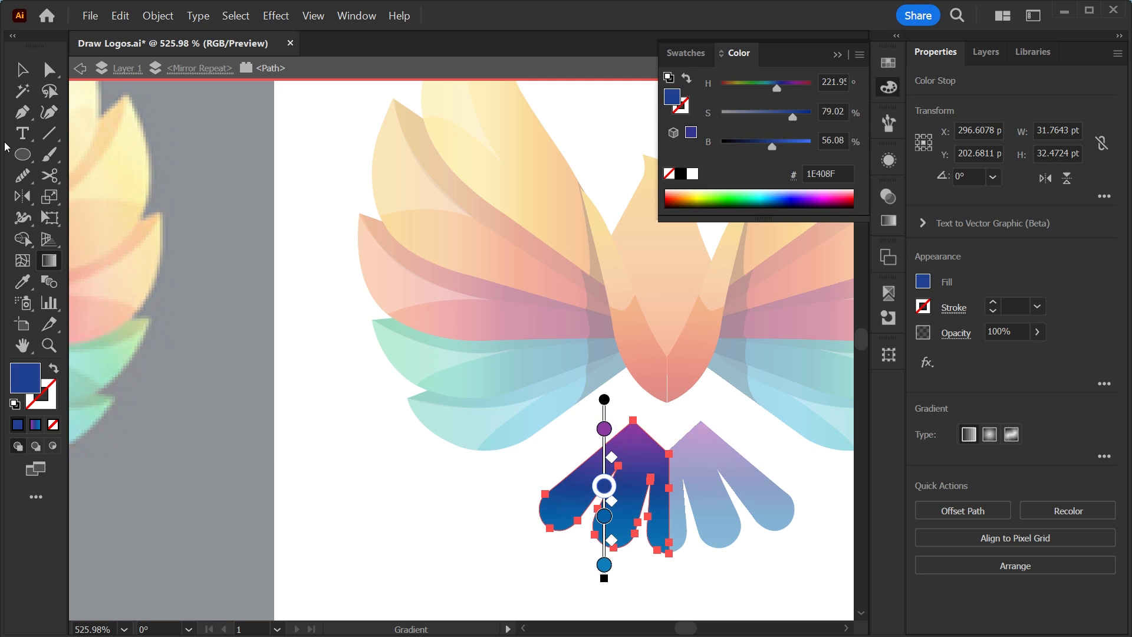
pyautogui.click(22, 69)
pyautogui.click(308, 462)
pyautogui.hotkey('ctrl', '-')
pyautogui.hotkey('ctrl', '-')
pyautogui.moveTo(391, 497); pyautogui.dragTo(525, 536)
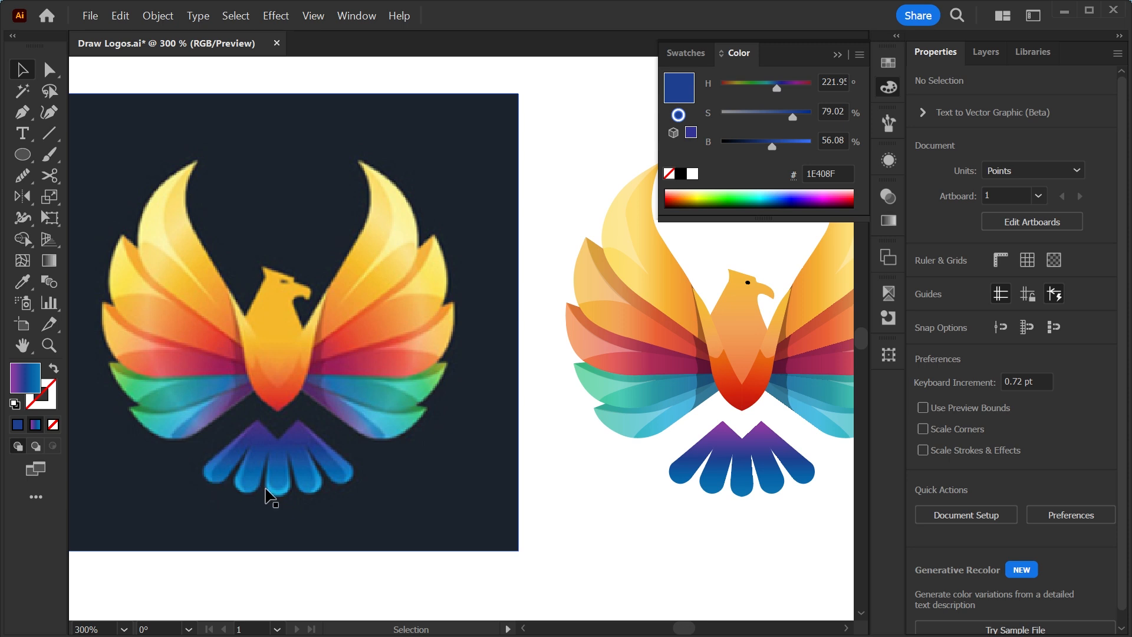
# Start a highlight path inside the central tail feather with the Pen tool, curving from the mirror axis up beside the notch
pyautogui.press('z')
pyautogui.moveTo(664, 568); pyautogui.dragTo(496, 450)
pyautogui.press('v')
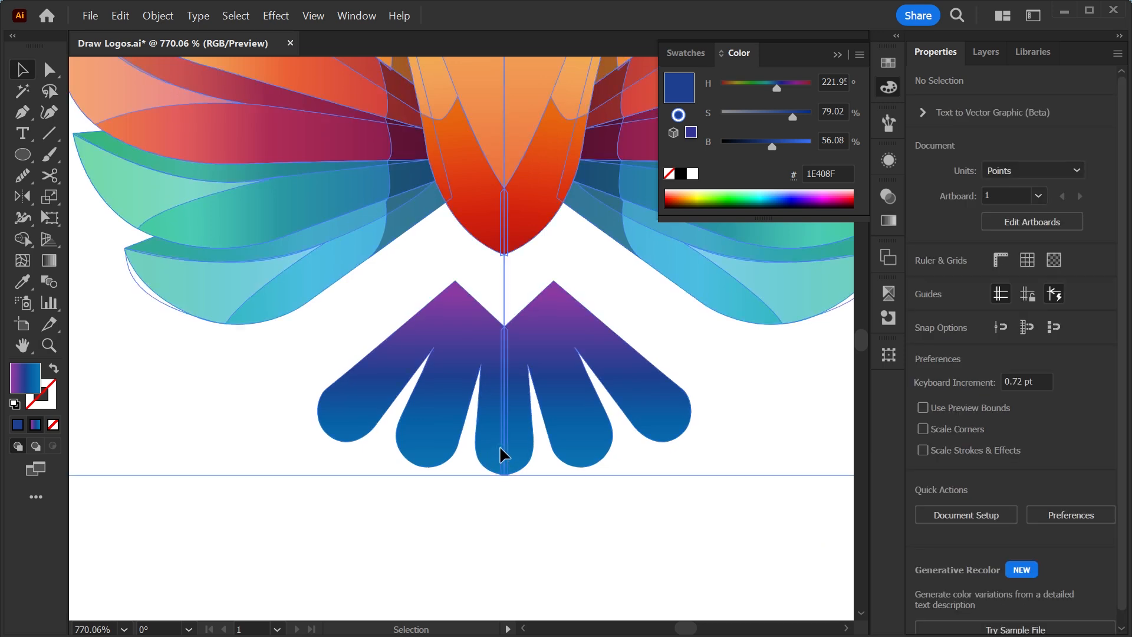
pyautogui.doubleClick(500, 454)
pyautogui.scroll(3, 501, 455)
pyautogui.click(24, 115)
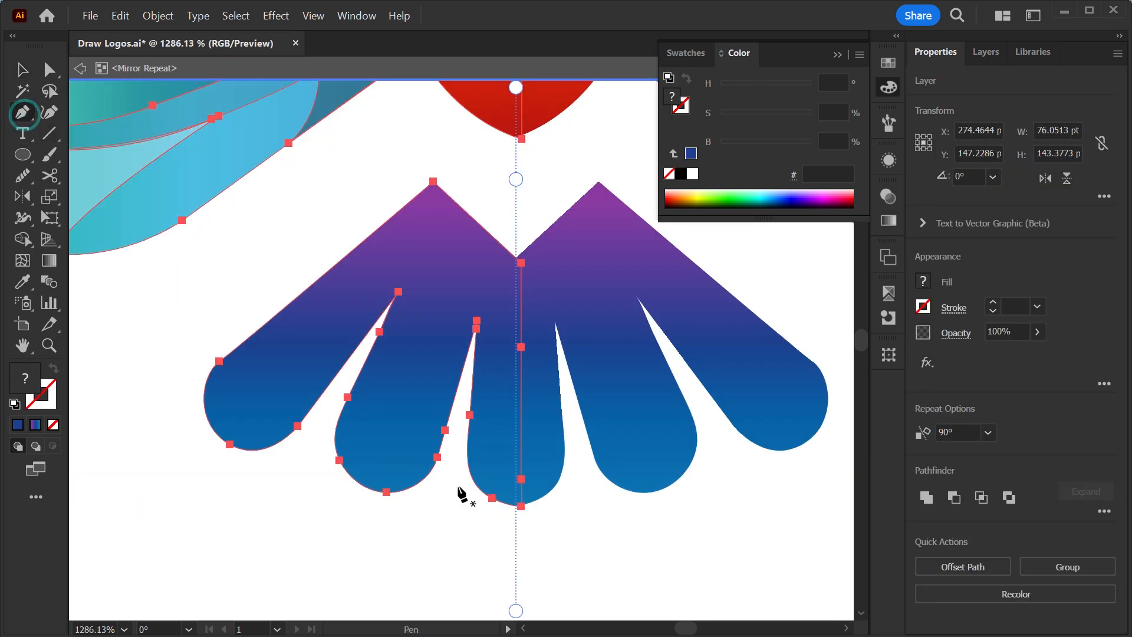
pyautogui.click(516, 487)
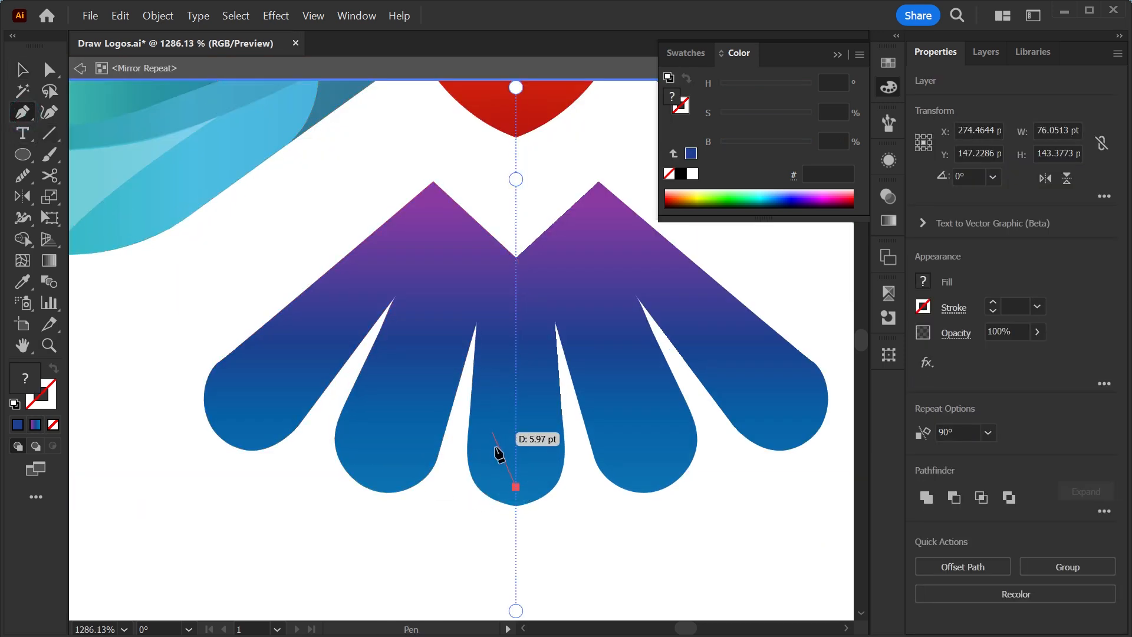
pyautogui.moveTo(494, 451); pyautogui.dragTo(495, 417)
pyautogui.click(493, 320)
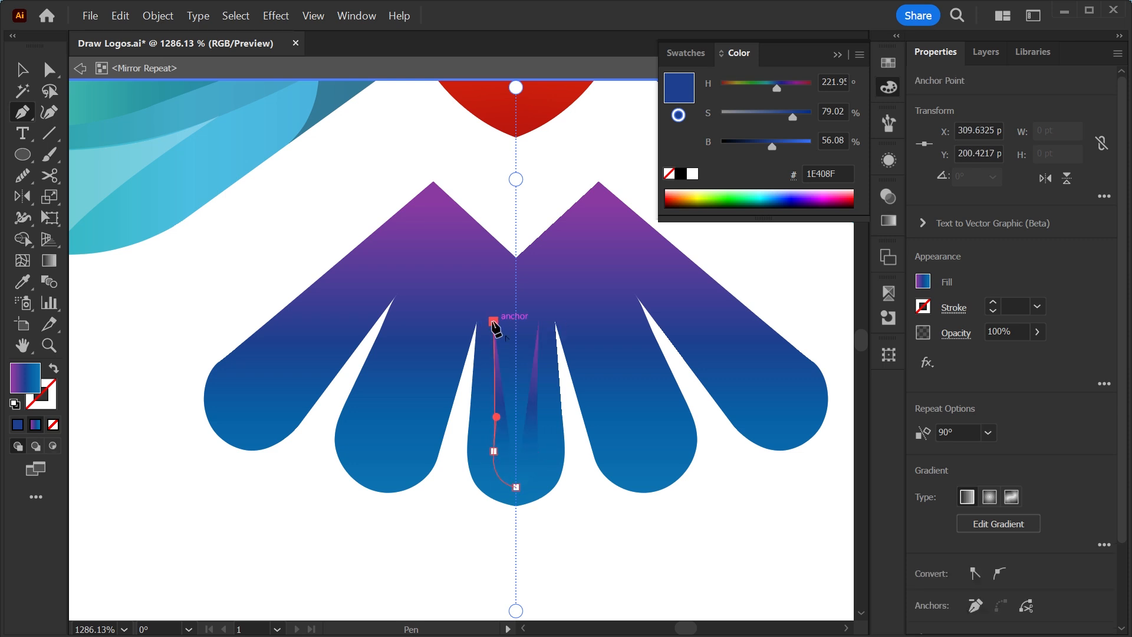
# Adjust the highlight path's anchors and handles so it starts at the notch tip and follows the central feather's edge
pyautogui.hotkey('ctrl', '-')
pyautogui.hotkey('ctrl', '-')
pyautogui.hotkey('ctrl', '-')
pyautogui.hotkey('ctrl', '-')
pyautogui.moveTo(195, 475); pyautogui.dragTo(702, 530)
pyautogui.press('z')
pyautogui.moveTo(766, 352); pyautogui.dragTo(471, 329)
pyautogui.moveTo(654, 354); pyautogui.dragTo(803, 563)
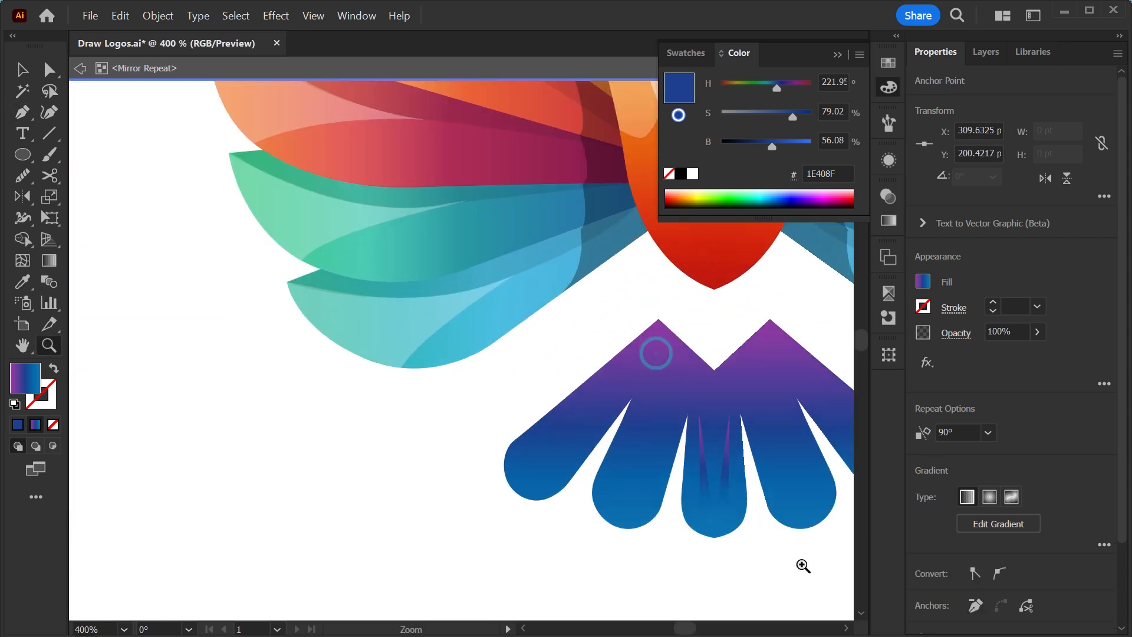
pyautogui.moveTo(566, 505); pyautogui.dragTo(554, 362)
pyautogui.press('v')
pyautogui.press('a')
pyautogui.moveTo(436, 207); pyautogui.dragTo(404, 205)
pyautogui.moveTo(442, 396); pyautogui.dragTo(435, 451)
pyautogui.moveTo(438, 464); pyautogui.dragTo(418, 463)
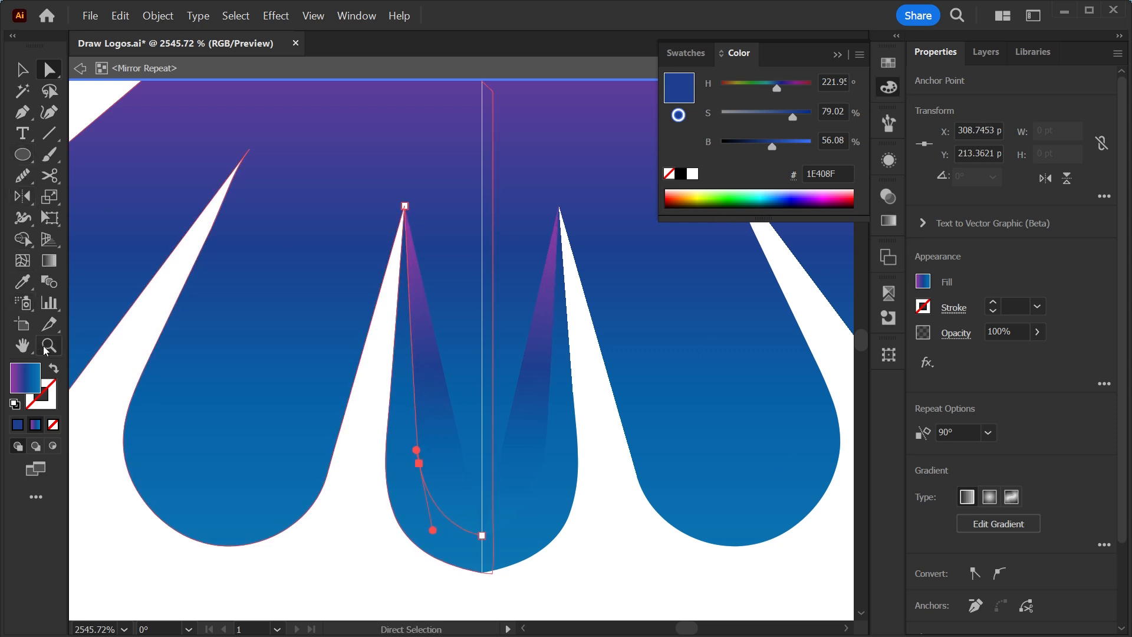
# Close the highlight path around the outside of the central feather and fill it with solid white
pyautogui.click(692, 173)
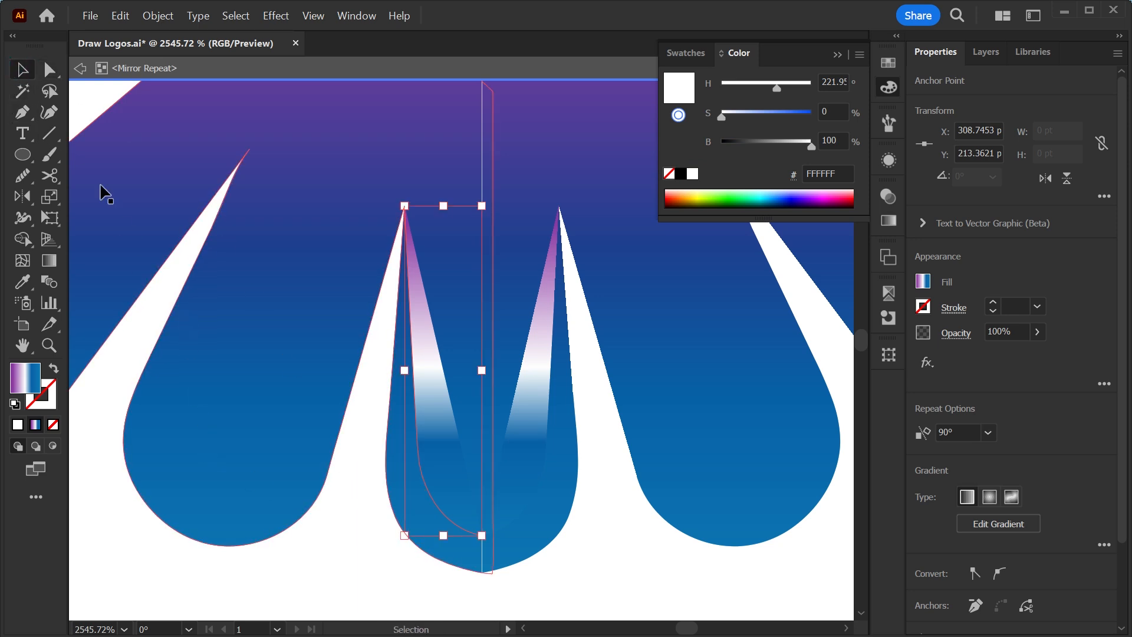
pyautogui.hotkey('ctrl', 'z')
pyautogui.press('p')
pyautogui.click(19, 70)
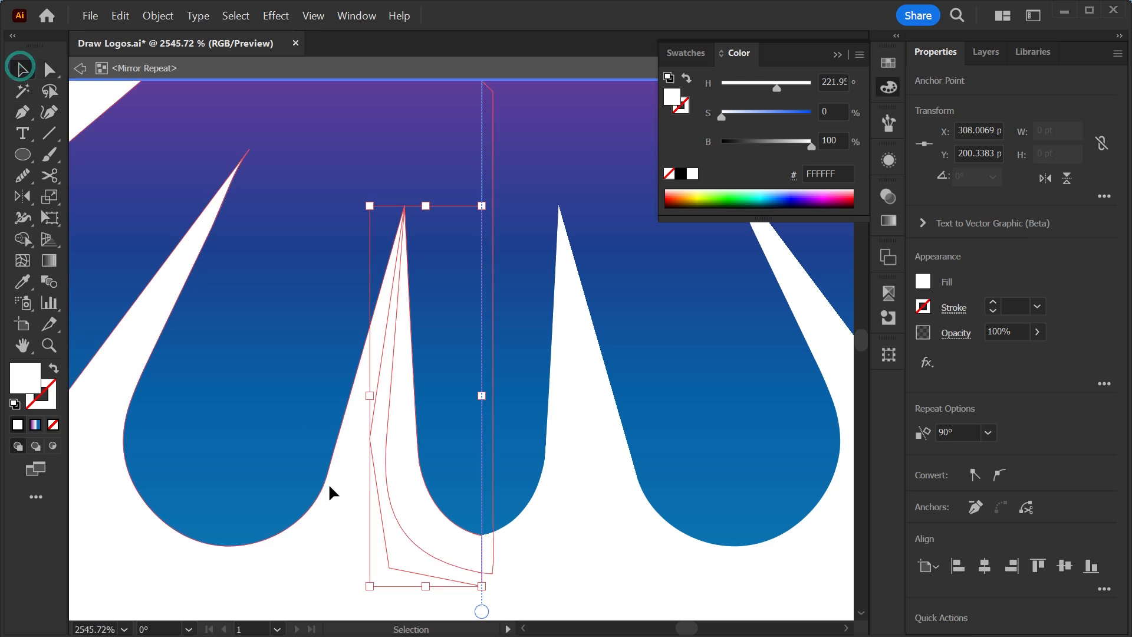
# Select the highlight and the tail shape and remove the part outside the central feather with Shape Builder
pyautogui.moveTo(384, 556); pyautogui.dragTo(472, 457)
pyautogui.click(22, 239)
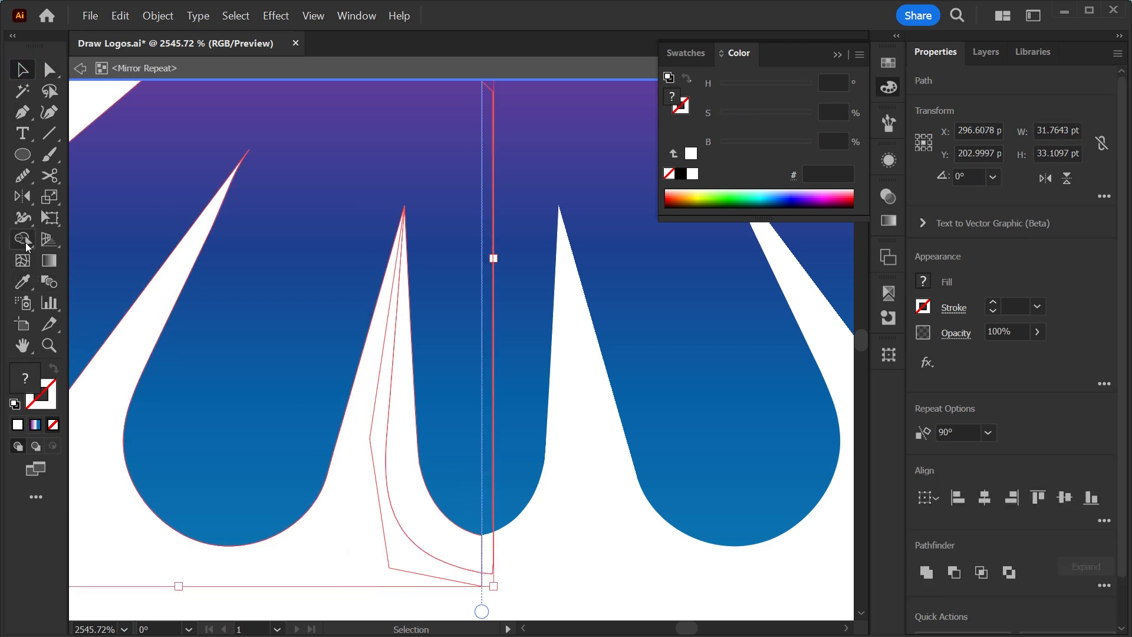
pyautogui.moveTo(379, 565); pyautogui.dragTo(408, 550)
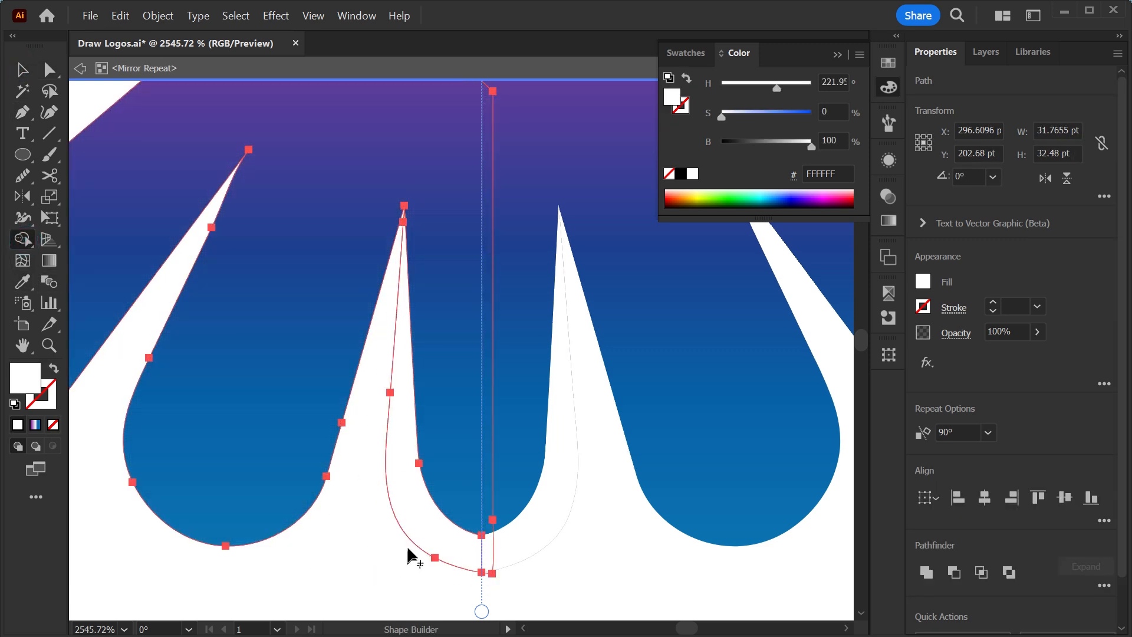
pyautogui.press('v')
pyautogui.click(389, 564)
pyautogui.click(423, 517)
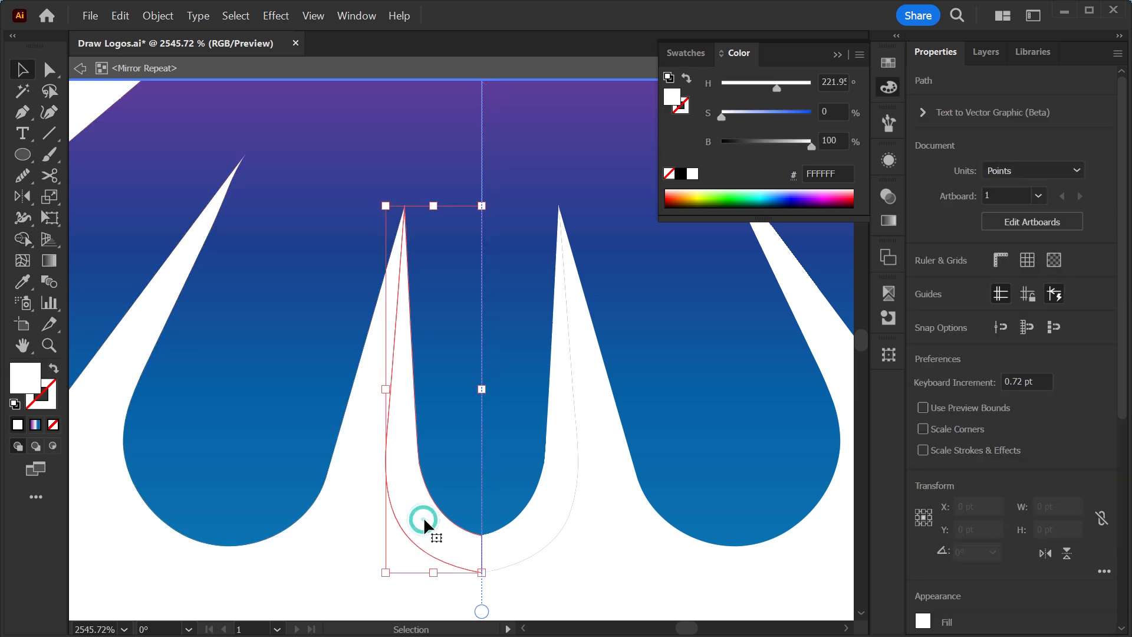
# Set the central feather highlight's blend mode to Overlay and its opacity to 42%
pyautogui.click(888, 197)
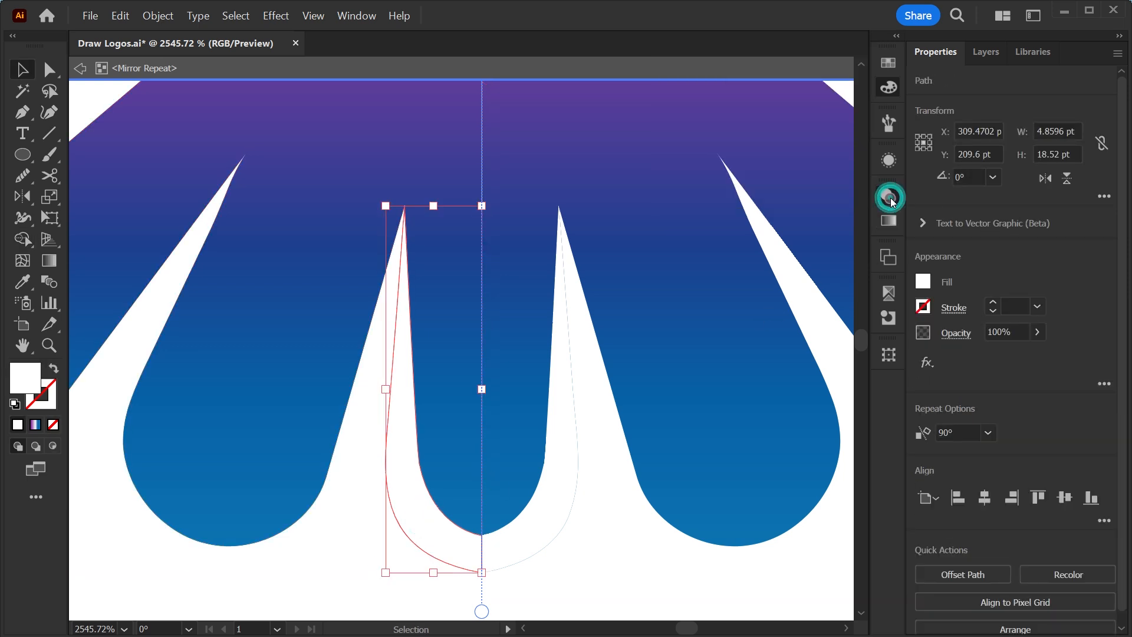
pyautogui.click(742, 214)
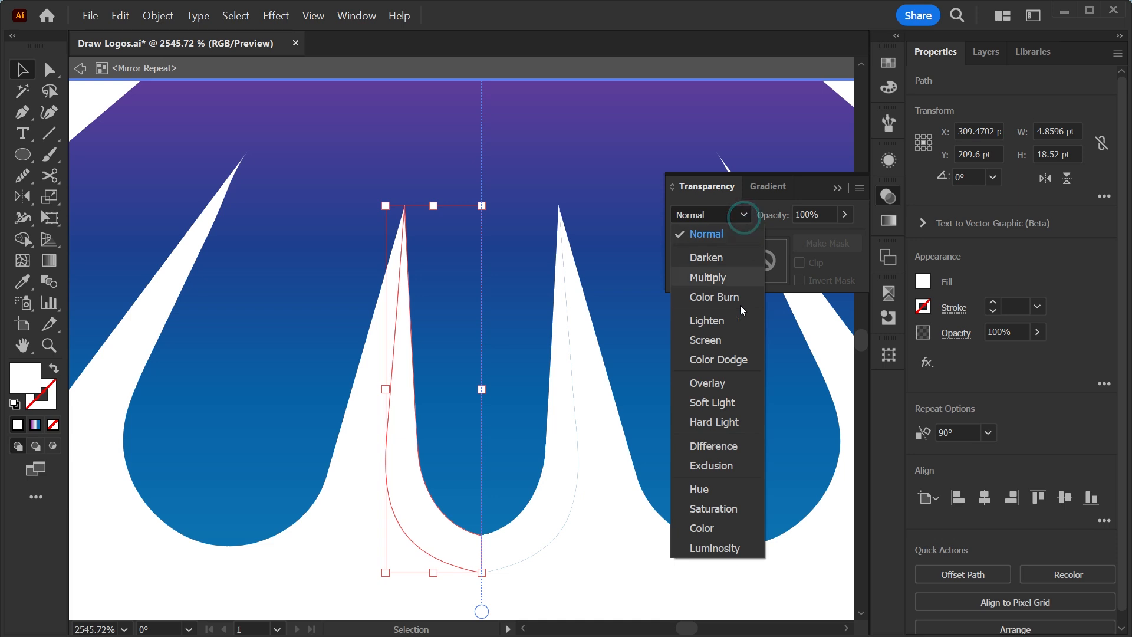
pyautogui.click(710, 342)
pyautogui.click(1037, 332)
pyautogui.moveTo(1006, 352); pyautogui.dragTo(996, 355)
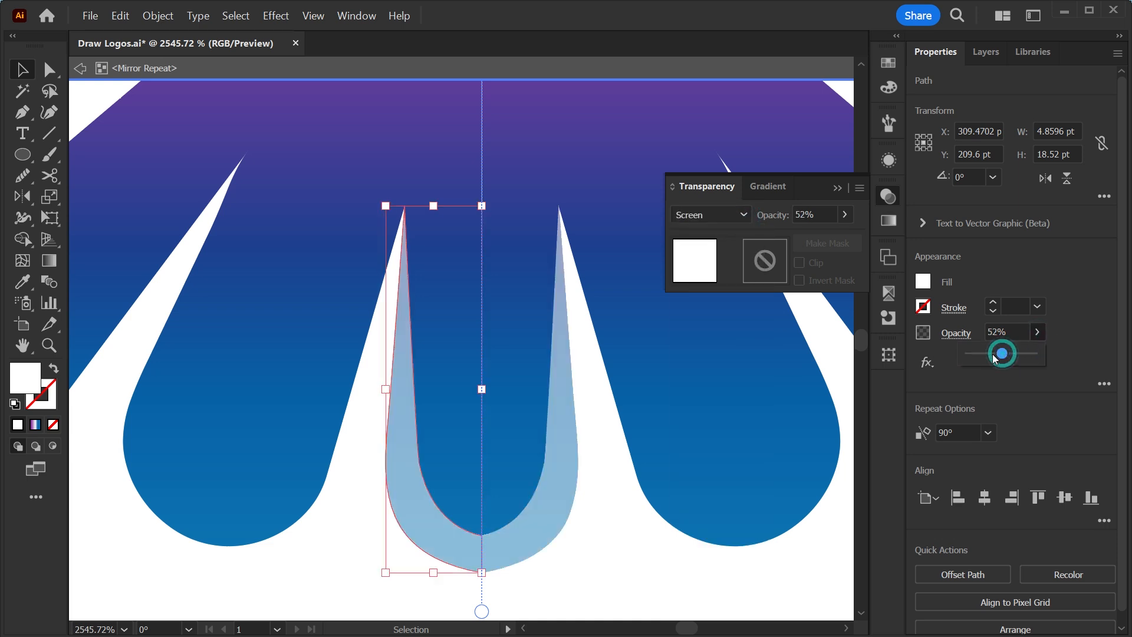
pyautogui.click(744, 215)
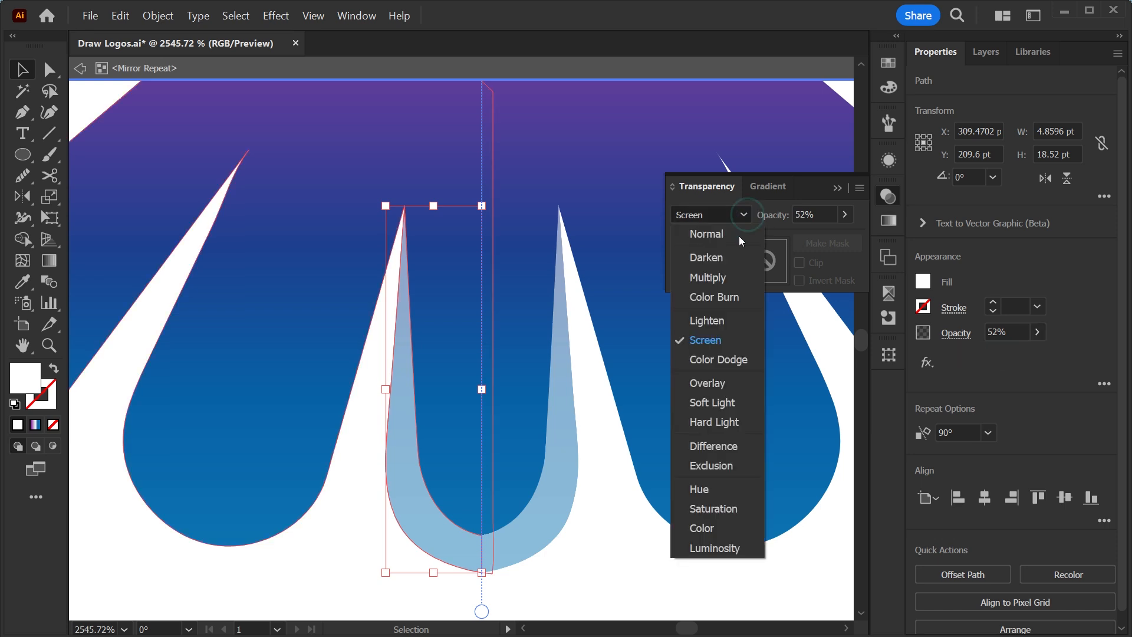
pyautogui.click(719, 382)
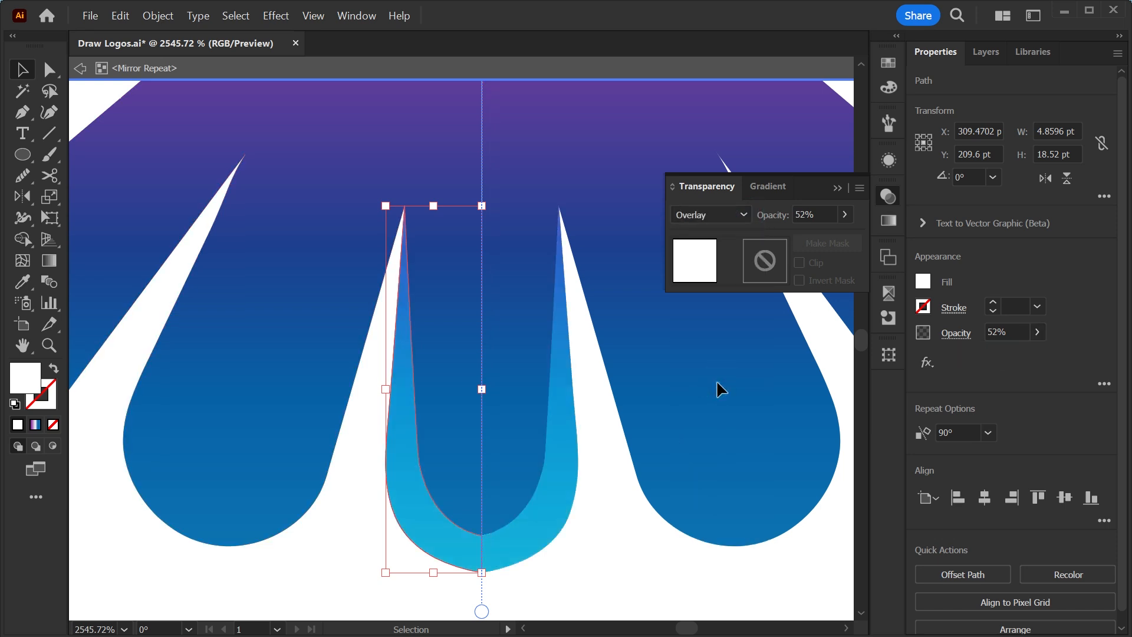
pyautogui.click(1036, 332)
pyautogui.moveTo(1003, 353); pyautogui.dragTo(988, 359)
pyautogui.click(996, 356)
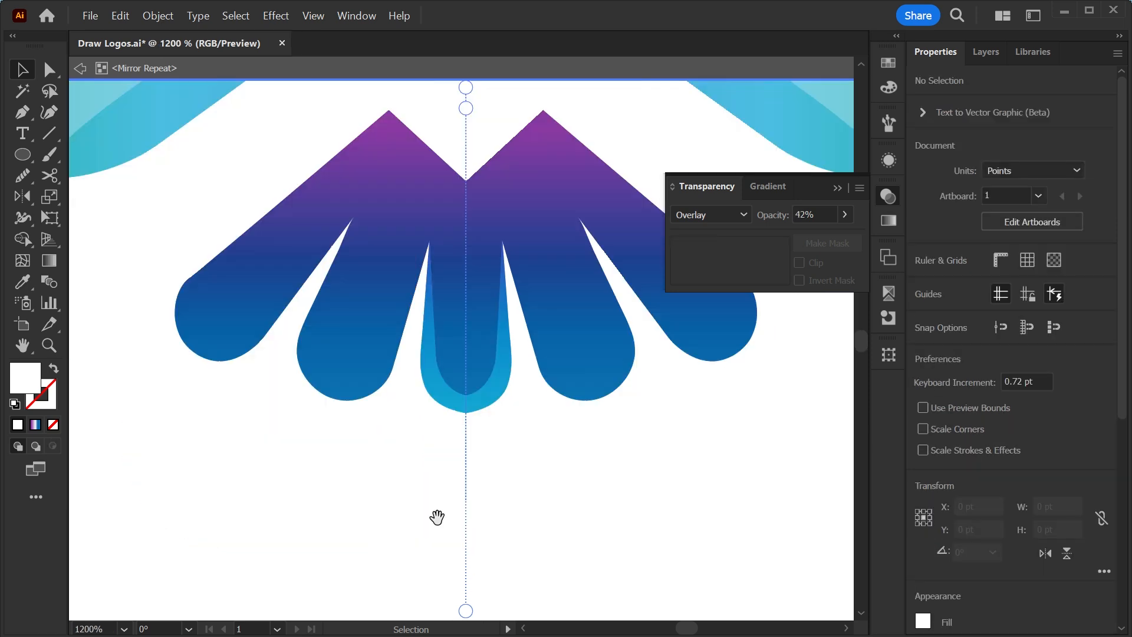
# Draw a closed highlight path along the inner side of the feather next to the central one, looping around outside its rounded end
pyautogui.moveTo(408, 509); pyautogui.dragTo(525, 549)
pyautogui.hotkey('ctrl', 'space')
pyautogui.moveTo(543, 473); pyautogui.dragTo(539, 492)
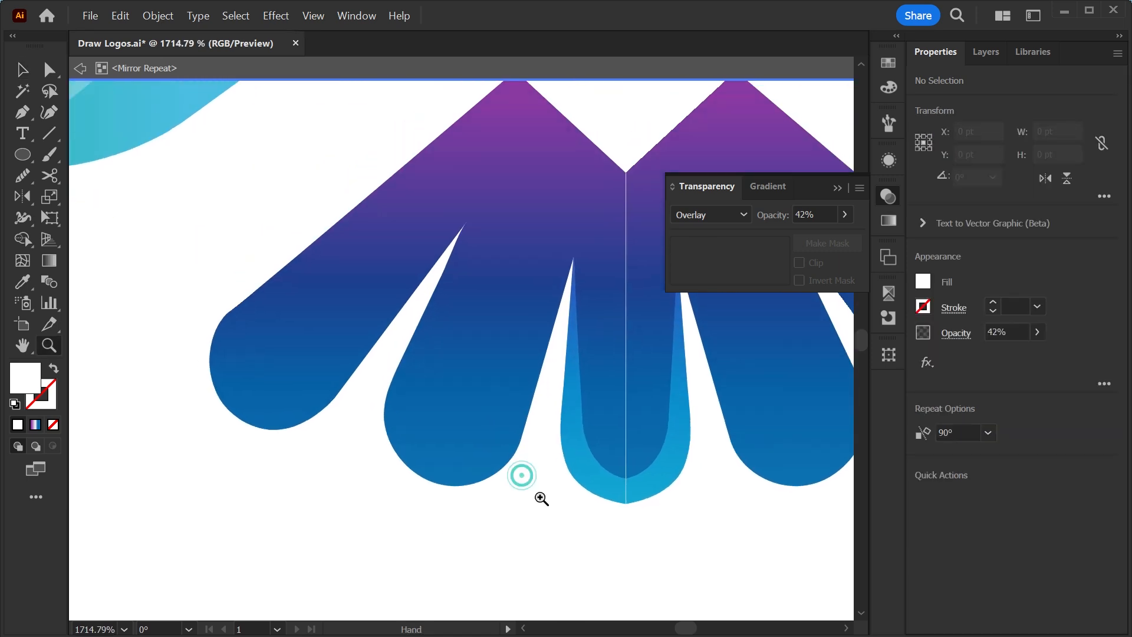
pyautogui.press('p')
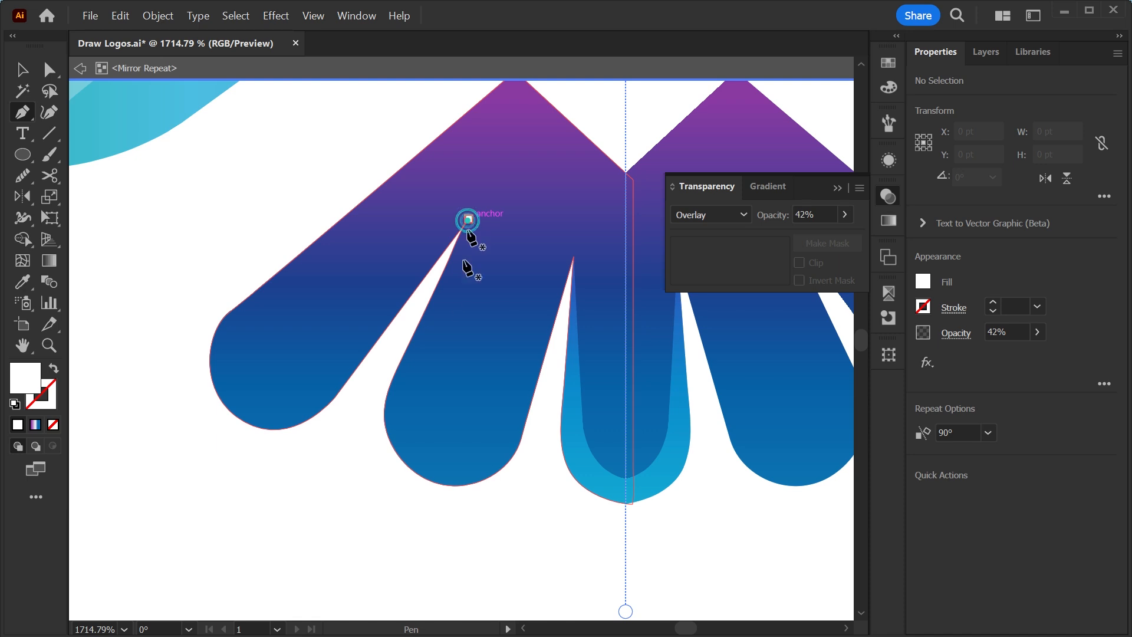
pyautogui.click(468, 218)
pyautogui.moveTo(408, 424); pyautogui.dragTo(418, 442)
pyautogui.moveTo(469, 472); pyautogui.dragTo(518, 462)
pyautogui.click(517, 458)
pyautogui.click(525, 514)
pyautogui.click(397, 530)
pyautogui.moveTo(375, 433); pyautogui.dragTo(375, 384)
pyautogui.click(468, 218)
# Select the new highlight and the tail shape and remove the part outside the feather with Shape Builder
pyautogui.press('v')
pyautogui.moveTo(341, 512); pyautogui.dragTo(478, 423)
pyautogui.click(23, 237)
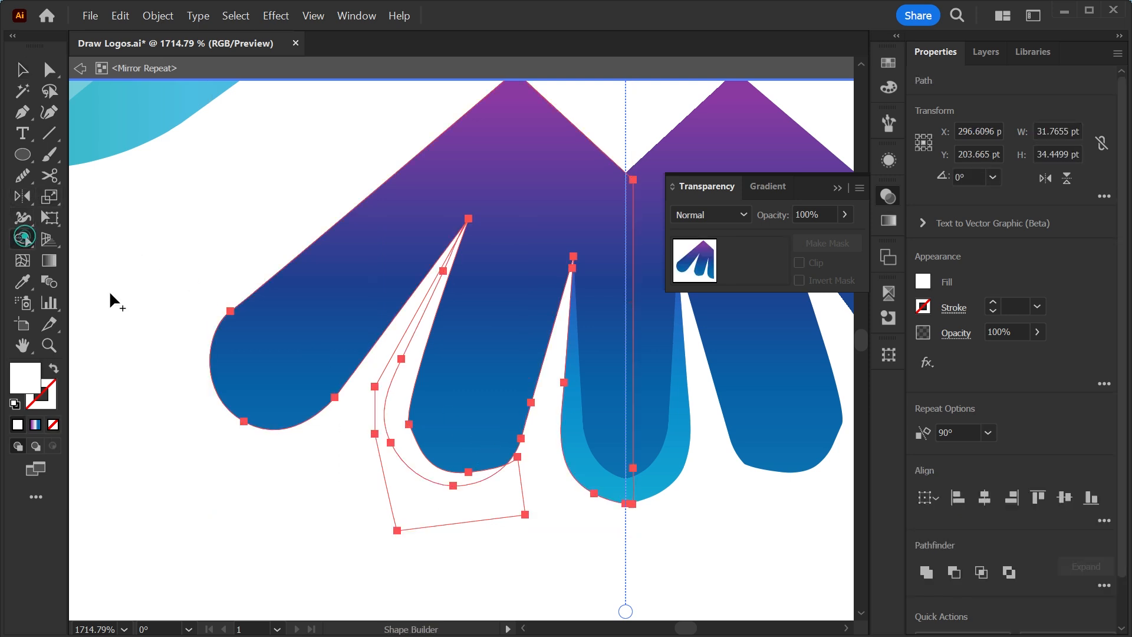
pyautogui.keyDown('alt'); pyautogui.click(423, 501); pyautogui.keyUp('alt')
pyautogui.press('v')
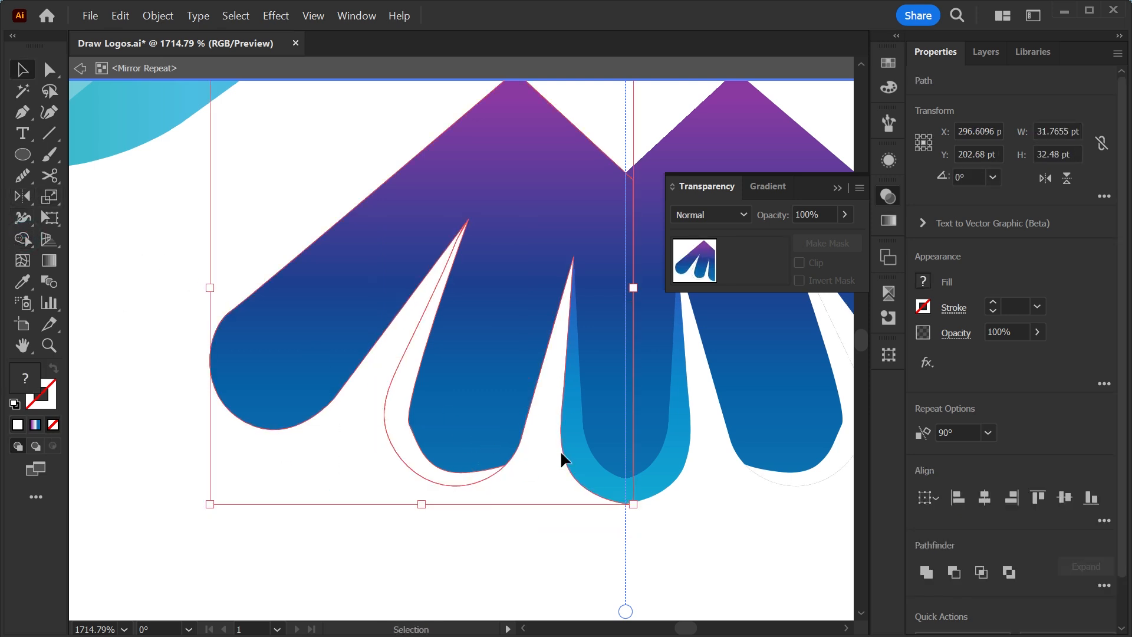
# Give the second feather's highlight the central highlight's Overlay blend mode and 42% opacity with the Eyedropper
pyautogui.press('i')
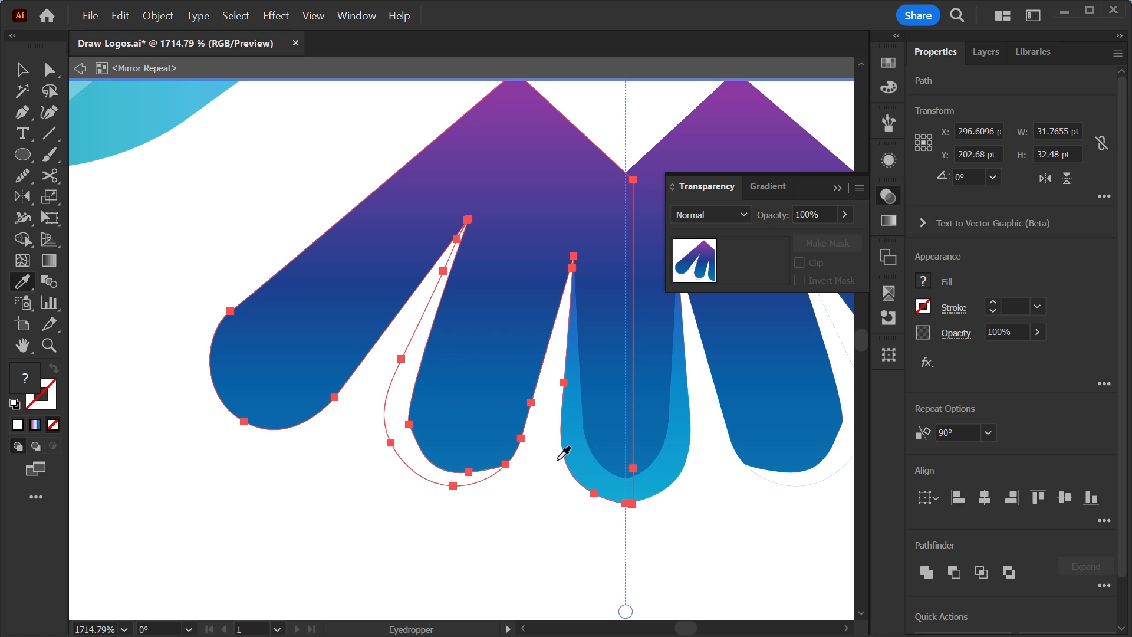
pyautogui.click(599, 467)
pyautogui.hotkey('ctrl', 'z')
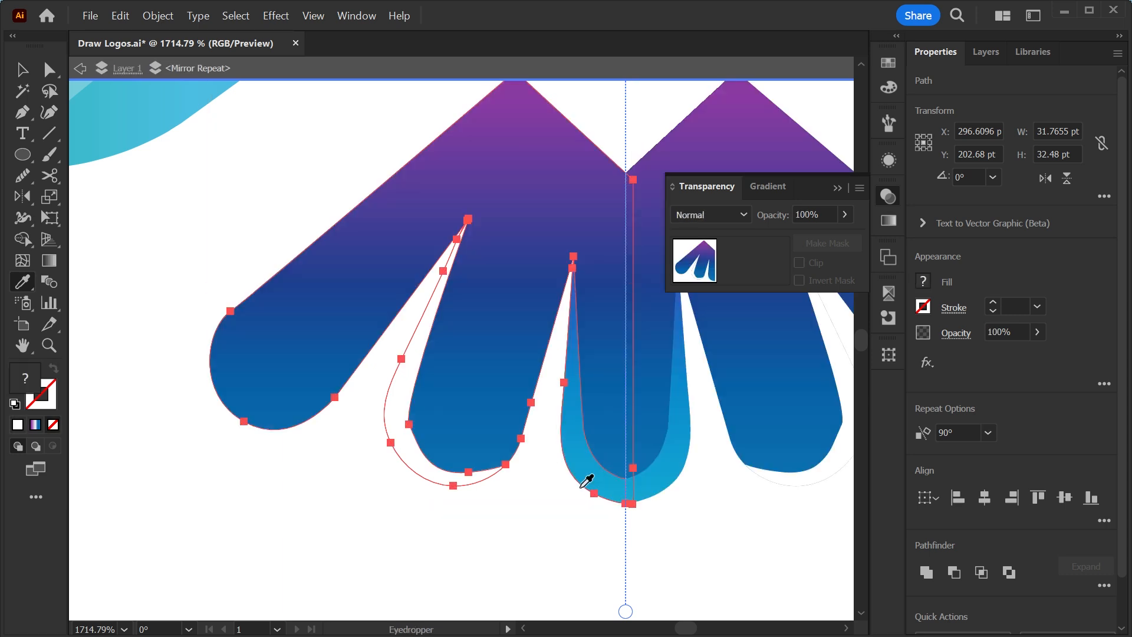
pyautogui.keyDown('ctrl'); pyautogui.click(405, 457); pyautogui.keyUp('ctrl')
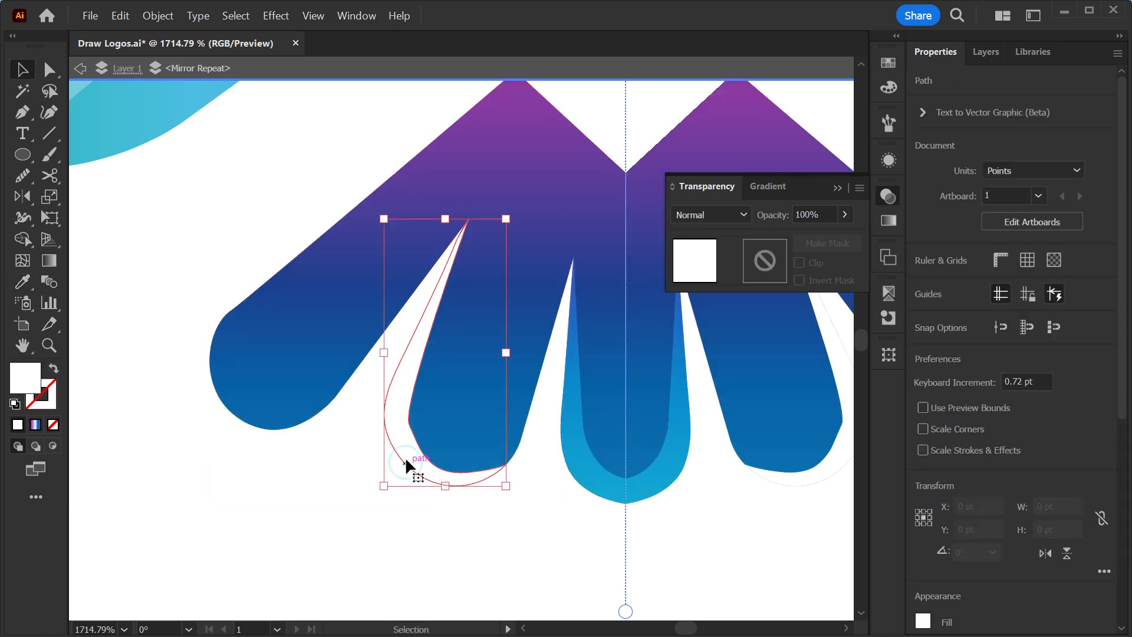
pyautogui.click(586, 451)
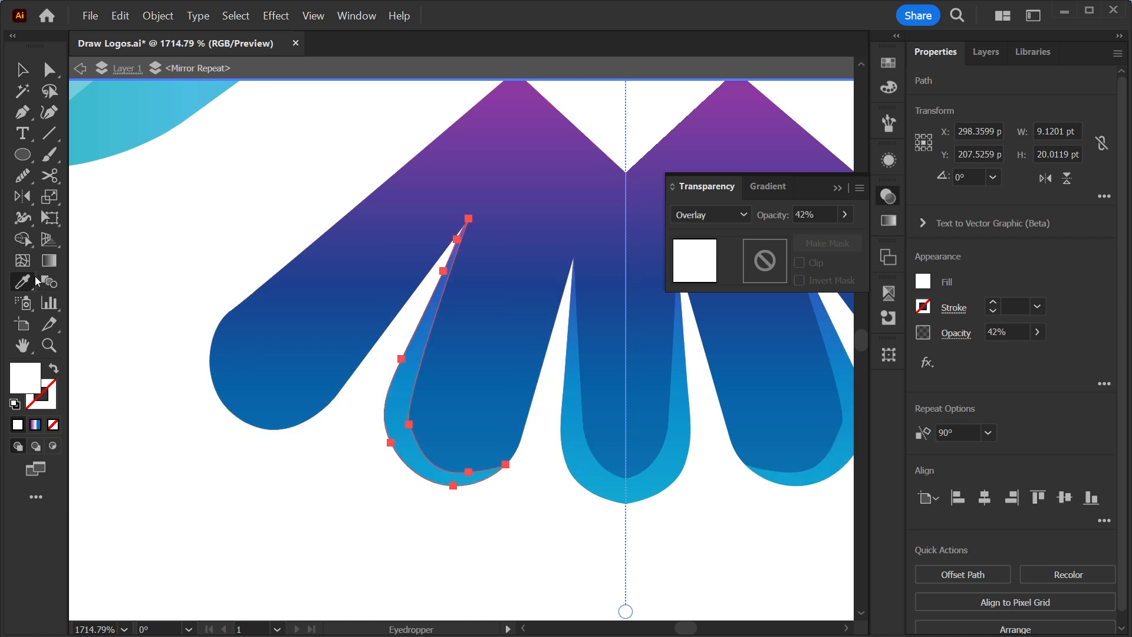
# Smooth the inner edge of the second feather's highlight with the Smooth tool and deselect it
pyautogui.click(23, 175)
pyautogui.moveTo(408, 406); pyautogui.dragTo(422, 452)
pyautogui.press('v')
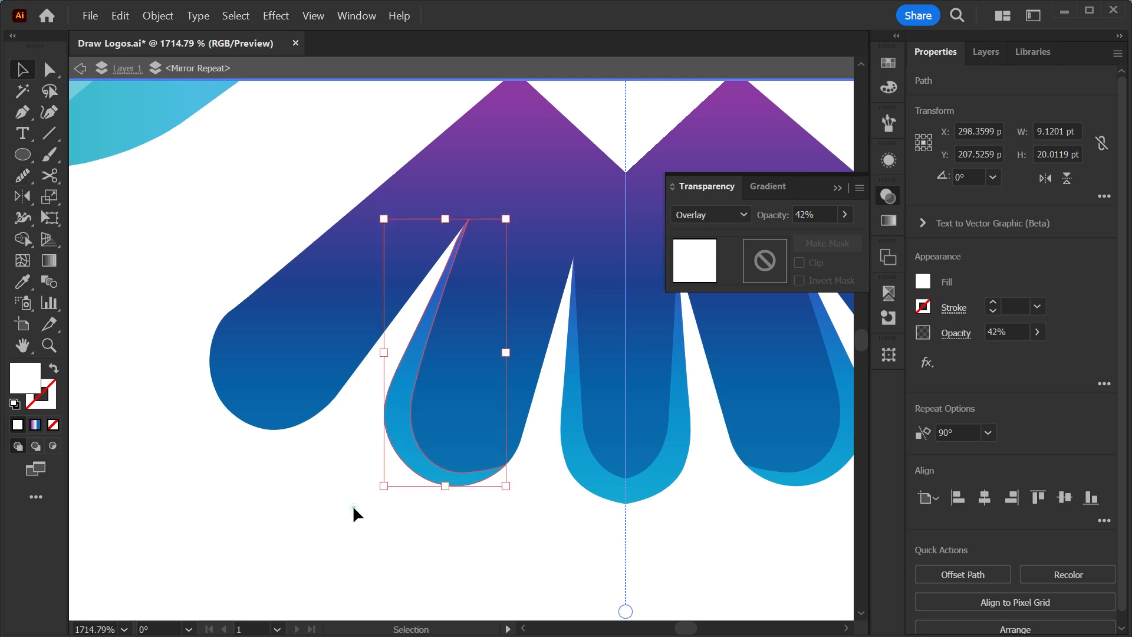
pyautogui.click(353, 507)
# Start a highlight path at the tail's upper peak and curve it inside the outermost feather to its rounded end
pyautogui.press('p')
pyautogui.moveTo(389, 382); pyautogui.dragTo(404, 486)
pyautogui.click(531, 175)
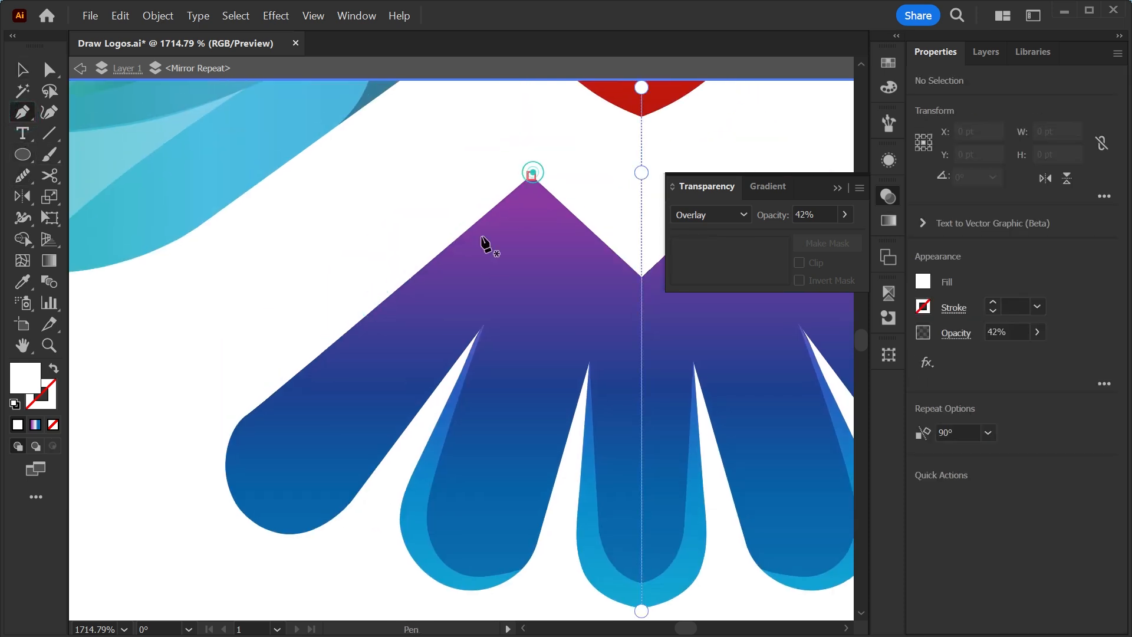
pyautogui.click(250, 448)
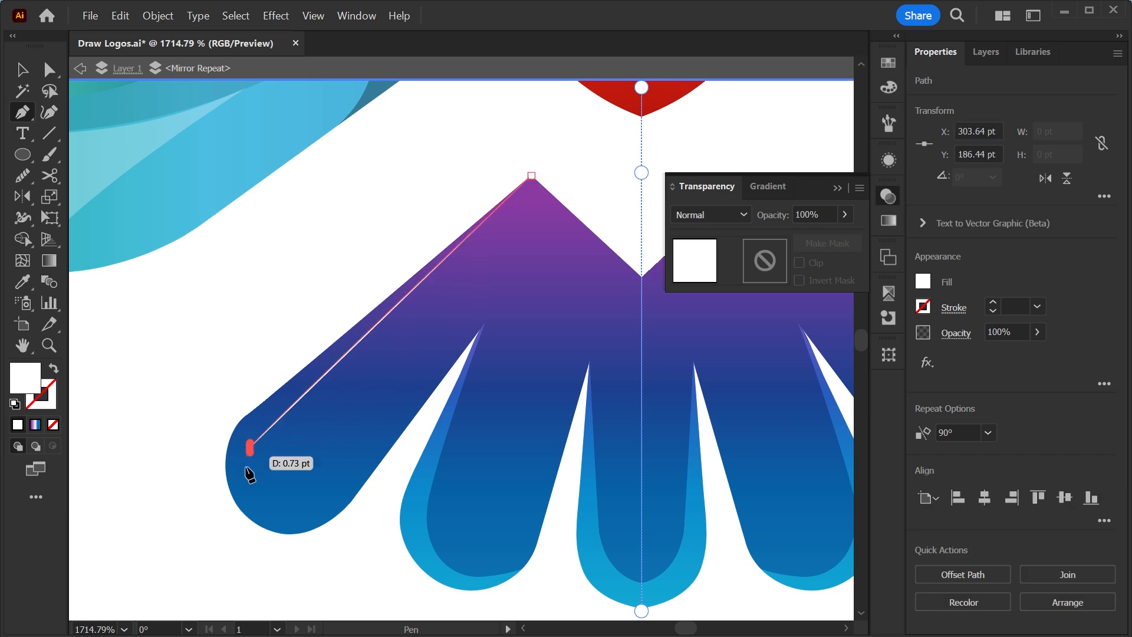
pyautogui.moveTo(258, 498); pyautogui.dragTo(278, 520)
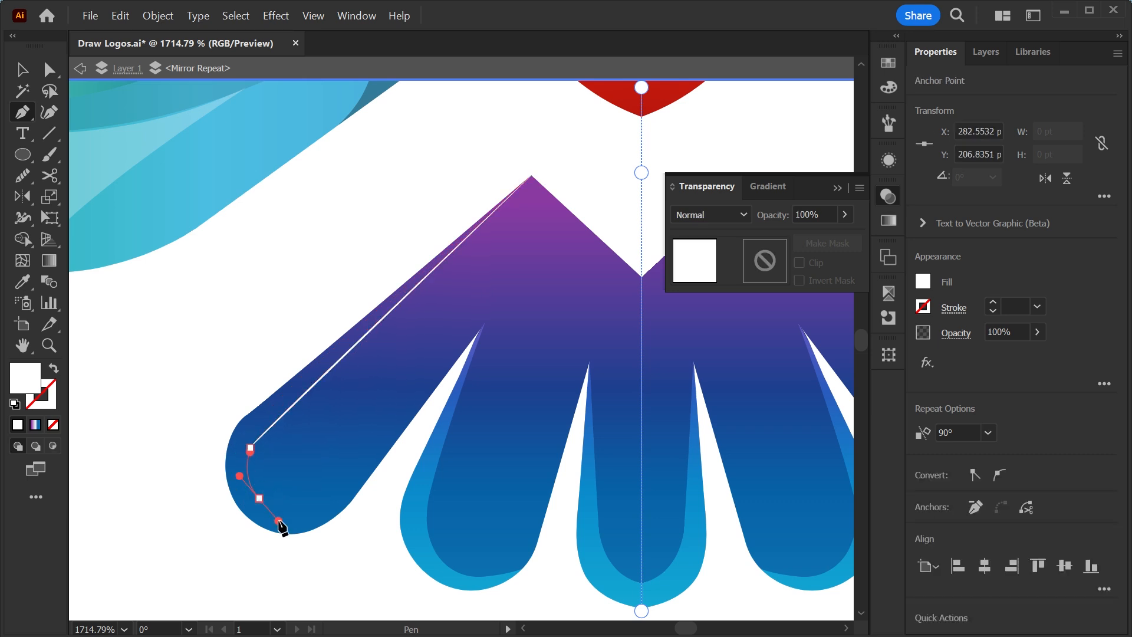
pyautogui.click(327, 522)
# Close the outermost feather's highlight path by looping around outside the feather back to the tail's peak
pyautogui.moveTo(335, 557); pyautogui.dragTo(309, 560)
pyautogui.click(245, 554)
pyautogui.click(207, 473)
pyautogui.click(222, 369)
pyautogui.moveTo(314, 300); pyautogui.dragTo(366, 260)
pyautogui.moveTo(427, 219); pyautogui.dragTo(447, 208)
pyautogui.click(531, 175)
# Select the outermost feather's highlight with the tail shape and remove the excess outside the feather with Shape Builder
pyautogui.press('v')
pyautogui.moveTo(445, 152); pyautogui.dragTo(505, 240)
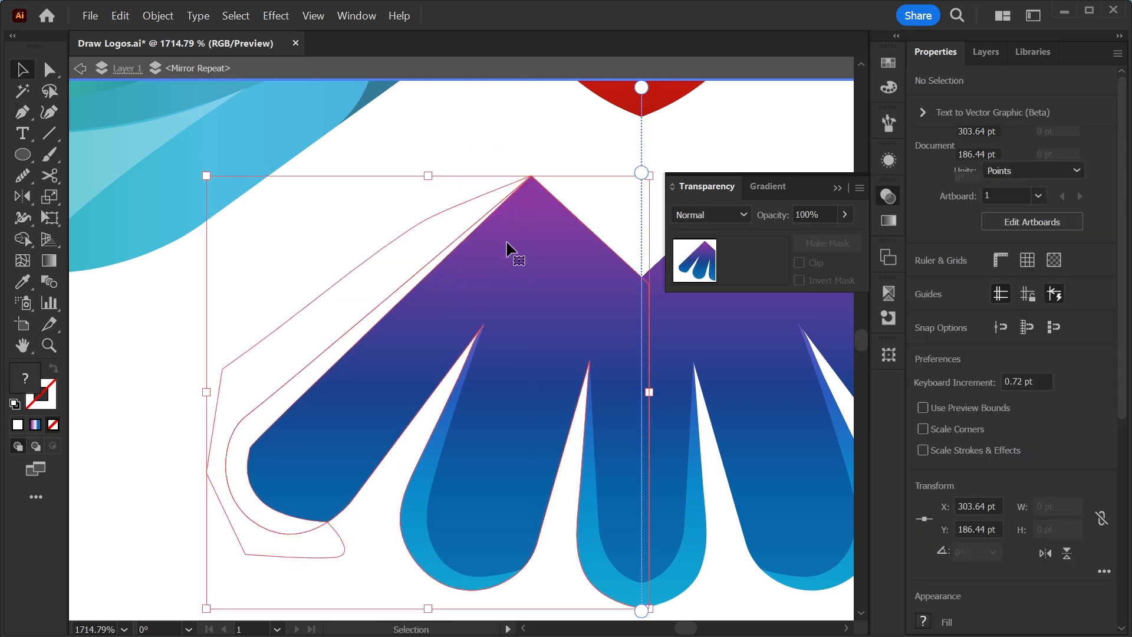
pyautogui.click(29, 243)
pyautogui.keyDown('alt'); pyautogui.click(353, 299); pyautogui.keyUp('alt')
# Copy the neighbouring feather highlight's Overlay blend mode and 42% opacity onto the outermost feather's highlight with the Eyedropper
pyautogui.press('v')
pyautogui.click(292, 303)
pyautogui.click(279, 396)
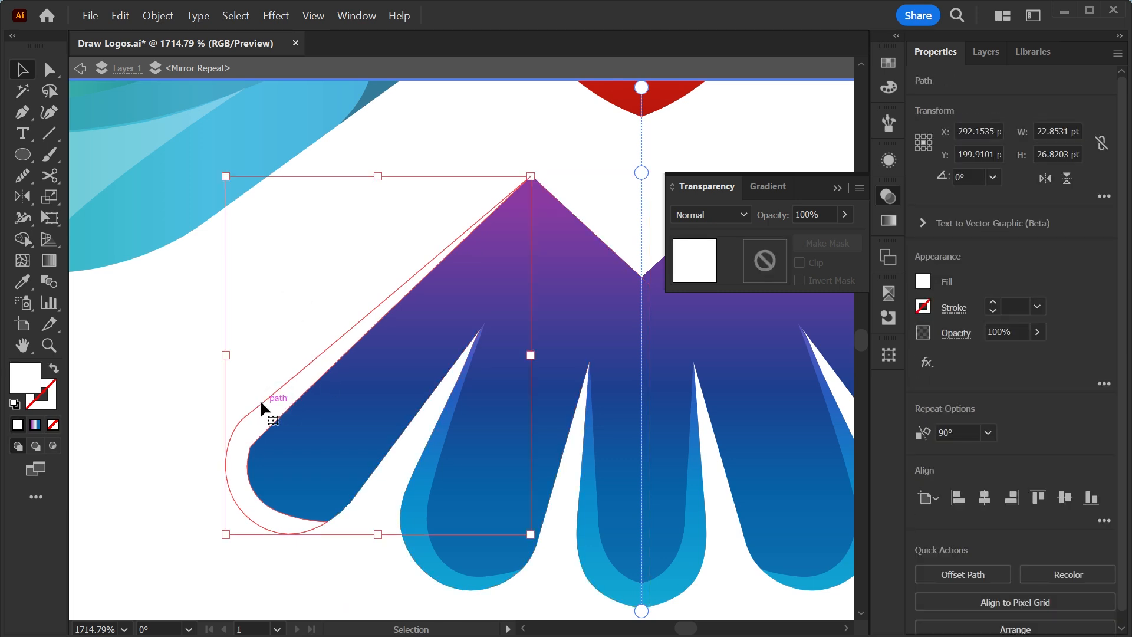
pyautogui.press('i')
pyautogui.click(439, 570)
pyautogui.press('v')
# Smooth the inner corner of the outermost feather's highlight with the Smooth tool and deselect it
pyautogui.click(328, 576)
pyautogui.click(278, 508)
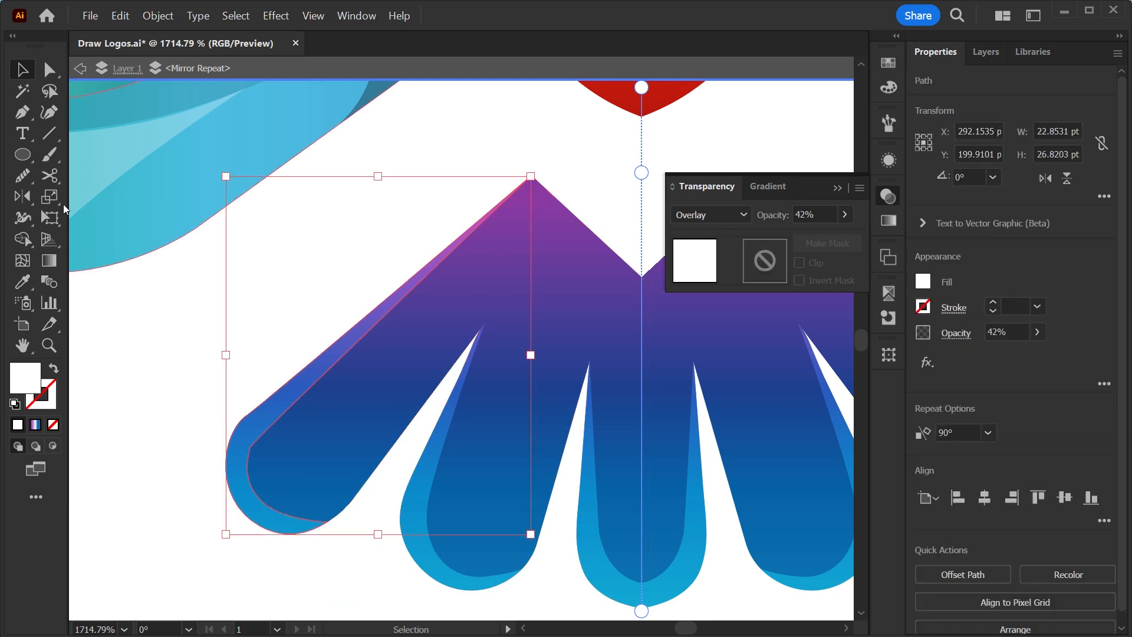
pyautogui.click(22, 175)
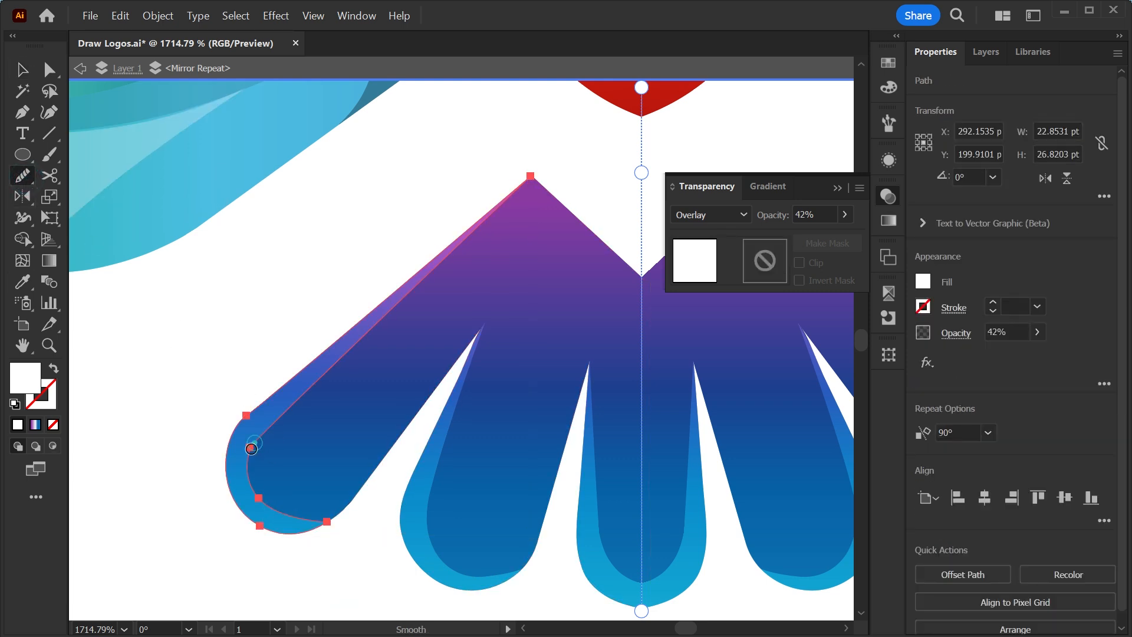
pyautogui.press('v')
pyautogui.click(193, 542)
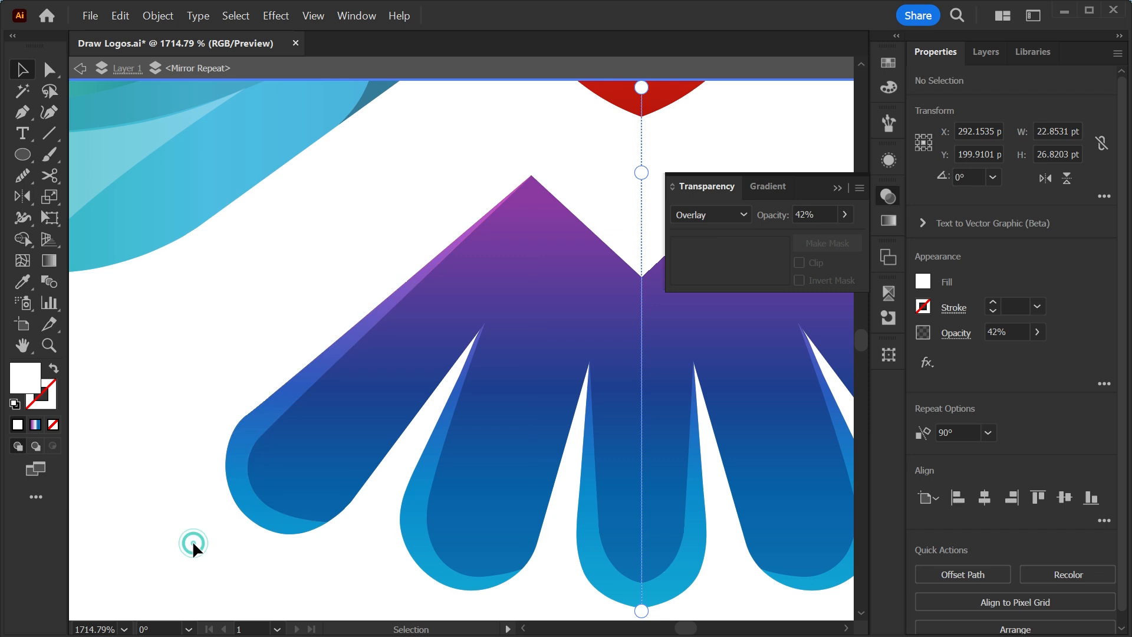
# Exit the mirror repeat's isolation mode and move the reference image partly off the artboard, away from the phoenix
pyautogui.hotkey('ctrl', '0')
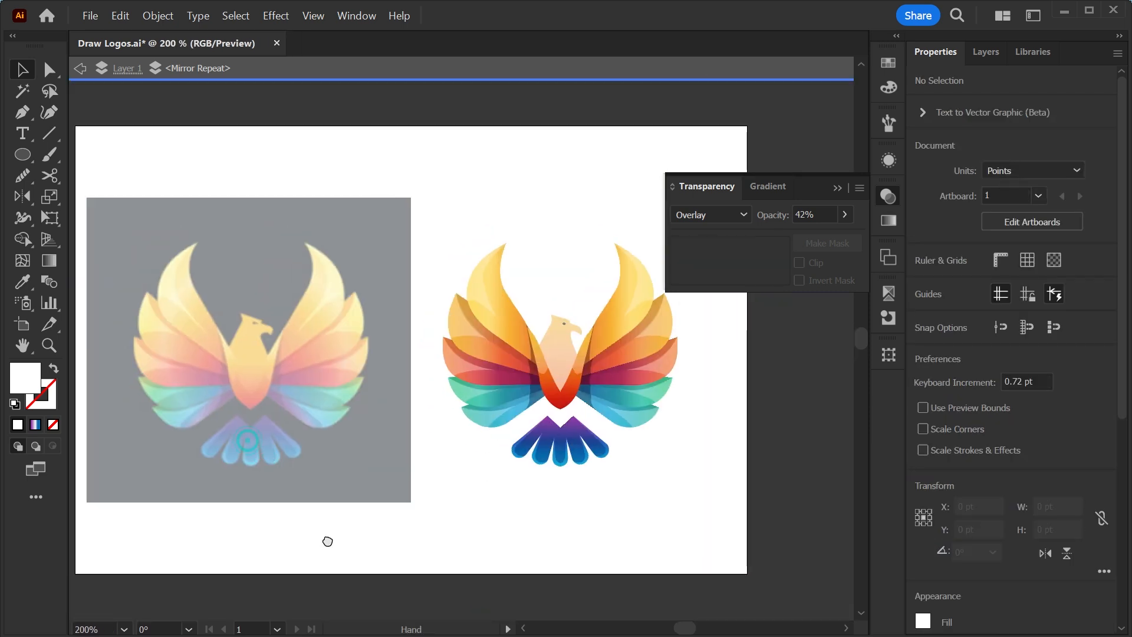
pyautogui.doubleClick(642, 180)
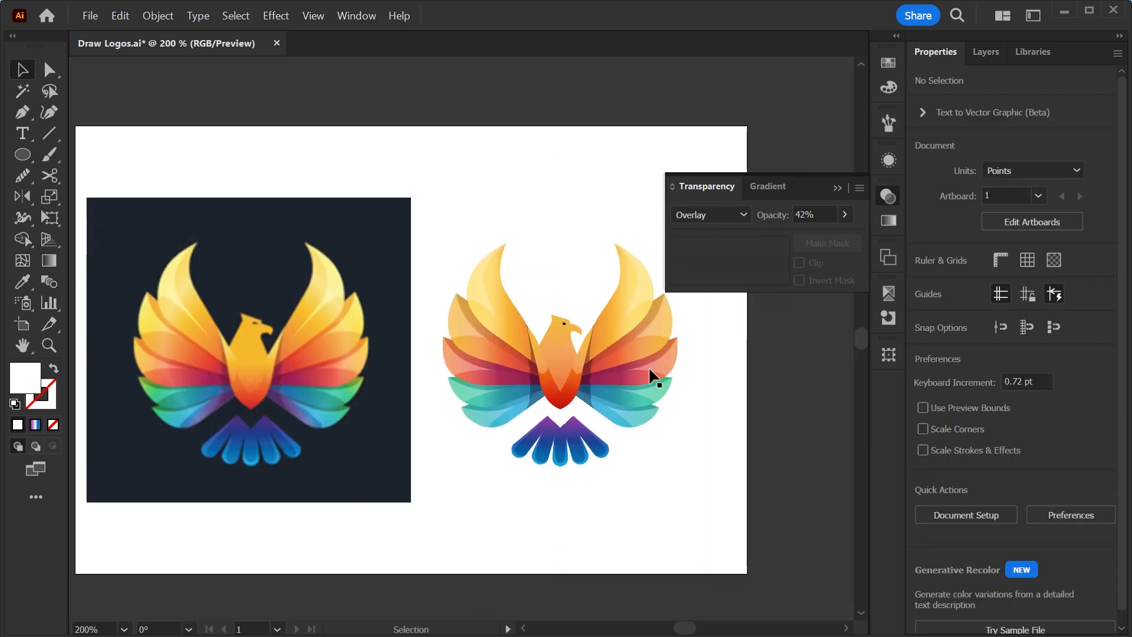
pyautogui.hotkey('ctrl', '0')
pyautogui.moveTo(425, 409); pyautogui.dragTo(230, 408)
pyautogui.click(610, 378)
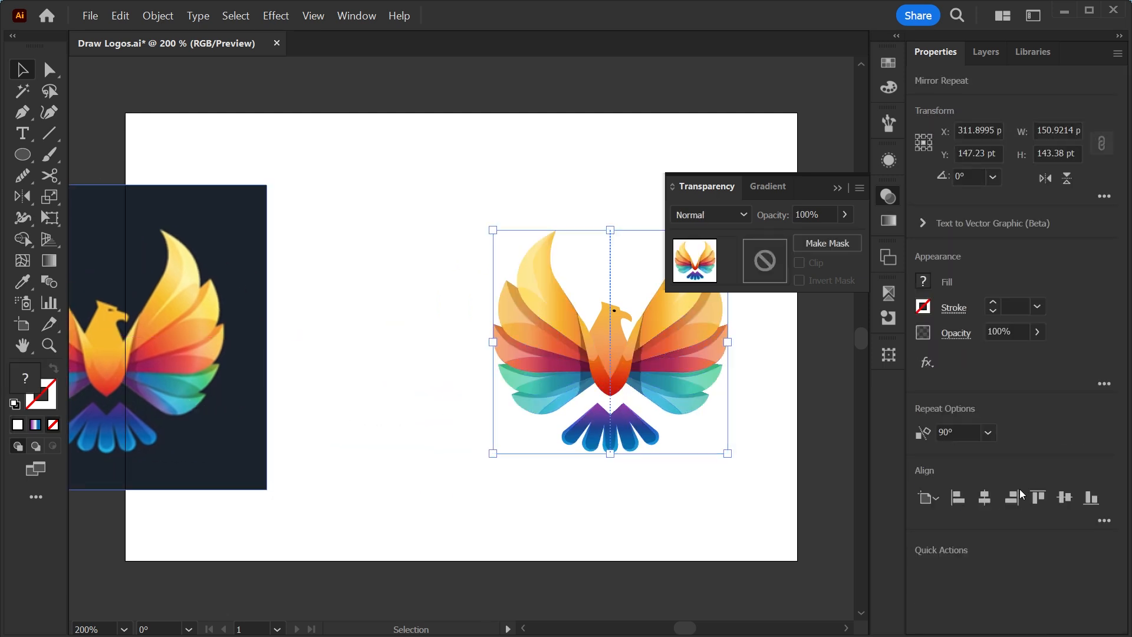
pyautogui.click(983, 497)
pyautogui.hotkey('ctrl', 'z')
# Group all parts of the phoenix and center the group horizontally and vertically on the artboard
pyautogui.press('v')
pyautogui.moveTo(452, 495); pyautogui.dragTo(727, 225)
pyautogui.hotkey('ctrl', 'g')
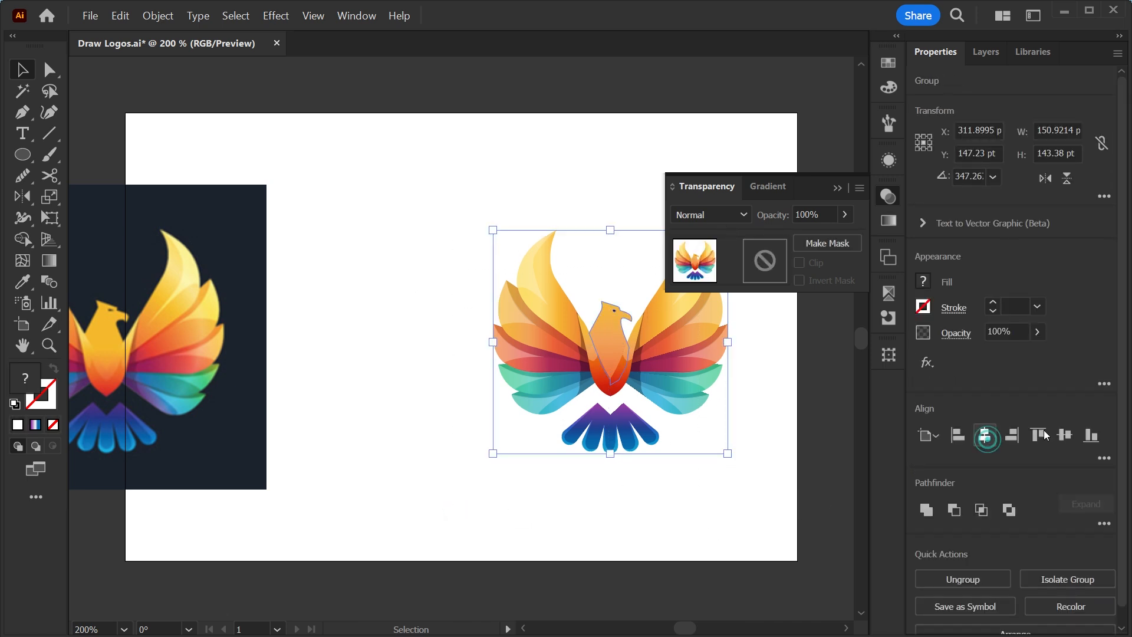
pyautogui.click(983, 435)
pyautogui.click(1064, 435)
# Draw a rectangle about 197 by 179 pt over the phoenix and fill it with the reference background's dark navy
pyautogui.click(22, 154)
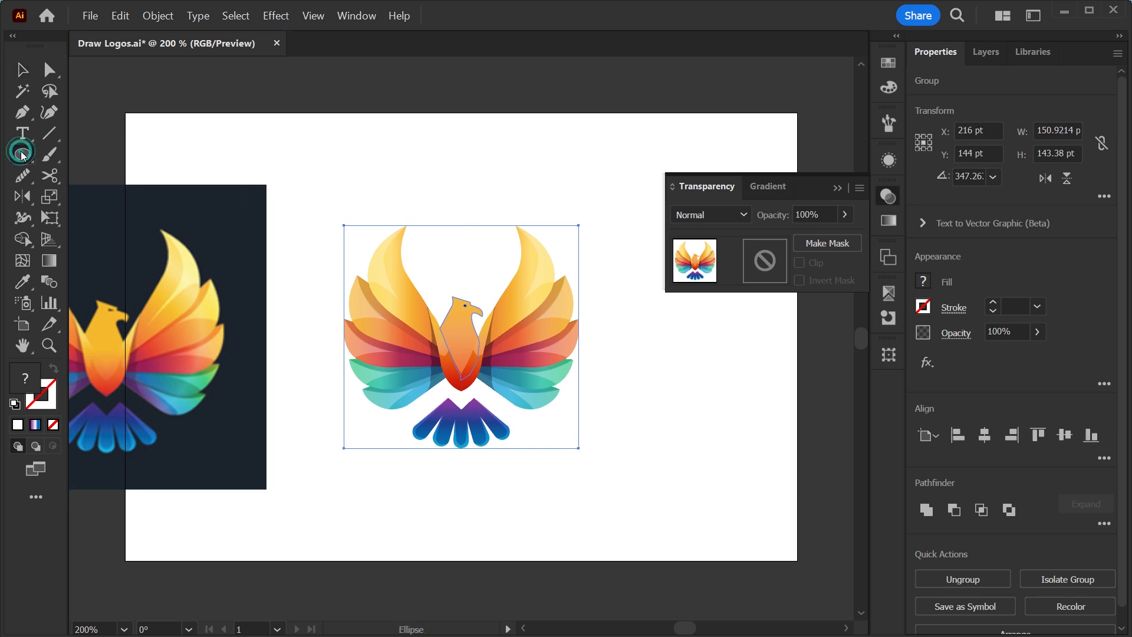
pyautogui.click(69, 157)
pyautogui.moveTo(319, 201); pyautogui.dragTo(626, 477)
pyautogui.press('i')
pyautogui.click(233, 218)
# Remove the reference image and place the dark navy rectangle behind the phoenix
pyautogui.press('v')
pyautogui.click(230, 234)
pyautogui.hotkey('ctrl', 'x')
pyautogui.click(357, 244)
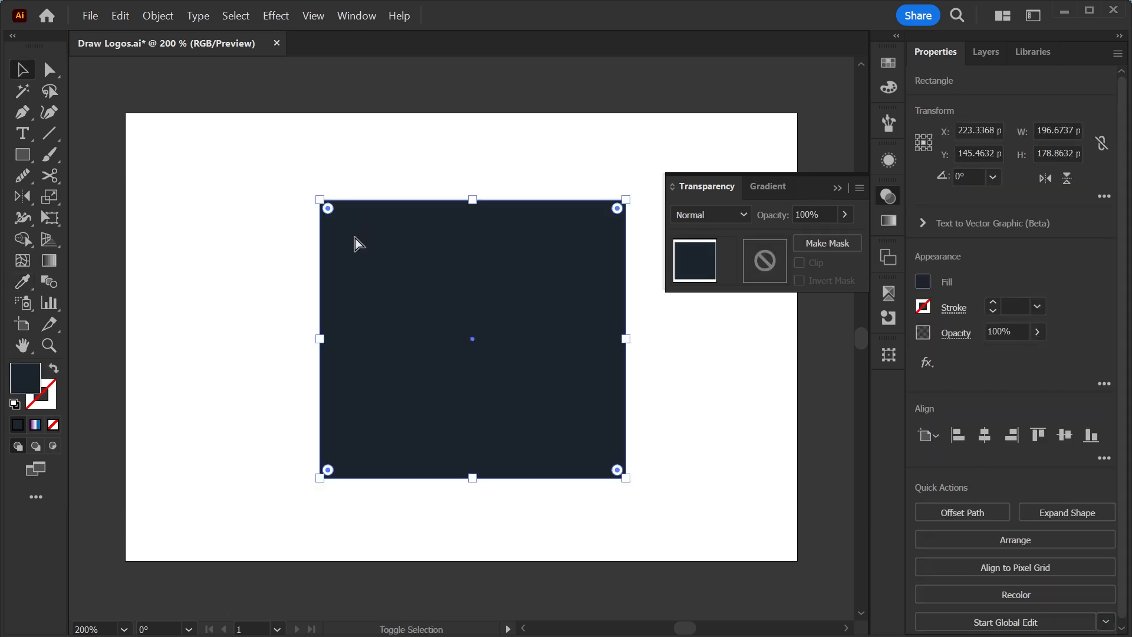
pyautogui.hotkey('ctrl', 'f')
# Center the dark background rectangle horizontally on the artboard
pyautogui.click(547, 312)
pyautogui.click(618, 254)
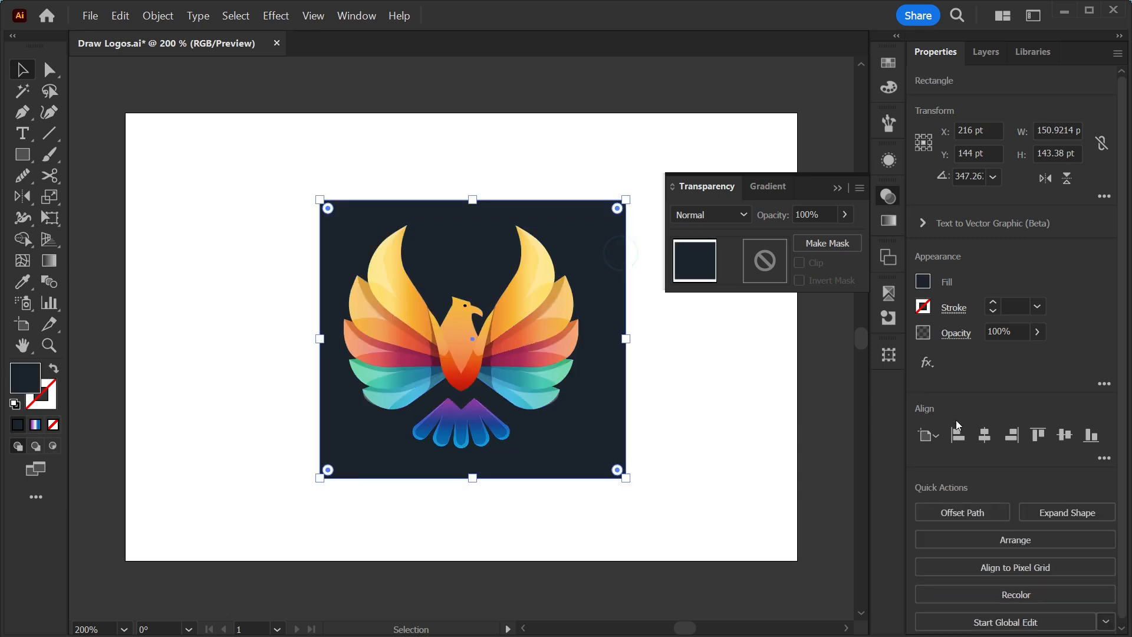
pyautogui.click(984, 435)
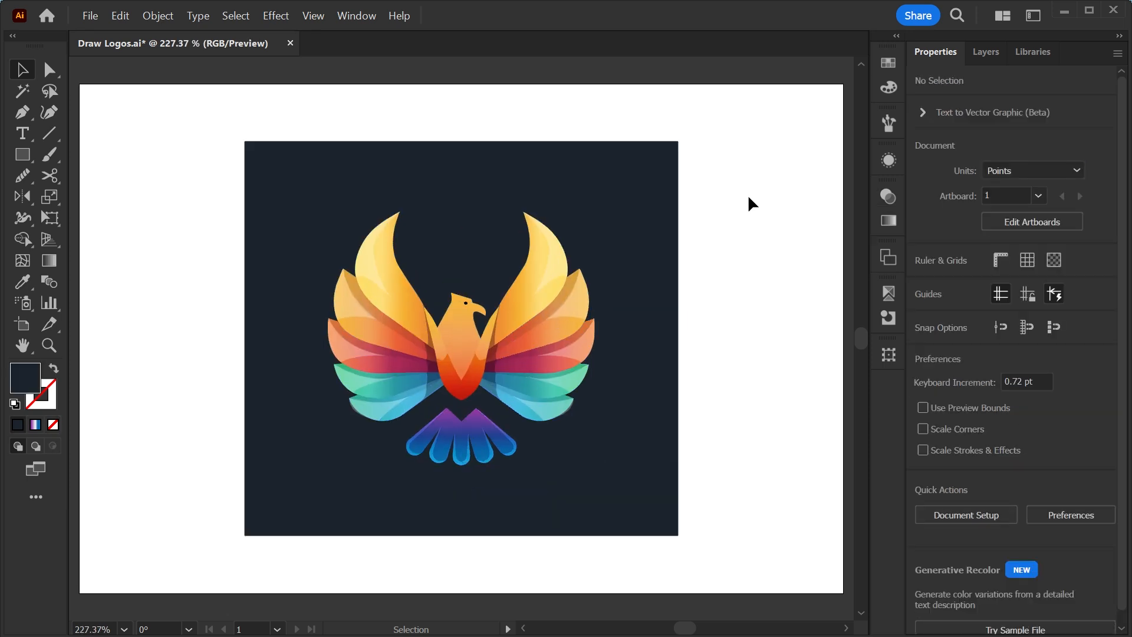